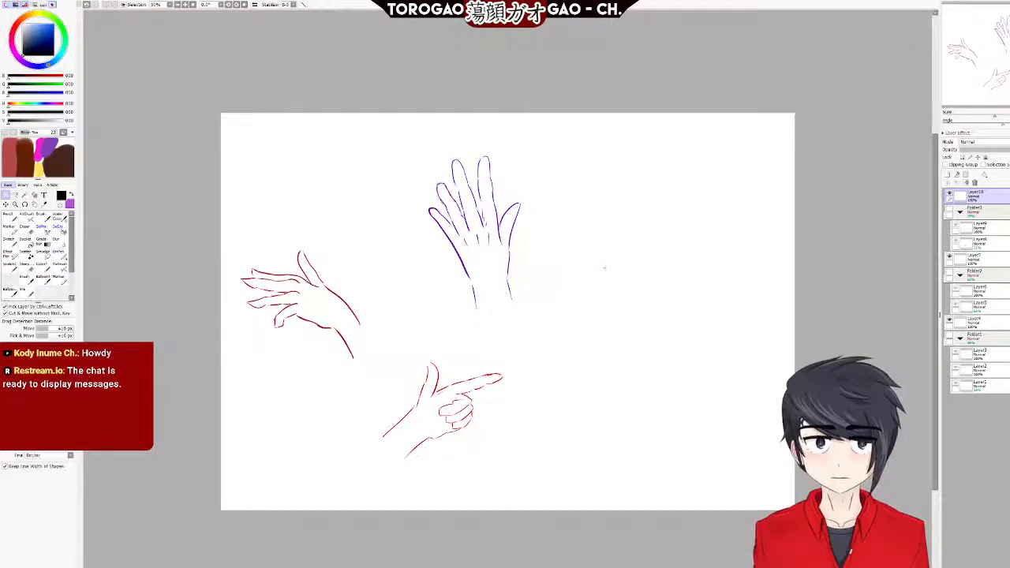
Add a new layer and a layer folder above the hand sketches, move the new layer into the folder and make it active.
{"action": "scroll", "coordinate": [618, 247], "scroll_direction": "up", "scroll_amount": 2}
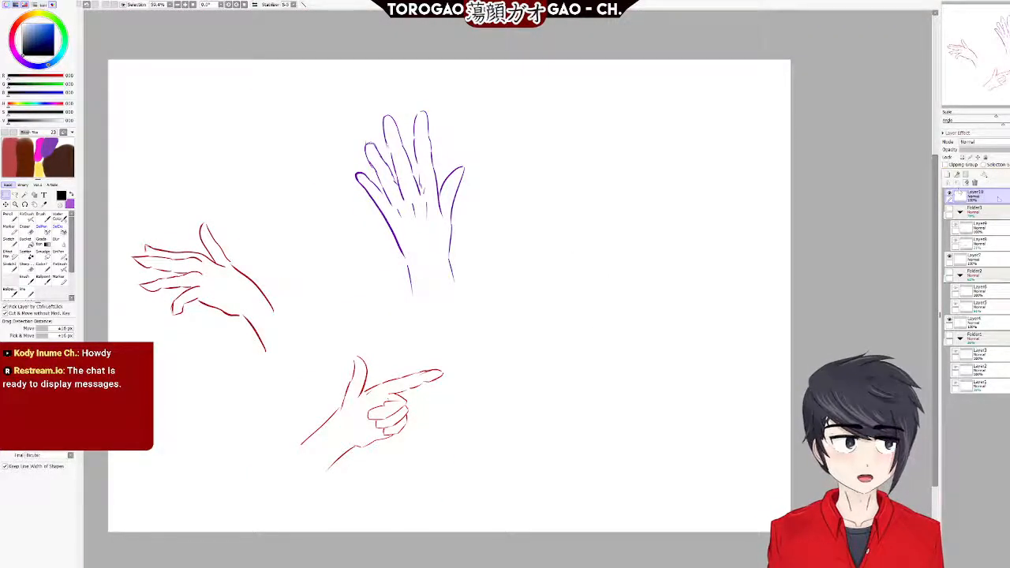
{"action": "left_click", "coordinate": [948, 174]}
{"action": "left_click", "coordinate": [967, 174]}
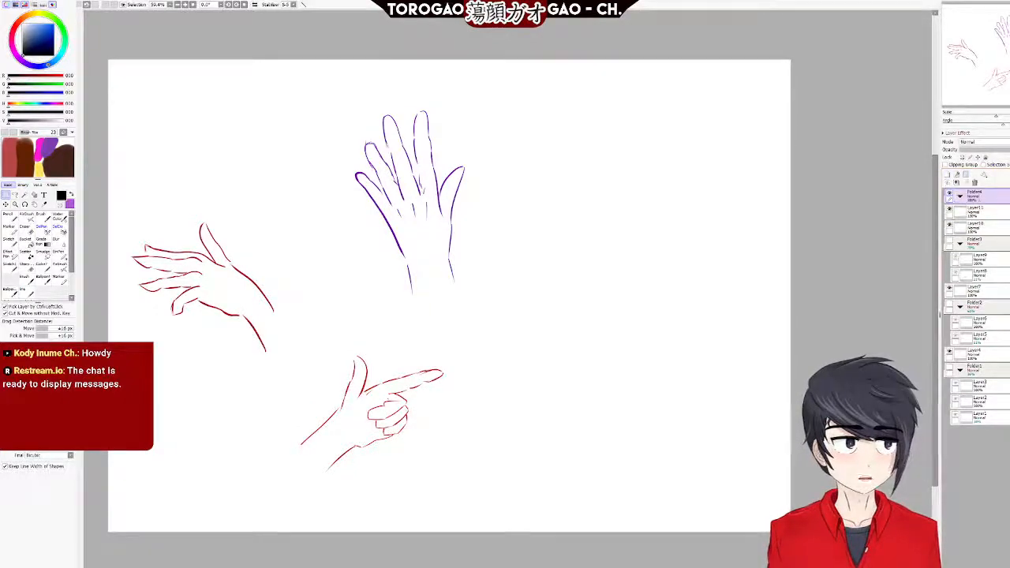
{"action": "left_click_drag", "start_coordinate": [979, 212], "coordinate": [981, 197]}
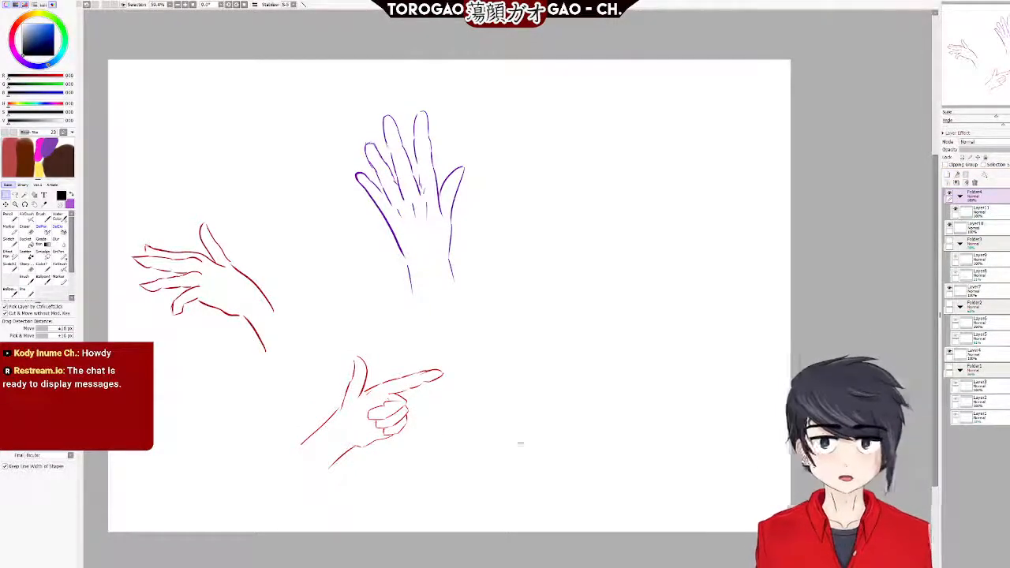
{"action": "scroll", "coordinate": [408, 388], "scroll_direction": "down", "scroll_amount": 2}
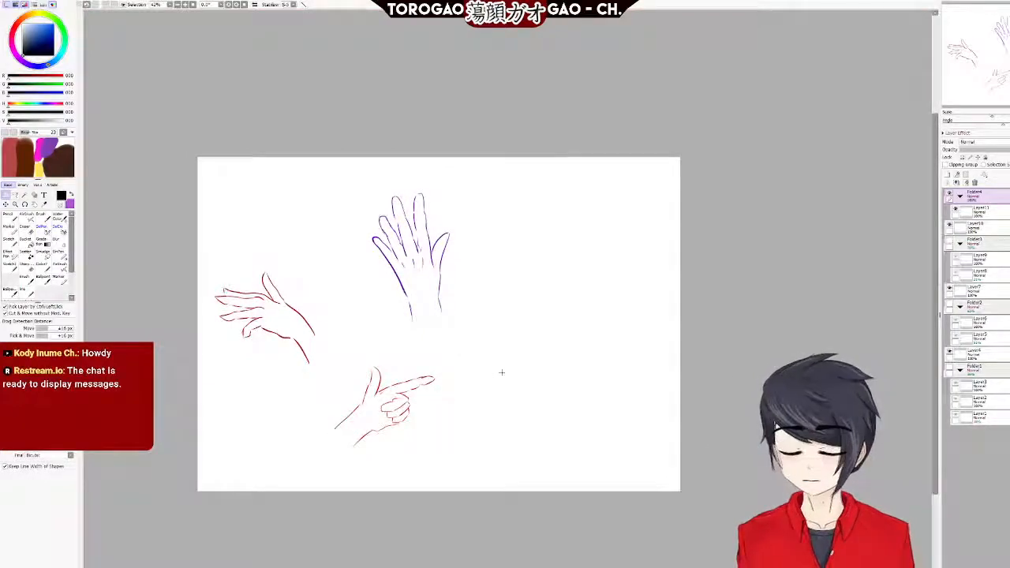
{"action": "scroll", "coordinate": [521, 365], "scroll_direction": "up", "scroll_amount": 1}
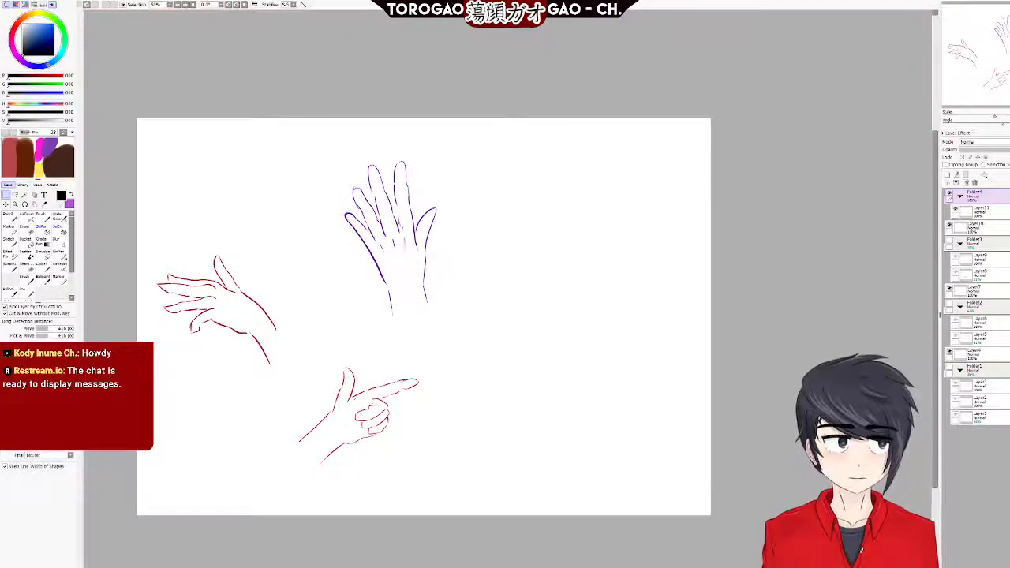
{"action": "left_click", "coordinate": [979, 211]}
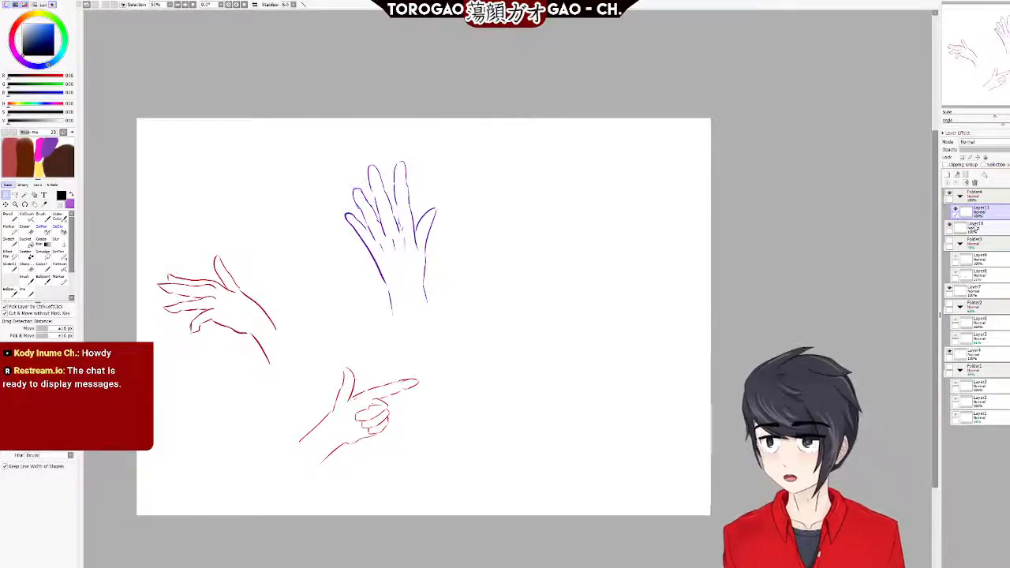
{"action": "scroll", "coordinate": [672, 219], "scroll_direction": "up", "scroll_amount": 2}
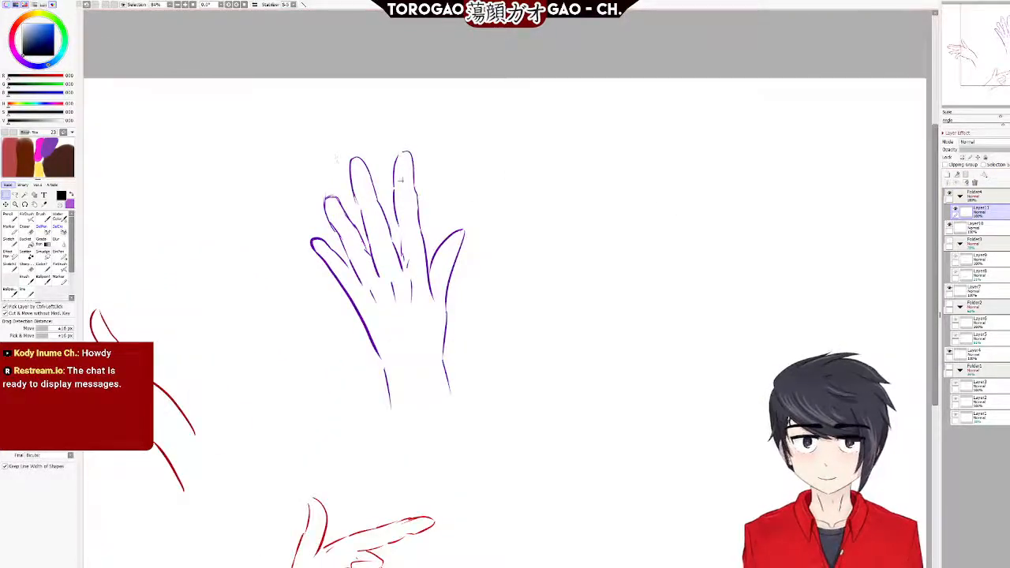
{"action": "scroll", "coordinate": [671, 296], "scroll_direction": "up", "scroll_amount": 6}
{"action": "scroll", "coordinate": [387, 332], "scroll_direction": "down", "scroll_amount": 4}
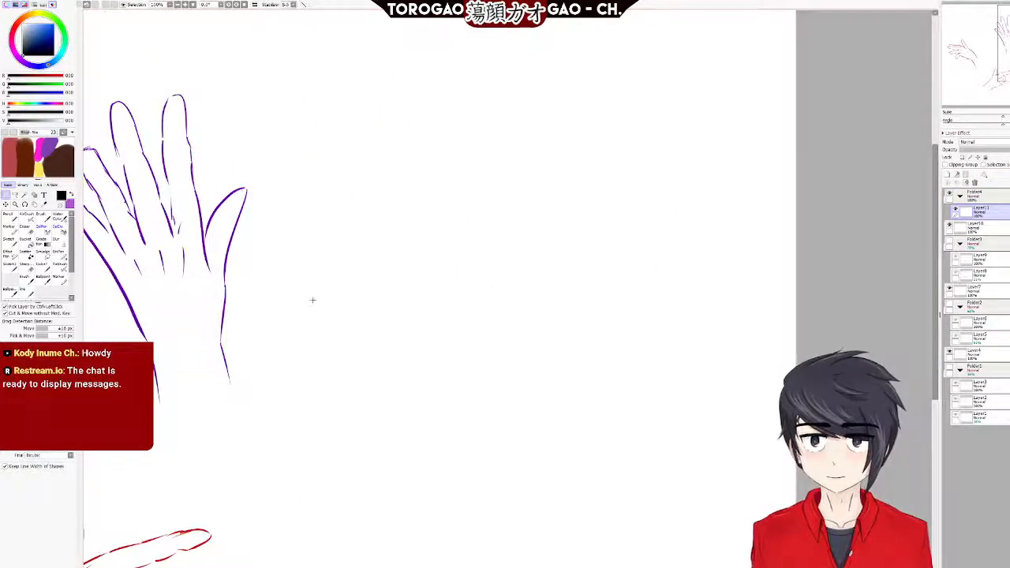
{"action": "scroll", "coordinate": [310, 304], "scroll_direction": "down", "scroll_amount": 2}
{"action": "scroll", "coordinate": [310, 304], "scroll_direction": "up", "scroll_amount": 1}
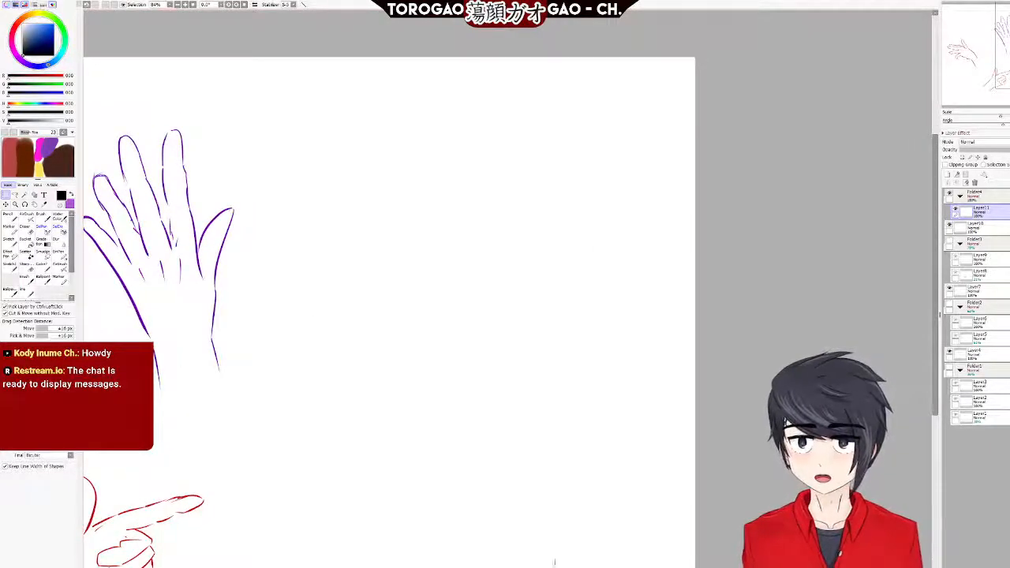
{"action": "left_click_drag", "start_coordinate": [129, 429], "coordinate": [354, 428]}
{"action": "scroll", "coordinate": [353, 429], "scroll_direction": "down", "scroll_amount": 3}
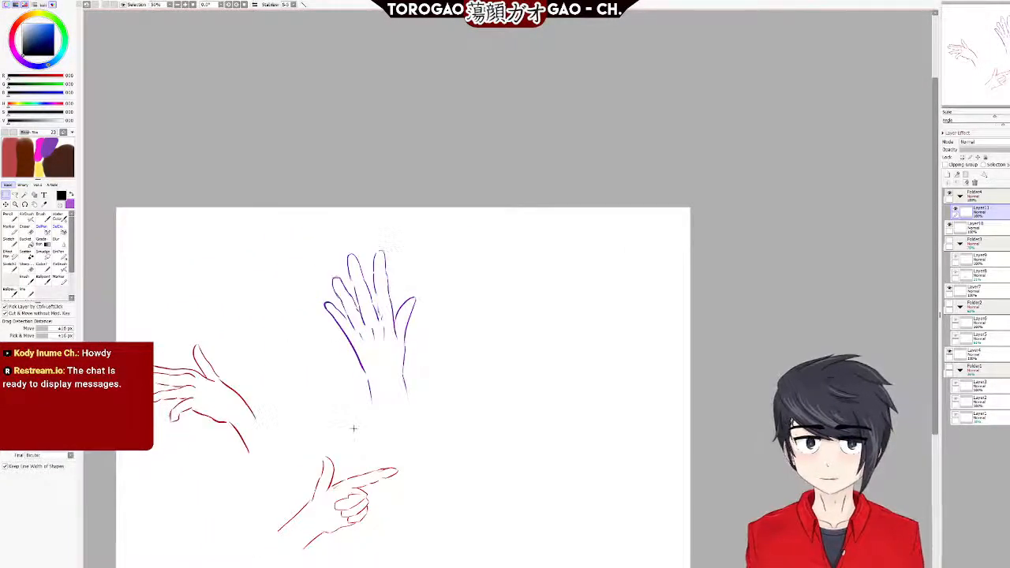
{"action": "scroll", "coordinate": [419, 464], "scroll_direction": "up", "scroll_amount": 2}
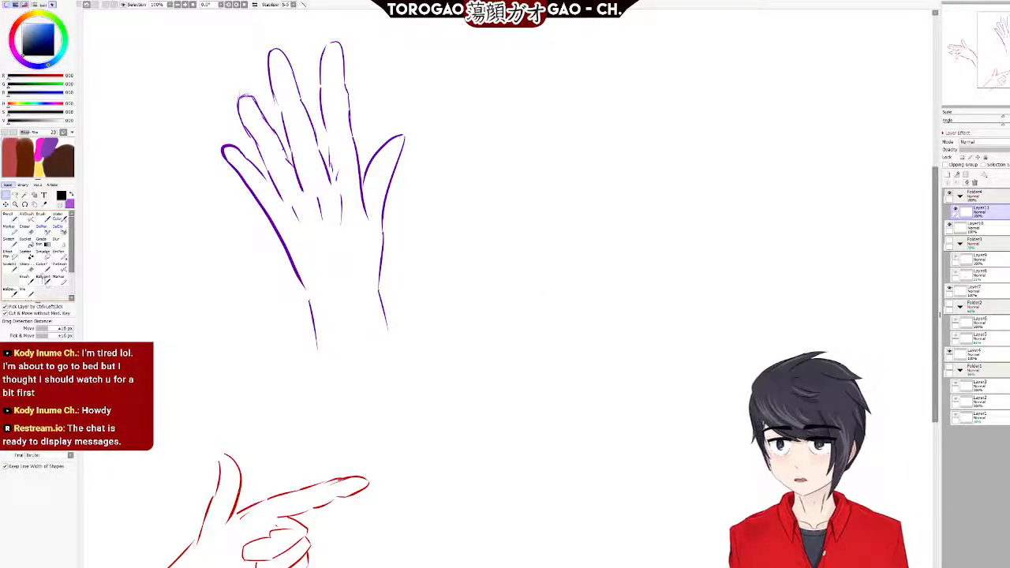
Select the Ballpoint brush with a dark blue colour, then try and undo a stroke beside the open hand.
{"action": "left_click", "coordinate": [45, 269]}
{"action": "left_click", "coordinate": [43, 278]}
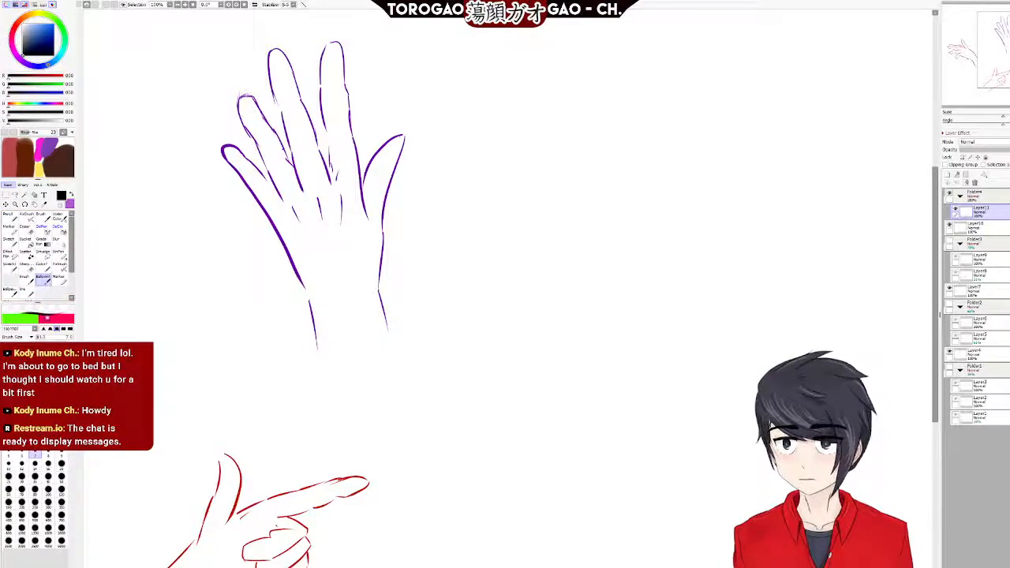
{"action": "mouse_move", "coordinate": [53, 31]}
{"action": "left_mouse_down"}
{"action": "mouse_move", "coordinate": [42, 43]}
{"action": "mouse_move", "coordinate": [50, 34]}
{"action": "left_mouse_up"}
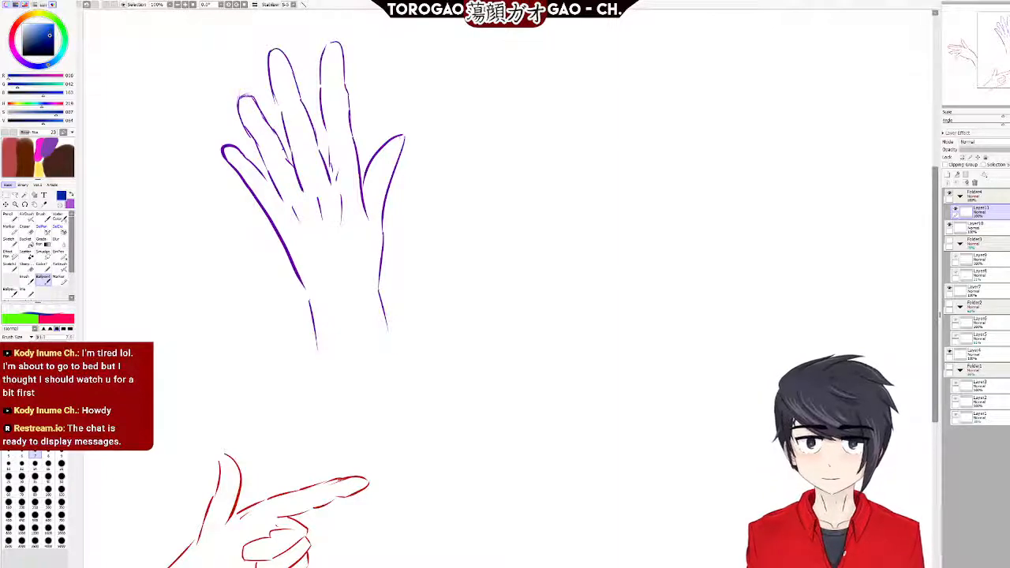
{"action": "left_click_drag", "start_coordinate": [587, 207], "coordinate": [557, 305]}
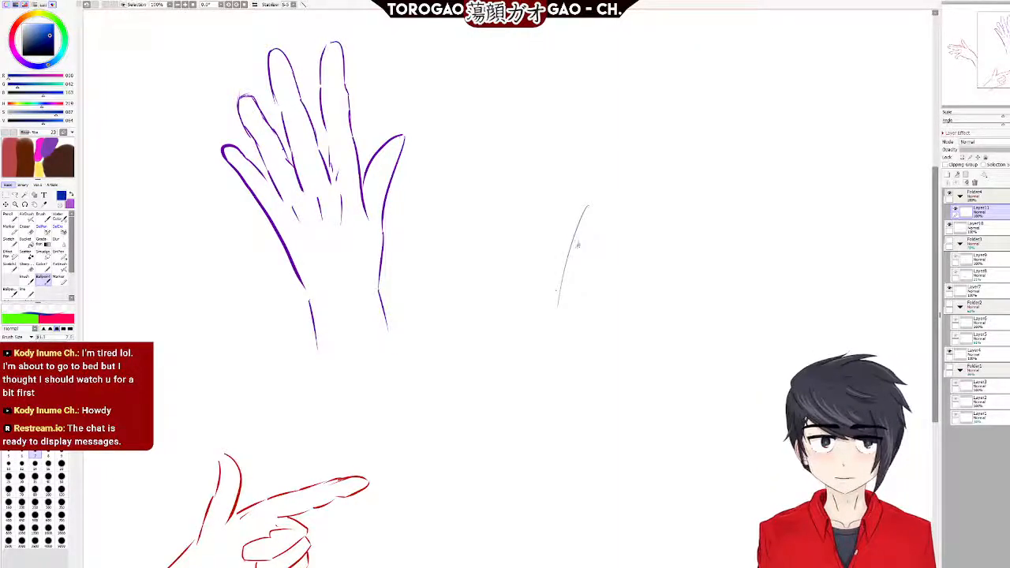
{"action": "key", "text": "ctrl+z"}
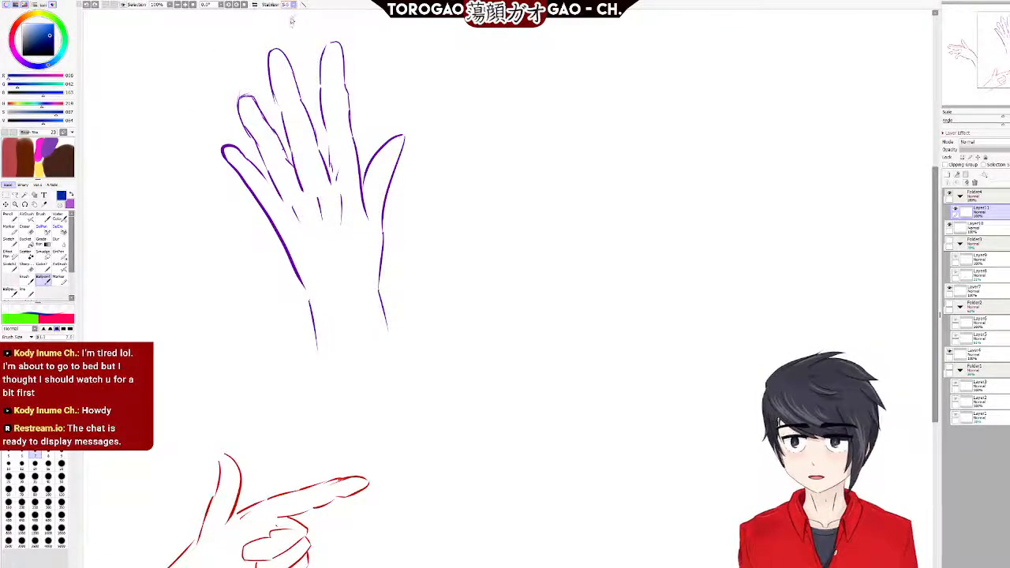
Set the brush size to 12 and the stabilizer to 3.
{"action": "key", "text": "bracketright"}
{"action": "key", "text": "bracketright"}
{"action": "key", "text": "bracketright"}
{"action": "key", "text": "bracketright"}
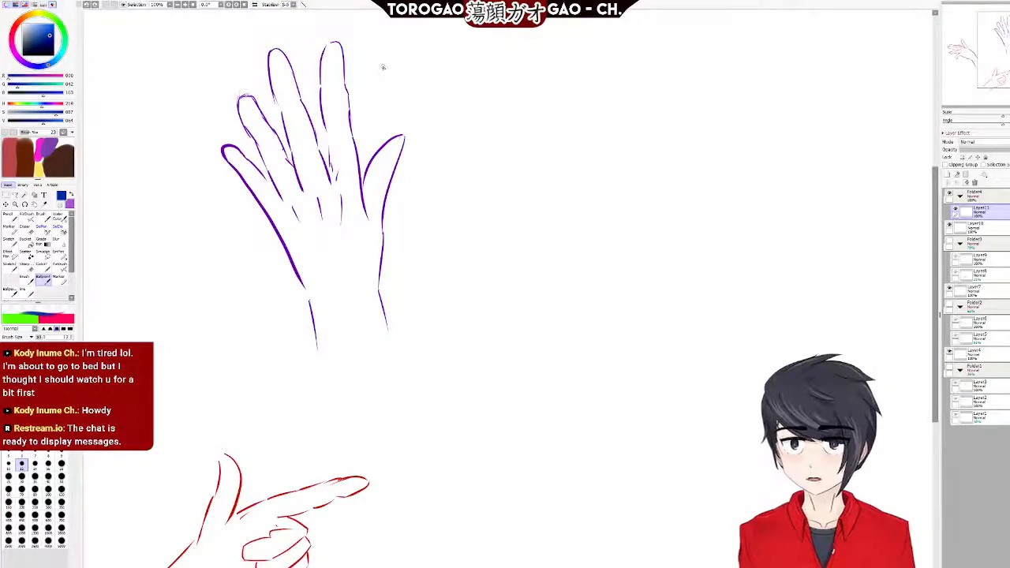
{"action": "left_click", "coordinate": [294, 5]}
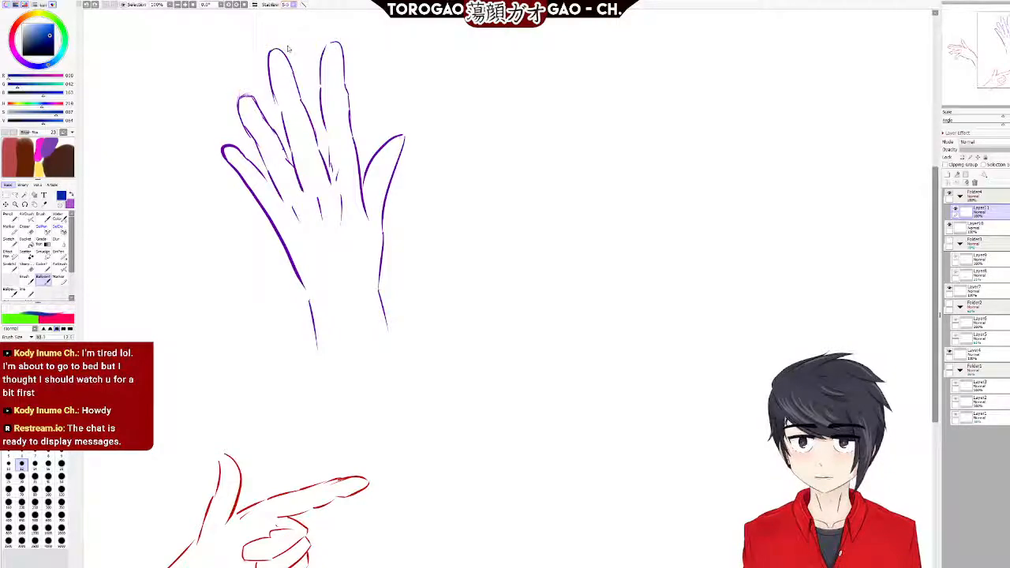
{"action": "left_click", "coordinate": [287, 33]}
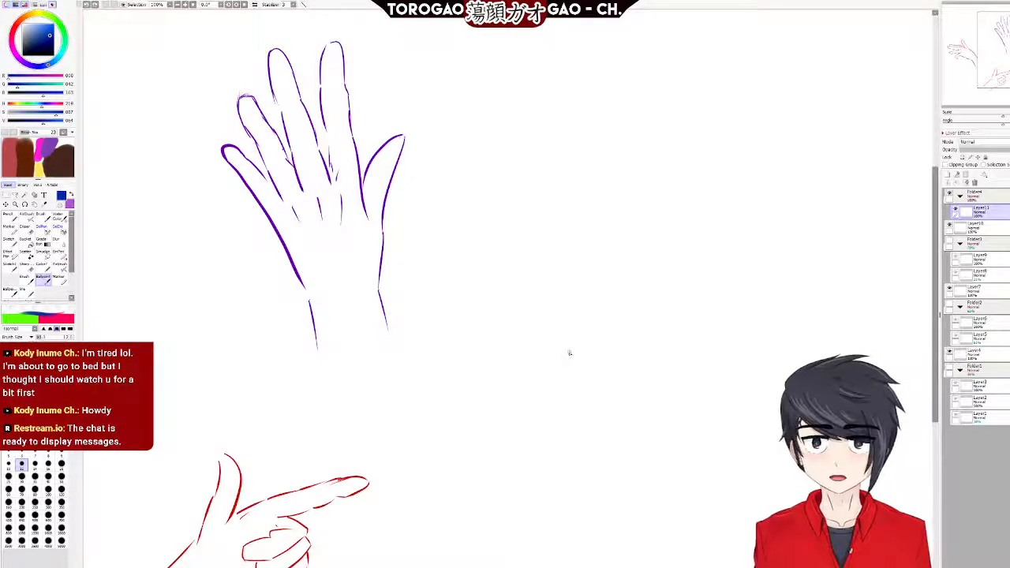
Sketch short curved test strokes in the empty areas on both sides of the open hand.
{"action": "scroll", "coordinate": [542, 323], "scroll_direction": "up", "scroll_amount": 3}
{"action": "left_click_drag", "start_coordinate": [634, 372], "coordinate": [489, 373]}
{"action": "scroll", "coordinate": [672, 506], "scroll_direction": "down", "scroll_amount": 3}
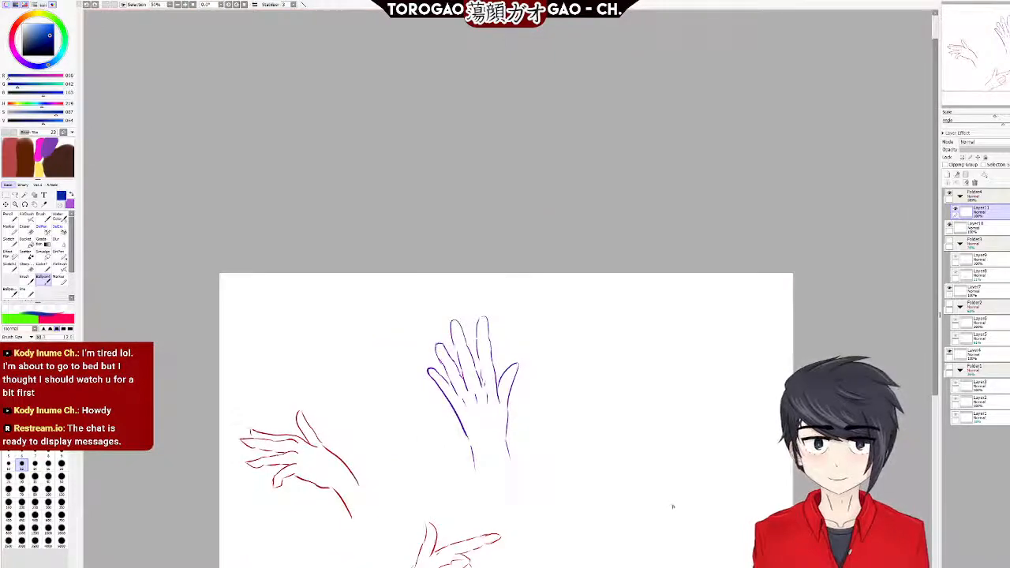
{"action": "left_click_drag", "start_coordinate": [925, 288], "coordinate": [925, 324]}
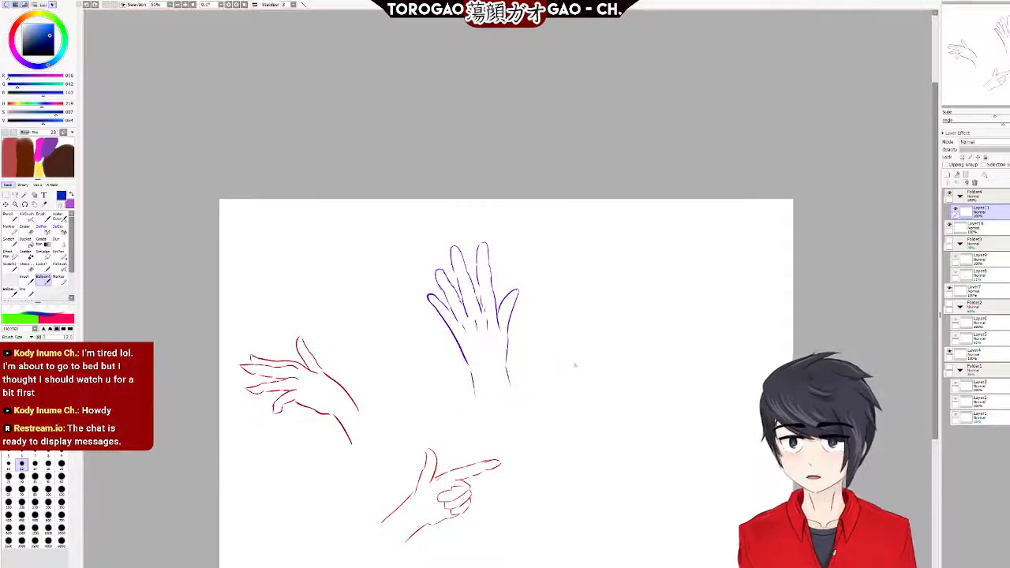
{"action": "mouse_move", "coordinate": [330, 289]}
{"action": "left_mouse_down"}
{"action": "mouse_move", "coordinate": [328, 298]}
{"action": "mouse_move", "coordinate": [355, 307]}
{"action": "left_mouse_up"}
{"action": "left_click_drag", "start_coordinate": [607, 344], "coordinate": [618, 375]}
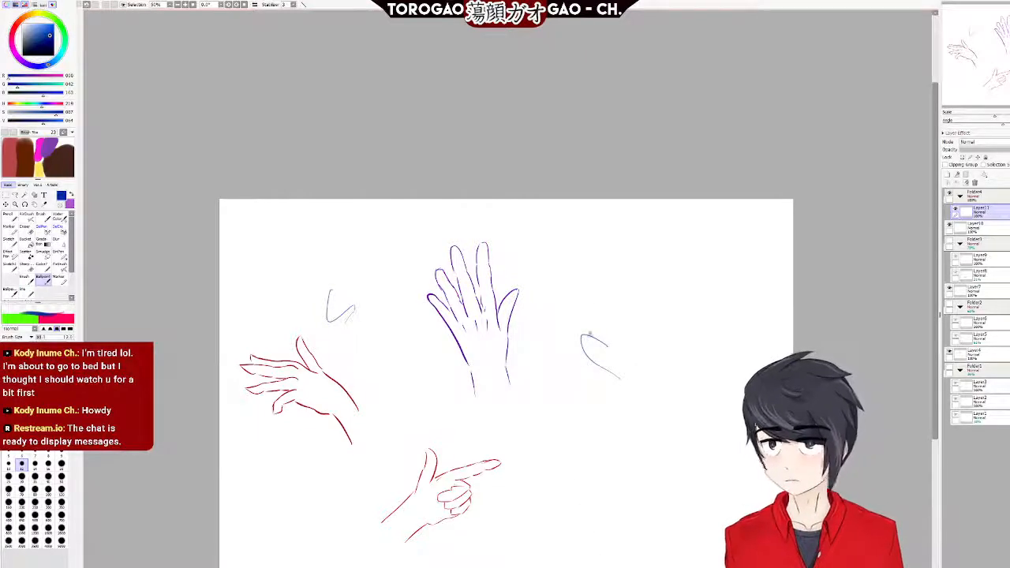
{"action": "left_click_drag", "start_coordinate": [623, 292], "coordinate": [654, 349]}
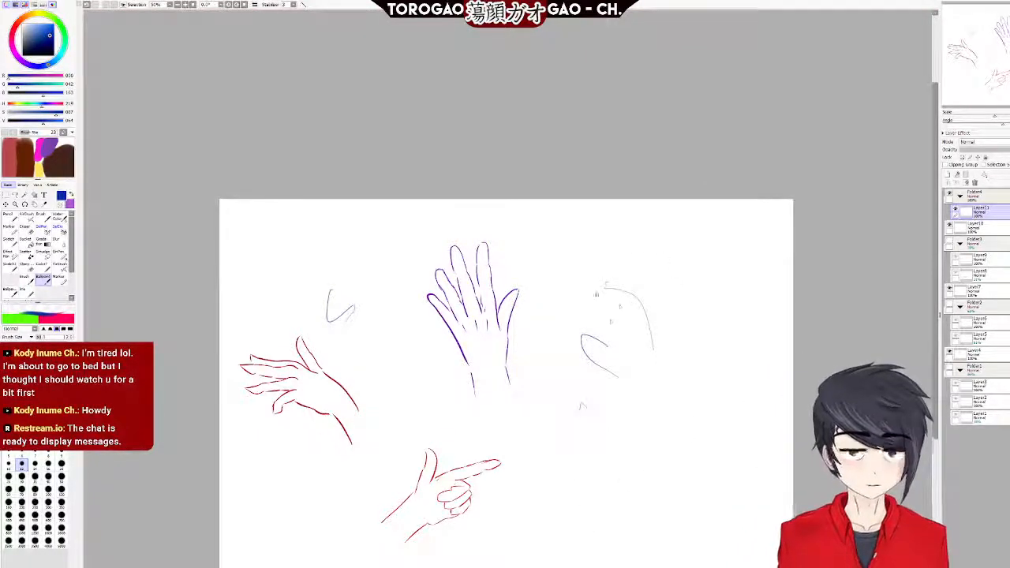
Scribble large overlapping ovals and loose curves across the empty area to the right of the open hand.
{"action": "mouse_move", "coordinate": [589, 420]}
{"action": "left_mouse_down"}
{"action": "mouse_move", "coordinate": [641, 466]}
{"action": "mouse_move", "coordinate": [691, 455]}
{"action": "left_mouse_up"}
{"action": "mouse_move", "coordinate": [649, 290]}
{"action": "left_mouse_down"}
{"action": "mouse_move", "coordinate": [624, 323]}
{"action": "mouse_move", "coordinate": [672, 355]}
{"action": "mouse_move", "coordinate": [633, 297]}
{"action": "left_mouse_up"}
{"action": "mouse_move", "coordinate": [614, 248]}
{"action": "left_mouse_down"}
{"action": "mouse_move", "coordinate": [651, 267]}
{"action": "mouse_move", "coordinate": [608, 263]}
{"action": "left_mouse_up"}
{"action": "mouse_move", "coordinate": [668, 282]}
{"action": "left_mouse_down"}
{"action": "mouse_move", "coordinate": [630, 329]}
{"action": "mouse_move", "coordinate": [698, 381]}
{"action": "left_mouse_up"}
{"action": "mouse_move", "coordinate": [622, 276]}
{"action": "left_mouse_down"}
{"action": "mouse_move", "coordinate": [510, 455]}
{"action": "mouse_move", "coordinate": [655, 363]}
{"action": "mouse_move", "coordinate": [612, 398]}
{"action": "left_mouse_up"}
{"action": "left_click_drag", "start_coordinate": [611, 340], "coordinate": [677, 397]}
{"action": "left_click_drag", "start_coordinate": [726, 252], "coordinate": [685, 260]}
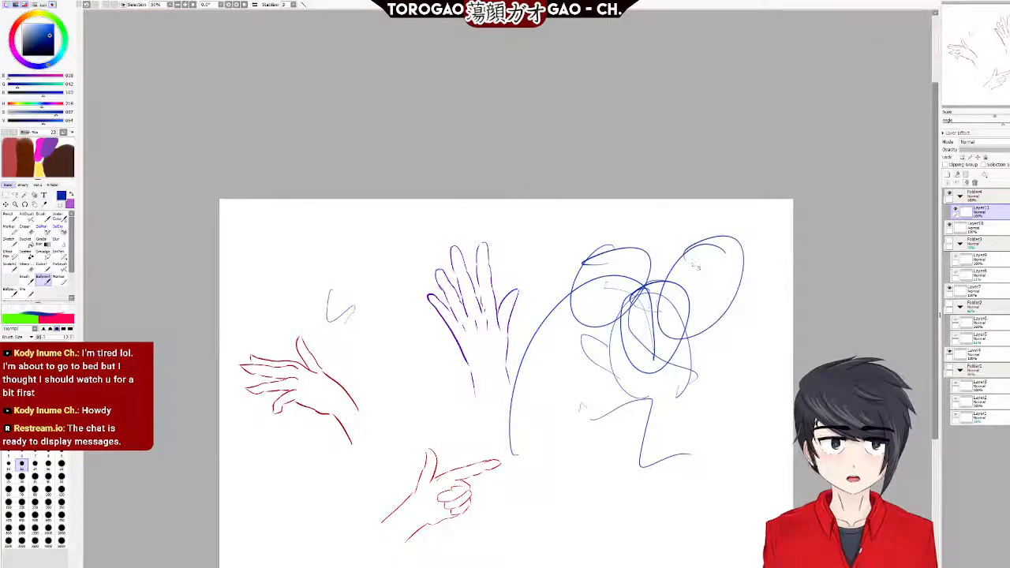
{"action": "left_click_drag", "start_coordinate": [574, 386], "coordinate": [620, 379]}
{"action": "mouse_move", "coordinate": [694, 389]}
{"action": "left_mouse_down"}
{"action": "mouse_move", "coordinate": [667, 399]}
{"action": "mouse_move", "coordinate": [715, 386]}
{"action": "mouse_move", "coordinate": [721, 329]}
{"action": "mouse_move", "coordinate": [702, 381]}
{"action": "left_mouse_up"}
{"action": "left_click_drag", "start_coordinate": [720, 269], "coordinate": [671, 309]}
{"action": "left_click_drag", "start_coordinate": [630, 255], "coordinate": [584, 338]}
{"action": "mouse_move", "coordinate": [616, 456]}
{"action": "left_mouse_down"}
{"action": "mouse_move", "coordinate": [647, 431]}
{"action": "mouse_move", "coordinate": [653, 497]}
{"action": "left_mouse_up"}
{"action": "mouse_move", "coordinate": [671, 412]}
{"action": "left_mouse_down"}
{"action": "mouse_move", "coordinate": [705, 460]}
{"action": "mouse_move", "coordinate": [654, 397]}
{"action": "mouse_move", "coordinate": [719, 472]}
{"action": "left_mouse_up"}
{"action": "left_click_drag", "start_coordinate": [592, 304], "coordinate": [659, 401]}
{"action": "left_click_drag", "start_coordinate": [608, 332], "coordinate": [629, 379]}
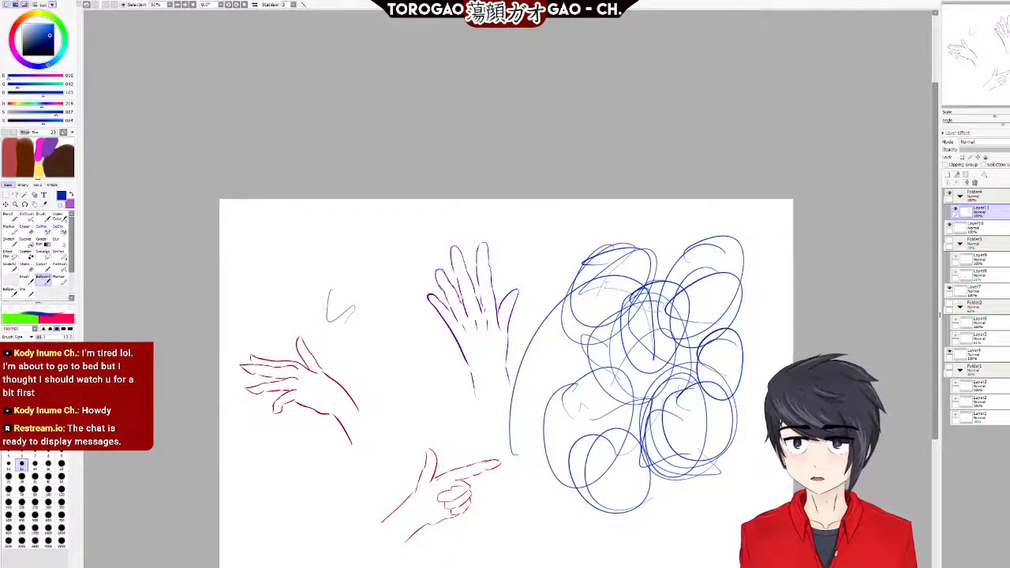
Start a blank canvas and sketch a tilted boat-shaped palm with a cross curve, left of and slightly above the canvas centre.
{"action": "left_click", "coordinate": [579, 357]}
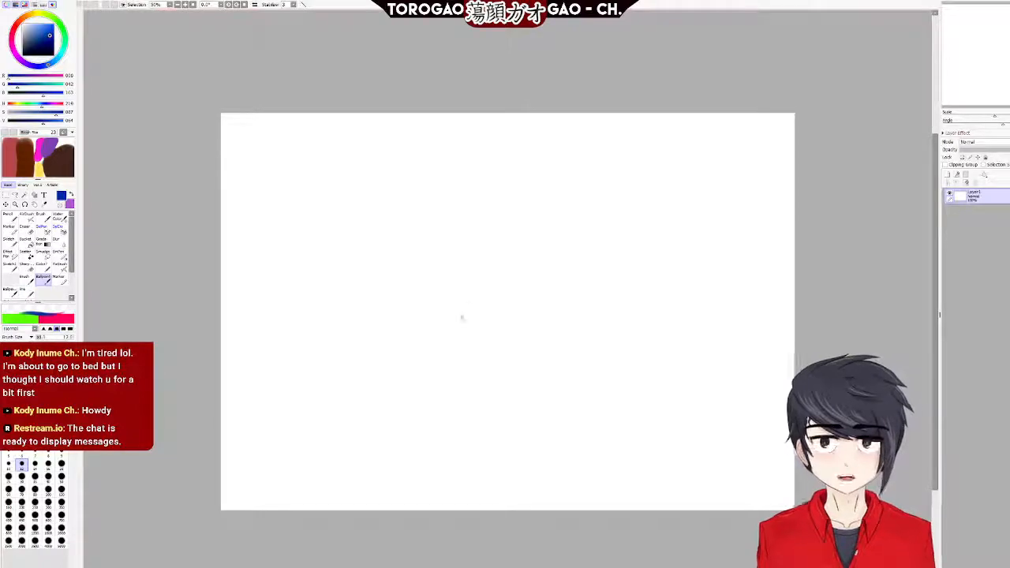
{"action": "left_click_drag", "start_coordinate": [446, 218], "coordinate": [439, 295]}
{"action": "key", "text": "ctrl+z"}
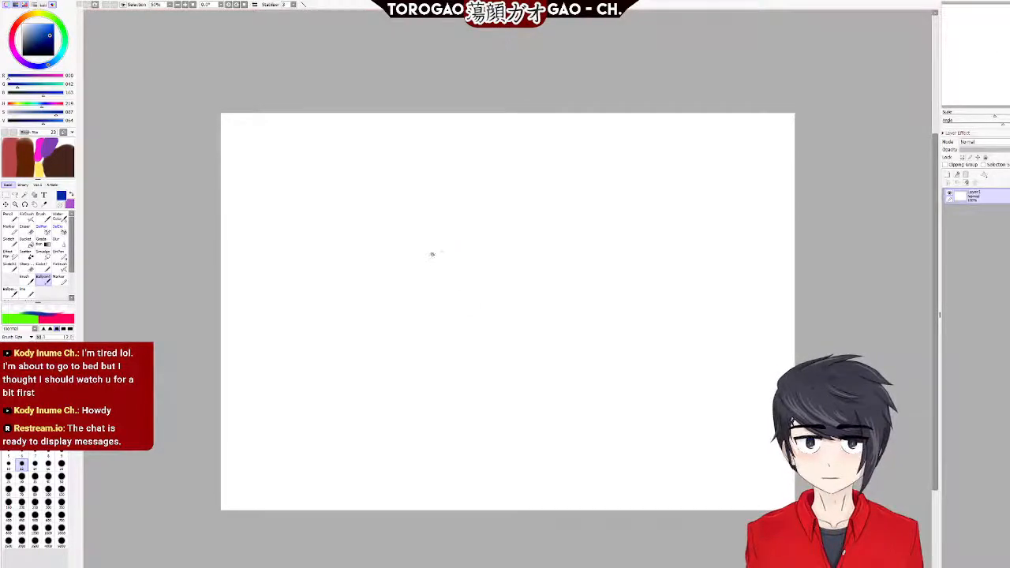
{"action": "mouse_move", "coordinate": [378, 280]}
{"action": "left_mouse_down"}
{"action": "mouse_move", "coordinate": [481, 248]}
{"action": "mouse_move", "coordinate": [444, 307]}
{"action": "left_mouse_up"}
{"action": "mouse_move", "coordinate": [378, 282]}
{"action": "left_mouse_down"}
{"action": "mouse_move", "coordinate": [417, 335]}
{"action": "mouse_move", "coordinate": [465, 305]}
{"action": "left_mouse_up"}
{"action": "left_click_drag", "start_coordinate": [387, 292], "coordinate": [507, 258]}
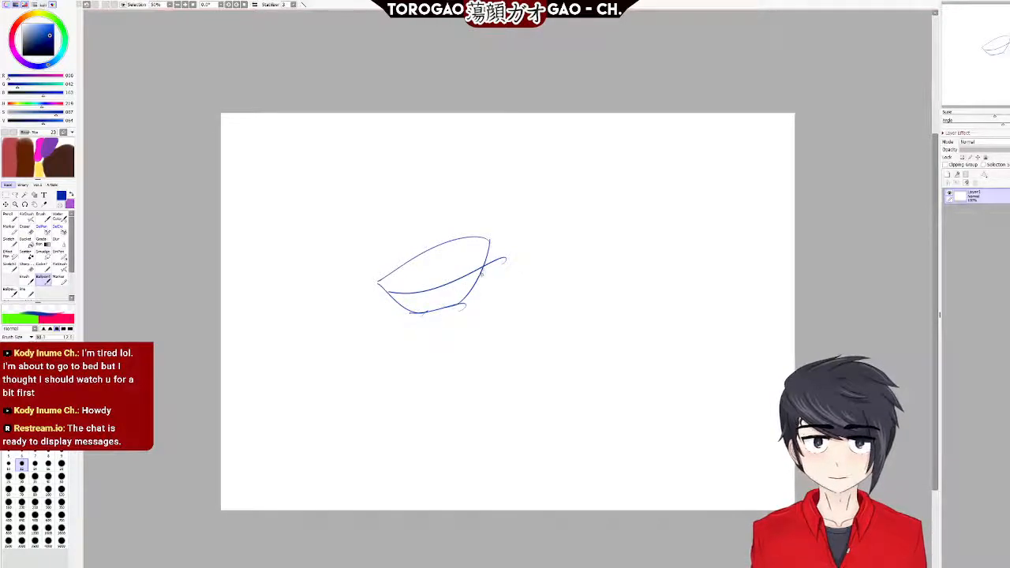
Sketch the pointed oval at the palm's right end and four smaller ovals arcing above and left of the palm.
{"action": "mouse_move", "coordinate": [470, 298]}
{"action": "left_mouse_down"}
{"action": "mouse_move", "coordinate": [503, 273]}
{"action": "mouse_move", "coordinate": [466, 275]}
{"action": "mouse_move", "coordinate": [489, 268]}
{"action": "mouse_move", "coordinate": [503, 243]}
{"action": "mouse_move", "coordinate": [518, 263]}
{"action": "mouse_move", "coordinate": [508, 231]}
{"action": "mouse_move", "coordinate": [491, 255]}
{"action": "left_mouse_up"}
{"action": "mouse_move", "coordinate": [469, 211]}
{"action": "left_mouse_down"}
{"action": "mouse_move", "coordinate": [459, 249]}
{"action": "mouse_move", "coordinate": [466, 207]}
{"action": "left_mouse_up"}
{"action": "left_click_drag", "start_coordinate": [410, 170], "coordinate": [413, 147]}
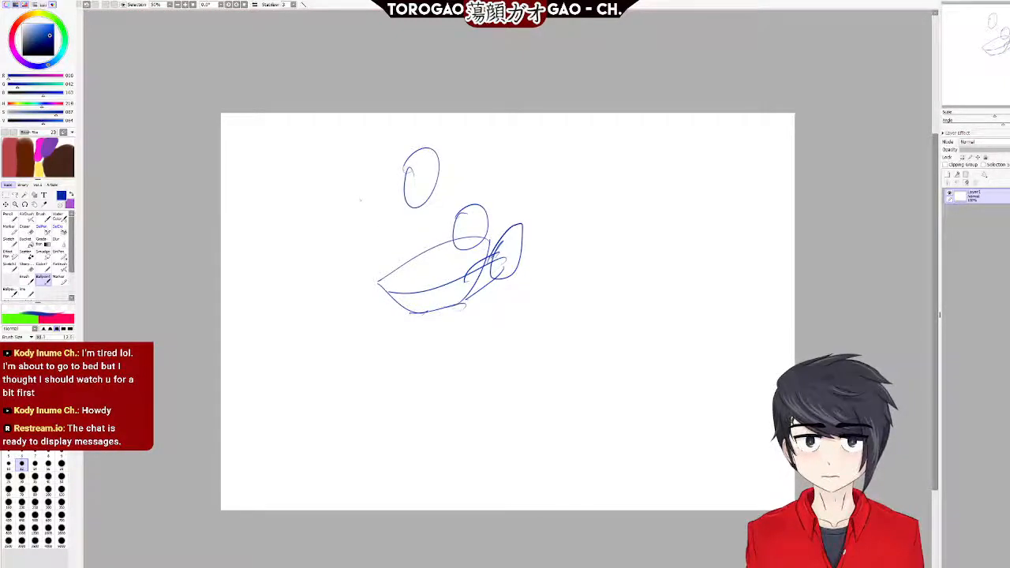
{"action": "key", "text": "ctrl+z"}
{"action": "mouse_move", "coordinate": [406, 182]}
{"action": "left_mouse_down"}
{"action": "mouse_move", "coordinate": [429, 185]}
{"action": "mouse_move", "coordinate": [407, 176]}
{"action": "left_mouse_up"}
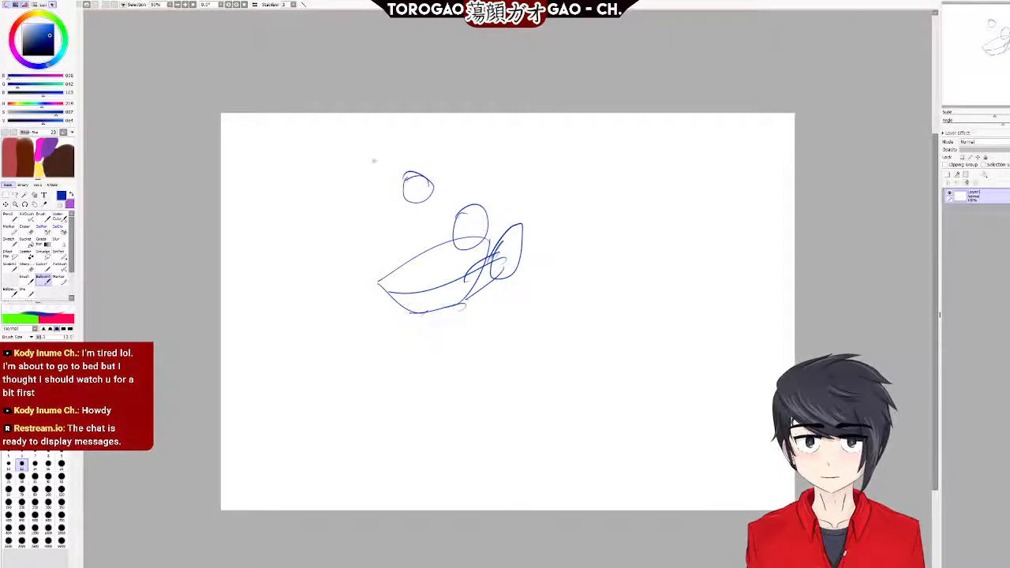
{"action": "left_click_drag", "start_coordinate": [376, 220], "coordinate": [377, 213]}
{"action": "left_click_drag", "start_coordinate": [360, 260], "coordinate": [360, 258]}
{"action": "key", "text": "ctrl+z"}
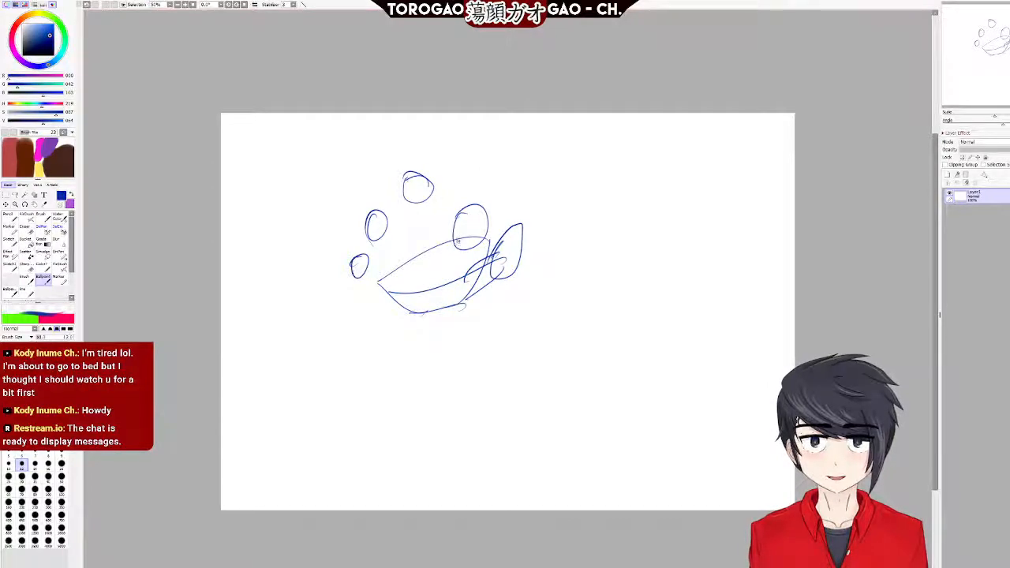
Add a new layer and sketch a four-sided block with a curved upper edge in the lower right of the canvas.
{"action": "left_click", "coordinate": [948, 174]}
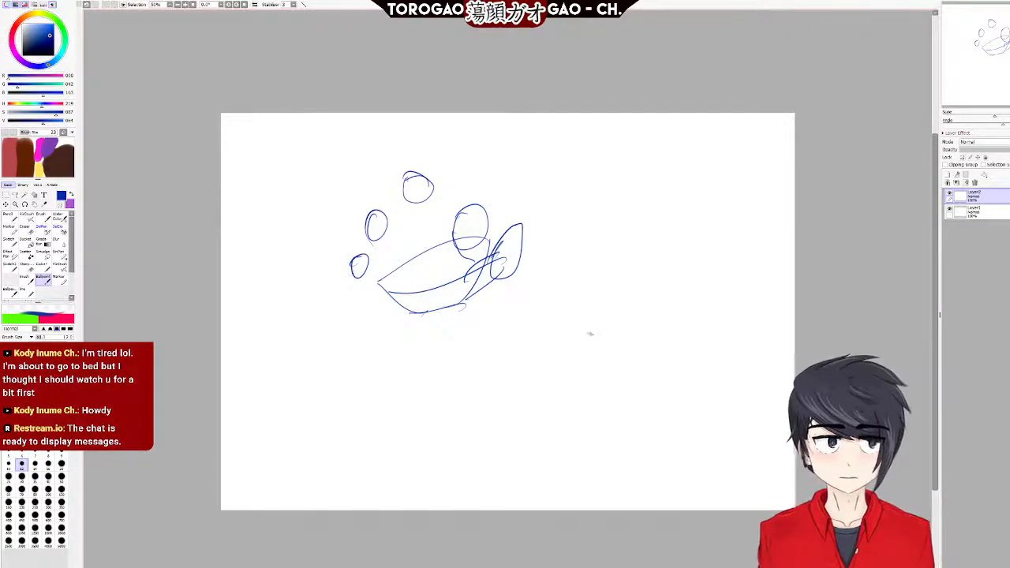
{"action": "mouse_move", "coordinate": [618, 385]}
{"action": "left_mouse_down"}
{"action": "mouse_move", "coordinate": [607, 476]}
{"action": "mouse_move", "coordinate": [656, 402]}
{"action": "mouse_move", "coordinate": [686, 433]}
{"action": "left_mouse_up"}
{"action": "left_click_drag", "start_coordinate": [597, 476], "coordinate": [688, 467]}
{"action": "left_click_drag", "start_coordinate": [687, 413], "coordinate": [691, 471]}
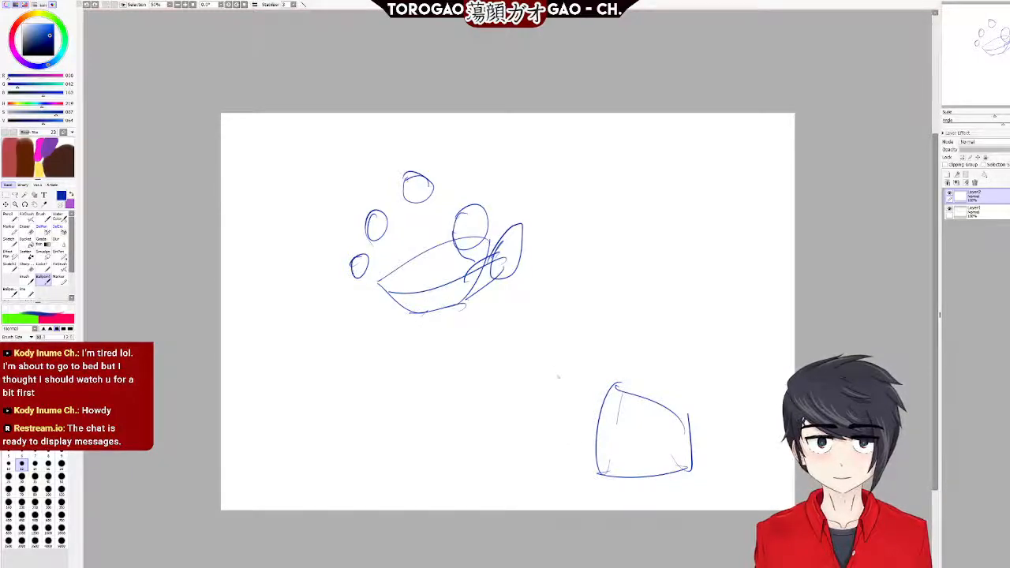
Sketch a stepped curved form adjoining the block's left side and a narrow upright finger shape on its upper edge.
{"action": "left_click_drag", "start_coordinate": [506, 414], "coordinate": [540, 491]}
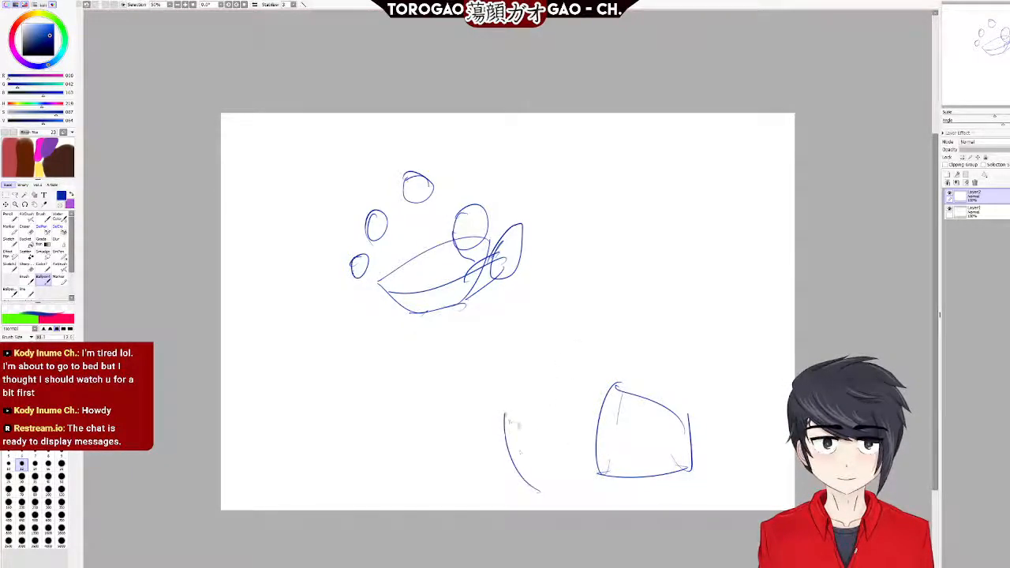
{"action": "mouse_move", "coordinate": [565, 419]}
{"action": "left_mouse_down"}
{"action": "mouse_move", "coordinate": [530, 415]}
{"action": "mouse_move", "coordinate": [571, 382]}
{"action": "mouse_move", "coordinate": [638, 389]}
{"action": "left_mouse_up"}
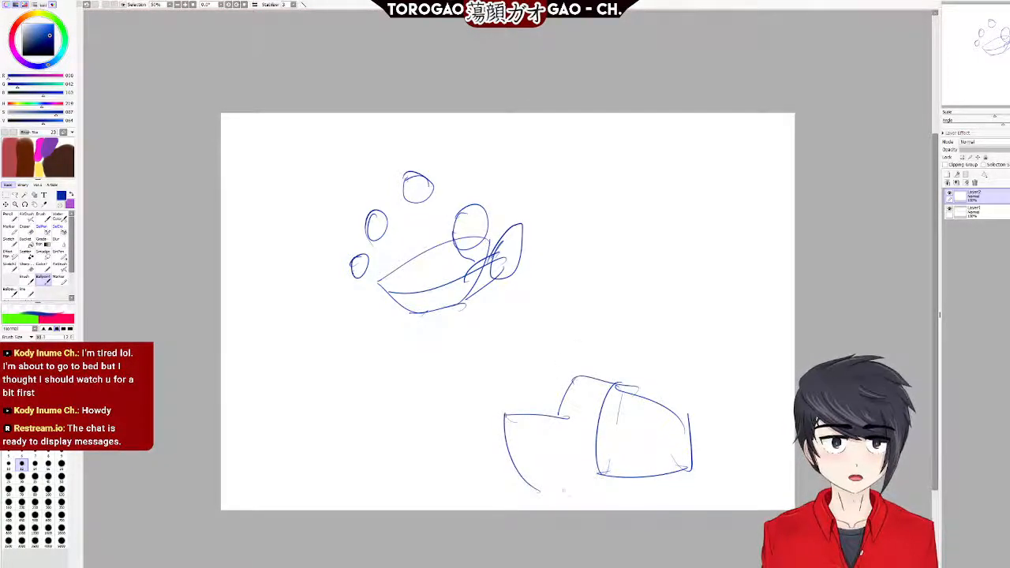
{"action": "mouse_move", "coordinate": [507, 465]}
{"action": "left_mouse_down"}
{"action": "mouse_move", "coordinate": [613, 462]}
{"action": "mouse_move", "coordinate": [582, 459]}
{"action": "mouse_move", "coordinate": [613, 475]}
{"action": "mouse_move", "coordinate": [598, 466]}
{"action": "left_mouse_up"}
{"action": "mouse_move", "coordinate": [646, 347]}
{"action": "left_mouse_down"}
{"action": "mouse_move", "coordinate": [677, 404]}
{"action": "mouse_move", "coordinate": [644, 346]}
{"action": "left_mouse_up"}
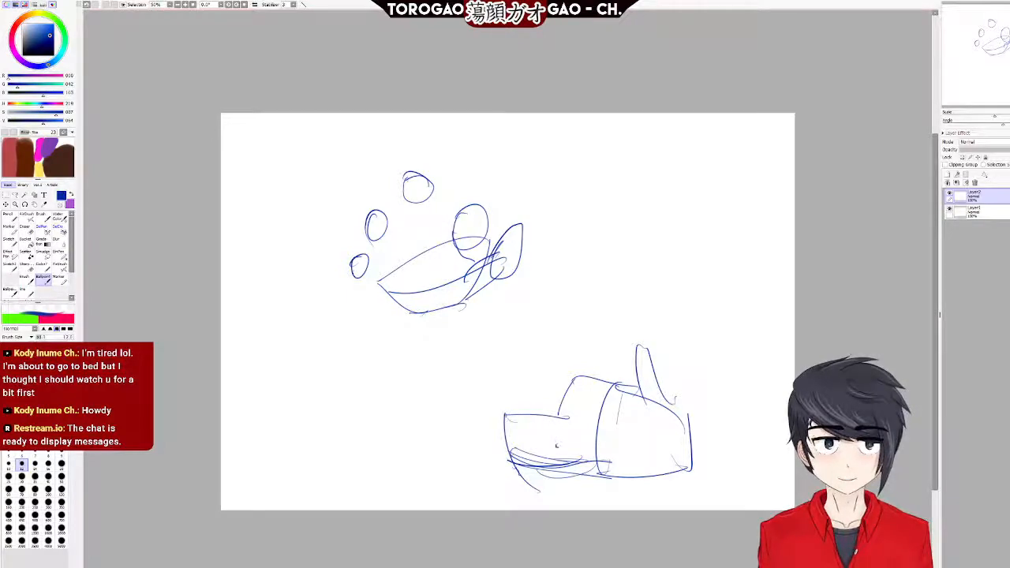
Undo the stepped form and upright finger shape, leaving only the four-sided palm block in the lower right of the canvas.
{"action": "key", "text": "ctrl+z"}
{"action": "key", "text": "ctrl+z"}
{"action": "key", "text": "ctrl+z"}
{"action": "key", "text": "ctrl+z"}
{"action": "key", "text": "ctrl+z"}
{"action": "key", "text": "ctrl+z"}
{"action": "key", "text": "ctrl+z"}
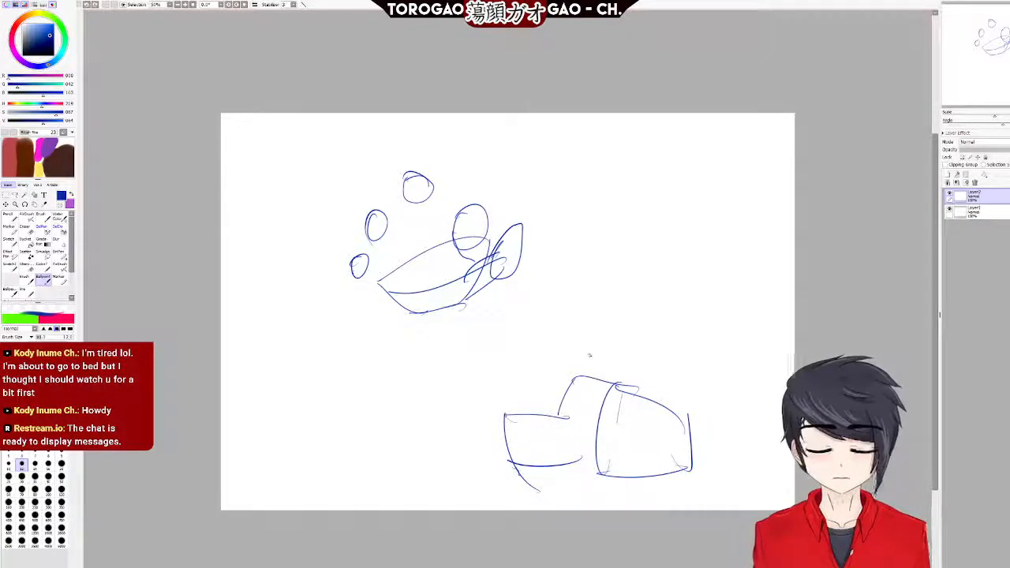
{"action": "key", "text": "ctrl+z"}
{"action": "key", "text": "ctrl+z"}
{"action": "key", "text": "ctrl+z"}
{"action": "key", "text": "ctrl+z"}
{"action": "key", "text": "ctrl+z"}
{"action": "key", "text": "ctrl+z"}
{"action": "key", "text": "ctrl+z"}
{"action": "key", "text": "ctrl+y"}
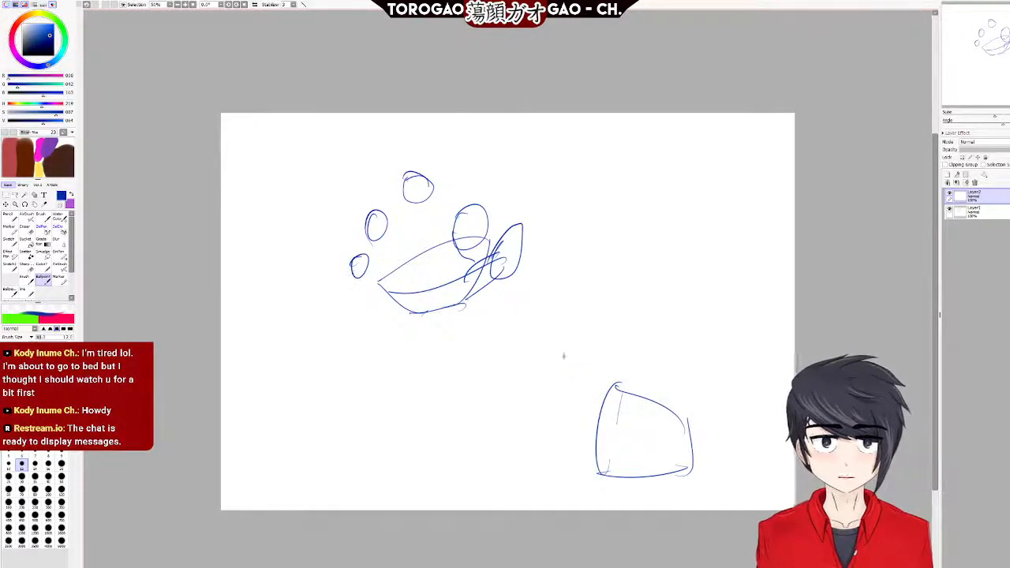
{"action": "left_click_drag", "start_coordinate": [613, 386], "coordinate": [527, 375]}
{"action": "key", "text": "ctrl+z"}
{"action": "left_click_drag", "start_coordinate": [609, 385], "coordinate": [511, 387]}
{"action": "key", "text": "ctrl+z"}
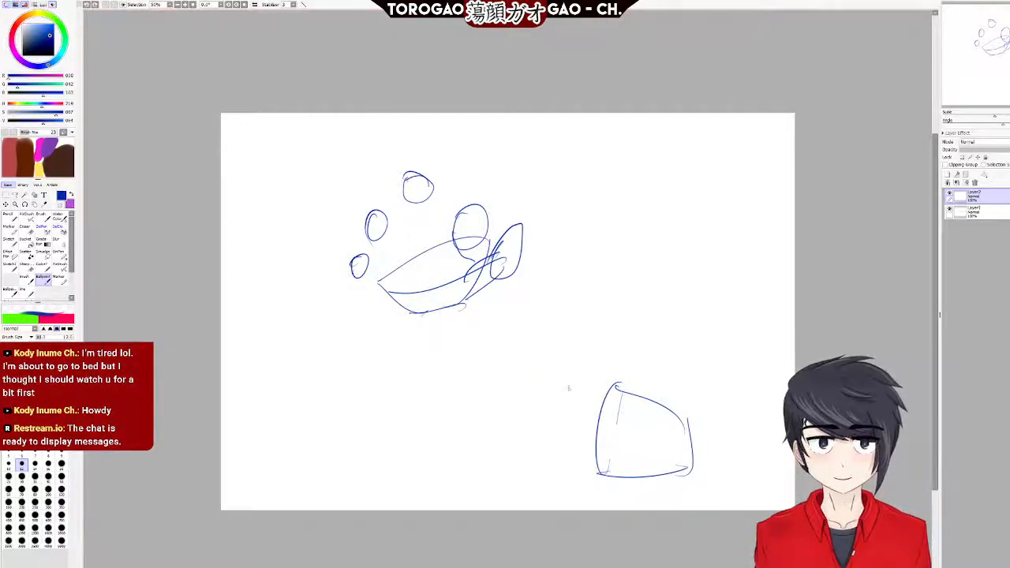
Sketch a long finger block extending left from the palm block, with a lengthwise dividing line and a smaller folded-finger block beneath.
{"action": "mouse_move", "coordinate": [616, 381]}
{"action": "left_mouse_down"}
{"action": "mouse_move", "coordinate": [492, 388]}
{"action": "mouse_move", "coordinate": [489, 436]}
{"action": "mouse_move", "coordinate": [533, 440]}
{"action": "mouse_move", "coordinate": [560, 482]}
{"action": "mouse_move", "coordinate": [605, 478]}
{"action": "left_mouse_up"}
{"action": "left_click_drag", "start_coordinate": [534, 439], "coordinate": [606, 432]}
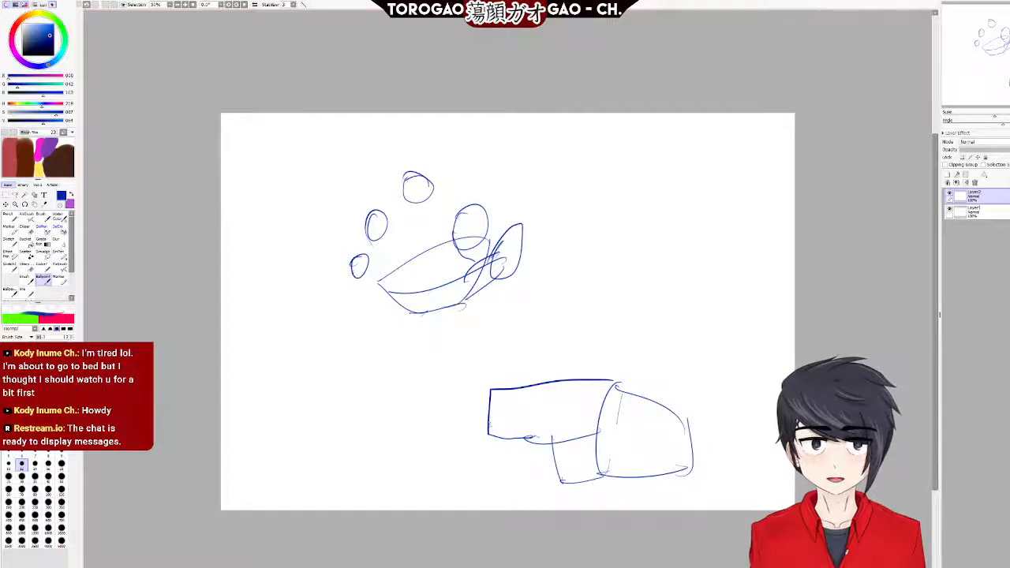
{"action": "mouse_move", "coordinate": [503, 419]}
{"action": "left_mouse_down"}
{"action": "mouse_move", "coordinate": [490, 417]}
{"action": "mouse_move", "coordinate": [581, 410]}
{"action": "left_mouse_up"}
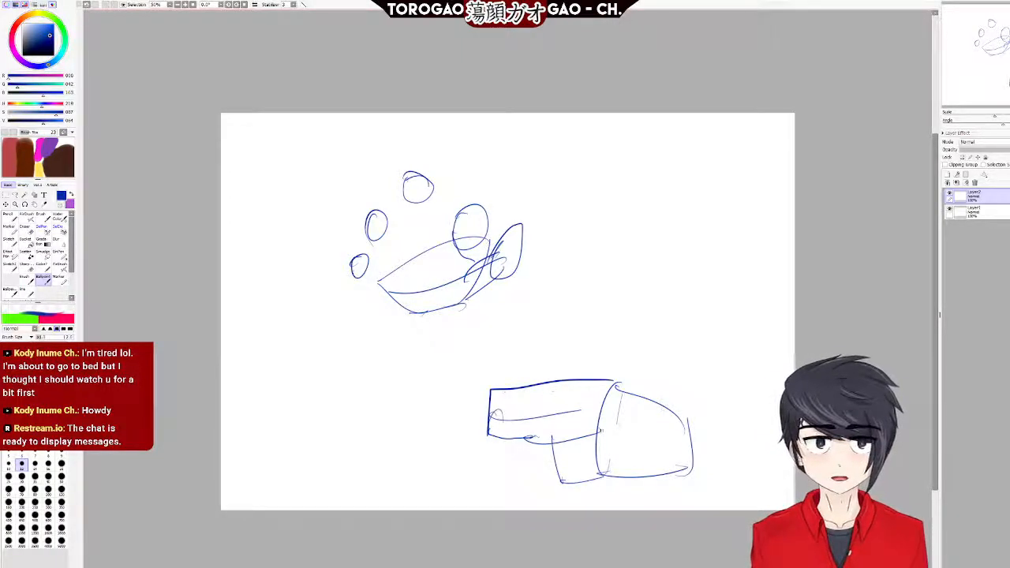
Sketch a narrow upright thumb on the palm block's curved upper edge, reinforcing its sides down to the palm's right edge.
{"action": "mouse_move", "coordinate": [681, 402]}
{"action": "left_mouse_down"}
{"action": "mouse_move", "coordinate": [651, 357]}
{"action": "mouse_move", "coordinate": [636, 386]}
{"action": "left_mouse_up"}
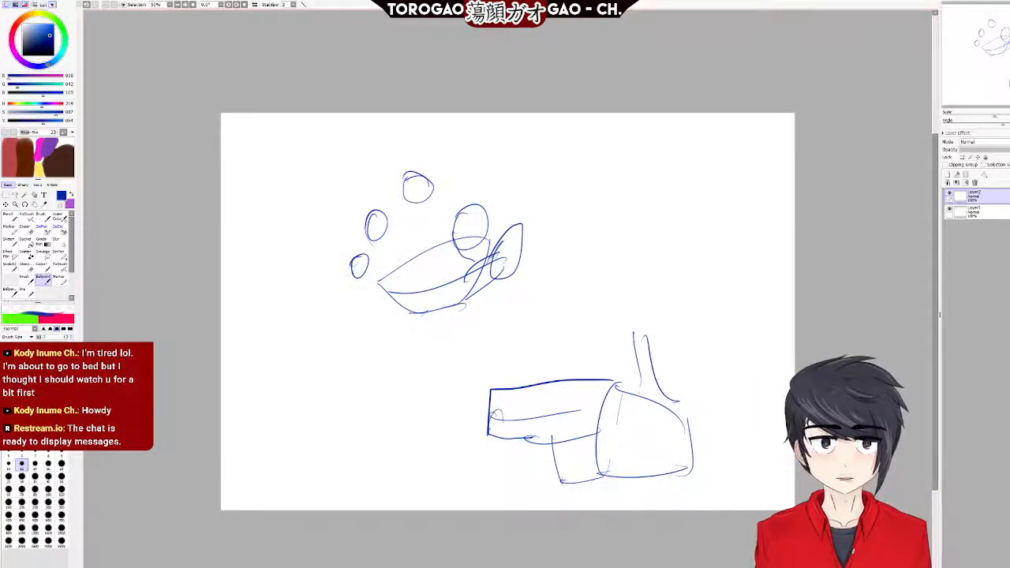
{"action": "mouse_move", "coordinate": [641, 344]}
{"action": "left_mouse_down"}
{"action": "mouse_move", "coordinate": [638, 398]}
{"action": "mouse_move", "coordinate": [688, 442]}
{"action": "left_mouse_up"}
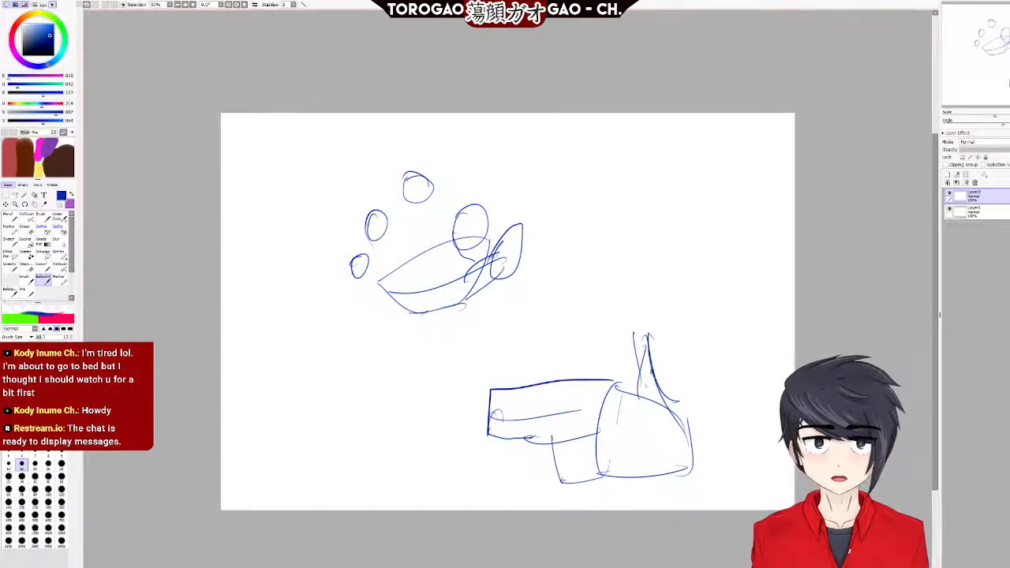
{"action": "mouse_move", "coordinate": [636, 394]}
{"action": "left_mouse_down"}
{"action": "mouse_move", "coordinate": [623, 354]}
{"action": "mouse_move", "coordinate": [632, 342]}
{"action": "mouse_move", "coordinate": [658, 354]}
{"action": "mouse_move", "coordinate": [668, 399]}
{"action": "left_mouse_up"}
{"action": "left_click_drag", "start_coordinate": [649, 347], "coordinate": [677, 417]}
{"action": "left_click_drag", "start_coordinate": [645, 330], "coordinate": [680, 424]}
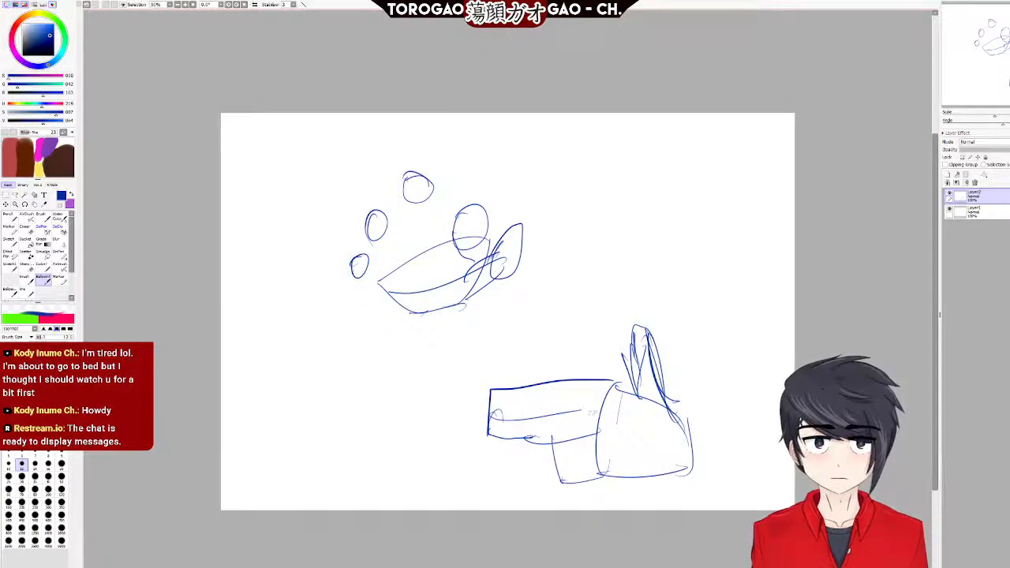
Add a new layer and lower the opacity of Layer2 so the block construction sketch is faint.
{"action": "key", "text": "ctrl+shift+n"}
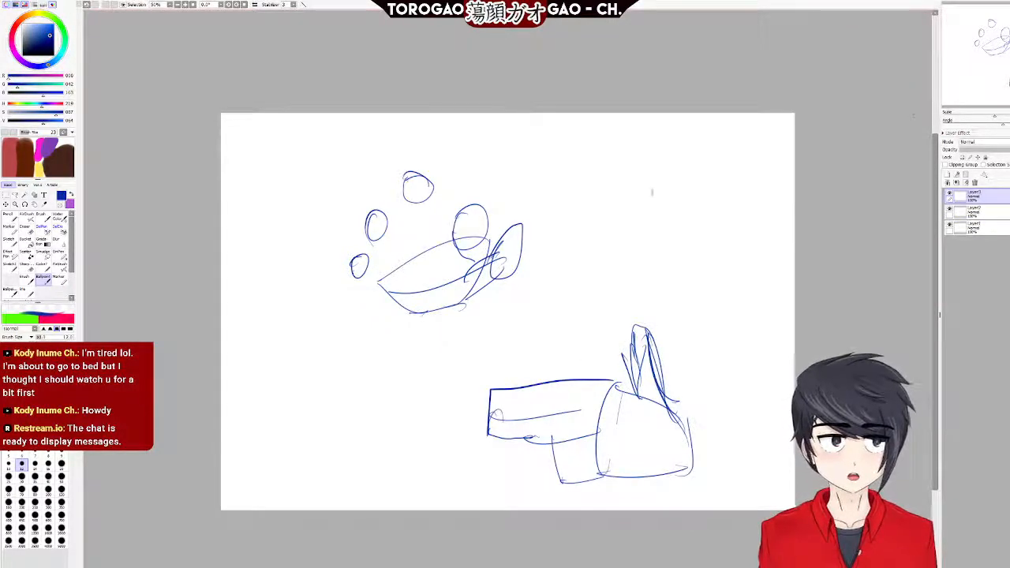
{"action": "left_click", "coordinate": [987, 212]}
{"action": "left_click_drag", "start_coordinate": [1007, 150], "coordinate": [997, 150]}
{"action": "scroll", "coordinate": [670, 426], "scroll_direction": "up", "scroll_amount": 3}
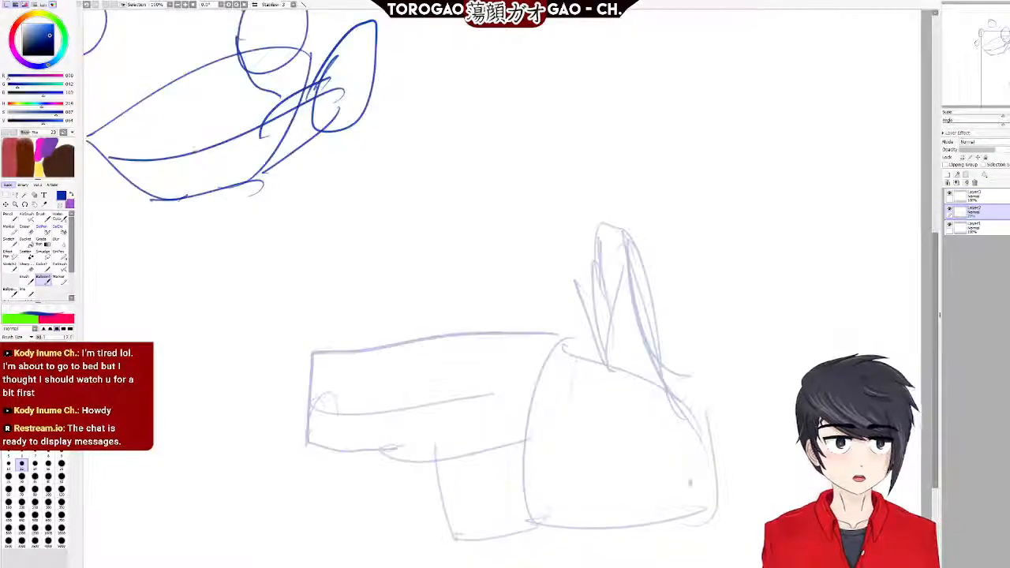
Switch the brush colour to dark red and sketch a rounded lower fingertip at the left end of the long finger block.
{"action": "left_click", "coordinate": [18, 23]}
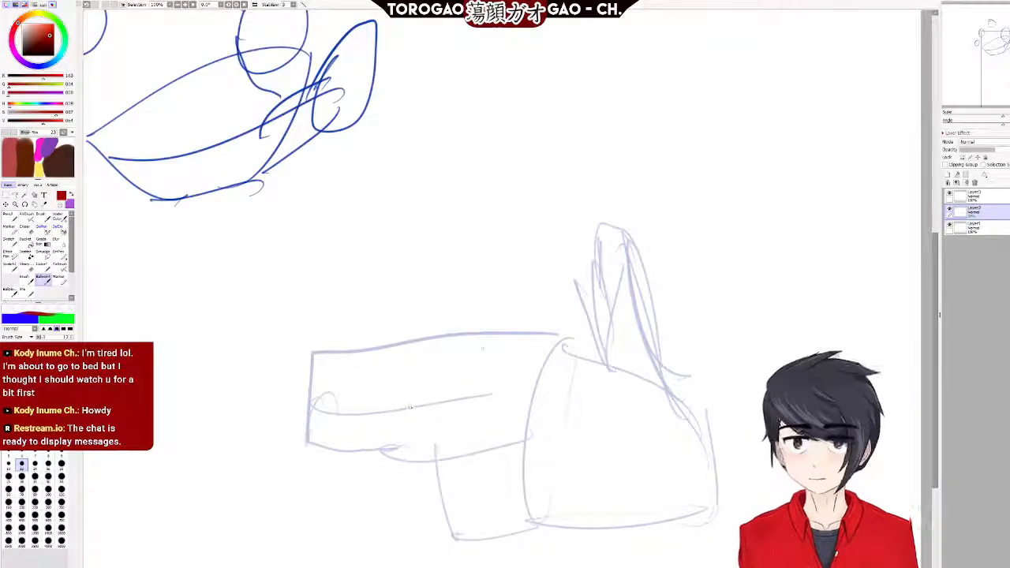
{"action": "mouse_move", "coordinate": [595, 367]}
{"action": "left_mouse_down"}
{"action": "mouse_move", "coordinate": [553, 347]}
{"action": "mouse_move", "coordinate": [382, 356]}
{"action": "mouse_move", "coordinate": [296, 394]}
{"action": "mouse_move", "coordinate": [345, 384]}
{"action": "mouse_move", "coordinate": [288, 455]}
{"action": "mouse_move", "coordinate": [309, 430]}
{"action": "left_mouse_up"}
{"action": "key", "text": "ctrl+z"}
{"action": "key", "text": "ctrl+z"}
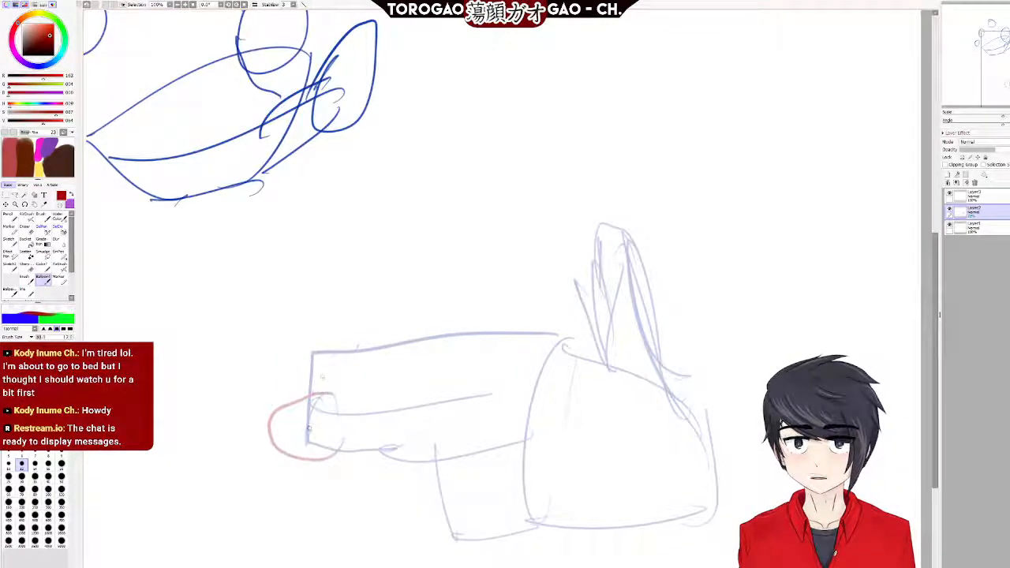
{"action": "left_click_drag", "start_coordinate": [346, 390], "coordinate": [410, 340]}
{"action": "key", "text": "ctrl+z"}
{"action": "left_click_drag", "start_coordinate": [338, 392], "coordinate": [352, 344]}
{"action": "key", "text": "ctrl+z"}
{"action": "mouse_move", "coordinate": [320, 377]}
{"action": "left_mouse_down"}
{"action": "mouse_move", "coordinate": [352, 390]}
{"action": "mouse_move", "coordinate": [370, 341]}
{"action": "mouse_move", "coordinate": [350, 346]}
{"action": "mouse_move", "coordinate": [363, 391]}
{"action": "left_mouse_up"}
{"action": "key", "text": "ctrl+z"}
{"action": "key", "text": "ctrl+z"}
{"action": "key", "text": "ctrl+z"}
Sketch the rounded upper fingertip above the lower one and reinforce the upper edges of both fingertips.
{"action": "mouse_move", "coordinate": [346, 346]}
{"action": "left_mouse_down"}
{"action": "mouse_move", "coordinate": [309, 380]}
{"action": "mouse_move", "coordinate": [367, 386]}
{"action": "left_mouse_up"}
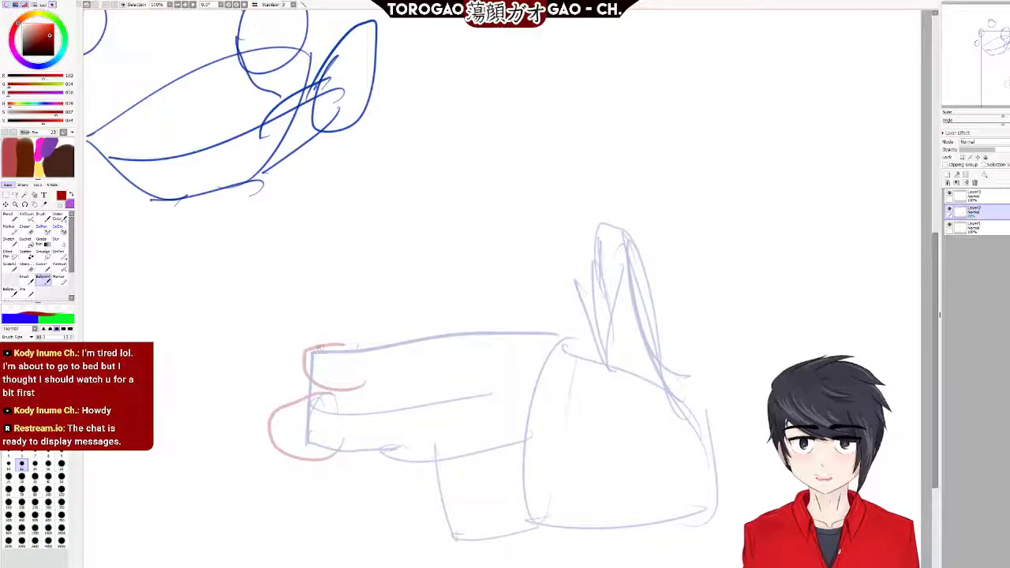
{"action": "left_click_drag", "start_coordinate": [332, 350], "coordinate": [377, 333]}
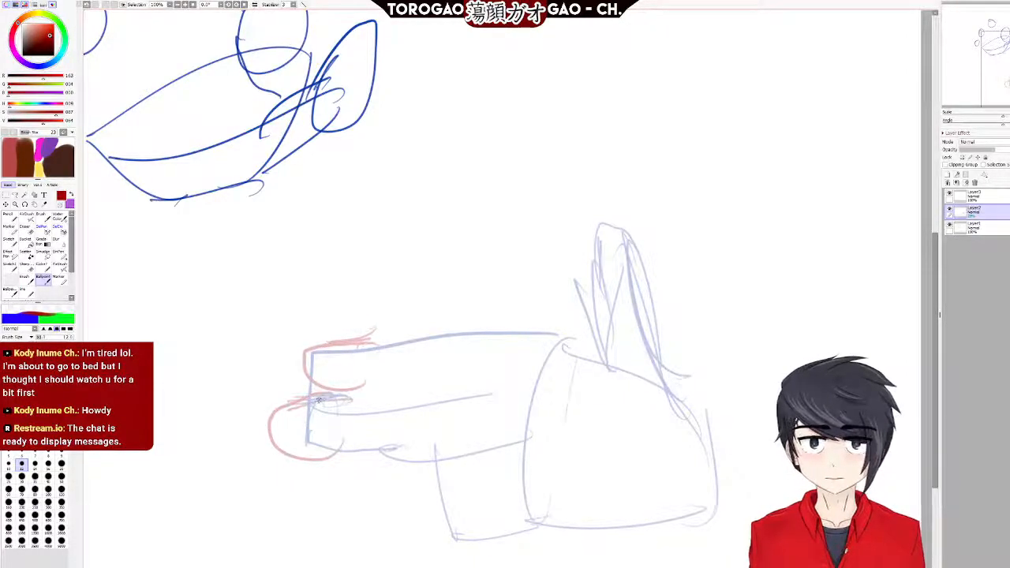
{"action": "left_click_drag", "start_coordinate": [294, 404], "coordinate": [352, 405]}
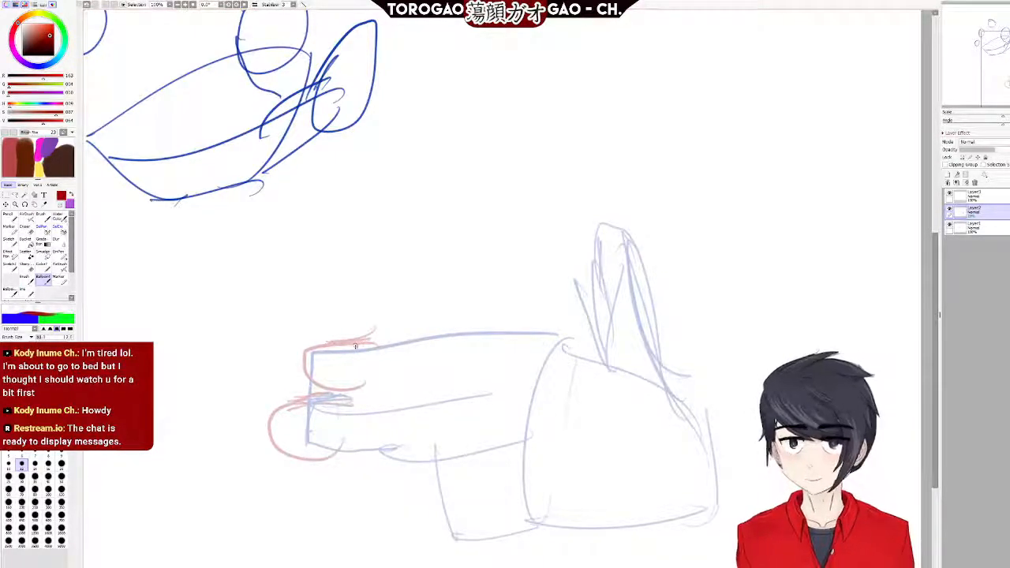
{"action": "left_click", "coordinate": [1000, 197]}
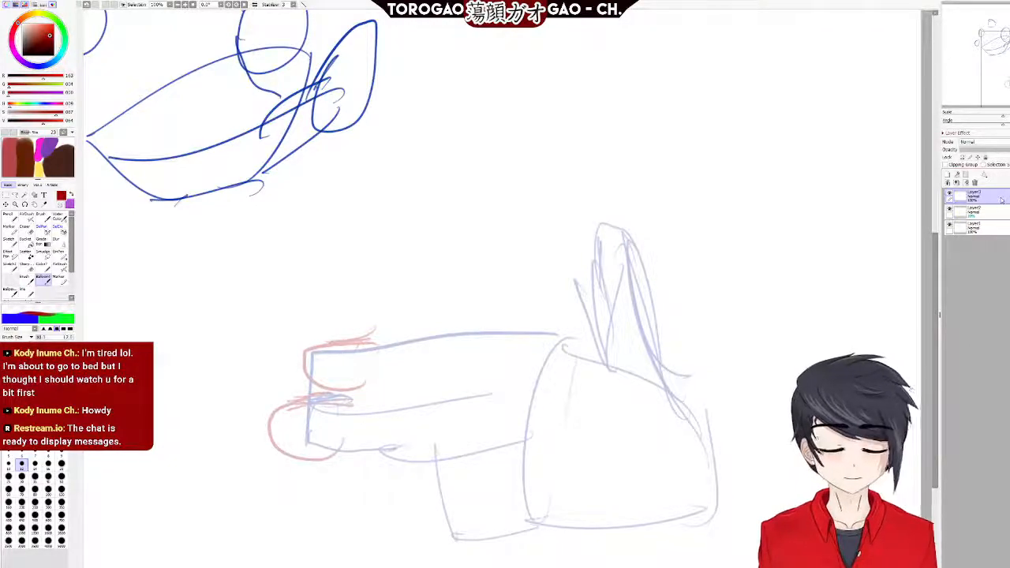
{"action": "mouse_move", "coordinate": [373, 335]}
{"action": "left_mouse_down"}
{"action": "mouse_move", "coordinate": [329, 344]}
{"action": "mouse_move", "coordinate": [303, 365]}
{"action": "mouse_move", "coordinate": [345, 380]}
{"action": "mouse_move", "coordinate": [289, 410]}
{"action": "mouse_move", "coordinate": [328, 477]}
{"action": "left_mouse_up"}
{"action": "mouse_move", "coordinate": [337, 401]}
{"action": "left_mouse_down"}
{"action": "mouse_move", "coordinate": [278, 431]}
{"action": "mouse_move", "coordinate": [340, 449]}
{"action": "left_mouse_up"}
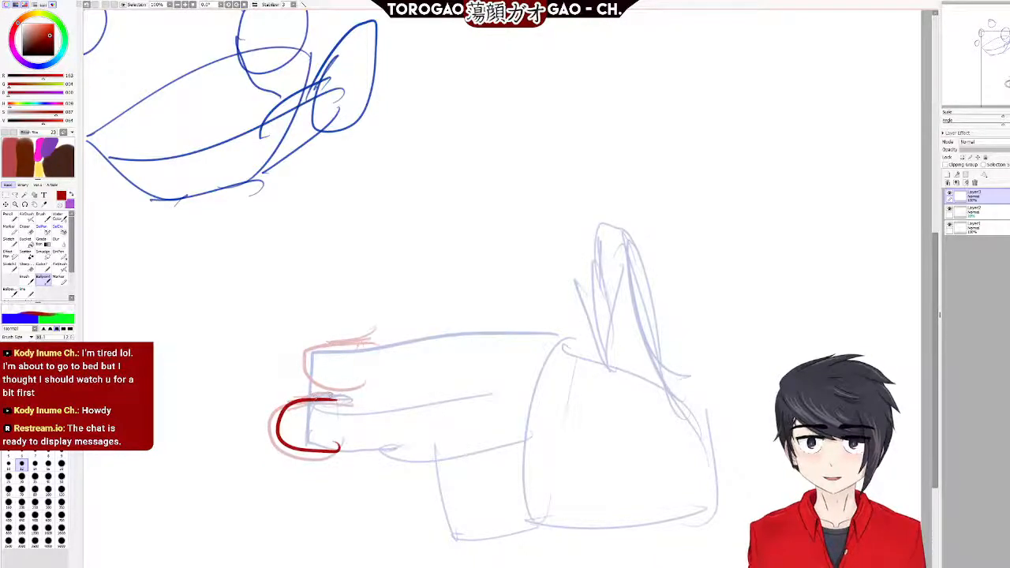
{"action": "mouse_move", "coordinate": [335, 402]}
{"action": "left_mouse_down"}
{"action": "mouse_move", "coordinate": [271, 413]}
{"action": "mouse_move", "coordinate": [320, 456]}
{"action": "mouse_move", "coordinate": [341, 452]}
{"action": "left_mouse_up"}
{"action": "key", "text": "ctrl+z"}
{"action": "mouse_move", "coordinate": [338, 401]}
{"action": "left_mouse_down"}
{"action": "mouse_move", "coordinate": [268, 428]}
{"action": "mouse_move", "coordinate": [360, 454]}
{"action": "left_mouse_up"}
{"action": "key", "text": "ctrl+z"}
Outline both rounded fingertips in solid dark red on Layer3, with short strokes extending their edges toward the palm.
{"action": "mouse_move", "coordinate": [335, 396]}
{"action": "left_mouse_down"}
{"action": "mouse_move", "coordinate": [275, 411]}
{"action": "mouse_move", "coordinate": [330, 459]}
{"action": "left_mouse_up"}
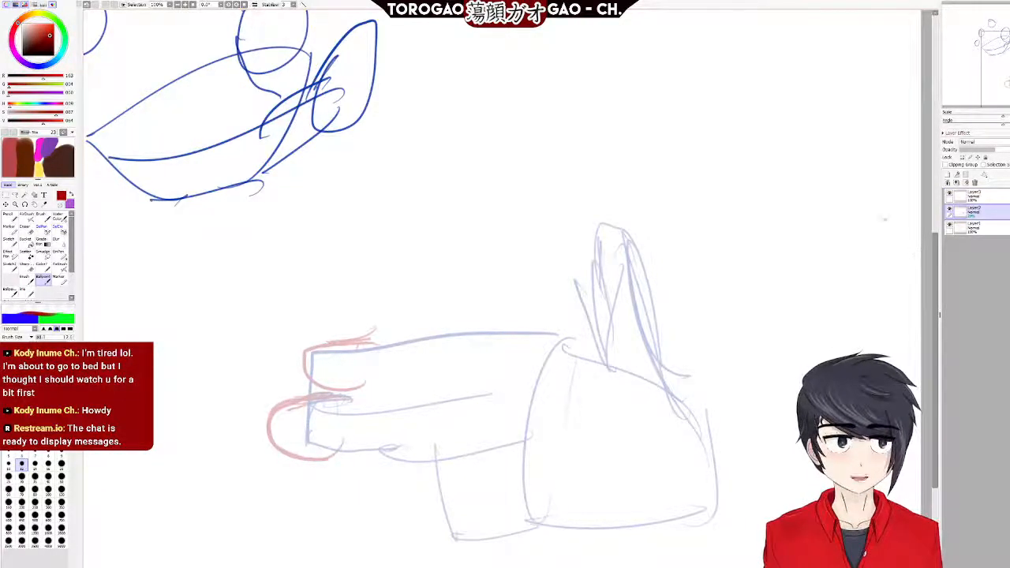
{"action": "left_click", "coordinate": [986, 197]}
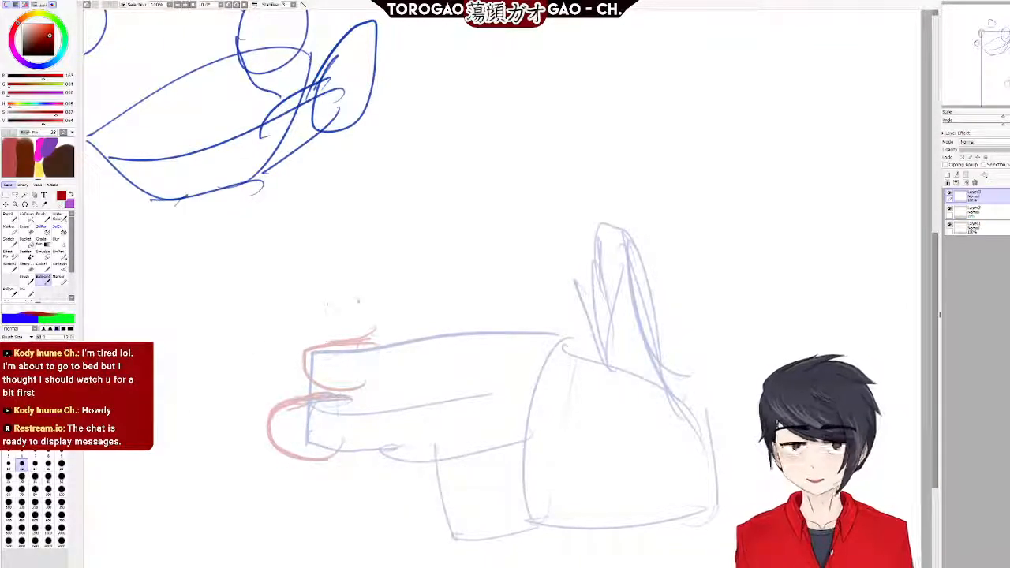
{"action": "mouse_move", "coordinate": [368, 338]}
{"action": "left_mouse_down"}
{"action": "mouse_move", "coordinate": [332, 340]}
{"action": "mouse_move", "coordinate": [302, 382]}
{"action": "mouse_move", "coordinate": [366, 386]}
{"action": "left_mouse_up"}
{"action": "key", "text": "ctrl+z"}
{"action": "mouse_move", "coordinate": [377, 340]}
{"action": "left_mouse_down"}
{"action": "mouse_move", "coordinate": [293, 357]}
{"action": "mouse_move", "coordinate": [307, 389]}
{"action": "mouse_move", "coordinate": [363, 389]}
{"action": "left_mouse_up"}
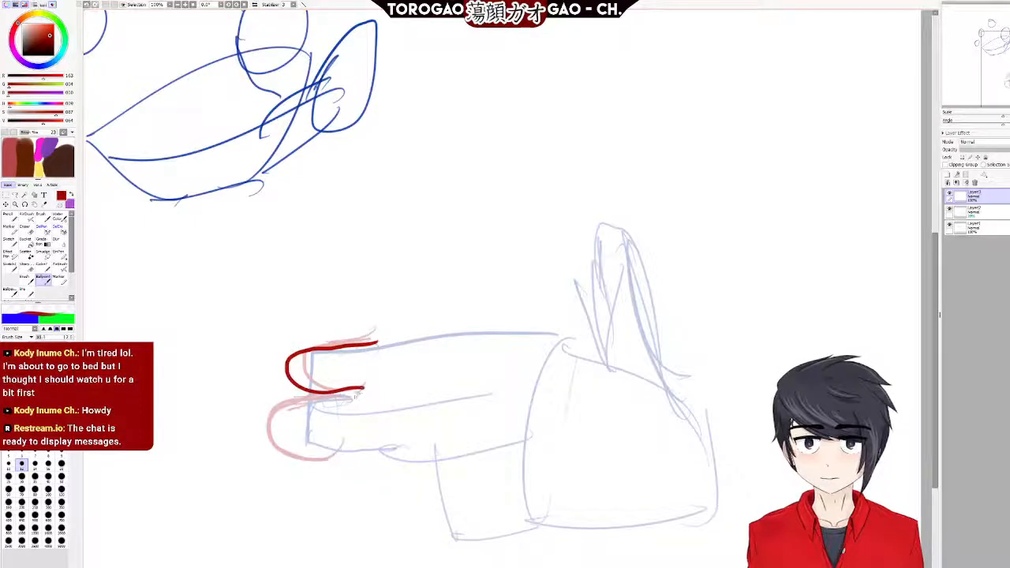
{"action": "key", "text": "ctrl+z"}
{"action": "mouse_move", "coordinate": [377, 338]}
{"action": "left_mouse_down"}
{"action": "mouse_move", "coordinate": [312, 350]}
{"action": "mouse_move", "coordinate": [310, 363]}
{"action": "mouse_move", "coordinate": [368, 394]}
{"action": "mouse_move", "coordinate": [308, 350]}
{"action": "mouse_move", "coordinate": [319, 382]}
{"action": "mouse_move", "coordinate": [357, 387]}
{"action": "mouse_move", "coordinate": [272, 414]}
{"action": "mouse_move", "coordinate": [325, 450]}
{"action": "mouse_move", "coordinate": [362, 444]}
{"action": "left_mouse_up"}
{"action": "key", "text": "ctrl+z"}
{"action": "mouse_move", "coordinate": [331, 397]}
{"action": "left_mouse_down"}
{"action": "mouse_move", "coordinate": [357, 399]}
{"action": "mouse_move", "coordinate": [380, 383]}
{"action": "left_mouse_up"}
{"action": "left_click_drag", "start_coordinate": [357, 345], "coordinate": [398, 342]}
{"action": "left_click_drag", "start_coordinate": [344, 390], "coordinate": [401, 392]}
Sketch the two folded fingers on the smaller lower block, with curved knuckles on its left edge and rounded tips inside.
{"action": "left_click_drag", "start_coordinate": [426, 466], "coordinate": [440, 504]}
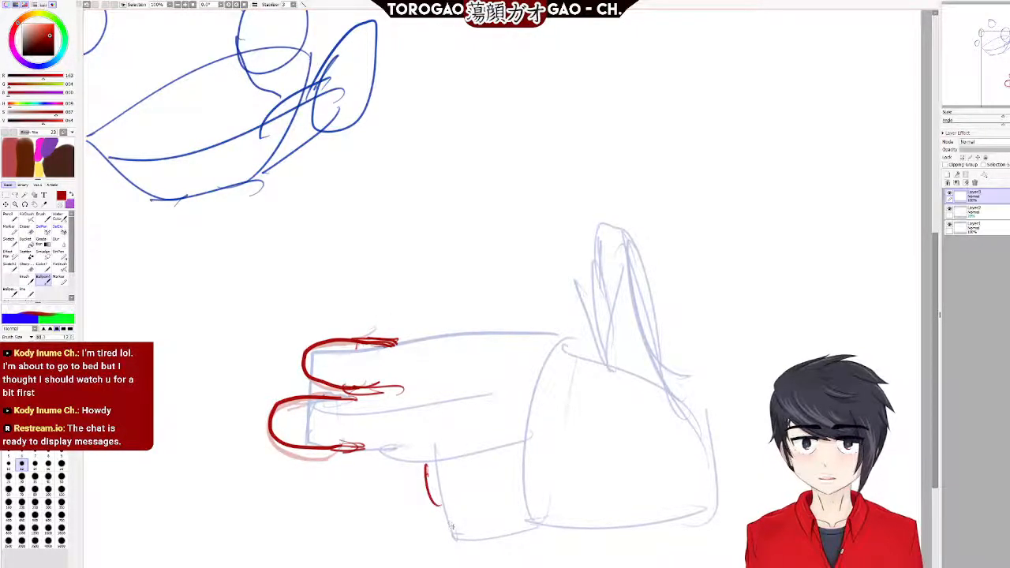
{"action": "mouse_move", "coordinate": [474, 464]}
{"action": "left_mouse_down"}
{"action": "mouse_move", "coordinate": [461, 510]}
{"action": "mouse_move", "coordinate": [483, 448]}
{"action": "mouse_move", "coordinate": [473, 471]}
{"action": "mouse_move", "coordinate": [481, 536]}
{"action": "left_mouse_up"}
{"action": "key", "text": "ctrl+z"}
{"action": "left_click_drag", "start_coordinate": [436, 504], "coordinate": [461, 543]}
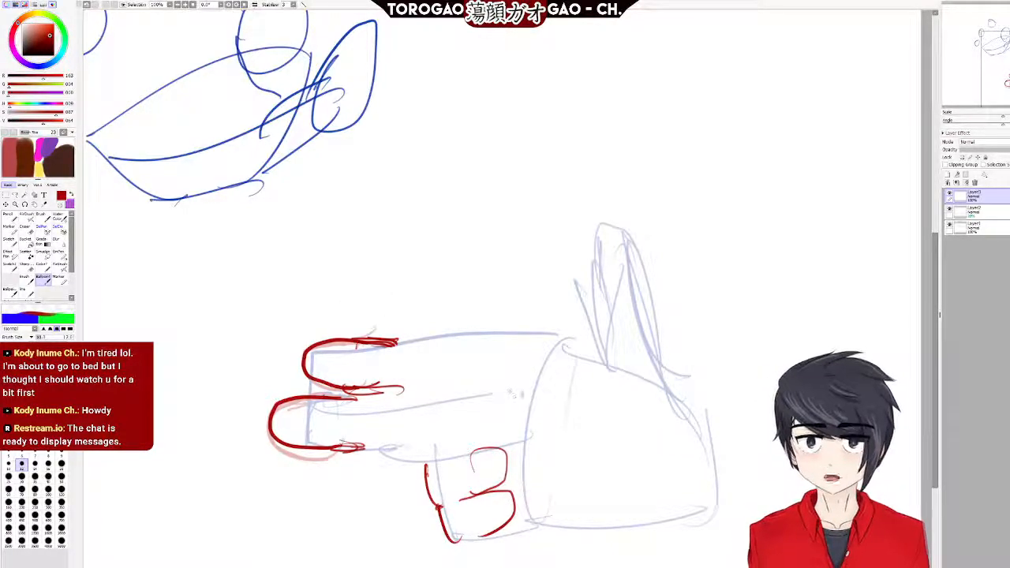
Draw curved contour segments along the two extended fingers' edges near the palm, and add a new layer on top.
{"action": "left_click_drag", "start_coordinate": [507, 397], "coordinate": [429, 405]}
{"action": "left_click_drag", "start_coordinate": [453, 451], "coordinate": [543, 444]}
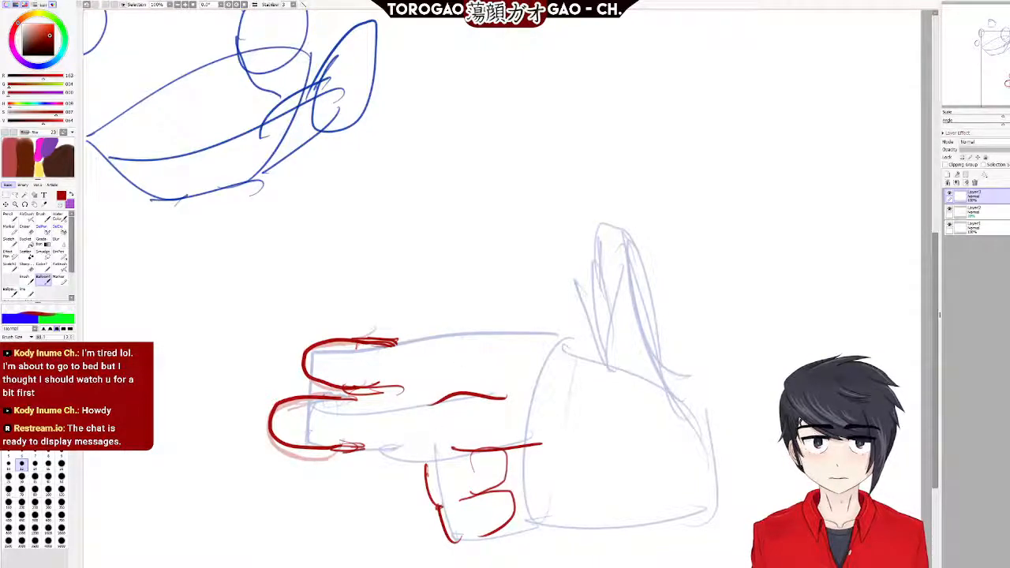
{"action": "left_click_drag", "start_coordinate": [515, 343], "coordinate": [446, 345]}
{"action": "left_click_drag", "start_coordinate": [458, 385], "coordinate": [530, 397]}
{"action": "left_click_drag", "start_coordinate": [470, 342], "coordinate": [538, 352]}
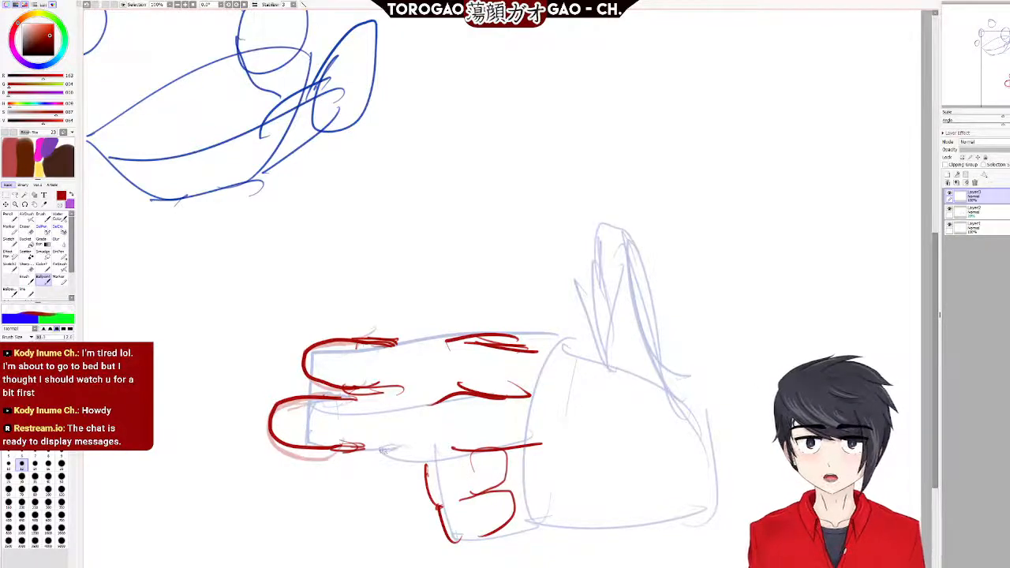
{"action": "key", "text": "ctrl+shift+n"}
{"action": "left_click_drag", "start_coordinate": [380, 447], "coordinate": [439, 452]}
{"action": "left_click_drag", "start_coordinate": [381, 399], "coordinate": [436, 397]}
{"action": "left_click_drag", "start_coordinate": [407, 342], "coordinate": [450, 359]}
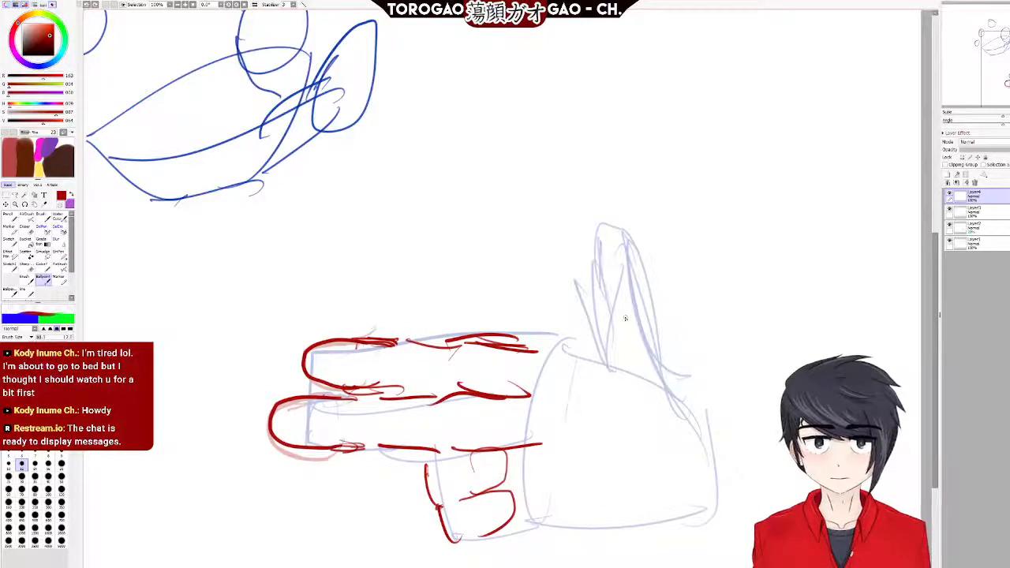
{"action": "key", "text": "ctrl+z"}
{"action": "key", "text": "ctrl+z"}
{"action": "key", "text": "ctrl+z"}
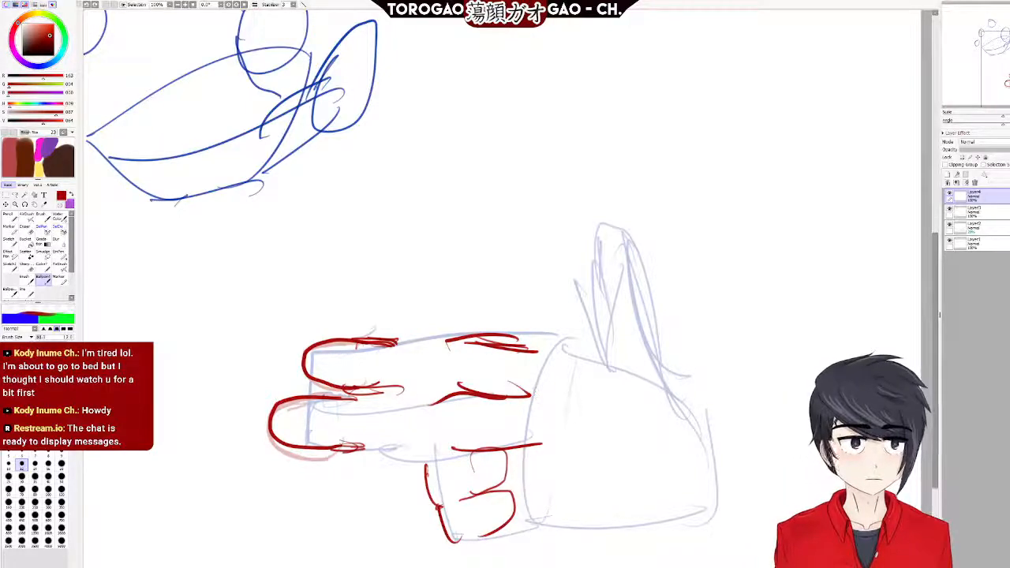
Draw the palm's upper edge from the extended fingers to the thumb, and outline the thumb as a pointed upright shape.
{"action": "left_click_drag", "start_coordinate": [542, 405], "coordinate": [541, 450]}
{"action": "left_click_drag", "start_coordinate": [530, 354], "coordinate": [600, 365]}
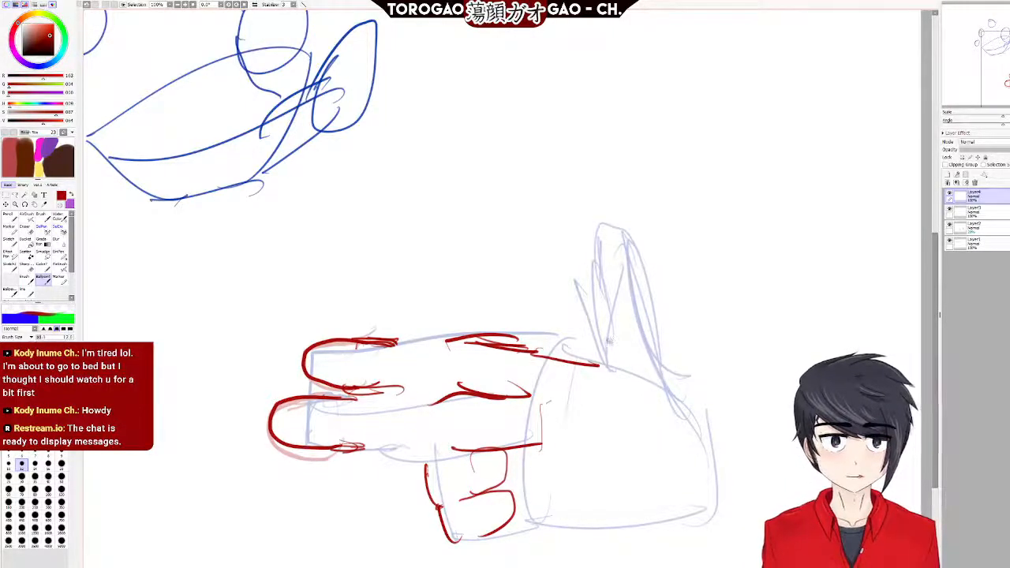
{"action": "left_click_drag", "start_coordinate": [677, 387], "coordinate": [630, 274]}
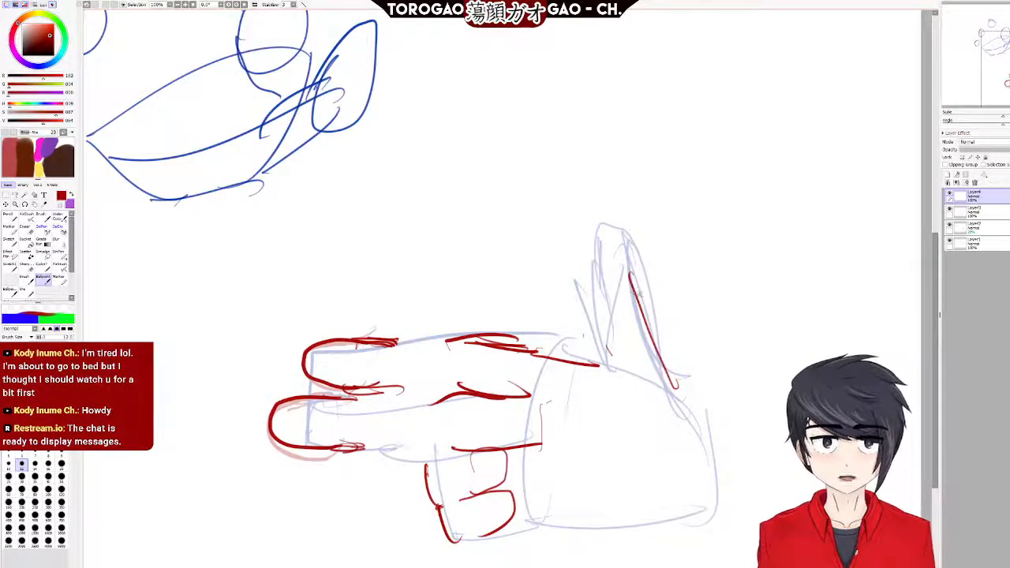
{"action": "mouse_move", "coordinate": [592, 364]}
{"action": "left_mouse_down"}
{"action": "mouse_move", "coordinate": [584, 304]}
{"action": "mouse_move", "coordinate": [593, 346]}
{"action": "mouse_move", "coordinate": [560, 257]}
{"action": "left_mouse_up"}
{"action": "mouse_move", "coordinate": [588, 325]}
{"action": "left_mouse_down"}
{"action": "mouse_move", "coordinate": [574, 249]}
{"action": "mouse_move", "coordinate": [583, 209]}
{"action": "mouse_move", "coordinate": [643, 312]}
{"action": "left_mouse_up"}
{"action": "mouse_move", "coordinate": [590, 213]}
{"action": "left_mouse_down"}
{"action": "mouse_move", "coordinate": [661, 354]}
{"action": "mouse_move", "coordinate": [709, 406]}
{"action": "left_mouse_up"}
Extend the folded fingers' dividing lines into the palm, cross them with a vertical guide, and add a short line between the extended fingers.
{"action": "left_click_drag", "start_coordinate": [476, 540], "coordinate": [554, 521]}
{"action": "mouse_move", "coordinate": [458, 501]}
{"action": "left_mouse_down"}
{"action": "mouse_move", "coordinate": [545, 480]}
{"action": "mouse_move", "coordinate": [521, 490]}
{"action": "left_mouse_up"}
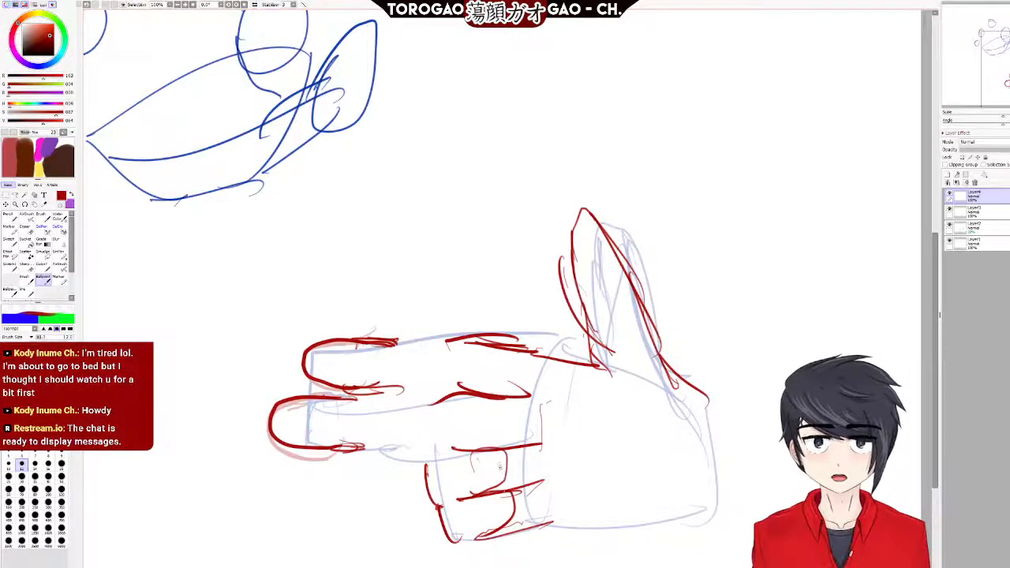
{"action": "left_click_drag", "start_coordinate": [521, 439], "coordinate": [530, 559]}
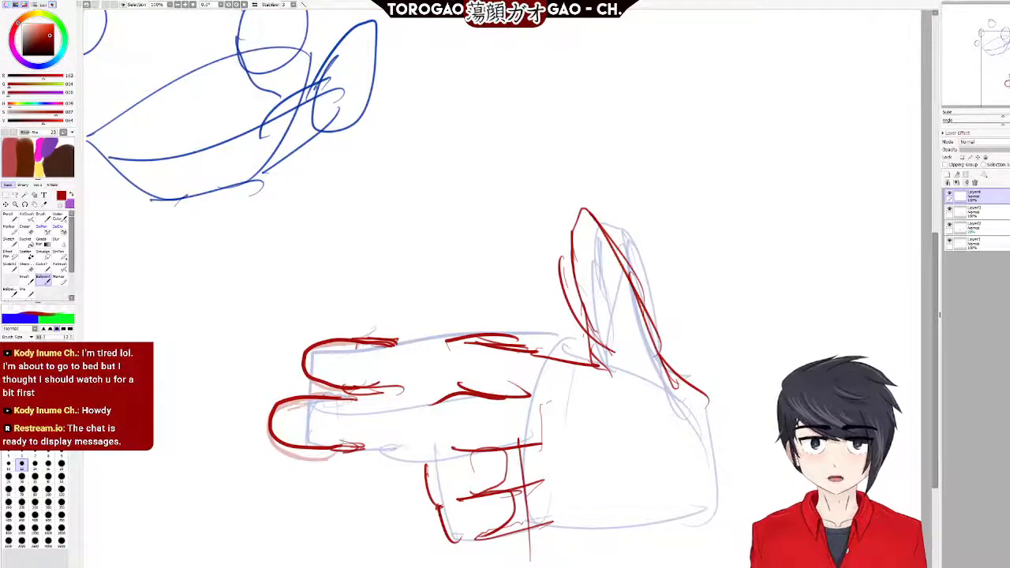
{"action": "left_click_drag", "start_coordinate": [530, 399], "coordinate": [565, 403]}
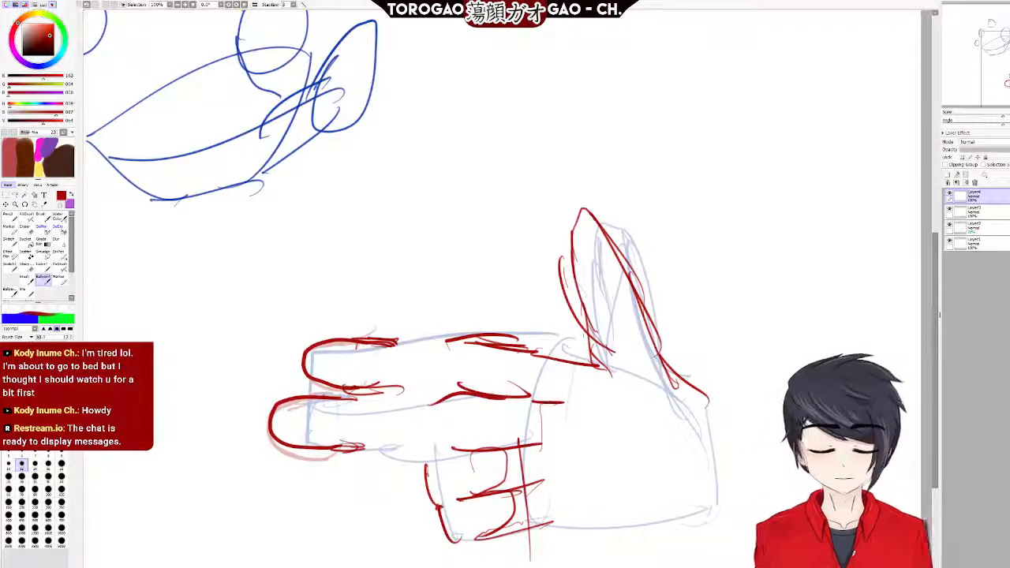
Sample the pale sketch colour, select Layer3, and toggle its visibility to check which red lines it holds.
{"action": "right_click", "coordinate": [537, 379]}
{"action": "left_click", "coordinate": [994, 213]}
{"action": "left_click", "coordinate": [951, 212]}
{"action": "left_click", "coordinate": [950, 212]}
{"action": "scroll", "coordinate": [513, 521], "scroll_direction": "up", "scroll_amount": 3}
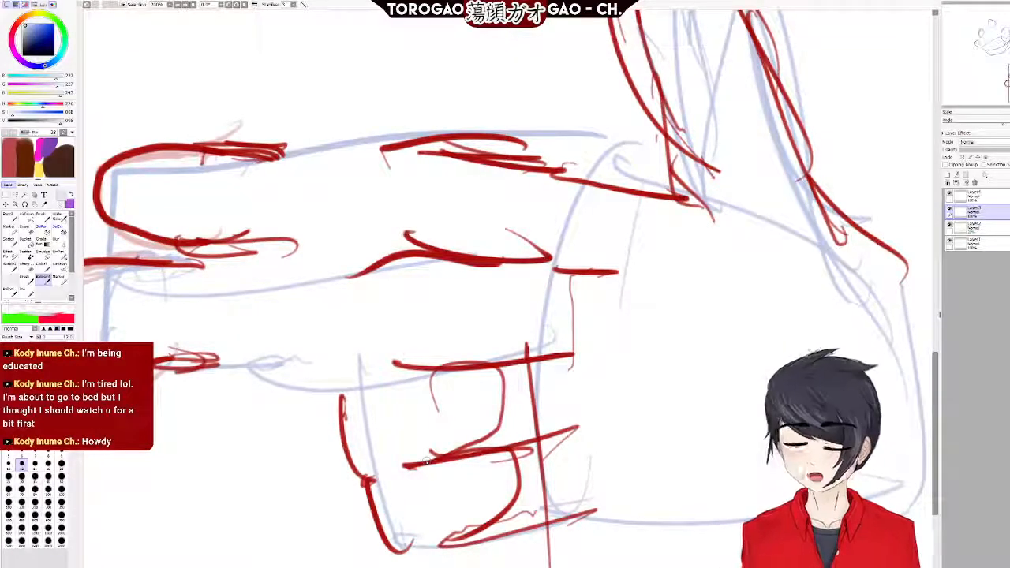
{"action": "scroll", "coordinate": [438, 436], "scroll_direction": "down", "scroll_amount": 5}
{"action": "scroll", "coordinate": [467, 348], "scroll_direction": "up", "scroll_amount": 2}
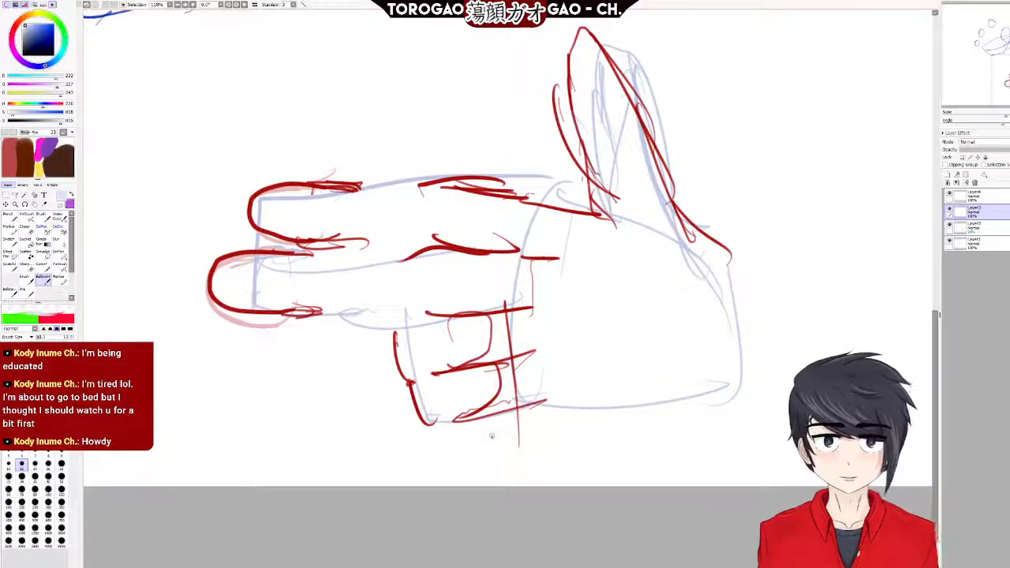
{"action": "key", "text": "e"}
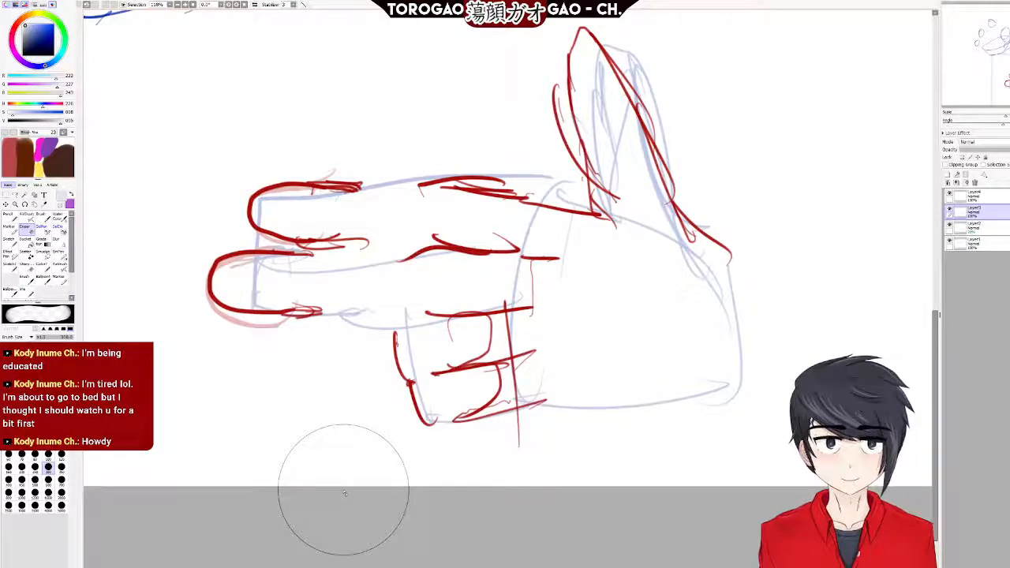
{"action": "key", "text": "b"}
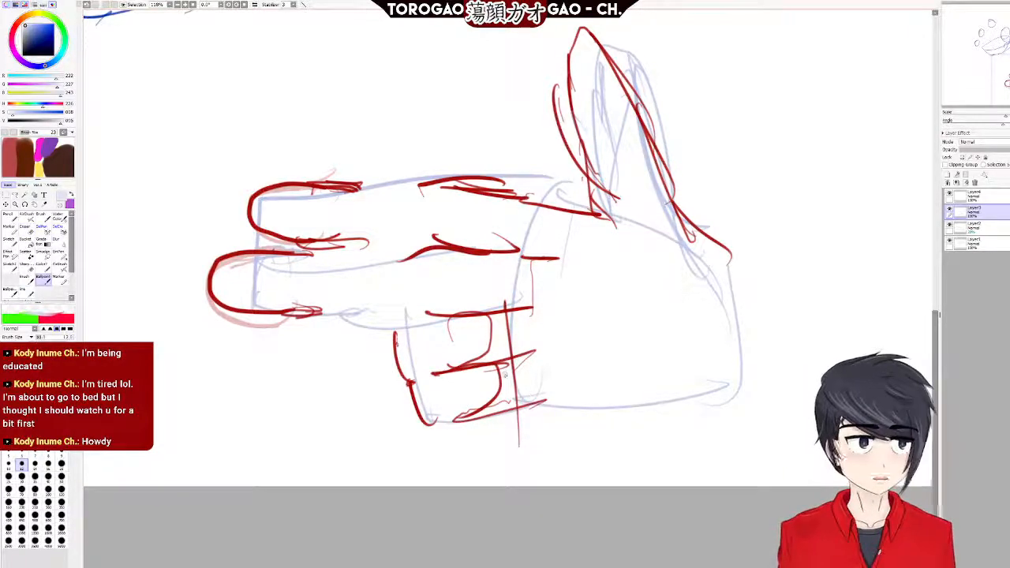
Toggle the top layer to compare, and erase the folded fingers' red outlines and guide lines from Layer3 and Layer4.
{"action": "left_click", "coordinate": [950, 193]}
{"action": "left_click", "coordinate": [950, 194]}
{"action": "left_click", "coordinate": [949, 193]}
{"action": "left_click", "coordinate": [950, 193]}
{"action": "left_click", "coordinate": [950, 193]}
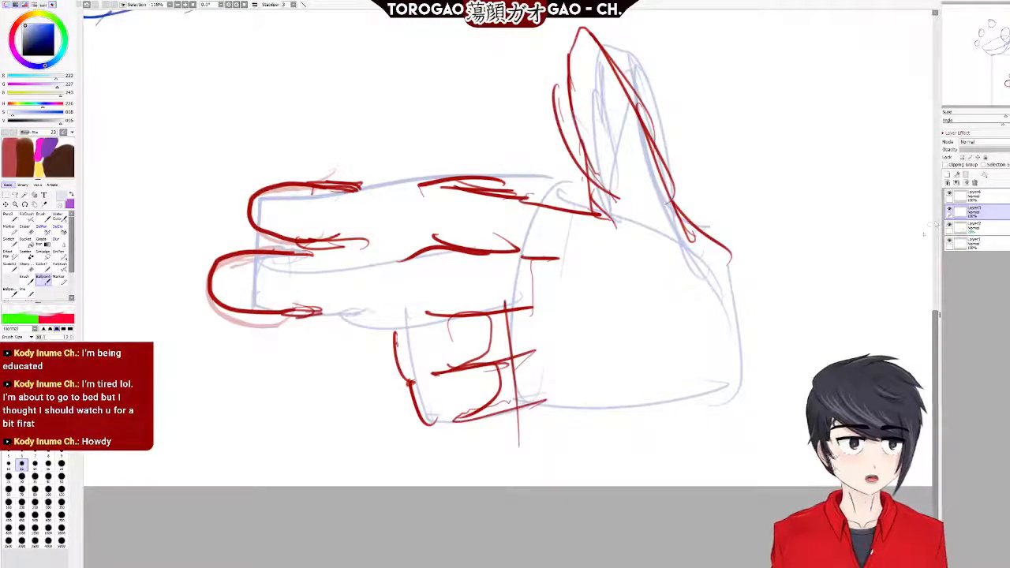
{"action": "key", "text": "e"}
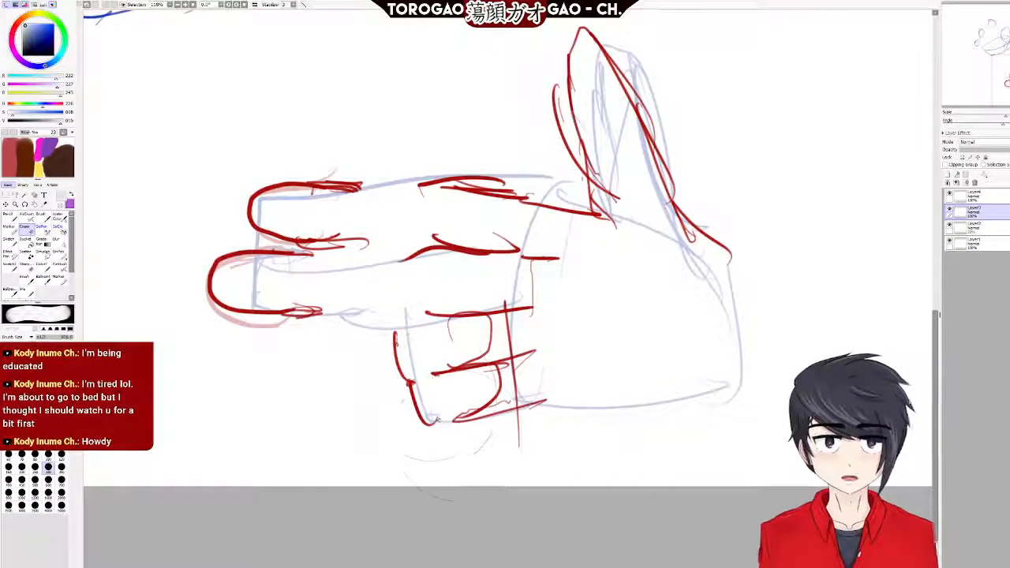
{"action": "mouse_move", "coordinate": [591, 422]}
{"action": "left_mouse_down"}
{"action": "mouse_move", "coordinate": [443, 395]}
{"action": "mouse_move", "coordinate": [473, 442]}
{"action": "left_mouse_up"}
{"action": "left_click_drag", "start_coordinate": [399, 375], "coordinate": [393, 331]}
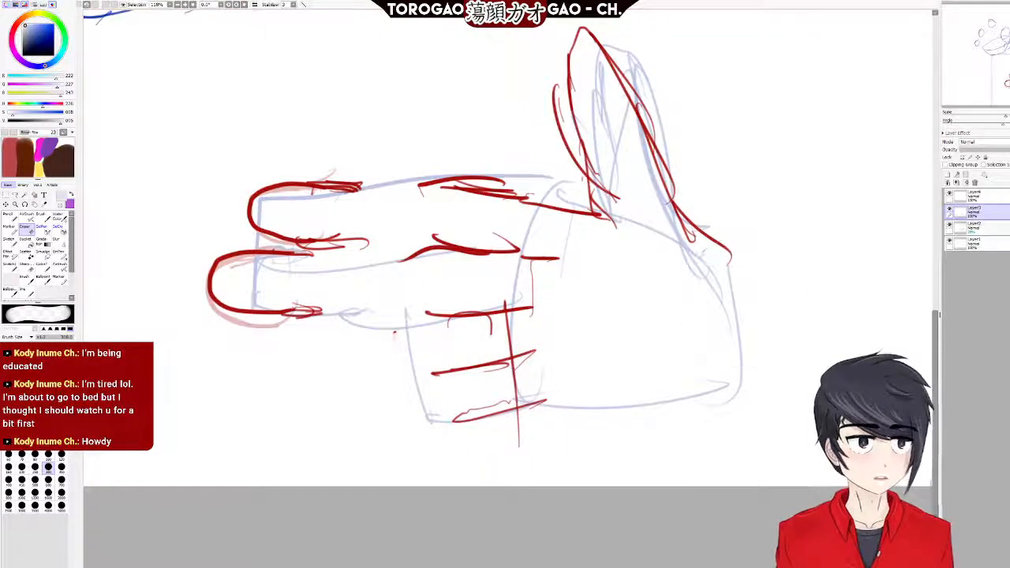
{"action": "left_click", "coordinate": [977, 196]}
{"action": "mouse_move", "coordinate": [466, 362]}
{"action": "left_mouse_down"}
{"action": "mouse_move", "coordinate": [490, 411]}
{"action": "mouse_move", "coordinate": [481, 443]}
{"action": "mouse_move", "coordinate": [514, 456]}
{"action": "left_mouse_up"}
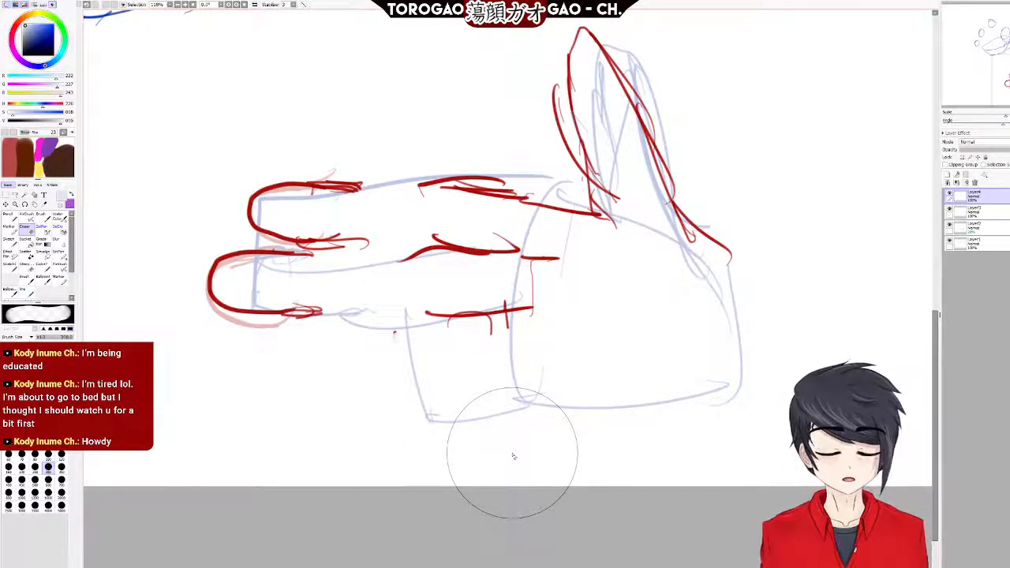
Sample the dark red and outline the folded fingers on Layer4 as an angular contour from the lower extended finger to the palm's base.
{"action": "key", "text": "b"}
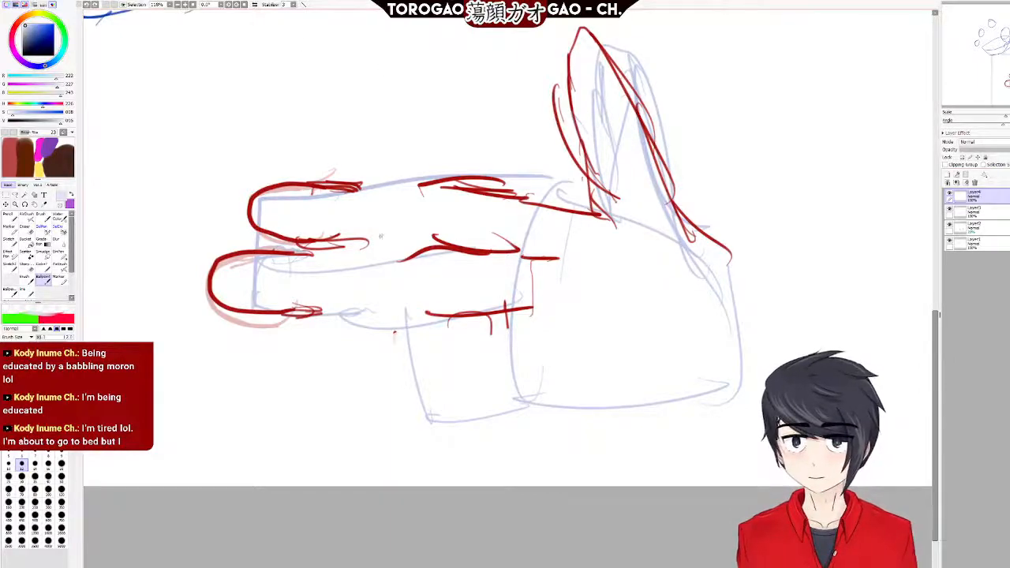
{"action": "scroll", "coordinate": [477, 273], "scroll_direction": "up", "scroll_amount": 11}
{"action": "right_click", "coordinate": [412, 141]}
{"action": "scroll", "coordinate": [490, 339], "scroll_direction": "down", "scroll_amount": 9}
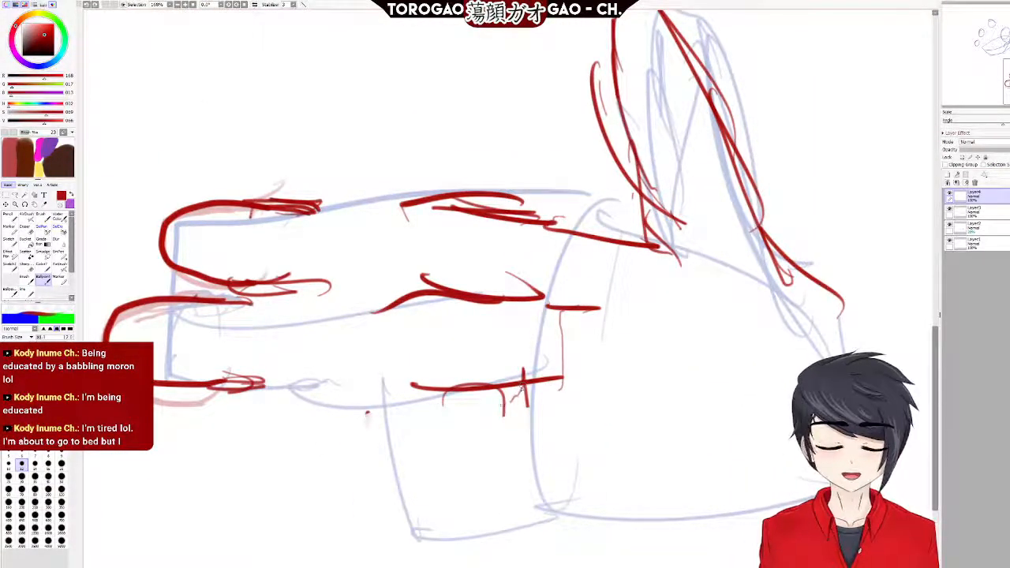
{"action": "left_click_drag", "start_coordinate": [527, 382], "coordinate": [461, 447]}
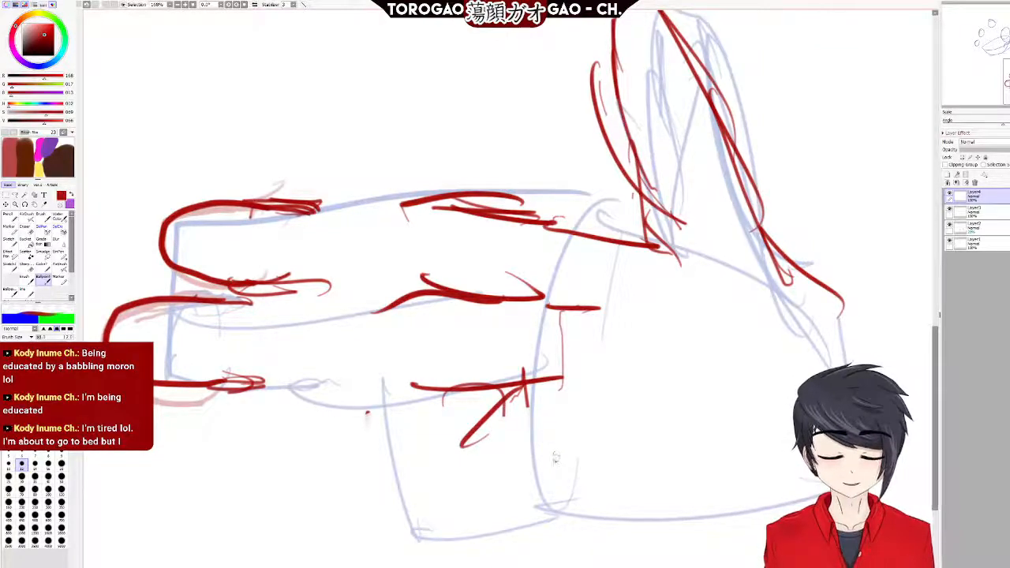
{"action": "left_click_drag", "start_coordinate": [518, 466], "coordinate": [566, 534]}
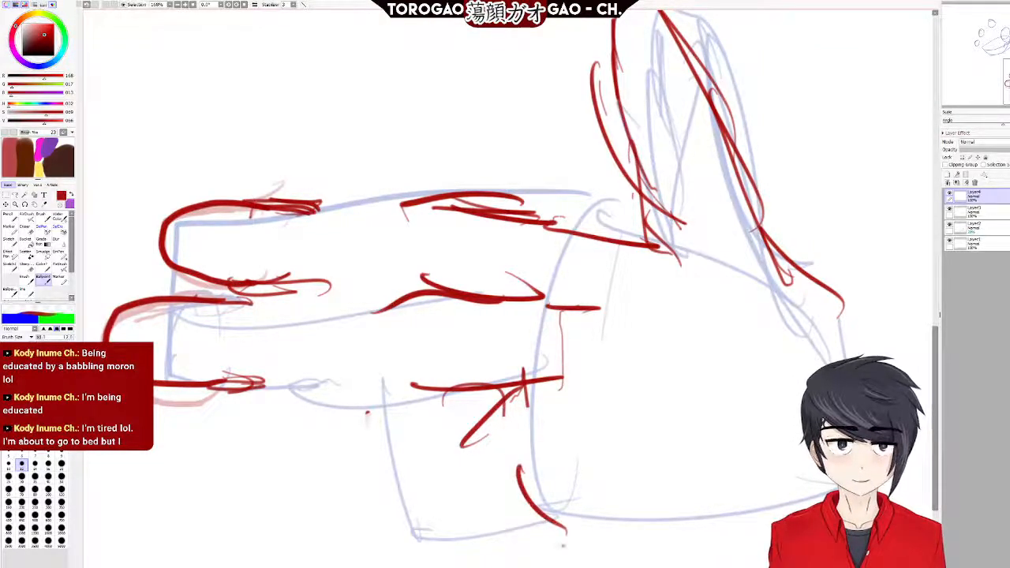
{"action": "mouse_move", "coordinate": [465, 447]}
{"action": "left_mouse_down"}
{"action": "mouse_move", "coordinate": [485, 491]}
{"action": "mouse_move", "coordinate": [468, 445]}
{"action": "mouse_move", "coordinate": [515, 502]}
{"action": "mouse_move", "coordinate": [458, 454]}
{"action": "mouse_move", "coordinate": [513, 485]}
{"action": "mouse_move", "coordinate": [458, 455]}
{"action": "mouse_move", "coordinate": [515, 500]}
{"action": "mouse_move", "coordinate": [467, 468]}
{"action": "mouse_move", "coordinate": [532, 489]}
{"action": "left_mouse_up"}
{"action": "mouse_move", "coordinate": [467, 467]}
{"action": "left_mouse_down"}
{"action": "mouse_move", "coordinate": [521, 485]}
{"action": "mouse_move", "coordinate": [568, 536]}
{"action": "left_mouse_up"}
Draw the palm's lower edge with overlapping strokes and thicken its upper edge between the upper finger and the thumb.
{"action": "left_click_drag", "start_coordinate": [520, 488], "coordinate": [671, 540]}
{"action": "mouse_move", "coordinate": [563, 530]}
{"action": "left_mouse_down"}
{"action": "mouse_move", "coordinate": [719, 525]}
{"action": "mouse_move", "coordinate": [707, 515]}
{"action": "left_mouse_up"}
{"action": "mouse_move", "coordinate": [569, 511]}
{"action": "left_mouse_down"}
{"action": "mouse_move", "coordinate": [708, 510]}
{"action": "mouse_move", "coordinate": [570, 521]}
{"action": "left_mouse_up"}
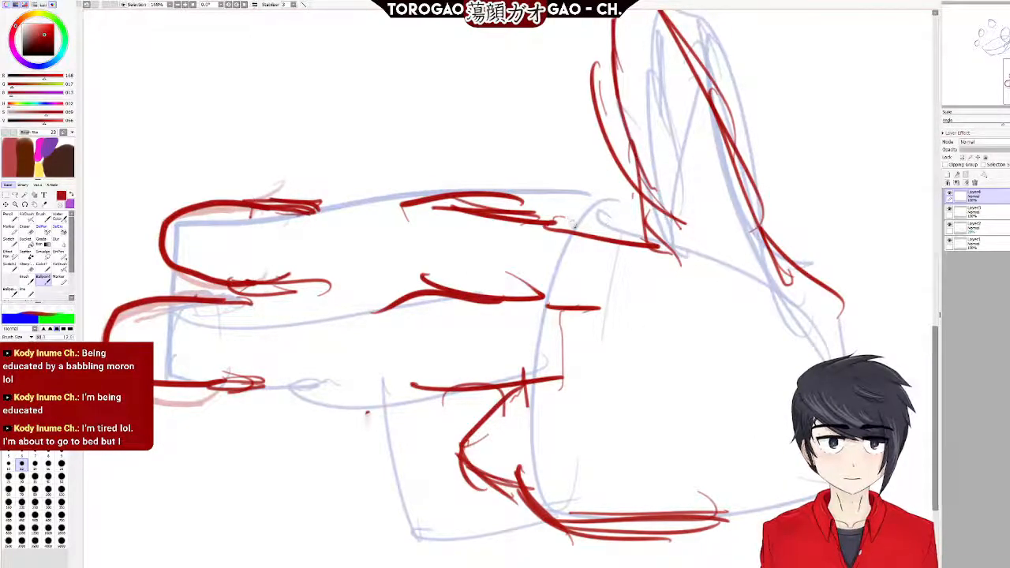
{"action": "mouse_move", "coordinate": [544, 229]}
{"action": "left_mouse_down"}
{"action": "mouse_move", "coordinate": [629, 236]}
{"action": "mouse_move", "coordinate": [626, 215]}
{"action": "mouse_move", "coordinate": [660, 230]}
{"action": "left_mouse_up"}
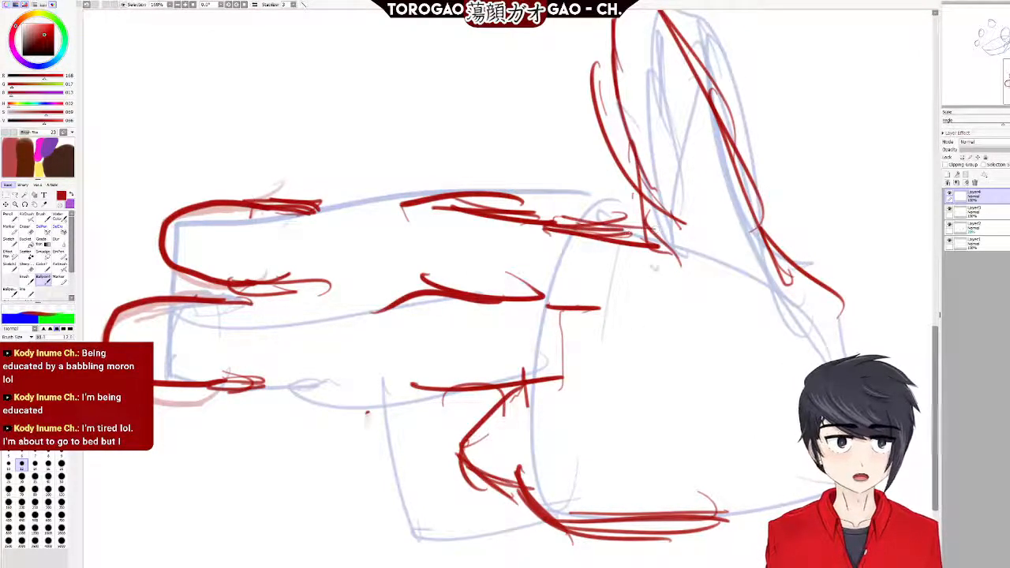
Bridge the gaps in the two extended fingers' outlines and reinforce the contours around their tips.
{"action": "key", "text": "e"}
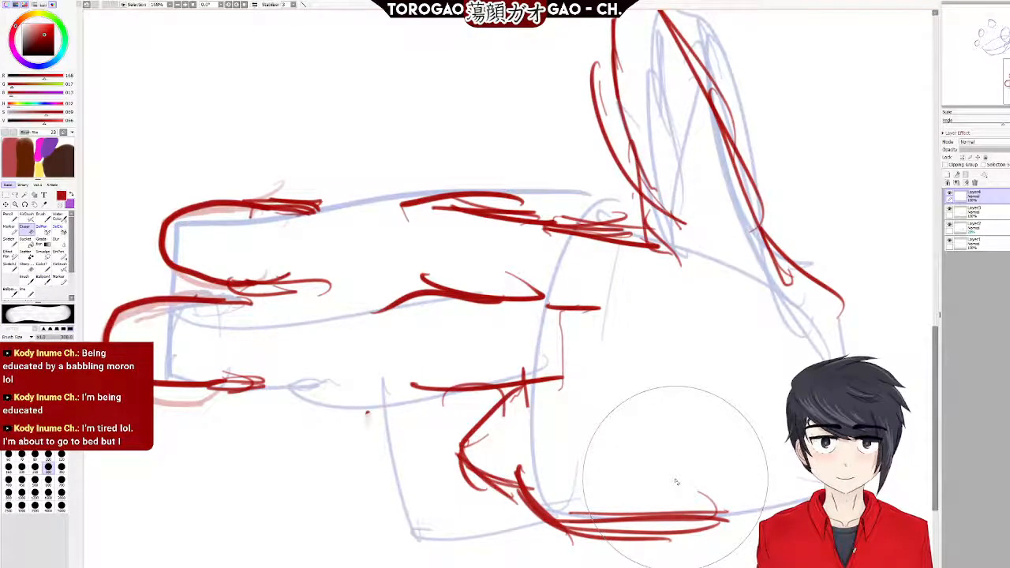
{"action": "key", "text": "b"}
{"action": "left_click_drag", "start_coordinate": [283, 390], "coordinate": [382, 398]}
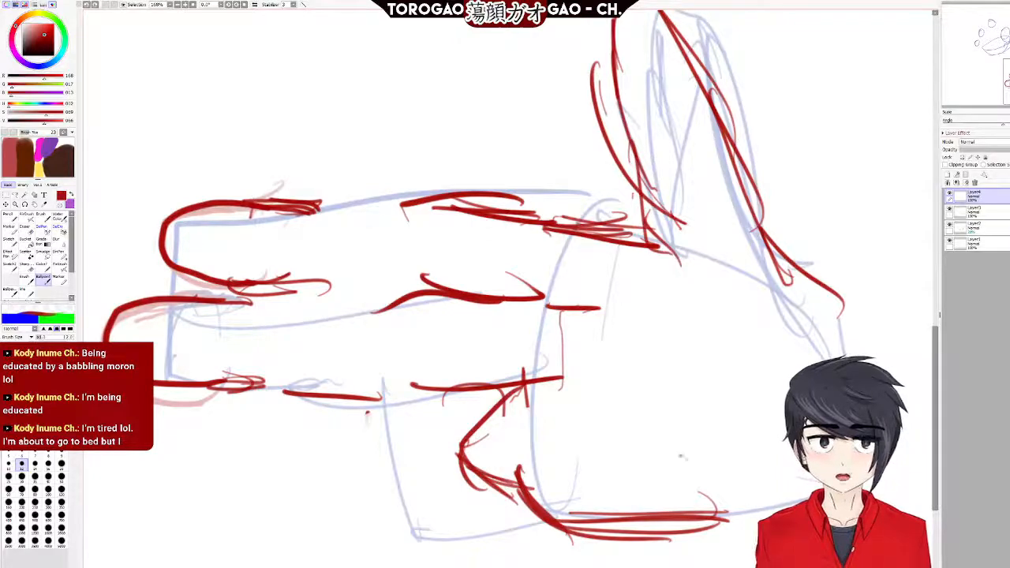
{"action": "mouse_move", "coordinate": [103, 342]}
{"action": "left_mouse_down"}
{"action": "mouse_move", "coordinate": [106, 319]}
{"action": "mouse_move", "coordinate": [134, 293]}
{"action": "left_mouse_up"}
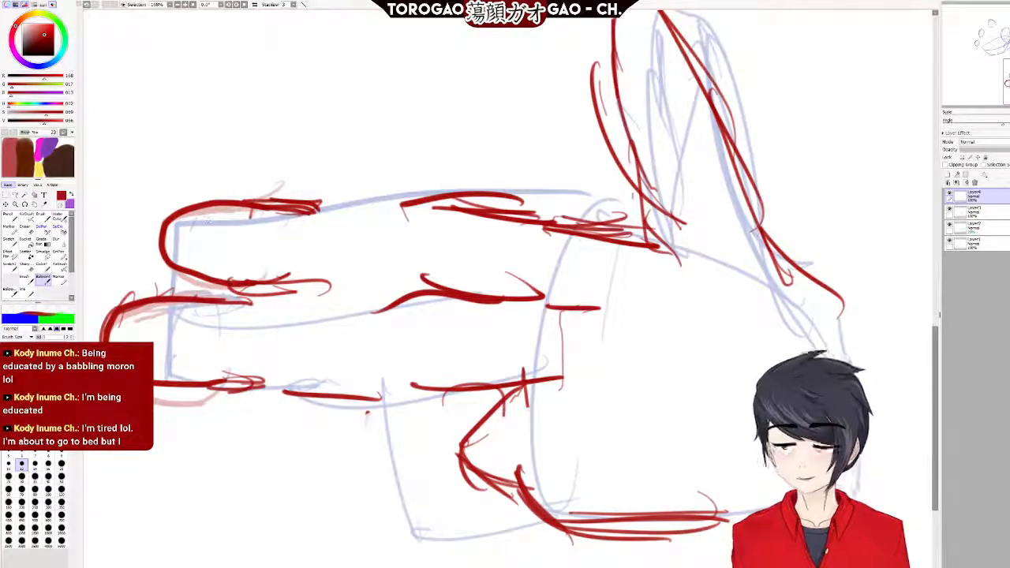
{"action": "mouse_move", "coordinate": [163, 258]}
{"action": "left_mouse_down"}
{"action": "mouse_move", "coordinate": [202, 281]}
{"action": "mouse_move", "coordinate": [325, 251]}
{"action": "left_mouse_up"}
{"action": "mouse_move", "coordinate": [250, 192]}
{"action": "left_mouse_down"}
{"action": "mouse_move", "coordinate": [346, 199]}
{"action": "mouse_move", "coordinate": [355, 205]}
{"action": "mouse_move", "coordinate": [344, 210]}
{"action": "mouse_move", "coordinate": [384, 210]}
{"action": "left_mouse_up"}
{"action": "left_click_drag", "start_coordinate": [328, 300], "coordinate": [397, 293]}
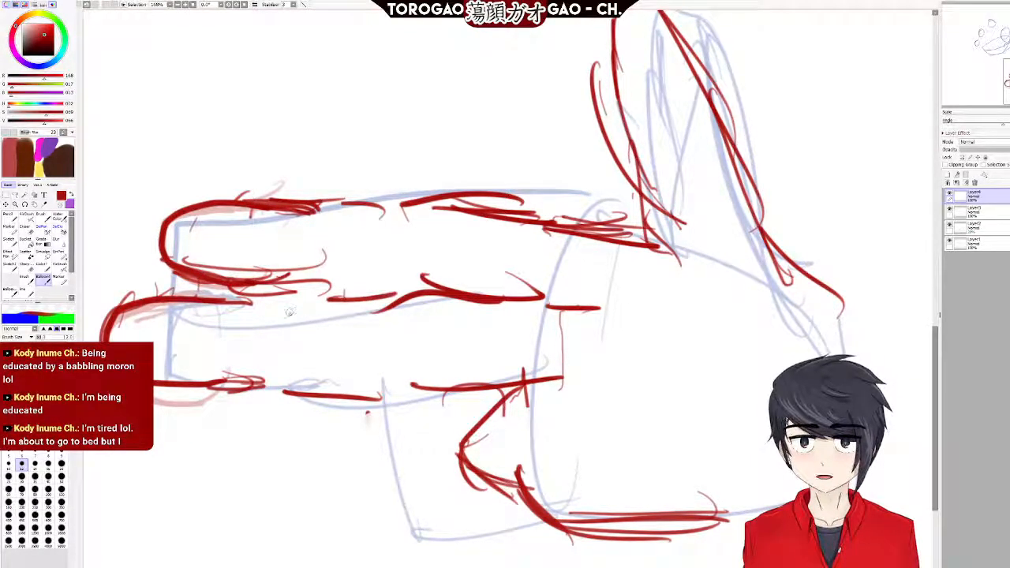
{"action": "left_click_drag", "start_coordinate": [289, 298], "coordinate": [416, 287]}
{"action": "key", "text": "ctrl+z"}
{"action": "left_click_drag", "start_coordinate": [298, 295], "coordinate": [431, 286]}
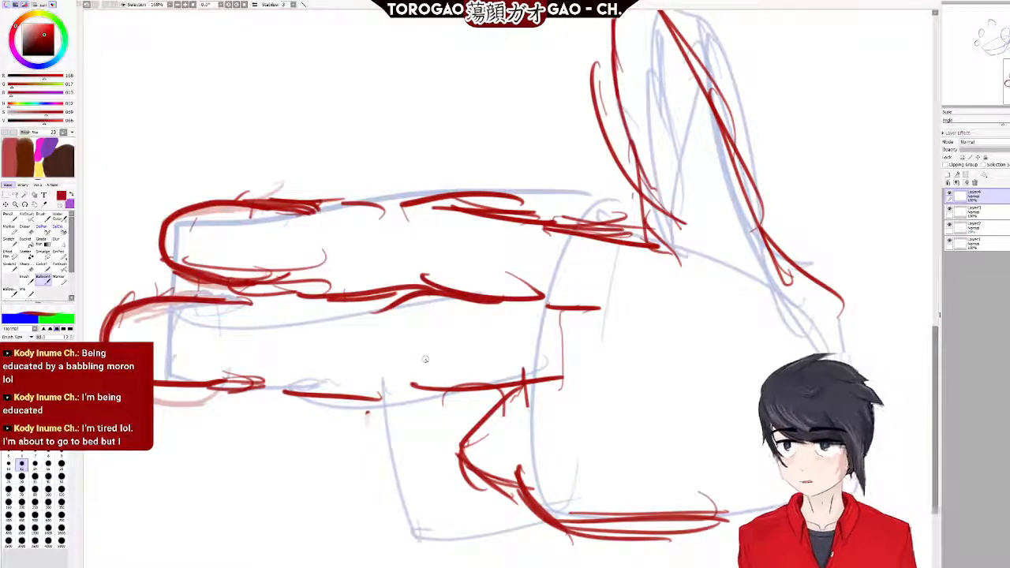
Reduce the eraser size and erase the short horizontal line where the two extended fingers meet the palm.
{"action": "scroll", "coordinate": [487, 241], "scroll_direction": "down", "scroll_amount": 4}
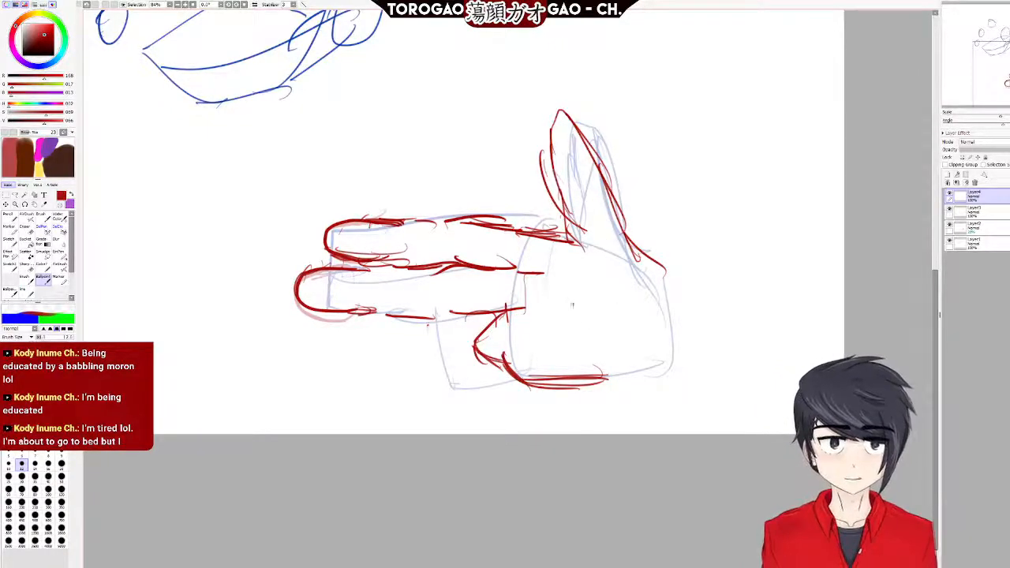
{"action": "key", "text": "e"}
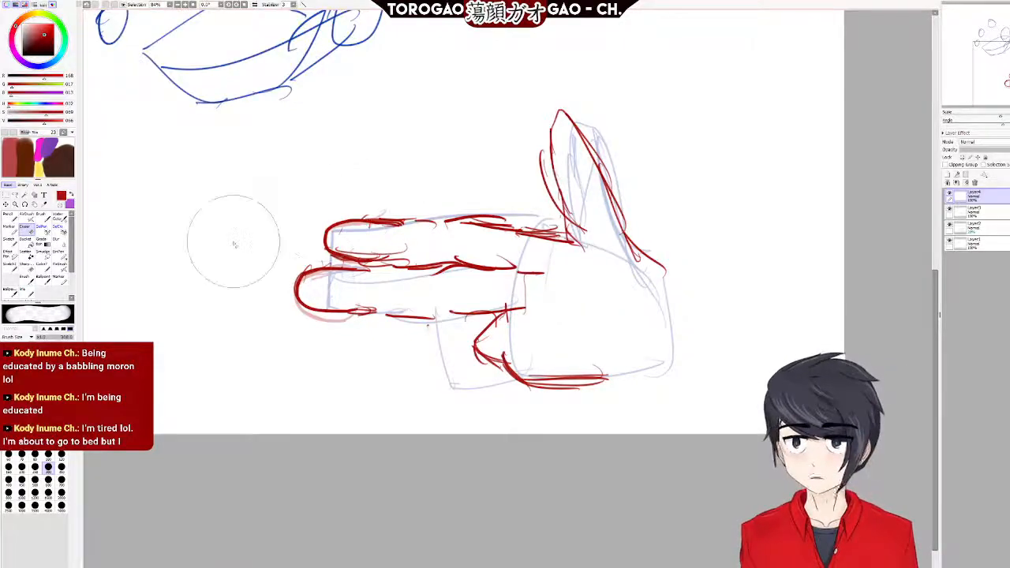
{"action": "key", "text": "["}
{"action": "key", "text": "["}
{"action": "key", "text": "["}
{"action": "key", "text": "["}
{"action": "key", "text": "["}
{"action": "key", "text": "["}
{"action": "key", "text": "["}
{"action": "key", "text": "["}
{"action": "key", "text": "["}
{"action": "key", "text": "["}
{"action": "key", "text": "["}
{"action": "key", "text": "["}
{"action": "scroll", "coordinate": [470, 368], "scroll_direction": "up", "scroll_amount": 2}
{"action": "left_click_drag", "start_coordinate": [585, 233], "coordinate": [540, 231]}
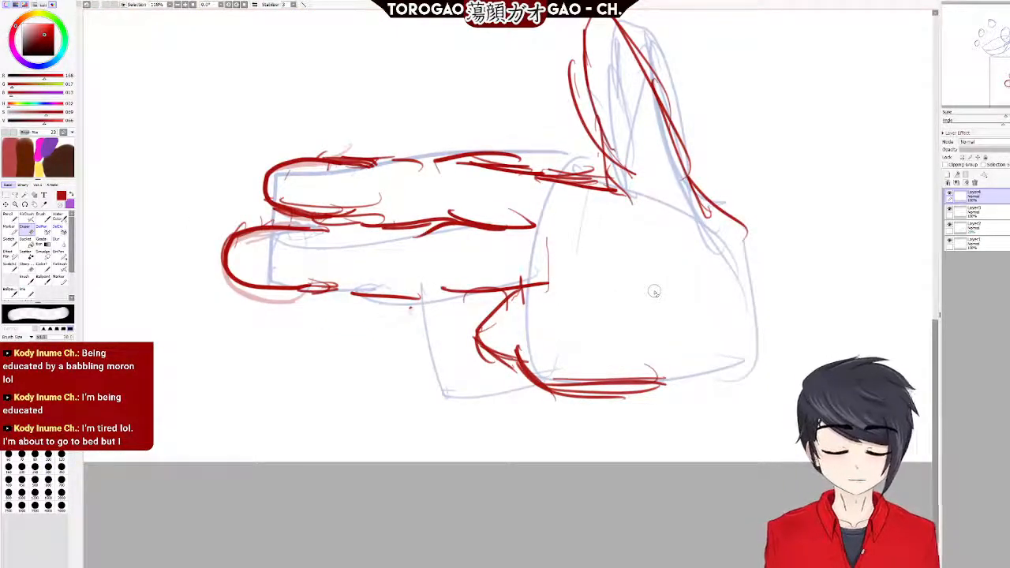
Draw a curved line continuing the extended fingers' divider into the palm, and add a small crease inside the folded finger contour.
{"action": "key", "text": "b"}
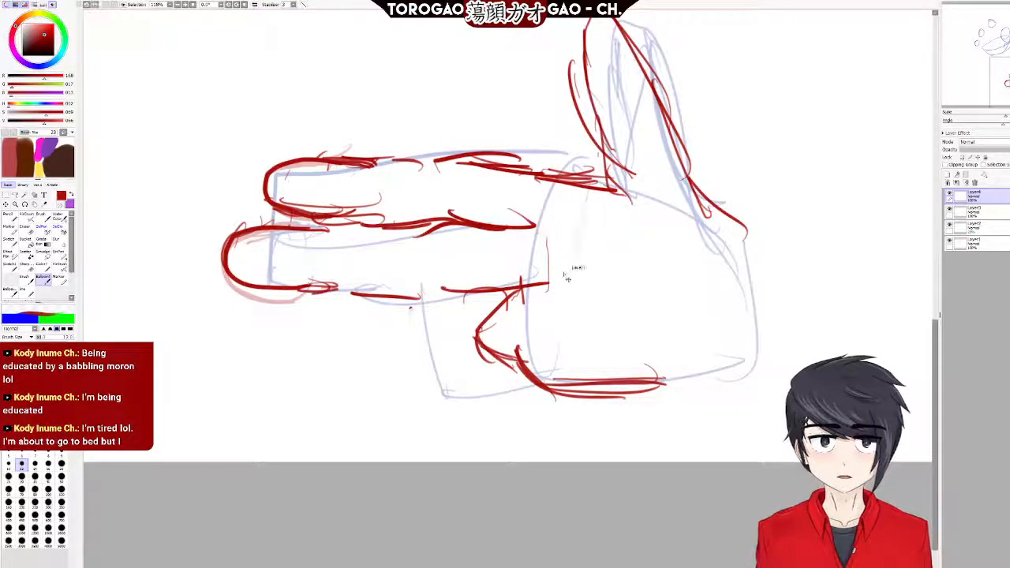
{"action": "left_click_drag", "start_coordinate": [541, 231], "coordinate": [577, 259]}
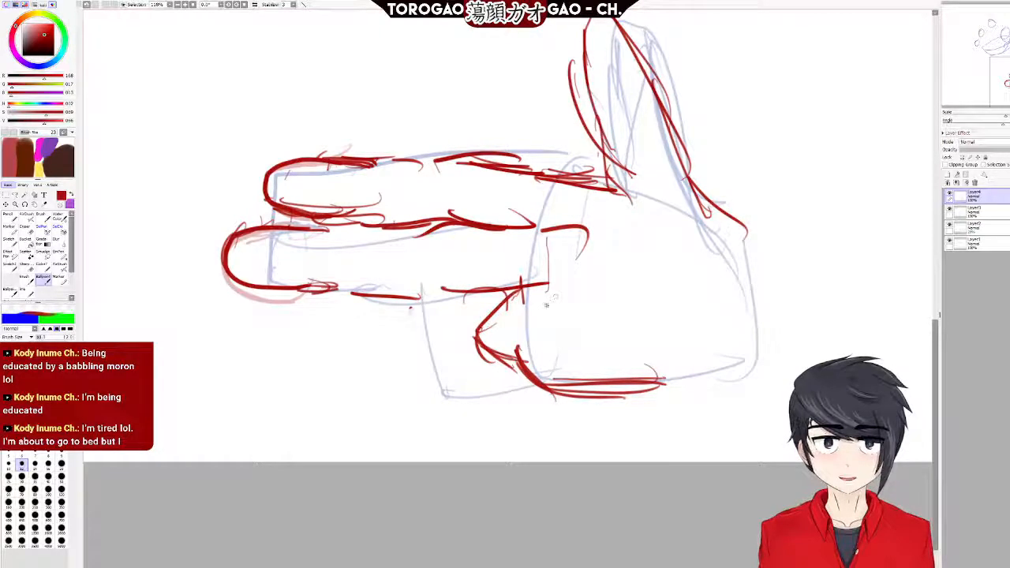
{"action": "left_click_drag", "start_coordinate": [523, 318], "coordinate": [501, 326]}
{"action": "key", "text": "ctrl+z"}
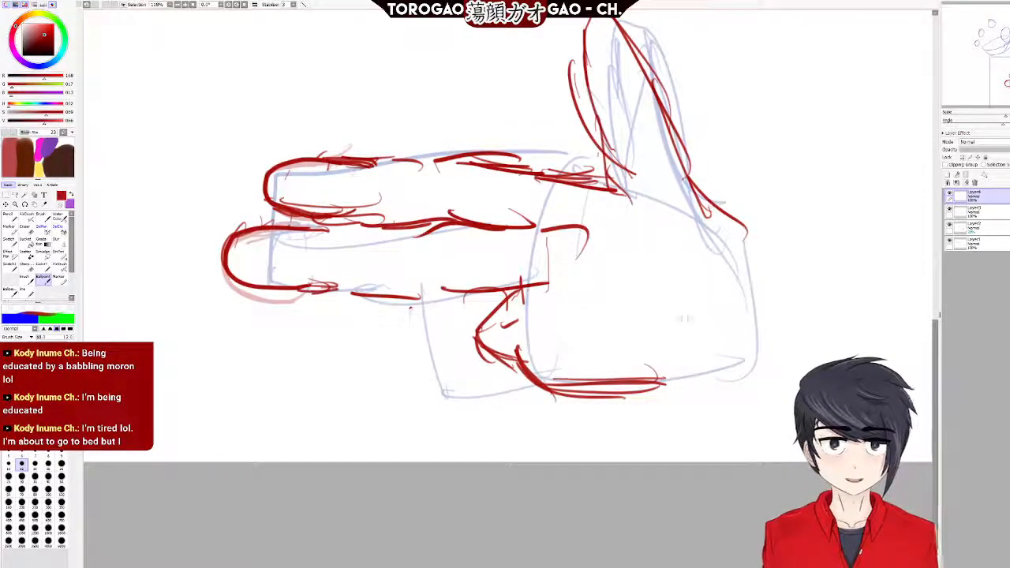
Thicken the thumb's inner edge with repeated long strokes from the tip down to the palm.
{"action": "left_click_drag", "start_coordinate": [592, 35], "coordinate": [608, 170]}
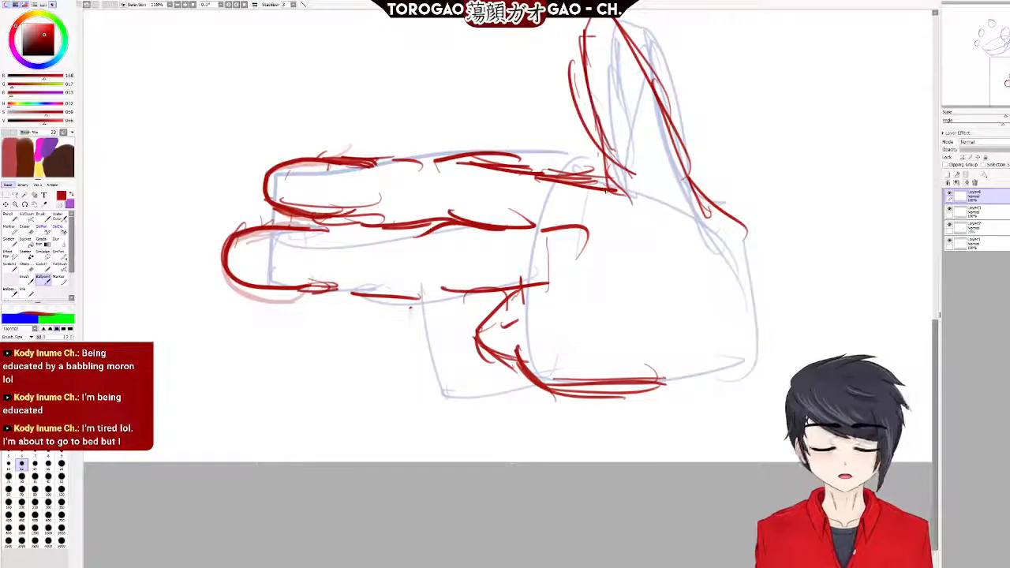
{"action": "scroll", "coordinate": [752, 213], "scroll_direction": "down", "scroll_amount": 3}
{"action": "scroll", "coordinate": [752, 213], "scroll_direction": "up", "scroll_amount": 3}
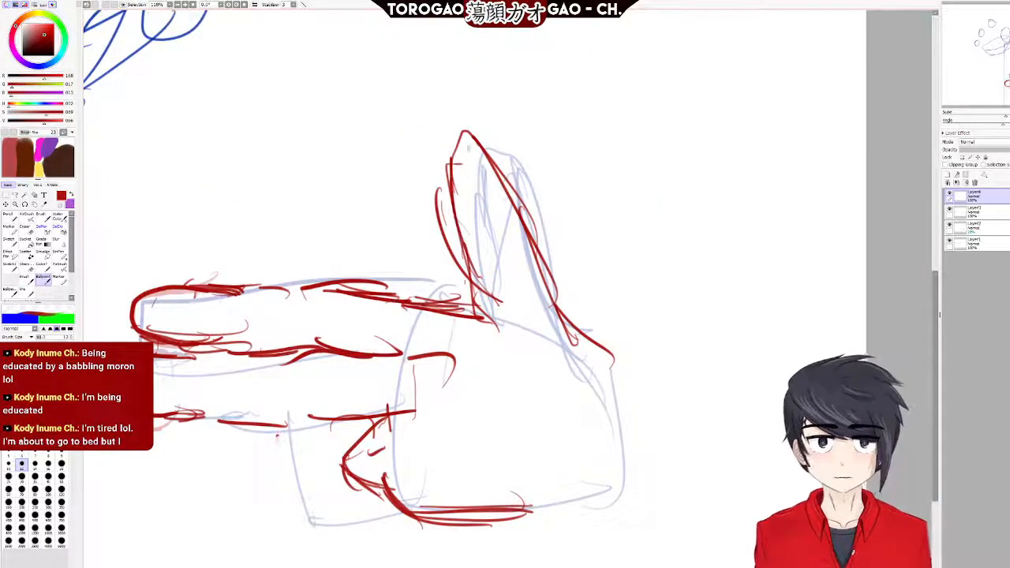
{"action": "mouse_move", "coordinate": [461, 133]}
{"action": "left_mouse_down"}
{"action": "mouse_move", "coordinate": [473, 277]}
{"action": "mouse_move", "coordinate": [494, 281]}
{"action": "left_mouse_up"}
{"action": "left_click_drag", "start_coordinate": [457, 153], "coordinate": [486, 312]}
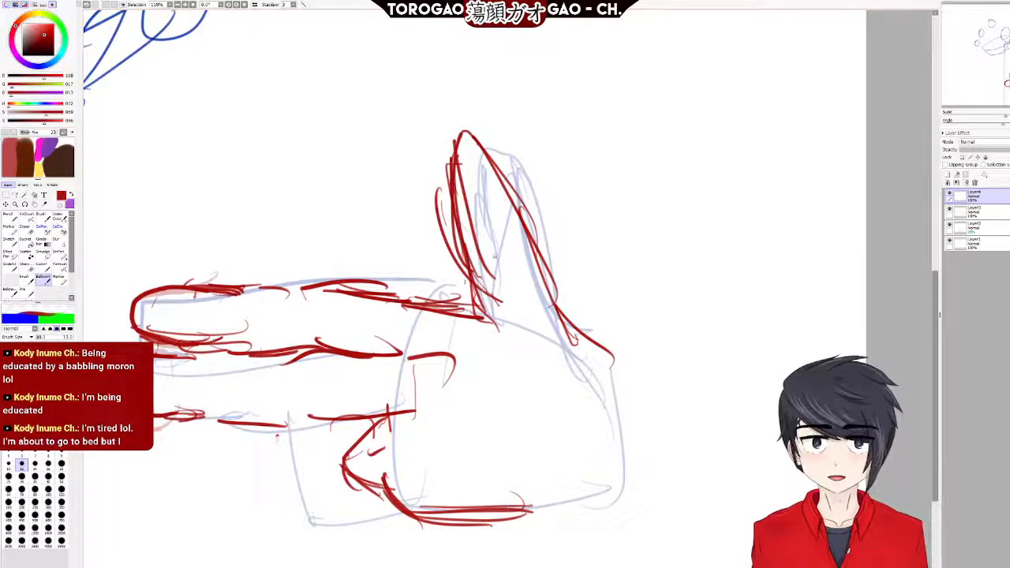
{"action": "mouse_move", "coordinate": [450, 185]}
{"action": "left_mouse_down"}
{"action": "mouse_move", "coordinate": [529, 323]}
{"action": "mouse_move", "coordinate": [521, 319]}
{"action": "left_mouse_up"}
{"action": "left_click_drag", "start_coordinate": [456, 207], "coordinate": [524, 322]}
{"action": "left_click_drag", "start_coordinate": [469, 251], "coordinate": [513, 328]}
Reinforce the palm's upper edge near the thumb, and add strokes along the upper finger's top and the lower finger's underside.
{"action": "left_click_drag", "start_coordinate": [418, 298], "coordinate": [521, 322]}
{"action": "left_click_drag", "start_coordinate": [425, 301], "coordinate": [529, 319]}
{"action": "left_click_drag", "start_coordinate": [264, 289], "coordinate": [327, 298]}
{"action": "left_click_drag", "start_coordinate": [274, 281], "coordinate": [325, 285]}
{"action": "left_click_drag", "start_coordinate": [262, 306], "coordinate": [351, 295]}
{"action": "left_click_drag", "start_coordinate": [246, 423], "coordinate": [306, 417]}
{"action": "mouse_move", "coordinate": [260, 417]}
{"action": "left_mouse_down"}
{"action": "mouse_move", "coordinate": [233, 431]}
{"action": "mouse_move", "coordinate": [288, 424]}
{"action": "mouse_move", "coordinate": [265, 428]}
{"action": "left_mouse_up"}
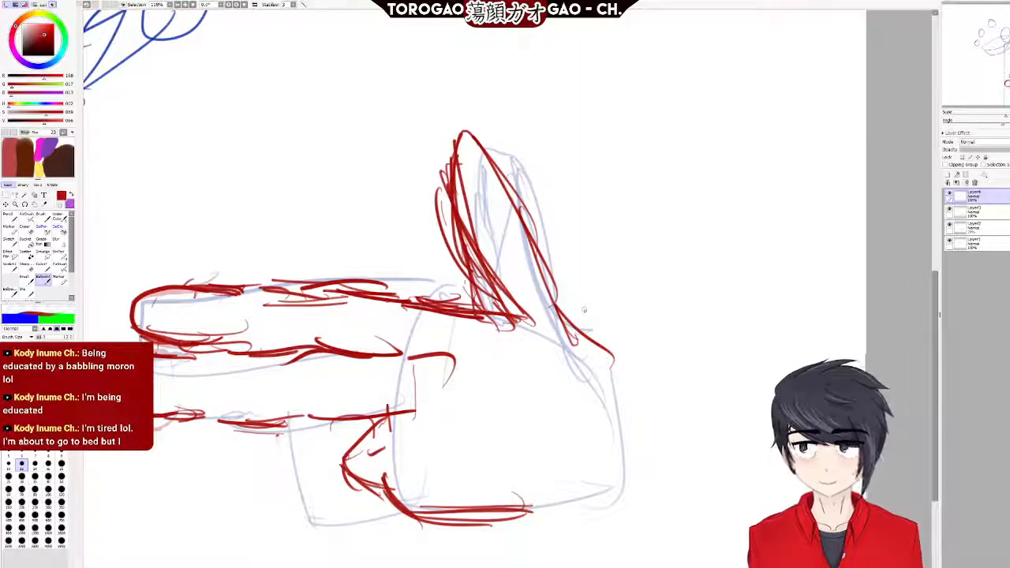
Extend the palm's lower edge towards the wrist, thicken the thumb's outer edge, and erase the overshoot at the thumb's base.
{"action": "scroll", "coordinate": [584, 310], "scroll_direction": "down", "scroll_amount": 3}
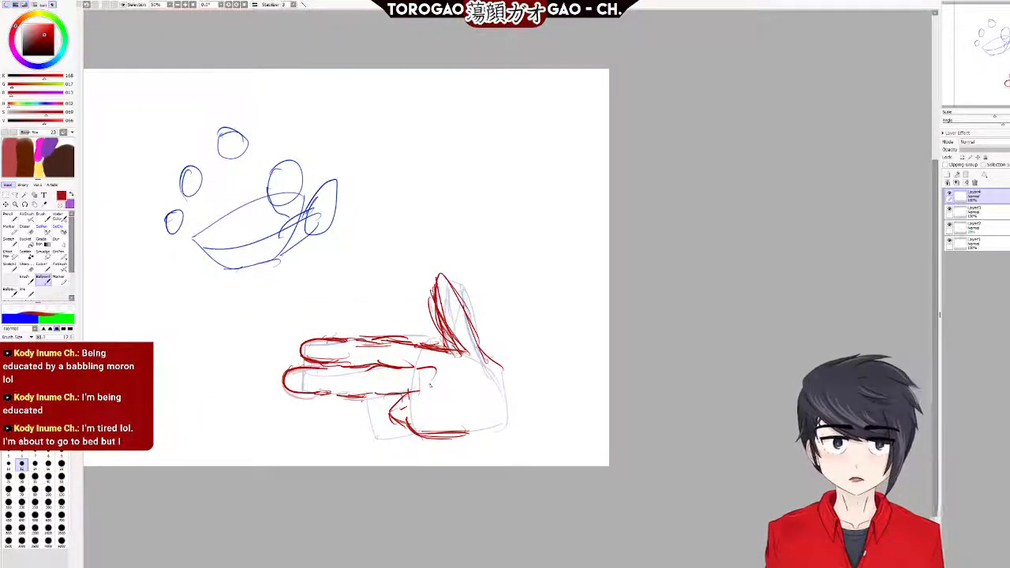
{"action": "left_click_drag", "start_coordinate": [458, 435], "coordinate": [515, 425]}
{"action": "left_click_drag", "start_coordinate": [471, 434], "coordinate": [515, 418]}
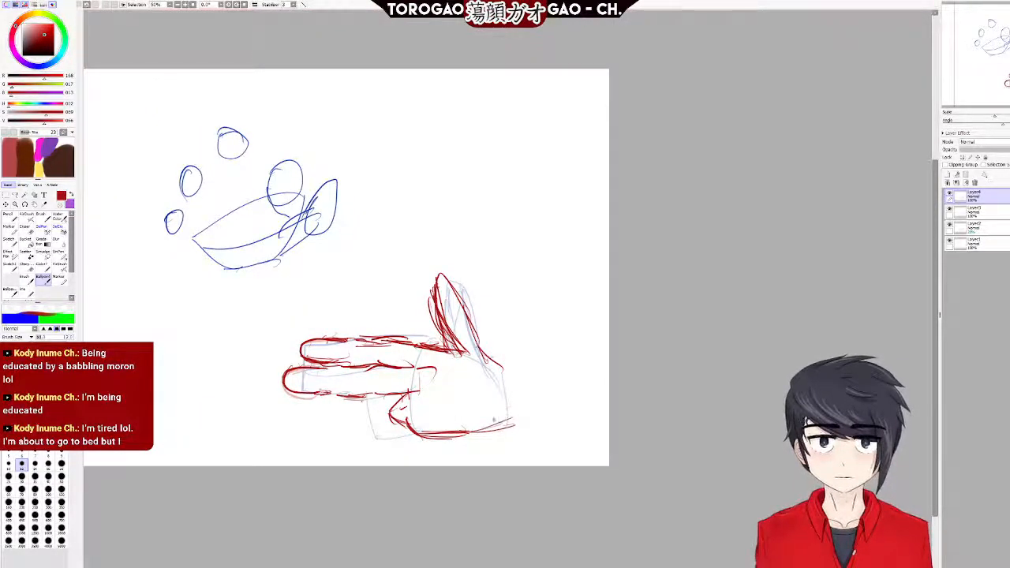
{"action": "left_click_drag", "start_coordinate": [483, 357], "coordinate": [519, 368]}
{"action": "left_click_drag", "start_coordinate": [468, 319], "coordinate": [510, 371]}
{"action": "key", "text": "e"}
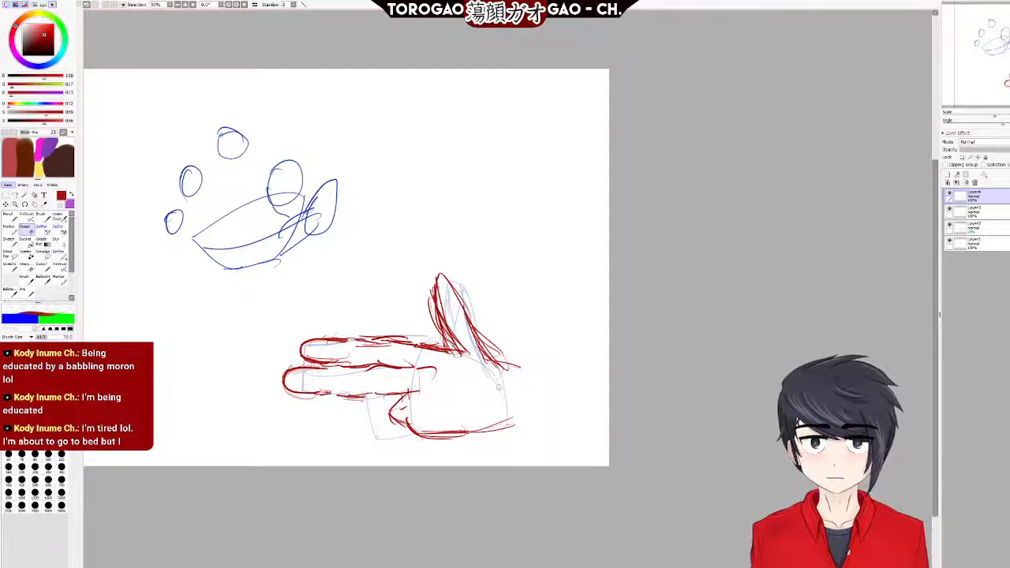
{"action": "left_click_drag", "start_coordinate": [491, 336], "coordinate": [521, 385]}
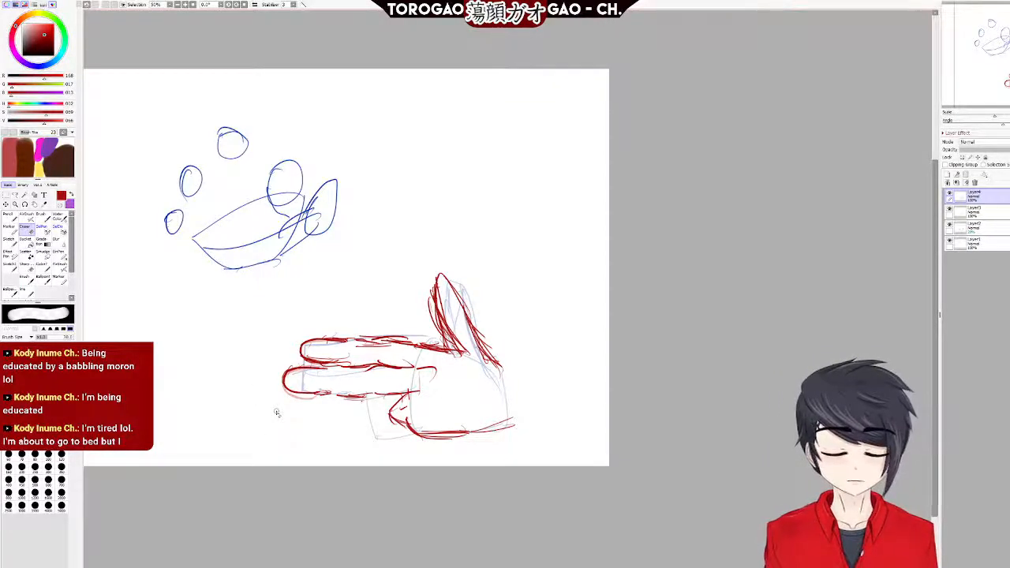
Replace the lower finger's sagging underside segment with a straight line, and thicken the upper edges of both extended fingers.
{"action": "key", "text": "b"}
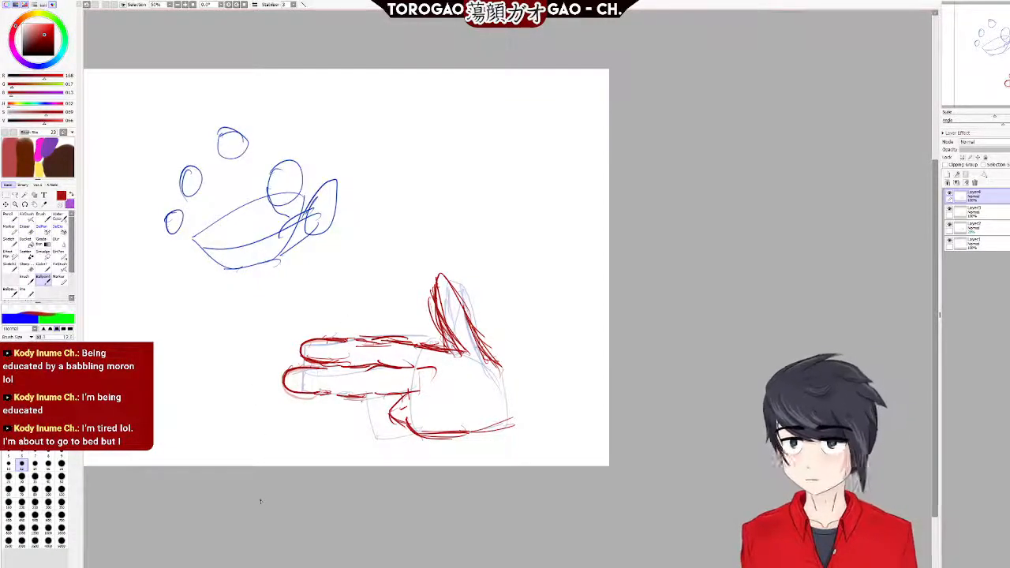
{"action": "scroll", "coordinate": [289, 396], "scroll_direction": "up", "scroll_amount": 3}
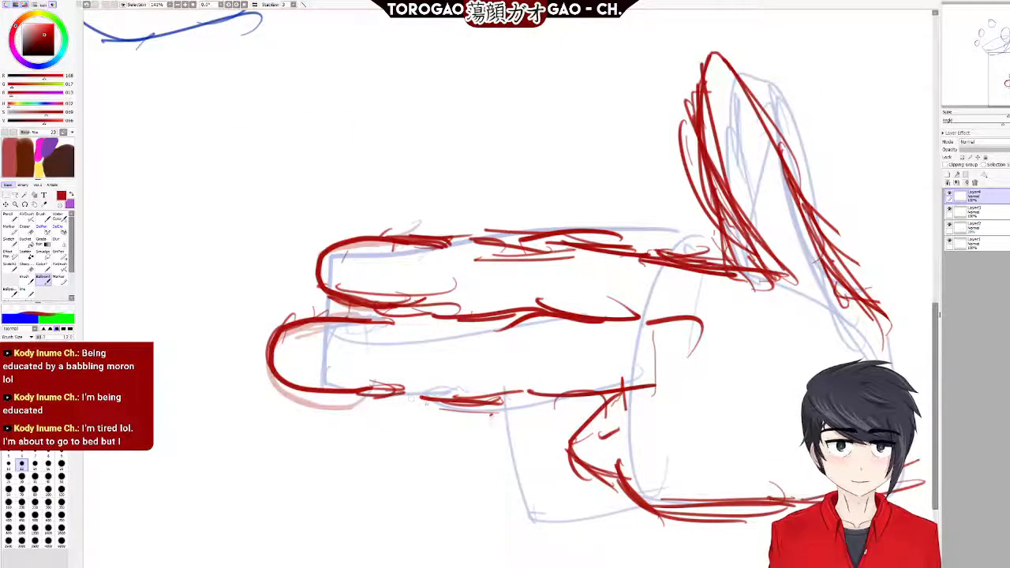
{"action": "key", "text": "e"}
{"action": "mouse_move", "coordinate": [426, 399]}
{"action": "left_mouse_down"}
{"action": "mouse_move", "coordinate": [490, 419]}
{"action": "mouse_move", "coordinate": [524, 392]}
{"action": "left_mouse_up"}
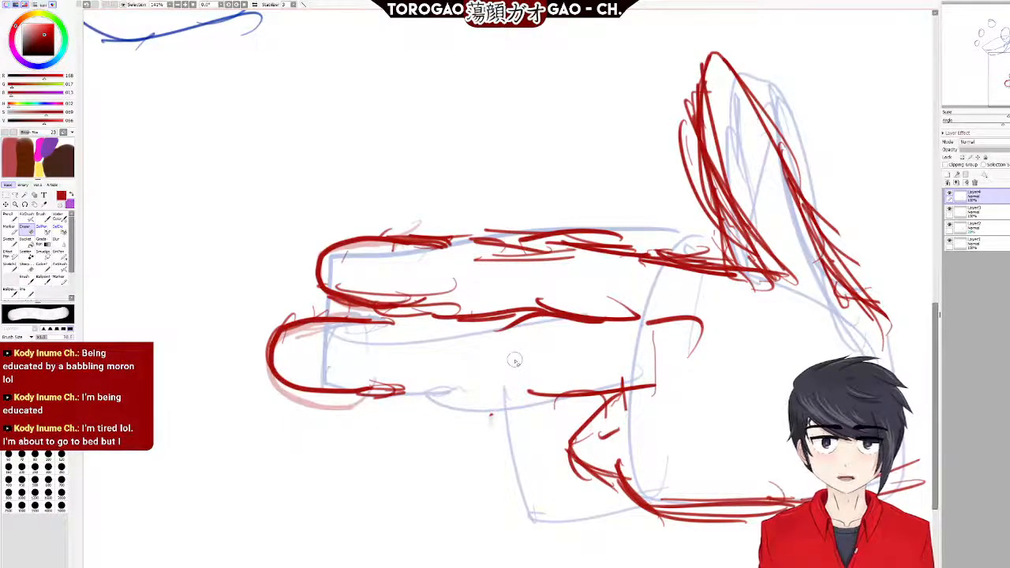
{"action": "key", "text": "e"}
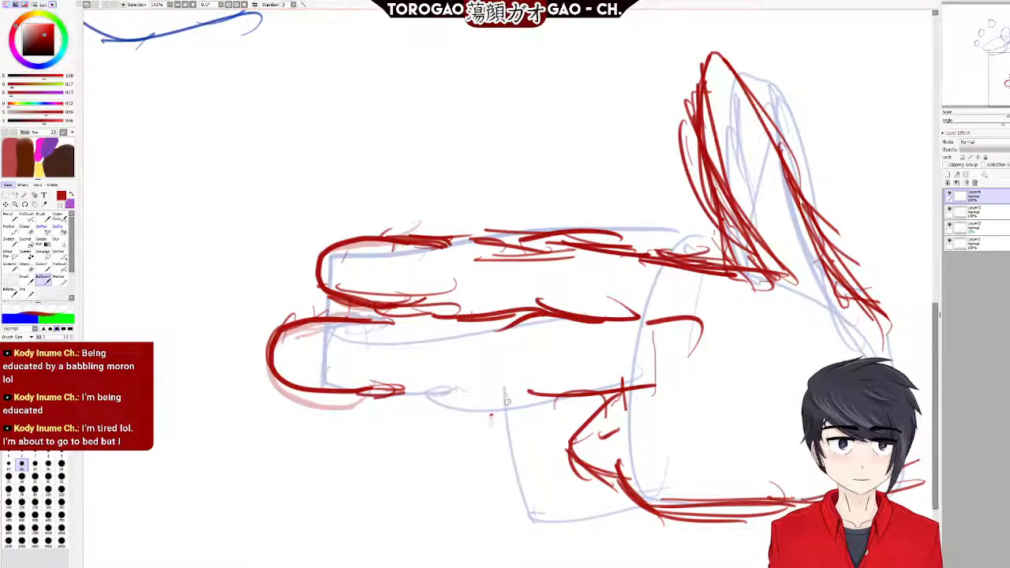
{"action": "left_click_drag", "start_coordinate": [517, 390], "coordinate": [411, 389]}
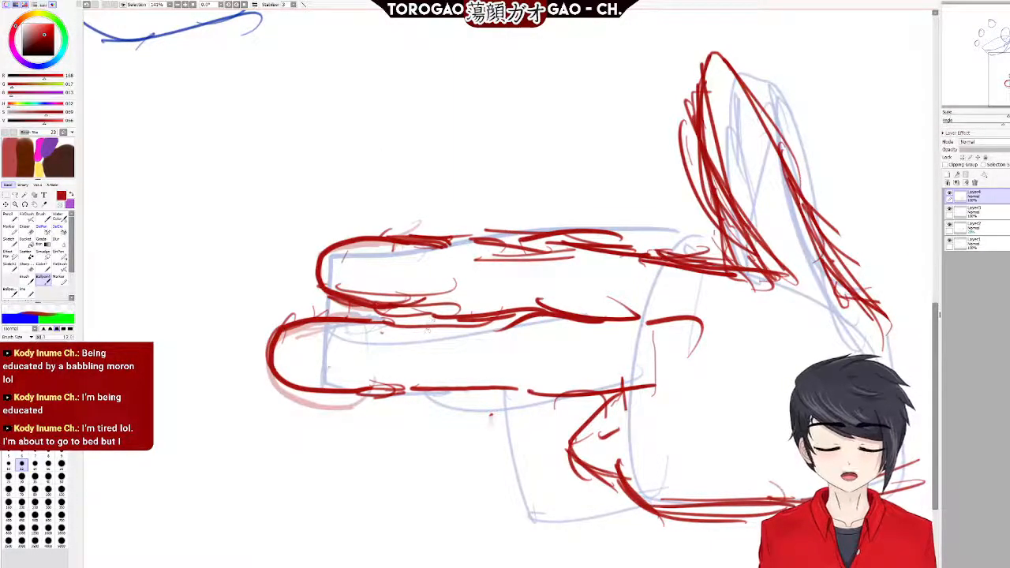
{"action": "mouse_move", "coordinate": [426, 323]}
{"action": "left_mouse_down"}
{"action": "mouse_move", "coordinate": [534, 305]}
{"action": "mouse_move", "coordinate": [537, 318]}
{"action": "left_mouse_up"}
{"action": "mouse_move", "coordinate": [447, 251]}
{"action": "left_mouse_down"}
{"action": "mouse_move", "coordinate": [604, 246]}
{"action": "mouse_move", "coordinate": [594, 251]}
{"action": "left_mouse_up"}
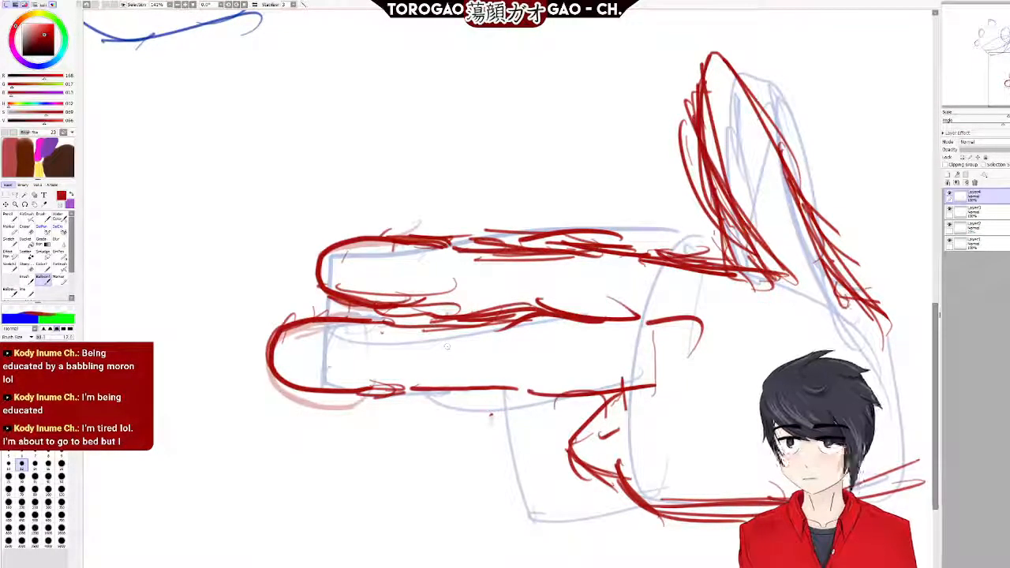
Reinforce the upper finger's top edge near the palm, and erase the stray strokes along the thumb's inner edge.
{"action": "left_click_drag", "start_coordinate": [554, 251], "coordinate": [675, 242]}
{"action": "left_click_drag", "start_coordinate": [612, 257], "coordinate": [693, 254]}
{"action": "key", "text": "e"}
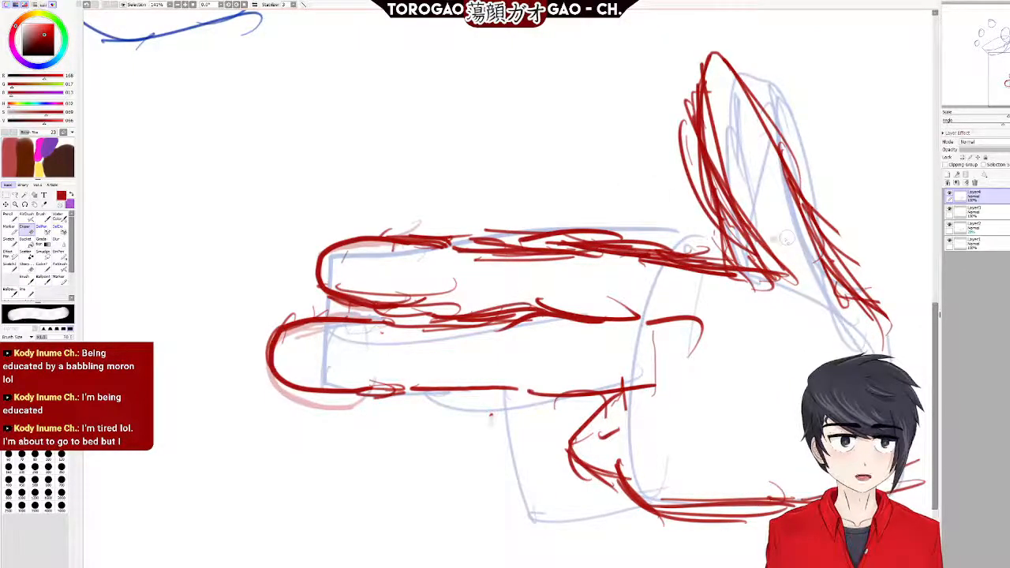
{"action": "mouse_move", "coordinate": [678, 125]}
{"action": "left_mouse_down"}
{"action": "mouse_move", "coordinate": [688, 189]}
{"action": "mouse_move", "coordinate": [726, 249]}
{"action": "left_mouse_up"}
{"action": "mouse_move", "coordinate": [775, 301]}
{"action": "left_mouse_down"}
{"action": "mouse_move", "coordinate": [758, 230]}
{"action": "mouse_move", "coordinate": [710, 233]}
{"action": "mouse_move", "coordinate": [711, 162]}
{"action": "mouse_move", "coordinate": [730, 229]}
{"action": "left_mouse_up"}
Redraw the thumb's inner edge down to the palm in dark red, and redefine the corner at its base.
{"action": "key", "text": "b"}
{"action": "left_click_drag", "start_coordinate": [722, 272], "coordinate": [787, 277]}
{"action": "left_click_drag", "start_coordinate": [705, 131], "coordinate": [734, 264]}
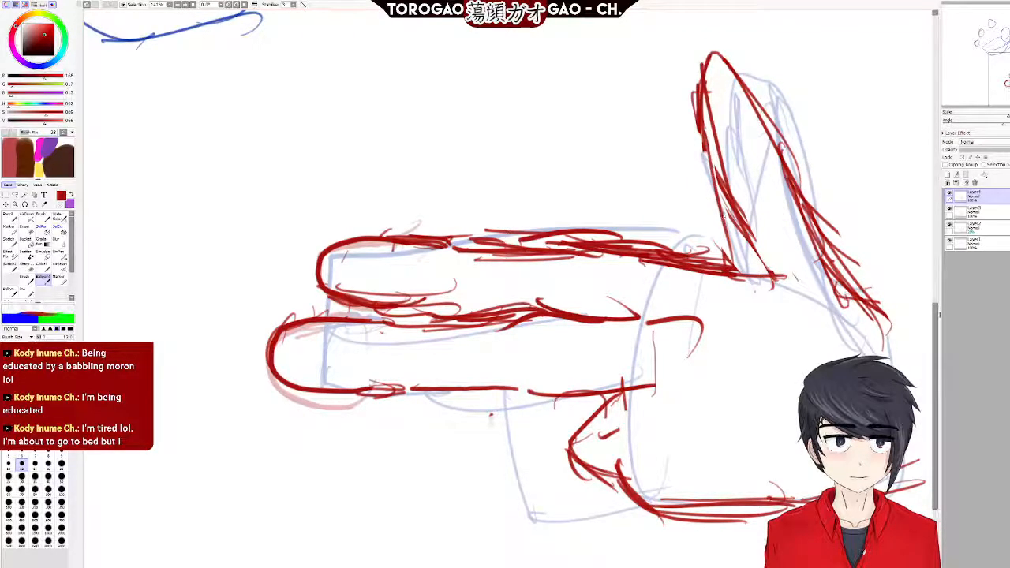
{"action": "left_click_drag", "start_coordinate": [714, 175], "coordinate": [747, 285]}
{"action": "left_click_drag", "start_coordinate": [727, 201], "coordinate": [750, 281]}
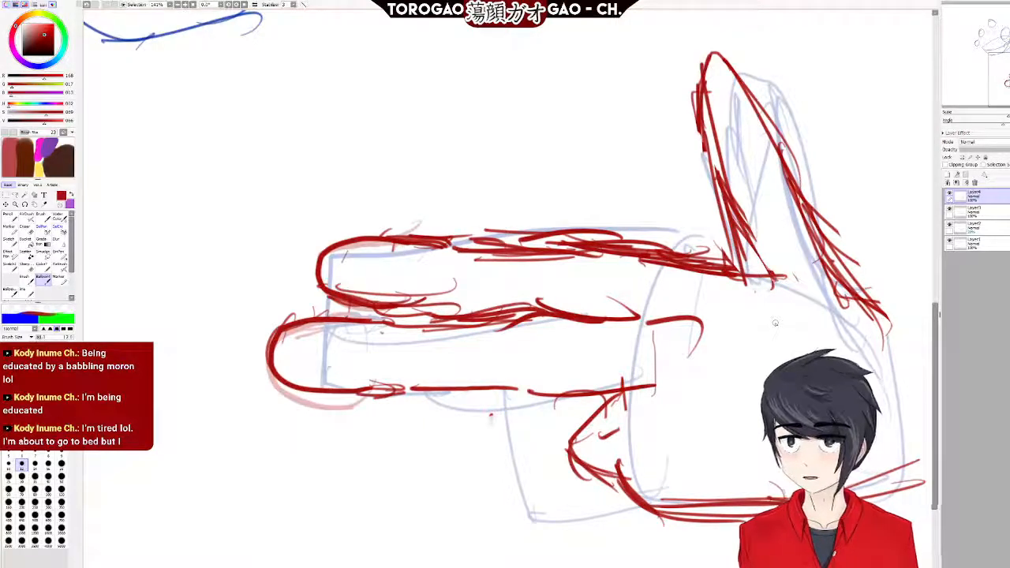
Erase the overshoot at the base of the thumb's inner edge and the stray marks inside its outer edge.
{"action": "key", "text": "e"}
{"action": "mouse_move", "coordinate": [797, 279]}
{"action": "left_mouse_down"}
{"action": "mouse_move", "coordinate": [782, 275]}
{"action": "mouse_move", "coordinate": [826, 272]}
{"action": "left_mouse_up"}
{"action": "left_click_drag", "start_coordinate": [811, 238], "coordinate": [837, 283]}
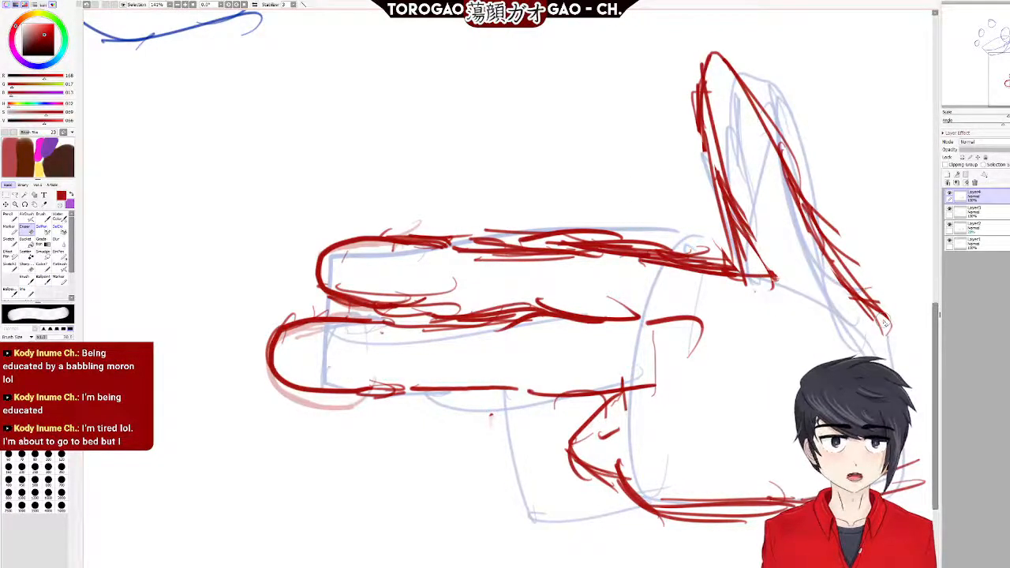
{"action": "scroll", "coordinate": [885, 203], "scroll_direction": "down", "scroll_amount": 5}
{"action": "left_click_drag", "start_coordinate": [872, 241], "coordinate": [628, 249]}
{"action": "scroll", "coordinate": [628, 249], "scroll_direction": "up", "scroll_amount": 3}
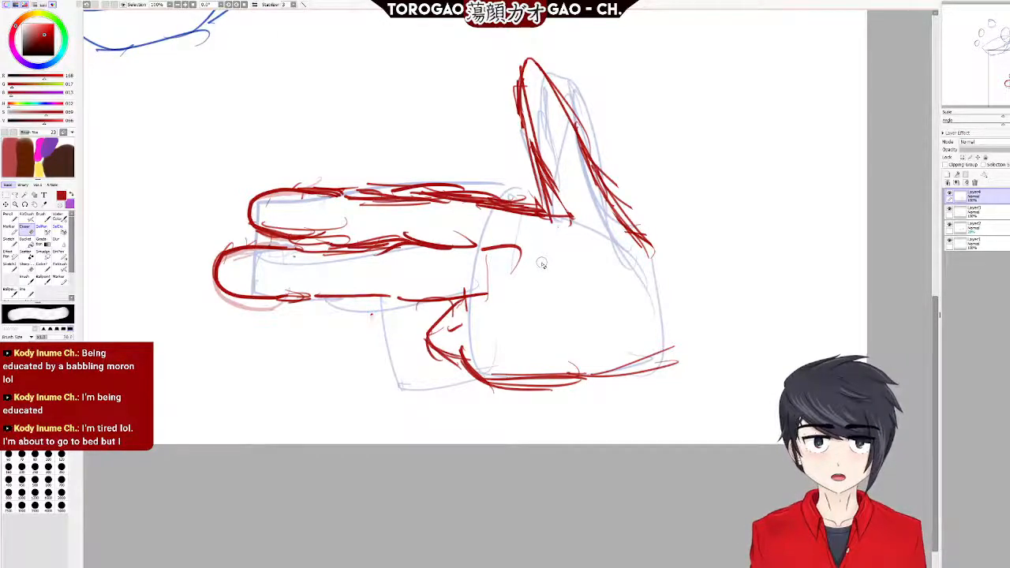
{"action": "key", "text": "b"}
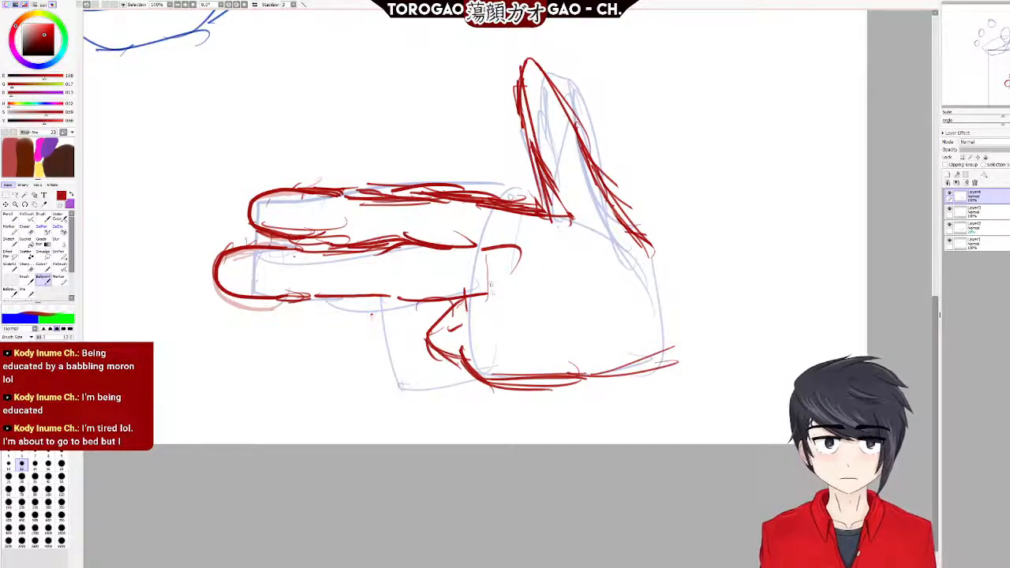
{"action": "left_click_drag", "start_coordinate": [488, 270], "coordinate": [526, 266]}
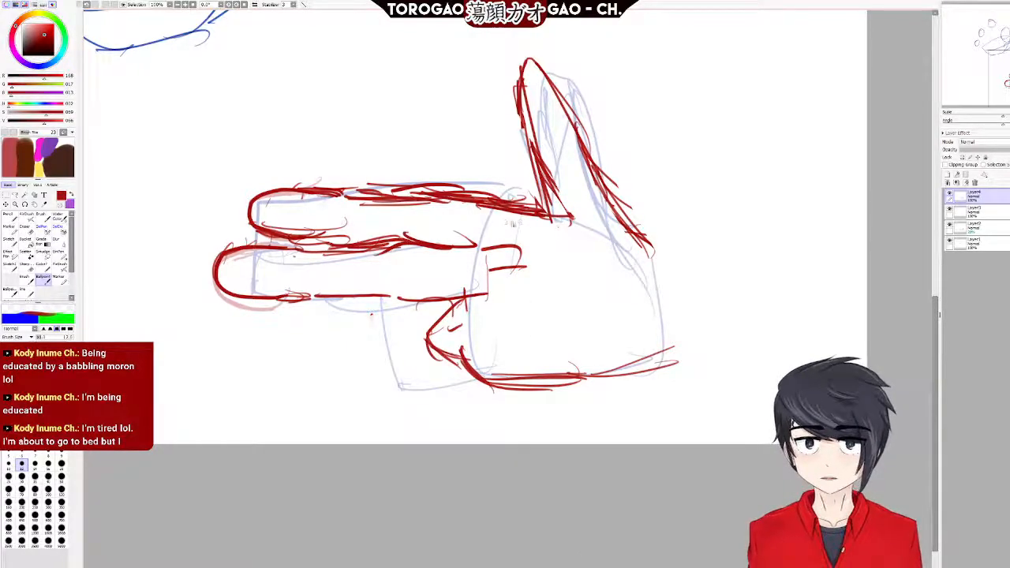
{"action": "key", "text": "e"}
{"action": "key", "text": "b"}
{"action": "key", "text": "ctrl+z"}
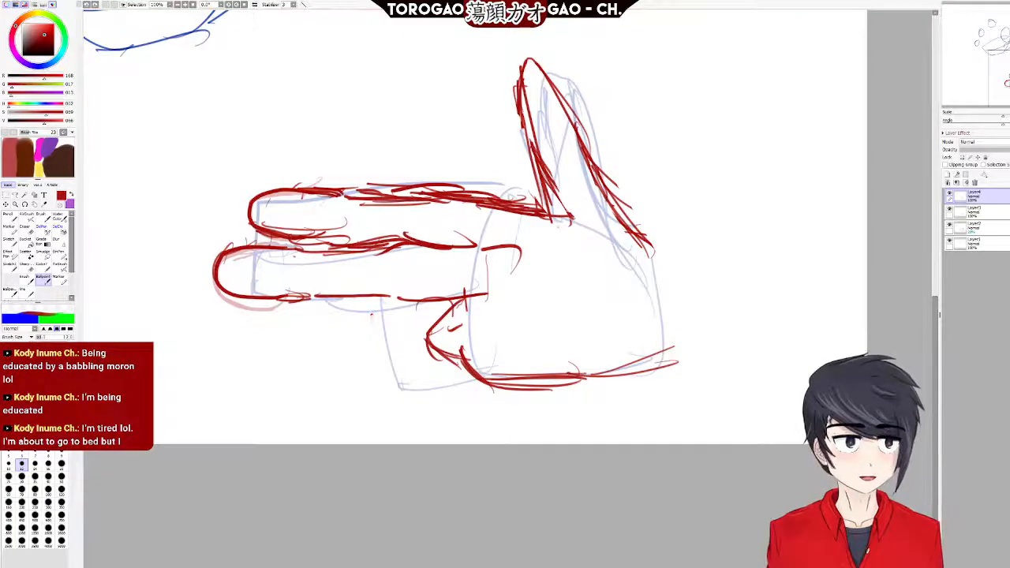
Create a layer folder and move all four existing sketch layers into it.
{"action": "left_click", "coordinate": [965, 175]}
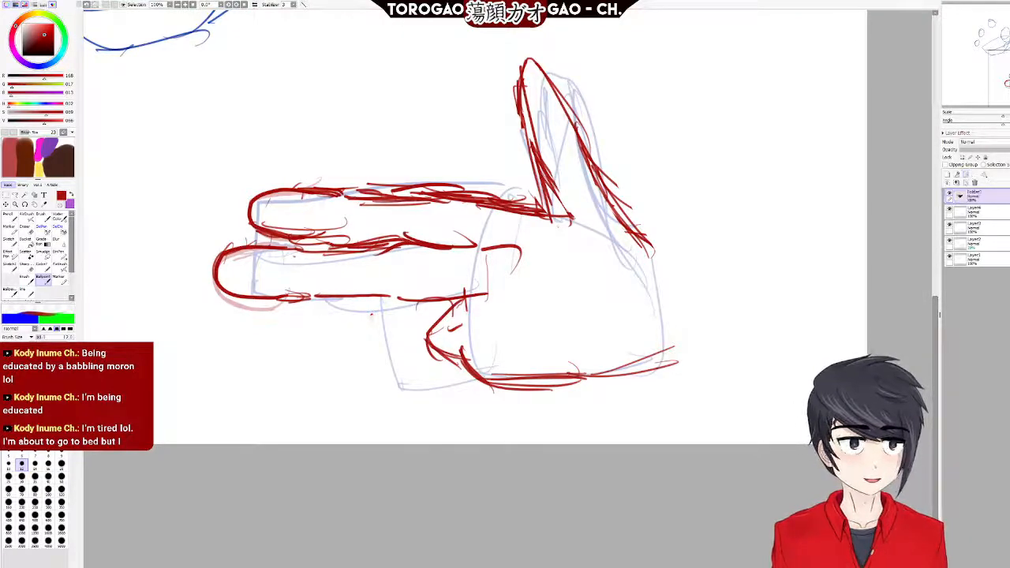
{"action": "left_click", "coordinate": [987, 207]}
{"action": "left_click", "coordinate": [993, 256], "text": "shift"}
{"action": "mouse_move", "coordinate": [994, 256]}
{"action": "left_mouse_down"}
{"action": "mouse_move", "coordinate": [999, 198]}
{"action": "mouse_move", "coordinate": [983, 259]}
{"action": "left_mouse_up"}
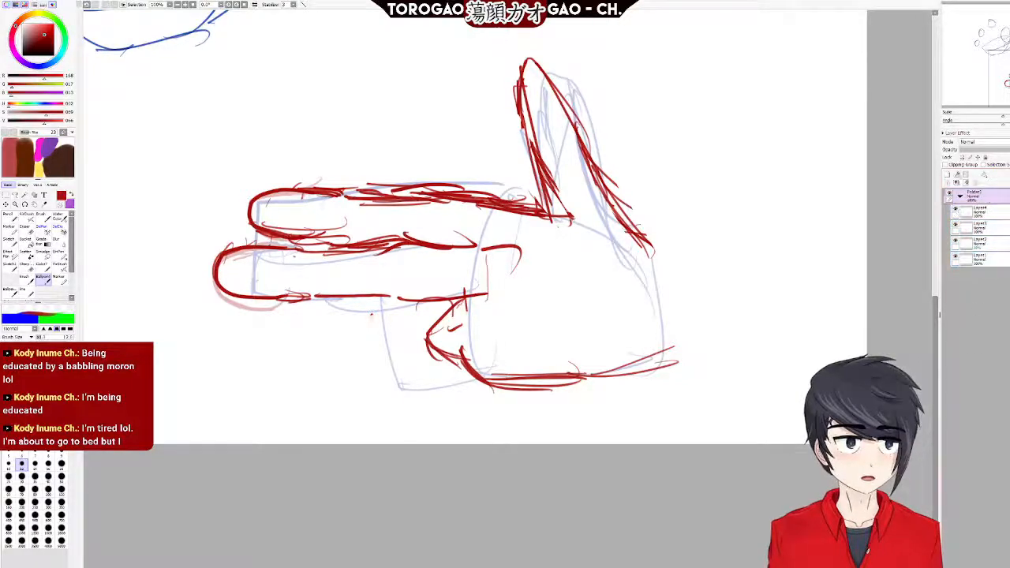
Add a new layer and place it above the folder, outside the group.
{"action": "left_click", "coordinate": [949, 174]}
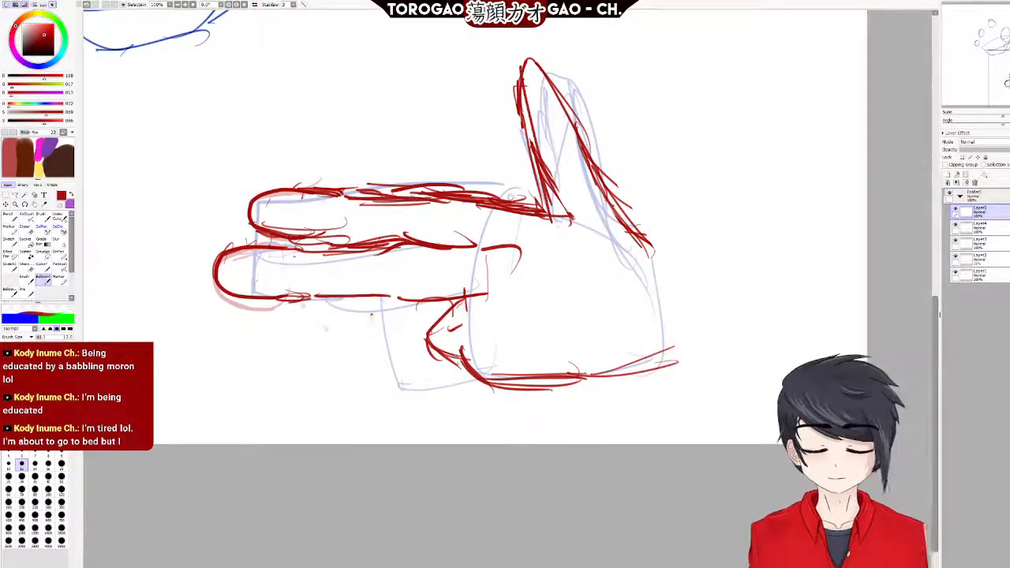
{"action": "scroll", "coordinate": [273, 301], "scroll_direction": "down", "scroll_amount": 3}
{"action": "scroll", "coordinate": [780, 318], "scroll_direction": "up", "scroll_amount": 2}
{"action": "scroll", "coordinate": [781, 319], "scroll_direction": "down", "scroll_amount": 1}
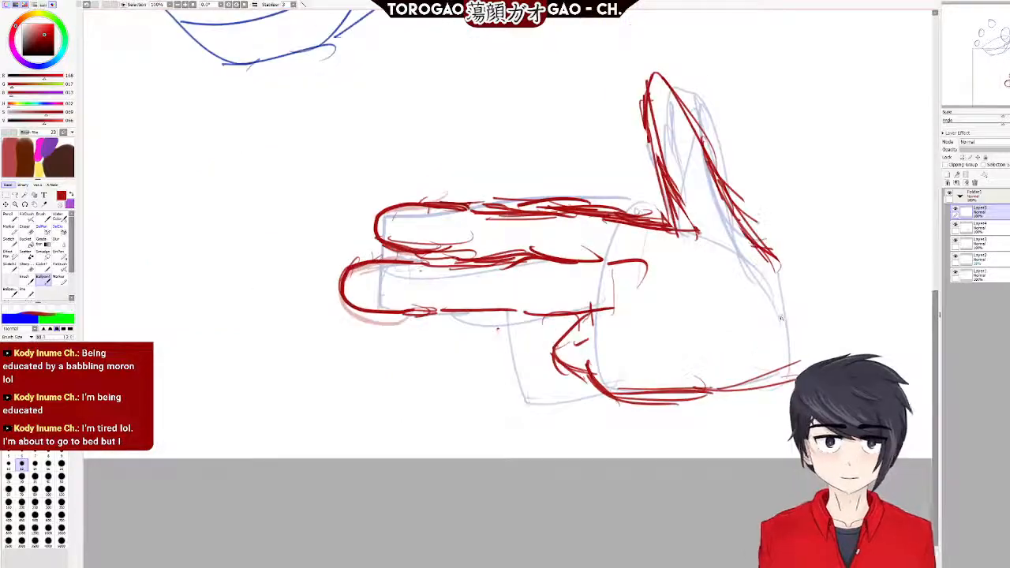
{"action": "left_click_drag", "start_coordinate": [979, 194], "coordinate": [979, 215]}
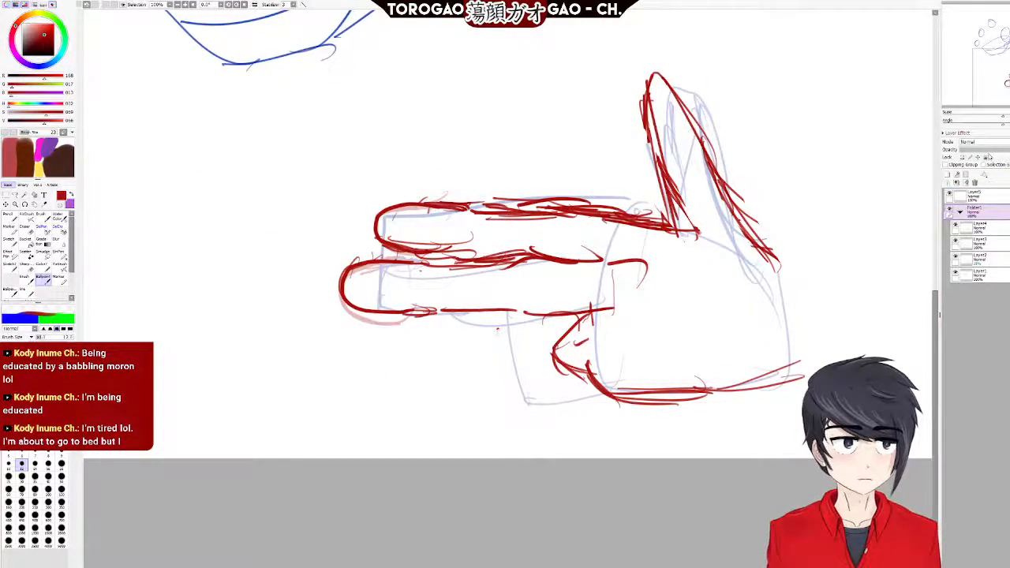
Lower the opacity of the layer folder so the whole sketch serves as a faint tracing guide.
{"action": "left_click", "coordinate": [990, 150]}
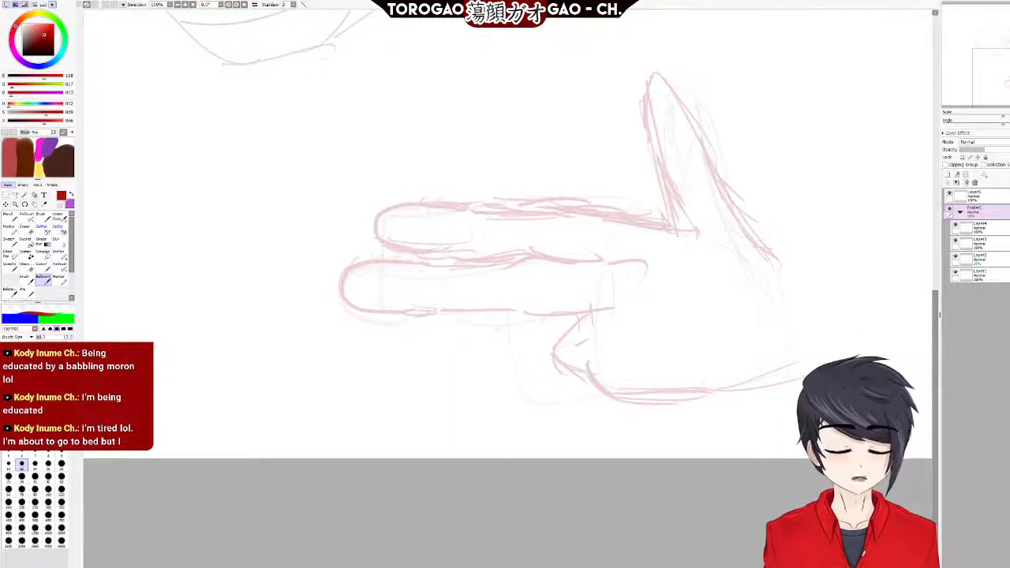
{"action": "left_click_drag", "start_coordinate": [595, 223], "coordinate": [541, 221]}
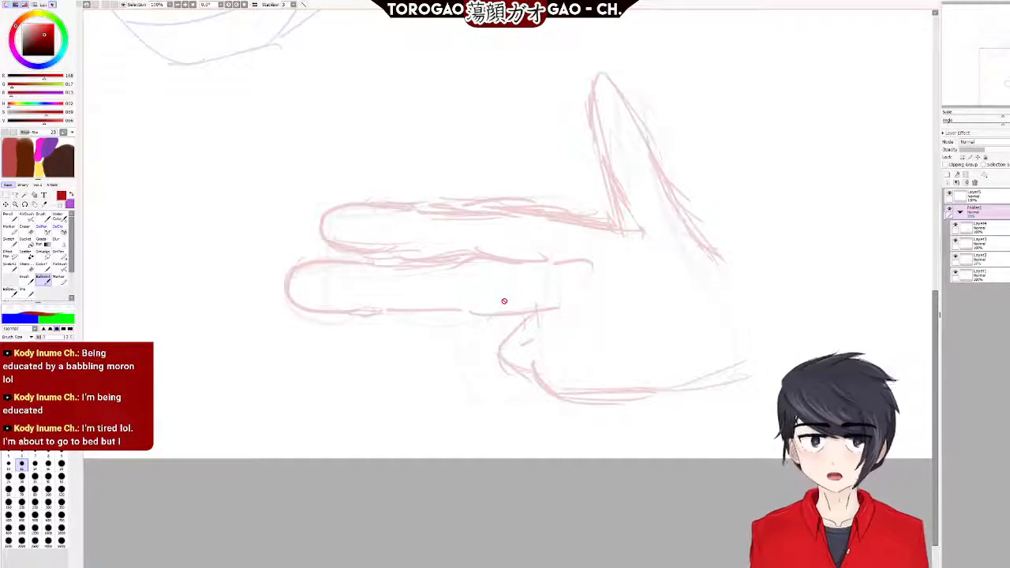
{"action": "scroll", "coordinate": [711, 341], "scroll_direction": "up", "scroll_amount": 2}
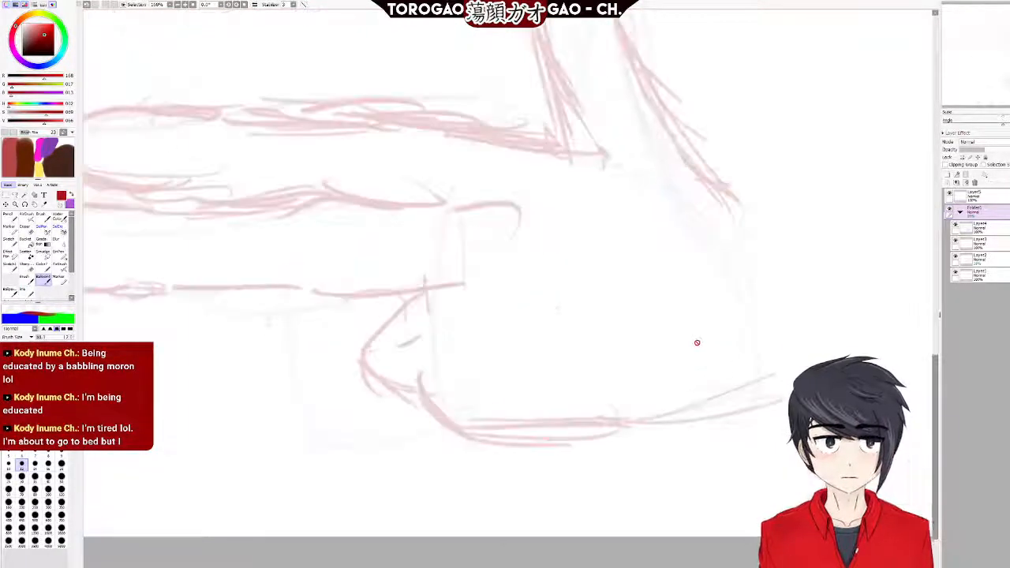
{"action": "scroll", "coordinate": [632, 343], "scroll_direction": "down", "scroll_amount": 1}
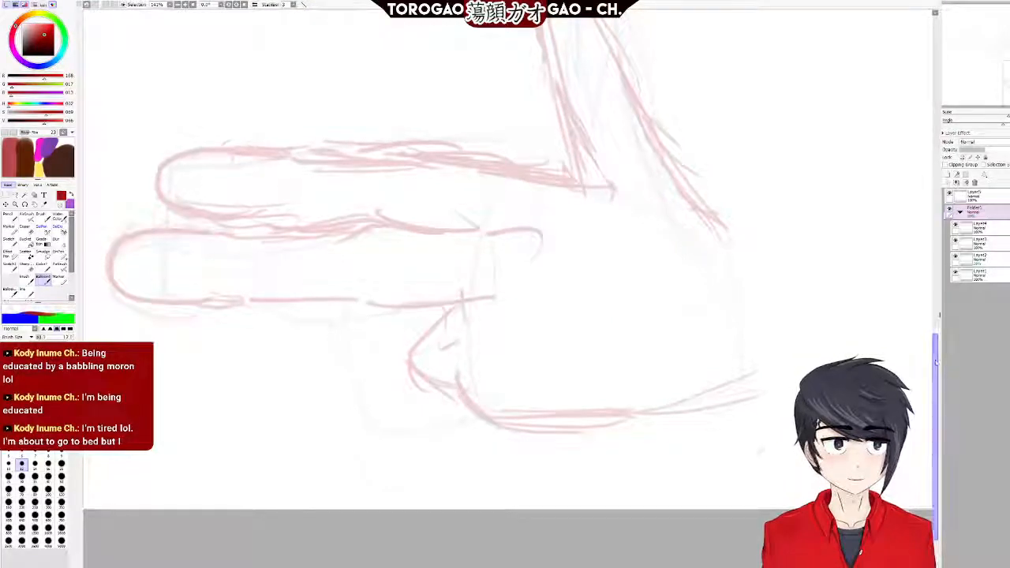
{"action": "scroll", "coordinate": [600, 334], "scroll_direction": "up", "scroll_amount": 2}
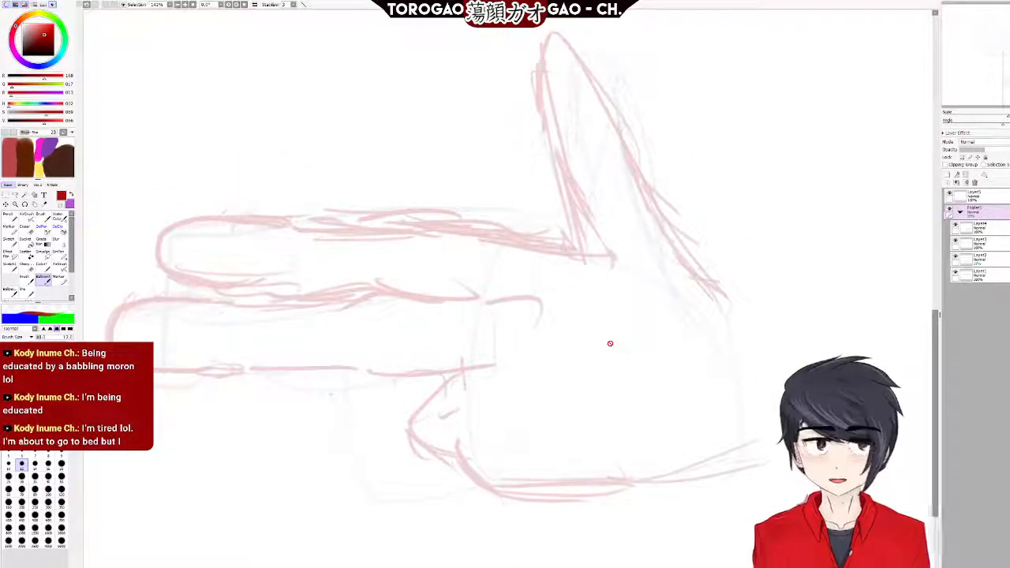
On the new top layer, switch to green and a tapered brush, and trace the upper fingertip's rounded end.
{"action": "left_click", "coordinate": [977, 196]}
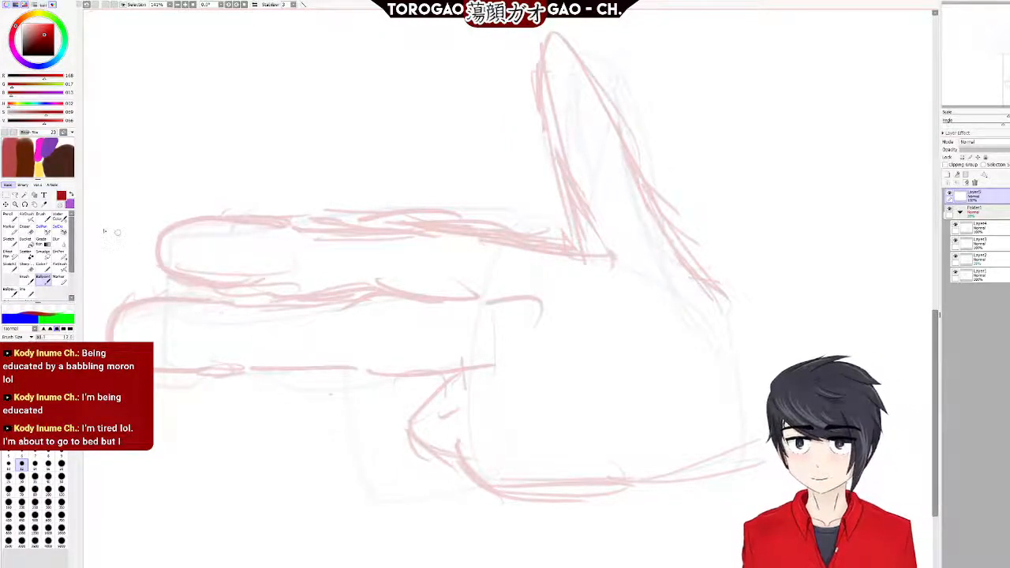
{"action": "key", "text": "x"}
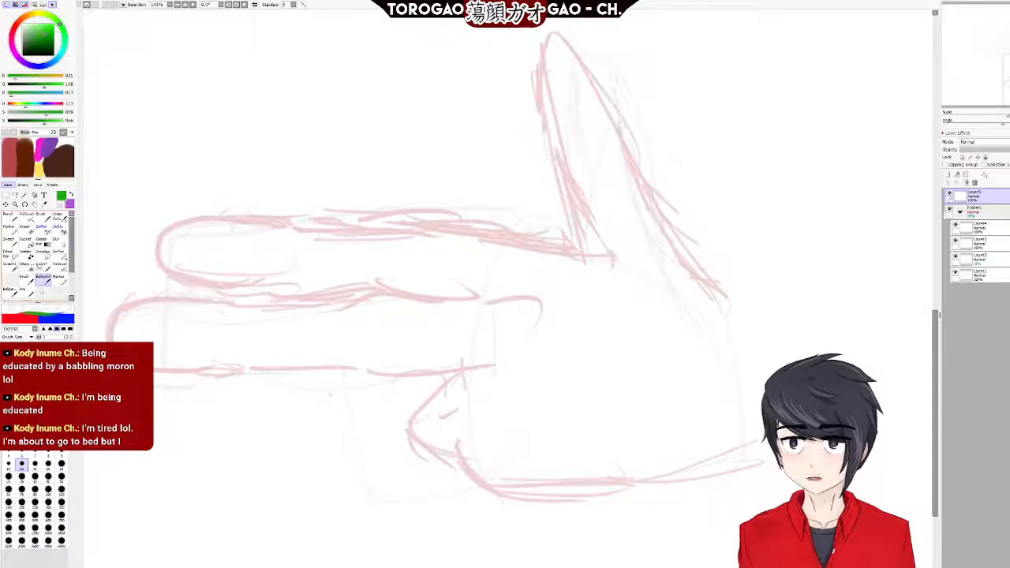
{"action": "left_click", "coordinate": [25, 290]}
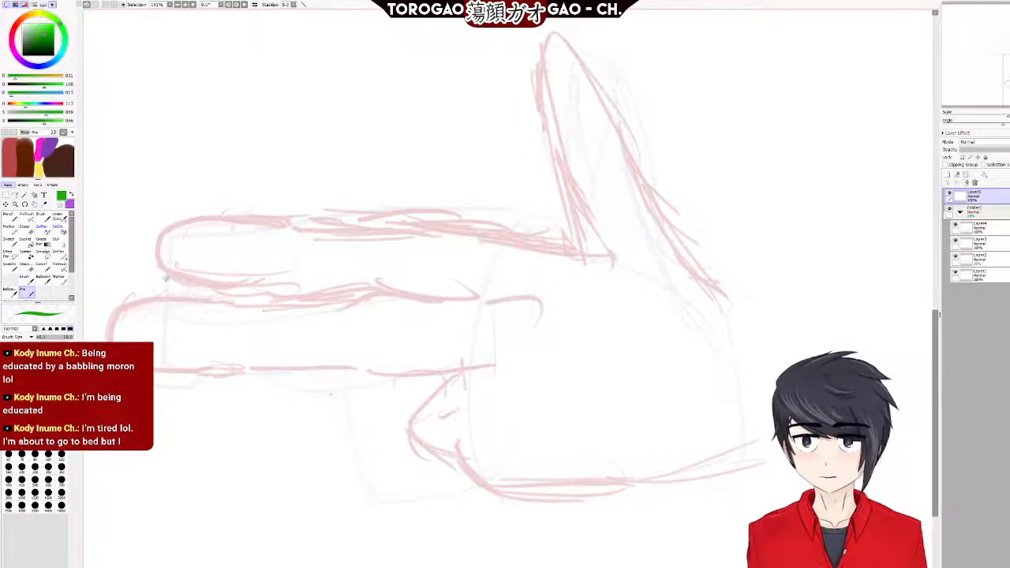
{"action": "left_click_drag", "start_coordinate": [169, 228], "coordinate": [163, 295]}
{"action": "key", "text": "ctrl+z"}
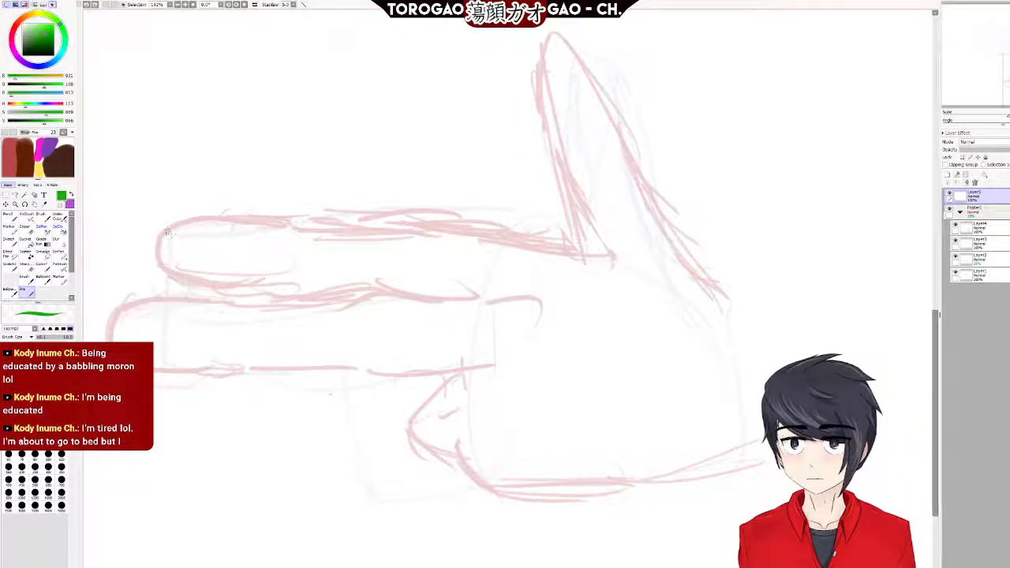
{"action": "left_click_drag", "start_coordinate": [167, 227], "coordinate": [168, 282]}
{"action": "key", "text": "ctrl+z"}
{"action": "mouse_move", "coordinate": [162, 231]}
{"action": "left_mouse_down"}
{"action": "mouse_move", "coordinate": [165, 276]}
{"action": "mouse_move", "coordinate": [165, 226]}
{"action": "left_mouse_up"}
{"action": "key", "text": "ctrl+z"}
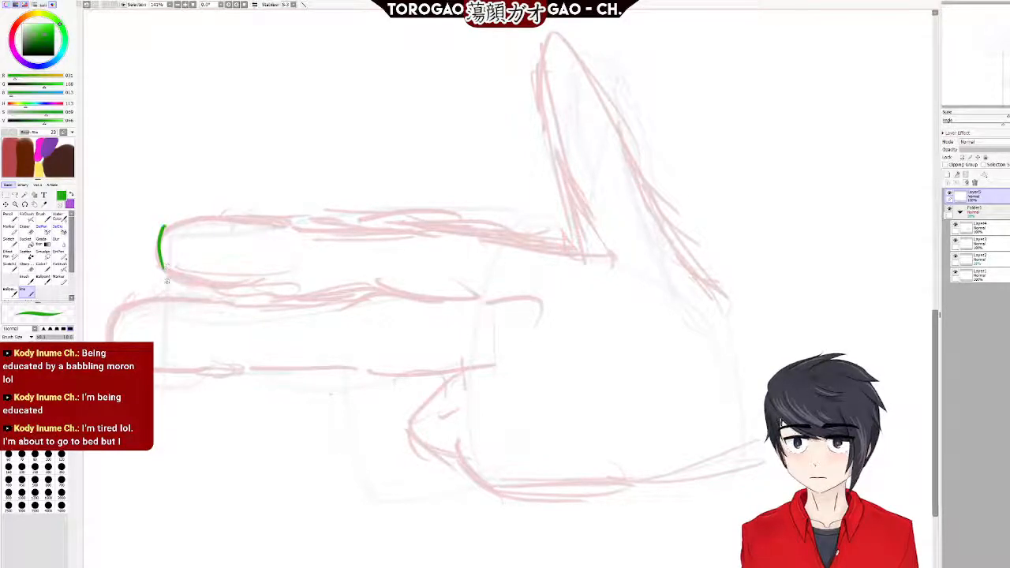
Trace the lower finger's rounded tip and the start of its upper edge in green, redoing strokes until they are clean.
{"action": "left_click_drag", "start_coordinate": [121, 302], "coordinate": [112, 341]}
{"action": "key", "text": "ctrl+z"}
{"action": "key", "text": "ctrl+z"}
{"action": "left_click_drag", "start_coordinate": [118, 303], "coordinate": [113, 341]}
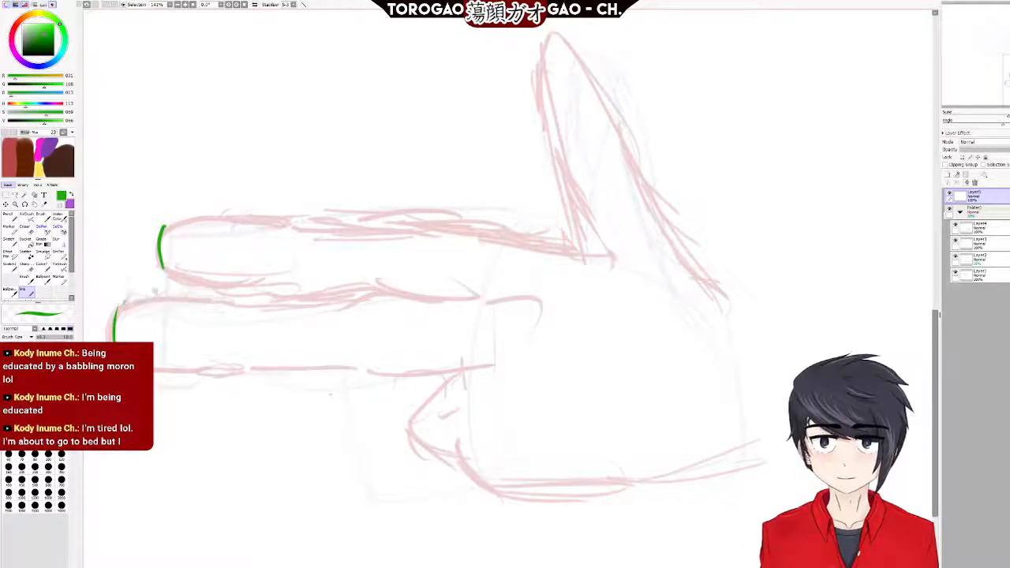
{"action": "left_click_drag", "start_coordinate": [126, 304], "coordinate": [227, 293]}
{"action": "key", "text": "ctrl+z"}
{"action": "key", "text": "ctrl+y"}
{"action": "key", "text": "ctrl+z"}
{"action": "left_click_drag", "start_coordinate": [122, 300], "coordinate": [217, 304]}
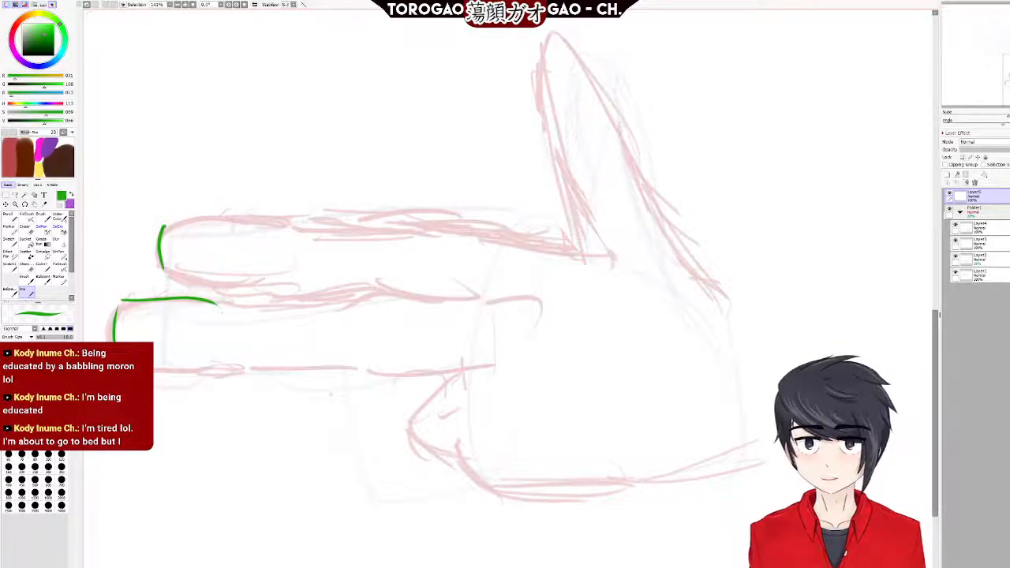
Trace the start of the lower finger's underside, then the upper finger's underside and top edge from the fingertip.
{"action": "mouse_move", "coordinate": [142, 363]}
{"action": "left_mouse_down"}
{"action": "mouse_move", "coordinate": [201, 363]}
{"action": "mouse_move", "coordinate": [189, 368]}
{"action": "left_mouse_up"}
{"action": "key", "text": "ctrl+z"}
{"action": "key", "text": "ctrl+z"}
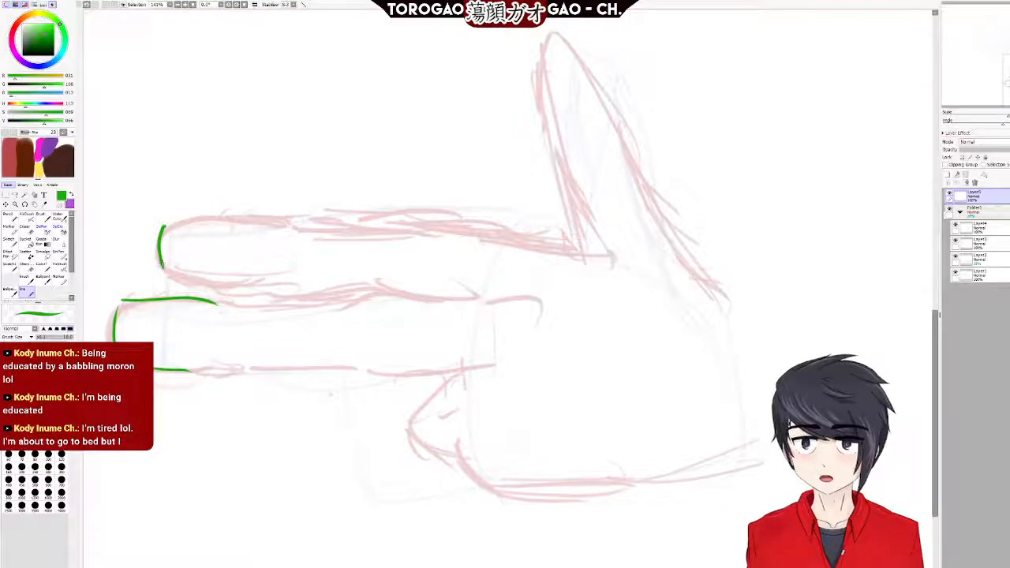
{"action": "mouse_move", "coordinate": [161, 266]}
{"action": "left_mouse_down"}
{"action": "mouse_move", "coordinate": [199, 282]}
{"action": "mouse_move", "coordinate": [226, 277]}
{"action": "mouse_move", "coordinate": [216, 288]}
{"action": "left_mouse_up"}
{"action": "key", "text": "ctrl+z"}
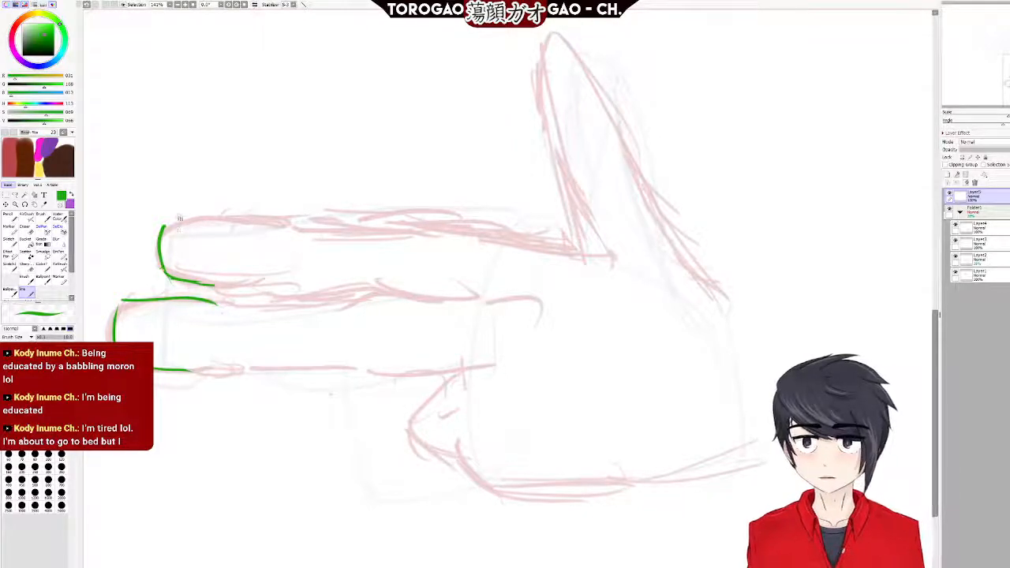
{"action": "left_click_drag", "start_coordinate": [164, 228], "coordinate": [235, 217]}
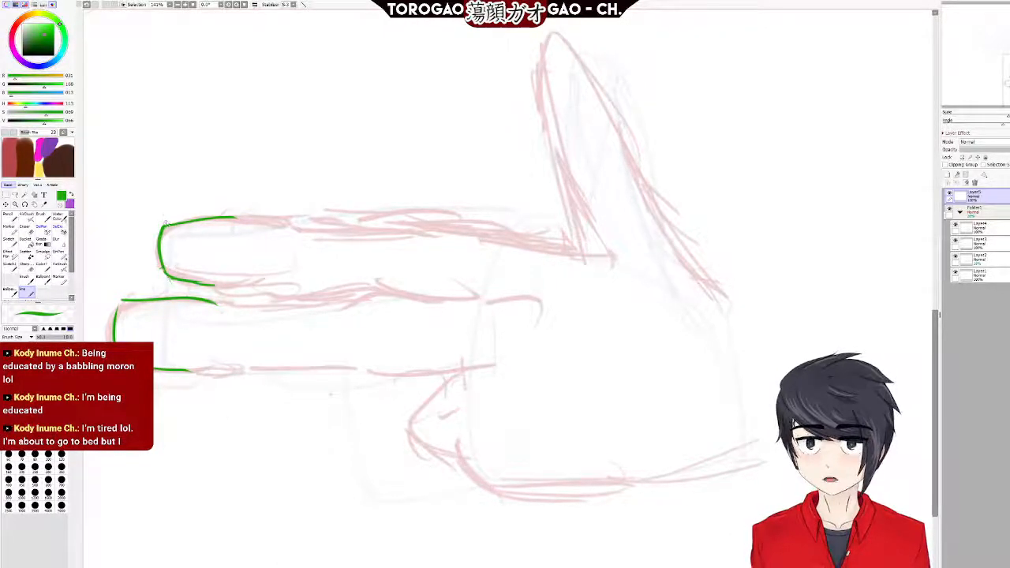
Extend the green top and bottom edges of both fingertips a short way towards the palm.
{"action": "left_click_drag", "start_coordinate": [230, 219], "coordinate": [269, 217]}
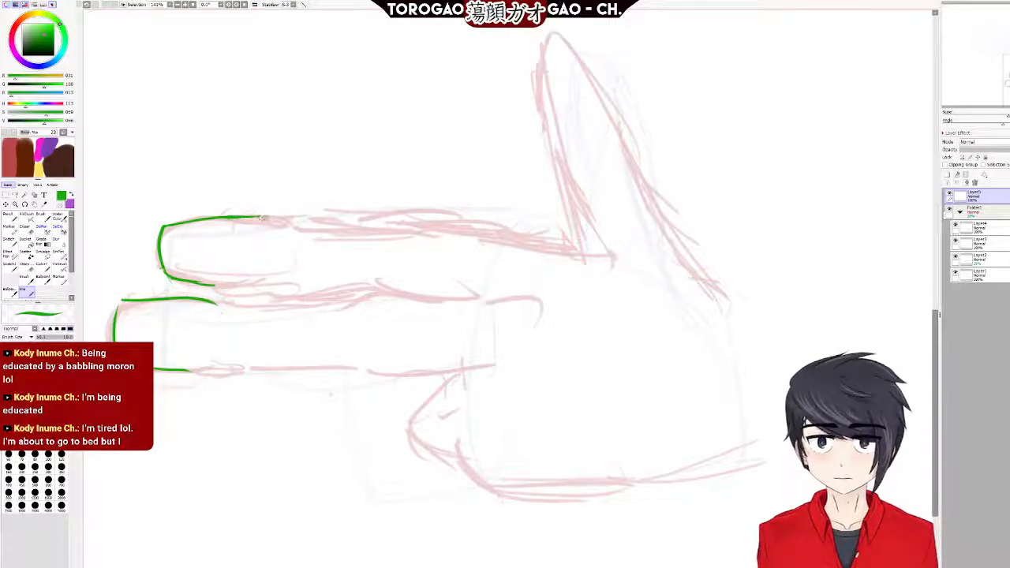
{"action": "left_click_drag", "start_coordinate": [208, 284], "coordinate": [256, 281]}
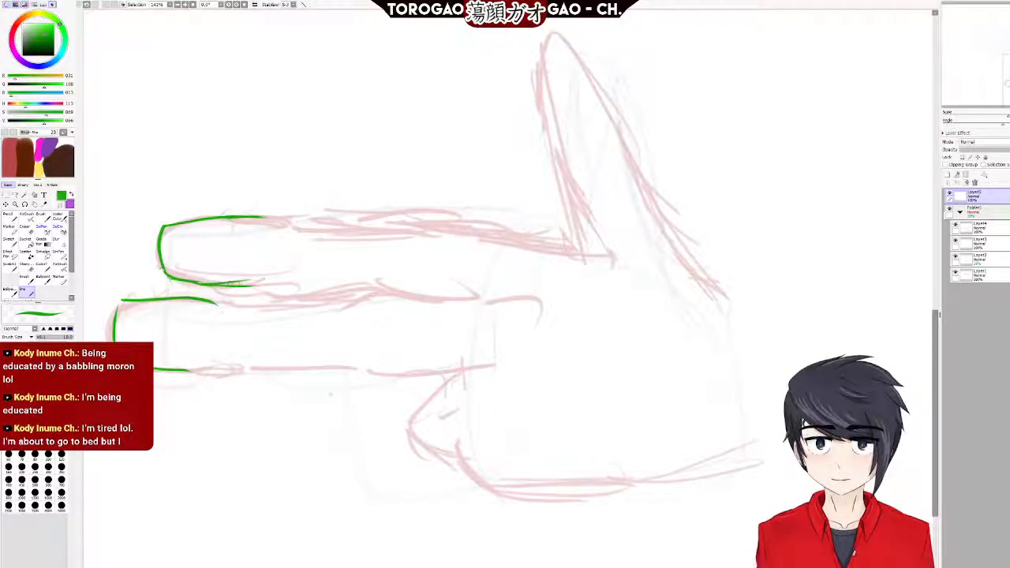
{"action": "left_click_drag", "start_coordinate": [183, 300], "coordinate": [243, 309]}
{"action": "left_click_drag", "start_coordinate": [175, 371], "coordinate": [221, 369]}
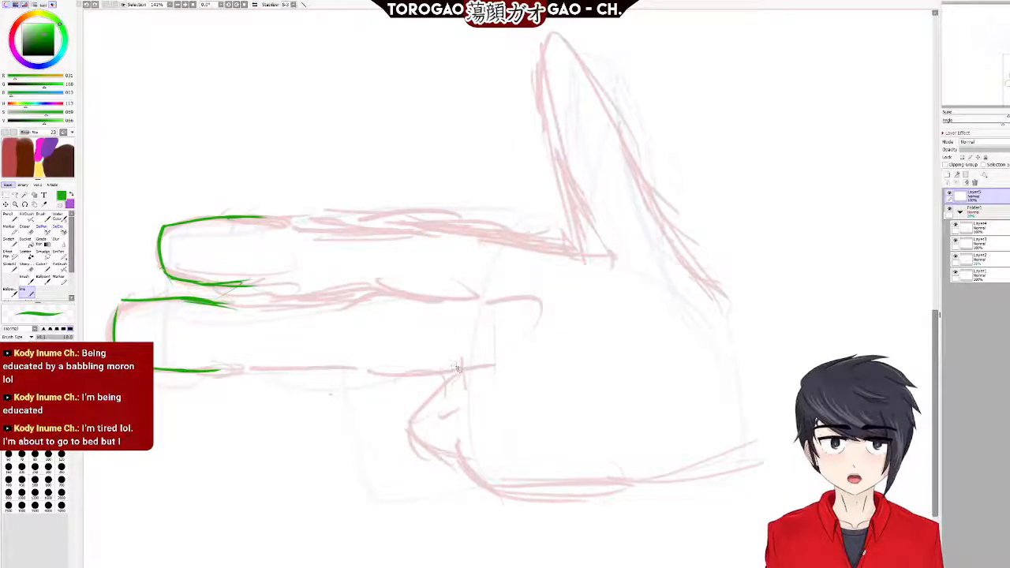
Trace the lower finger's underside segment beside the folded finger in green, replacing the first stroke with a slightly lower one.
{"action": "left_click_drag", "start_coordinate": [461, 371], "coordinate": [360, 372]}
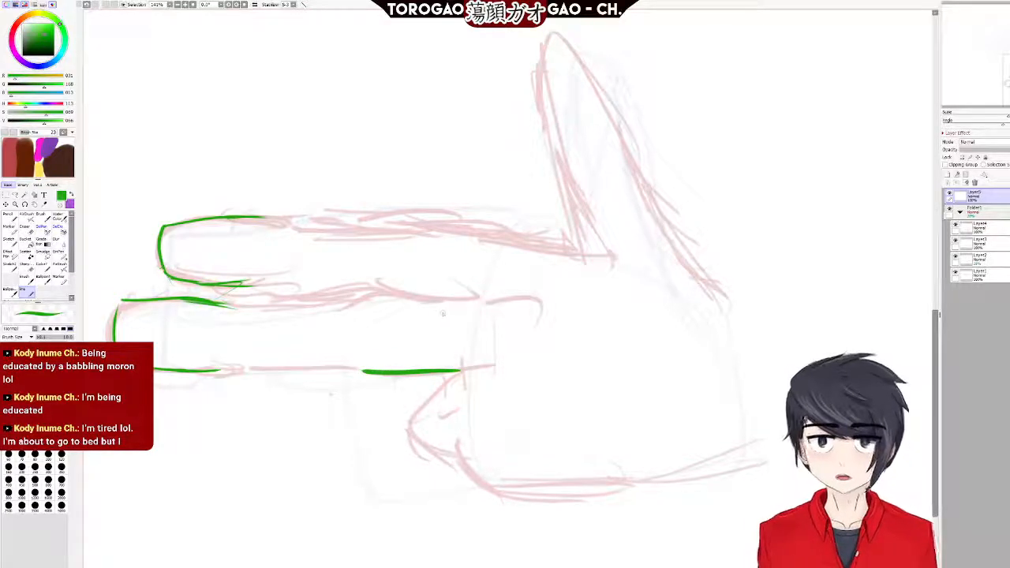
{"action": "key", "text": "ctrl+z"}
{"action": "key", "text": "ctrl+y"}
{"action": "key", "text": "ctrl+z"}
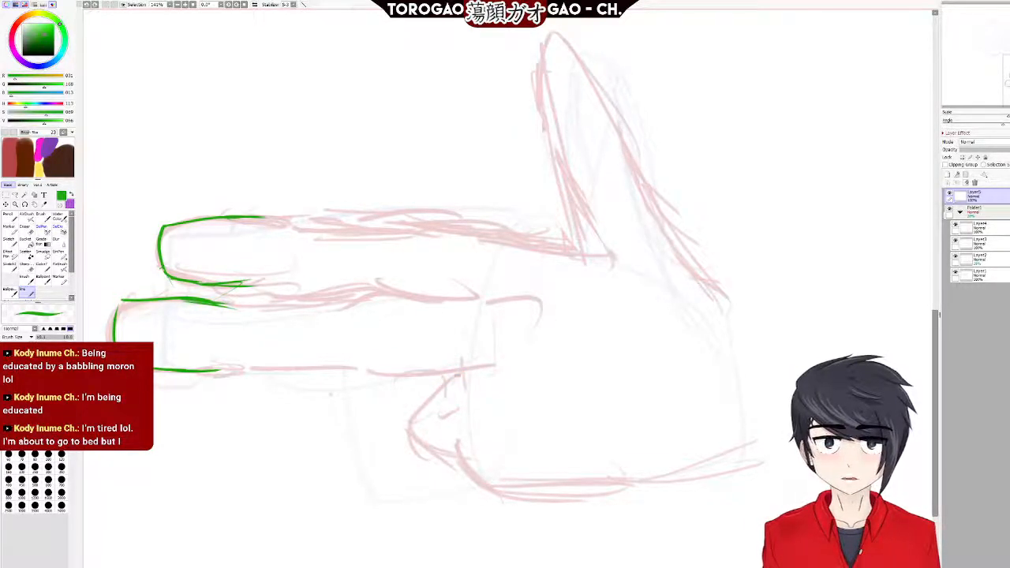
{"action": "left_click_drag", "start_coordinate": [463, 371], "coordinate": [363, 374]}
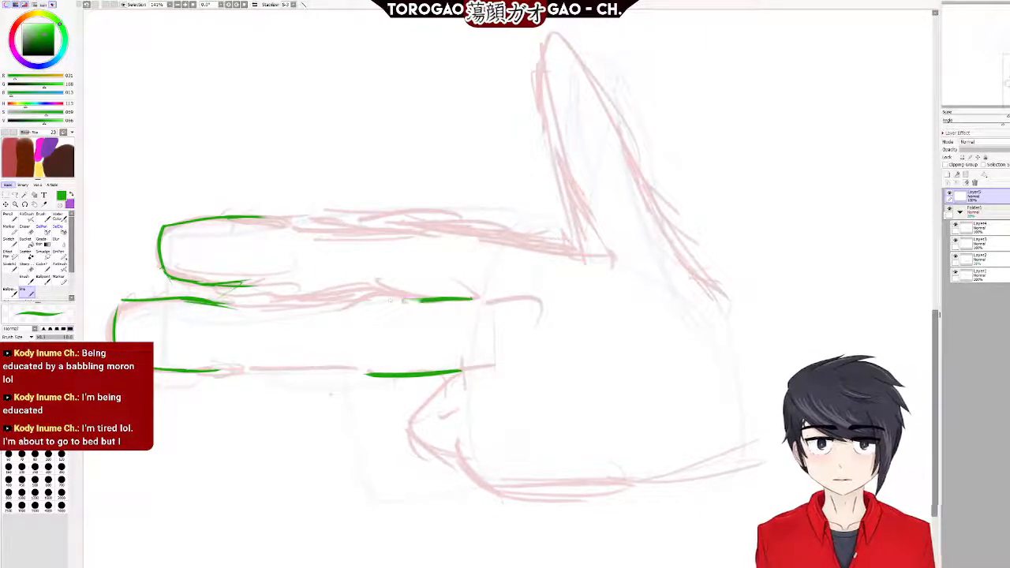
Trace the lower finger's upper edge near the palm in green, undoing strokes until one curved segment follows the sketch.
{"action": "left_click_drag", "start_coordinate": [471, 297], "coordinate": [341, 299]}
{"action": "key", "text": "ctrl+z"}
{"action": "key", "text": "ctrl+z"}
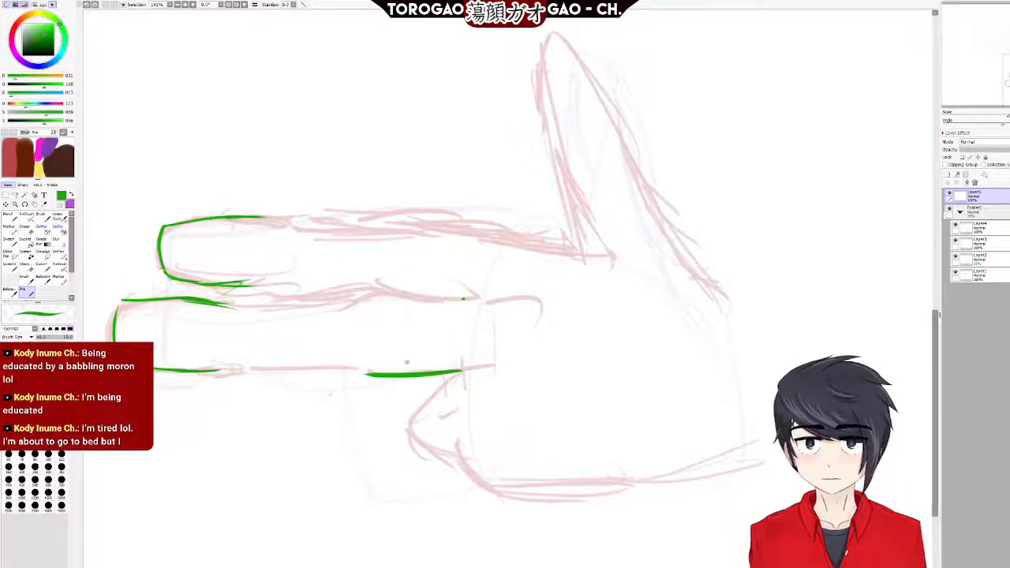
{"action": "left_click_drag", "start_coordinate": [465, 297], "coordinate": [356, 294]}
{"action": "key", "text": "ctrl+z"}
{"action": "left_click_drag", "start_coordinate": [463, 300], "coordinate": [361, 304]}
{"action": "key", "text": "ctrl+z"}
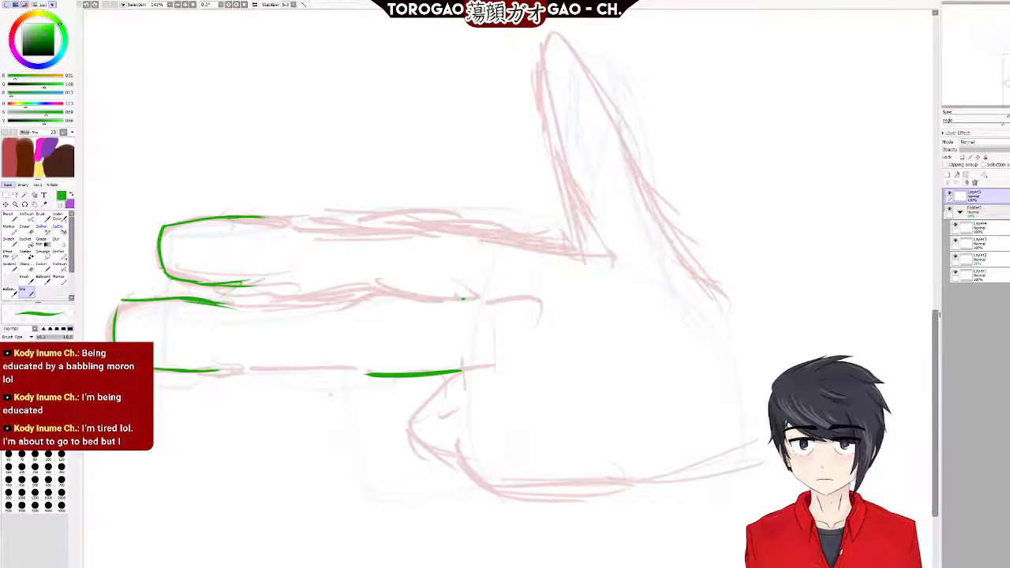
{"action": "left_click_drag", "start_coordinate": [462, 296], "coordinate": [343, 307]}
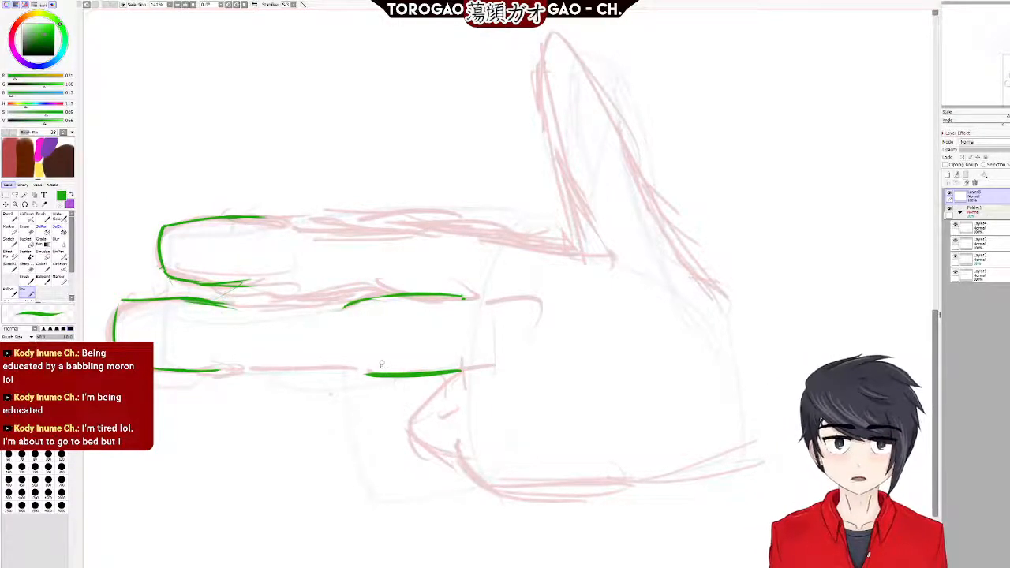
Extend the green underside segment beside the folded finger slightly towards the lower finger's tip.
{"action": "left_click_drag", "start_coordinate": [368, 374], "coordinate": [343, 372]}
{"action": "key", "text": "ctrl+z"}
{"action": "key", "text": "ctrl+z"}
{"action": "key", "text": "ctrl+z"}
{"action": "key", "text": "ctrl+z"}
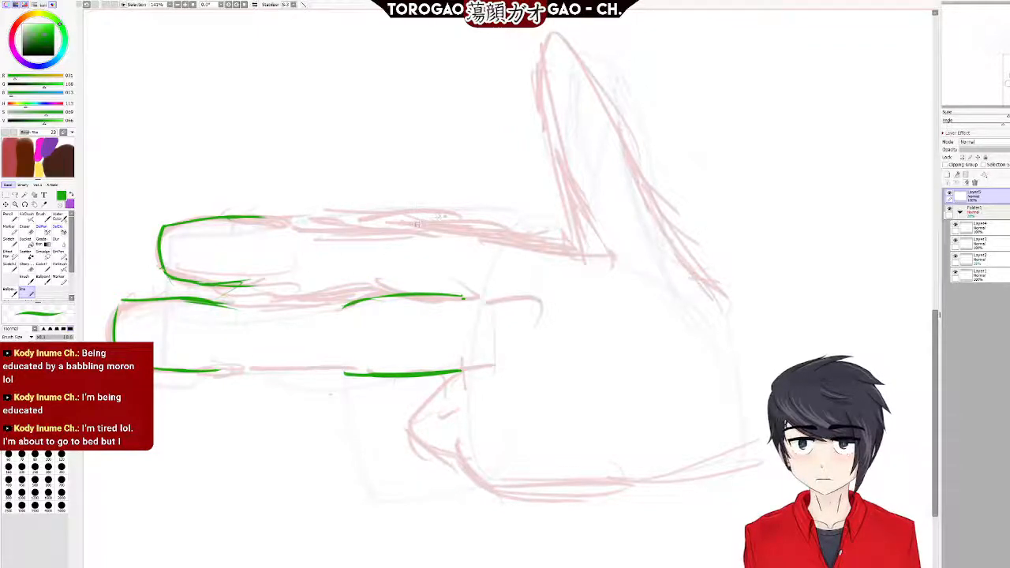
Trace the upper finger's top edge towards the thumb and its underside near the palm in green.
{"action": "left_click_drag", "start_coordinate": [420, 294], "coordinate": [378, 285]}
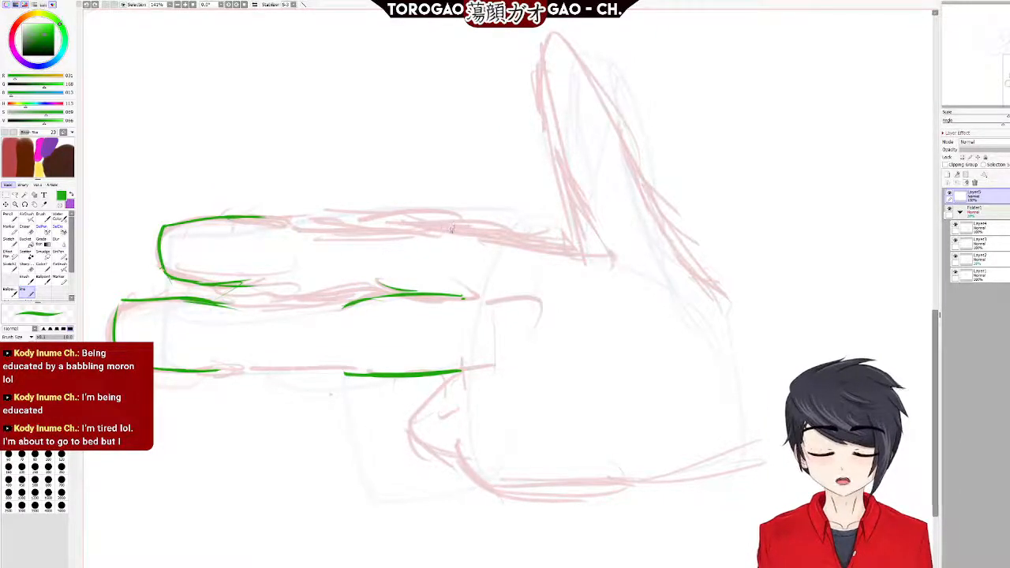
{"action": "left_click_drag", "start_coordinate": [486, 228], "coordinate": [368, 228]}
{"action": "left_click_drag", "start_coordinate": [455, 299], "coordinate": [370, 285]}
{"action": "key", "text": "ctrl+z"}
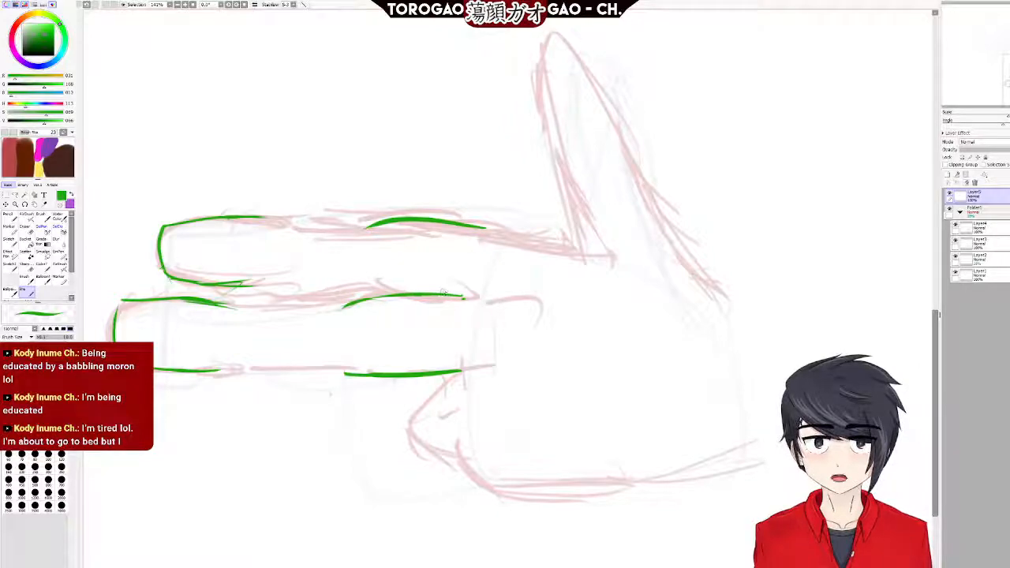
{"action": "left_click_drag", "start_coordinate": [454, 297], "coordinate": [352, 286]}
{"action": "left_click_drag", "start_coordinate": [483, 229], "coordinate": [511, 235]}
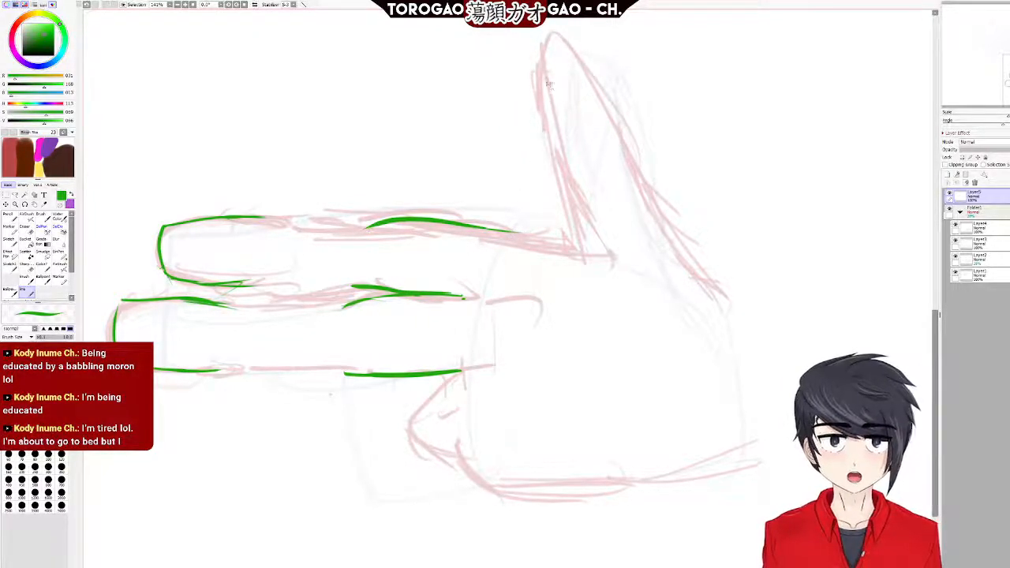
Trace the thumb's inner edge in green from near the tip down to its base, redoing the upper curve once.
{"action": "left_click_drag", "start_coordinate": [551, 162], "coordinate": [607, 246]}
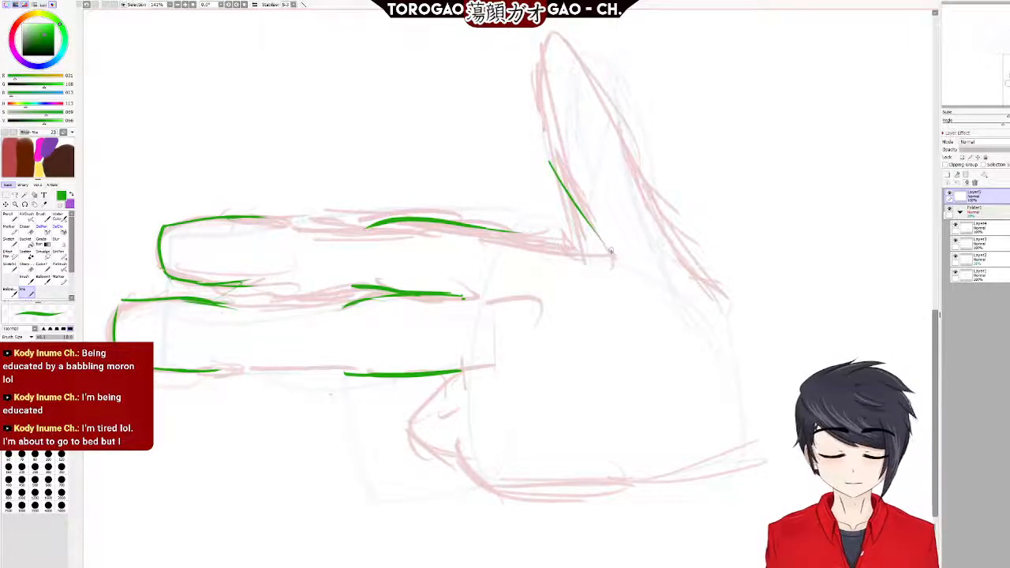
{"action": "left_click_drag", "start_coordinate": [547, 36], "coordinate": [540, 139]}
{"action": "key", "text": "ctrl+z"}
{"action": "mouse_move", "coordinate": [552, 35]}
{"action": "left_mouse_down"}
{"action": "mouse_move", "coordinate": [536, 115]}
{"action": "mouse_move", "coordinate": [540, 155]}
{"action": "left_mouse_up"}
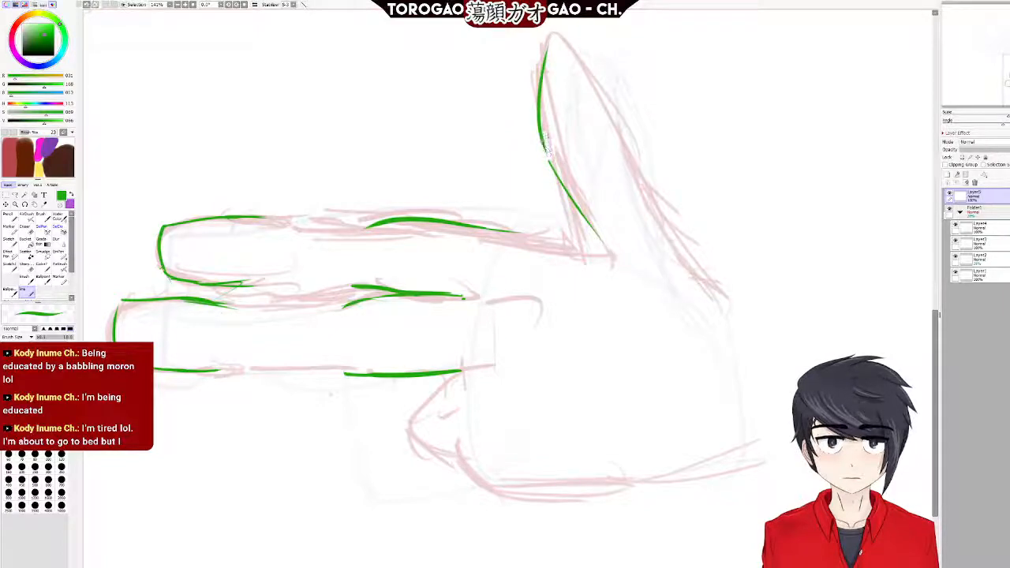
Trace the thumb's rounded tip and the upper part of its outer edge in green, redoing strokes until they fit.
{"action": "left_click_drag", "start_coordinate": [558, 35], "coordinate": [591, 69]}
{"action": "left_click_drag", "start_coordinate": [617, 122], "coordinate": [630, 144]}
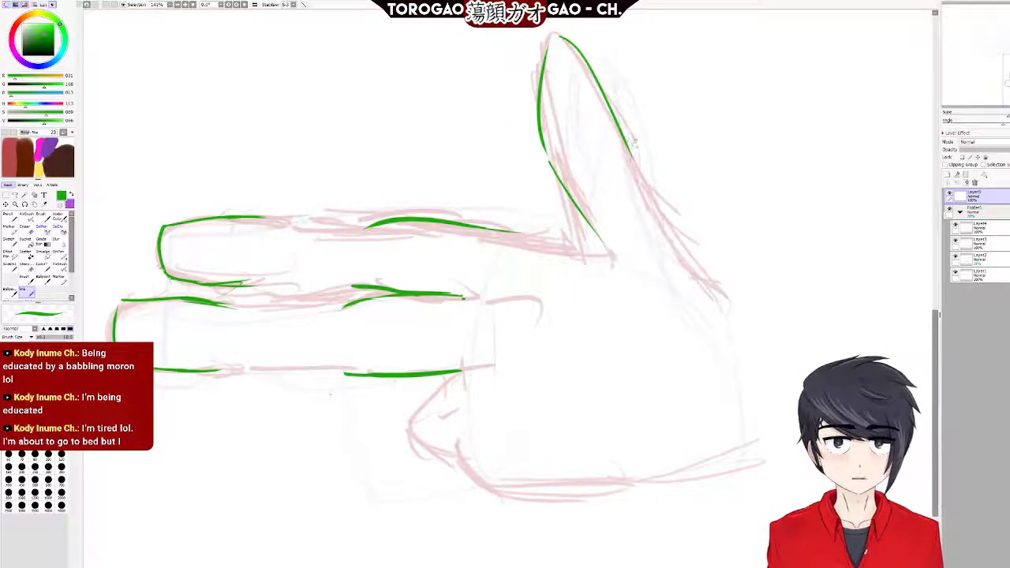
{"action": "key", "text": "ctrl+z"}
{"action": "key", "text": "ctrl+z"}
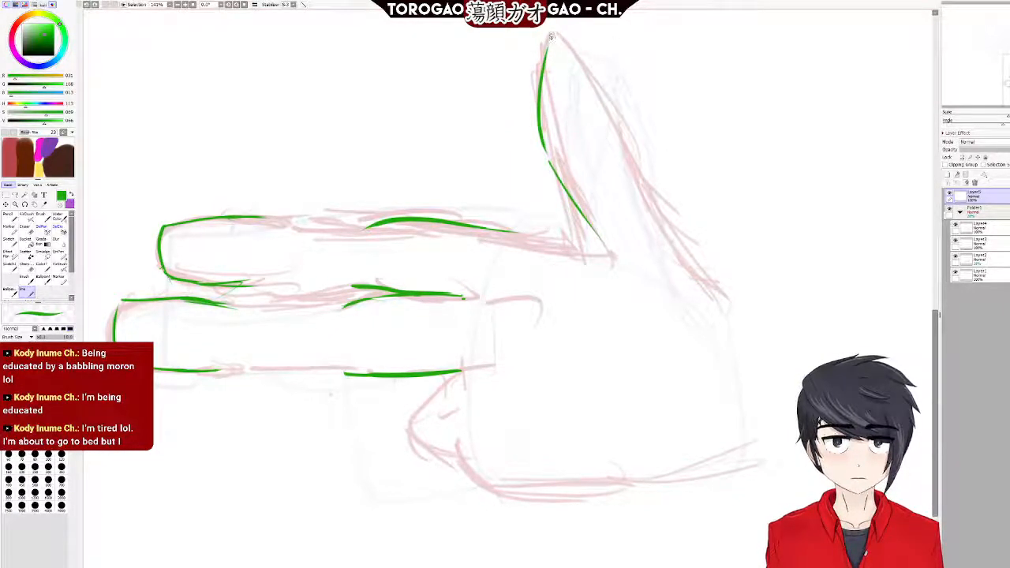
{"action": "left_click_drag", "start_coordinate": [580, 40], "coordinate": [601, 127]}
{"action": "key", "text": "ctrl+z"}
{"action": "mouse_move", "coordinate": [552, 38]}
{"action": "left_mouse_down"}
{"action": "mouse_move", "coordinate": [622, 118]}
{"action": "mouse_move", "coordinate": [629, 141]}
{"action": "left_mouse_up"}
{"action": "key", "text": "ctrl+z"}
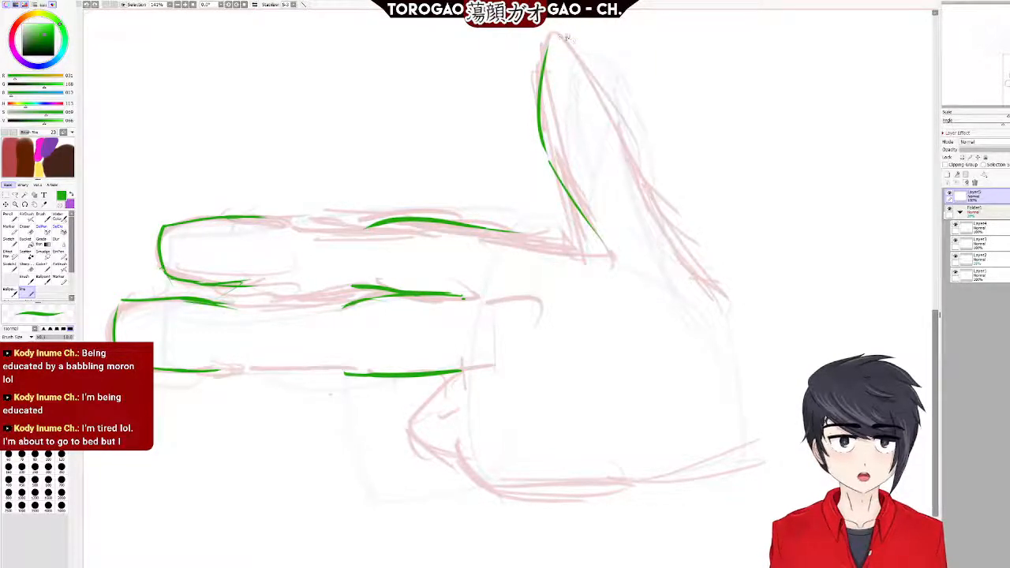
{"action": "mouse_move", "coordinate": [557, 36]}
{"action": "left_mouse_down"}
{"action": "mouse_move", "coordinate": [652, 167]}
{"action": "mouse_move", "coordinate": [682, 270]}
{"action": "left_mouse_up"}
{"action": "key", "text": "ctrl+z"}
{"action": "key", "text": "ctrl+z"}
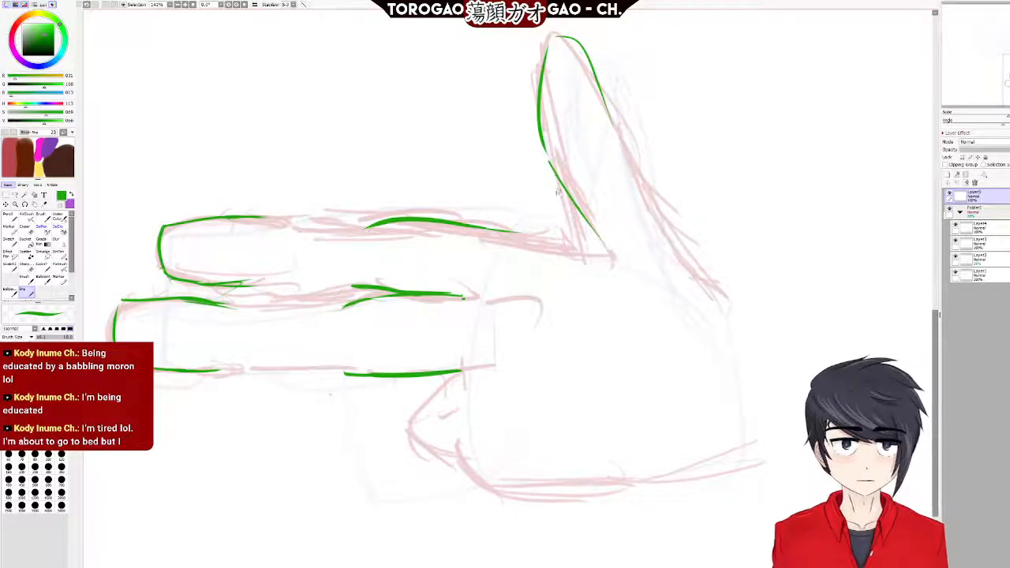
Draw the green corner where the thumb's base meets the extended top edge of the upper finger.
{"action": "left_click_drag", "start_coordinate": [557, 190], "coordinate": [579, 258]}
{"action": "key", "text": "ctrl+z"}
{"action": "mouse_move", "coordinate": [568, 198]}
{"action": "left_mouse_down"}
{"action": "mouse_move", "coordinate": [580, 247]}
{"action": "mouse_move", "coordinate": [566, 252]}
{"action": "left_mouse_up"}
{"action": "left_click_drag", "start_coordinate": [483, 231], "coordinate": [589, 246]}
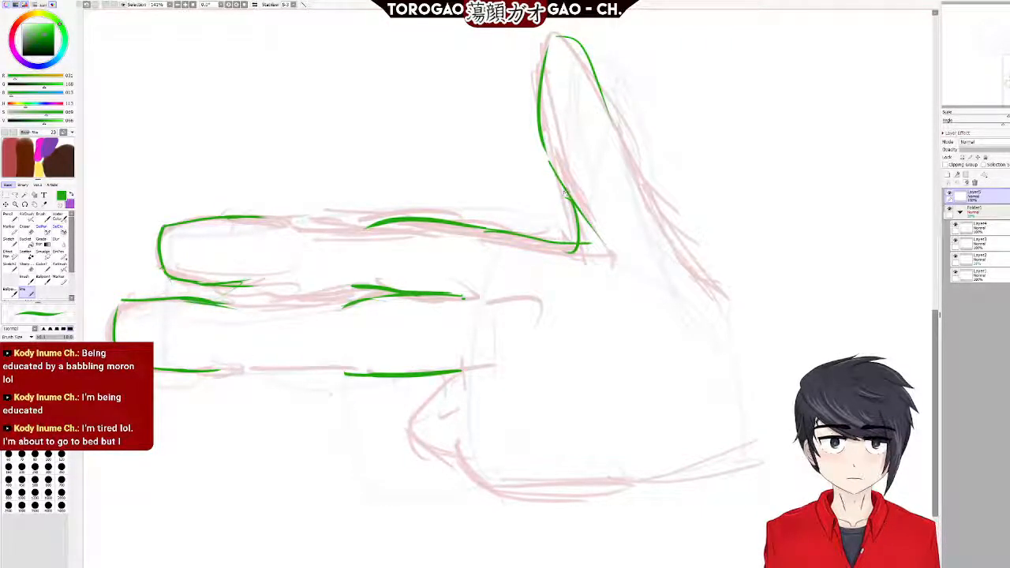
Trace the thumb's lower outer edge in green and angle a short stroke outwards towards the wrist.
{"action": "left_click_drag", "start_coordinate": [624, 148], "coordinate": [698, 270]}
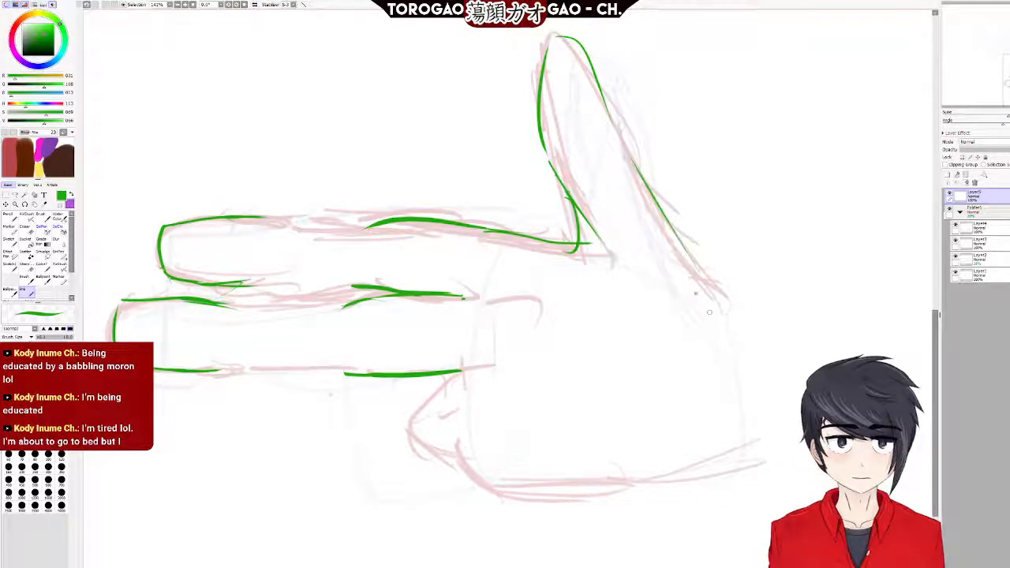
{"action": "key", "text": "ctrl+z"}
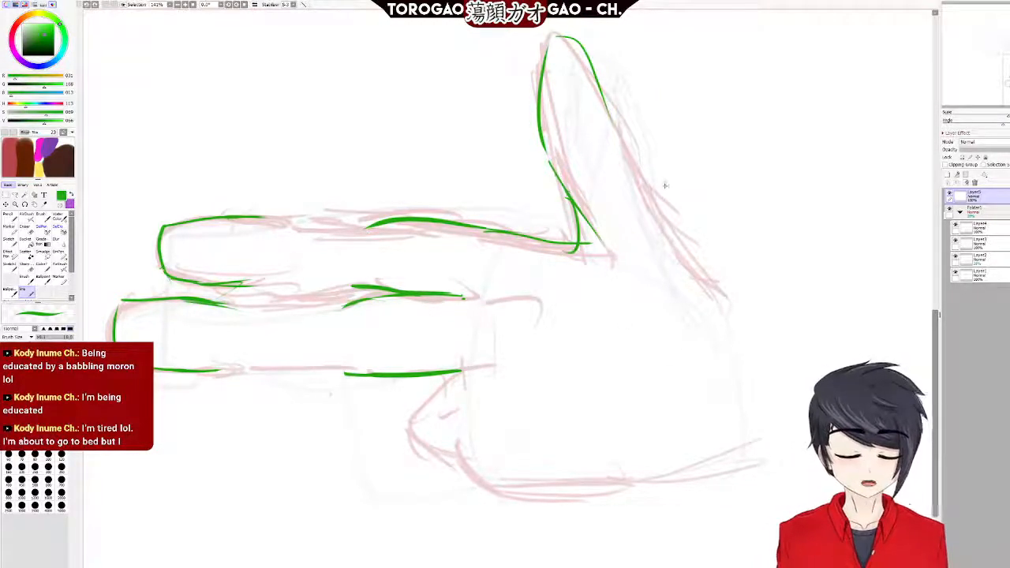
{"action": "mouse_move", "coordinate": [629, 166]}
{"action": "left_mouse_down"}
{"action": "mouse_move", "coordinate": [683, 270]}
{"action": "mouse_move", "coordinate": [715, 286]}
{"action": "left_mouse_up"}
{"action": "left_click_drag", "start_coordinate": [671, 251], "coordinate": [723, 282]}
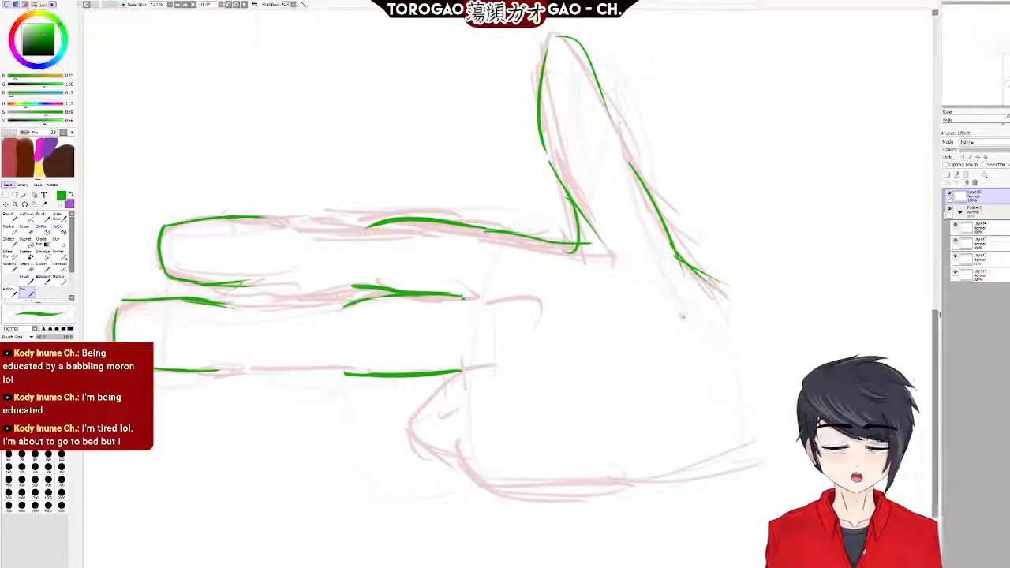
{"action": "key", "text": "e"}
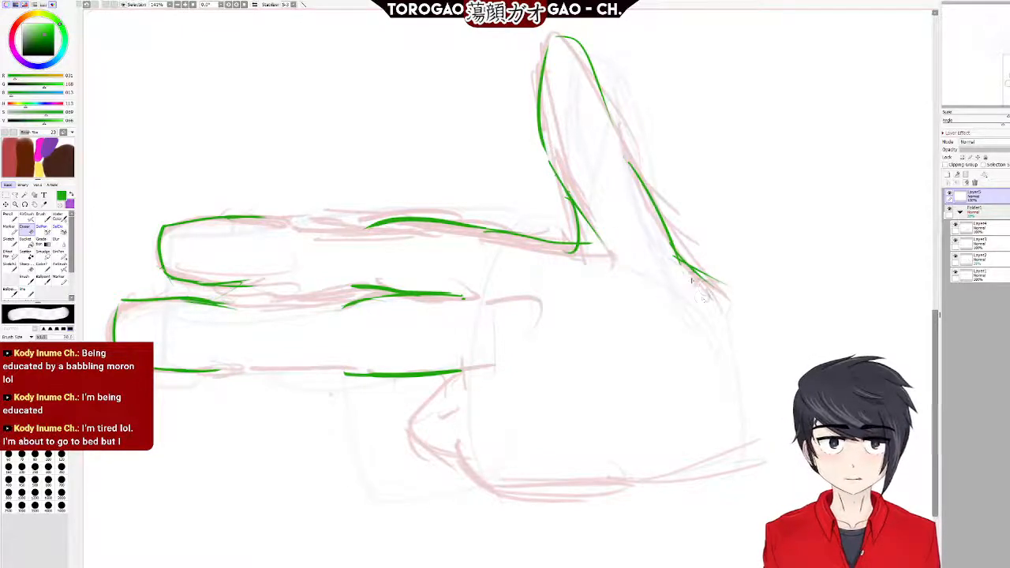
{"action": "key", "text": "n"}
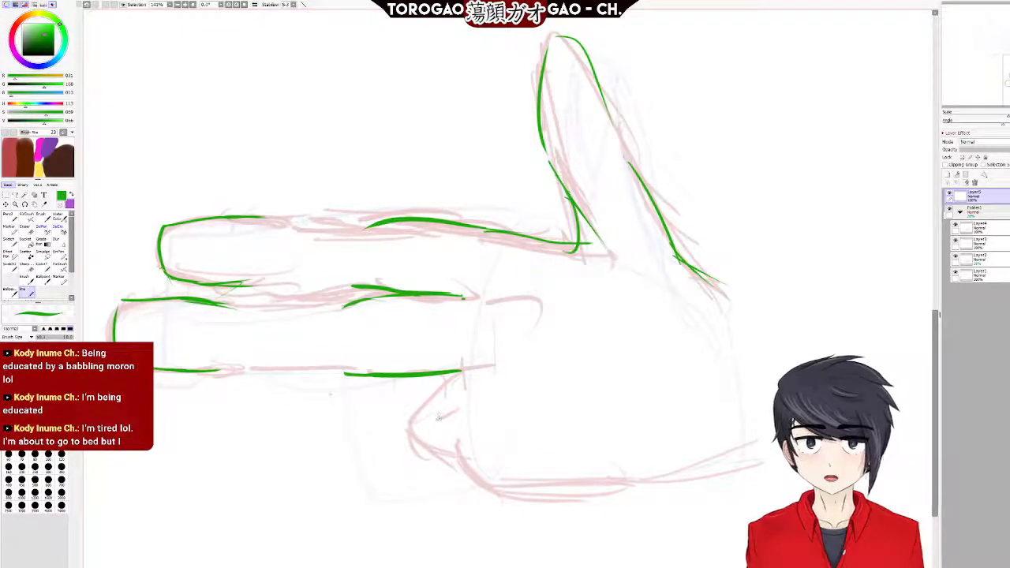
Trace the folded finger's front edge in green as a slightly curved stroke down from the lower finger, replacing unsatisfactory attempts.
{"action": "left_click_drag", "start_coordinate": [459, 379], "coordinate": [415, 427]}
{"action": "key", "text": "ctrl+z"}
{"action": "left_click_drag", "start_coordinate": [459, 376], "coordinate": [406, 439]}
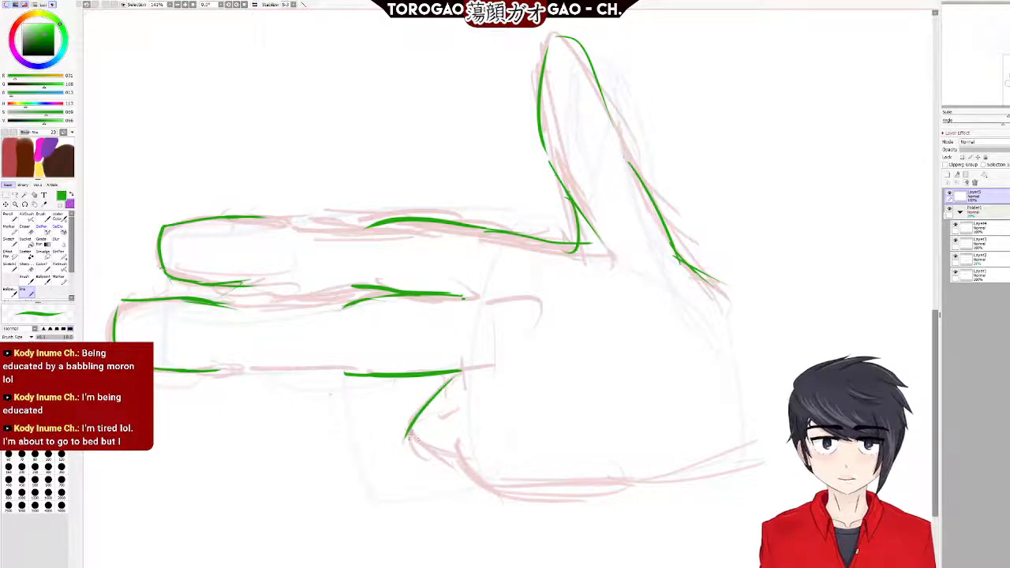
{"action": "key", "text": "ctrl+z"}
{"action": "left_click_drag", "start_coordinate": [459, 374], "coordinate": [411, 436]}
{"action": "key", "text": "ctrl+z"}
{"action": "mouse_move", "coordinate": [460, 372]}
{"action": "left_mouse_down"}
{"action": "mouse_move", "coordinate": [429, 397]}
{"action": "mouse_move", "coordinate": [411, 432]}
{"action": "left_mouse_up"}
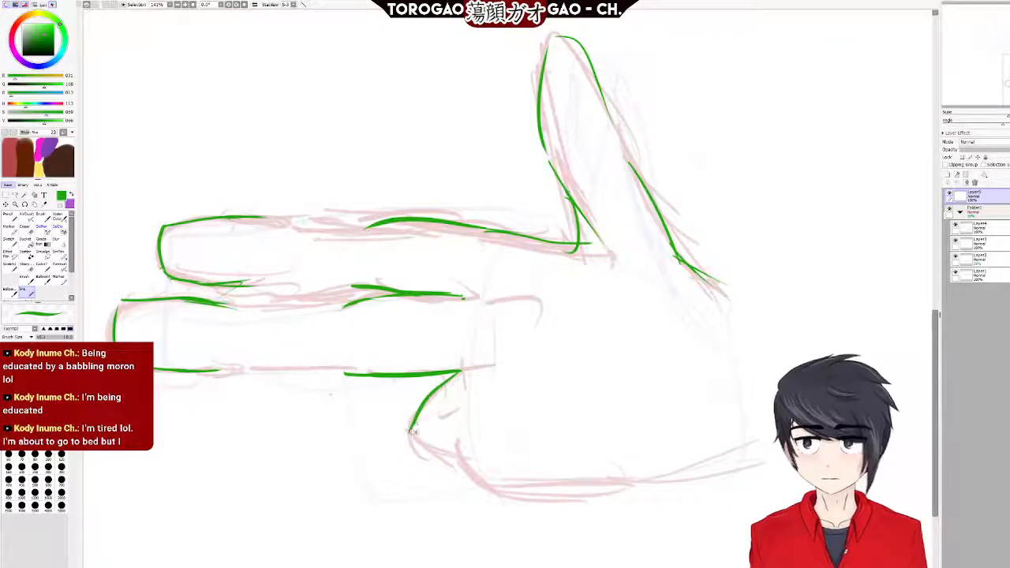
{"action": "key", "text": "ctrl+z"}
{"action": "mouse_move", "coordinate": [459, 373]}
{"action": "left_mouse_down"}
{"action": "mouse_move", "coordinate": [432, 400]}
{"action": "mouse_move", "coordinate": [422, 435]}
{"action": "left_mouse_up"}
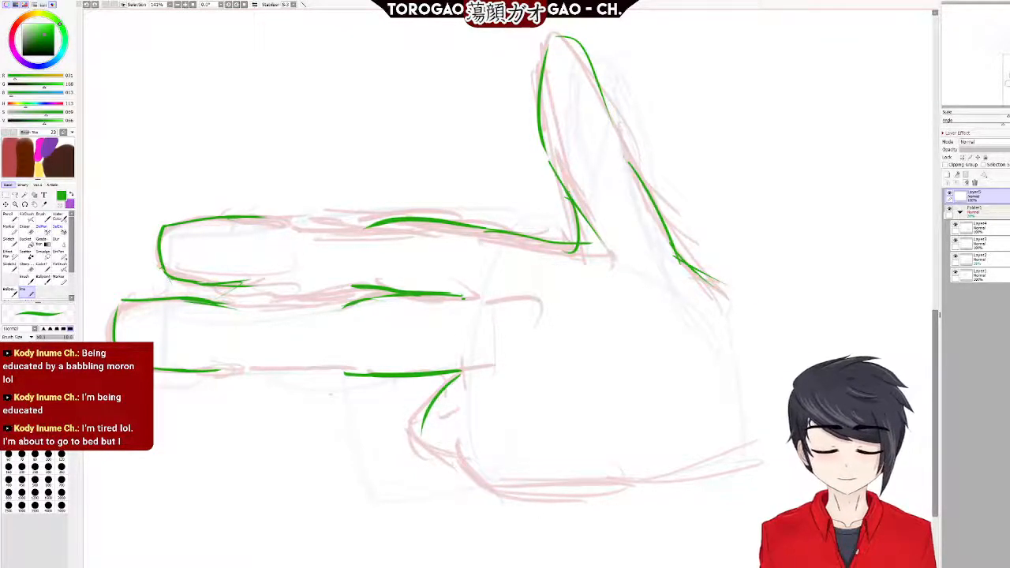
{"action": "left_click_drag", "start_coordinate": [459, 443], "coordinate": [720, 491]}
{"action": "key", "text": "ctrl+z"}
{"action": "mouse_move", "coordinate": [461, 444]}
{"action": "left_mouse_down"}
{"action": "mouse_move", "coordinate": [476, 465]}
{"action": "mouse_move", "coordinate": [651, 500]}
{"action": "left_mouse_up"}
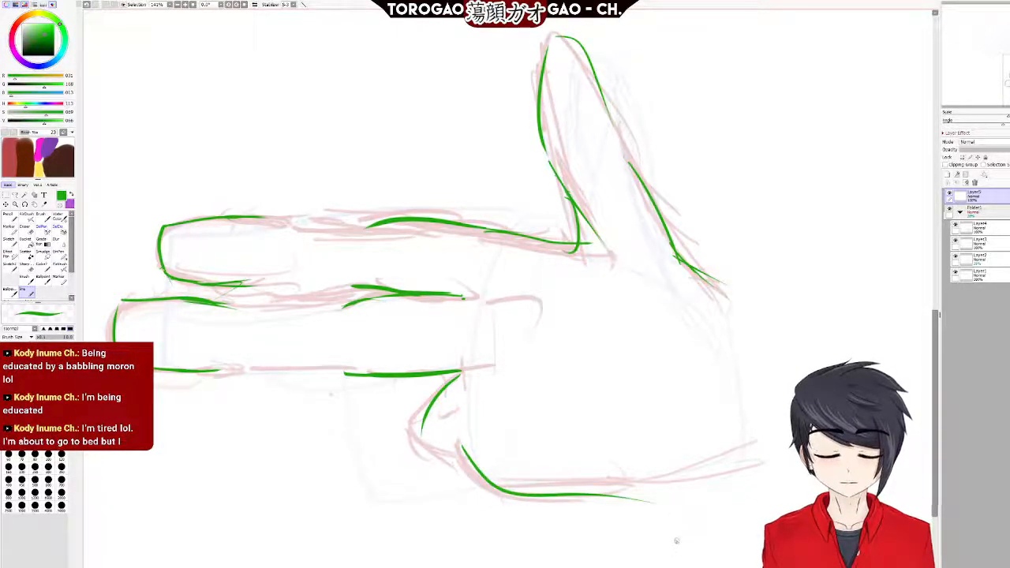
{"action": "key", "text": "ctrl+z"}
{"action": "mouse_move", "coordinate": [459, 449]}
{"action": "left_mouse_down"}
{"action": "mouse_move", "coordinate": [636, 482]}
{"action": "mouse_move", "coordinate": [702, 466]}
{"action": "left_mouse_up"}
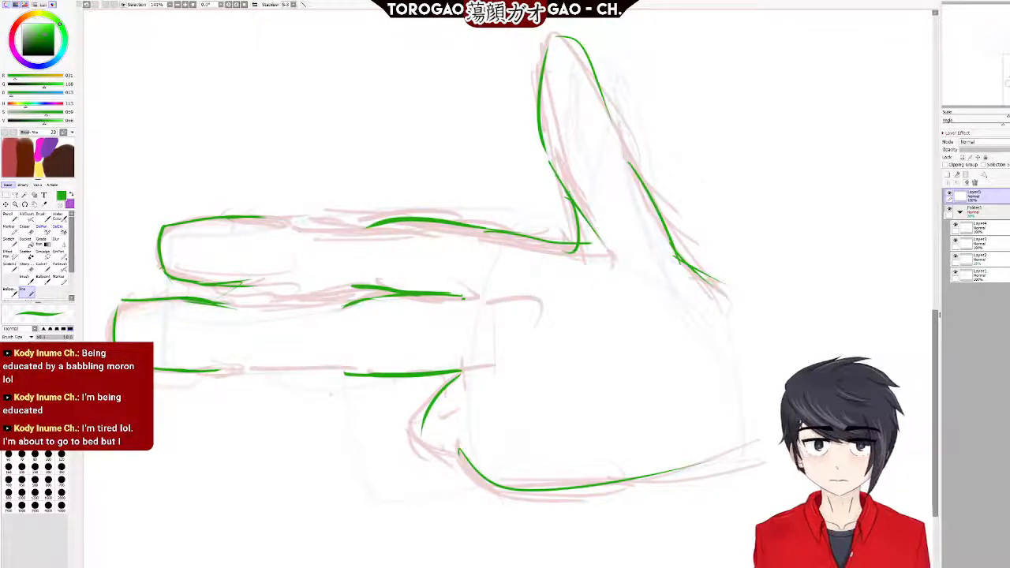
{"action": "key", "text": "ctrl+z"}
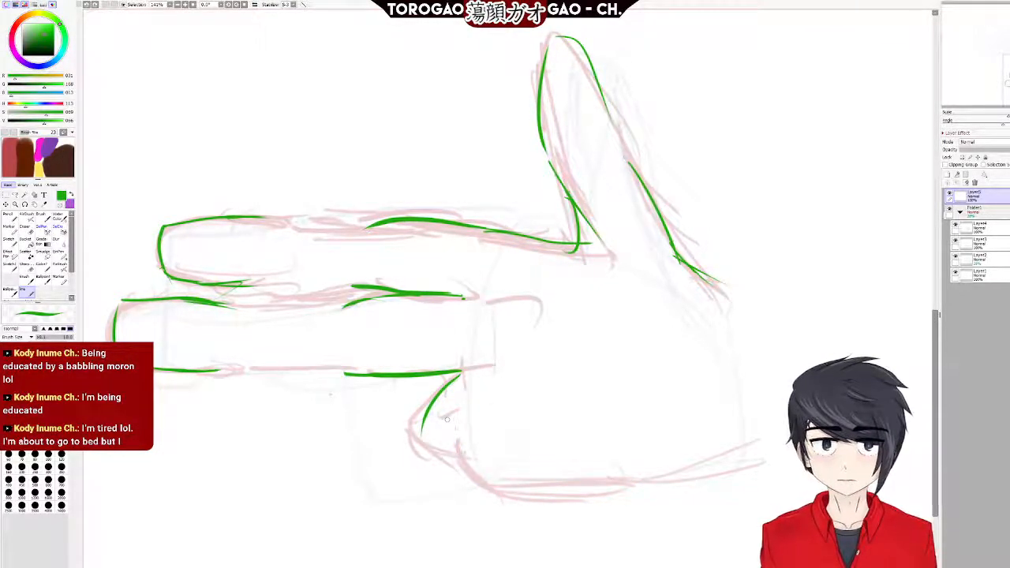
{"action": "mouse_move", "coordinate": [457, 433]}
{"action": "left_mouse_down"}
{"action": "mouse_move", "coordinate": [473, 469]}
{"action": "mouse_move", "coordinate": [655, 494]}
{"action": "left_mouse_up"}
{"action": "key", "text": "ctrl+z"}
{"action": "key", "text": "ctrl+z"}
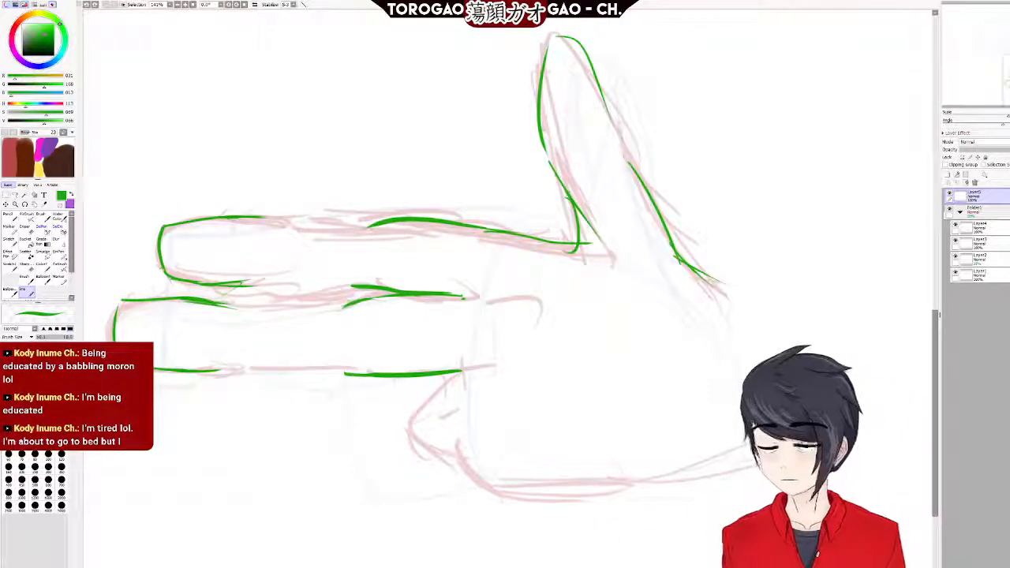
{"action": "left_click_drag", "start_coordinate": [461, 375], "coordinate": [423, 432]}
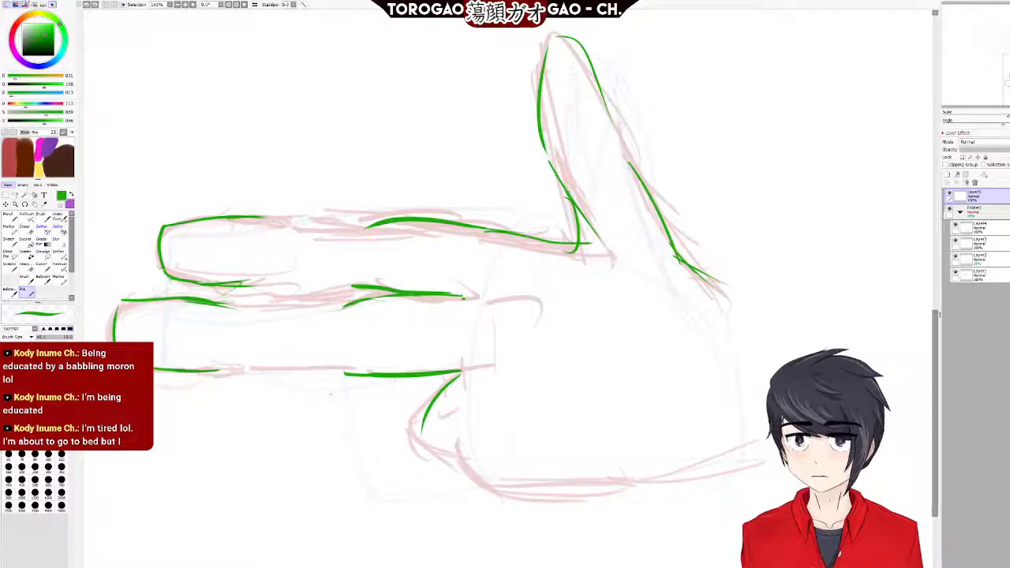
{"action": "left_click", "coordinate": [26, 6]}
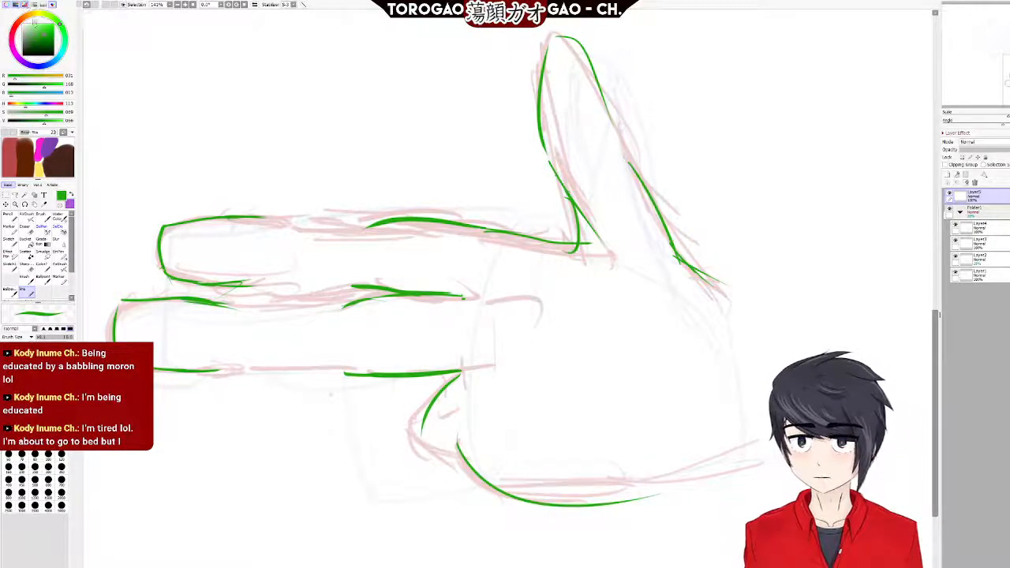
{"action": "key", "text": "ctrl+z"}
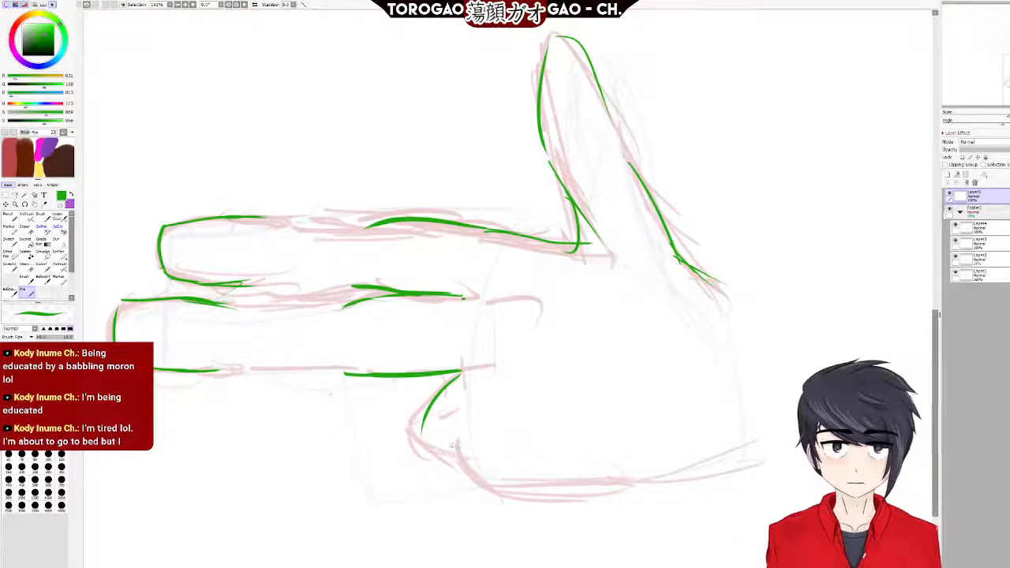
Trace the palm's lower edge from the folded finger to the wrist in green and close the folded finger's underside.
{"action": "left_click_drag", "start_coordinate": [449, 444], "coordinate": [466, 466]}
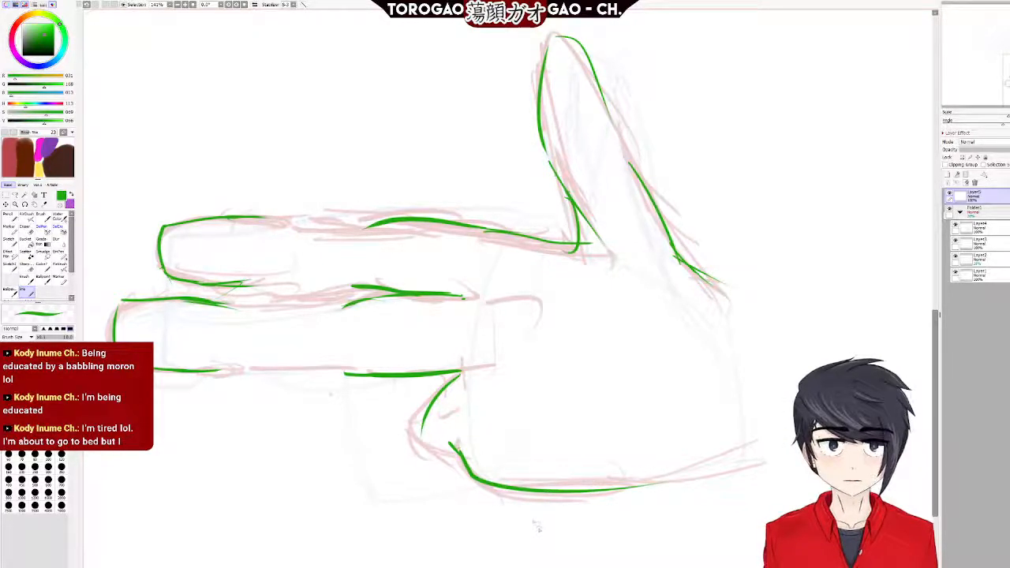
{"action": "left_click_drag", "start_coordinate": [466, 464], "coordinate": [699, 462]}
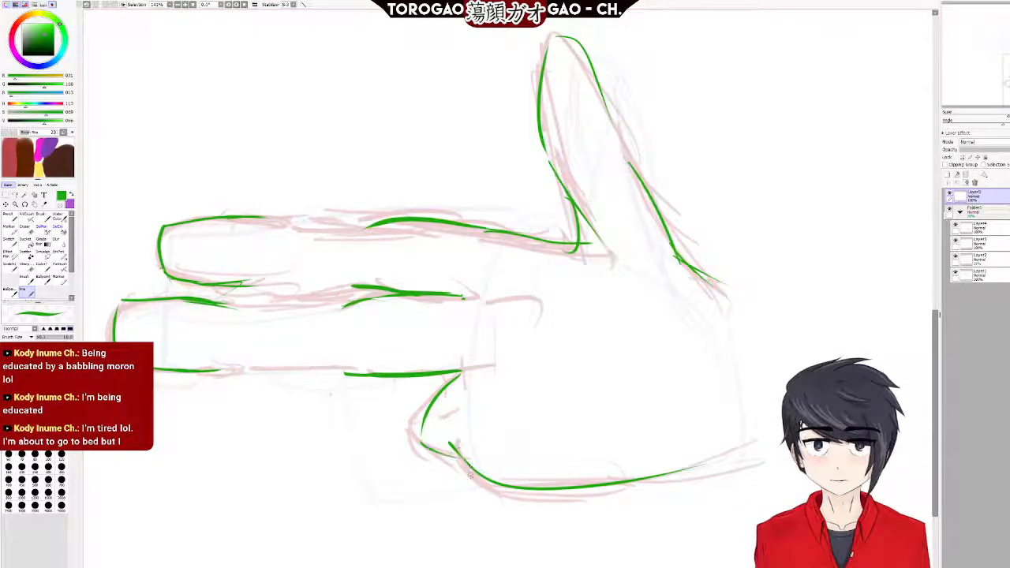
{"action": "left_click_drag", "start_coordinate": [419, 443], "coordinate": [454, 457]}
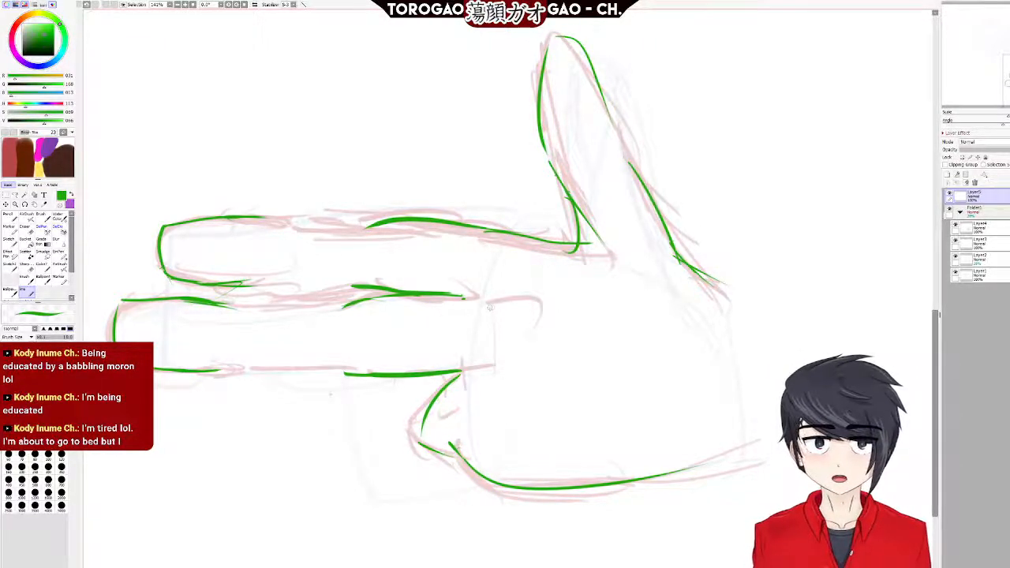
Add short green crease lines at both fingers' bases and fill the middle gaps in the lower finger's top and bottom edges.
{"action": "left_click_drag", "start_coordinate": [488, 302], "coordinate": [555, 309]}
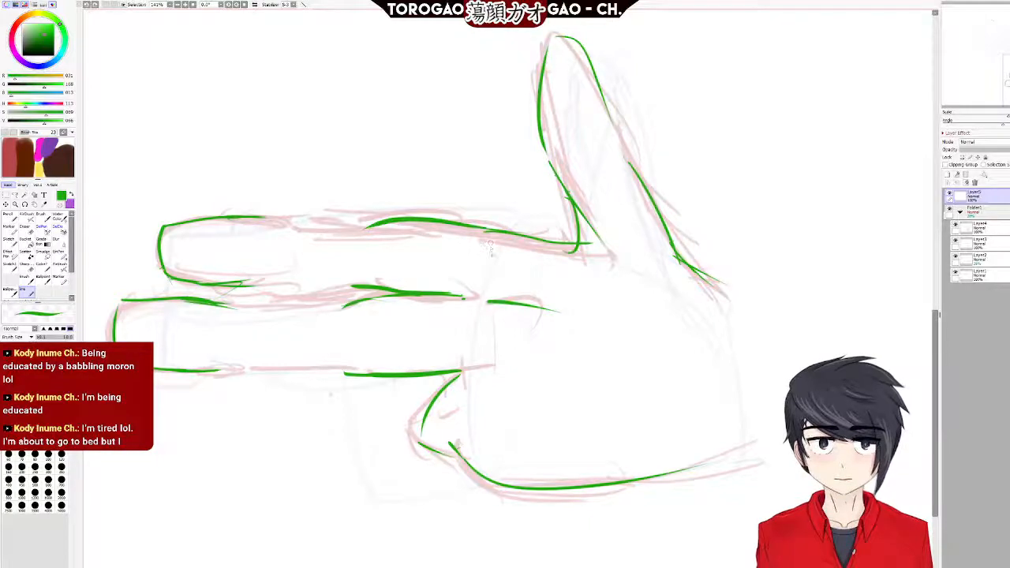
{"action": "left_click_drag", "start_coordinate": [491, 253], "coordinate": [549, 257]}
{"action": "left_click_drag", "start_coordinate": [234, 304], "coordinate": [339, 308]}
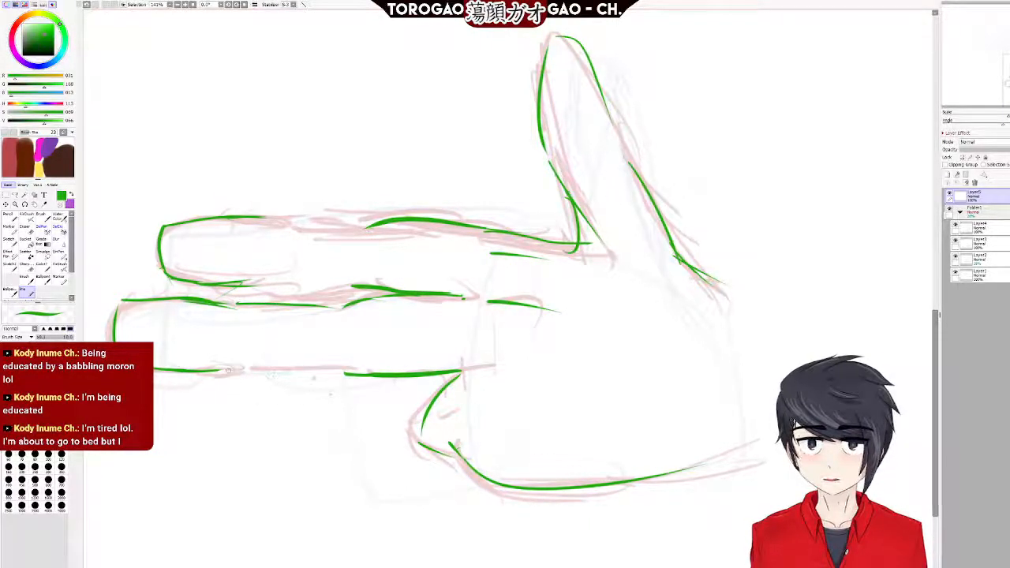
{"action": "left_click_drag", "start_coordinate": [229, 371], "coordinate": [344, 373]}
{"action": "key", "text": "ctrl+z"}
{"action": "left_click_drag", "start_coordinate": [244, 369], "coordinate": [348, 373]}
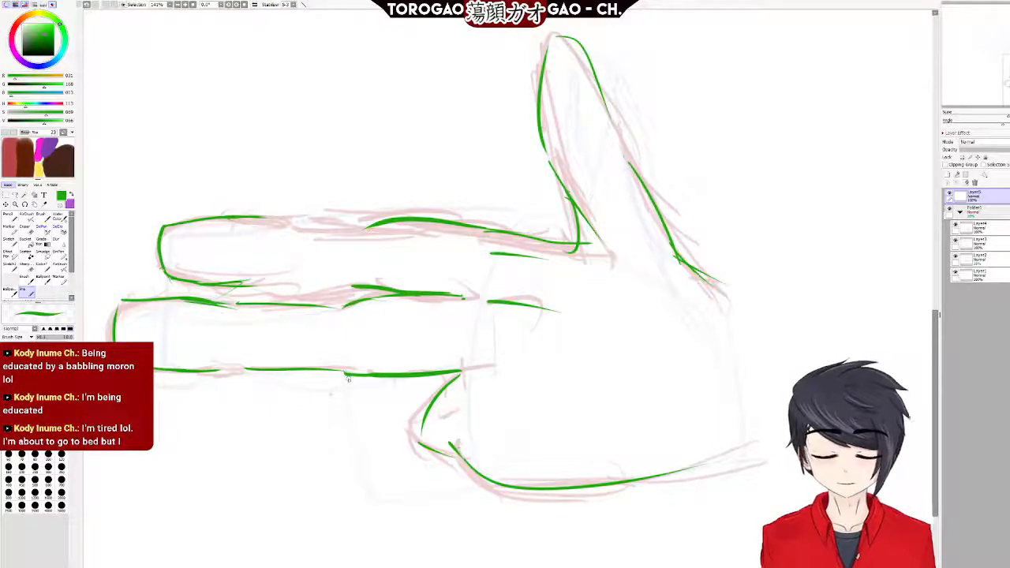
Undo the middle strokes on the lower finger's top and bottom edges and redraw them in green as separate short segments.
{"action": "key", "text": "ctrl+z"}
{"action": "key", "text": "ctrl+z"}
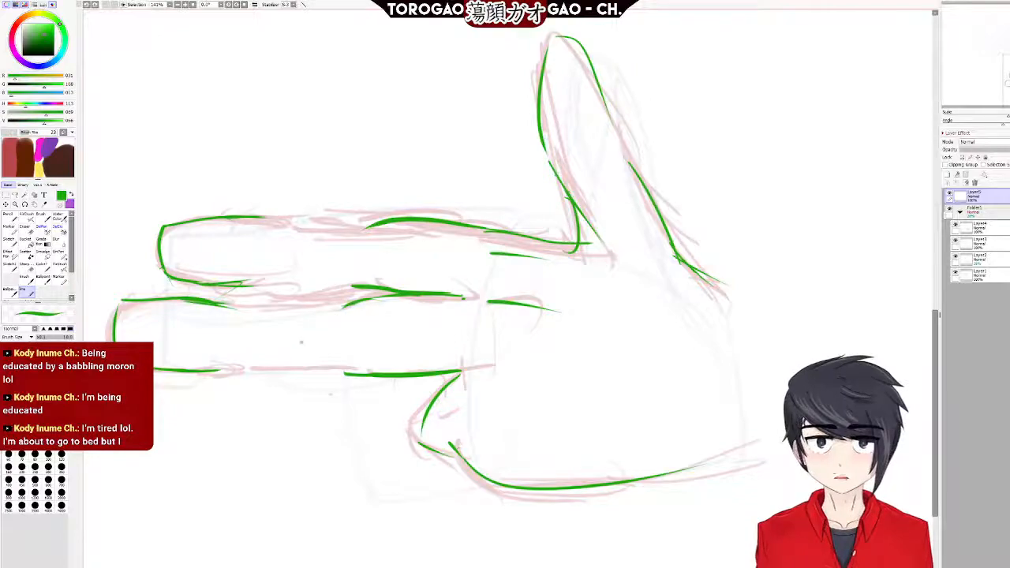
{"action": "left_click_drag", "start_coordinate": [246, 308], "coordinate": [334, 303]}
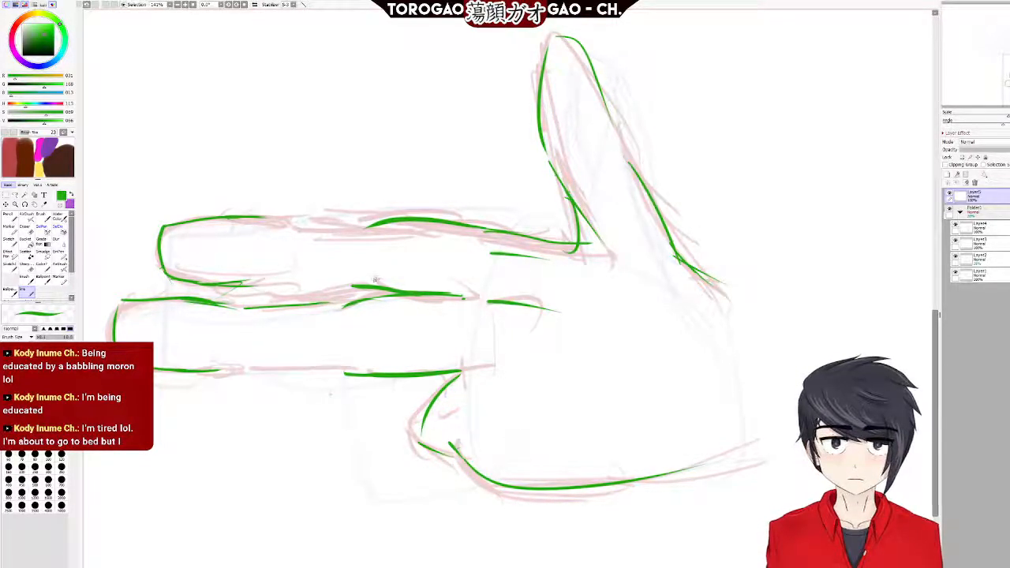
{"action": "left_click_drag", "start_coordinate": [247, 369], "coordinate": [347, 371]}
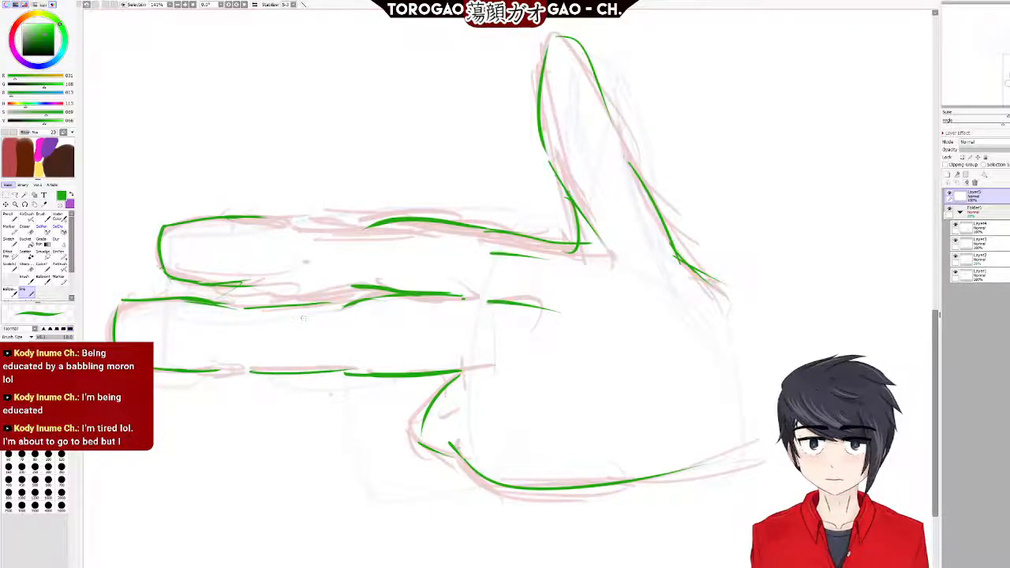
Fill the middle gaps in the upper finger's top and bottom edges in green, replacing the first bottom stroke with a lower one.
{"action": "left_click_drag", "start_coordinate": [287, 220], "coordinate": [365, 217]}
{"action": "left_click_drag", "start_coordinate": [262, 281], "coordinate": [374, 281]}
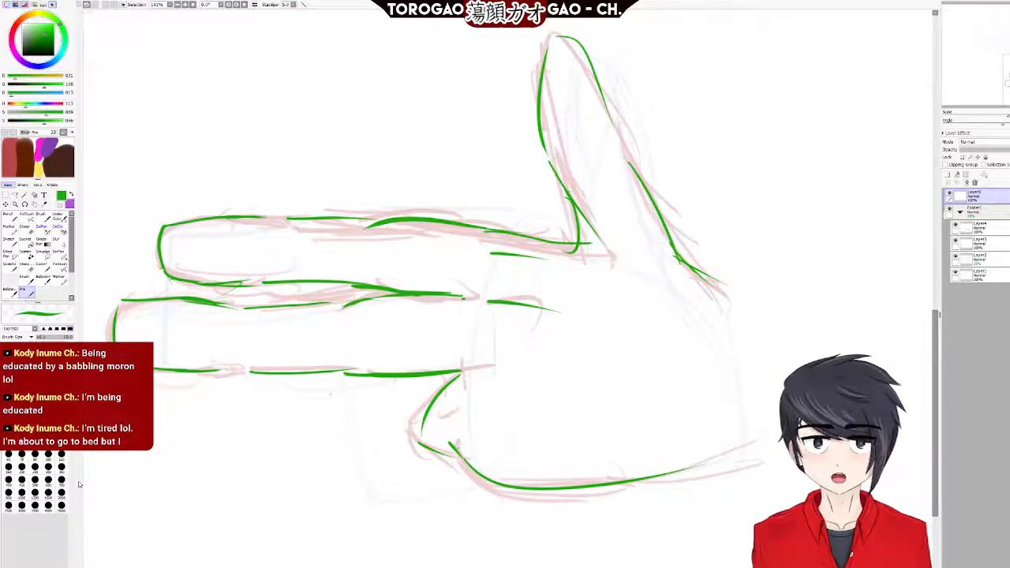
{"action": "key", "text": "ctrl+z"}
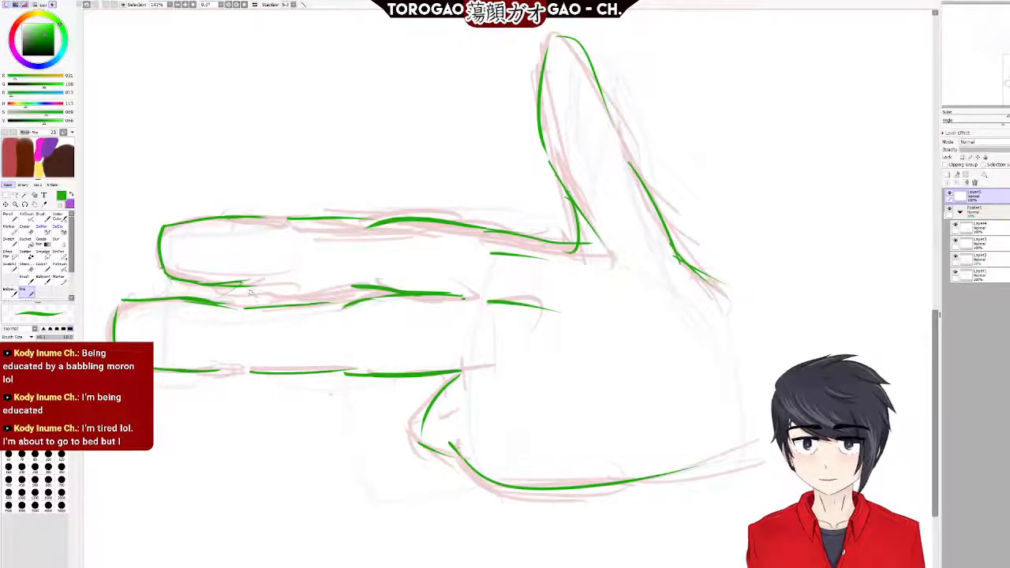
{"action": "left_click_drag", "start_coordinate": [254, 289], "coordinate": [347, 283]}
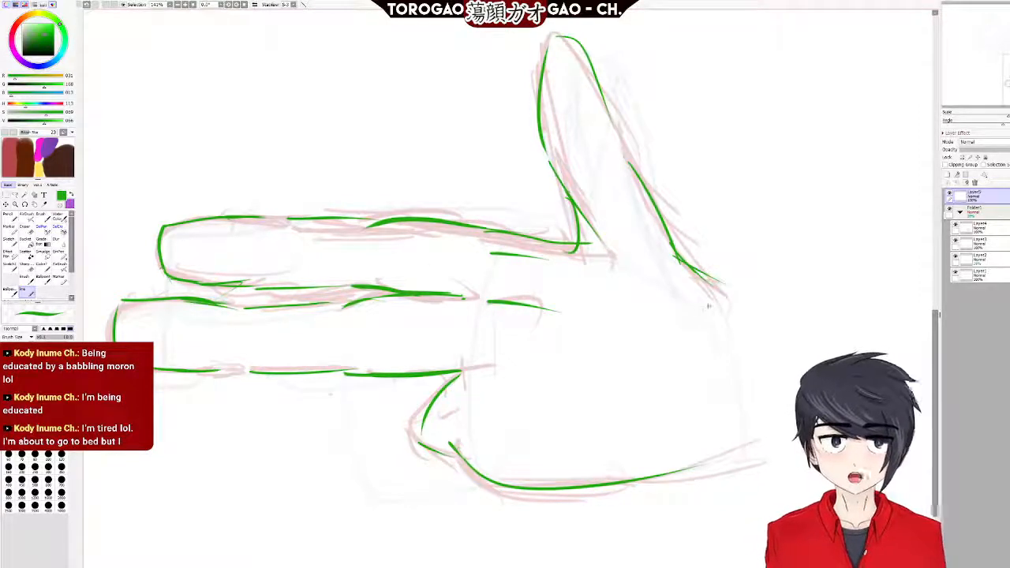
Extend both wrist lines outwards with thin green strokes and close the gap in the thumb's outer edge.
{"action": "mouse_move", "coordinate": [661, 230]}
{"action": "left_mouse_down"}
{"action": "mouse_move", "coordinate": [675, 253]}
{"action": "mouse_move", "coordinate": [737, 288]}
{"action": "left_mouse_up"}
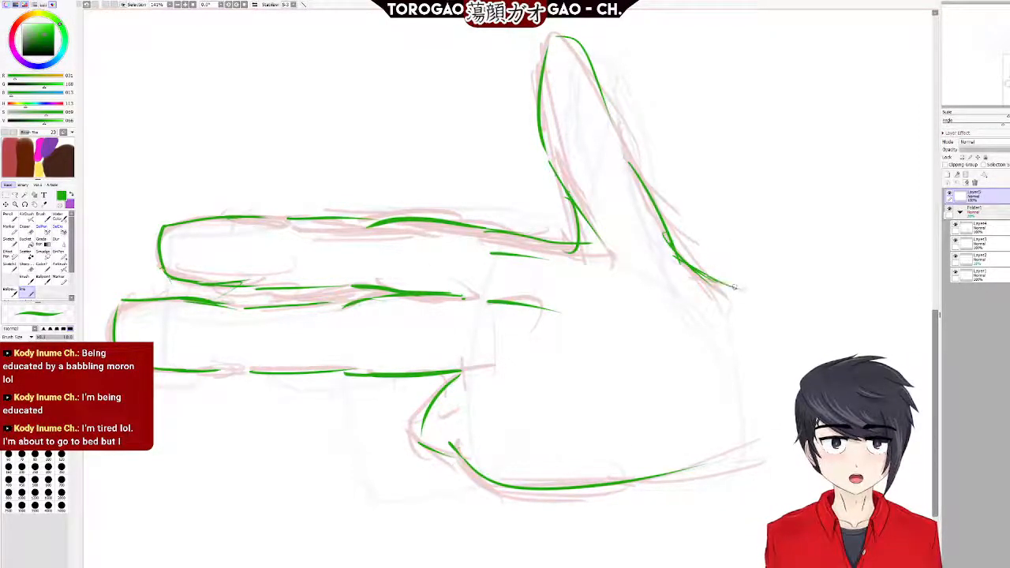
{"action": "left_click_drag", "start_coordinate": [708, 463], "coordinate": [776, 469]}
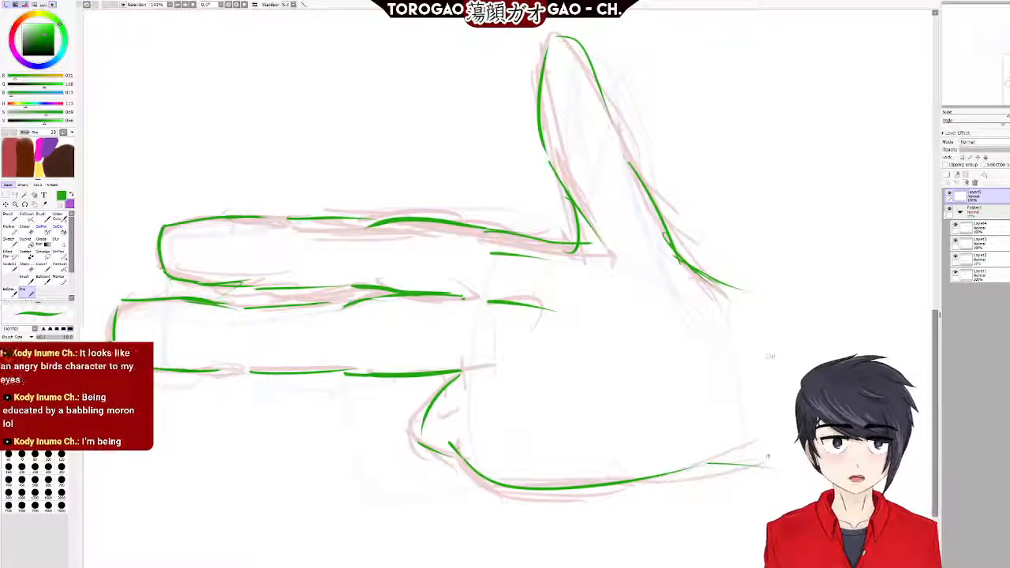
{"action": "left_click_drag", "start_coordinate": [748, 290], "coordinate": [805, 299]}
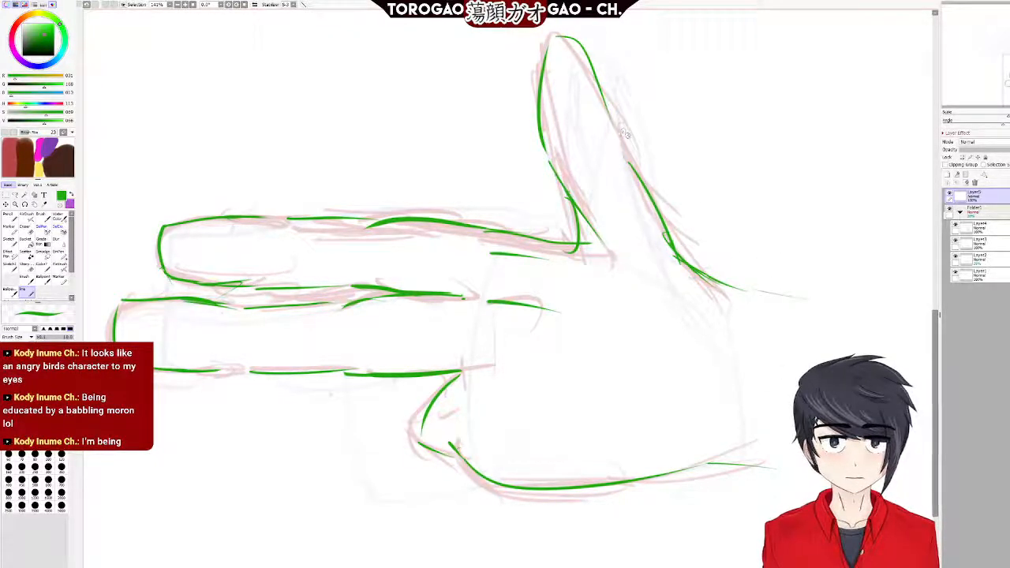
{"action": "left_click_drag", "start_coordinate": [609, 113], "coordinate": [634, 166]}
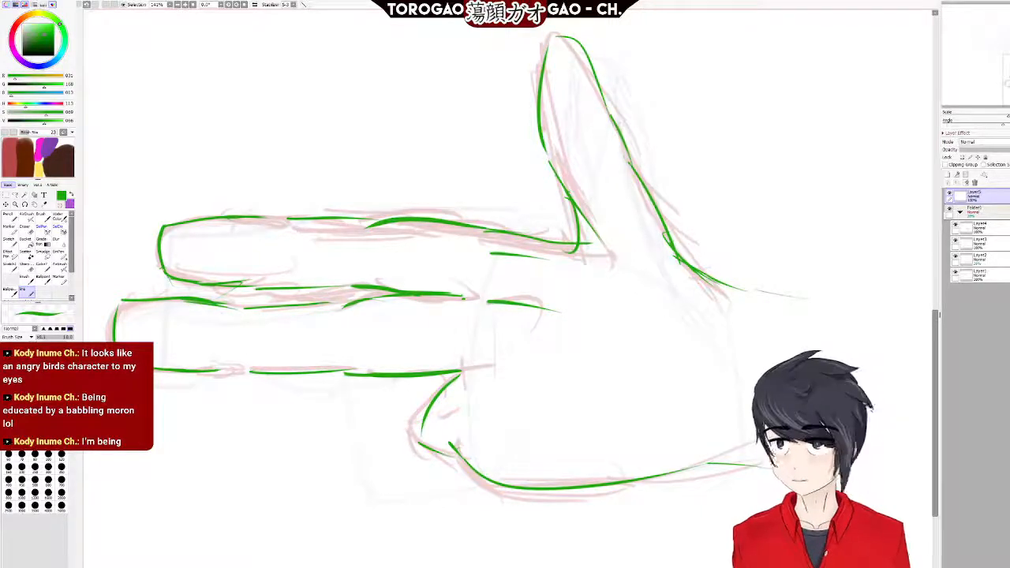
Add short green crease lines at the lower finger's base and inside the folded finger and palm.
{"action": "scroll", "coordinate": [554, 162], "scroll_direction": "down", "scroll_amount": 3}
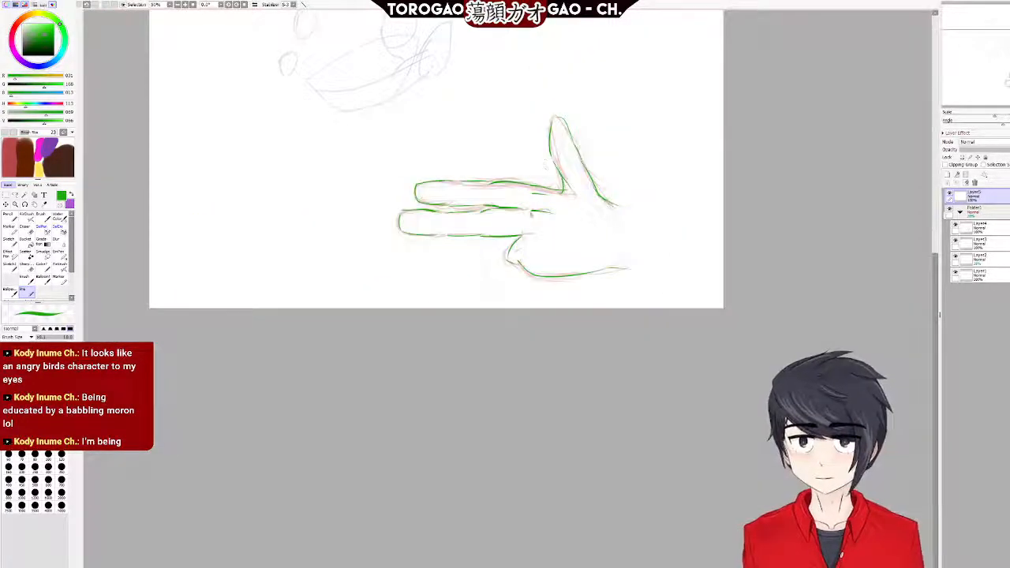
{"action": "scroll", "coordinate": [545, 165], "scroll_direction": "up", "scroll_amount": 3}
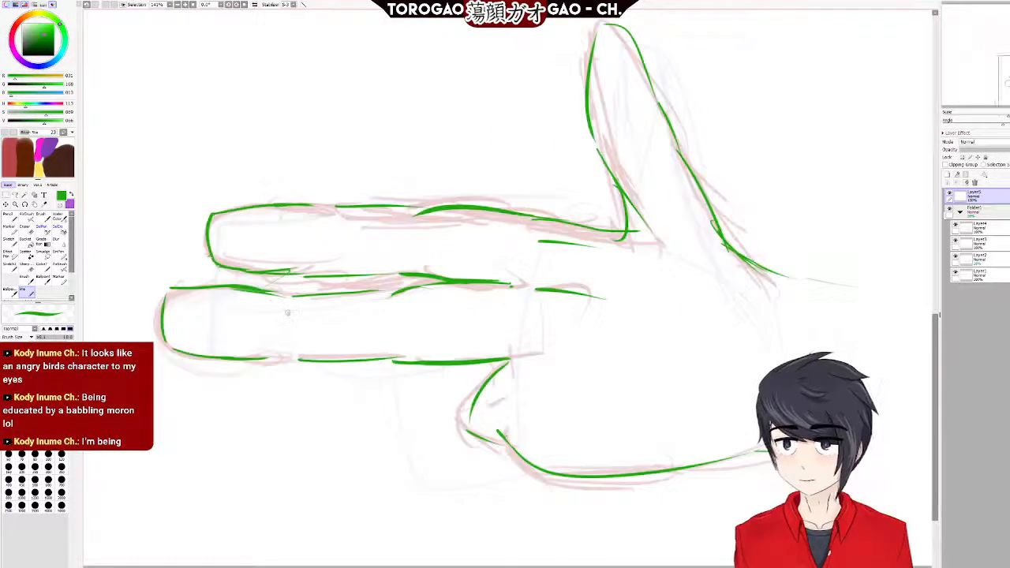
{"action": "scroll", "coordinate": [472, 315], "scroll_direction": "down", "scroll_amount": 2}
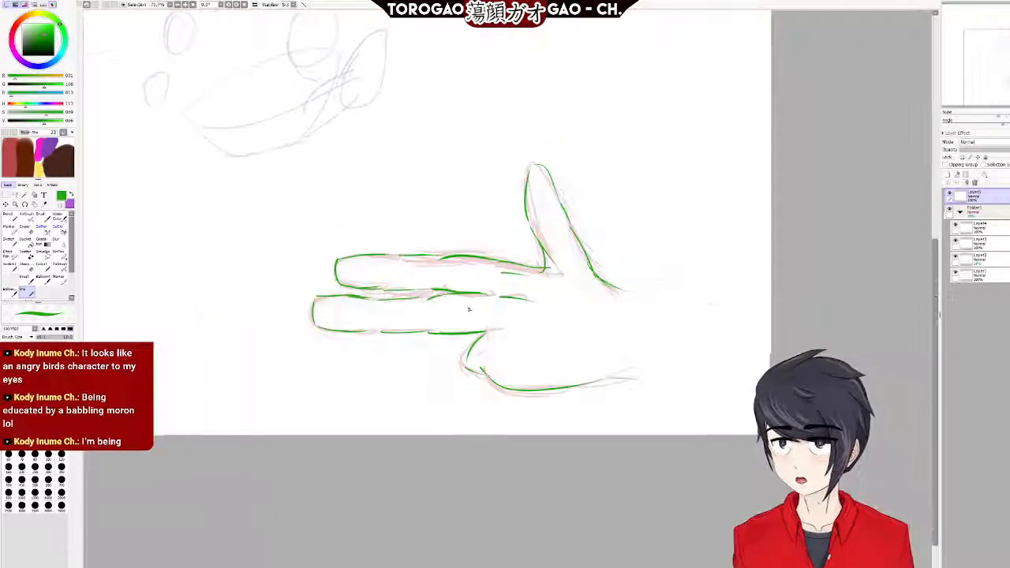
{"action": "scroll", "coordinate": [401, 303], "scroll_direction": "up", "scroll_amount": 2}
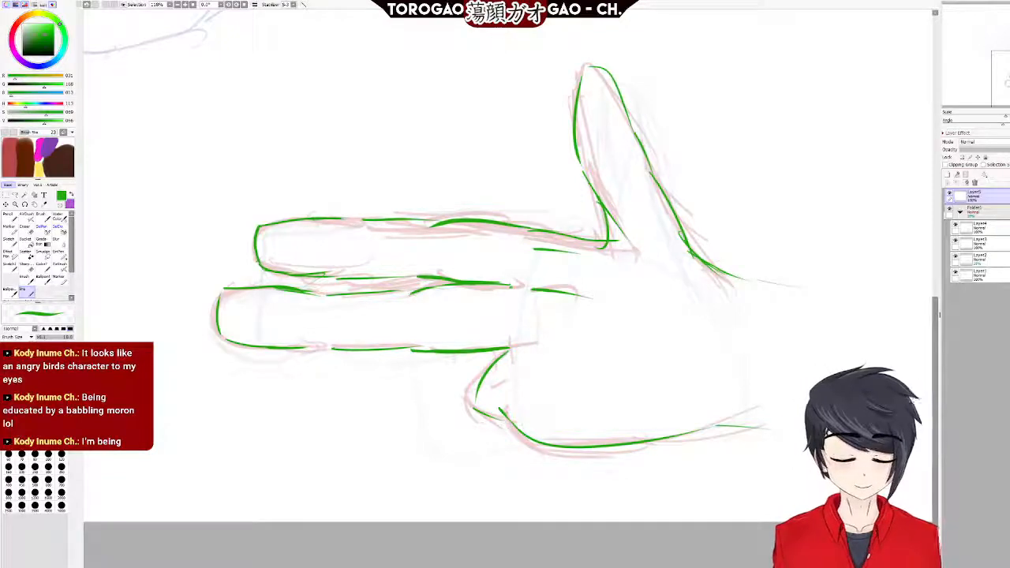
{"action": "left_click_drag", "start_coordinate": [525, 333], "coordinate": [564, 338]}
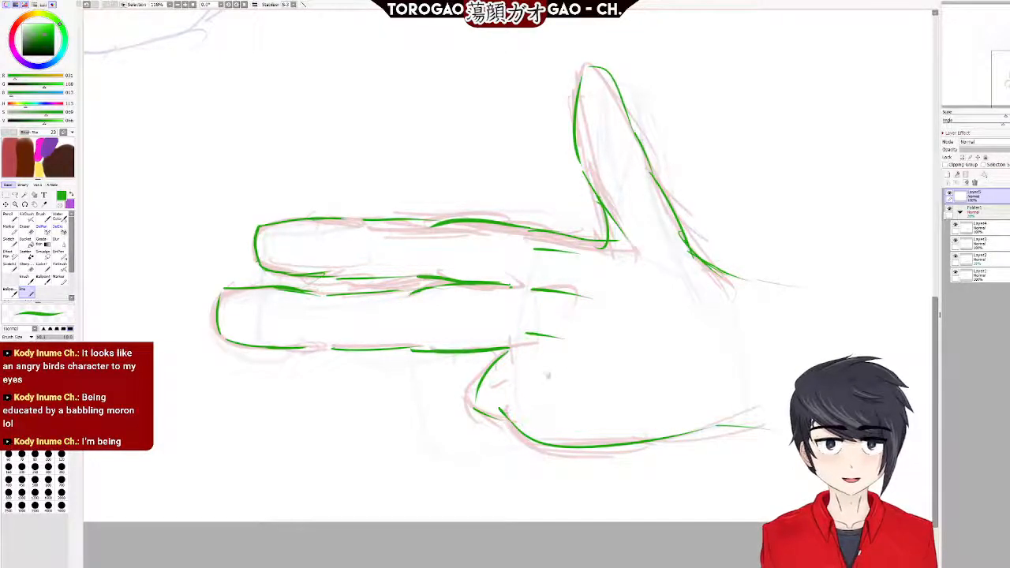
{"action": "left_click_drag", "start_coordinate": [523, 369], "coordinate": [542, 364]}
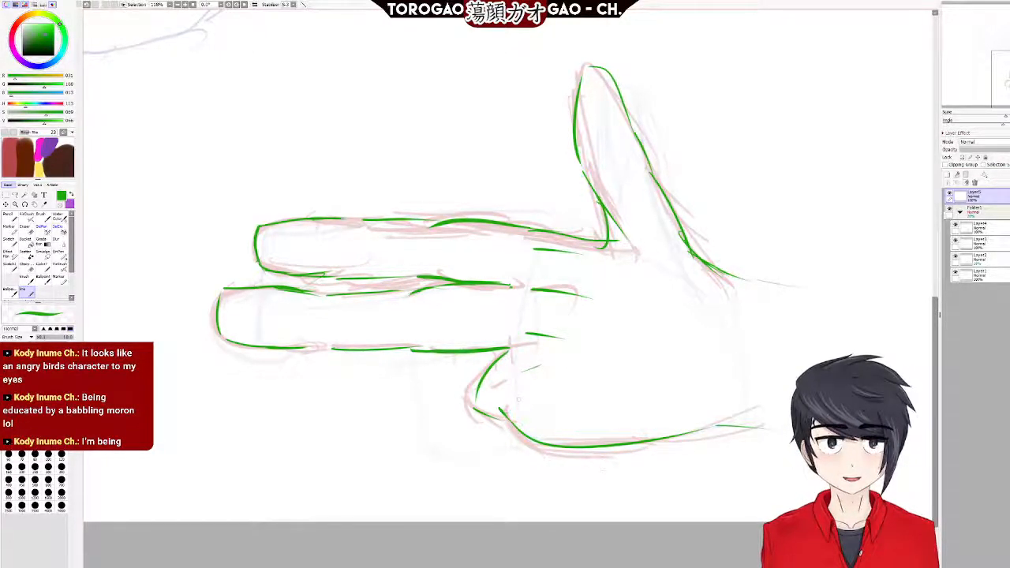
{"action": "mouse_move", "coordinate": [527, 401]}
{"action": "left_mouse_down"}
{"action": "mouse_move", "coordinate": [561, 426]}
{"action": "mouse_move", "coordinate": [565, 407]}
{"action": "left_mouse_up"}
{"action": "key", "text": "ctrl+z"}
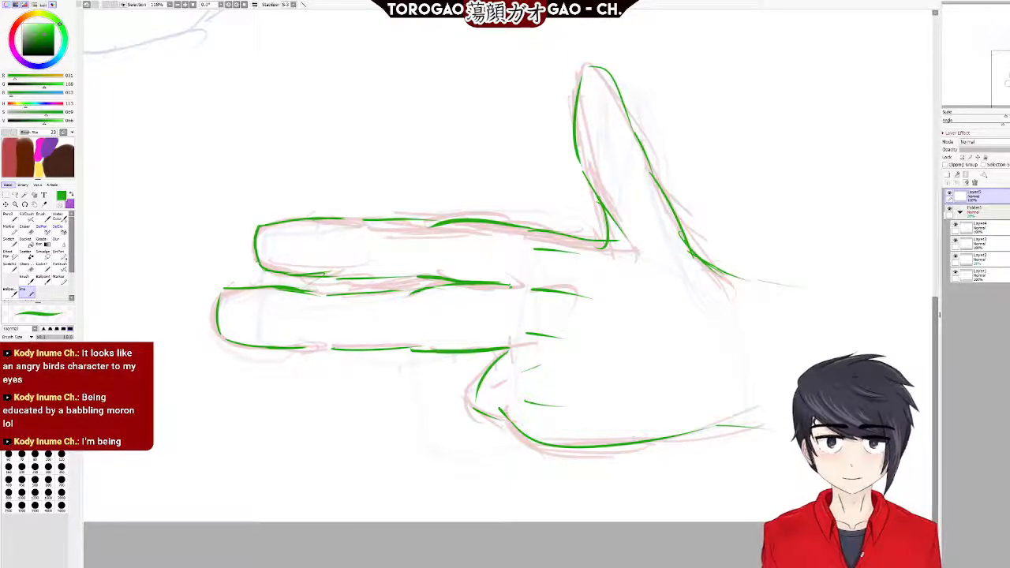
Hide the sketch folder to check the green line art on its own, and show the folder again.
{"action": "scroll", "coordinate": [602, 314], "scroll_direction": "down", "scroll_amount": 5}
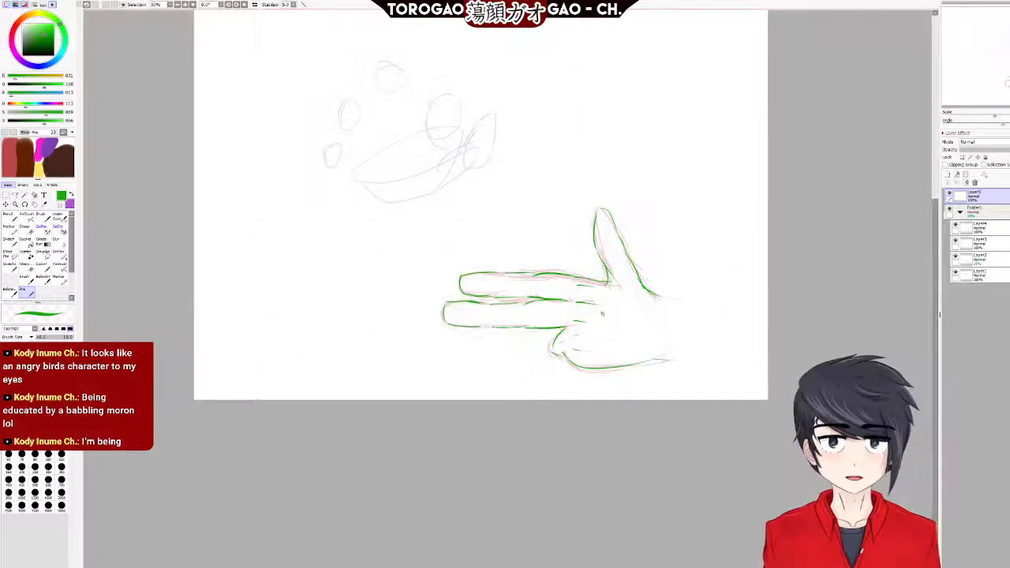
{"action": "left_click", "coordinate": [950, 210]}
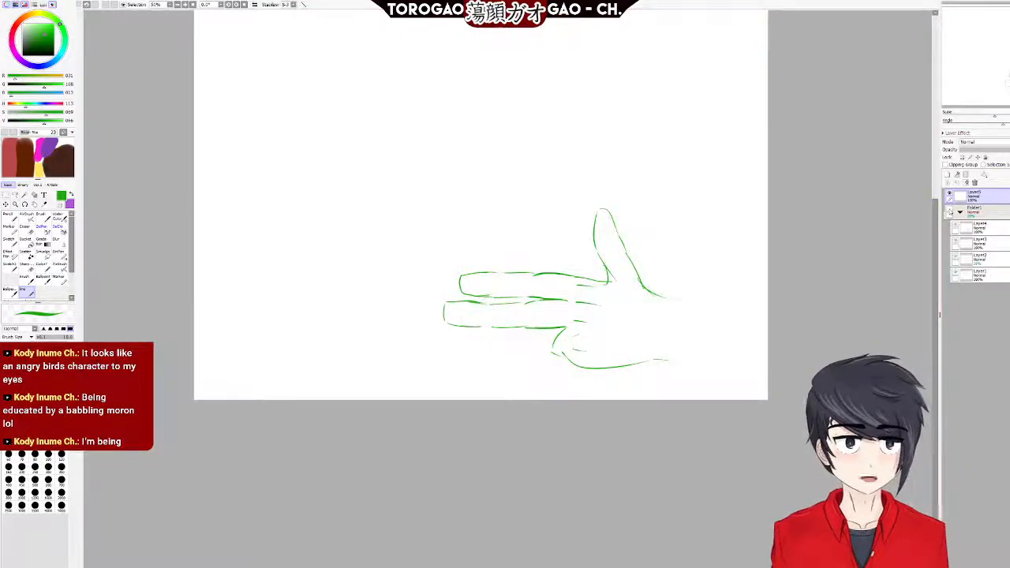
{"action": "left_click", "coordinate": [949, 210]}
Erase the lowest green crease line beside the folded finger.
{"action": "scroll", "coordinate": [472, 344], "scroll_direction": "up", "scroll_amount": 8}
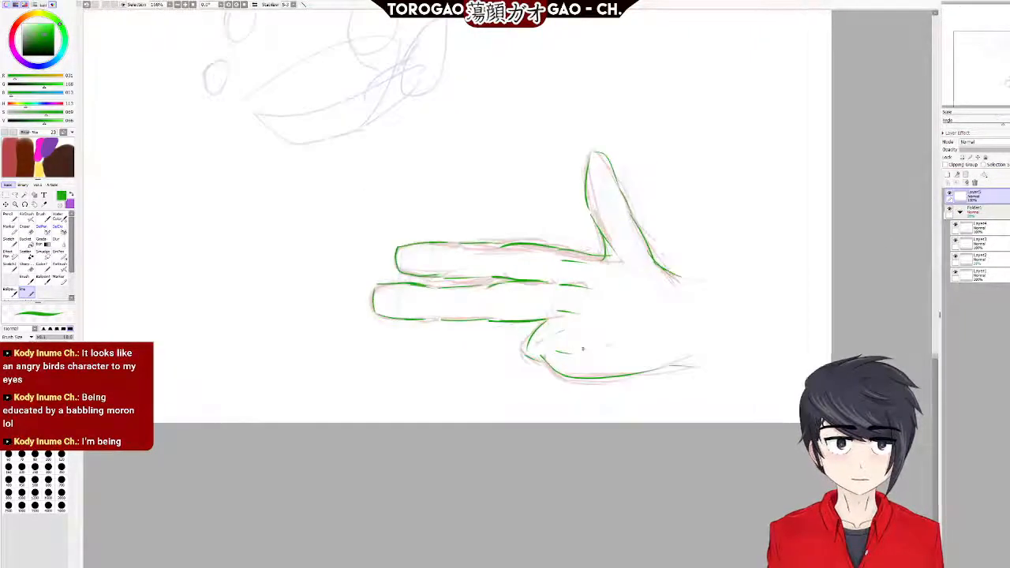
{"action": "scroll", "coordinate": [472, 344], "scroll_direction": "down", "scroll_amount": 2}
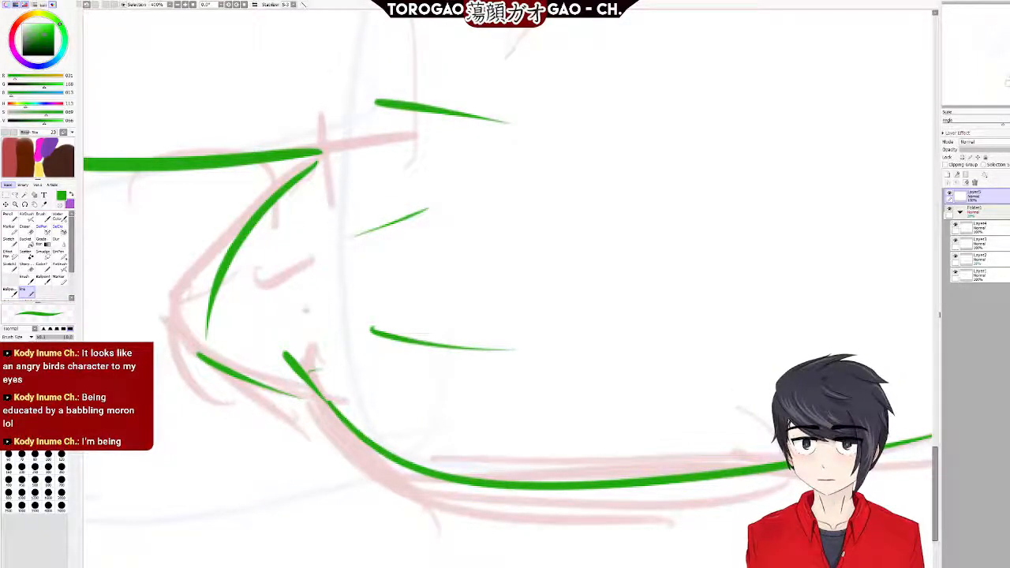
{"action": "key", "text": "e"}
{"action": "mouse_move", "coordinate": [374, 327]}
{"action": "left_mouse_down"}
{"action": "mouse_move", "coordinate": [595, 345]}
{"action": "mouse_move", "coordinate": [429, 328]}
{"action": "left_mouse_up"}
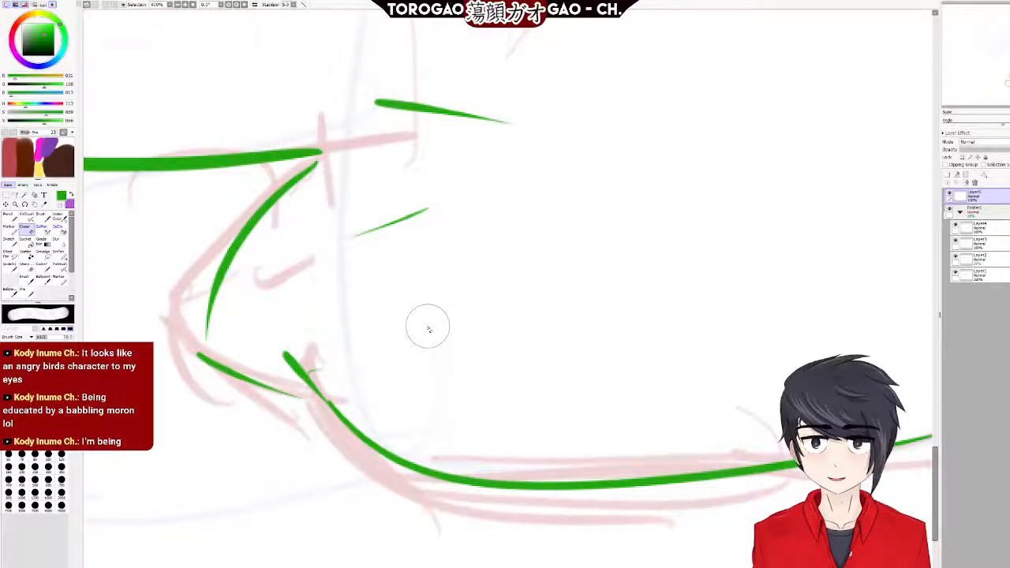
Hide the sketch folder so only the green line art shows and add a new layer above it.
{"action": "scroll", "coordinate": [428, 329], "scroll_direction": "down", "scroll_amount": 4}
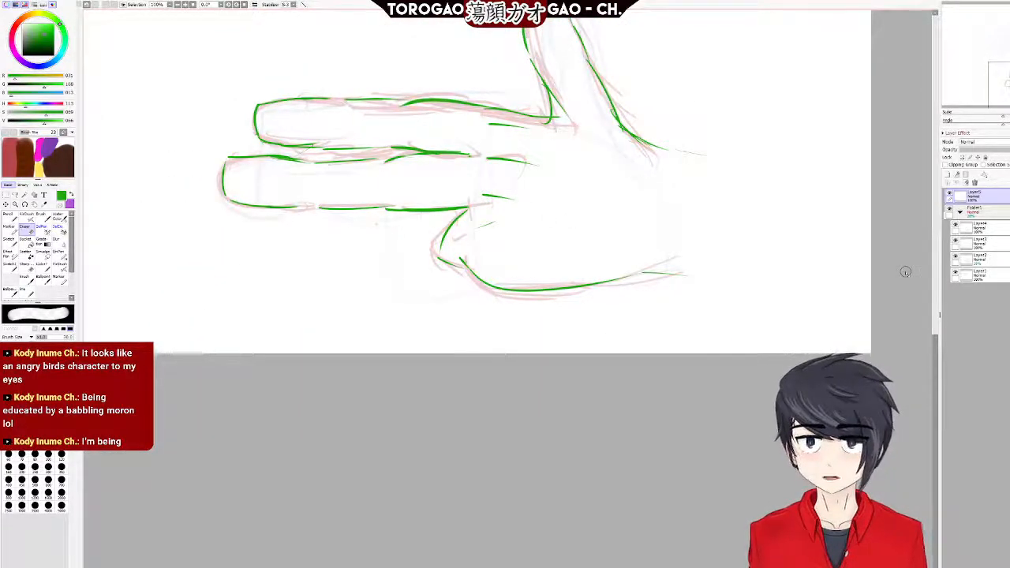
{"action": "left_click", "coordinate": [951, 207]}
{"action": "scroll", "coordinate": [564, 326], "scroll_direction": "down", "scroll_amount": 3}
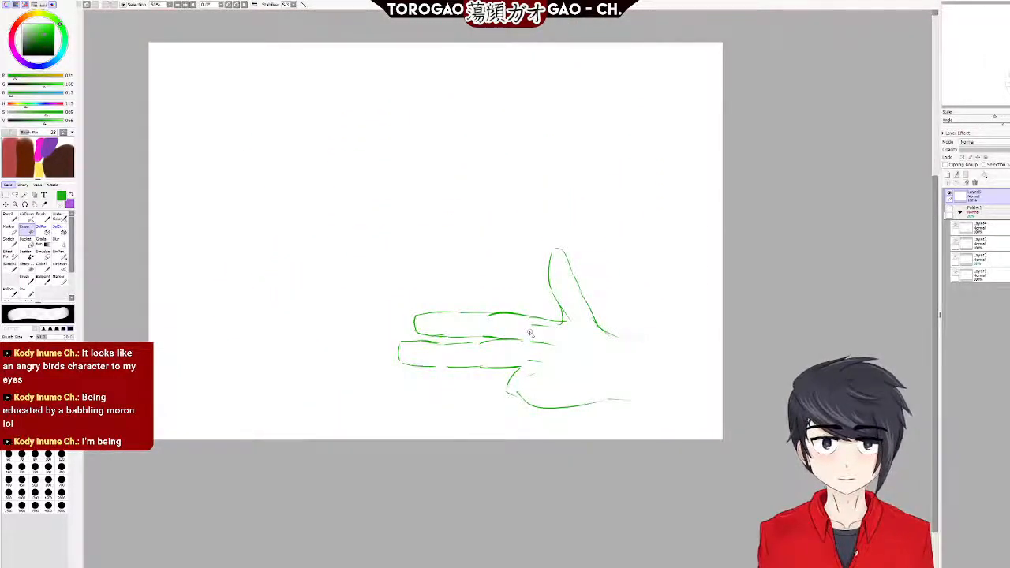
{"action": "scroll", "coordinate": [531, 336], "scroll_direction": "up", "scroll_amount": 3}
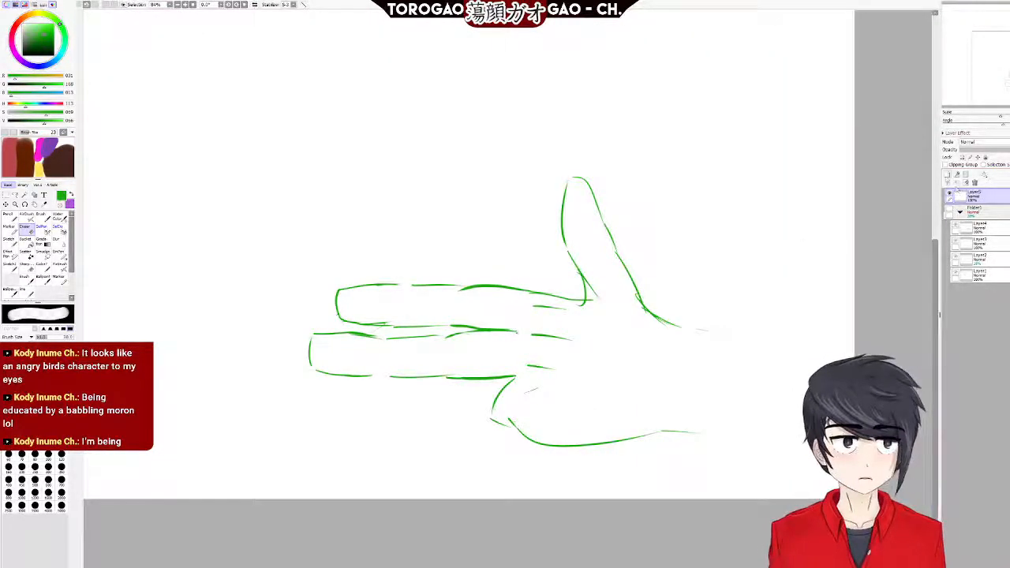
{"action": "left_click", "coordinate": [948, 174]}
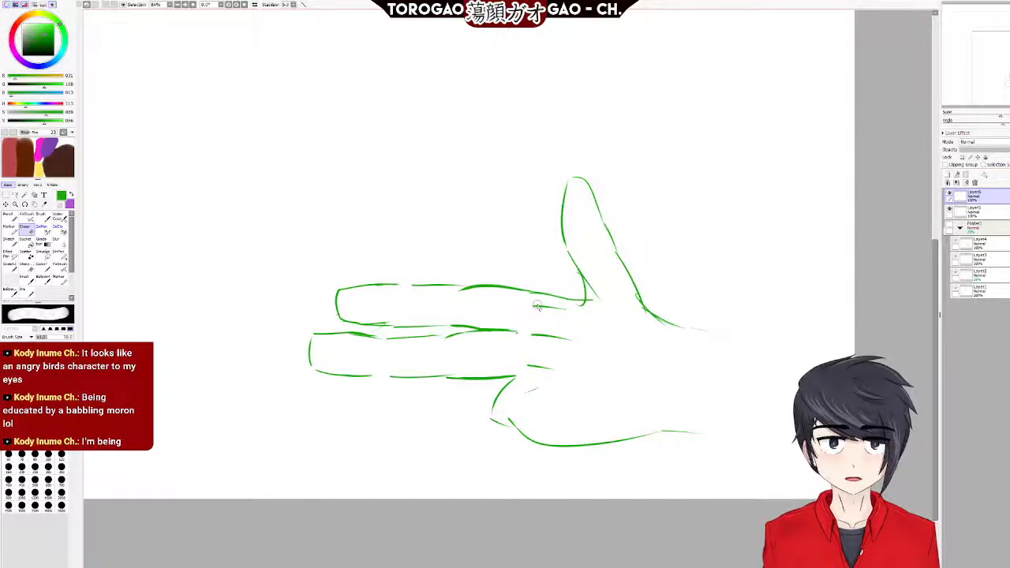
Choose the Selection Pen and enlarge its brush for marking parts of the fingers.
{"action": "scroll", "coordinate": [365, 347], "scroll_direction": "down", "scroll_amount": 3}
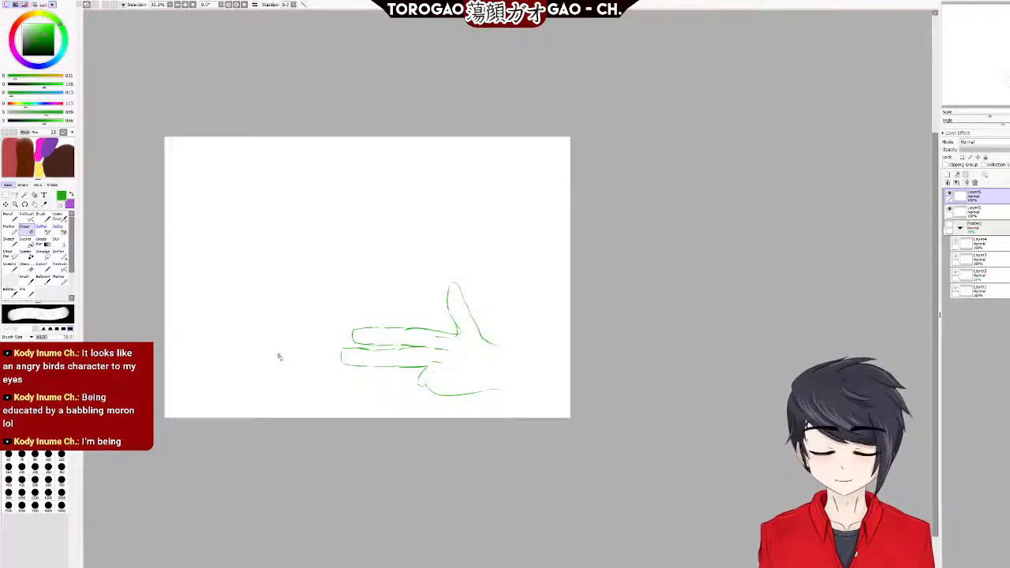
{"action": "scroll", "coordinate": [265, 340], "scroll_direction": "up", "scroll_amount": 4}
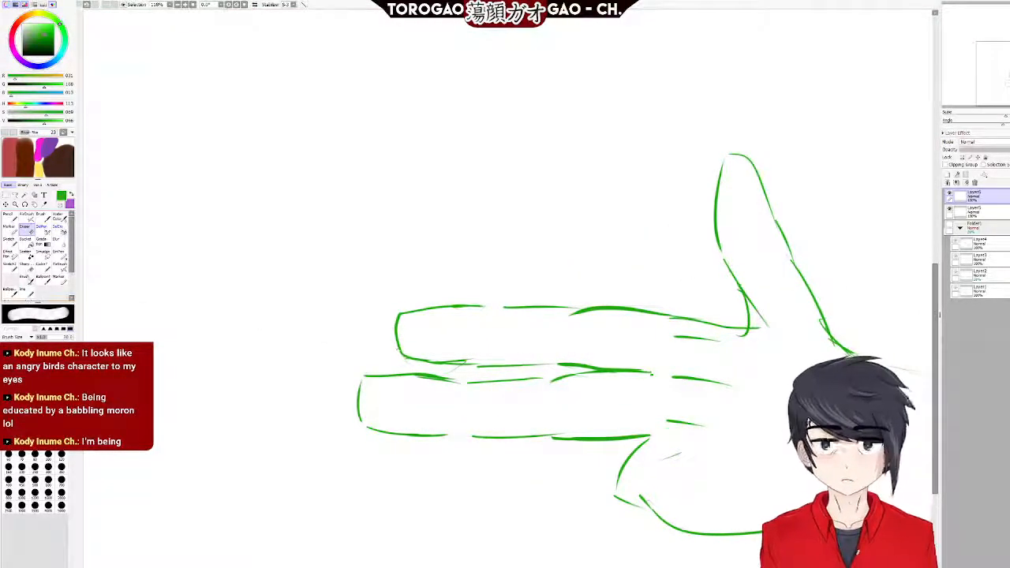
{"action": "left_click", "coordinate": [6, 196]}
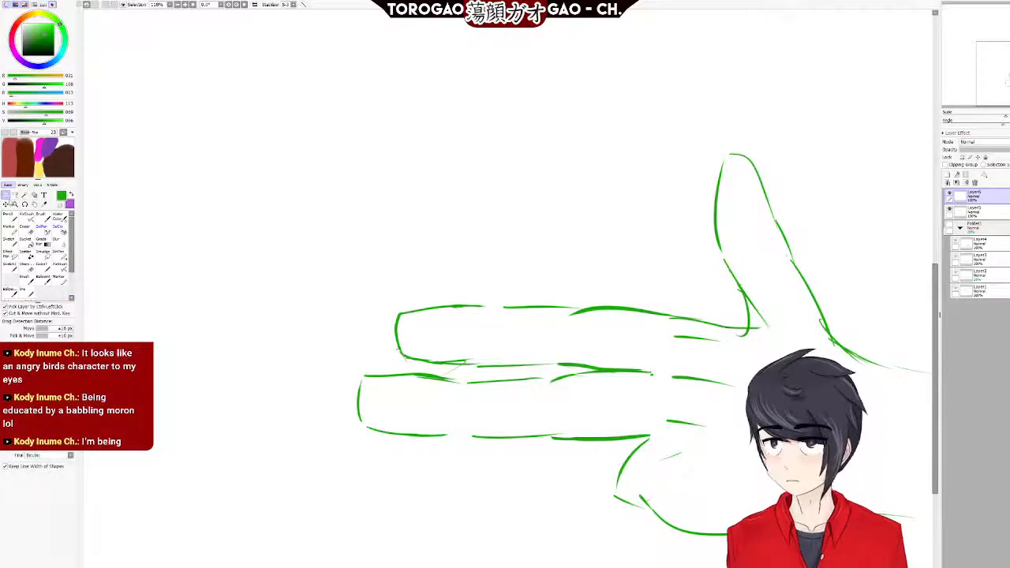
{"action": "left_click", "coordinate": [15, 195]}
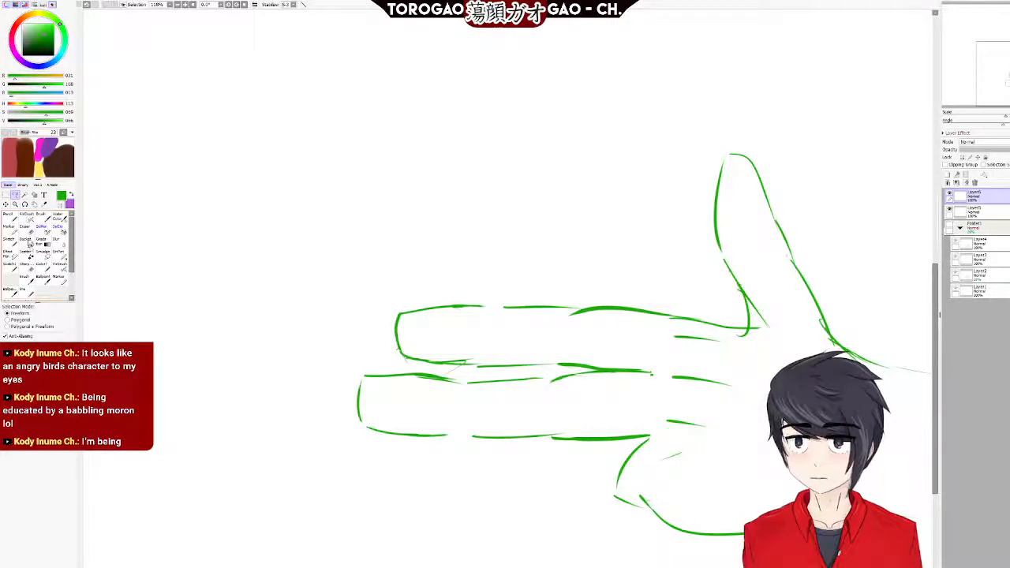
{"action": "left_click", "coordinate": [42, 229]}
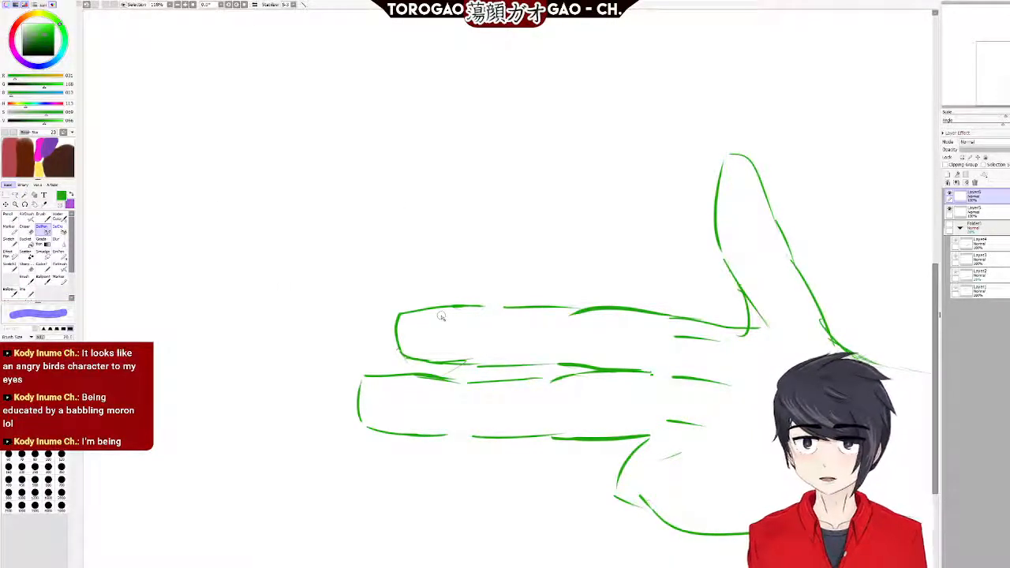
{"action": "key", "text": "bracketright"}
{"action": "key", "text": "bracketright"}
{"action": "key", "text": "bracketright"}
{"action": "key", "text": "bracketright"}
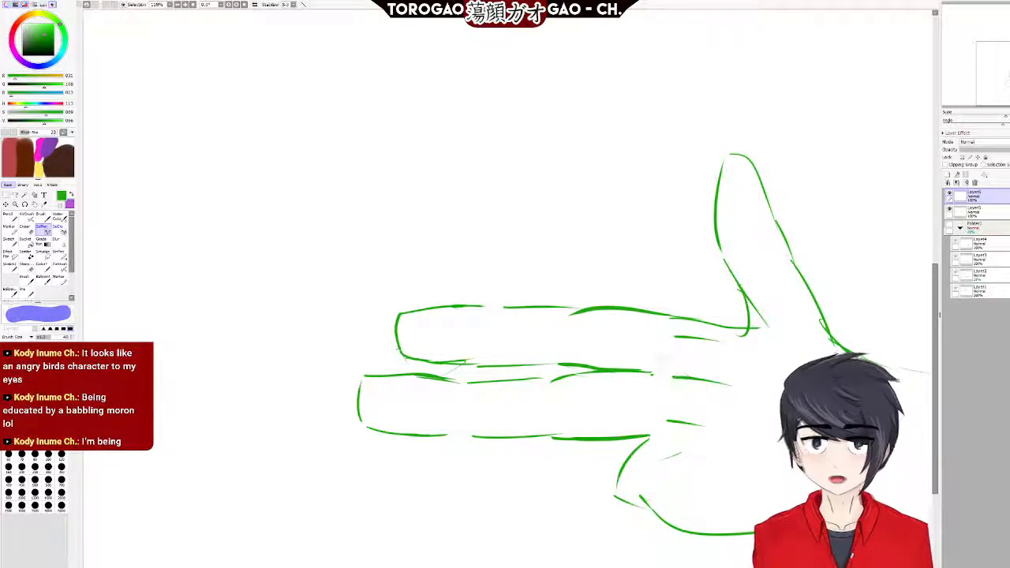
Make the green line art layer active and paint a Selection Pen area along the upper finger's top edge.
{"action": "left_click", "coordinate": [27, 292]}
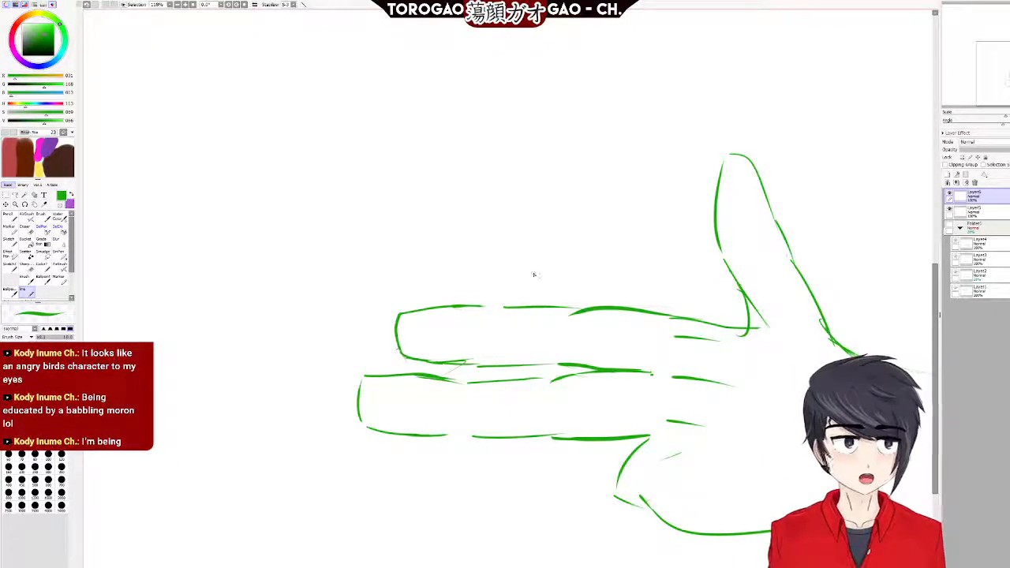
{"action": "left_click", "coordinate": [998, 214]}
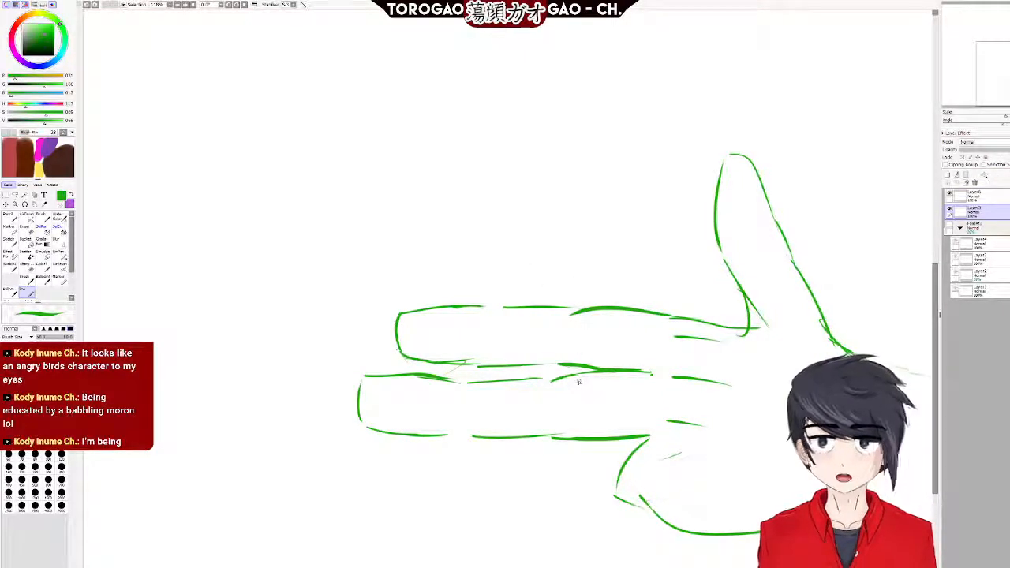
{"action": "key", "text": "s"}
{"action": "left_click", "coordinate": [650, 325]}
{"action": "mouse_move", "coordinate": [651, 325]}
{"action": "left_mouse_down"}
{"action": "mouse_move", "coordinate": [409, 320]}
{"action": "mouse_move", "coordinate": [548, 304]}
{"action": "mouse_move", "coordinate": [525, 313]}
{"action": "left_mouse_up"}
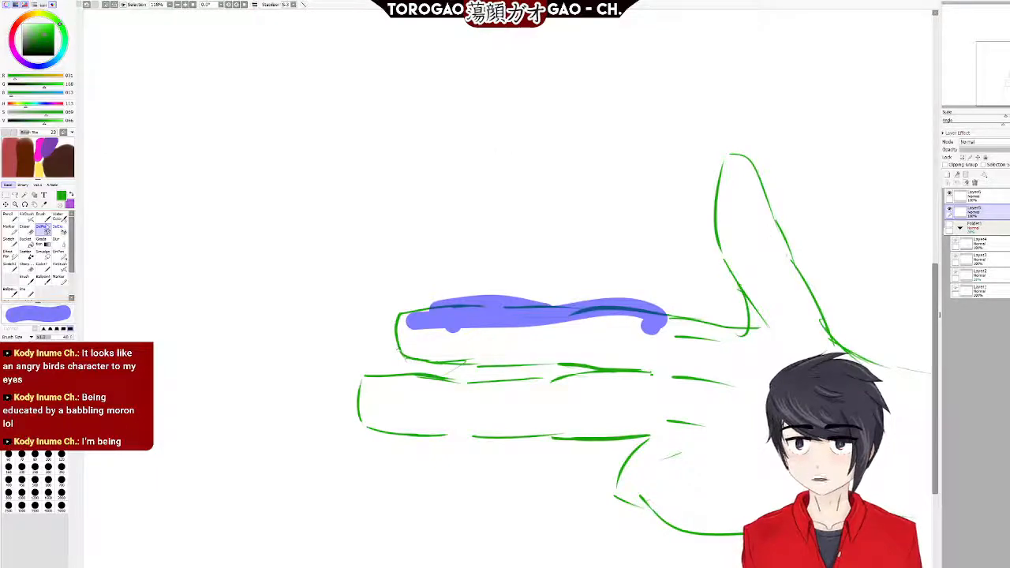
Extend the Selection Pen area over the upper finger's tip, its lower edge, the knuckle lines and the lower finger's upper edge.
{"action": "left_click", "coordinate": [27, 292]}
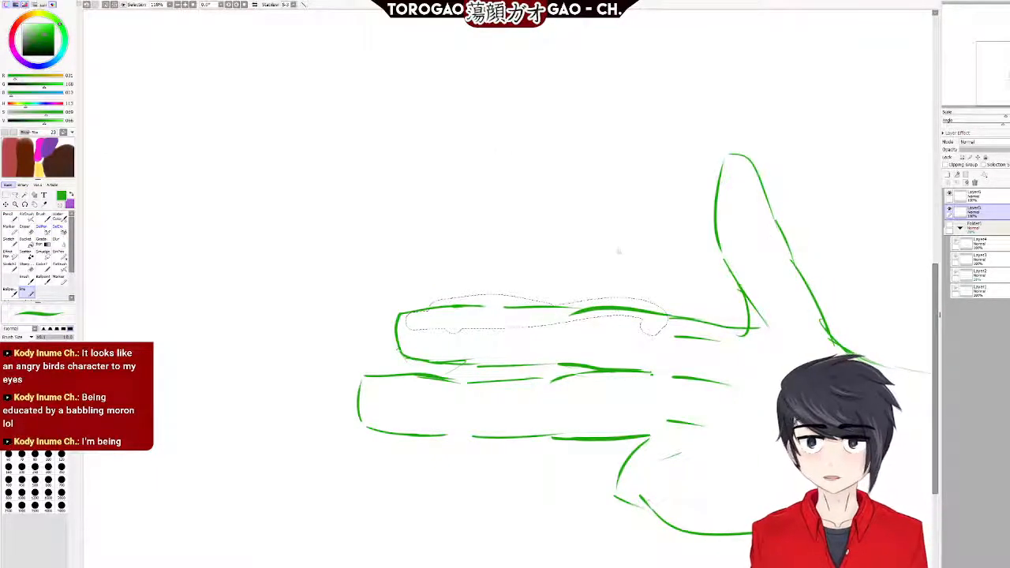
{"action": "left_click", "coordinate": [42, 229]}
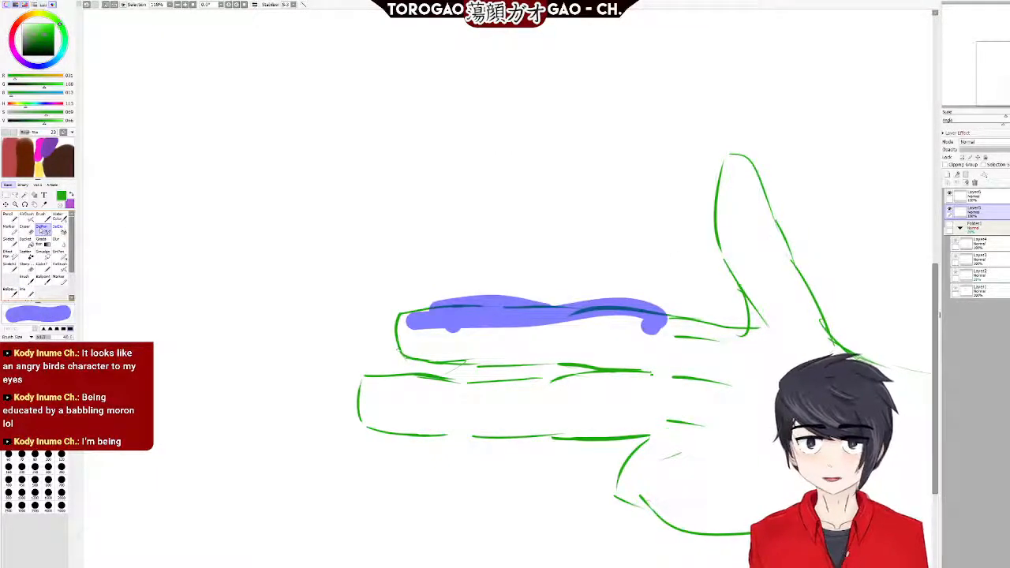
{"action": "mouse_move", "coordinate": [447, 306]}
{"action": "left_mouse_down"}
{"action": "mouse_move", "coordinate": [390, 319]}
{"action": "mouse_move", "coordinate": [392, 343]}
{"action": "left_mouse_up"}
{"action": "mouse_move", "coordinate": [405, 305]}
{"action": "left_mouse_down"}
{"action": "mouse_move", "coordinate": [435, 351]}
{"action": "mouse_move", "coordinate": [422, 352]}
{"action": "mouse_move", "coordinate": [623, 376]}
{"action": "left_mouse_up"}
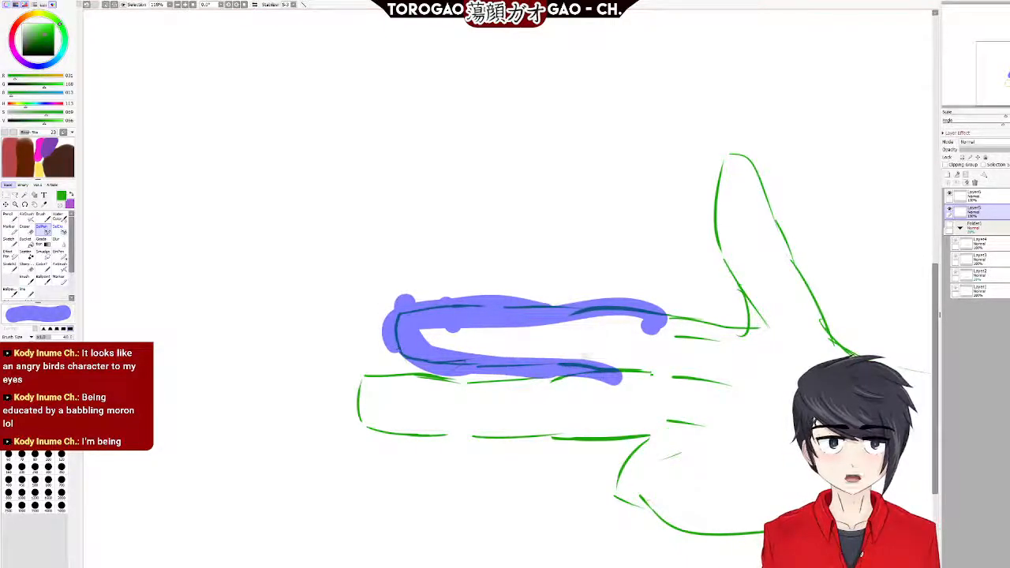
{"action": "left_click_drag", "start_coordinate": [562, 372], "coordinate": [699, 381]}
{"action": "left_click_drag", "start_coordinate": [624, 369], "coordinate": [756, 387]}
{"action": "mouse_move", "coordinate": [652, 324]}
{"action": "left_mouse_down"}
{"action": "mouse_move", "coordinate": [739, 336]}
{"action": "mouse_move", "coordinate": [663, 350]}
{"action": "left_mouse_up"}
{"action": "mouse_move", "coordinate": [718, 399]}
{"action": "left_mouse_down"}
{"action": "mouse_move", "coordinate": [355, 377]}
{"action": "mouse_move", "coordinate": [383, 424]}
{"action": "left_mouse_up"}
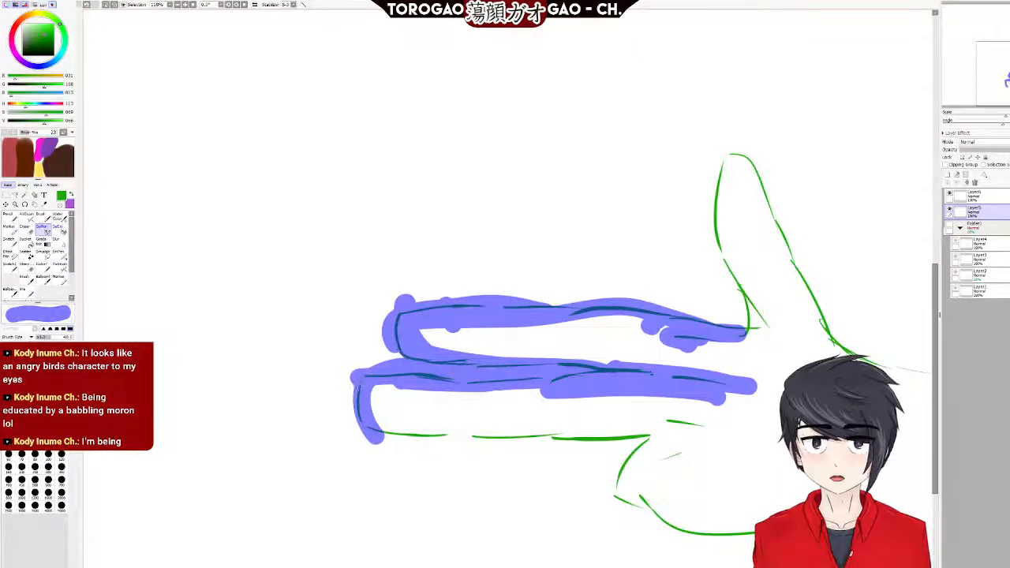
Paint the Selection Pen area around the lower finger's tip and bottom edge, the lowest knuckle line and the folded finger's outline.
{"action": "left_click_drag", "start_coordinate": [360, 388], "coordinate": [397, 441]}
{"action": "mouse_move", "coordinate": [377, 406]}
{"action": "left_mouse_down"}
{"action": "mouse_move", "coordinate": [484, 427]}
{"action": "mouse_move", "coordinate": [496, 419]}
{"action": "mouse_move", "coordinate": [350, 411]}
{"action": "mouse_move", "coordinate": [371, 436]}
{"action": "left_mouse_up"}
{"action": "mouse_move", "coordinate": [347, 387]}
{"action": "left_mouse_down"}
{"action": "mouse_move", "coordinate": [375, 444]}
{"action": "mouse_move", "coordinate": [562, 438]}
{"action": "mouse_move", "coordinate": [527, 427]}
{"action": "mouse_move", "coordinate": [604, 432]}
{"action": "mouse_move", "coordinate": [583, 450]}
{"action": "mouse_move", "coordinate": [657, 436]}
{"action": "left_mouse_up"}
{"action": "left_click_drag", "start_coordinate": [586, 444], "coordinate": [739, 431]}
{"action": "mouse_move", "coordinate": [648, 438]}
{"action": "left_mouse_down"}
{"action": "mouse_move", "coordinate": [617, 484]}
{"action": "mouse_move", "coordinate": [652, 511]}
{"action": "mouse_move", "coordinate": [729, 526]}
{"action": "left_mouse_up"}
{"action": "left_click_drag", "start_coordinate": [651, 502], "coordinate": [776, 518]}
{"action": "left_click_drag", "start_coordinate": [731, 543], "coordinate": [763, 543]}
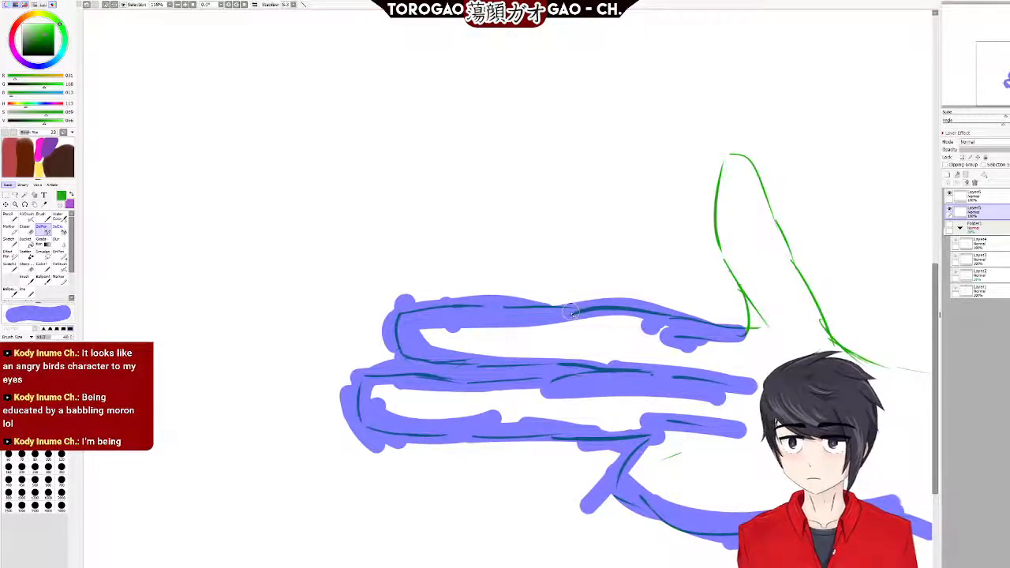
Remove the folded finger and lower palm outline from the selection using an enlarged Selection Eraser.
{"action": "left_click", "coordinate": [57, 229]}
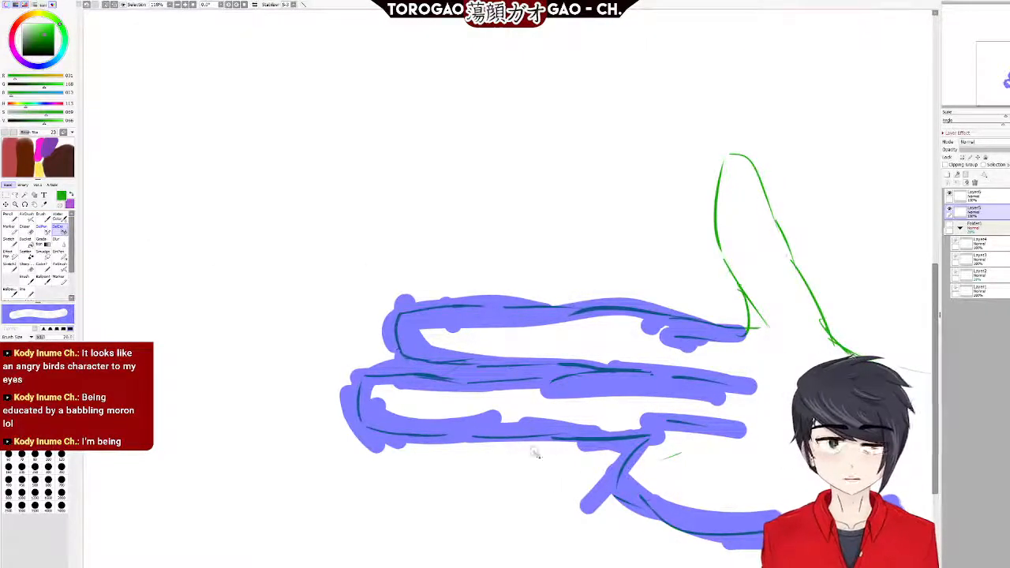
{"action": "mouse_move", "coordinate": [593, 466]}
{"action": "left_mouse_down"}
{"action": "mouse_move", "coordinate": [623, 464]}
{"action": "mouse_move", "coordinate": [592, 487]}
{"action": "mouse_move", "coordinate": [617, 468]}
{"action": "mouse_move", "coordinate": [590, 543]}
{"action": "left_mouse_up"}
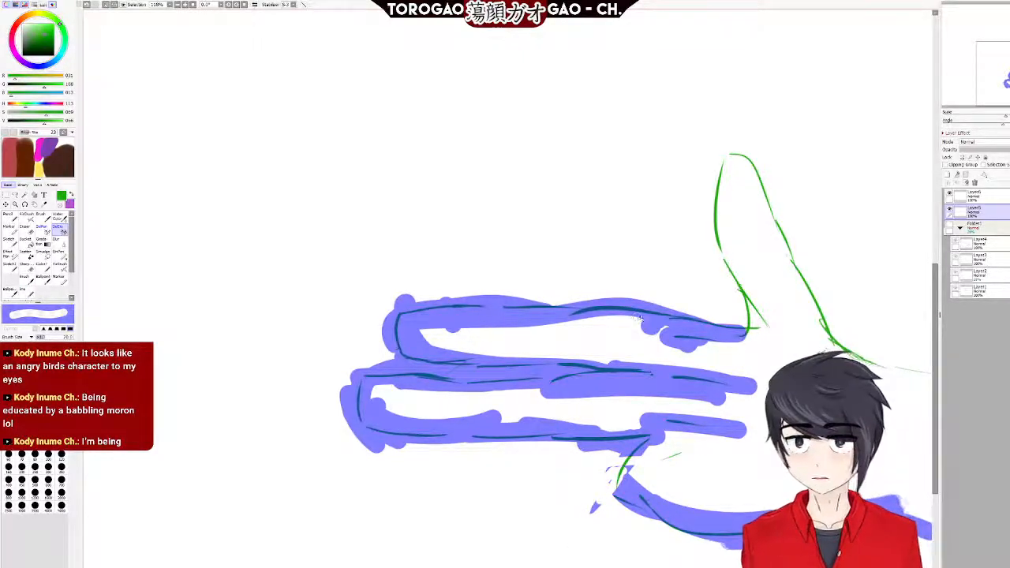
{"action": "left_click", "coordinate": [5, 195]}
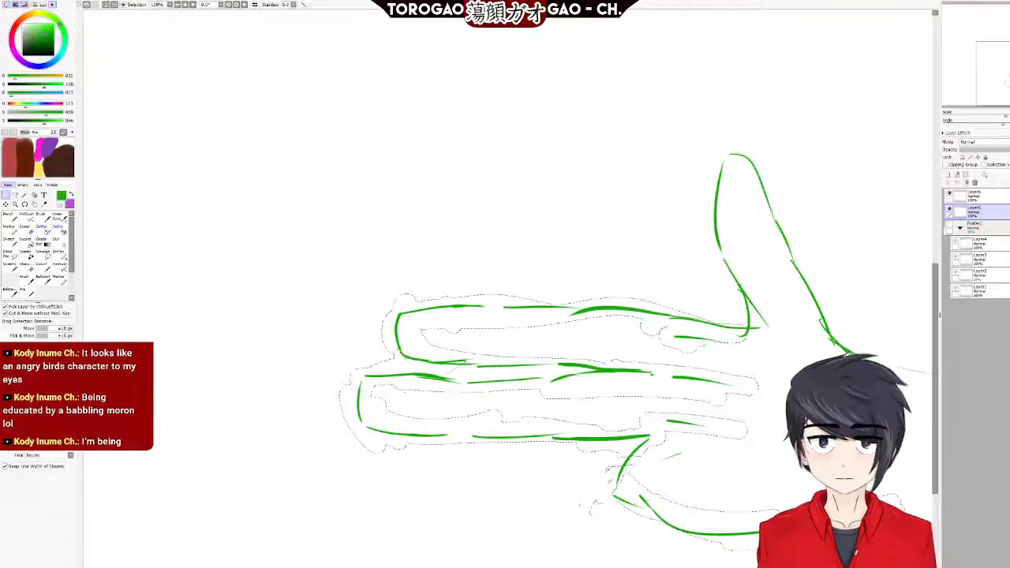
{"action": "left_click", "coordinate": [59, 229]}
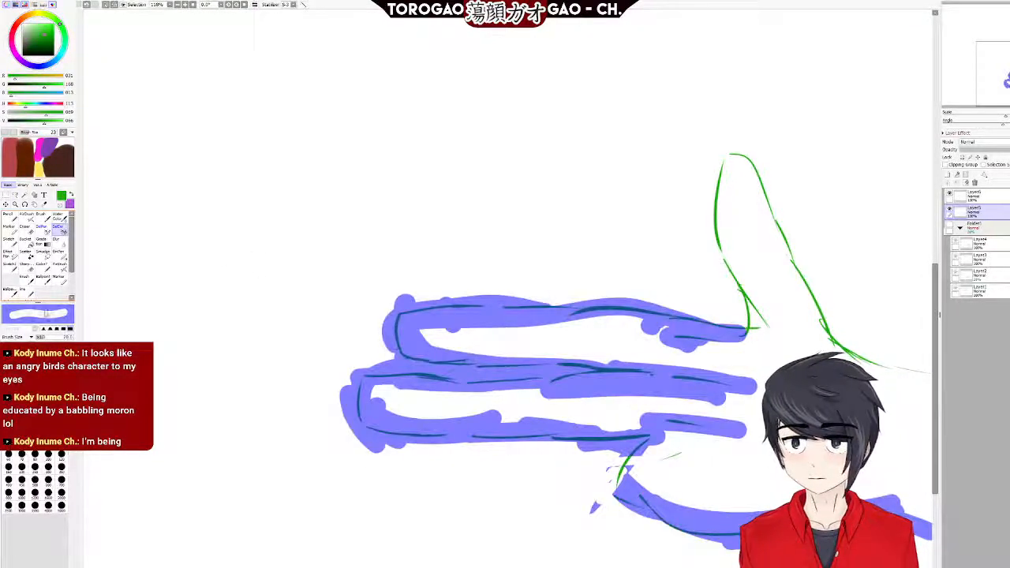
{"action": "key", "text": "]"}
{"action": "mouse_move", "coordinate": [643, 488]}
{"action": "left_mouse_down"}
{"action": "mouse_move", "coordinate": [599, 496]}
{"action": "mouse_move", "coordinate": [623, 541]}
{"action": "mouse_move", "coordinate": [610, 497]}
{"action": "mouse_move", "coordinate": [754, 543]}
{"action": "left_mouse_up"}
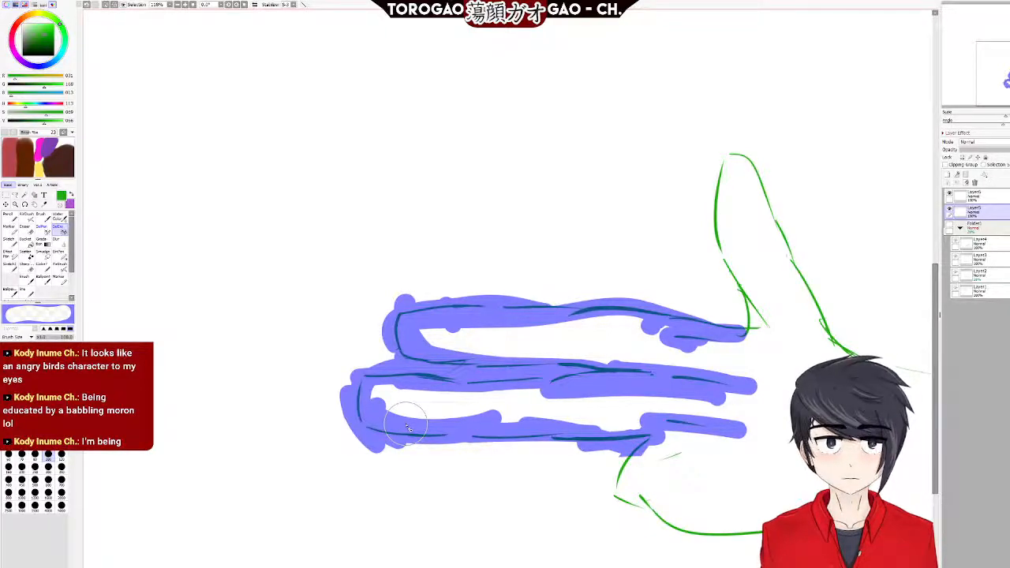
{"action": "scroll", "coordinate": [467, 399], "scroll_direction": "up", "scroll_amount": 1}
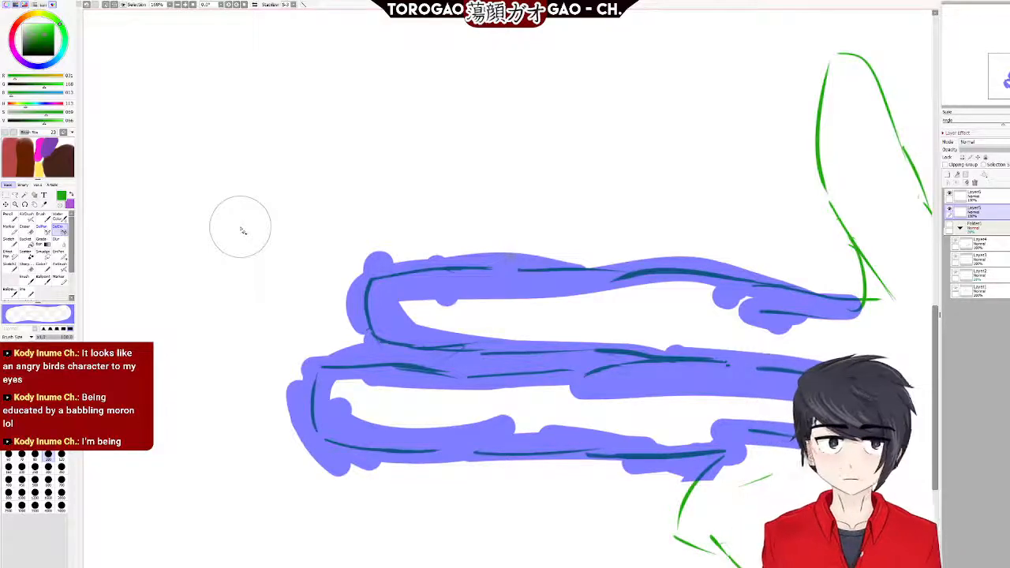
{"action": "scroll", "coordinate": [615, 323], "scroll_direction": "down", "scroll_amount": 2}
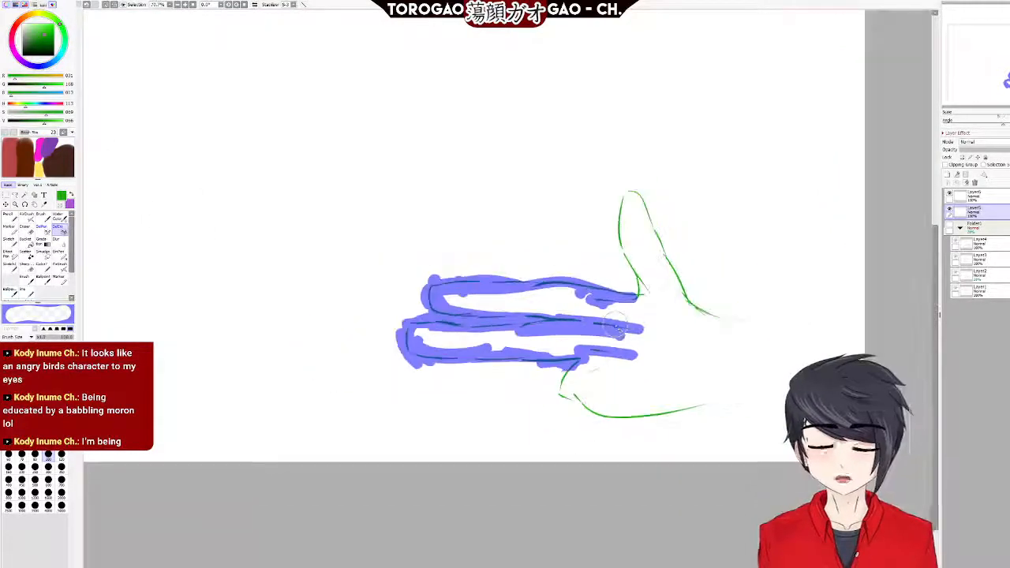
{"action": "scroll", "coordinate": [617, 325], "scroll_direction": "up", "scroll_amount": 2}
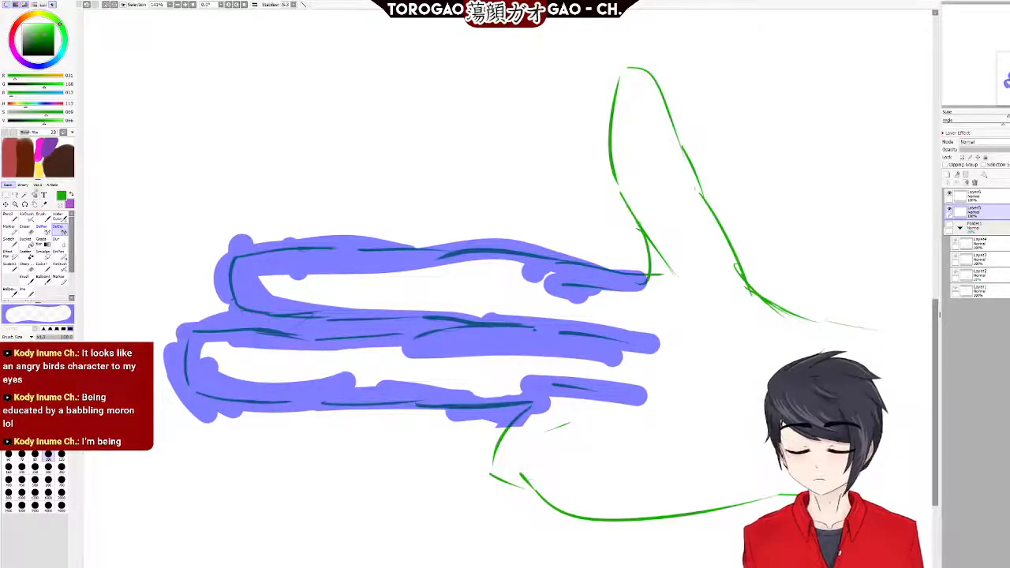
{"action": "scroll", "coordinate": [324, 347], "scroll_direction": "down", "scroll_amount": 2}
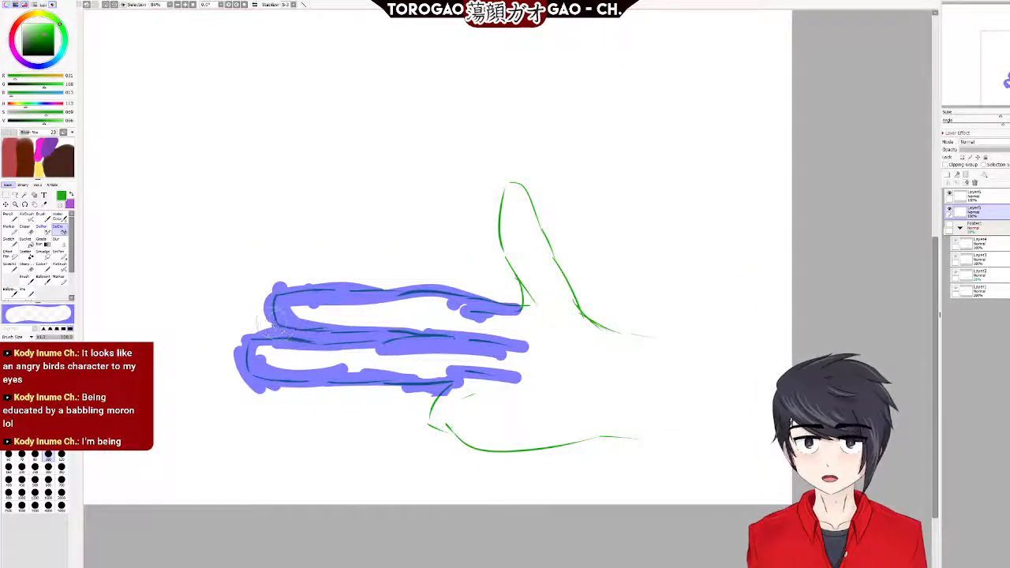
{"action": "scroll", "coordinate": [278, 322], "scroll_direction": "up", "scroll_amount": 4}
{"action": "left_click", "coordinate": [6, 195]}
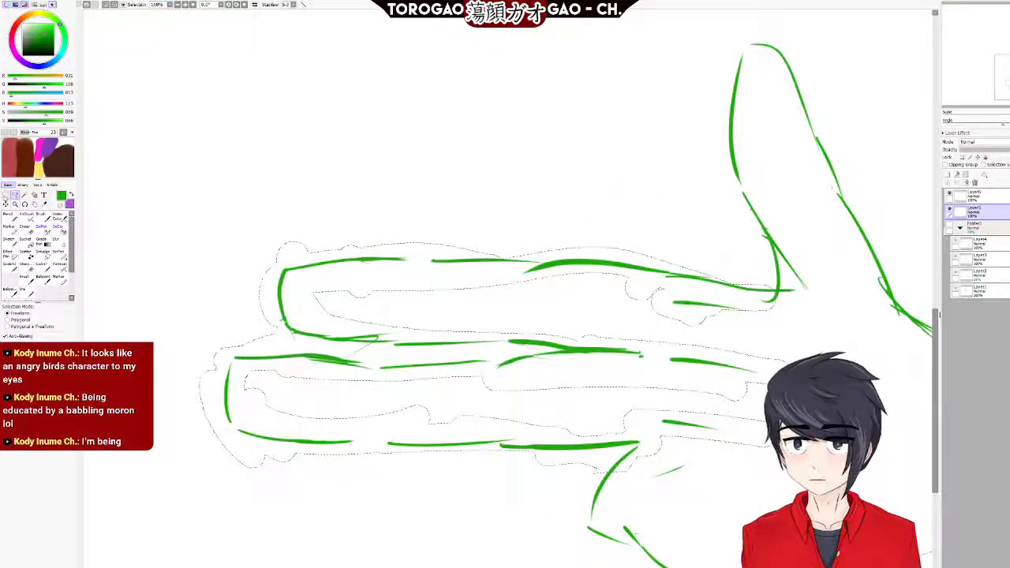
{"action": "key", "text": "ctrl+t"}
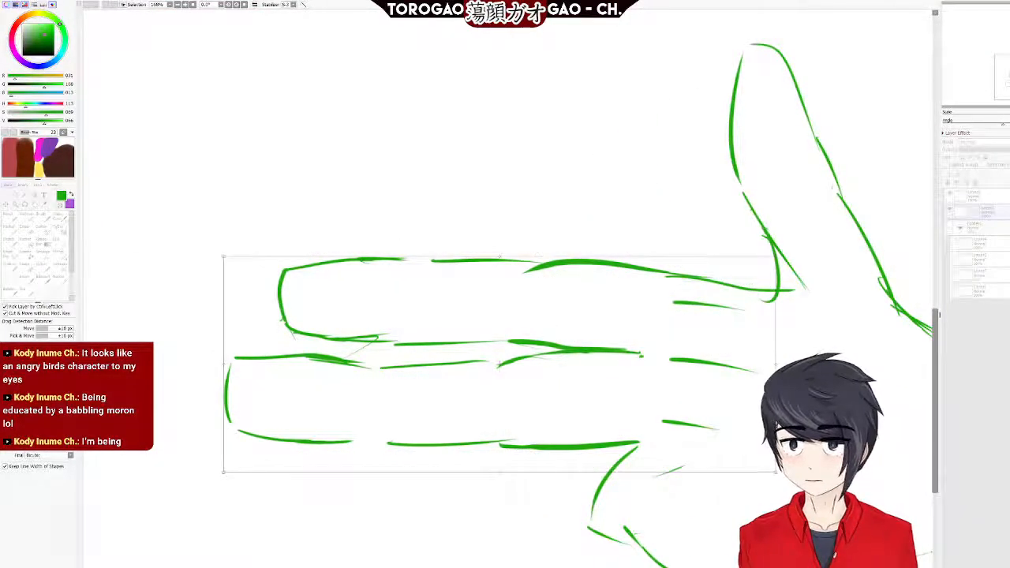
{"action": "left_click_drag", "start_coordinate": [216, 363], "coordinate": [271, 368]}
{"action": "mouse_move", "coordinate": [275, 263]}
{"action": "left_mouse_down"}
{"action": "mouse_move", "coordinate": [273, 292]}
{"action": "mouse_move", "coordinate": [274, 255]}
{"action": "left_mouse_up"}
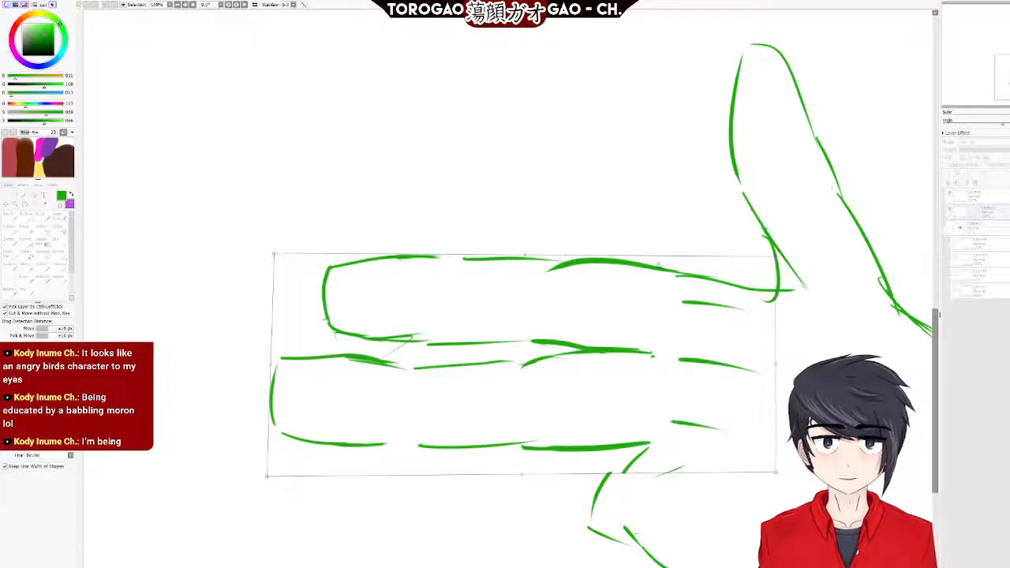
{"action": "mouse_move", "coordinate": [776, 257]}
{"action": "left_mouse_down"}
{"action": "mouse_move", "coordinate": [788, 277]}
{"action": "mouse_move", "coordinate": [787, 260]}
{"action": "left_mouse_up"}
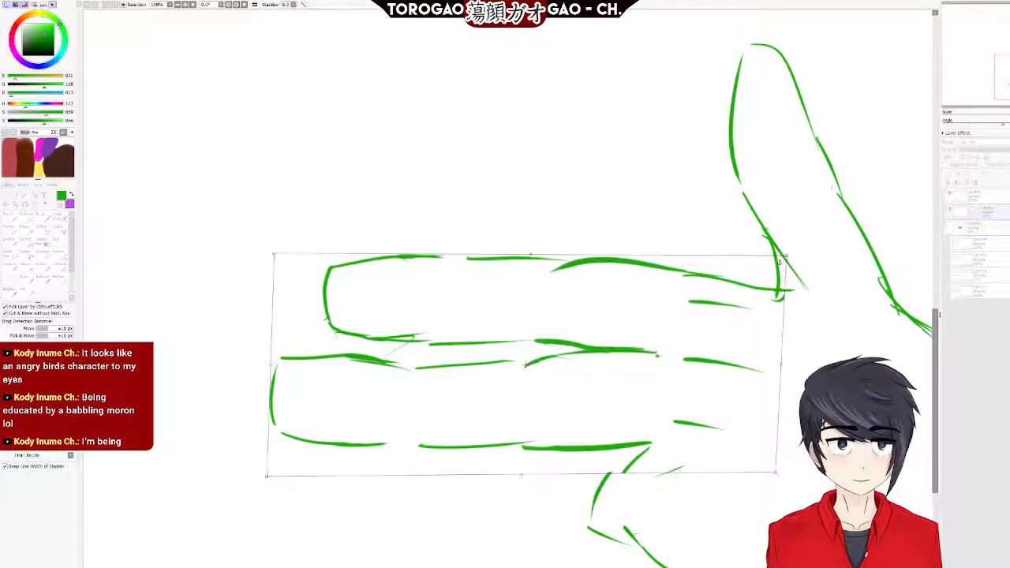
{"action": "mouse_move", "coordinate": [534, 257]}
{"action": "left_mouse_down"}
{"action": "mouse_move", "coordinate": [533, 273]}
{"action": "mouse_move", "coordinate": [537, 250]}
{"action": "mouse_move", "coordinate": [531, 278]}
{"action": "mouse_move", "coordinate": [527, 265]}
{"action": "left_mouse_up"}
{"action": "mouse_move", "coordinate": [424, 478]}
{"action": "left_mouse_down"}
{"action": "mouse_move", "coordinate": [402, 458]}
{"action": "mouse_move", "coordinate": [393, 467]}
{"action": "left_mouse_up"}
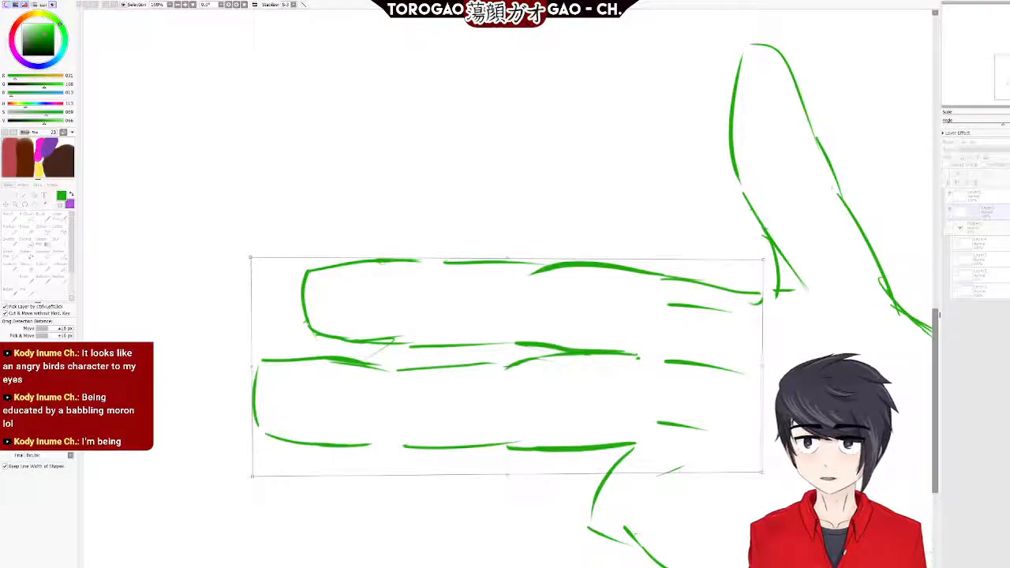
{"action": "key", "text": "Escape"}
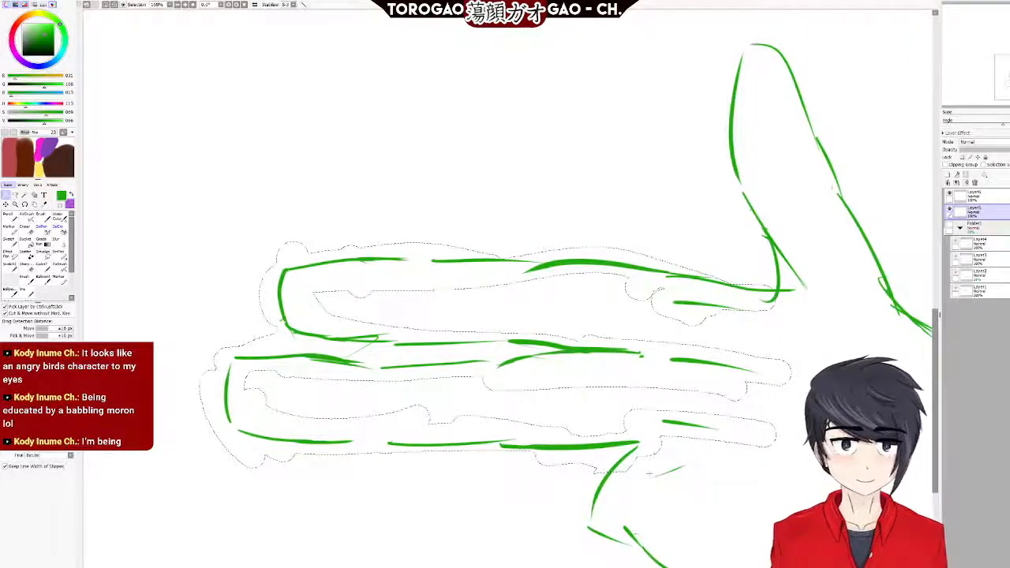
Trim the selection off the upper end of the folded finger's line with the Selection Eraser.
{"action": "left_click", "coordinate": [59, 228]}
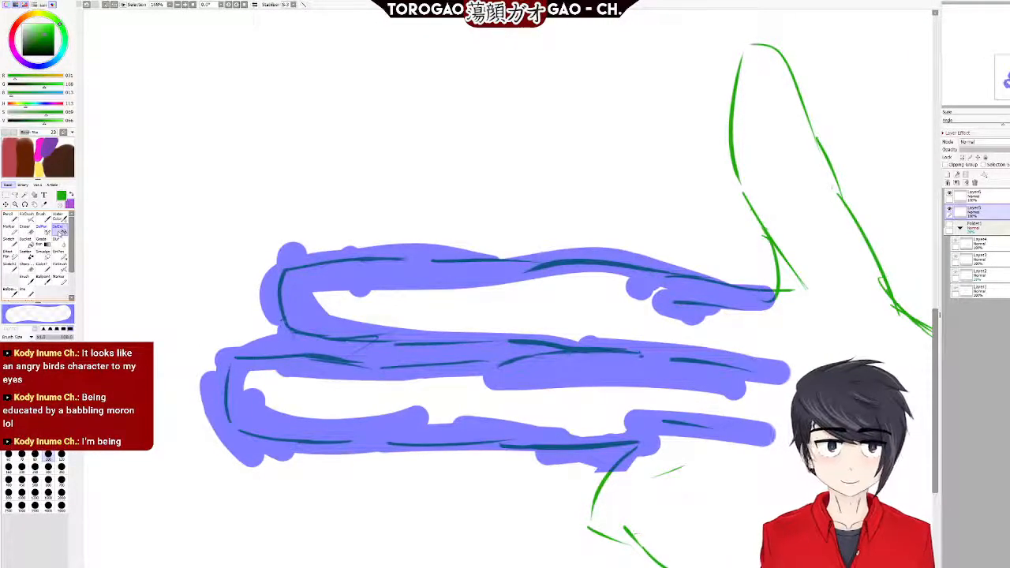
{"action": "left_click", "coordinate": [26, 229]}
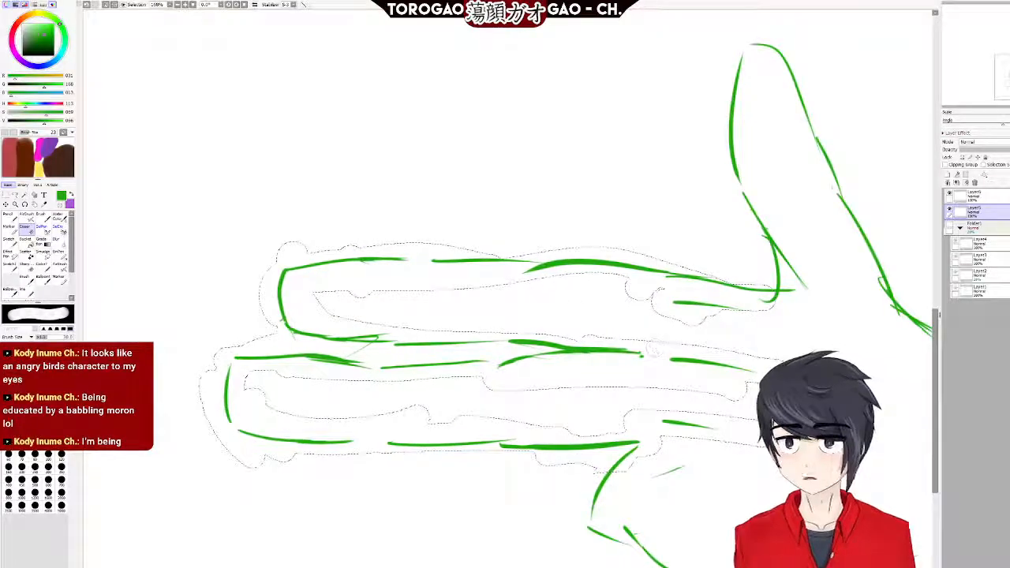
{"action": "left_click", "coordinate": [45, 231]}
{"action": "left_click", "coordinate": [59, 229]}
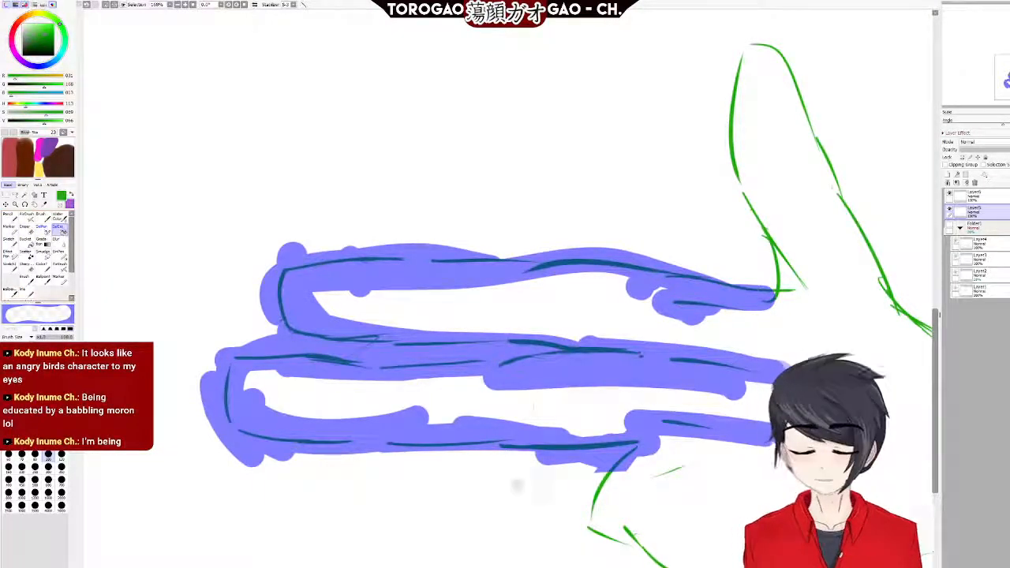
{"action": "left_click_drag", "start_coordinate": [604, 497], "coordinate": [631, 490]}
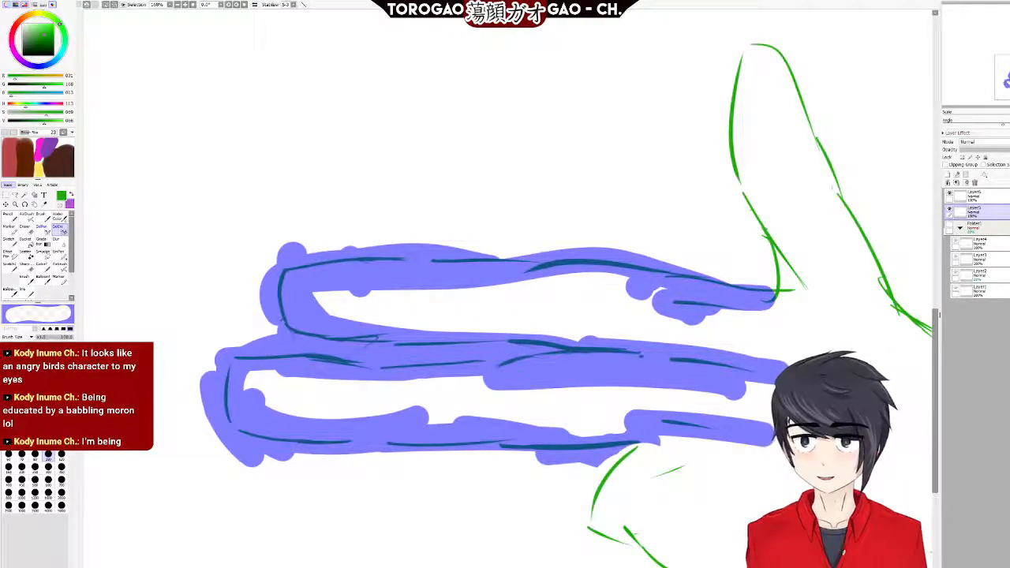
Transform the selected finger lines, squashing them vertically and shifting them slightly down toward the folded finger.
{"action": "left_click", "coordinate": [14, 195]}
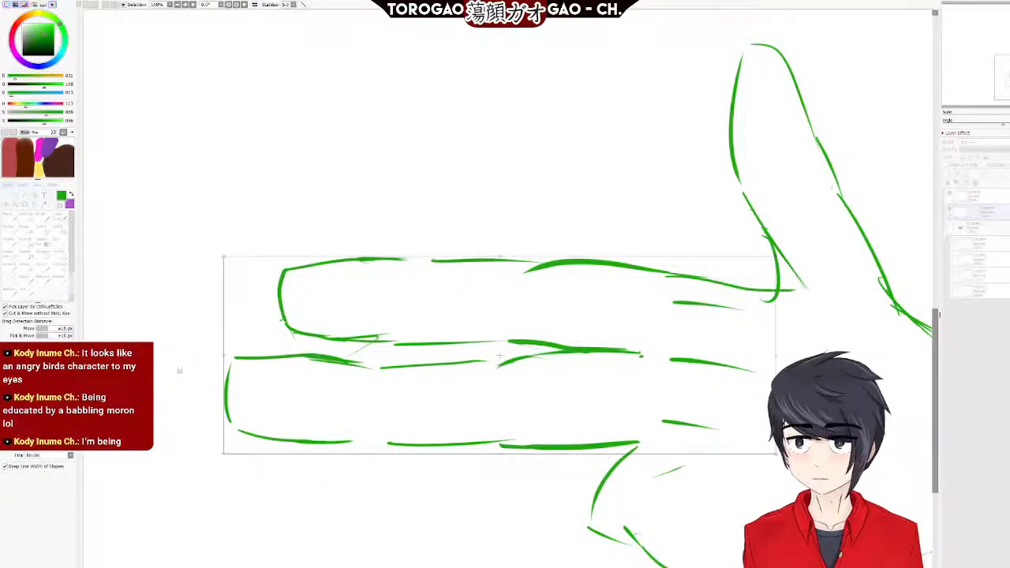
{"action": "left_click_drag", "start_coordinate": [506, 460], "coordinate": [505, 430]}
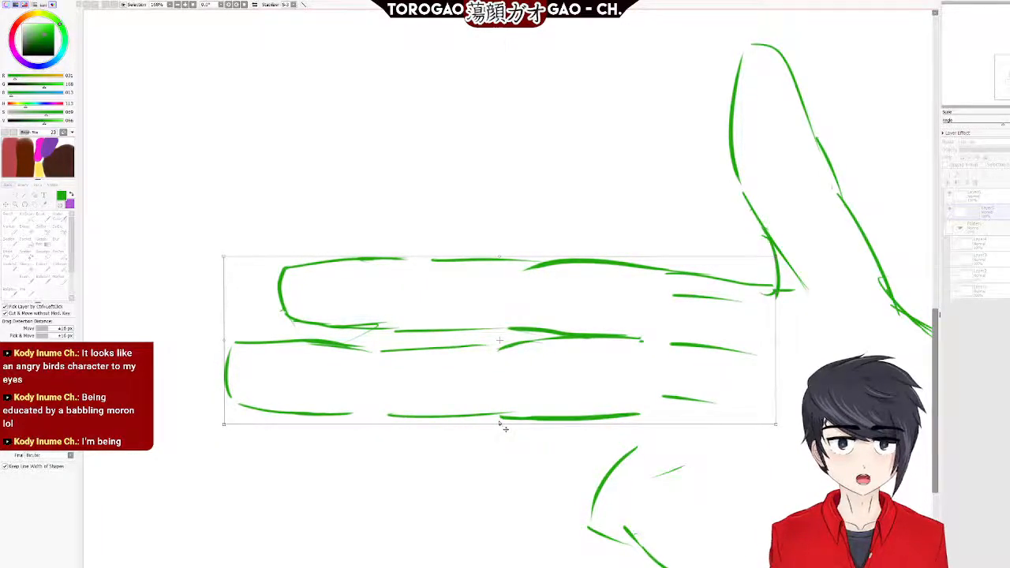
{"action": "scroll", "coordinate": [506, 429], "scroll_direction": "down", "scroll_amount": 4}
{"action": "scroll", "coordinate": [505, 428], "scroll_direction": "up", "scroll_amount": 3}
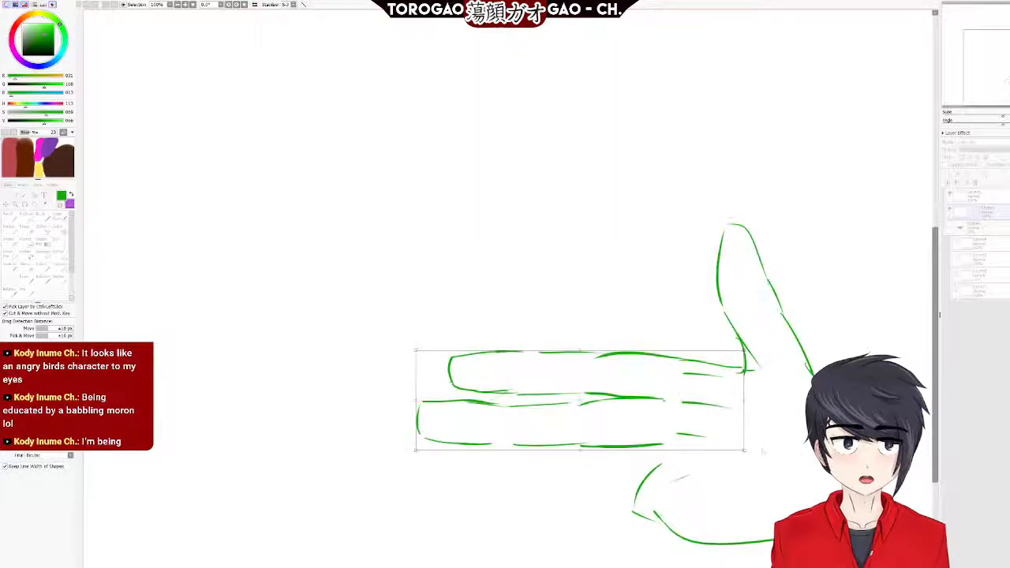
{"action": "left_click_drag", "start_coordinate": [588, 459], "coordinate": [587, 464]}
{"action": "left_click_drag", "start_coordinate": [582, 402], "coordinate": [587, 412]}
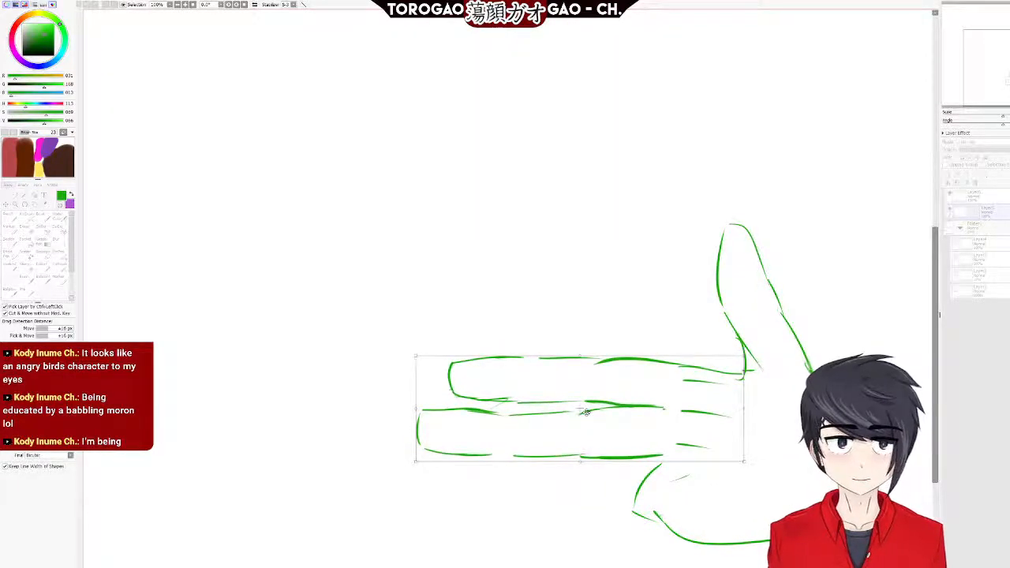
Shorten the two fingers from the tips, pull the knuckle-side corners down, nudge the lines up and apply the transform.
{"action": "left_click_drag", "start_coordinate": [419, 417], "coordinate": [432, 417]}
{"action": "left_click_drag", "start_coordinate": [744, 359], "coordinate": [745, 363]}
{"action": "left_click_drag", "start_coordinate": [746, 463], "coordinate": [744, 473]}
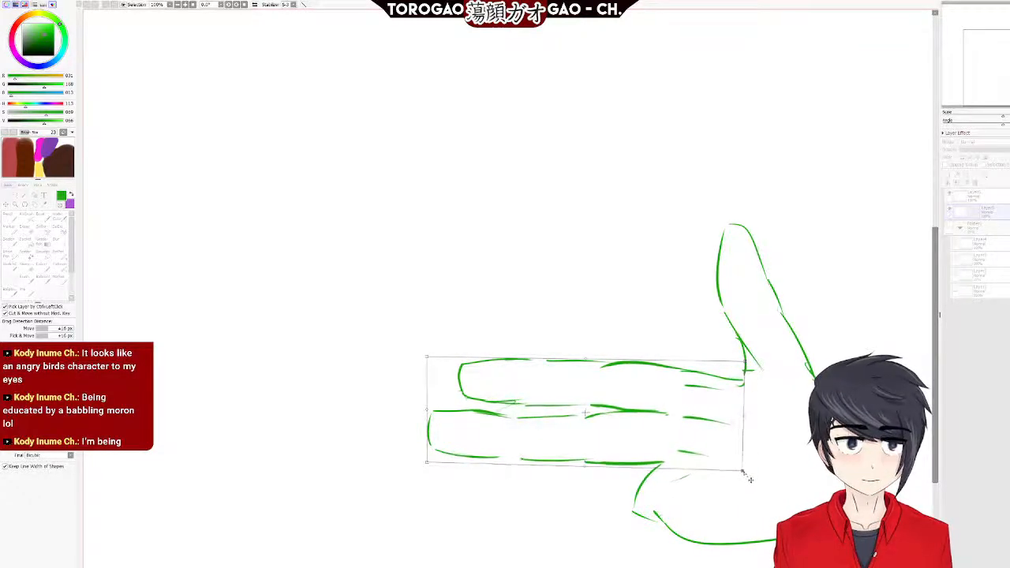
{"action": "left_click_drag", "start_coordinate": [578, 403], "coordinate": [573, 395]}
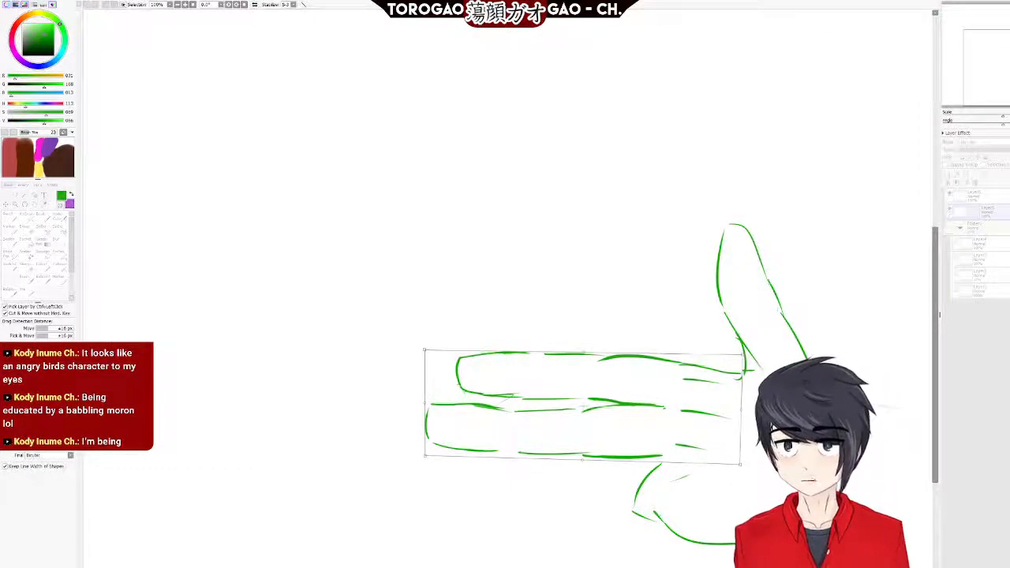
{"action": "key", "text": "Return"}
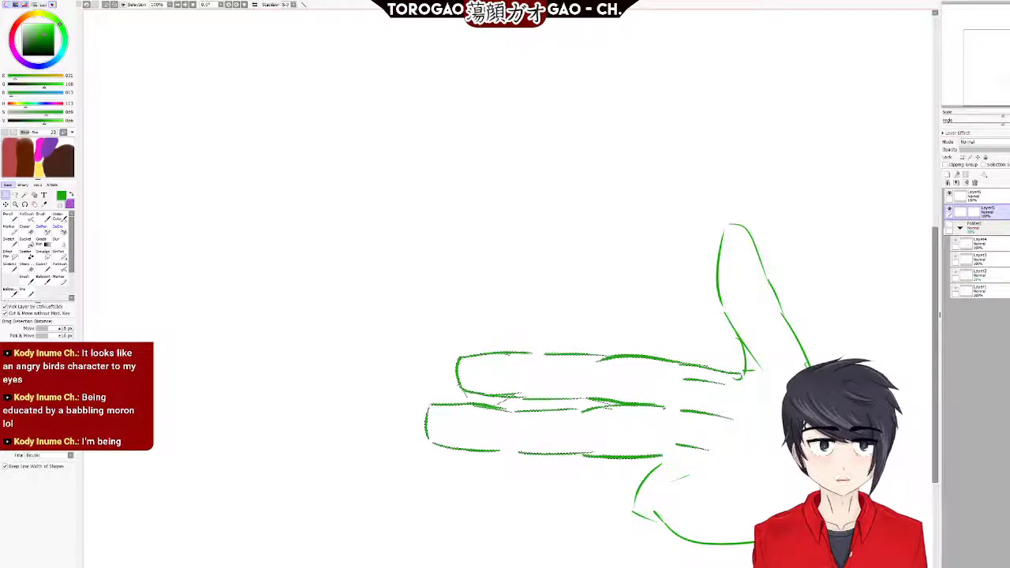
Keep the green line art layer active and clear the selection around the finger lines.
{"action": "left_click", "coordinate": [992, 228]}
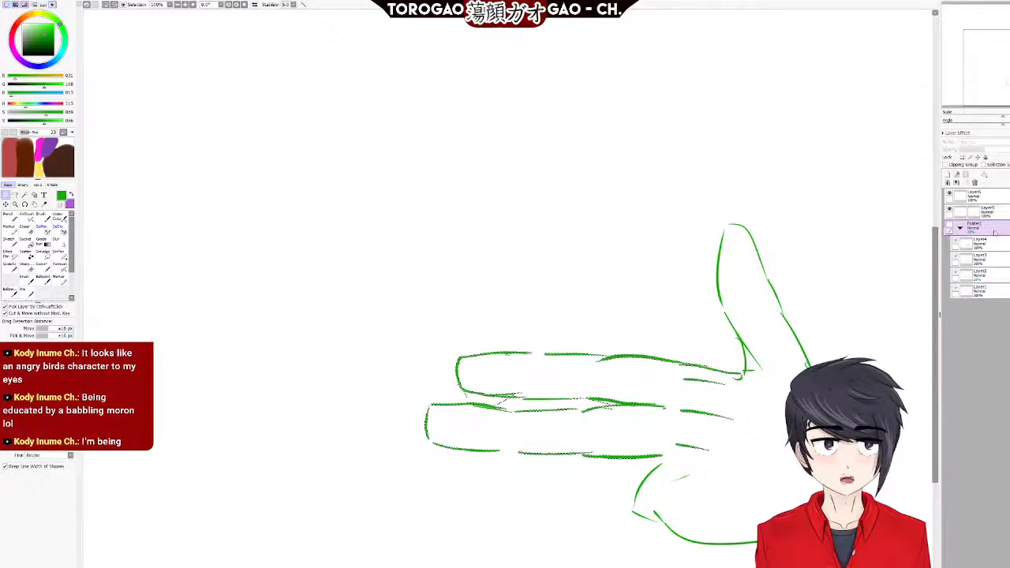
{"action": "scroll", "coordinate": [875, 346], "scroll_direction": "down", "scroll_amount": 5}
{"action": "scroll", "coordinate": [873, 386], "scroll_direction": "up", "scroll_amount": 8}
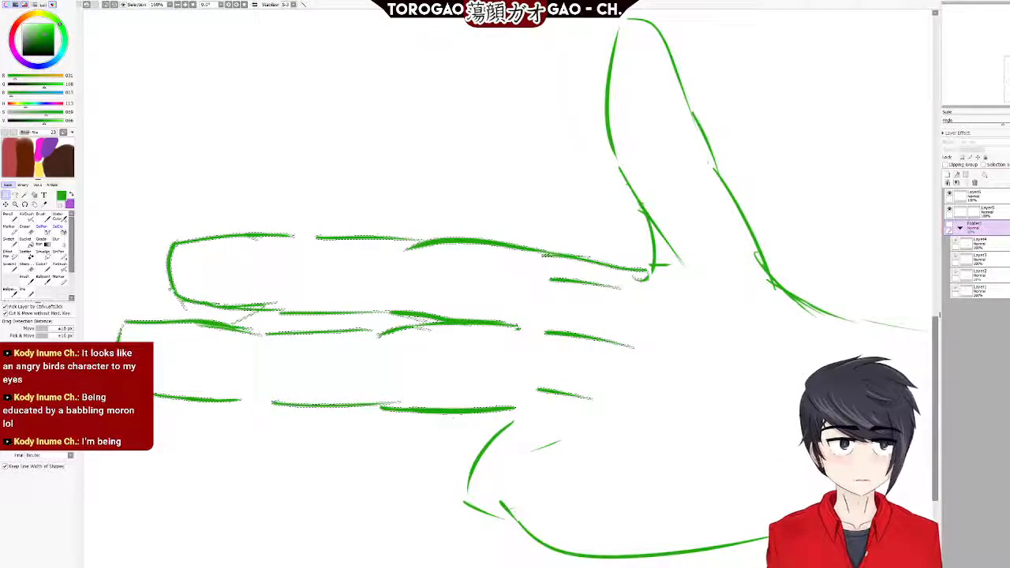
{"action": "left_click", "coordinate": [987, 212]}
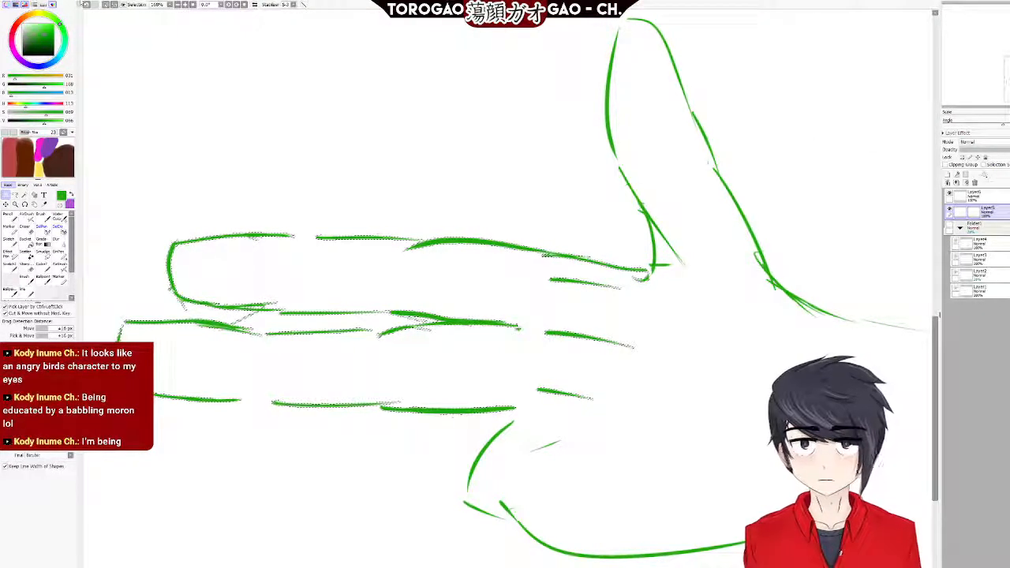
{"action": "key", "text": "ctrl+d"}
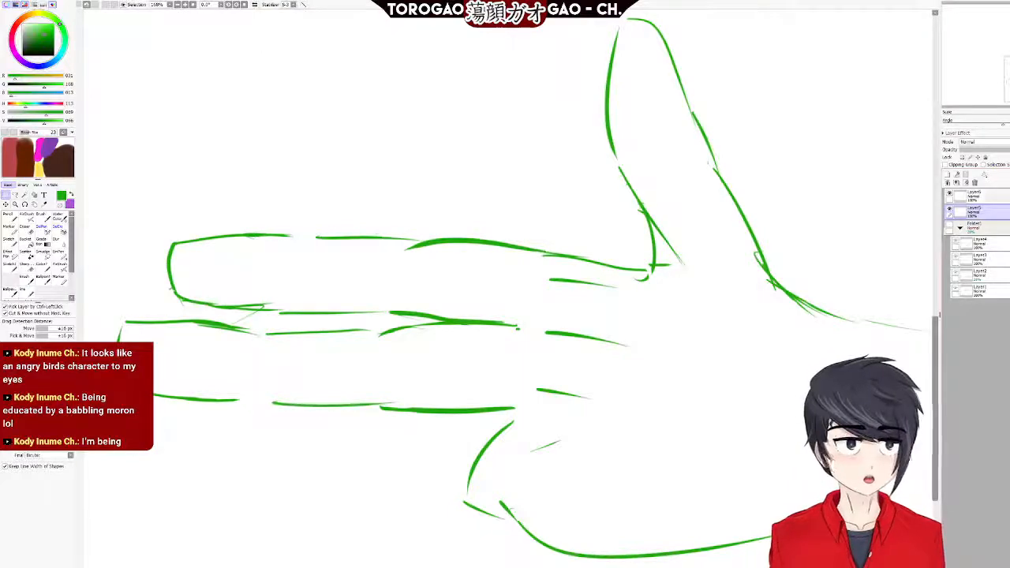
Lower the opacity of the green line art layer so it serves as a faint guide.
{"action": "left_click", "coordinate": [975, 196]}
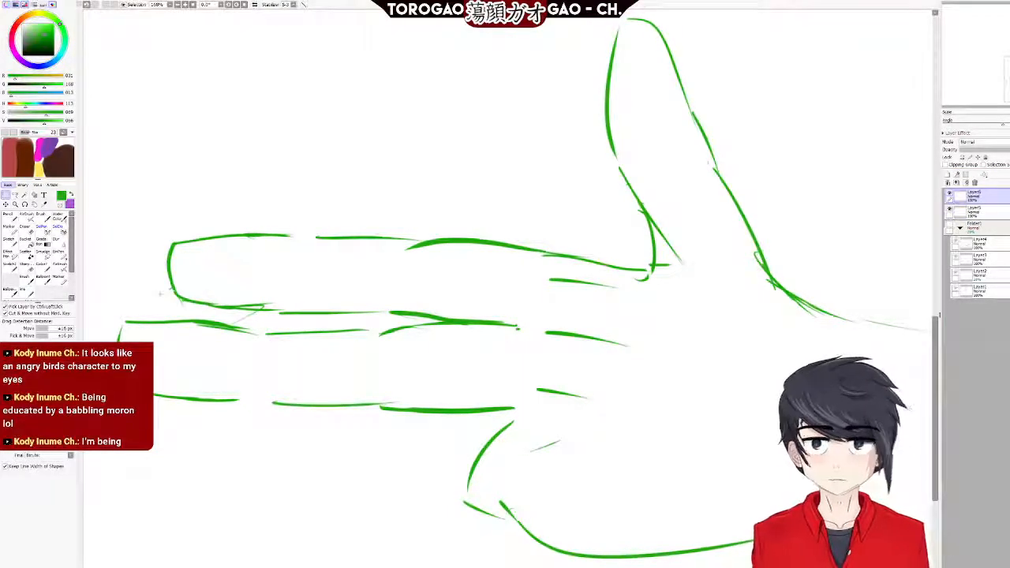
{"action": "left_click", "coordinate": [1000, 213]}
{"action": "left_click", "coordinate": [1001, 150]}
{"action": "scroll", "coordinate": [561, 348], "scroll_direction": "down", "scroll_amount": 3}
{"action": "left_click_drag", "start_coordinate": [773, 366], "coordinate": [663, 372]}
{"action": "scroll", "coordinate": [663, 371], "scroll_direction": "up", "scroll_amount": 2}
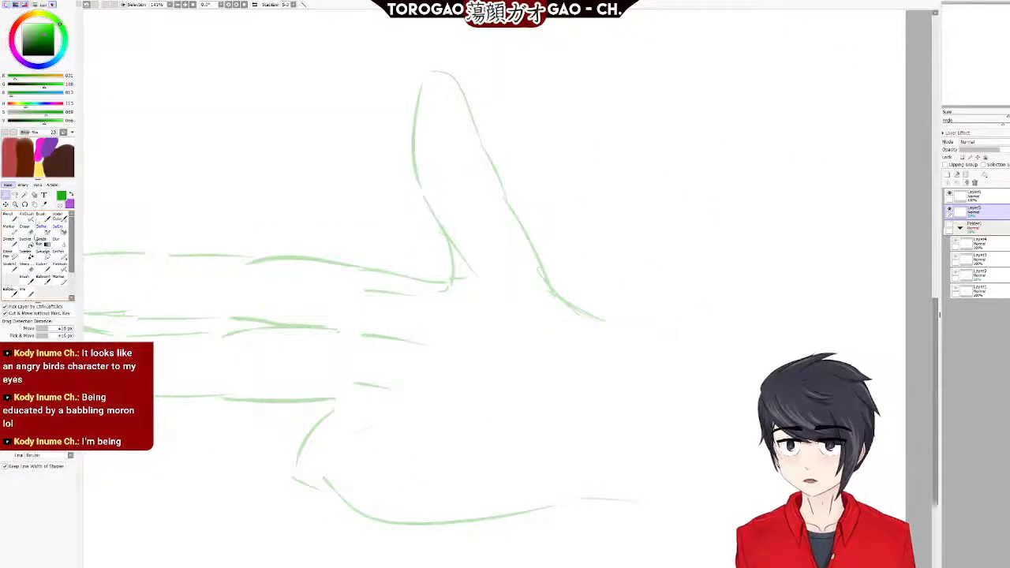
Set up the Ballpoint brush in dark blue and make the topmost layer active for a construction overlay.
{"action": "left_click", "coordinate": [14, 218]}
{"action": "left_click", "coordinate": [44, 268]}
{"action": "left_click", "coordinate": [44, 279]}
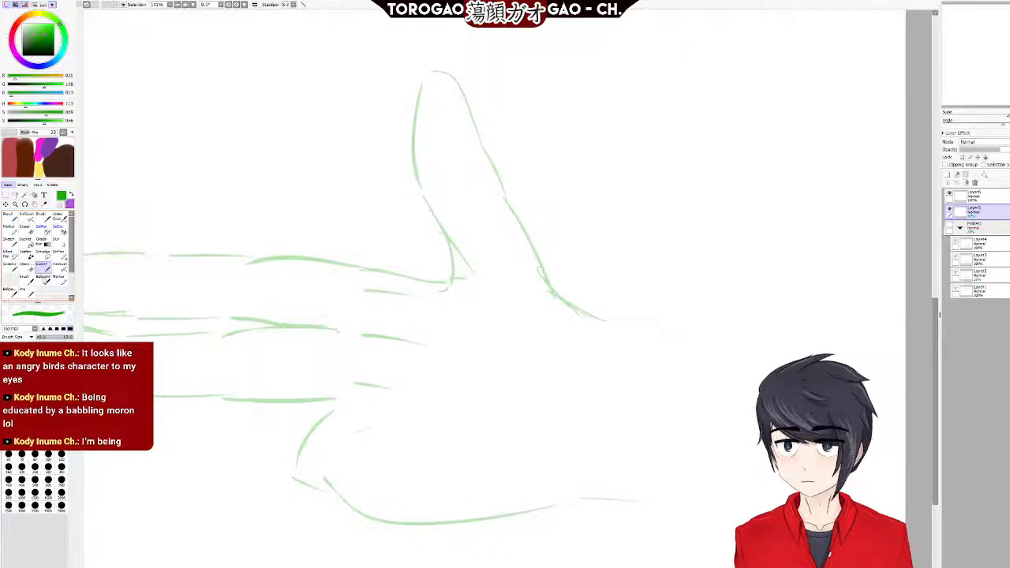
{"action": "left_click", "coordinate": [43, 66]}
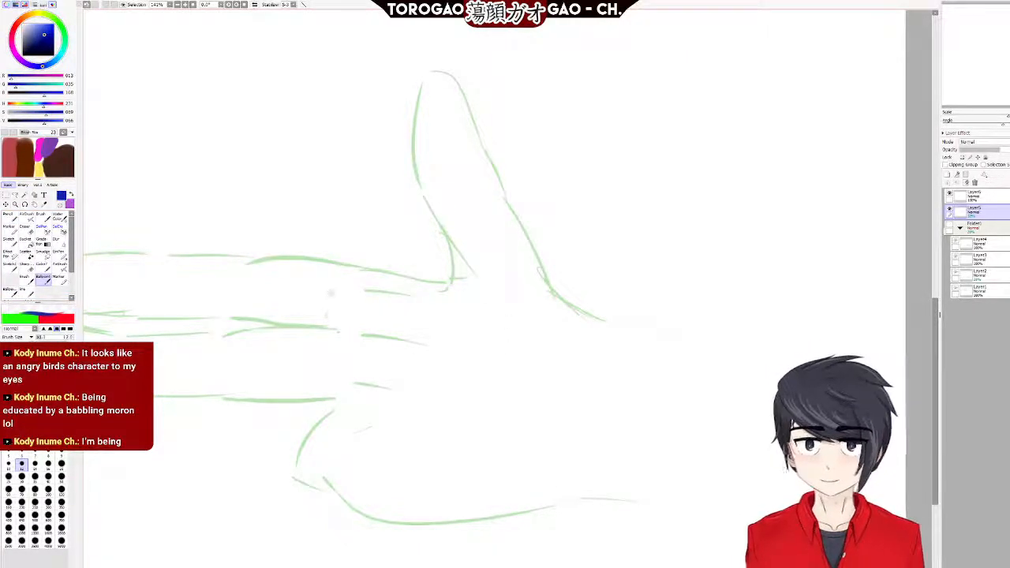
{"action": "left_click_drag", "start_coordinate": [358, 275], "coordinate": [357, 452]}
{"action": "key", "text": "ctrl+z"}
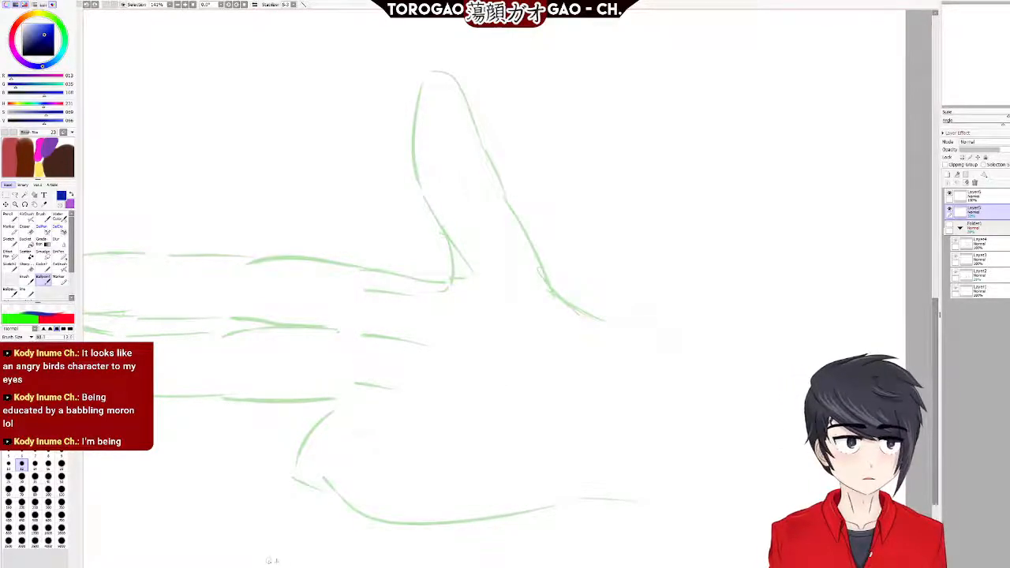
{"action": "left_click", "coordinate": [980, 197]}
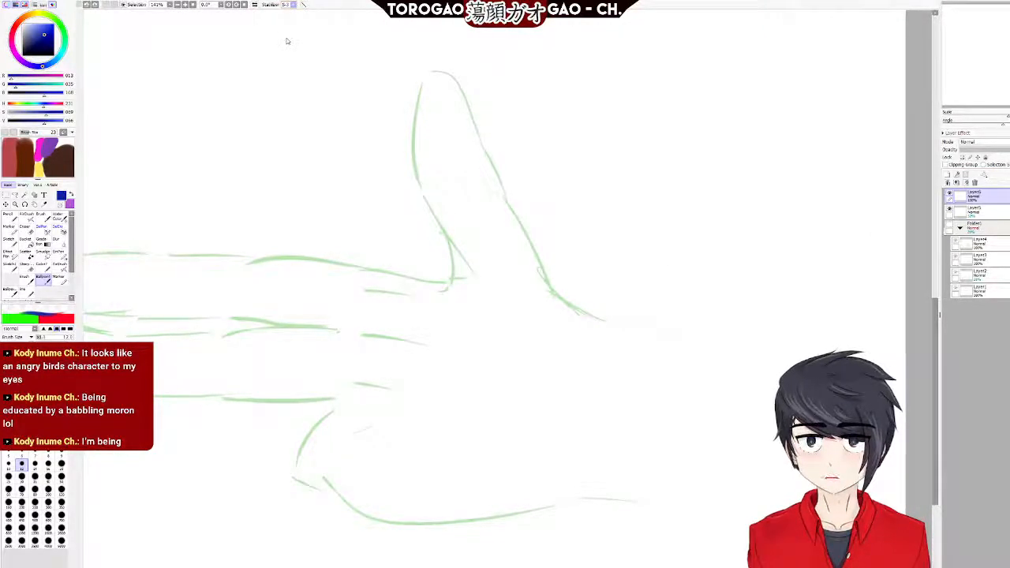
Sketch the palm's knuckle-side edge and its lower edge in blue over the faded hand, redoing unsatisfactory strokes.
{"action": "left_click_drag", "start_coordinate": [350, 270], "coordinate": [366, 494]}
{"action": "key", "text": "ctrl+z"}
{"action": "key", "text": "ctrl+z"}
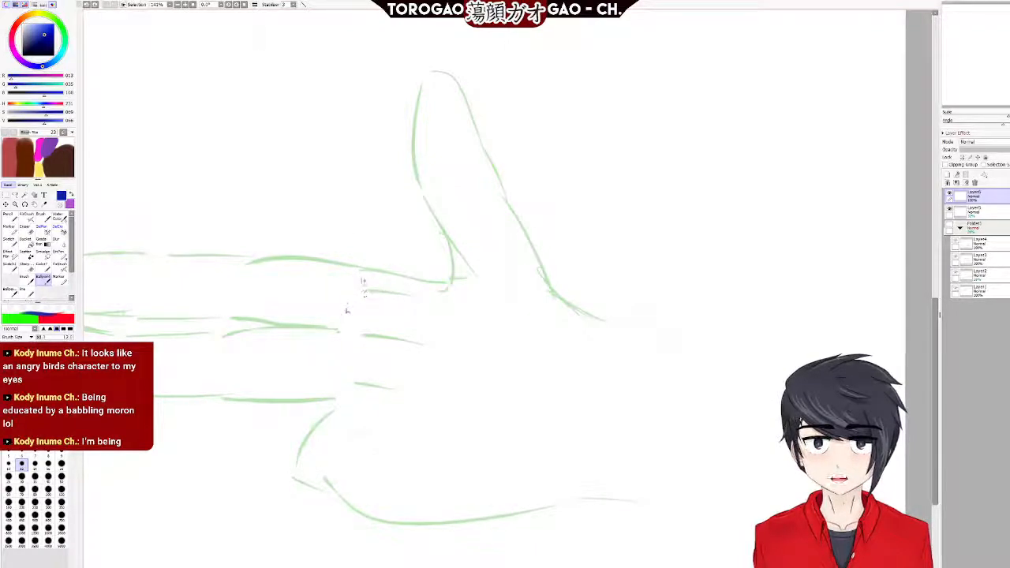
{"action": "mouse_move", "coordinate": [355, 266]}
{"action": "left_mouse_down"}
{"action": "mouse_move", "coordinate": [335, 463]}
{"action": "mouse_move", "coordinate": [351, 508]}
{"action": "mouse_move", "coordinate": [458, 504]}
{"action": "mouse_move", "coordinate": [600, 470]}
{"action": "left_mouse_up"}
{"action": "key", "text": "ctrl+z"}
{"action": "left_click_drag", "start_coordinate": [350, 513], "coordinate": [627, 479]}
{"action": "key", "text": "ctrl+z"}
{"action": "left_click_drag", "start_coordinate": [347, 519], "coordinate": [643, 477]}
{"action": "mouse_move", "coordinate": [392, 330]}
{"action": "left_mouse_down"}
{"action": "mouse_move", "coordinate": [389, 267]}
{"action": "mouse_move", "coordinate": [582, 271]}
{"action": "left_mouse_up"}
{"action": "key", "text": "ctrl+z"}
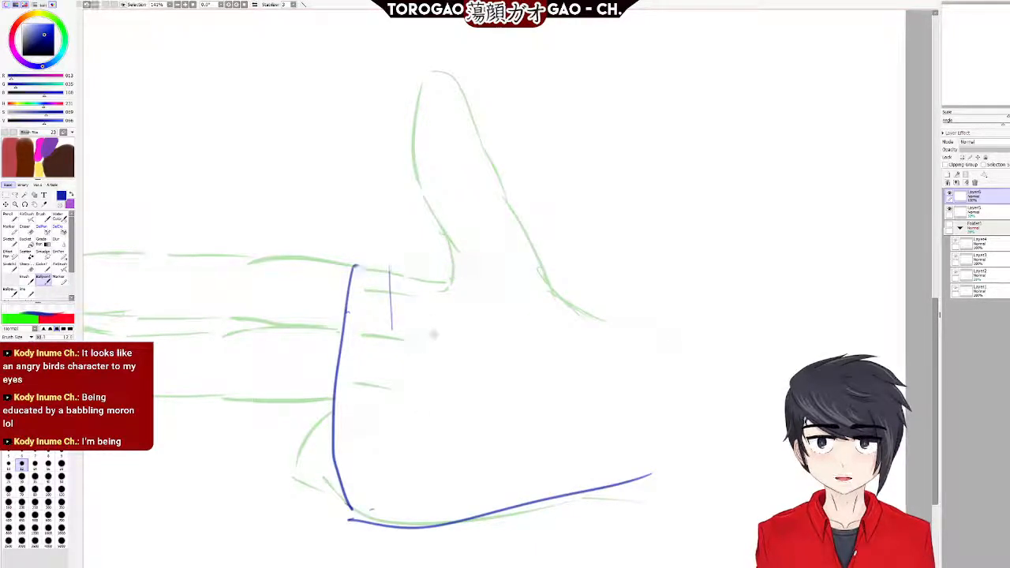
Sketch repeated blue strokes along the palm's upper edge and add looser strokes to its lower edge.
{"action": "mouse_move", "coordinate": [353, 269]}
{"action": "left_mouse_down"}
{"action": "mouse_move", "coordinate": [351, 294]}
{"action": "mouse_move", "coordinate": [473, 306]}
{"action": "mouse_move", "coordinate": [371, 308]}
{"action": "left_mouse_up"}
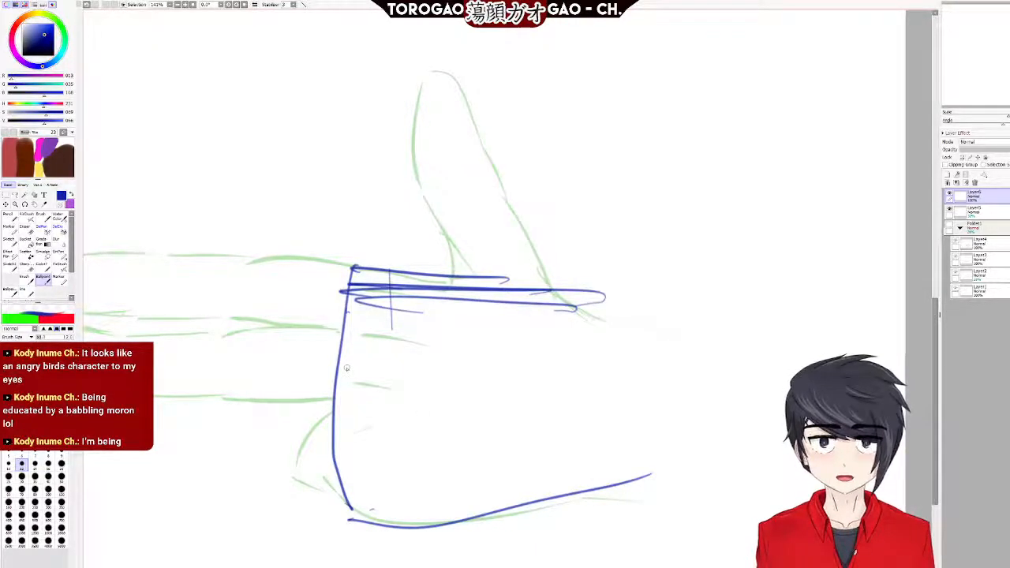
{"action": "scroll", "coordinate": [405, 278], "scroll_direction": "down", "scroll_amount": 8}
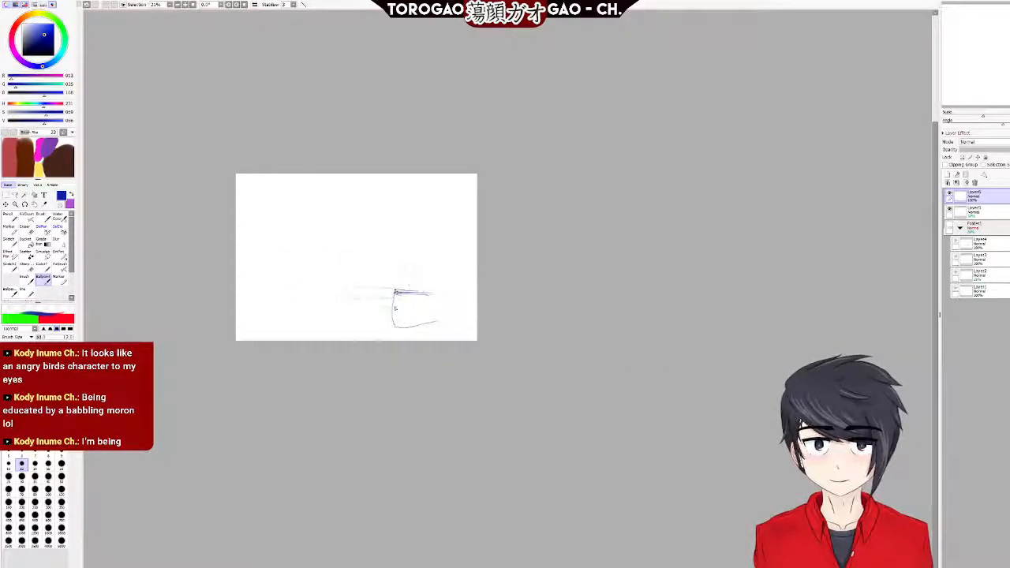
{"action": "key", "text": "ctrl+z"}
{"action": "left_click_drag", "start_coordinate": [397, 325], "coordinate": [431, 329]}
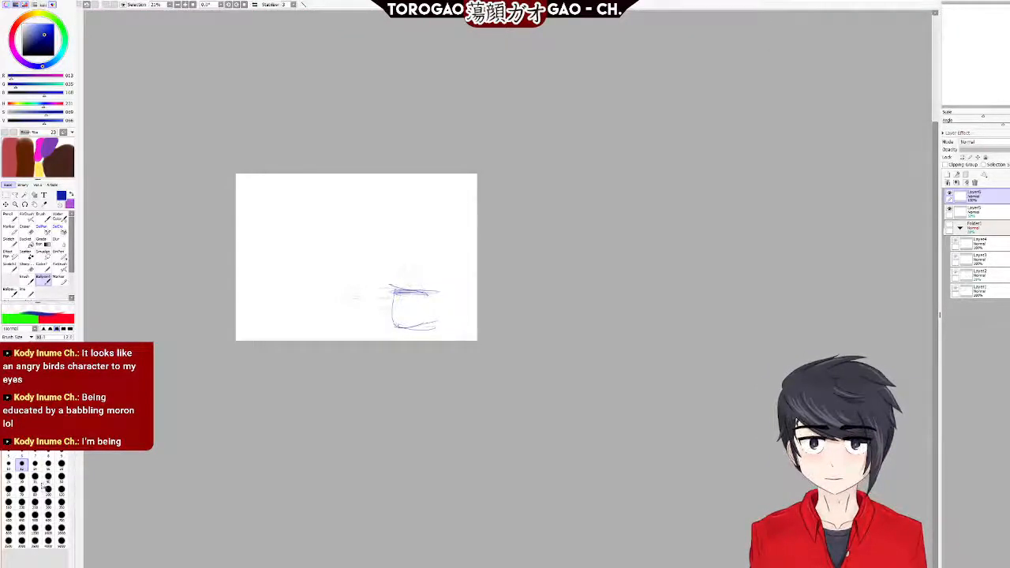
{"action": "scroll", "coordinate": [364, 311], "scroll_direction": "up", "scroll_amount": 2}
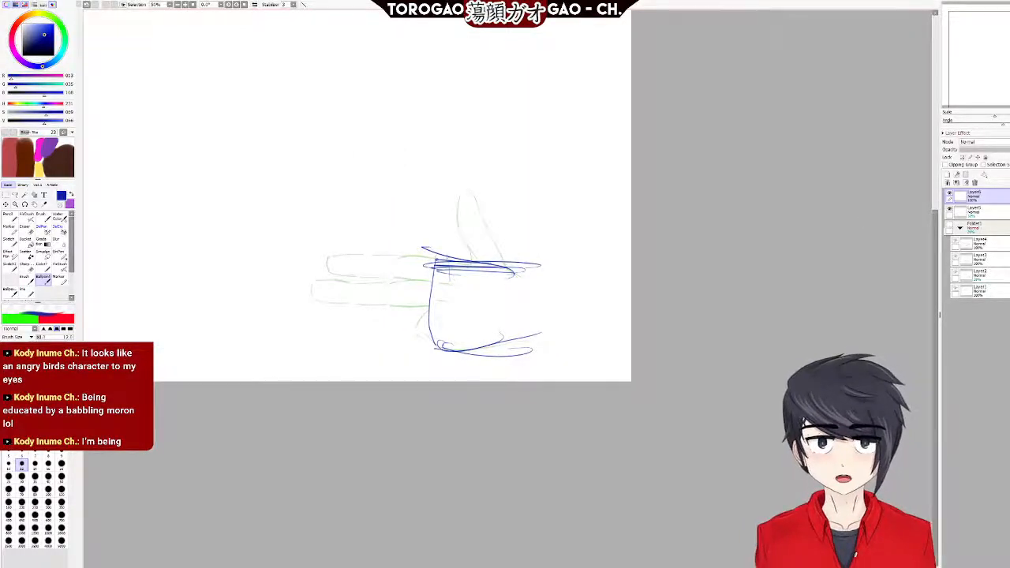
{"action": "left_click_drag", "start_coordinate": [462, 268], "coordinate": [541, 260]}
{"action": "left_click_drag", "start_coordinate": [454, 263], "coordinate": [521, 267]}
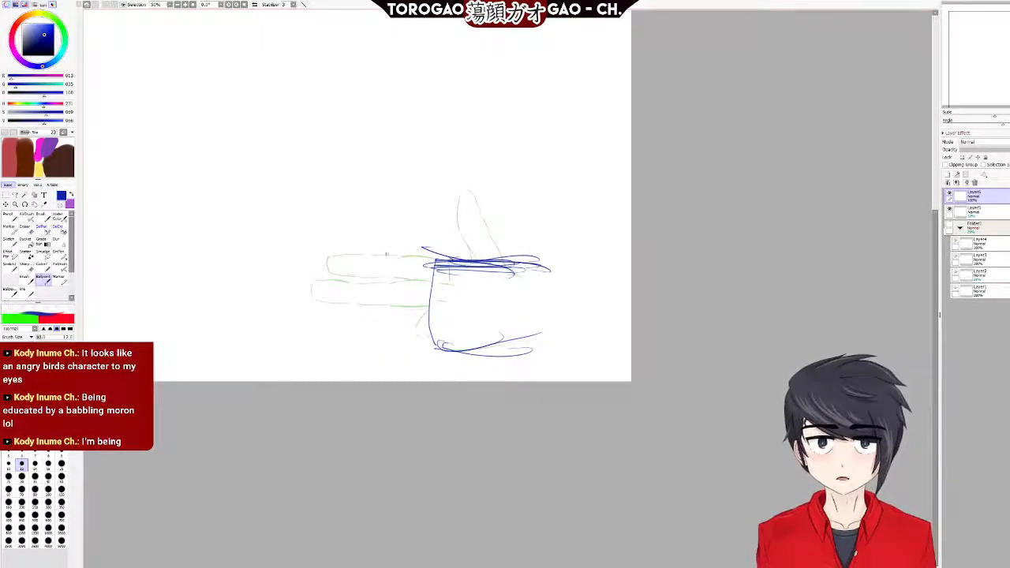
Block in the lower extended finger as a long blue box running from its tip to the palm.
{"action": "mouse_move", "coordinate": [312, 282]}
{"action": "left_mouse_down"}
{"action": "mouse_move", "coordinate": [317, 311]}
{"action": "mouse_move", "coordinate": [339, 326]}
{"action": "mouse_move", "coordinate": [355, 327]}
{"action": "mouse_move", "coordinate": [316, 313]}
{"action": "mouse_move", "coordinate": [403, 297]}
{"action": "left_mouse_up"}
{"action": "key", "text": "ctrl+z"}
{"action": "left_click_drag", "start_coordinate": [303, 282], "coordinate": [423, 281]}
{"action": "mouse_move", "coordinate": [330, 292]}
{"action": "left_mouse_down"}
{"action": "mouse_move", "coordinate": [443, 271]}
{"action": "mouse_move", "coordinate": [434, 280]}
{"action": "left_mouse_up"}
{"action": "left_click_drag", "start_coordinate": [363, 285], "coordinate": [438, 278]}
{"action": "left_click_drag", "start_coordinate": [310, 314], "coordinate": [433, 311]}
Outline the raised thumb as a pointed blue shape rising from the palm's upper edge.
{"action": "mouse_move", "coordinate": [499, 260]}
{"action": "left_mouse_down"}
{"action": "mouse_move", "coordinate": [468, 188]}
{"action": "mouse_move", "coordinate": [451, 254]}
{"action": "mouse_move", "coordinate": [482, 221]}
{"action": "mouse_move", "coordinate": [472, 204]}
{"action": "mouse_move", "coordinate": [460, 229]}
{"action": "mouse_move", "coordinate": [473, 265]}
{"action": "left_mouse_up"}
{"action": "key", "text": "ctrl+z"}
{"action": "key", "text": "ctrl+z"}
{"action": "left_click_drag", "start_coordinate": [455, 226], "coordinate": [489, 284]}
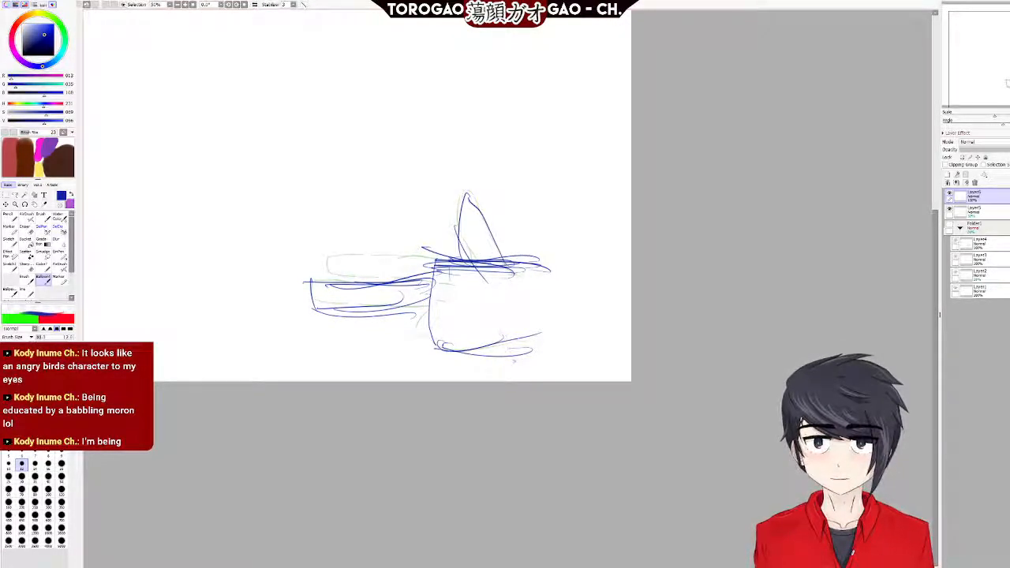
Outline the folded finger at the palm's lower corner and block in the upper extended finger.
{"action": "mouse_move", "coordinate": [427, 310]}
{"action": "left_mouse_down"}
{"action": "mouse_move", "coordinate": [418, 338]}
{"action": "mouse_move", "coordinate": [443, 355]}
{"action": "left_mouse_up"}
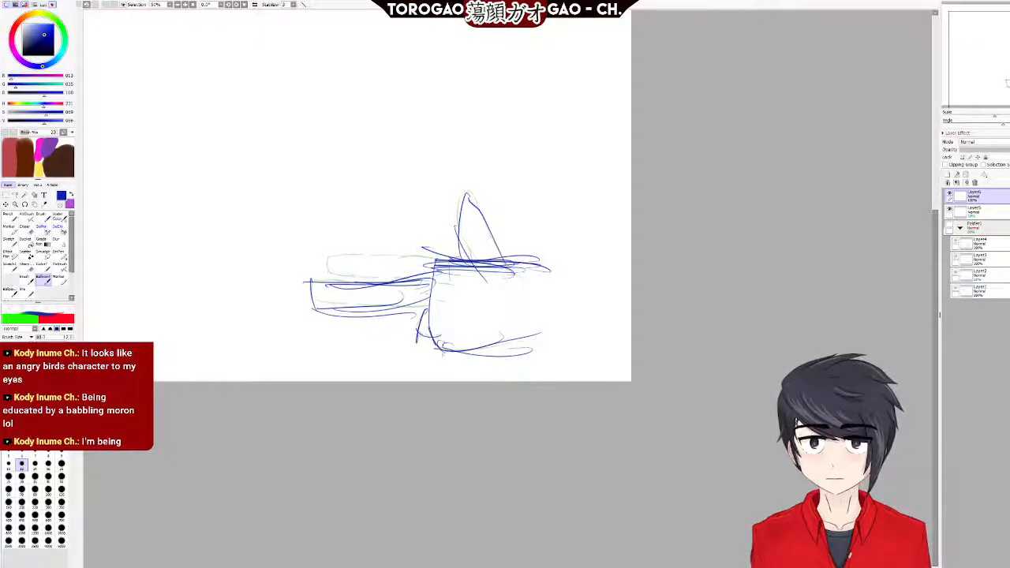
{"action": "mouse_move", "coordinate": [427, 277]}
{"action": "left_mouse_down"}
{"action": "mouse_move", "coordinate": [324, 273]}
{"action": "mouse_move", "coordinate": [330, 243]}
{"action": "mouse_move", "coordinate": [426, 257]}
{"action": "left_mouse_up"}
{"action": "left_click_drag", "start_coordinate": [543, 267], "coordinate": [540, 357]}
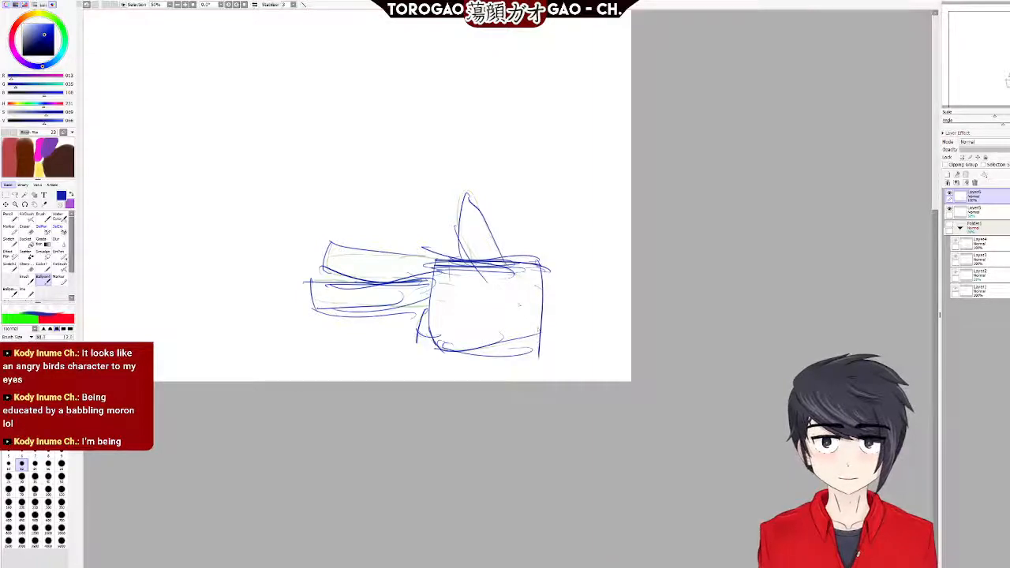
{"action": "key", "text": "ctrl+z"}
Reinforce the palm block with slanted strokes on its upper and lower edges and repeated strokes down the knuckle side.
{"action": "left_click_drag", "start_coordinate": [479, 254], "coordinate": [563, 295]}
{"action": "mouse_move", "coordinate": [428, 269]}
{"action": "left_mouse_down"}
{"action": "mouse_move", "coordinate": [557, 286]}
{"action": "mouse_move", "coordinate": [439, 300]}
{"action": "mouse_move", "coordinate": [447, 355]}
{"action": "mouse_move", "coordinate": [572, 344]}
{"action": "left_mouse_up"}
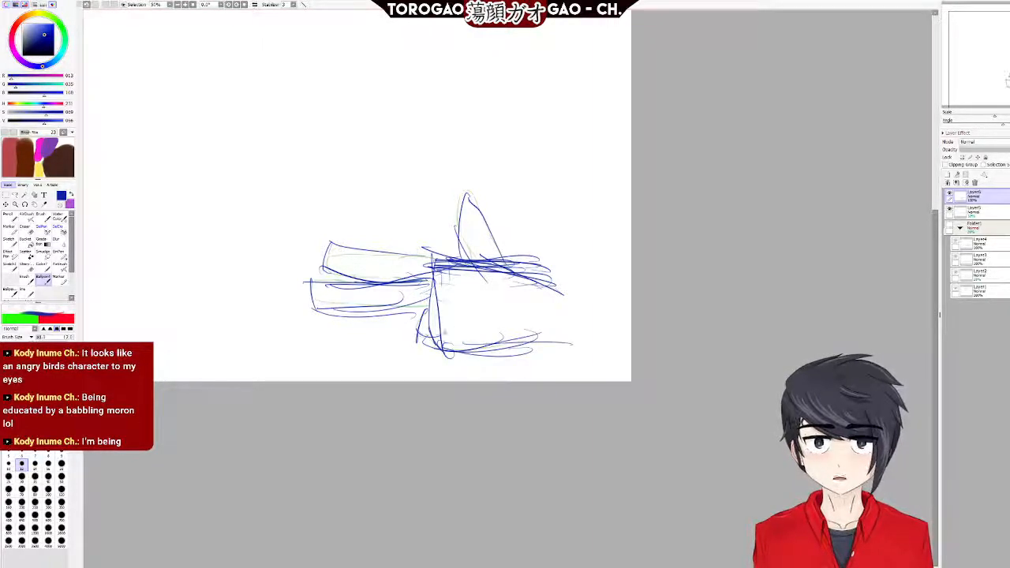
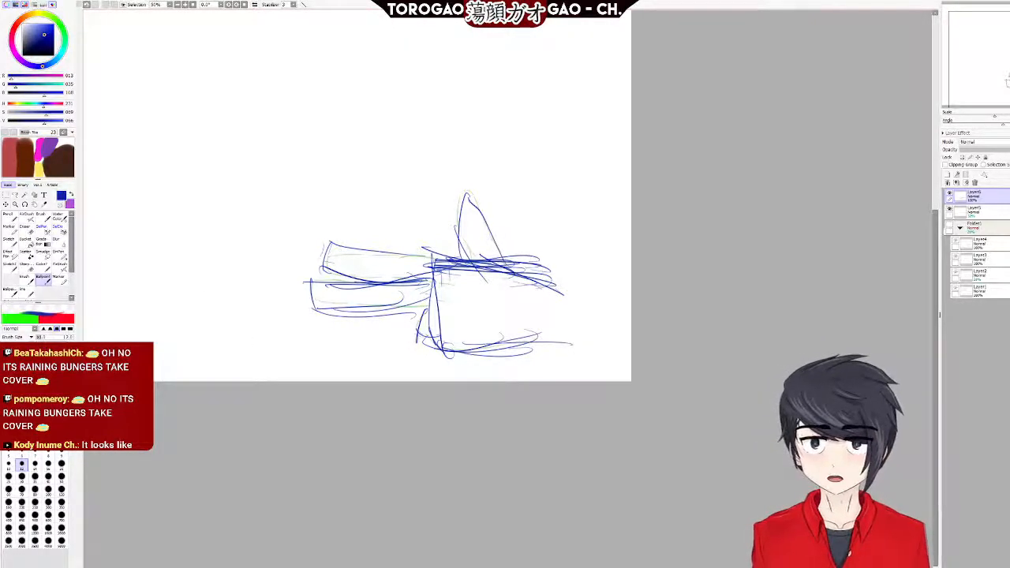
{"action": "left_click_drag", "start_coordinate": [434, 292], "coordinate": [440, 348]}
{"action": "mouse_move", "coordinate": [434, 249]}
{"action": "left_mouse_down"}
{"action": "mouse_move", "coordinate": [431, 344]}
{"action": "mouse_move", "coordinate": [447, 363]}
{"action": "left_mouse_up"}
{"action": "mouse_move", "coordinate": [431, 274]}
{"action": "left_mouse_down"}
{"action": "mouse_move", "coordinate": [442, 352]}
{"action": "mouse_move", "coordinate": [519, 369]}
{"action": "left_mouse_up"}
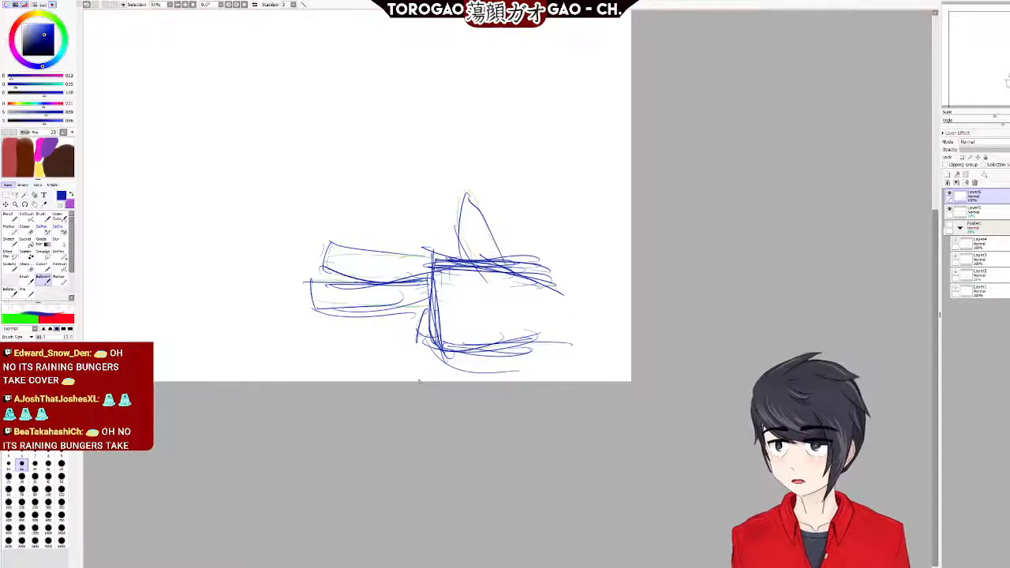
{"action": "left_click_drag", "start_coordinate": [433, 273], "coordinate": [450, 373]}
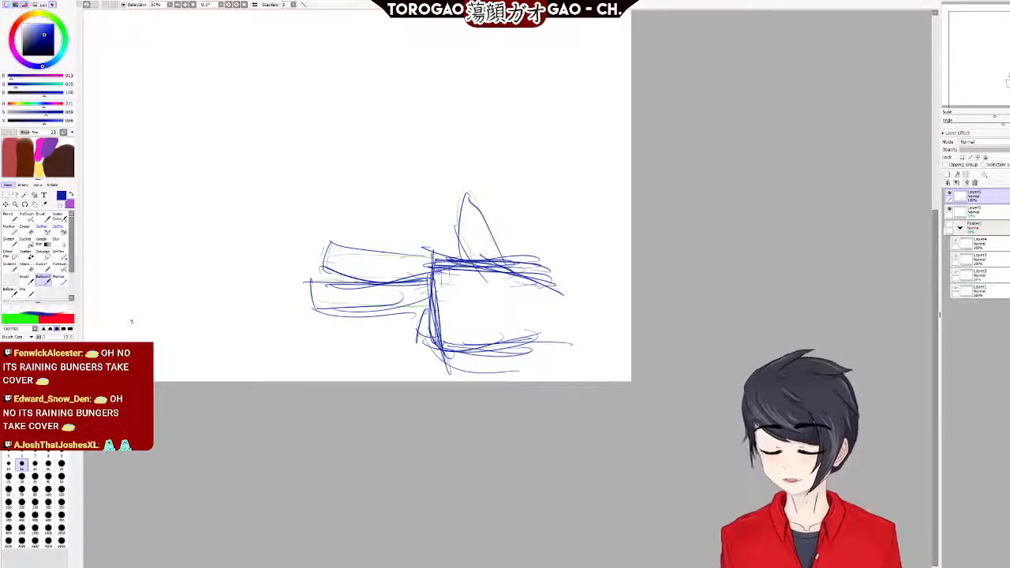
Retrace the upper finger's outline and mark the joints with two cross lines running through both extended fingers.
{"action": "left_click_drag", "start_coordinate": [325, 267], "coordinate": [400, 274]}
{"action": "mouse_move", "coordinate": [326, 244]}
{"action": "left_mouse_down"}
{"action": "mouse_move", "coordinate": [426, 256]}
{"action": "mouse_move", "coordinate": [401, 258]}
{"action": "left_mouse_up"}
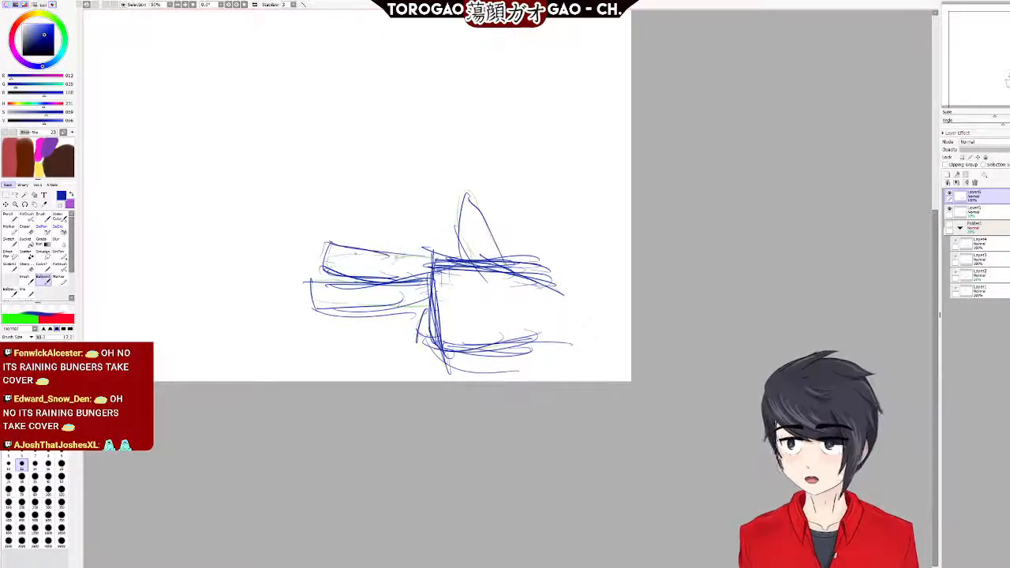
{"action": "mouse_move", "coordinate": [341, 247]}
{"action": "left_mouse_down"}
{"action": "mouse_move", "coordinate": [403, 259]}
{"action": "mouse_move", "coordinate": [370, 318]}
{"action": "left_mouse_up"}
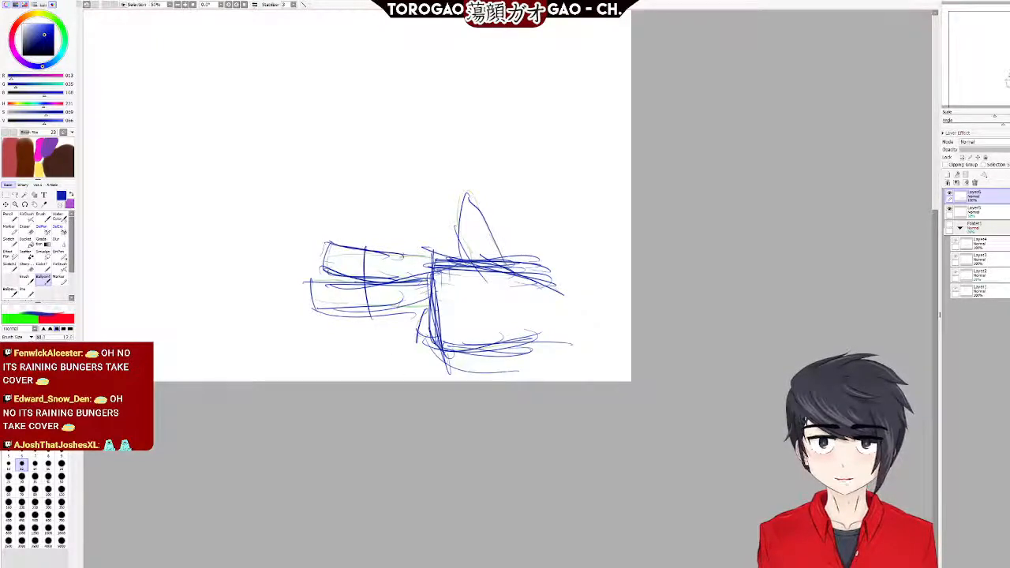
{"action": "left_click_drag", "start_coordinate": [398, 257], "coordinate": [426, 371]}
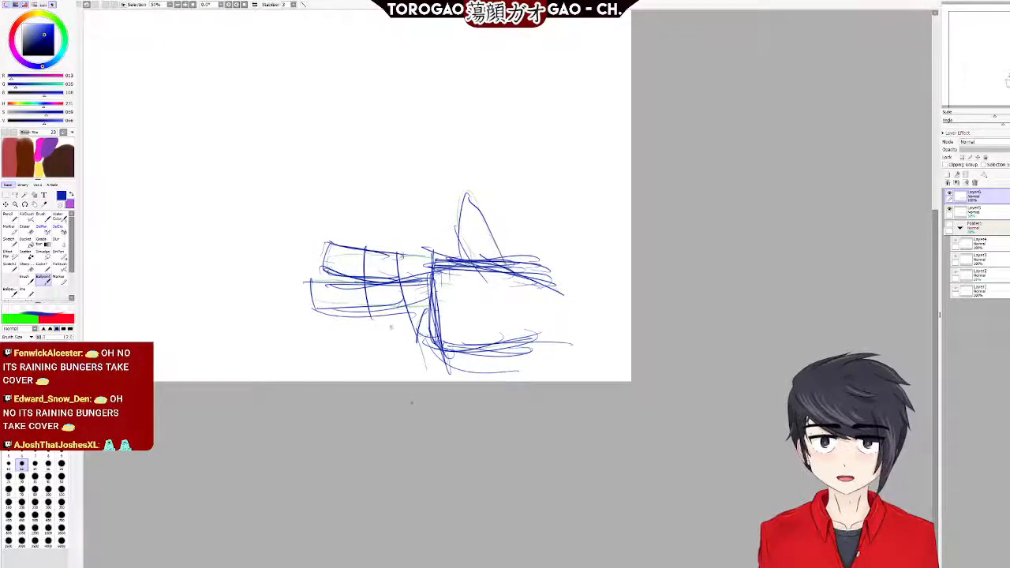
Reinforce both extended fingers with extra strokes around their tips, long edges and bases at the palm.
{"action": "mouse_move", "coordinate": [404, 314]}
{"action": "left_mouse_down"}
{"action": "mouse_move", "coordinate": [441, 319]}
{"action": "mouse_move", "coordinate": [451, 307]}
{"action": "mouse_move", "coordinate": [430, 300]}
{"action": "mouse_move", "coordinate": [451, 279]}
{"action": "left_mouse_up"}
{"action": "mouse_move", "coordinate": [394, 252]}
{"action": "left_mouse_down"}
{"action": "mouse_move", "coordinate": [447, 256]}
{"action": "mouse_move", "coordinate": [435, 253]}
{"action": "left_mouse_up"}
{"action": "mouse_move", "coordinate": [339, 277]}
{"action": "left_mouse_down"}
{"action": "mouse_move", "coordinate": [314, 253]}
{"action": "mouse_move", "coordinate": [334, 273]}
{"action": "mouse_move", "coordinate": [328, 323]}
{"action": "left_mouse_up"}
{"action": "mouse_move", "coordinate": [315, 289]}
{"action": "left_mouse_down"}
{"action": "mouse_move", "coordinate": [339, 319]}
{"action": "mouse_move", "coordinate": [375, 318]}
{"action": "left_mouse_up"}
{"action": "mouse_move", "coordinate": [319, 295]}
{"action": "left_mouse_down"}
{"action": "mouse_move", "coordinate": [373, 309]}
{"action": "mouse_move", "coordinate": [399, 302]}
{"action": "mouse_move", "coordinate": [350, 277]}
{"action": "mouse_move", "coordinate": [315, 302]}
{"action": "left_mouse_up"}
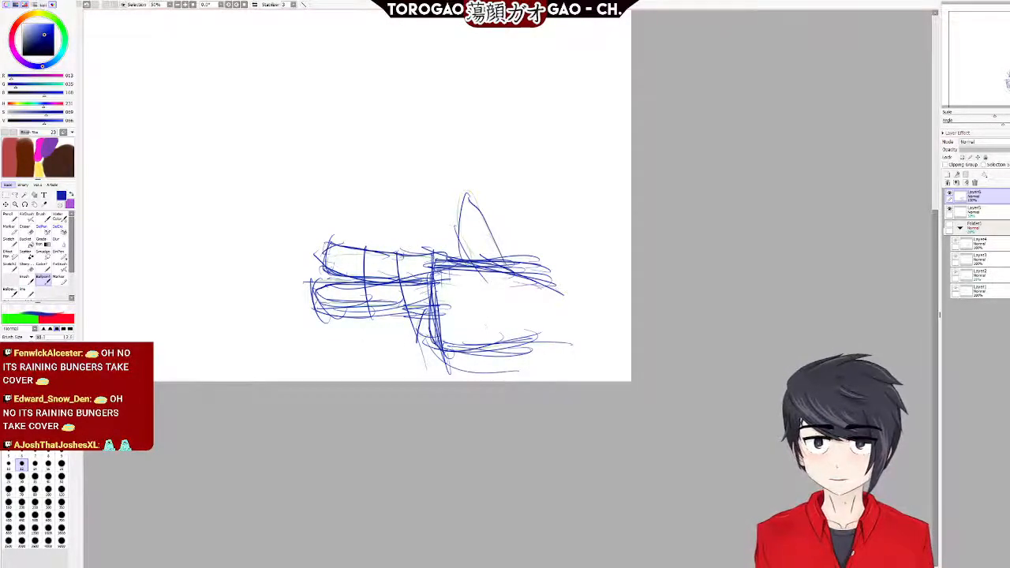
Add curved blue strokes around both sides of the thumb to restate its shape.
{"action": "mouse_move", "coordinate": [461, 199]}
{"action": "left_mouse_down"}
{"action": "mouse_move", "coordinate": [483, 271]}
{"action": "mouse_move", "coordinate": [458, 237]}
{"action": "left_mouse_up"}
{"action": "left_click_drag", "start_coordinate": [466, 195], "coordinate": [510, 236]}
{"action": "scroll", "coordinate": [390, 153], "scroll_direction": "down", "scroll_amount": 4}
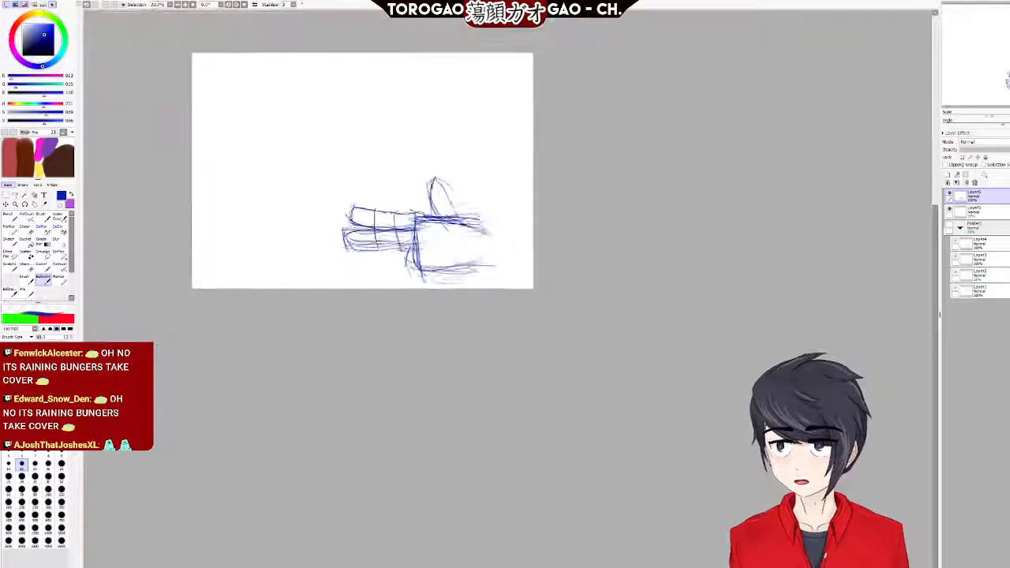
{"action": "scroll", "coordinate": [296, 106], "scroll_direction": "up", "scroll_amount": 4}
{"action": "scroll", "coordinate": [692, 235], "scroll_direction": "up", "scroll_amount": 5}
{"action": "scroll", "coordinate": [370, 266], "scroll_direction": "down", "scroll_amount": 4}
{"action": "scroll", "coordinate": [228, 320], "scroll_direction": "up", "scroll_amount": 4}
{"action": "scroll", "coordinate": [582, 363], "scroll_direction": "down", "scroll_amount": 5}
{"action": "scroll", "coordinate": [529, 363], "scroll_direction": "up", "scroll_amount": 5}
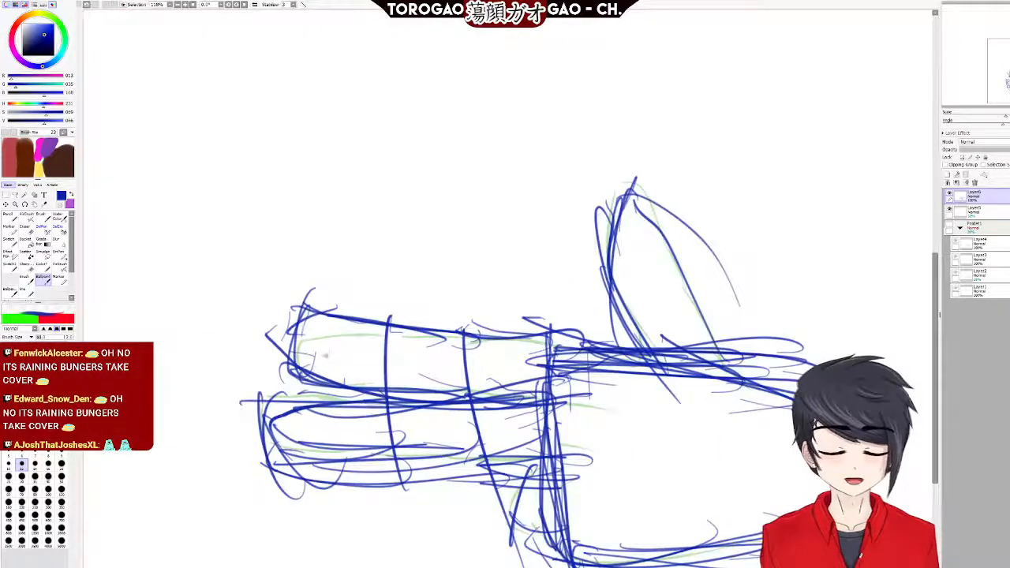
{"action": "scroll", "coordinate": [721, 446], "scroll_direction": "down", "scroll_amount": 3}
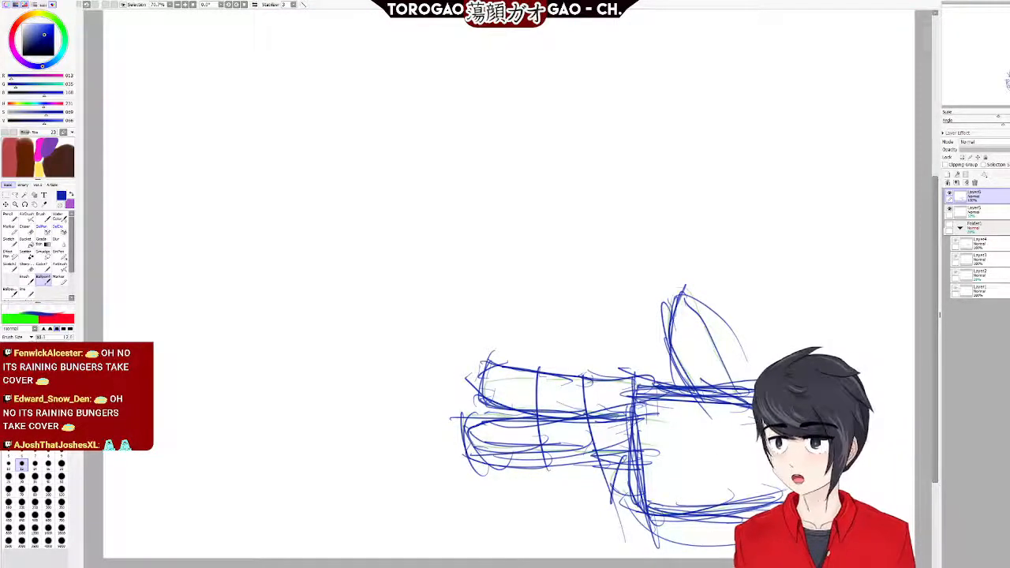
{"action": "key", "text": "a"}
{"action": "left_click_drag", "start_coordinate": [634, 534], "coordinate": [712, 548]}
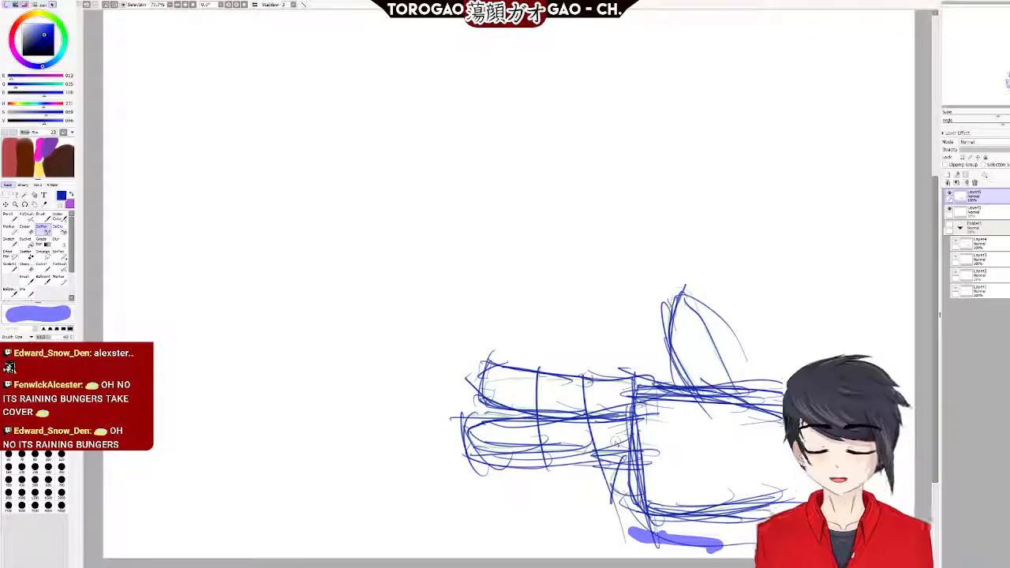
{"action": "key", "text": "b"}
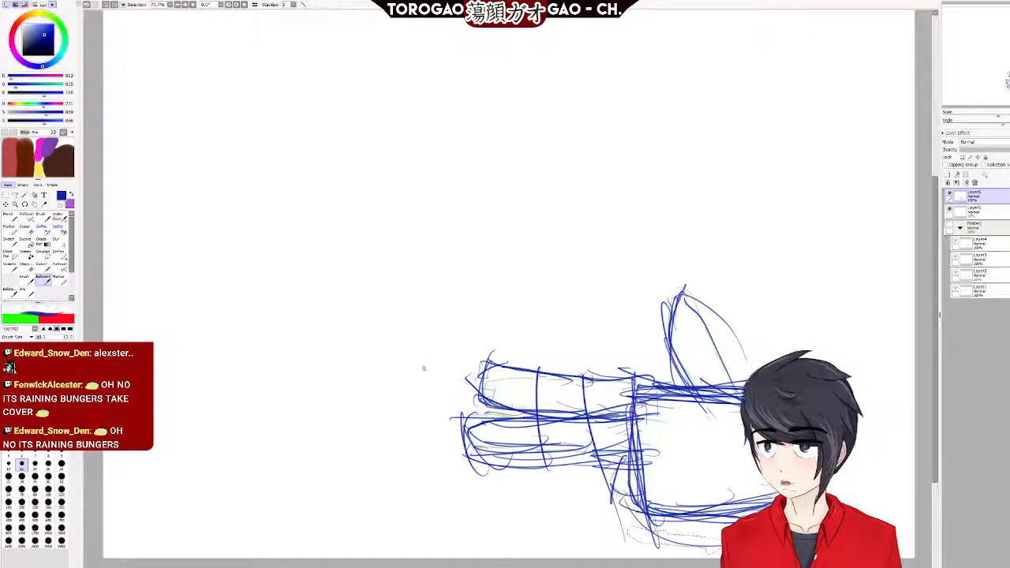
{"action": "key", "text": "ctrl+d"}
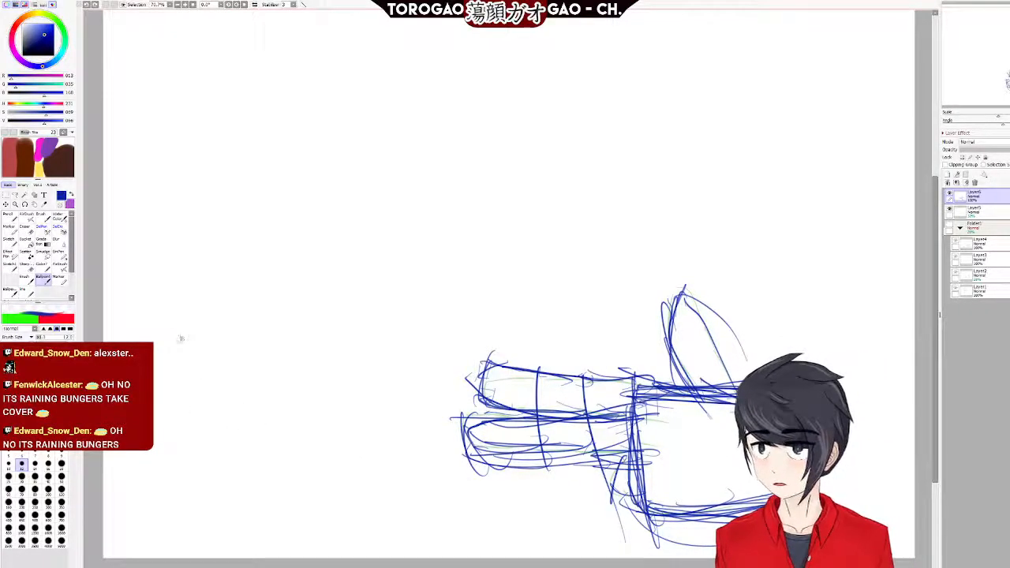
Draw a vertical blue guide line down through the palm, just inside its knuckle-side edge.
{"action": "scroll", "coordinate": [703, 460], "scroll_direction": "down", "scroll_amount": 3}
{"action": "scroll", "coordinate": [710, 466], "scroll_direction": "up", "scroll_amount": 5}
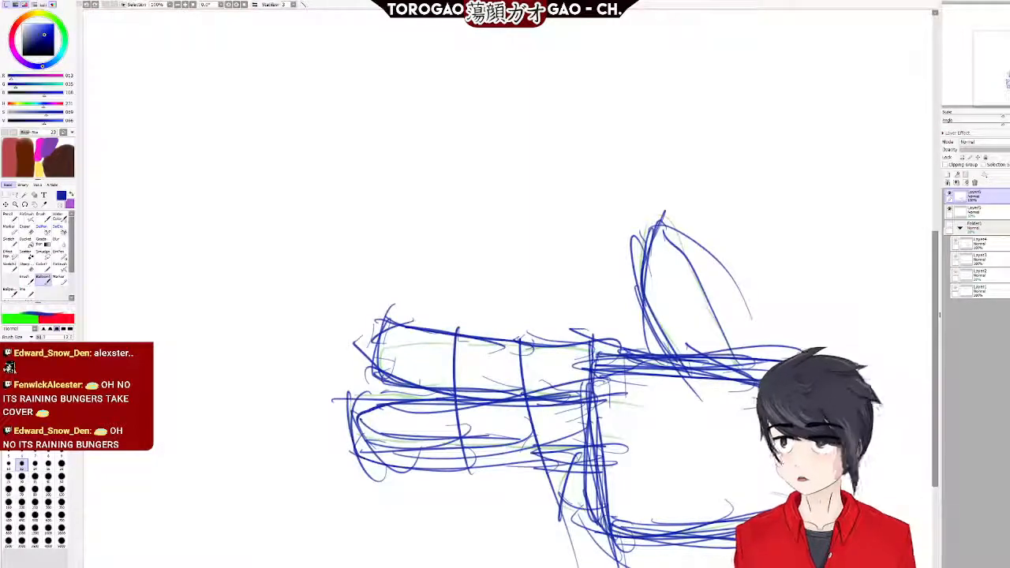
{"action": "scroll", "coordinate": [492, 442], "scroll_direction": "up", "scroll_amount": 1}
{"action": "scroll", "coordinate": [549, 451], "scroll_direction": "down", "scroll_amount": 2}
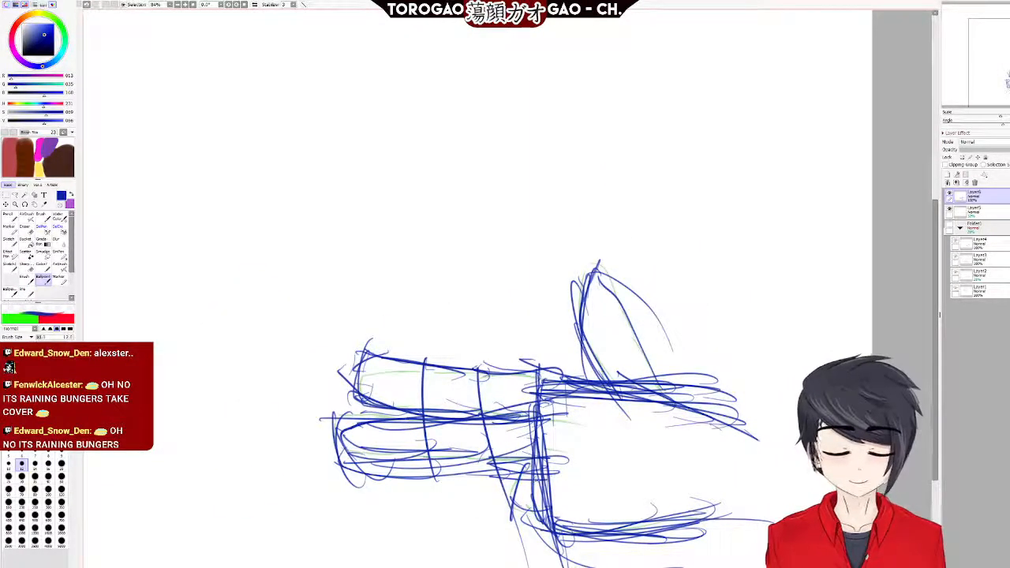
{"action": "left_click_drag", "start_coordinate": [584, 393], "coordinate": [589, 567]}
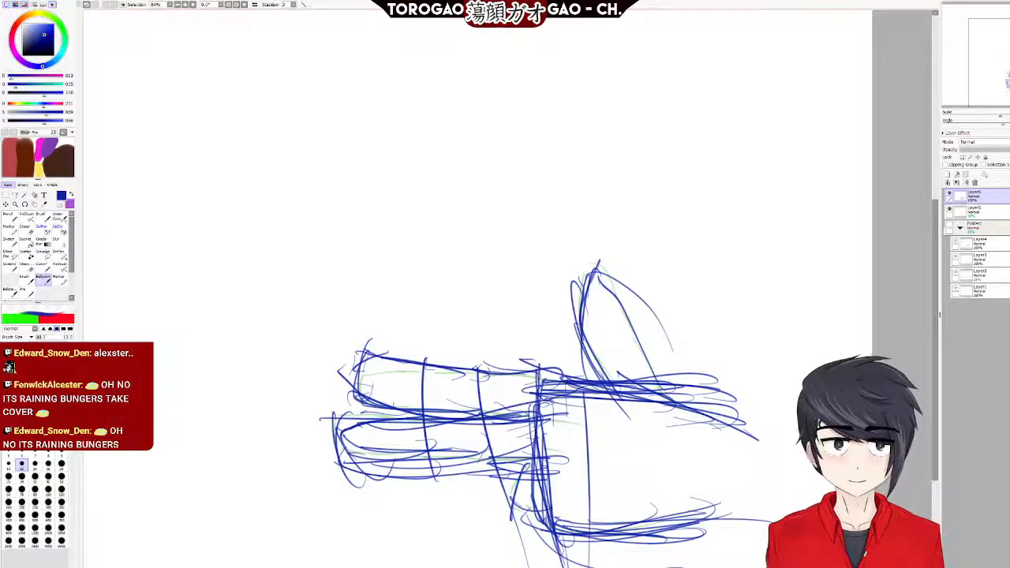
{"action": "scroll", "coordinate": [640, 457], "scroll_direction": "down", "scroll_amount": 4}
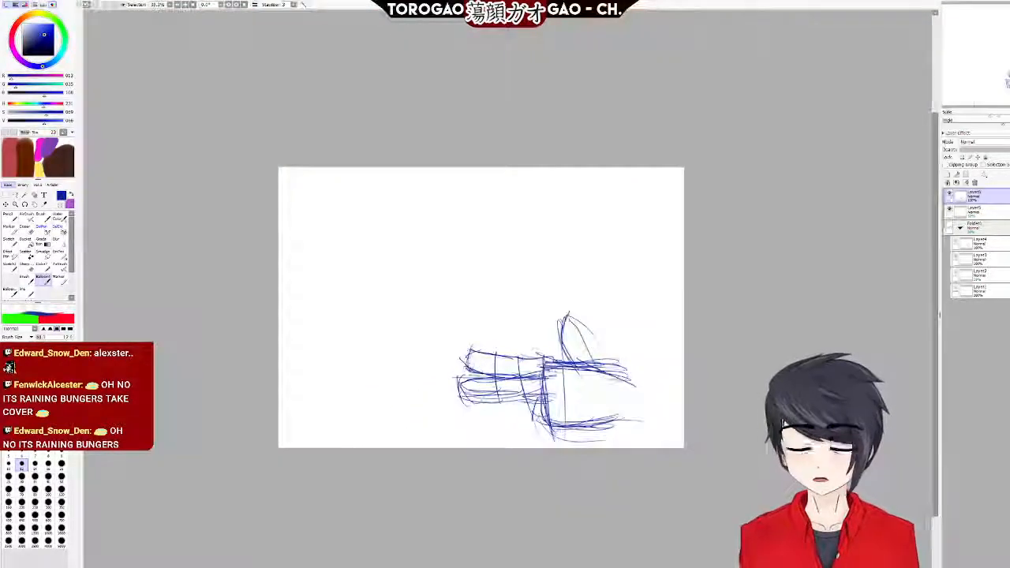
{"action": "scroll", "coordinate": [485, 153], "scroll_direction": "up", "scroll_amount": 3}
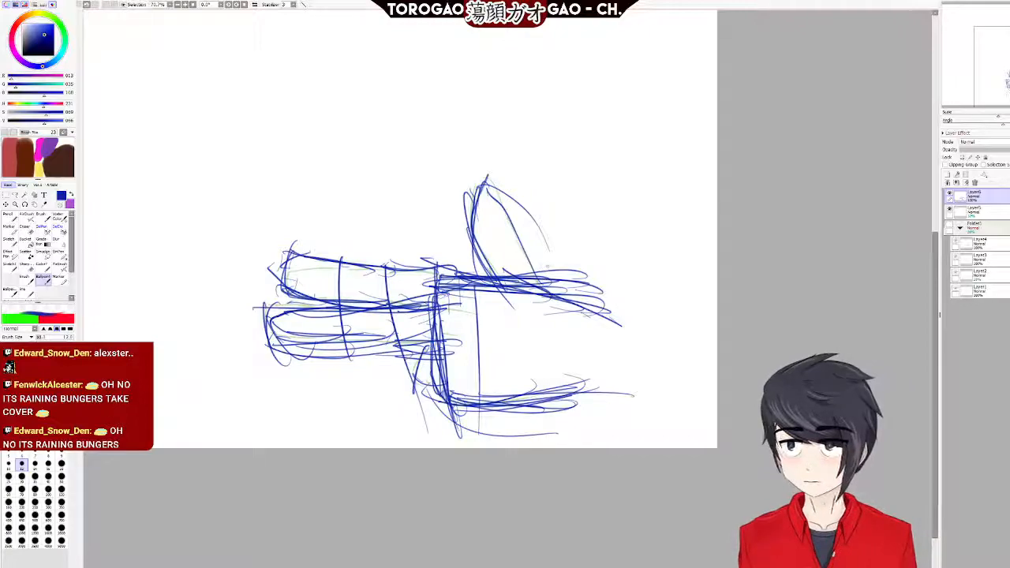
{"action": "left_click_drag", "start_coordinate": [487, 190], "coordinate": [551, 270]}
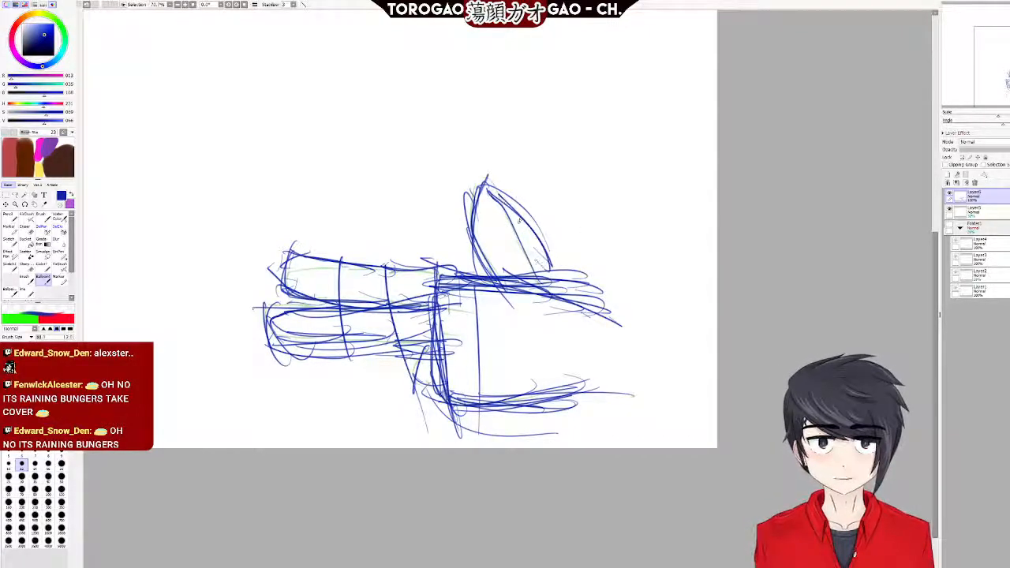
{"action": "key", "text": "ctrl+z"}
{"action": "key", "text": "ctrl+z"}
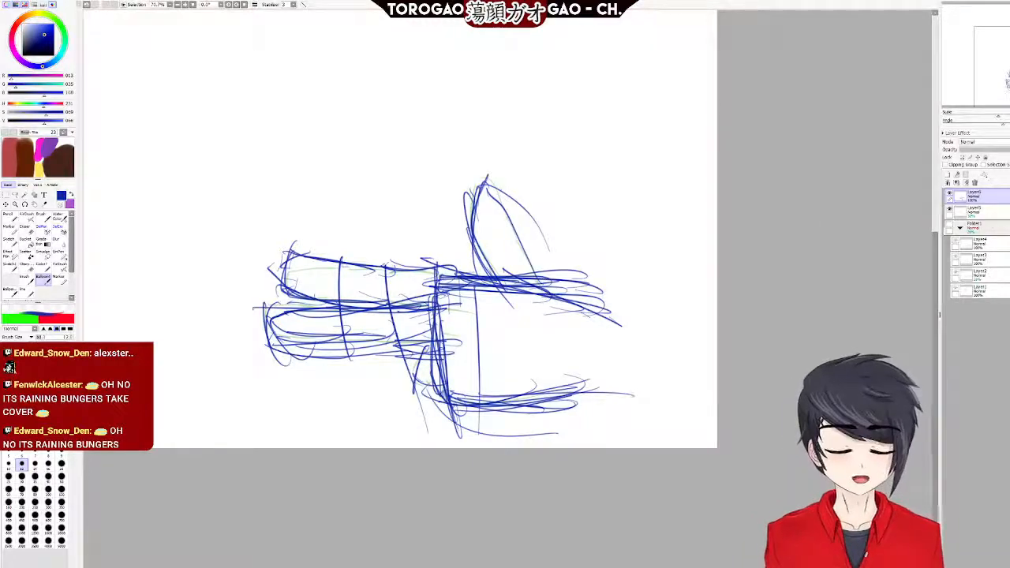
Place the blue construction layer beneath the green line art layer, fade it to a low opacity, and make the green layer active.
{"action": "left_click_drag", "start_coordinate": [999, 194], "coordinate": [997, 192]}
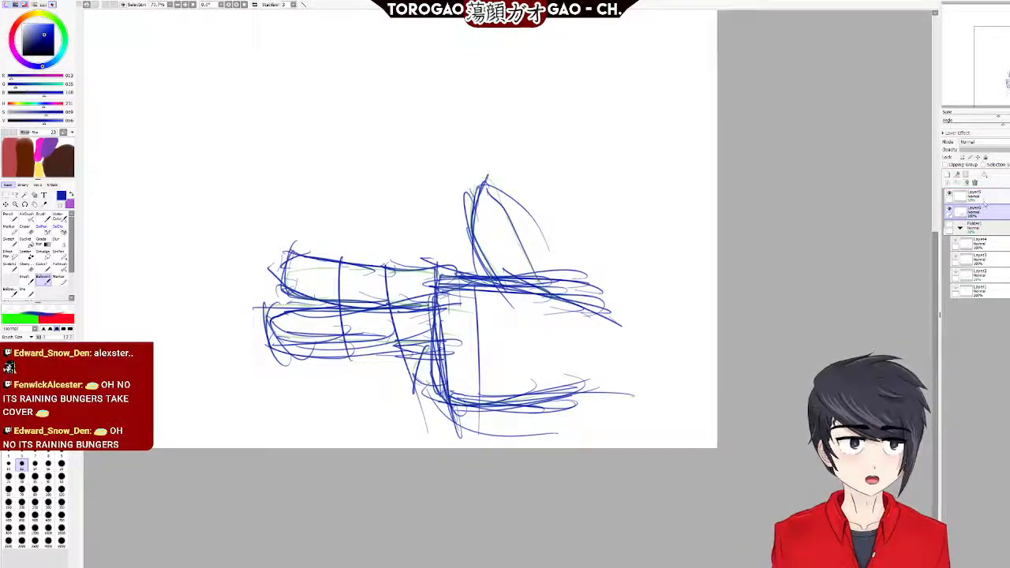
{"action": "left_click_drag", "start_coordinate": [999, 150], "coordinate": [995, 151]}
{"action": "left_click", "coordinate": [977, 195]}
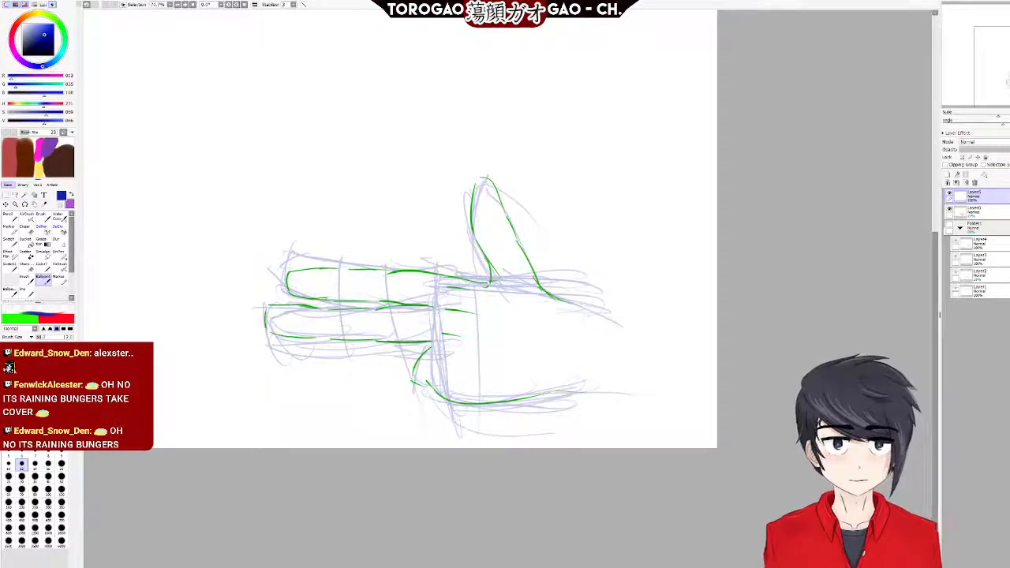
Examine the green hand outline up close against the faded blue construction shapes, sampling the outline's green.
{"action": "scroll", "coordinate": [231, 275], "scroll_direction": "up", "scroll_amount": 5}
{"action": "scroll", "coordinate": [453, 356], "scroll_direction": "down", "scroll_amount": 4}
{"action": "scroll", "coordinate": [622, 441], "scroll_direction": "up", "scroll_amount": 4}
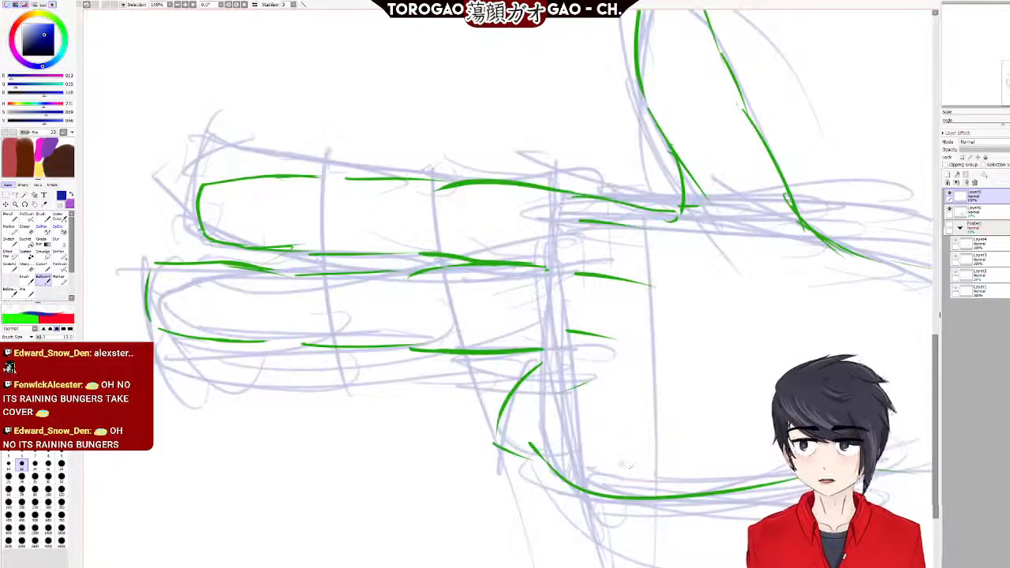
{"action": "scroll", "coordinate": [611, 406], "scroll_direction": "down", "scroll_amount": 4}
{"action": "scroll", "coordinate": [571, 357], "scroll_direction": "up", "scroll_amount": 1}
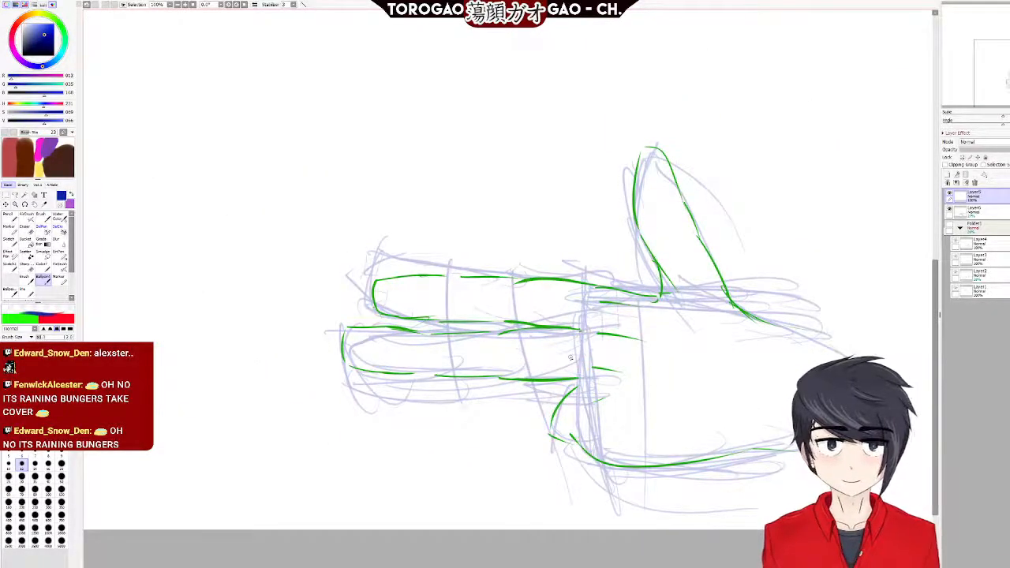
{"action": "scroll", "coordinate": [575, 338], "scroll_direction": "up", "scroll_amount": 2}
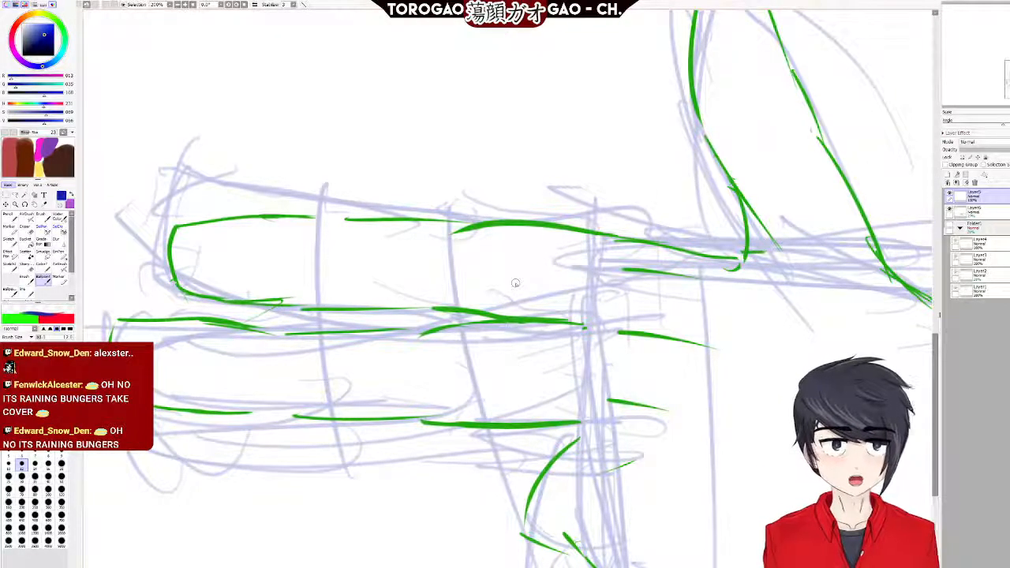
{"action": "scroll", "coordinate": [179, 357], "scroll_direction": "up", "scroll_amount": 6}
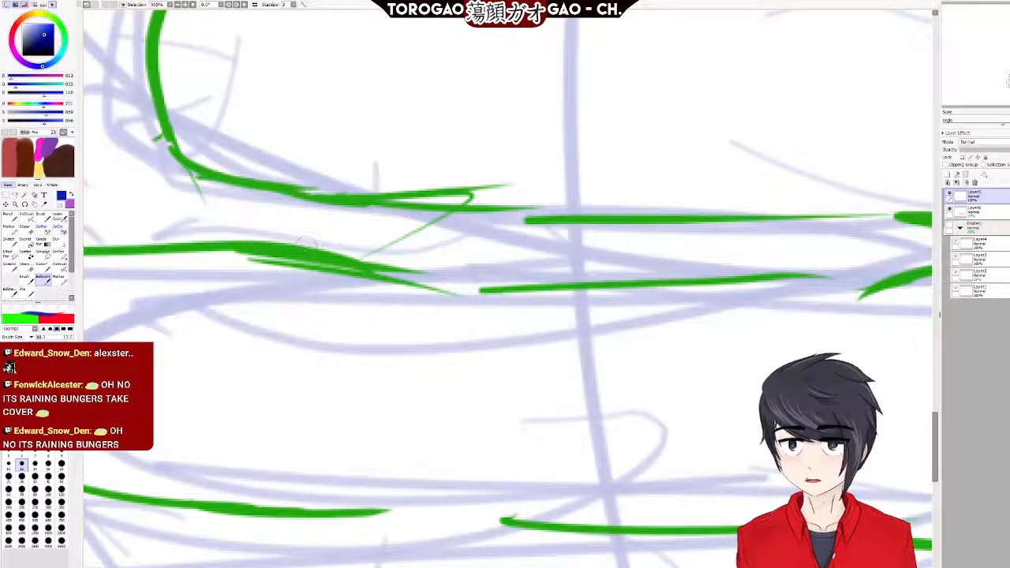
{"action": "right_click", "coordinate": [301, 255]}
{"action": "scroll", "coordinate": [589, 326], "scroll_direction": "down", "scroll_amount": 7}
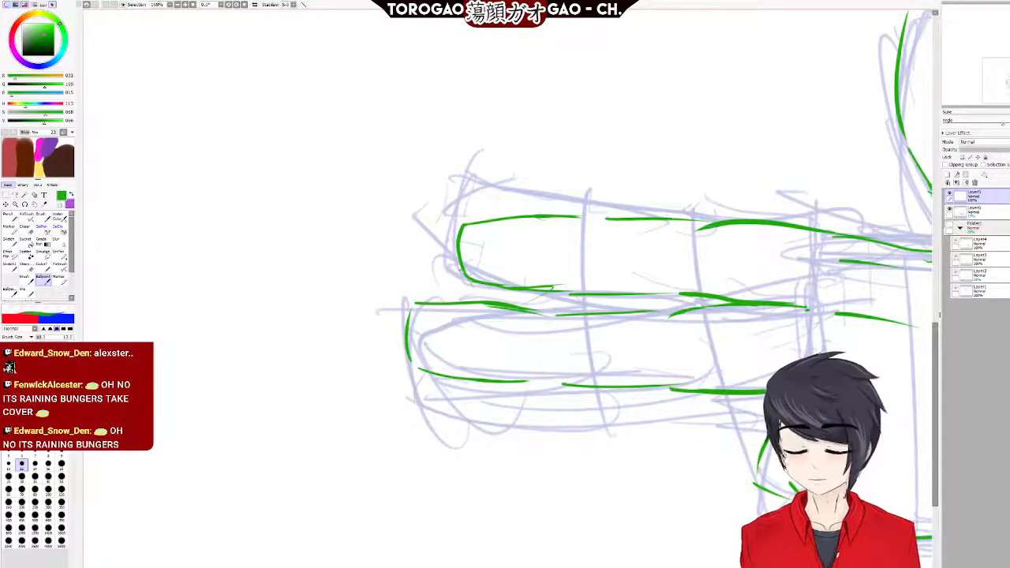
{"action": "left_click_drag", "start_coordinate": [533, 566], "coordinate": [652, 567]}
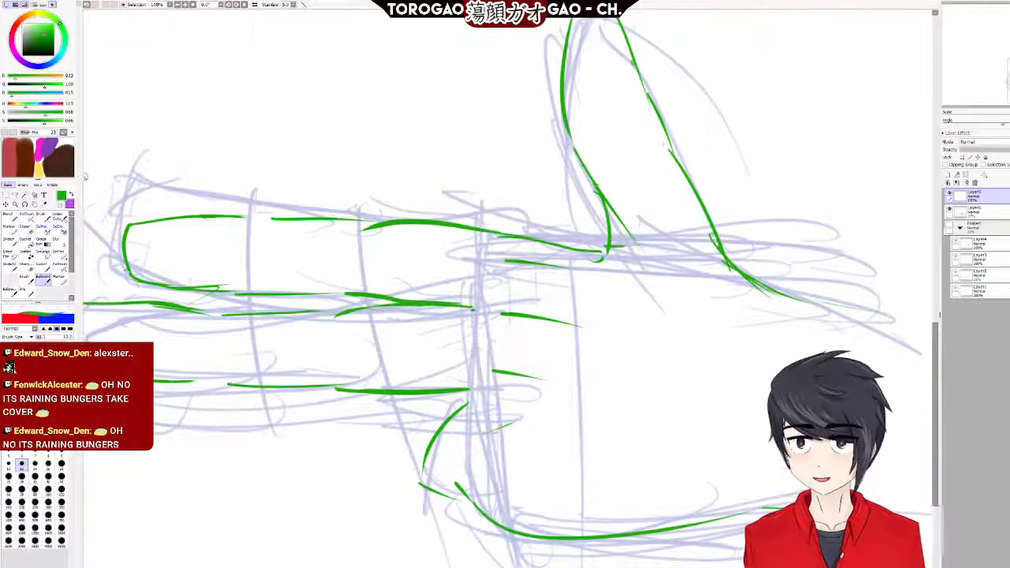
{"action": "left_click", "coordinate": [28, 293]}
{"action": "scroll", "coordinate": [243, 324], "scroll_direction": "down", "scroll_amount": 7}
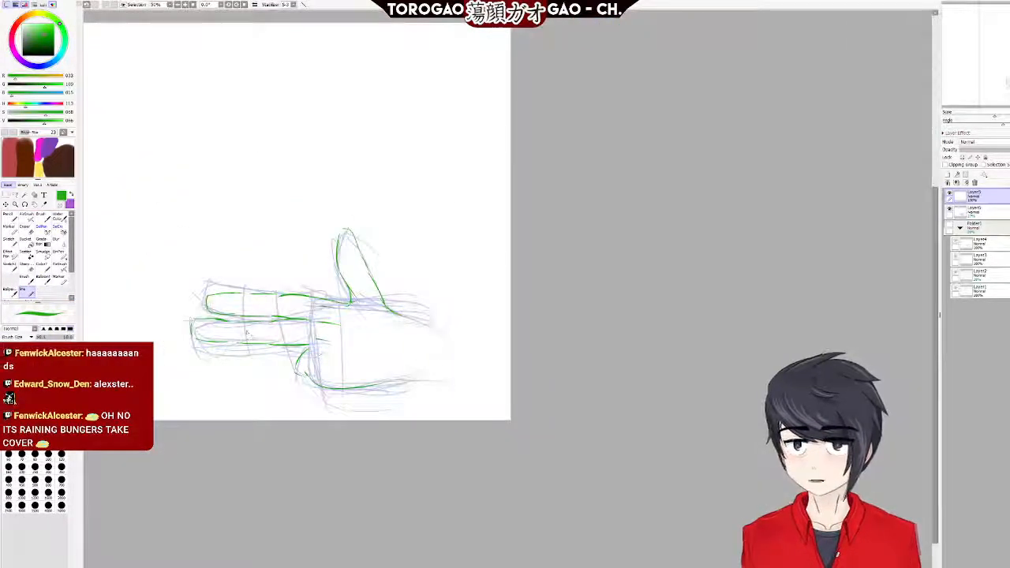
{"action": "scroll", "coordinate": [269, 379], "scroll_direction": "up", "scroll_amount": 3}
{"action": "scroll", "coordinate": [340, 398], "scroll_direction": "down", "scroll_amount": 3}
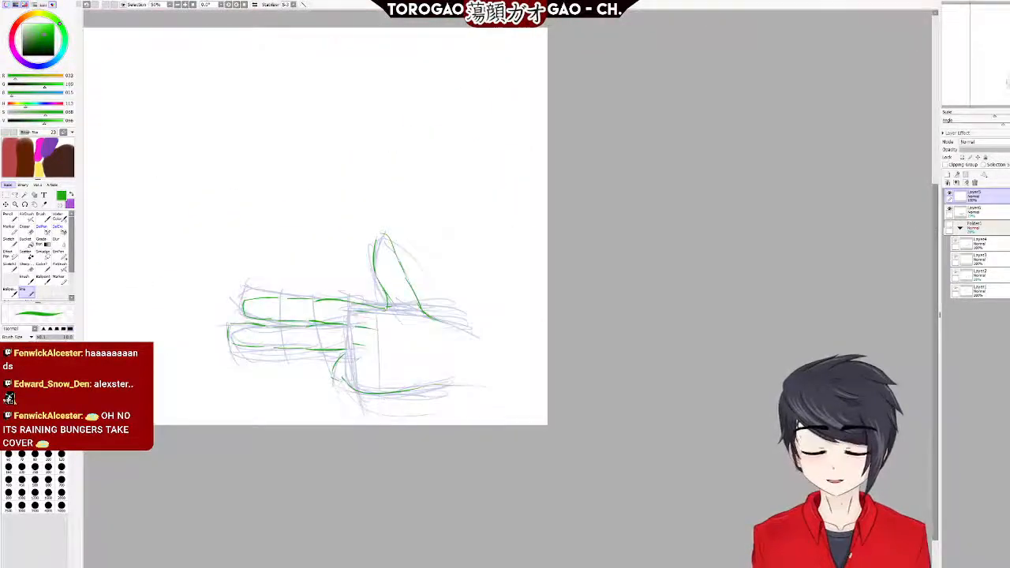
{"action": "left_click_drag", "start_coordinate": [316, 331], "coordinate": [576, 332]}
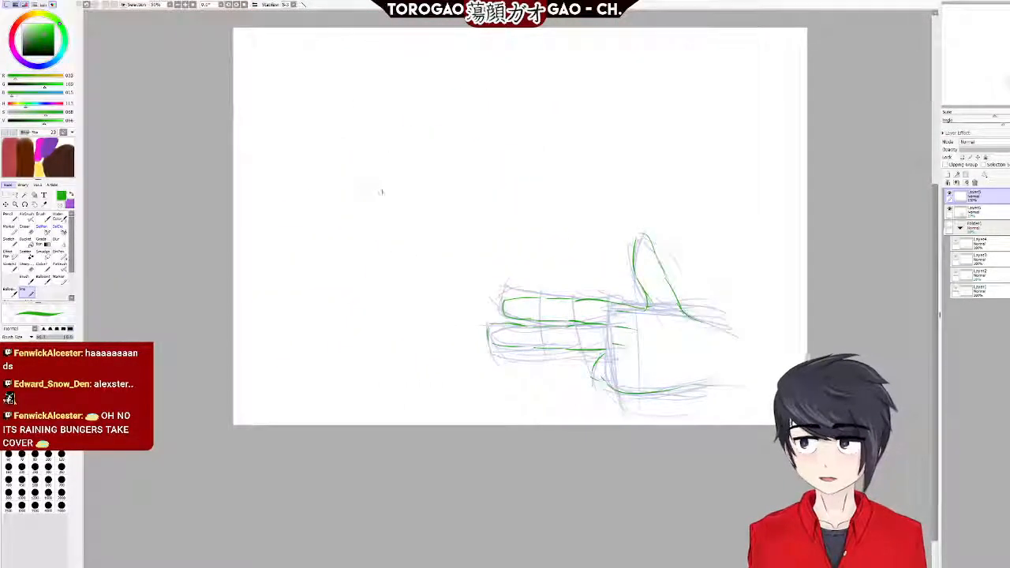
{"action": "scroll", "coordinate": [378, 189], "scroll_direction": "up", "scroll_amount": 3}
{"action": "scroll", "coordinate": [480, 178], "scroll_direction": "down", "scroll_amount": 3}
{"action": "scroll", "coordinate": [484, 177], "scroll_direction": "up", "scroll_amount": 4}
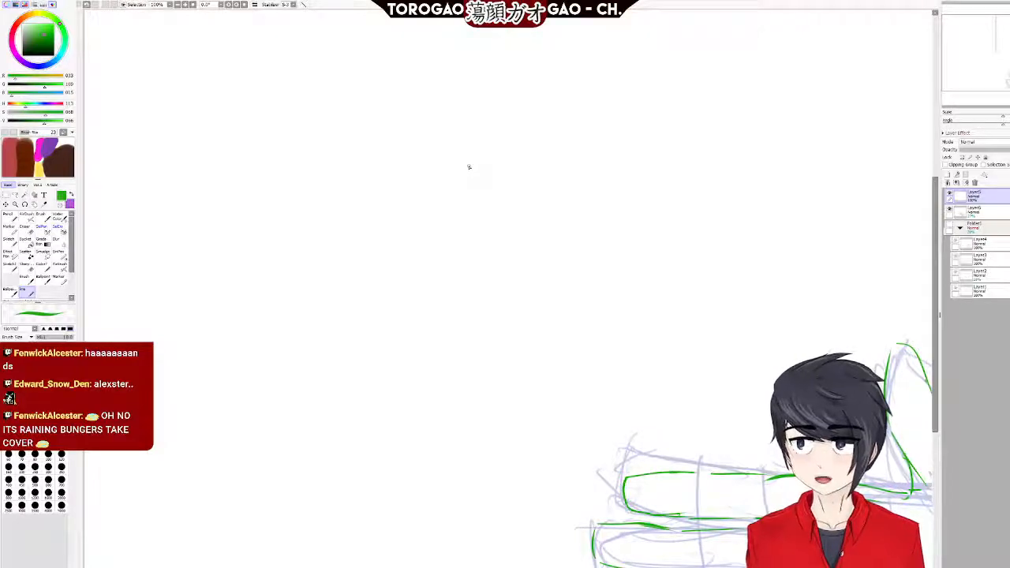
{"action": "scroll", "coordinate": [555, 197], "scroll_direction": "down", "scroll_amount": 3}
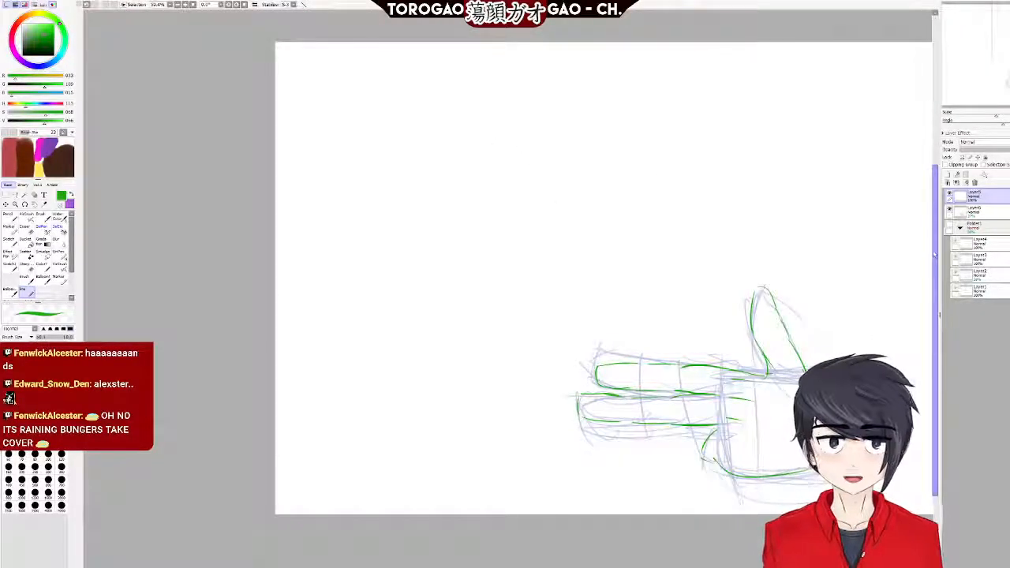
{"action": "left_click_drag", "start_coordinate": [935, 252], "coordinate": [933, 190]}
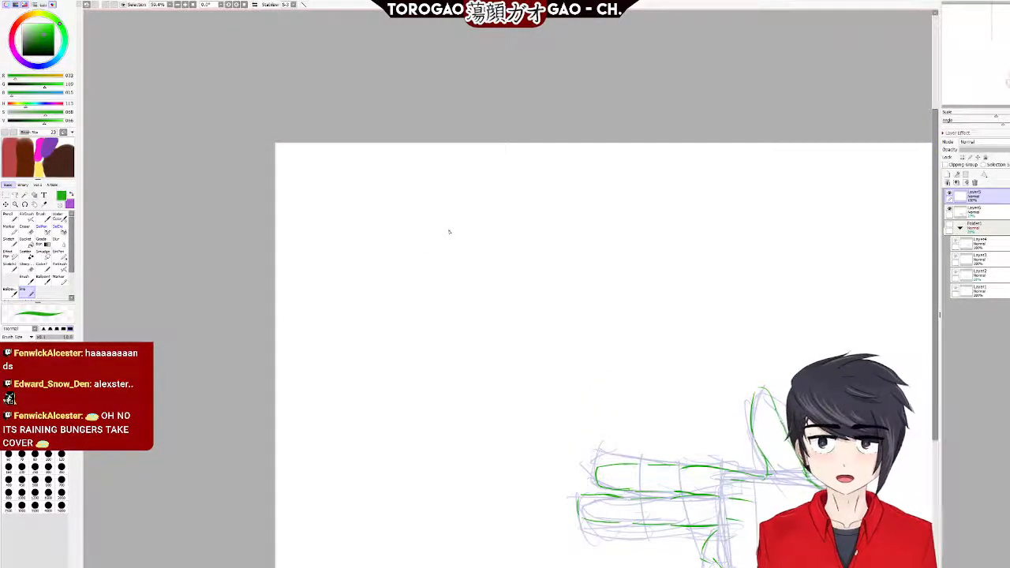
{"action": "scroll", "coordinate": [449, 231], "scroll_direction": "up", "scroll_amount": 3}
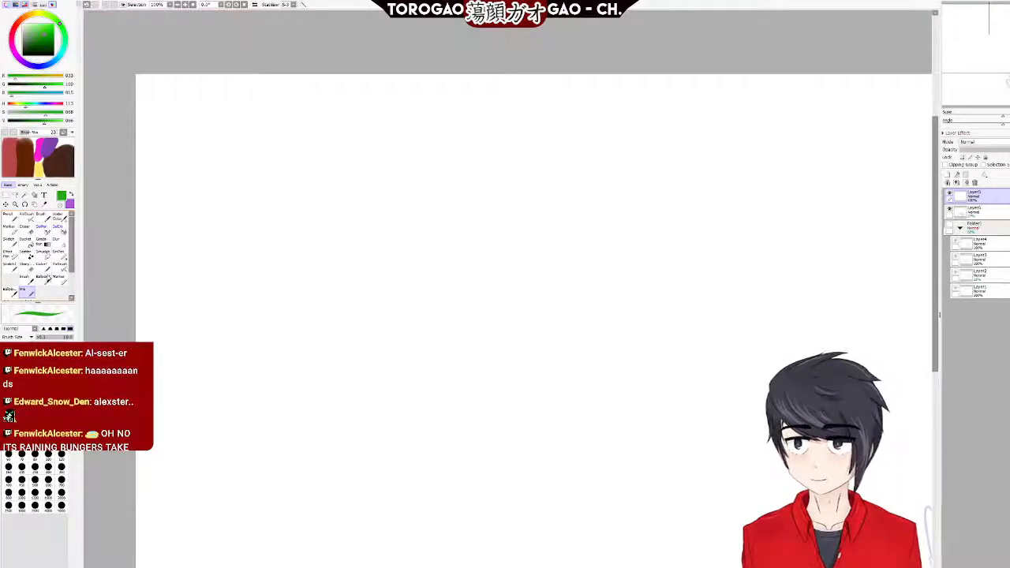
{"action": "left_click", "coordinate": [47, 280]}
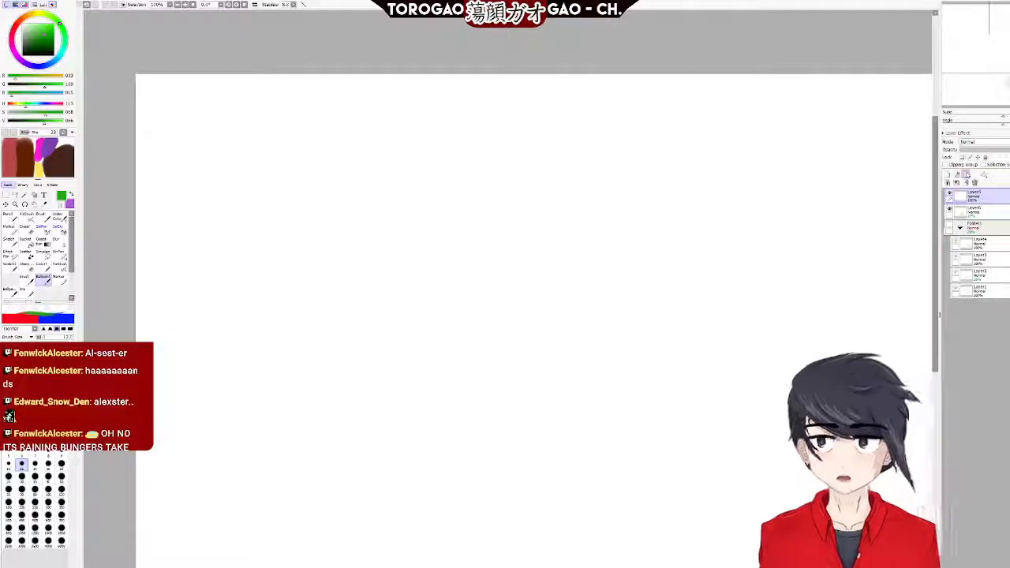
Create a new folder and move the green line art, blue construction layer and earlier practice folder into it.
{"action": "left_click", "coordinate": [966, 174]}
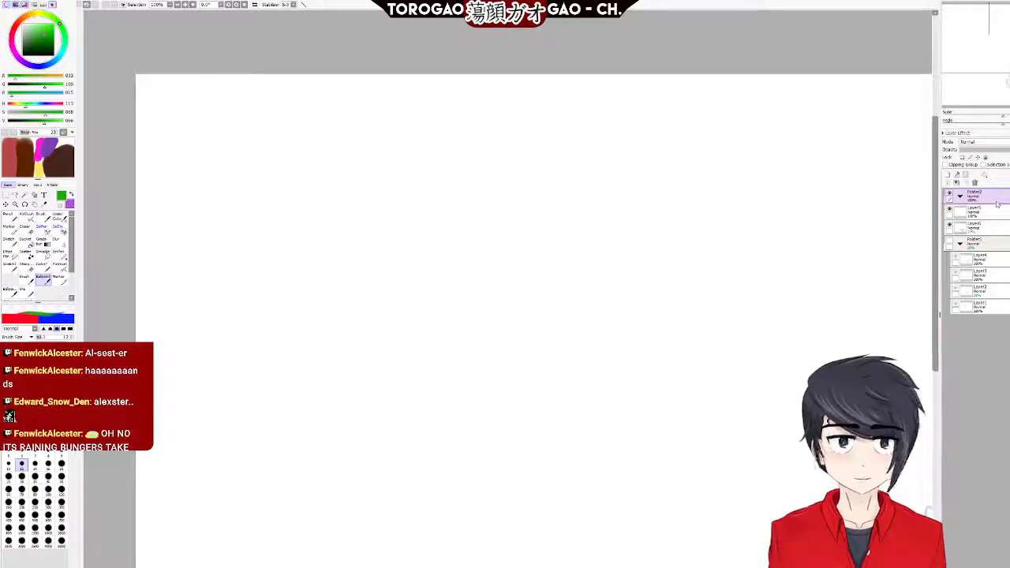
{"action": "left_click", "coordinate": [1005, 215]}
{"action": "left_click", "coordinate": [1005, 311], "text": "shift"}
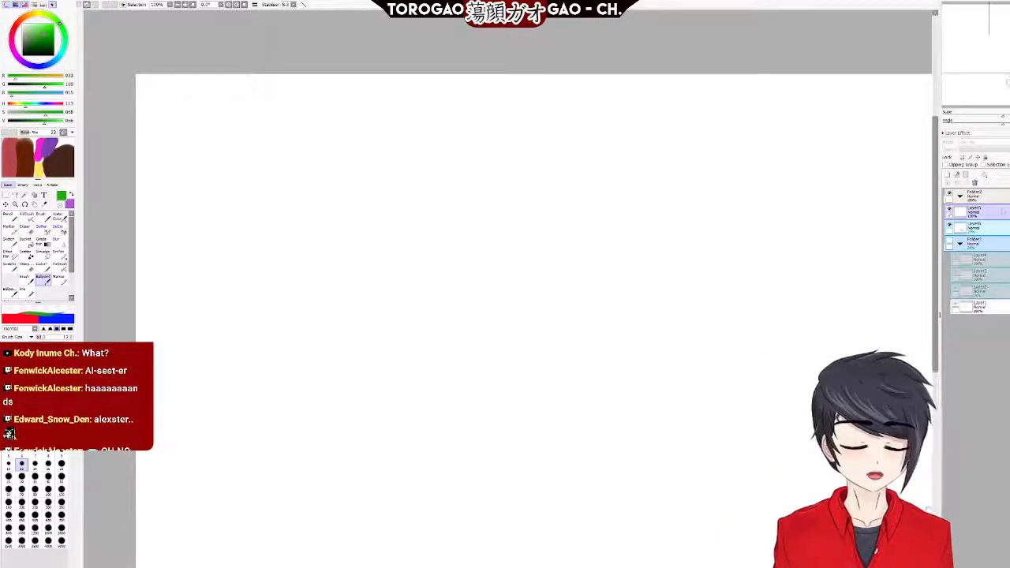
{"action": "left_click_drag", "start_coordinate": [996, 214], "coordinate": [993, 307]}
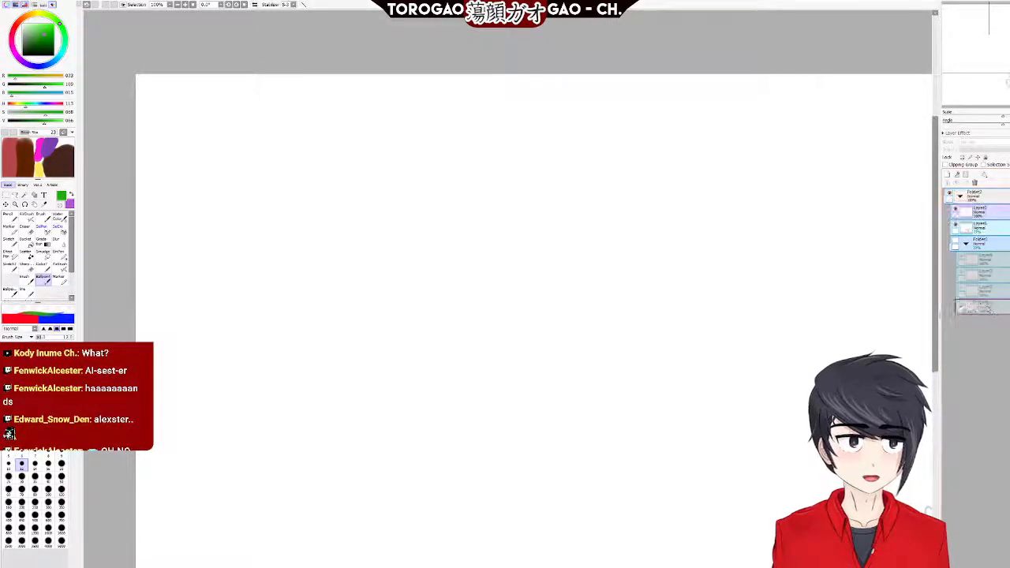
{"action": "left_click", "coordinate": [964, 196]}
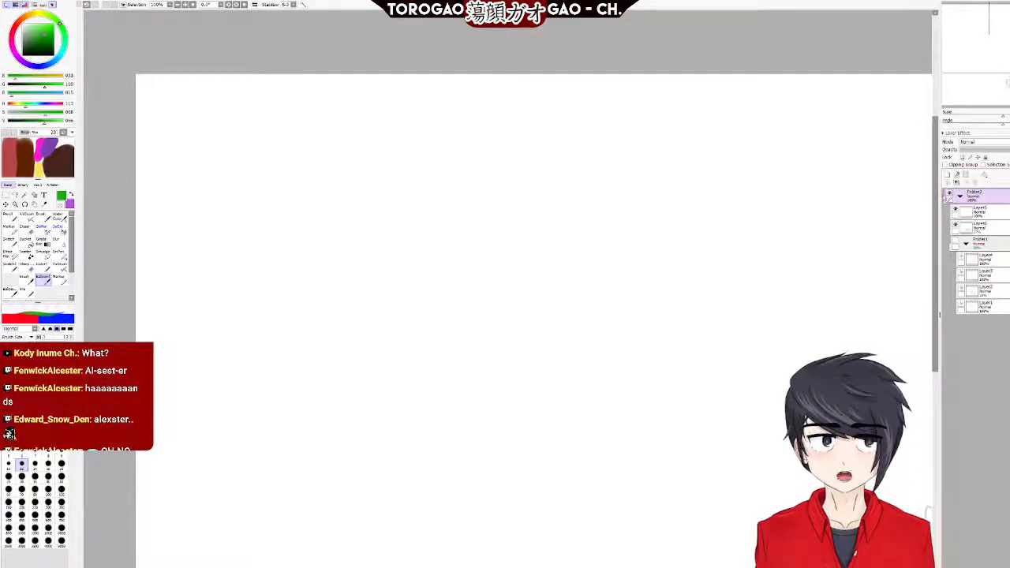
Add an empty layer above the new folder and hide the folder to get a blank canvas.
{"action": "left_click", "coordinate": [949, 174]}
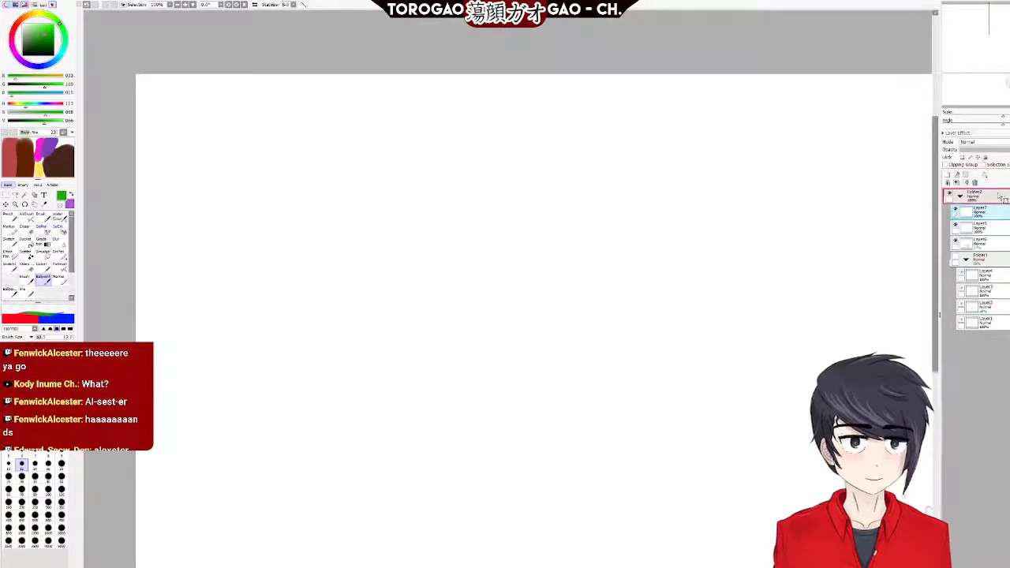
{"action": "left_click_drag", "start_coordinate": [979, 212], "coordinate": [979, 195]}
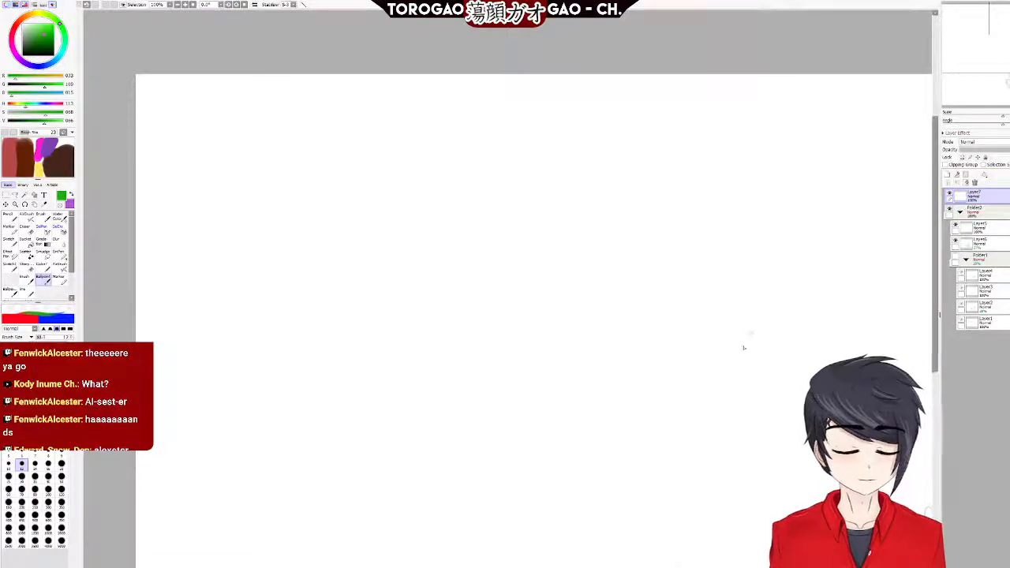
{"action": "scroll", "coordinate": [711, 414], "scroll_direction": "down", "scroll_amount": 5}
{"action": "scroll", "coordinate": [711, 413], "scroll_direction": "up", "scroll_amount": 5}
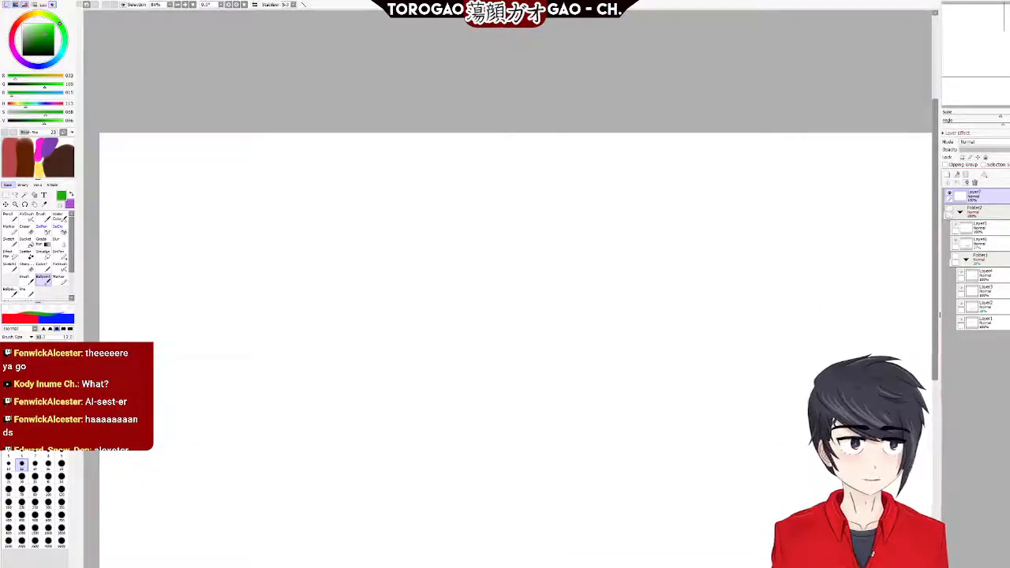
Switch the drawing colour to dark blue for sketching on the blank layer.
{"action": "scroll", "coordinate": [711, 413], "scroll_direction": "down", "scroll_amount": 1}
{"action": "scroll", "coordinate": [436, 295], "scroll_direction": "up", "scroll_amount": 3}
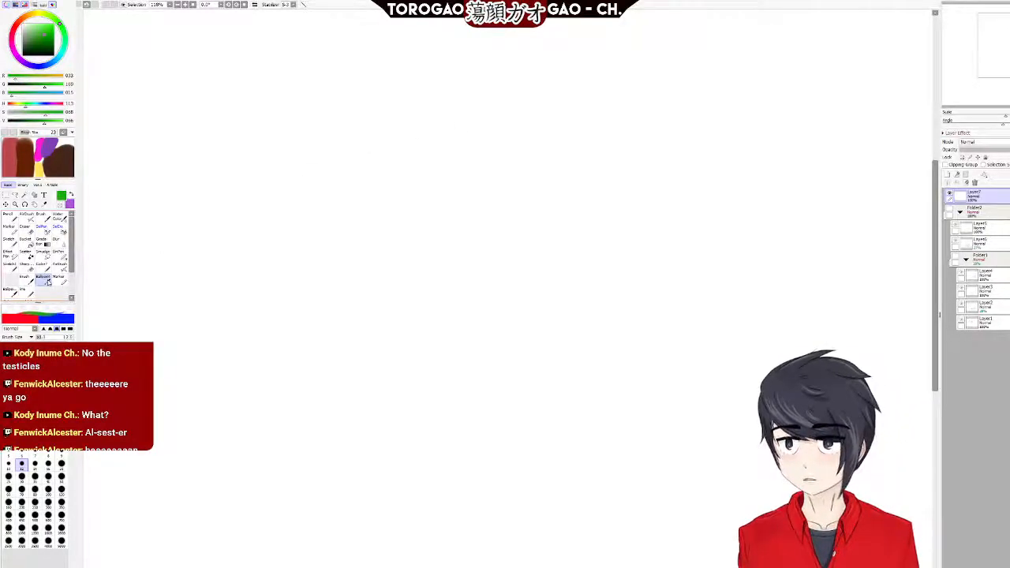
{"action": "left_click", "coordinate": [42, 68]}
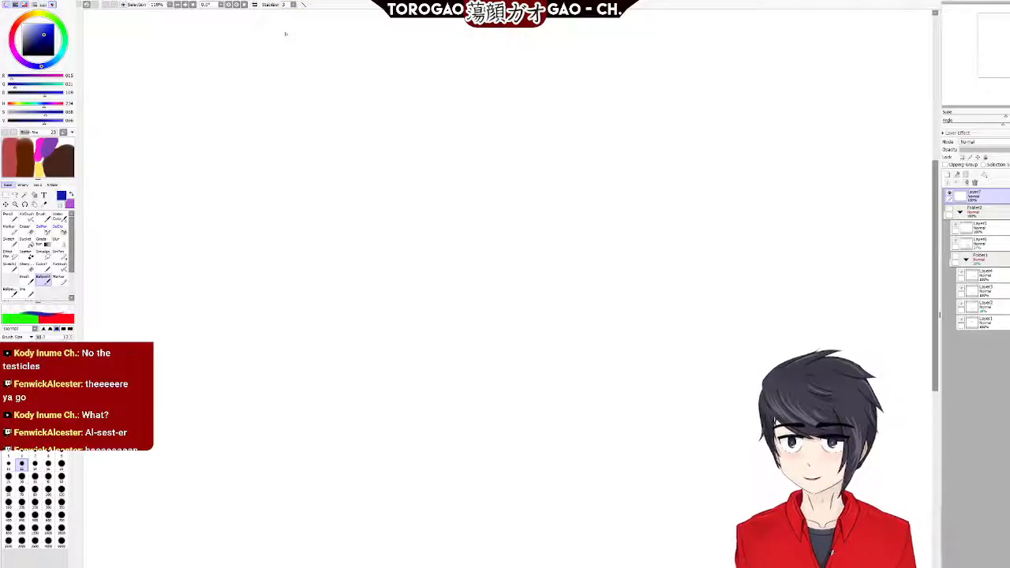
{"action": "mouse_move", "coordinate": [313, 236]}
{"action": "left_mouse_down"}
{"action": "mouse_move", "coordinate": [432, 136]}
{"action": "mouse_move", "coordinate": [512, 266]}
{"action": "left_mouse_up"}
{"action": "key", "text": "ctrl+z"}
{"action": "key", "text": "ctrl+z"}
{"action": "left_click_drag", "start_coordinate": [386, 222], "coordinate": [422, 191]}
{"action": "mouse_move", "coordinate": [456, 155]}
{"action": "left_mouse_down"}
{"action": "mouse_move", "coordinate": [517, 99]}
{"action": "mouse_move", "coordinate": [572, 161]}
{"action": "mouse_move", "coordinate": [597, 282]}
{"action": "left_mouse_up"}
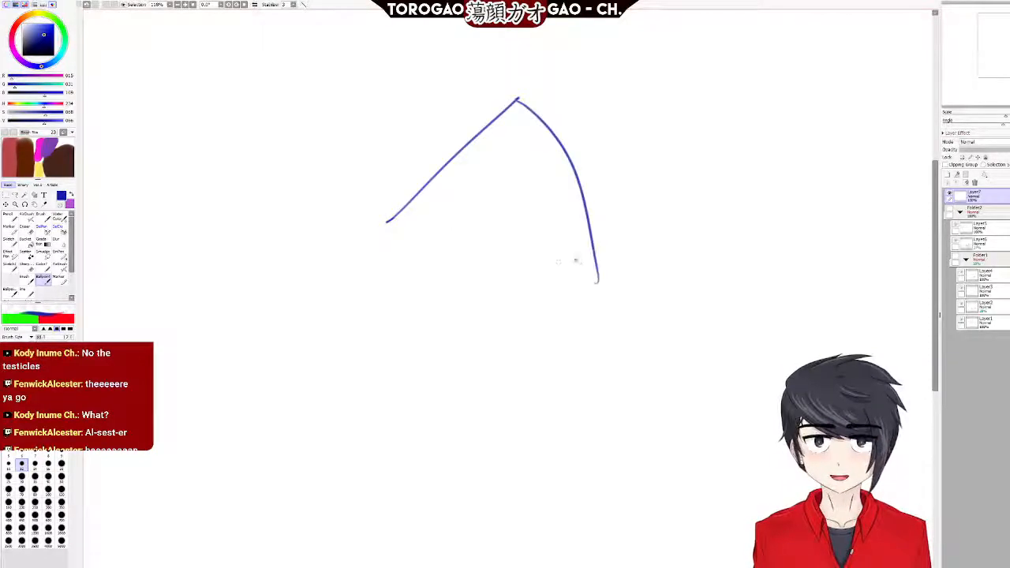
{"action": "key", "text": "ctrl+z"}
{"action": "key", "text": "ctrl+z"}
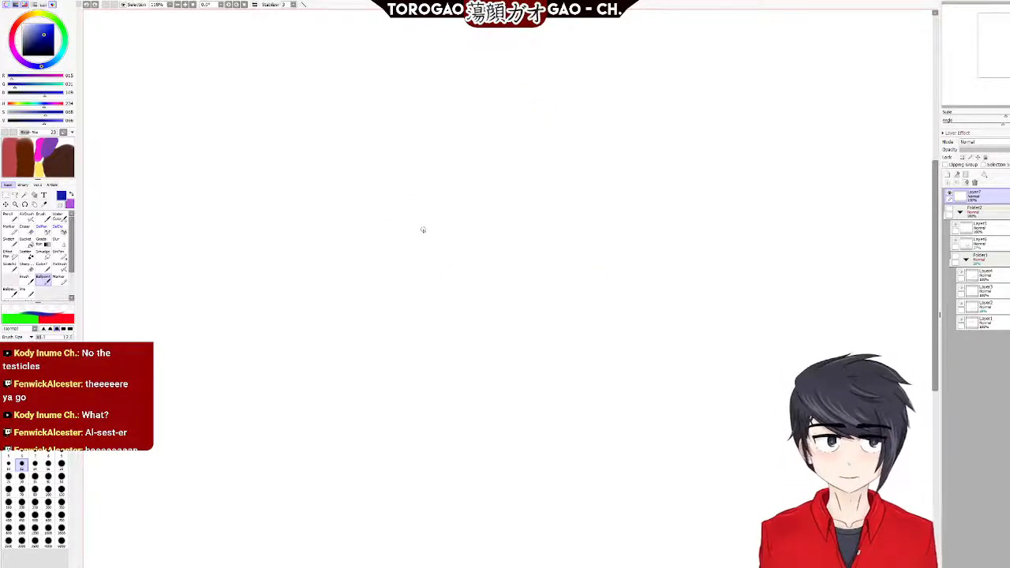
{"action": "scroll", "coordinate": [407, 283], "scroll_direction": "down", "scroll_amount": 5}
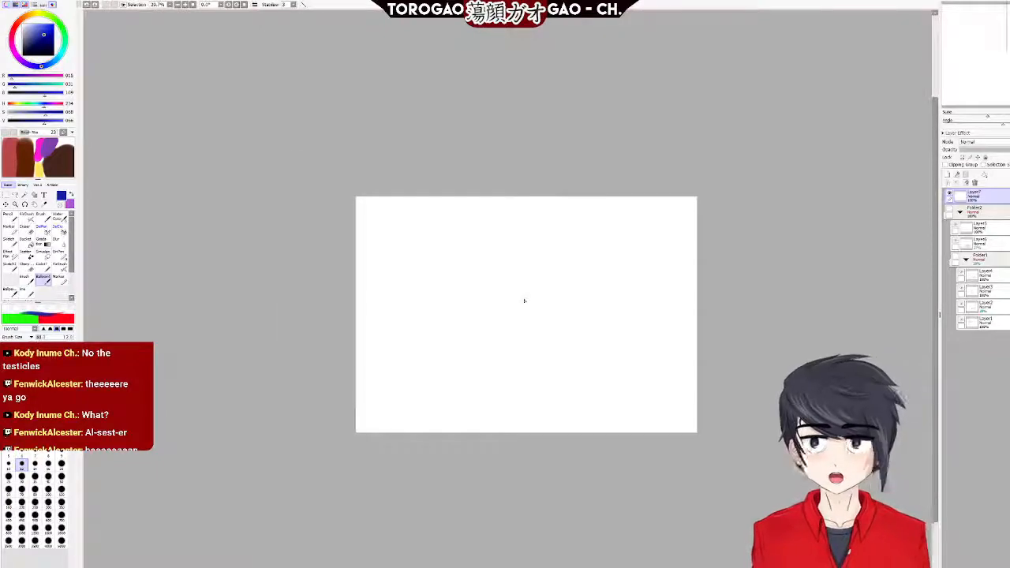
{"action": "left_click_drag", "start_coordinate": [481, 300], "coordinate": [544, 267]}
{"action": "key", "text": "ctrl+z"}
{"action": "mouse_move", "coordinate": [477, 289]}
{"action": "left_mouse_down"}
{"action": "mouse_move", "coordinate": [525, 271]}
{"action": "mouse_move", "coordinate": [523, 323]}
{"action": "left_mouse_up"}
{"action": "key", "text": "ctrl+z"}
{"action": "mouse_move", "coordinate": [484, 290]}
{"action": "left_mouse_down"}
{"action": "mouse_move", "coordinate": [549, 263]}
{"action": "mouse_move", "coordinate": [544, 304]}
{"action": "left_mouse_up"}
{"action": "key", "text": "ctrl+z"}
{"action": "mouse_move", "coordinate": [471, 292]}
{"action": "left_mouse_down"}
{"action": "mouse_move", "coordinate": [551, 261]}
{"action": "mouse_move", "coordinate": [559, 320]}
{"action": "left_mouse_up"}
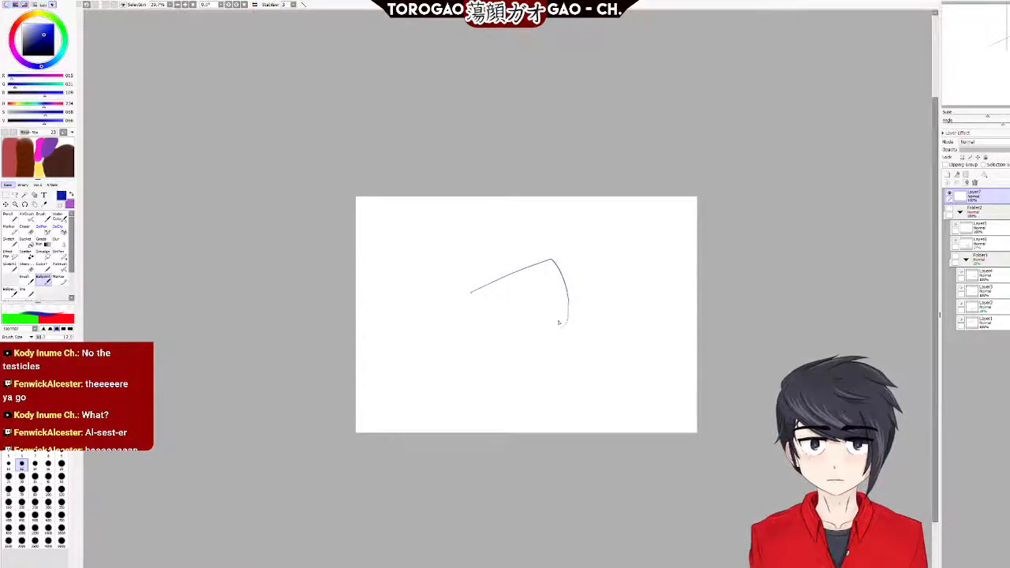
{"action": "key", "text": "ctrl+z"}
{"action": "mouse_move", "coordinate": [461, 310]}
{"action": "left_mouse_down"}
{"action": "mouse_move", "coordinate": [523, 278]}
{"action": "mouse_move", "coordinate": [535, 331]}
{"action": "left_mouse_up"}
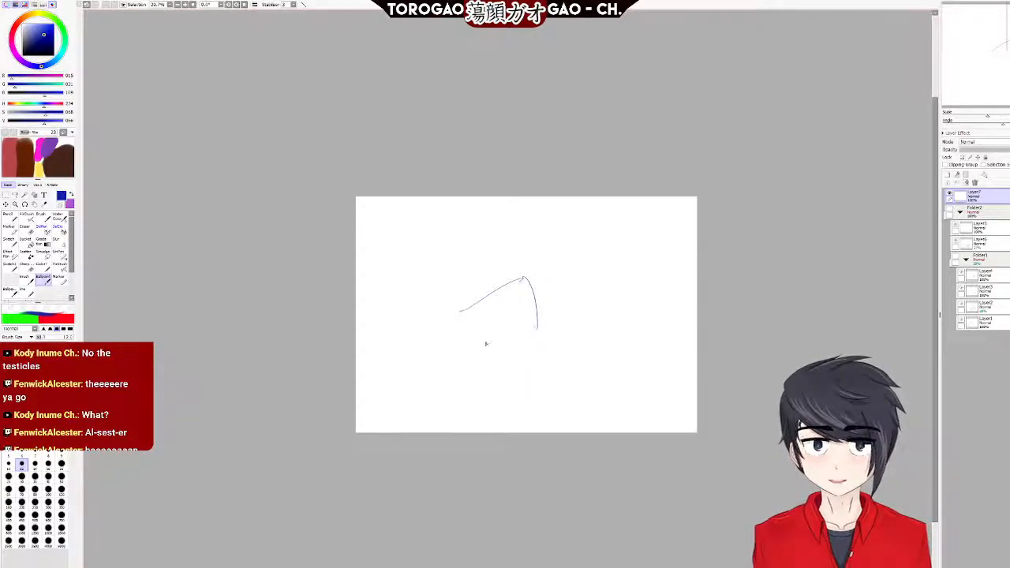
{"action": "left_click_drag", "start_coordinate": [476, 337], "coordinate": [537, 331]}
{"action": "key", "text": "ctrl+z"}
{"action": "key", "text": "ctrl+z"}
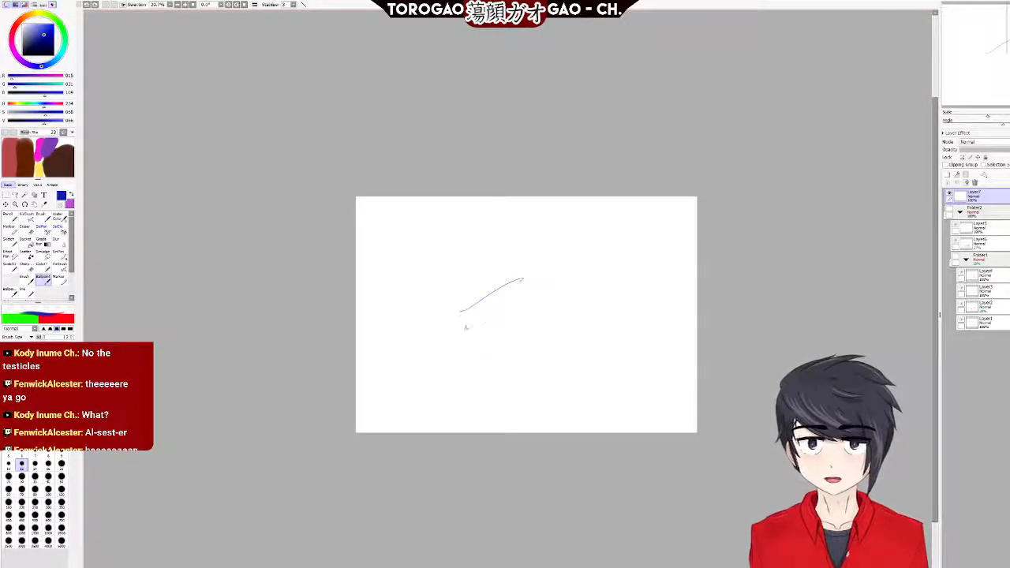
{"action": "key", "text": "ctrl+z"}
{"action": "mouse_move", "coordinate": [414, 313]}
{"action": "left_mouse_down"}
{"action": "mouse_move", "coordinate": [459, 286]}
{"action": "mouse_move", "coordinate": [479, 348]}
{"action": "left_mouse_up"}
{"action": "key", "text": "ctrl+z"}
{"action": "key", "text": "ctrl+z"}
Sketch the palm with a curved upper edge, knuckle line and lower edge, and block in the uppermost finger as a long box.
{"action": "mouse_move", "coordinate": [418, 307]}
{"action": "left_mouse_down"}
{"action": "mouse_move", "coordinate": [489, 265]}
{"action": "mouse_move", "coordinate": [498, 351]}
{"action": "left_mouse_up"}
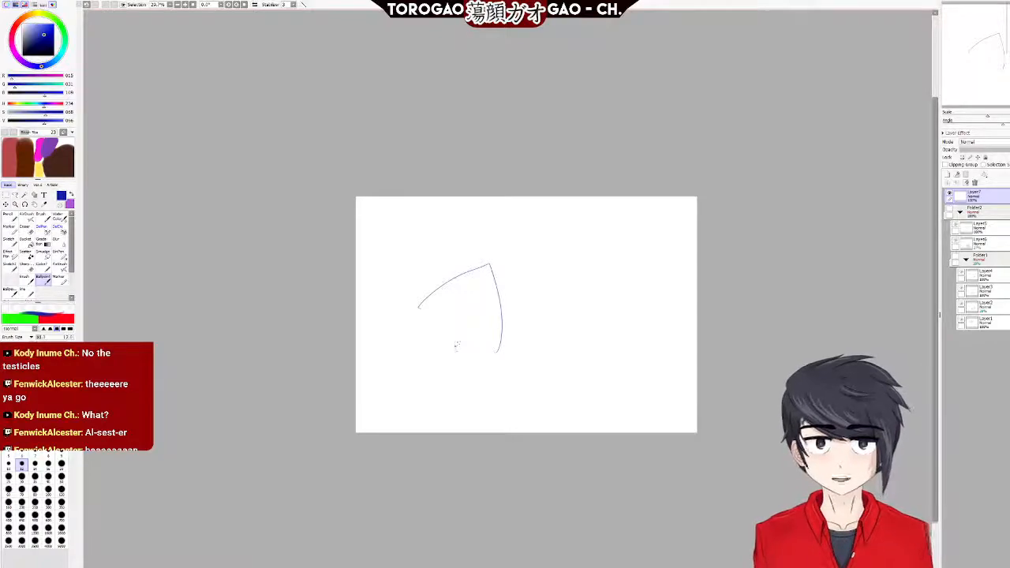
{"action": "left_click_drag", "start_coordinate": [430, 354], "coordinate": [510, 341]}
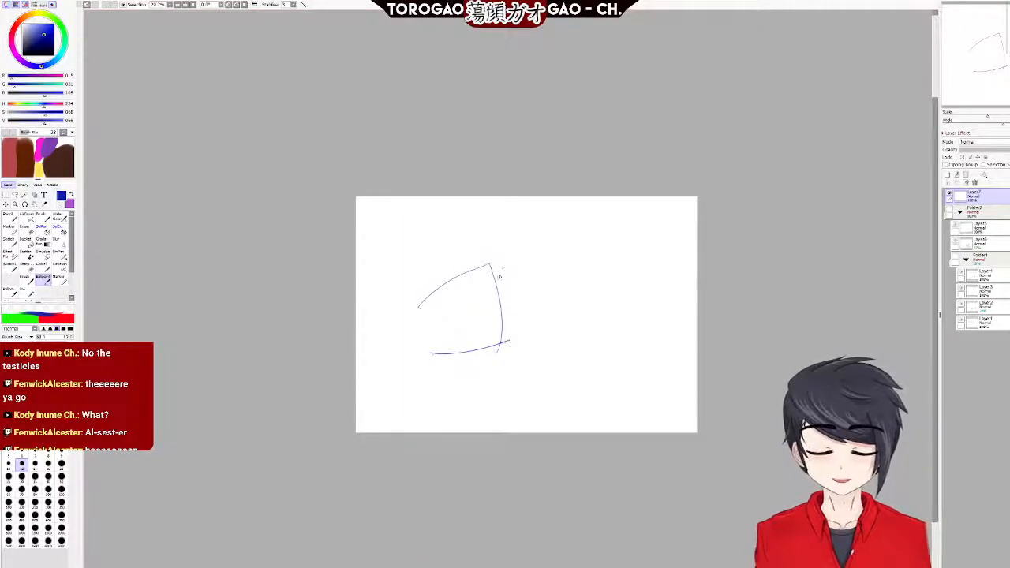
{"action": "mouse_move", "coordinate": [490, 267]}
{"action": "left_mouse_down"}
{"action": "mouse_move", "coordinate": [566, 211]}
{"action": "mouse_move", "coordinate": [577, 250]}
{"action": "mouse_move", "coordinate": [495, 285]}
{"action": "left_mouse_up"}
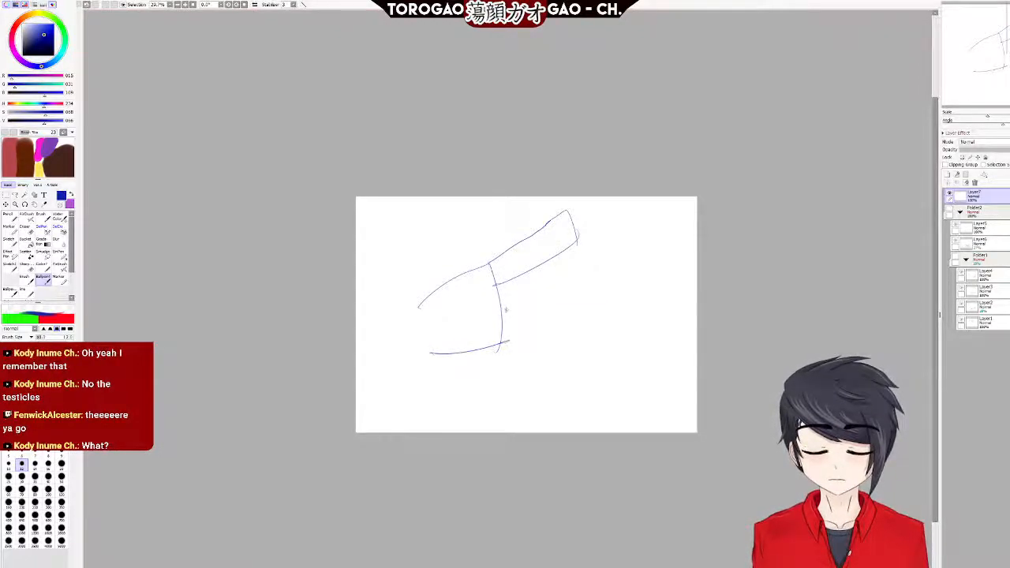
{"action": "left_click_drag", "start_coordinate": [478, 282], "coordinate": [602, 300]}
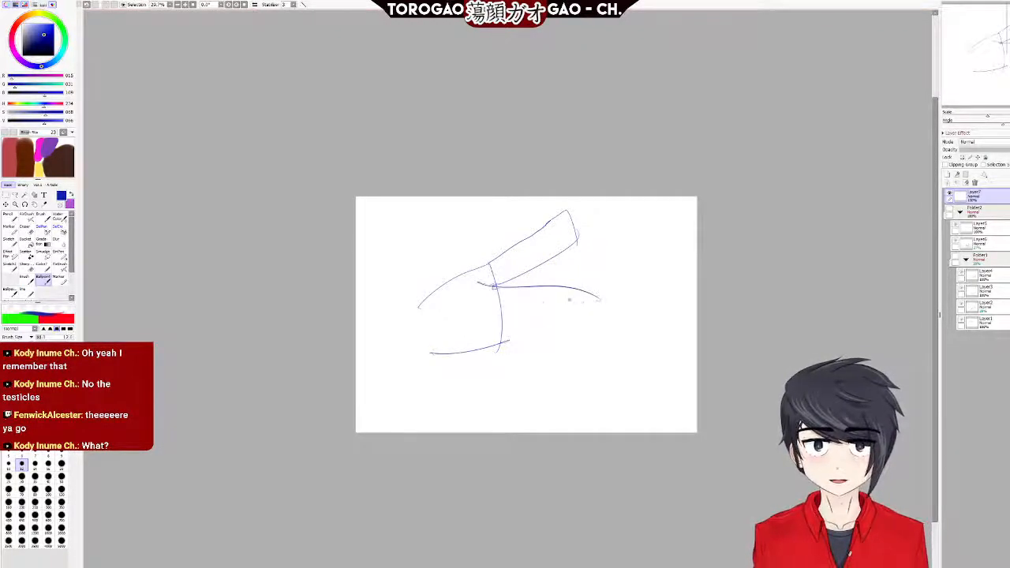
{"action": "mouse_move", "coordinate": [485, 302]}
{"action": "left_mouse_down"}
{"action": "mouse_move", "coordinate": [607, 317]}
{"action": "mouse_move", "coordinate": [570, 326]}
{"action": "left_mouse_up"}
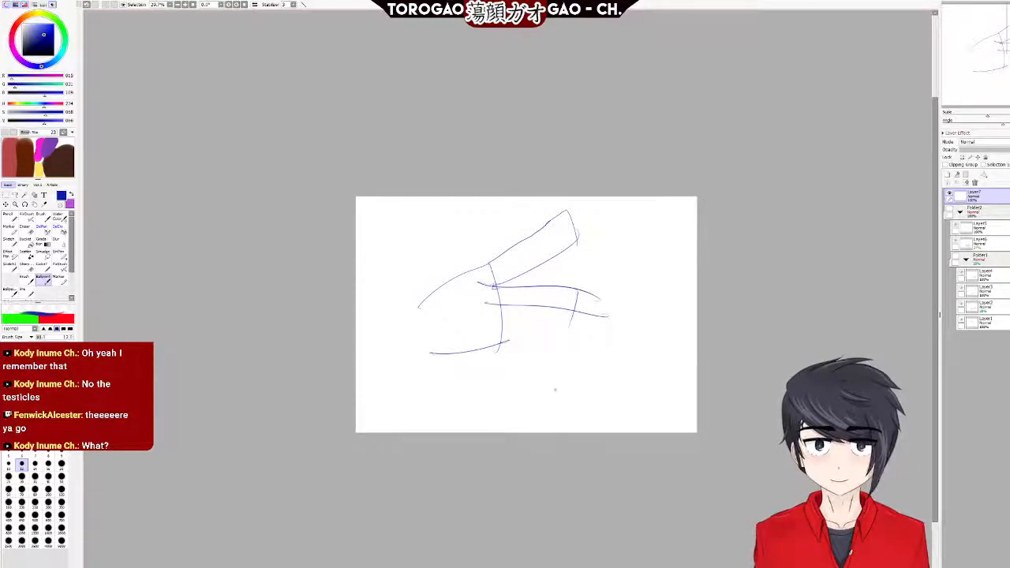
{"action": "key", "text": "ctrl+z"}
{"action": "key", "text": "ctrl+z"}
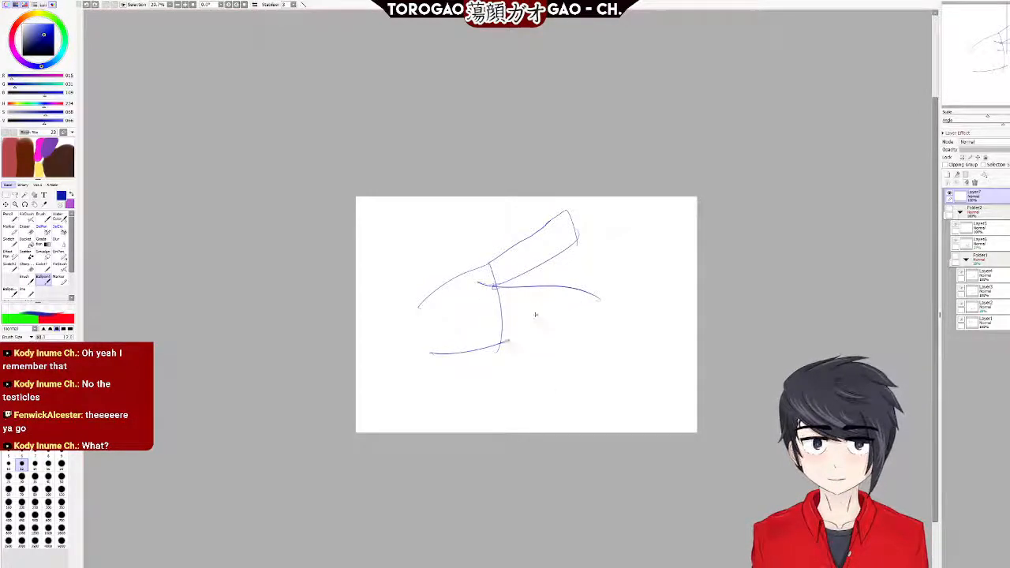
{"action": "key", "text": "ctrl+z"}
{"action": "mouse_move", "coordinate": [484, 285]}
{"action": "left_mouse_down"}
{"action": "mouse_move", "coordinate": [610, 286]}
{"action": "mouse_move", "coordinate": [608, 340]}
{"action": "left_mouse_up"}
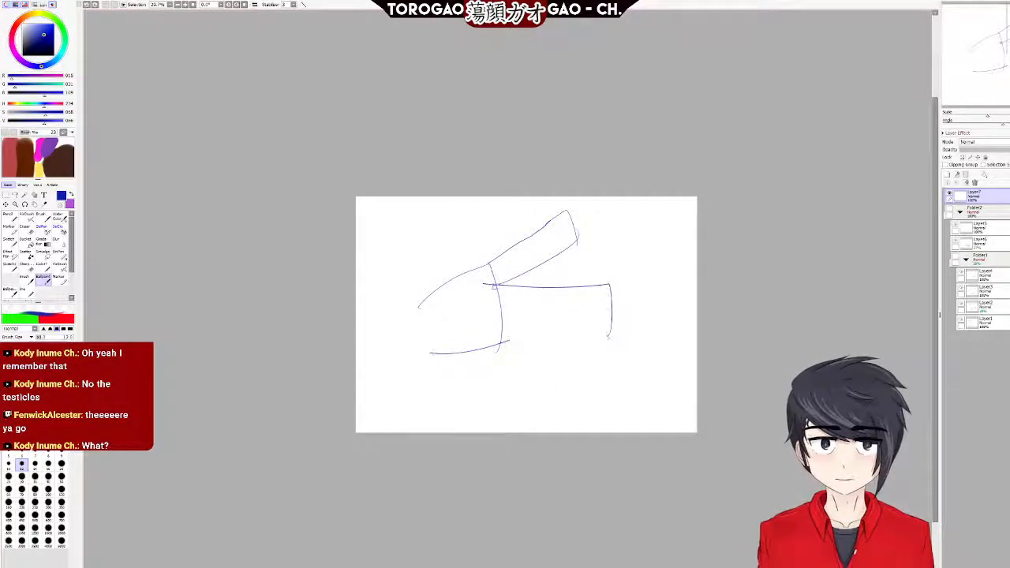
{"action": "key", "text": "ctrl+z"}
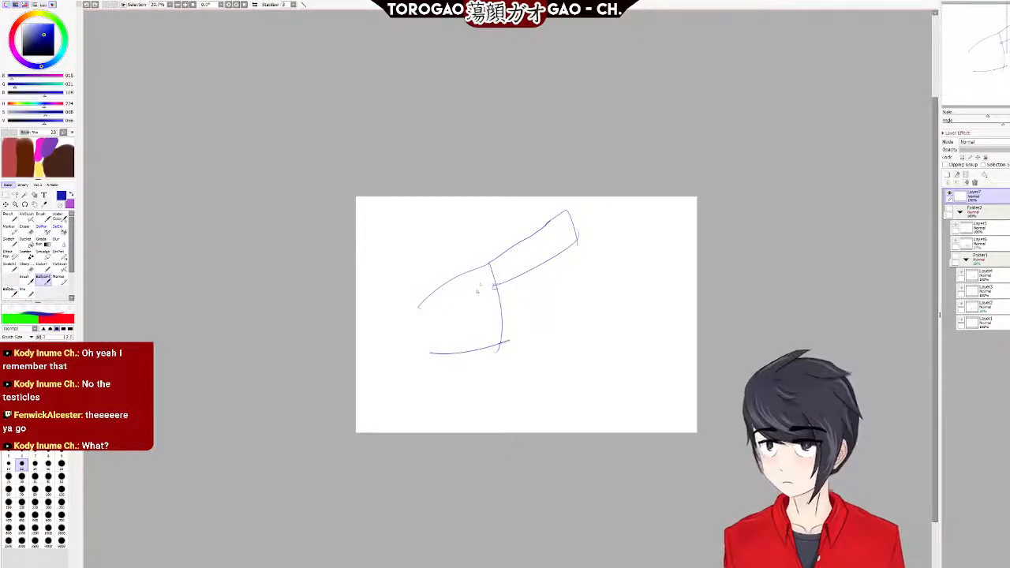
{"action": "left_click_drag", "start_coordinate": [484, 285], "coordinate": [575, 290]}
{"action": "key", "text": "ctrl+z"}
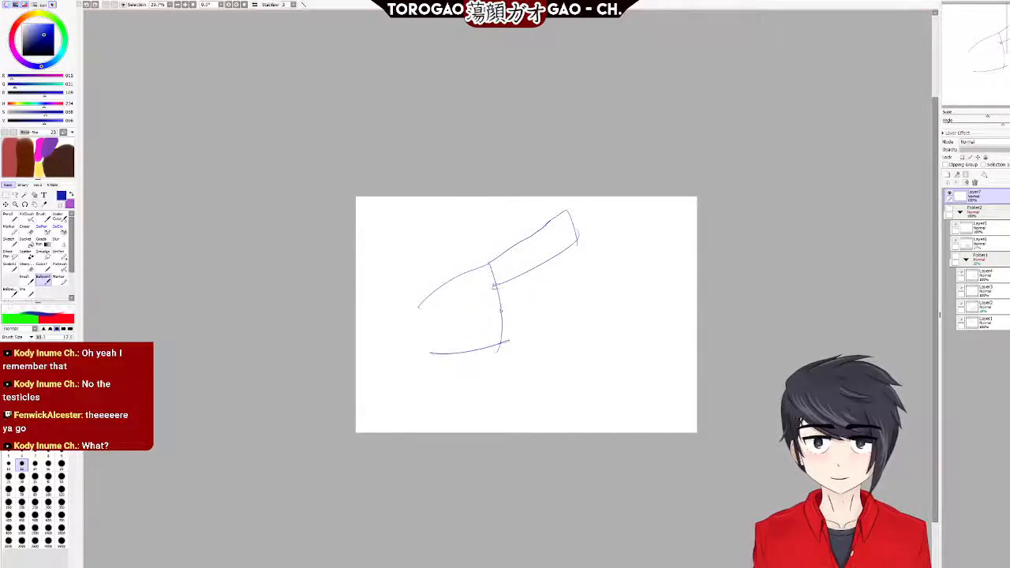
Sketch guide lines for the middle, ring and pinky fingers fanning from the knuckle line, and redraw the uppermost finger's lower edge.
{"action": "mouse_move", "coordinate": [478, 298]}
{"action": "left_mouse_down"}
{"action": "mouse_move", "coordinate": [614, 300]}
{"action": "mouse_move", "coordinate": [521, 336]}
{"action": "mouse_move", "coordinate": [575, 379]}
{"action": "left_mouse_up"}
{"action": "left_click_drag", "start_coordinate": [491, 334], "coordinate": [503, 408]}
{"action": "key", "text": "ctrl+z"}
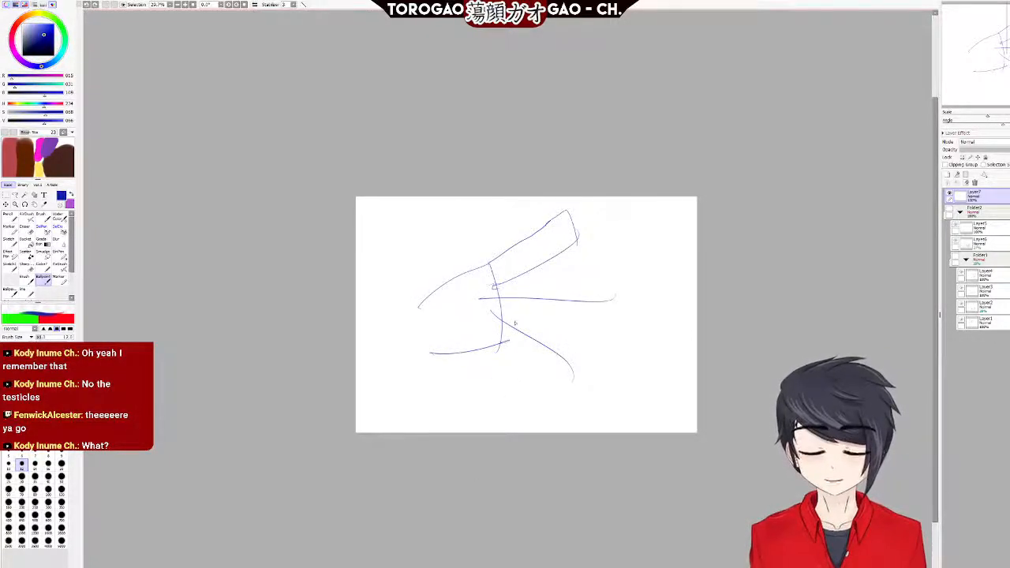
{"action": "mouse_move", "coordinate": [491, 339]}
{"action": "left_mouse_down"}
{"action": "mouse_move", "coordinate": [521, 360]}
{"action": "mouse_move", "coordinate": [511, 386]}
{"action": "mouse_move", "coordinate": [499, 346]}
{"action": "mouse_move", "coordinate": [513, 354]}
{"action": "mouse_move", "coordinate": [504, 401]}
{"action": "left_mouse_up"}
{"action": "key", "text": "ctrl+z"}
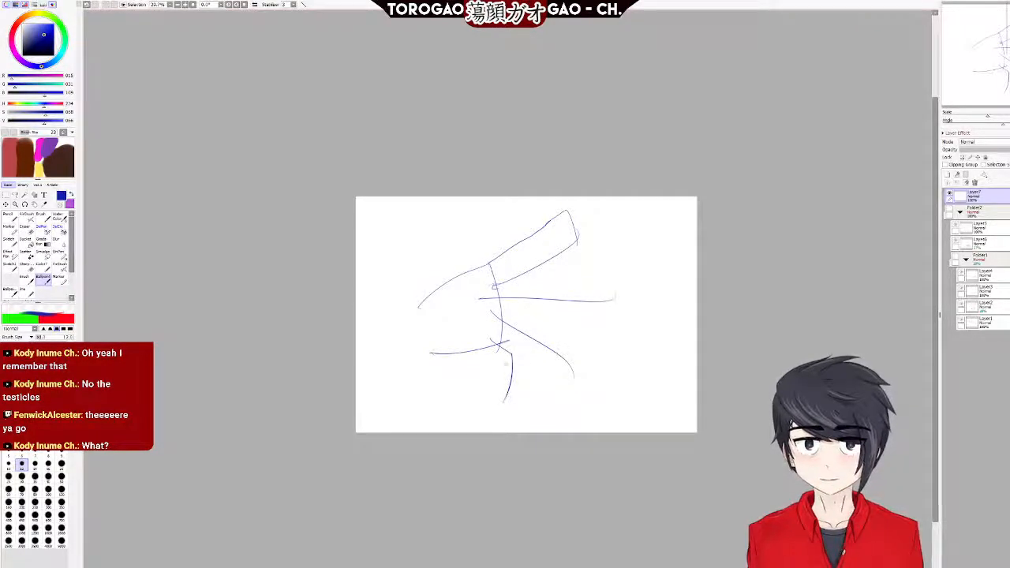
{"action": "left_click_drag", "start_coordinate": [600, 299], "coordinate": [628, 295]}
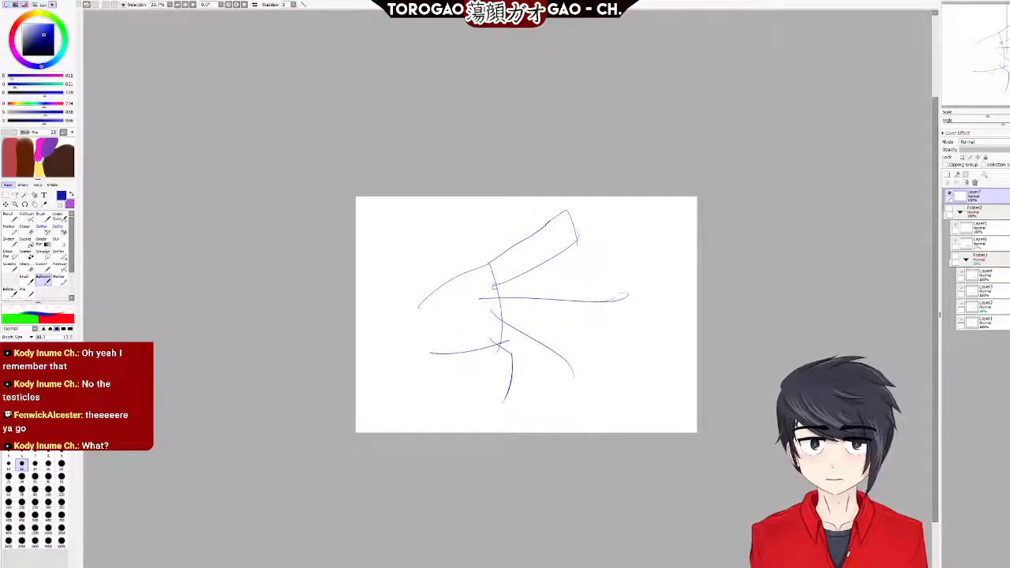
{"action": "left_click_drag", "start_coordinate": [486, 282], "coordinate": [592, 232]}
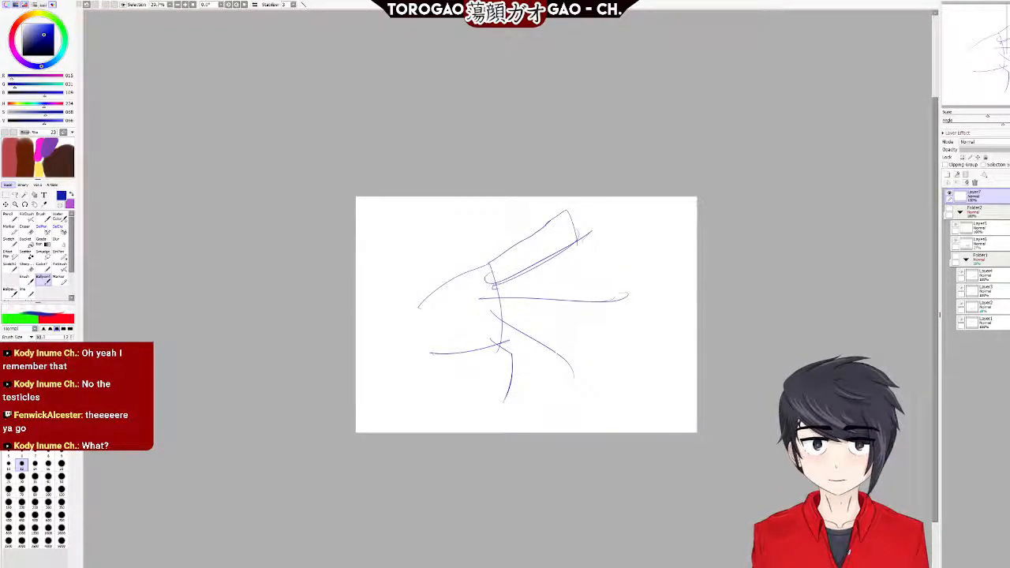
Outline the middle finger with an upper and a lower edge around its guide line.
{"action": "mouse_move", "coordinate": [543, 301]}
{"action": "left_mouse_down"}
{"action": "mouse_move", "coordinate": [601, 303]}
{"action": "mouse_move", "coordinate": [556, 304]}
{"action": "mouse_move", "coordinate": [608, 300]}
{"action": "mouse_move", "coordinate": [610, 288]}
{"action": "mouse_move", "coordinate": [494, 278]}
{"action": "left_mouse_up"}
{"action": "key", "text": "ctrl+z"}
{"action": "left_click_drag", "start_coordinate": [609, 288], "coordinate": [496, 292]}
{"action": "key", "text": "ctrl+z"}
{"action": "left_click_drag", "start_coordinate": [608, 288], "coordinate": [495, 277]}
{"action": "left_click_drag", "start_coordinate": [612, 321], "coordinate": [489, 300]}
{"action": "key", "text": "ctrl+z"}
{"action": "left_click_drag", "start_coordinate": [615, 319], "coordinate": [505, 314]}
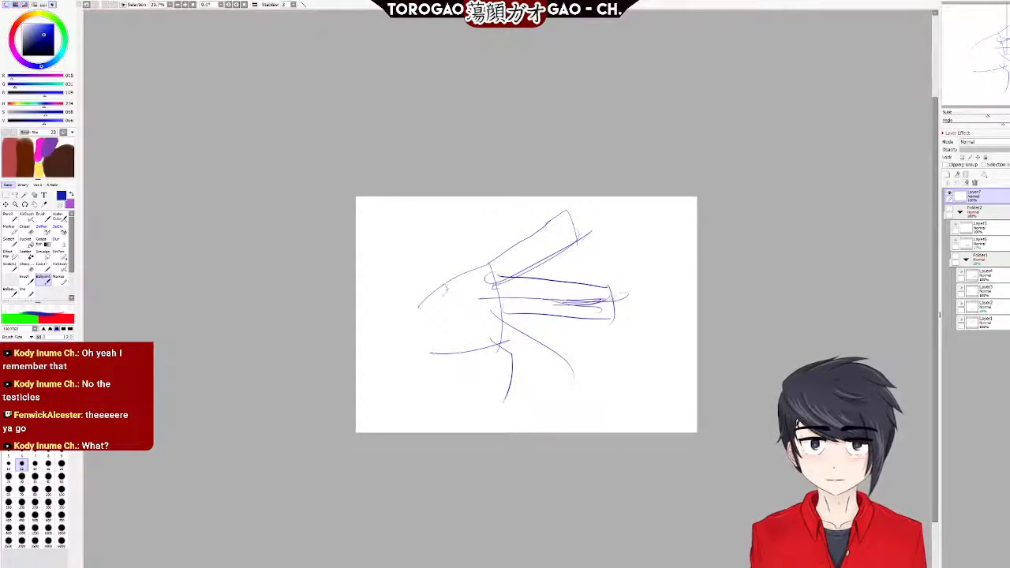
Sketch a rounded, upward-pointing thumb on the palm's upper edge.
{"action": "mouse_move", "coordinate": [433, 288]}
{"action": "left_mouse_down"}
{"action": "mouse_move", "coordinate": [466, 235]}
{"action": "mouse_move", "coordinate": [462, 221]}
{"action": "mouse_move", "coordinate": [483, 272]}
{"action": "left_mouse_up"}
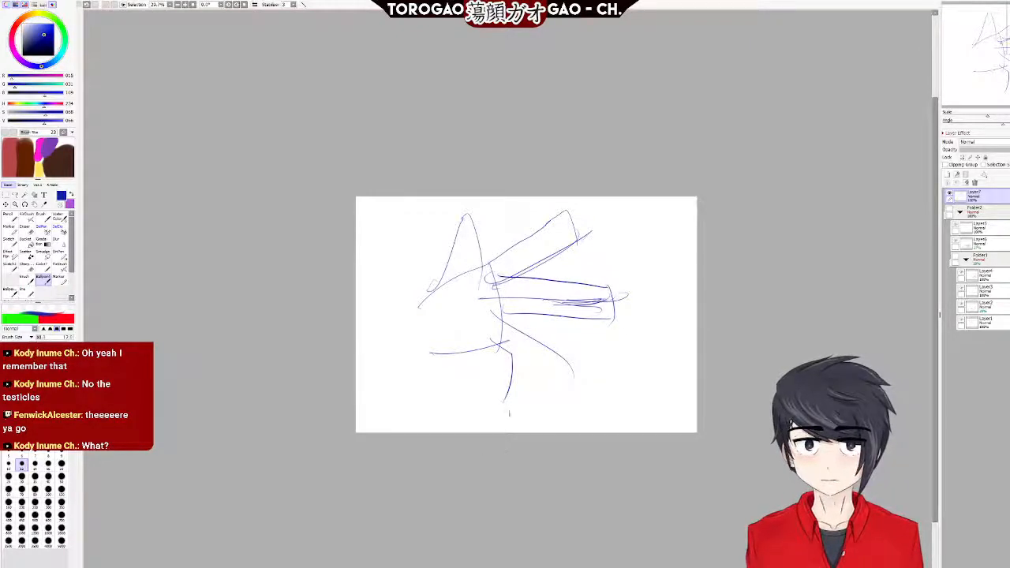
{"action": "key", "text": "ctrl+z"}
{"action": "left_click_drag", "start_coordinate": [466, 215], "coordinate": [471, 289]}
{"action": "key", "text": "ctrl+z"}
{"action": "mouse_move", "coordinate": [465, 218]}
{"action": "left_mouse_down"}
{"action": "mouse_move", "coordinate": [483, 237]}
{"action": "mouse_move", "coordinate": [477, 289]}
{"action": "left_mouse_up"}
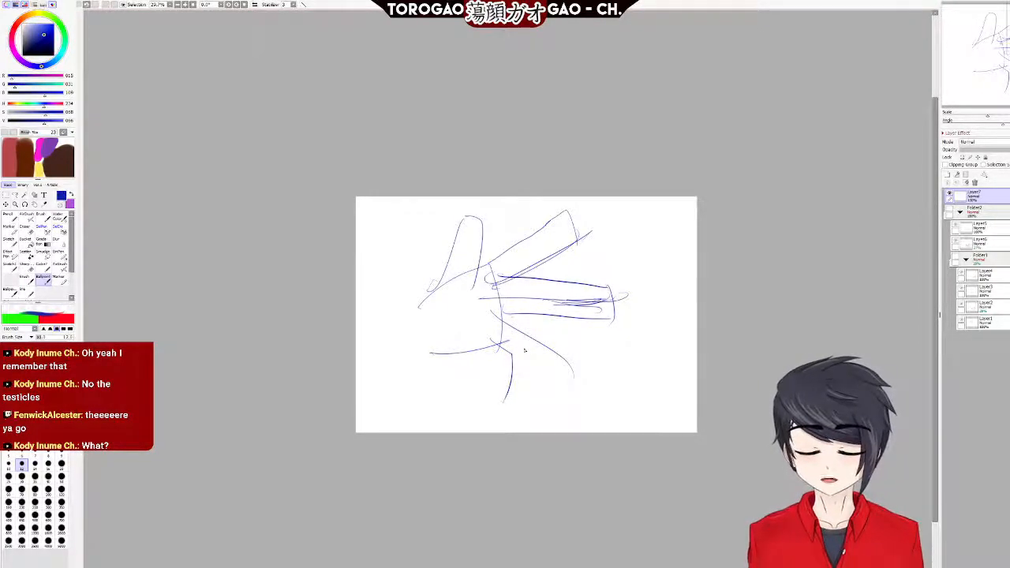
Build up the ring finger around its guide line with repeated strokes along both edges and a rounded tip.
{"action": "left_click_drag", "start_coordinate": [499, 321], "coordinate": [568, 356]}
{"action": "left_click_drag", "start_coordinate": [531, 330], "coordinate": [565, 357]}
{"action": "left_click_drag", "start_coordinate": [535, 336], "coordinate": [591, 379]}
{"action": "left_click_drag", "start_coordinate": [513, 314], "coordinate": [524, 322]}
{"action": "left_click_drag", "start_coordinate": [507, 311], "coordinate": [577, 347]}
{"action": "left_click_drag", "start_coordinate": [535, 319], "coordinate": [584, 350]}
{"action": "left_click_drag", "start_coordinate": [553, 328], "coordinate": [600, 373]}
{"action": "left_click_drag", "start_coordinate": [573, 341], "coordinate": [592, 361]}
{"action": "left_click_drag", "start_coordinate": [503, 334], "coordinate": [570, 372]}
{"action": "left_click_drag", "start_coordinate": [527, 348], "coordinate": [599, 387]}
{"action": "mouse_move", "coordinate": [568, 333]}
{"action": "left_mouse_down"}
{"action": "mouse_move", "coordinate": [598, 360]}
{"action": "mouse_move", "coordinate": [600, 389]}
{"action": "left_mouse_up"}
{"action": "mouse_move", "coordinate": [578, 352]}
{"action": "left_mouse_down"}
{"action": "mouse_move", "coordinate": [600, 390]}
{"action": "mouse_move", "coordinate": [584, 396]}
{"action": "left_mouse_up"}
Reinforce the middle finger's tip and rework the edges and tip of the uppermost finger.
{"action": "left_click_drag", "start_coordinate": [610, 286], "coordinate": [619, 325]}
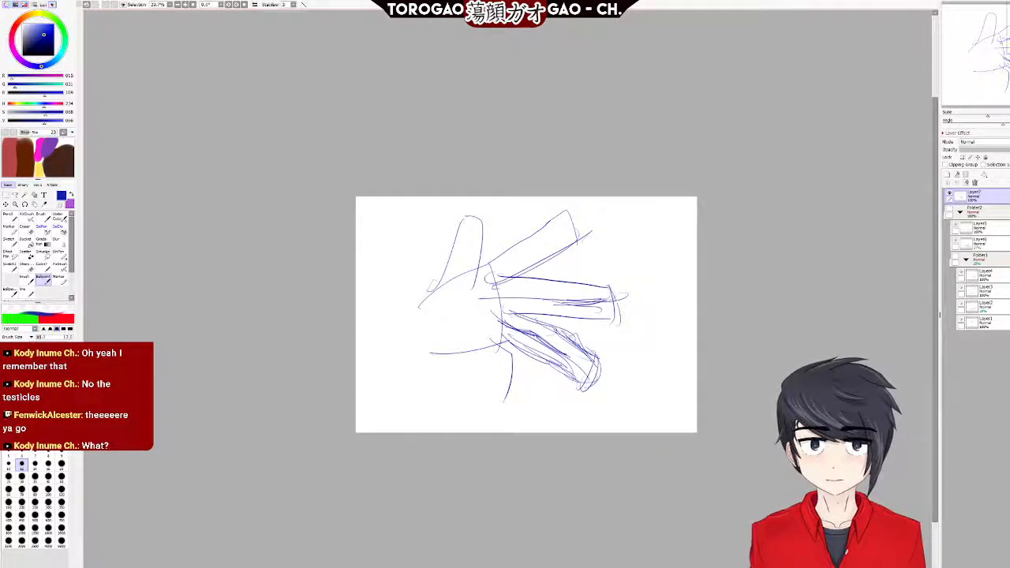
{"action": "mouse_move", "coordinate": [505, 281]}
{"action": "left_mouse_down"}
{"action": "mouse_move", "coordinate": [575, 250]}
{"action": "mouse_move", "coordinate": [573, 240]}
{"action": "left_mouse_up"}
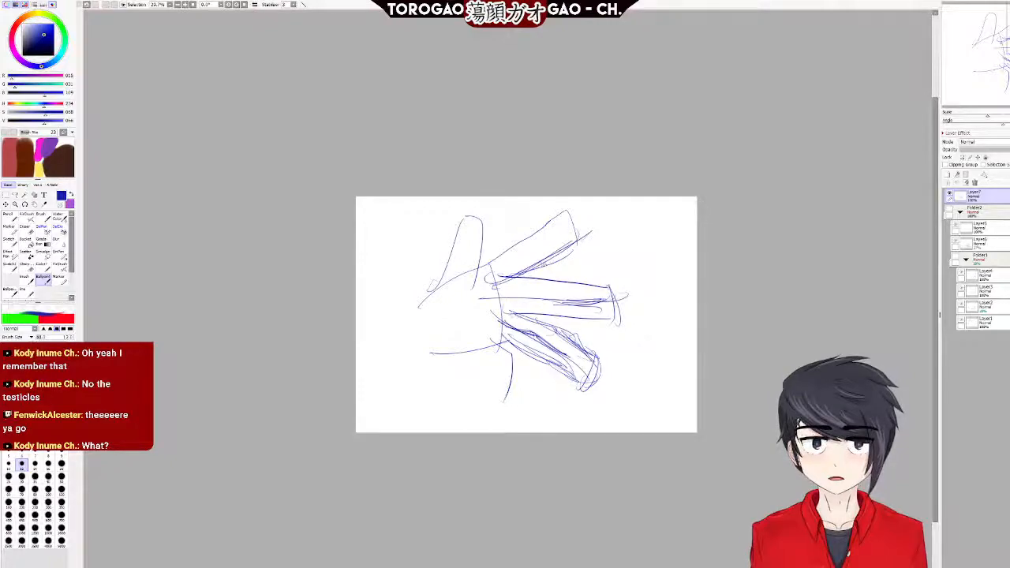
{"action": "left_click_drag", "start_coordinate": [504, 270], "coordinate": [599, 199]}
{"action": "key", "text": "ctrl+z"}
{"action": "left_click_drag", "start_coordinate": [521, 277], "coordinate": [590, 229]}
{"action": "mouse_move", "coordinate": [523, 241]}
{"action": "left_mouse_down"}
{"action": "mouse_move", "coordinate": [567, 205]}
{"action": "mouse_move", "coordinate": [579, 205]}
{"action": "mouse_move", "coordinate": [581, 238]}
{"action": "left_mouse_up"}
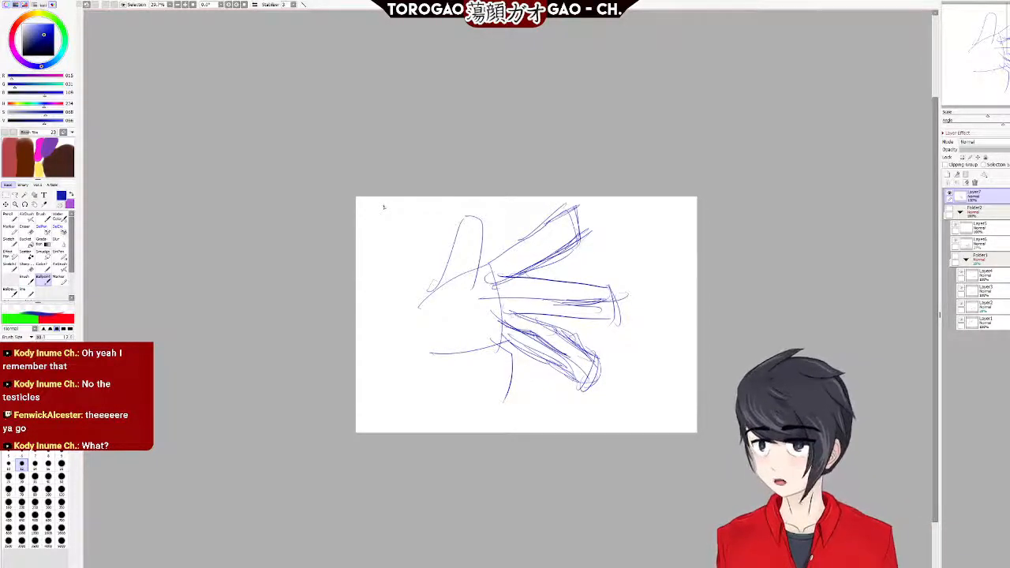
Outline the downward-bent pinky with double edges, a rounded tip and heavier strokes along its lower inner side.
{"action": "scroll", "coordinate": [482, 320], "scroll_direction": "up", "scroll_amount": 2}
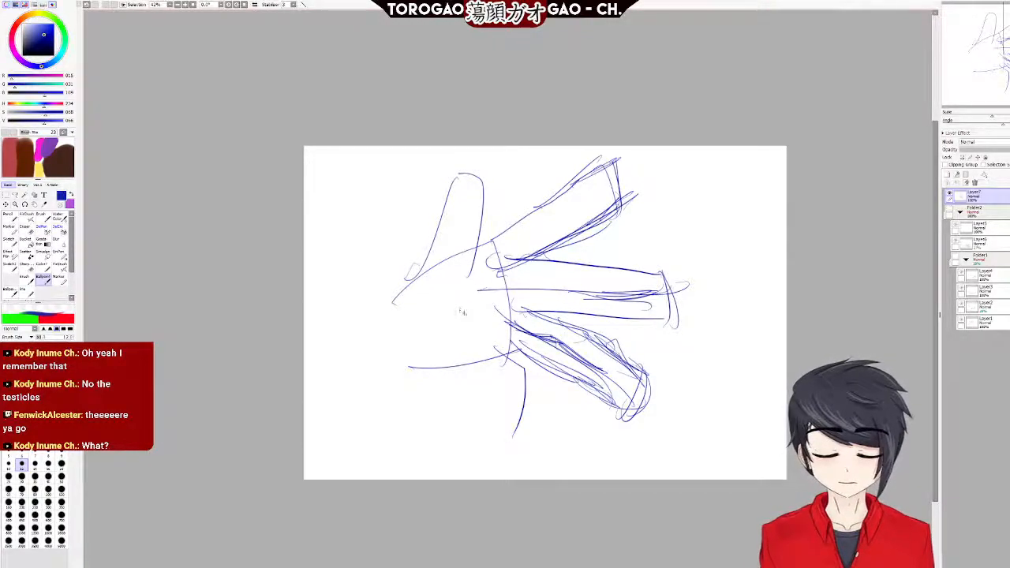
{"action": "mouse_move", "coordinate": [497, 368]}
{"action": "left_mouse_down"}
{"action": "mouse_move", "coordinate": [517, 379]}
{"action": "mouse_move", "coordinate": [504, 430]}
{"action": "mouse_move", "coordinate": [535, 425]}
{"action": "left_mouse_up"}
{"action": "mouse_move", "coordinate": [513, 347]}
{"action": "left_mouse_down"}
{"action": "mouse_move", "coordinate": [547, 365]}
{"action": "mouse_move", "coordinate": [537, 420]}
{"action": "left_mouse_up"}
{"action": "key", "text": "ctrl+z"}
{"action": "left_click_drag", "start_coordinate": [516, 374], "coordinate": [516, 412]}
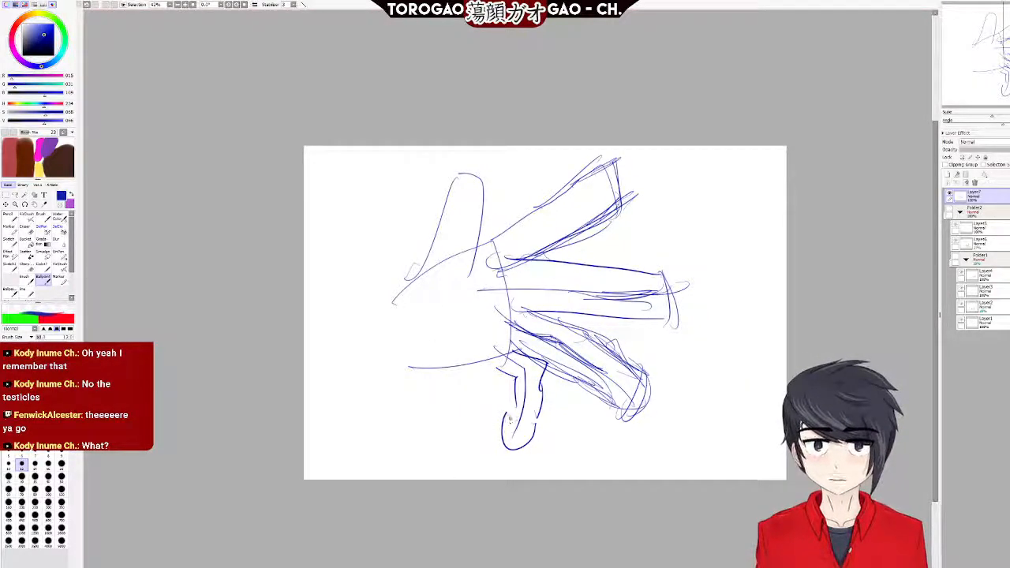
{"action": "left_click_drag", "start_coordinate": [513, 409], "coordinate": [509, 451]}
{"action": "mouse_move", "coordinate": [512, 408]}
{"action": "left_mouse_down"}
{"action": "mouse_move", "coordinate": [506, 449]}
{"action": "mouse_move", "coordinate": [489, 438]}
{"action": "left_mouse_up"}
{"action": "key", "text": "a"}
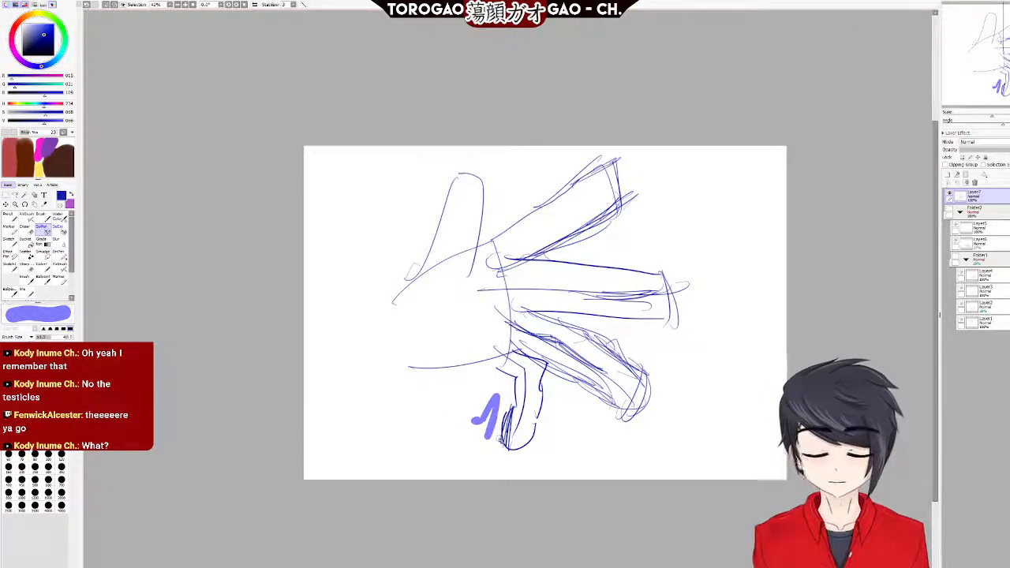
{"action": "key", "text": "a"}
{"action": "key", "text": "ctrl+z"}
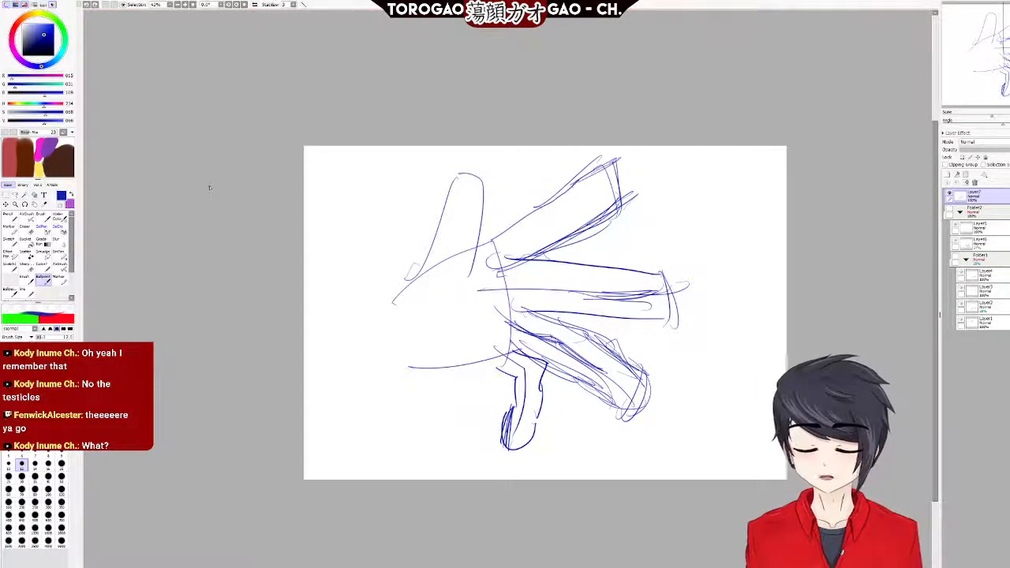
Add a short curved palm line running from the pinky's base toward the wrist.
{"action": "scroll", "coordinate": [368, 229], "scroll_direction": "up", "scroll_amount": 3}
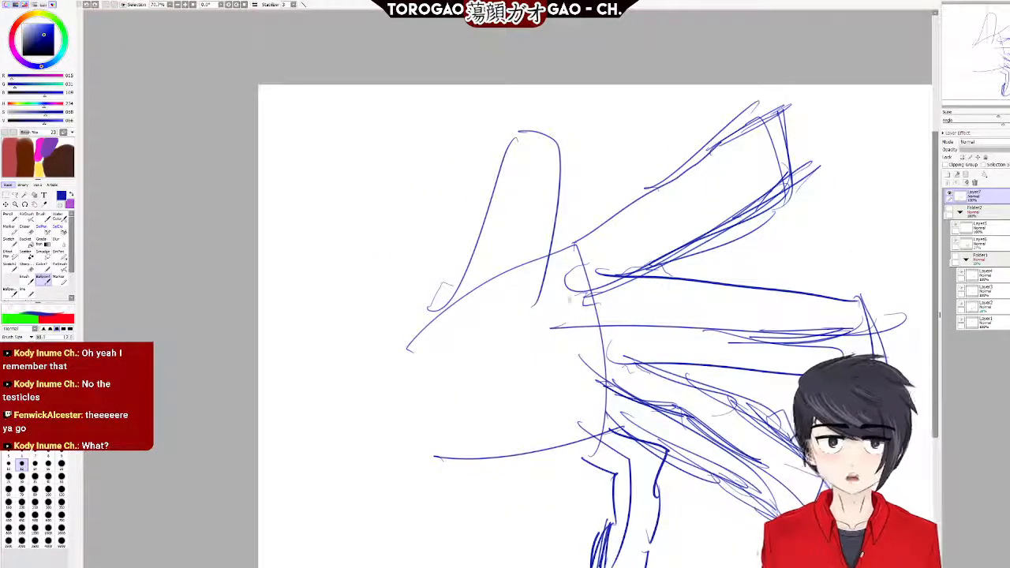
{"action": "left_click_drag", "start_coordinate": [940, 213], "coordinate": [939, 272]}
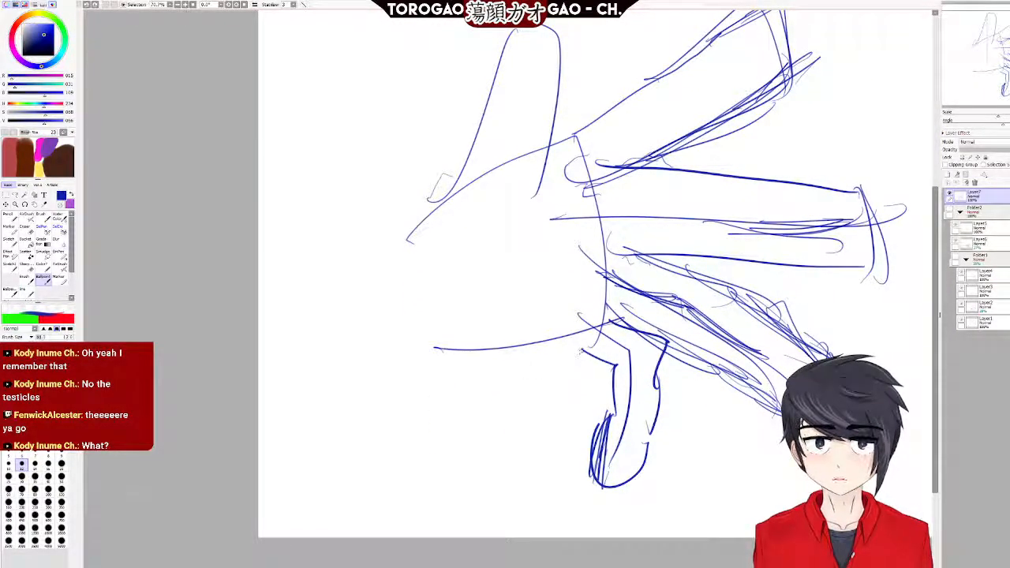
{"action": "left_click_drag", "start_coordinate": [574, 347], "coordinate": [517, 364]}
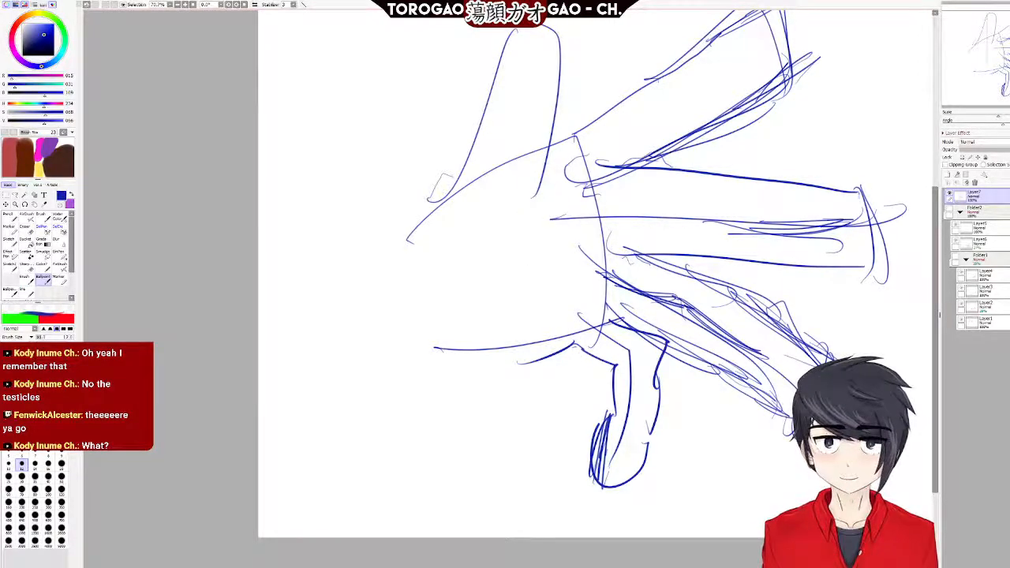
Rework the thumb's inner contour with heavier strokes and reinforce the ring finger's upper edge.
{"action": "left_click_drag", "start_coordinate": [559, 60], "coordinate": [543, 124]}
{"action": "left_click_drag", "start_coordinate": [560, 49], "coordinate": [541, 131]}
{"action": "left_click_drag", "start_coordinate": [552, 83], "coordinate": [520, 167]}
{"action": "left_click_drag", "start_coordinate": [531, 131], "coordinate": [516, 196]}
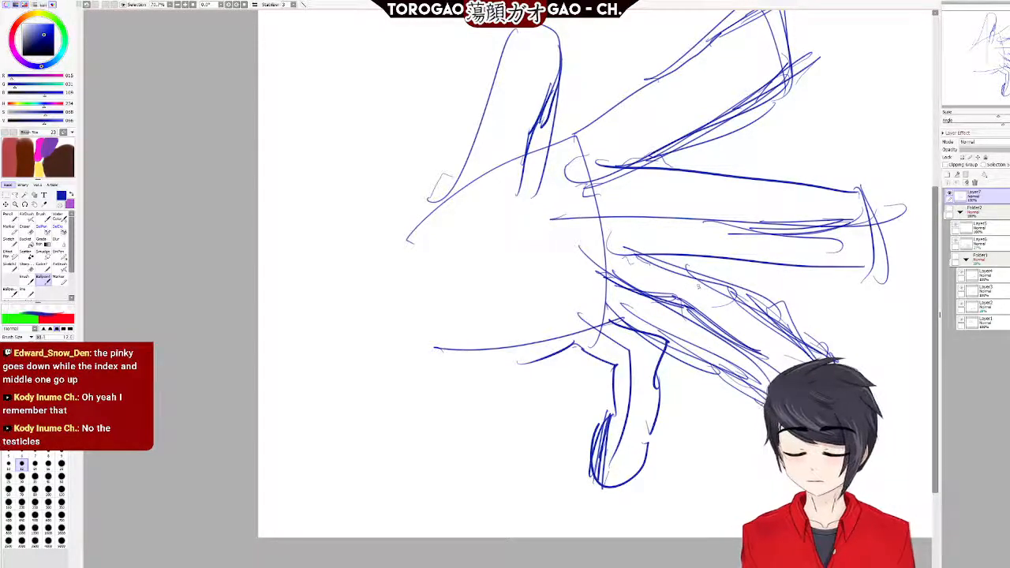
{"action": "mouse_move", "coordinate": [648, 265]}
{"action": "left_mouse_down"}
{"action": "mouse_move", "coordinate": [707, 300]}
{"action": "mouse_move", "coordinate": [756, 308]}
{"action": "left_mouse_up"}
{"action": "left_click_drag", "start_coordinate": [707, 283], "coordinate": [782, 318]}
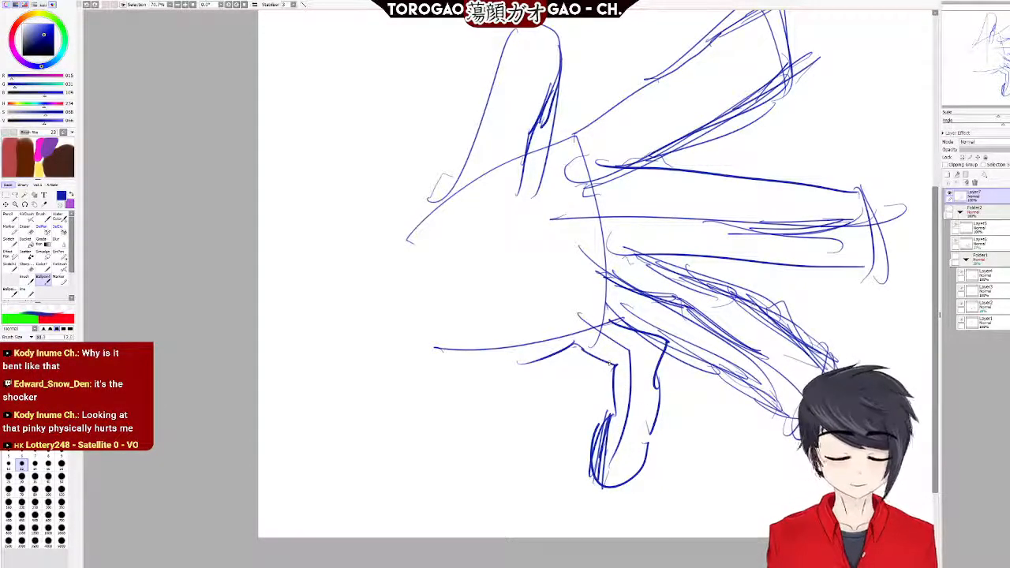
{"action": "key", "text": "s"}
{"action": "mouse_move", "coordinate": [586, 438]}
{"action": "left_mouse_down"}
{"action": "mouse_move", "coordinate": [602, 406]}
{"action": "mouse_move", "coordinate": [590, 493]}
{"action": "left_mouse_up"}
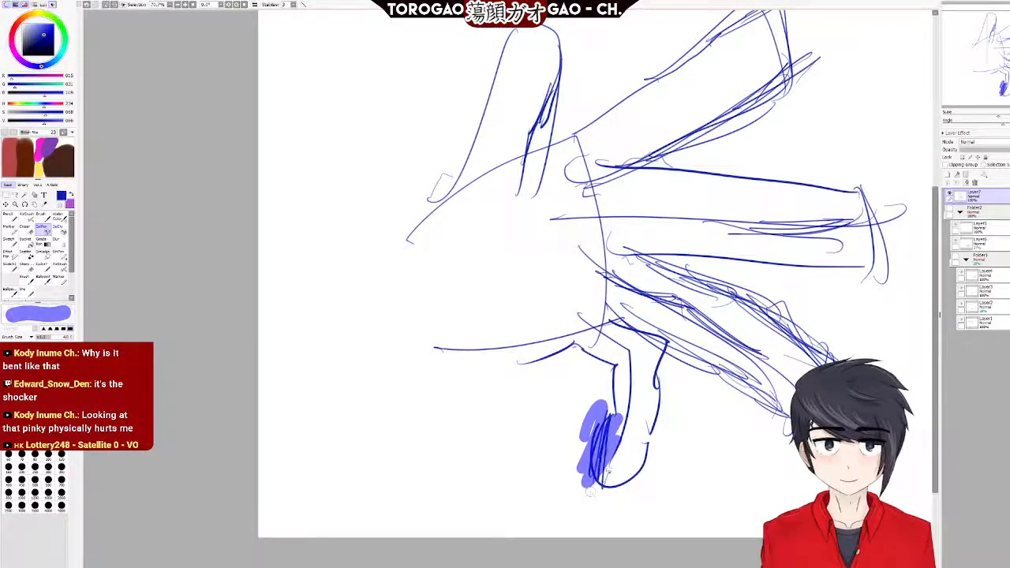
{"action": "key", "text": "b"}
{"action": "key", "text": "ctrl+d"}
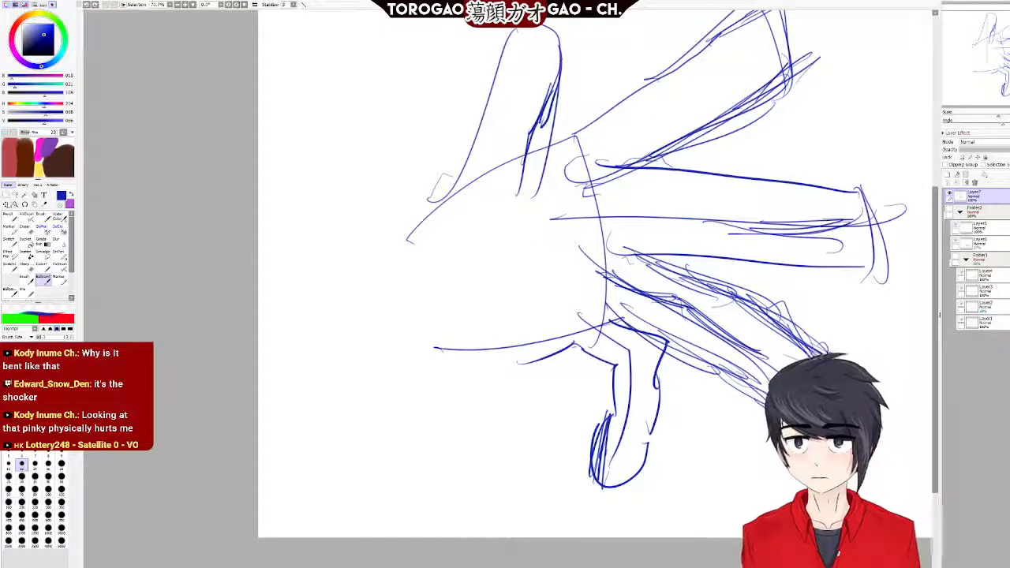
Erase the hanging part of the bent pinky, leaving only its base lines at the palm.
{"action": "left_click", "coordinate": [27, 228]}
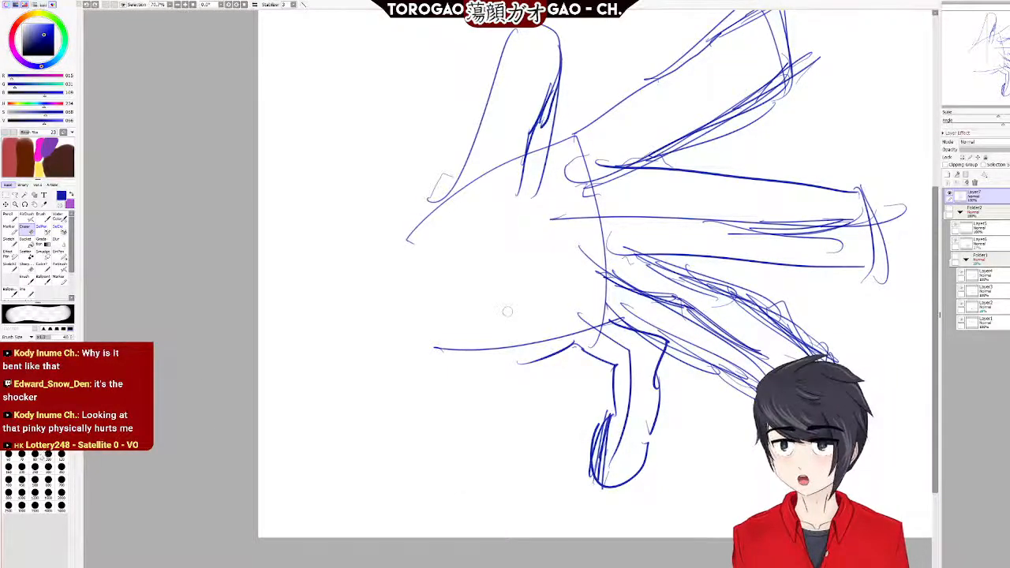
{"action": "mouse_move", "coordinate": [612, 377]}
{"action": "left_mouse_down"}
{"action": "mouse_move", "coordinate": [608, 450]}
{"action": "mouse_move", "coordinate": [642, 428]}
{"action": "mouse_move", "coordinate": [620, 513]}
{"action": "mouse_move", "coordinate": [652, 434]}
{"action": "mouse_move", "coordinate": [646, 466]}
{"action": "mouse_move", "coordinate": [657, 371]}
{"action": "left_mouse_up"}
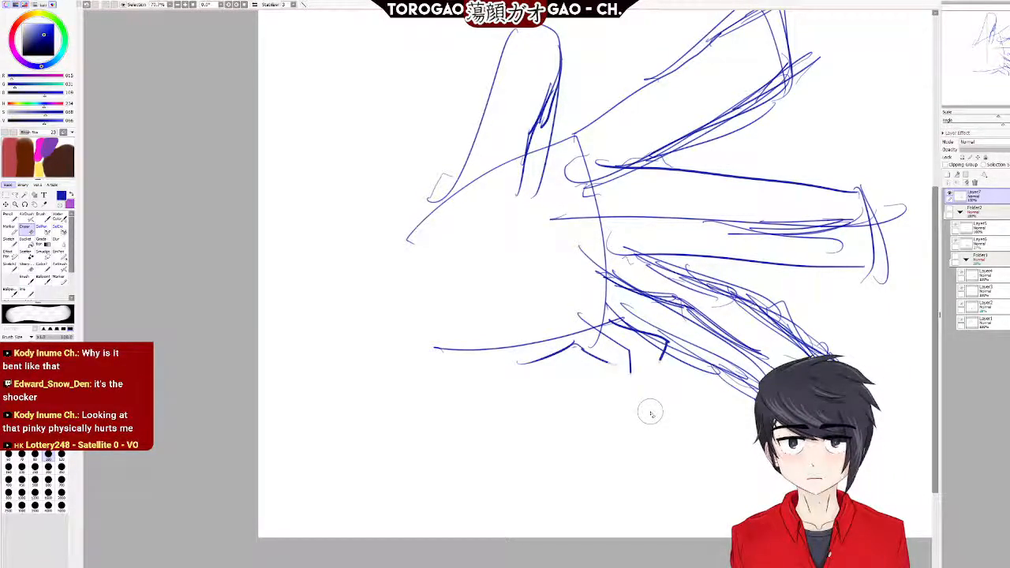
Hide the hand sketch layer and add a new empty layer above it.
{"action": "left_click", "coordinate": [42, 229]}
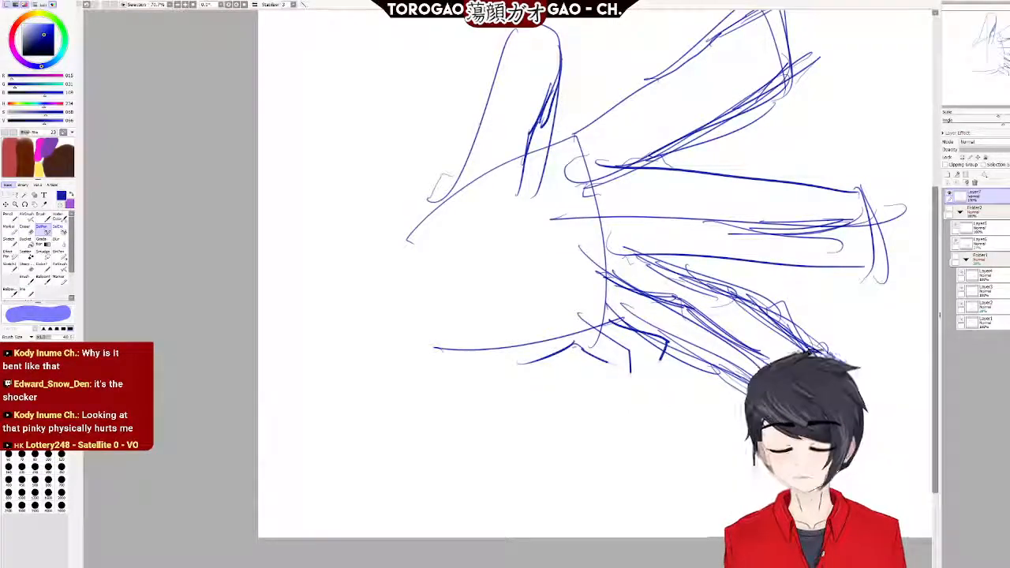
{"action": "left_click", "coordinate": [950, 193]}
{"action": "left_click", "coordinate": [949, 175]}
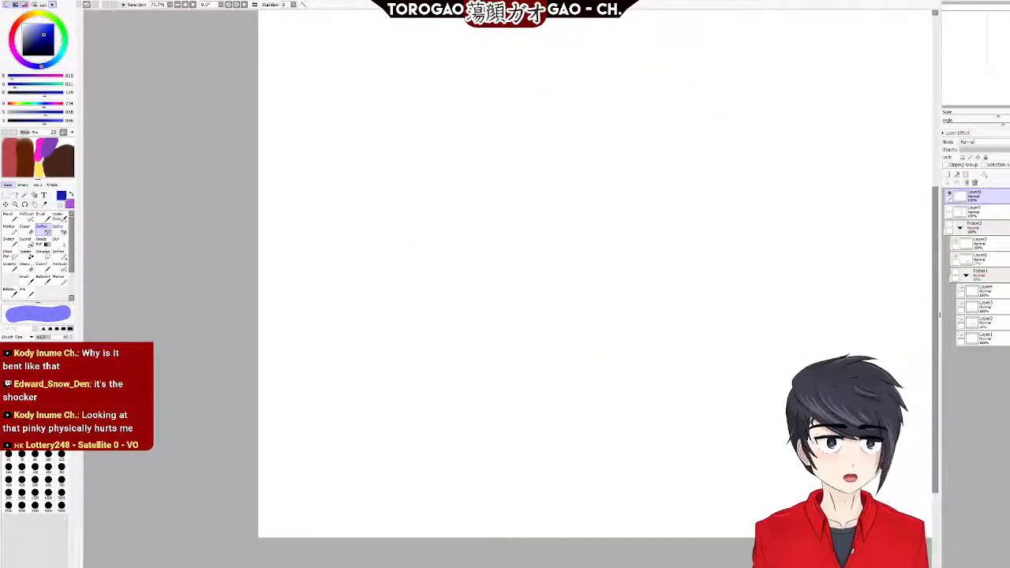
{"action": "left_click_drag", "start_coordinate": [937, 286], "coordinate": [936, 258]}
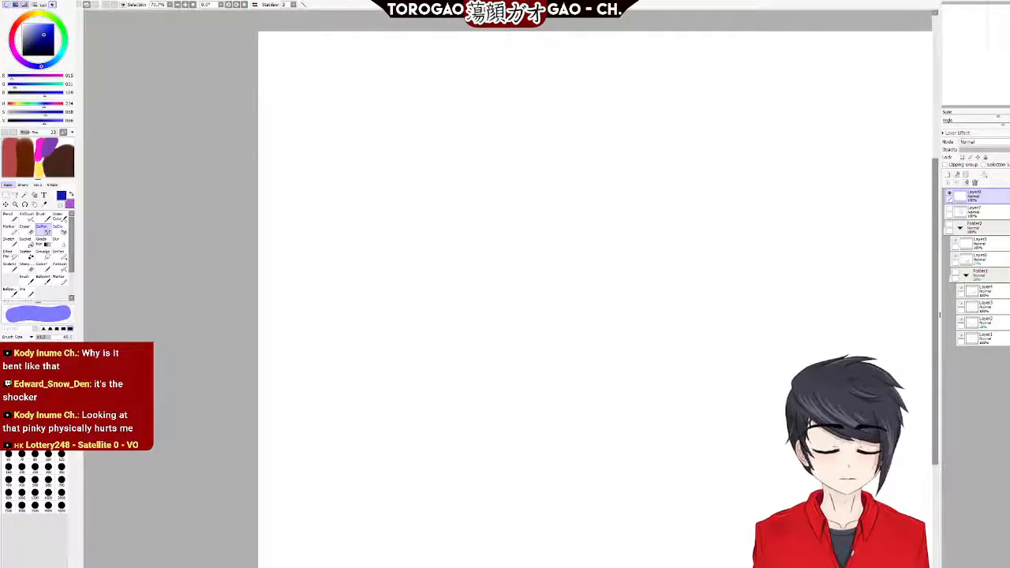
Sketch the upper, knuckle-side and lower edges of a blocky palm at mid-canvas with the blue Ballpoint brush.
{"action": "scroll", "coordinate": [552, 316], "scroll_direction": "right", "scroll_amount": 3}
{"action": "scroll", "coordinate": [612, 326], "scroll_direction": "down", "scroll_amount": 3}
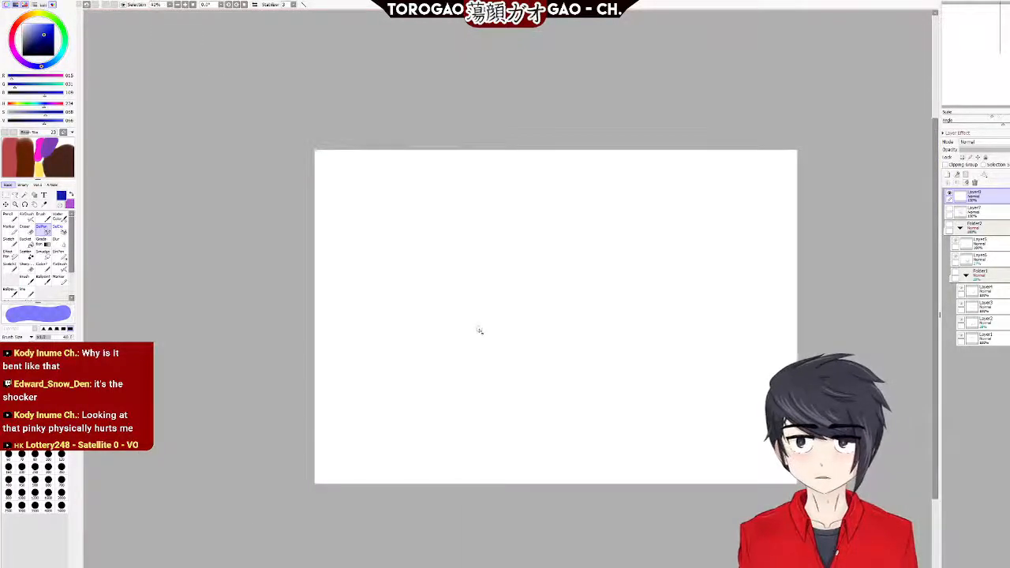
{"action": "left_click", "coordinate": [42, 278]}
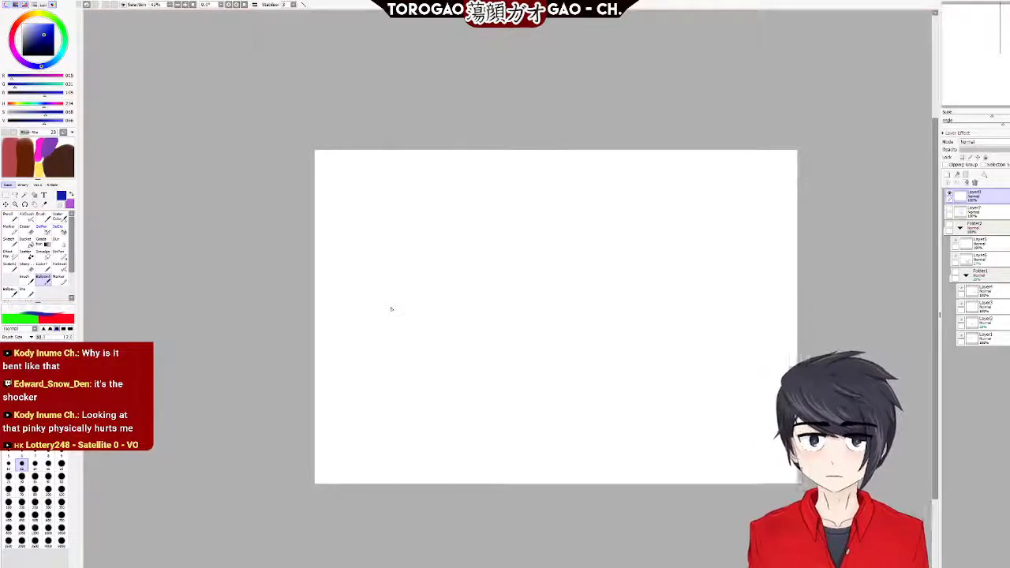
{"action": "key", "text": "e"}
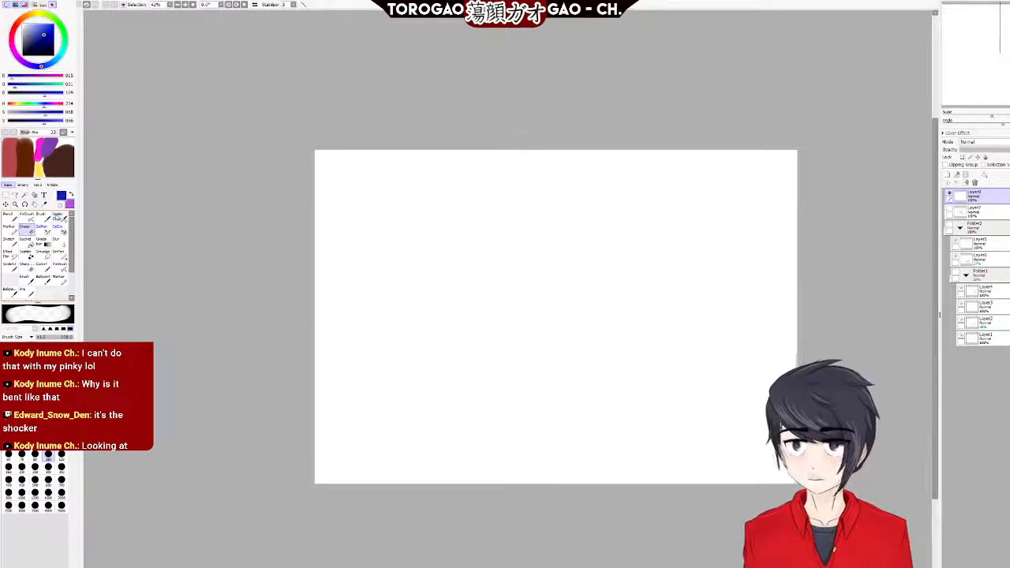
{"action": "left_click", "coordinate": [46, 277]}
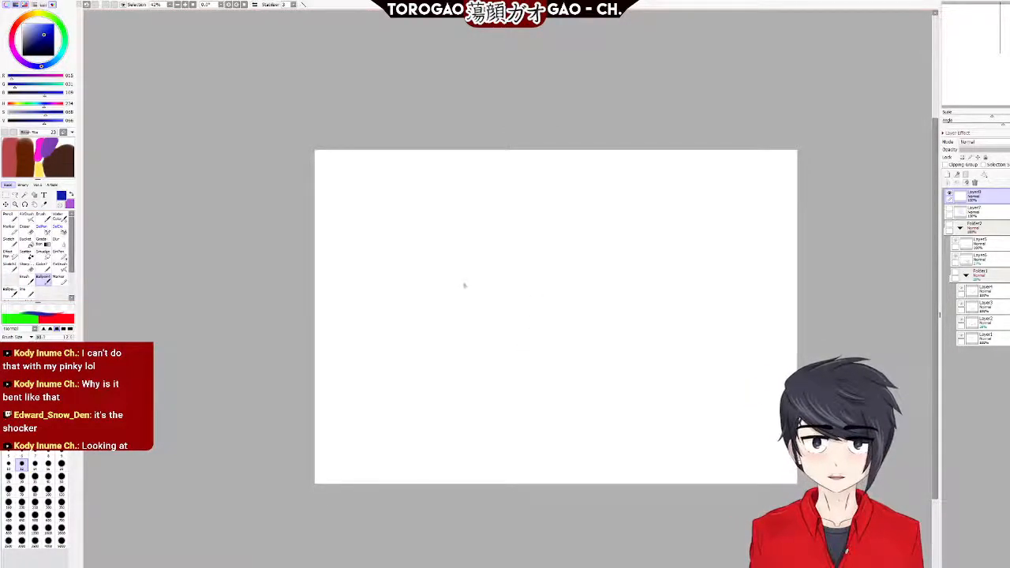
{"action": "left_click_drag", "start_coordinate": [434, 308], "coordinate": [503, 265]}
{"action": "key", "text": "ctrl+z"}
{"action": "mouse_move", "coordinate": [429, 294]}
{"action": "left_mouse_down"}
{"action": "mouse_move", "coordinate": [535, 260]}
{"action": "mouse_move", "coordinate": [543, 337]}
{"action": "mouse_move", "coordinate": [498, 339]}
{"action": "mouse_move", "coordinate": [501, 331]}
{"action": "mouse_move", "coordinate": [397, 367]}
{"action": "left_mouse_up"}
{"action": "key", "text": "ctrl+z"}
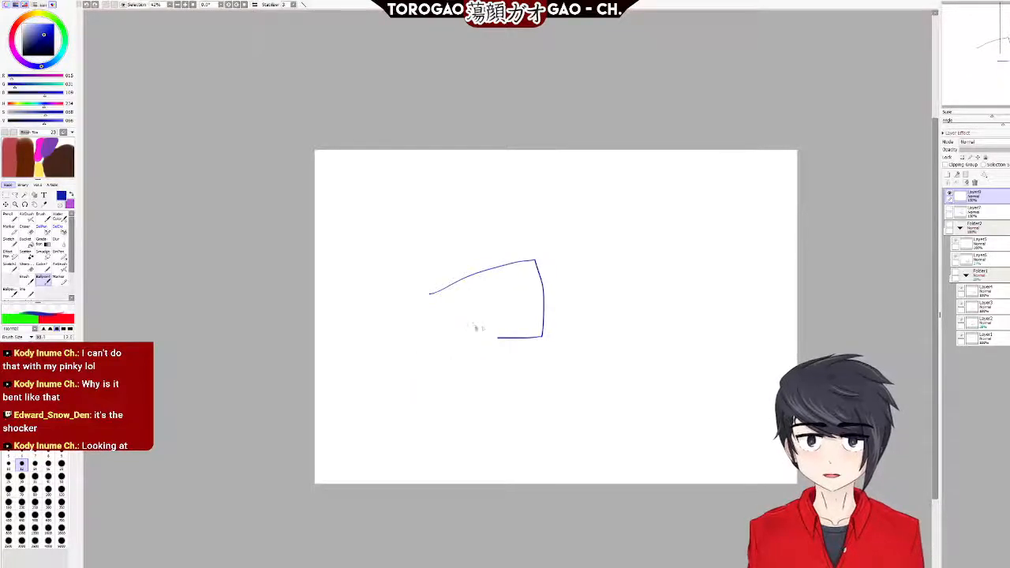
{"action": "mouse_move", "coordinate": [500, 339]}
{"action": "left_mouse_down"}
{"action": "mouse_move", "coordinate": [472, 355]}
{"action": "mouse_move", "coordinate": [484, 348]}
{"action": "mouse_move", "coordinate": [418, 363]}
{"action": "left_mouse_up"}
{"action": "key", "text": "ctrl+z"}
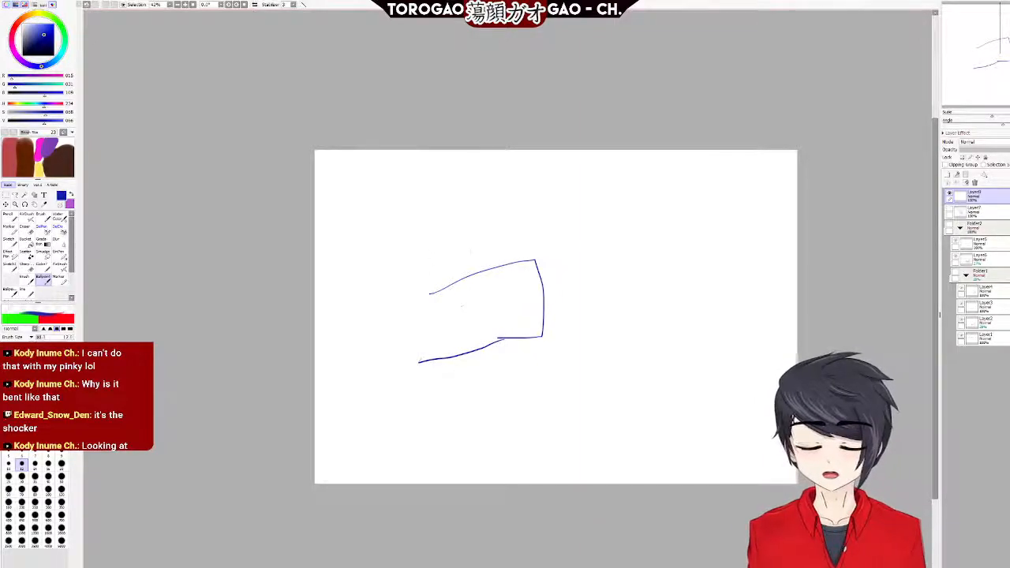
Close the palm block at the wrist with rough curved lines and reinforce its lower and knuckle-side edges.
{"action": "mouse_move", "coordinate": [460, 278]}
{"action": "left_mouse_down"}
{"action": "mouse_move", "coordinate": [428, 288]}
{"action": "mouse_move", "coordinate": [455, 288]}
{"action": "mouse_move", "coordinate": [412, 350]}
{"action": "left_mouse_up"}
{"action": "mouse_move", "coordinate": [426, 287]}
{"action": "left_mouse_down"}
{"action": "mouse_move", "coordinate": [431, 344]}
{"action": "mouse_move", "coordinate": [447, 356]}
{"action": "left_mouse_up"}
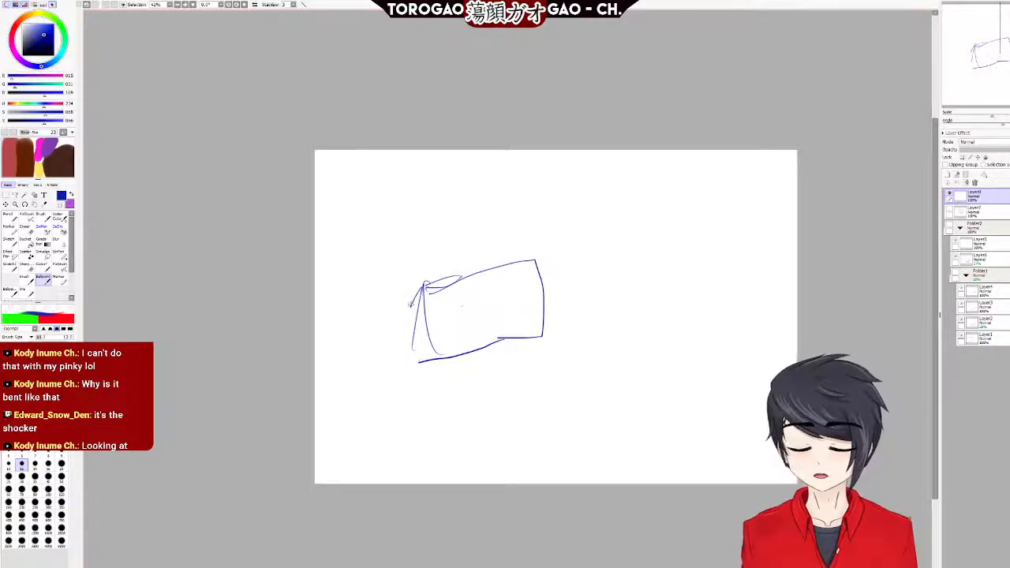
{"action": "mouse_move", "coordinate": [411, 313]}
{"action": "left_mouse_down"}
{"action": "mouse_move", "coordinate": [423, 346]}
{"action": "mouse_move", "coordinate": [411, 371]}
{"action": "mouse_move", "coordinate": [480, 356]}
{"action": "mouse_move", "coordinate": [500, 341]}
{"action": "mouse_move", "coordinate": [534, 343]}
{"action": "left_mouse_up"}
{"action": "mouse_move", "coordinate": [524, 263]}
{"action": "left_mouse_down"}
{"action": "mouse_move", "coordinate": [536, 271]}
{"action": "mouse_move", "coordinate": [538, 353]}
{"action": "left_mouse_up"}
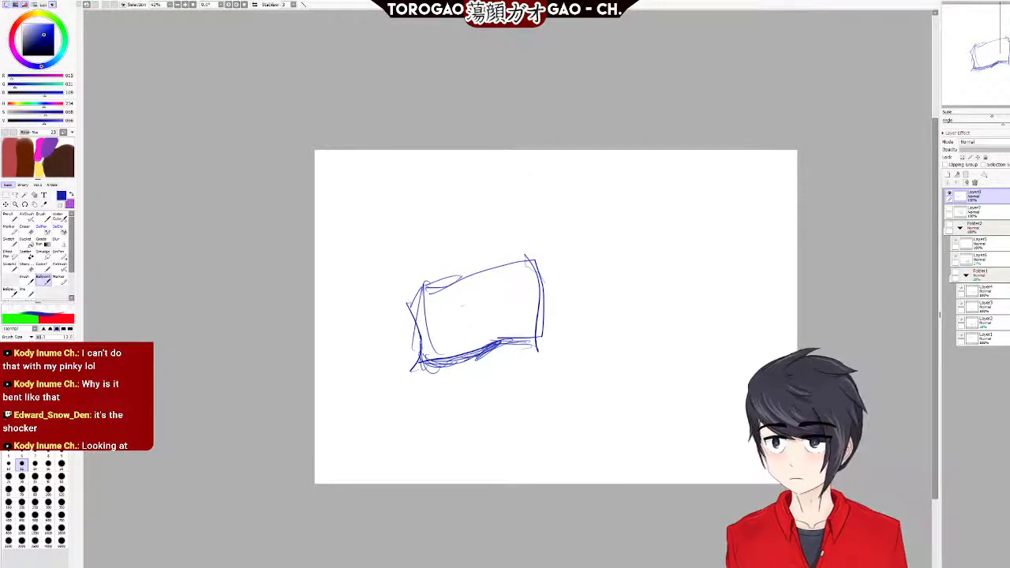
Erase the palm's knuckle-side edge and redraw it as a single curved line slightly closer to the wrist.
{"action": "left_click", "coordinate": [29, 230]}
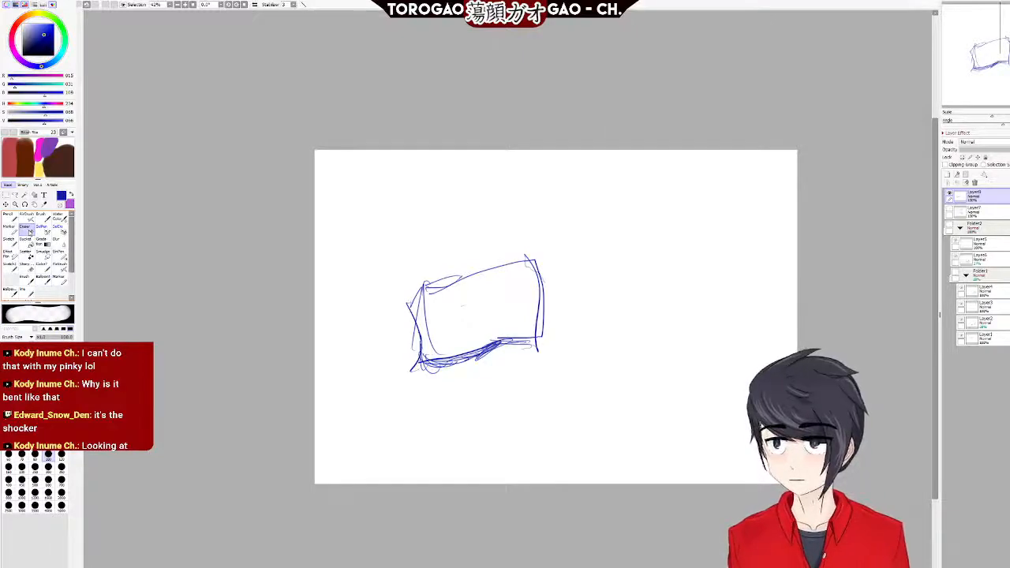
{"action": "left_click_drag", "start_coordinate": [540, 267], "coordinate": [543, 351]}
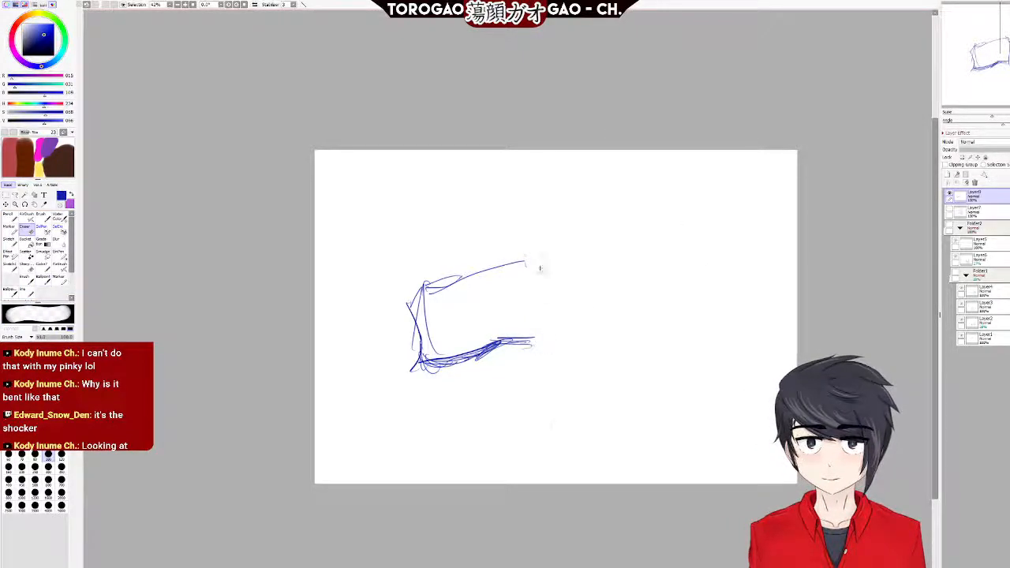
{"action": "left_click", "coordinate": [43, 281]}
{"action": "left_click_drag", "start_coordinate": [523, 262], "coordinate": [525, 367]}
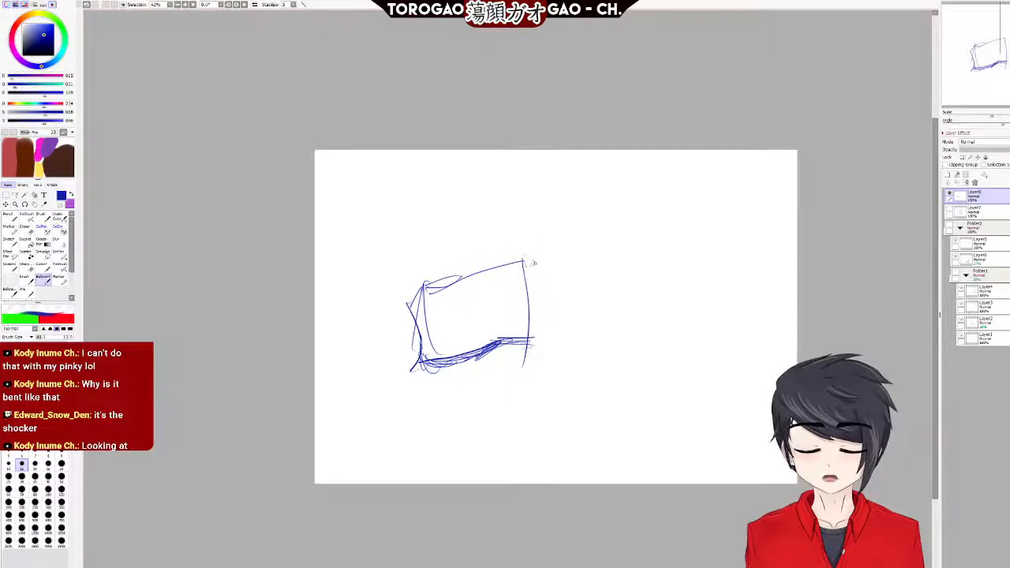
Sketch the index finger slanting upward from the palm's upper knuckle corner, with a blunt tip and layered lower-edge strokes.
{"action": "mouse_move", "coordinate": [527, 277]}
{"action": "left_mouse_down"}
{"action": "mouse_move", "coordinate": [567, 266]}
{"action": "mouse_move", "coordinate": [621, 208]}
{"action": "mouse_move", "coordinate": [609, 242]}
{"action": "left_mouse_up"}
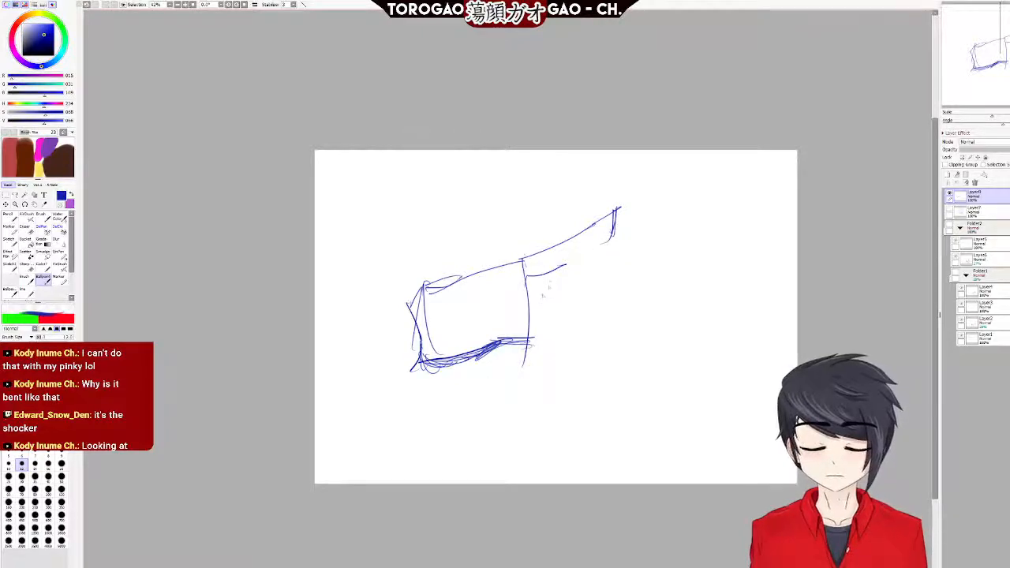
{"action": "left_click_drag", "start_coordinate": [526, 285], "coordinate": [566, 276]}
{"action": "mouse_move", "coordinate": [527, 279]}
{"action": "left_mouse_down"}
{"action": "mouse_move", "coordinate": [567, 274]}
{"action": "mouse_move", "coordinate": [600, 254]}
{"action": "left_mouse_up"}
{"action": "mouse_move", "coordinate": [511, 296]}
{"action": "left_mouse_down"}
{"action": "mouse_move", "coordinate": [556, 281]}
{"action": "mouse_move", "coordinate": [608, 235]}
{"action": "mouse_move", "coordinate": [610, 250]}
{"action": "mouse_move", "coordinate": [581, 257]}
{"action": "left_mouse_up"}
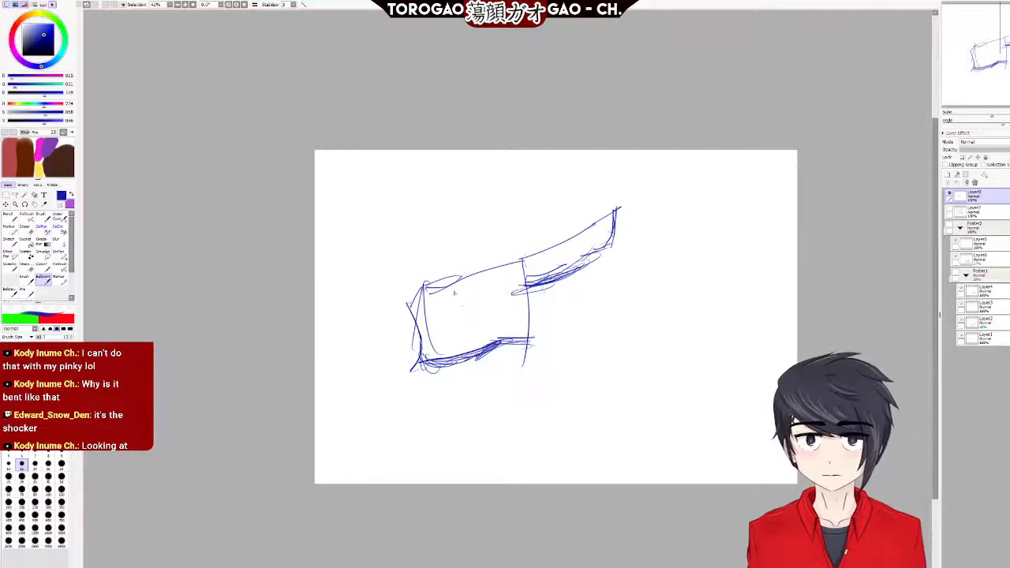
{"action": "left_click_drag", "start_coordinate": [450, 277], "coordinate": [479, 234]}
{"action": "key", "text": "ctrl+z"}
{"action": "mouse_move", "coordinate": [458, 267]}
{"action": "left_mouse_down"}
{"action": "mouse_move", "coordinate": [453, 284]}
{"action": "mouse_move", "coordinate": [463, 276]}
{"action": "left_mouse_up"}
{"action": "key", "text": "ctrl+z"}
{"action": "key", "text": "ctrl+z"}
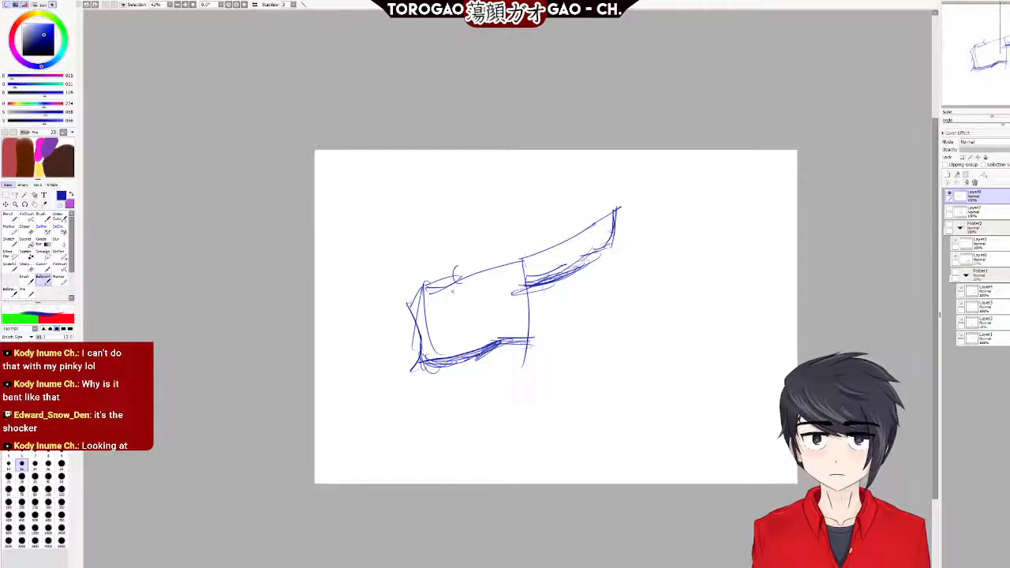
Sketch a rounded thumb rising from the wrist end of the palm's upper edge, with its outer contour running down to the wrist.
{"action": "left_click_drag", "start_coordinate": [477, 232], "coordinate": [456, 294]}
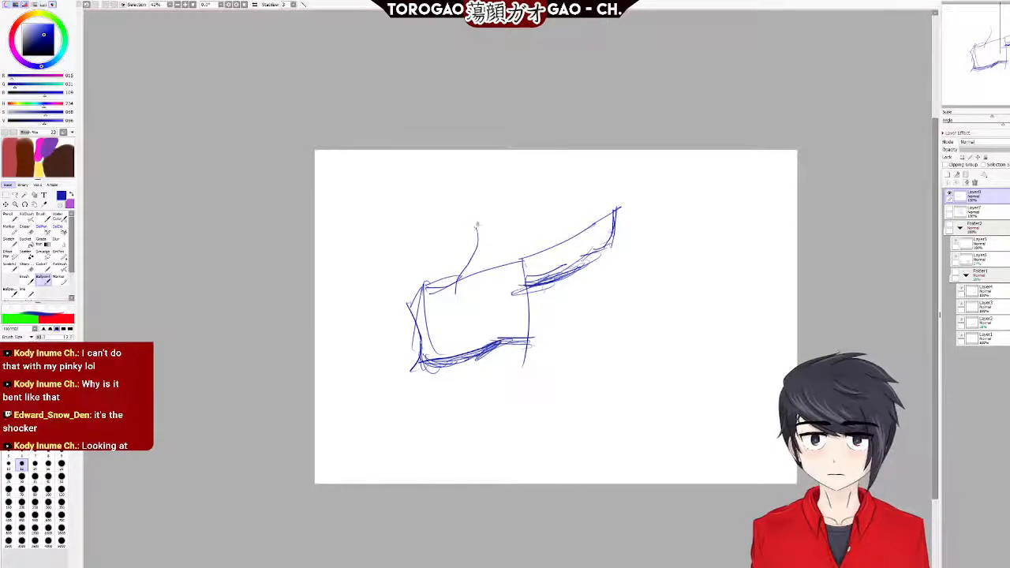
{"action": "mouse_move", "coordinate": [474, 231]}
{"action": "left_mouse_down"}
{"action": "mouse_move", "coordinate": [469, 210]}
{"action": "mouse_move", "coordinate": [447, 255]}
{"action": "left_mouse_up"}
{"action": "key", "text": "ctrl+z"}
{"action": "key", "text": "ctrl+z"}
{"action": "key", "text": "ctrl+z"}
{"action": "left_click_drag", "start_coordinate": [468, 210], "coordinate": [453, 232]}
{"action": "left_click_drag", "start_coordinate": [420, 289], "coordinate": [432, 249]}
{"action": "mouse_move", "coordinate": [419, 284]}
{"action": "left_mouse_down"}
{"action": "mouse_move", "coordinate": [453, 221]}
{"action": "mouse_move", "coordinate": [416, 301]}
{"action": "left_mouse_up"}
{"action": "key", "text": "ctrl+z"}
{"action": "left_click_drag", "start_coordinate": [434, 258], "coordinate": [406, 303]}
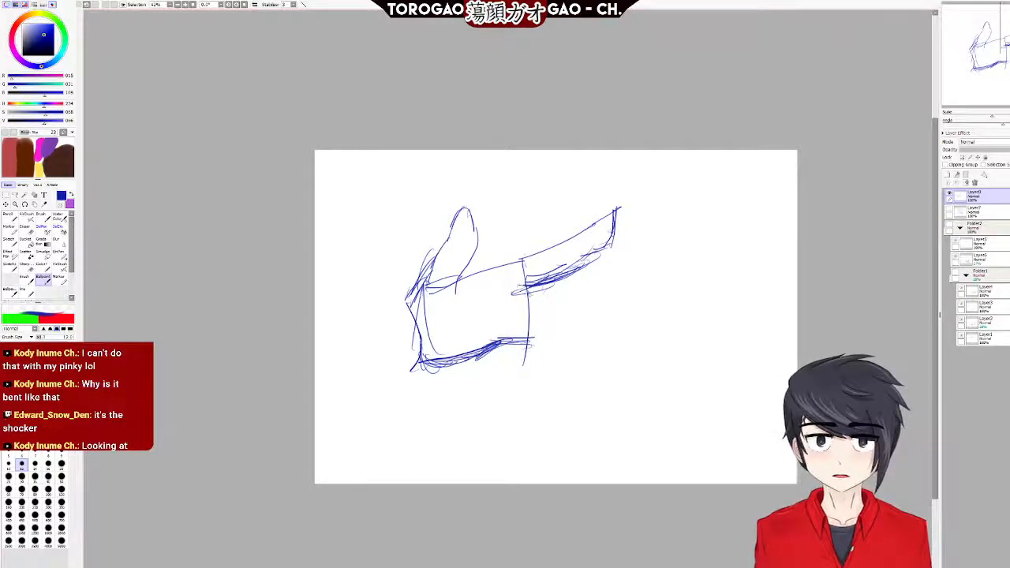
Sketch the middle finger extending straight out below the index finger, and start the pinky with slanted lines from the palm's lower corner.
{"action": "mouse_move", "coordinate": [530, 286]}
{"action": "left_mouse_down"}
{"action": "mouse_move", "coordinate": [600, 300]}
{"action": "mouse_move", "coordinate": [611, 291]}
{"action": "left_mouse_up"}
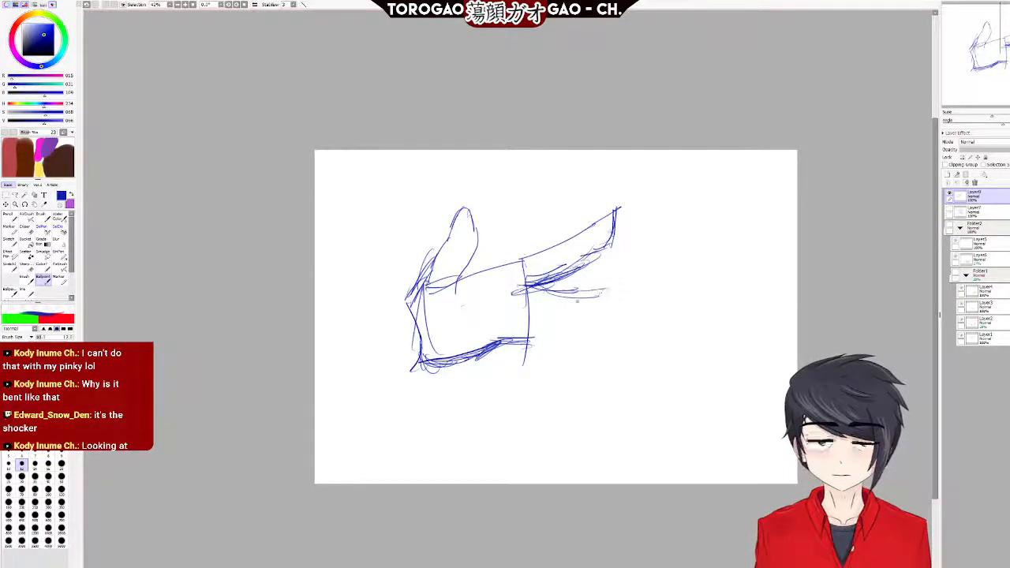
{"action": "mouse_move", "coordinate": [528, 308]}
{"action": "left_mouse_down"}
{"action": "mouse_move", "coordinate": [611, 313]}
{"action": "mouse_move", "coordinate": [634, 289]}
{"action": "mouse_move", "coordinate": [544, 294]}
{"action": "mouse_move", "coordinate": [611, 321]}
{"action": "mouse_move", "coordinate": [556, 318]}
{"action": "mouse_move", "coordinate": [621, 317]}
{"action": "left_mouse_up"}
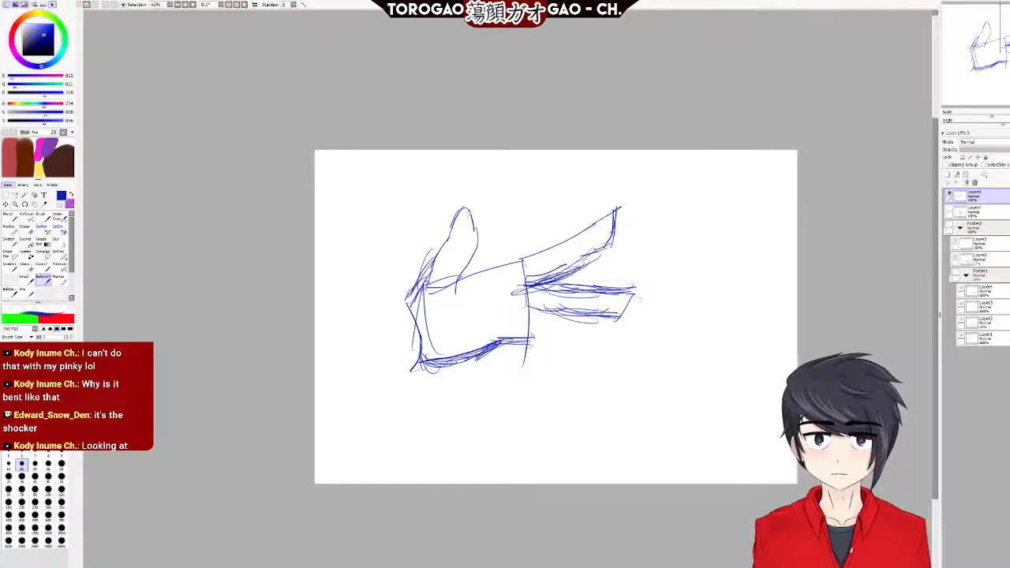
{"action": "mouse_move", "coordinate": [537, 347]}
{"action": "left_mouse_down"}
{"action": "mouse_move", "coordinate": [569, 383]}
{"action": "mouse_move", "coordinate": [558, 373]}
{"action": "left_mouse_up"}
{"action": "key", "text": "ctrl+z"}
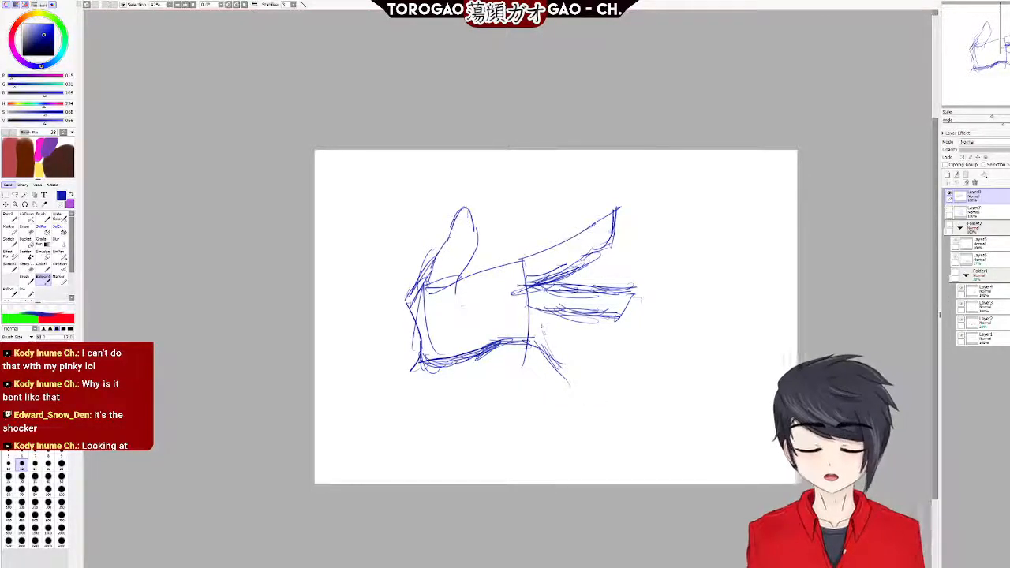
Sketch the ring finger just below the middle finger, with layered strokes along its upper and lower edges.
{"action": "left_click_drag", "start_coordinate": [543, 312], "coordinate": [582, 328]}
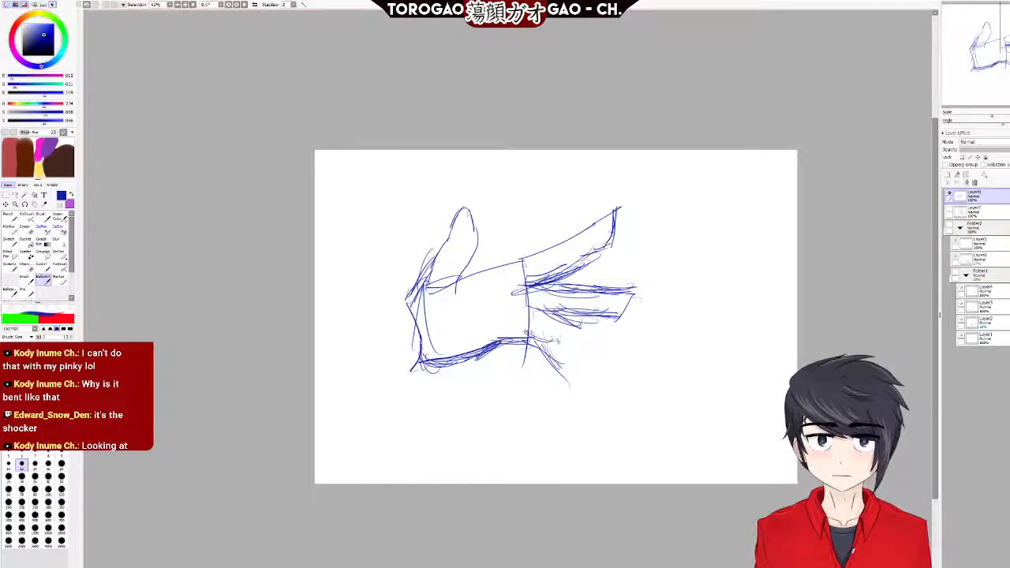
{"action": "mouse_move", "coordinate": [527, 332]}
{"action": "left_mouse_down"}
{"action": "mouse_move", "coordinate": [605, 343]}
{"action": "mouse_move", "coordinate": [613, 326]}
{"action": "mouse_move", "coordinate": [621, 343]}
{"action": "left_mouse_up"}
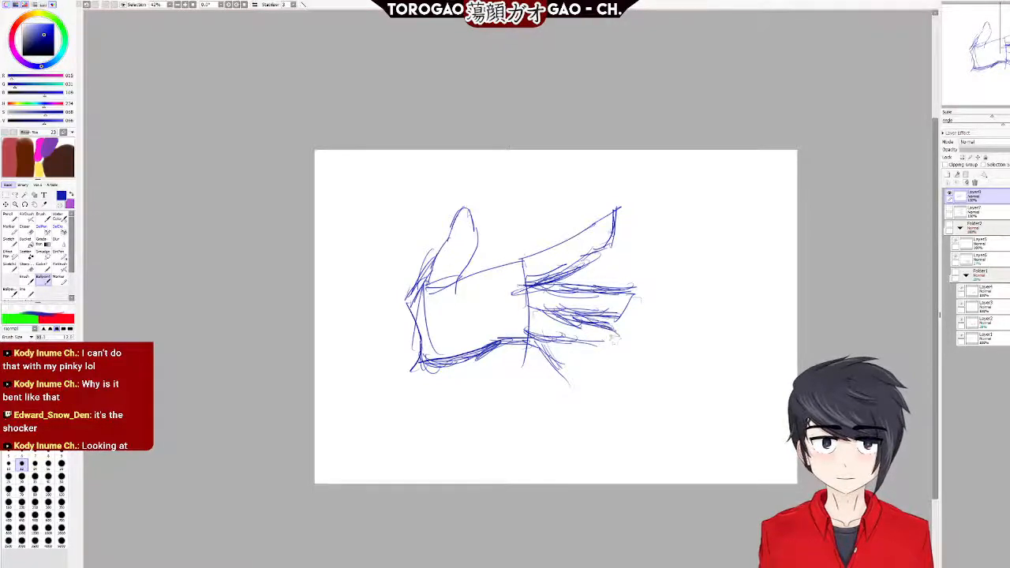
{"action": "mouse_move", "coordinate": [557, 346]}
{"action": "left_mouse_down"}
{"action": "mouse_move", "coordinate": [603, 338]}
{"action": "mouse_move", "coordinate": [610, 352]}
{"action": "left_mouse_up"}
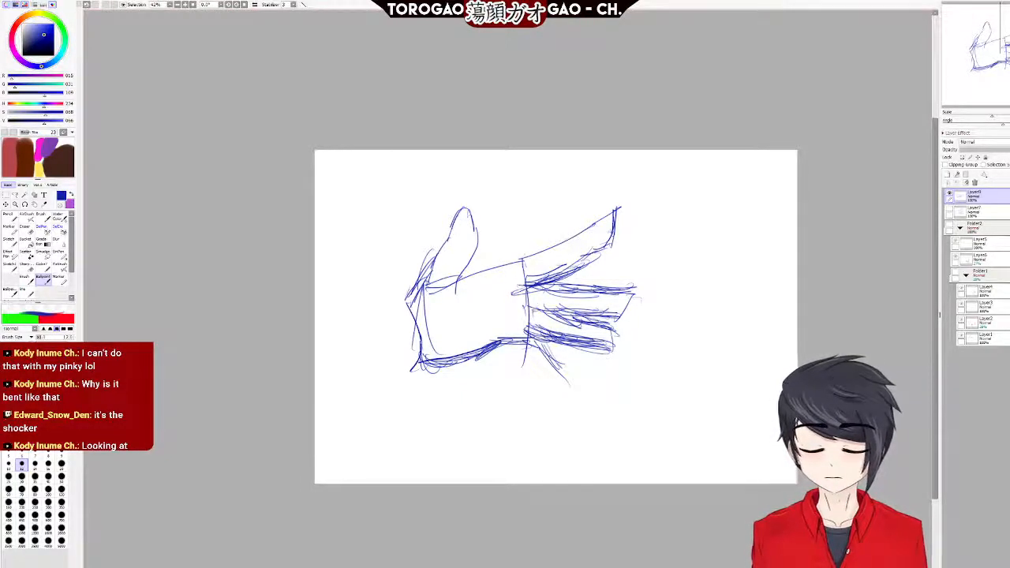
Darken the knuckle edge near the palm's lower corner and complete the pinky slanting downward from it.
{"action": "left_click_drag", "start_coordinate": [533, 313], "coordinate": [522, 345]}
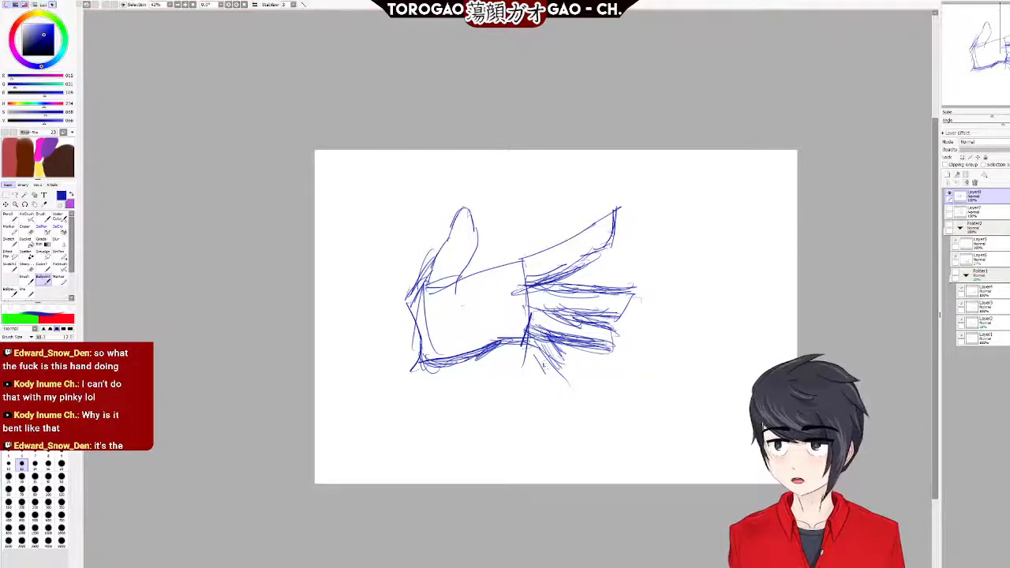
{"action": "mouse_move", "coordinate": [540, 356]}
{"action": "left_mouse_down"}
{"action": "mouse_move", "coordinate": [553, 385]}
{"action": "mouse_move", "coordinate": [574, 390]}
{"action": "left_mouse_up"}
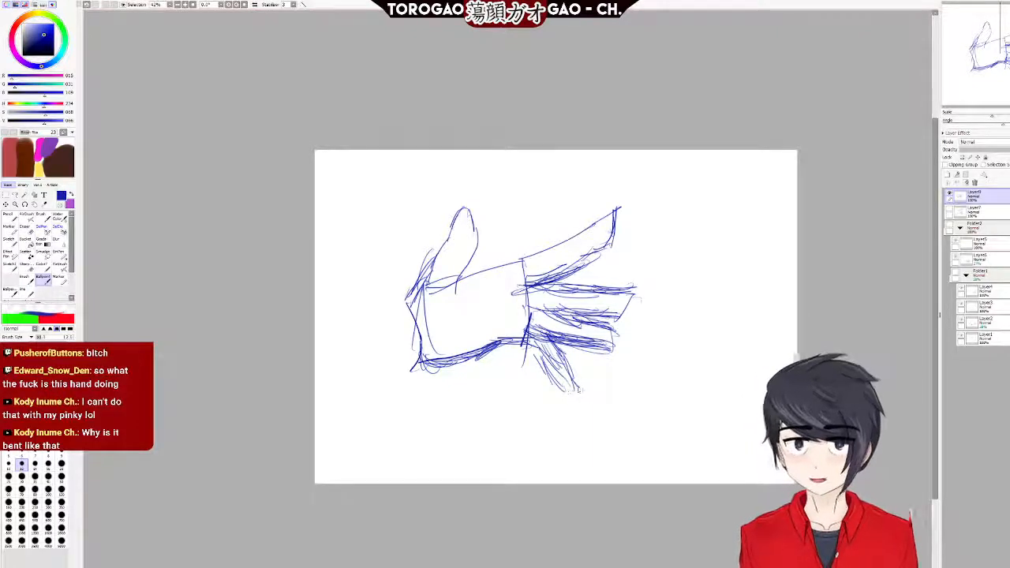
Sketch the tips of the little, ring and middle fingers with short overlapping strokes.
{"action": "left_click_drag", "start_coordinate": [556, 394], "coordinate": [580, 388]}
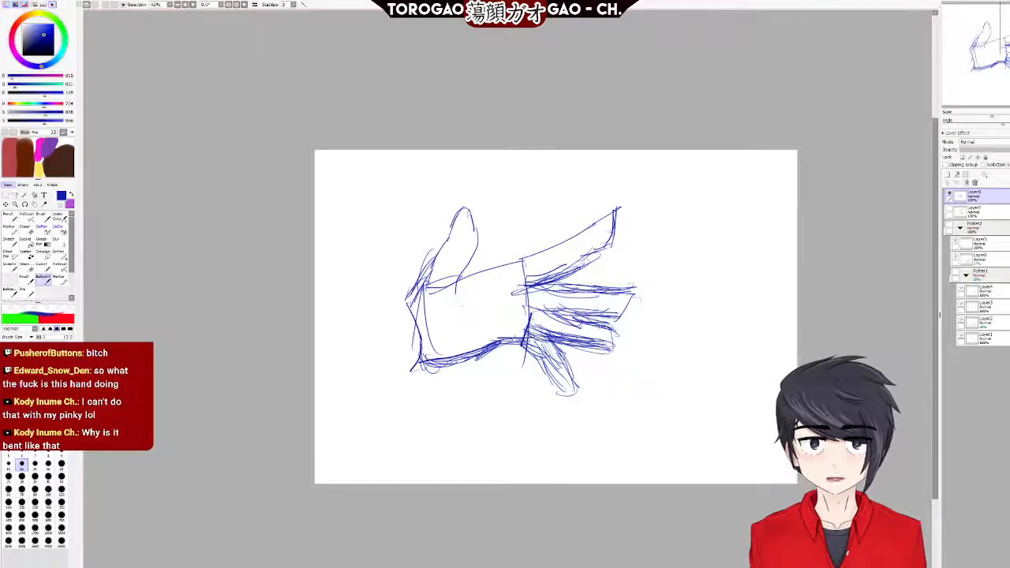
{"action": "mouse_move", "coordinate": [613, 326]}
{"action": "left_mouse_down"}
{"action": "mouse_move", "coordinate": [612, 359]}
{"action": "mouse_move", "coordinate": [613, 329]}
{"action": "left_mouse_up"}
{"action": "mouse_move", "coordinate": [611, 323]}
{"action": "left_mouse_down"}
{"action": "mouse_move", "coordinate": [621, 355]}
{"action": "mouse_move", "coordinate": [610, 356]}
{"action": "left_mouse_up"}
{"action": "left_click_drag", "start_coordinate": [609, 325], "coordinate": [605, 358]}
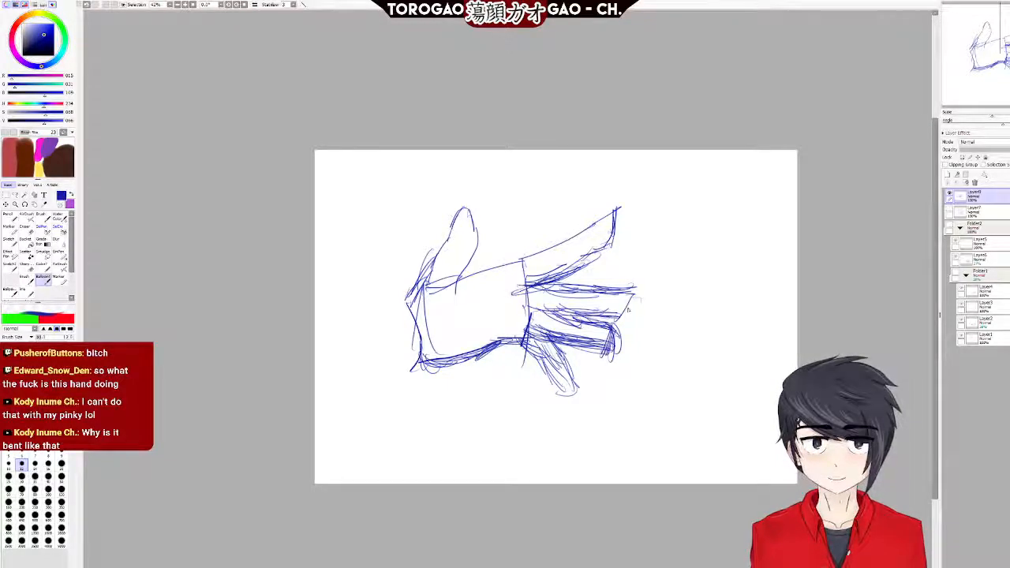
{"action": "left_click_drag", "start_coordinate": [615, 319], "coordinate": [646, 291]}
{"action": "mouse_move", "coordinate": [607, 335]}
{"action": "left_mouse_down"}
{"action": "mouse_move", "coordinate": [627, 347]}
{"action": "mouse_move", "coordinate": [628, 330]}
{"action": "left_mouse_up"}
{"action": "mouse_move", "coordinate": [611, 335]}
{"action": "left_mouse_down"}
{"action": "mouse_move", "coordinate": [627, 324]}
{"action": "mouse_move", "coordinate": [629, 338]}
{"action": "left_mouse_up"}
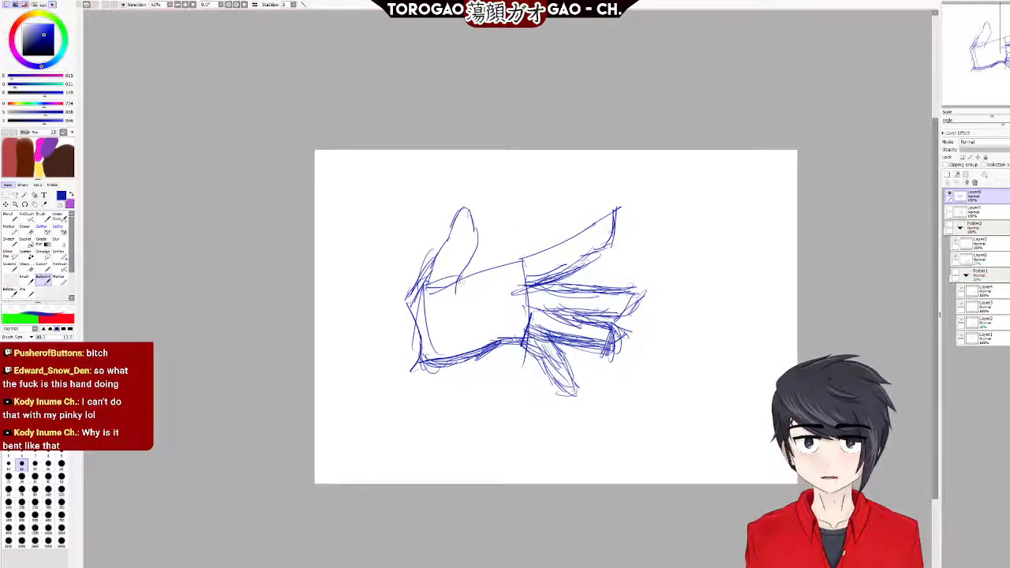
{"action": "mouse_move", "coordinate": [477, 254]}
{"action": "left_mouse_down"}
{"action": "mouse_move", "coordinate": [459, 283]}
{"action": "mouse_move", "coordinate": [521, 260]}
{"action": "mouse_move", "coordinate": [460, 267]}
{"action": "left_mouse_up"}
{"action": "key", "text": "ctrl+z"}
{"action": "key", "text": "ctrl+z"}
{"action": "key", "text": "ctrl+z"}
Reinforce the palm outline along its upper edge, at the wrist and below the little finger's base.
{"action": "left_click_drag", "start_coordinate": [520, 260], "coordinate": [461, 270]}
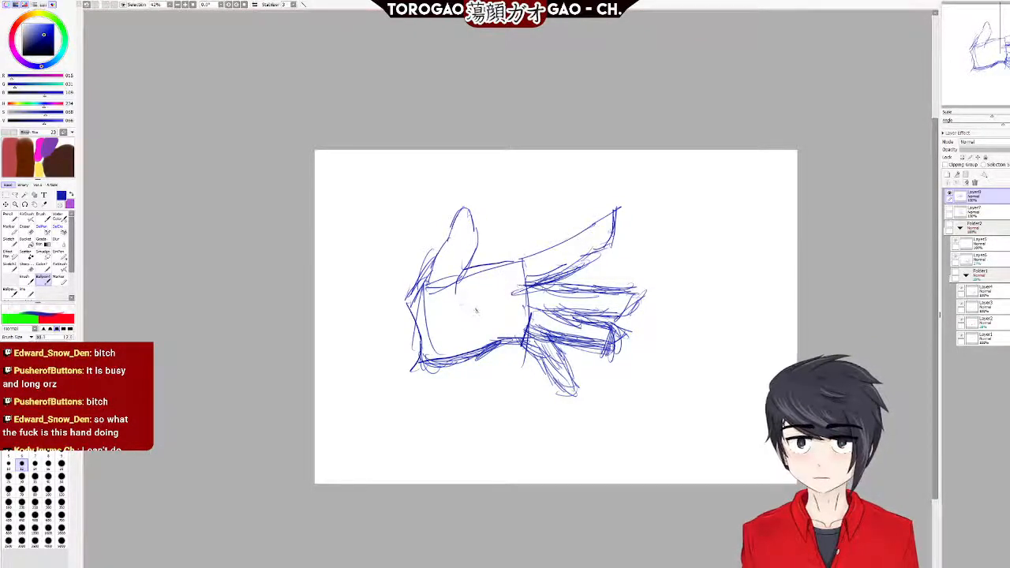
{"action": "left_click_drag", "start_coordinate": [406, 302], "coordinate": [412, 290]}
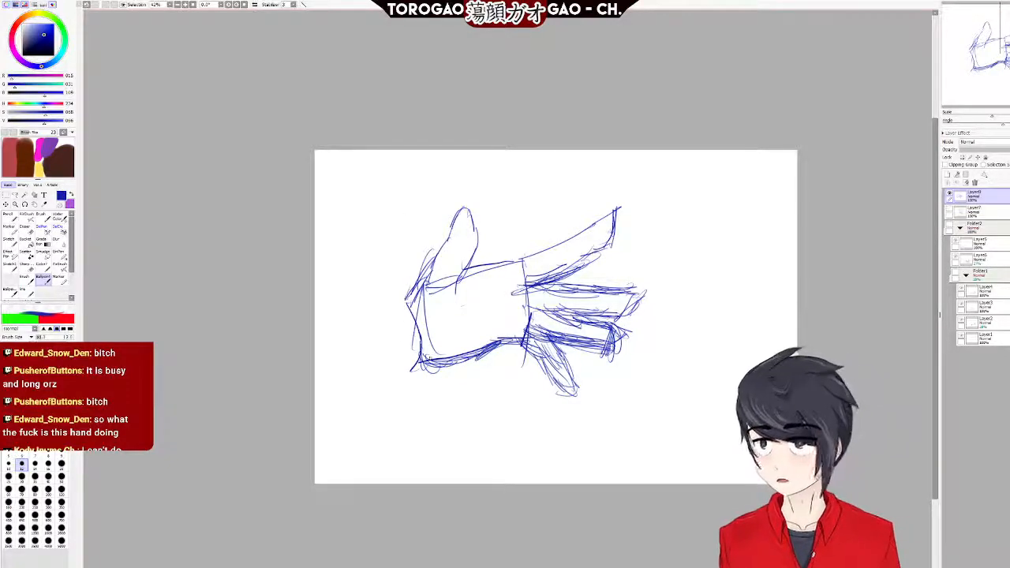
{"action": "left_click_drag", "start_coordinate": [446, 395], "coordinate": [465, 394]}
{"action": "key", "text": "ctrl+z"}
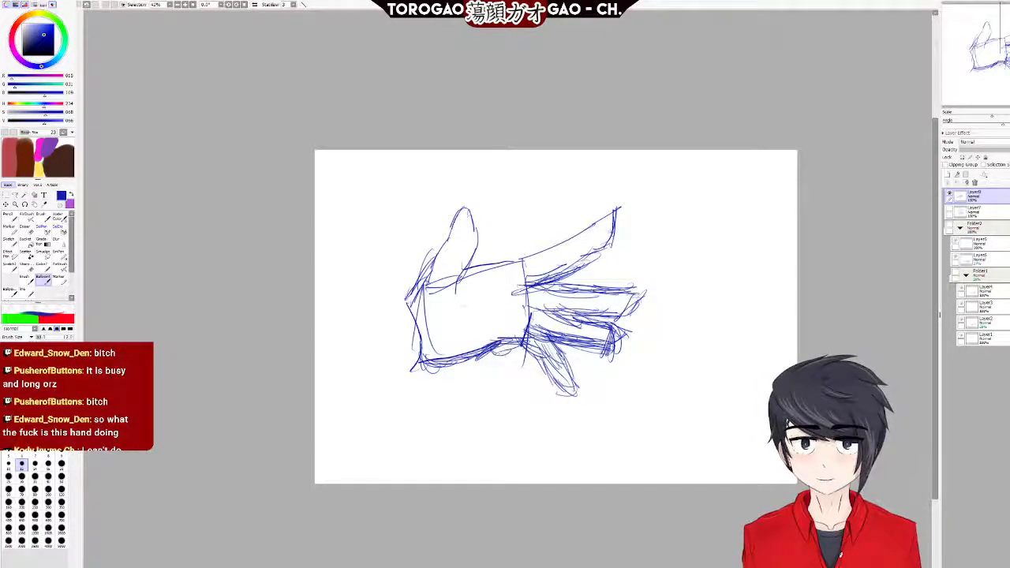
{"action": "left_click_drag", "start_coordinate": [491, 353], "coordinate": [522, 350]}
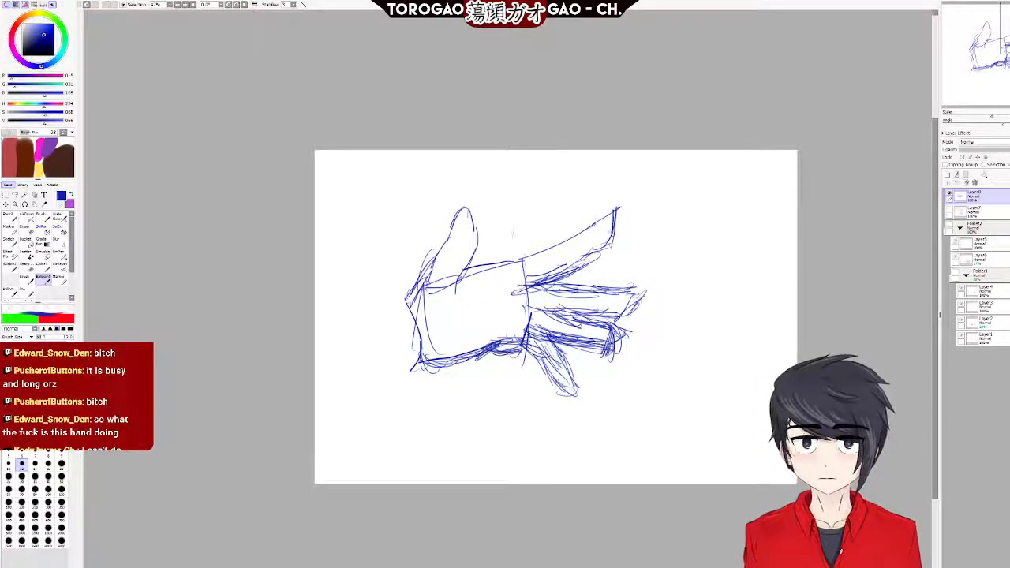
Darken the index finger's lower edge and extend its base into the palm.
{"action": "left_click_drag", "start_coordinate": [550, 280], "coordinate": [509, 306]}
{"action": "left_click_drag", "start_coordinate": [553, 278], "coordinate": [500, 300]}
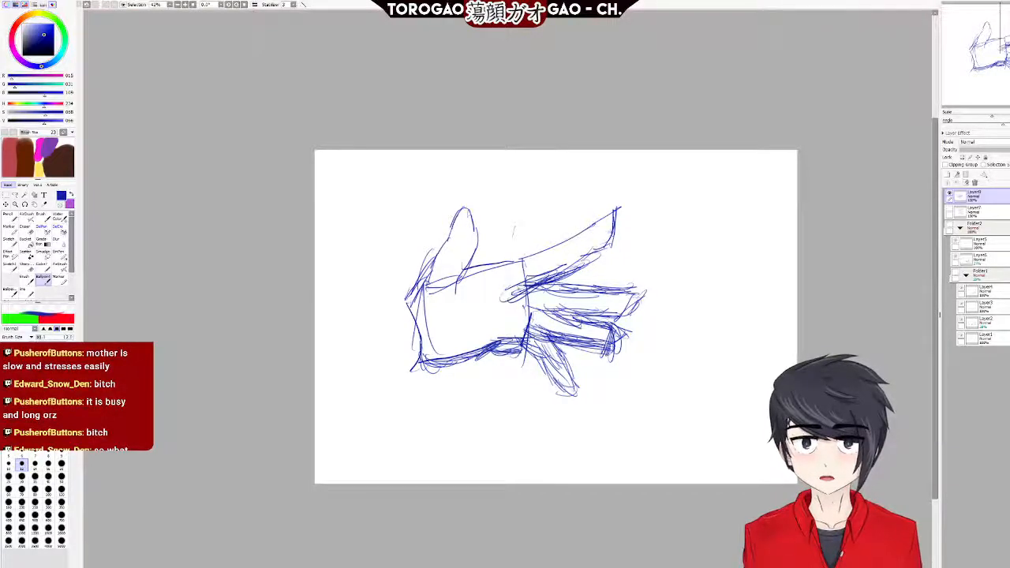
{"action": "mouse_move", "coordinate": [412, 311]}
{"action": "left_mouse_down"}
{"action": "mouse_move", "coordinate": [497, 270]}
{"action": "mouse_move", "coordinate": [407, 305]}
{"action": "left_mouse_up"}
{"action": "key", "text": "ctrl+z"}
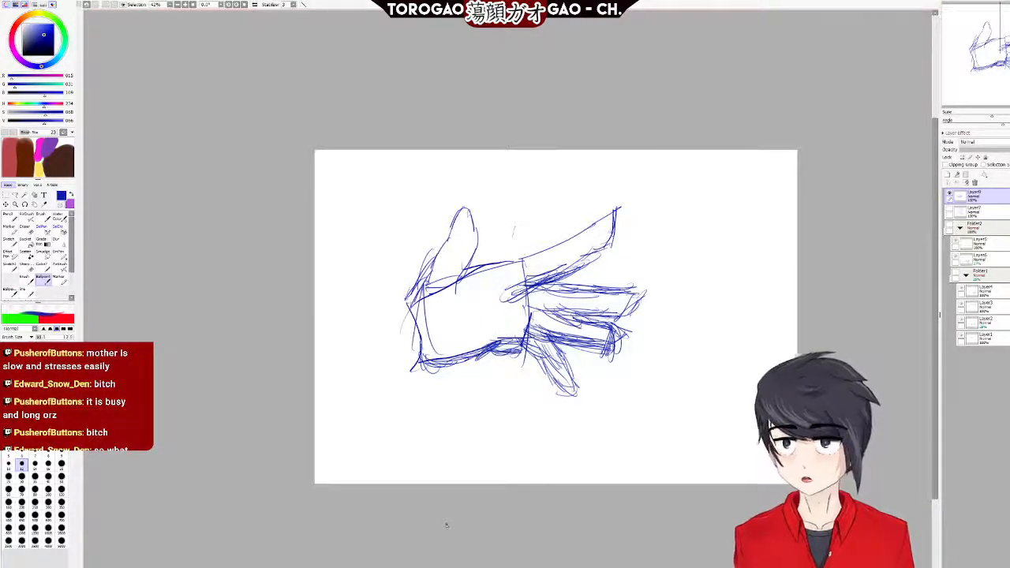
Sketch a slimmer thumb shape inside the existing one and strengthen where it joins the palm's upper edge.
{"action": "key", "text": "e"}
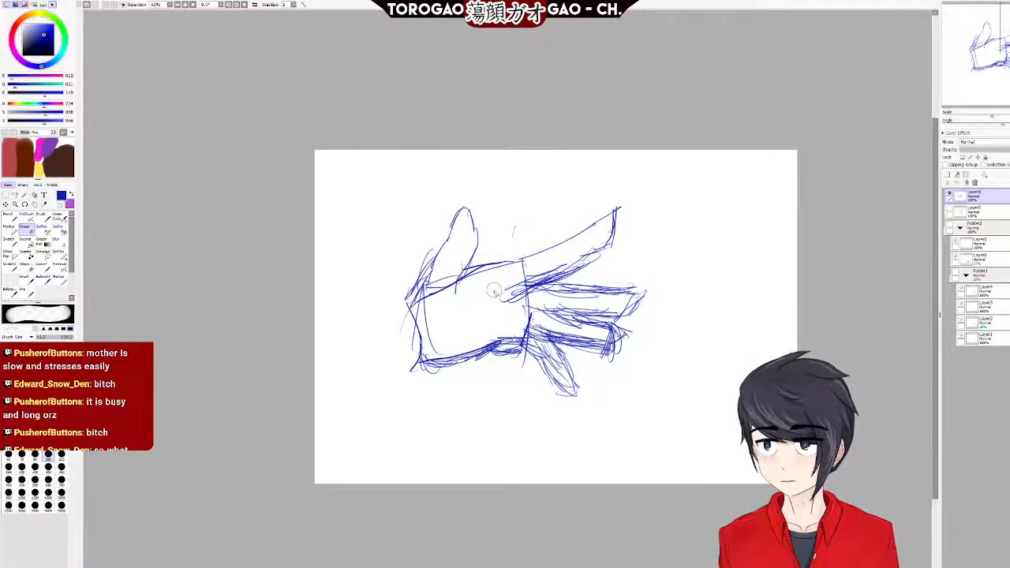
{"action": "key", "text": "n"}
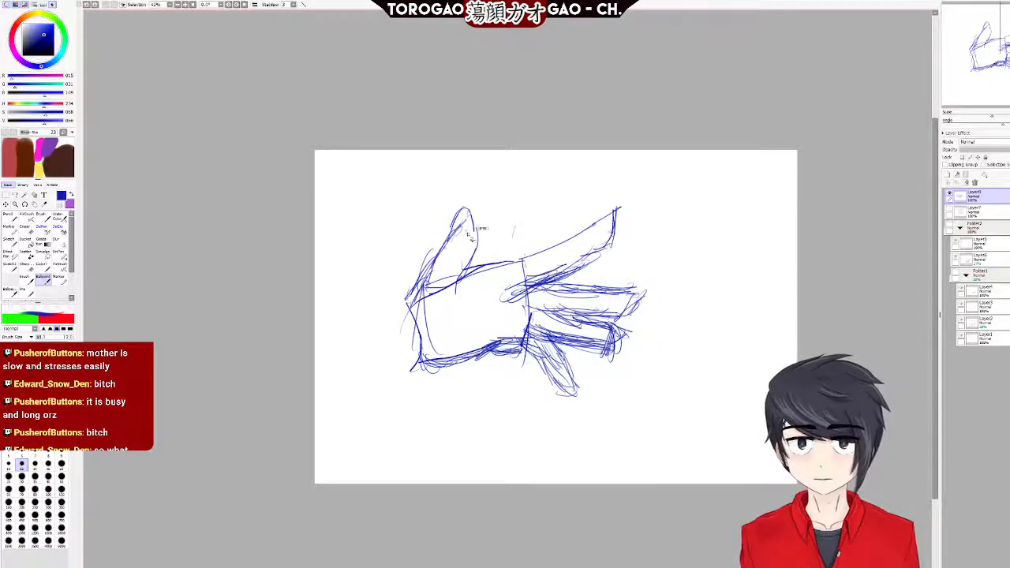
{"action": "mouse_move", "coordinate": [452, 221]}
{"action": "left_mouse_down"}
{"action": "mouse_move", "coordinate": [467, 264]}
{"action": "mouse_move", "coordinate": [449, 281]}
{"action": "mouse_move", "coordinate": [456, 293]}
{"action": "left_mouse_up"}
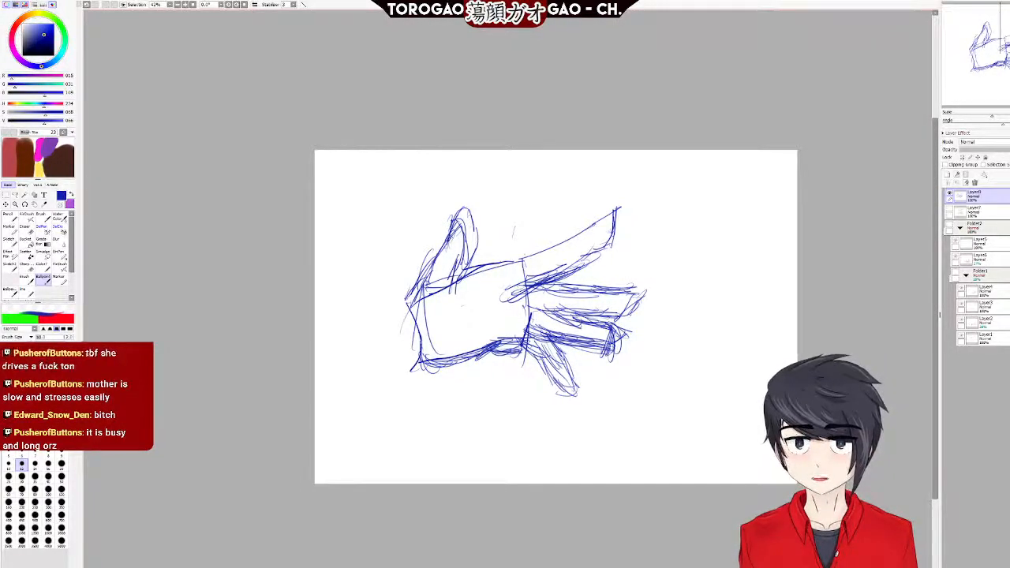
{"action": "left_click_drag", "start_coordinate": [447, 242], "coordinate": [404, 299]}
{"action": "left_click_drag", "start_coordinate": [467, 273], "coordinate": [521, 260]}
{"action": "left_click_drag", "start_coordinate": [475, 284], "coordinate": [505, 260]}
{"action": "mouse_move", "coordinate": [453, 282]}
{"action": "left_mouse_down"}
{"action": "mouse_move", "coordinate": [480, 267]}
{"action": "mouse_move", "coordinate": [486, 274]}
{"action": "left_mouse_up"}
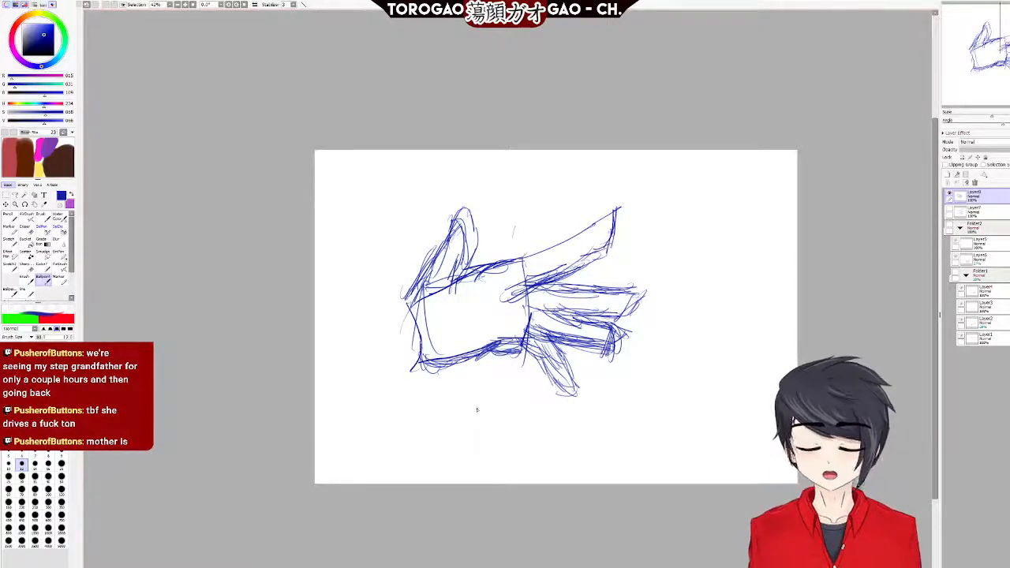
Add strokes along the little finger's inner side and around its tip.
{"action": "scroll", "coordinate": [387, 388], "scroll_direction": "up", "scroll_amount": 2}
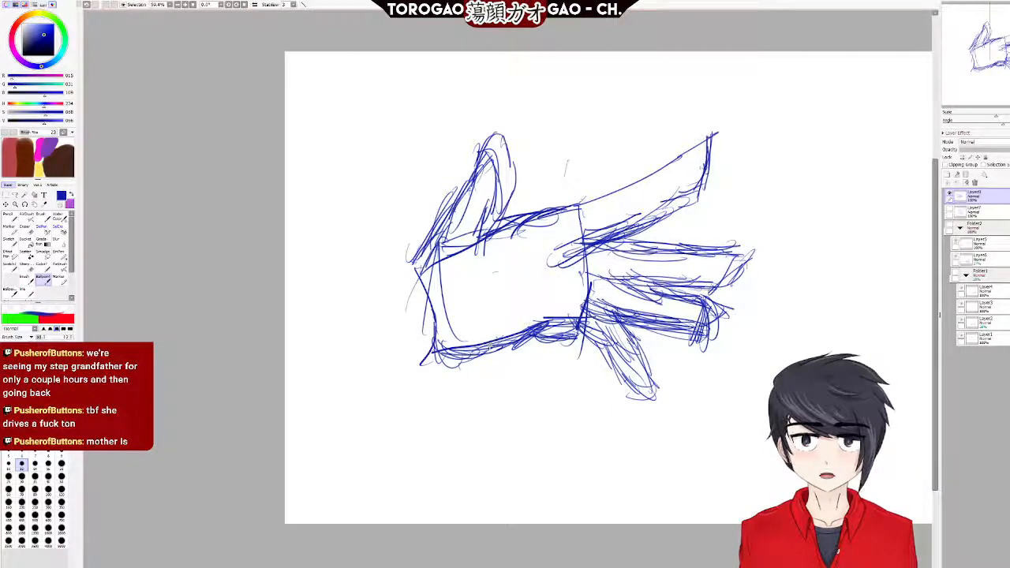
{"action": "mouse_move", "coordinate": [622, 351]}
{"action": "left_mouse_down"}
{"action": "mouse_move", "coordinate": [654, 397]}
{"action": "mouse_move", "coordinate": [674, 379]}
{"action": "mouse_move", "coordinate": [662, 393]}
{"action": "left_mouse_up"}
{"action": "left_click_drag", "start_coordinate": [630, 388], "coordinate": [667, 397]}
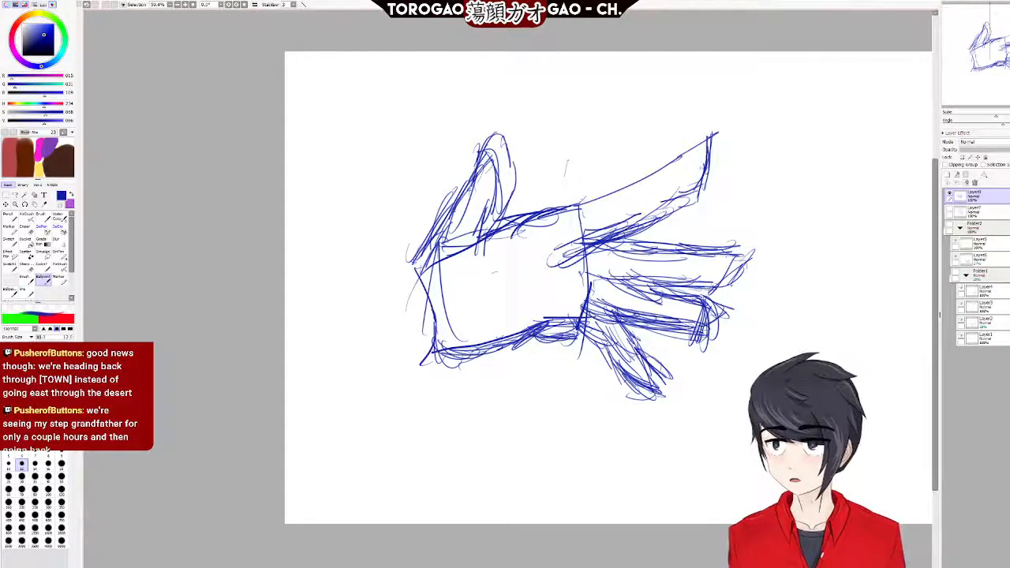
Erase the little finger's old outer outline and redraw it tighter, touching up its base and the ring fingertip.
{"action": "key", "text": "e"}
{"action": "mouse_move", "coordinate": [624, 399]}
{"action": "left_mouse_down"}
{"action": "mouse_move", "coordinate": [655, 412]}
{"action": "mouse_move", "coordinate": [612, 385]}
{"action": "mouse_move", "coordinate": [650, 403]}
{"action": "mouse_move", "coordinate": [610, 374]}
{"action": "mouse_move", "coordinate": [638, 400]}
{"action": "left_mouse_up"}
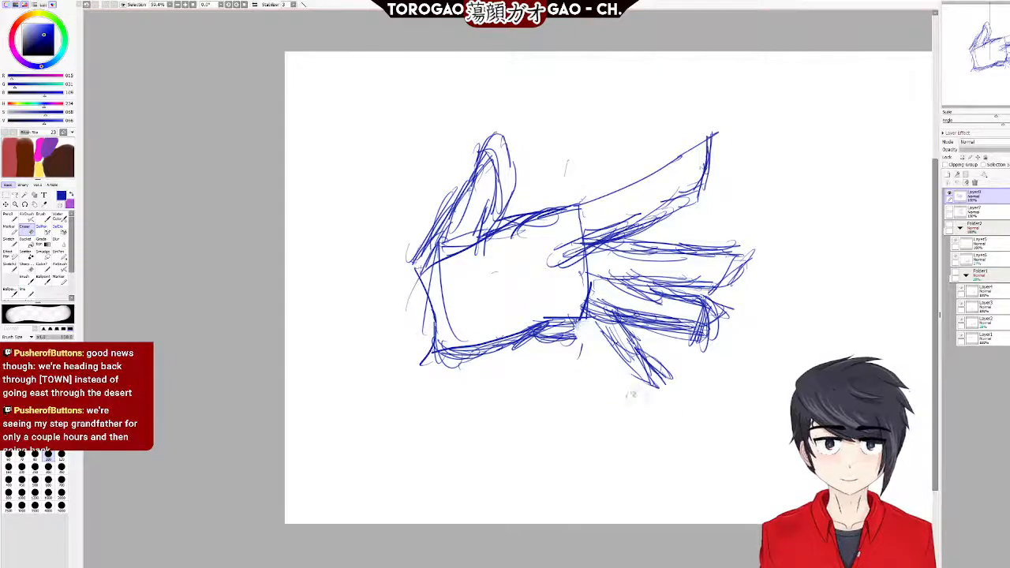
{"action": "key", "text": "e"}
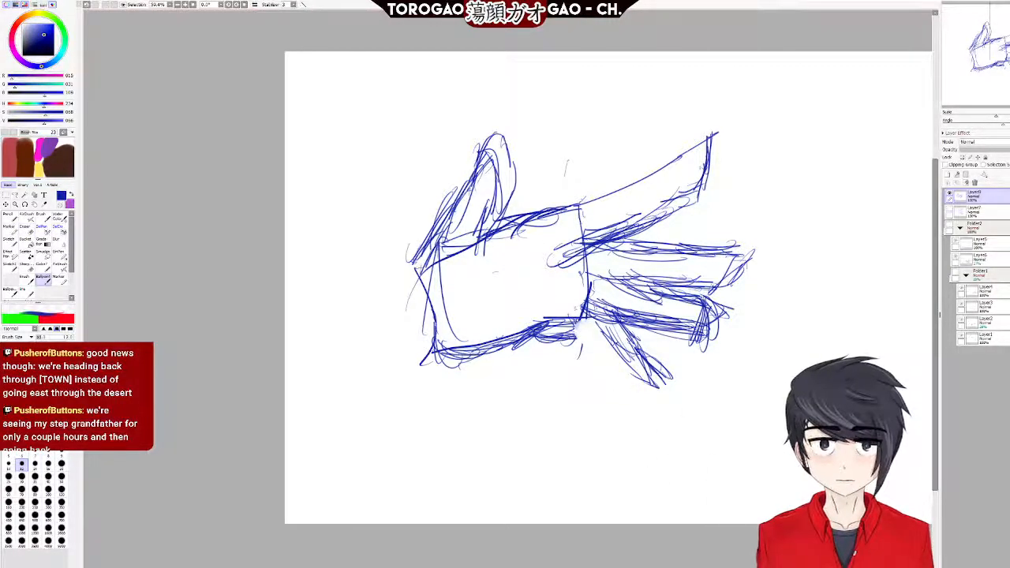
{"action": "left_click_drag", "start_coordinate": [586, 326], "coordinate": [655, 385]}
{"action": "mouse_move", "coordinate": [574, 341]}
{"action": "left_mouse_down"}
{"action": "mouse_move", "coordinate": [589, 331]}
{"action": "mouse_move", "coordinate": [583, 338]}
{"action": "left_mouse_up"}
{"action": "mouse_move", "coordinate": [534, 351]}
{"action": "left_mouse_down"}
{"action": "mouse_move", "coordinate": [580, 347]}
{"action": "mouse_move", "coordinate": [668, 365]}
{"action": "mouse_move", "coordinate": [677, 390]}
{"action": "left_mouse_up"}
{"action": "mouse_move", "coordinate": [681, 295]}
{"action": "left_mouse_down"}
{"action": "mouse_move", "coordinate": [717, 314]}
{"action": "mouse_move", "coordinate": [699, 342]}
{"action": "mouse_move", "coordinate": [715, 353]}
{"action": "left_mouse_up"}
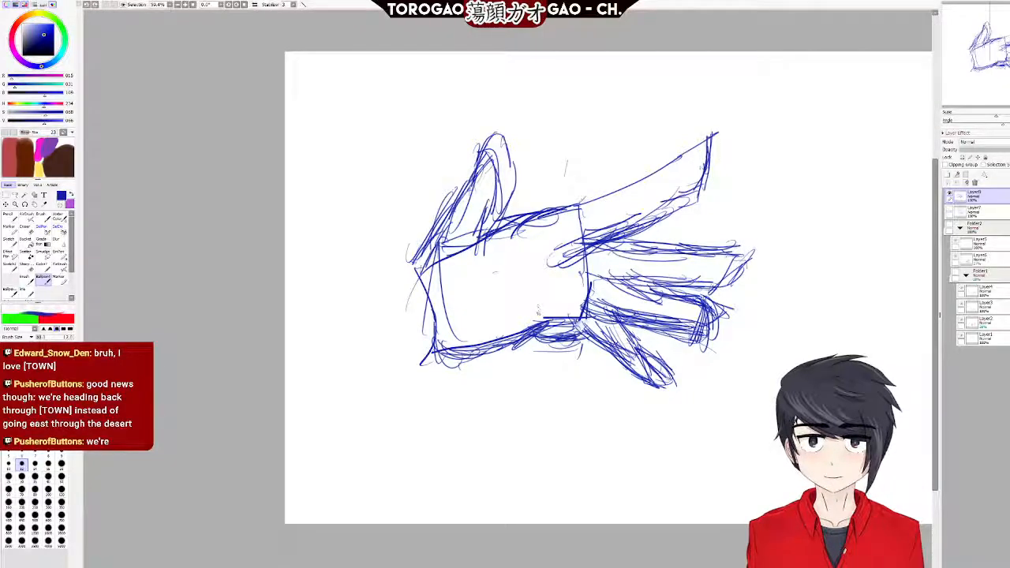
Draw short crease lines inside the palm, redoing the one near the centre.
{"action": "mouse_move", "coordinate": [536, 324]}
{"action": "left_mouse_down"}
{"action": "mouse_move", "coordinate": [535, 282]}
{"action": "mouse_move", "coordinate": [536, 330]}
{"action": "left_mouse_up"}
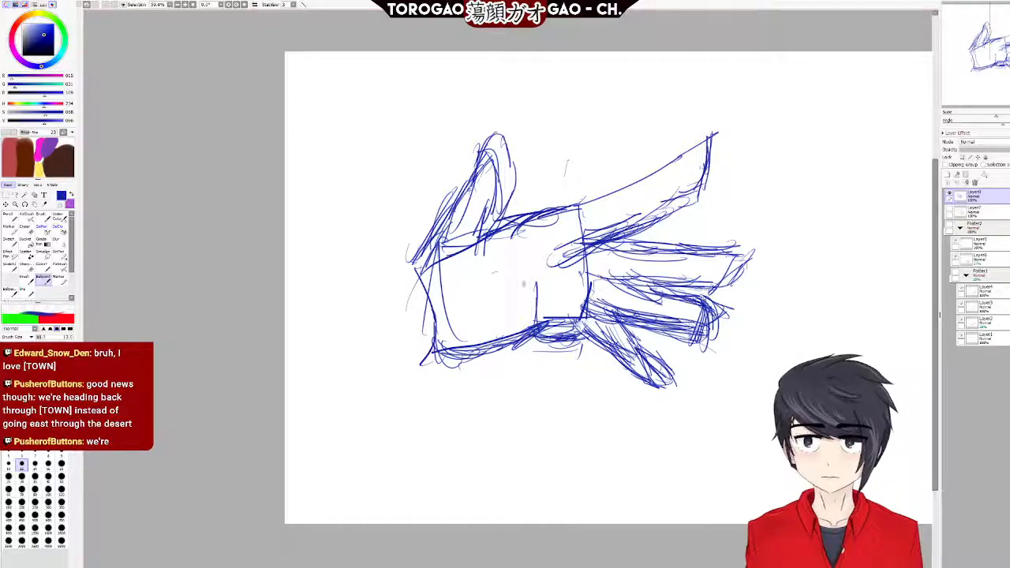
{"action": "left_click_drag", "start_coordinate": [520, 263], "coordinate": [505, 289]}
{"action": "left_click_drag", "start_coordinate": [476, 251], "coordinate": [503, 296]}
{"action": "key", "text": "ctrl+z"}
{"action": "key", "text": "ctrl+z"}
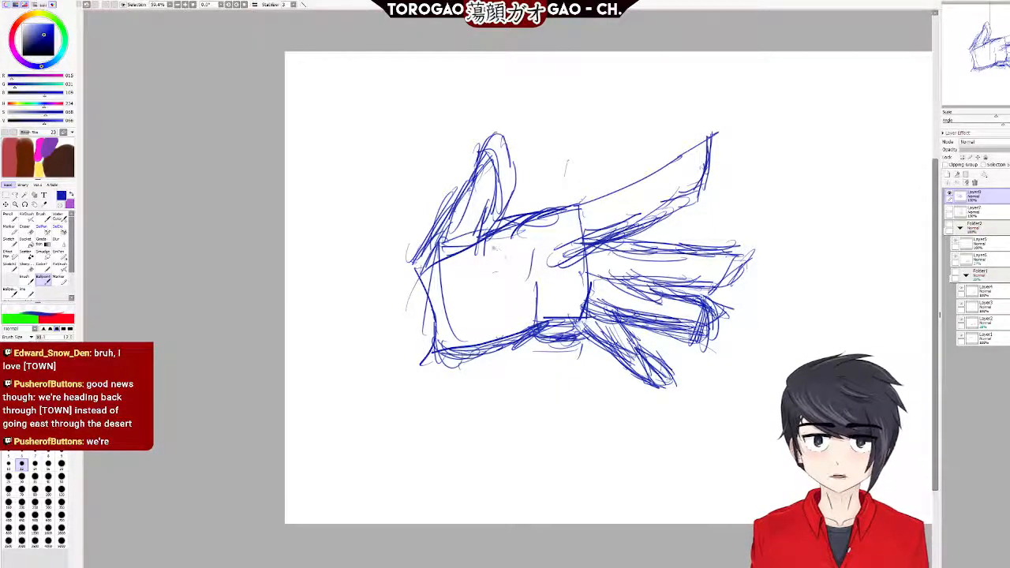
{"action": "left_click_drag", "start_coordinate": [519, 257], "coordinate": [511, 288]}
{"action": "mouse_move", "coordinate": [486, 247]}
{"action": "left_mouse_down"}
{"action": "mouse_move", "coordinate": [478, 254]}
{"action": "mouse_move", "coordinate": [491, 251]}
{"action": "left_mouse_up"}
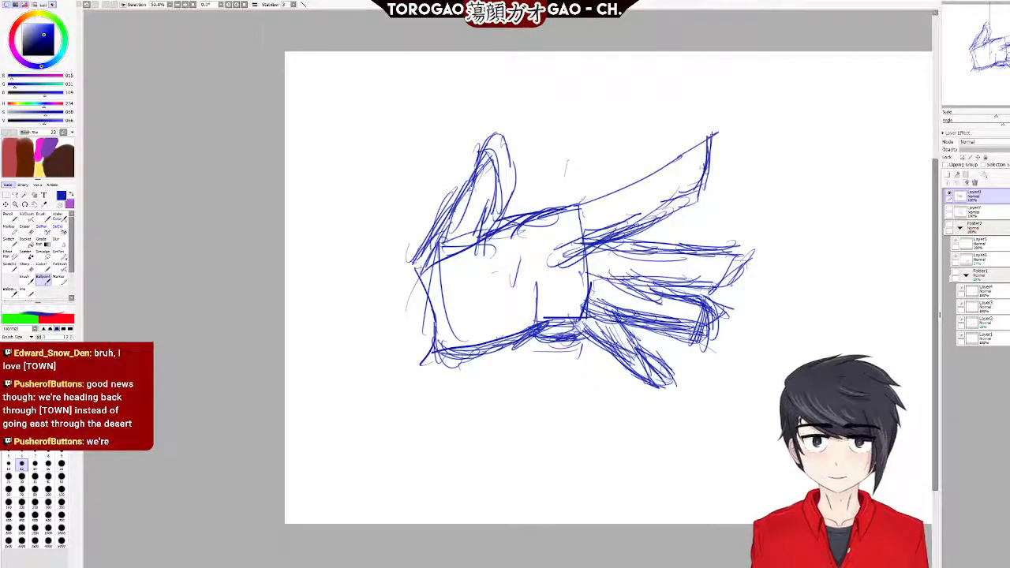
Thicken the index finger's lower edge from its base towards the tip.
{"action": "left_click_drag", "start_coordinate": [570, 257], "coordinate": [660, 223]}
{"action": "left_click_drag", "start_coordinate": [600, 247], "coordinate": [662, 215]}
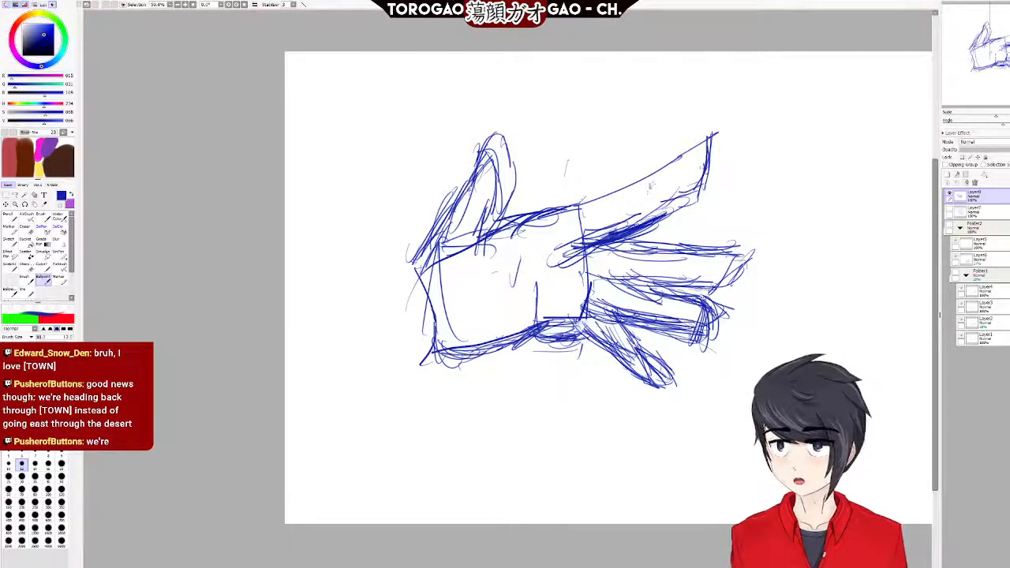
{"action": "left_click_drag", "start_coordinate": [653, 223], "coordinate": [695, 204]}
{"action": "left_click_drag", "start_coordinate": [666, 215], "coordinate": [700, 206]}
{"action": "mouse_move", "coordinate": [612, 274]}
{"action": "left_mouse_down"}
{"action": "mouse_move", "coordinate": [629, 267]}
{"action": "mouse_move", "coordinate": [616, 270]}
{"action": "mouse_move", "coordinate": [631, 276]}
{"action": "left_mouse_up"}
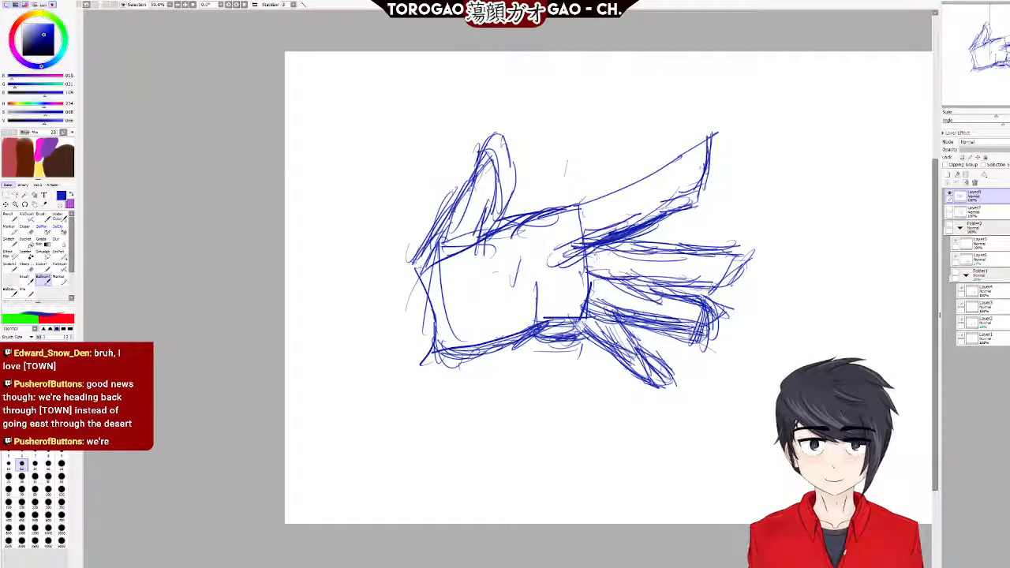
Darken the middle finger's lower edge from the knuckle to the fingertip with overlapping strokes.
{"action": "mouse_move", "coordinate": [595, 240]}
{"action": "left_mouse_down"}
{"action": "mouse_move", "coordinate": [565, 255]}
{"action": "mouse_move", "coordinate": [634, 274]}
{"action": "left_mouse_up"}
{"action": "left_click_drag", "start_coordinate": [595, 273], "coordinate": [641, 281]}
{"action": "left_click_drag", "start_coordinate": [620, 278], "coordinate": [672, 286]}
{"action": "left_click_drag", "start_coordinate": [651, 279], "coordinate": [695, 288]}
{"action": "left_click_drag", "start_coordinate": [675, 283], "coordinate": [723, 289]}
{"action": "left_click_drag", "start_coordinate": [696, 285], "coordinate": [721, 289]}
{"action": "left_click_drag", "start_coordinate": [634, 273], "coordinate": [675, 281]}
{"action": "left_click_drag", "start_coordinate": [660, 279], "coordinate": [699, 289]}
Strengthen the ring finger's upper edge and tip, and touch up the little finger.
{"action": "left_click_drag", "start_coordinate": [624, 278], "coordinate": [671, 297]}
{"action": "left_click_drag", "start_coordinate": [611, 273], "coordinate": [665, 292]}
{"action": "left_click_drag", "start_coordinate": [632, 277], "coordinate": [682, 294]}
{"action": "left_click_drag", "start_coordinate": [628, 283], "coordinate": [687, 301]}
{"action": "left_click_drag", "start_coordinate": [646, 286], "coordinate": [698, 301]}
{"action": "mouse_move", "coordinate": [684, 296]}
{"action": "left_mouse_down"}
{"action": "mouse_move", "coordinate": [709, 307]}
{"action": "mouse_move", "coordinate": [714, 328]}
{"action": "left_mouse_up"}
{"action": "mouse_move", "coordinate": [708, 309]}
{"action": "left_mouse_down"}
{"action": "mouse_move", "coordinate": [693, 337]}
{"action": "mouse_move", "coordinate": [715, 336]}
{"action": "mouse_move", "coordinate": [712, 316]}
{"action": "left_mouse_up"}
{"action": "left_click_drag", "start_coordinate": [641, 367], "coordinate": [648, 375]}
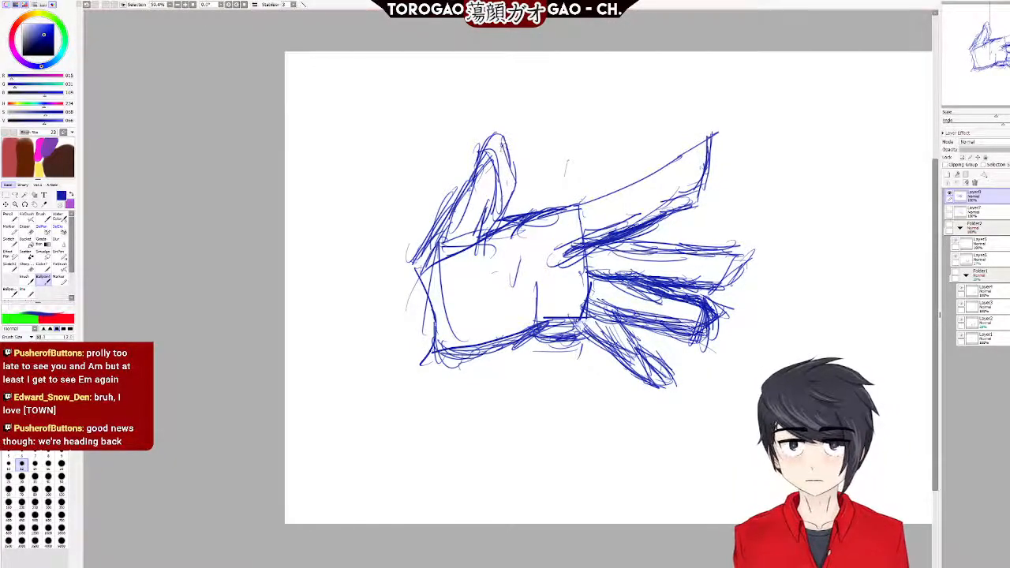
Erase the stray lines beside the thumb and redraw its outer edge up to a pointed tip.
{"action": "key", "text": "e"}
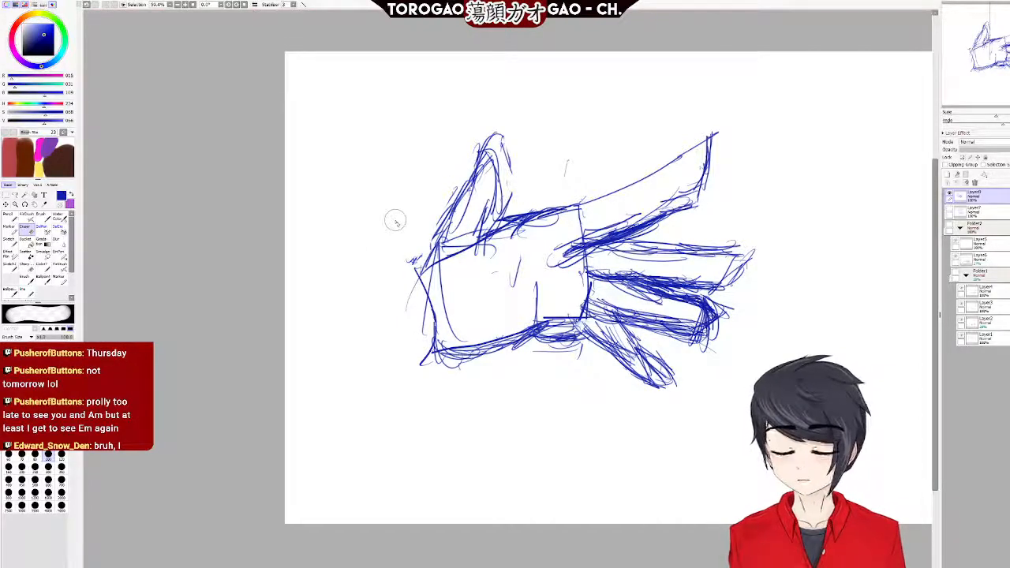
{"action": "key", "text": "b"}
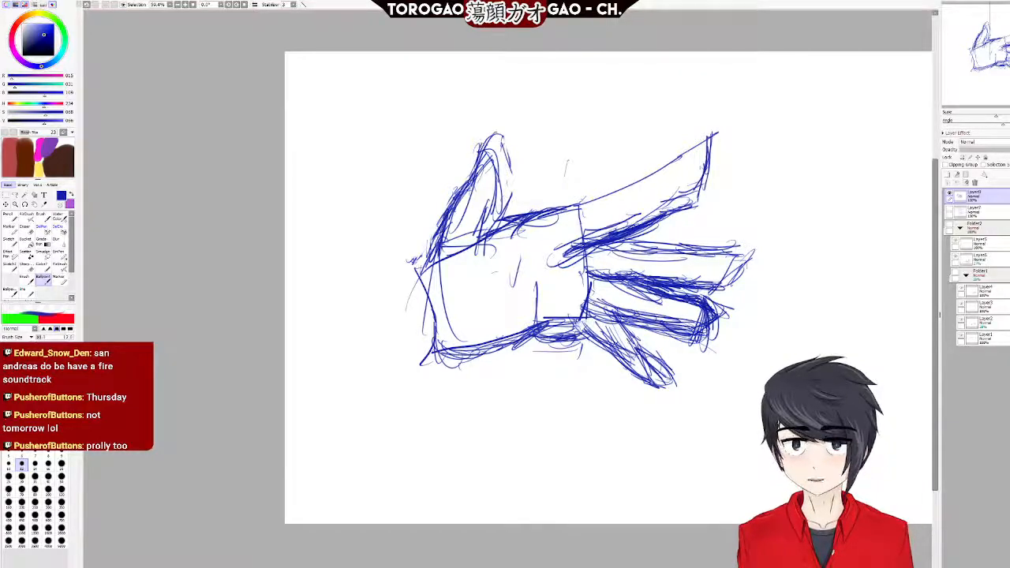
{"action": "left_click_drag", "start_coordinate": [466, 188], "coordinate": [501, 128]}
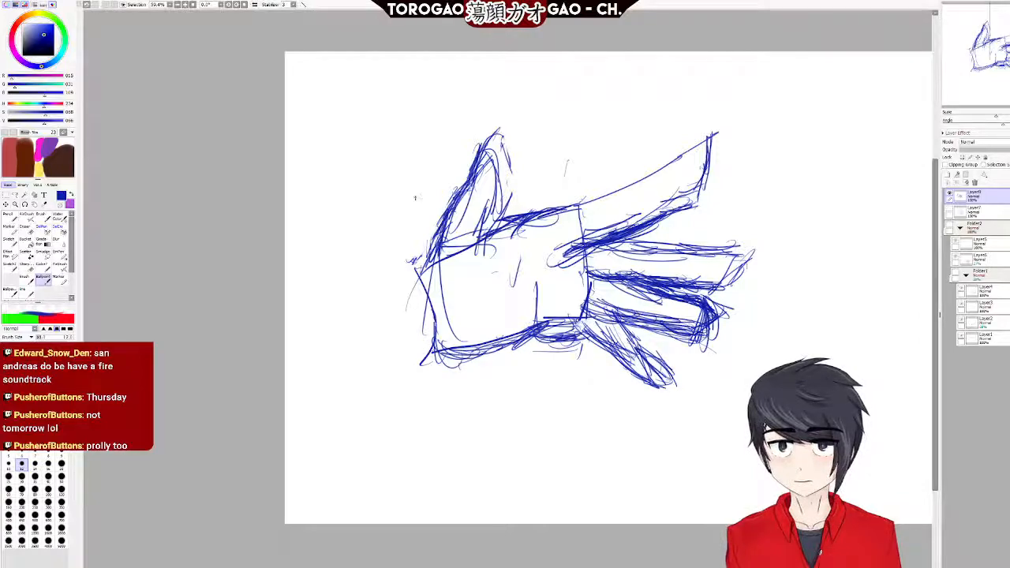
Redraw the thumb's inner edge from the tip into the palm and reinforce its base near the wrist.
{"action": "left_click_drag", "start_coordinate": [502, 133], "coordinate": [513, 187]}
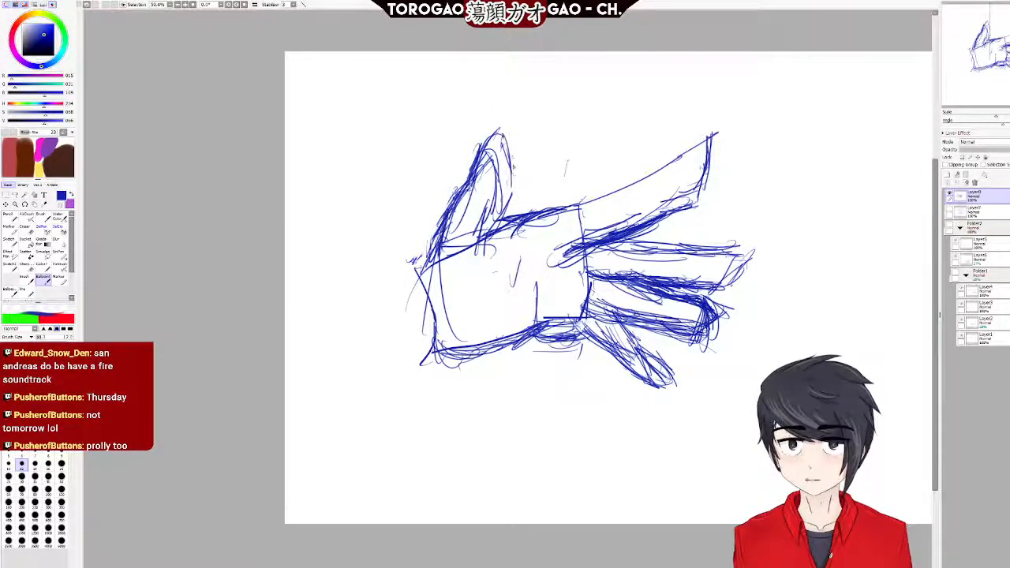
{"action": "left_click_drag", "start_coordinate": [501, 137], "coordinate": [509, 205]}
{"action": "mouse_move", "coordinate": [507, 160]}
{"action": "left_mouse_down"}
{"action": "mouse_move", "coordinate": [503, 212]}
{"action": "mouse_move", "coordinate": [491, 219]}
{"action": "mouse_move", "coordinate": [498, 226]}
{"action": "mouse_move", "coordinate": [507, 185]}
{"action": "mouse_move", "coordinate": [484, 250]}
{"action": "left_mouse_up"}
{"action": "mouse_move", "coordinate": [503, 210]}
{"action": "left_mouse_down"}
{"action": "mouse_move", "coordinate": [487, 250]}
{"action": "mouse_move", "coordinate": [480, 237]}
{"action": "left_mouse_up"}
{"action": "left_click_drag", "start_coordinate": [487, 229], "coordinate": [475, 243]}
{"action": "left_click_drag", "start_coordinate": [501, 209], "coordinate": [487, 234]}
{"action": "left_click_drag", "start_coordinate": [486, 240], "coordinate": [479, 253]}
{"action": "left_click_drag", "start_coordinate": [504, 209], "coordinate": [470, 251]}
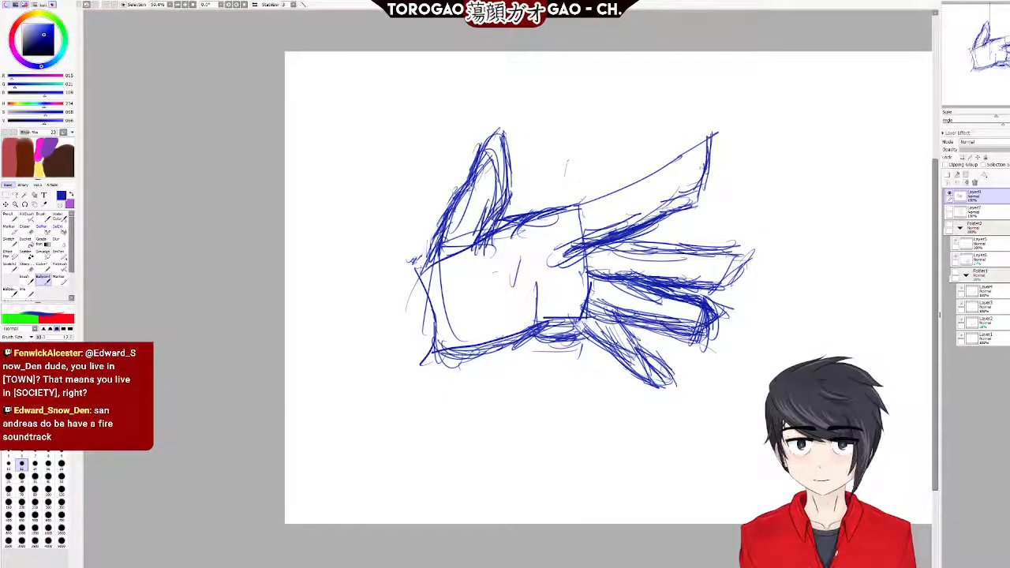
{"action": "left_click_drag", "start_coordinate": [527, 217], "coordinate": [518, 227]}
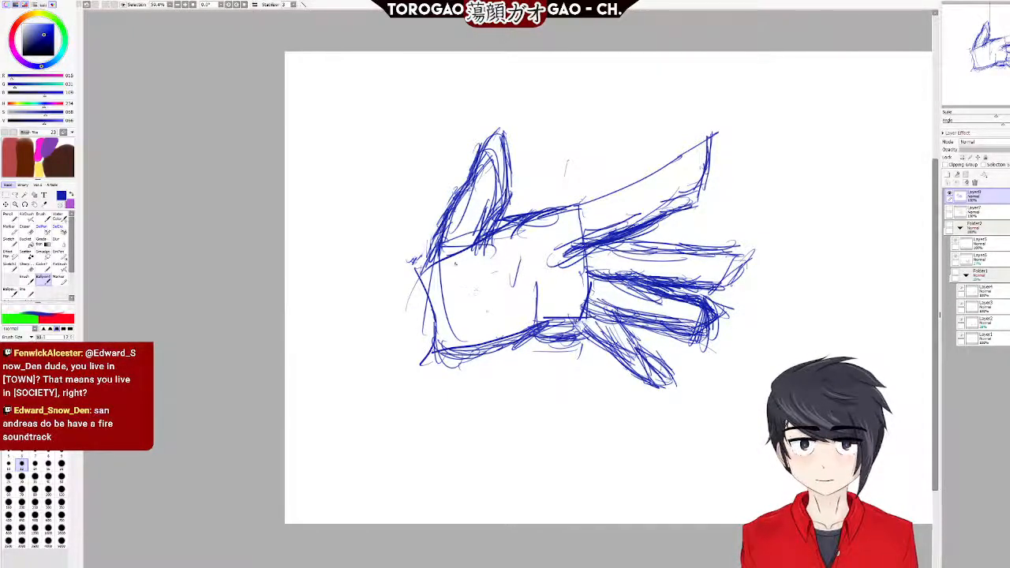
{"action": "left_click_drag", "start_coordinate": [450, 213], "coordinate": [432, 277]}
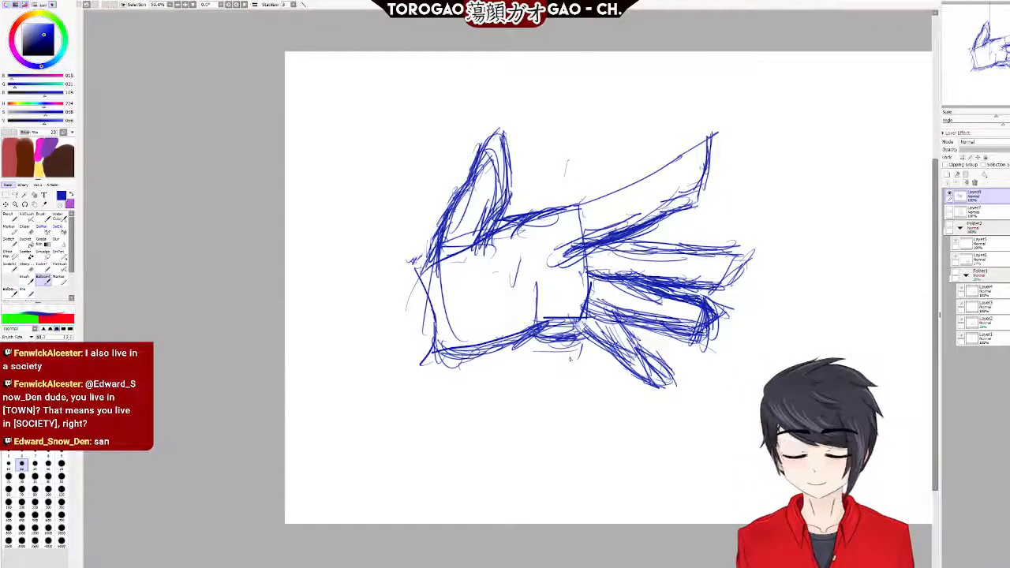
{"action": "left_click_drag", "start_coordinate": [425, 251], "coordinate": [326, 273]}
{"action": "key", "text": "ctrl+z"}
{"action": "left_click_drag", "start_coordinate": [428, 258], "coordinate": [316, 305]}
{"action": "key", "text": "ctrl+z"}
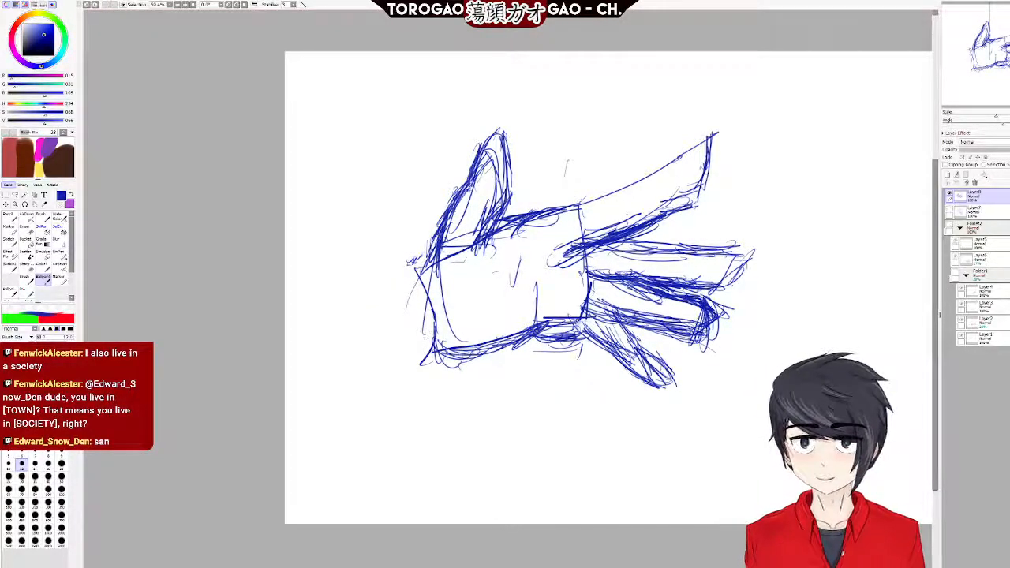
Erase the sharp lower corner of the palm at the wrist and redraw it as a rounded heel.
{"action": "key", "text": "e"}
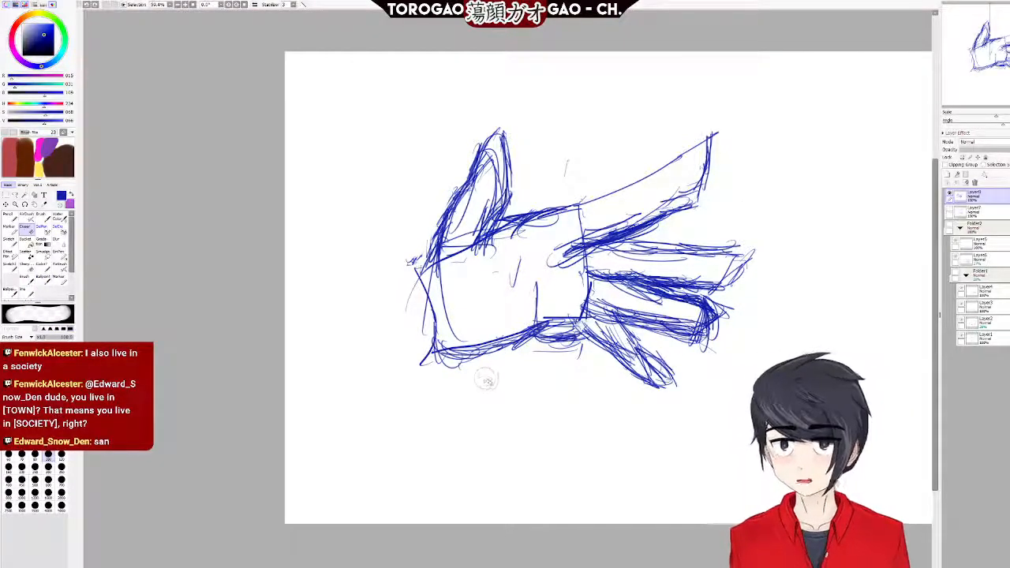
{"action": "mouse_move", "coordinate": [476, 384]}
{"action": "left_mouse_down"}
{"action": "mouse_move", "coordinate": [416, 361]}
{"action": "mouse_move", "coordinate": [413, 376]}
{"action": "mouse_move", "coordinate": [411, 356]}
{"action": "mouse_move", "coordinate": [431, 319]}
{"action": "left_mouse_up"}
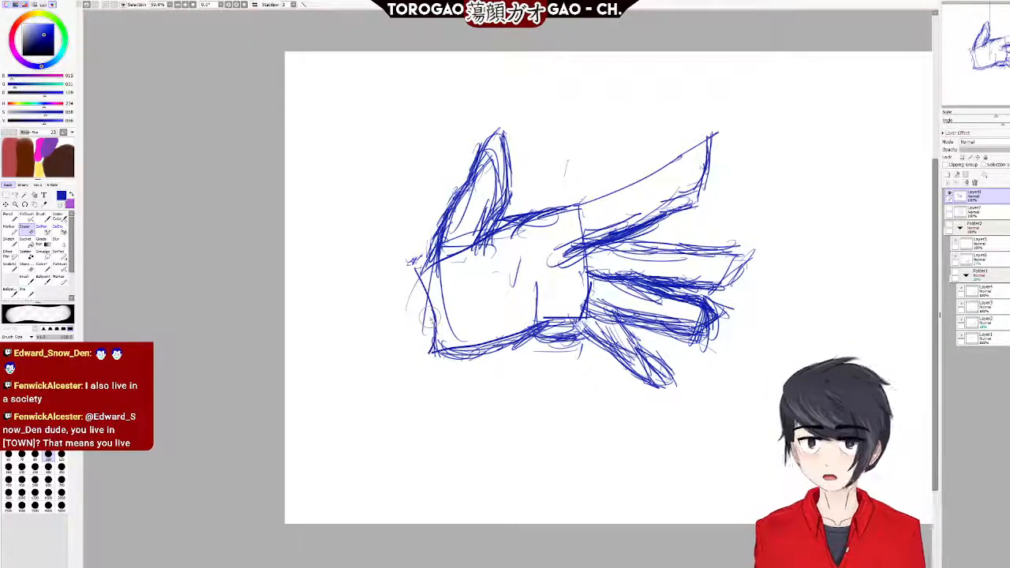
{"action": "key", "text": "b"}
{"action": "left_click_drag", "start_coordinate": [435, 327], "coordinate": [470, 357]}
{"action": "mouse_move", "coordinate": [433, 331]}
{"action": "left_mouse_down"}
{"action": "mouse_move", "coordinate": [466, 357]}
{"action": "mouse_move", "coordinate": [458, 355]}
{"action": "left_mouse_up"}
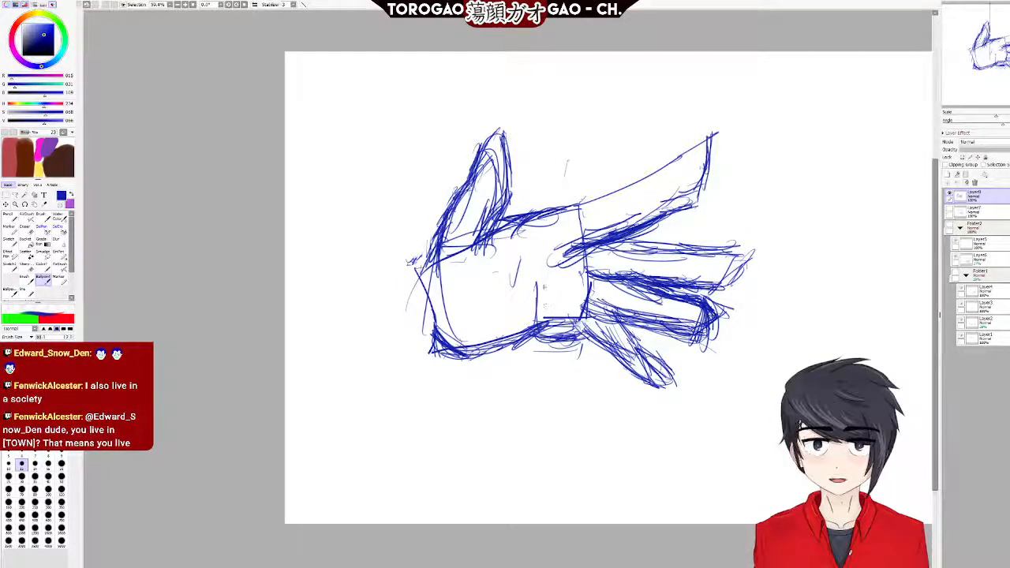
Reinforce the palm's edge at the base of the ring and little fingers and add a straight guide line below the little finger.
{"action": "mouse_move", "coordinate": [580, 294]}
{"action": "left_mouse_down"}
{"action": "mouse_move", "coordinate": [578, 322]}
{"action": "mouse_move", "coordinate": [616, 315]}
{"action": "mouse_move", "coordinate": [578, 324]}
{"action": "left_mouse_up"}
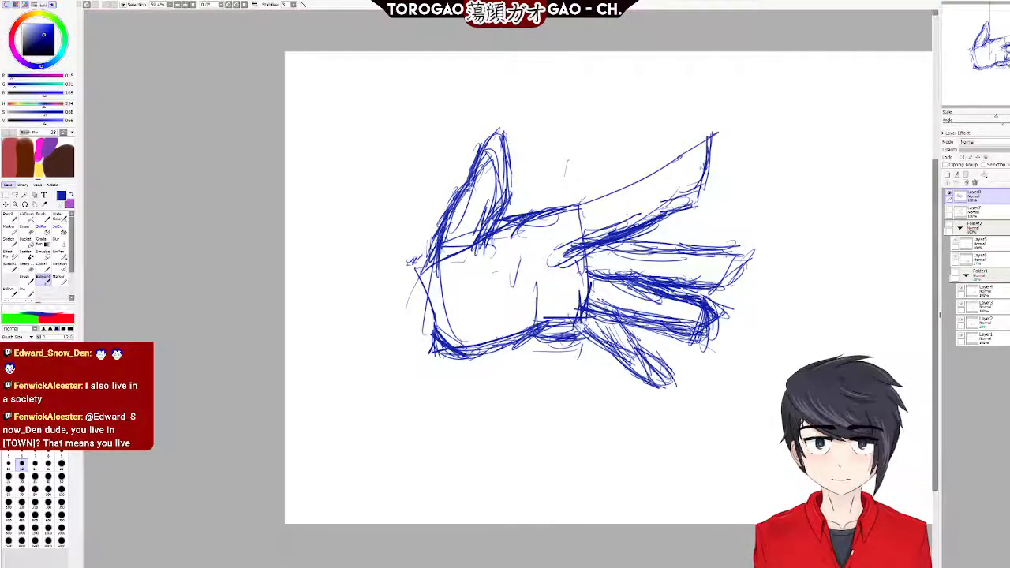
{"action": "mouse_move", "coordinate": [583, 260]}
{"action": "left_mouse_down"}
{"action": "mouse_move", "coordinate": [574, 282]}
{"action": "mouse_move", "coordinate": [581, 336]}
{"action": "mouse_move", "coordinate": [567, 342]}
{"action": "mouse_move", "coordinate": [619, 373]}
{"action": "mouse_move", "coordinate": [638, 403]}
{"action": "left_mouse_up"}
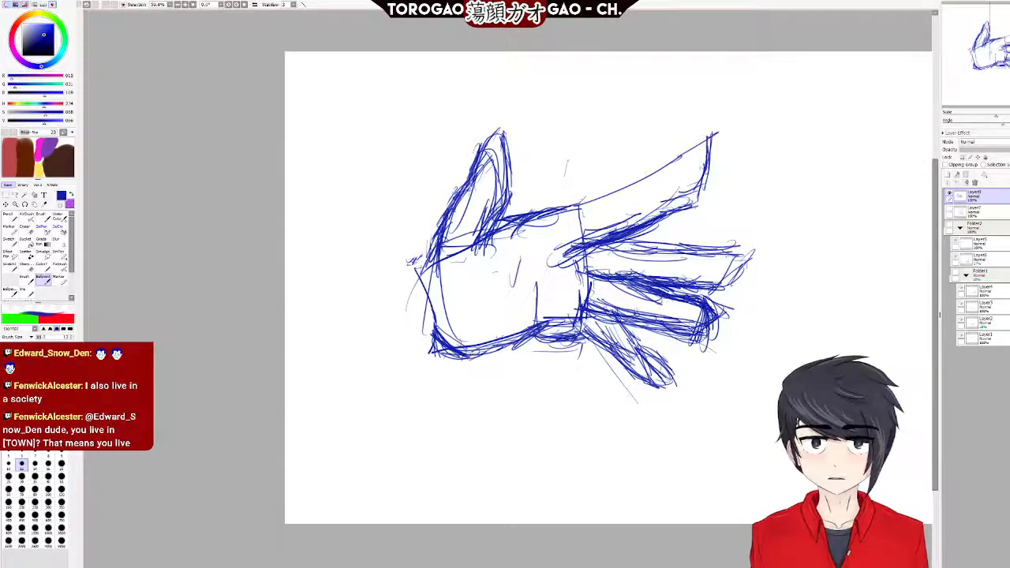
{"action": "left_click_drag", "start_coordinate": [618, 318], "coordinate": [681, 339]}
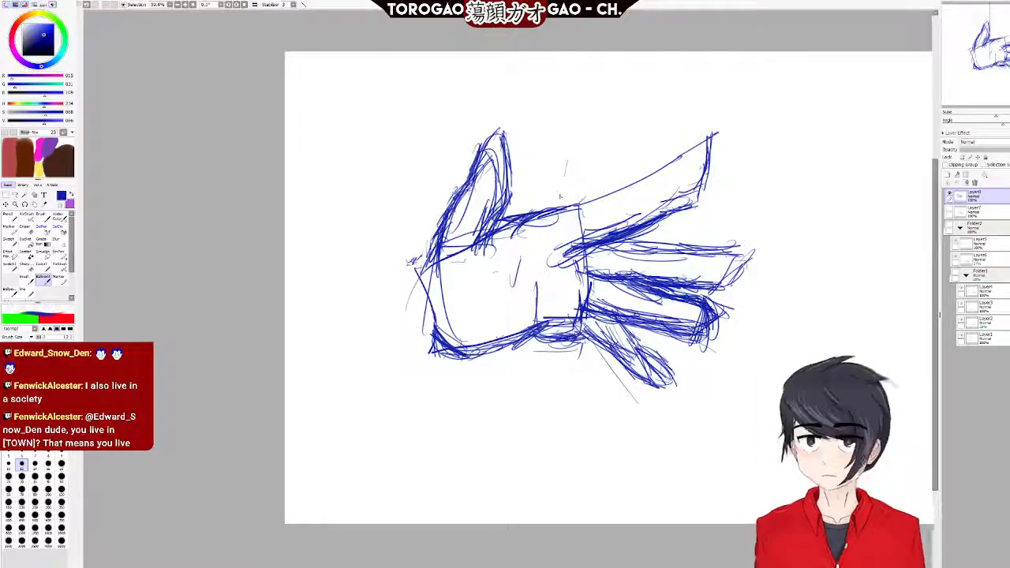
Erase the thumb's inner edge and the webbing beside it, then redraw a slimmer inner edge and the curve joining thumb to palm.
{"action": "key", "text": "e"}
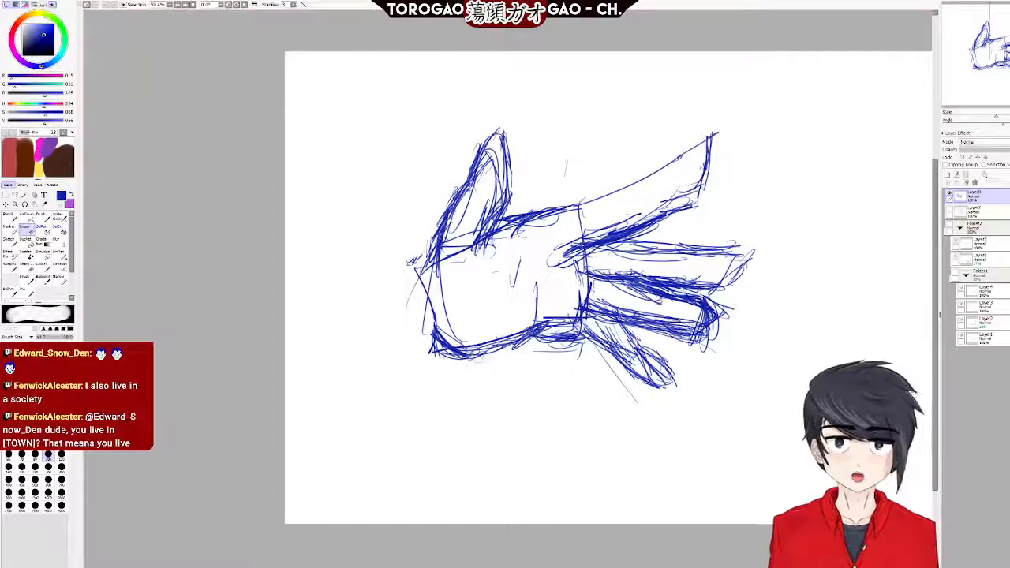
{"action": "mouse_move", "coordinate": [514, 217]}
{"action": "left_mouse_down"}
{"action": "mouse_move", "coordinate": [512, 207]}
{"action": "mouse_move", "coordinate": [502, 230]}
{"action": "left_mouse_up"}
{"action": "left_click_drag", "start_coordinate": [519, 175], "coordinate": [507, 217]}
{"action": "mouse_move", "coordinate": [499, 150]}
{"action": "left_mouse_down"}
{"action": "mouse_move", "coordinate": [478, 182]}
{"action": "mouse_move", "coordinate": [489, 198]}
{"action": "mouse_move", "coordinate": [471, 186]}
{"action": "mouse_move", "coordinate": [467, 206]}
{"action": "left_mouse_up"}
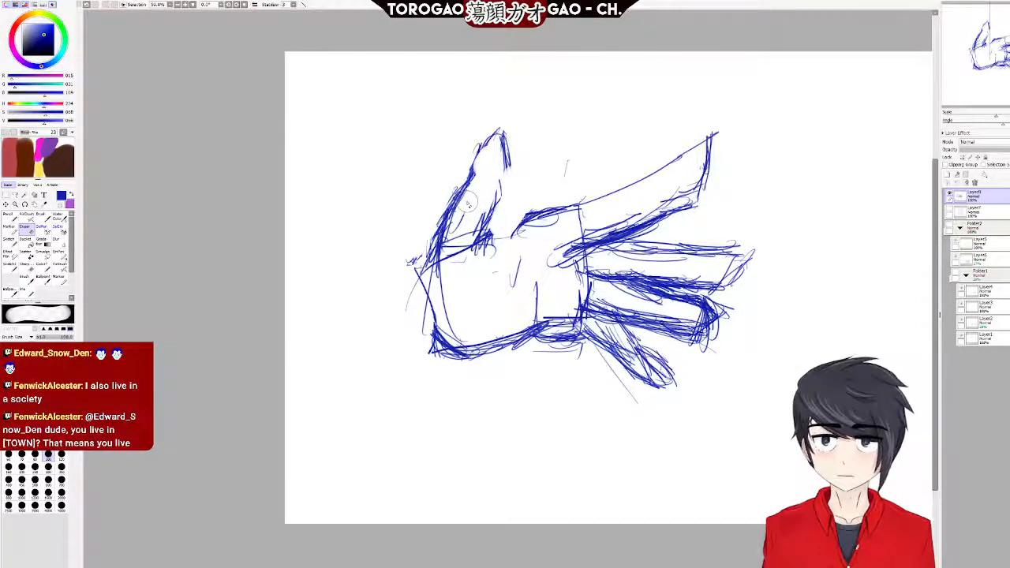
{"action": "left_click", "coordinate": [43, 280]}
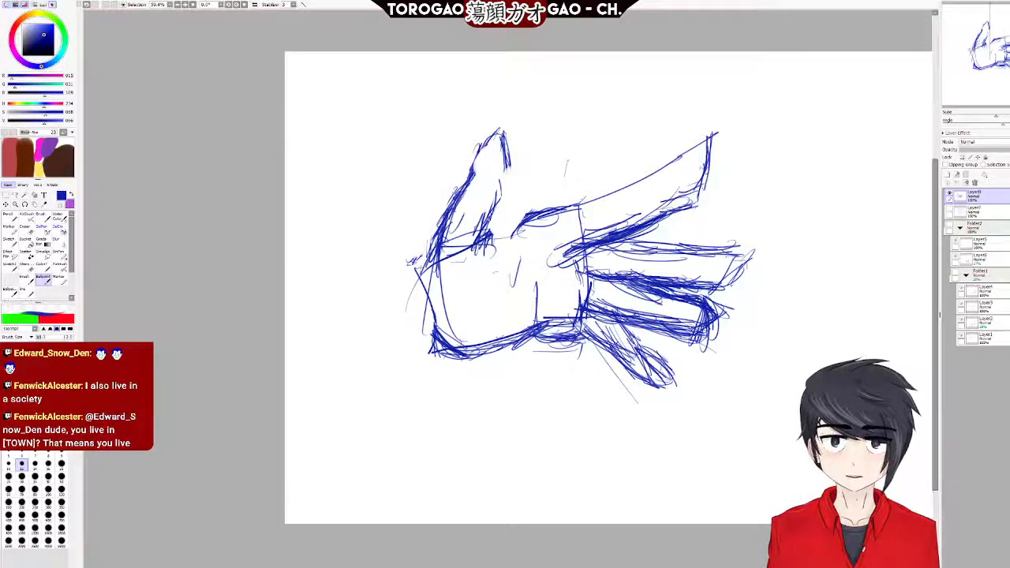
{"action": "mouse_move", "coordinate": [506, 148]}
{"action": "left_mouse_down"}
{"action": "mouse_move", "coordinate": [497, 201]}
{"action": "mouse_move", "coordinate": [472, 173]}
{"action": "left_mouse_up"}
{"action": "mouse_move", "coordinate": [485, 145]}
{"action": "left_mouse_down"}
{"action": "mouse_move", "coordinate": [471, 176]}
{"action": "mouse_move", "coordinate": [479, 151]}
{"action": "mouse_move", "coordinate": [494, 196]}
{"action": "left_mouse_up"}
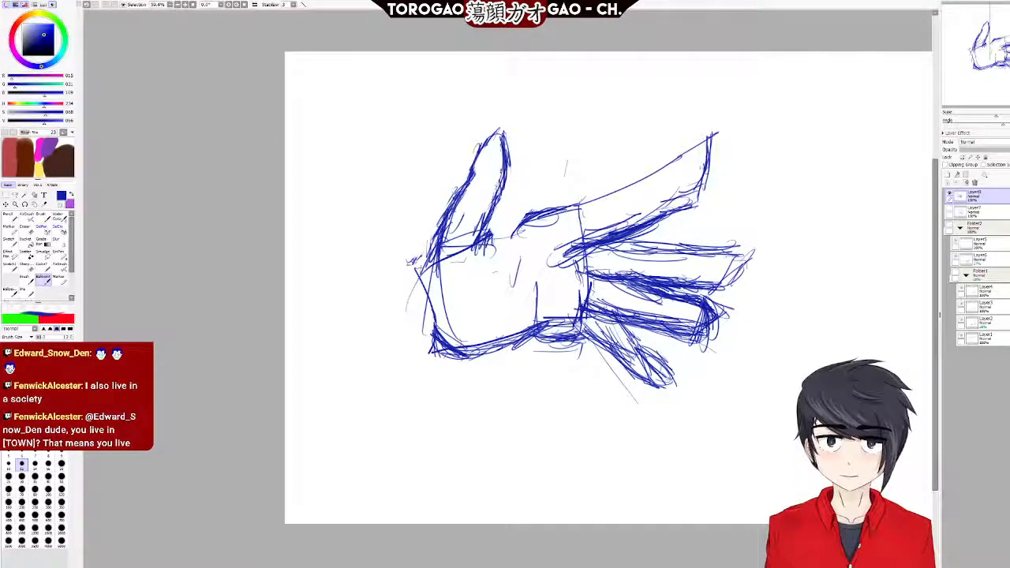
{"action": "mouse_move", "coordinate": [507, 153]}
{"action": "left_mouse_down"}
{"action": "mouse_move", "coordinate": [494, 201]}
{"action": "mouse_move", "coordinate": [521, 217]}
{"action": "left_mouse_up"}
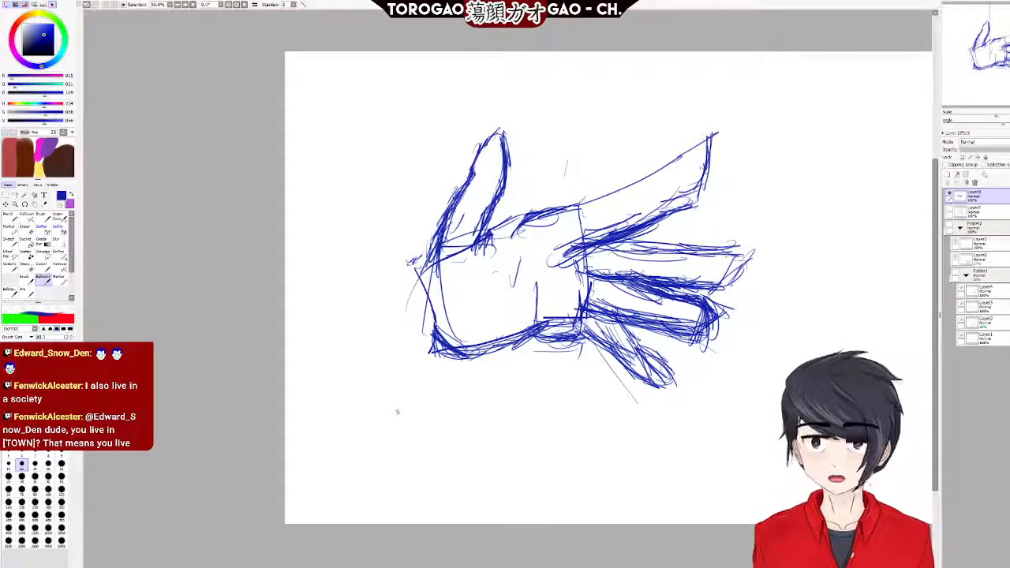
Examine the red line-art hand on the other canvas up close as a reference, and return to the blue hand sketch.
{"action": "key", "text": "e"}
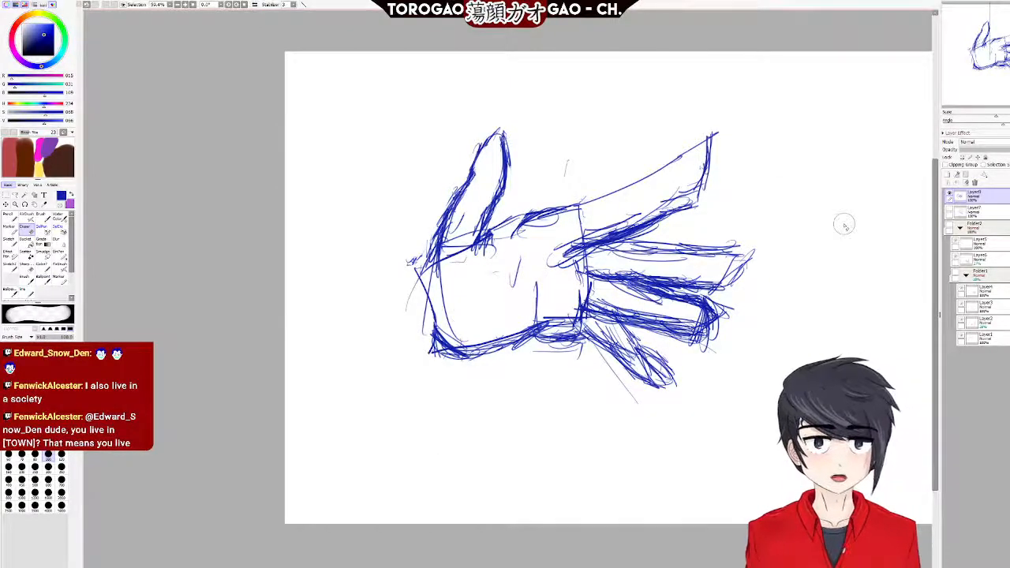
{"action": "scroll", "coordinate": [787, 219], "scroll_direction": "down", "scroll_amount": 2}
{"action": "scroll", "coordinate": [750, 190], "scroll_direction": "up", "scroll_amount": 4}
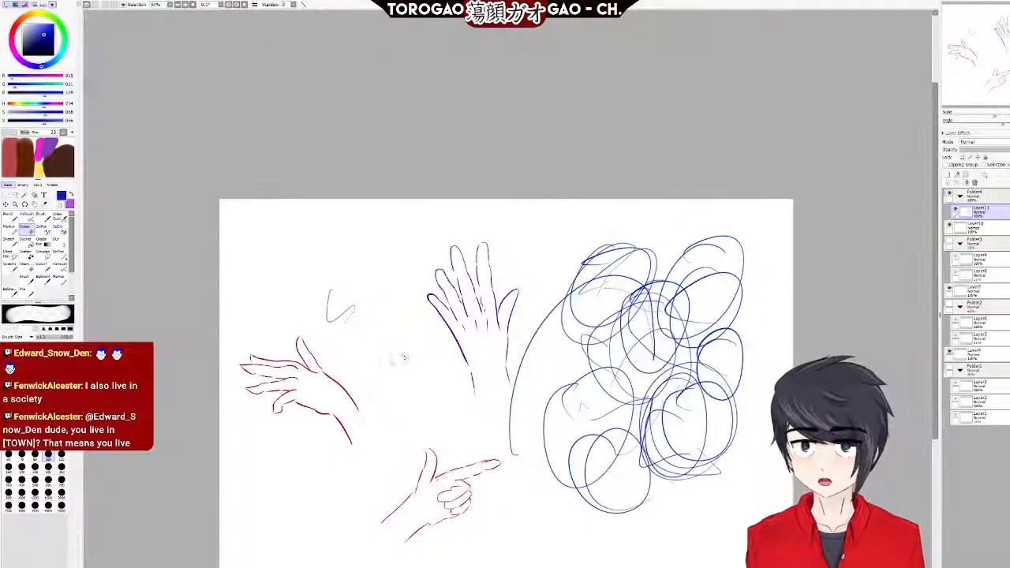
{"action": "scroll", "coordinate": [536, 359], "scroll_direction": "up", "scroll_amount": 1}
{"action": "scroll", "coordinate": [339, 437], "scroll_direction": "up", "scroll_amount": 2}
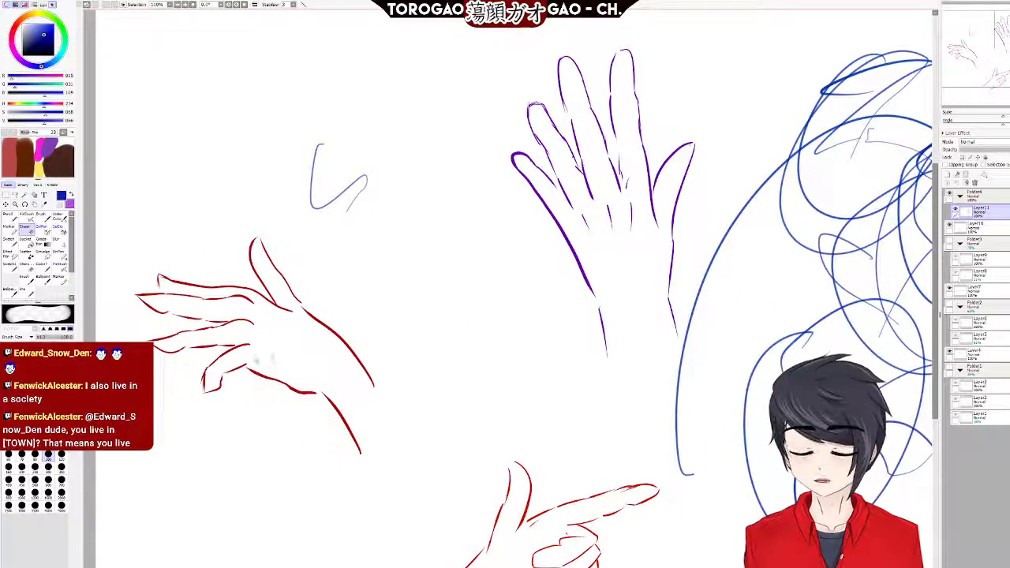
{"action": "scroll", "coordinate": [209, 346], "scroll_direction": "up", "scroll_amount": 2}
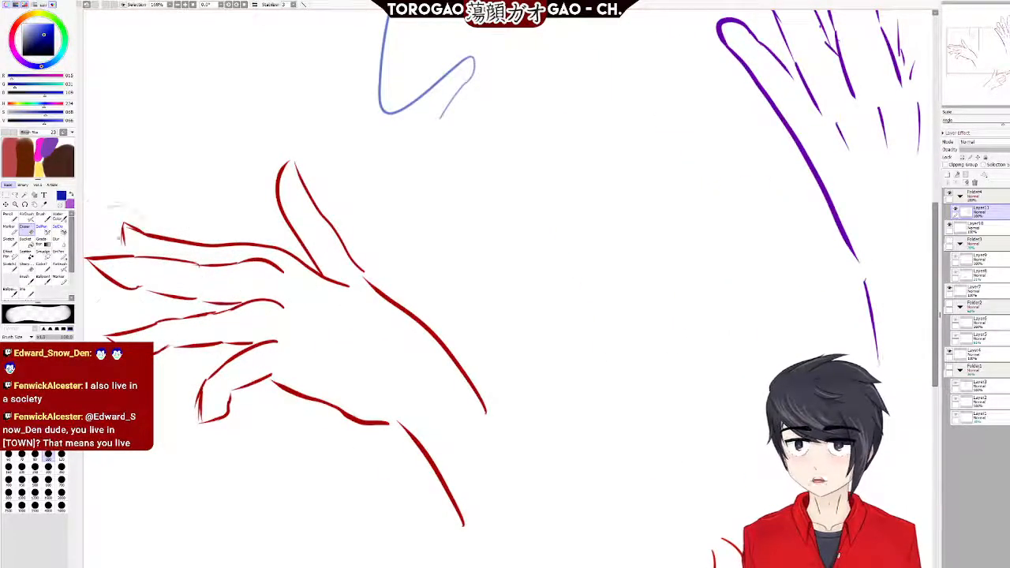
{"action": "key", "text": "Left"}
{"action": "key", "text": "Left"}
{"action": "key", "text": "Left"}
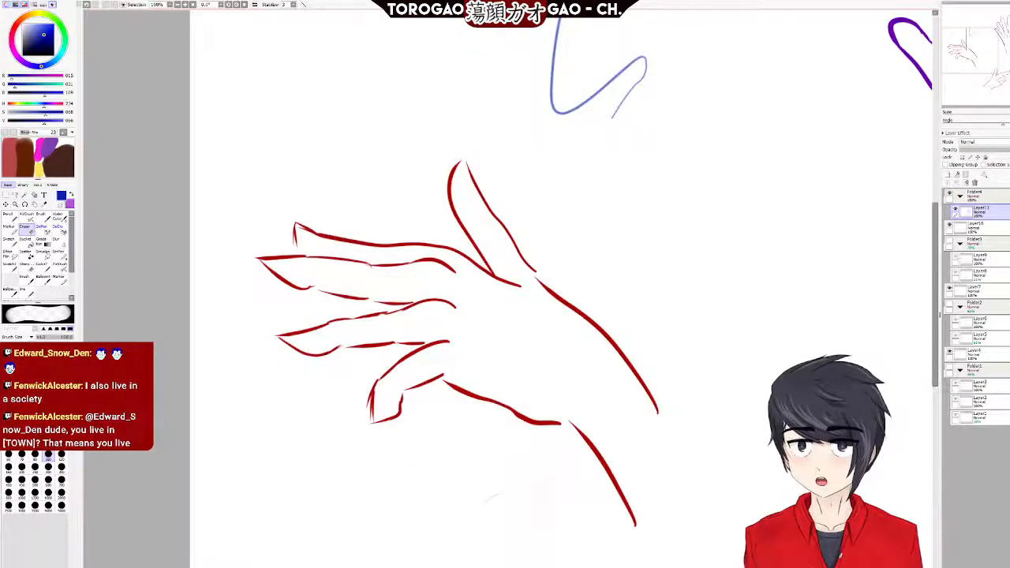
{"action": "key", "text": "ctrl+Tab"}
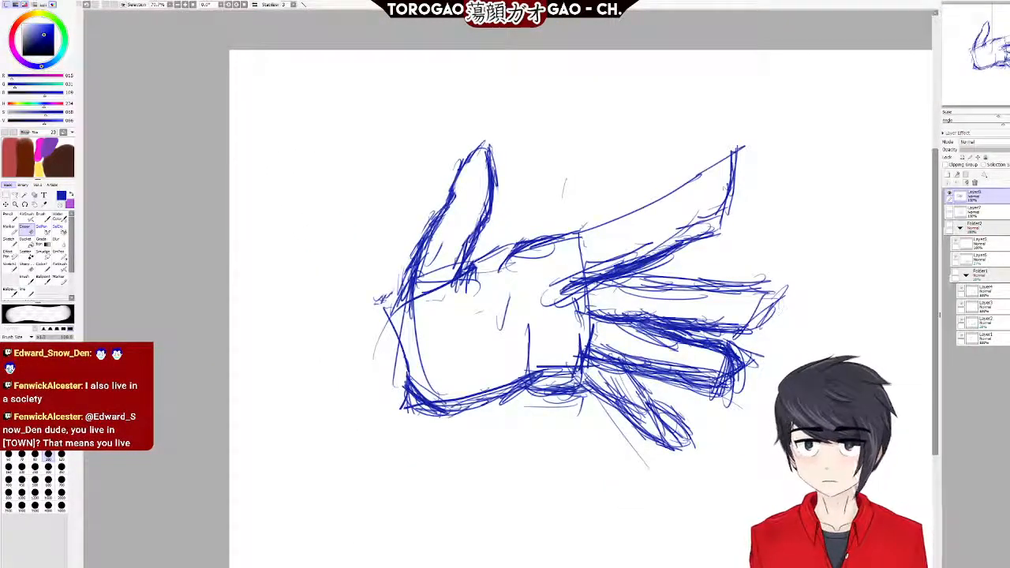
Add a new layer above the sketch, move the sketch layer into a new folder and lower that folder's opacity.
{"action": "left_click", "coordinate": [948, 174]}
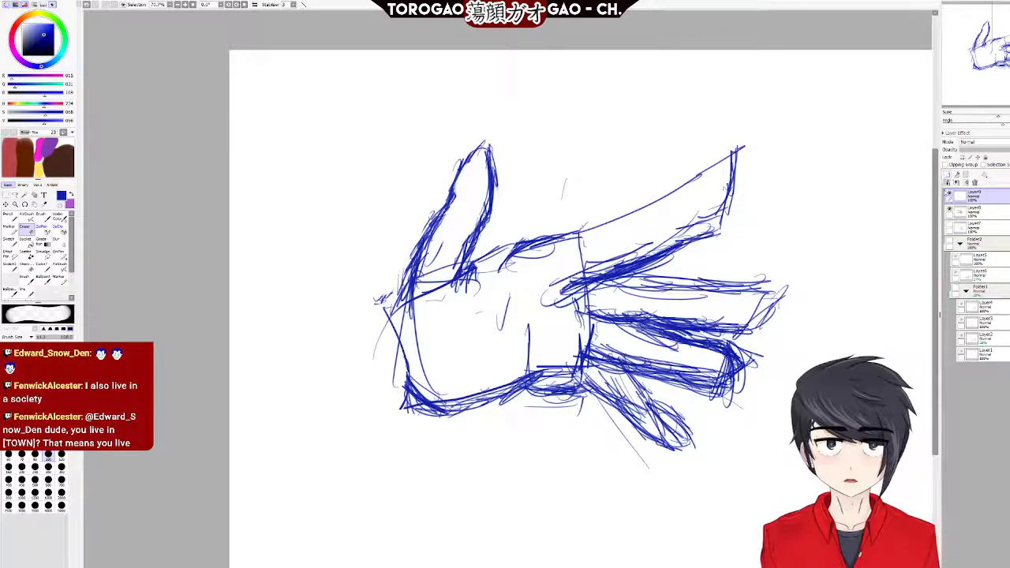
{"action": "left_click", "coordinate": [975, 210]}
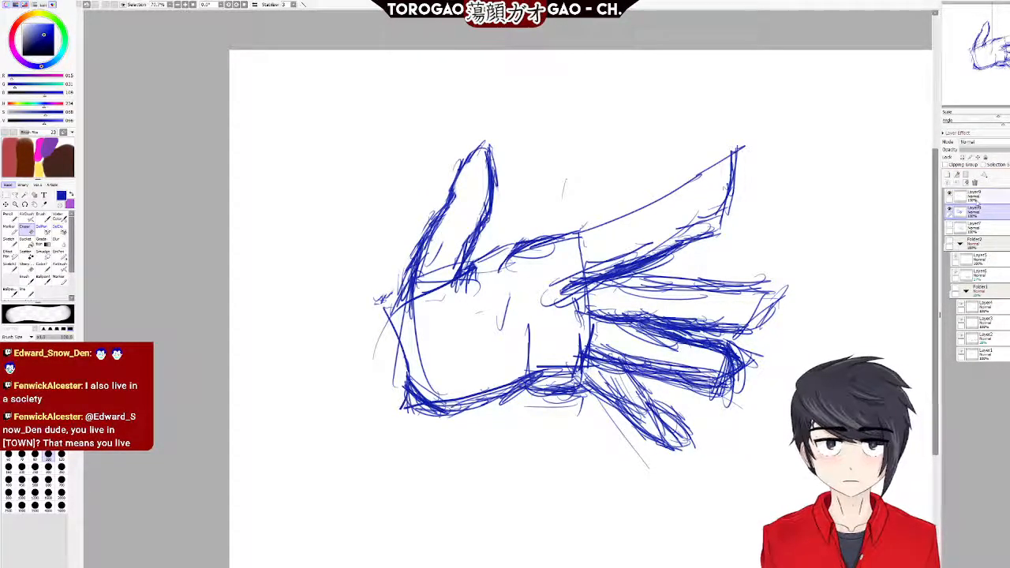
{"action": "left_click", "coordinate": [958, 174]}
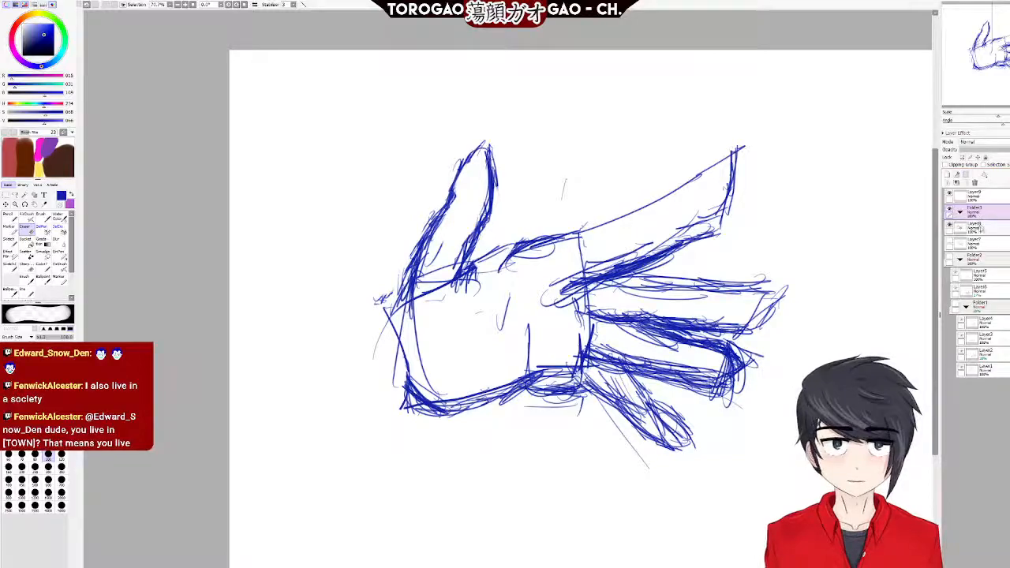
{"action": "left_click_drag", "start_coordinate": [985, 229], "coordinate": [989, 215]}
{"action": "left_click", "coordinate": [1008, 150]}
{"action": "left_click_drag", "start_coordinate": [1009, 150], "coordinate": [1009, 151]}
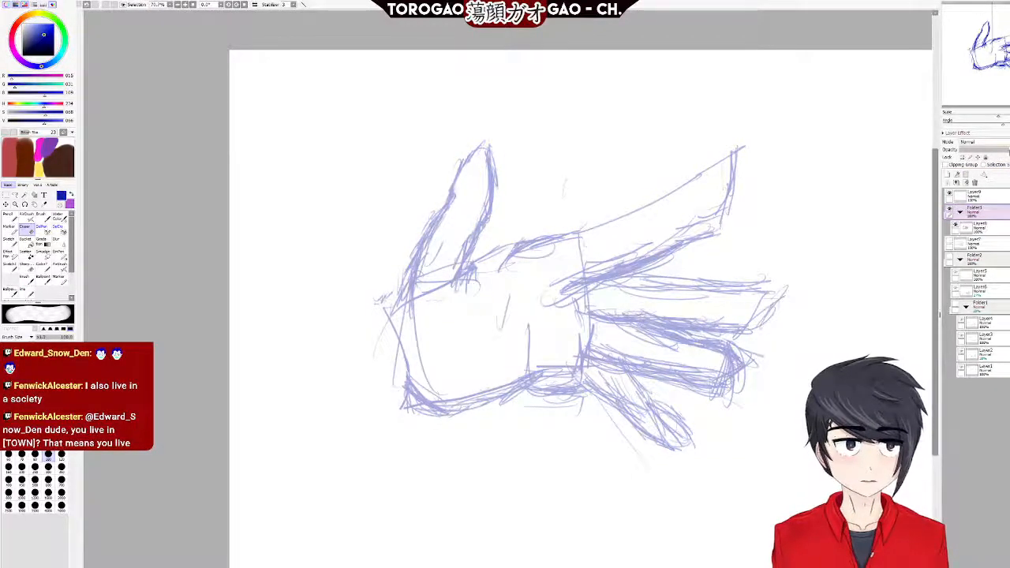
Fade the sketch folder further and make the empty layer above it active for the line art.
{"action": "left_click", "coordinate": [979, 195]}
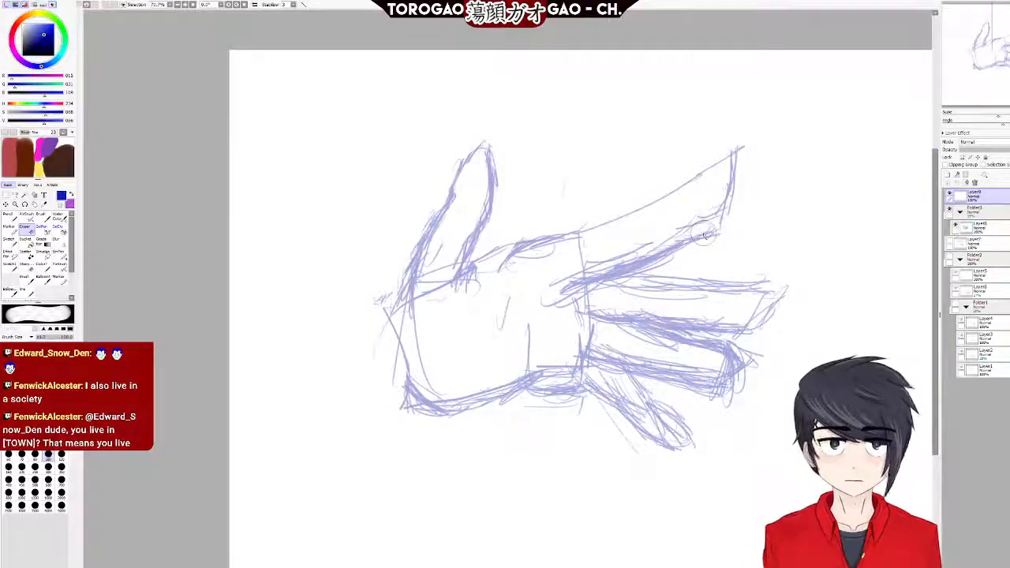
{"action": "left_click", "coordinate": [977, 210]}
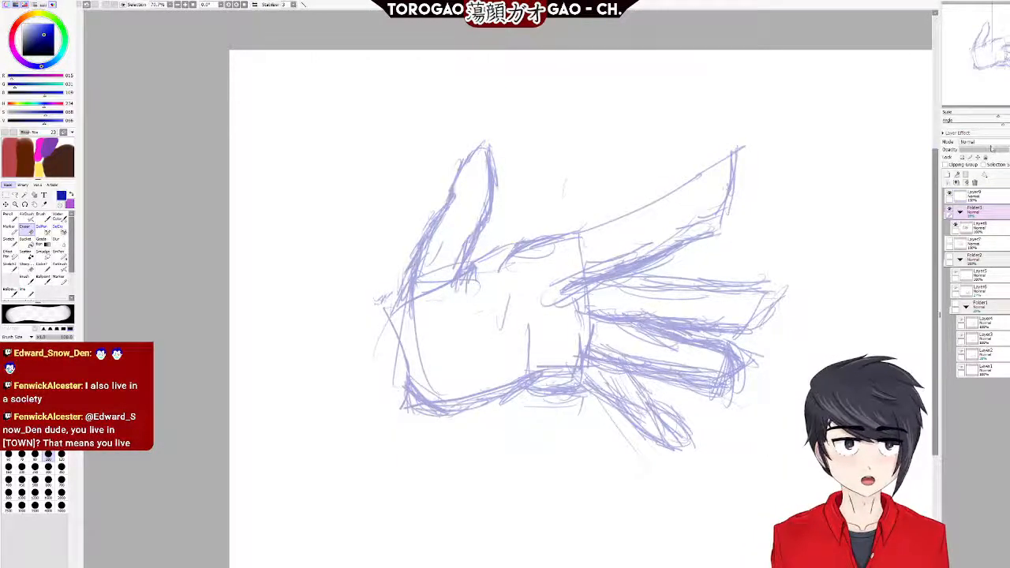
{"action": "left_click", "coordinate": [993, 149]}
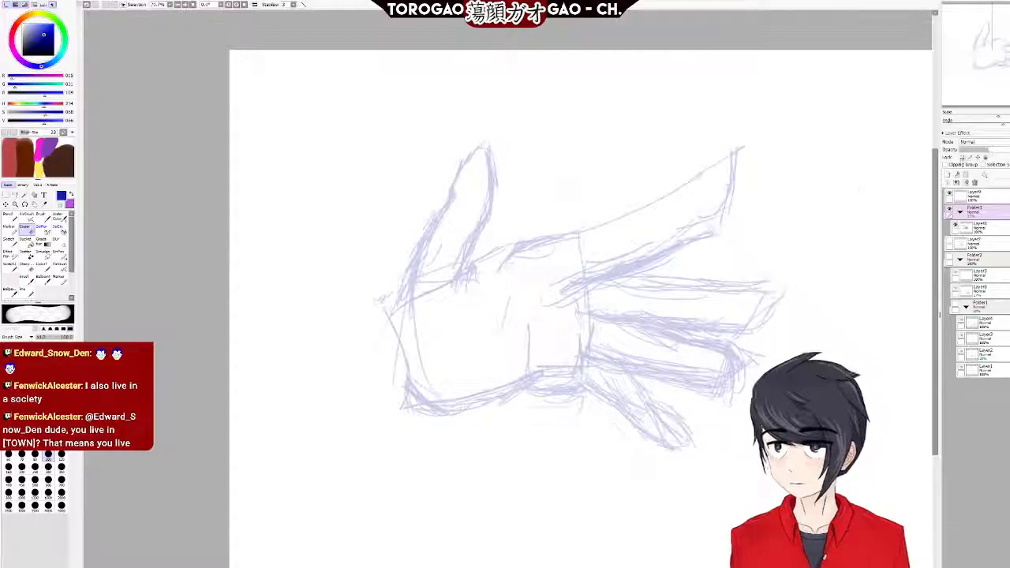
{"action": "left_click", "coordinate": [954, 194]}
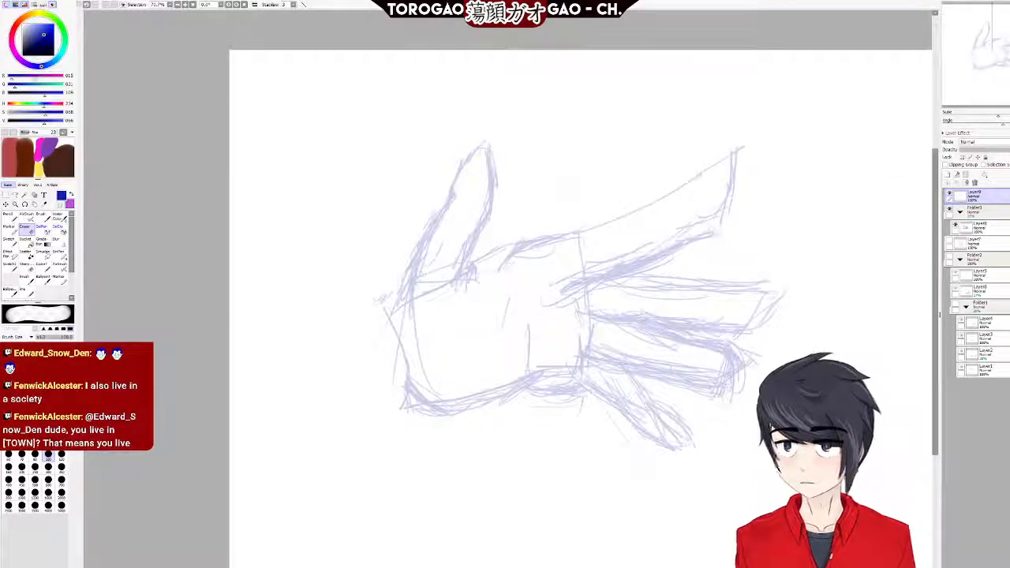
Set the drawing colour to green and choose the ballpoint brush for outlining the hand.
{"action": "left_click", "coordinate": [60, 26]}
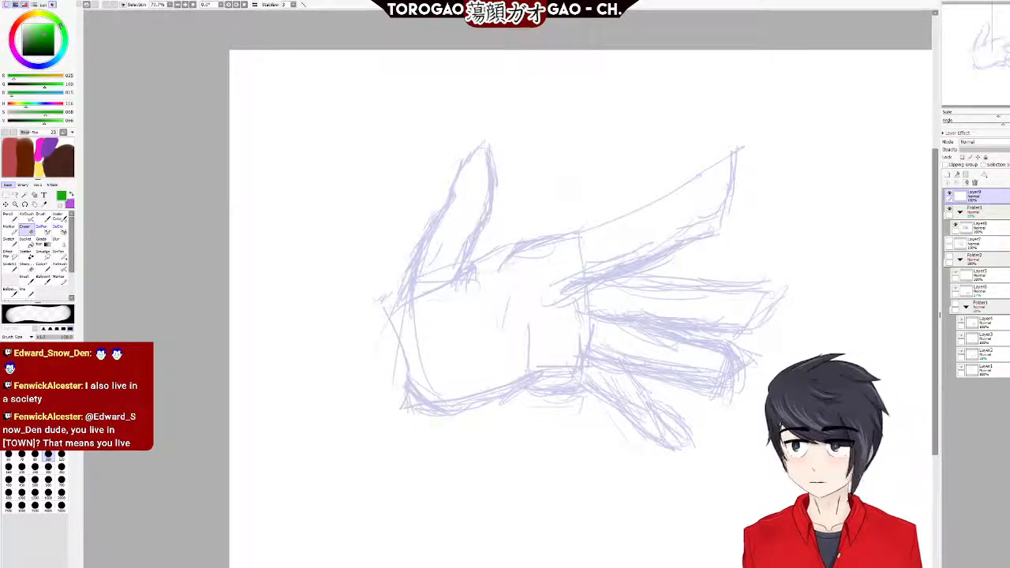
{"action": "scroll", "coordinate": [665, 192], "scroll_direction": "up", "scroll_amount": 2}
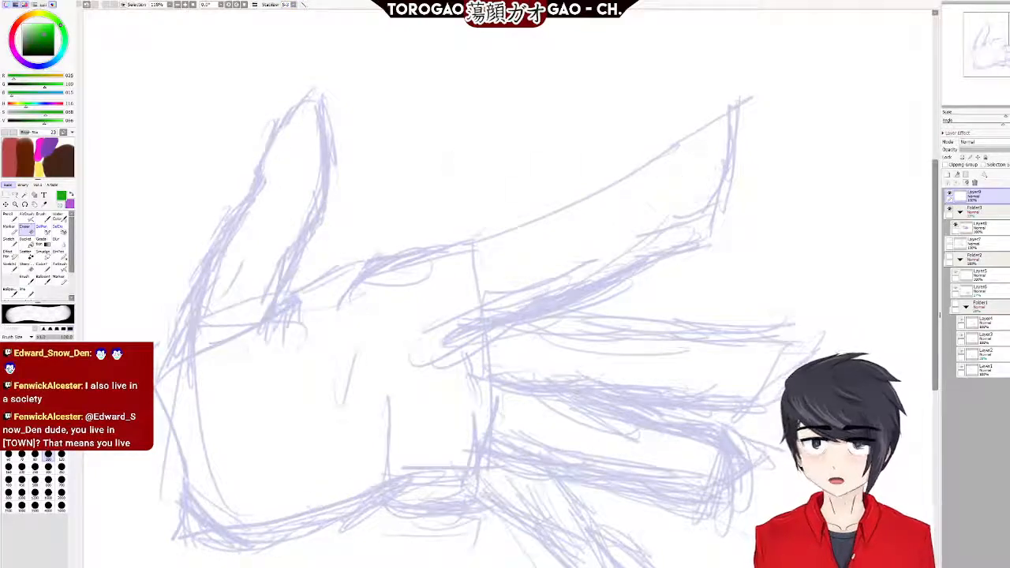
{"action": "left_click", "coordinate": [27, 292]}
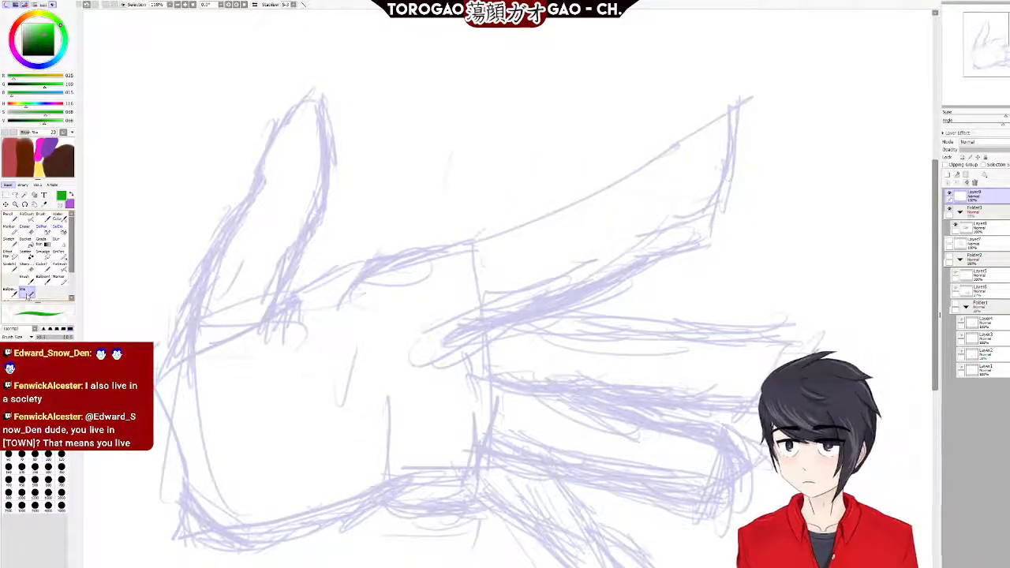
{"action": "left_click", "coordinate": [43, 282]}
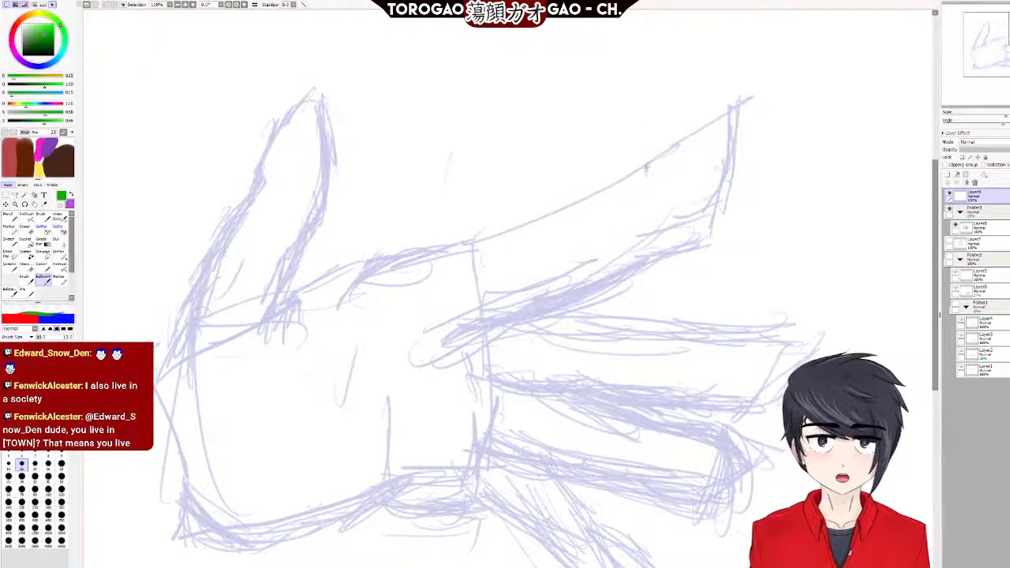
{"action": "left_click_drag", "start_coordinate": [641, 167], "coordinate": [721, 130]}
{"action": "key", "text": "ctrl+z"}
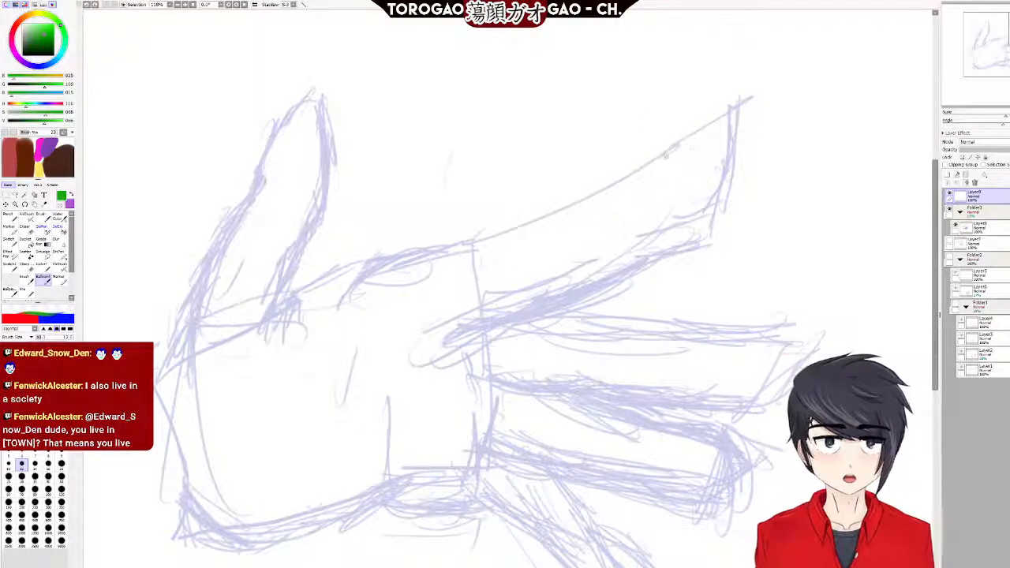
{"action": "mouse_move", "coordinate": [650, 163]}
{"action": "left_mouse_down"}
{"action": "mouse_move", "coordinate": [734, 113]}
{"action": "mouse_move", "coordinate": [712, 202]}
{"action": "left_mouse_up"}
{"action": "key", "text": "ctrl+z"}
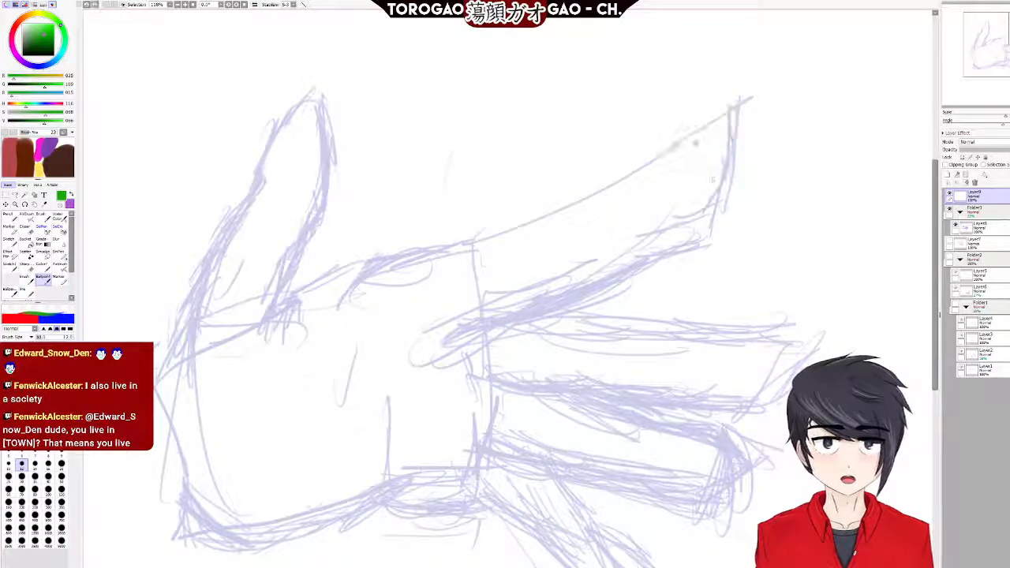
{"action": "mouse_move", "coordinate": [670, 150]}
{"action": "left_mouse_down"}
{"action": "mouse_move", "coordinate": [739, 133]}
{"action": "mouse_move", "coordinate": [743, 157]}
{"action": "mouse_move", "coordinate": [714, 220]}
{"action": "mouse_move", "coordinate": [685, 243]}
{"action": "left_mouse_up"}
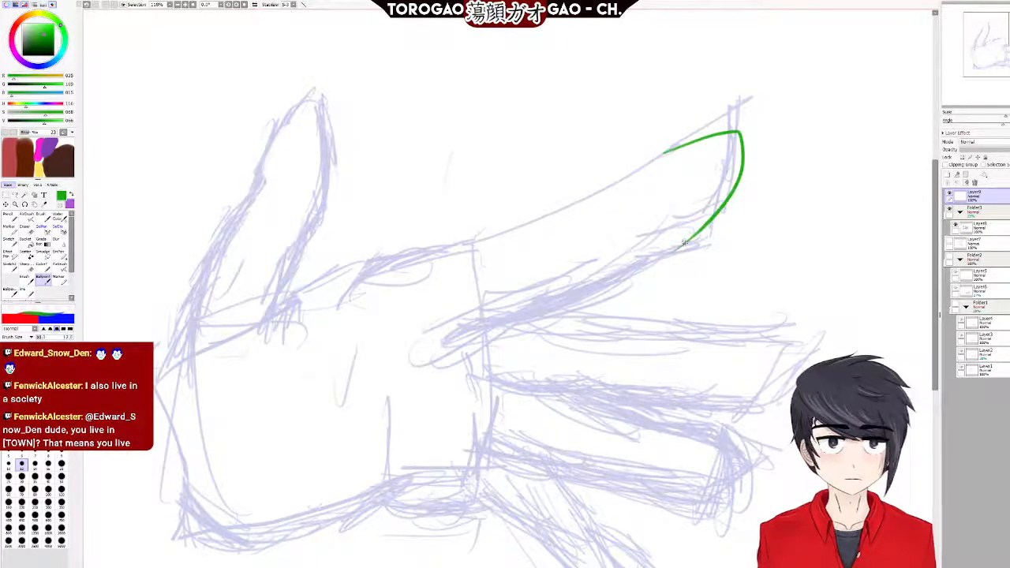
{"action": "key", "text": "ctrl+z"}
{"action": "left_click_drag", "start_coordinate": [664, 152], "coordinate": [746, 129]}
{"action": "key", "text": "ctrl+z"}
{"action": "mouse_move", "coordinate": [657, 156]}
{"action": "left_mouse_down"}
{"action": "mouse_move", "coordinate": [703, 133]}
{"action": "mouse_move", "coordinate": [743, 136]}
{"action": "mouse_move", "coordinate": [738, 192]}
{"action": "mouse_move", "coordinate": [711, 237]}
{"action": "left_mouse_up"}
{"action": "key", "text": "ctrl+z"}
Outline the index finger in green with a rounded tip, a lower curve at its base and a short upper curve over the knuckle.
{"action": "mouse_move", "coordinate": [658, 155]}
{"action": "left_mouse_down"}
{"action": "mouse_move", "coordinate": [710, 128]}
{"action": "mouse_move", "coordinate": [743, 145]}
{"action": "mouse_move", "coordinate": [743, 173]}
{"action": "mouse_move", "coordinate": [725, 202]}
{"action": "mouse_move", "coordinate": [699, 228]}
{"action": "mouse_move", "coordinate": [654, 237]}
{"action": "left_mouse_up"}
{"action": "left_click_drag", "start_coordinate": [663, 154], "coordinate": [631, 171]}
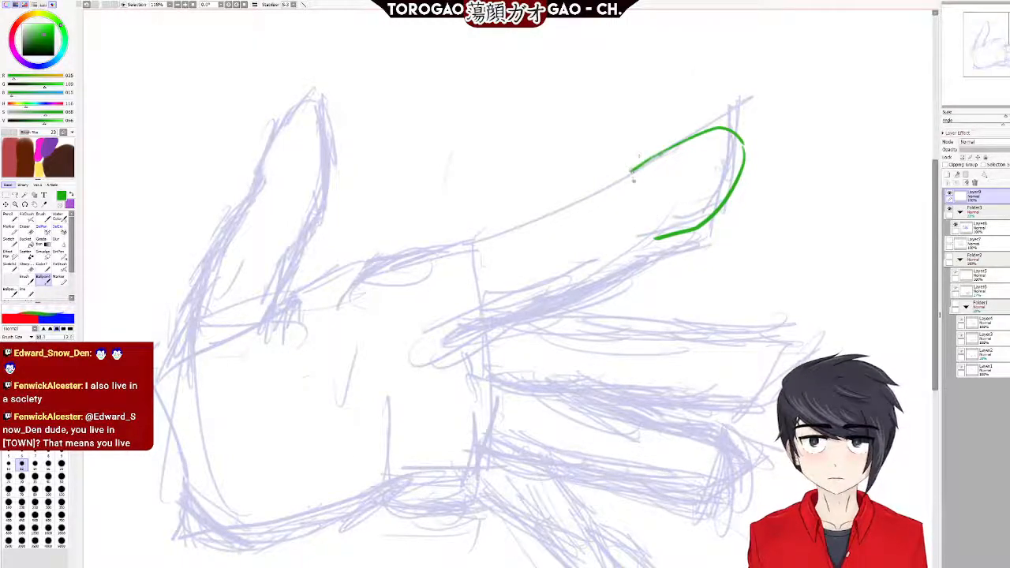
{"action": "left_click_drag", "start_coordinate": [466, 331], "coordinate": [580, 298]}
{"action": "key", "text": "ctrl+z"}
{"action": "mouse_move", "coordinate": [472, 324]}
{"action": "left_mouse_down"}
{"action": "mouse_move", "coordinate": [538, 319]}
{"action": "mouse_move", "coordinate": [584, 297]}
{"action": "left_mouse_up"}
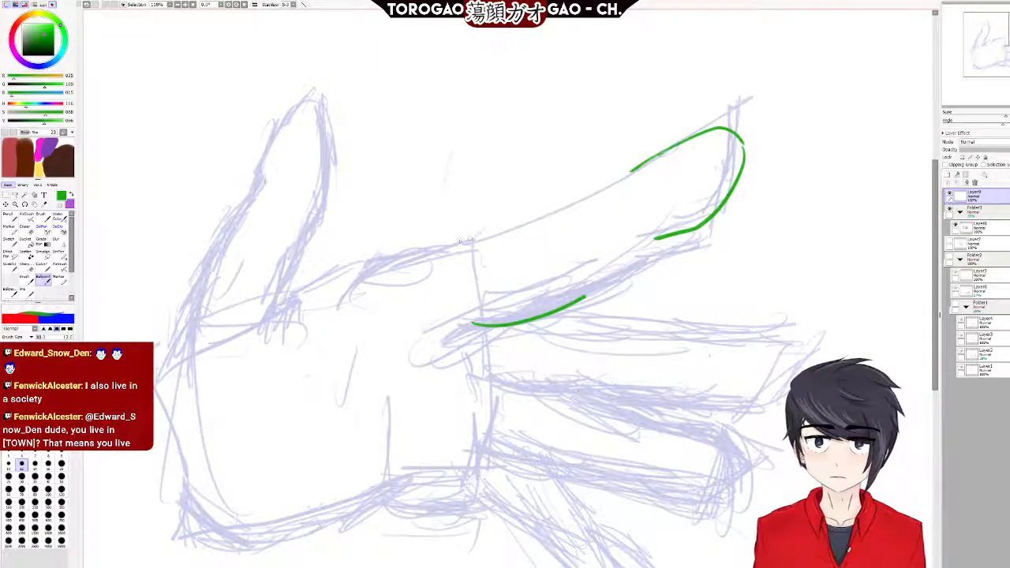
{"action": "left_click_drag", "start_coordinate": [418, 247], "coordinate": [544, 217]}
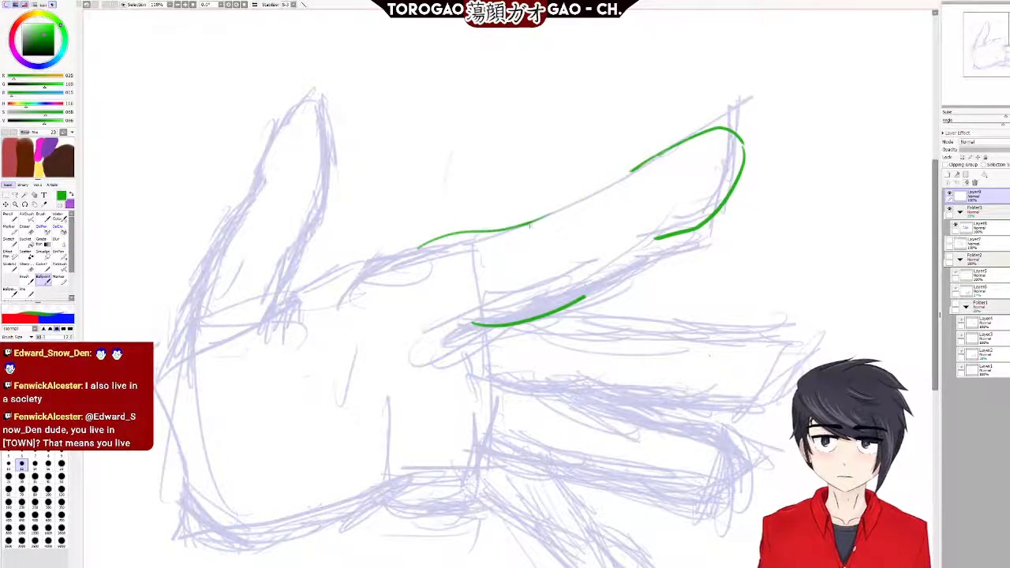
{"action": "key", "text": "ctrl+z"}
{"action": "left_click_drag", "start_coordinate": [436, 237], "coordinate": [521, 227]}
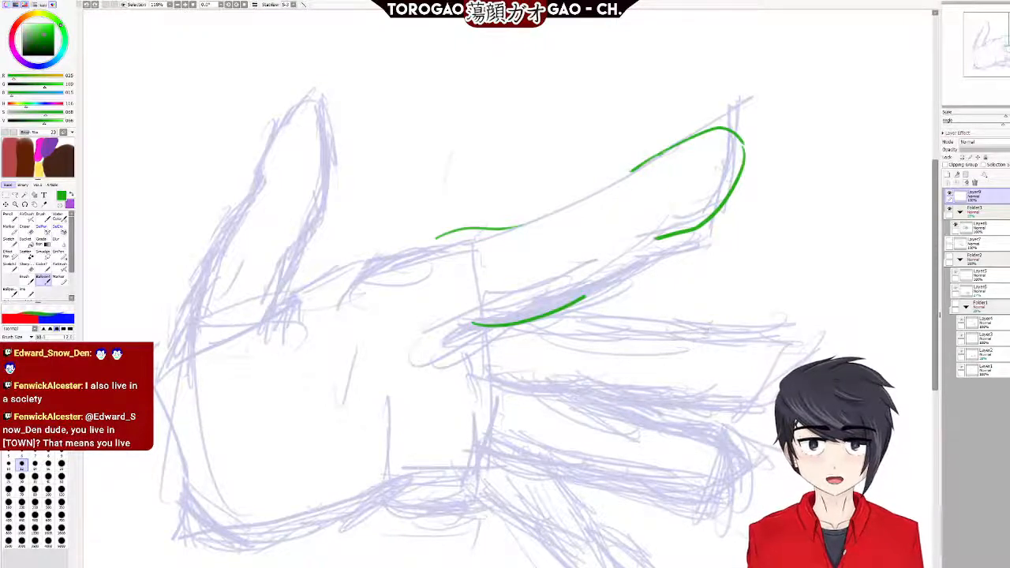
Outline the middle finger's rounded tip in green, from its upper edge around to its lower edge.
{"action": "left_click_drag", "start_coordinate": [695, 335], "coordinate": [754, 357]}
{"action": "key", "text": "ctrl+z"}
{"action": "left_click_drag", "start_coordinate": [691, 332], "coordinate": [793, 339]}
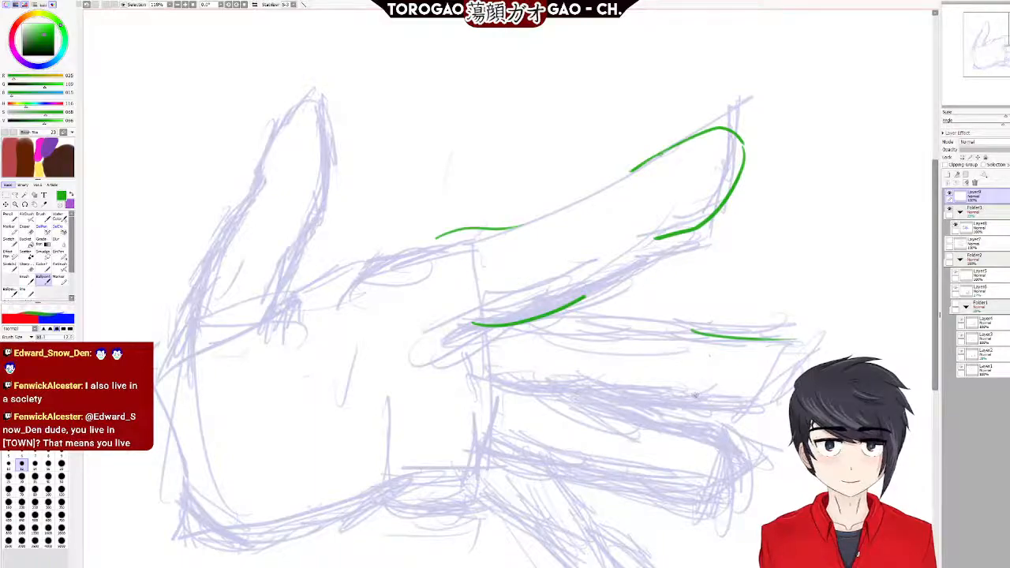
{"action": "left_click_drag", "start_coordinate": [687, 390], "coordinate": [714, 404]}
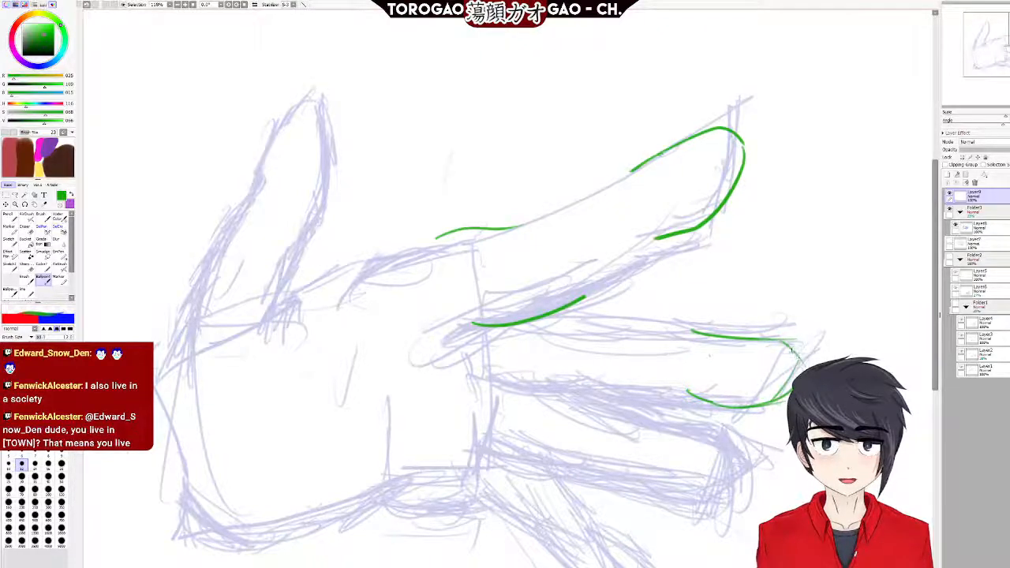
Finish the middle finger's tip in green and add short curves along the lower and upper edges of its base.
{"action": "left_click_drag", "start_coordinate": [788, 341], "coordinate": [795, 346]}
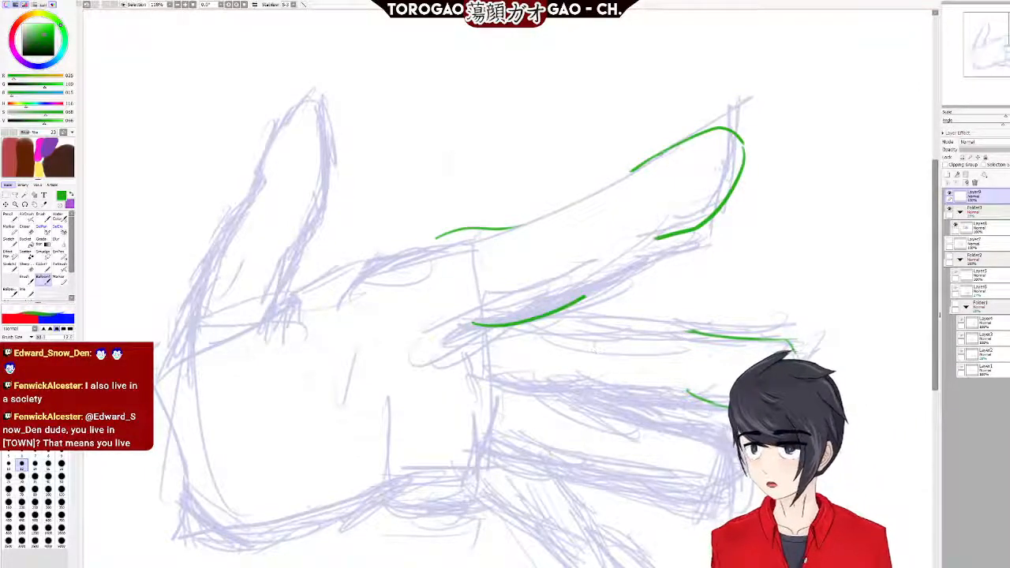
{"action": "left_click_drag", "start_coordinate": [487, 385], "coordinate": [569, 387]}
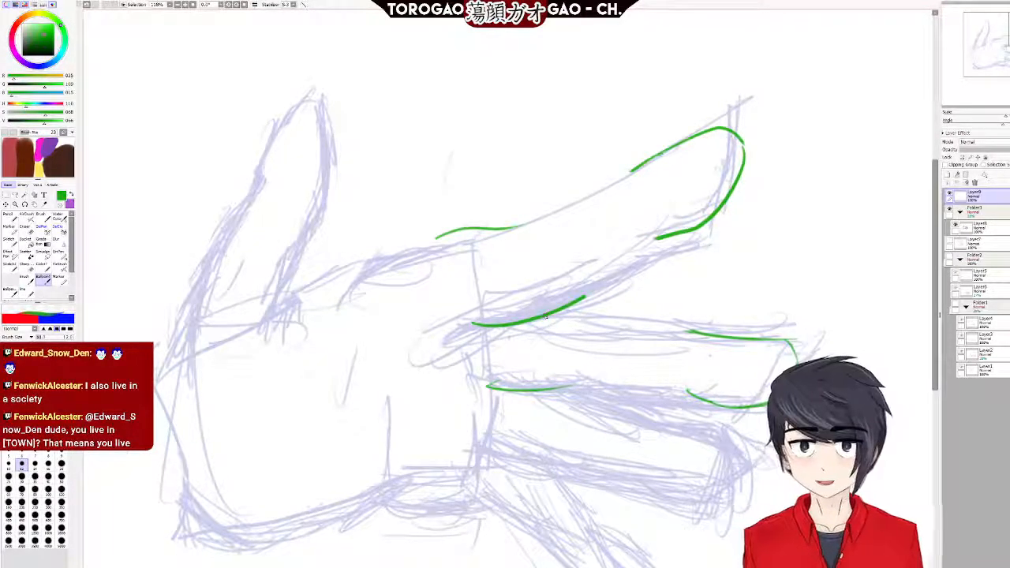
{"action": "left_click_drag", "start_coordinate": [545, 316], "coordinate": [587, 317]}
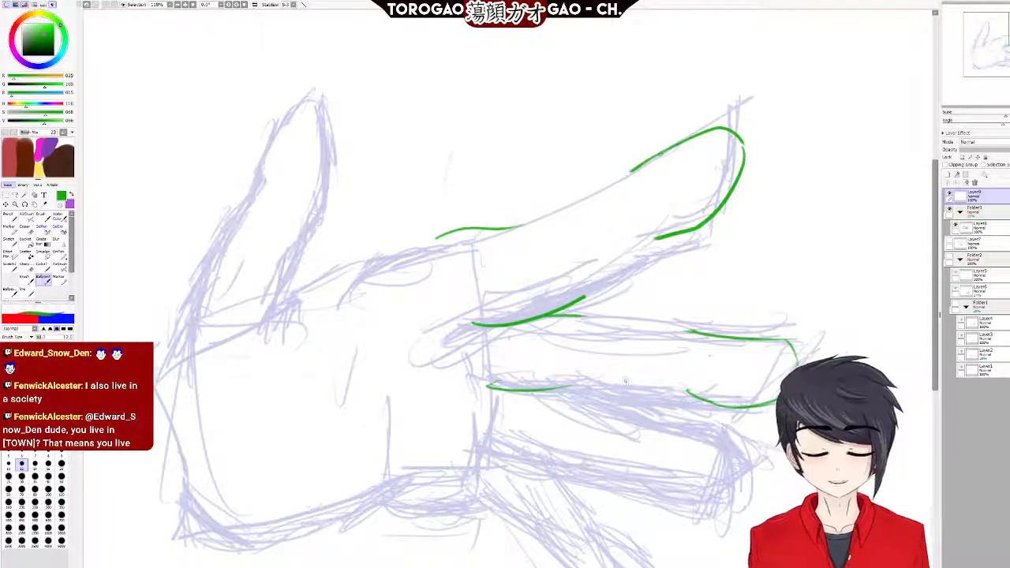
Outline the ring finger's upper edge near the tip and the lower curve at its base in green.
{"action": "left_click_drag", "start_coordinate": [646, 423], "coordinate": [718, 457]}
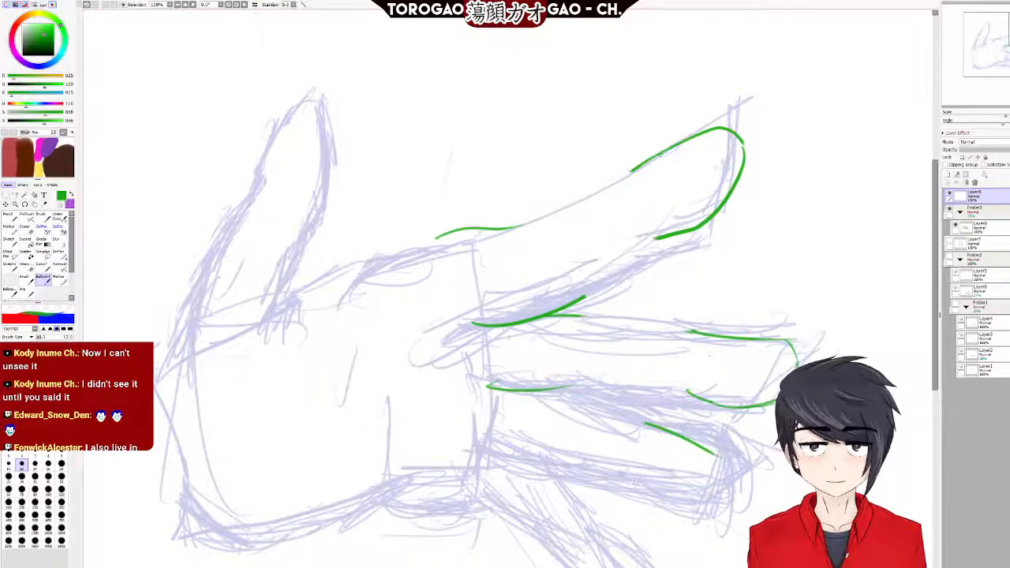
{"action": "mouse_move", "coordinate": [638, 466]}
{"action": "left_mouse_down"}
{"action": "mouse_move", "coordinate": [649, 480]}
{"action": "mouse_move", "coordinate": [722, 492]}
{"action": "left_mouse_up"}
{"action": "key", "text": "ctrl+z"}
{"action": "left_click_drag", "start_coordinate": [640, 467], "coordinate": [735, 489]}
{"action": "key", "text": "ctrl+z"}
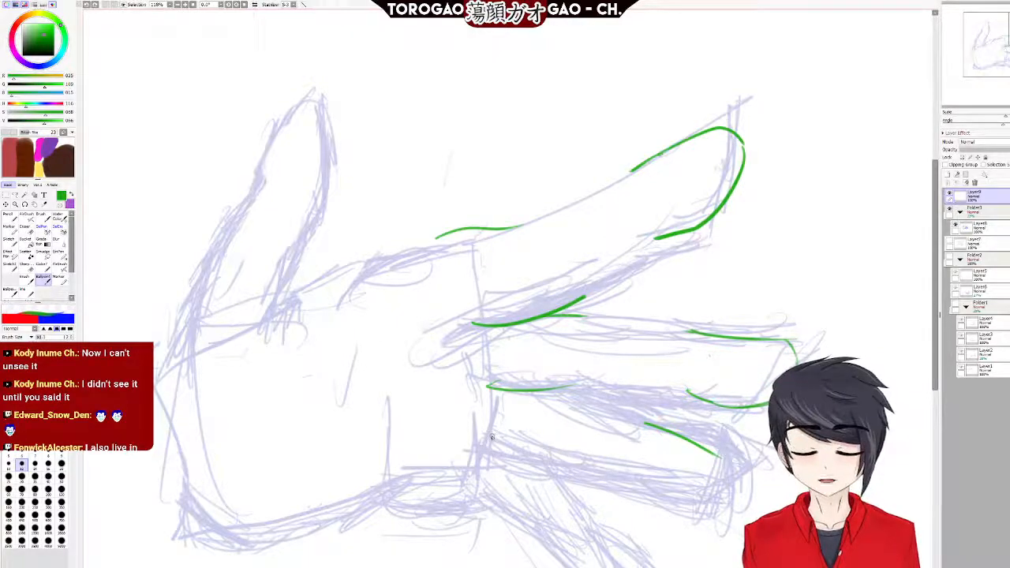
{"action": "mouse_move", "coordinate": [492, 437]}
{"action": "left_mouse_down"}
{"action": "mouse_move", "coordinate": [537, 458]}
{"action": "mouse_move", "coordinate": [575, 460]}
{"action": "left_mouse_up"}
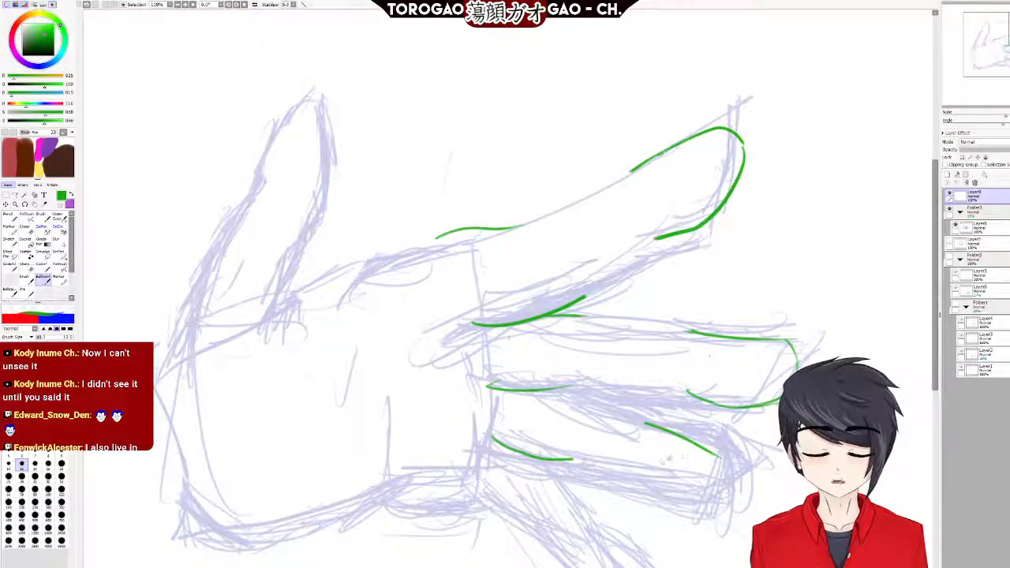
{"action": "left_click_drag", "start_coordinate": [636, 480], "coordinate": [720, 495]}
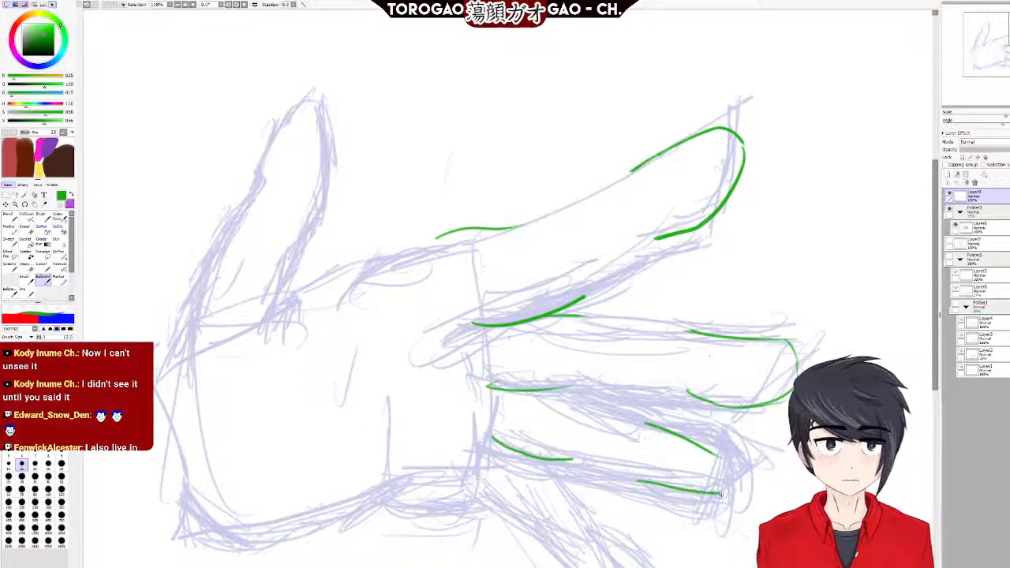
{"action": "key", "text": "ctrl+z"}
{"action": "left_click_drag", "start_coordinate": [636, 473], "coordinate": [693, 491]}
{"action": "key", "text": "ctrl+z"}
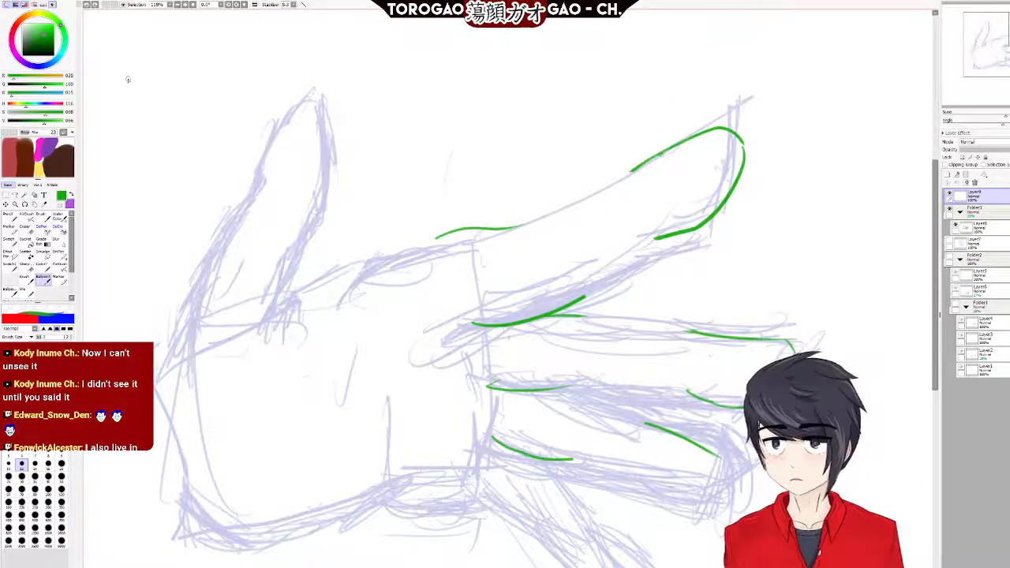
Draw a small simplified finger diagram in the empty area above the index finger, with a squared tip segment and straight segments behind it.
{"action": "mouse_move", "coordinate": [842, 36]}
{"action": "left_mouse_down"}
{"action": "mouse_move", "coordinate": [889, 37]}
{"action": "mouse_move", "coordinate": [876, 74]}
{"action": "mouse_move", "coordinate": [838, 64]}
{"action": "left_mouse_up"}
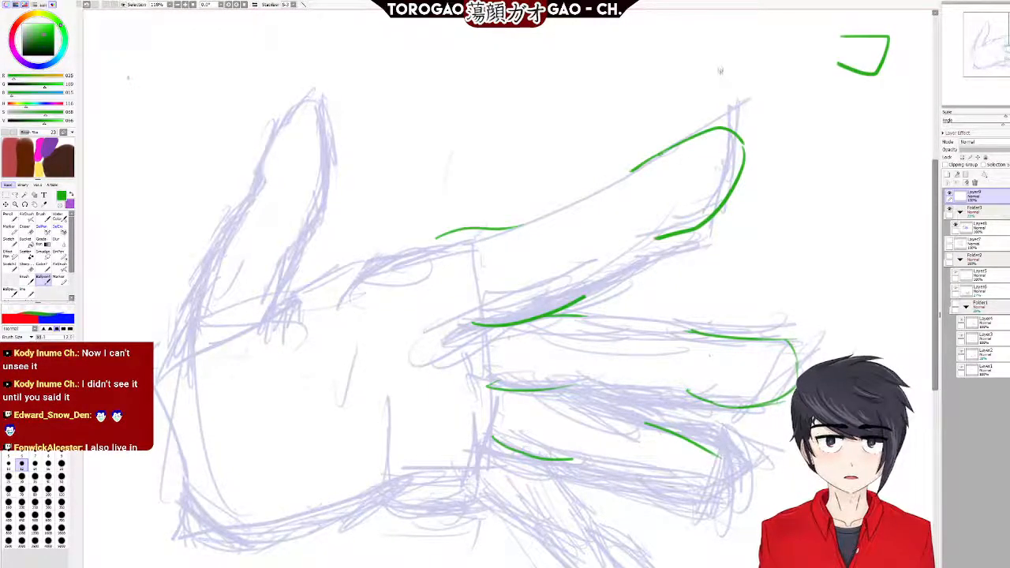
{"action": "left_click_drag", "start_coordinate": [720, 77], "coordinate": [764, 77]}
{"action": "left_click_drag", "start_coordinate": [723, 36], "coordinate": [769, 36]}
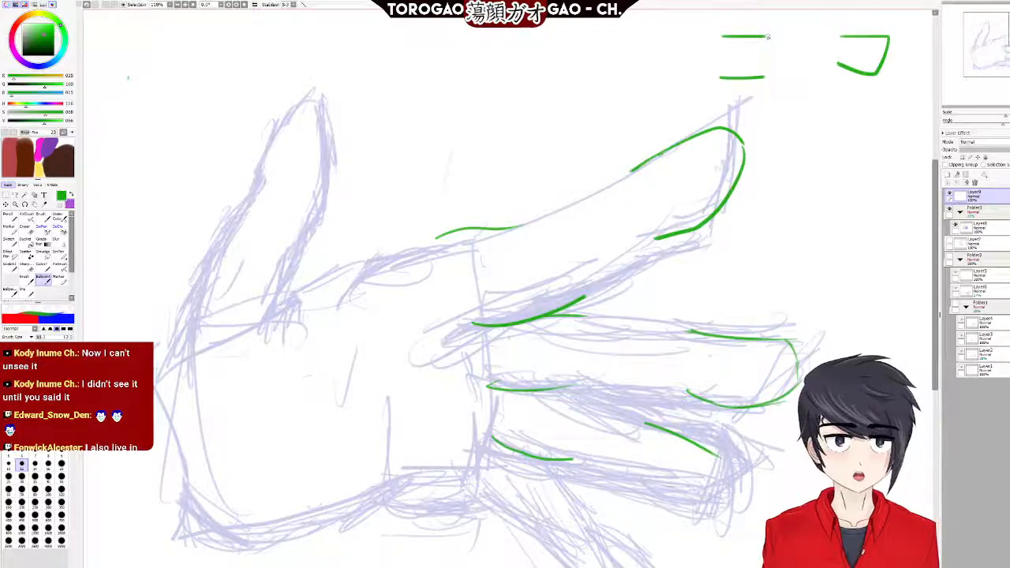
{"action": "mouse_move", "coordinate": [727, 79]}
{"action": "left_mouse_down"}
{"action": "mouse_move", "coordinate": [778, 73]}
{"action": "mouse_move", "coordinate": [734, 78]}
{"action": "mouse_move", "coordinate": [750, 85]}
{"action": "mouse_move", "coordinate": [783, 67]}
{"action": "mouse_move", "coordinate": [834, 64]}
{"action": "left_mouse_up"}
{"action": "left_click_drag", "start_coordinate": [763, 36], "coordinate": [841, 36]}
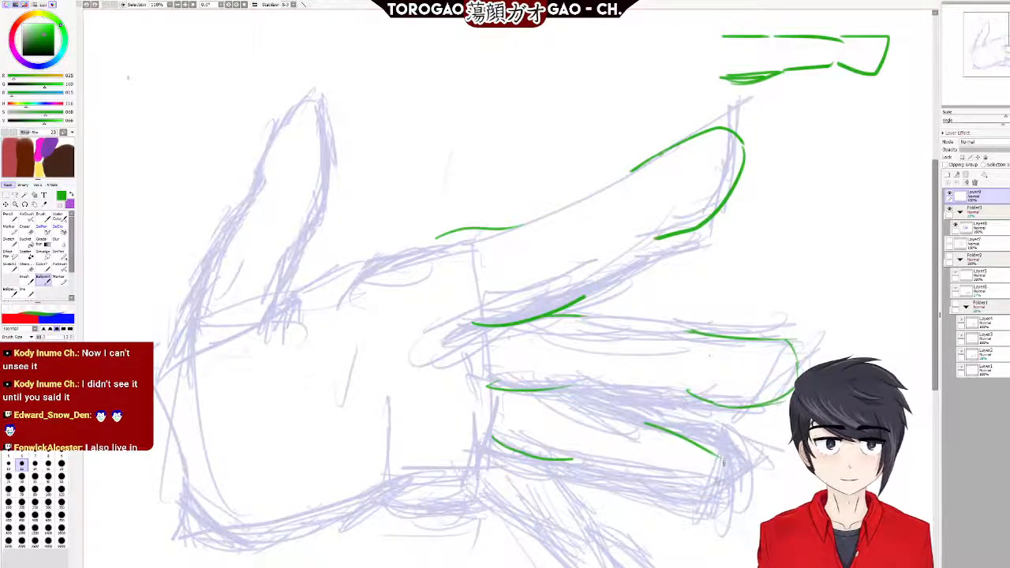
Round off the ring finger's tip in green, curving from its upper edge back along its lower edge.
{"action": "left_click_drag", "start_coordinate": [723, 465], "coordinate": [671, 489]}
{"action": "key", "text": "ctrl+z"}
{"action": "left_click_drag", "start_coordinate": [724, 465], "coordinate": [658, 485]}
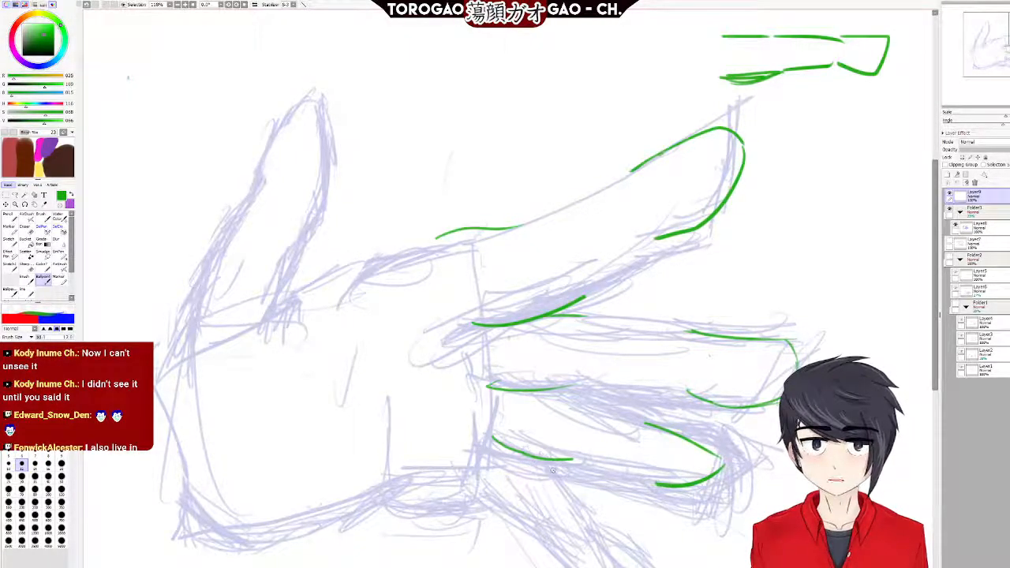
Start the little finger's upper and lower edges in green and add a crease line across the palm at the ring finger's base.
{"action": "mouse_move", "coordinate": [551, 466]}
{"action": "left_mouse_down"}
{"action": "mouse_move", "coordinate": [580, 512]}
{"action": "mouse_move", "coordinate": [650, 567]}
{"action": "left_mouse_up"}
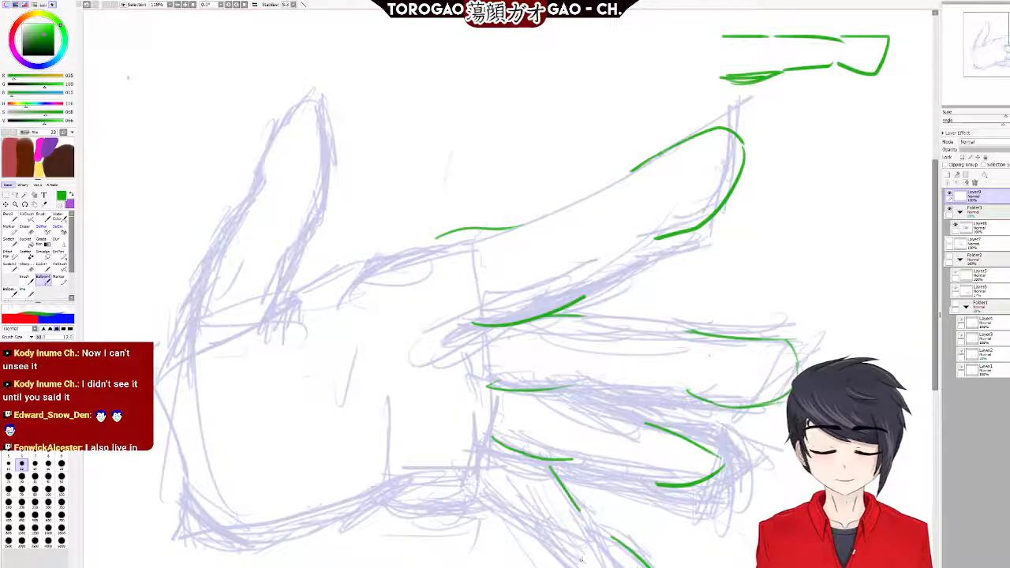
{"action": "left_click_drag", "start_coordinate": [562, 545], "coordinate": [586, 567]}
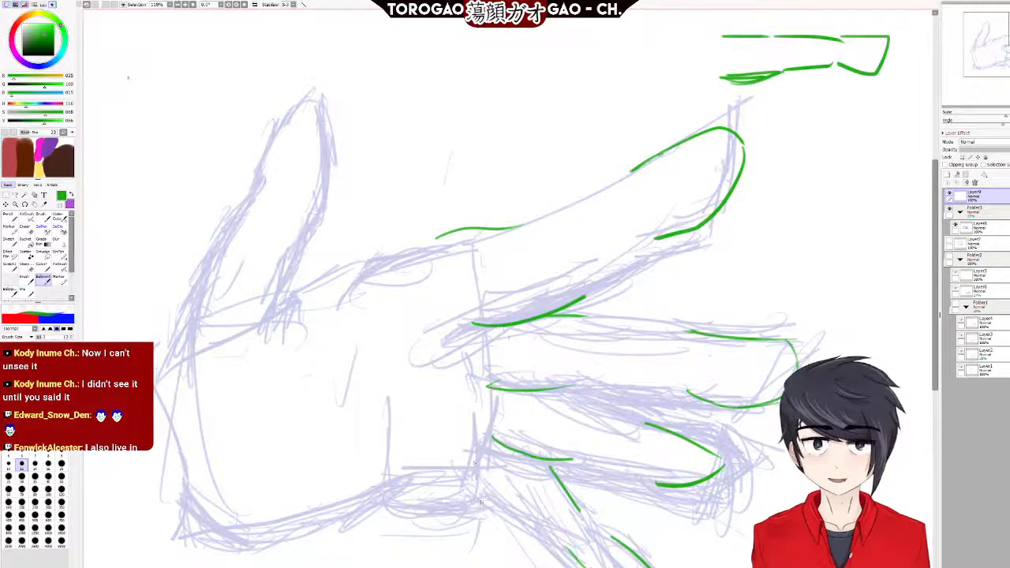
{"action": "left_click_drag", "start_coordinate": [482, 420], "coordinate": [474, 476]}
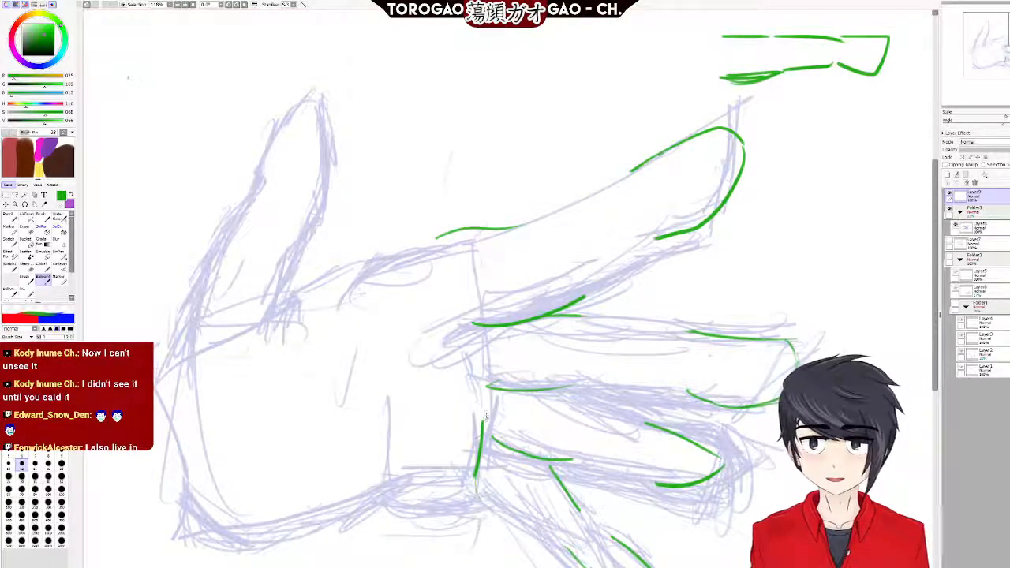
{"action": "left_click_drag", "start_coordinate": [482, 426], "coordinate": [484, 399]}
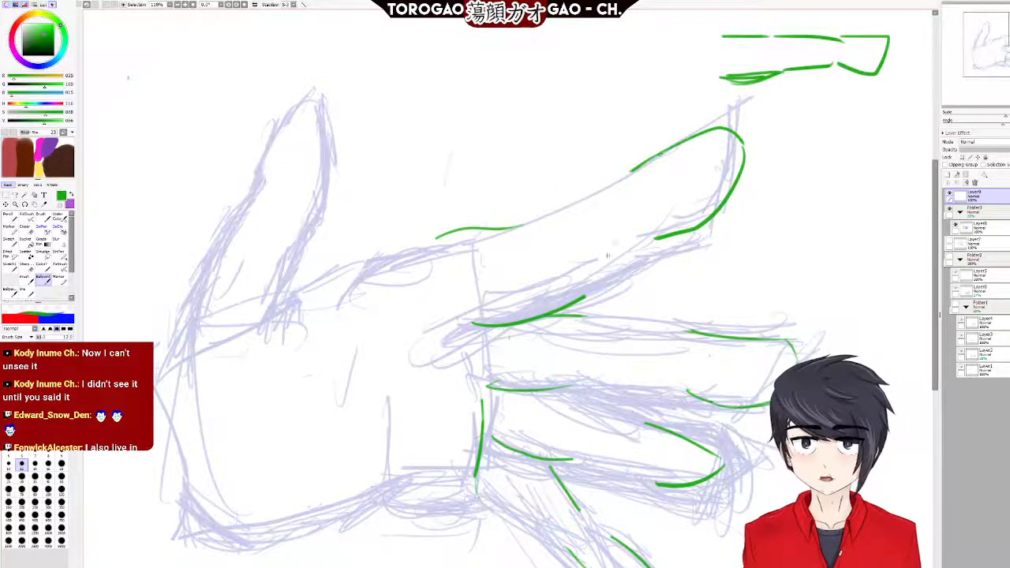
Outline the thumb's inner edge and its rounded tip in green, continuing a little way down the outer side.
{"action": "left_click_drag", "start_coordinate": [321, 118], "coordinate": [304, 233]}
{"action": "key", "text": "ctrl+z"}
{"action": "mouse_move", "coordinate": [329, 110]}
{"action": "left_mouse_down"}
{"action": "mouse_move", "coordinate": [327, 235]}
{"action": "mouse_move", "coordinate": [312, 260]}
{"action": "left_mouse_up"}
{"action": "key", "text": "ctrl+z"}
{"action": "left_click_drag", "start_coordinate": [322, 108], "coordinate": [324, 150]}
{"action": "key", "text": "ctrl+z"}
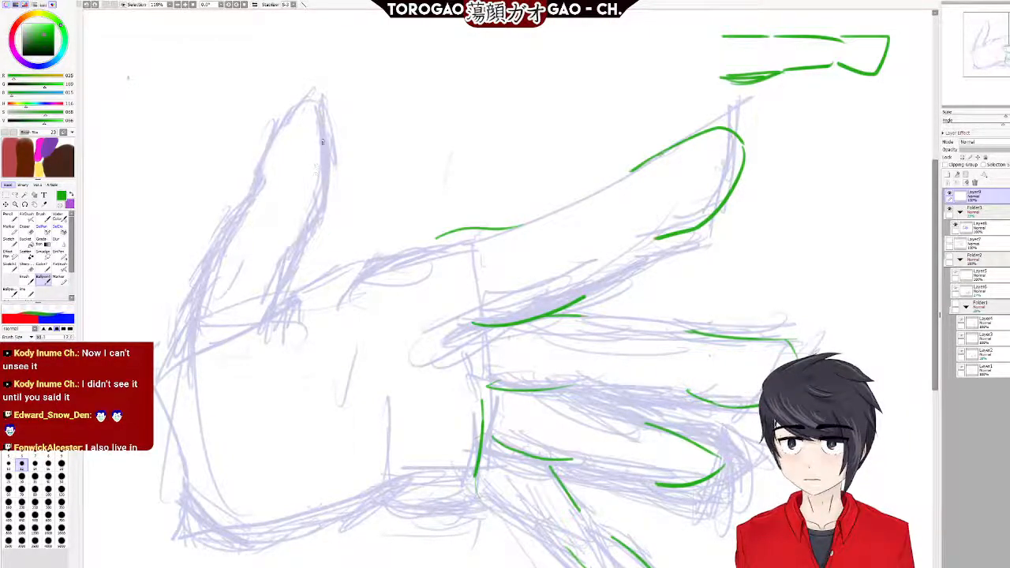
{"action": "left_click_drag", "start_coordinate": [322, 112], "coordinate": [308, 238]}
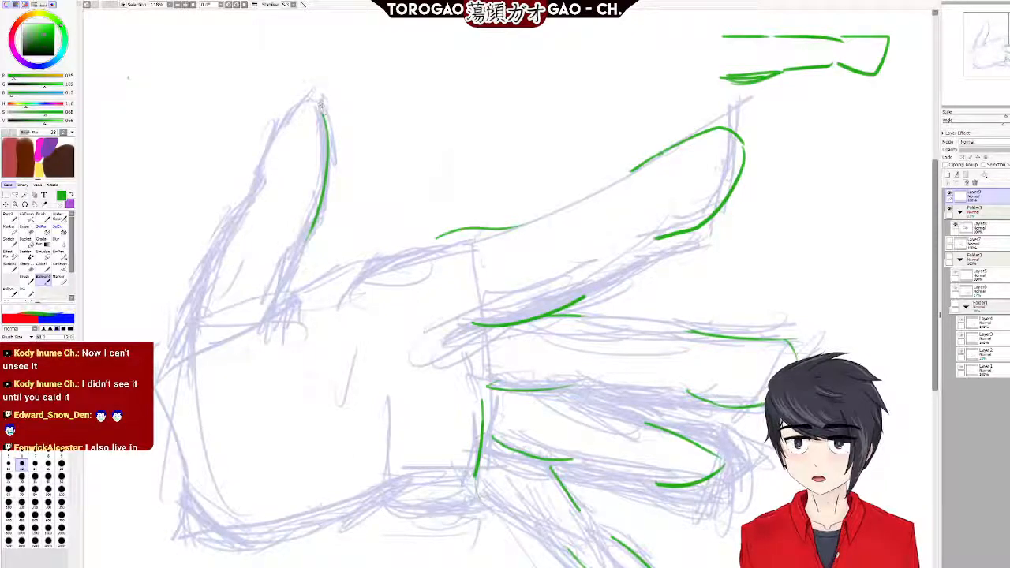
{"action": "mouse_move", "coordinate": [324, 115]}
{"action": "left_mouse_down"}
{"action": "mouse_move", "coordinate": [298, 97]}
{"action": "mouse_move", "coordinate": [274, 139]}
{"action": "mouse_move", "coordinate": [308, 103]}
{"action": "mouse_move", "coordinate": [290, 110]}
{"action": "mouse_move", "coordinate": [250, 191]}
{"action": "left_mouse_up"}
{"action": "key", "text": "ctrl+z"}
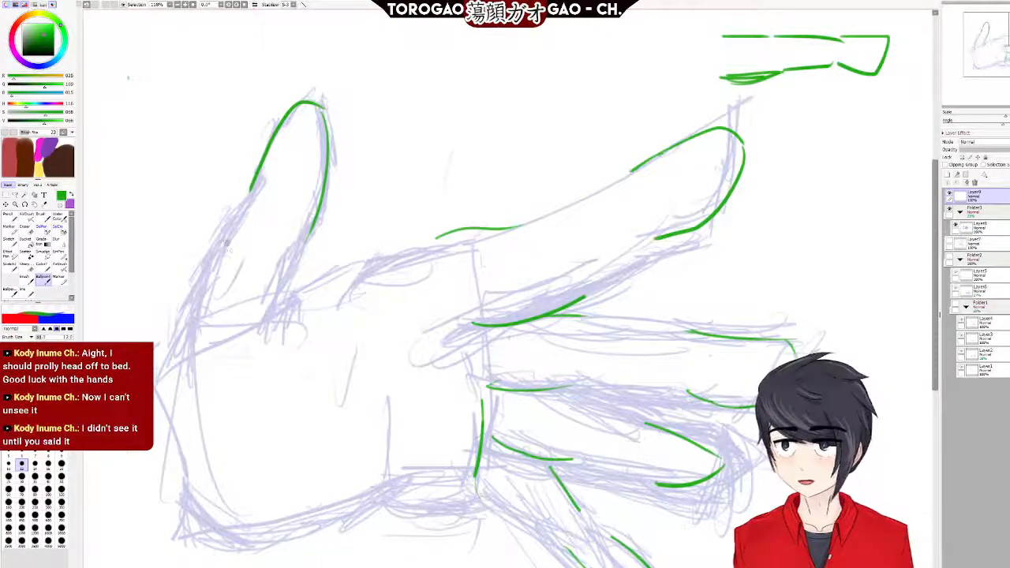
Outline the lower half of the thumb on both sides and trace the palm's upper edge between the thumb and index finger.
{"action": "left_click_drag", "start_coordinate": [250, 204], "coordinate": [199, 324]}
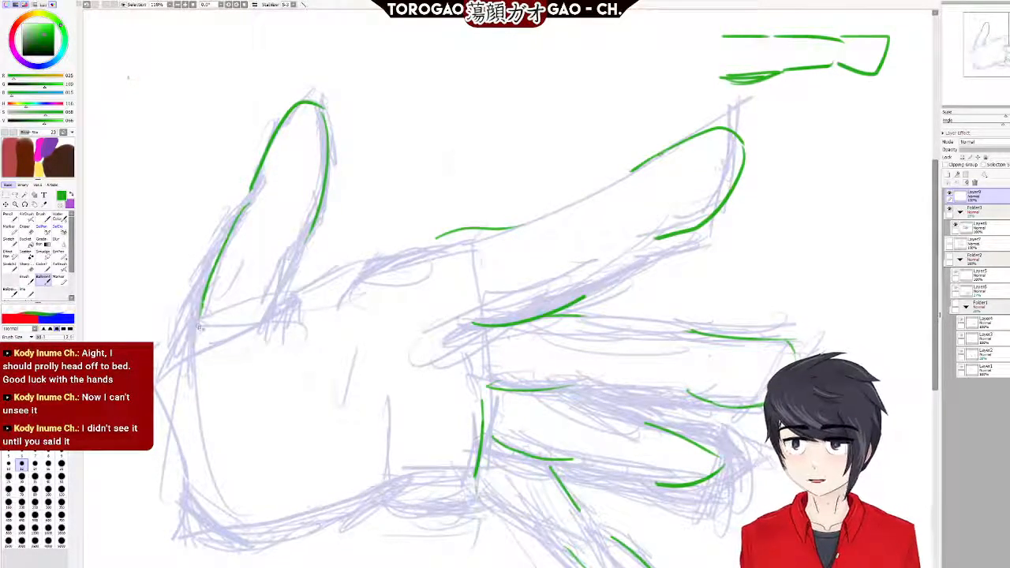
{"action": "key", "text": "ctrl+z"}
{"action": "left_click_drag", "start_coordinate": [240, 217], "coordinate": [191, 334]}
{"action": "key", "text": "ctrl+z"}
{"action": "mouse_move", "coordinate": [236, 213]}
{"action": "left_mouse_down"}
{"action": "mouse_move", "coordinate": [199, 294]}
{"action": "mouse_move", "coordinate": [155, 351]}
{"action": "left_mouse_up"}
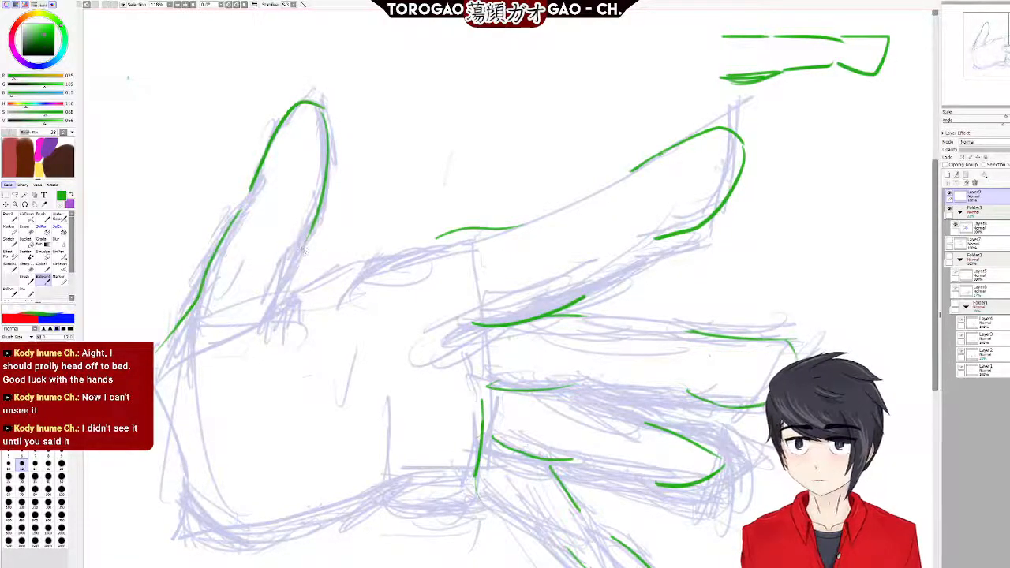
{"action": "left_click_drag", "start_coordinate": [300, 252], "coordinate": [273, 320]}
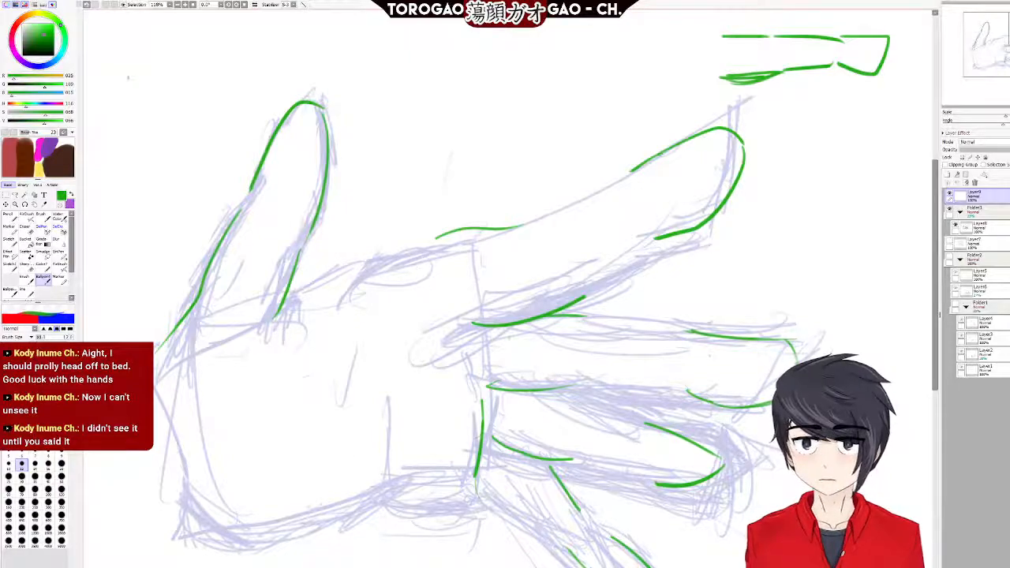
{"action": "left_click_drag", "start_coordinate": [420, 249], "coordinate": [287, 296]}
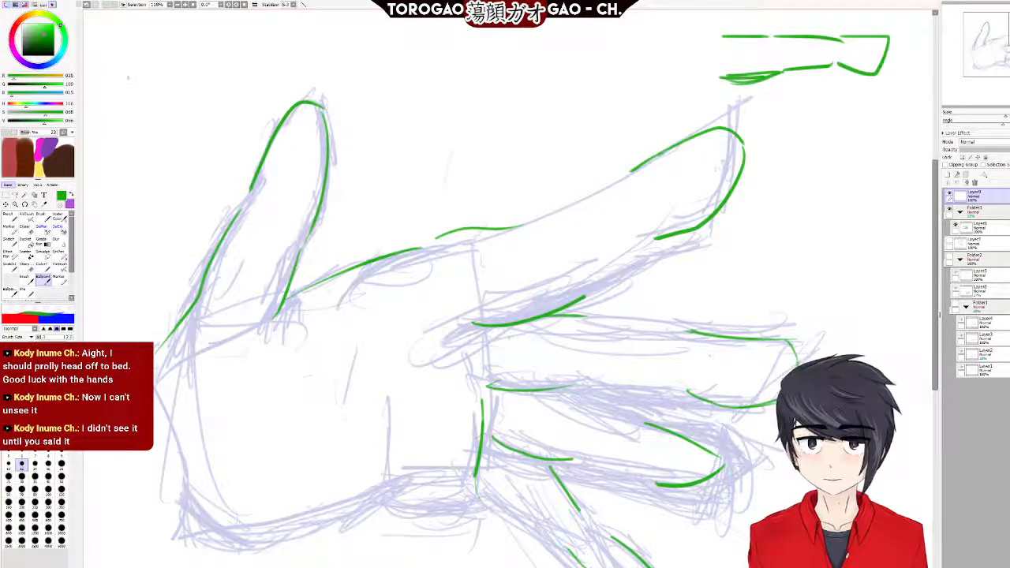
{"action": "mouse_move", "coordinate": [387, 399]}
{"action": "left_mouse_down"}
{"action": "mouse_move", "coordinate": [383, 506]}
{"action": "mouse_move", "coordinate": [483, 504]}
{"action": "left_mouse_up"}
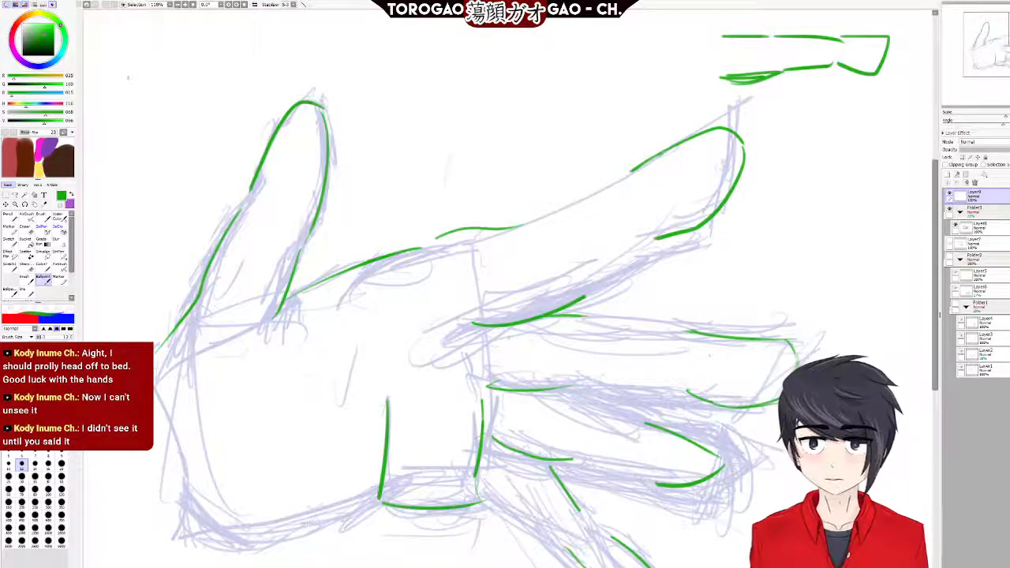
{"action": "mouse_move", "coordinate": [202, 548]}
{"action": "left_mouse_down"}
{"action": "mouse_move", "coordinate": [320, 528]}
{"action": "mouse_move", "coordinate": [398, 493]}
{"action": "left_mouse_up"}
{"action": "key", "text": "ctrl+z"}
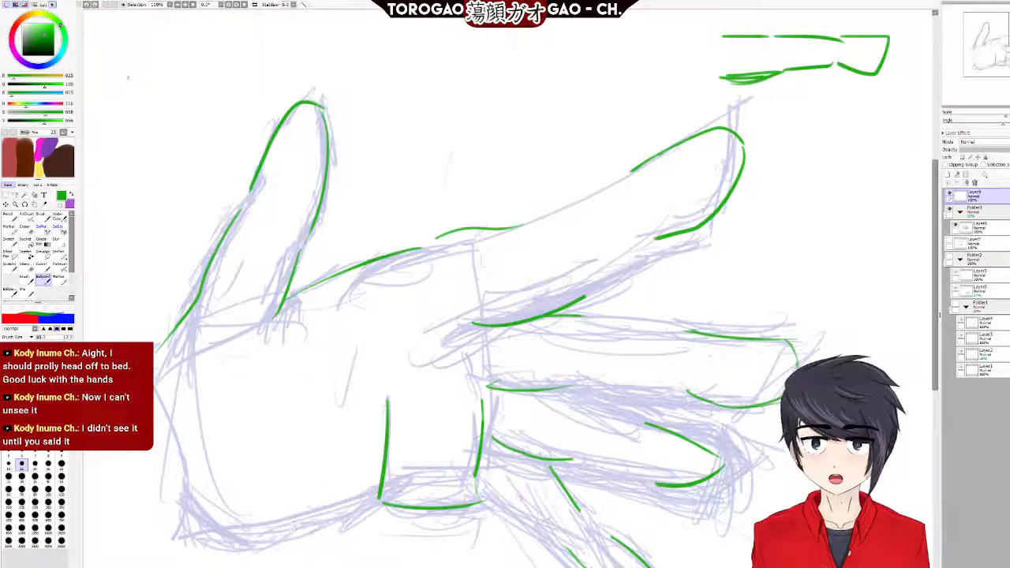
{"action": "mouse_move", "coordinate": [199, 510]}
{"action": "left_mouse_down"}
{"action": "mouse_move", "coordinate": [296, 536]}
{"action": "mouse_move", "coordinate": [365, 486]}
{"action": "left_mouse_up"}
{"action": "key", "text": "ctrl+z"}
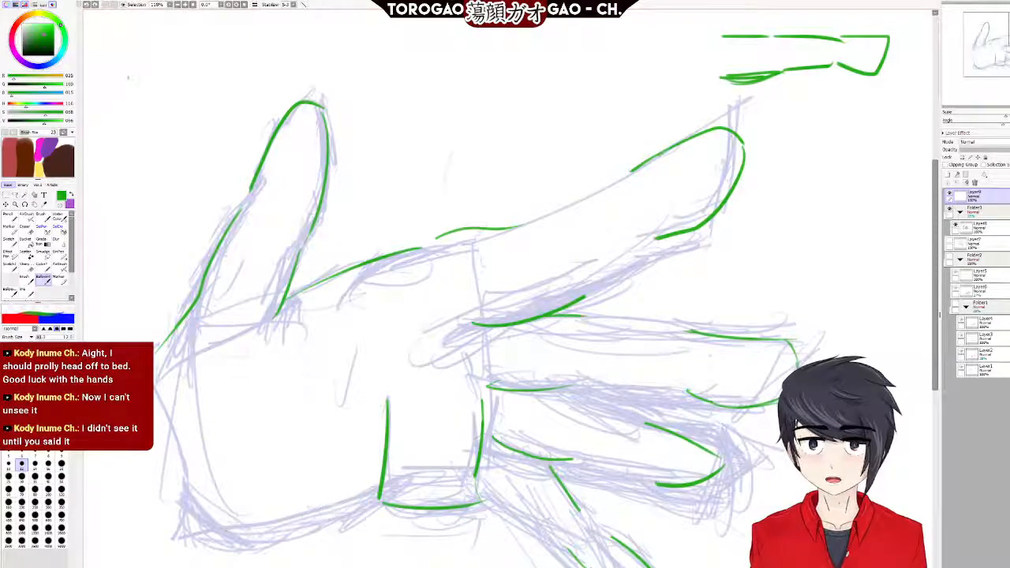
{"action": "mouse_move", "coordinate": [205, 507]}
{"action": "left_mouse_down"}
{"action": "mouse_move", "coordinate": [309, 538]}
{"action": "mouse_move", "coordinate": [369, 512]}
{"action": "mouse_move", "coordinate": [330, 530]}
{"action": "mouse_move", "coordinate": [230, 537]}
{"action": "mouse_move", "coordinate": [203, 518]}
{"action": "left_mouse_up"}
{"action": "key", "text": "ctrl+z"}
{"action": "key", "text": "ctrl+z"}
{"action": "key", "text": "ctrl+z"}
{"action": "key", "text": "ctrl+z"}
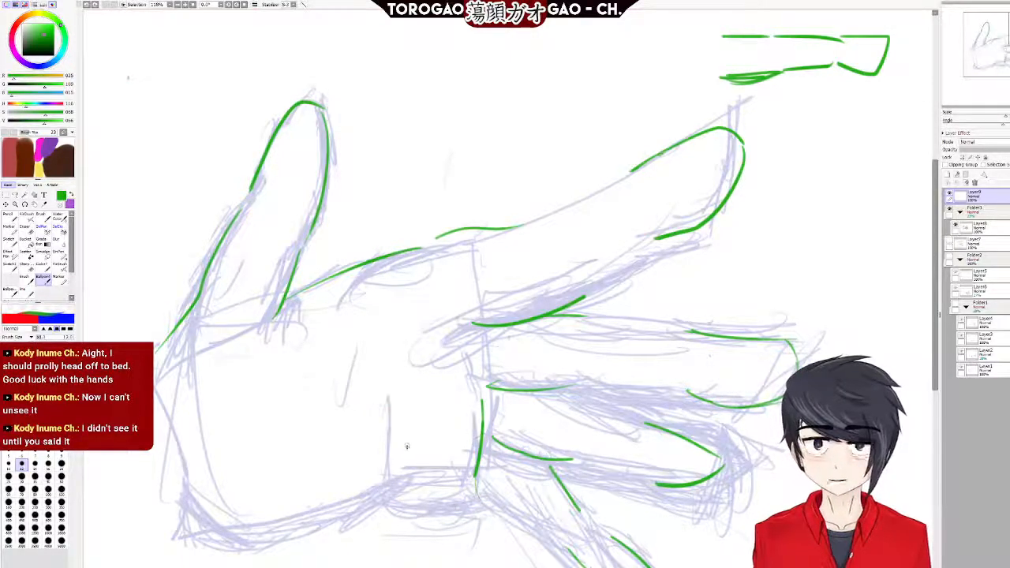
Draw a fold line with a short hooked end on the palm below the fingers and trace the palm's curved lower edge up to it.
{"action": "mouse_move", "coordinate": [411, 411]}
{"action": "left_mouse_down"}
{"action": "mouse_move", "coordinate": [423, 497]}
{"action": "mouse_move", "coordinate": [438, 504]}
{"action": "mouse_move", "coordinate": [420, 498]}
{"action": "mouse_move", "coordinate": [272, 540]}
{"action": "left_mouse_up"}
{"action": "key", "text": "ctrl+z"}
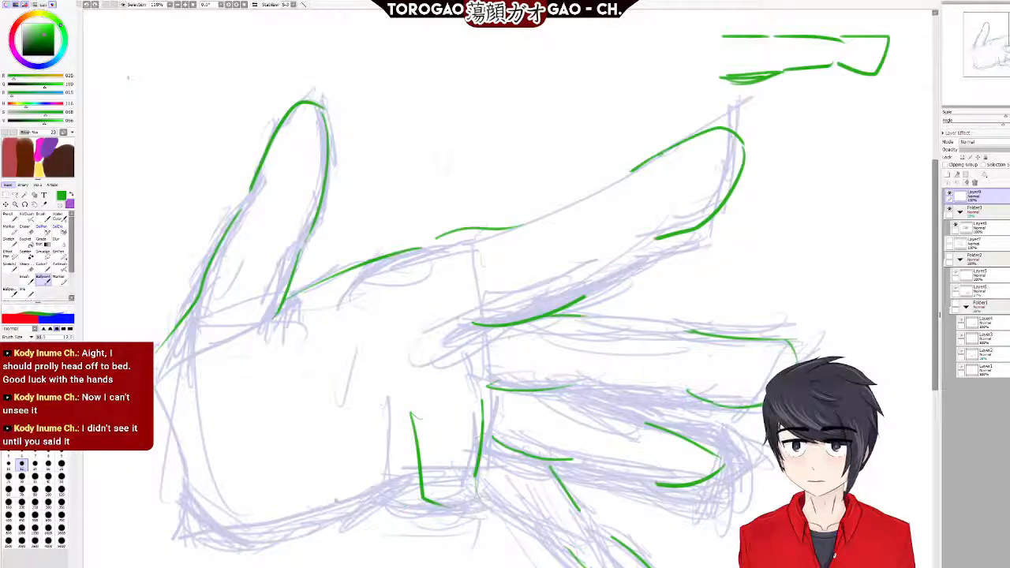
{"action": "left_click_drag", "start_coordinate": [422, 501], "coordinate": [225, 553]}
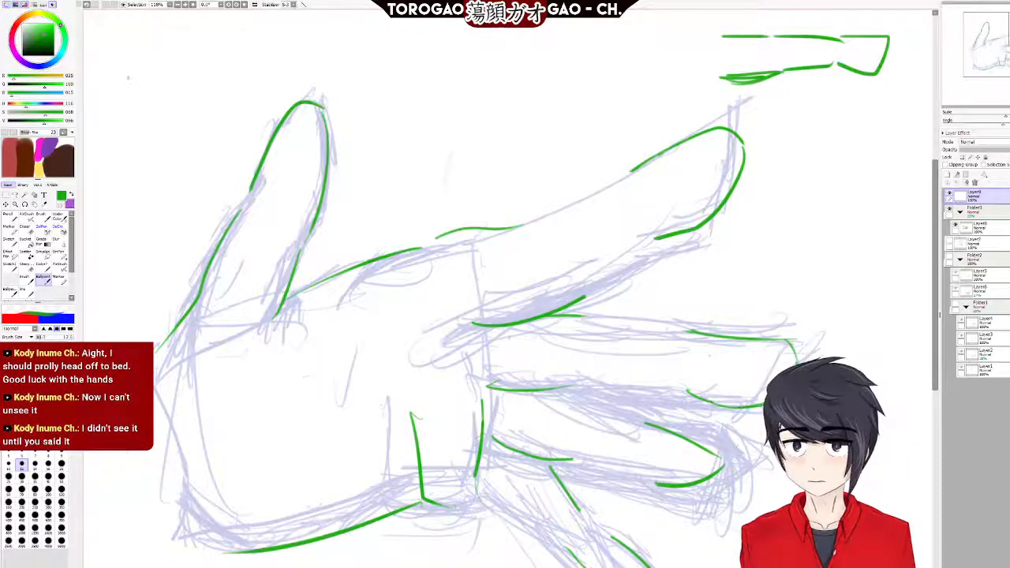
{"action": "key", "text": "ctrl+z"}
{"action": "left_click_drag", "start_coordinate": [198, 505], "coordinate": [397, 511]}
{"action": "key", "text": "ctrl+z"}
{"action": "mouse_move", "coordinate": [198, 505]}
{"action": "left_mouse_down"}
{"action": "mouse_move", "coordinate": [222, 521]}
{"action": "mouse_move", "coordinate": [300, 534]}
{"action": "mouse_move", "coordinate": [417, 517]}
{"action": "left_mouse_up"}
{"action": "key", "text": "ctrl+z"}
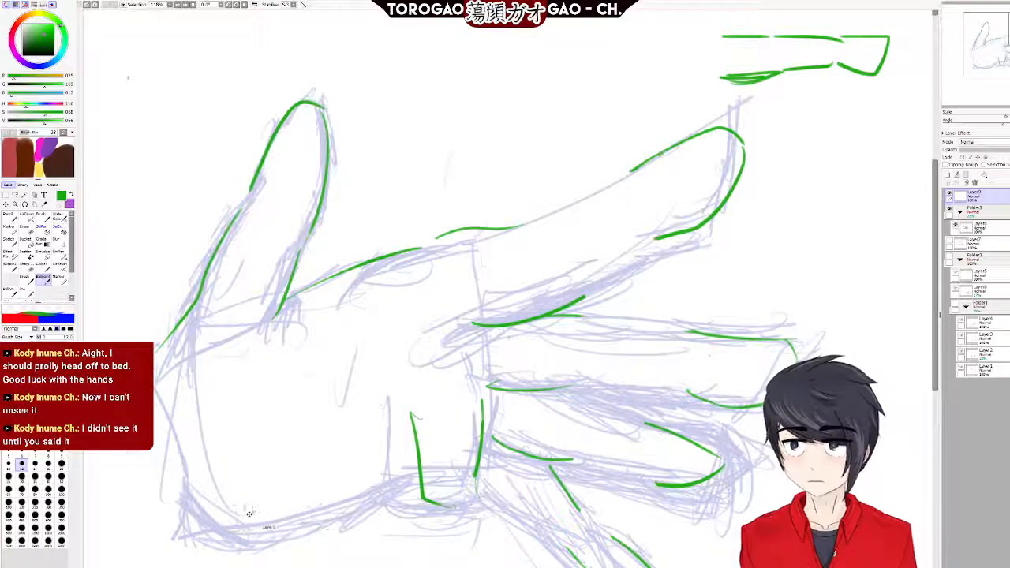
{"action": "mouse_move", "coordinate": [212, 506]}
{"action": "left_mouse_down"}
{"action": "mouse_move", "coordinate": [300, 532]}
{"action": "mouse_move", "coordinate": [414, 482]}
{"action": "left_mouse_up"}
{"action": "key", "text": "ctrl+z"}
{"action": "mouse_move", "coordinate": [211, 500]}
{"action": "left_mouse_down"}
{"action": "mouse_move", "coordinate": [359, 523]}
{"action": "mouse_move", "coordinate": [407, 510]}
{"action": "left_mouse_up"}
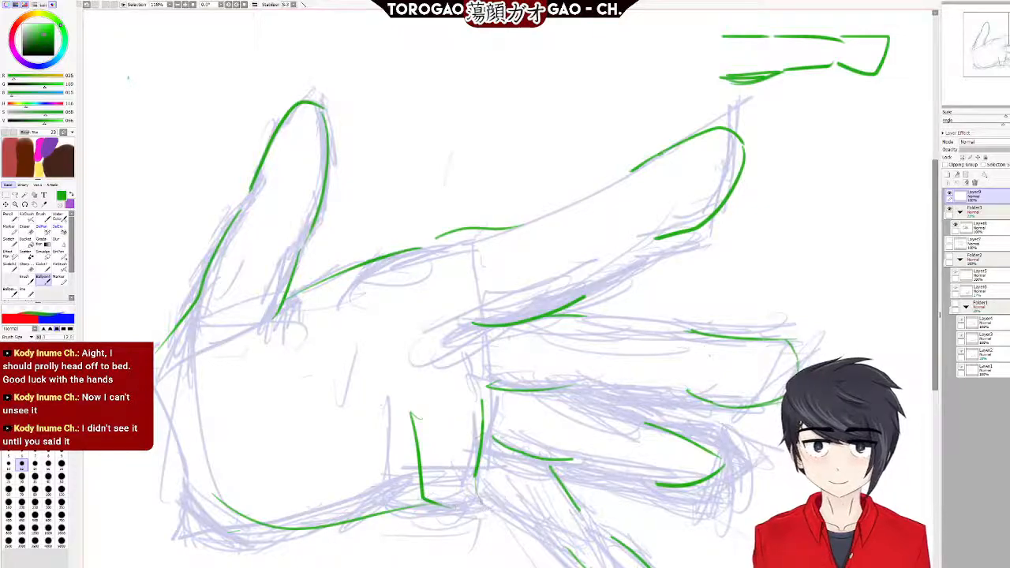
Join the little finger to the palm and close the gaps along the sides of the ring, middle and index fingers.
{"action": "left_click_drag", "start_coordinate": [471, 491], "coordinate": [579, 559]}
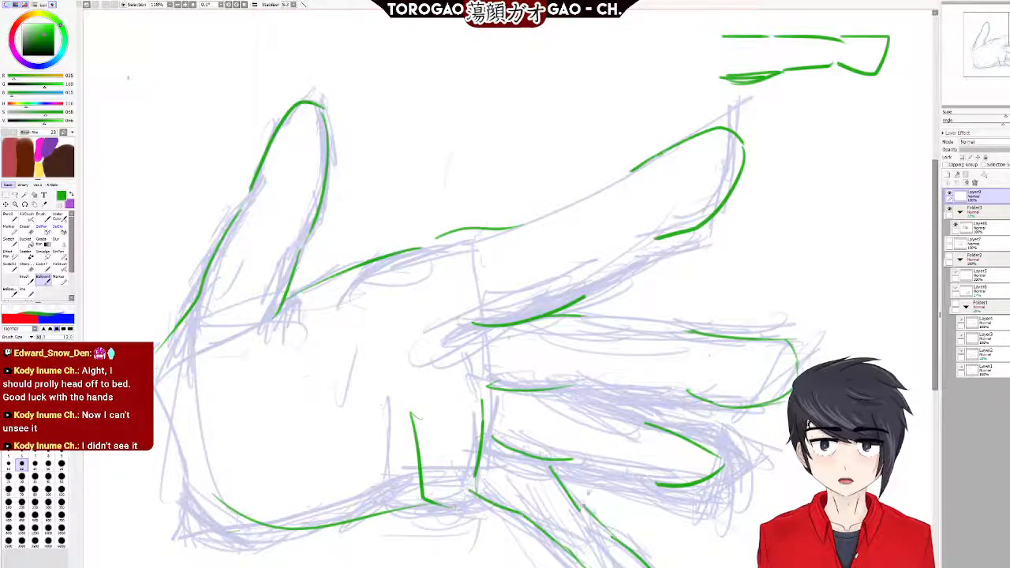
{"action": "mouse_move", "coordinate": [531, 387]}
{"action": "left_mouse_down"}
{"action": "mouse_move", "coordinate": [568, 383]}
{"action": "mouse_move", "coordinate": [657, 421]}
{"action": "left_mouse_up"}
{"action": "left_click_drag", "start_coordinate": [576, 456], "coordinate": [668, 485]}
{"action": "left_click_drag", "start_coordinate": [586, 380], "coordinate": [687, 392]}
{"action": "left_click_drag", "start_coordinate": [585, 318], "coordinate": [701, 330]}
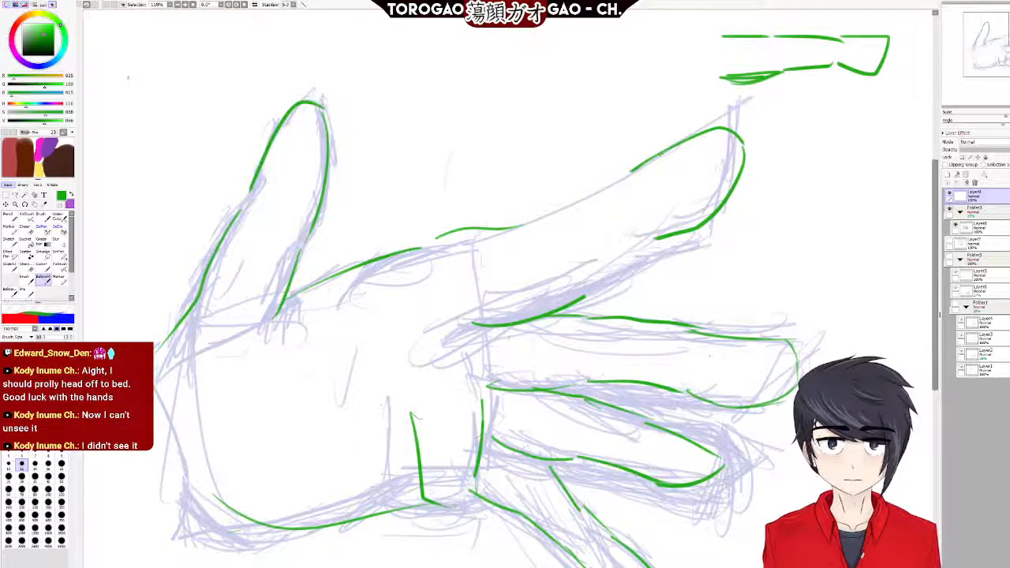
{"action": "left_click_drag", "start_coordinate": [584, 296], "coordinate": [659, 251]}
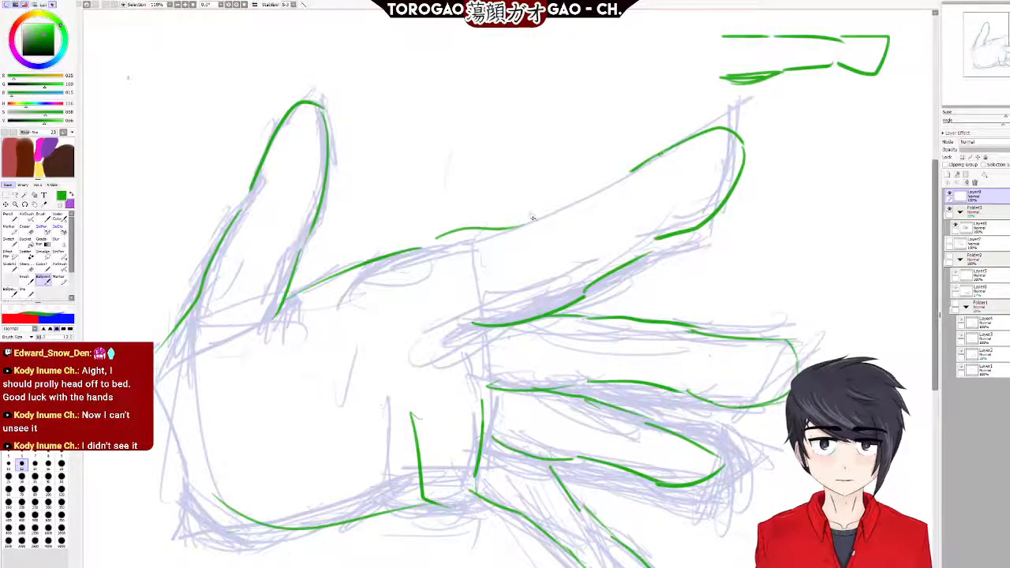
{"action": "left_click_drag", "start_coordinate": [526, 221], "coordinate": [608, 173]}
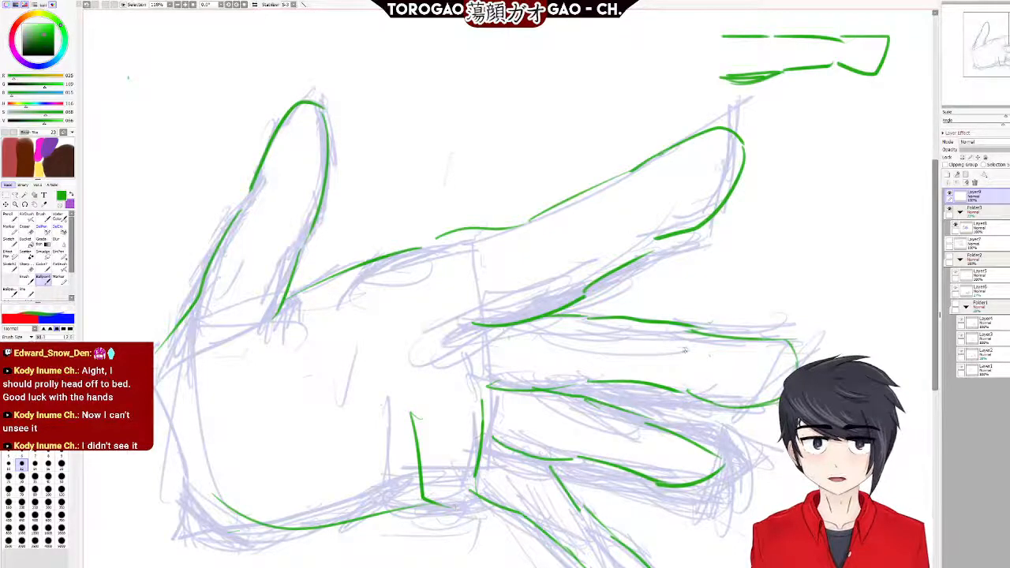
Darken the corner of the middle fingertip and draw a green wrist line slanting down and outward from the heel of the palm.
{"action": "left_click_drag", "start_coordinate": [764, 313], "coordinate": [776, 339]}
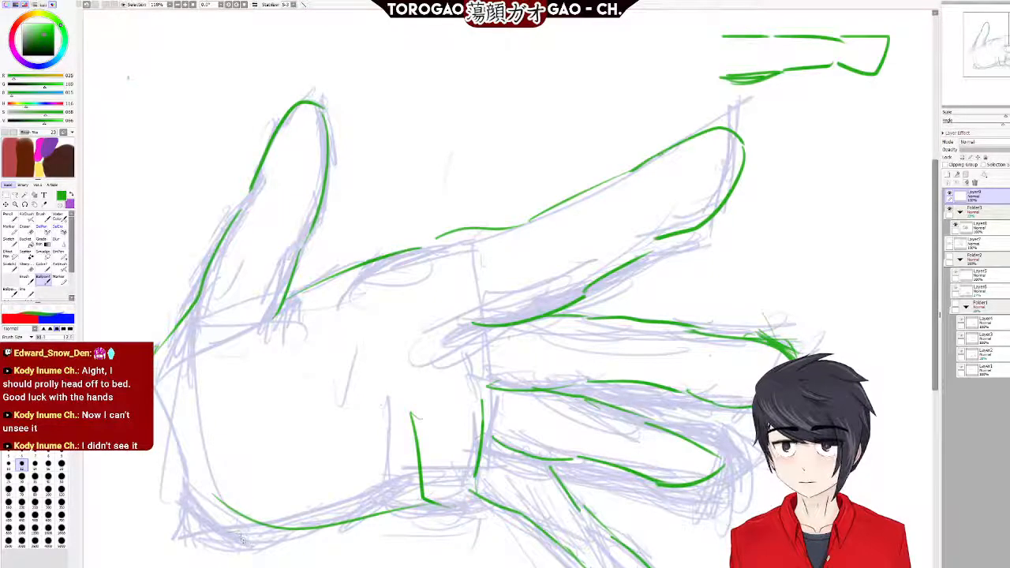
{"action": "left_click_drag", "start_coordinate": [245, 529], "coordinate": [177, 567]}
{"action": "key", "text": "ctrl+z"}
{"action": "left_click_drag", "start_coordinate": [242, 526], "coordinate": [154, 562]}
{"action": "key", "text": "ctrl+z"}
{"action": "left_click_drag", "start_coordinate": [242, 524], "coordinate": [141, 559]}
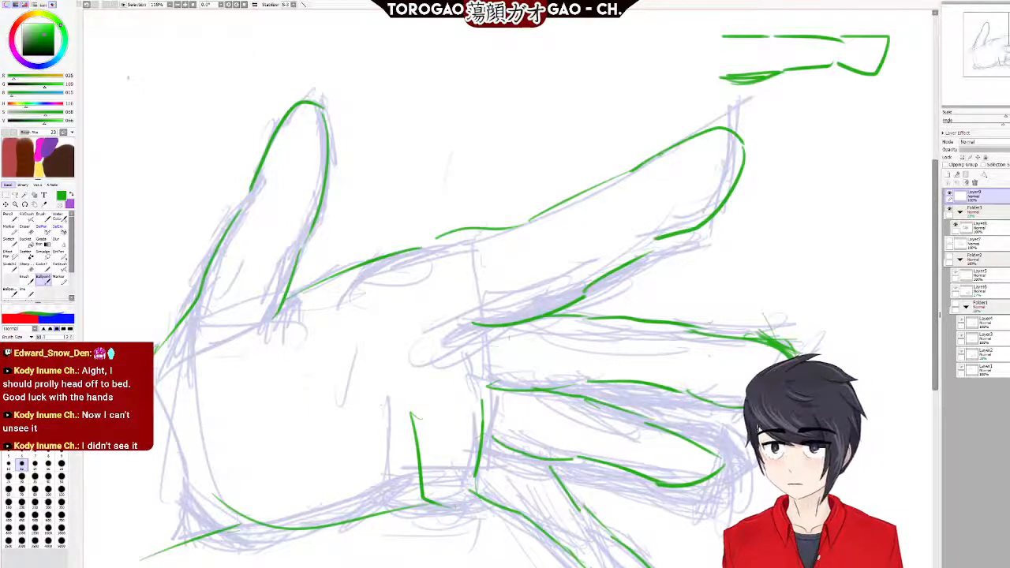
Thicken the green line under the base of the index finger and redraw the palm's upper edge between index finger and thumb.
{"action": "scroll", "coordinate": [131, 344], "scroll_direction": "up", "scroll_amount": 1}
{"action": "scroll", "coordinate": [272, 287], "scroll_direction": "down", "scroll_amount": 7}
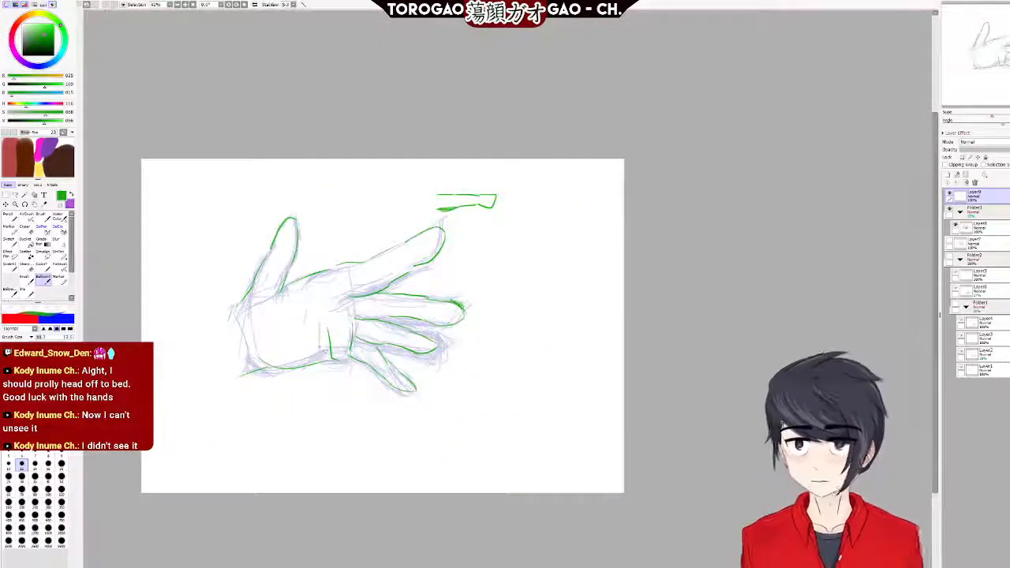
{"action": "scroll", "coordinate": [225, 210], "scroll_direction": "up", "scroll_amount": 4}
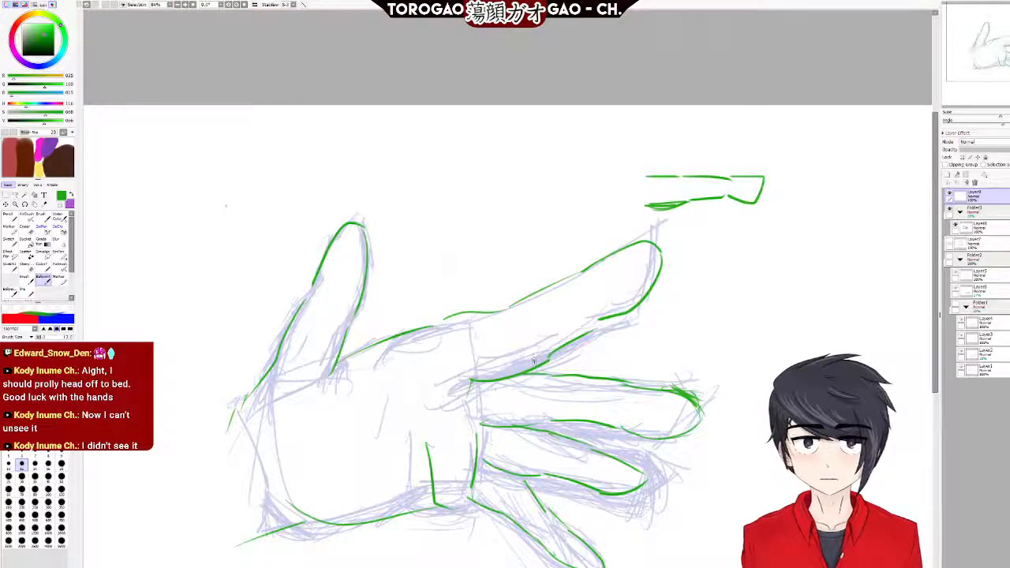
{"action": "left_click_drag", "start_coordinate": [543, 360], "coordinate": [468, 381]}
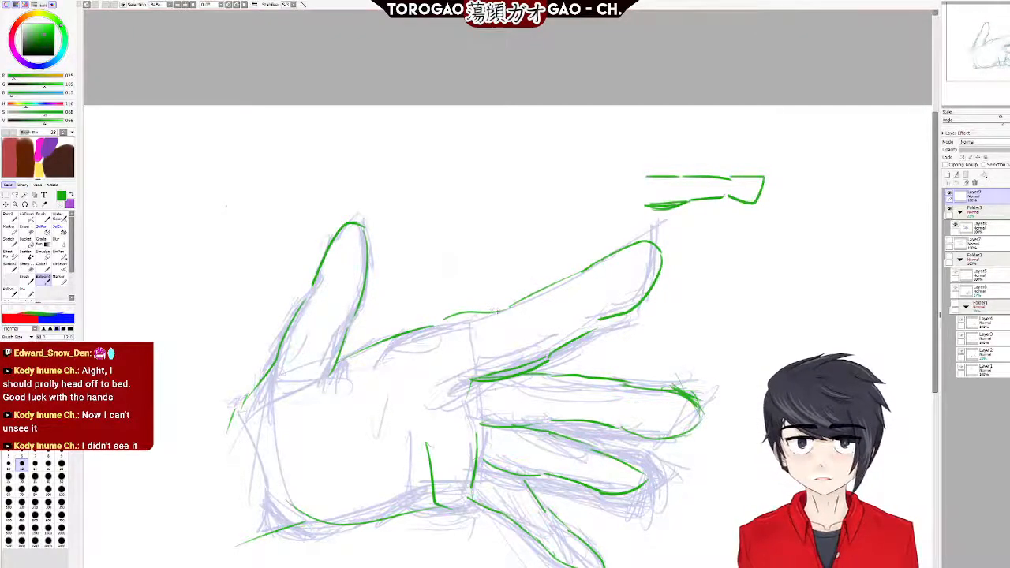
{"action": "left_click_drag", "start_coordinate": [491, 309], "coordinate": [418, 322]}
{"action": "key", "text": "ctrl+z"}
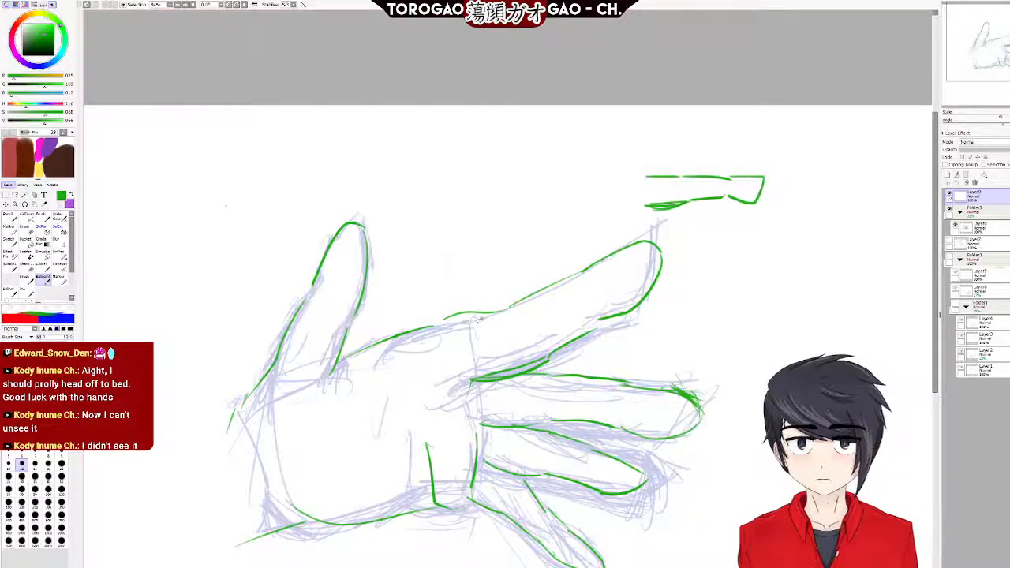
{"action": "mouse_move", "coordinate": [506, 306]}
{"action": "left_mouse_down"}
{"action": "mouse_move", "coordinate": [346, 360]}
{"action": "mouse_move", "coordinate": [403, 355]}
{"action": "left_mouse_up"}
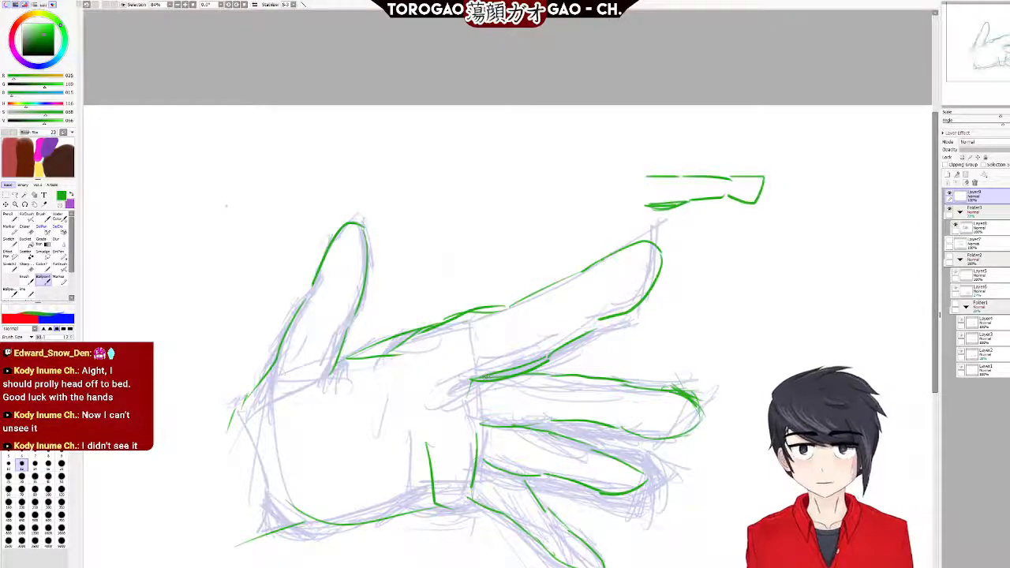
Reinforce the index finger's lower base line and add a short green crease running into the palm from it.
{"action": "left_click_drag", "start_coordinate": [486, 378], "coordinate": [535, 362]}
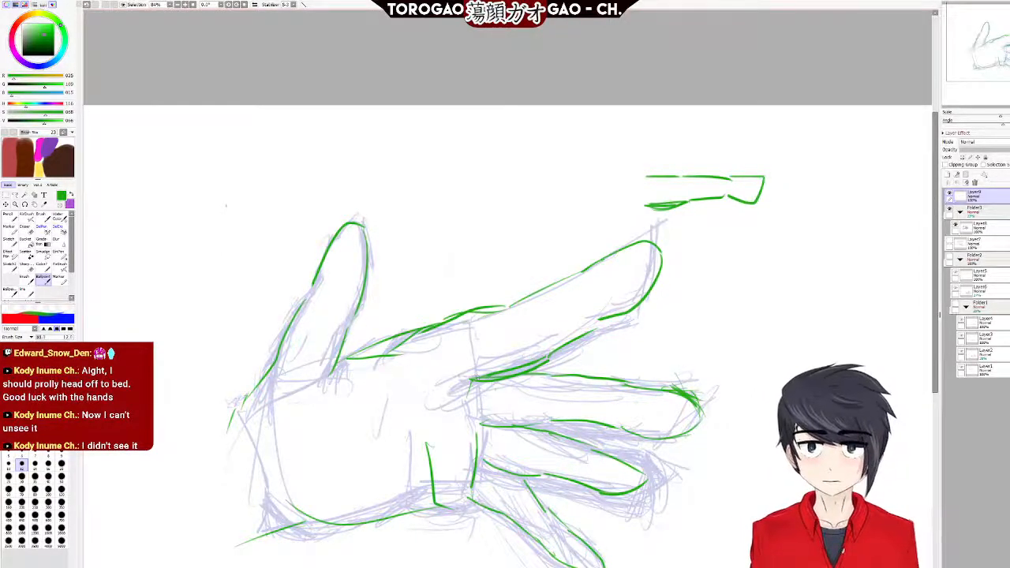
{"action": "left_click_drag", "start_coordinate": [452, 361], "coordinate": [460, 399]}
{"action": "left_click_drag", "start_coordinate": [460, 448], "coordinate": [467, 458]}
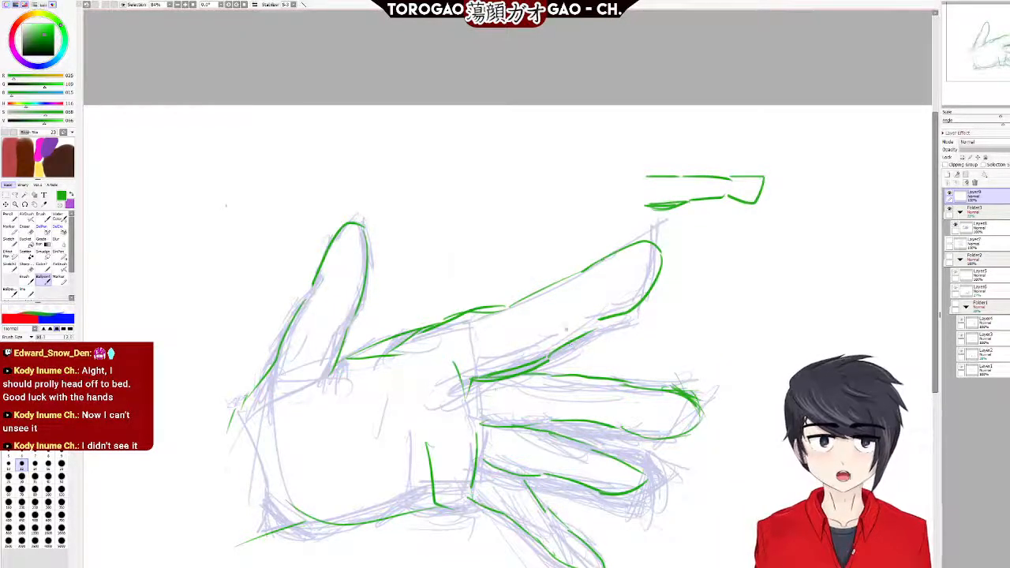
Hide the faded sketch folder to check the green line art on its own, and show the folder again.
{"action": "scroll", "coordinate": [547, 295], "scroll_direction": "down", "scroll_amount": 3}
{"action": "scroll", "coordinate": [513, 355], "scroll_direction": "up", "scroll_amount": 4}
{"action": "scroll", "coordinate": [473, 426], "scroll_direction": "down", "scroll_amount": 3}
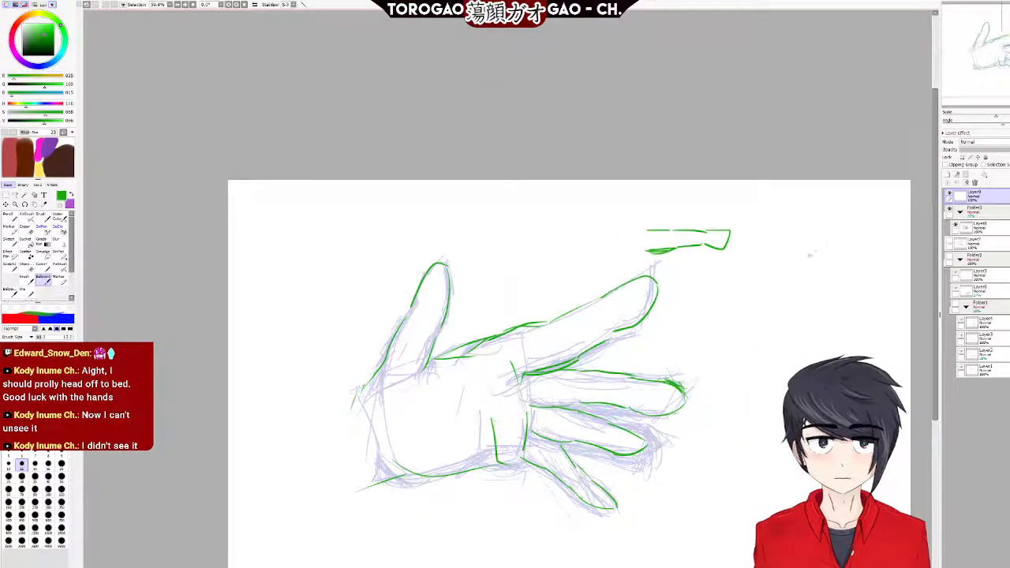
{"action": "left_click", "coordinate": [950, 210]}
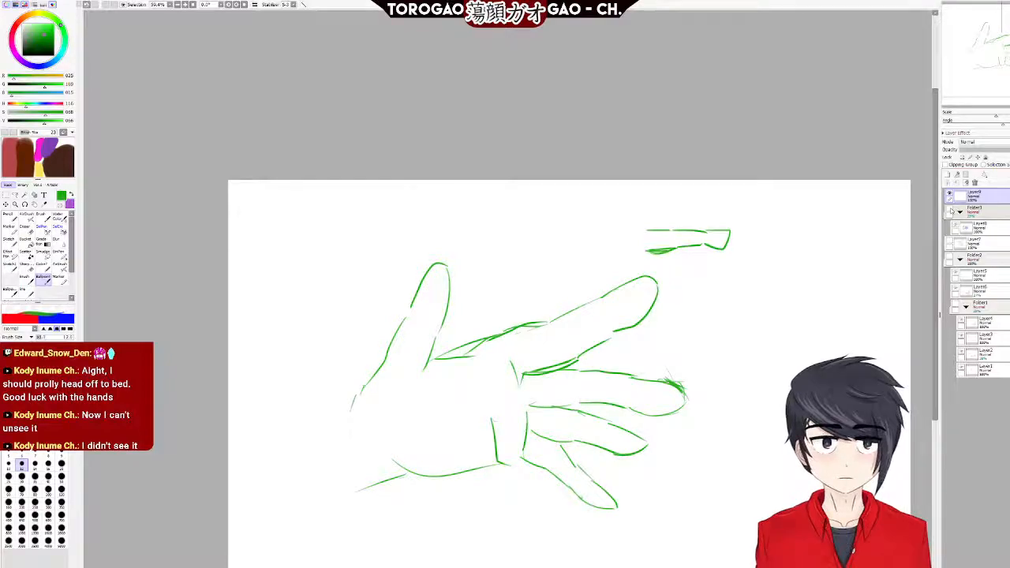
{"action": "left_click", "coordinate": [951, 211]}
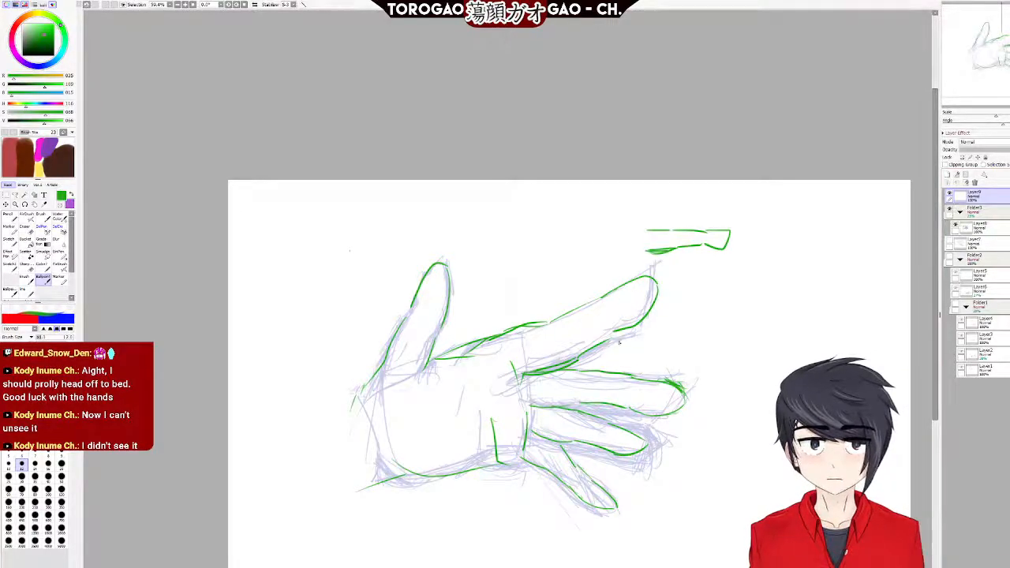
Try to strengthen the palm's curved lower edge with a second green line.
{"action": "scroll", "coordinate": [456, 364], "scroll_direction": "up", "scroll_amount": 5}
{"action": "scroll", "coordinate": [755, 448], "scroll_direction": "down", "scroll_amount": 2}
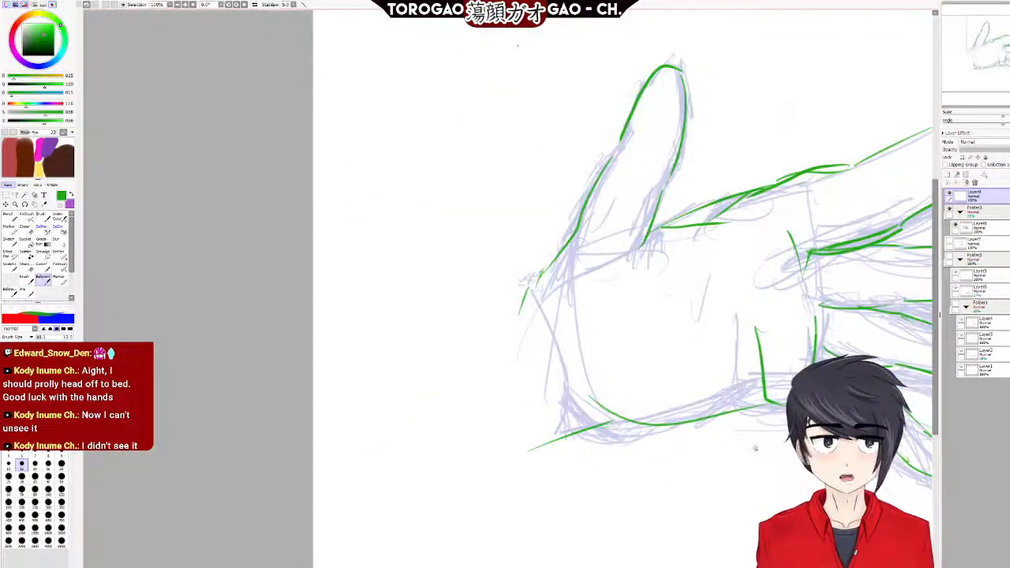
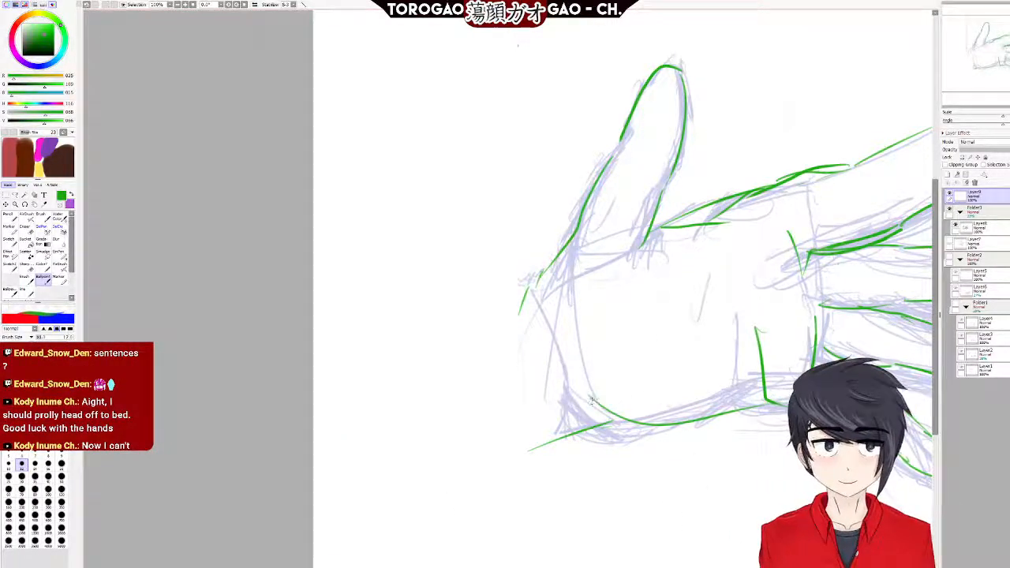
{"action": "left_click_drag", "start_coordinate": [615, 424], "coordinate": [703, 463]}
{"action": "key", "text": "ctrl+z"}
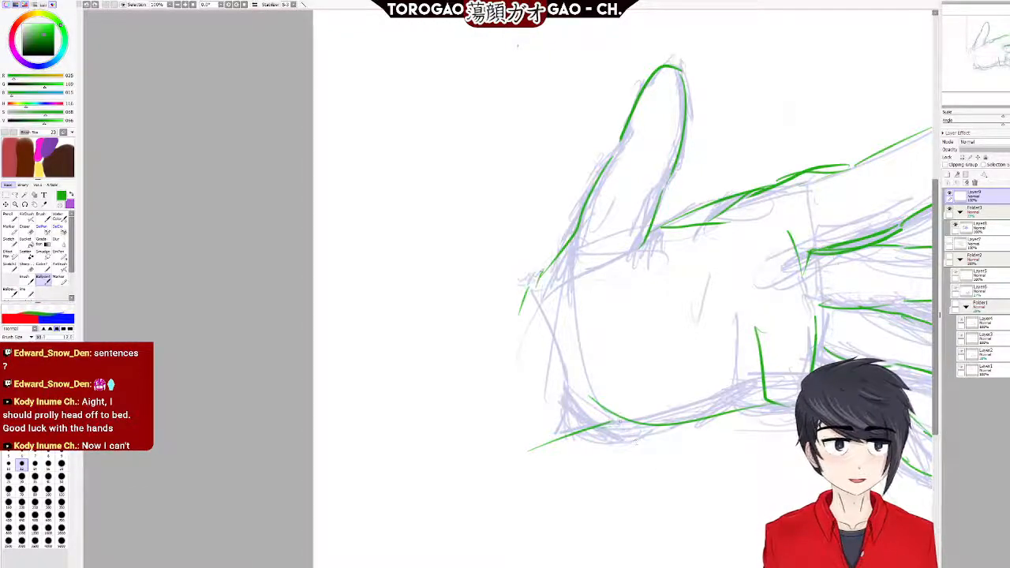
{"action": "mouse_move", "coordinate": [588, 397]}
{"action": "left_mouse_down"}
{"action": "mouse_move", "coordinate": [731, 417]}
{"action": "mouse_move", "coordinate": [667, 435]}
{"action": "mouse_move", "coordinate": [593, 408]}
{"action": "left_mouse_up"}
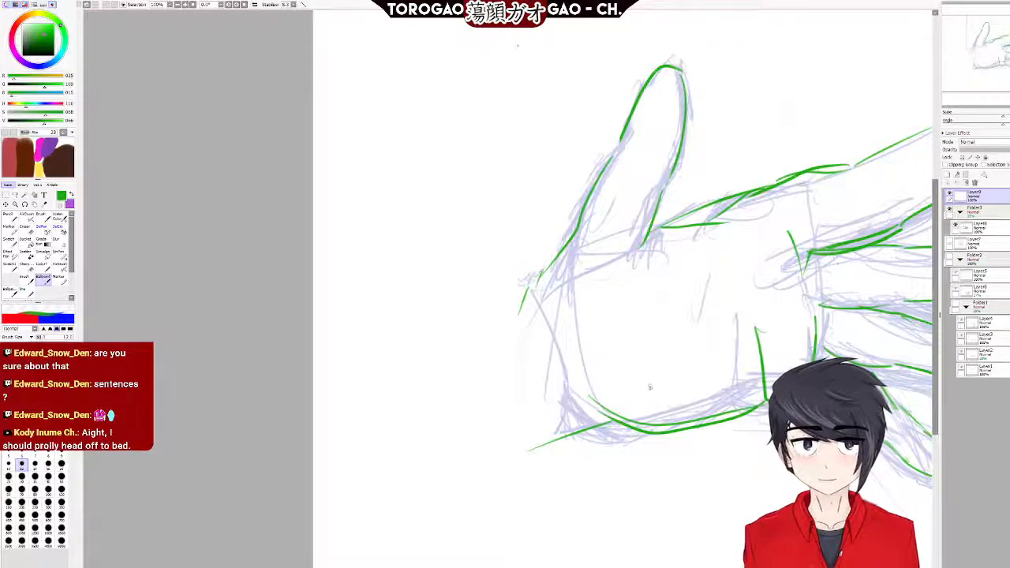
{"action": "key", "text": "ctrl+z"}
{"action": "left_click_drag", "start_coordinate": [709, 414], "coordinate": [649, 427]}
{"action": "key", "text": "ctrl+z"}
Erase the green line along the palm's lower edge between the wrist line and the hooked fold line.
{"action": "left_click", "coordinate": [27, 293]}
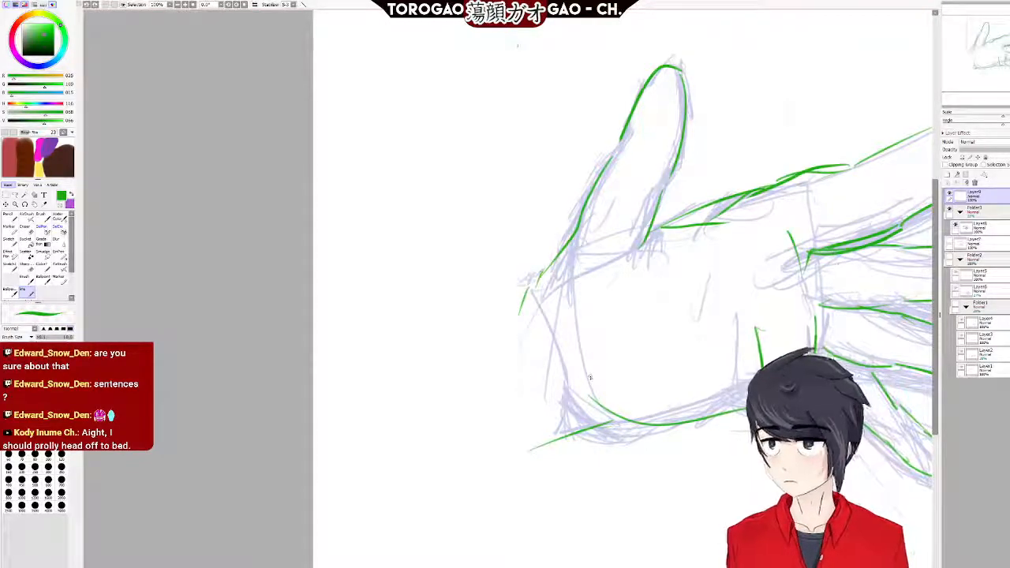
{"action": "left_click", "coordinate": [26, 228]}
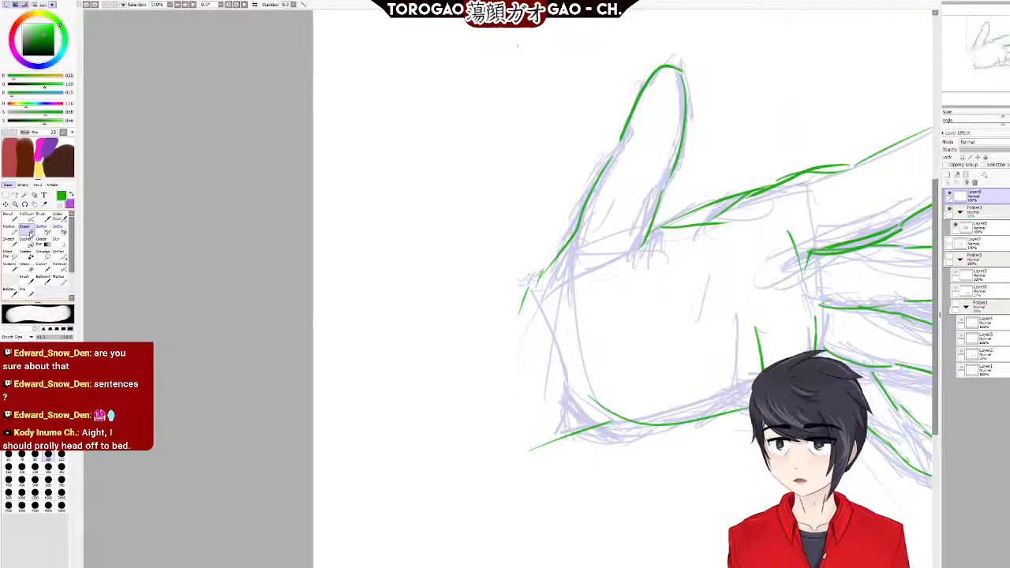
{"action": "mouse_move", "coordinate": [594, 380]}
{"action": "left_mouse_down"}
{"action": "mouse_move", "coordinate": [619, 408]}
{"action": "mouse_move", "coordinate": [729, 416]}
{"action": "left_mouse_up"}
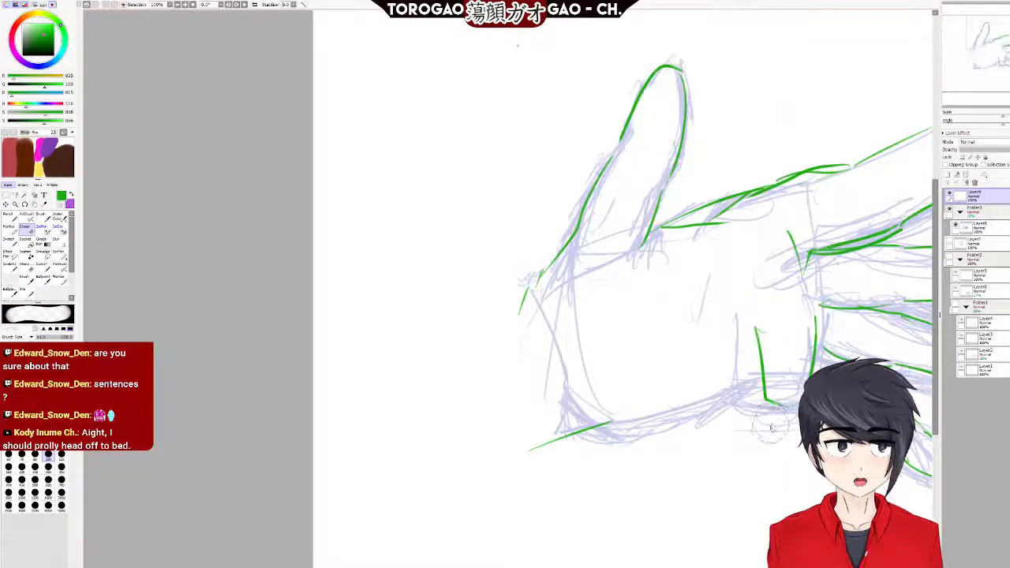
Try several new green curves for the palm's lower edge between the hooked fold line and the wrist line.
{"action": "left_click", "coordinate": [44, 277]}
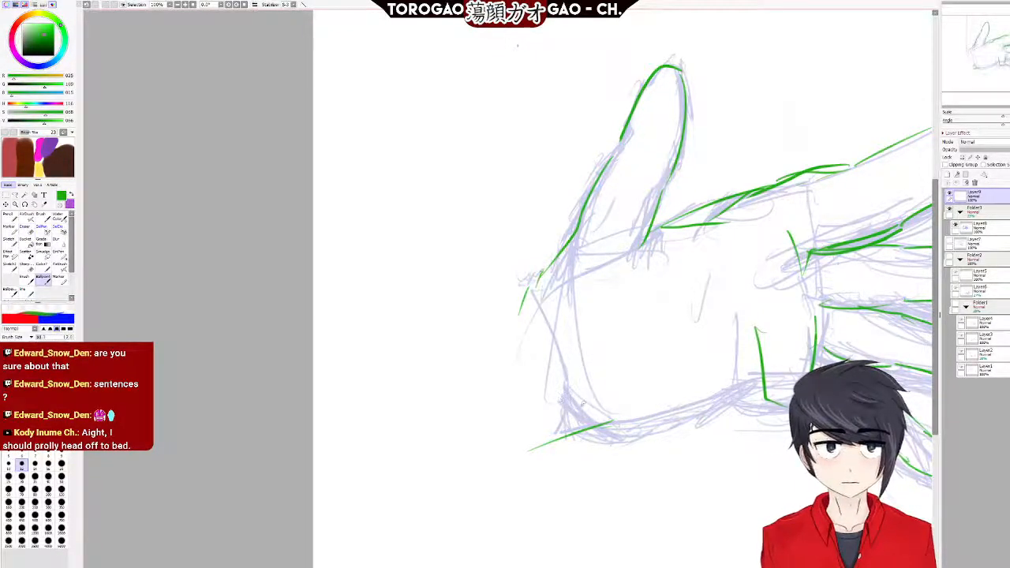
{"action": "left_click_drag", "start_coordinate": [620, 426], "coordinate": [707, 420]}
{"action": "key", "text": "ctrl+z"}
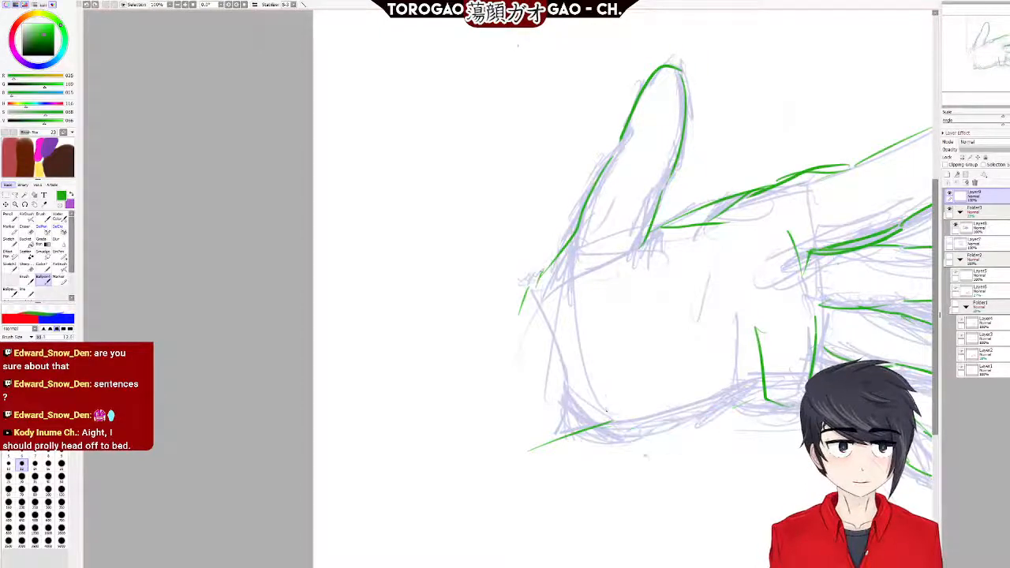
{"action": "mouse_move", "coordinate": [603, 389]}
{"action": "left_mouse_down"}
{"action": "mouse_move", "coordinate": [629, 430]}
{"action": "mouse_move", "coordinate": [683, 438]}
{"action": "mouse_move", "coordinate": [741, 407]}
{"action": "mouse_move", "coordinate": [763, 418]}
{"action": "mouse_move", "coordinate": [623, 435]}
{"action": "left_mouse_up"}
{"action": "key", "text": "ctrl+z"}
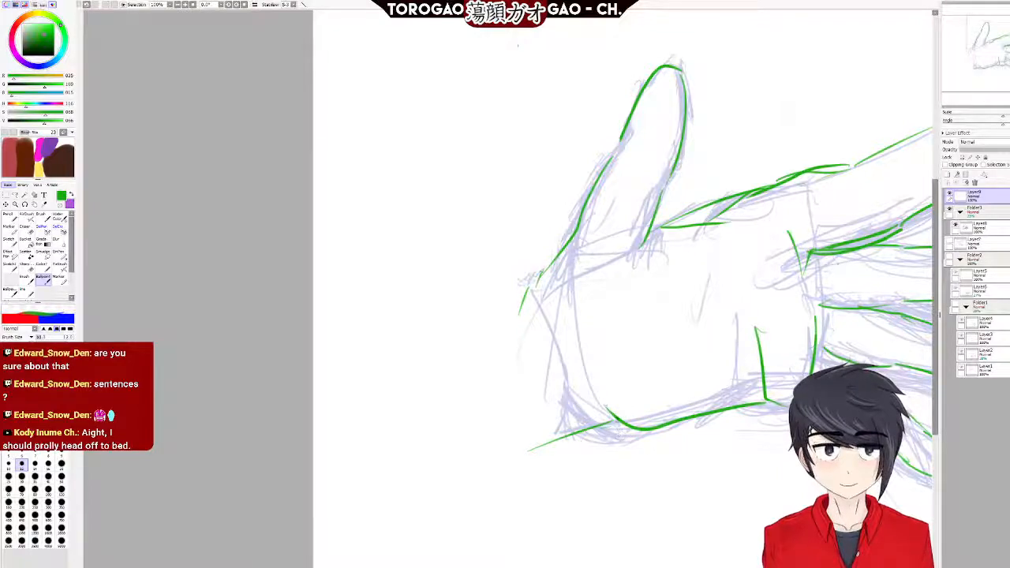
{"action": "key", "text": "ctrl+z"}
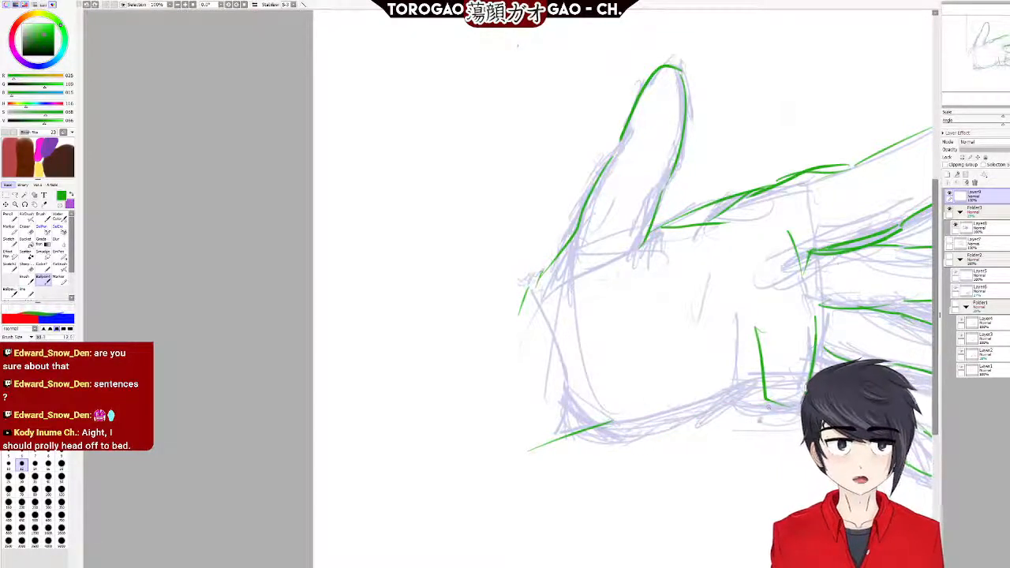
{"action": "left_click_drag", "start_coordinate": [760, 401], "coordinate": [604, 422]}
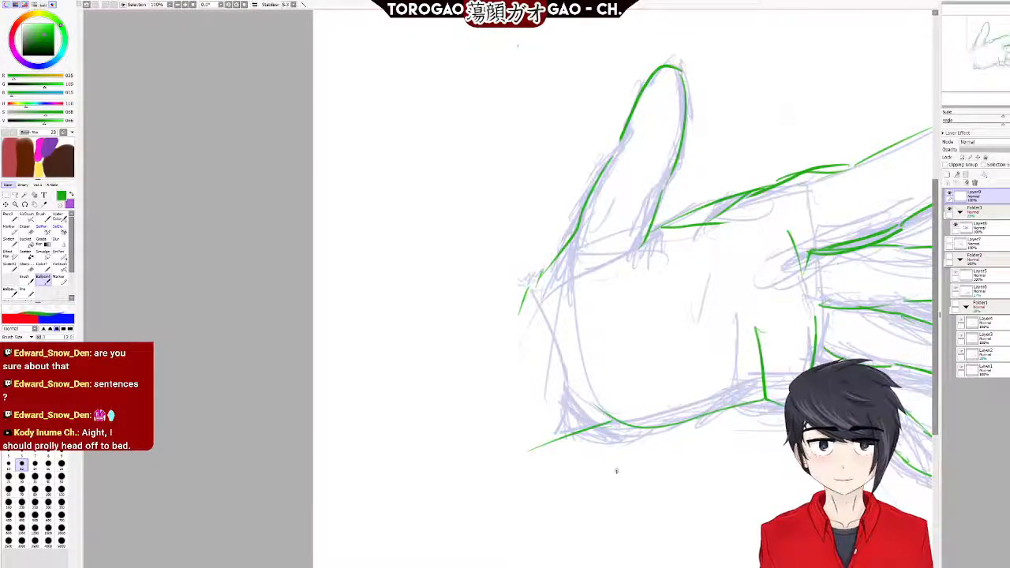
{"action": "key", "text": "ctrl+z"}
{"action": "mouse_move", "coordinate": [764, 399]}
{"action": "left_mouse_down"}
{"action": "mouse_move", "coordinate": [620, 431]}
{"action": "mouse_move", "coordinate": [605, 387]}
{"action": "left_mouse_up"}
{"action": "key", "text": "ctrl+z"}
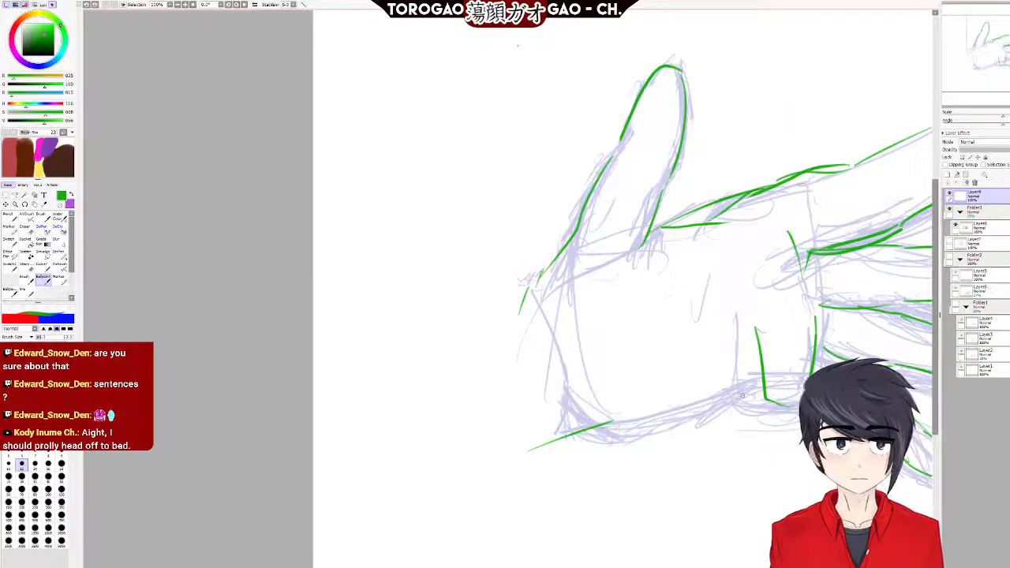
{"action": "mouse_move", "coordinate": [735, 419]}
{"action": "left_mouse_down"}
{"action": "mouse_move", "coordinate": [624, 445]}
{"action": "mouse_move", "coordinate": [593, 396]}
{"action": "left_mouse_up"}
{"action": "key", "text": "ctrl+z"}
{"action": "left_click_drag", "start_coordinate": [717, 404], "coordinate": [633, 424]}
{"action": "key", "text": "ctrl+z"}
{"action": "mouse_move", "coordinate": [741, 406]}
{"action": "left_mouse_down"}
{"action": "mouse_move", "coordinate": [657, 426]}
{"action": "mouse_move", "coordinate": [597, 402]}
{"action": "left_mouse_up"}
{"action": "key", "text": "ctrl+z"}
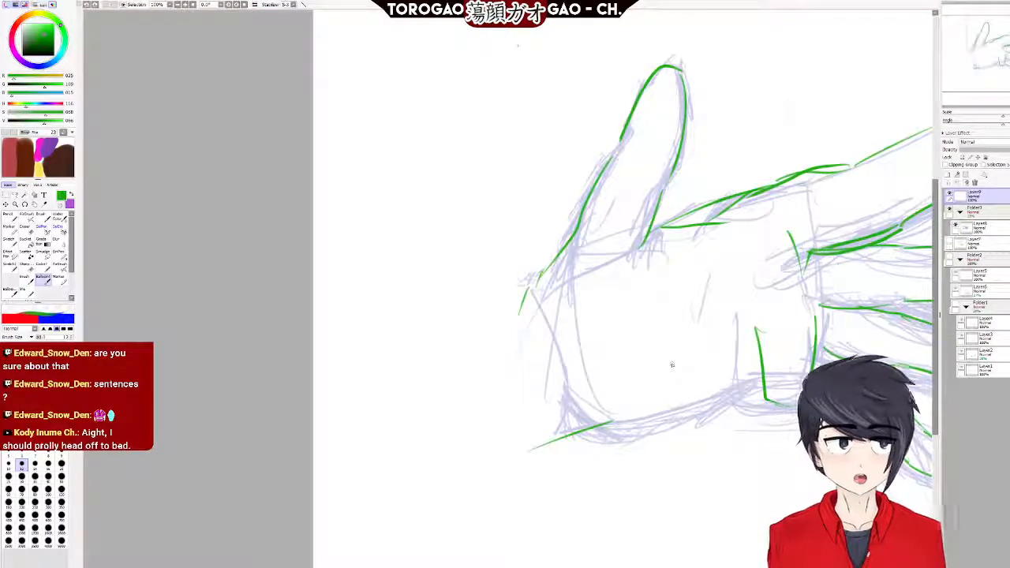
Add a new layer above the green line art and change the brush colour to a dark brownish yellow.
{"action": "scroll", "coordinate": [855, 282], "scroll_direction": "down", "scroll_amount": 3}
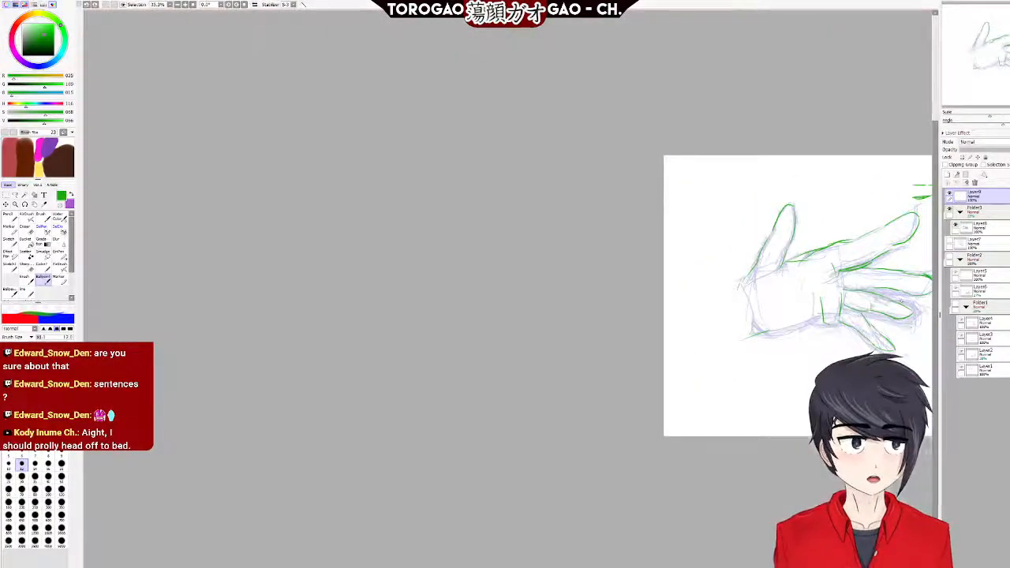
{"action": "scroll", "coordinate": [825, 319], "scroll_direction": "up", "scroll_amount": 2}
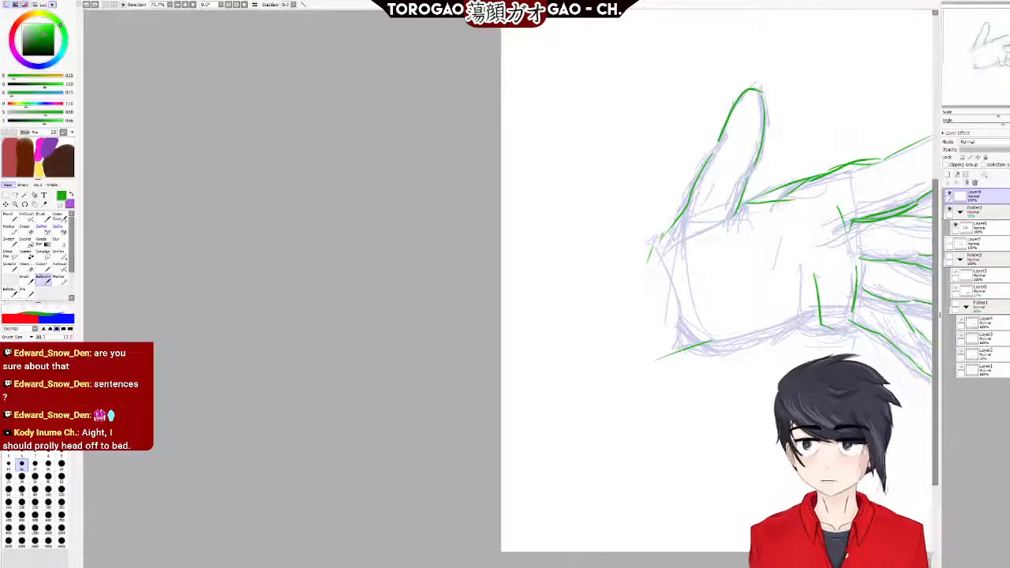
{"action": "left_click_drag", "start_coordinate": [825, 300], "coordinate": [610, 300]}
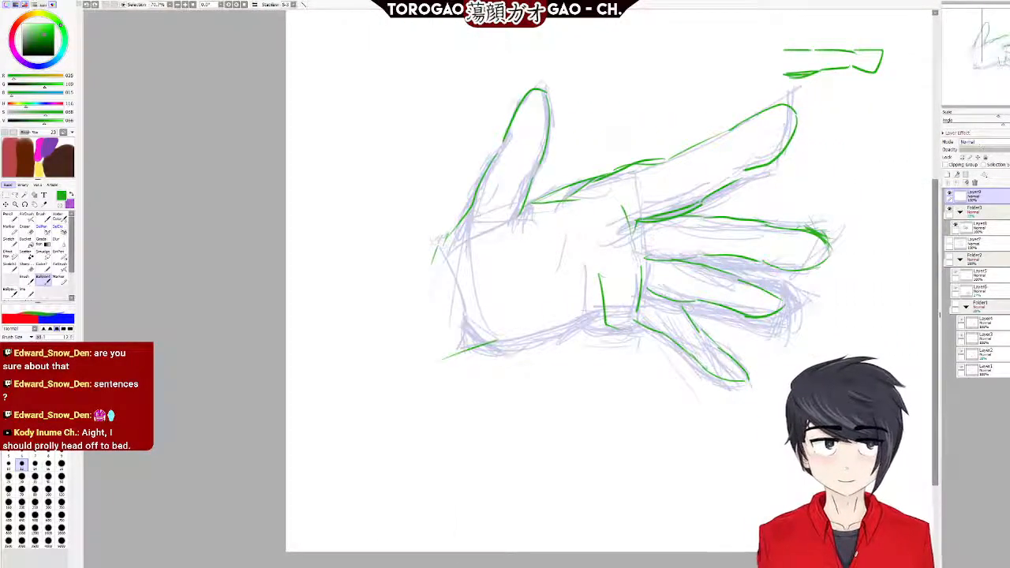
{"action": "left_click", "coordinate": [950, 174]}
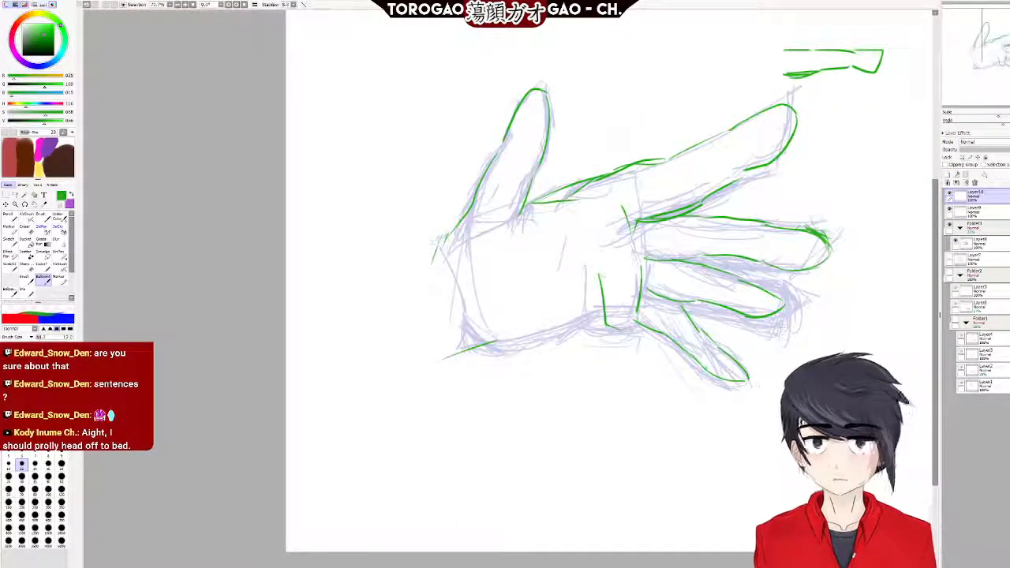
{"action": "left_click", "coordinate": [31, 15]}
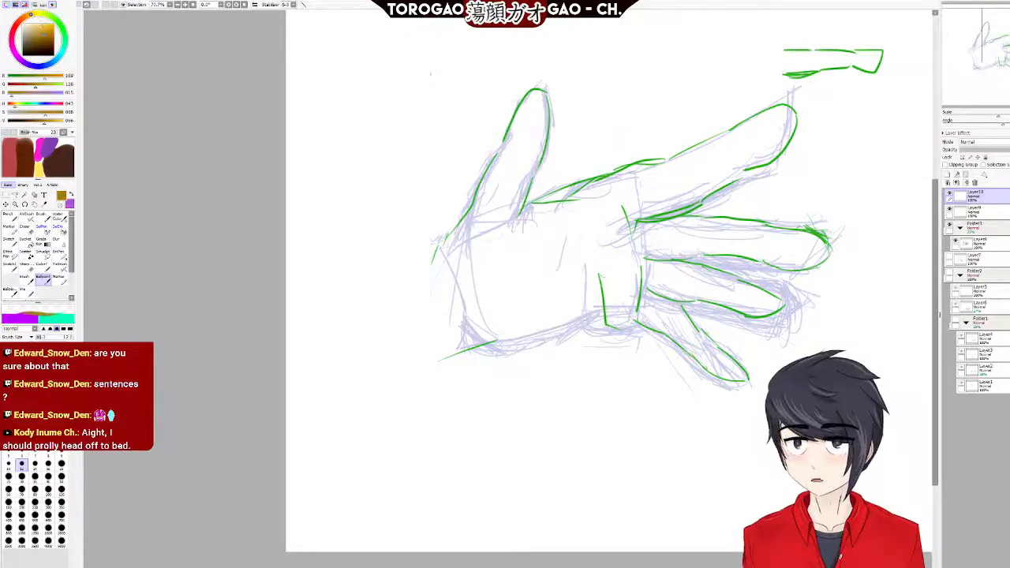
Build up a thick brownish-yellow band along the palm's lower edge from the hooked fold line to the wrist, curving upward at the heel.
{"action": "scroll", "coordinate": [482, 251], "scroll_direction": "up", "scroll_amount": 2}
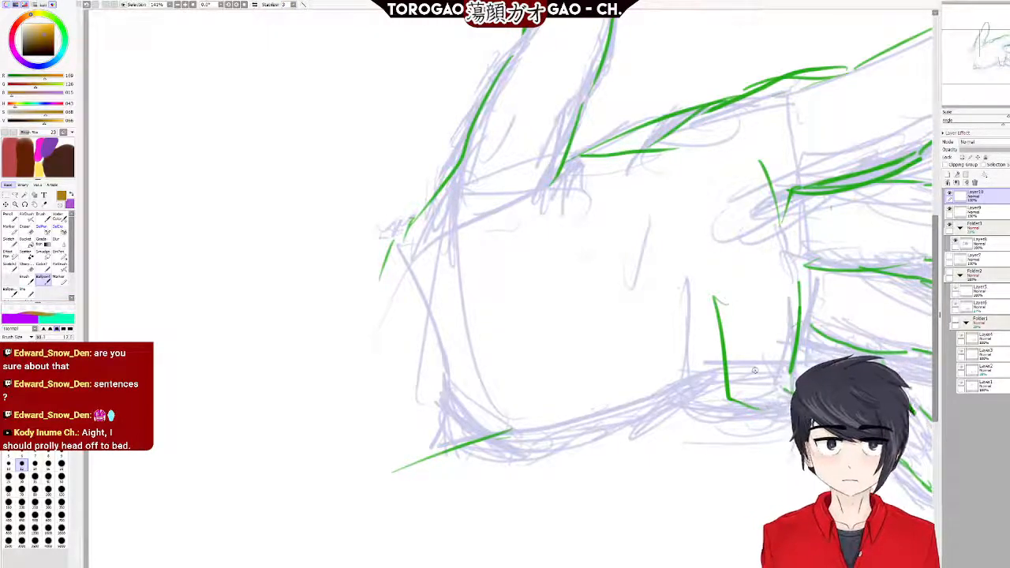
{"action": "mouse_move", "coordinate": [505, 387]}
{"action": "left_mouse_down"}
{"action": "mouse_move", "coordinate": [530, 447]}
{"action": "mouse_move", "coordinate": [558, 460]}
{"action": "mouse_move", "coordinate": [721, 406]}
{"action": "mouse_move", "coordinate": [649, 434]}
{"action": "left_mouse_up"}
{"action": "mouse_move", "coordinate": [708, 404]}
{"action": "left_mouse_down"}
{"action": "mouse_move", "coordinate": [596, 443]}
{"action": "mouse_move", "coordinate": [587, 462]}
{"action": "left_mouse_up"}
{"action": "mouse_move", "coordinate": [698, 414]}
{"action": "left_mouse_down"}
{"action": "mouse_move", "coordinate": [678, 429]}
{"action": "mouse_move", "coordinate": [685, 436]}
{"action": "mouse_move", "coordinate": [587, 461]}
{"action": "left_mouse_up"}
{"action": "left_click_drag", "start_coordinate": [679, 430], "coordinate": [567, 469]}
{"action": "left_click_drag", "start_coordinate": [644, 447], "coordinate": [551, 473]}
{"action": "left_click_drag", "start_coordinate": [700, 419], "coordinate": [576, 472]}
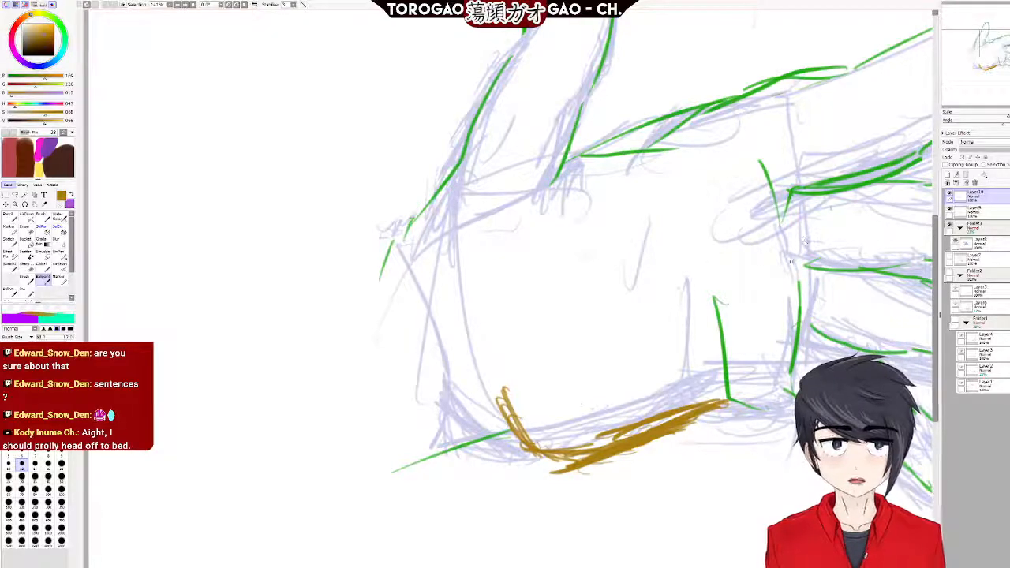
{"action": "left_click_drag", "start_coordinate": [504, 388], "coordinate": [557, 472]}
{"action": "left_click_drag", "start_coordinate": [517, 438], "coordinate": [567, 468]}
{"action": "mouse_move", "coordinate": [506, 424]}
{"action": "left_mouse_down"}
{"action": "mouse_move", "coordinate": [527, 447]}
{"action": "mouse_move", "coordinate": [506, 421]}
{"action": "mouse_move", "coordinate": [573, 467]}
{"action": "left_mouse_up"}
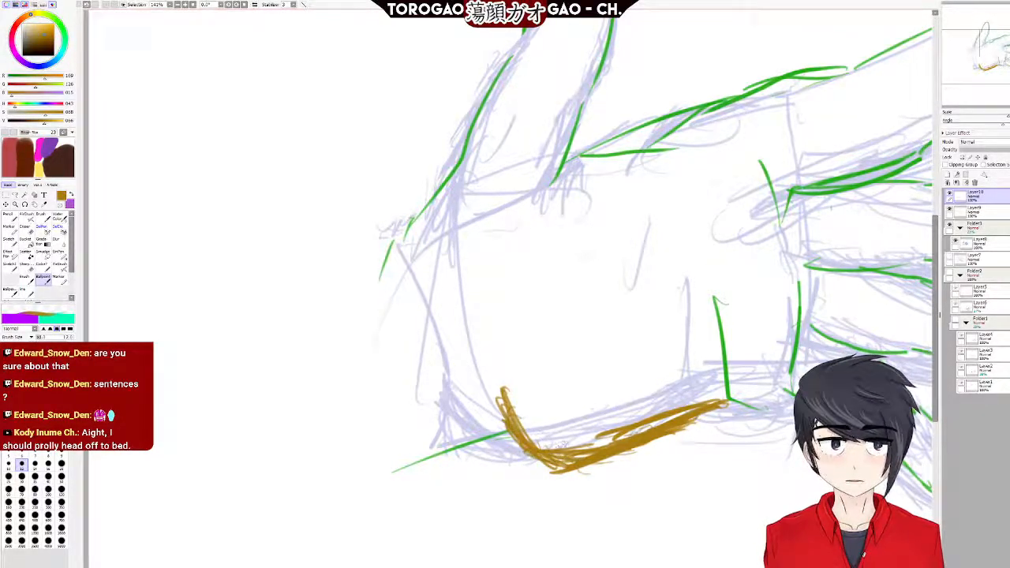
{"action": "left_click_drag", "start_coordinate": [692, 414], "coordinate": [619, 439]}
{"action": "left_click_drag", "start_coordinate": [681, 413], "coordinate": [617, 439]}
{"action": "mouse_move", "coordinate": [676, 417]}
{"action": "left_mouse_down"}
{"action": "mouse_move", "coordinate": [701, 414]}
{"action": "mouse_move", "coordinate": [543, 469]}
{"action": "left_mouse_up"}
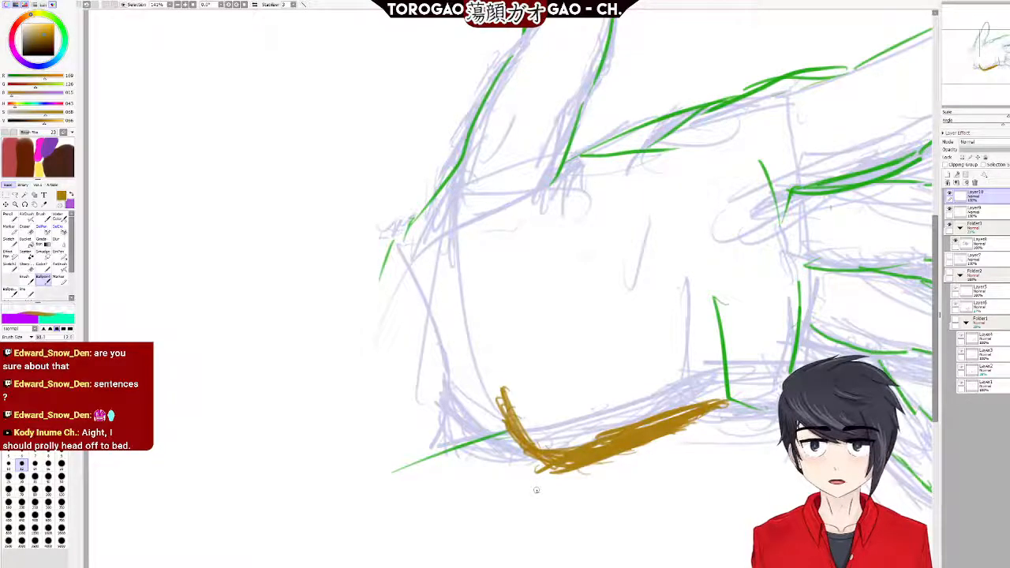
Erase the underside of the brownish-yellow band along the palm's lower edge and repaint the stretch between the heel and the hooked fold line.
{"action": "key", "text": "e"}
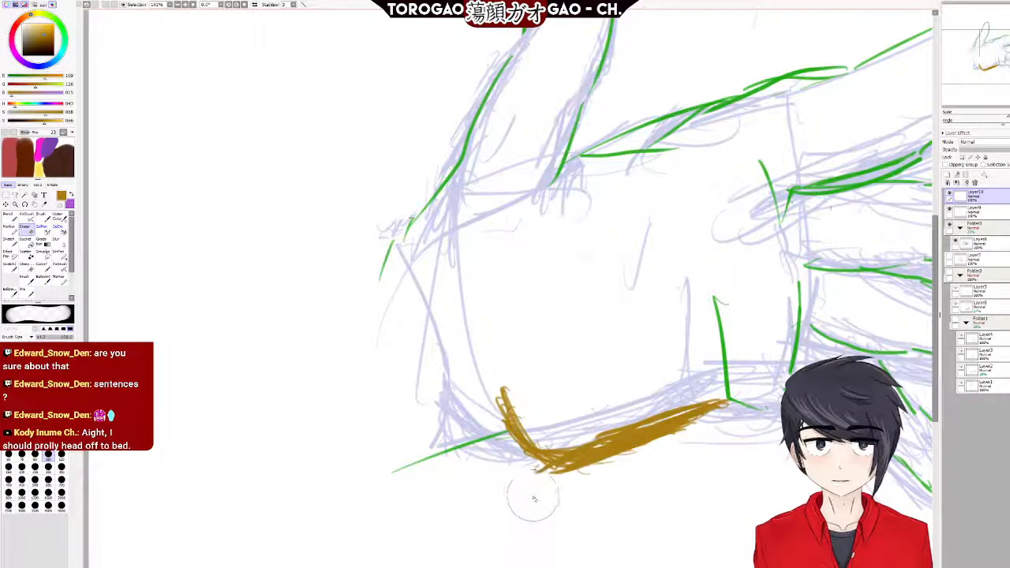
{"action": "mouse_move", "coordinate": [627, 469]}
{"action": "left_mouse_down"}
{"action": "mouse_move", "coordinate": [596, 491]}
{"action": "mouse_move", "coordinate": [640, 482]}
{"action": "mouse_move", "coordinate": [591, 481]}
{"action": "mouse_move", "coordinate": [614, 506]}
{"action": "mouse_move", "coordinate": [677, 445]}
{"action": "left_mouse_up"}
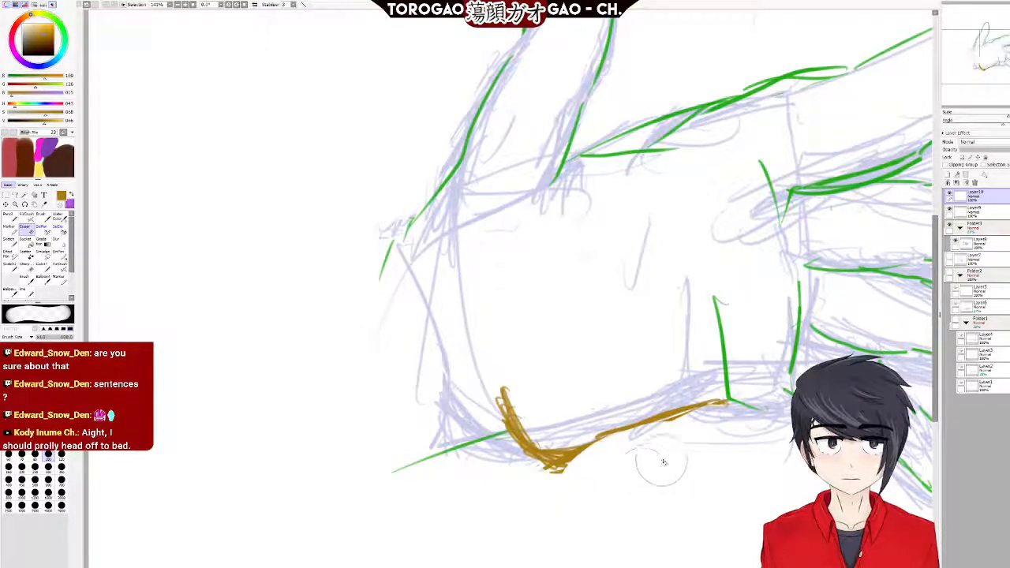
{"action": "key", "text": "n"}
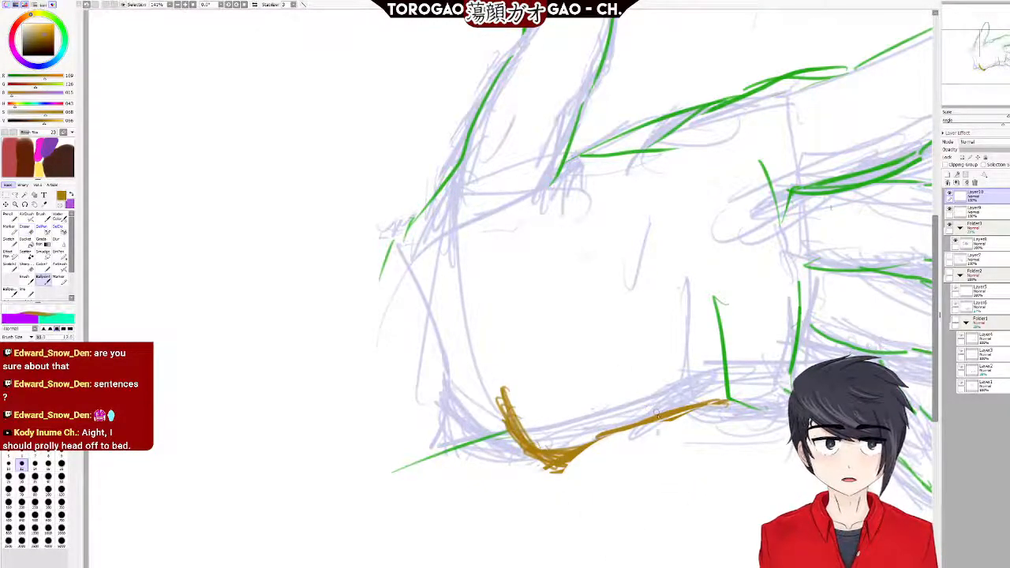
{"action": "mouse_move", "coordinate": [662, 420]}
{"action": "left_mouse_down"}
{"action": "mouse_move", "coordinate": [714, 406]}
{"action": "mouse_move", "coordinate": [608, 439]}
{"action": "mouse_move", "coordinate": [630, 443]}
{"action": "mouse_move", "coordinate": [537, 457]}
{"action": "mouse_move", "coordinate": [562, 446]}
{"action": "left_mouse_up"}
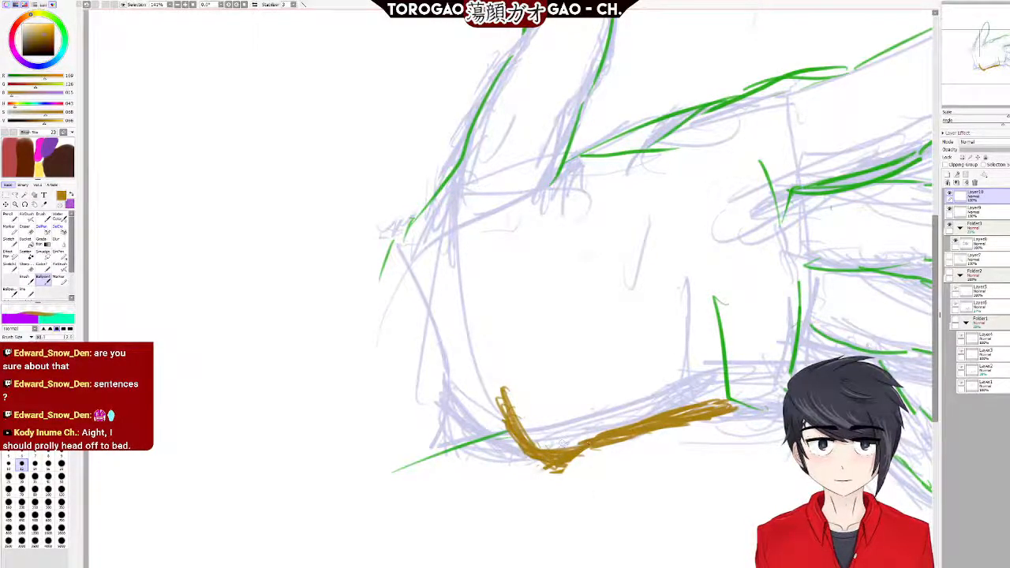
Thin the brownish-yellow heel curve with the eraser and repaint its join to the band along the palm's lower edge.
{"action": "key", "text": "e"}
{"action": "left_click_drag", "start_coordinate": [560, 493], "coordinate": [599, 488]}
{"action": "left_click_drag", "start_coordinate": [566, 435], "coordinate": [529, 383]}
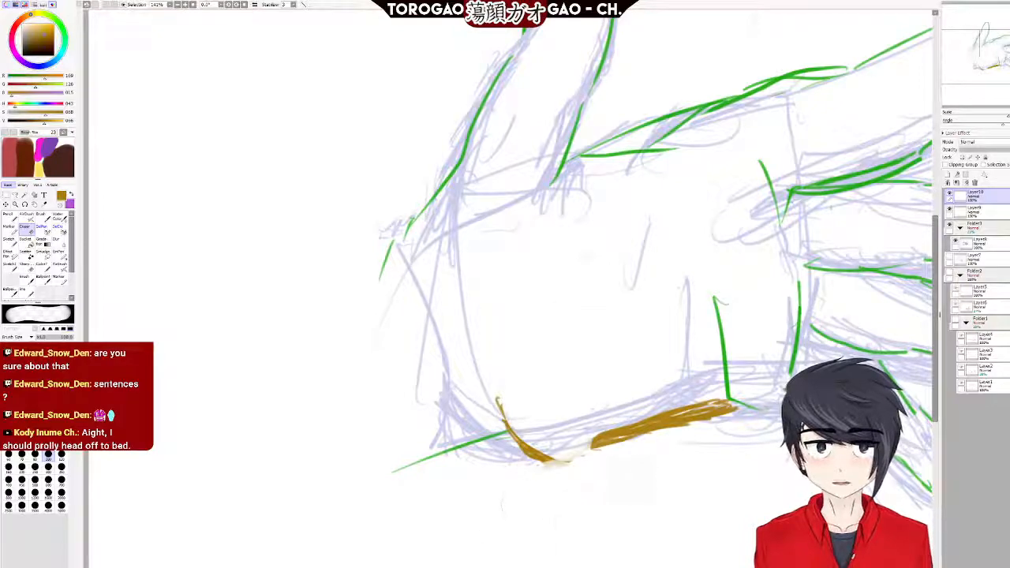
{"action": "key", "text": "n"}
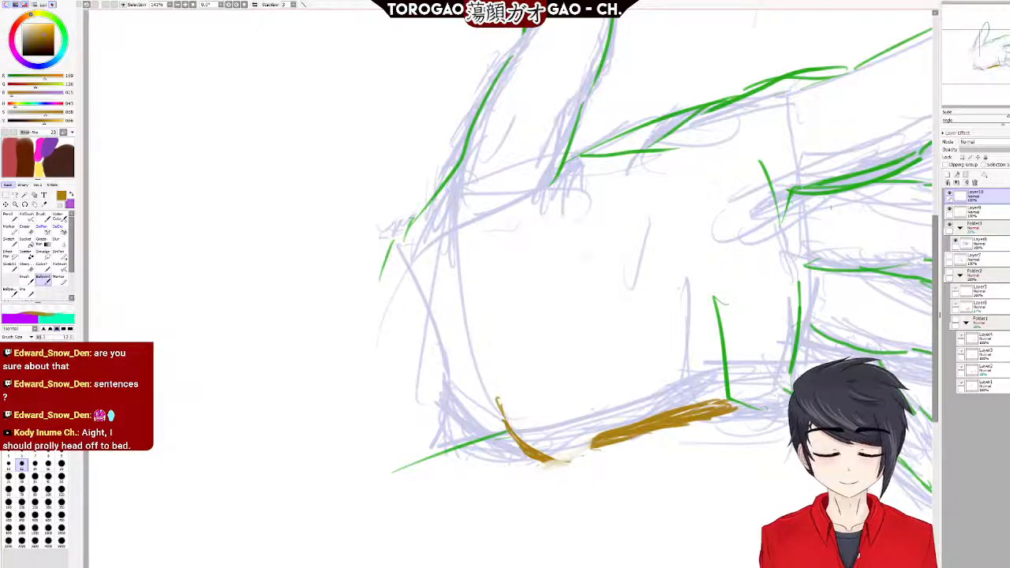
{"action": "mouse_move", "coordinate": [584, 451]}
{"action": "left_mouse_down"}
{"action": "mouse_move", "coordinate": [552, 451]}
{"action": "mouse_move", "coordinate": [583, 461]}
{"action": "mouse_move", "coordinate": [541, 457]}
{"action": "mouse_move", "coordinate": [594, 450]}
{"action": "mouse_move", "coordinate": [547, 460]}
{"action": "mouse_move", "coordinate": [649, 424]}
{"action": "left_mouse_up"}
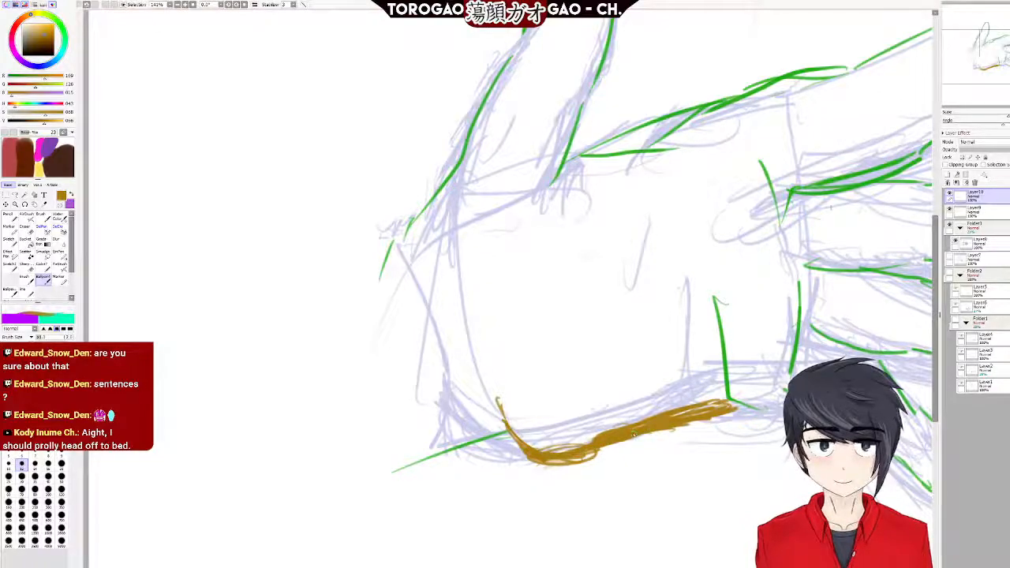
Trim the band's lower side beside the heel and refill it as a straighter brownish-yellow edge towards the hooked fold line.
{"action": "key", "text": "e"}
{"action": "left_click_drag", "start_coordinate": [605, 473], "coordinate": [647, 457]}
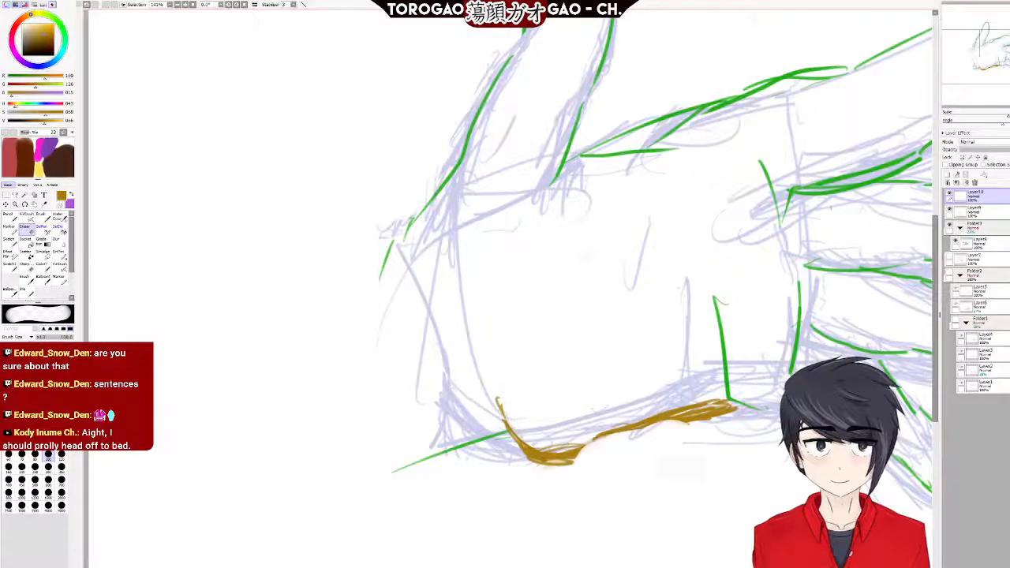
{"action": "key", "text": "b"}
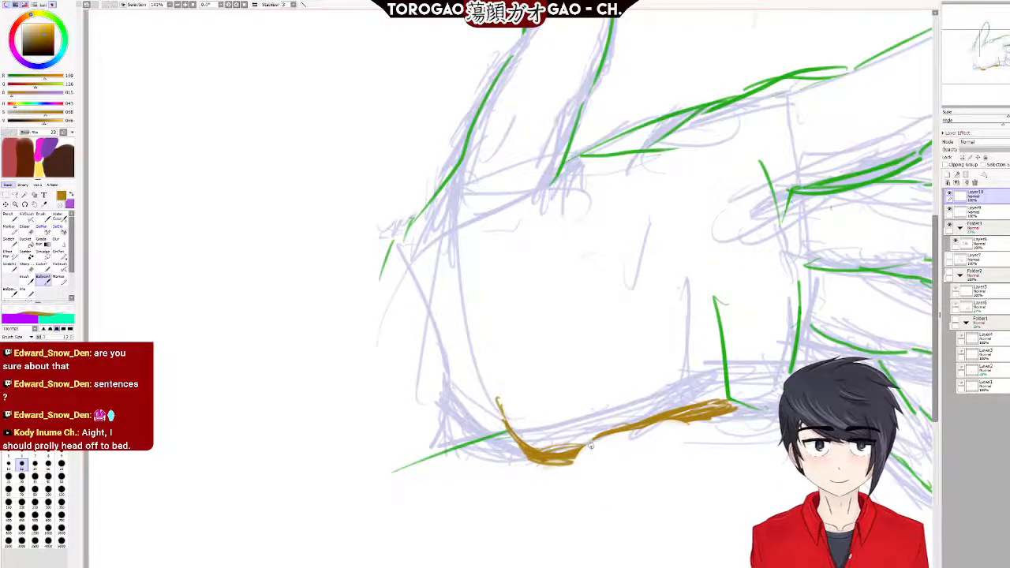
{"action": "mouse_move", "coordinate": [588, 448]}
{"action": "left_mouse_down"}
{"action": "mouse_move", "coordinate": [691, 423]}
{"action": "mouse_move", "coordinate": [664, 433]}
{"action": "mouse_move", "coordinate": [667, 421]}
{"action": "mouse_move", "coordinate": [648, 425]}
{"action": "mouse_move", "coordinate": [634, 446]}
{"action": "mouse_move", "coordinate": [616, 440]}
{"action": "mouse_move", "coordinate": [643, 439]}
{"action": "mouse_move", "coordinate": [614, 434]}
{"action": "mouse_move", "coordinate": [602, 445]}
{"action": "mouse_move", "coordinate": [555, 448]}
{"action": "mouse_move", "coordinate": [612, 441]}
{"action": "mouse_move", "coordinate": [561, 463]}
{"action": "left_mouse_up"}
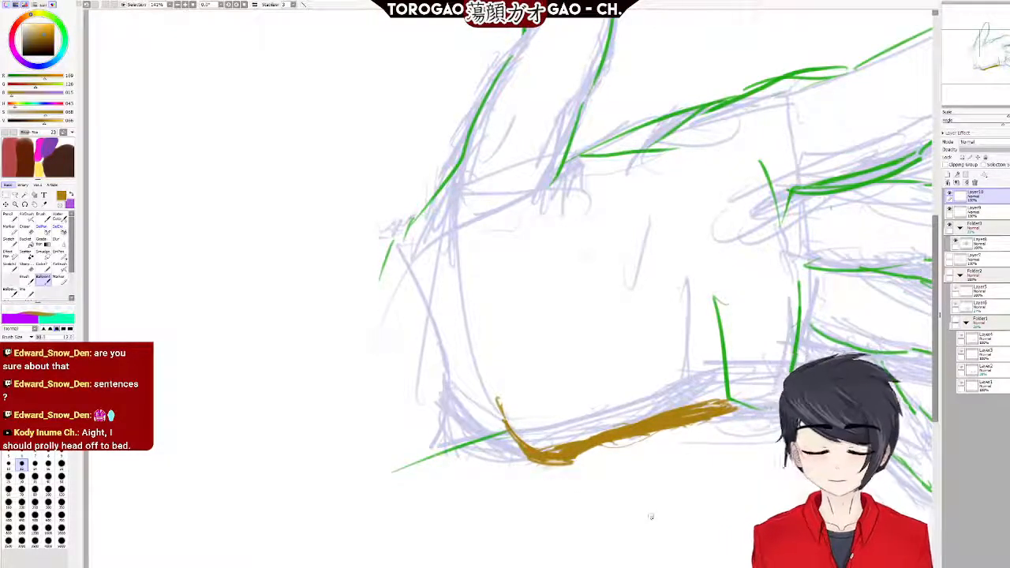
Erase the brownish-yellow band down to a thin line from the heel to the hooked fold line, undoing unwanted eraser strokes.
{"action": "key", "text": "e"}
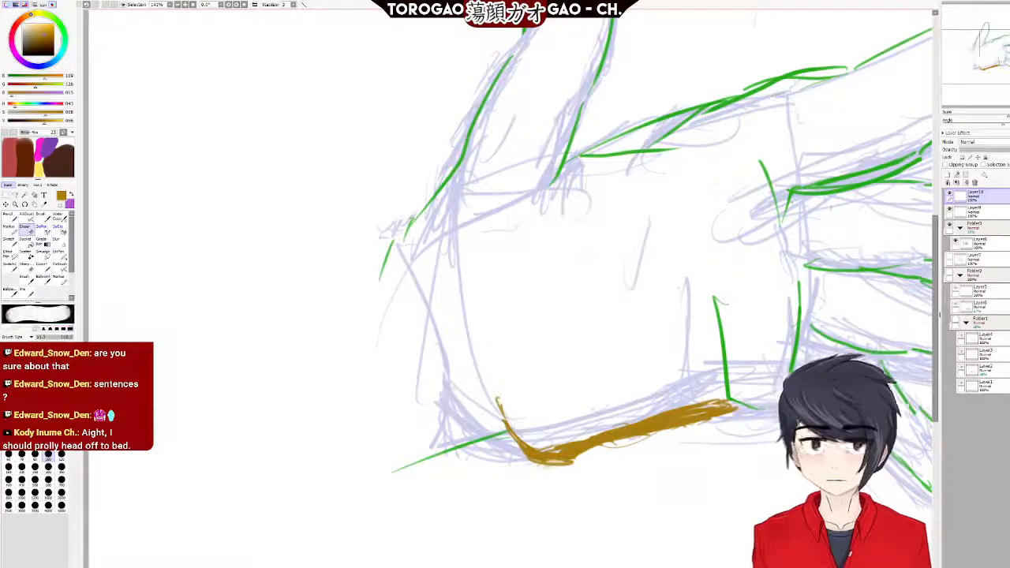
{"action": "left_click_drag", "start_coordinate": [611, 409], "coordinate": [634, 416]}
{"action": "left_click_drag", "start_coordinate": [602, 468], "coordinate": [608, 477]}
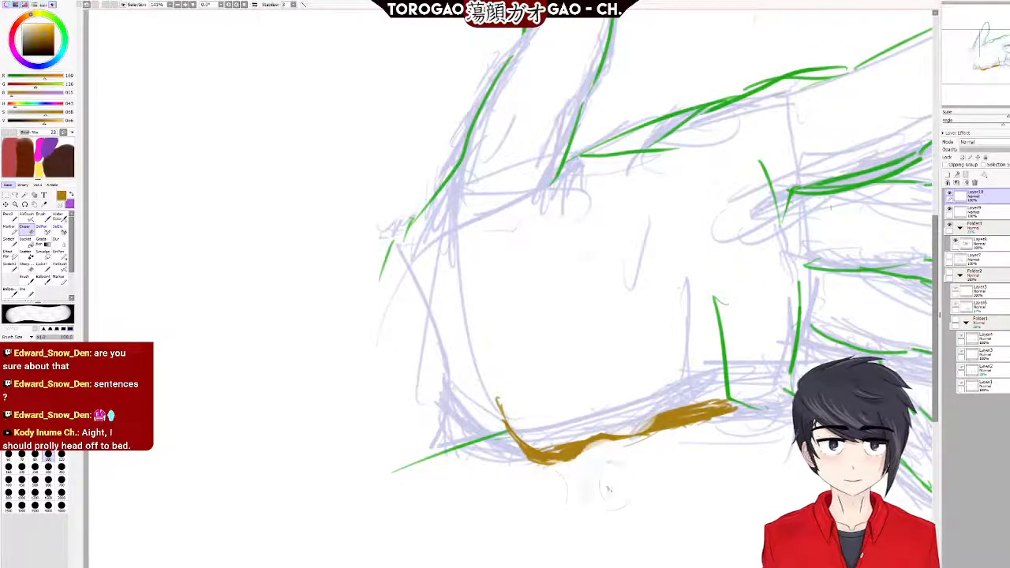
{"action": "key", "text": "ctrl+z"}
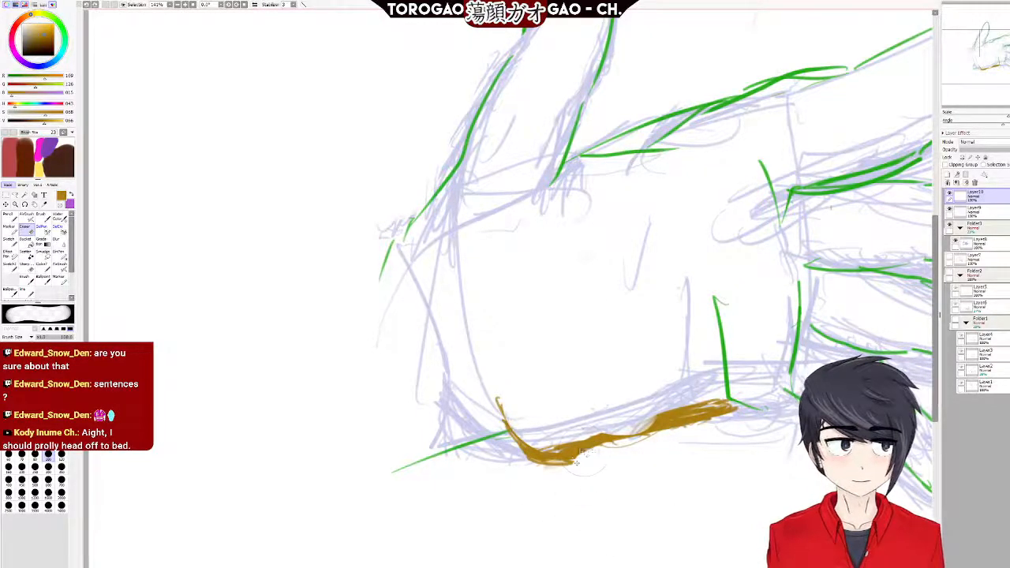
{"action": "key", "text": "ctrl+z"}
{"action": "mouse_move", "coordinate": [550, 423]}
{"action": "left_mouse_down"}
{"action": "mouse_move", "coordinate": [575, 409]}
{"action": "mouse_move", "coordinate": [581, 424]}
{"action": "left_mouse_up"}
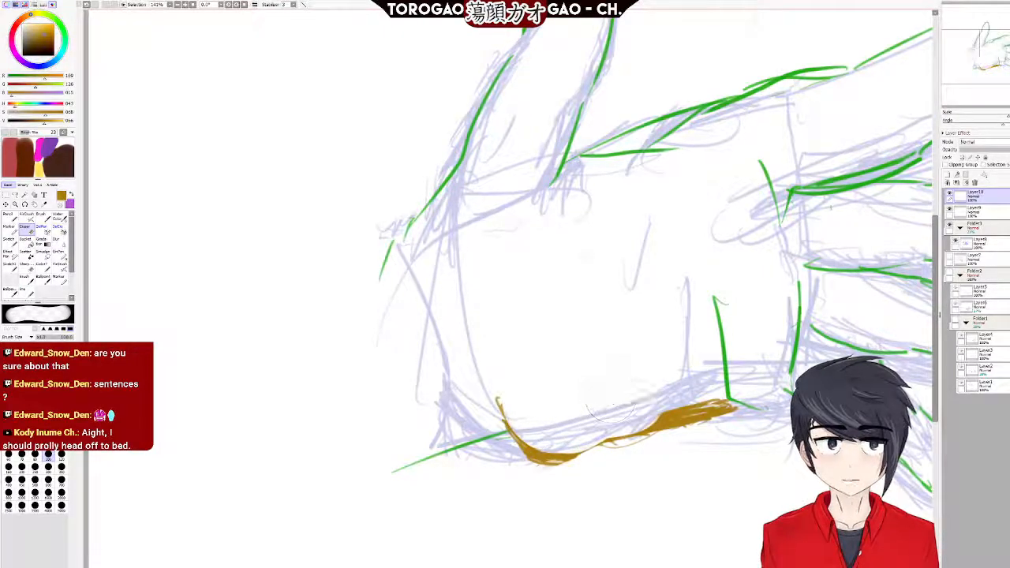
{"action": "mouse_move", "coordinate": [713, 443]}
{"action": "left_mouse_down"}
{"action": "mouse_move", "coordinate": [644, 491]}
{"action": "mouse_move", "coordinate": [672, 455]}
{"action": "mouse_move", "coordinate": [706, 473]}
{"action": "mouse_move", "coordinate": [646, 458]}
{"action": "mouse_move", "coordinate": [716, 470]}
{"action": "mouse_move", "coordinate": [665, 453]}
{"action": "mouse_move", "coordinate": [721, 462]}
{"action": "mouse_move", "coordinate": [692, 443]}
{"action": "mouse_move", "coordinate": [623, 473]}
{"action": "mouse_move", "coordinate": [579, 456]}
{"action": "mouse_move", "coordinate": [689, 415]}
{"action": "mouse_move", "coordinate": [612, 444]}
{"action": "left_mouse_up"}
Thicken the brownish-yellow curve at the palm's heel with extra strokes blending into the lower edge.
{"action": "key", "text": "b"}
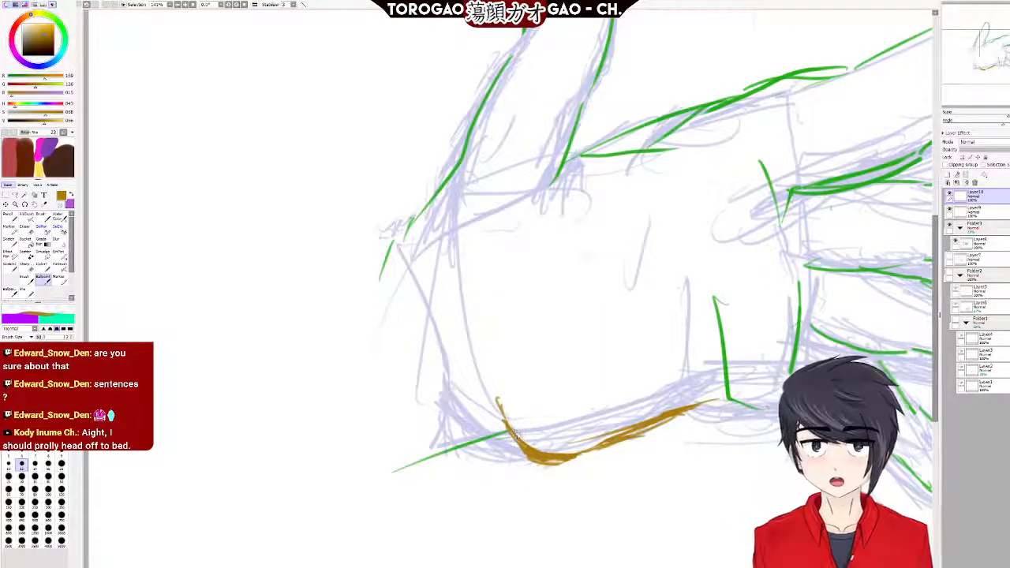
{"action": "left_click_drag", "start_coordinate": [510, 433], "coordinate": [561, 475]}
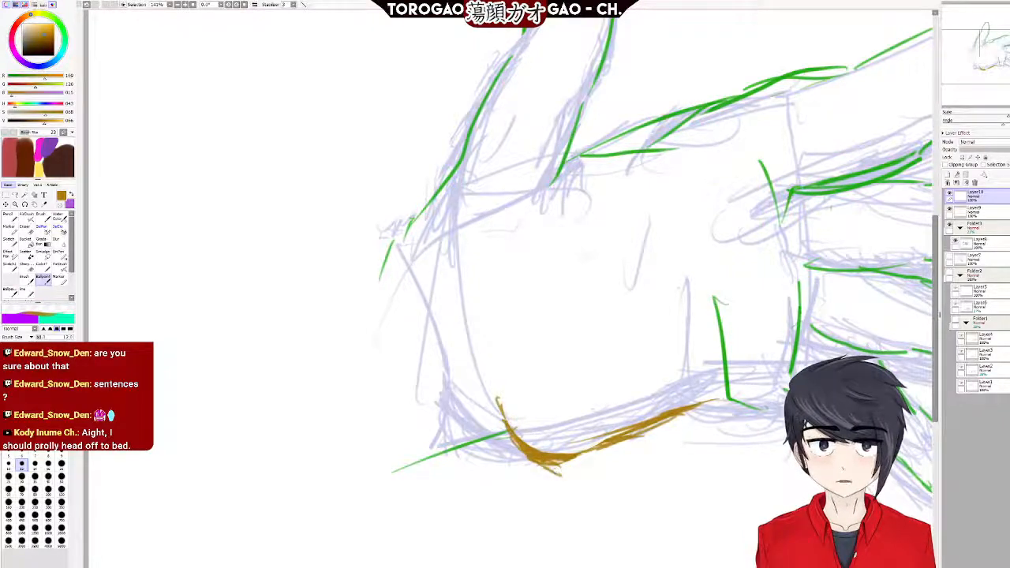
{"action": "mouse_move", "coordinate": [509, 444]}
{"action": "left_mouse_down"}
{"action": "mouse_move", "coordinate": [575, 455]}
{"action": "mouse_move", "coordinate": [520, 432]}
{"action": "mouse_move", "coordinate": [535, 453]}
{"action": "mouse_move", "coordinate": [598, 443]}
{"action": "left_mouse_up"}
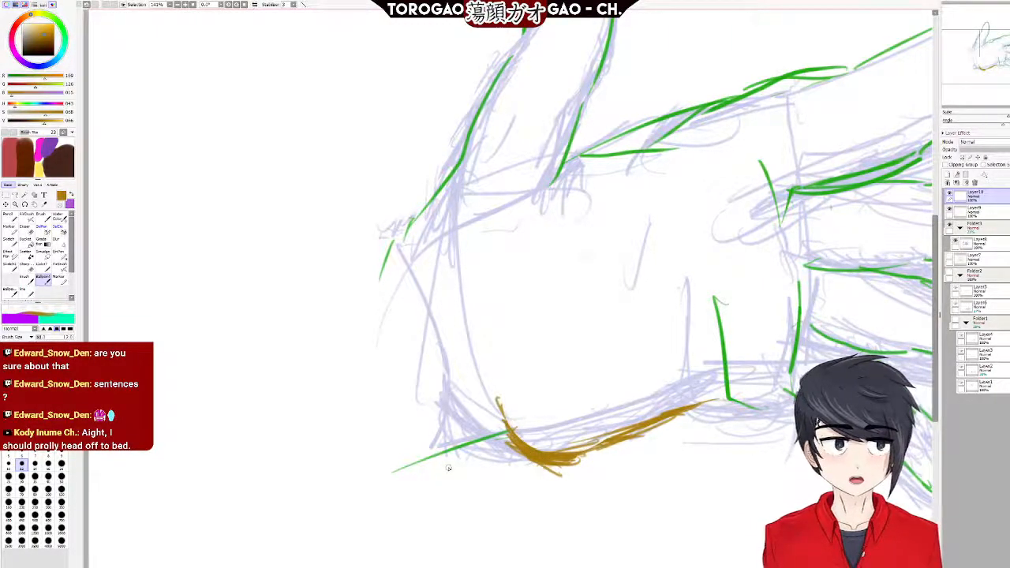
Paint a short brownish-yellow curve from the hooked fold line to the little finger's base and join it to the palm's lower edge.
{"action": "scroll", "coordinate": [573, 254], "scroll_direction": "down", "scroll_amount": 5}
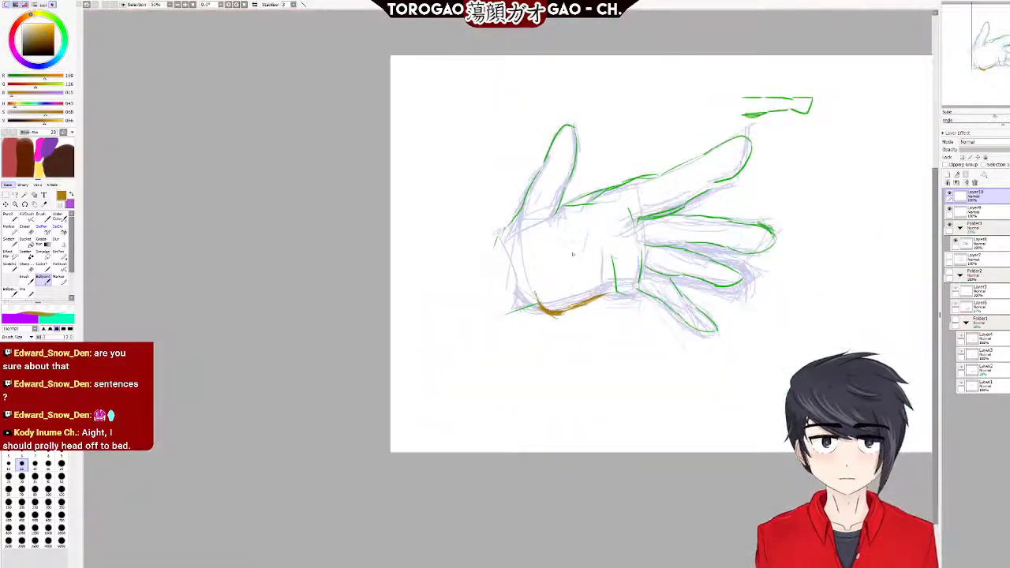
{"action": "scroll", "coordinate": [674, 227], "scroll_direction": "up", "scroll_amount": 2}
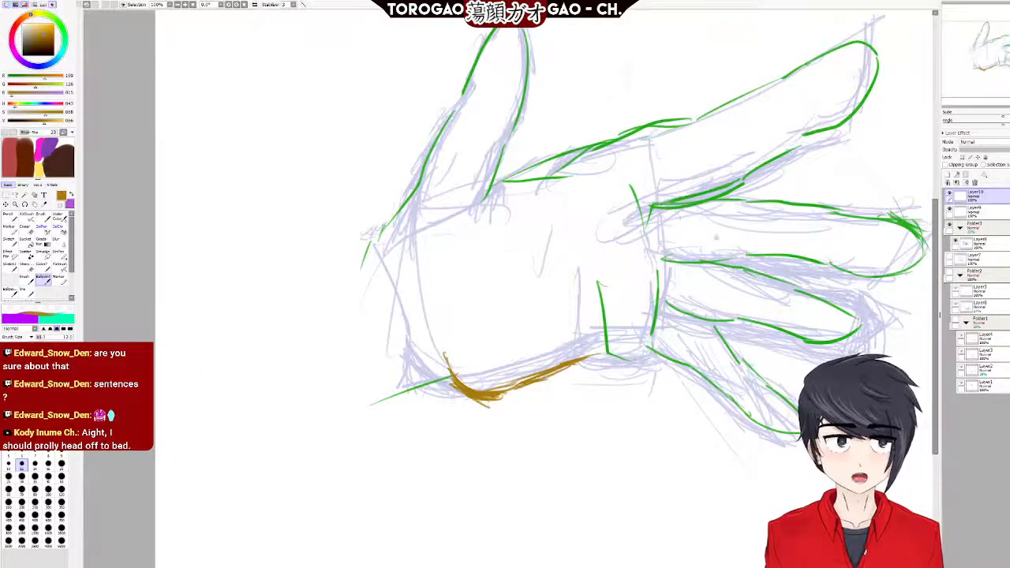
{"action": "scroll", "coordinate": [657, 262], "scroll_direction": "down", "scroll_amount": 2}
{"action": "scroll", "coordinate": [670, 293], "scroll_direction": "up", "scroll_amount": 2}
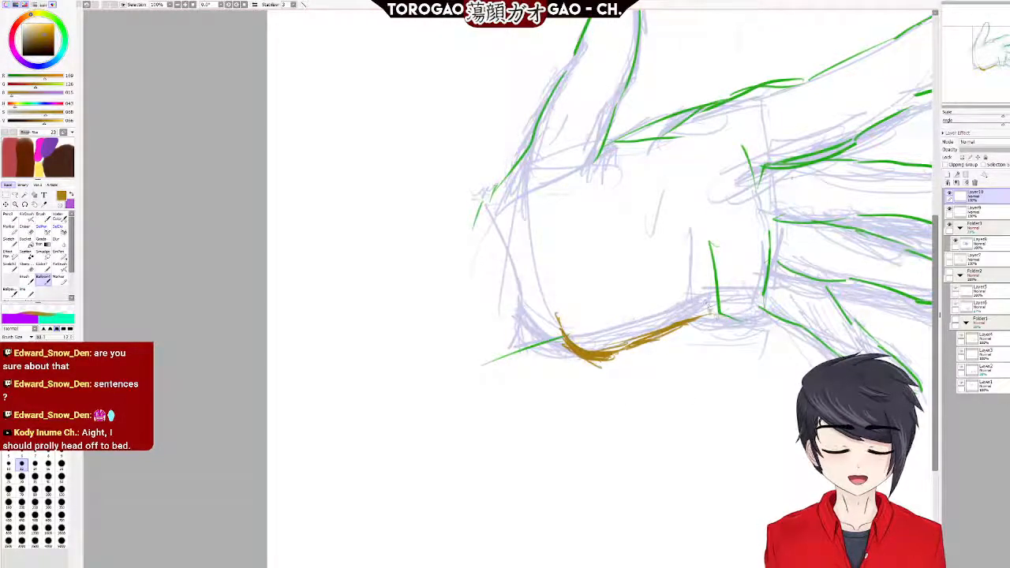
{"action": "mouse_move", "coordinate": [720, 315]}
{"action": "left_mouse_down"}
{"action": "mouse_move", "coordinate": [755, 319]}
{"action": "mouse_move", "coordinate": [763, 309]}
{"action": "mouse_move", "coordinate": [750, 318]}
{"action": "left_mouse_up"}
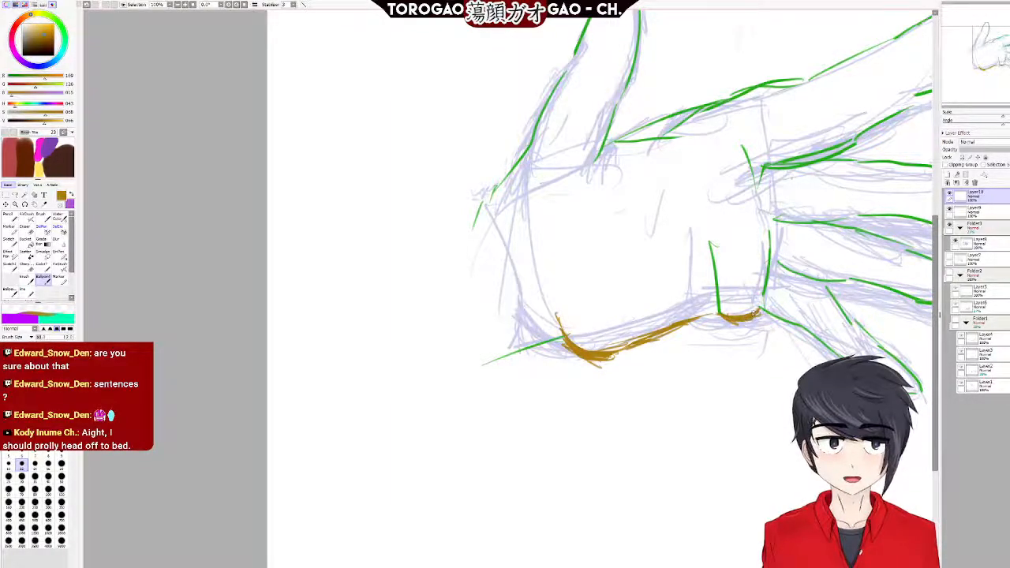
{"action": "left_click_drag", "start_coordinate": [687, 324], "coordinate": [708, 319]}
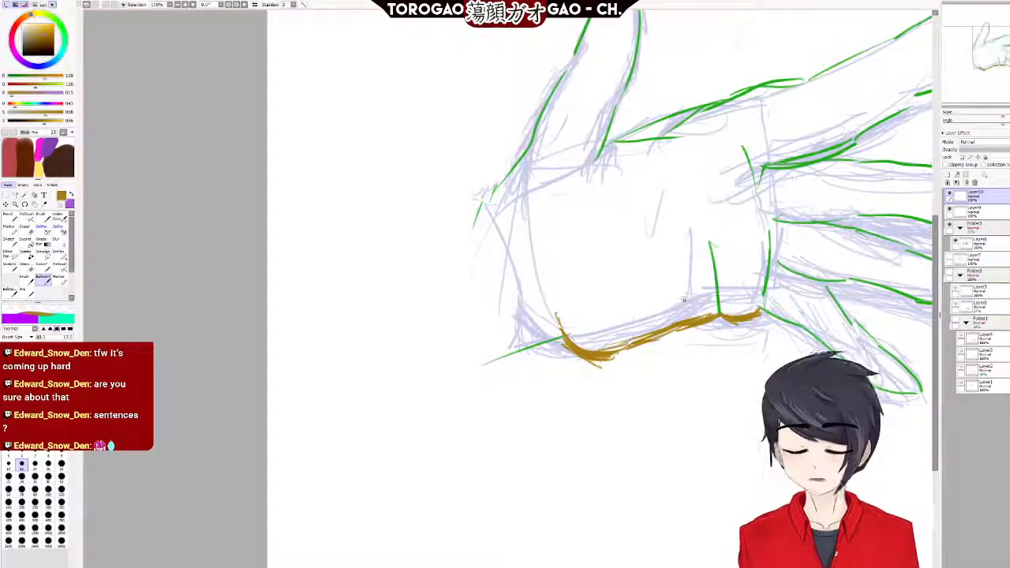
Hide the folder containing the faded sketch, leaving the green and brownish-yellow line art on view.
{"action": "scroll", "coordinate": [777, 331], "scroll_direction": "down", "scroll_amount": 3}
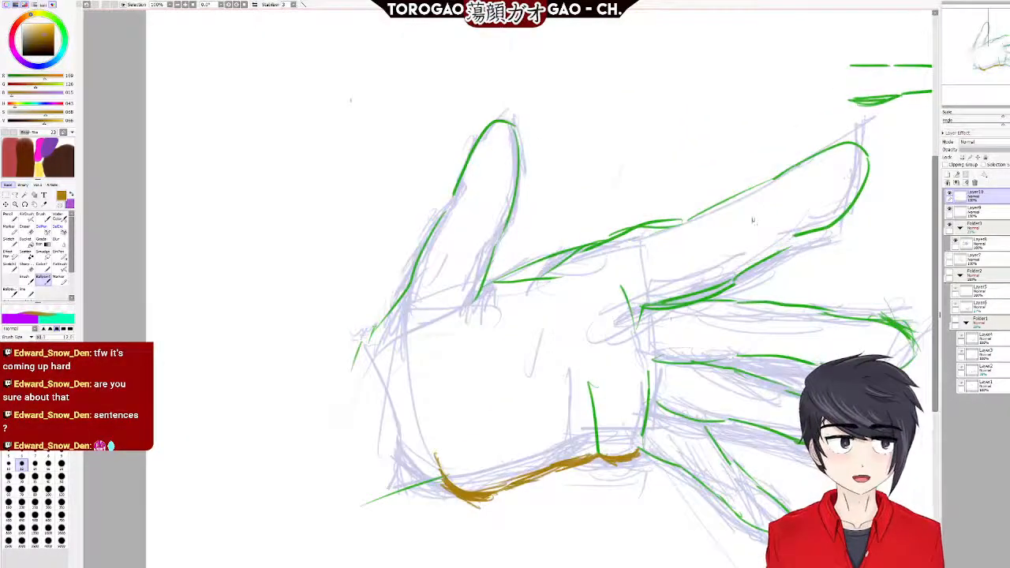
{"action": "scroll", "coordinate": [505, 284], "scroll_direction": "down", "scroll_amount": 3}
{"action": "scroll", "coordinate": [505, 284], "scroll_direction": "up", "scroll_amount": 3}
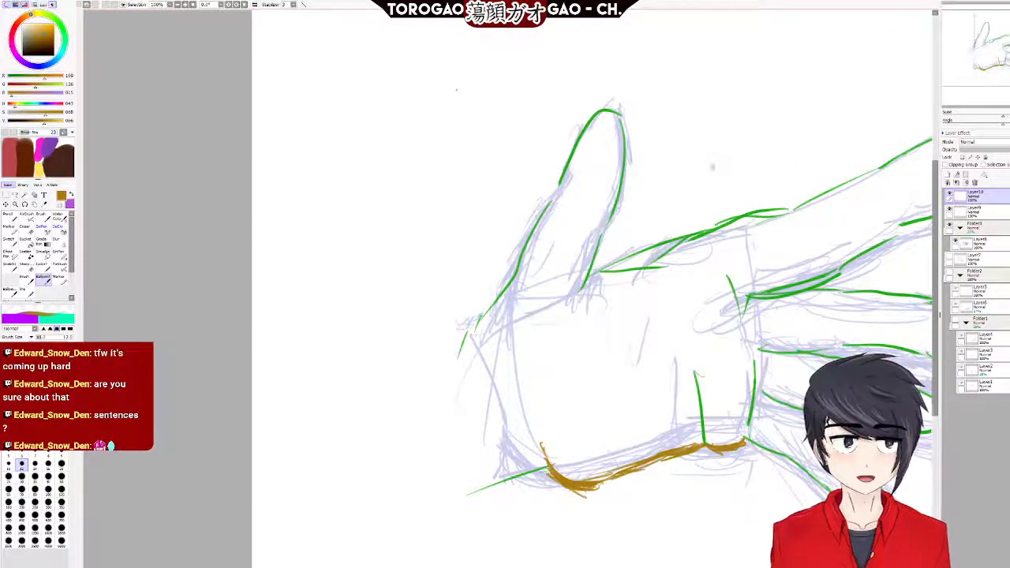
{"action": "scroll", "coordinate": [703, 161], "scroll_direction": "down", "scroll_amount": 4}
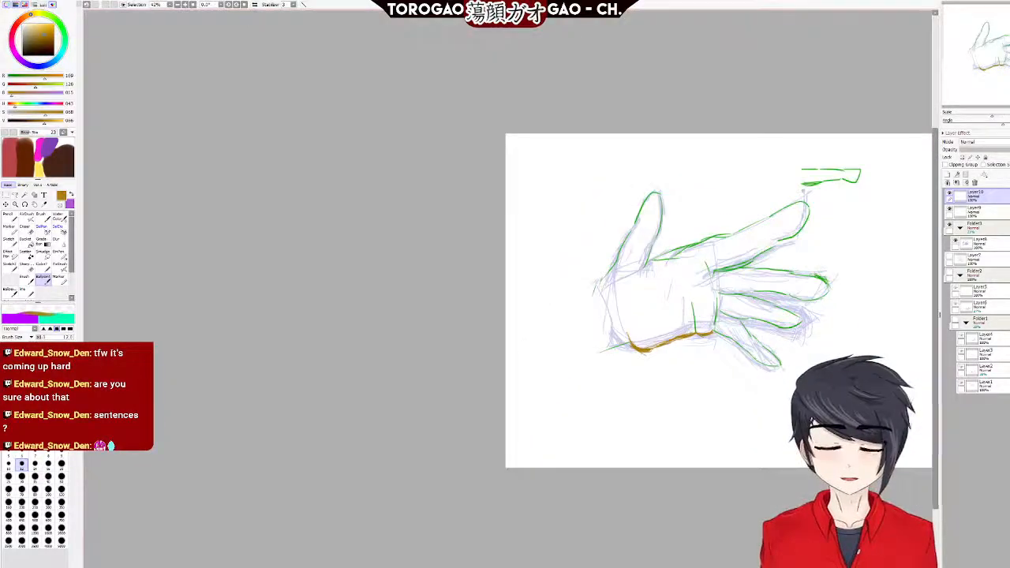
{"action": "scroll", "coordinate": [800, 295], "scroll_direction": "up", "scroll_amount": 5}
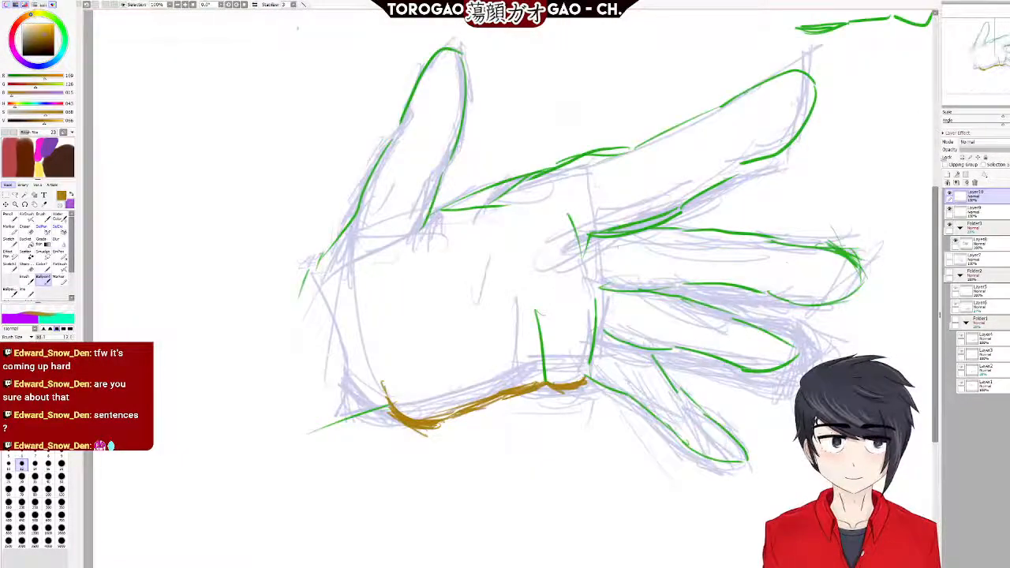
{"action": "left_click", "coordinate": [950, 226]}
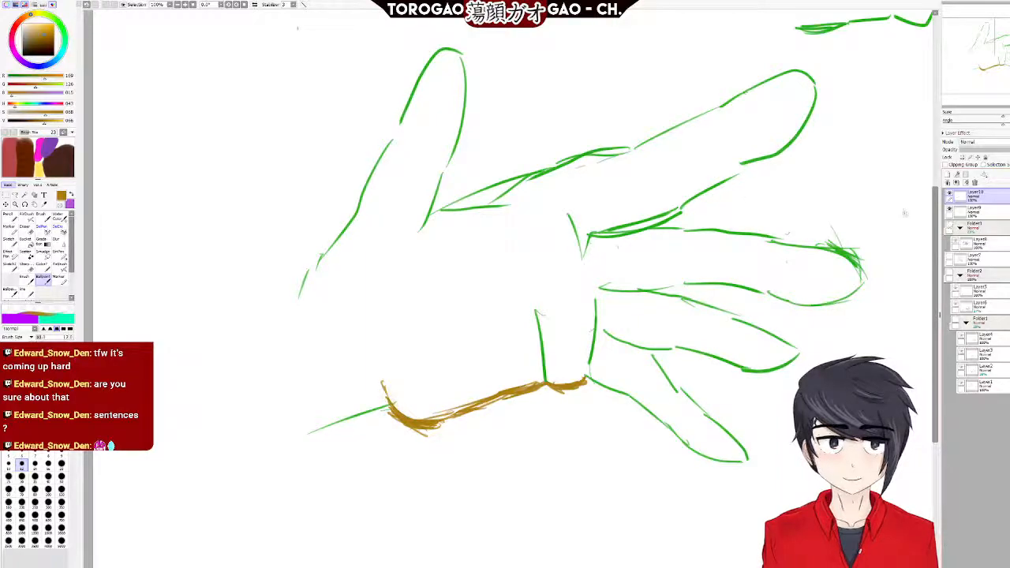
Examine the hand's line art without the sketch, comparing the whole drawing with close views.
{"action": "scroll", "coordinate": [548, 206], "scroll_direction": "down", "scroll_amount": 5}
{"action": "scroll", "coordinate": [548, 206], "scroll_direction": "up", "scroll_amount": 4}
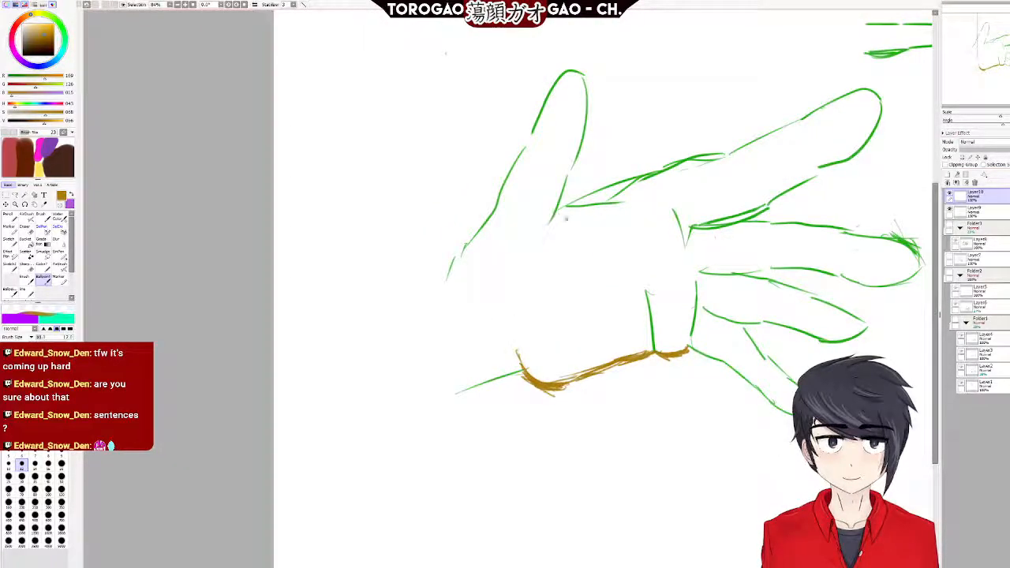
{"action": "scroll", "coordinate": [751, 238], "scroll_direction": "down", "scroll_amount": 3}
{"action": "scroll", "coordinate": [751, 237], "scroll_direction": "up", "scroll_amount": 4}
{"action": "scroll", "coordinate": [750, 238], "scroll_direction": "down", "scroll_amount": 4}
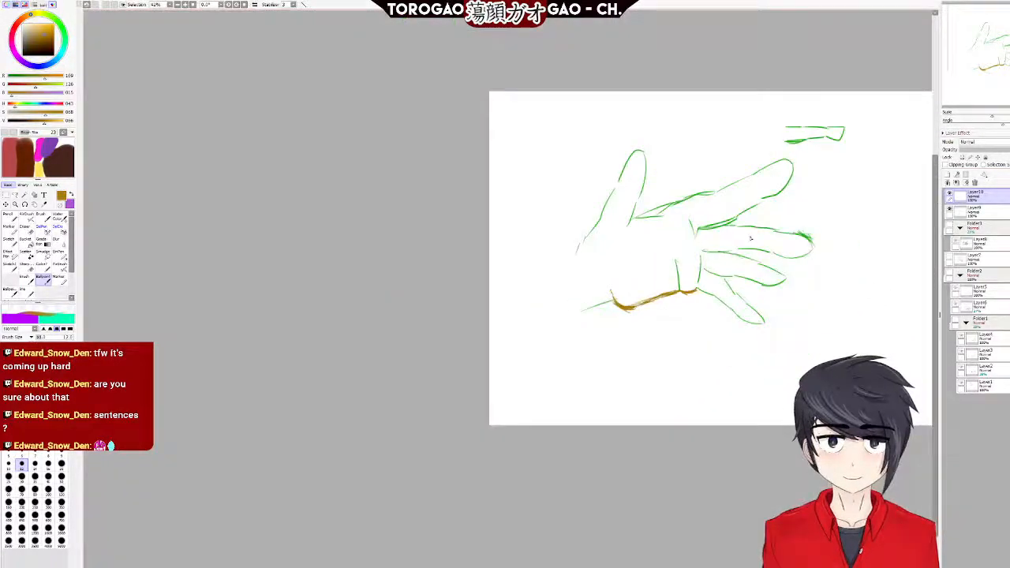
{"action": "scroll", "coordinate": [751, 238], "scroll_direction": "up", "scroll_amount": 4}
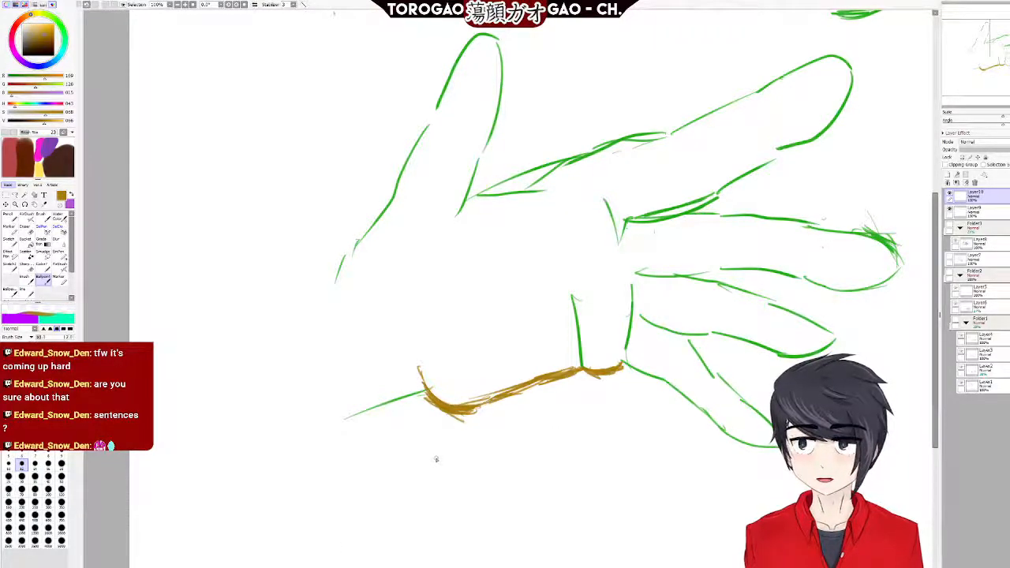
{"action": "scroll", "coordinate": [443, 465], "scroll_direction": "down", "scroll_amount": 5}
Paint a short, thick brownish-yellow stroke over the lower end of the thumb's inner line, ending in a small hook.
{"action": "scroll", "coordinate": [442, 465], "scroll_direction": "up", "scroll_amount": 6}
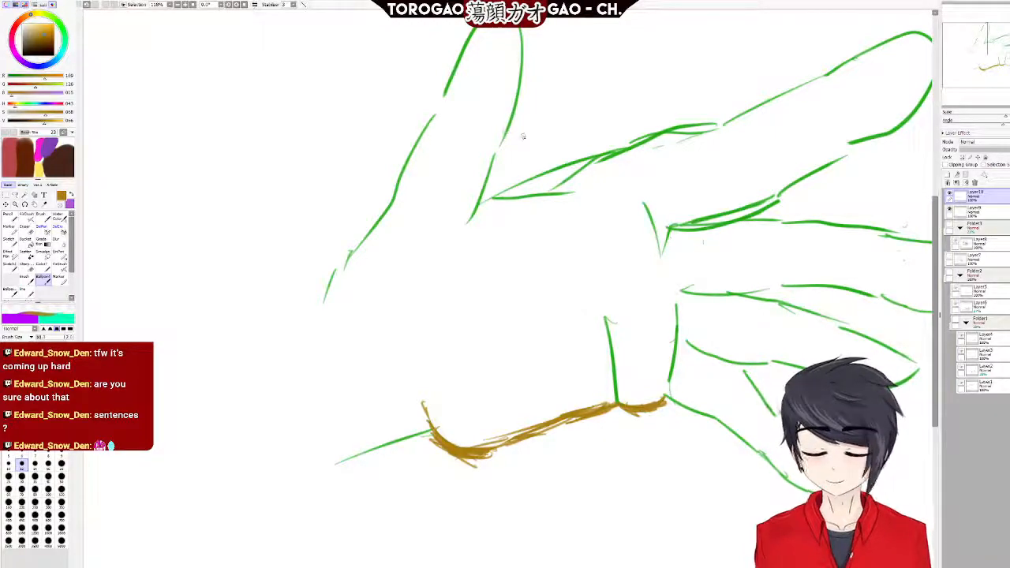
{"action": "scroll", "coordinate": [428, 173], "scroll_direction": "up", "scroll_amount": 1}
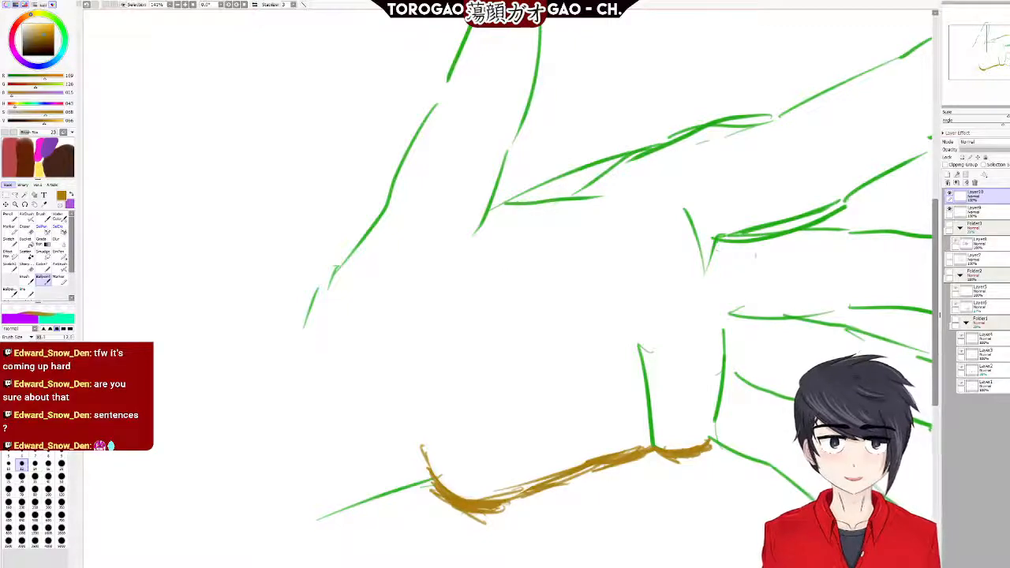
{"action": "mouse_move", "coordinate": [498, 178]}
{"action": "left_mouse_down"}
{"action": "mouse_move", "coordinate": [479, 254]}
{"action": "mouse_move", "coordinate": [492, 173]}
{"action": "mouse_move", "coordinate": [477, 239]}
{"action": "mouse_move", "coordinate": [484, 216]}
{"action": "mouse_move", "coordinate": [492, 247]}
{"action": "left_mouse_up"}
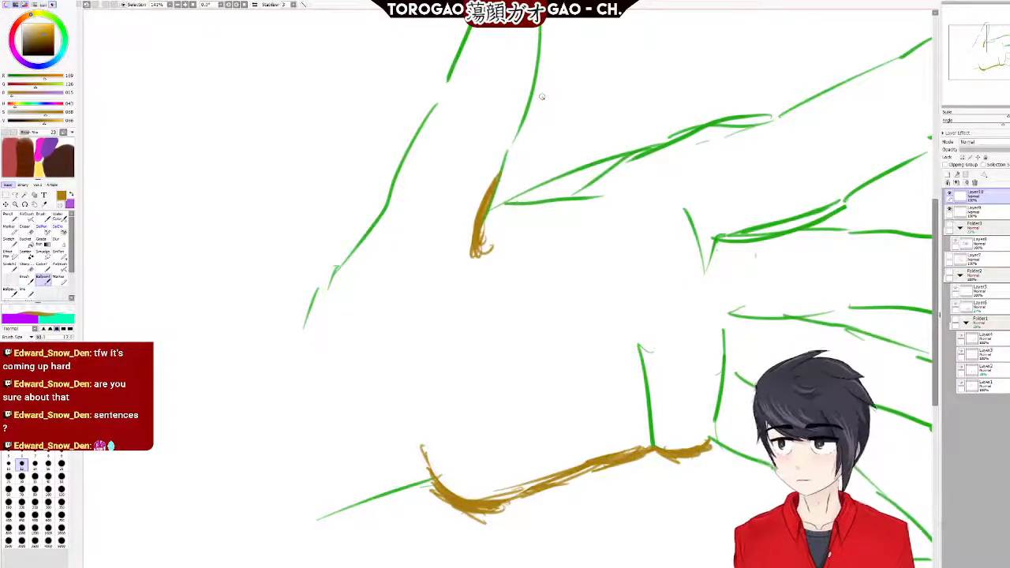
{"action": "scroll", "coordinate": [545, 89], "scroll_direction": "down", "scroll_amount": 5}
{"action": "scroll", "coordinate": [537, 181], "scroll_direction": "up", "scroll_amount": 4}
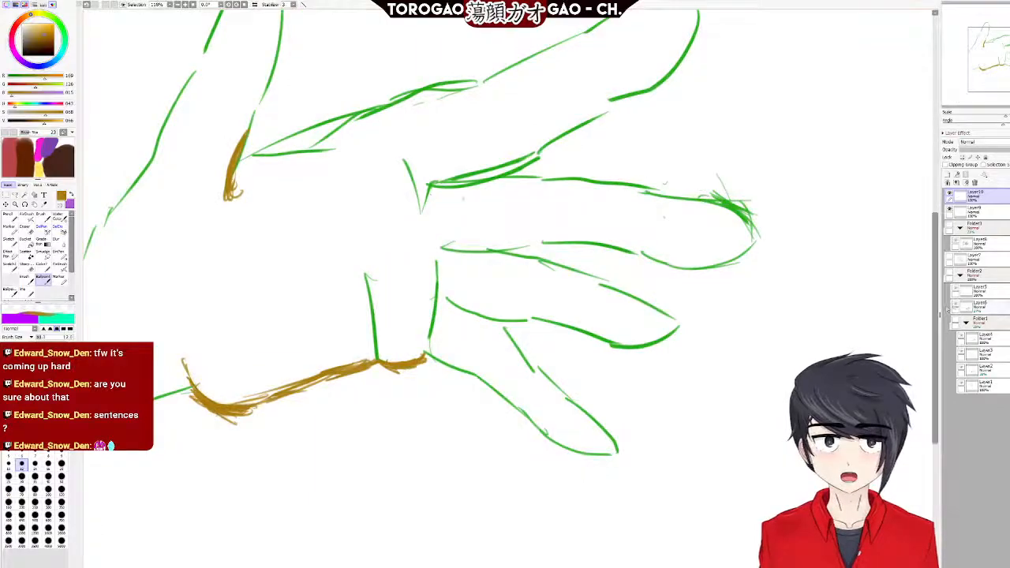
{"action": "scroll", "coordinate": [936, 316], "scroll_direction": "up", "scroll_amount": 2}
{"action": "left_click_drag", "start_coordinate": [462, 377], "coordinate": [589, 424]}
{"action": "scroll", "coordinate": [589, 423], "scroll_direction": "down", "scroll_amount": 4}
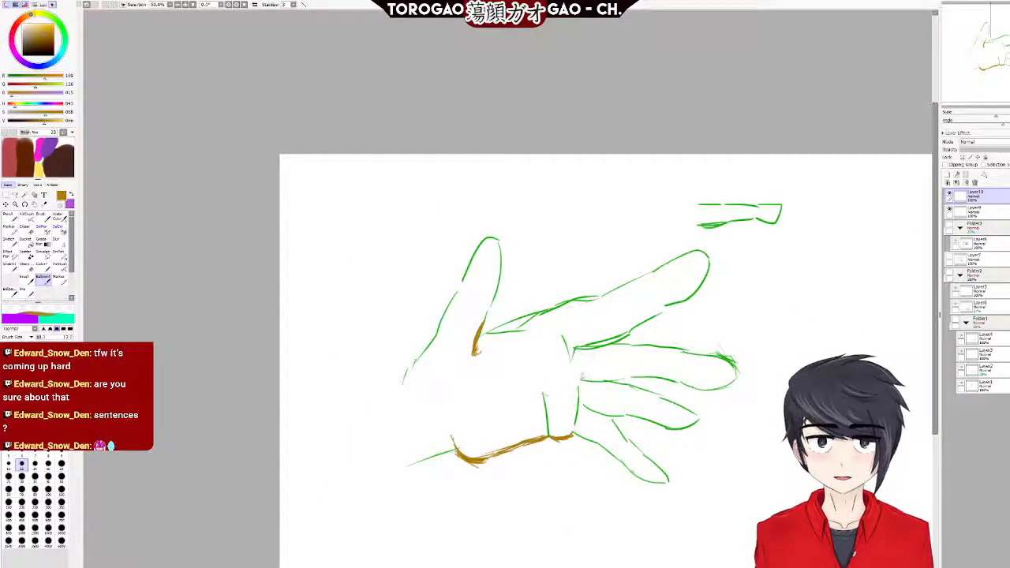
Paint a thin, slanted brownish-yellow line on the palm from below the thumb's hooked stroke towards the lower edge's left end.
{"action": "scroll", "coordinate": [512, 363], "scroll_direction": "up", "scroll_amount": 4}
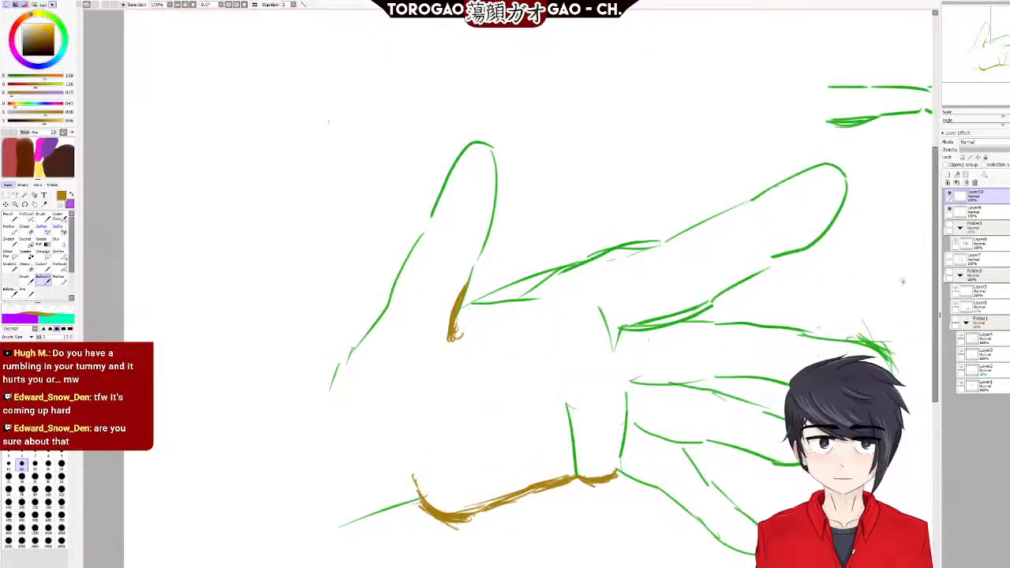
{"action": "scroll", "coordinate": [579, 365], "scroll_direction": "down", "scroll_amount": 1}
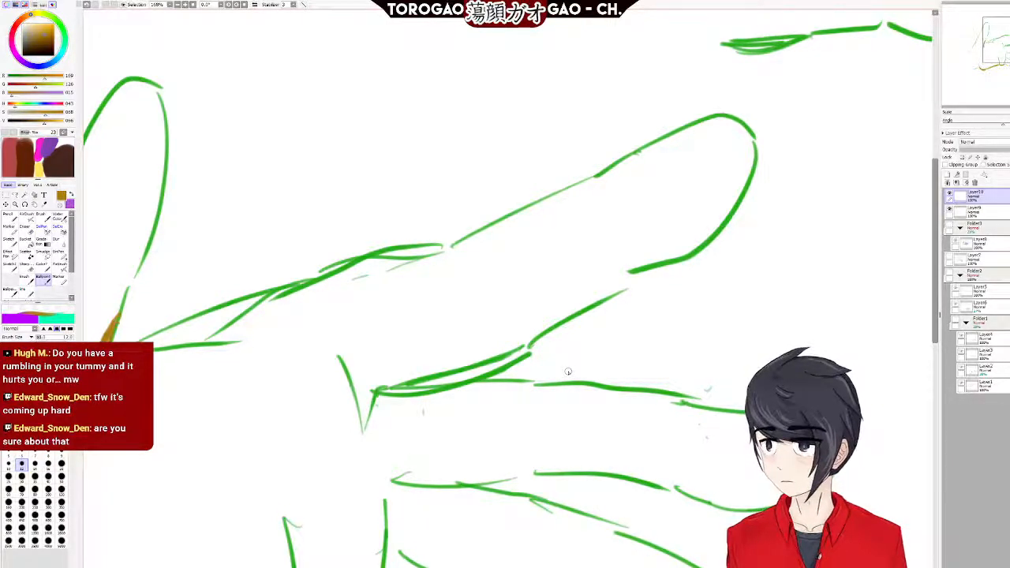
{"action": "scroll", "coordinate": [263, 403], "scroll_direction": "down", "scroll_amount": 4}
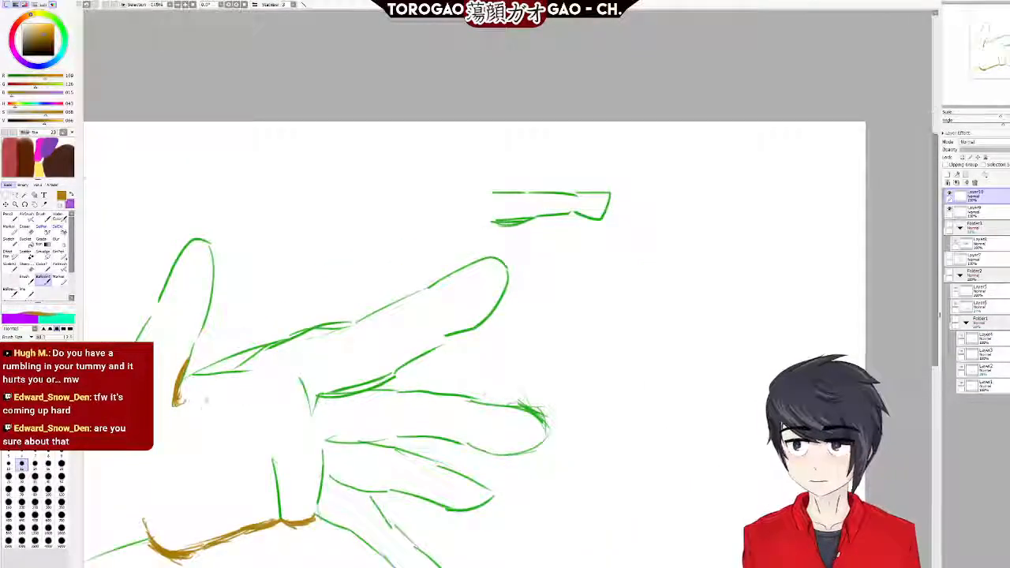
{"action": "scroll", "coordinate": [202, 417], "scroll_direction": "up", "scroll_amount": 5}
{"action": "scroll", "coordinate": [316, 428], "scroll_direction": "down", "scroll_amount": 5}
{"action": "scroll", "coordinate": [319, 430], "scroll_direction": "left", "scroll_amount": 3}
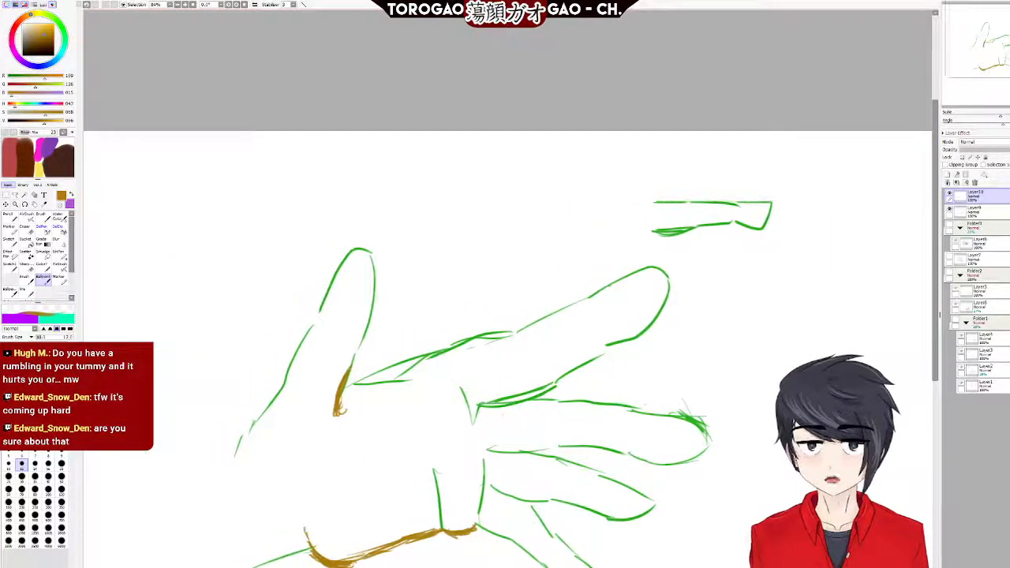
{"action": "scroll", "coordinate": [315, 522], "scroll_direction": "up", "scroll_amount": 3}
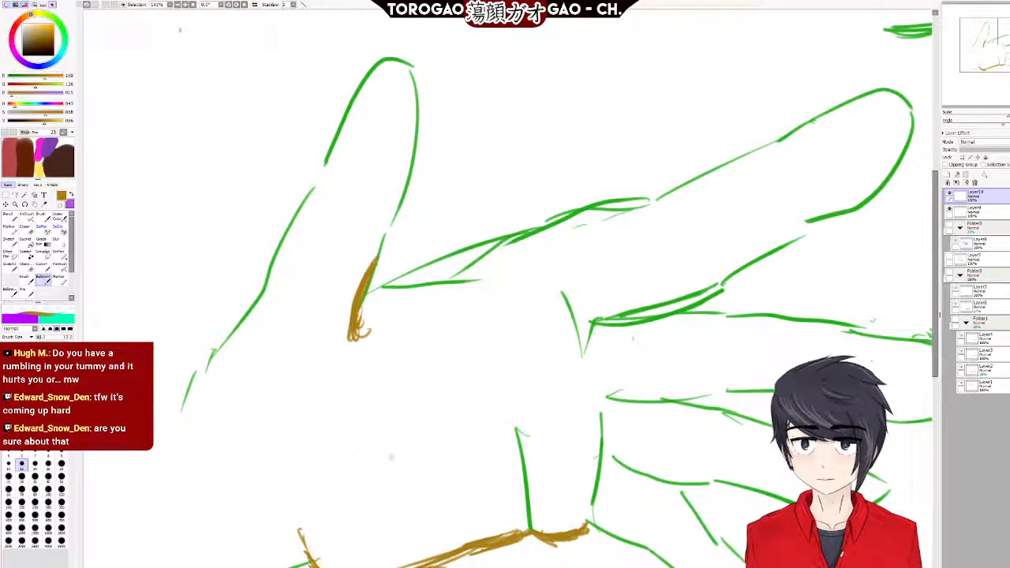
{"action": "left_click_drag", "start_coordinate": [351, 391], "coordinate": [320, 488]}
{"action": "key", "text": "ctrl+z"}
{"action": "mouse_move", "coordinate": [356, 377]}
{"action": "left_mouse_down"}
{"action": "mouse_move", "coordinate": [328, 467]}
{"action": "mouse_move", "coordinate": [344, 397]}
{"action": "mouse_move", "coordinate": [285, 490]}
{"action": "left_mouse_up"}
{"action": "key", "text": "ctrl+z"}
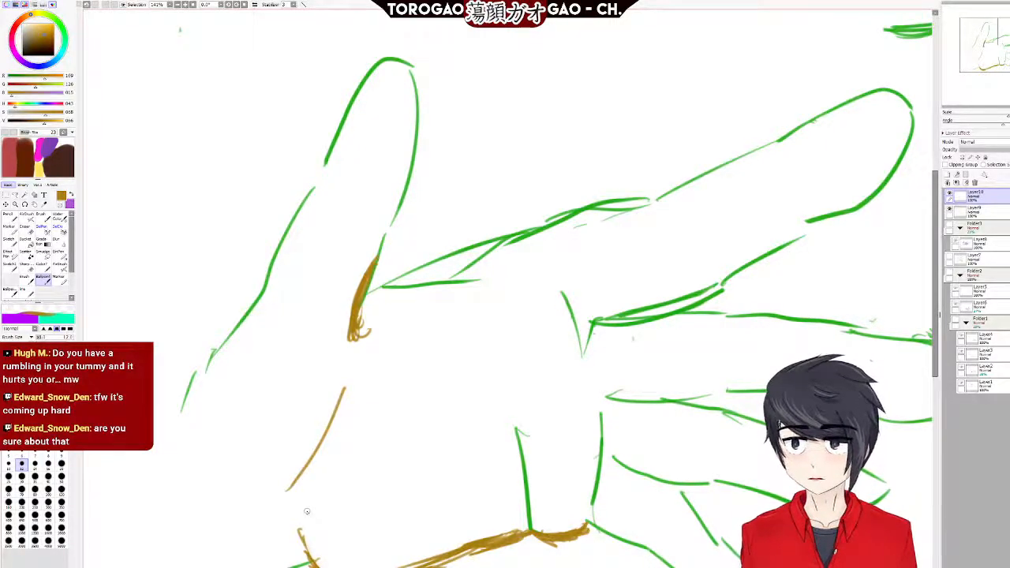
{"action": "scroll", "coordinate": [435, 387], "scroll_direction": "down", "scroll_amount": 5}
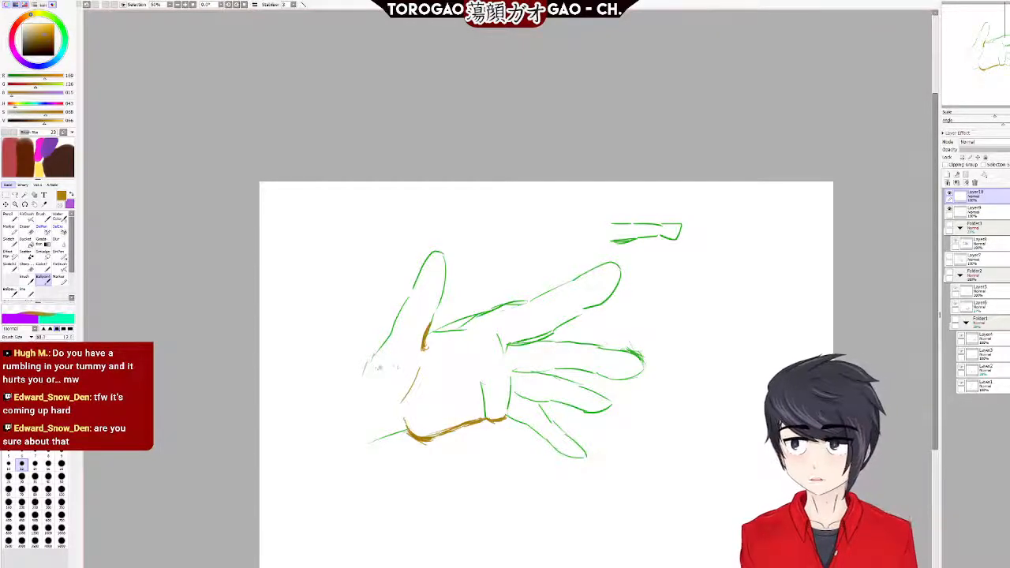
{"action": "scroll", "coordinate": [374, 368], "scroll_direction": "up", "scroll_amount": 2}
{"action": "scroll", "coordinate": [376, 344], "scroll_direction": "down", "scroll_amount": 2}
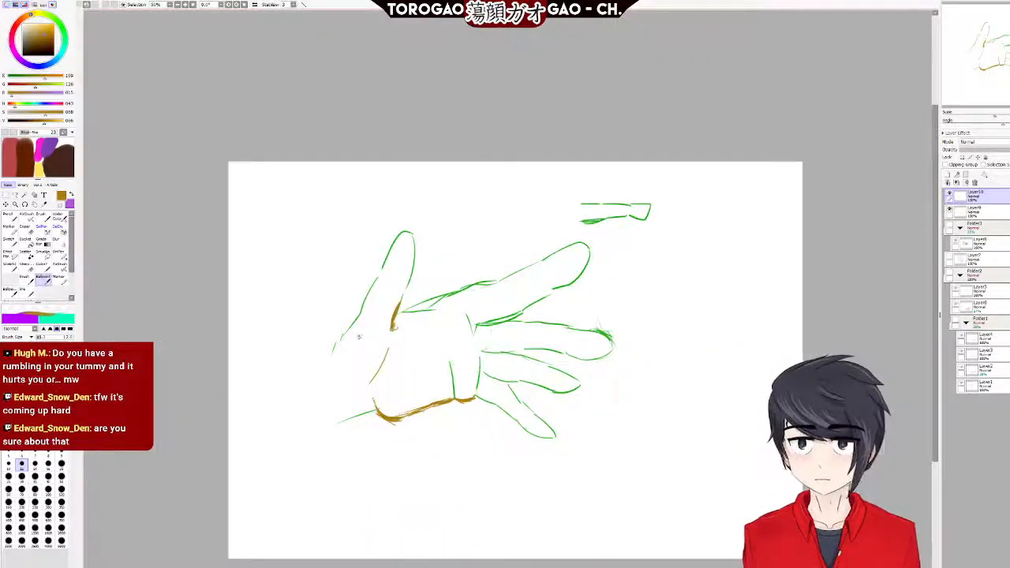
Add a new empty layer and a new layer folder above the hand's line art.
{"action": "scroll", "coordinate": [362, 336], "scroll_direction": "up", "scroll_amount": 3}
{"action": "left_click", "coordinate": [948, 174]}
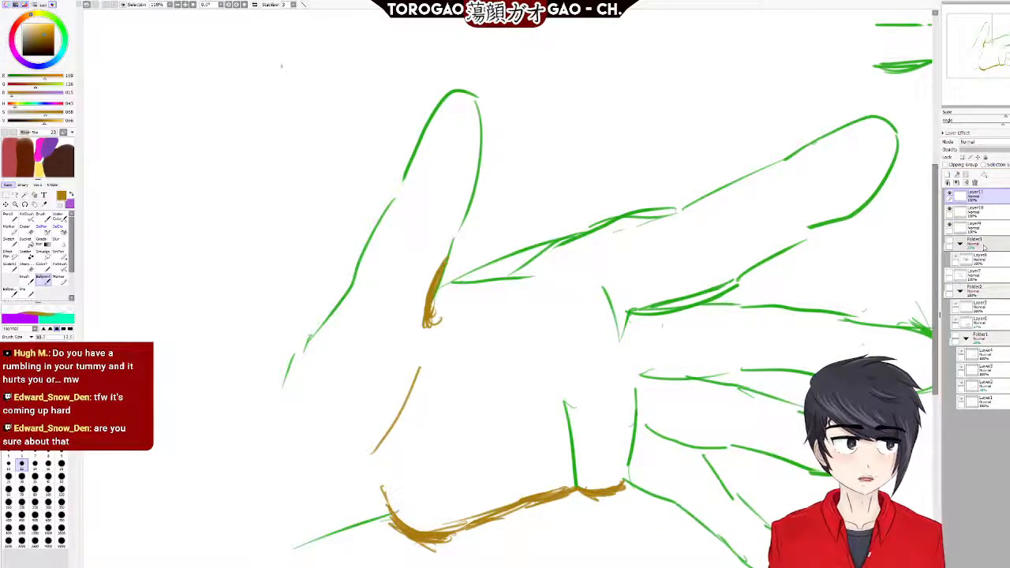
{"action": "left_click", "coordinate": [959, 174]}
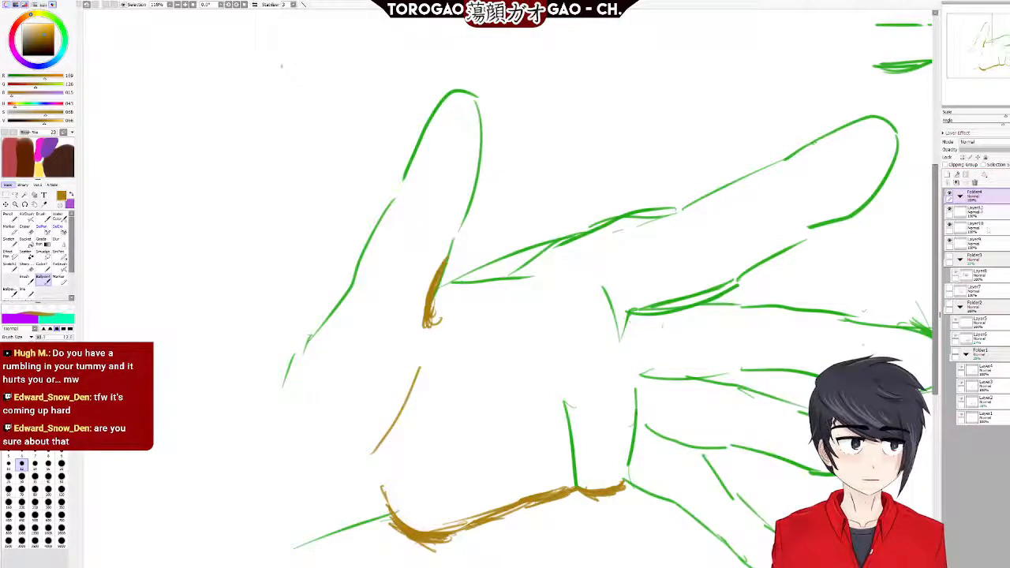
Move the layers from Layer11 down to Layer7, including Folder3, into the new Folder4.
{"action": "left_click", "coordinate": [990, 240]}
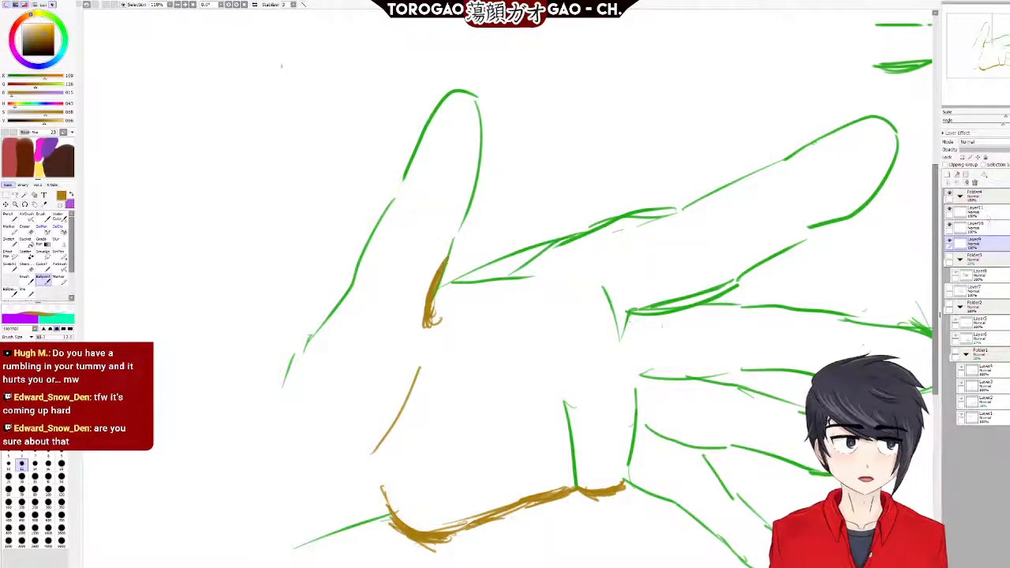
{"action": "left_click", "coordinate": [984, 289]}
{"action": "left_click", "coordinate": [988, 217], "text": "shift"}
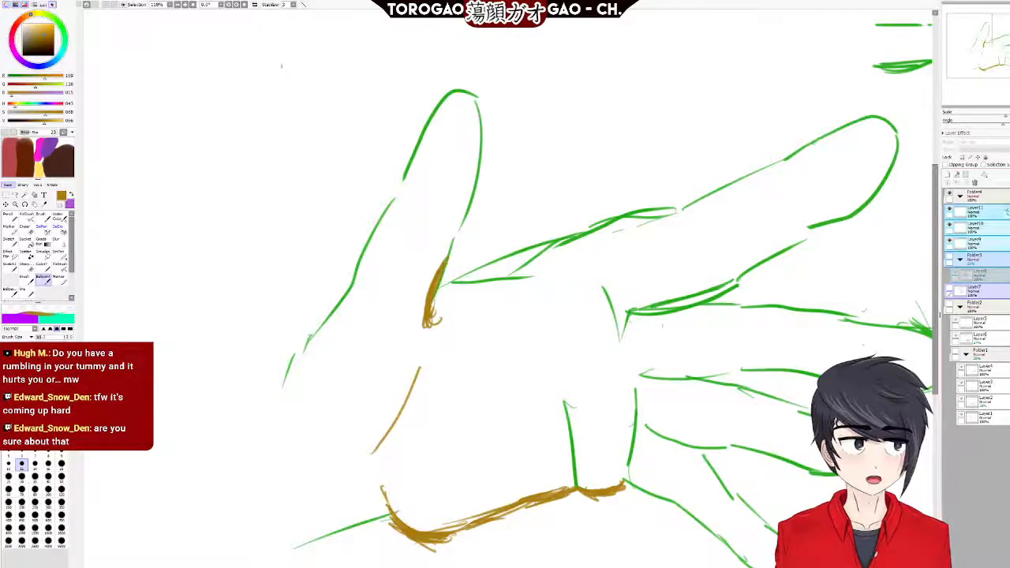
{"action": "left_click_drag", "start_coordinate": [1008, 210], "coordinate": [1003, 201]}
{"action": "left_click", "coordinate": [950, 196]}
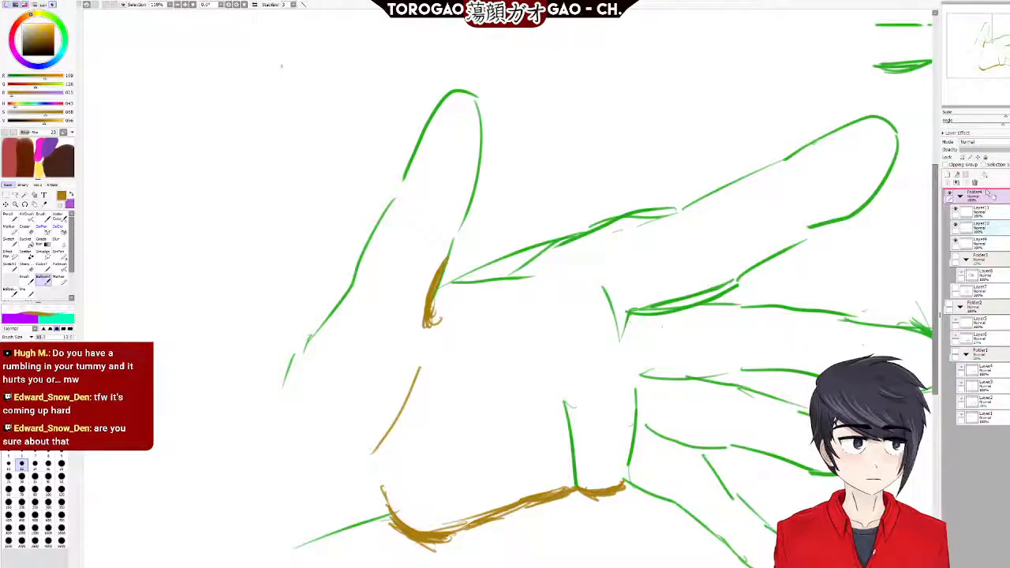
Take the empty Layer11 out of Folder4 and place it above the folder.
{"action": "left_click", "coordinate": [956, 211]}
{"action": "left_click", "coordinate": [956, 211]}
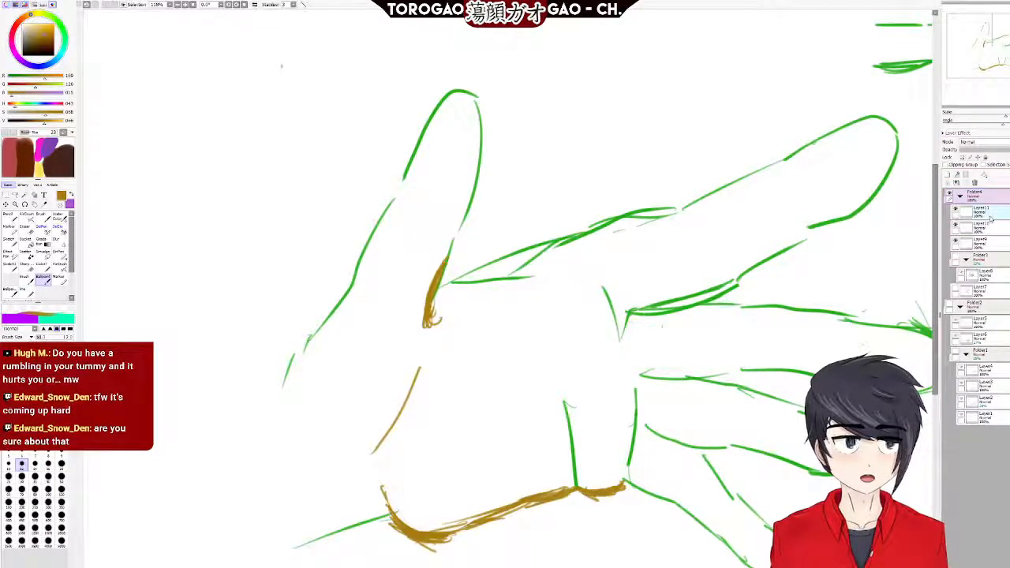
{"action": "left_click", "coordinate": [988, 217]}
{"action": "left_click_drag", "start_coordinate": [985, 216], "coordinate": [984, 190]}
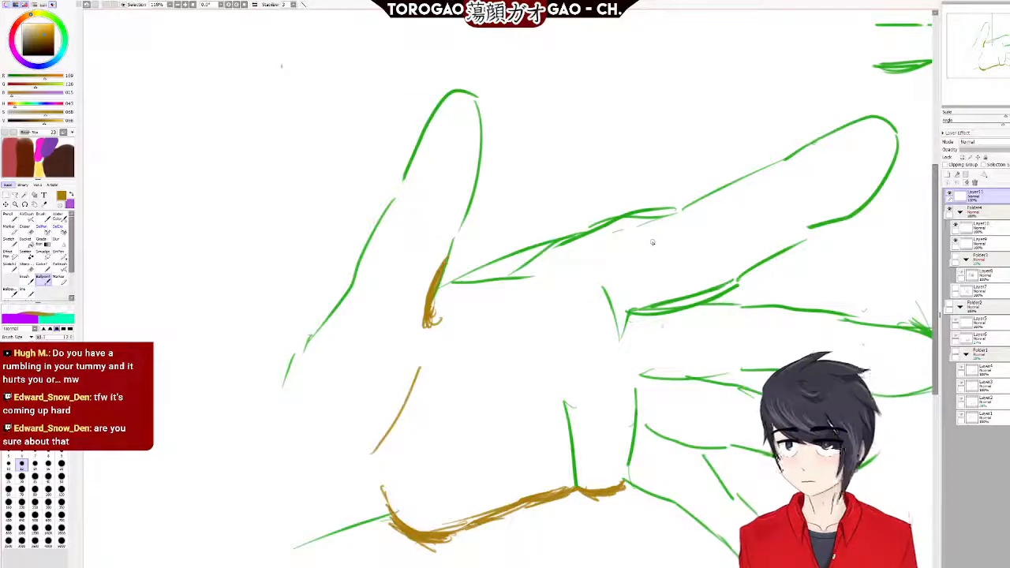
Lower the opacity of Folder4 to fade the green and brownish-yellow line art into a guide.
{"action": "scroll", "coordinate": [565, 381], "scroll_direction": "down", "scroll_amount": 5}
{"action": "scroll", "coordinate": [644, 391], "scroll_direction": "up", "scroll_amount": 4}
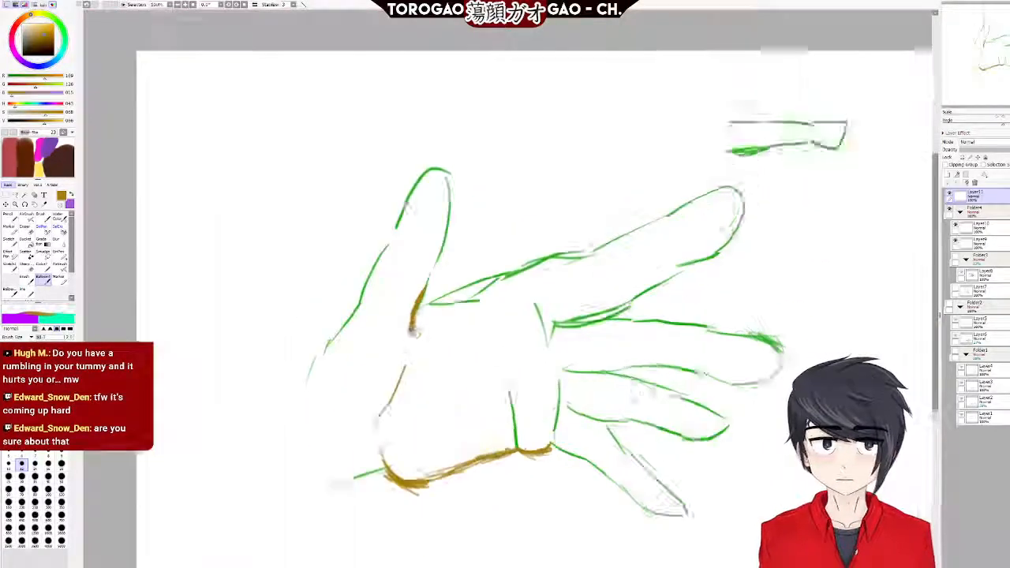
{"action": "left_click", "coordinate": [980, 212]}
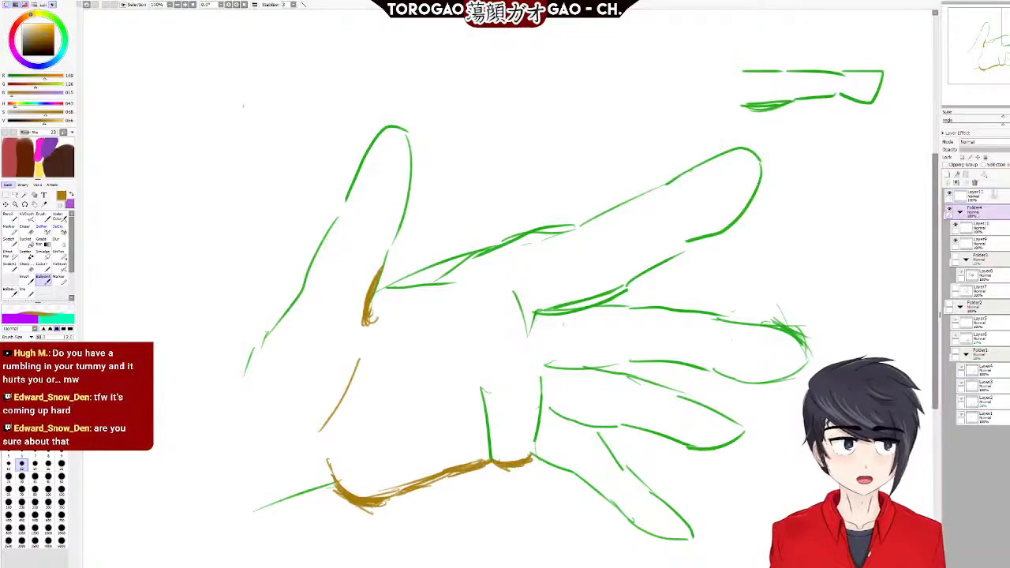
{"action": "left_click", "coordinate": [1006, 150]}
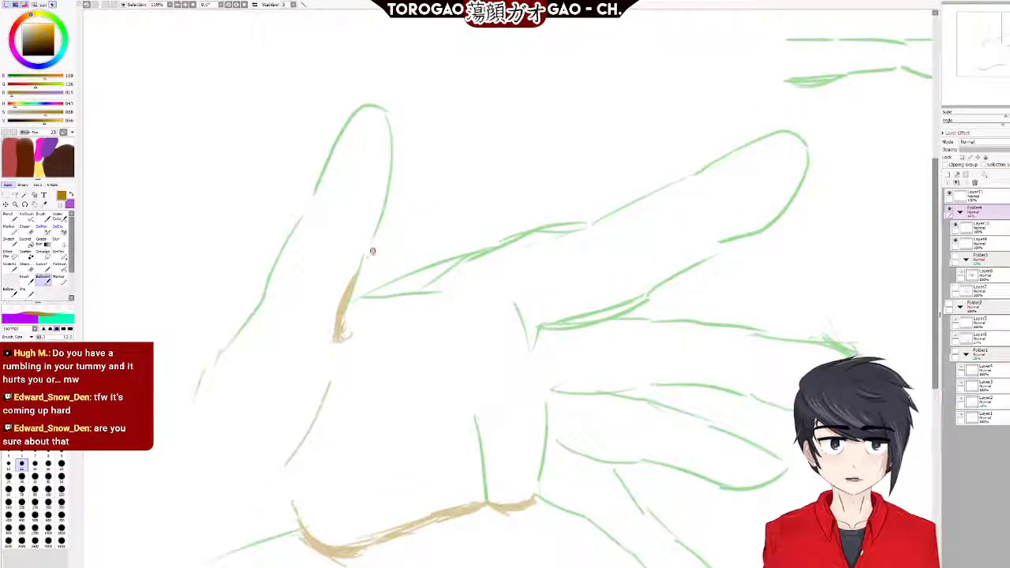
{"action": "scroll", "coordinate": [401, 241], "scroll_direction": "down", "scroll_amount": 2}
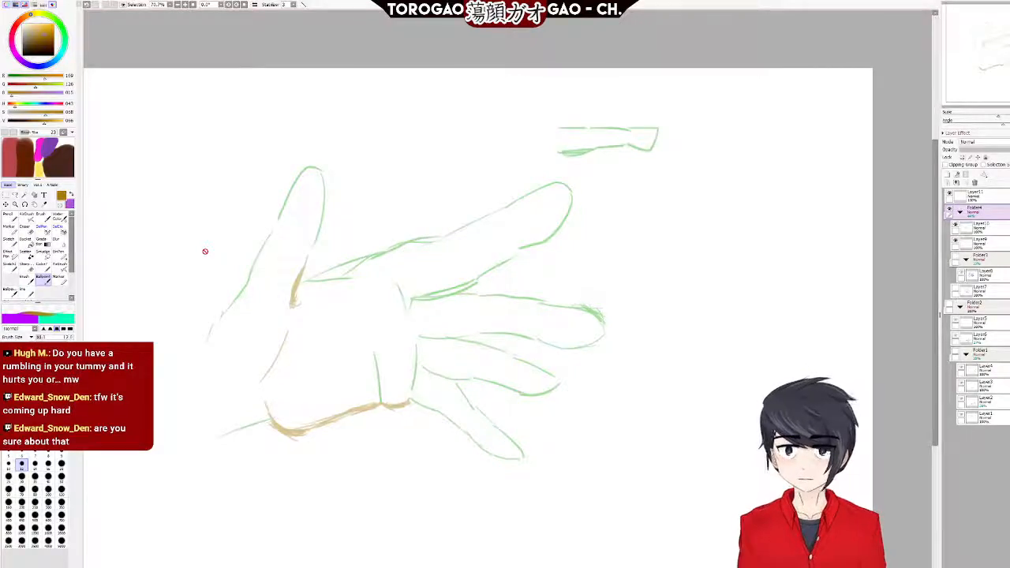
{"action": "scroll", "coordinate": [214, 252], "scroll_direction": "up", "scroll_amount": 2}
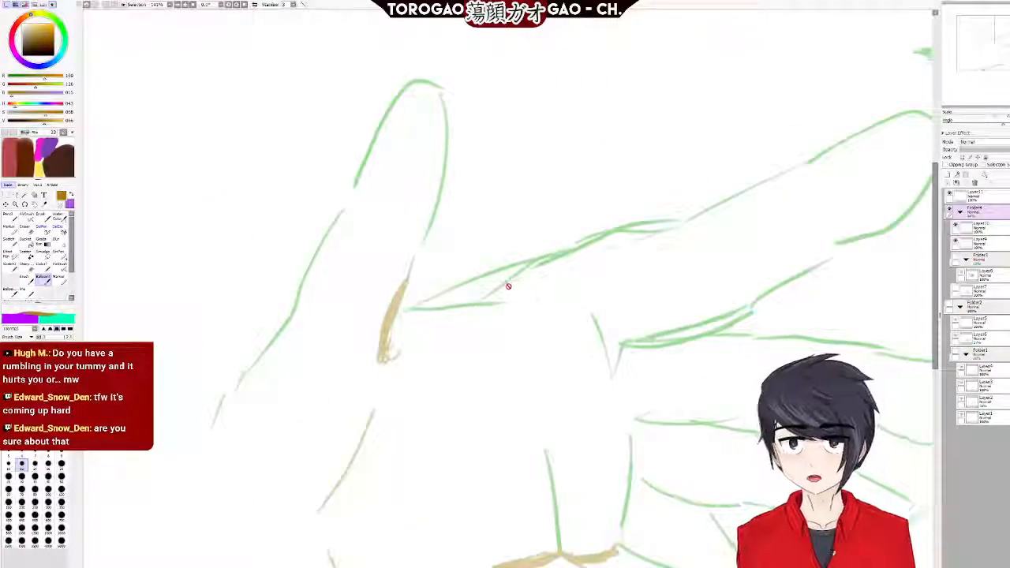
{"action": "scroll", "coordinate": [521, 286], "scroll_direction": "down", "scroll_amount": 3}
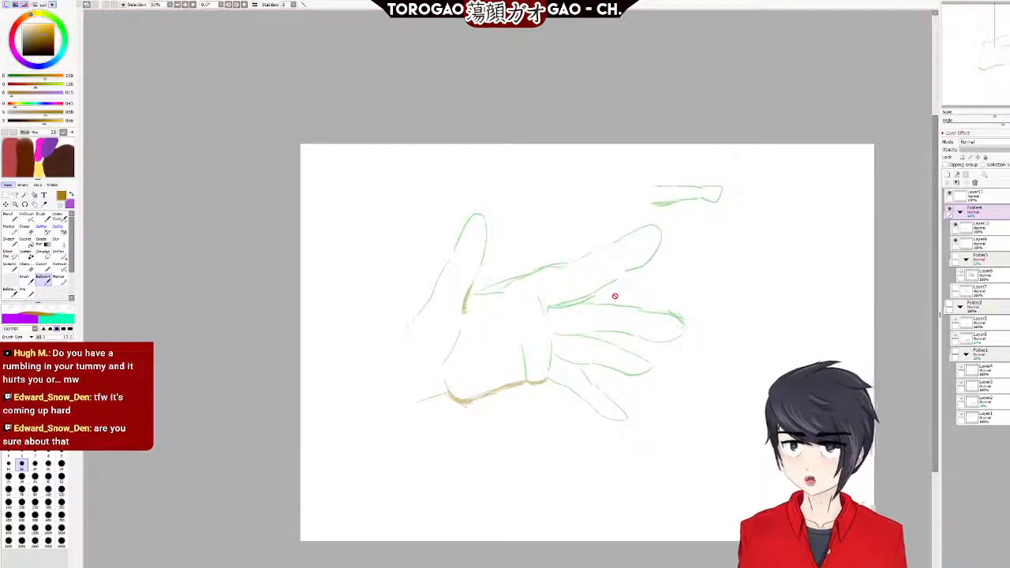
{"action": "scroll", "coordinate": [615, 296], "scroll_direction": "up", "scroll_amount": 3}
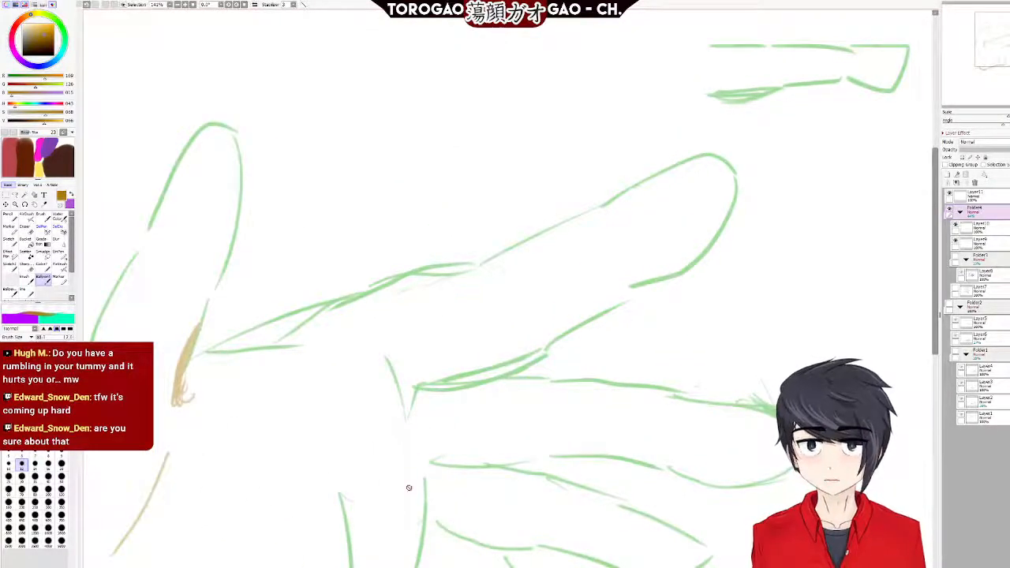
Switch to a smooth, tapering pen brush, make Layer11 active and raise the stroke stabilizer.
{"action": "left_click", "coordinate": [25, 294]}
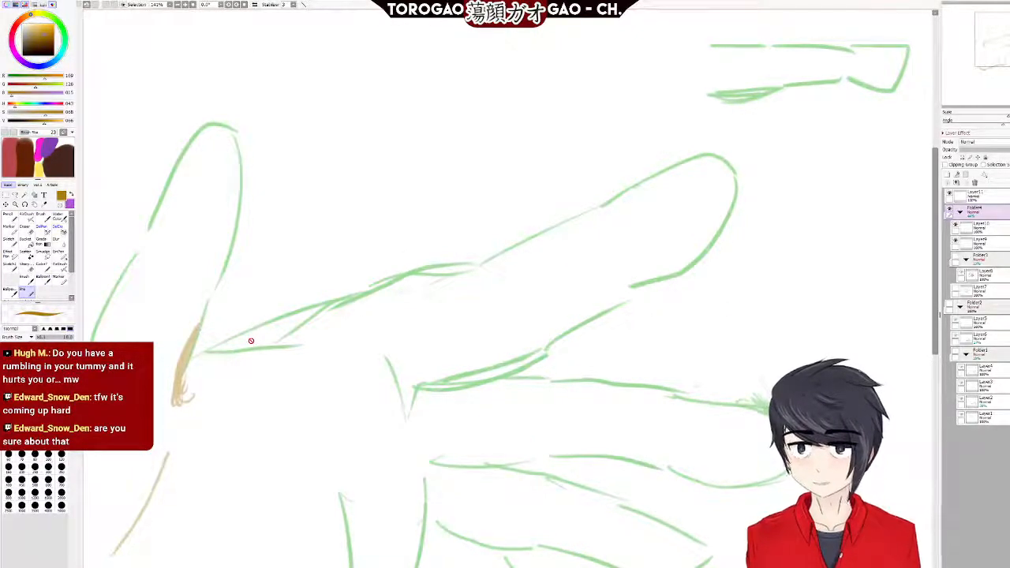
{"action": "left_click_drag", "start_coordinate": [937, 248], "coordinate": [938, 261]}
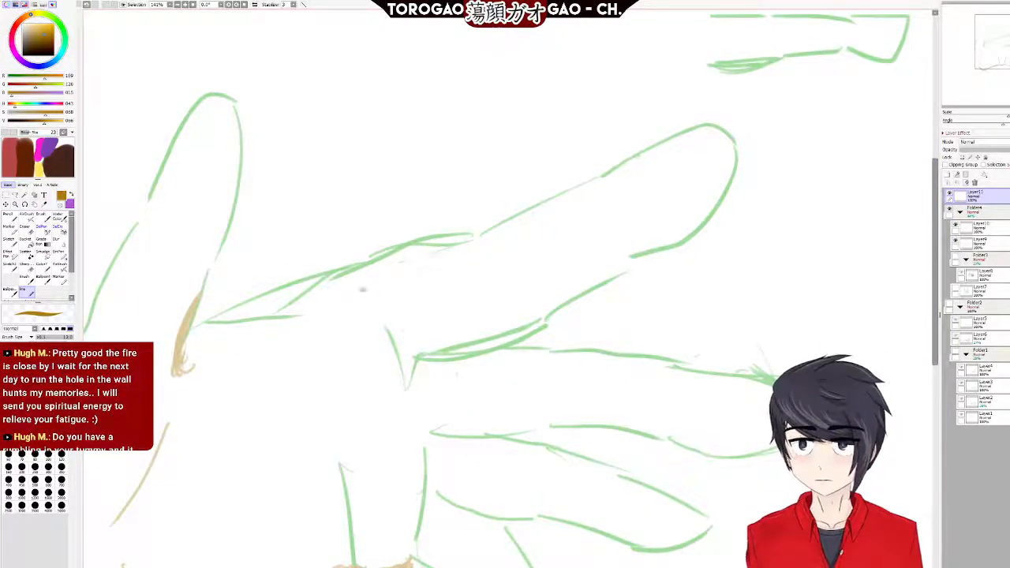
{"action": "left_click", "coordinate": [291, 145]}
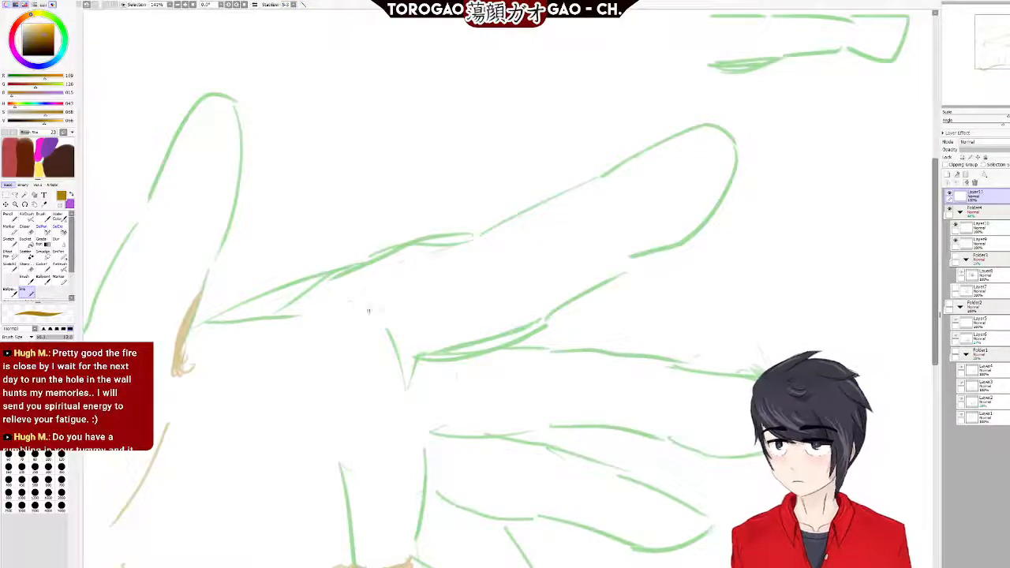
{"action": "scroll", "coordinate": [308, 411], "scroll_direction": "down", "scroll_amount": 1}
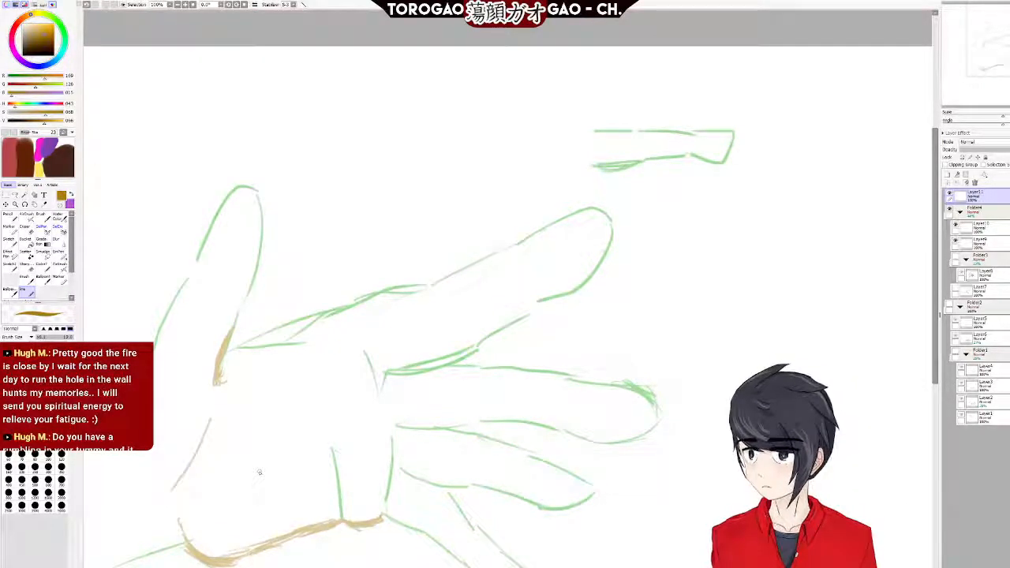
{"action": "scroll", "coordinate": [258, 475], "scroll_direction": "up", "scroll_amount": 3}
{"action": "scroll", "coordinate": [256, 478], "scroll_direction": "down", "scroll_amount": 3}
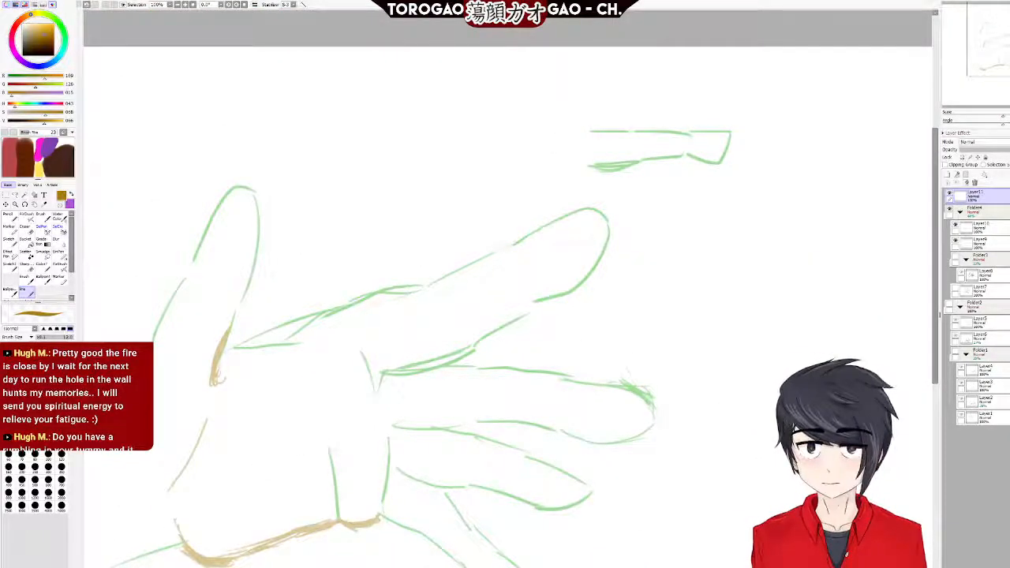
{"action": "left_click_drag", "start_coordinate": [218, 500], "coordinate": [292, 502]}
{"action": "scroll", "coordinate": [293, 503], "scroll_direction": "up", "scroll_amount": 2}
{"action": "scroll", "coordinate": [434, 477], "scroll_direction": "down", "scroll_amount": 3}
{"action": "scroll", "coordinate": [500, 461], "scroll_direction": "up", "scroll_amount": 3}
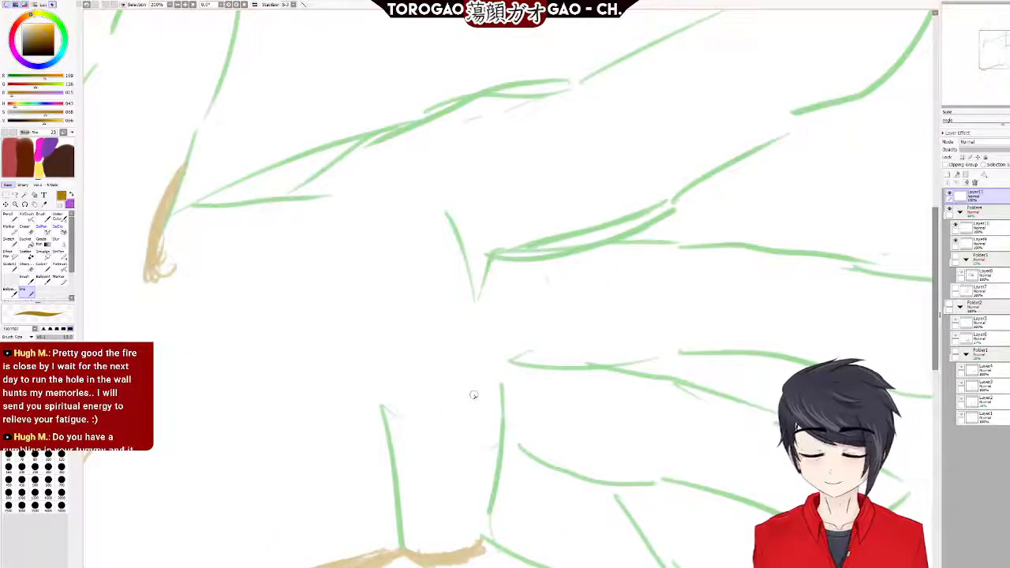
Choose dark red and ink the upright fold line beside the ring finger's base with one tapered stroke.
{"action": "left_click_drag", "start_coordinate": [14, 28], "coordinate": [56, 34]}
{"action": "left_click", "coordinate": [54, 37]}
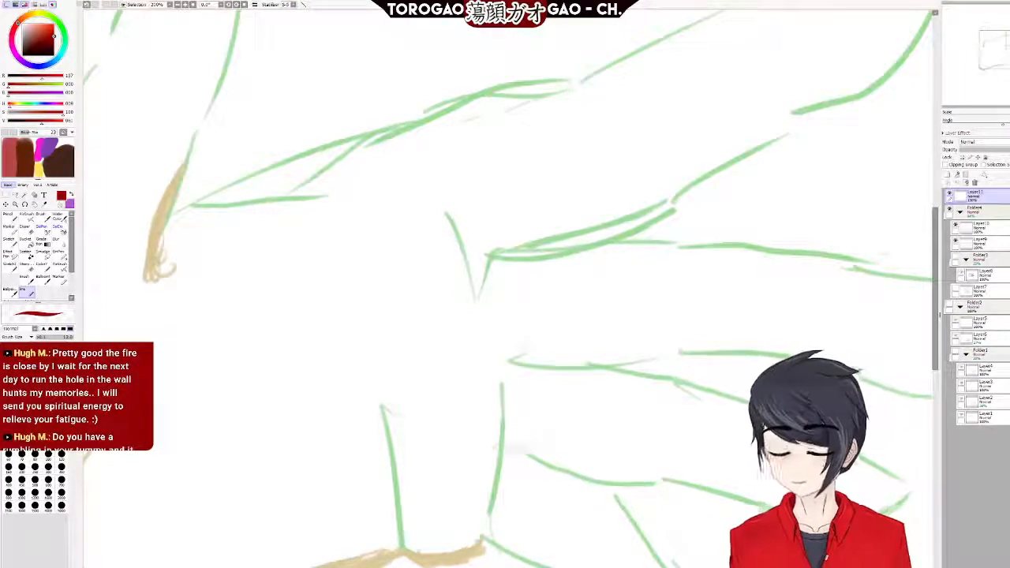
{"action": "left_click_drag", "start_coordinate": [502, 386], "coordinate": [496, 490]}
{"action": "key", "text": "ctrl+z"}
{"action": "left_click_drag", "start_coordinate": [502, 385], "coordinate": [490, 511]}
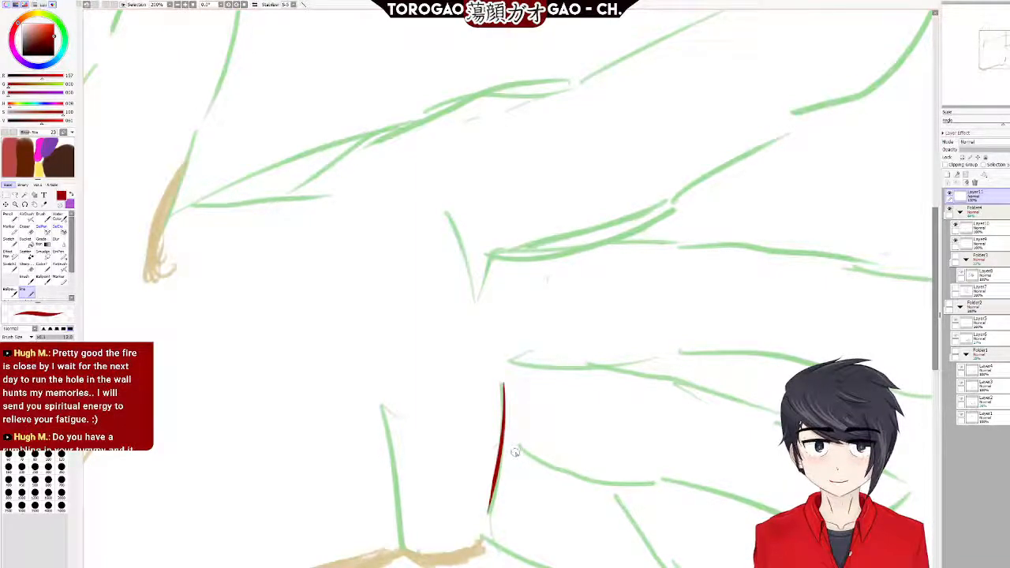
{"action": "left_click_drag", "start_coordinate": [520, 452], "coordinate": [675, 498]}
{"action": "key", "text": "ctrl+z"}
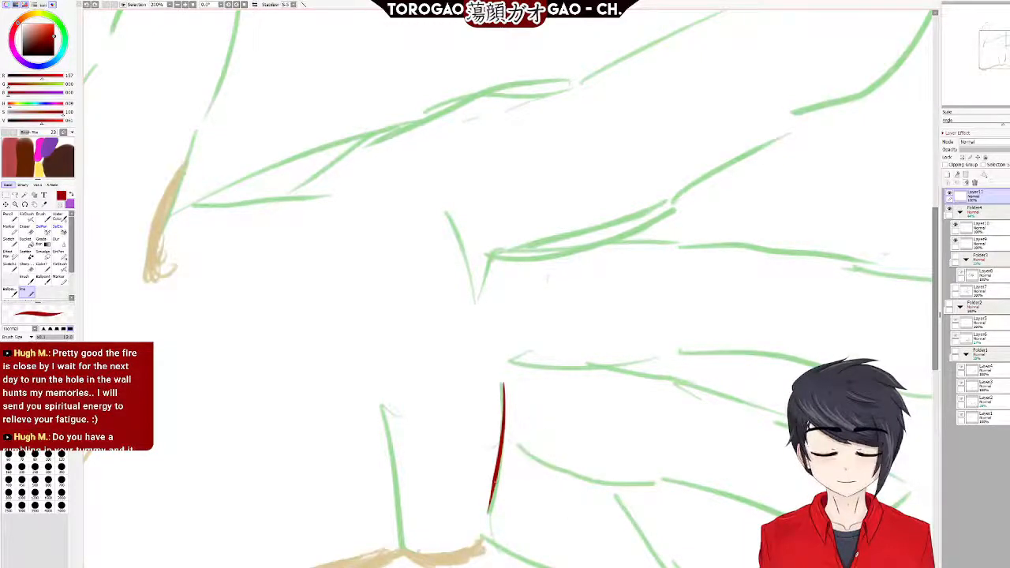
Ink the short slanted crease beside the index finger's base with a tapered dark red stroke.
{"action": "left_click_drag", "start_coordinate": [446, 212], "coordinate": [483, 306]}
{"action": "key", "text": "ctrl+z"}
{"action": "left_click_drag", "start_coordinate": [446, 212], "coordinate": [476, 309]}
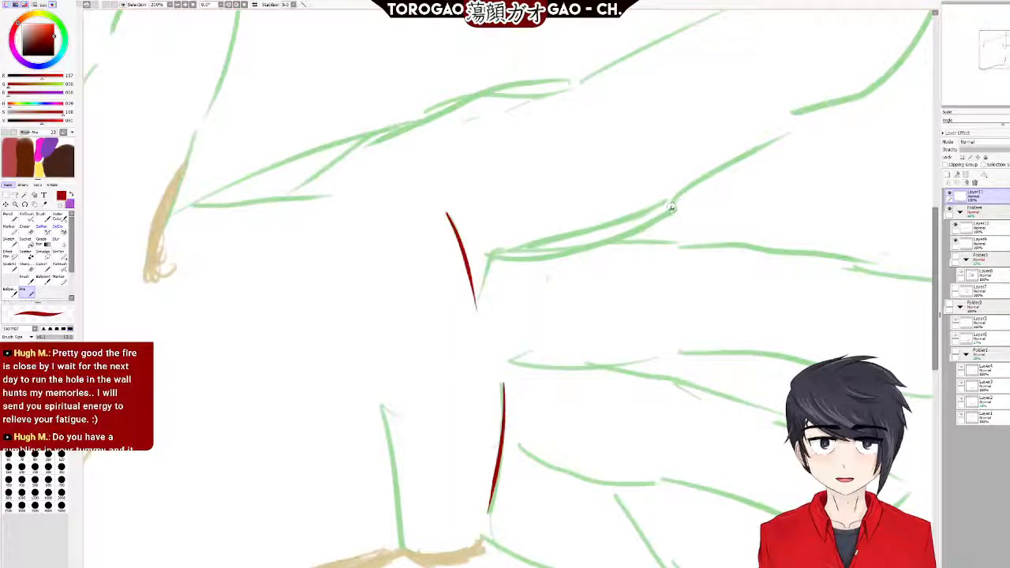
Ink the index finger's lower base line with a curved dark red stroke running from its first joint to the palm.
{"action": "mouse_move", "coordinate": [672, 207]}
{"action": "left_mouse_down"}
{"action": "mouse_move", "coordinate": [544, 243]}
{"action": "mouse_move", "coordinate": [497, 308]}
{"action": "left_mouse_up"}
{"action": "key", "text": "ctrl+z"}
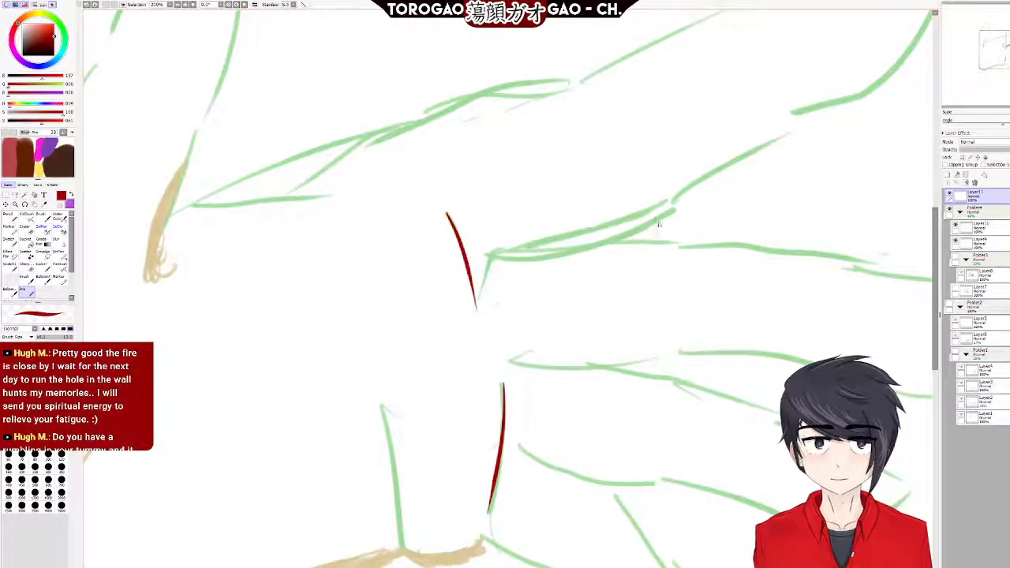
{"action": "mouse_move", "coordinate": [662, 208]}
{"action": "left_mouse_down"}
{"action": "mouse_move", "coordinate": [570, 235]}
{"action": "mouse_move", "coordinate": [499, 241]}
{"action": "left_mouse_up"}
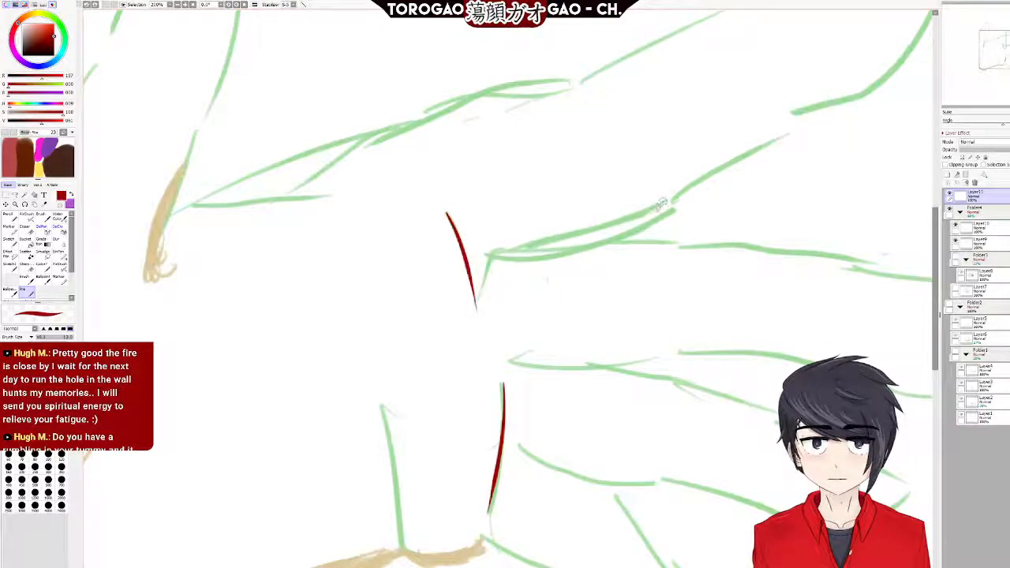
{"action": "mouse_move", "coordinate": [663, 202]}
{"action": "left_mouse_down"}
{"action": "mouse_move", "coordinate": [562, 241]}
{"action": "mouse_move", "coordinate": [487, 253]}
{"action": "left_mouse_up"}
{"action": "key", "text": "ctrl+z"}
{"action": "left_click_drag", "start_coordinate": [671, 202], "coordinate": [484, 252]}
{"action": "key", "text": "ctrl+z"}
{"action": "mouse_move", "coordinate": [668, 200]}
{"action": "left_mouse_down"}
{"action": "mouse_move", "coordinate": [637, 221]}
{"action": "mouse_move", "coordinate": [484, 253]}
{"action": "left_mouse_up"}
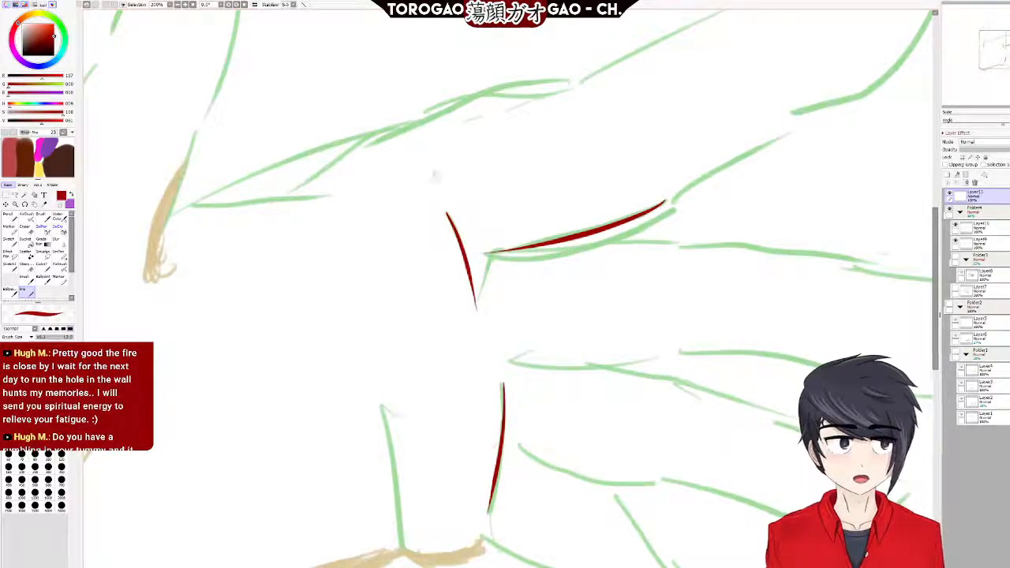
Ink the ring finger's base line on the middle-finger side with one tapered dark red stroke running down to the palm.
{"action": "left_click_drag", "start_coordinate": [996, 124], "coordinate": [979, 124]}
{"action": "left_click_drag", "start_coordinate": [937, 312], "coordinate": [936, 294]}
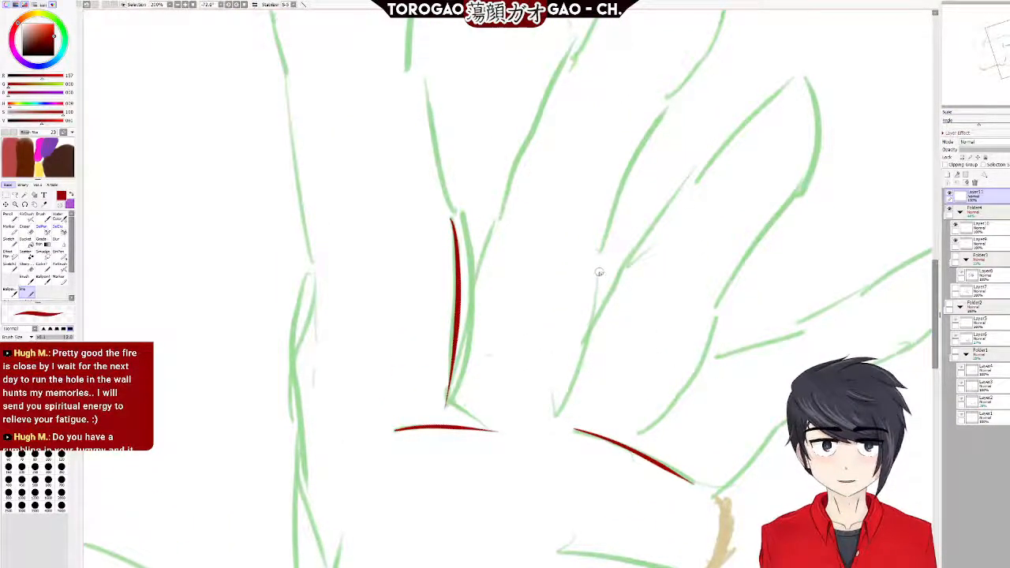
{"action": "left_click_drag", "start_coordinate": [594, 272], "coordinate": [554, 414]}
{"action": "key", "text": "ctrl+z"}
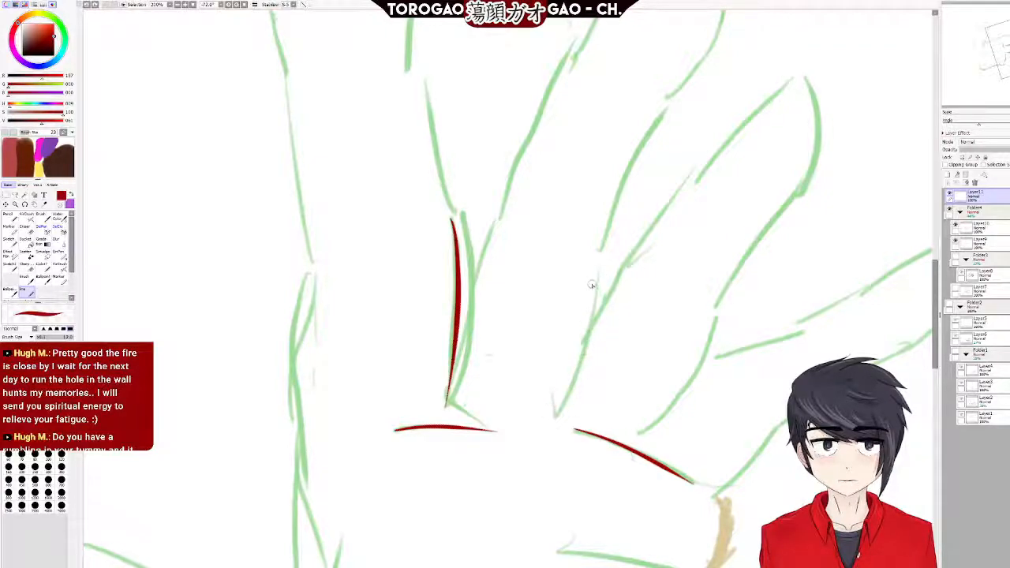
{"action": "left_click_drag", "start_coordinate": [596, 278], "coordinate": [566, 417]}
{"action": "key", "text": "ctrl+z"}
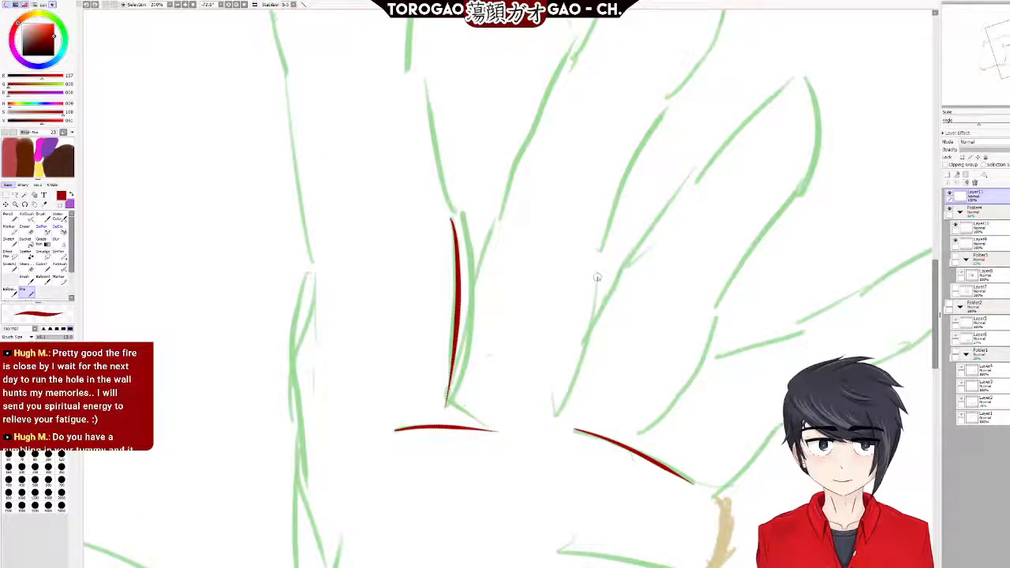
{"action": "mouse_move", "coordinate": [596, 276]}
{"action": "left_mouse_down"}
{"action": "mouse_move", "coordinate": [577, 377]}
{"action": "mouse_move", "coordinate": [554, 411]}
{"action": "left_mouse_up"}
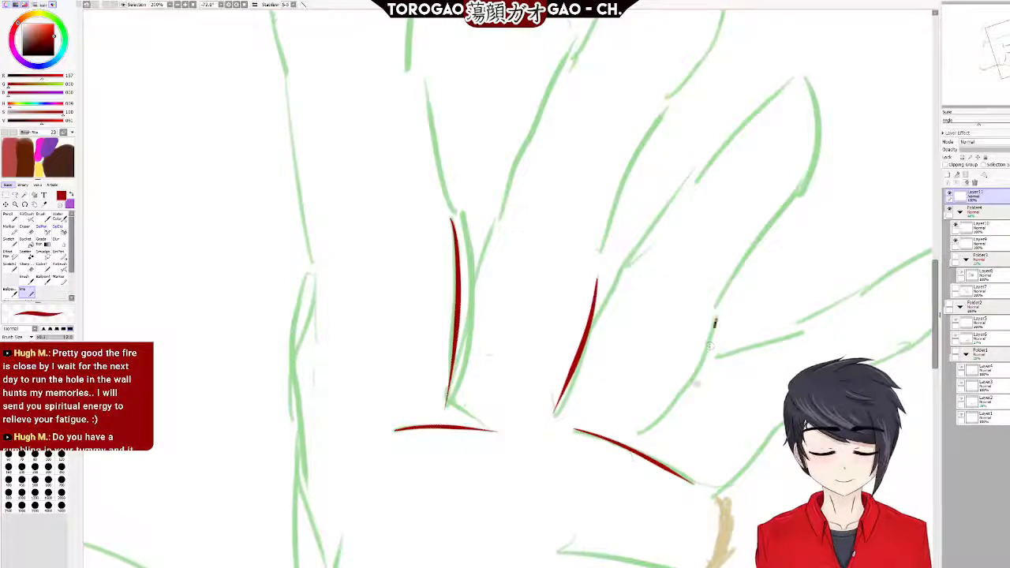
Ink the ring finger's base on the little-finger side and its opposite side up to the fingertip with separate tapered dark red strokes.
{"action": "left_click_drag", "start_coordinate": [716, 320], "coordinate": [639, 435]}
{"action": "left_click_drag", "start_coordinate": [594, 325], "coordinate": [624, 282]}
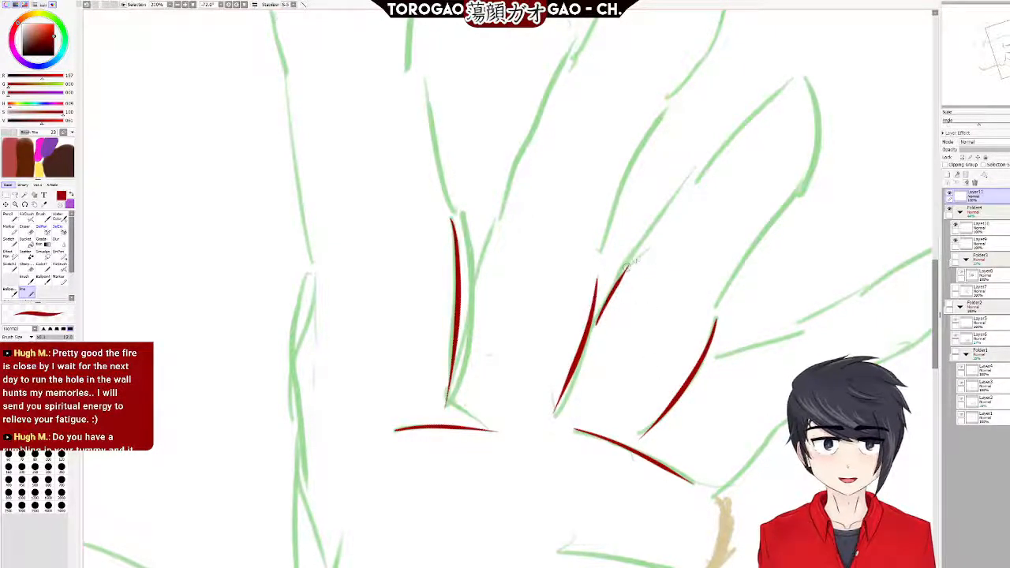
{"action": "mouse_move", "coordinate": [627, 268]}
{"action": "left_mouse_down"}
{"action": "mouse_move", "coordinate": [687, 190]}
{"action": "mouse_move", "coordinate": [769, 112]}
{"action": "left_mouse_up"}
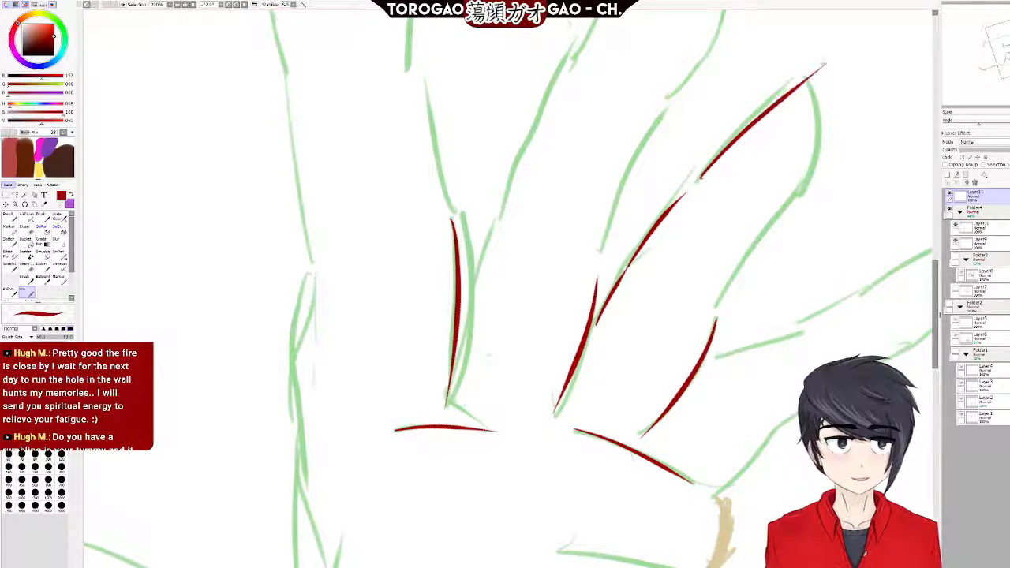
{"action": "key", "text": "ctrl+z"}
{"action": "mouse_move", "coordinate": [698, 183]}
{"action": "left_mouse_down"}
{"action": "mouse_move", "coordinate": [792, 184]}
{"action": "mouse_move", "coordinate": [722, 248]}
{"action": "left_mouse_up"}
{"action": "key", "text": "ctrl+z"}
Ink the ring finger's little-finger side from the fingertip down to the base segment with curved dark red strokes.
{"action": "mouse_move", "coordinate": [810, 79]}
{"action": "left_mouse_down"}
{"action": "mouse_move", "coordinate": [809, 190]}
{"action": "mouse_move", "coordinate": [707, 307]}
{"action": "left_mouse_up"}
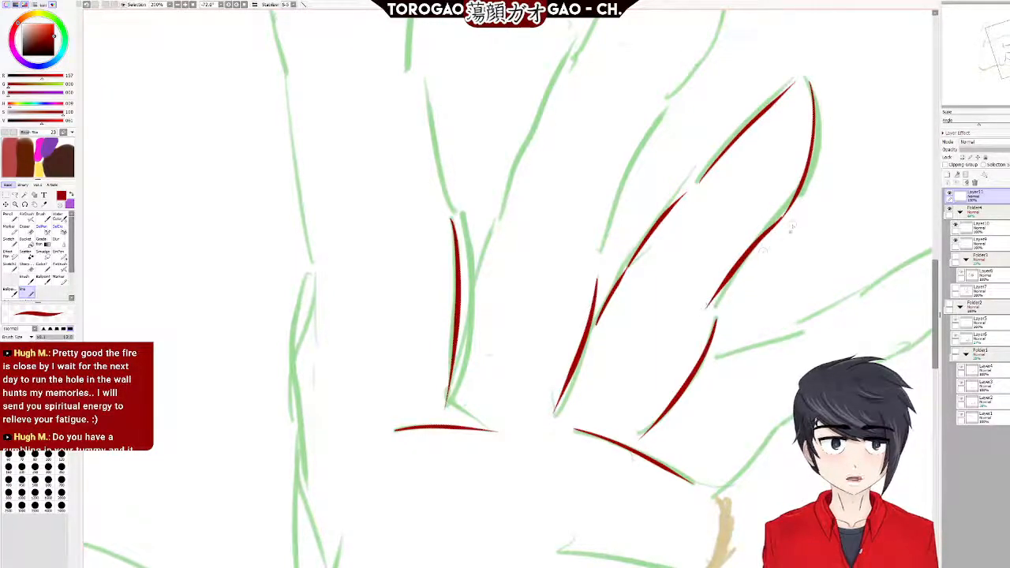
{"action": "key", "text": "ctrl+z"}
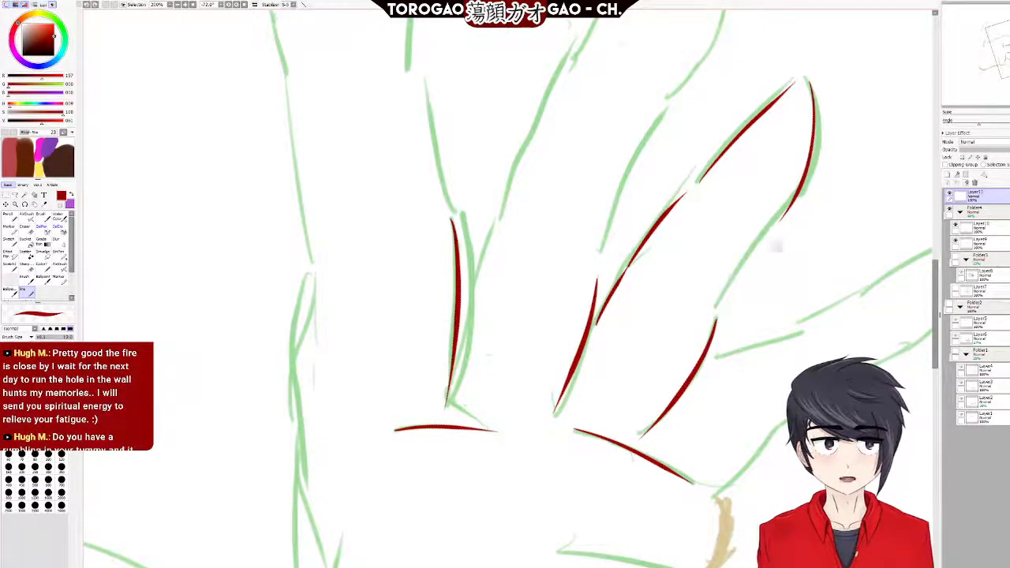
{"action": "left_click_drag", "start_coordinate": [781, 221], "coordinate": [714, 312]}
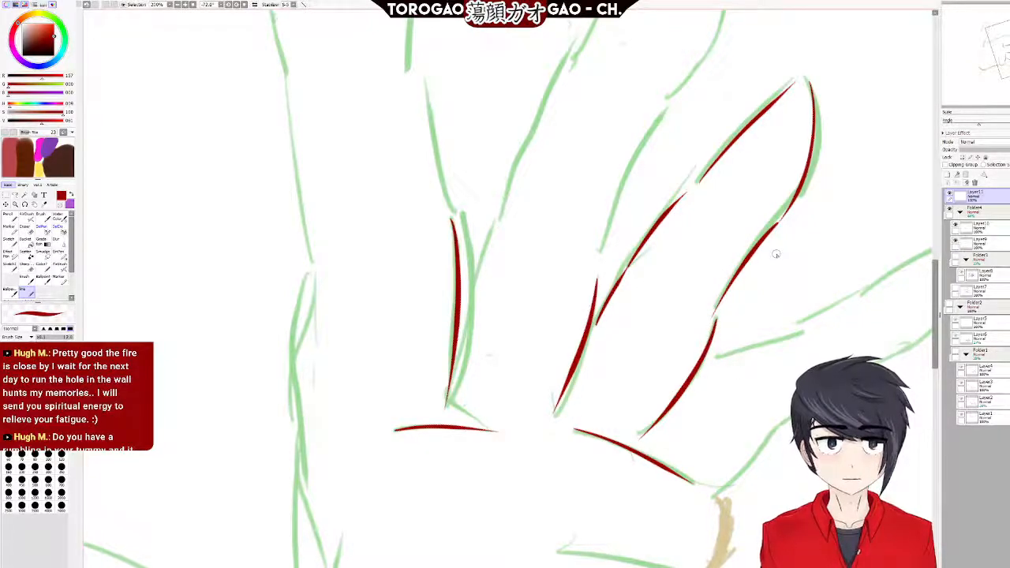
{"action": "scroll", "coordinate": [789, 245], "scroll_direction": "down", "scroll_amount": 3}
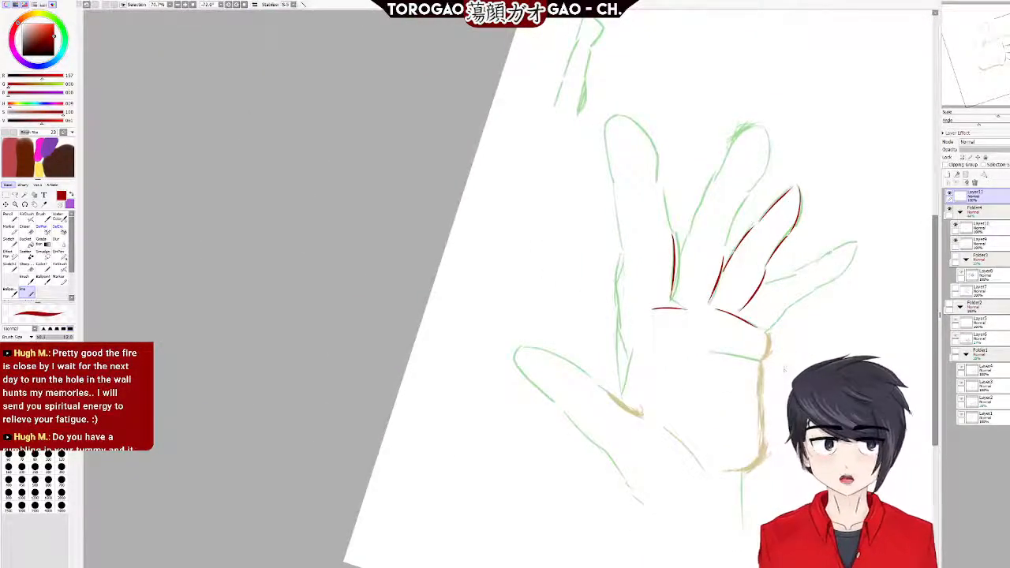
{"action": "scroll", "coordinate": [780, 390], "scroll_direction": "up", "scroll_amount": 1}
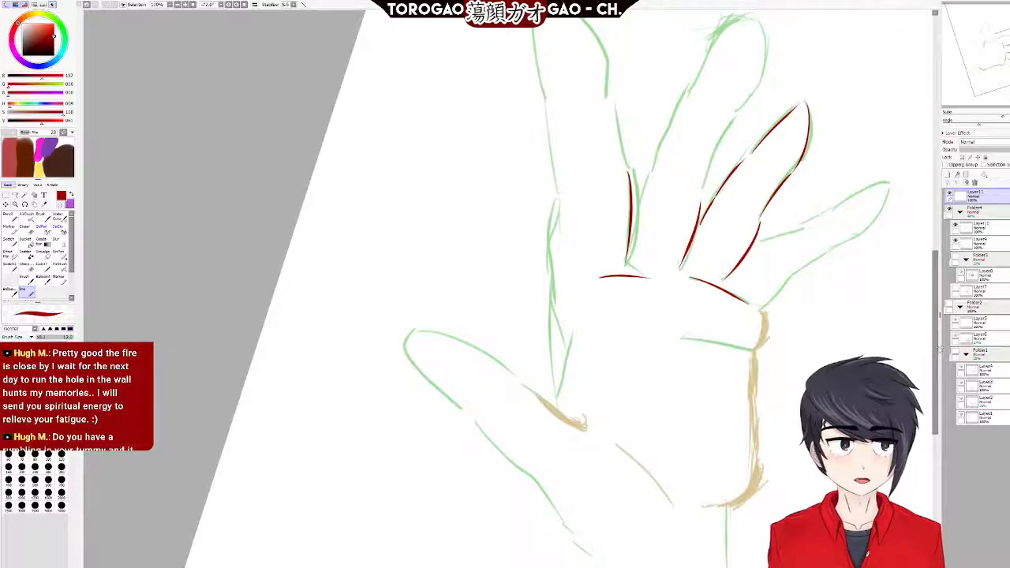
{"action": "scroll", "coordinate": [906, 222], "scroll_direction": "up", "scroll_amount": 3}
{"action": "scroll", "coordinate": [762, 221], "scroll_direction": "up", "scroll_amount": 1}
{"action": "scroll", "coordinate": [695, 225], "scroll_direction": "down", "scroll_amount": 2}
{"action": "scroll", "coordinate": [709, 256], "scroll_direction": "down", "scroll_amount": 3}
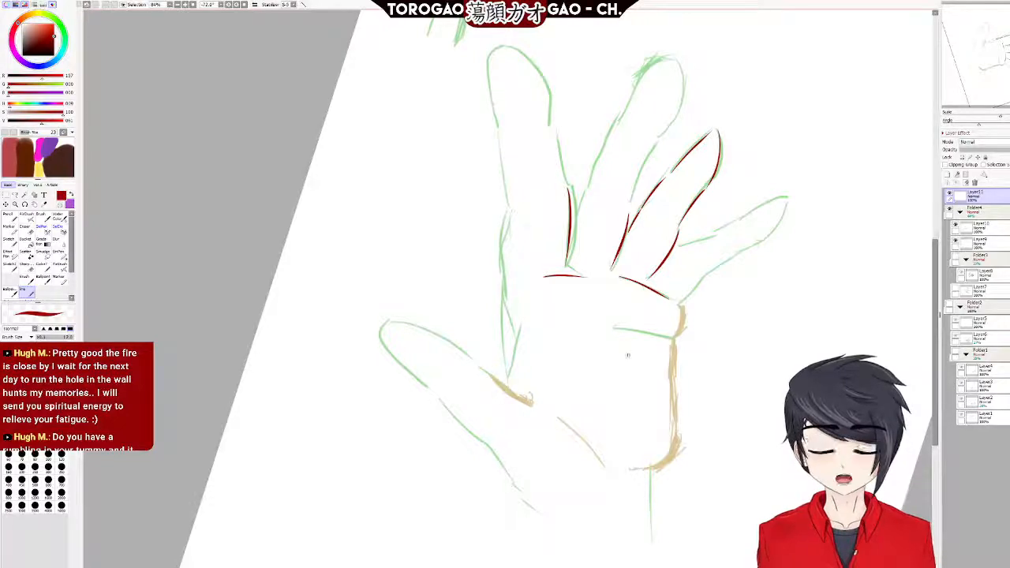
{"action": "scroll", "coordinate": [626, 346], "scroll_direction": "up", "scroll_amount": 3}
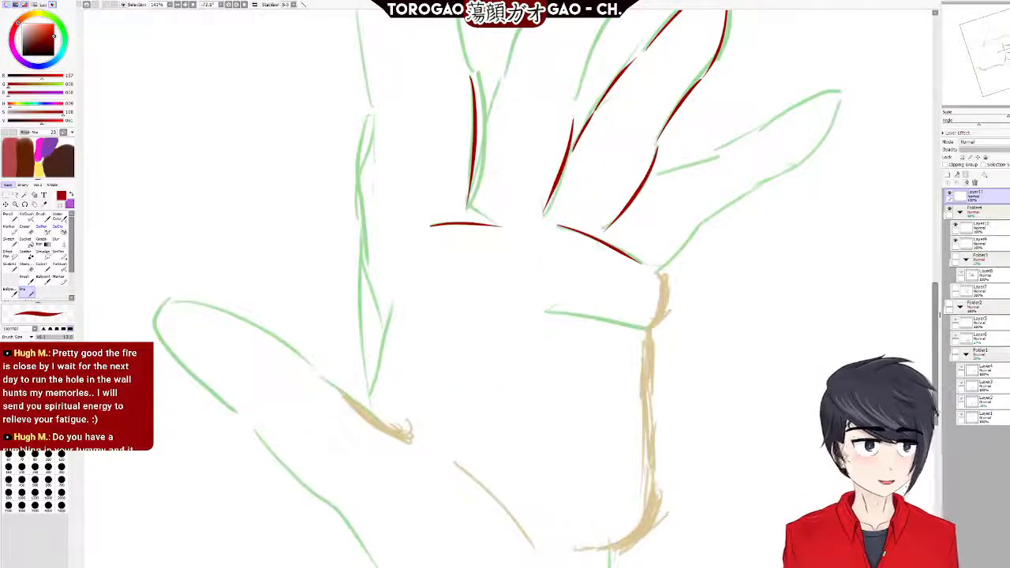
Ink the middle finger's fingertip with curved dark red strokes slightly inside the sketch, plus a short base line on the index-finger side.
{"action": "left_click_drag", "start_coordinate": [979, 123], "coordinate": [946, 123]}
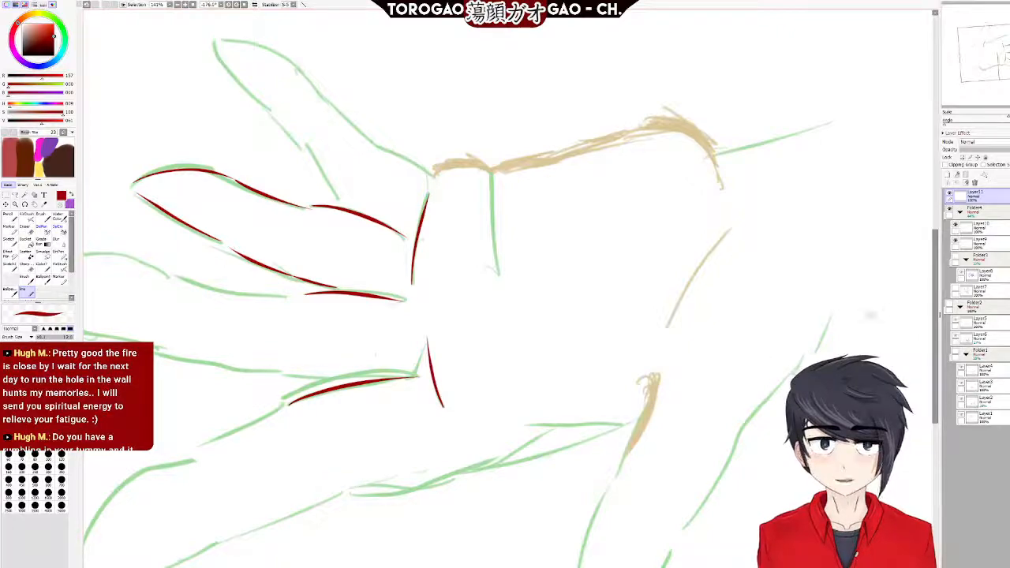
{"action": "mouse_move", "coordinate": [983, 151]}
{"action": "left_mouse_down"}
{"action": "mouse_move", "coordinate": [962, 152]}
{"action": "mouse_move", "coordinate": [1007, 153]}
{"action": "left_mouse_up"}
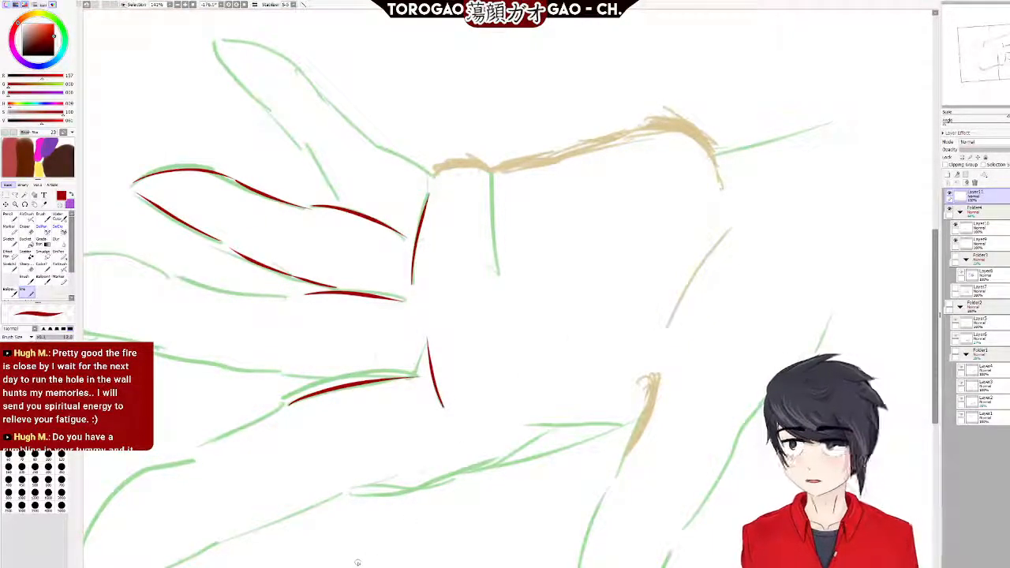
{"action": "key", "text": "Left"}
{"action": "key", "text": "Left"}
{"action": "key", "text": "Left"}
{"action": "key", "text": "Left"}
{"action": "key", "text": "Left"}
{"action": "key", "text": "Left"}
{"action": "key", "text": "Left"}
{"action": "key", "text": "Left"}
{"action": "key", "text": "Left"}
{"action": "key", "text": "Left"}
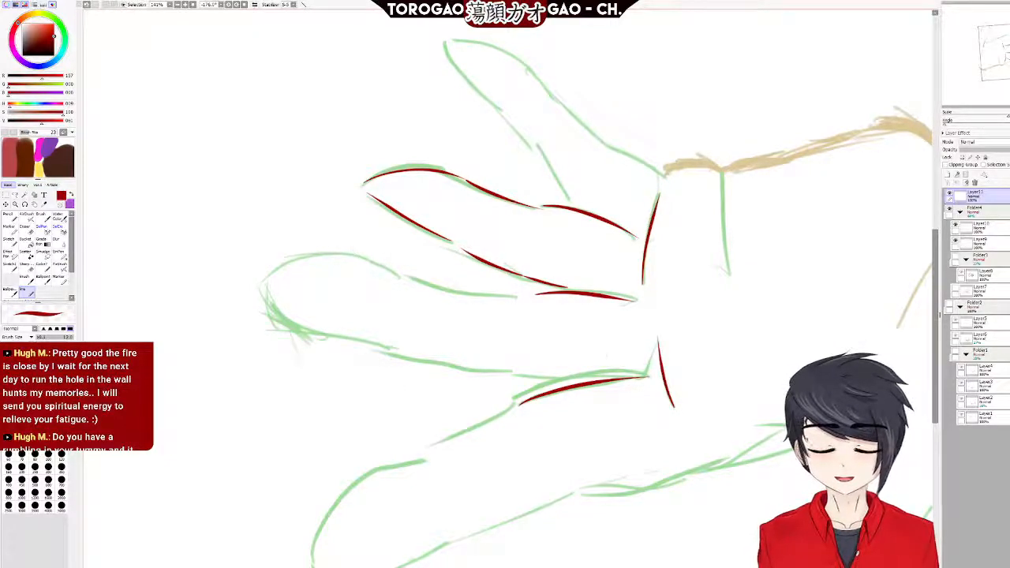
{"action": "mouse_move", "coordinate": [395, 274]}
{"action": "left_mouse_down"}
{"action": "mouse_move", "coordinate": [316, 265]}
{"action": "mouse_move", "coordinate": [286, 278]}
{"action": "mouse_move", "coordinate": [395, 351]}
{"action": "left_mouse_up"}
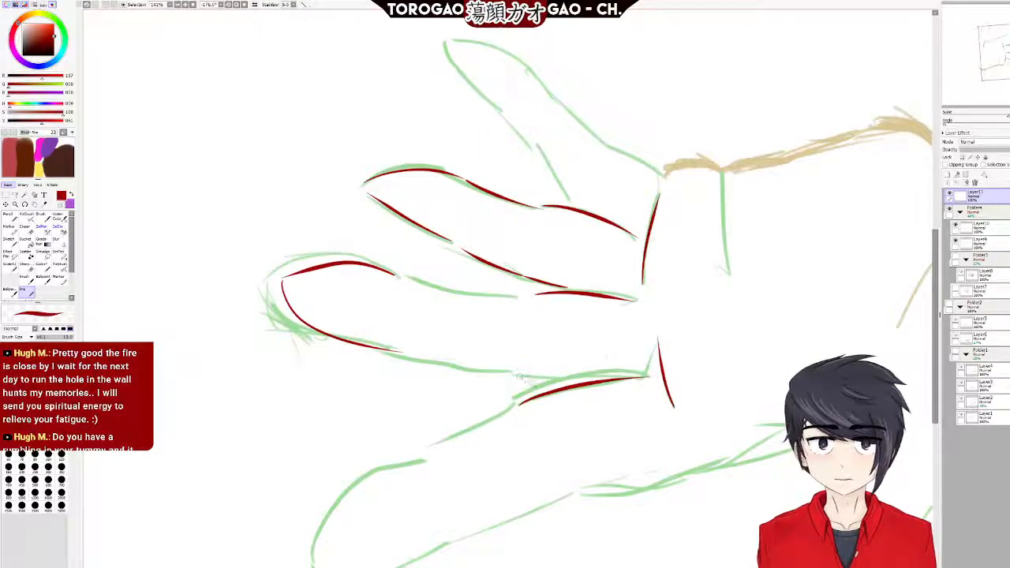
{"action": "left_click_drag", "start_coordinate": [502, 377], "coordinate": [553, 382]}
Ink the middle segments on both sides of the middle finger, linking the fingertip to the base lines.
{"action": "left_click_drag", "start_coordinate": [406, 280], "coordinate": [529, 299]}
{"action": "key", "text": "ctrl+z"}
{"action": "left_click_drag", "start_coordinate": [419, 283], "coordinate": [533, 297]}
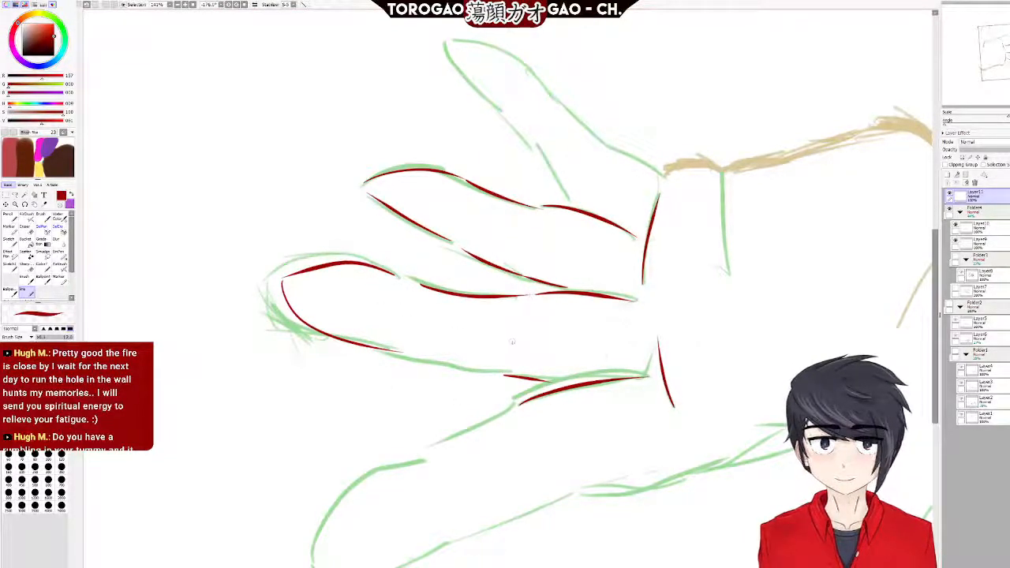
{"action": "left_click_drag", "start_coordinate": [404, 355], "coordinate": [527, 388]}
{"action": "key", "text": "ctrl+z"}
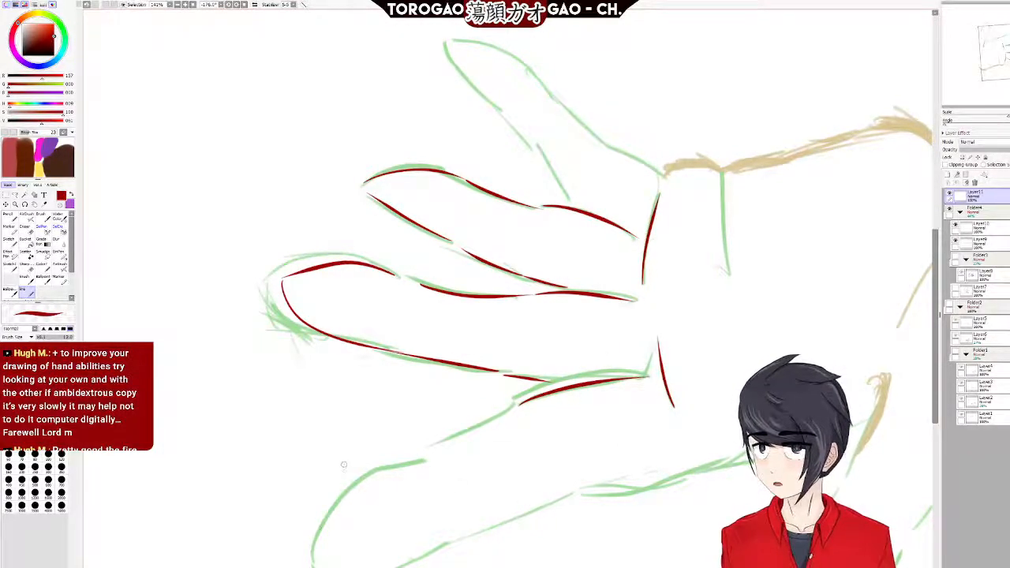
Ink a short slanted dark red stroke along the upper part of the index finger's base on the thumb side.
{"action": "scroll", "coordinate": [502, 467], "scroll_direction": "down", "scroll_amount": 5}
{"action": "scroll", "coordinate": [474, 498], "scroll_direction": "up", "scroll_amount": 6}
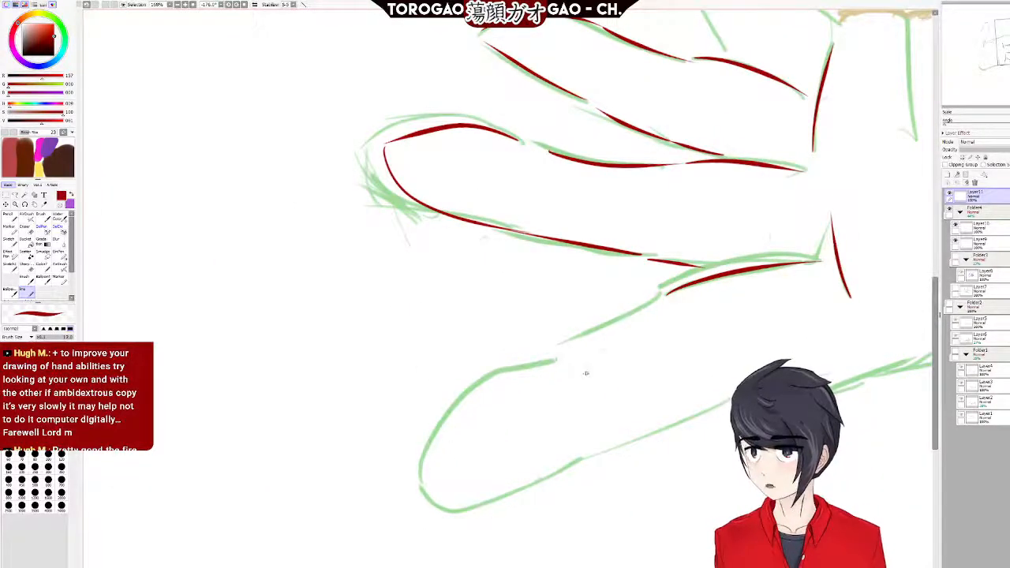
{"action": "mouse_move", "coordinate": [1009, 121]}
{"action": "left_mouse_down"}
{"action": "mouse_move", "coordinate": [965, 122]}
{"action": "mouse_move", "coordinate": [986, 122]}
{"action": "mouse_move", "coordinate": [933, 141]}
{"action": "mouse_move", "coordinate": [994, 124]}
{"action": "left_mouse_up"}
{"action": "scroll", "coordinate": [719, 367], "scroll_direction": "down", "scroll_amount": 4}
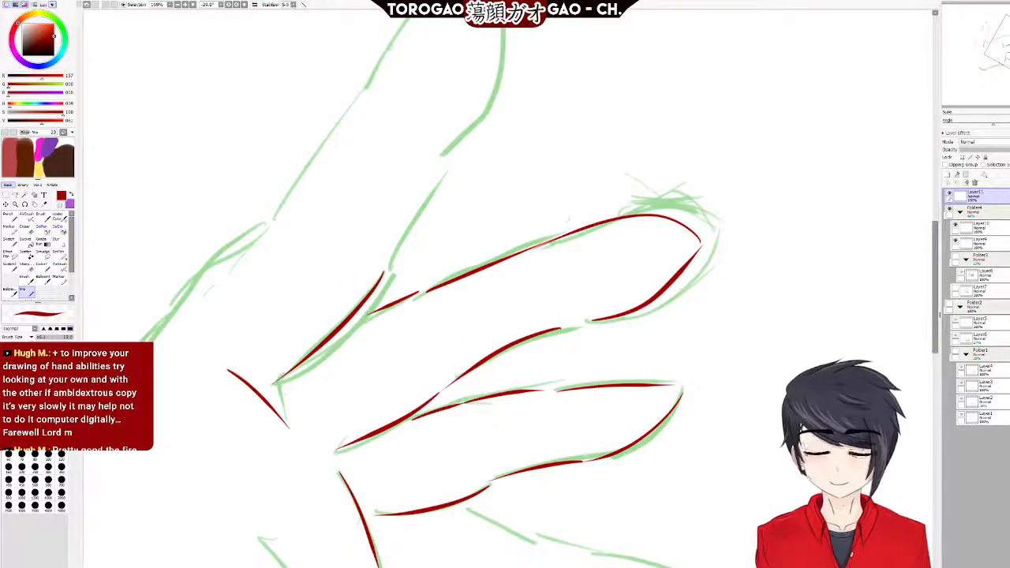
{"action": "scroll", "coordinate": [507, 292], "scroll_direction": "left", "scroll_amount": 4}
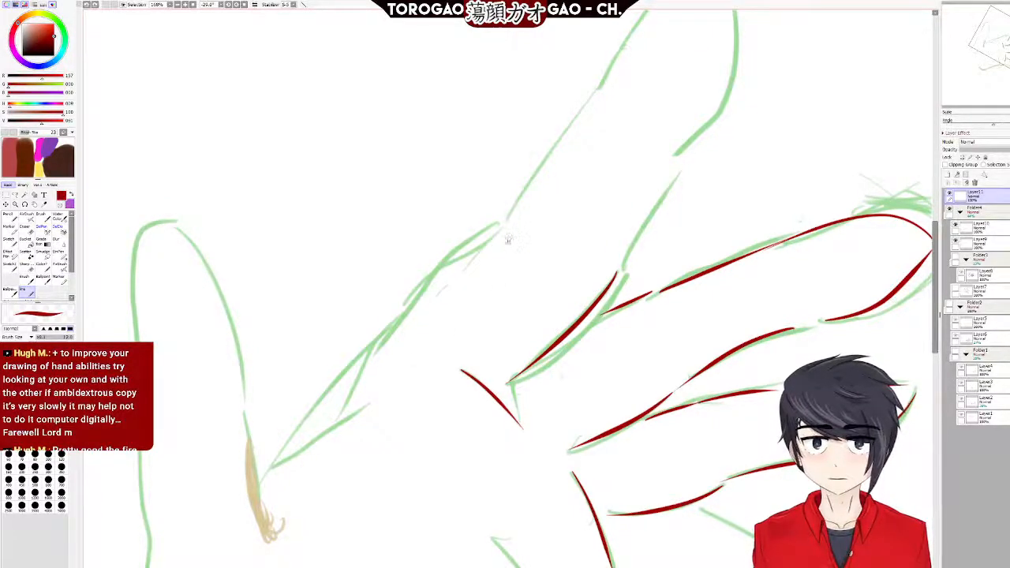
{"action": "mouse_move", "coordinate": [514, 222]}
{"action": "left_mouse_down"}
{"action": "mouse_move", "coordinate": [448, 284]}
{"action": "mouse_move", "coordinate": [467, 278]}
{"action": "mouse_move", "coordinate": [462, 295]}
{"action": "mouse_move", "coordinate": [514, 224]}
{"action": "left_mouse_up"}
{"action": "key", "text": "ctrl+z"}
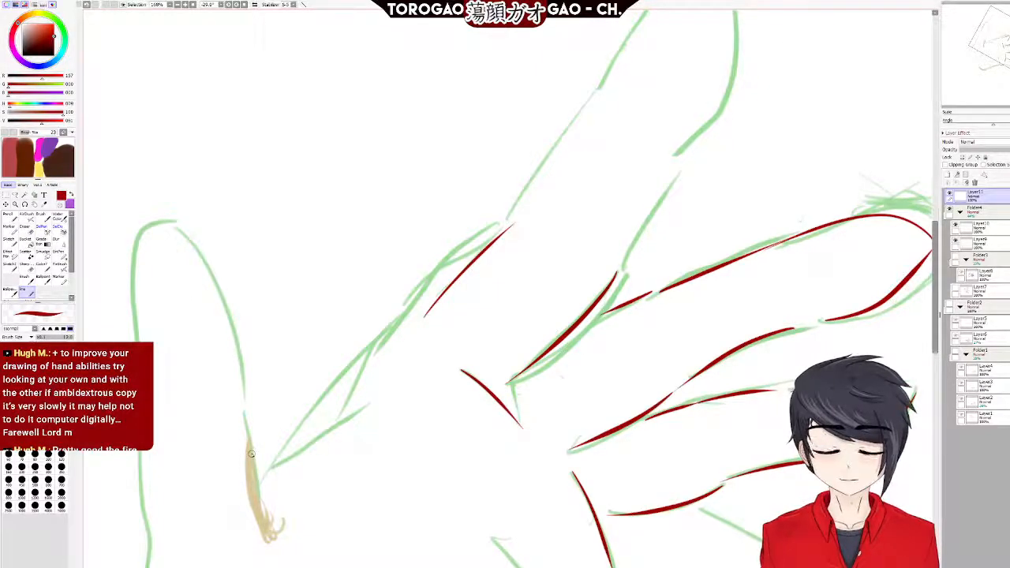
Ink the little finger's outer base line with a tapered dark red stroke ending at the palm edge.
{"action": "scroll", "coordinate": [687, 71], "scroll_direction": "down", "scroll_amount": 5}
{"action": "scroll", "coordinate": [736, 246], "scroll_direction": "up", "scroll_amount": 5}
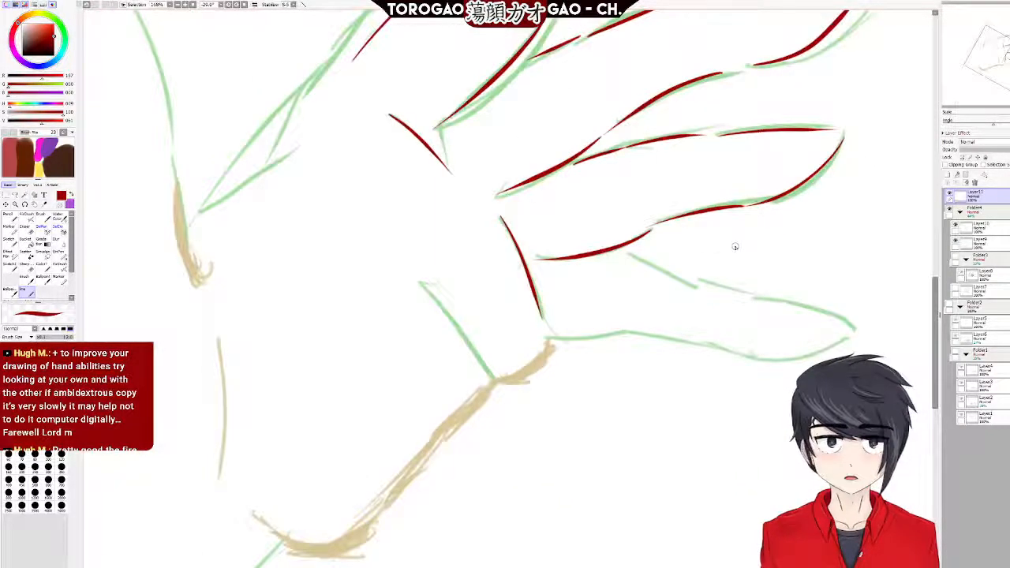
{"action": "left_click_drag", "start_coordinate": [999, 150], "coordinate": [967, 126]}
{"action": "scroll", "coordinate": [730, 266], "scroll_direction": "up", "scroll_amount": 2}
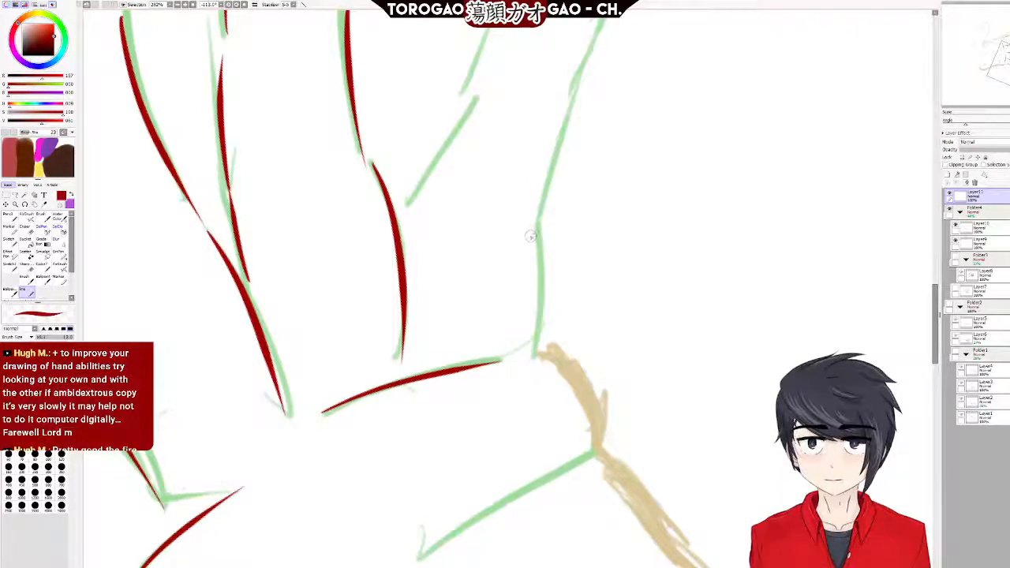
{"action": "left_click_drag", "start_coordinate": [539, 226], "coordinate": [525, 348]}
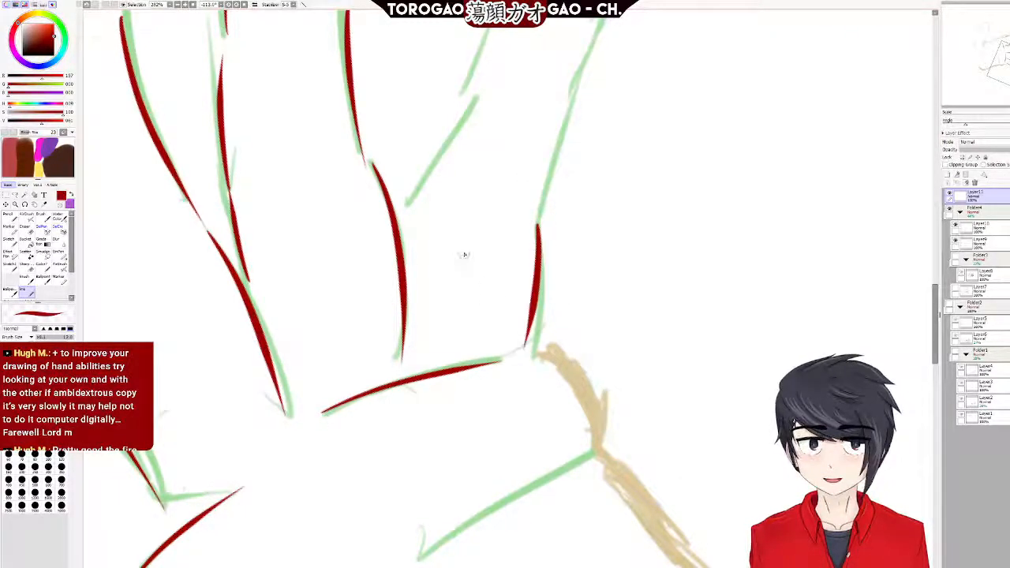
Ink a short tapered line at the little finger's inner base, branching off the ring finger's base line.
{"action": "mouse_move", "coordinate": [452, 137]}
{"action": "left_mouse_down"}
{"action": "mouse_move", "coordinate": [406, 276]}
{"action": "mouse_move", "coordinate": [455, 135]}
{"action": "left_mouse_up"}
{"action": "key", "text": "ctrl+z"}
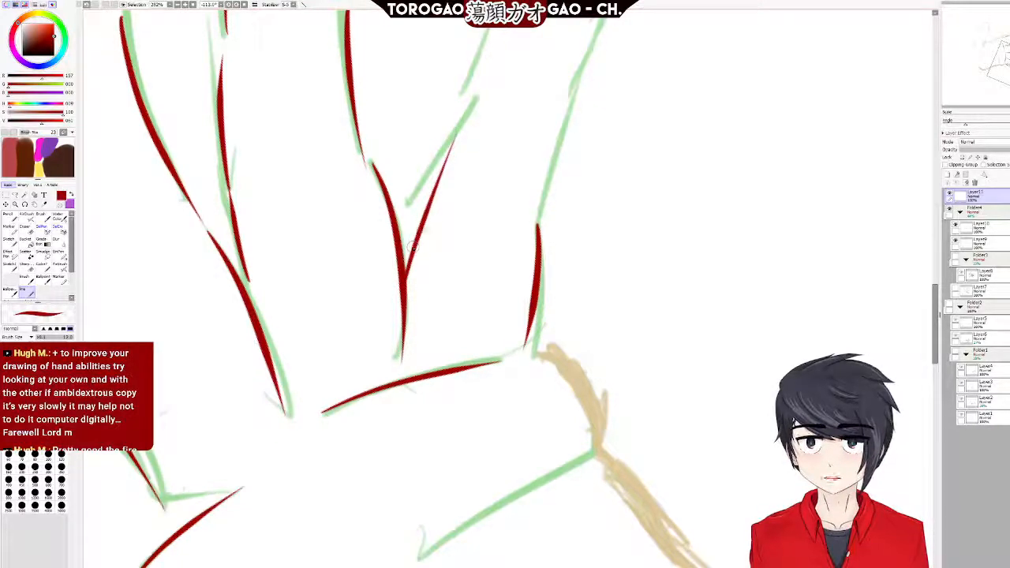
{"action": "key", "text": "ctrl+z"}
{"action": "left_click_drag", "start_coordinate": [405, 278], "coordinate": [430, 195]}
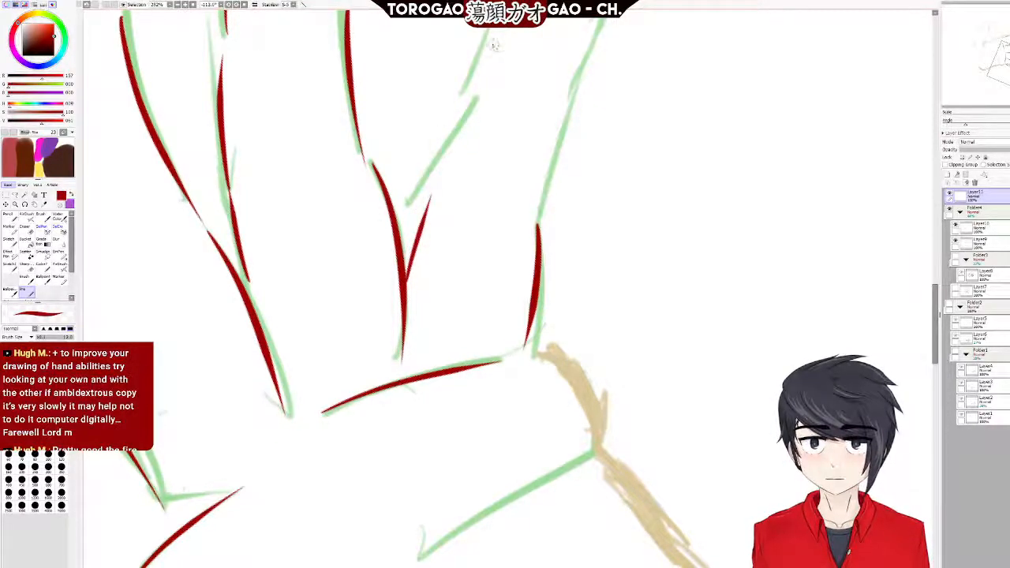
Ink the palm's outer edge just below the little finger with a curved dark red stroke over the tan sketch.
{"action": "mouse_move", "coordinate": [550, 345]}
{"action": "left_mouse_down"}
{"action": "mouse_move", "coordinate": [587, 453]}
{"action": "mouse_move", "coordinate": [458, 537]}
{"action": "left_mouse_up"}
{"action": "key", "text": "ctrl+z"}
{"action": "left_click_drag", "start_coordinate": [554, 341], "coordinate": [598, 468]}
Ink the palm crease below the little finger with a tapered dark red stroke that stops just short of the palm edge.
{"action": "left_click_drag", "start_coordinate": [428, 564], "coordinate": [612, 495]}
{"action": "key", "text": "ctrl+z"}
{"action": "left_click_drag", "start_coordinate": [426, 564], "coordinate": [600, 463]}
{"action": "key", "text": "ctrl+z"}
{"action": "left_click_drag", "start_coordinate": [430, 567], "coordinate": [591, 488]}
{"action": "key", "text": "ctrl+z"}
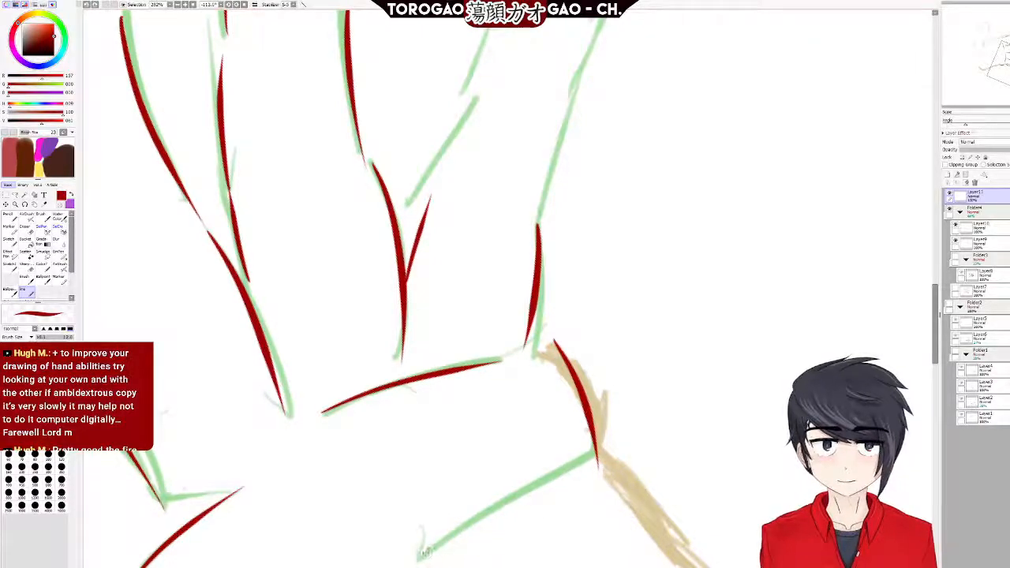
{"action": "left_click_drag", "start_coordinate": [425, 551], "coordinate": [581, 465]}
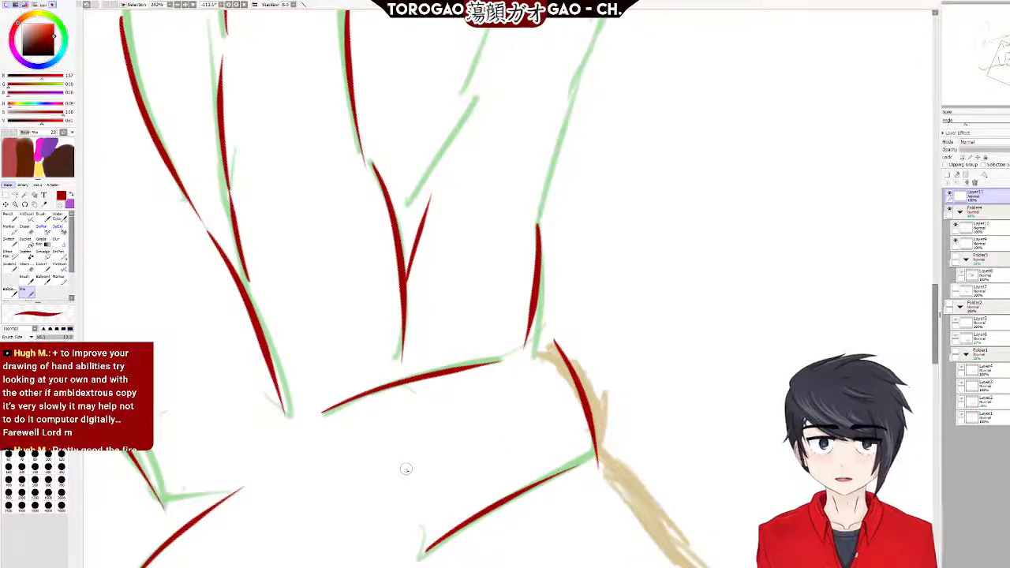
Ink the little fingertip's side facing the ring finger with a curved dark red stroke from the tip to the first joint.
{"action": "scroll", "coordinate": [453, 336], "scroll_direction": "down", "scroll_amount": 6}
{"action": "scroll", "coordinate": [480, 138], "scroll_direction": "up", "scroll_amount": 5}
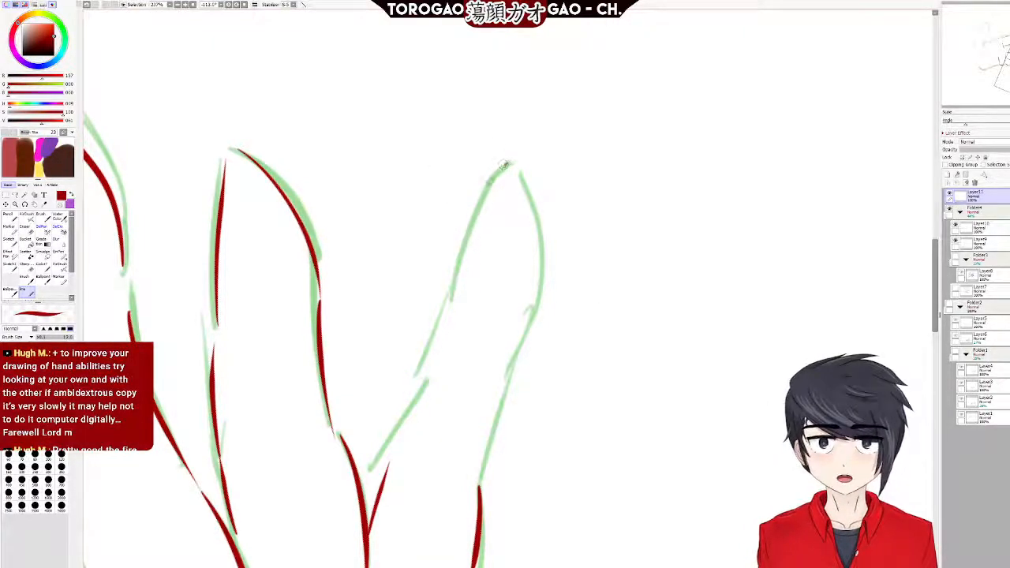
{"action": "left_click_drag", "start_coordinate": [506, 164], "coordinate": [454, 297]}
Ink the little finger's whole outer side with one long curved dark red stroke from the fingertip to the base line.
{"action": "mouse_move", "coordinate": [509, 163]}
{"action": "left_mouse_down"}
{"action": "mouse_move", "coordinate": [534, 229]}
{"action": "mouse_move", "coordinate": [515, 327]}
{"action": "left_mouse_up"}
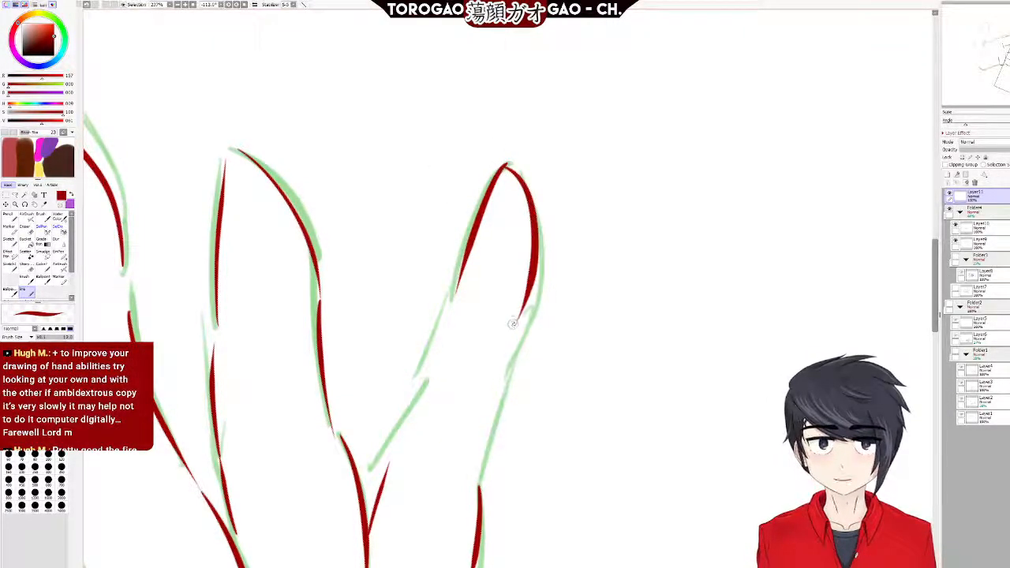
{"action": "key", "text": "ctrl+z"}
{"action": "mouse_move", "coordinate": [515, 163]}
{"action": "left_mouse_down"}
{"action": "mouse_move", "coordinate": [551, 230]}
{"action": "mouse_move", "coordinate": [537, 328]}
{"action": "left_mouse_up"}
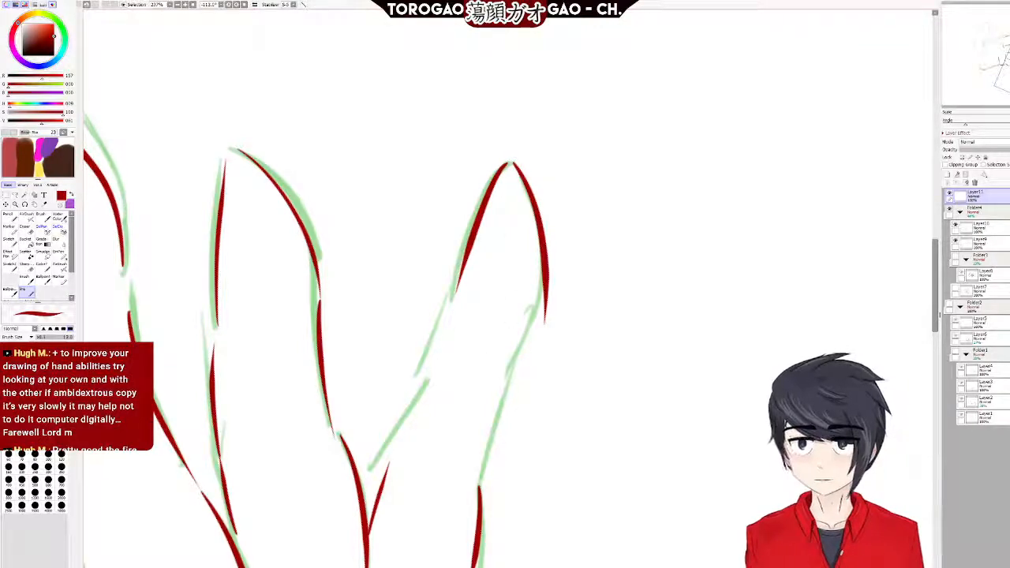
{"action": "key", "text": "ctrl+z"}
{"action": "left_click_drag", "start_coordinate": [515, 164], "coordinate": [509, 357]}
{"action": "key", "text": "ctrl+z"}
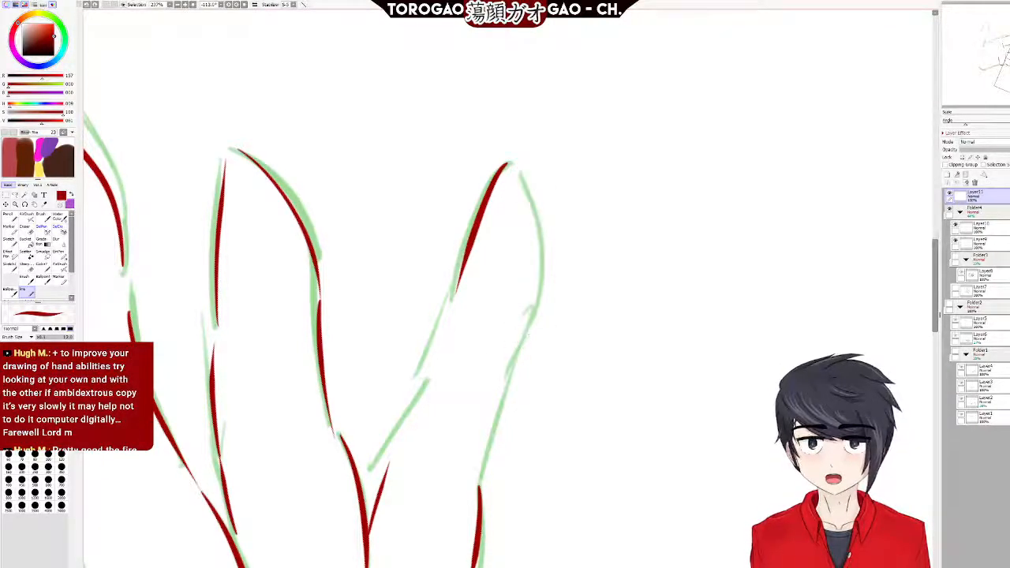
{"action": "mouse_move", "coordinate": [510, 164]}
{"action": "left_mouse_down"}
{"action": "mouse_move", "coordinate": [524, 183]}
{"action": "mouse_move", "coordinate": [502, 377]}
{"action": "mouse_move", "coordinate": [478, 472]}
{"action": "left_mouse_up"}
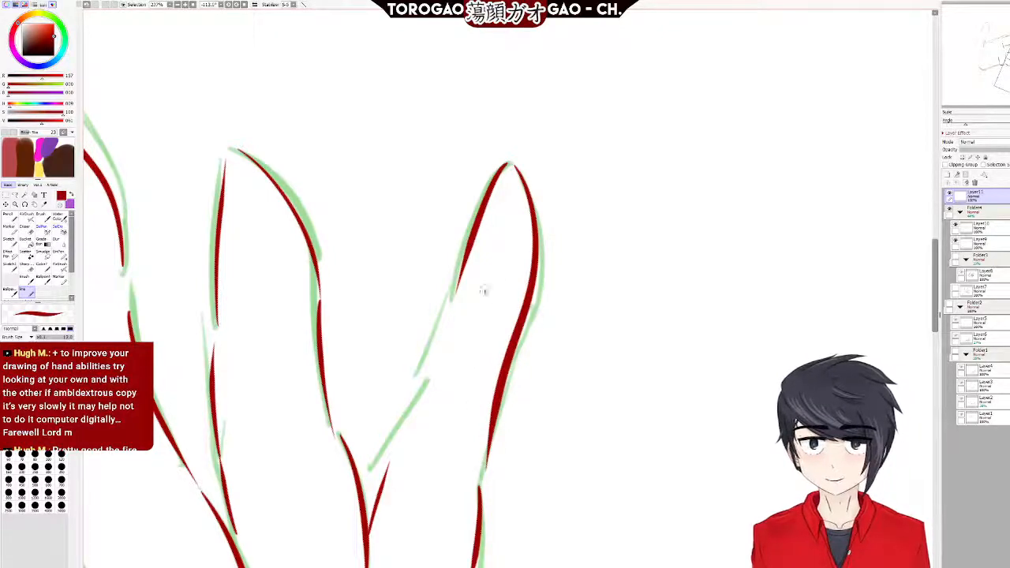
Ink the little finger's side facing the ring finger with a tapered dark red stroke from the first joint to the base segment.
{"action": "left_click_drag", "start_coordinate": [449, 296], "coordinate": [406, 474]}
{"action": "key", "text": "ctrl+z"}
{"action": "left_click_drag", "start_coordinate": [443, 311], "coordinate": [391, 470]}
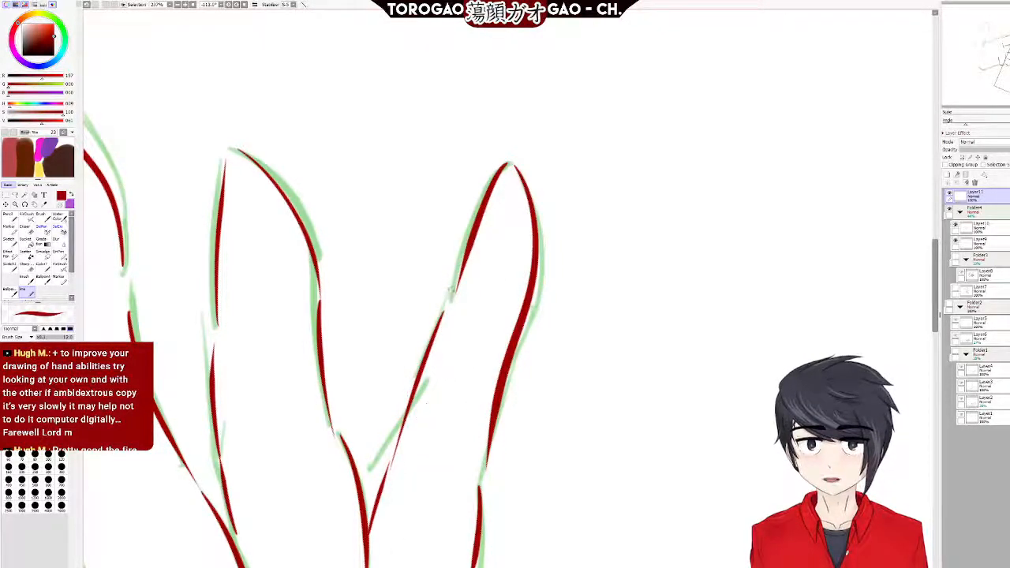
{"action": "key", "text": "ctrl+z"}
{"action": "left_click_drag", "start_coordinate": [449, 305], "coordinate": [385, 469]}
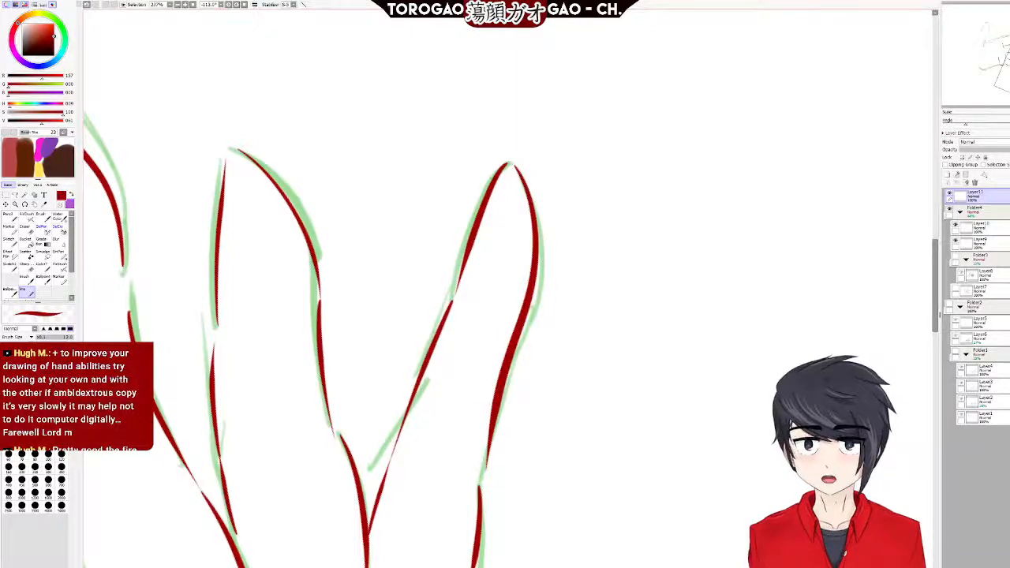
Ink the index fingertip in dark red with a short tapered stroke on its thumb side and a curve around the tip.
{"action": "scroll", "coordinate": [412, 314], "scroll_direction": "down", "scroll_amount": 5}
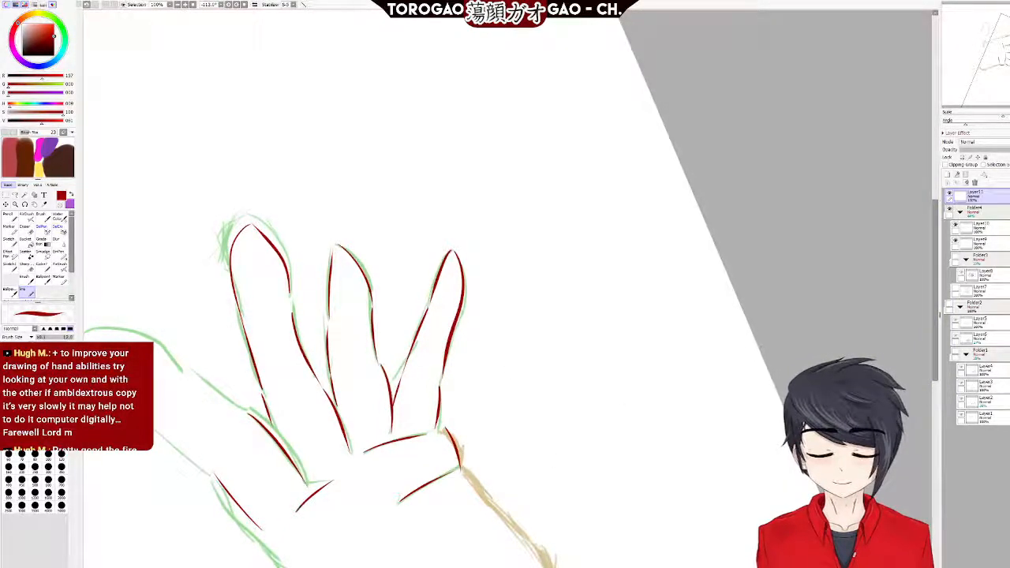
{"action": "left_click_drag", "start_coordinate": [367, 397], "coordinate": [697, 388]}
{"action": "scroll", "coordinate": [696, 388], "scroll_direction": "up", "scroll_amount": 2}
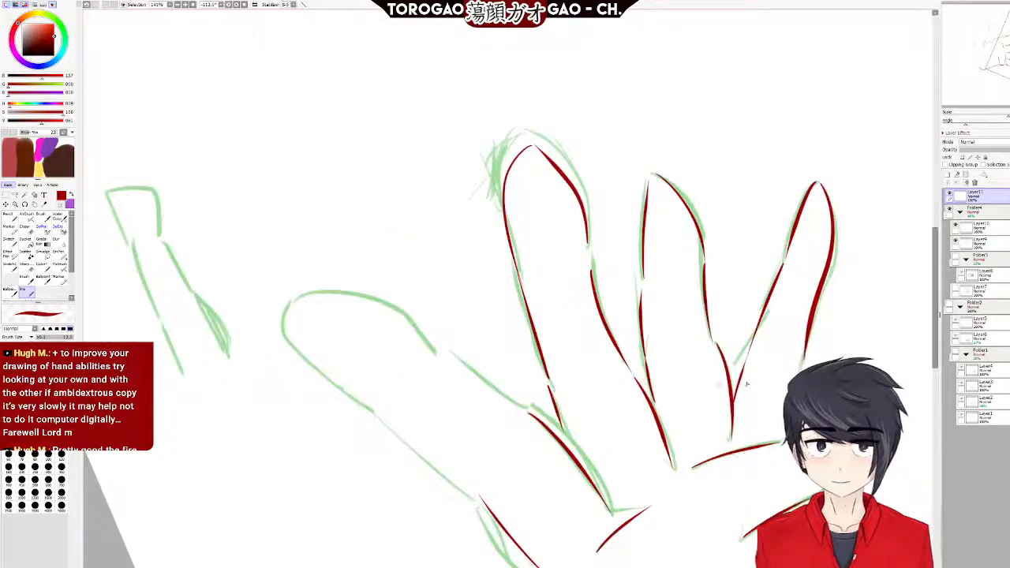
{"action": "left_click_drag", "start_coordinate": [936, 274], "coordinate": [936, 329]}
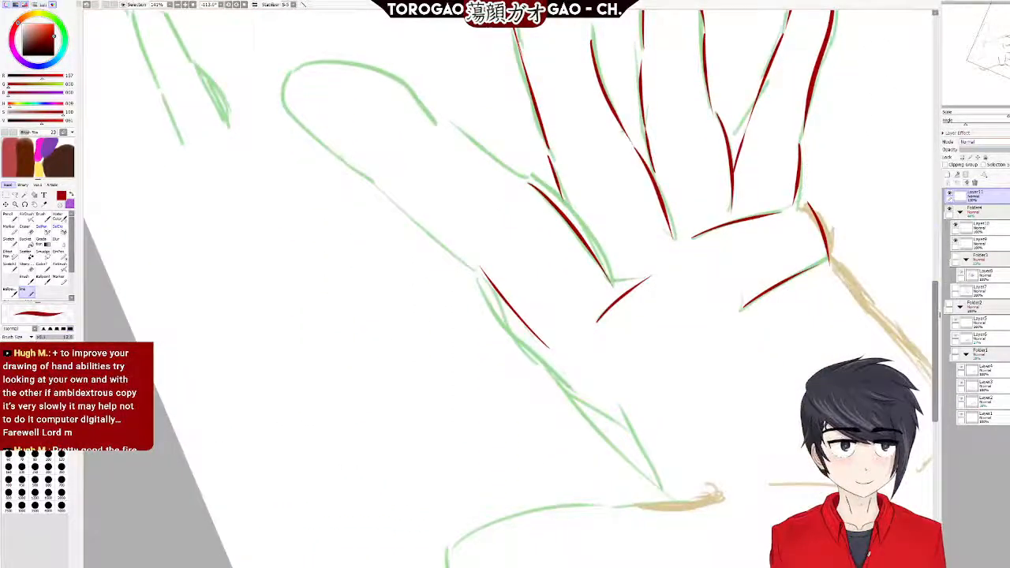
{"action": "left_click_drag", "start_coordinate": [983, 128], "coordinate": [989, 130]}
{"action": "scroll", "coordinate": [660, 162], "scroll_direction": "up", "scroll_amount": 4}
{"action": "scroll", "coordinate": [789, 188], "scroll_direction": "down", "scroll_amount": 4}
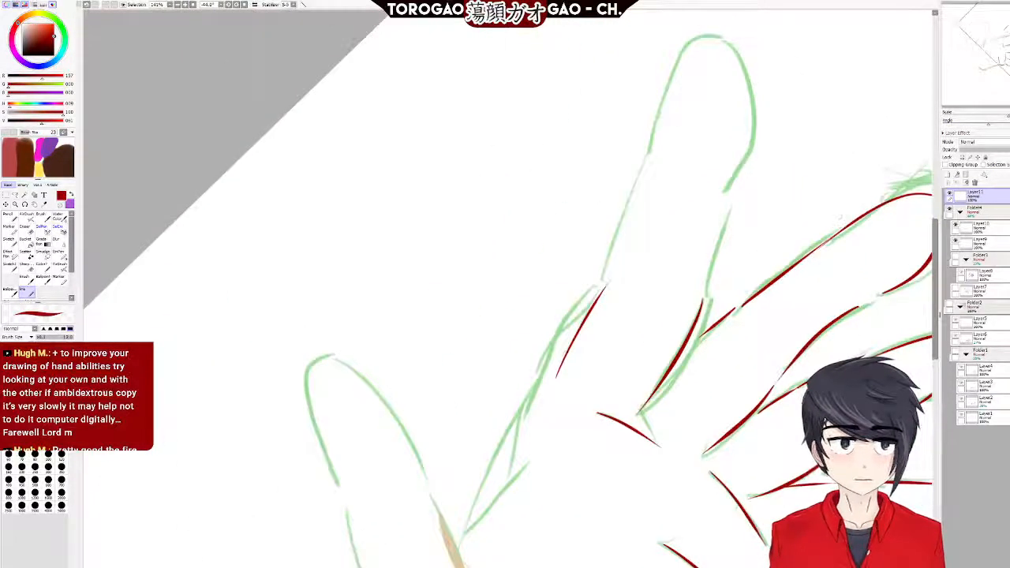
{"action": "left_click_drag", "start_coordinate": [938, 270], "coordinate": [937, 256]}
{"action": "left_click_drag", "start_coordinate": [505, 567], "coordinate": [537, 567]}
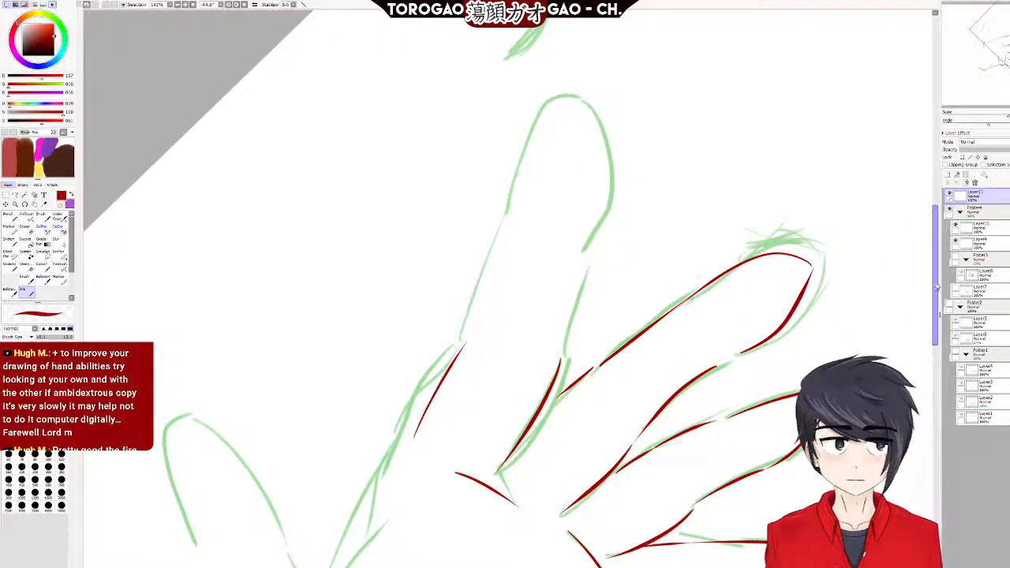
{"action": "left_click_drag", "start_coordinate": [937, 280], "coordinate": [937, 272]}
{"action": "scroll", "coordinate": [710, 220], "scroll_direction": "up", "scroll_amount": 1}
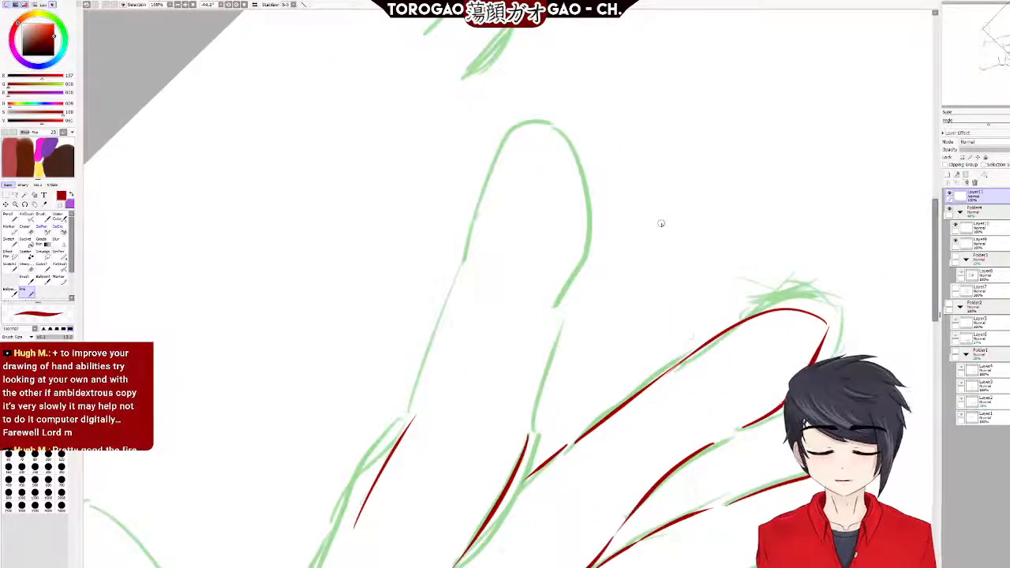
{"action": "scroll", "coordinate": [523, 313], "scroll_direction": "up", "scroll_amount": 1}
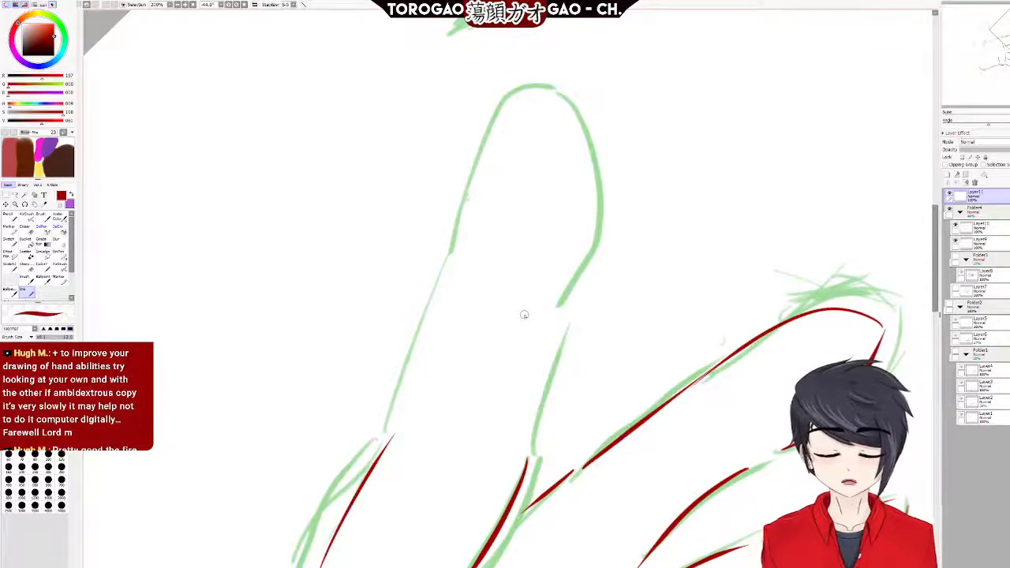
{"action": "mouse_move", "coordinate": [521, 160]}
{"action": "left_mouse_down"}
{"action": "mouse_move", "coordinate": [479, 260]}
{"action": "mouse_move", "coordinate": [550, 136]}
{"action": "mouse_move", "coordinate": [584, 225]}
{"action": "left_mouse_up"}
{"action": "key", "text": "ctrl+z"}
{"action": "left_click_drag", "start_coordinate": [572, 302], "coordinate": [564, 296]}
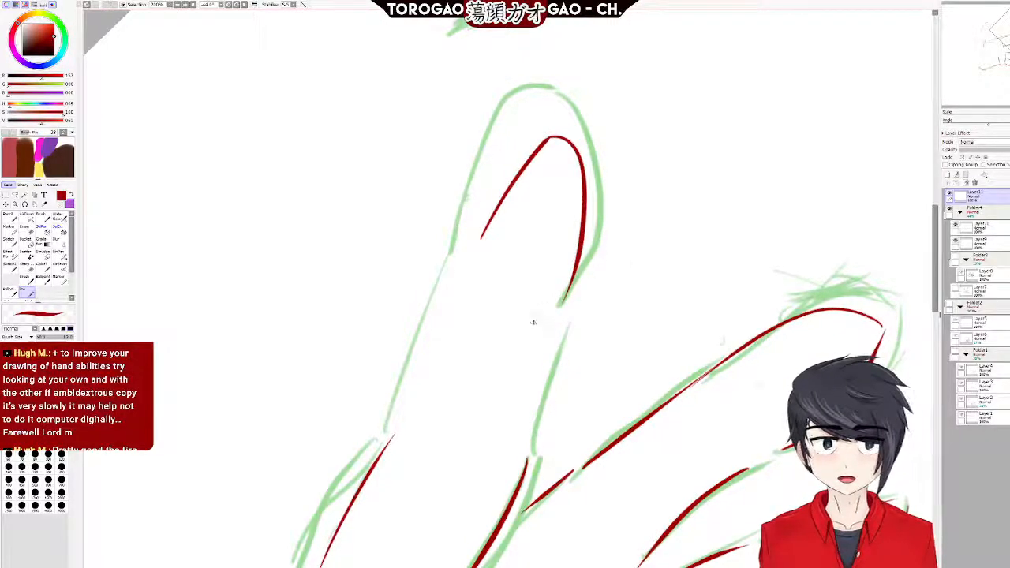
Try to ink the index finger's thumb side below the fingertip with dark red strokes running down to the base segment.
{"action": "left_click_drag", "start_coordinate": [567, 297], "coordinate": [532, 324]}
{"action": "key", "text": "ctrl+z"}
{"action": "key", "text": "ctrl+z"}
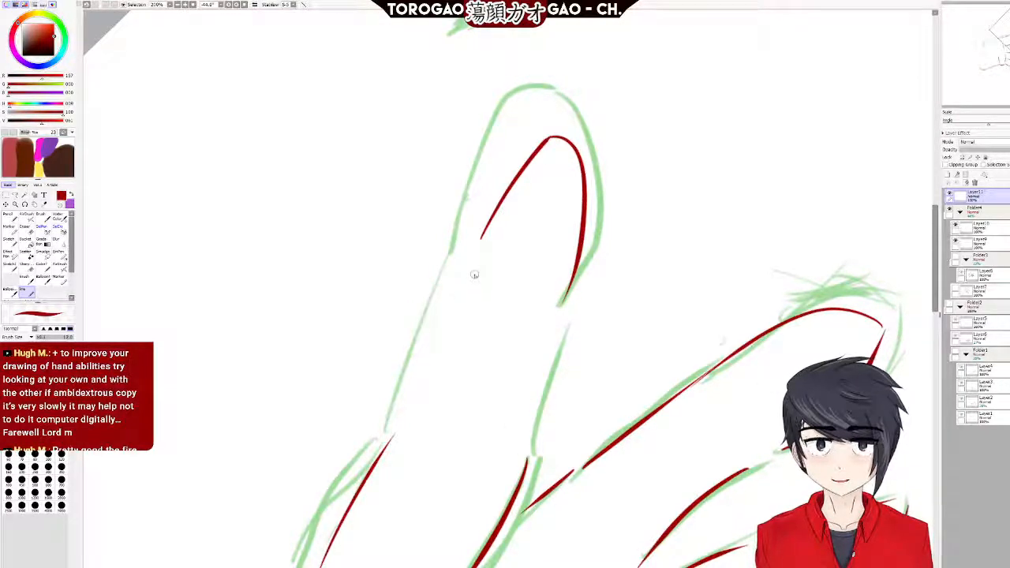
{"action": "mouse_move", "coordinate": [476, 270]}
{"action": "left_mouse_down"}
{"action": "mouse_move", "coordinate": [404, 449]}
{"action": "mouse_move", "coordinate": [411, 397]}
{"action": "mouse_move", "coordinate": [474, 244]}
{"action": "mouse_move", "coordinate": [410, 434]}
{"action": "left_mouse_up"}
{"action": "key", "text": "ctrl+z"}
{"action": "key", "text": "ctrl+z"}
{"action": "key", "text": "ctrl+z"}
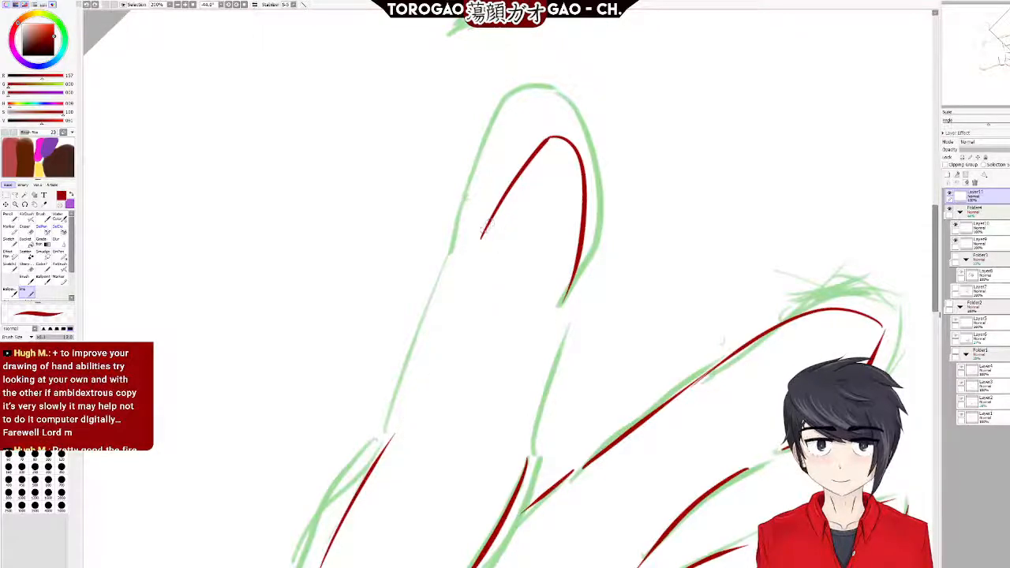
{"action": "mouse_move", "coordinate": [497, 206]}
{"action": "left_mouse_down"}
{"action": "mouse_move", "coordinate": [413, 417]}
{"action": "mouse_move", "coordinate": [464, 273]}
{"action": "left_mouse_up"}
{"action": "key", "text": "ctrl+z"}
{"action": "key", "text": "ctrl+z"}
{"action": "left_click_drag", "start_coordinate": [399, 427], "coordinate": [474, 274]}
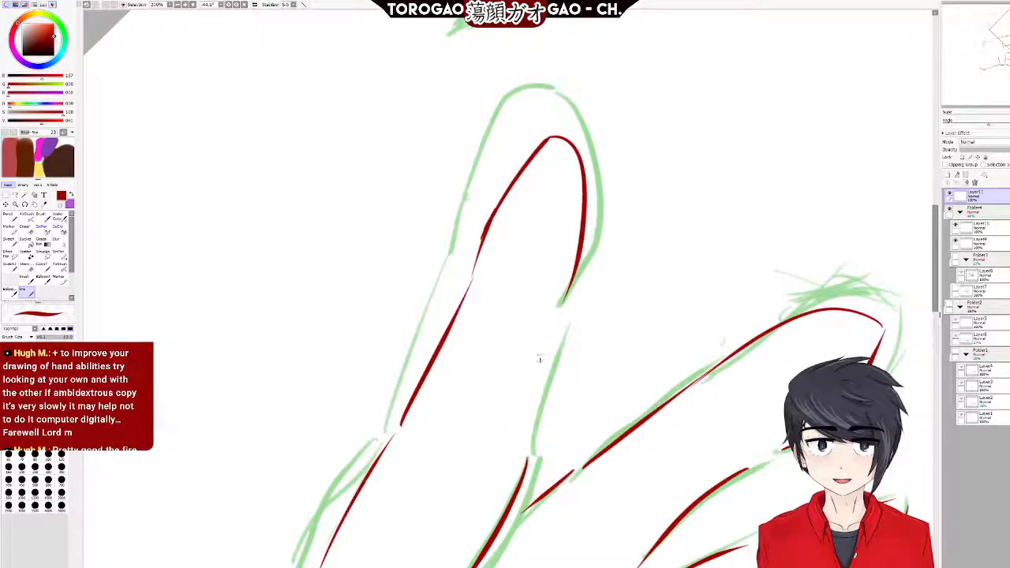
Try to ink the index finger's side facing the middle finger, and undo back to the fingertip's short thumb-side stroke.
{"action": "left_click_drag", "start_coordinate": [547, 330], "coordinate": [516, 489]}
{"action": "key", "text": "ctrl+z"}
{"action": "left_click_drag", "start_coordinate": [548, 327], "coordinate": [517, 460]}
{"action": "key", "text": "ctrl+z"}
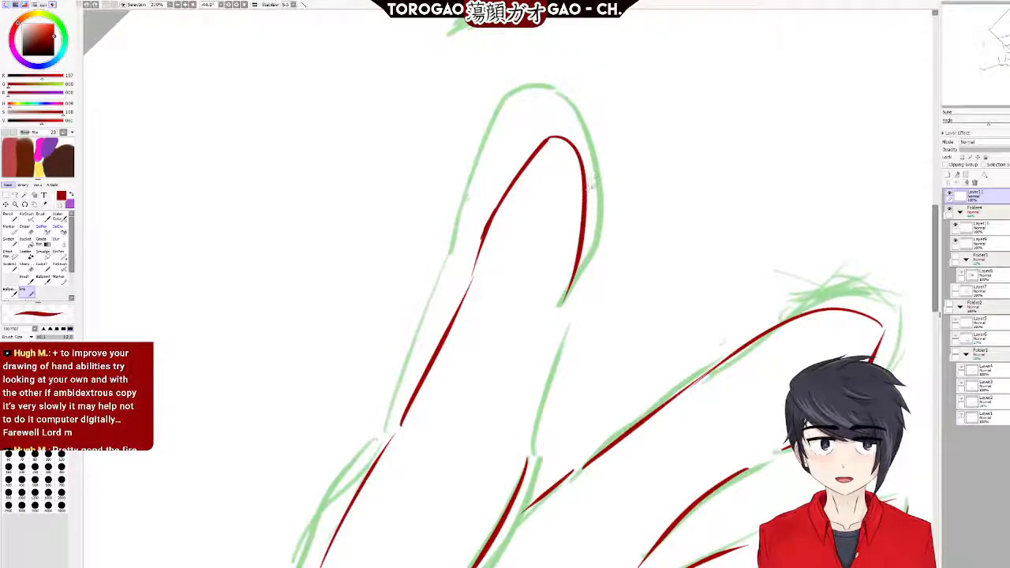
{"action": "mouse_move", "coordinate": [584, 170]}
{"action": "left_mouse_down"}
{"action": "mouse_move", "coordinate": [588, 267]}
{"action": "mouse_move", "coordinate": [563, 302]}
{"action": "mouse_move", "coordinate": [574, 308]}
{"action": "left_mouse_up"}
{"action": "key", "text": "ctrl+z"}
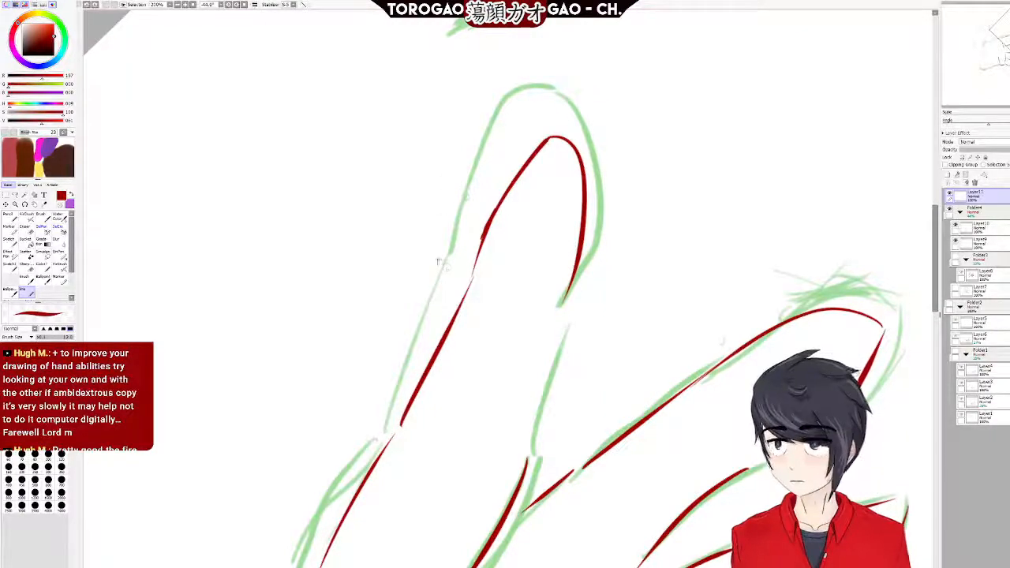
{"action": "key", "text": "ctrl+z"}
{"action": "key", "text": "ctrl+z"}
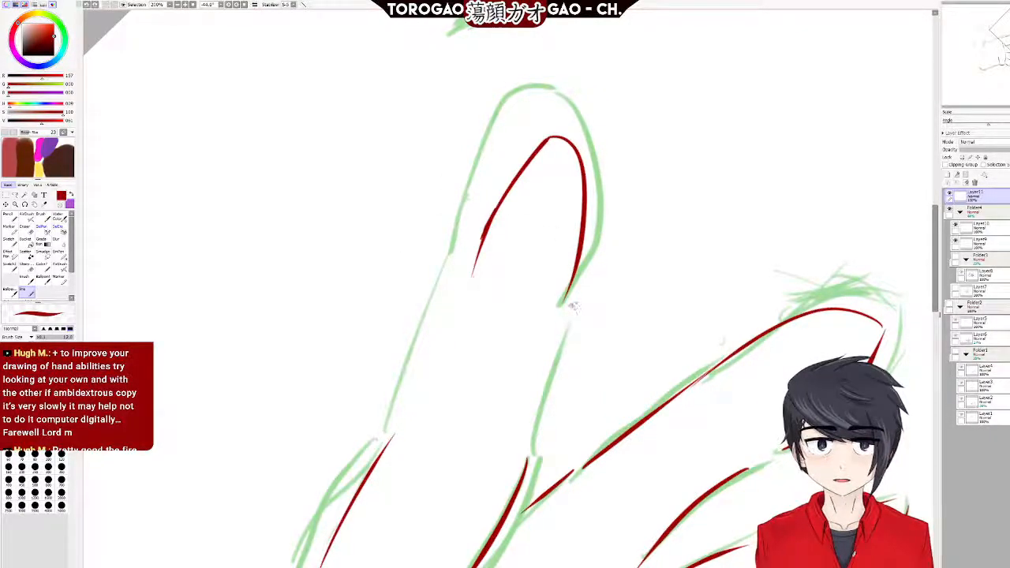
{"action": "key", "text": "ctrl+z"}
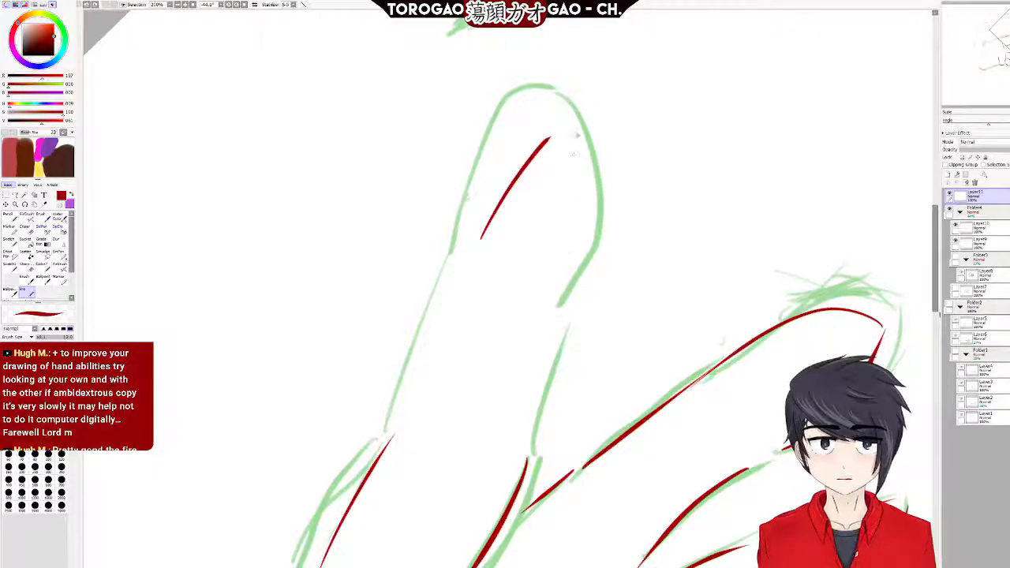
Ink a fuller dark red curve around the index fingertip, from the tip to the first joint on the middle-finger side.
{"action": "mouse_move", "coordinate": [550, 139]}
{"action": "left_mouse_down"}
{"action": "mouse_move", "coordinate": [562, 132]}
{"action": "mouse_move", "coordinate": [560, 308]}
{"action": "left_mouse_up"}
{"action": "key", "text": "ctrl+z"}
{"action": "mouse_move", "coordinate": [551, 139]}
{"action": "left_mouse_down"}
{"action": "mouse_move", "coordinate": [583, 133]}
{"action": "mouse_move", "coordinate": [612, 182]}
{"action": "mouse_move", "coordinate": [558, 273]}
{"action": "mouse_move", "coordinate": [529, 304]}
{"action": "left_mouse_up"}
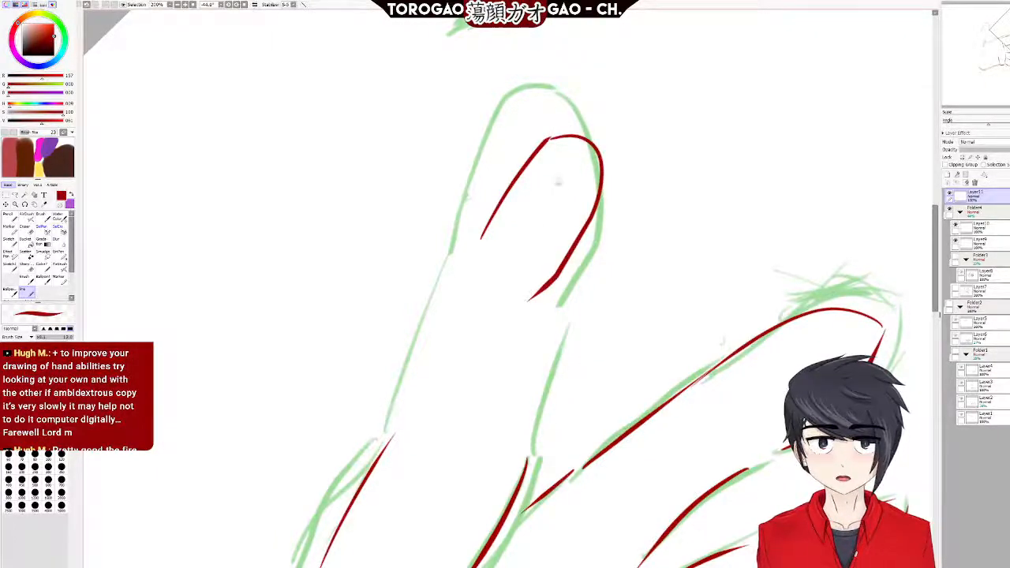
{"action": "key", "text": "ctrl+z"}
{"action": "mouse_move", "coordinate": [551, 141]}
{"action": "left_mouse_down"}
{"action": "mouse_move", "coordinate": [604, 213]}
{"action": "mouse_move", "coordinate": [553, 313]}
{"action": "left_mouse_up"}
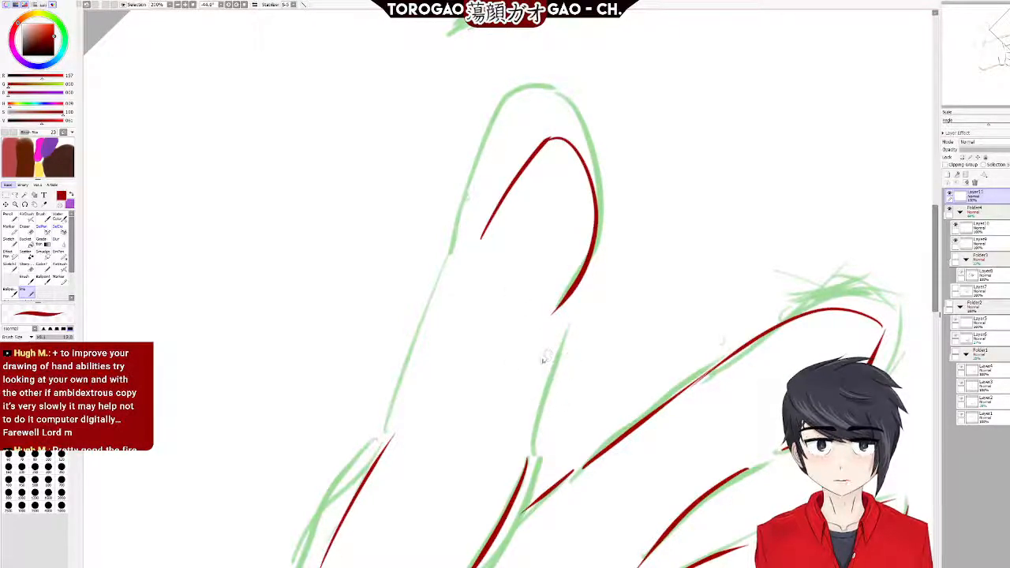
Ink both sides of the index finger below the fingertip with tapered dark red strokes reaching the base segment lines.
{"action": "mouse_move", "coordinate": [480, 236]}
{"action": "left_mouse_down"}
{"action": "mouse_move", "coordinate": [465, 261]}
{"action": "mouse_move", "coordinate": [456, 251]}
{"action": "mouse_move", "coordinate": [466, 268]}
{"action": "mouse_move", "coordinate": [403, 428]}
{"action": "left_mouse_up"}
{"action": "left_click_drag", "start_coordinate": [553, 319], "coordinate": [515, 474]}
{"action": "key", "text": "ctrl+z"}
{"action": "left_click_drag", "start_coordinate": [553, 320], "coordinate": [532, 453]}
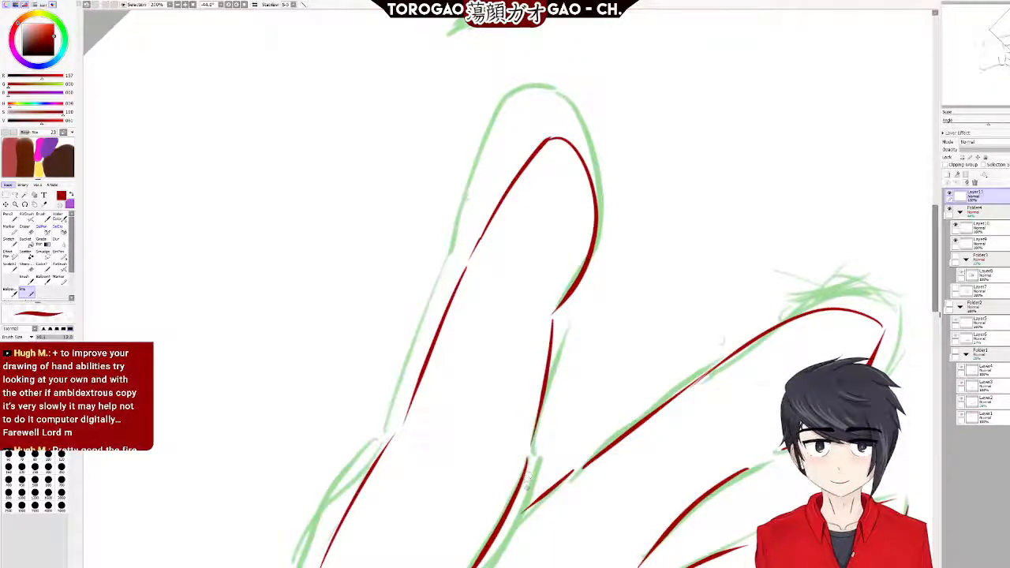
Ink the palm edge between index finger and thumb with two tapered dark red strokes running down toward the thumb's web.
{"action": "scroll", "coordinate": [350, 471], "scroll_direction": "down", "scroll_amount": 7}
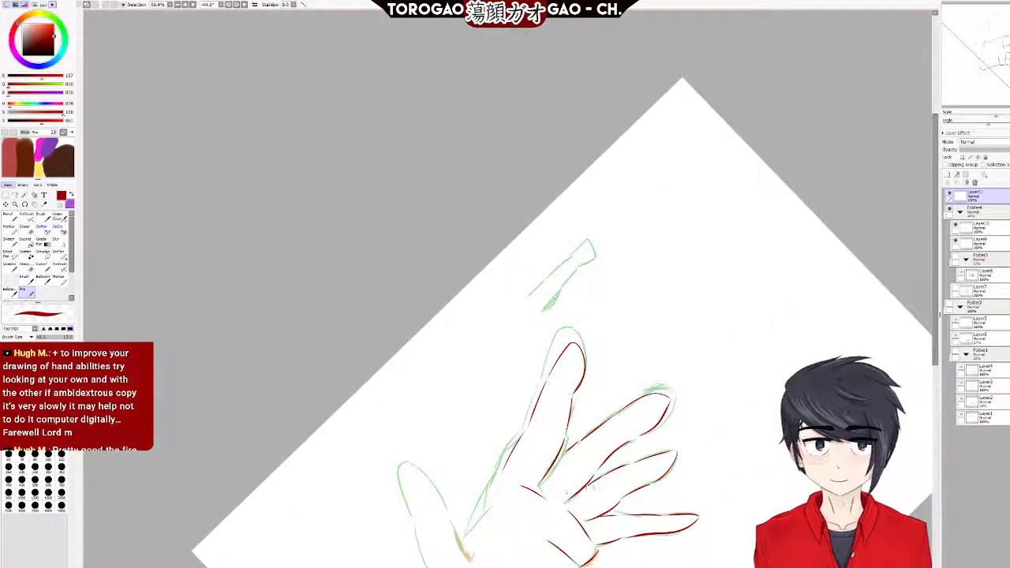
{"action": "scroll", "coordinate": [560, 492], "scroll_direction": "up", "scroll_amount": 5}
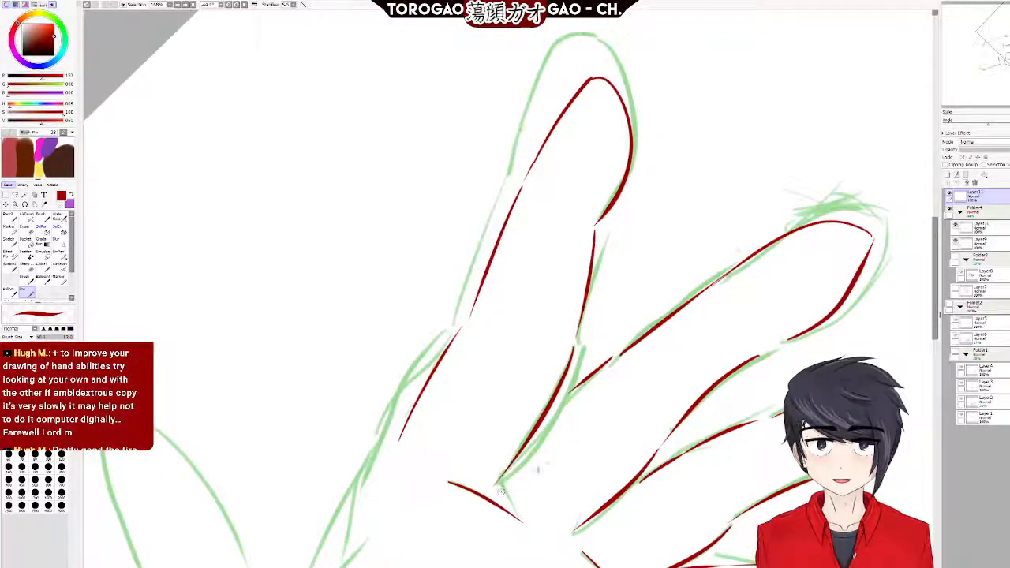
{"action": "scroll", "coordinate": [550, 422], "scroll_direction": "down", "scroll_amount": 5}
{"action": "scroll", "coordinate": [395, 522], "scroll_direction": "up", "scroll_amount": 6}
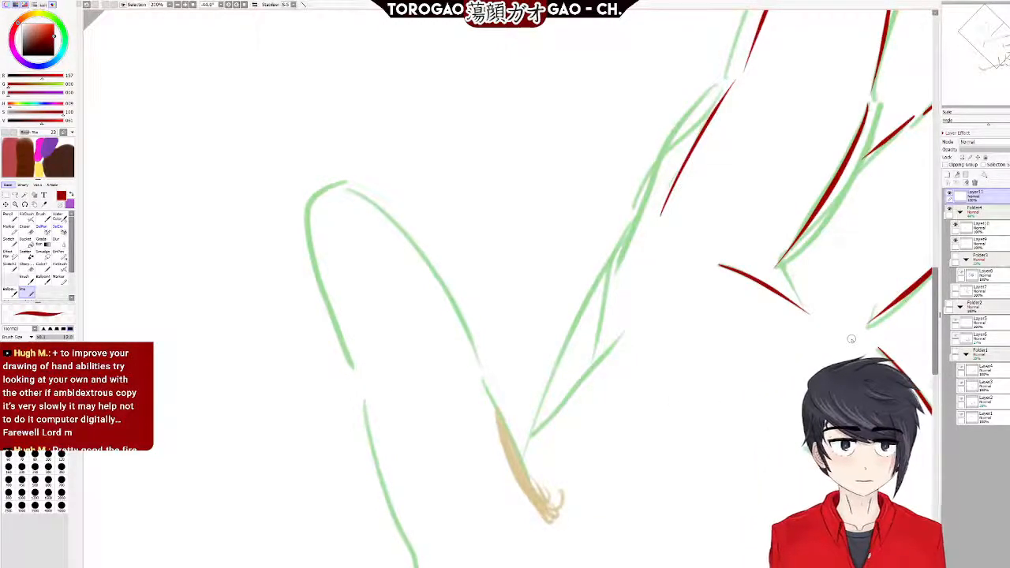
{"action": "left_click_drag", "start_coordinate": [660, 224], "coordinate": [551, 418]}
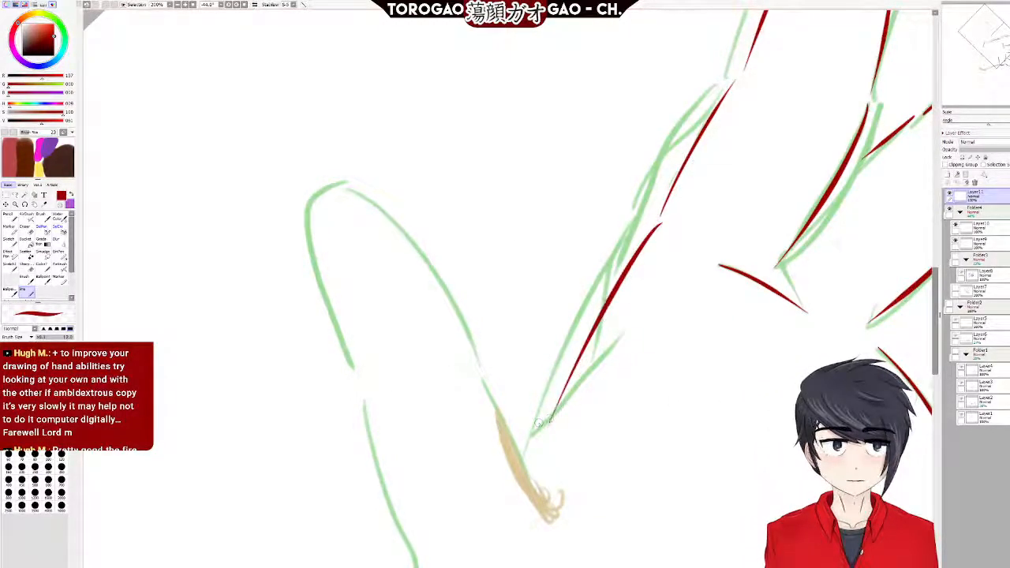
{"action": "key", "text": "ctrl+z"}
{"action": "left_click_drag", "start_coordinate": [644, 244], "coordinate": [539, 419]}
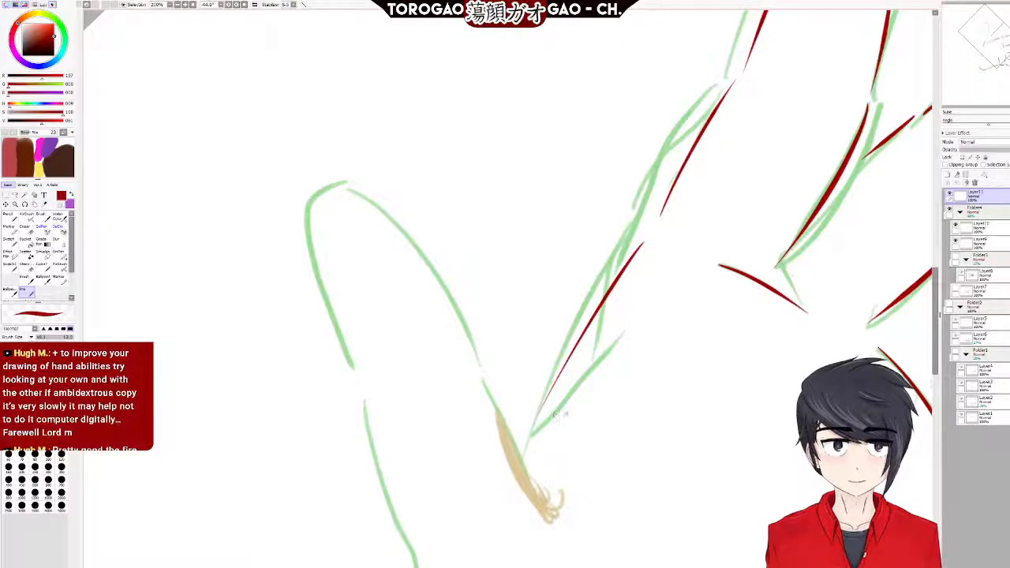
{"action": "left_click_drag", "start_coordinate": [624, 334], "coordinate": [541, 450]}
Try to ink the thumb's contour with curved dark red strokes on both sides of the tip, and undo them.
{"action": "mouse_move", "coordinate": [358, 180]}
{"action": "left_mouse_down"}
{"action": "mouse_move", "coordinate": [397, 213]}
{"action": "mouse_move", "coordinate": [491, 485]}
{"action": "left_mouse_up"}
{"action": "key", "text": "ctrl+z"}
{"action": "mouse_move", "coordinate": [410, 169]}
{"action": "left_mouse_down"}
{"action": "mouse_move", "coordinate": [434, 191]}
{"action": "mouse_move", "coordinate": [491, 438]}
{"action": "left_mouse_up"}
{"action": "left_click_drag", "start_coordinate": [409, 171], "coordinate": [390, 178]}
{"action": "left_click_drag", "start_coordinate": [332, 249], "coordinate": [351, 365]}
{"action": "key", "text": "ctrl+z"}
{"action": "mouse_move", "coordinate": [409, 169]}
{"action": "left_mouse_down"}
{"action": "mouse_move", "coordinate": [348, 293]}
{"action": "mouse_move", "coordinate": [397, 426]}
{"action": "left_mouse_up"}
{"action": "key", "text": "ctrl+z"}
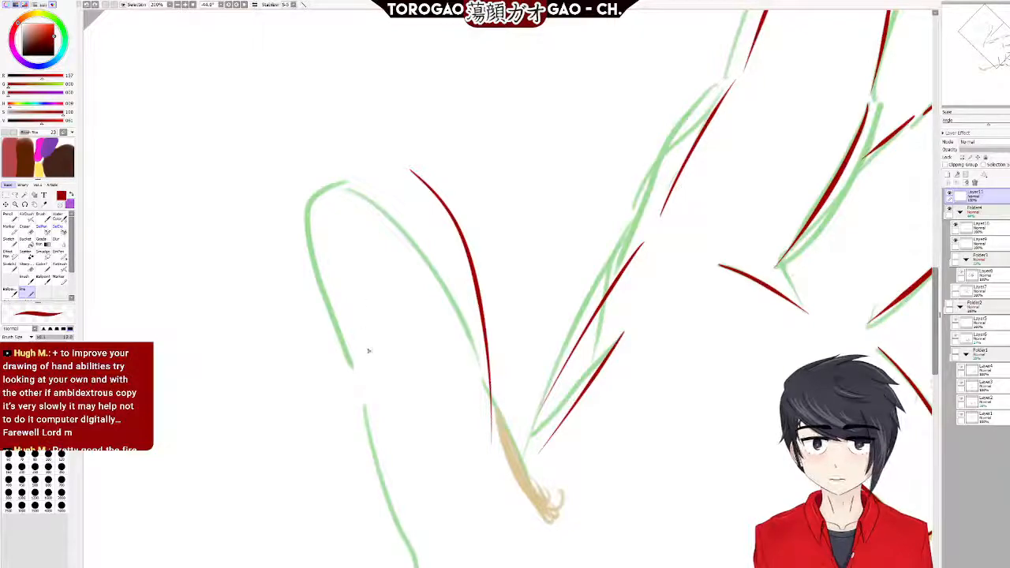
{"action": "left_click_drag", "start_coordinate": [377, 371], "coordinate": [411, 164]}
{"action": "key", "text": "ctrl+z"}
{"action": "key", "text": "ctrl+z"}
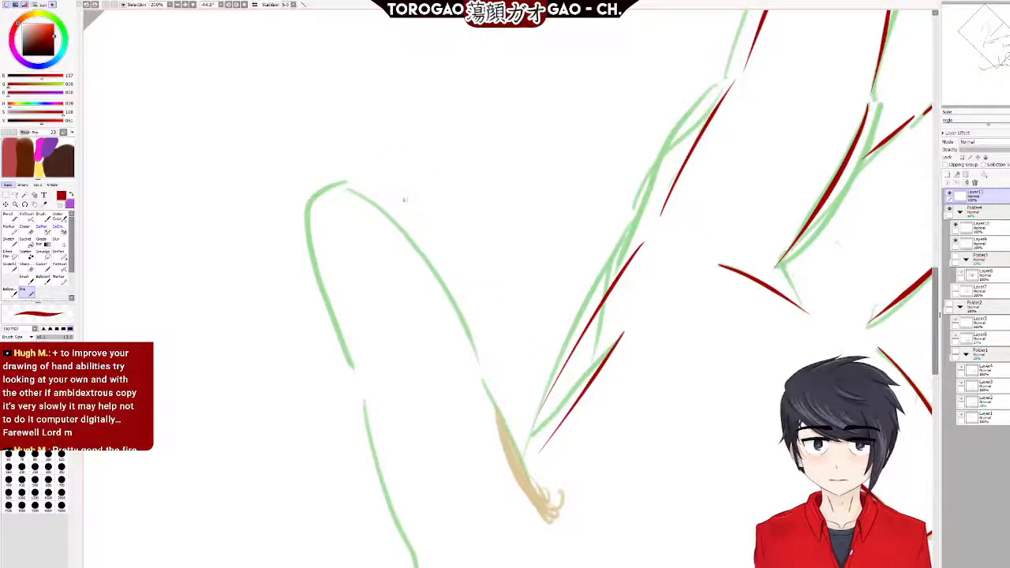
Ink the thumb's side facing the index finger with one long curved dark red stroke from the tip past the web.
{"action": "mouse_move", "coordinate": [369, 192]}
{"action": "left_mouse_down"}
{"action": "mouse_move", "coordinate": [446, 281]}
{"action": "mouse_move", "coordinate": [530, 470]}
{"action": "left_mouse_up"}
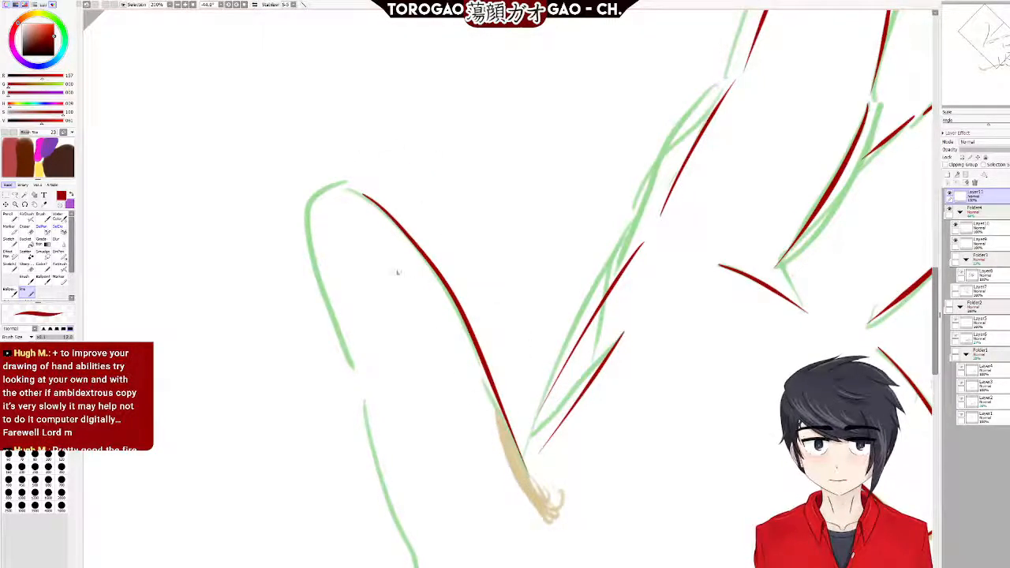
{"action": "key", "text": "ctrl+z"}
{"action": "mouse_move", "coordinate": [357, 185]}
{"action": "left_mouse_down"}
{"action": "mouse_move", "coordinate": [409, 221]}
{"action": "mouse_move", "coordinate": [568, 513]}
{"action": "left_mouse_up"}
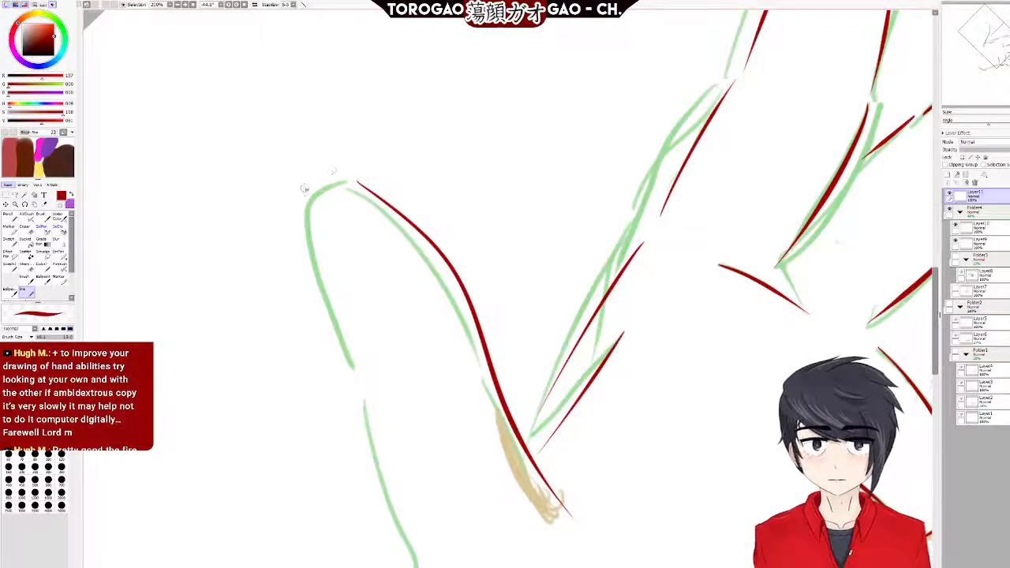
Try to ink the thumb's outer side with a curved dark red stroke from the tip to the first joint.
{"action": "mouse_move", "coordinate": [342, 181]}
{"action": "left_mouse_down"}
{"action": "mouse_move", "coordinate": [332, 350]}
{"action": "mouse_move", "coordinate": [352, 367]}
{"action": "left_mouse_up"}
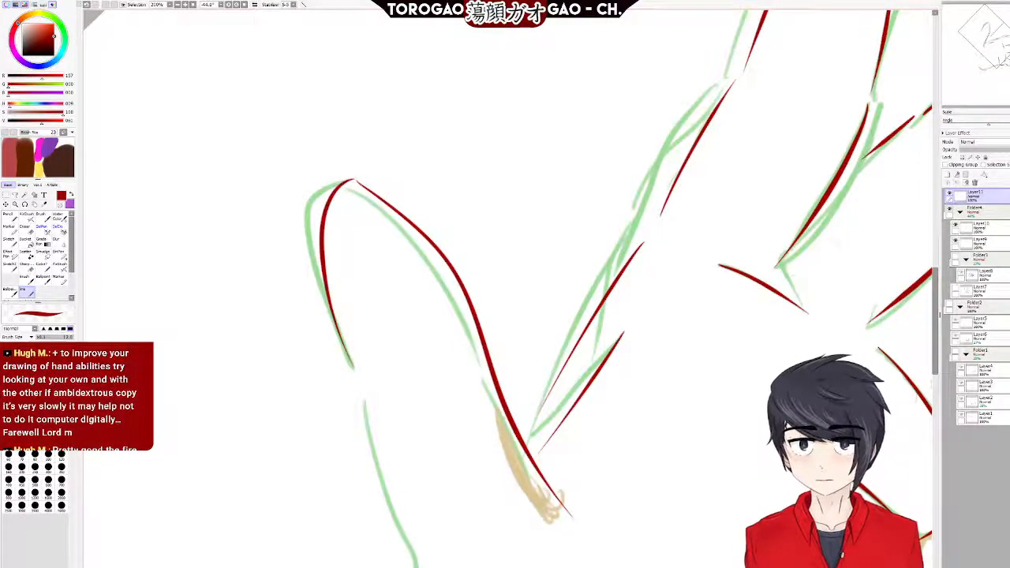
{"action": "key", "text": "ctrl+z"}
{"action": "mouse_move", "coordinate": [347, 182]}
{"action": "left_mouse_down"}
{"action": "mouse_move", "coordinate": [352, 368]}
{"action": "mouse_move", "coordinate": [326, 172]}
{"action": "left_mouse_up"}
{"action": "key", "text": "ctrl+z"}
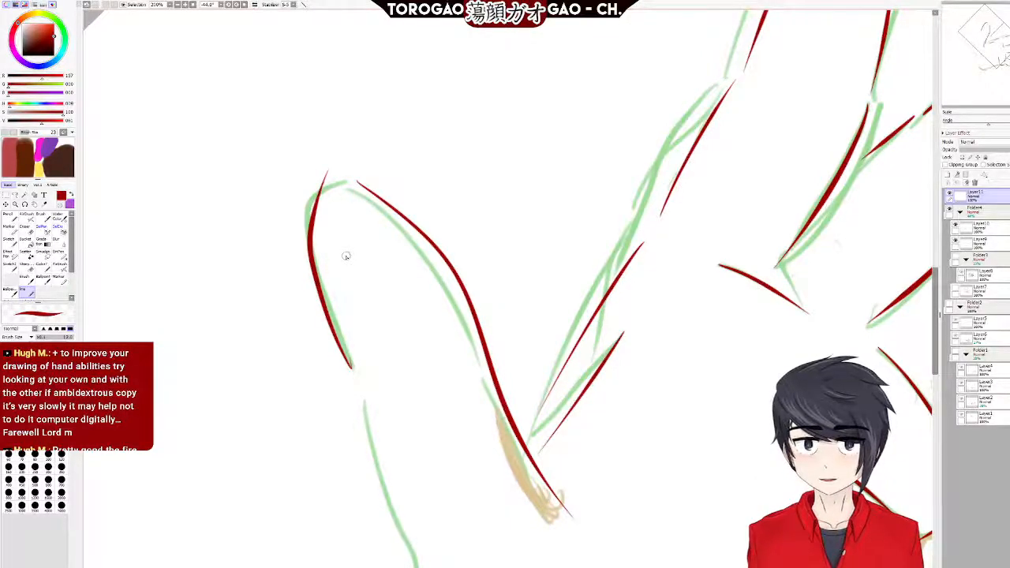
{"action": "key", "text": "ctrl+z"}
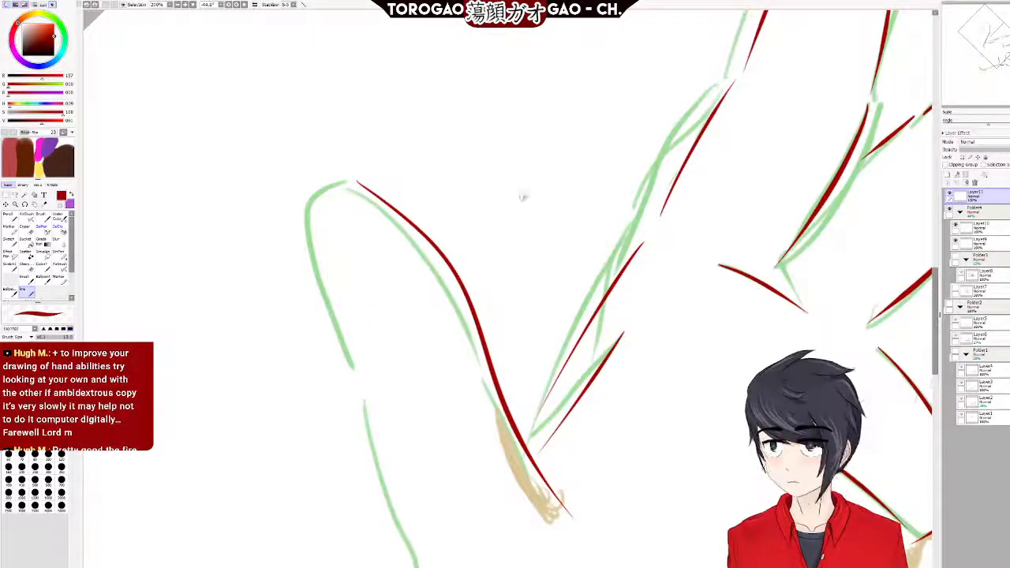
Try to ink the thumb's outer side with one curved dark red stroke from the first joint around to the tip.
{"action": "left_click", "coordinate": [1009, 122]}
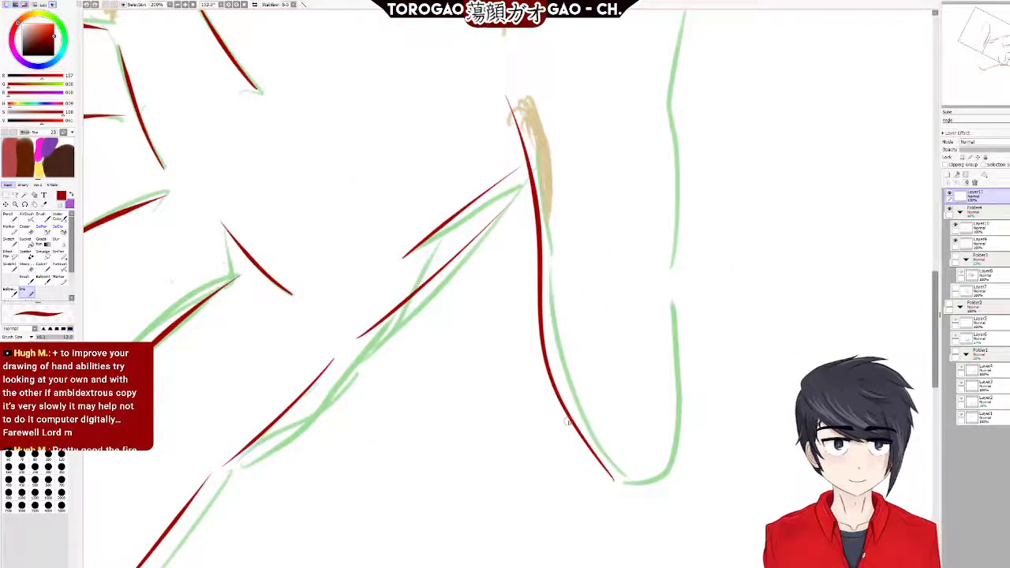
{"action": "left_click_drag", "start_coordinate": [505, 289], "coordinate": [448, 289]}
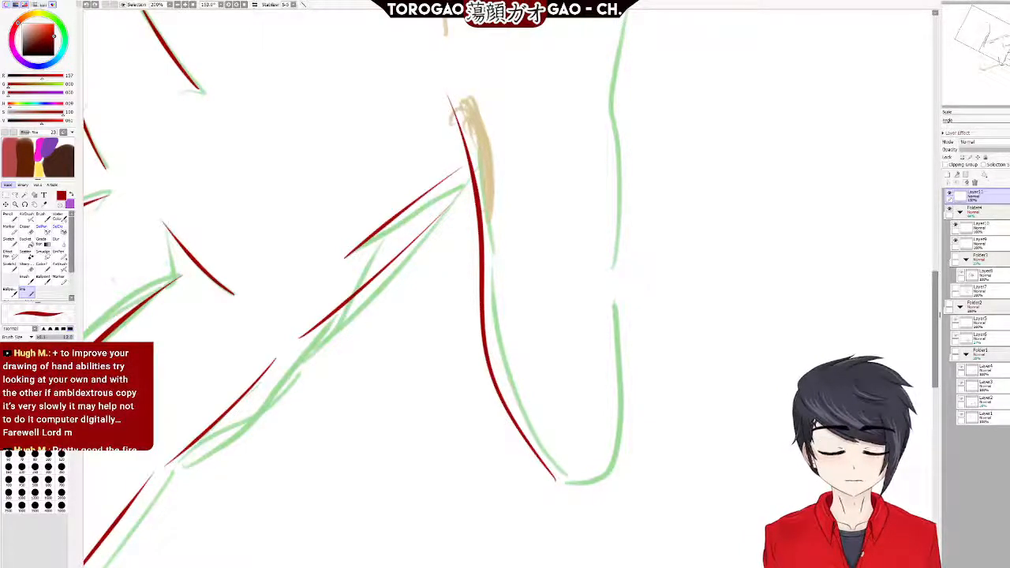
{"action": "left_click_drag", "start_coordinate": [600, 338], "coordinate": [486, 341]}
{"action": "scroll", "coordinate": [487, 341], "scroll_direction": "up", "scroll_amount": 1}
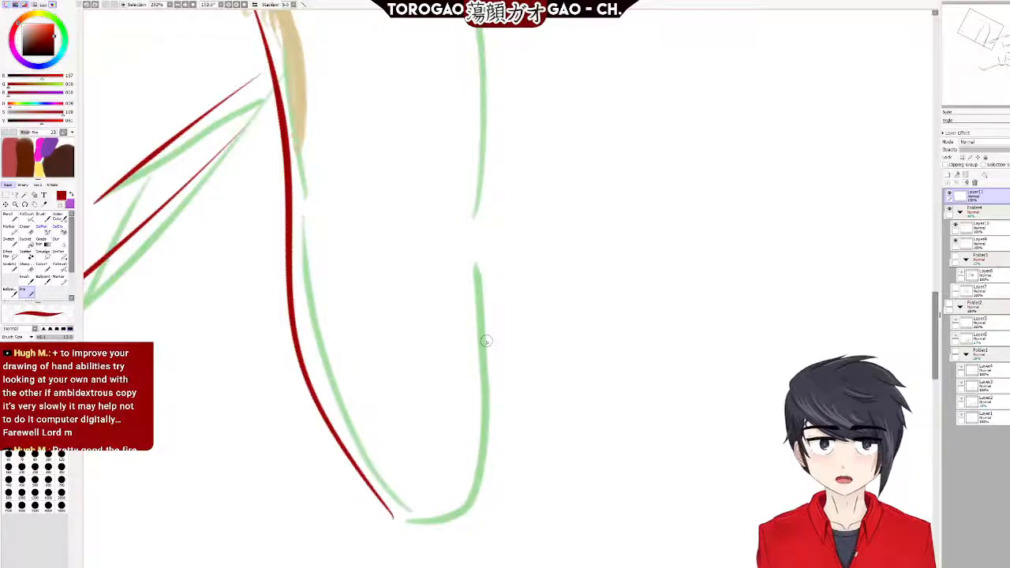
{"action": "mouse_move", "coordinate": [476, 267]}
{"action": "left_mouse_down"}
{"action": "mouse_move", "coordinate": [476, 505]}
{"action": "mouse_move", "coordinate": [388, 534]}
{"action": "left_mouse_up"}
{"action": "key", "text": "ctrl+z"}
{"action": "key", "text": "e"}
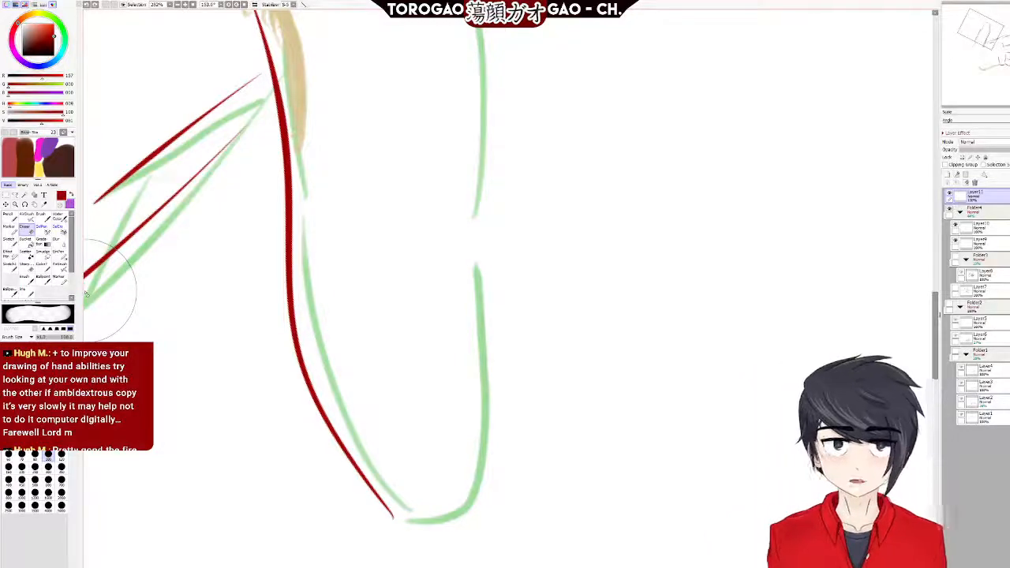
{"action": "left_click", "coordinate": [25, 293]}
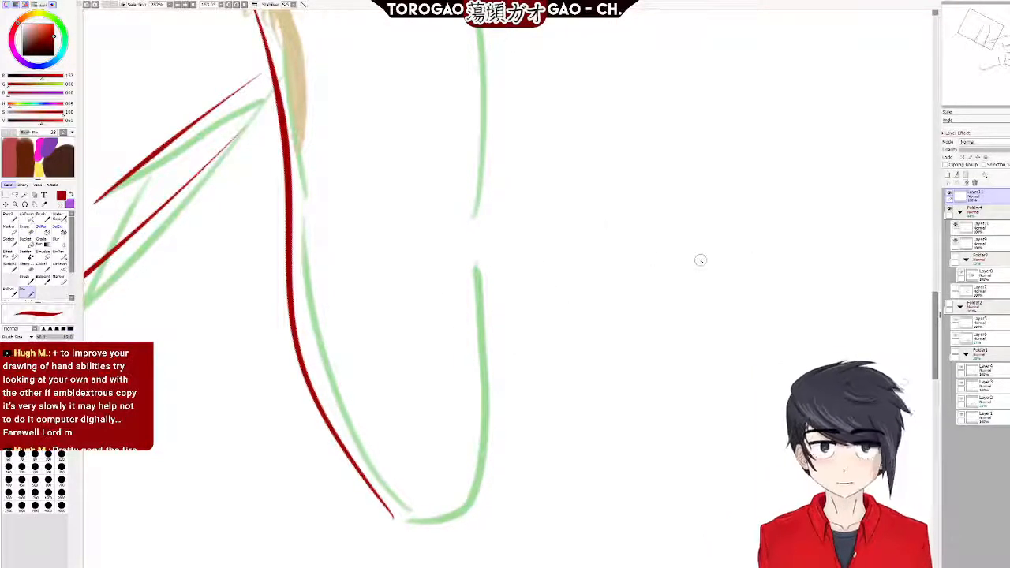
{"action": "left_click_drag", "start_coordinate": [473, 251], "coordinate": [400, 533]}
{"action": "key", "text": "ctrl+z"}
{"action": "mouse_move", "coordinate": [469, 247]}
{"action": "left_mouse_down"}
{"action": "mouse_move", "coordinate": [488, 433]}
{"action": "mouse_move", "coordinate": [434, 522]}
{"action": "left_mouse_up"}
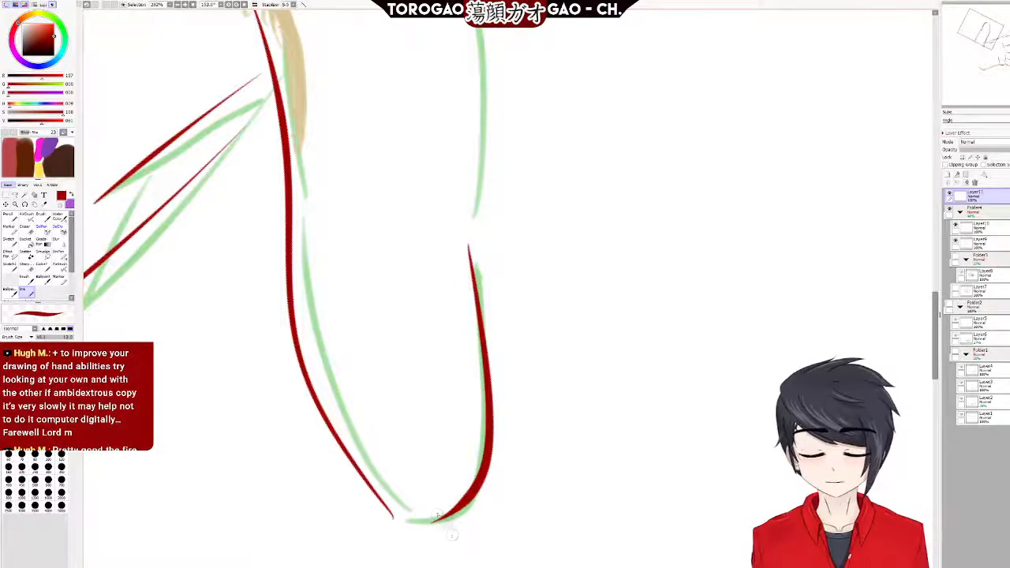
{"action": "scroll", "coordinate": [342, 344], "scroll_direction": "down", "scroll_amount": 4}
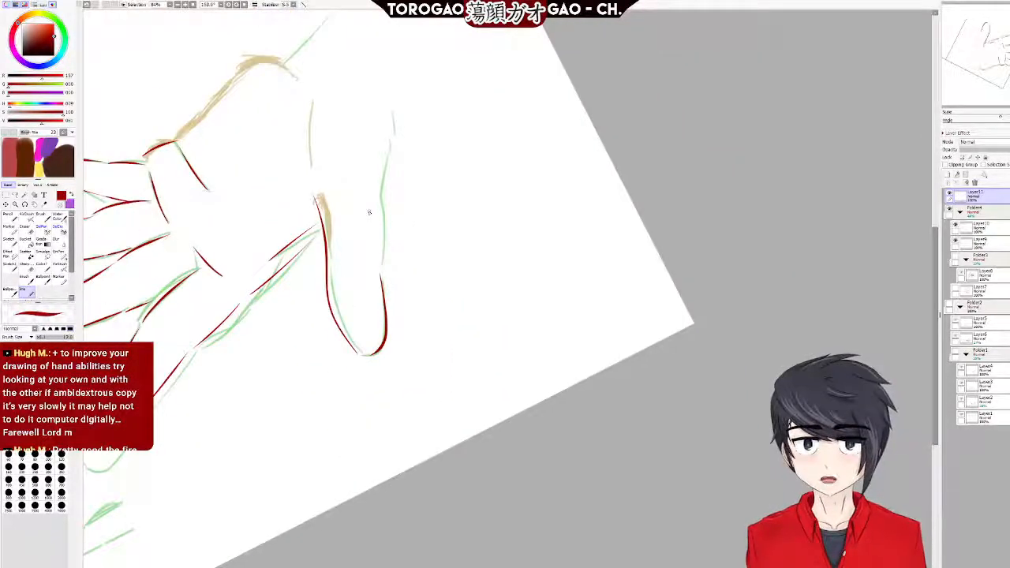
{"action": "key", "text": "ctrl+z"}
Try repeated shorter dark red strokes along the thumb's outer side and around its tip, undoing each one.
{"action": "mouse_move", "coordinate": [376, 273]}
{"action": "left_mouse_down"}
{"action": "mouse_move", "coordinate": [378, 340]}
{"action": "mouse_move", "coordinate": [360, 364]}
{"action": "left_mouse_up"}
{"action": "key", "text": "ctrl+z"}
{"action": "mouse_move", "coordinate": [378, 273]}
{"action": "left_mouse_down"}
{"action": "mouse_move", "coordinate": [378, 303]}
{"action": "mouse_move", "coordinate": [360, 364]}
{"action": "left_mouse_up"}
{"action": "key", "text": "ctrl+z"}
{"action": "left_click_drag", "start_coordinate": [378, 275], "coordinate": [381, 334]}
{"action": "left_click_drag", "start_coordinate": [360, 371], "coordinate": [360, 368]}
{"action": "key", "text": "ctrl+z"}
{"action": "left_click_drag", "start_coordinate": [378, 274], "coordinate": [359, 363]}
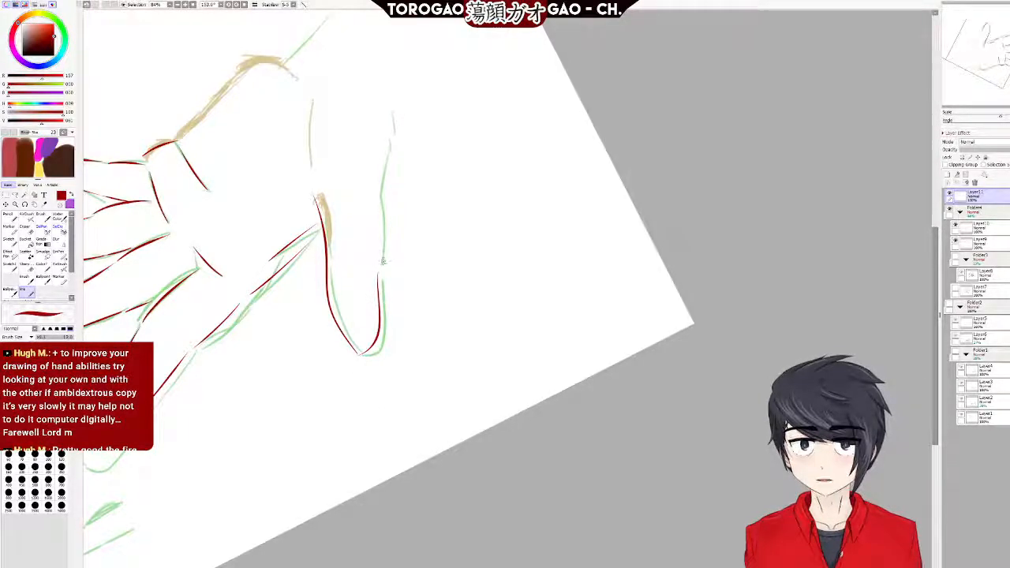
{"action": "key", "text": "ctrl+z"}
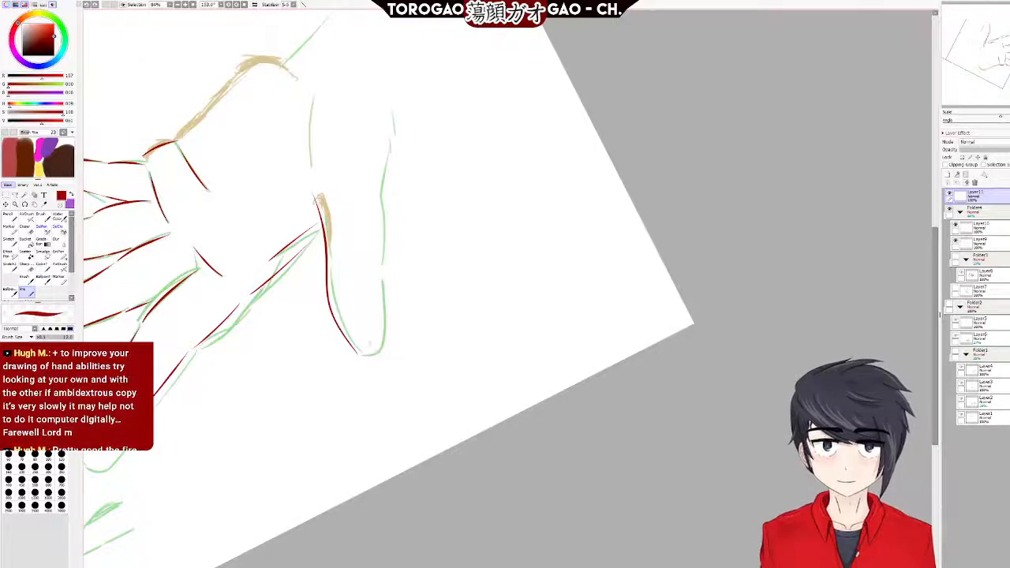
Ink the thumb's tip with a short dark red stroke and its outer side with two long tapered strokes running toward the wrist.
{"action": "left_click_drag", "start_coordinate": [375, 285], "coordinate": [382, 360]}
{"action": "key", "text": "ctrl+z"}
{"action": "mouse_move", "coordinate": [380, 273]}
{"action": "left_mouse_down"}
{"action": "mouse_move", "coordinate": [388, 420]}
{"action": "mouse_move", "coordinate": [379, 270]}
{"action": "left_mouse_up"}
{"action": "key", "text": "ctrl+z"}
{"action": "key", "text": "ctrl+z"}
{"action": "left_click_drag", "start_coordinate": [382, 357], "coordinate": [378, 231]}
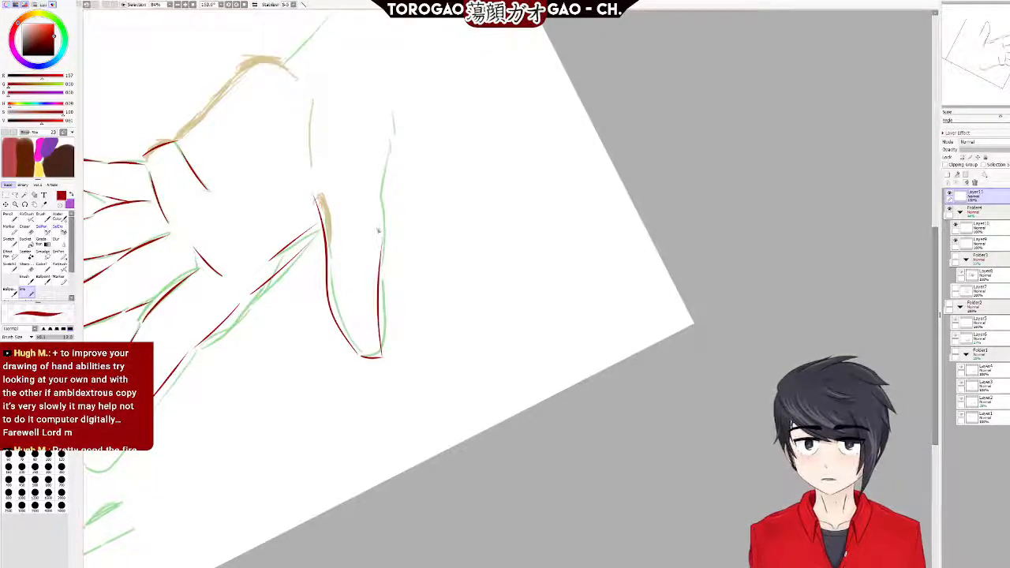
{"action": "left_click_drag", "start_coordinate": [373, 187], "coordinate": [377, 336]}
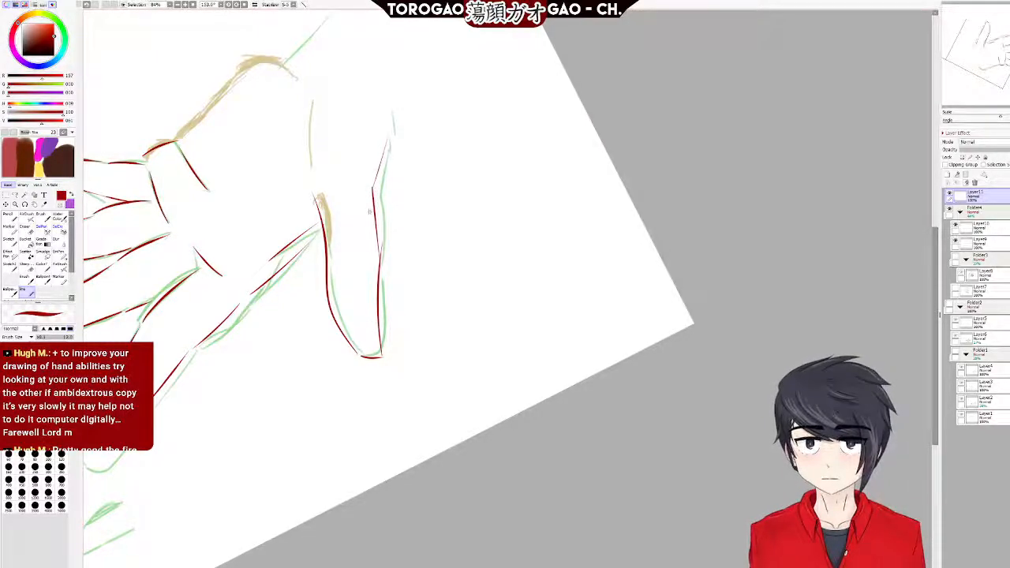
Try to ink the palm's little-finger side with a curved dark red stroke down to the heel of the hand.
{"action": "left_click_drag", "start_coordinate": [179, 136], "coordinate": [276, 44]}
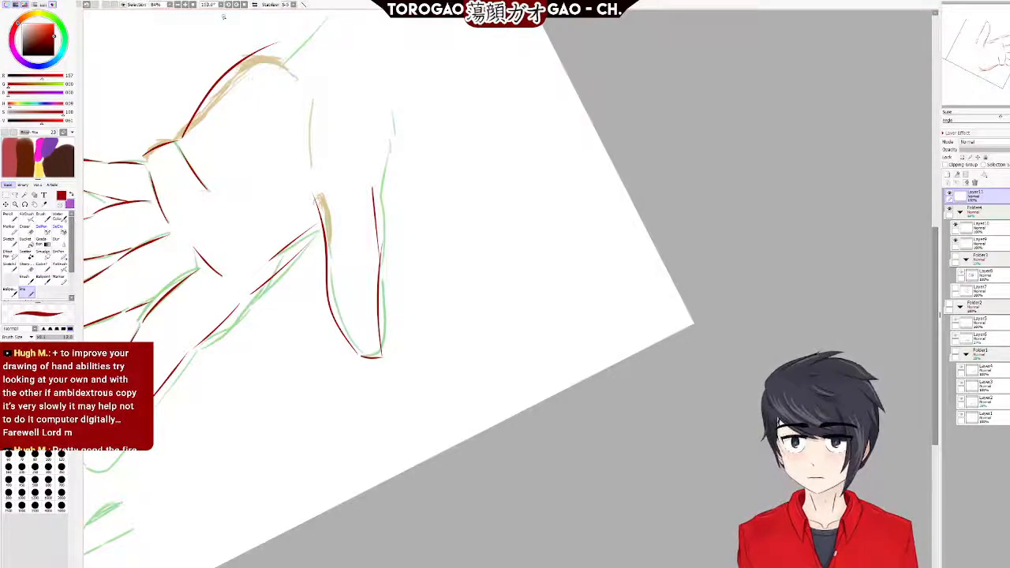
{"action": "key", "text": "ctrl+z"}
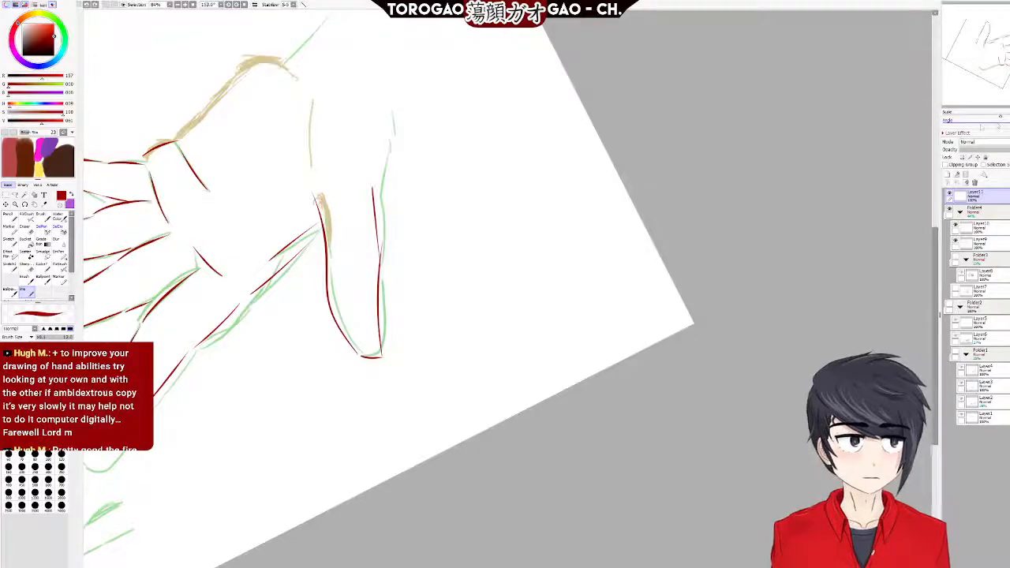
{"action": "left_click", "coordinate": [974, 122]}
{"action": "left_click_drag", "start_coordinate": [991, 124], "coordinate": [978, 124]}
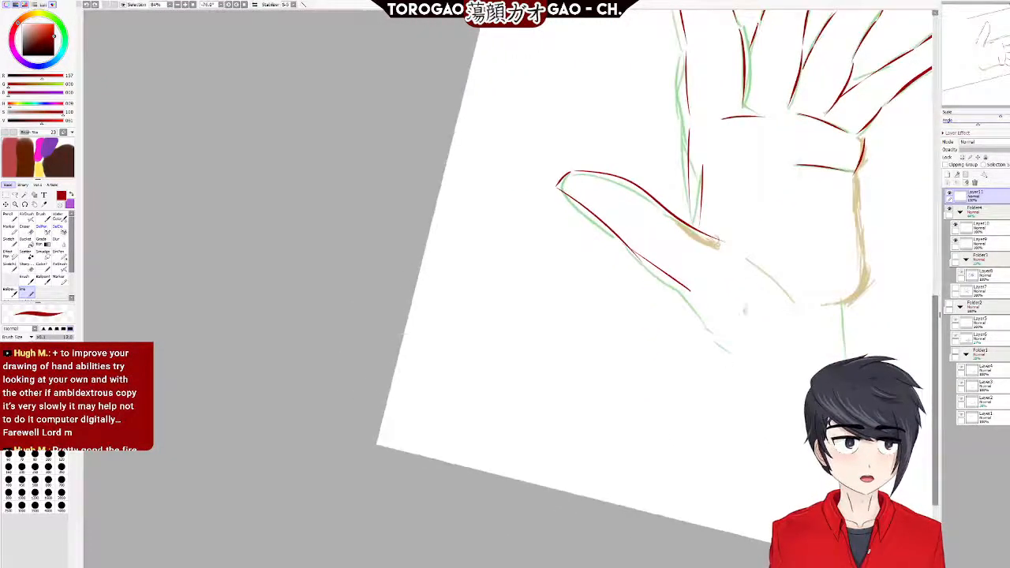
{"action": "scroll", "coordinate": [886, 240], "scroll_direction": "up", "scroll_amount": 9}
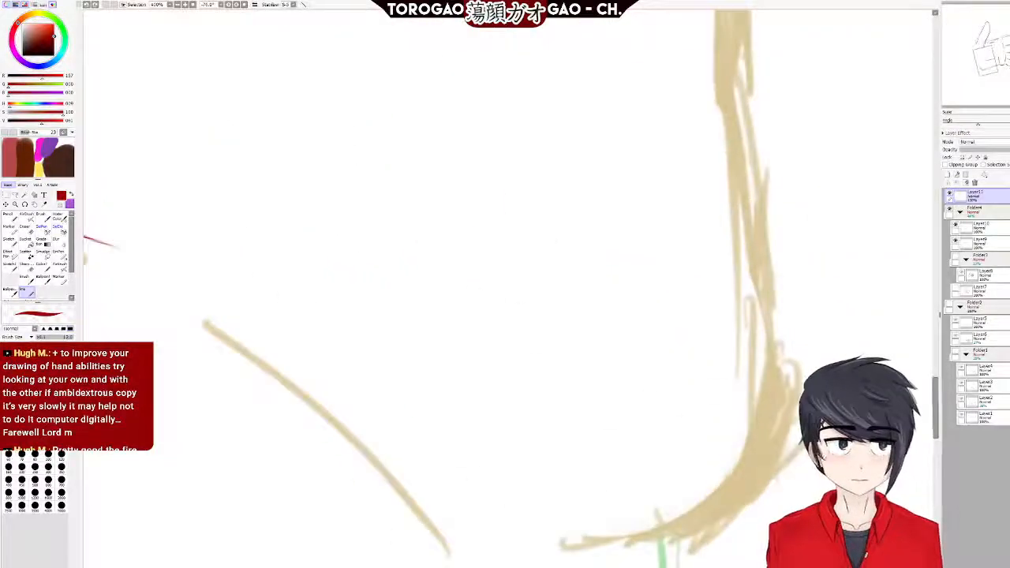
{"action": "scroll", "coordinate": [622, 545], "scroll_direction": "down", "scroll_amount": 6}
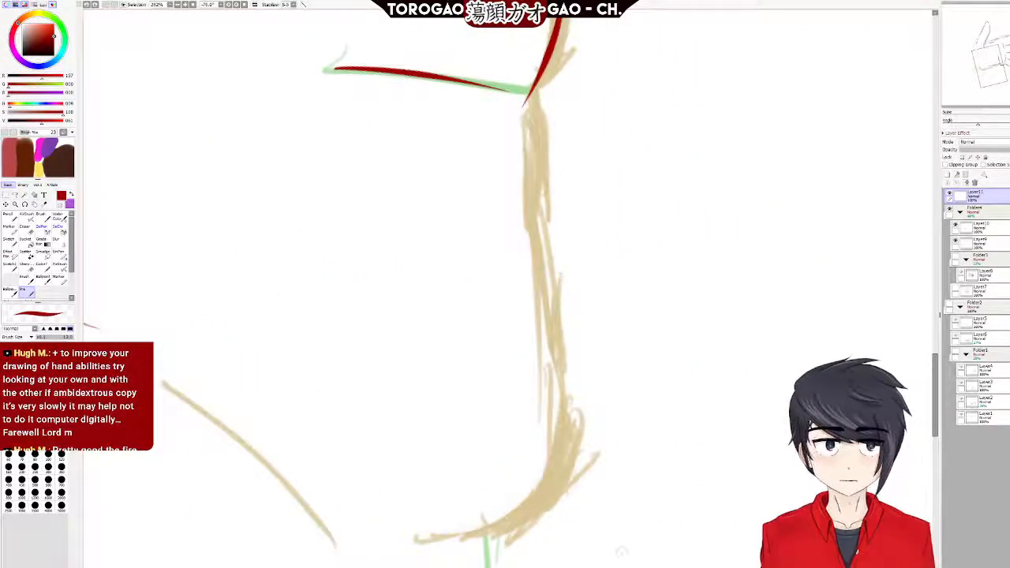
{"action": "left_click_drag", "start_coordinate": [936, 374], "coordinate": [936, 390]}
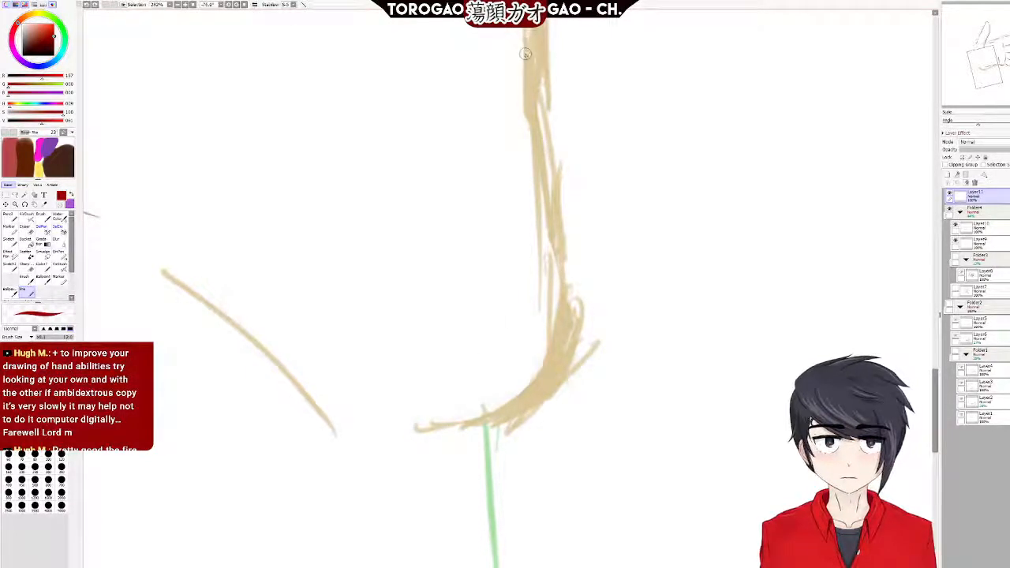
{"action": "scroll", "coordinate": [530, 69], "scroll_direction": "down", "scroll_amount": 2}
{"action": "left_click_drag", "start_coordinate": [936, 399], "coordinate": [936, 375]}
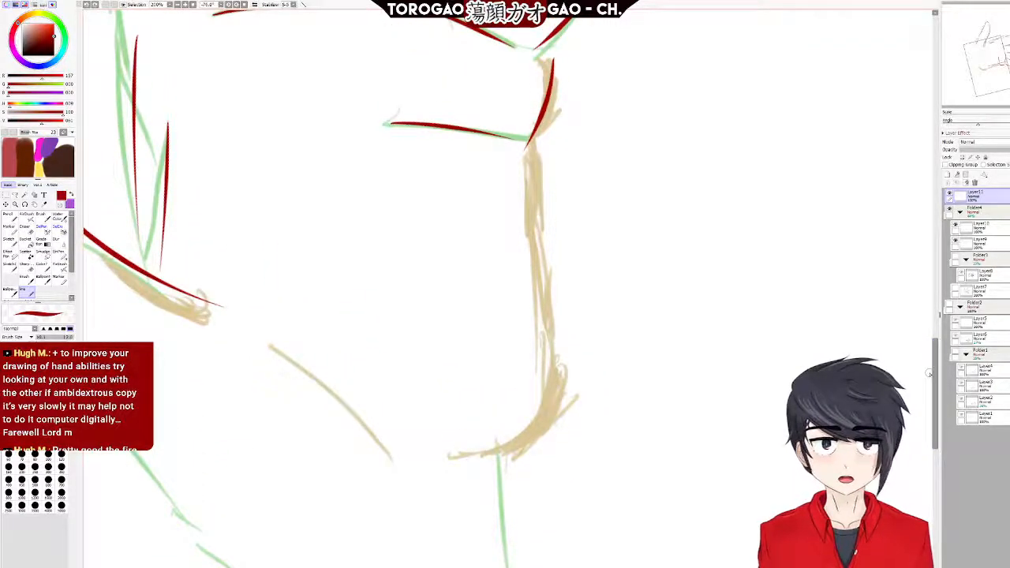
{"action": "left_click_drag", "start_coordinate": [528, 159], "coordinate": [557, 399]}
{"action": "key", "text": "ctrl+z"}
{"action": "mouse_move", "coordinate": [531, 158]}
{"action": "left_mouse_down"}
{"action": "mouse_move", "coordinate": [542, 431]}
{"action": "mouse_move", "coordinate": [466, 455]}
{"action": "left_mouse_up"}
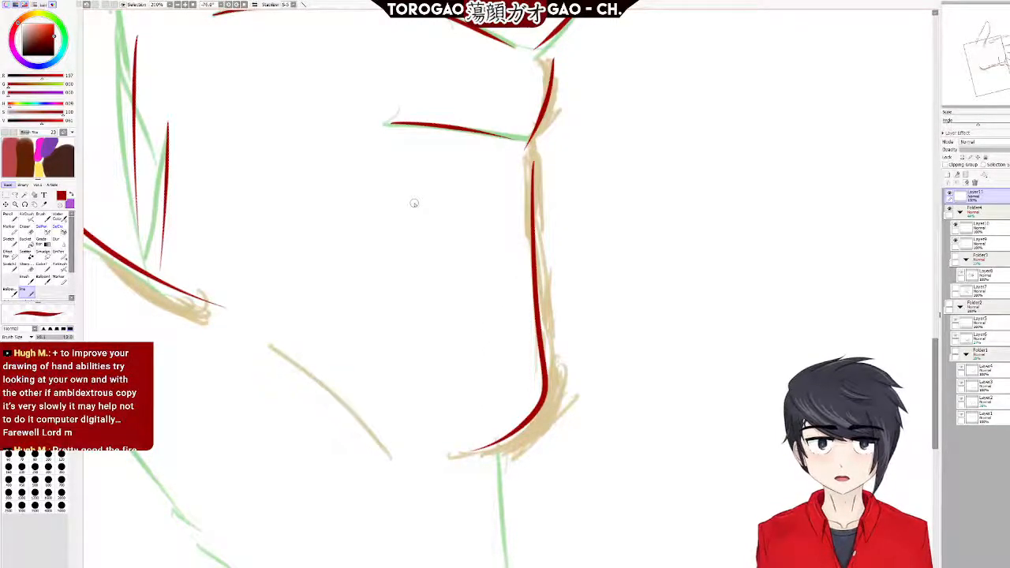
{"action": "scroll", "coordinate": [412, 157], "scroll_direction": "down", "scroll_amount": 5}
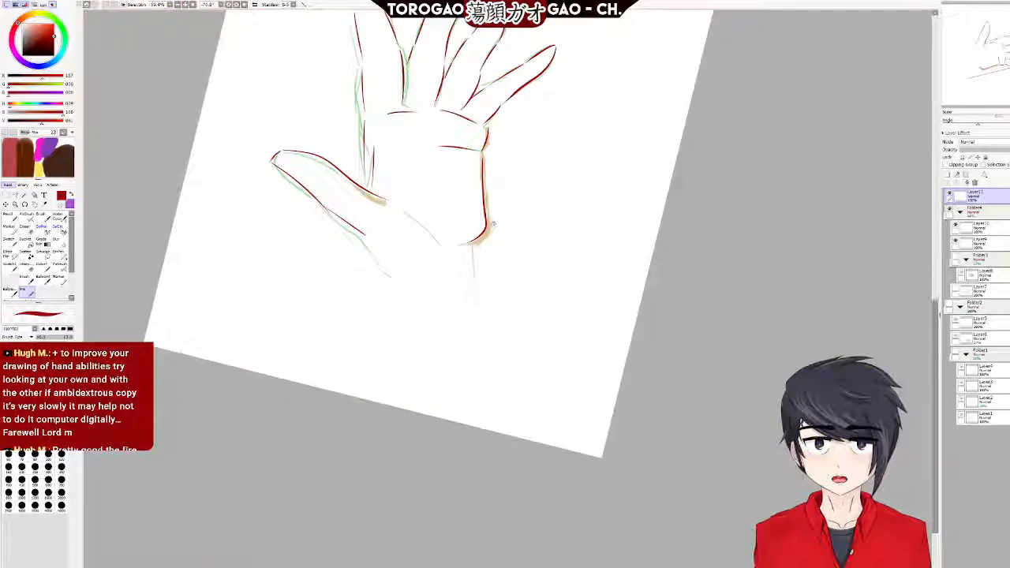
{"action": "scroll", "coordinate": [502, 214], "scroll_direction": "up", "scroll_amount": 2}
{"action": "key", "text": "ctrl+z"}
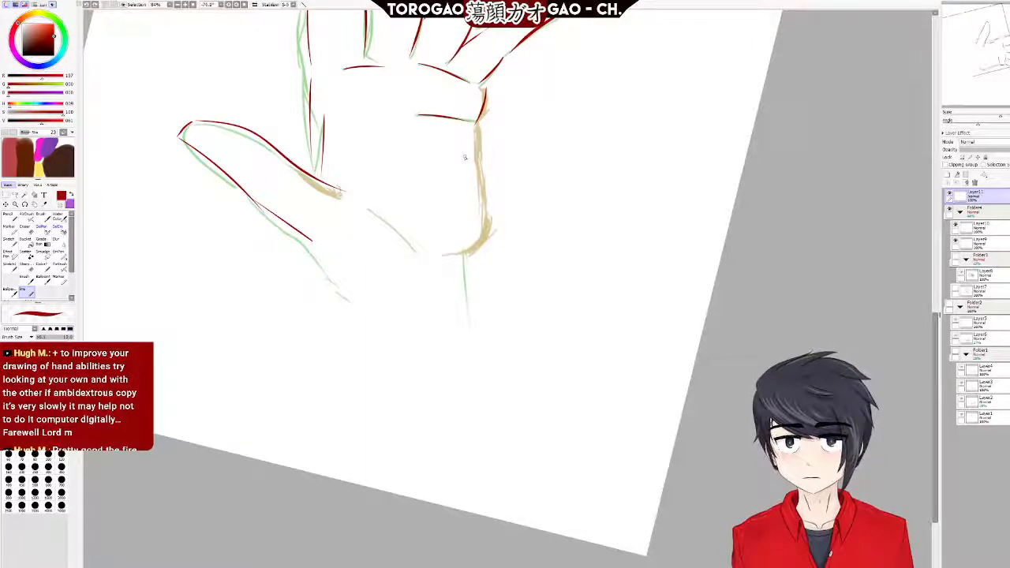
Lower the opacity of the sketch folder Folder4 so the sketch under the line art is fainter.
{"action": "scroll", "coordinate": [267, 129], "scroll_direction": "up", "scroll_amount": 4}
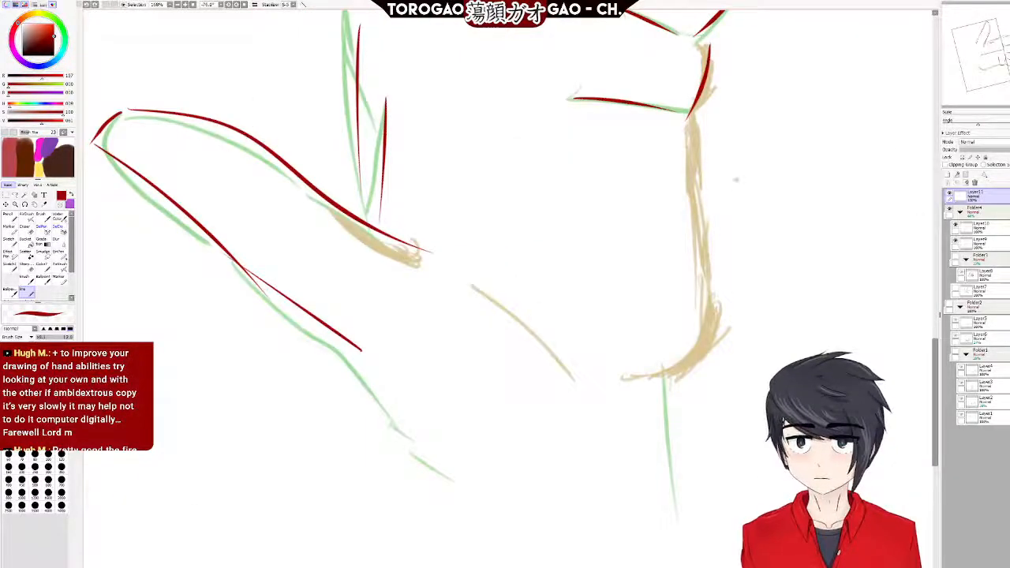
{"action": "left_click", "coordinate": [988, 213]}
{"action": "left_click_drag", "start_coordinate": [1004, 149], "coordinate": [988, 150]}
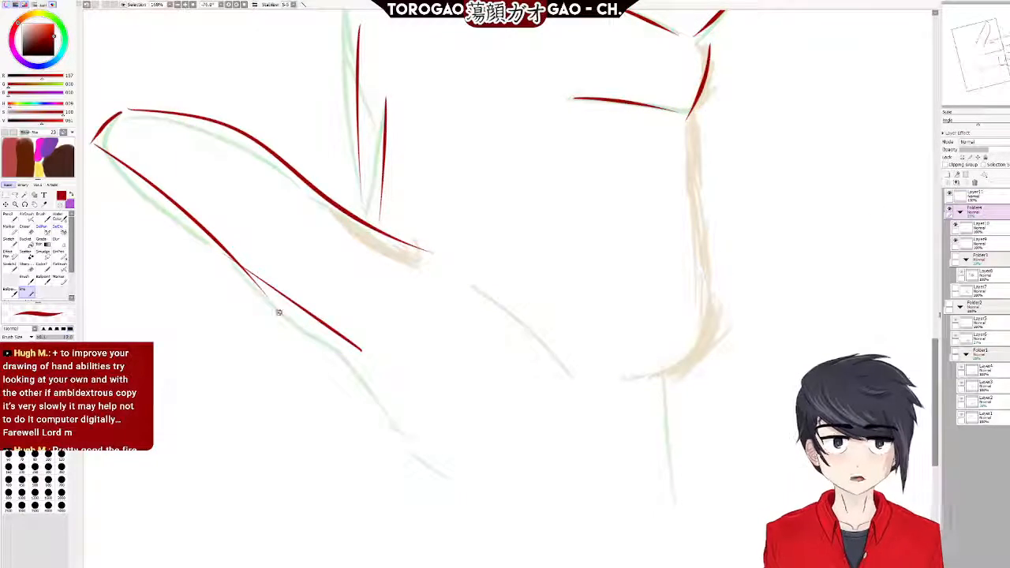
Paint a selection over all the thumb's dark red strokes with the selection pen, from the tip to both lower ends.
{"action": "left_click", "coordinate": [28, 269]}
{"action": "left_click", "coordinate": [43, 233]}
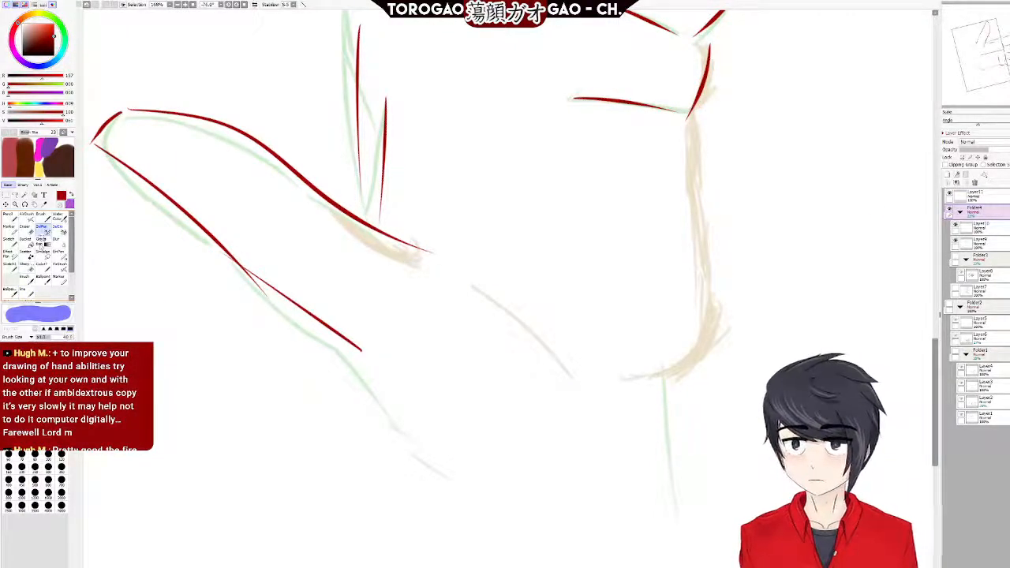
{"action": "mouse_move", "coordinate": [363, 359]}
{"action": "left_mouse_down"}
{"action": "mouse_move", "coordinate": [232, 237]}
{"action": "mouse_move", "coordinate": [265, 286]}
{"action": "mouse_move", "coordinate": [169, 187]}
{"action": "mouse_move", "coordinate": [95, 138]}
{"action": "mouse_move", "coordinate": [142, 117]}
{"action": "mouse_move", "coordinate": [116, 109]}
{"action": "mouse_move", "coordinate": [182, 116]}
{"action": "mouse_move", "coordinate": [271, 151]}
{"action": "mouse_move", "coordinate": [309, 191]}
{"action": "left_mouse_up"}
{"action": "left_click_drag", "start_coordinate": [178, 96], "coordinate": [218, 103]}
{"action": "mouse_move", "coordinate": [261, 162]}
{"action": "left_mouse_down"}
{"action": "mouse_move", "coordinate": [356, 233]}
{"action": "mouse_move", "coordinate": [336, 214]}
{"action": "mouse_move", "coordinate": [467, 272]}
{"action": "left_mouse_up"}
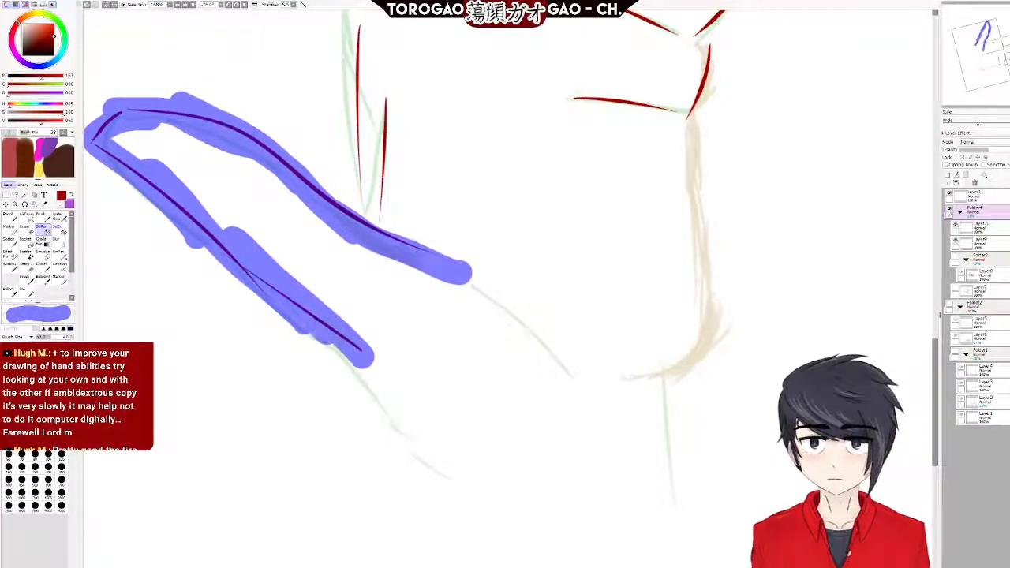
{"action": "scroll", "coordinate": [304, 231], "scroll_direction": "down", "scroll_amount": 4}
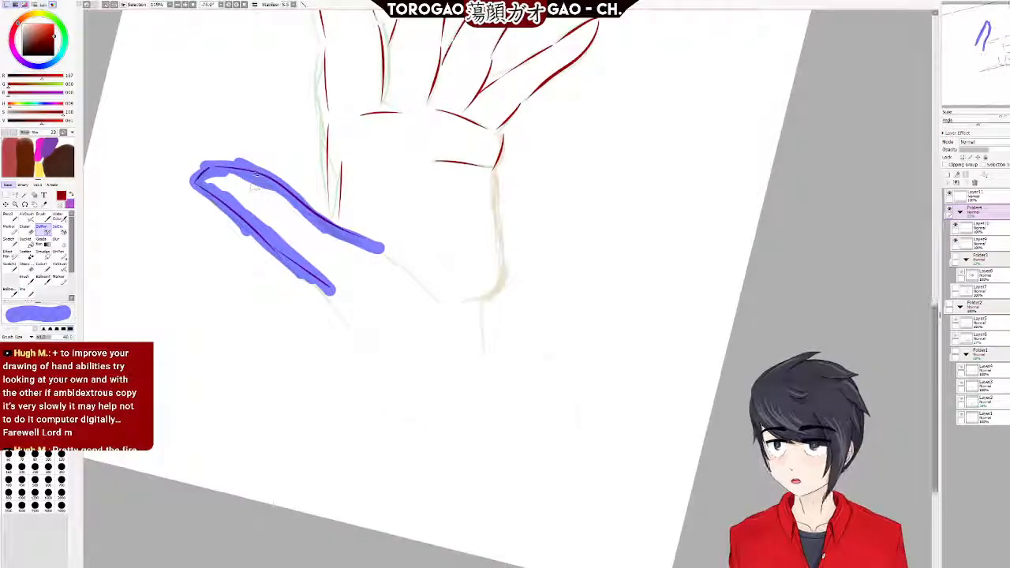
{"action": "scroll", "coordinate": [273, 200], "scroll_direction": "up", "scroll_amount": 2}
{"action": "left_click_drag", "start_coordinate": [935, 326], "coordinate": [936, 298]}
Move the selected thumb strokes on the line art layer Layer11 slightly toward the index finger.
{"action": "left_click", "coordinate": [5, 205]}
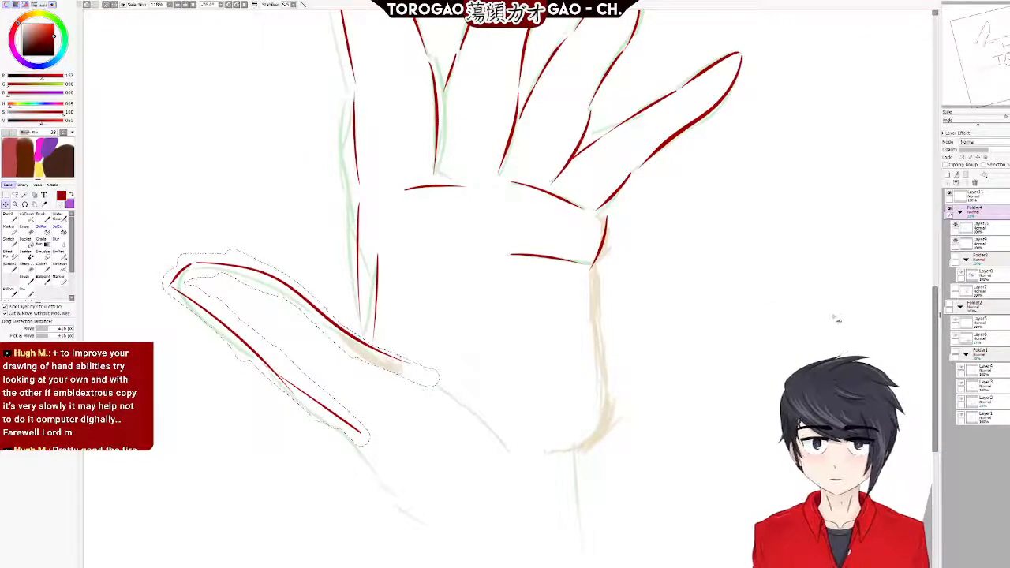
{"action": "left_click", "coordinate": [975, 194]}
{"action": "mouse_move", "coordinate": [376, 358]}
{"action": "left_mouse_down"}
{"action": "mouse_move", "coordinate": [366, 339]}
{"action": "mouse_move", "coordinate": [378, 345]}
{"action": "left_mouse_up"}
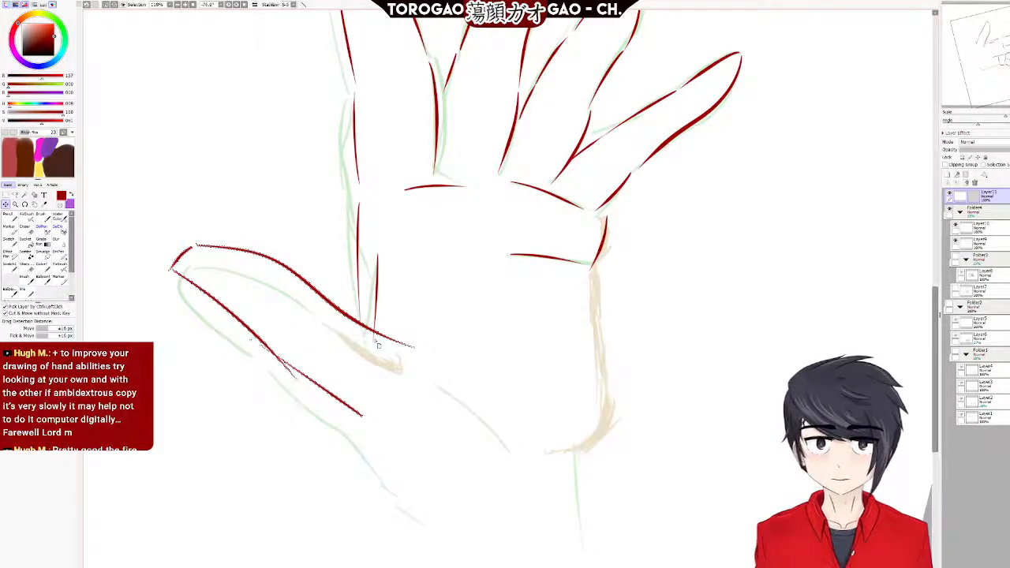
{"action": "scroll", "coordinate": [379, 345], "scroll_direction": "down", "scroll_amount": 4}
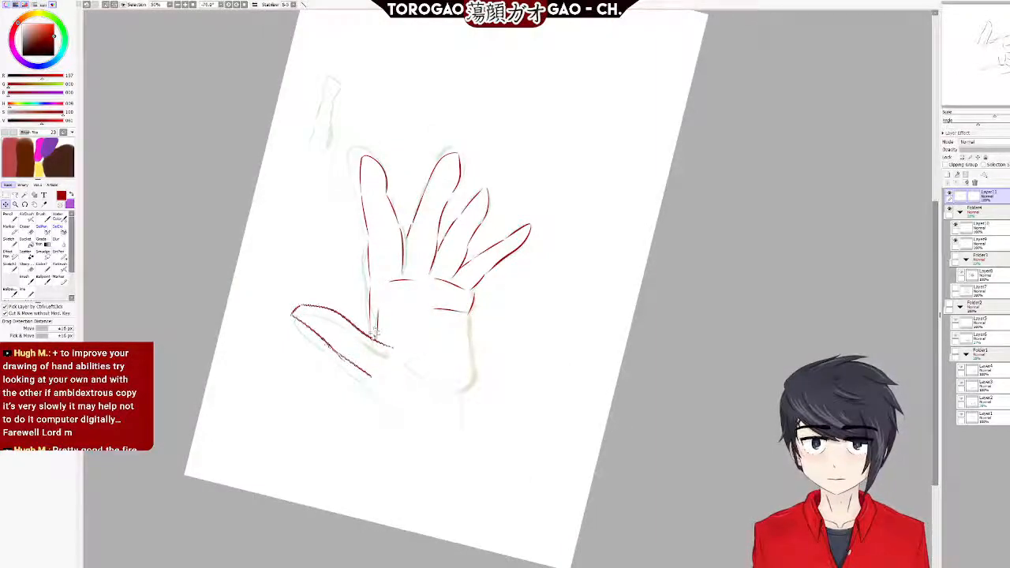
{"action": "left_click_drag", "start_coordinate": [364, 344], "coordinate": [365, 341]}
{"action": "scroll", "coordinate": [397, 343], "scroll_direction": "up", "scroll_amount": 4}
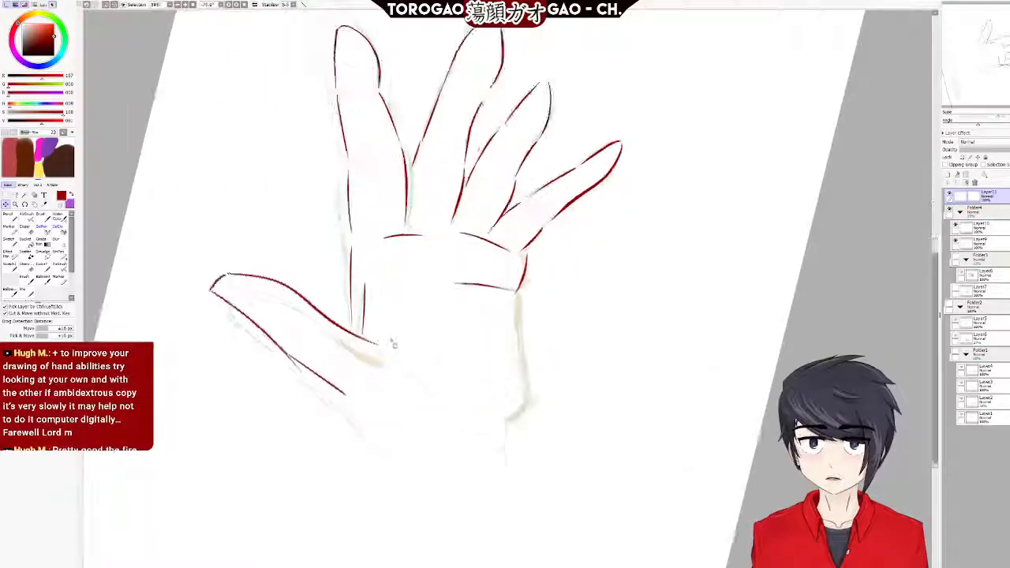
Try to free-transform the selected thumb strokes so the tip shifts toward the index finger, undo the transform and clear the selection.
{"action": "left_click", "coordinate": [6, 195]}
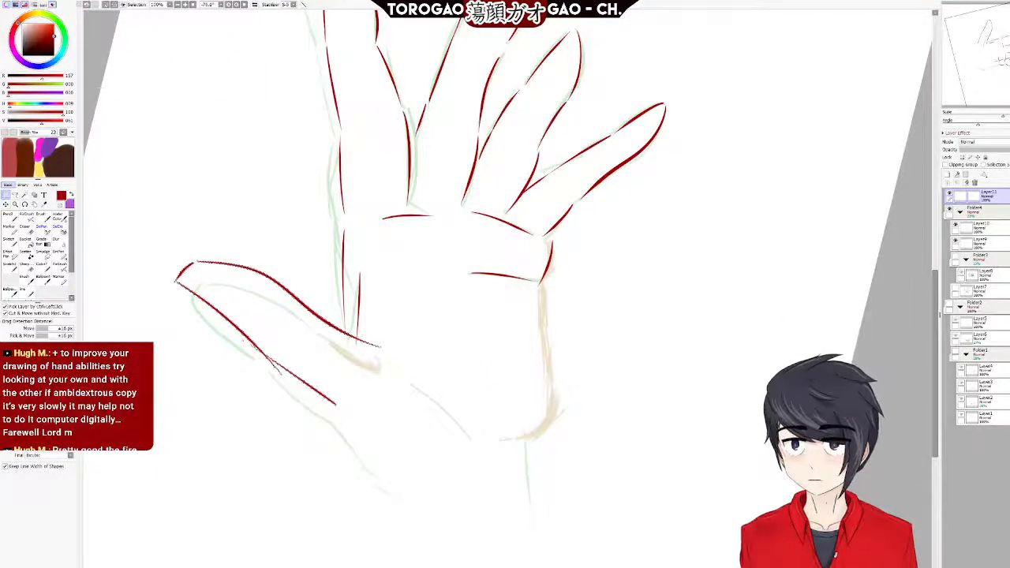
{"action": "key", "text": "Home"}
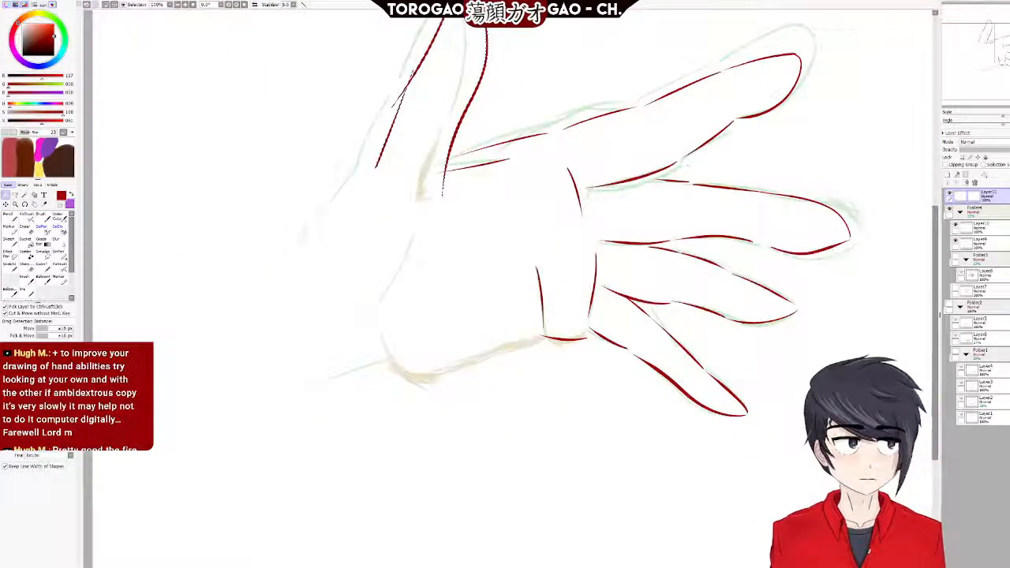
{"action": "left_click_drag", "start_coordinate": [936, 268], "coordinate": [937, 207]}
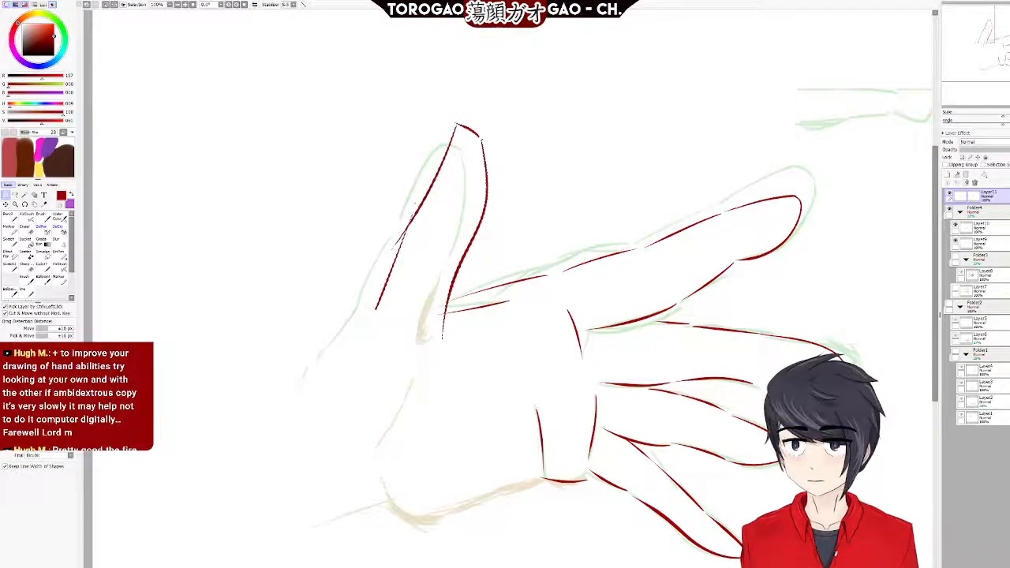
{"action": "key", "text": "ctrl+t"}
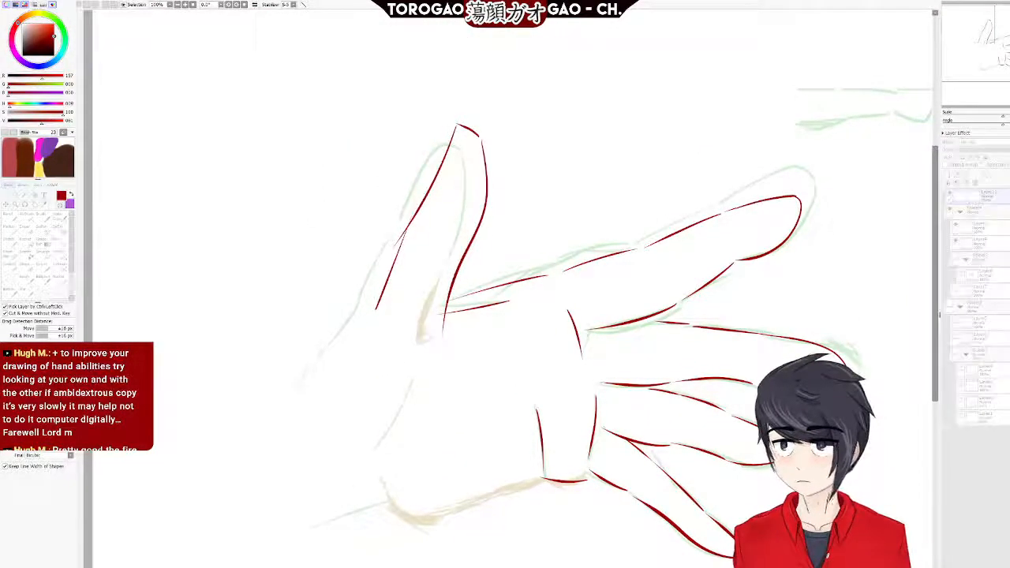
{"action": "left_click_drag", "start_coordinate": [495, 349], "coordinate": [491, 350]}
{"action": "mouse_move", "coordinate": [498, 128]}
{"action": "left_mouse_down"}
{"action": "mouse_move", "coordinate": [510, 139]}
{"action": "mouse_move", "coordinate": [503, 134]}
{"action": "left_mouse_up"}
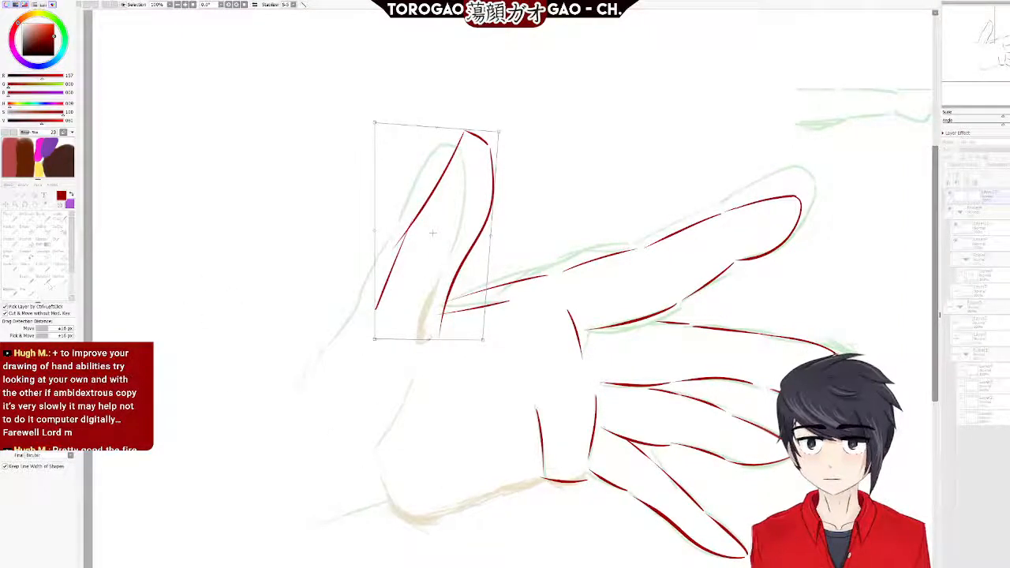
{"action": "key", "text": "Return"}
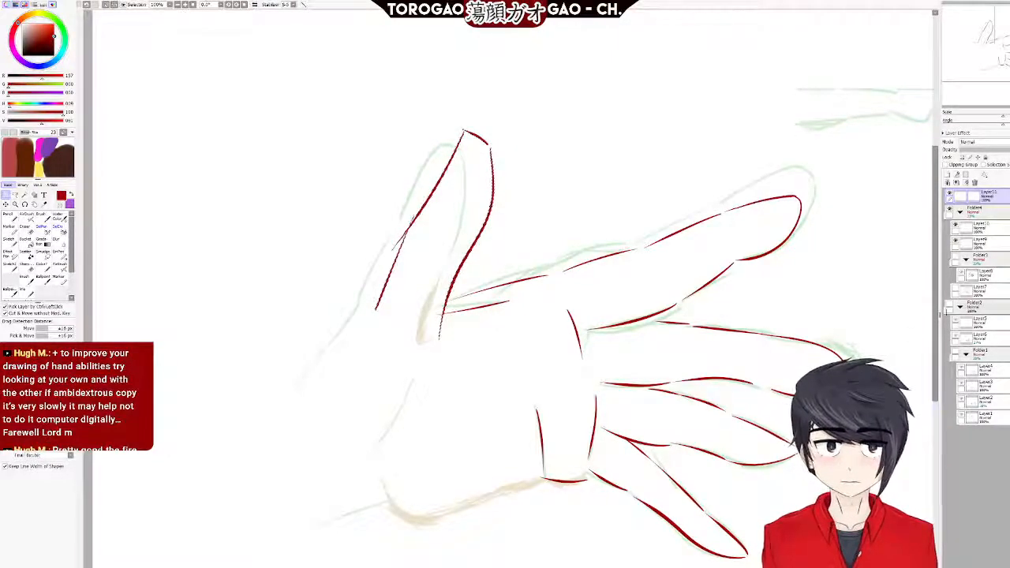
{"action": "scroll", "coordinate": [513, 300], "scroll_direction": "down", "scroll_amount": 3}
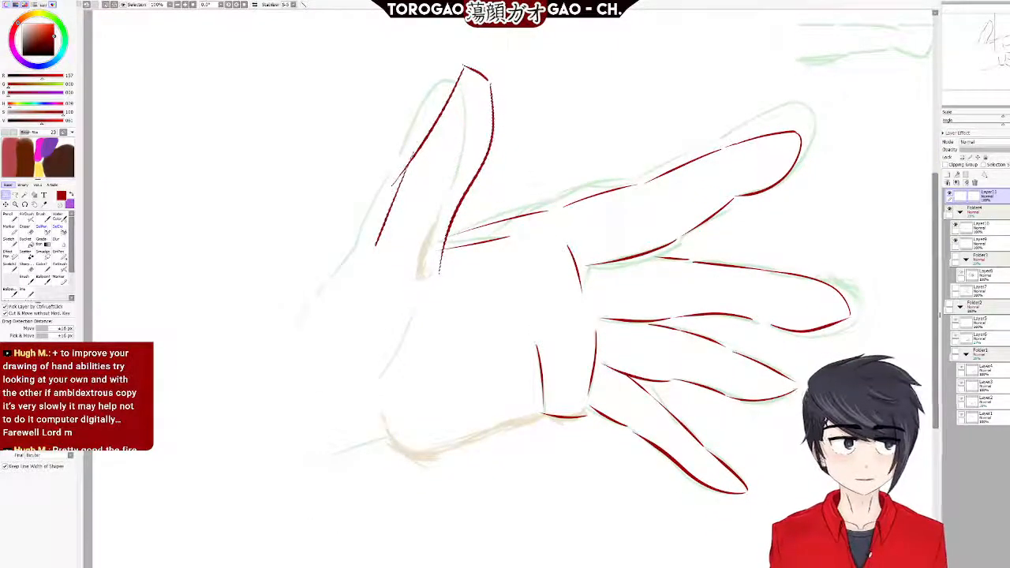
{"action": "key", "text": "ctrl+z"}
{"action": "key", "text": "ctrl+d"}
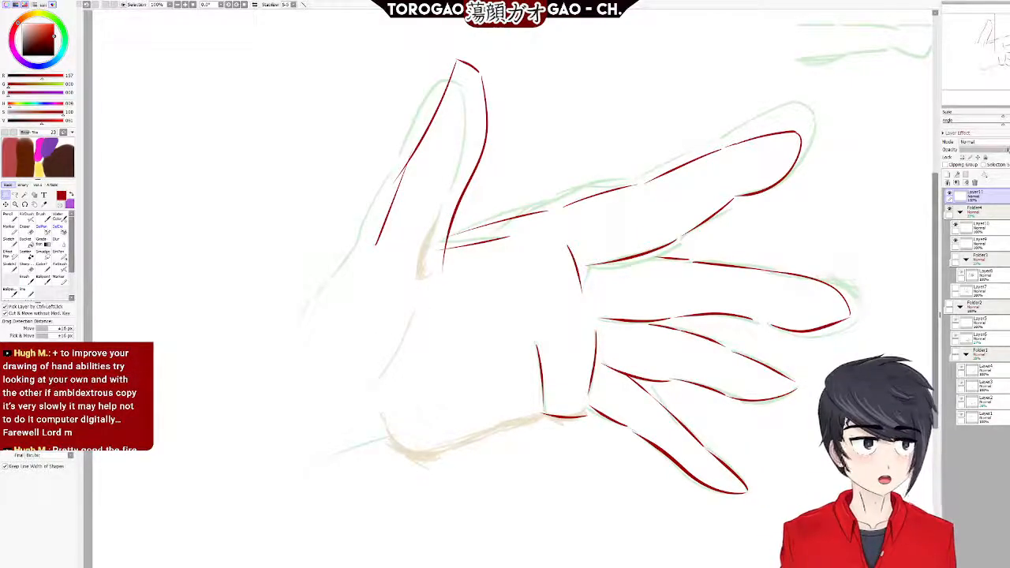
Ink the palm's little-finger side with one curved dark red stroke from below the little finger to the heel, redrawing it several times.
{"action": "left_click_drag", "start_coordinate": [1002, 125], "coordinate": [974, 128]}
{"action": "scroll", "coordinate": [712, 340], "scroll_direction": "up", "scroll_amount": 3}
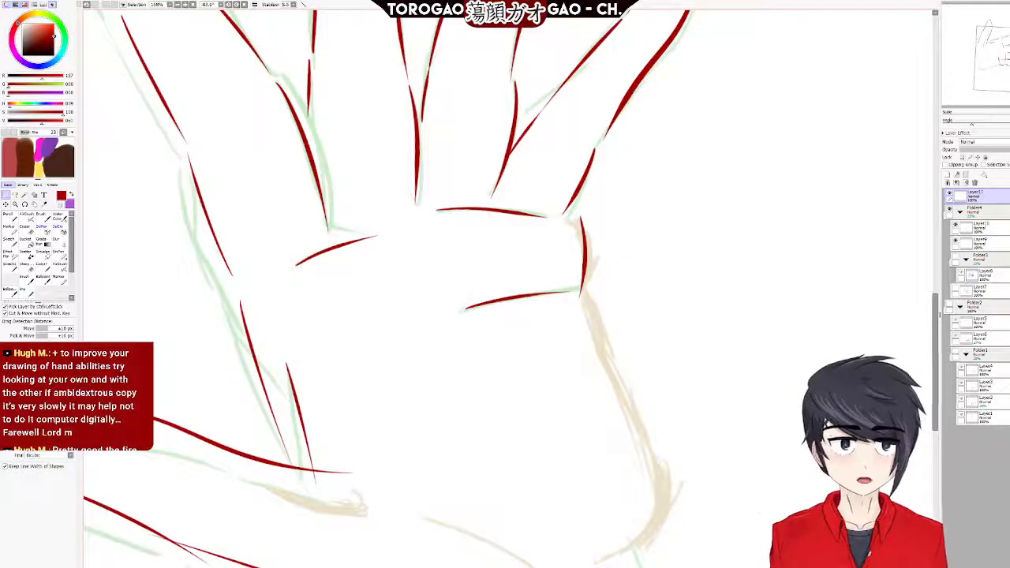
{"action": "left_click_drag", "start_coordinate": [713, 341], "coordinate": [686, 340]}
{"action": "left_click_drag", "start_coordinate": [934, 361], "coordinate": [935, 382]}
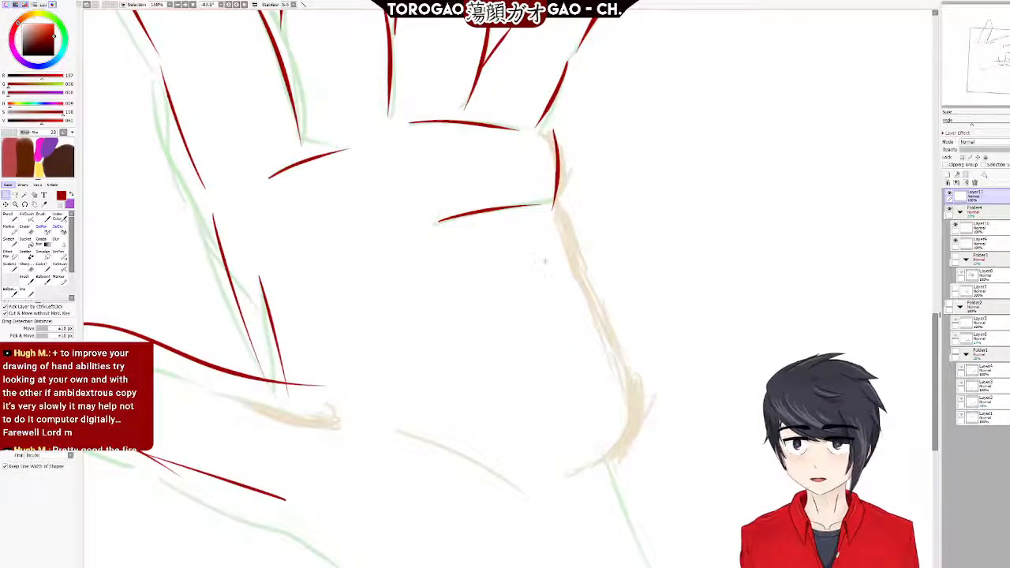
{"action": "left_click", "coordinate": [27, 292]}
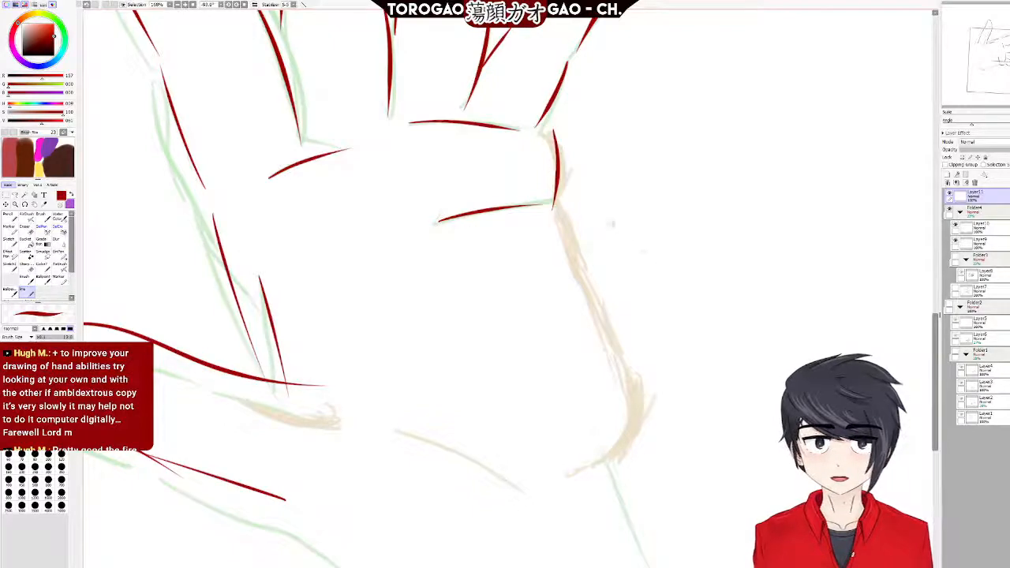
{"action": "left_click_drag", "start_coordinate": [557, 215], "coordinate": [621, 483]}
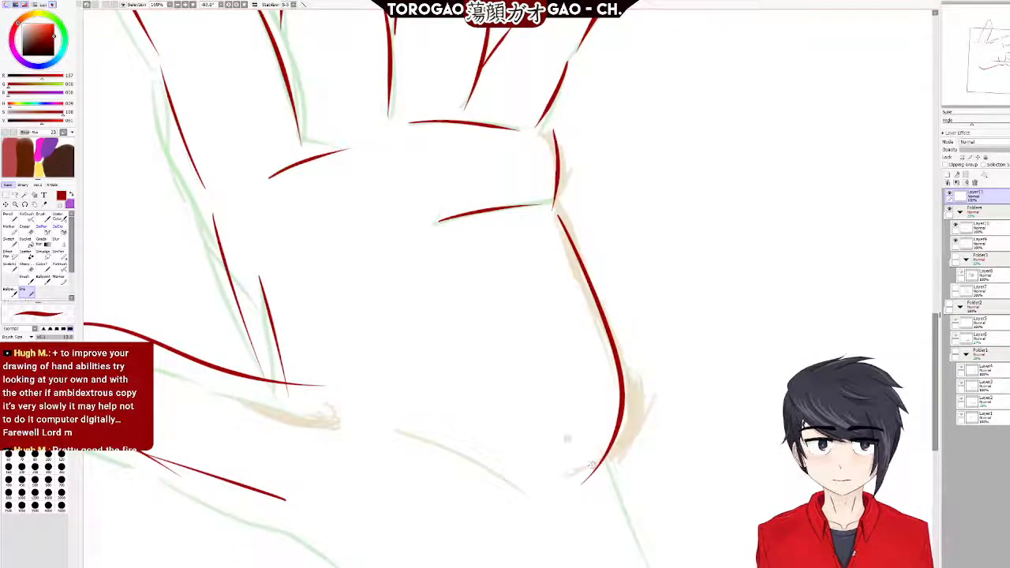
{"action": "key", "text": "ctrl+z"}
{"action": "mouse_move", "coordinate": [566, 255]}
{"action": "left_mouse_down"}
{"action": "mouse_move", "coordinate": [613, 411]}
{"action": "mouse_move", "coordinate": [606, 493]}
{"action": "left_mouse_up"}
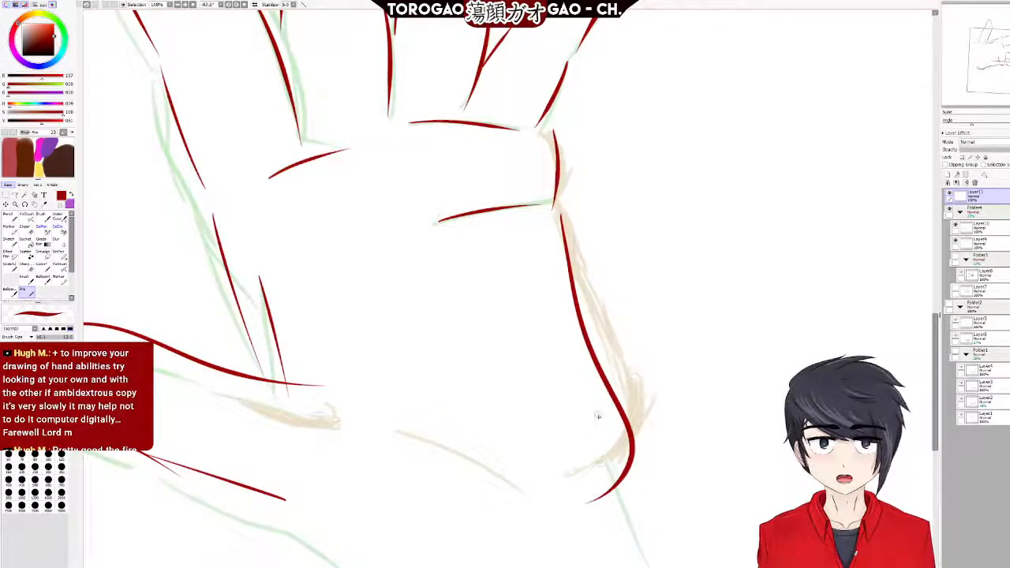
{"action": "key", "text": "ctrl+z"}
{"action": "left_click_drag", "start_coordinate": [561, 214], "coordinate": [616, 349]}
{"action": "left_click_drag", "start_coordinate": [579, 267], "coordinate": [584, 509]}
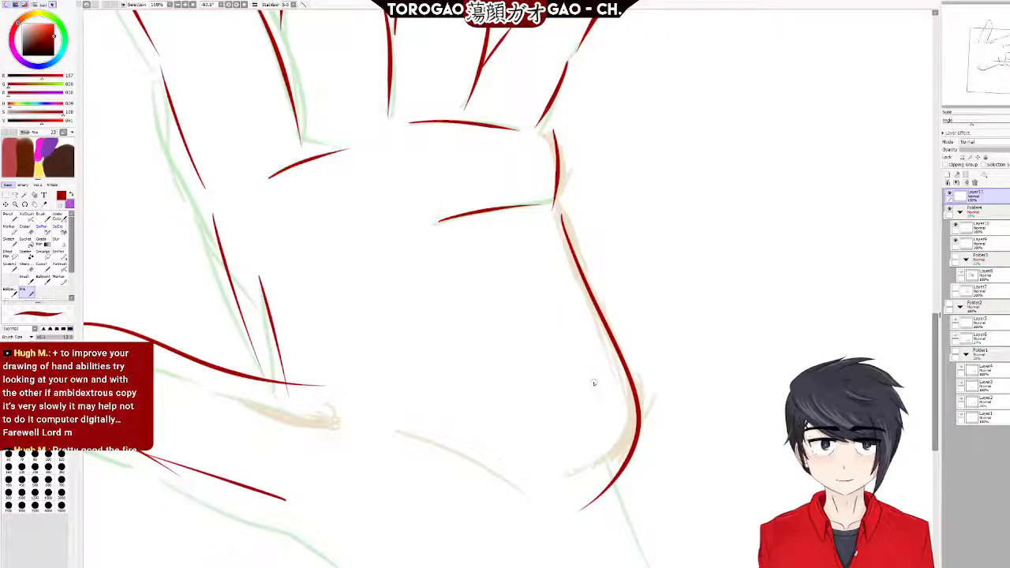
{"action": "key", "text": "ctrl+z"}
{"action": "mouse_move", "coordinate": [560, 211]}
{"action": "left_mouse_down"}
{"action": "mouse_move", "coordinate": [632, 419]}
{"action": "mouse_move", "coordinate": [593, 485]}
{"action": "left_mouse_up"}
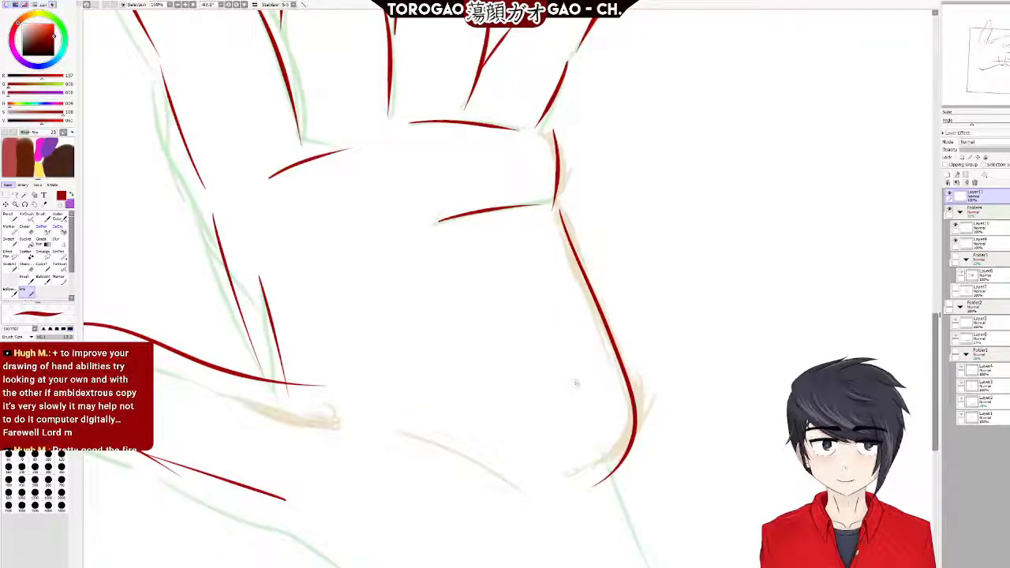
{"action": "key", "text": "ctrl+z"}
{"action": "mouse_move", "coordinate": [560, 213]}
{"action": "left_mouse_down"}
{"action": "mouse_move", "coordinate": [639, 434]}
{"action": "mouse_move", "coordinate": [614, 460]}
{"action": "left_mouse_up"}
{"action": "key", "text": "ctrl+z"}
{"action": "mouse_move", "coordinate": [560, 220]}
{"action": "left_mouse_down"}
{"action": "mouse_move", "coordinate": [620, 363]}
{"action": "mouse_move", "coordinate": [611, 474]}
{"action": "left_mouse_up"}
{"action": "key", "text": "ctrl+z"}
{"action": "mouse_move", "coordinate": [589, 299]}
{"action": "left_mouse_down"}
{"action": "mouse_move", "coordinate": [641, 413]}
{"action": "mouse_move", "coordinate": [604, 473]}
{"action": "left_mouse_up"}
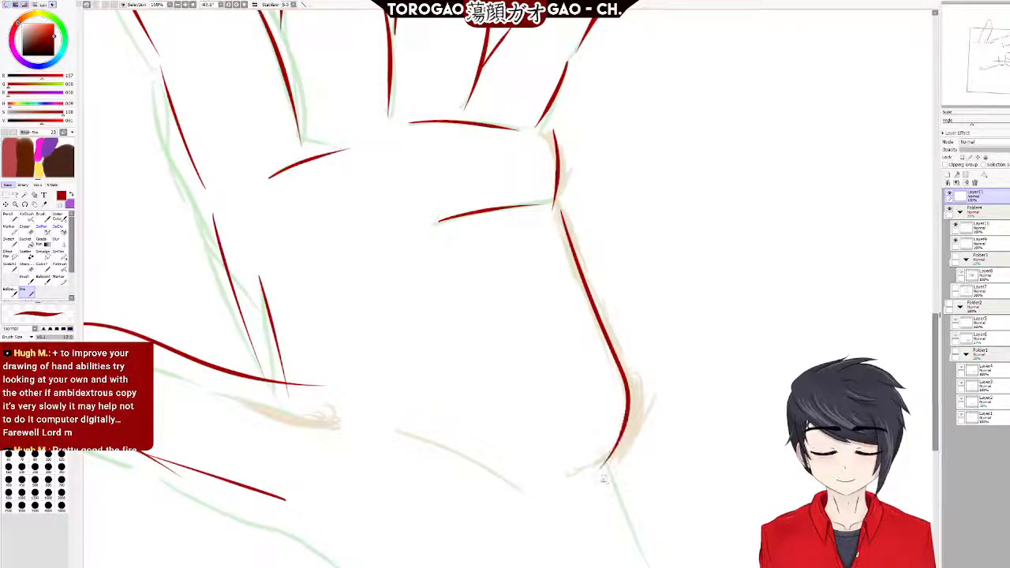
{"action": "key", "text": "ctrl+z"}
{"action": "mouse_move", "coordinate": [566, 215]}
{"action": "left_mouse_down"}
{"action": "mouse_move", "coordinate": [597, 301]}
{"action": "mouse_move", "coordinate": [612, 498]}
{"action": "left_mouse_up"}
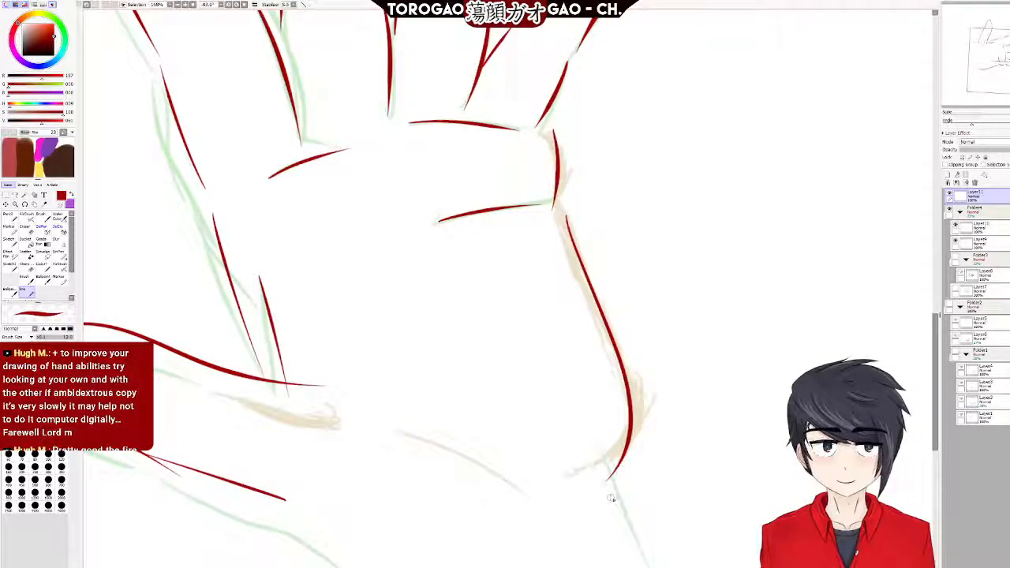
{"action": "key", "text": "ctrl+z"}
{"action": "mouse_move", "coordinate": [558, 220]}
{"action": "left_mouse_down"}
{"action": "mouse_move", "coordinate": [645, 454]}
{"action": "mouse_move", "coordinate": [588, 507]}
{"action": "left_mouse_up"}
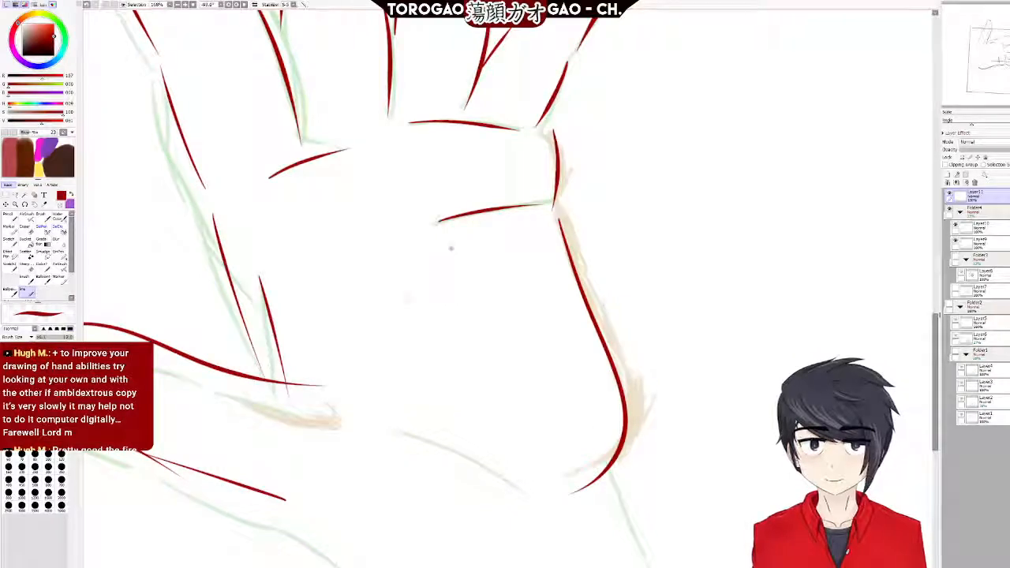
Erase the end of the index finger's short inner base line where it overshoots the thumb's upper line.
{"action": "scroll", "coordinate": [451, 255], "scroll_direction": "down", "scroll_amount": 3}
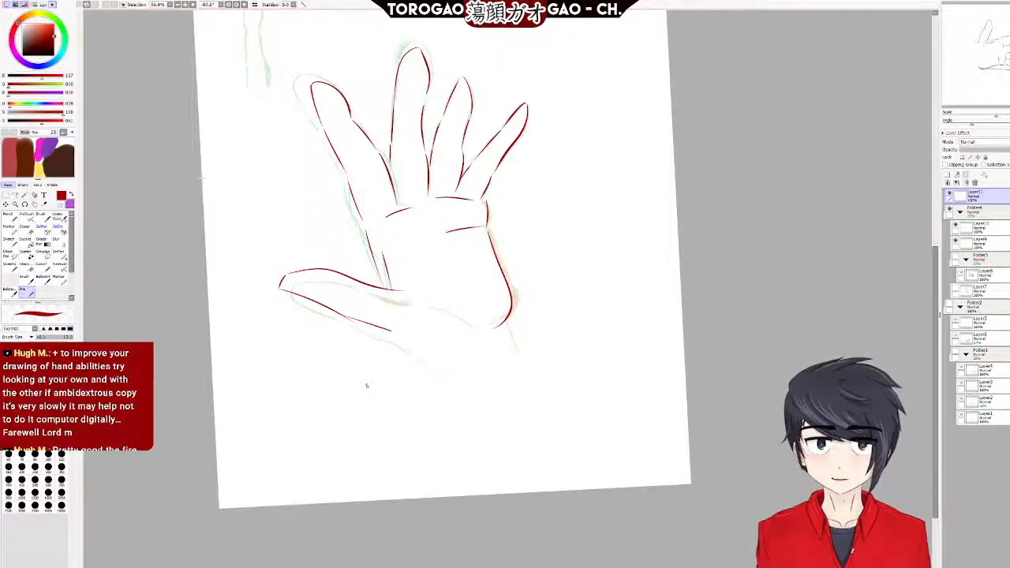
{"action": "scroll", "coordinate": [414, 278], "scroll_direction": "up", "scroll_amount": 4}
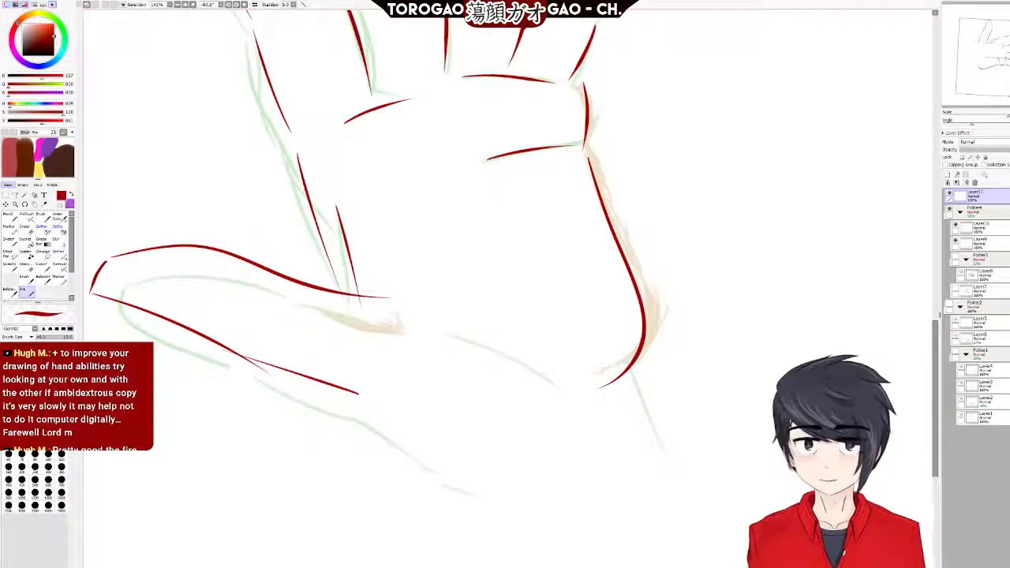
{"action": "left_click_drag", "start_coordinate": [333, 266], "coordinate": [504, 265]}
{"action": "scroll", "coordinate": [503, 265], "scroll_direction": "up", "scroll_amount": 4}
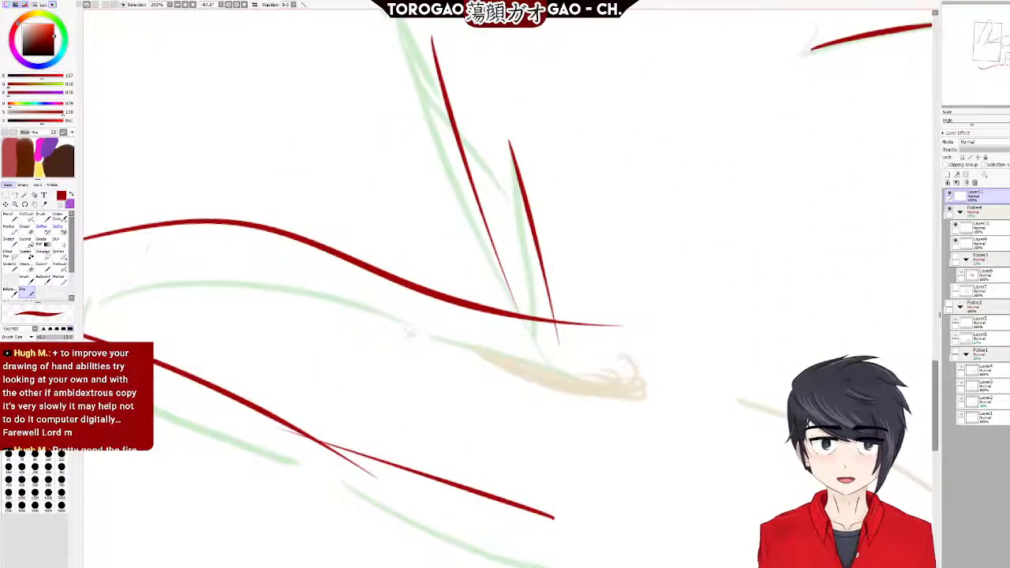
{"action": "left_click", "coordinate": [41, 238]}
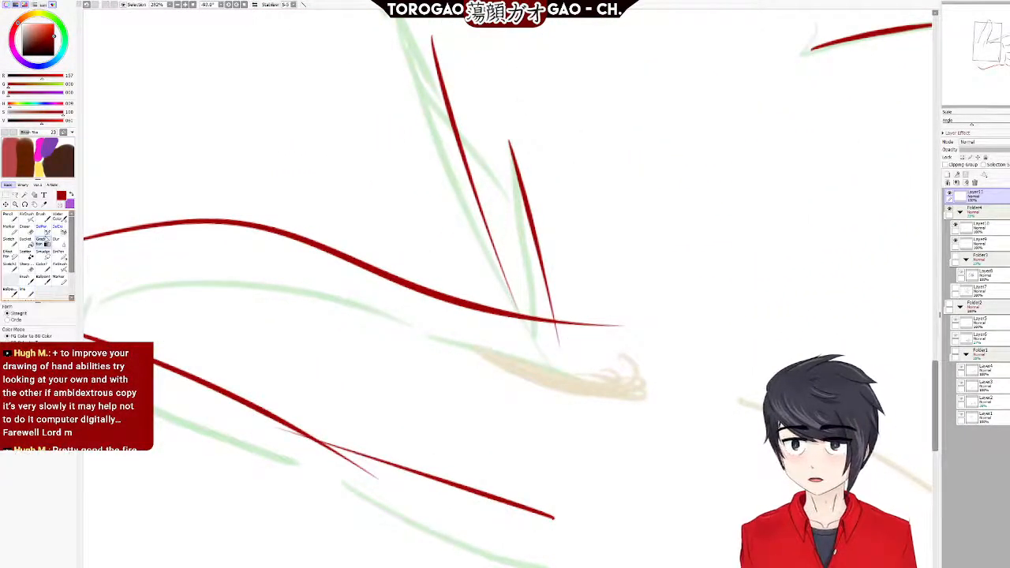
{"action": "left_click", "coordinate": [26, 242]}
{"action": "left_click", "coordinate": [26, 230]}
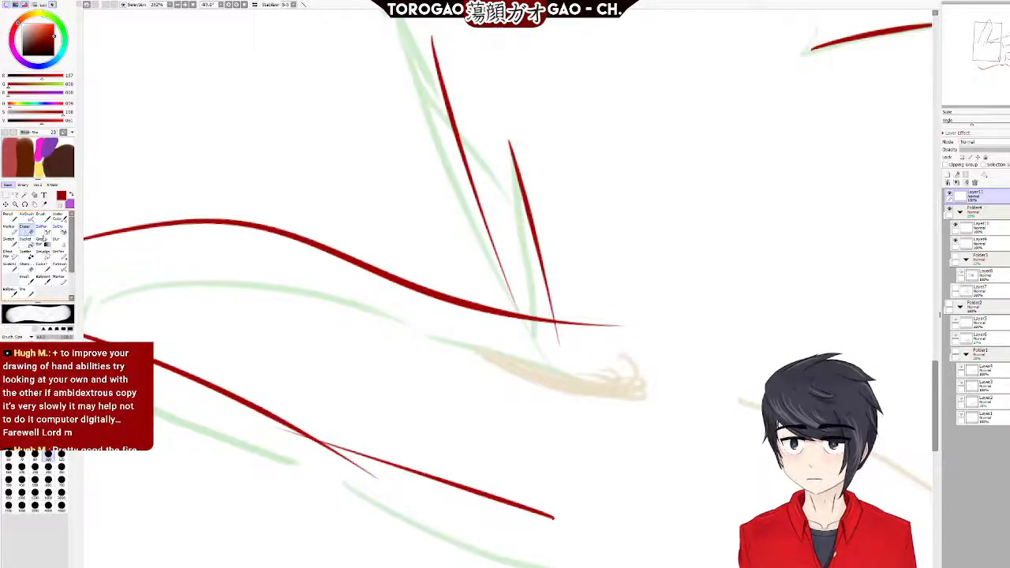
{"action": "scroll", "coordinate": [554, 375], "scroll_direction": "up", "scroll_amount": 4}
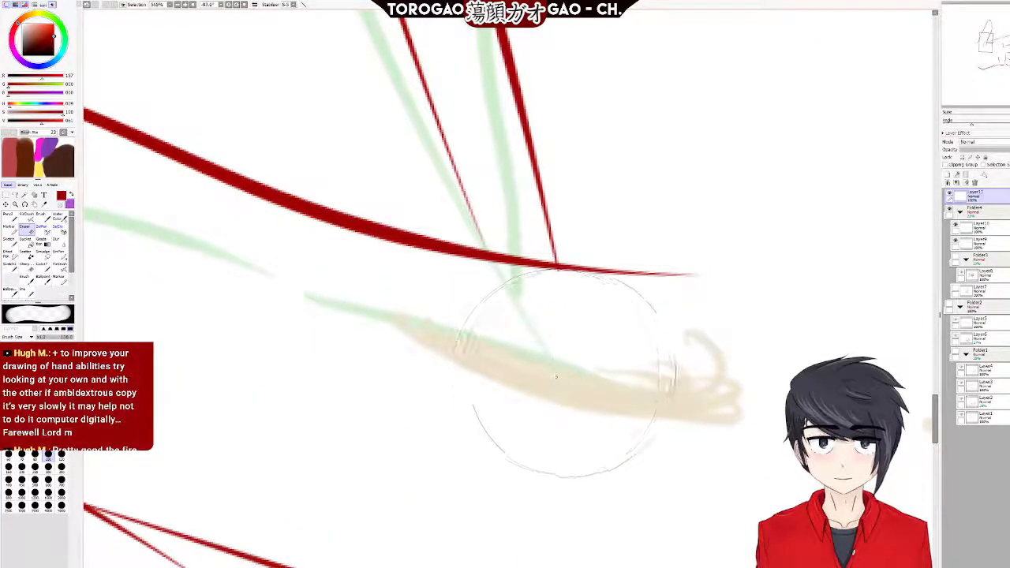
Paint a selection with the selection pen over the thumb's upper line, its tip and the lower line down to its end.
{"action": "scroll", "coordinate": [614, 413], "scroll_direction": "down", "scroll_amount": 2}
{"action": "scroll", "coordinate": [671, 451], "scroll_direction": "down", "scroll_amount": 2}
{"action": "scroll", "coordinate": [585, 411], "scroll_direction": "up", "scroll_amount": 3}
{"action": "scroll", "coordinate": [585, 411], "scroll_direction": "up", "scroll_amount": 2}
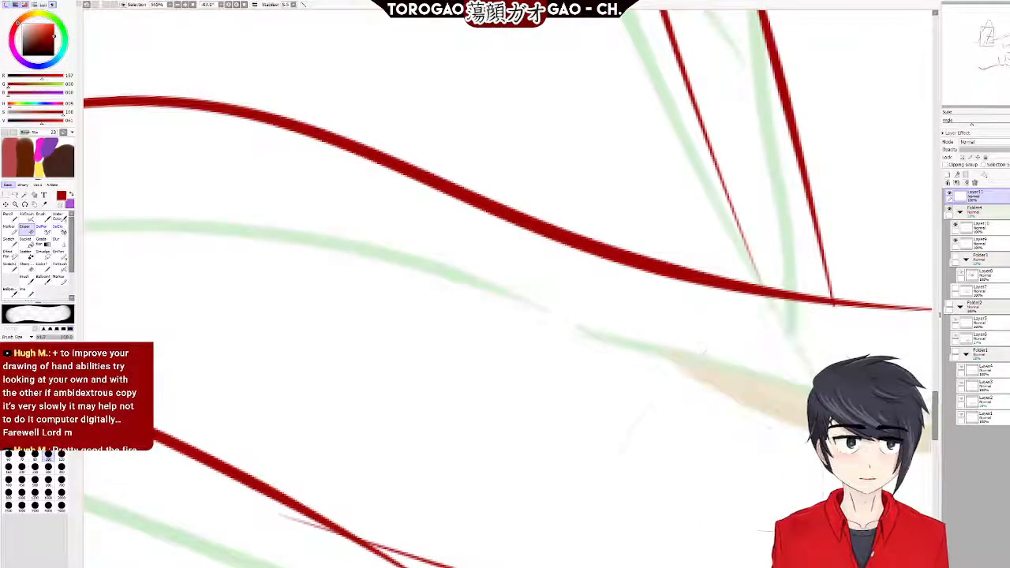
{"action": "scroll", "coordinate": [833, 419], "scroll_direction": "down", "scroll_amount": 2}
{"action": "scroll", "coordinate": [650, 451], "scroll_direction": "down", "scroll_amount": 4}
{"action": "scroll", "coordinate": [772, 451], "scroll_direction": "up", "scroll_amount": 5}
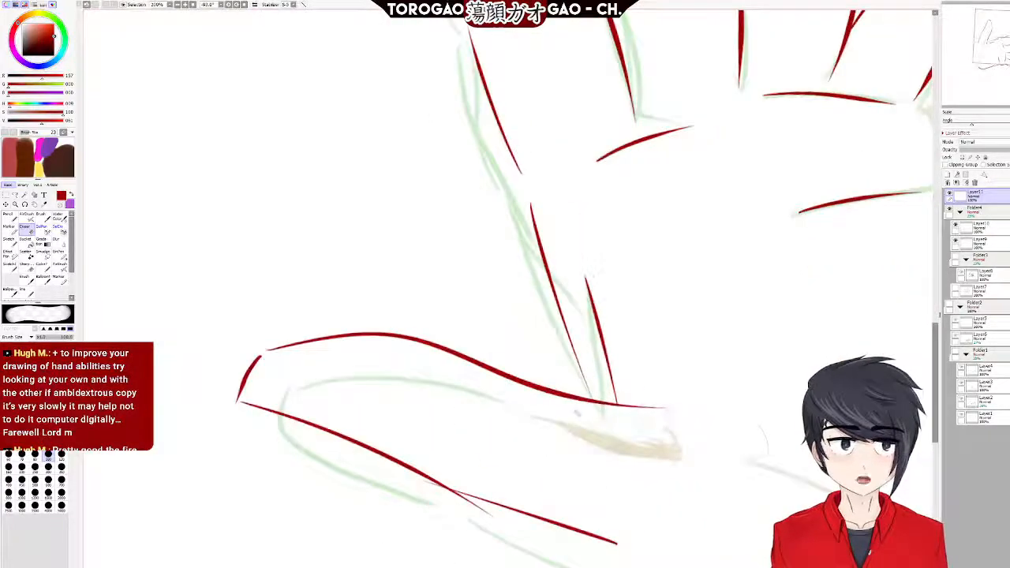
{"action": "left_click", "coordinate": [40, 231]}
{"action": "mouse_move", "coordinate": [677, 419]}
{"action": "left_mouse_down"}
{"action": "mouse_move", "coordinate": [551, 411]}
{"action": "mouse_move", "coordinate": [465, 368]}
{"action": "left_mouse_up"}
{"action": "mouse_move", "coordinate": [581, 405]}
{"action": "left_mouse_down"}
{"action": "mouse_move", "coordinate": [353, 318]}
{"action": "mouse_move", "coordinate": [248, 338]}
{"action": "mouse_move", "coordinate": [278, 349]}
{"action": "left_mouse_up"}
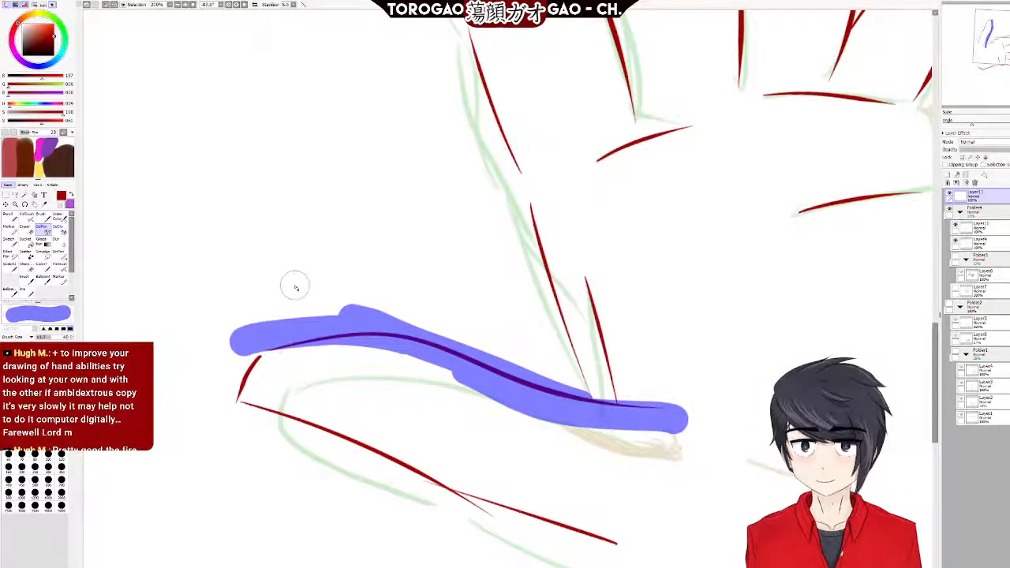
{"action": "mouse_move", "coordinate": [255, 356]}
{"action": "left_mouse_down"}
{"action": "mouse_move", "coordinate": [241, 400]}
{"action": "mouse_move", "coordinate": [292, 405]}
{"action": "mouse_move", "coordinate": [237, 413]}
{"action": "mouse_move", "coordinate": [232, 405]}
{"action": "mouse_move", "coordinate": [584, 496]}
{"action": "left_mouse_up"}
{"action": "mouse_move", "coordinate": [385, 445]}
{"action": "left_mouse_down"}
{"action": "mouse_move", "coordinate": [506, 504]}
{"action": "mouse_move", "coordinate": [398, 477]}
{"action": "mouse_move", "coordinate": [472, 499]}
{"action": "mouse_move", "coordinate": [454, 502]}
{"action": "mouse_move", "coordinate": [433, 492]}
{"action": "mouse_move", "coordinate": [648, 557]}
{"action": "left_mouse_up"}
{"action": "mouse_move", "coordinate": [344, 478]}
{"action": "left_mouse_down"}
{"action": "mouse_move", "coordinate": [355, 442]}
{"action": "mouse_move", "coordinate": [387, 456]}
{"action": "left_mouse_up"}
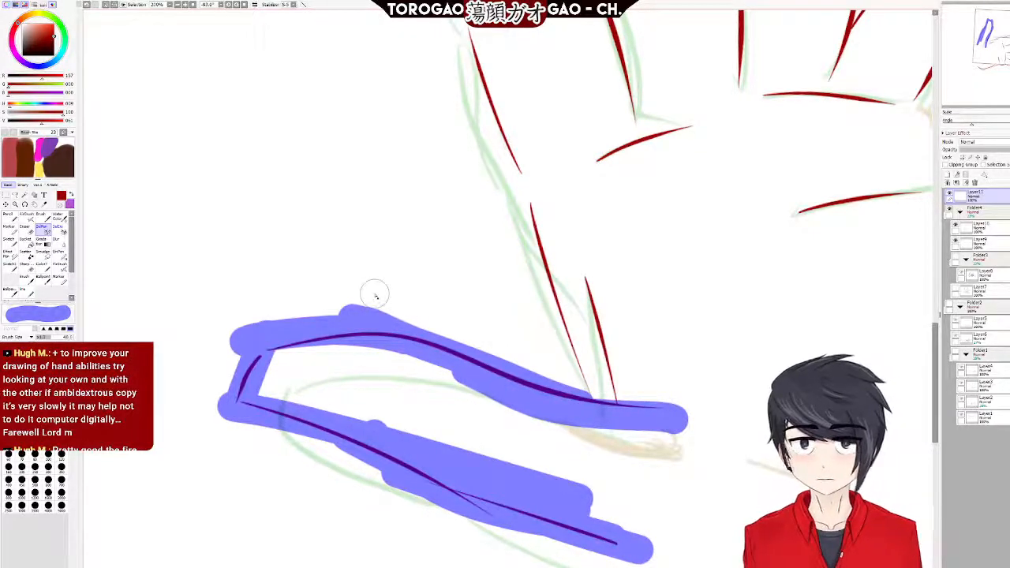
Move the selected thumb strokes up toward the fingers, over the index finger's base lines, and clear the selection.
{"action": "scroll", "coordinate": [657, 364], "scroll_direction": "down", "scroll_amount": 3}
{"action": "left_click", "coordinate": [5, 205]}
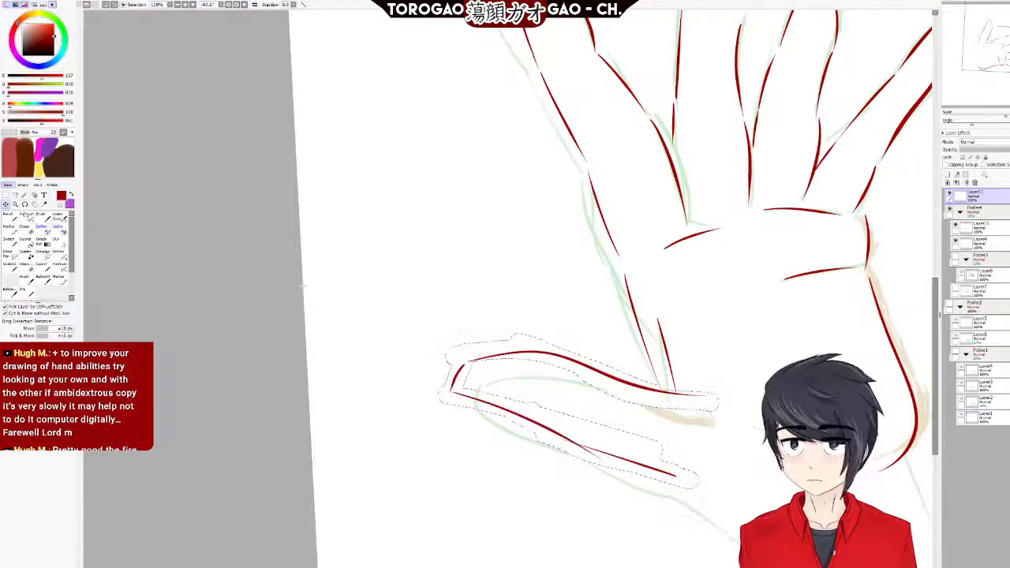
{"action": "left_click_drag", "start_coordinate": [683, 407], "coordinate": [679, 363]}
{"action": "scroll", "coordinate": [843, 288], "scroll_direction": "down", "scroll_amount": 5}
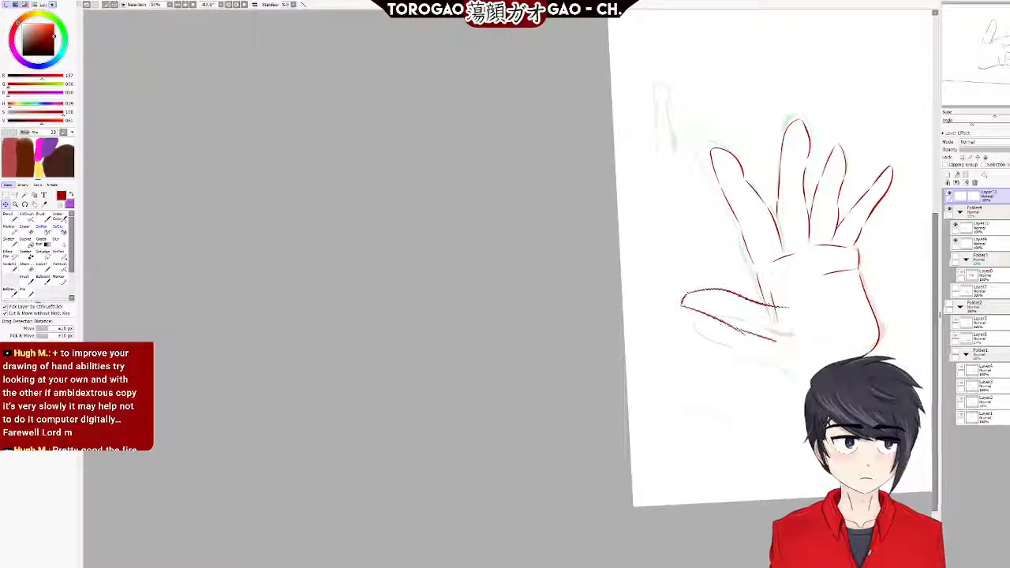
{"action": "scroll", "coordinate": [685, 326], "scroll_direction": "up", "scroll_amount": 3}
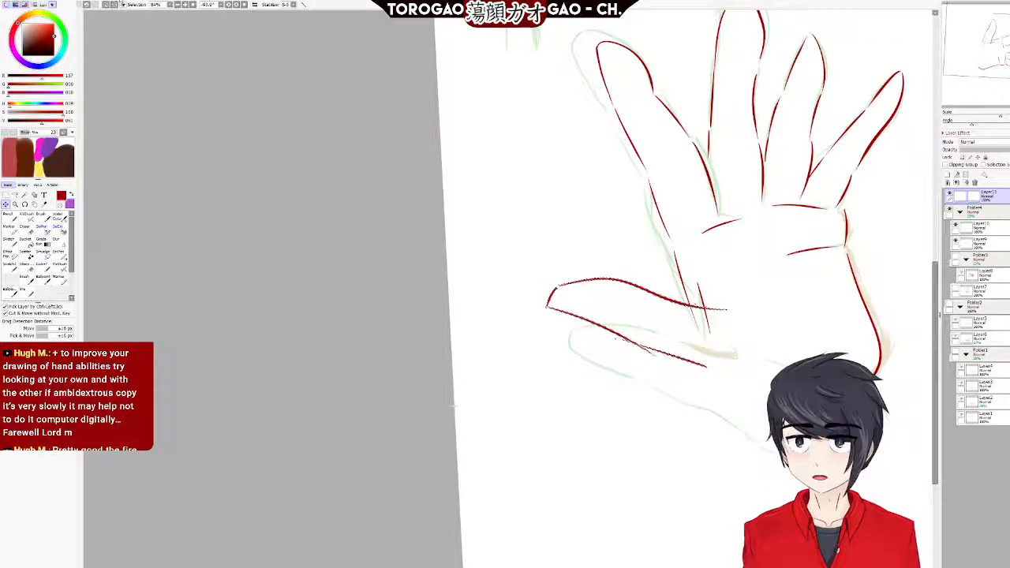
{"action": "key", "text": "ctrl+d"}
Erase the parts of the index finger's two base lines that extend below the thumb's upper line, undoing strokes that cut into it.
{"action": "scroll", "coordinate": [794, 324], "scroll_direction": "down", "scroll_amount": 5}
{"action": "scroll", "coordinate": [560, 276], "scroll_direction": "up", "scroll_amount": 10}
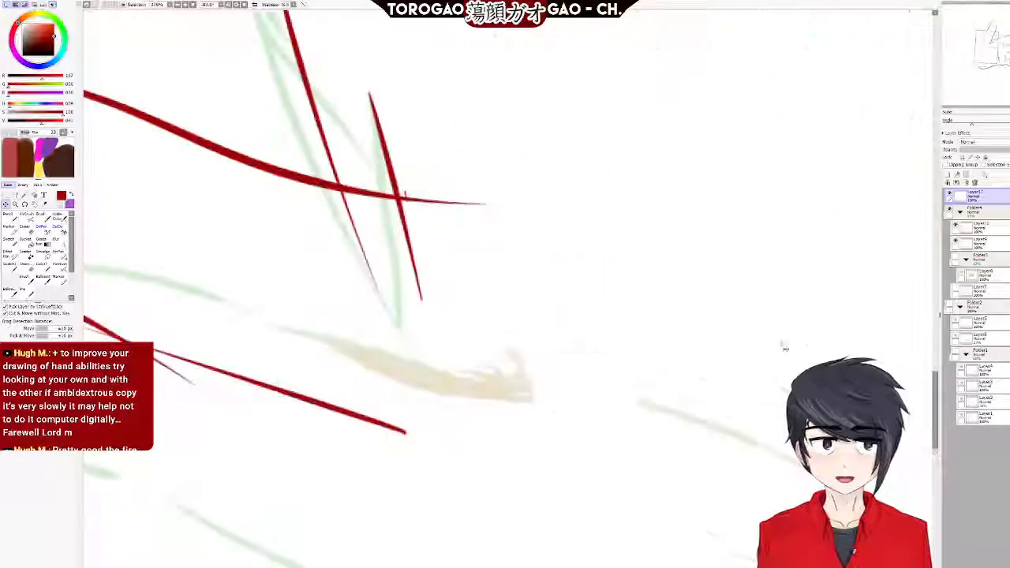
{"action": "left_click", "coordinate": [24, 227]}
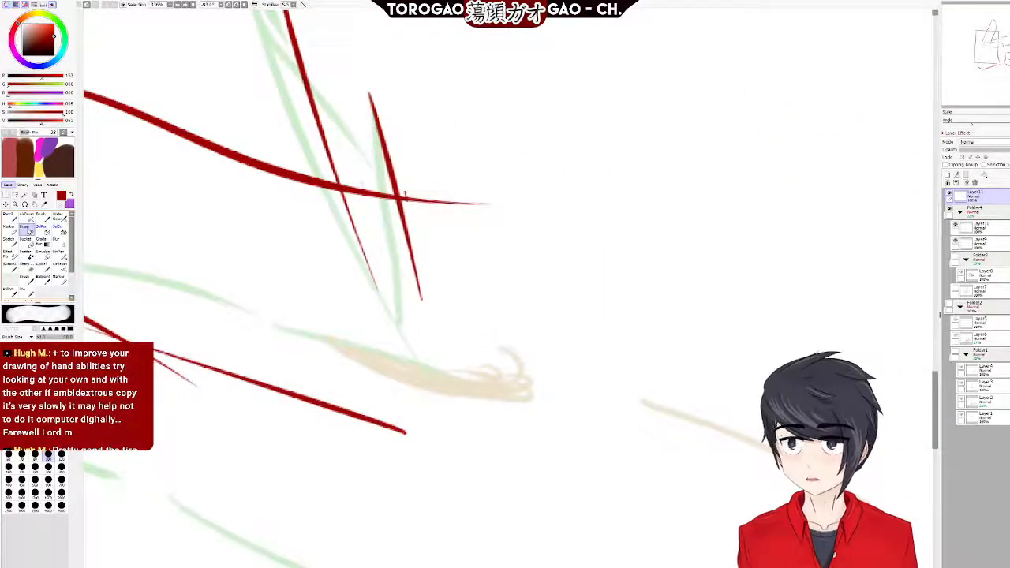
{"action": "mouse_move", "coordinate": [465, 304]}
{"action": "left_mouse_down"}
{"action": "mouse_move", "coordinate": [408, 277]}
{"action": "mouse_move", "coordinate": [384, 249]}
{"action": "mouse_move", "coordinate": [380, 269]}
{"action": "mouse_move", "coordinate": [351, 250]}
{"action": "left_mouse_up"}
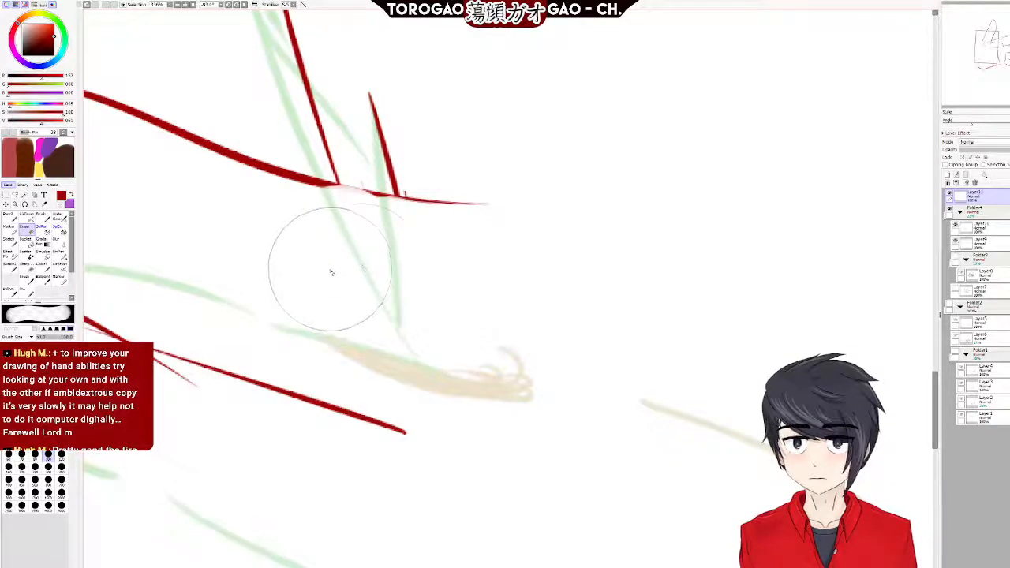
{"action": "key", "text": "ctrl+z"}
{"action": "key", "text": "ctrl+z"}
{"action": "key", "text": "ctrl+z"}
{"action": "key", "text": "ctrl+z"}
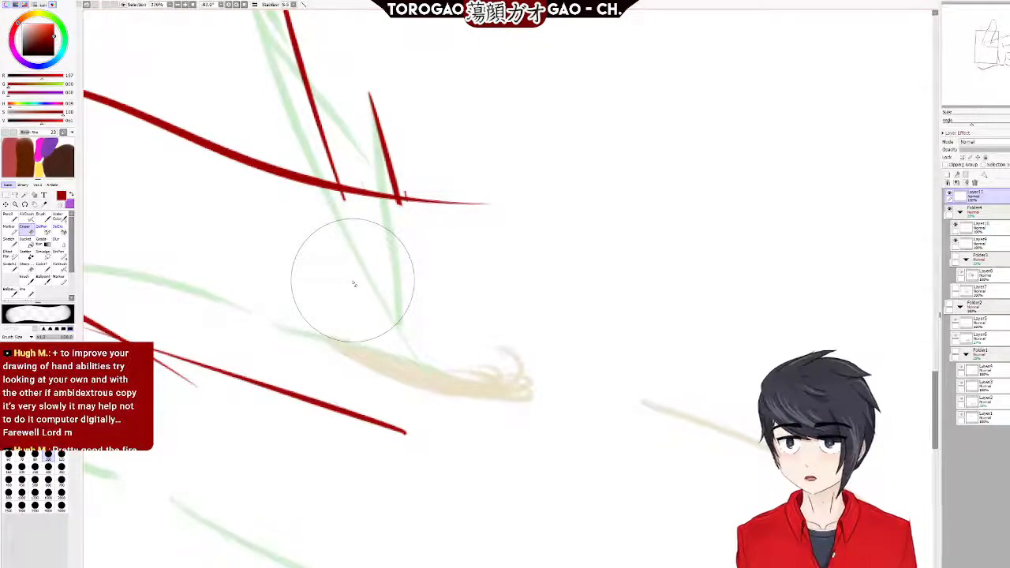
Clean up the remaining base-line stubs and stray marks along the thumb's upper line with a small, sharp eraser.
{"action": "left_click", "coordinate": [30, 267]}
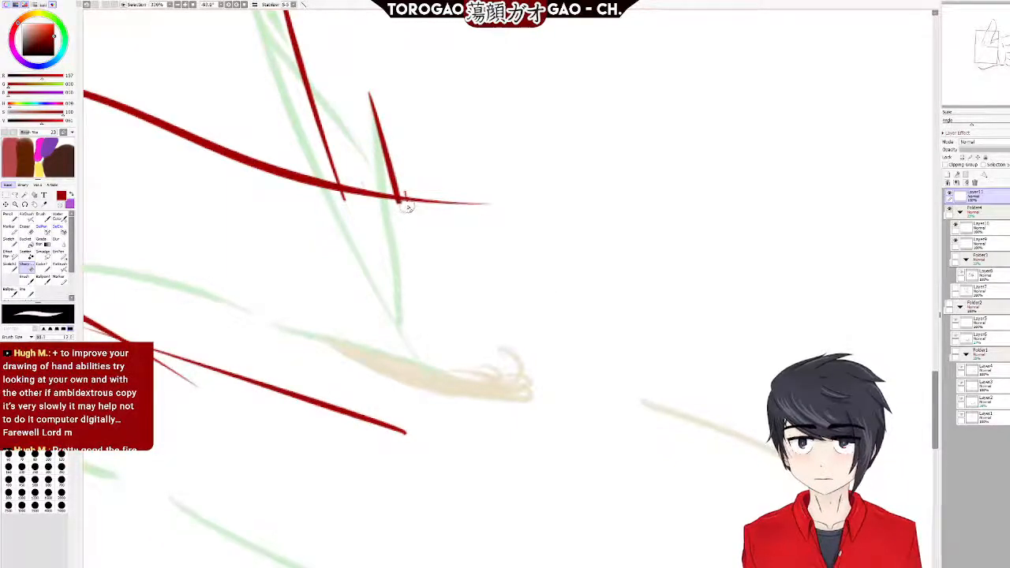
{"action": "scroll", "coordinate": [338, 194], "scroll_direction": "up", "scroll_amount": 5}
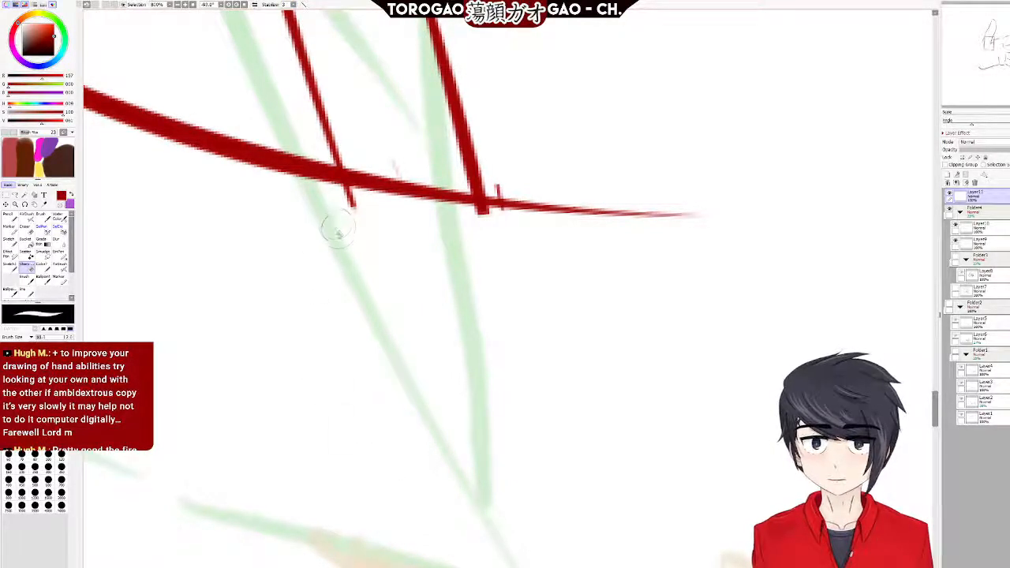
{"action": "left_click_drag", "start_coordinate": [350, 204], "coordinate": [368, 210]}
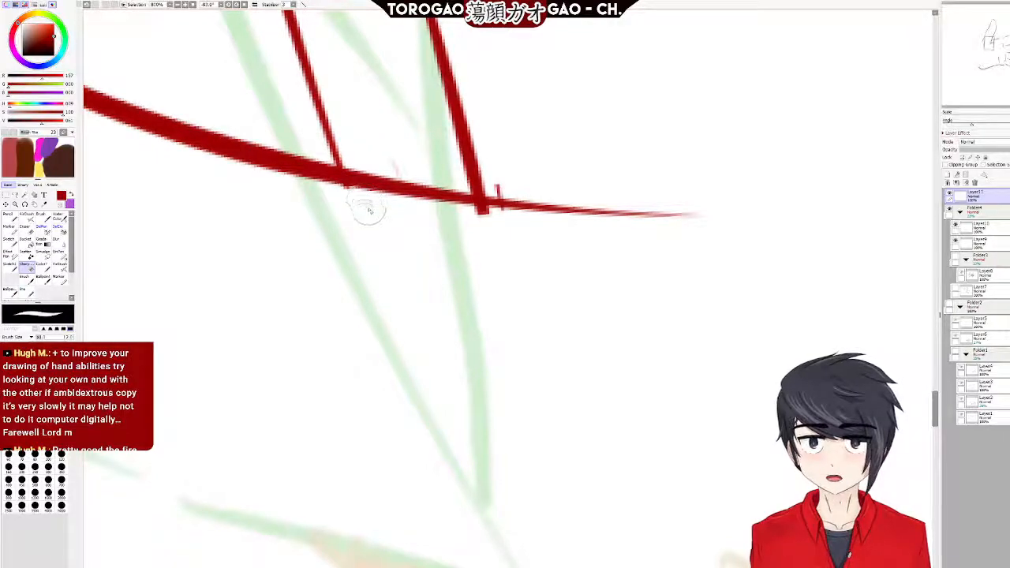
{"action": "mouse_move", "coordinate": [478, 227]}
{"action": "left_mouse_down"}
{"action": "mouse_move", "coordinate": [484, 221]}
{"action": "mouse_move", "coordinate": [475, 220]}
{"action": "left_mouse_up"}
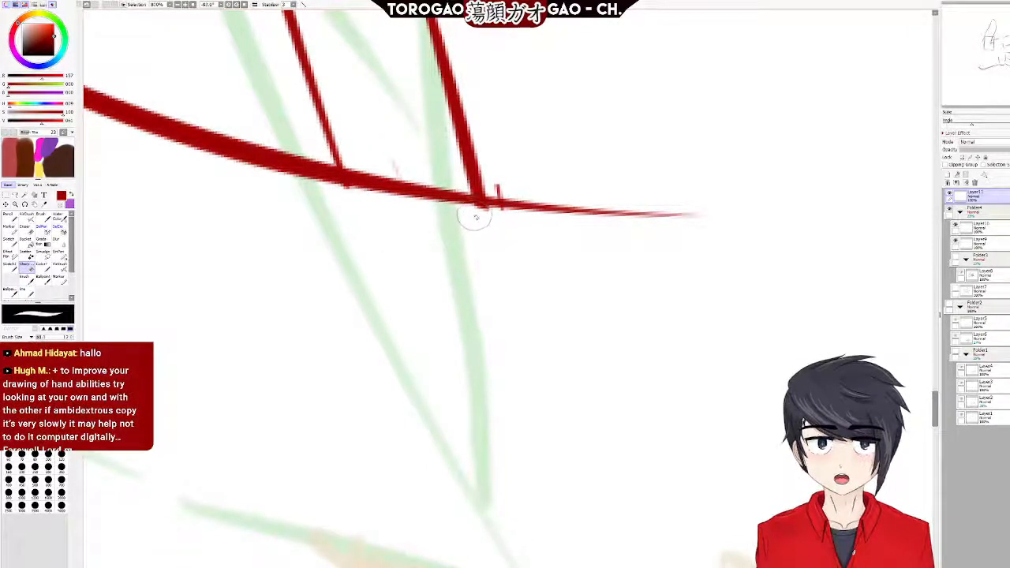
{"action": "left_click_drag", "start_coordinate": [506, 184], "coordinate": [504, 190]}
{"action": "left_click_drag", "start_coordinate": [496, 223], "coordinate": [488, 222]}
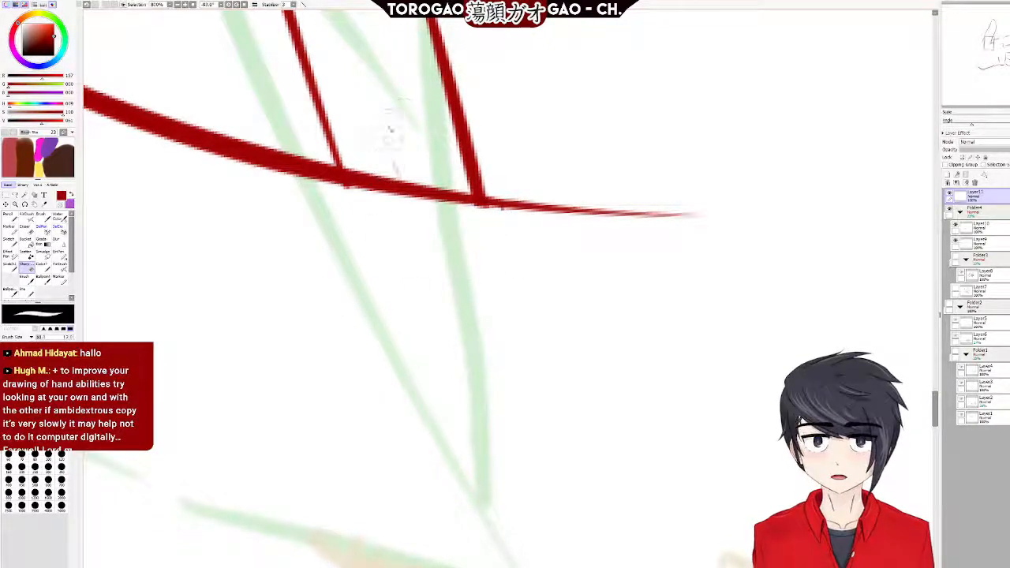
{"action": "left_click_drag", "start_coordinate": [388, 158], "coordinate": [405, 162]}
Examine the hand's line art with the sketch folder hidden, and show the folder again.
{"action": "scroll", "coordinate": [465, 130], "scroll_direction": "down", "scroll_amount": 5}
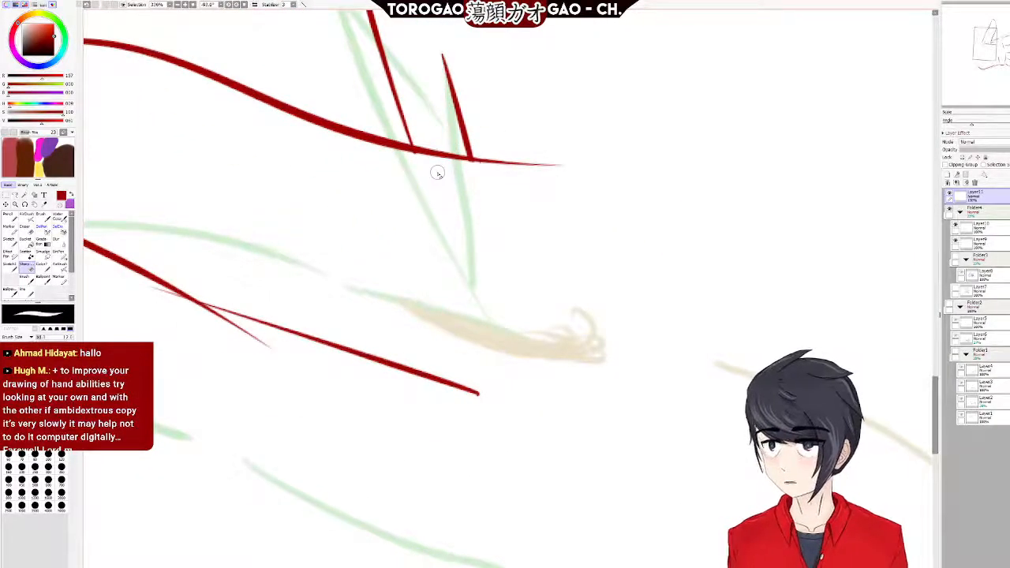
{"action": "scroll", "coordinate": [564, 176], "scroll_direction": "down", "scroll_amount": 5}
{"action": "scroll", "coordinate": [708, 166], "scroll_direction": "up", "scroll_amount": 5}
{"action": "scroll", "coordinate": [725, 277], "scroll_direction": "down", "scroll_amount": 6}
{"action": "scroll", "coordinate": [667, 250], "scroll_direction": "up", "scroll_amount": 3}
{"action": "scroll", "coordinate": [654, 244], "scroll_direction": "down", "scroll_amount": 4}
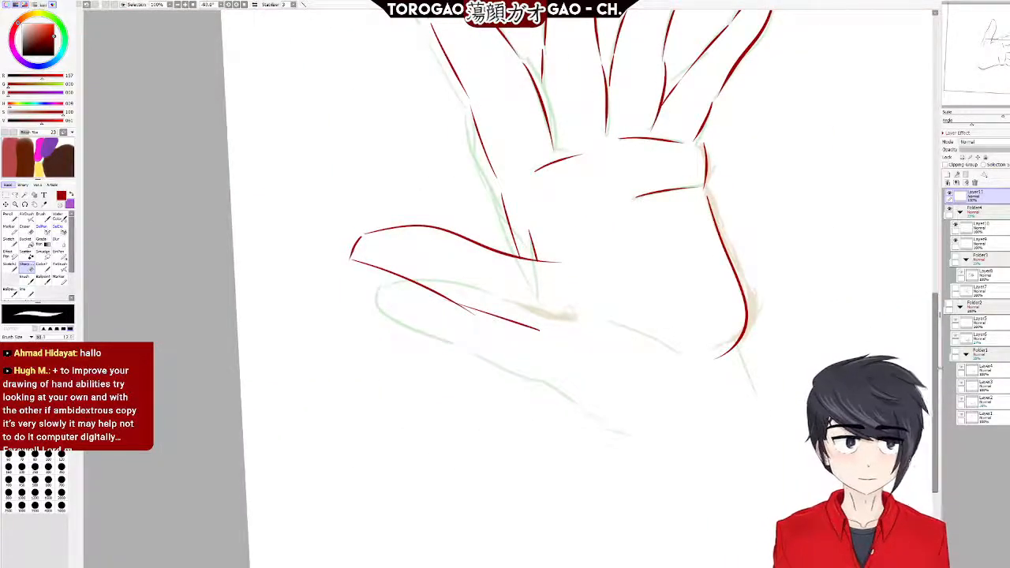
{"action": "scroll", "coordinate": [552, 277], "scroll_direction": "up", "scroll_amount": 3}
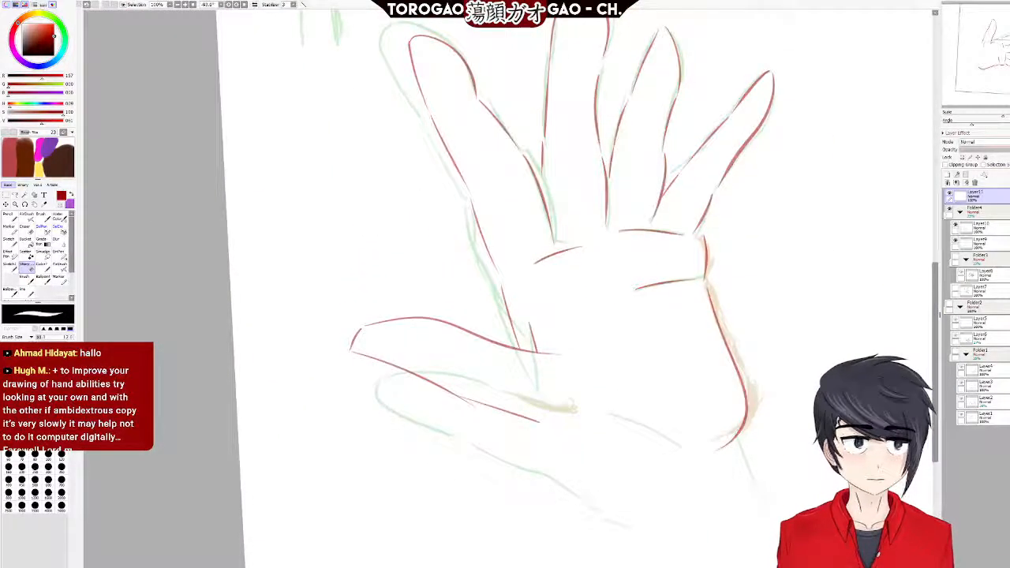
{"action": "left_click", "coordinate": [950, 210]}
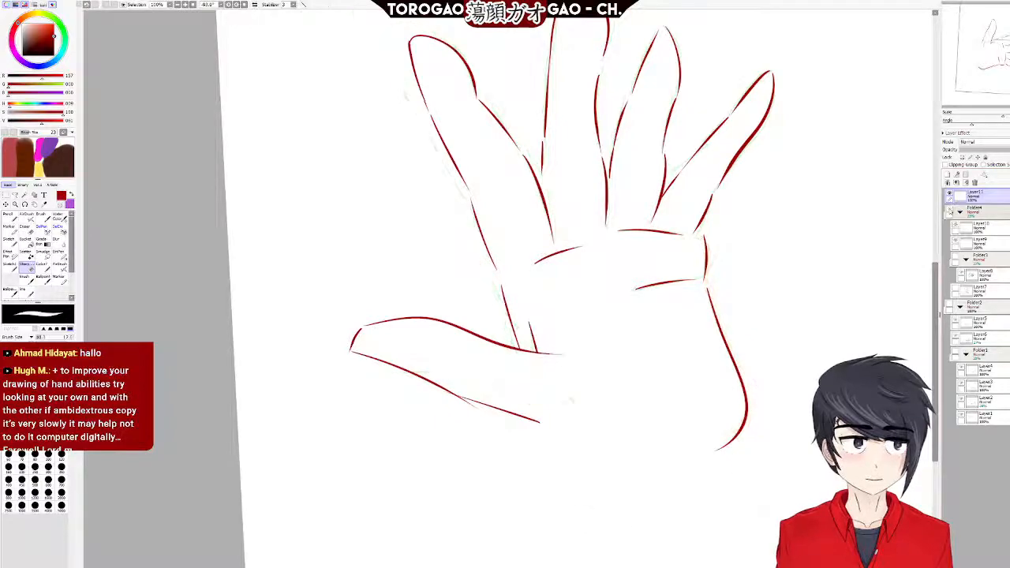
{"action": "left_click", "coordinate": [950, 211]}
Paint a selection with the selection pen over the little finger's outer line, its tip and the inner line down toward the ring finger.
{"action": "scroll", "coordinate": [720, 218], "scroll_direction": "down", "scroll_amount": 3}
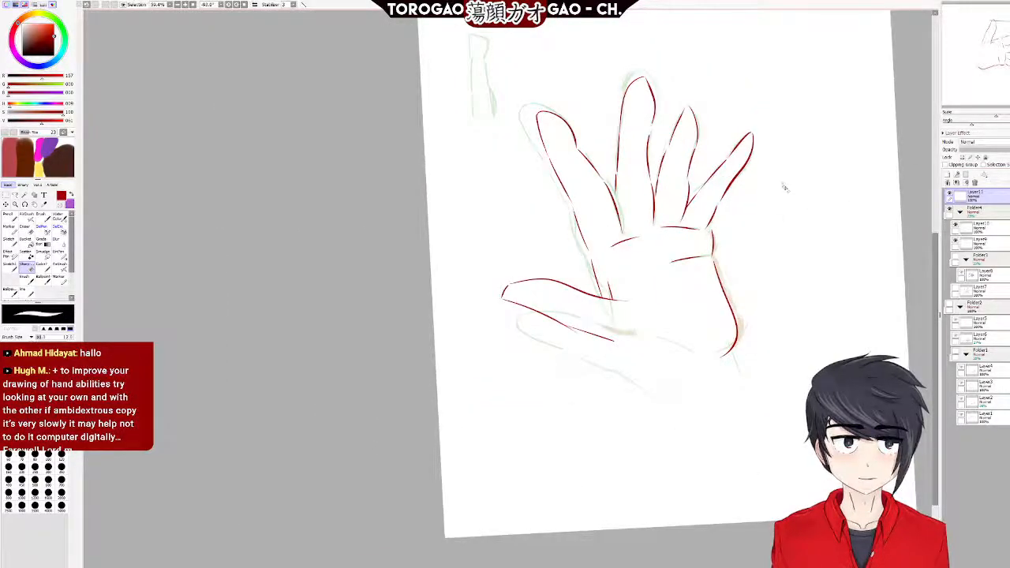
{"action": "scroll", "coordinate": [773, 179], "scroll_direction": "up", "scroll_amount": 3}
{"action": "left_click_drag", "start_coordinate": [937, 315], "coordinate": [936, 284]}
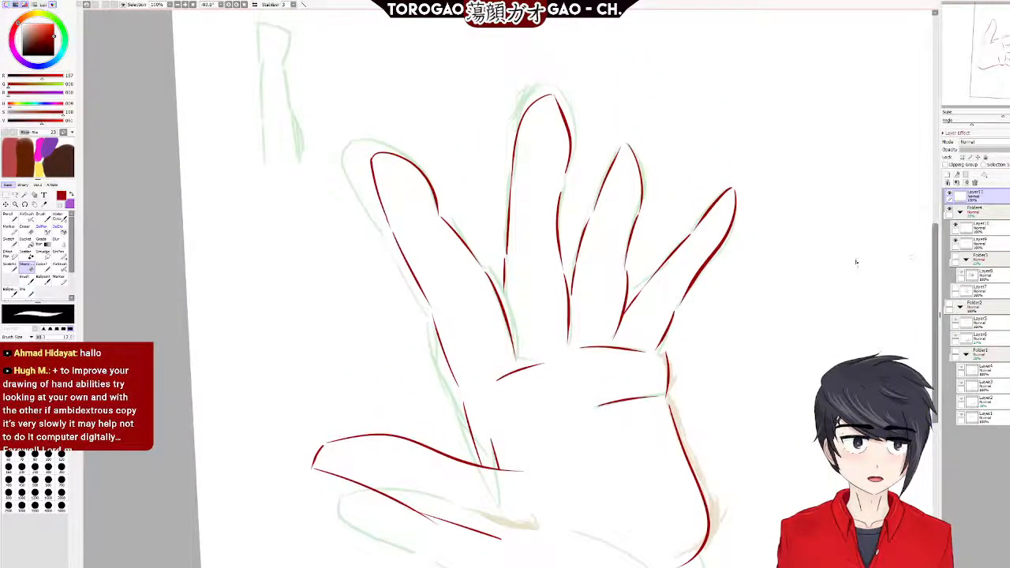
{"action": "scroll", "coordinate": [829, 272], "scroll_direction": "up", "scroll_amount": 5}
{"action": "scroll", "coordinate": [537, 239], "scroll_direction": "down", "scroll_amount": 4}
{"action": "scroll", "coordinate": [303, 168], "scroll_direction": "up", "scroll_amount": 1}
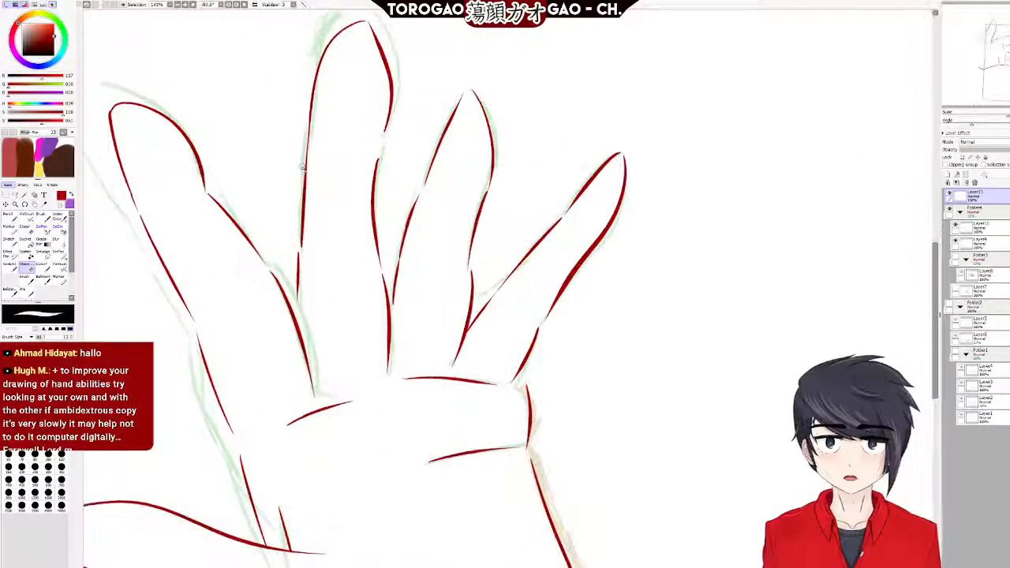
{"action": "scroll", "coordinate": [681, 229], "scroll_direction": "down", "scroll_amount": 2}
{"action": "scroll", "coordinate": [614, 235], "scroll_direction": "up", "scroll_amount": 2}
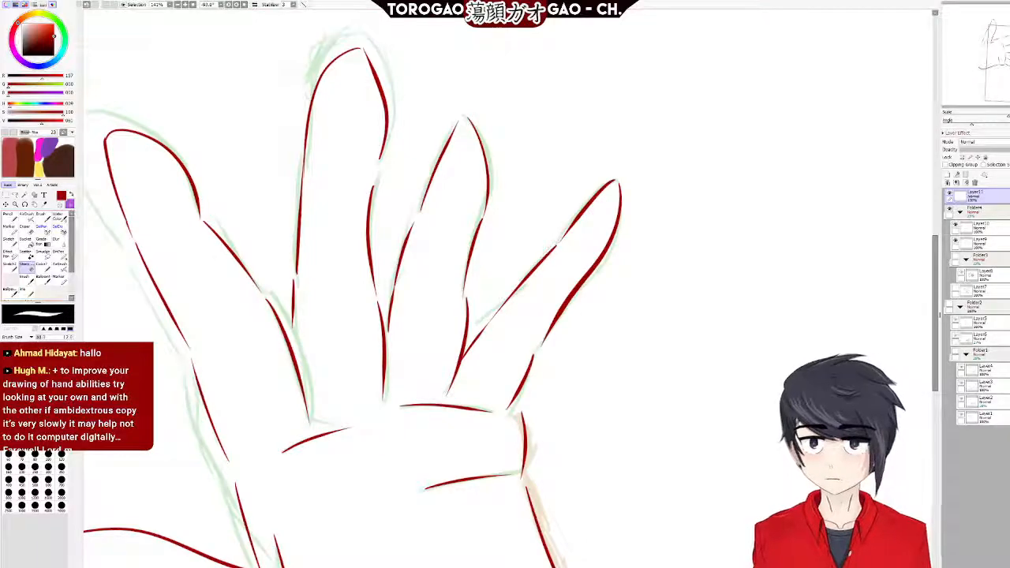
{"action": "left_click", "coordinate": [42, 231]}
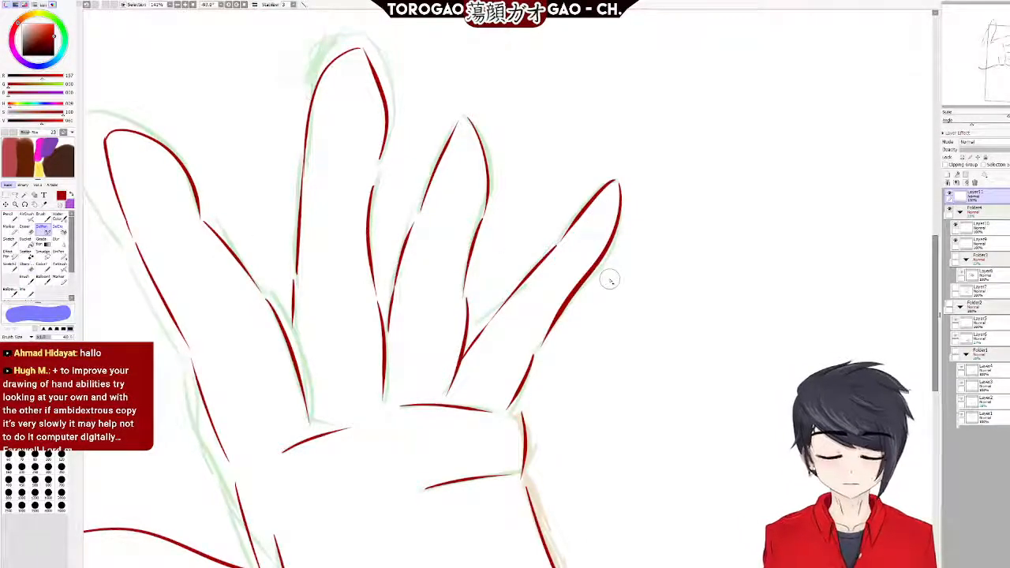
{"action": "mouse_move", "coordinate": [538, 350]}
{"action": "left_mouse_down"}
{"action": "mouse_move", "coordinate": [613, 225]}
{"action": "mouse_move", "coordinate": [616, 184]}
{"action": "mouse_move", "coordinate": [591, 192]}
{"action": "mouse_move", "coordinate": [565, 242]}
{"action": "left_mouse_up"}
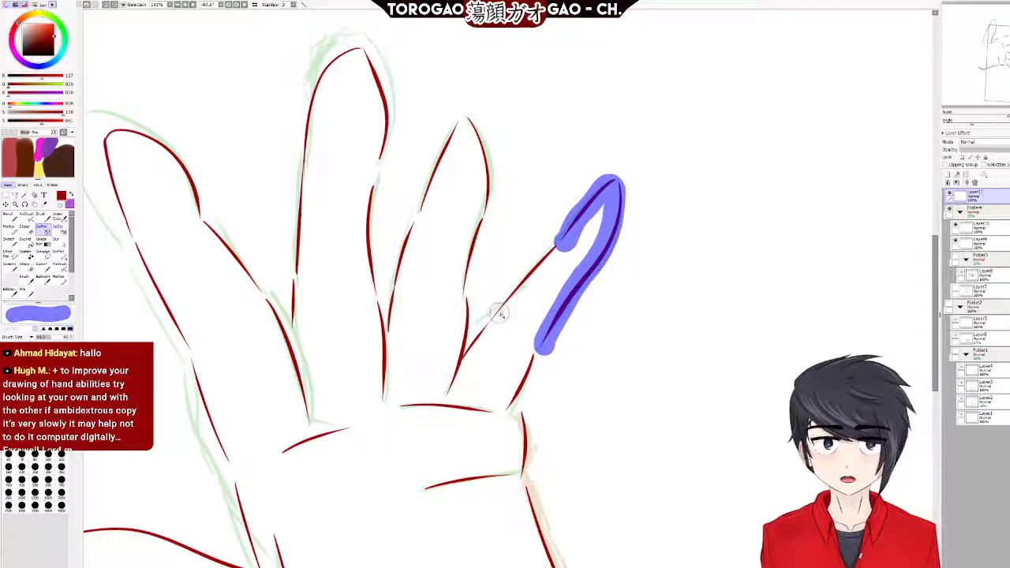
{"action": "mouse_move", "coordinate": [491, 319]}
{"action": "left_mouse_down"}
{"action": "mouse_move", "coordinate": [543, 236]}
{"action": "mouse_move", "coordinate": [510, 313]}
{"action": "left_mouse_up"}
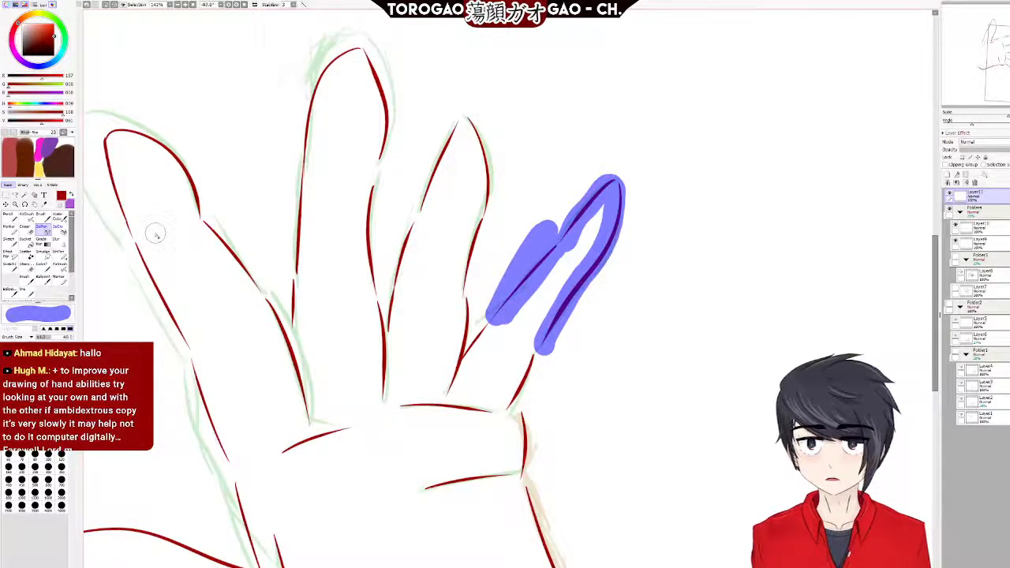
Transform the selected little-finger strokes, pulling the box's fingertip corner and outer base corner inward to shorten and slim the finger.
{"action": "left_click", "coordinate": [6, 204]}
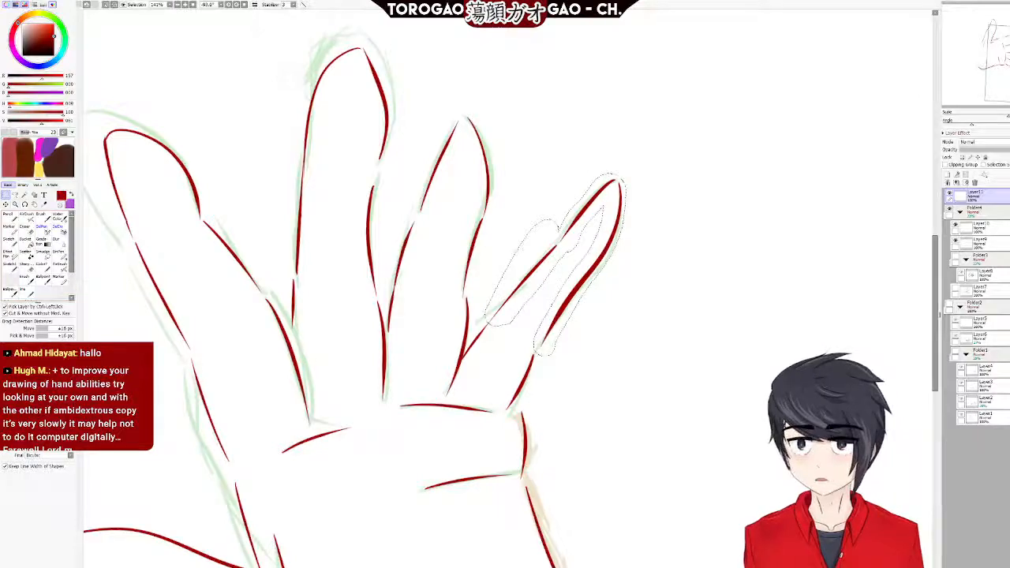
{"action": "key", "text": "ctrl+t"}
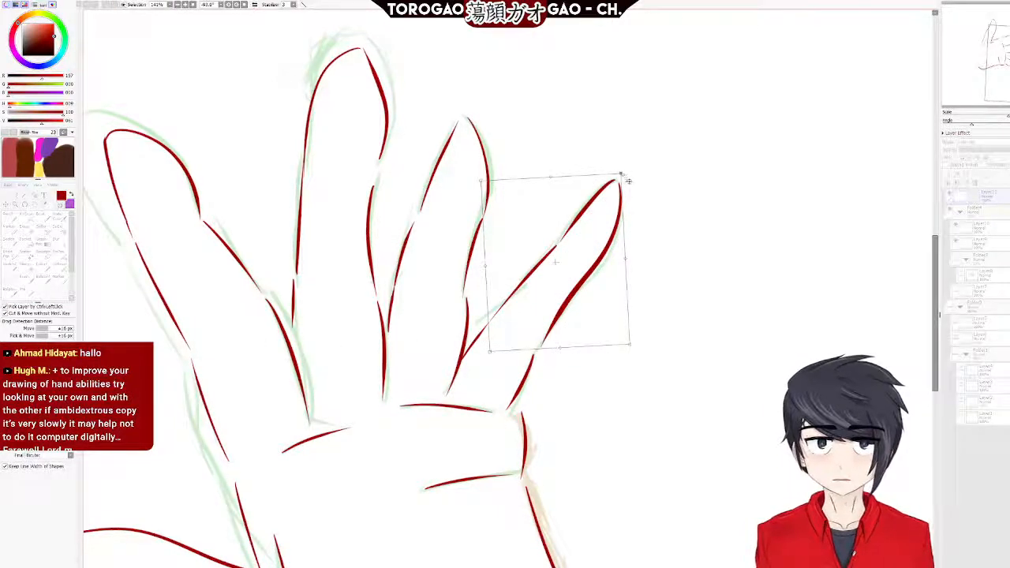
{"action": "left_click_drag", "start_coordinate": [624, 184], "coordinate": [612, 204]}
{"action": "left_click_drag", "start_coordinate": [633, 350], "coordinate": [613, 361]}
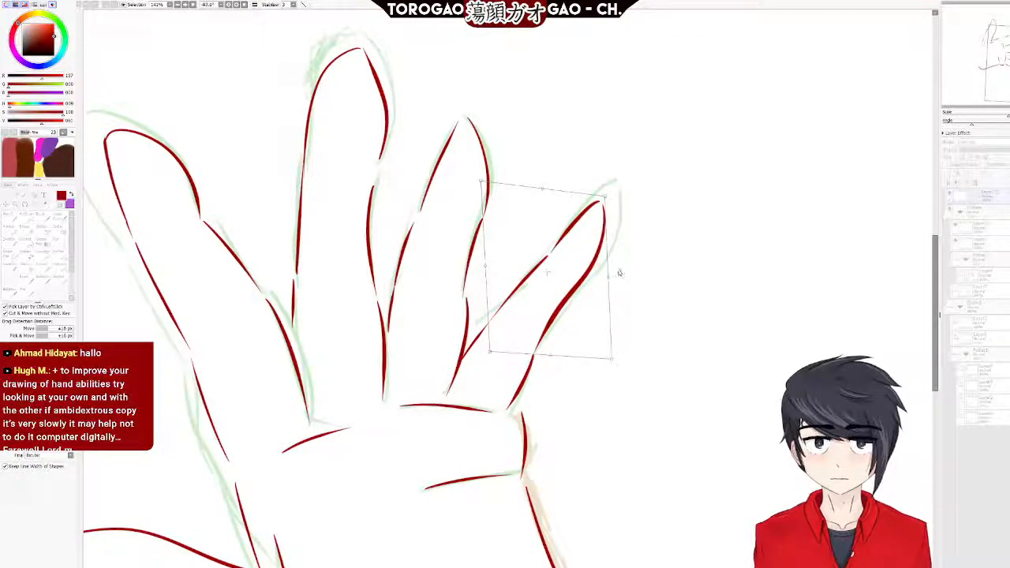
{"action": "mouse_move", "coordinate": [608, 201]}
{"action": "left_mouse_down"}
{"action": "mouse_move", "coordinate": [597, 217]}
{"action": "mouse_move", "coordinate": [588, 211]}
{"action": "left_mouse_up"}
{"action": "scroll", "coordinate": [674, 289], "scroll_direction": "down", "scroll_amount": 2}
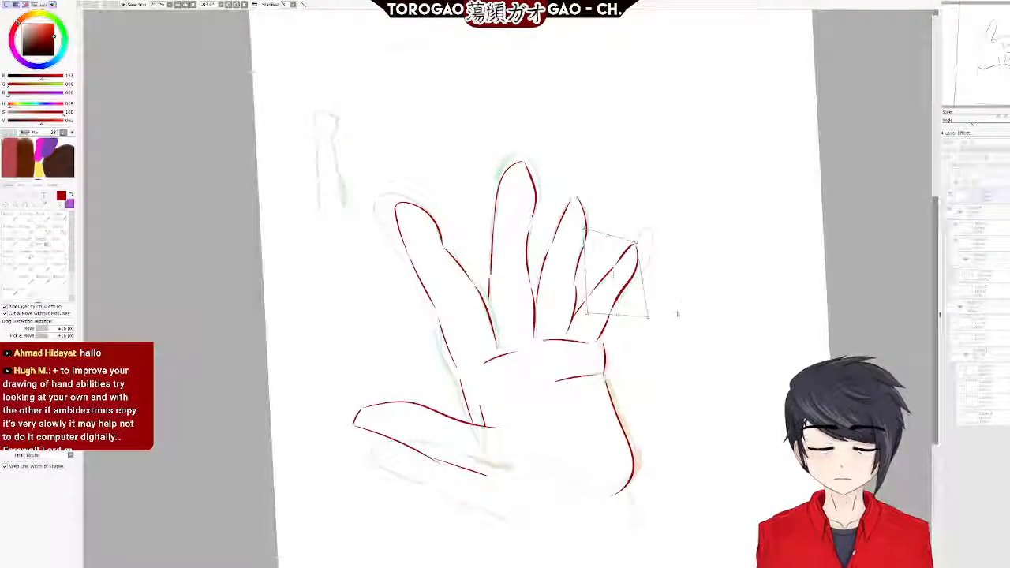
{"action": "scroll", "coordinate": [676, 311], "scroll_direction": "up", "scroll_amount": 3}
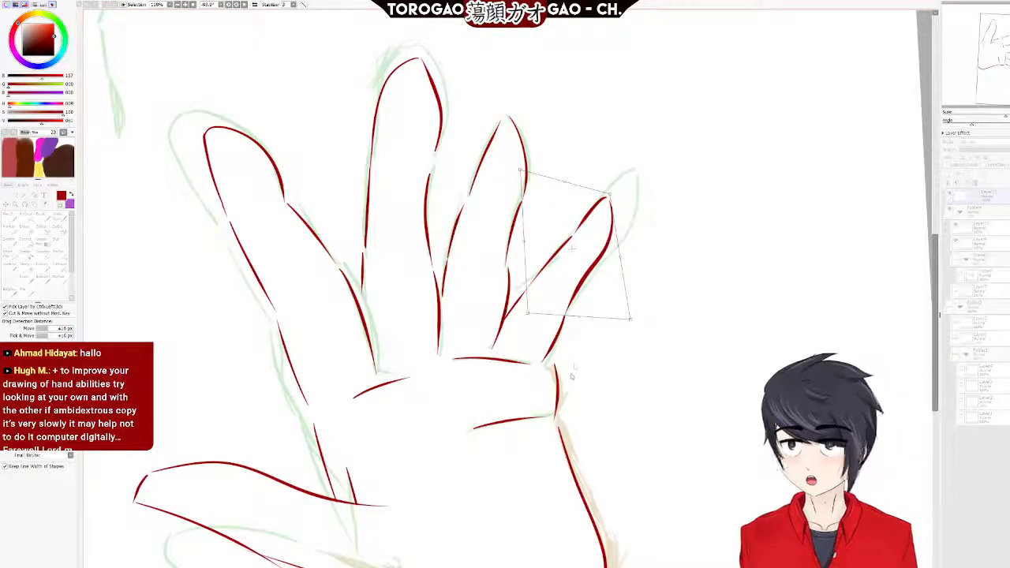
{"action": "scroll", "coordinate": [537, 280], "scroll_direction": "down", "scroll_amount": 3}
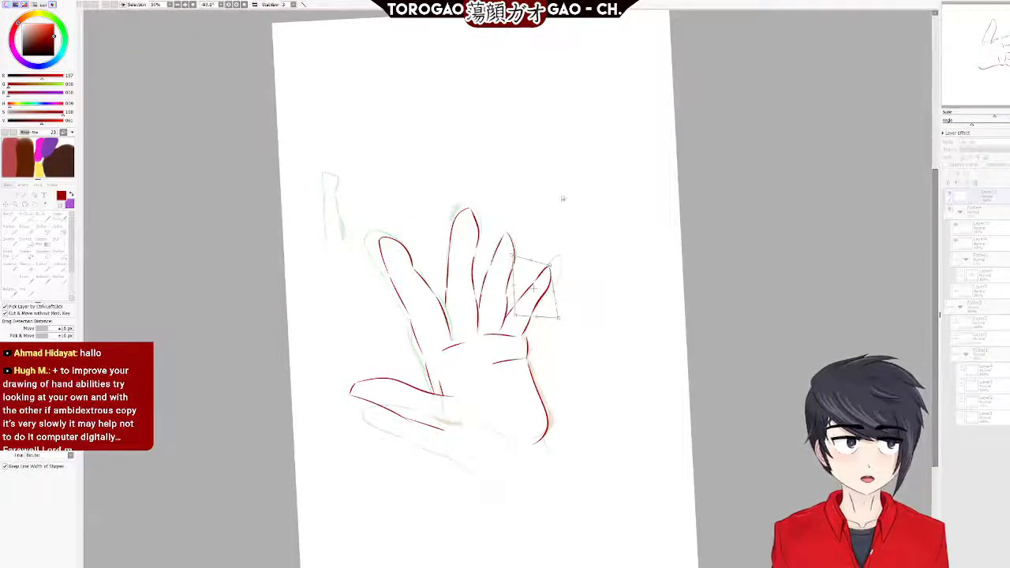
{"action": "scroll", "coordinate": [471, 294], "scroll_direction": "up", "scroll_amount": 3}
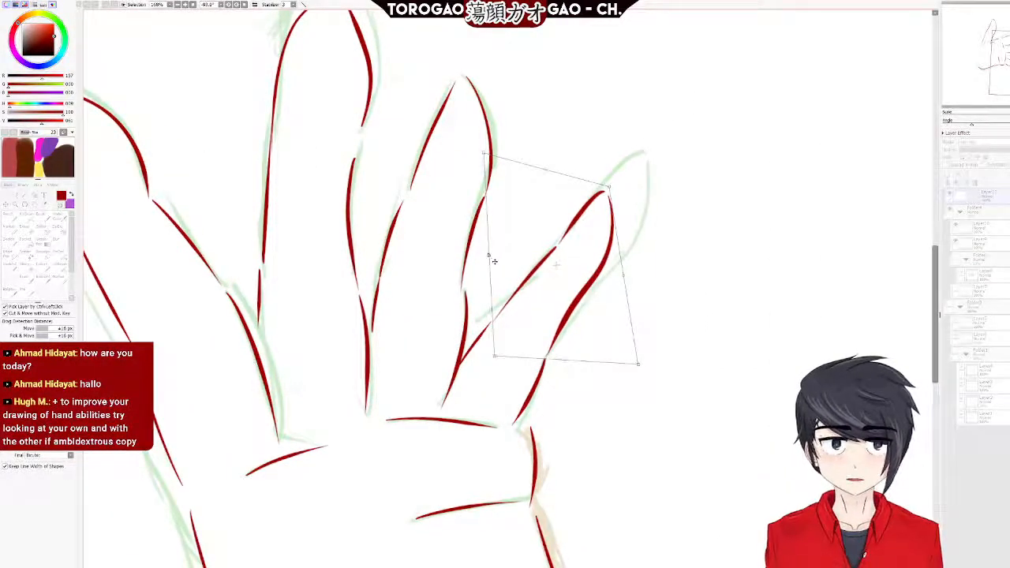
Reshape the little finger further by pulling the box's ring-finger and fingertip corners toward the palm and stretching the outer base corner downward.
{"action": "left_click_drag", "start_coordinate": [484, 154], "coordinate": [447, 189]}
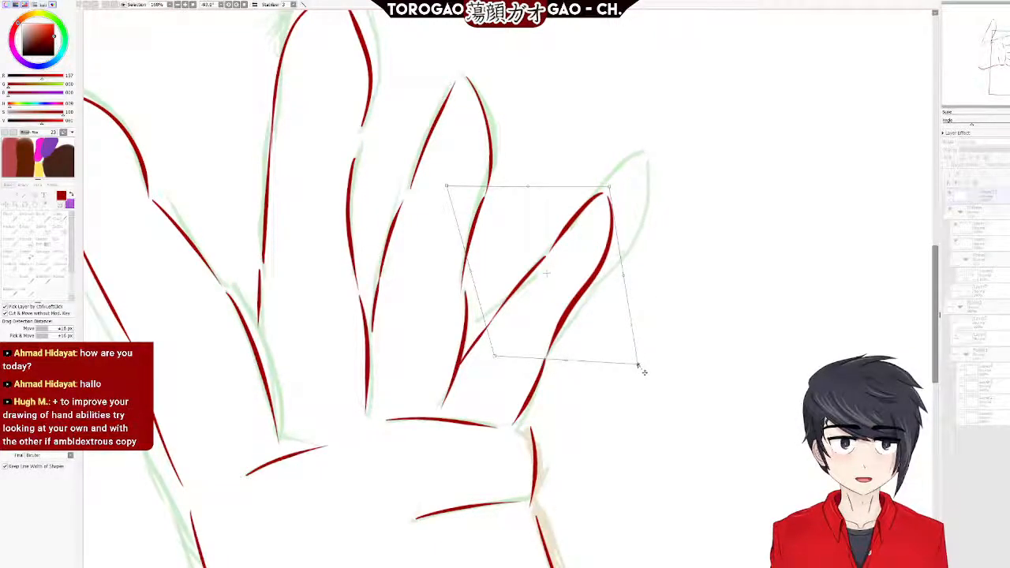
{"action": "left_click_drag", "start_coordinate": [627, 283], "coordinate": [632, 282]}
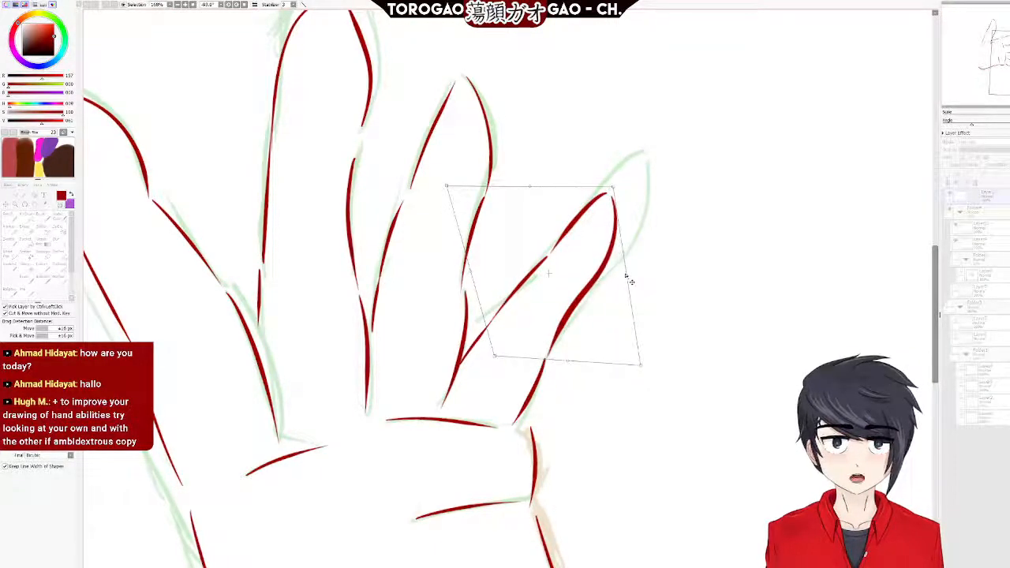
{"action": "left_click_drag", "start_coordinate": [494, 358], "coordinate": [498, 366]}
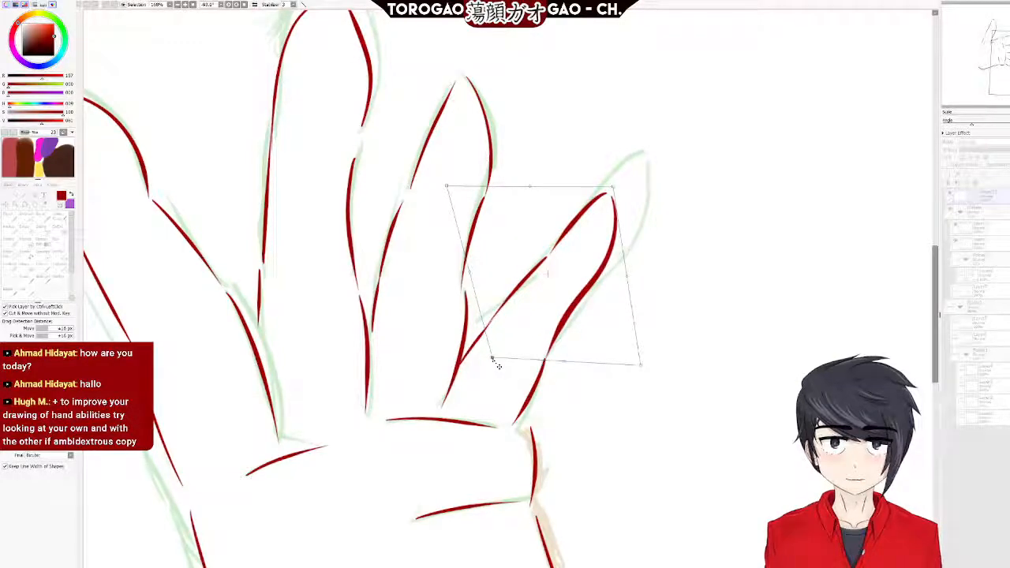
{"action": "scroll", "coordinate": [758, 229], "scroll_direction": "down", "scroll_amount": 3}
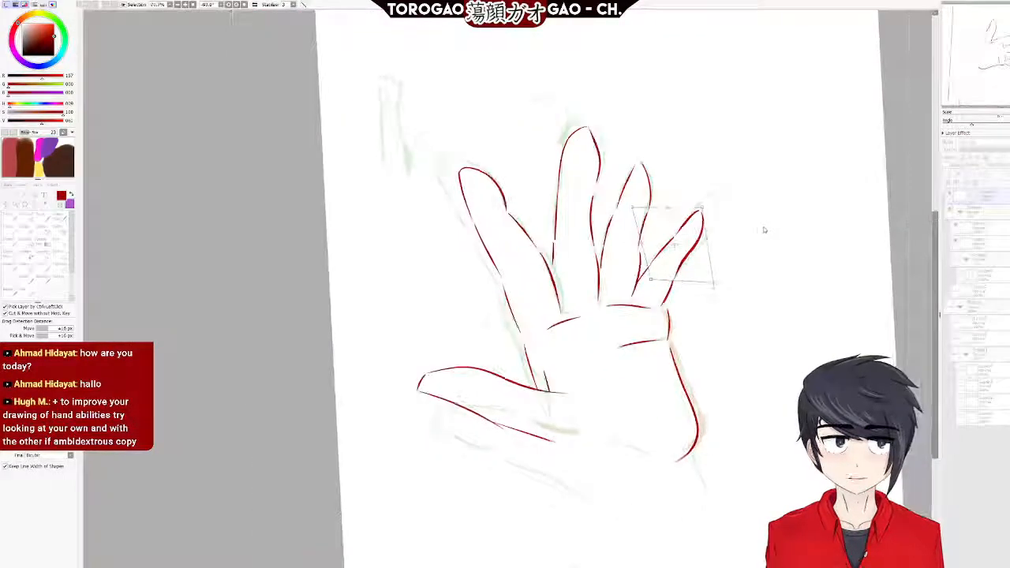
{"action": "scroll", "coordinate": [733, 237], "scroll_direction": "up", "scroll_amount": 4}
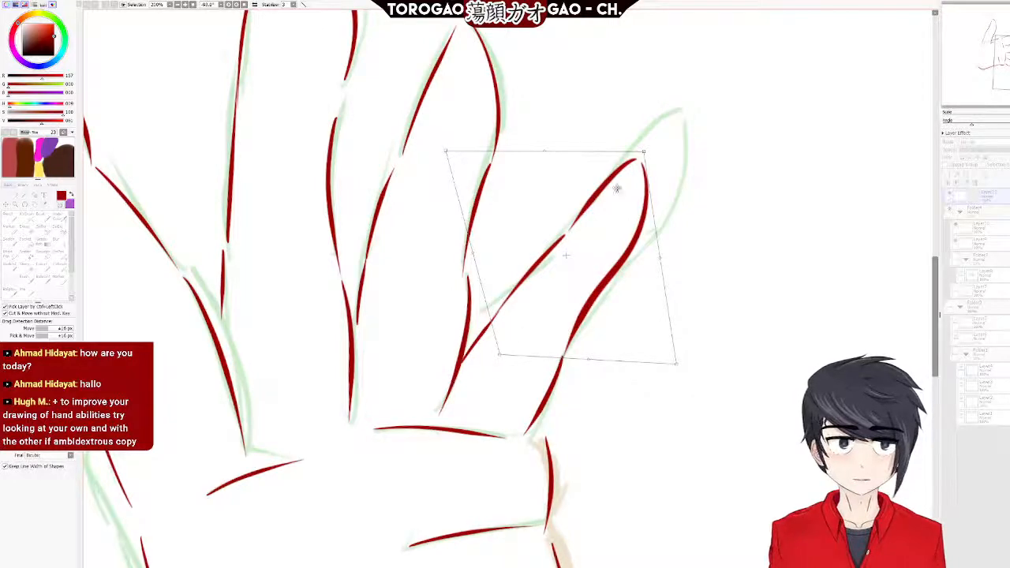
{"action": "left_click_drag", "start_coordinate": [645, 152], "coordinate": [634, 168]}
{"action": "left_click_drag", "start_coordinate": [679, 371], "coordinate": [663, 412]}
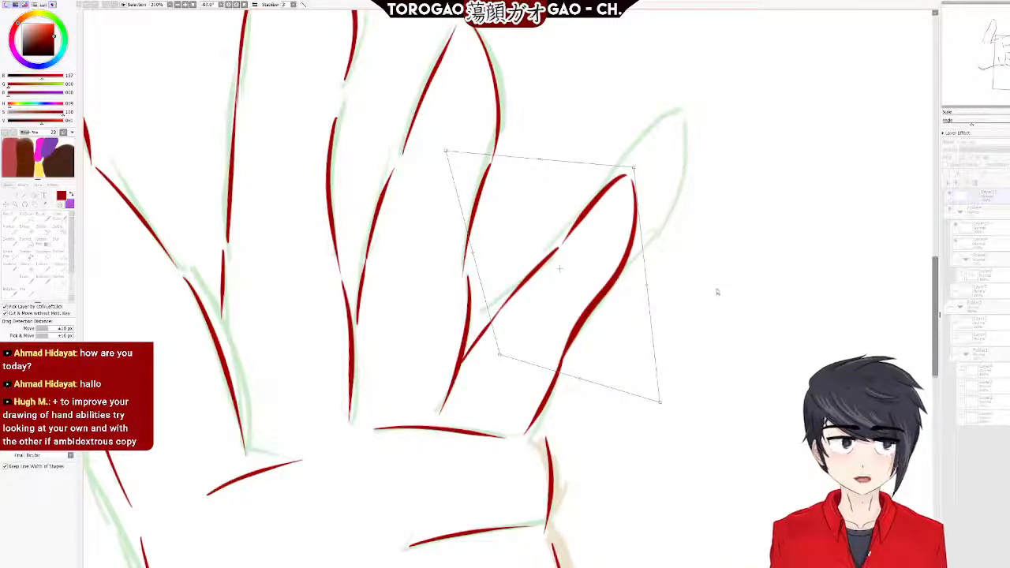
Apply the transform to the little finger's line art and hide the folder holding the green hand sketch.
{"action": "scroll", "coordinate": [695, 294], "scroll_direction": "down", "scroll_amount": 8}
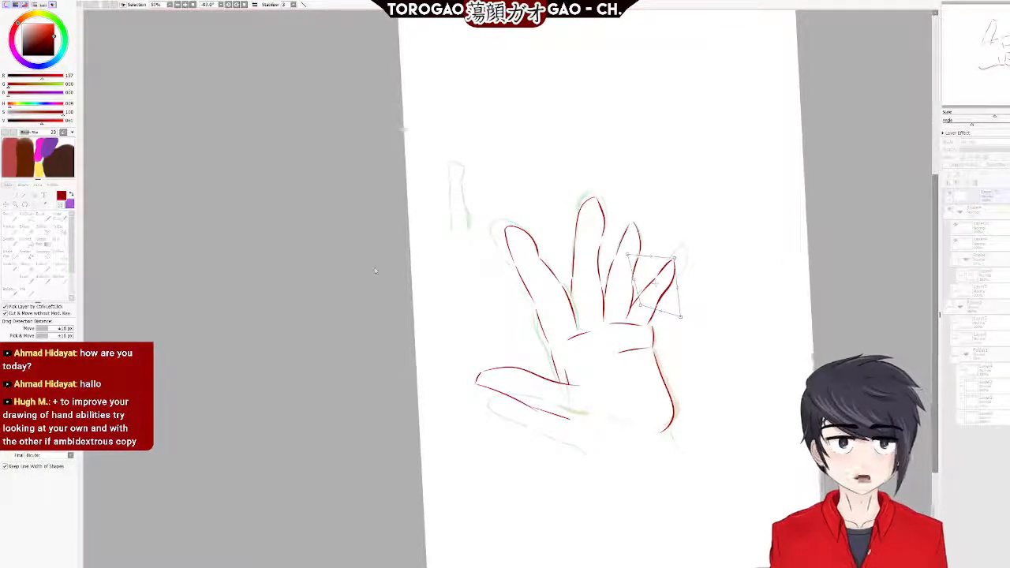
{"action": "key", "text": "Return"}
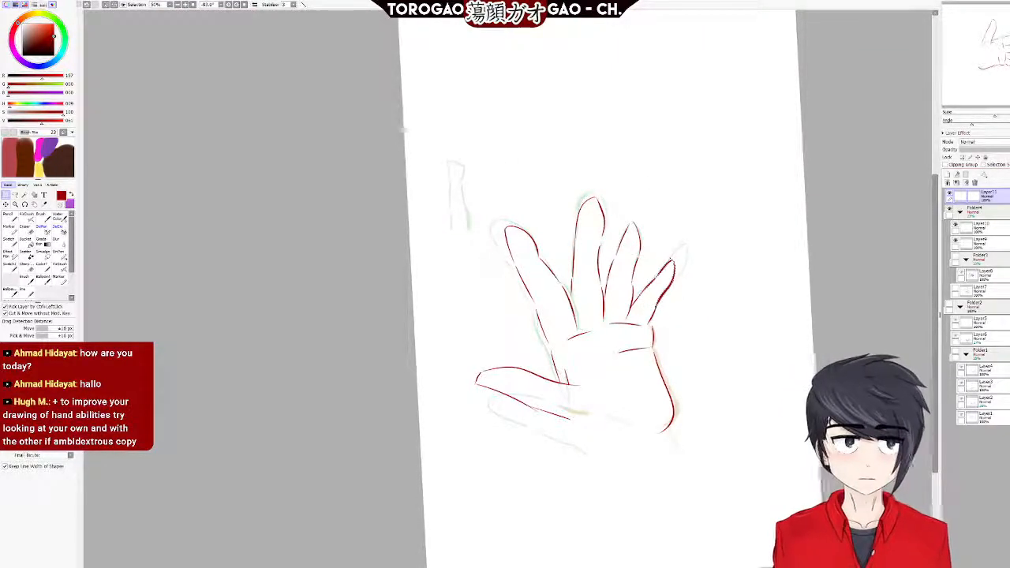
{"action": "left_click", "coordinate": [950, 210]}
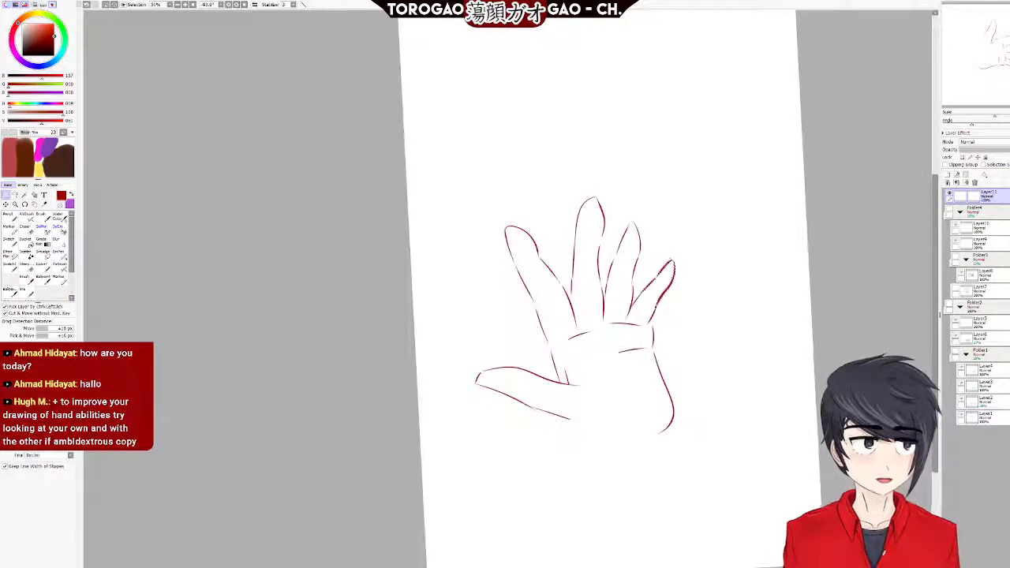
Examine the red hand line art with the canvas rotation reset, in mirrored and normal view, and at several magnifications.
{"action": "key", "text": "Home"}
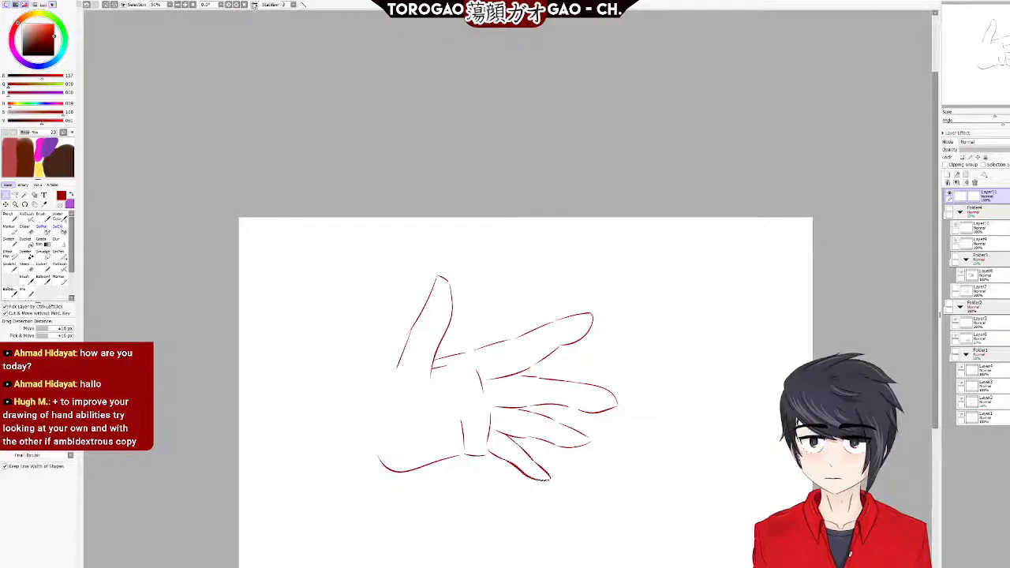
{"action": "left_click", "coordinate": [255, 5]}
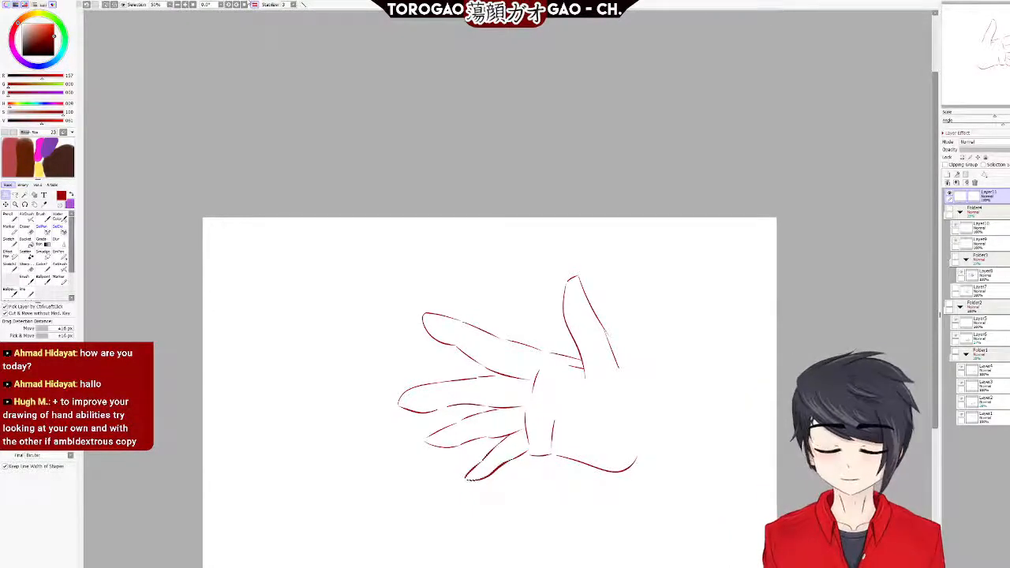
{"action": "key", "text": "h"}
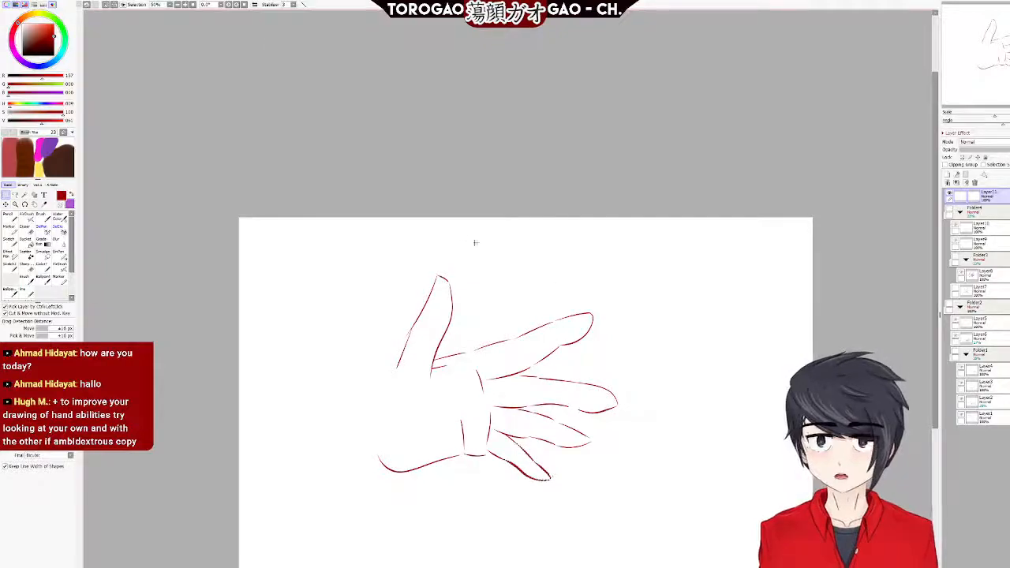
{"action": "scroll", "coordinate": [484, 249], "scroll_direction": "up", "scroll_amount": 2}
{"action": "scroll", "coordinate": [484, 250], "scroll_direction": "down", "scroll_amount": 1}
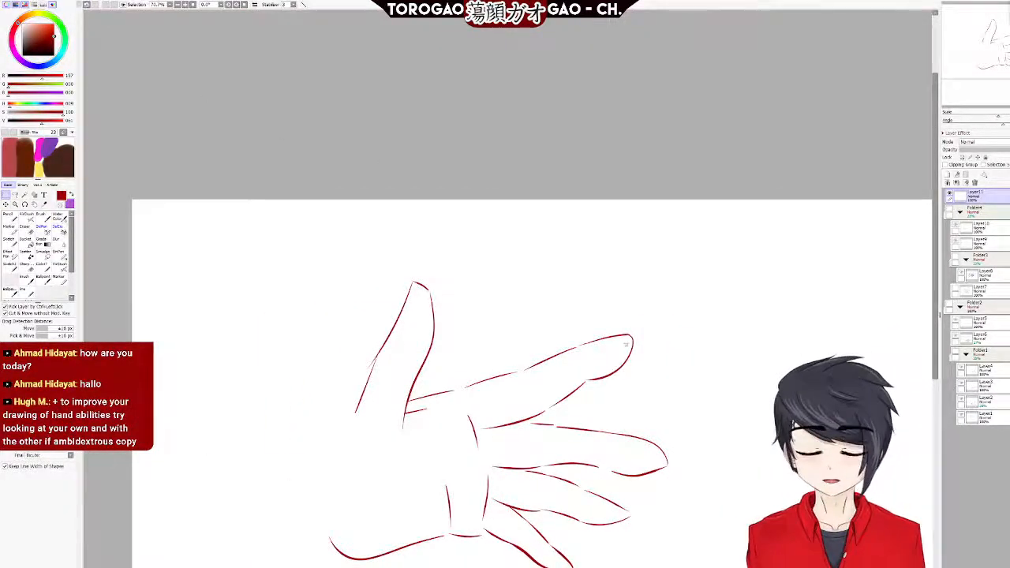
{"action": "left_click_drag", "start_coordinate": [936, 240], "coordinate": [935, 328]}
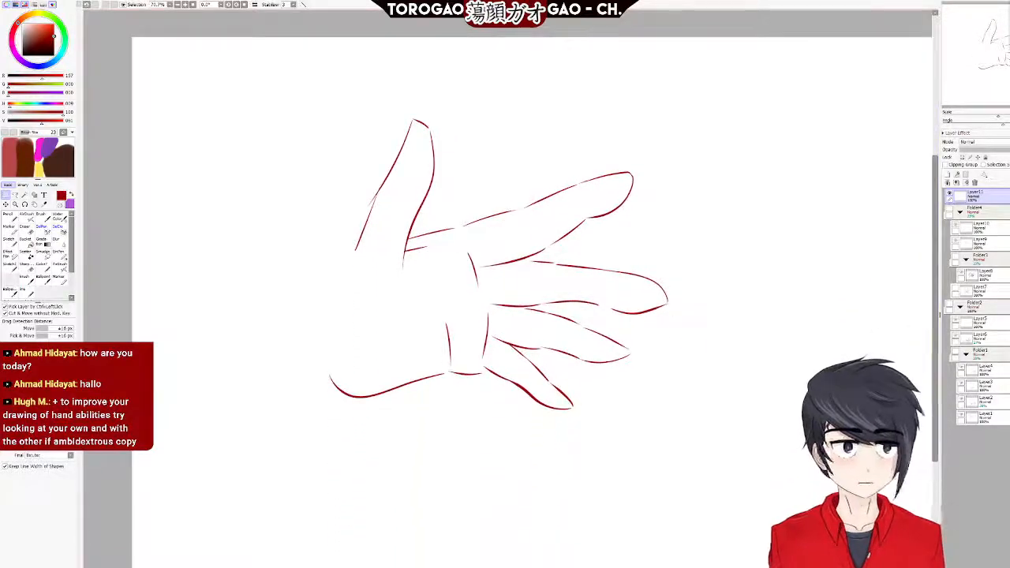
{"action": "scroll", "coordinate": [488, 288], "scroll_direction": "up", "scroll_amount": 2}
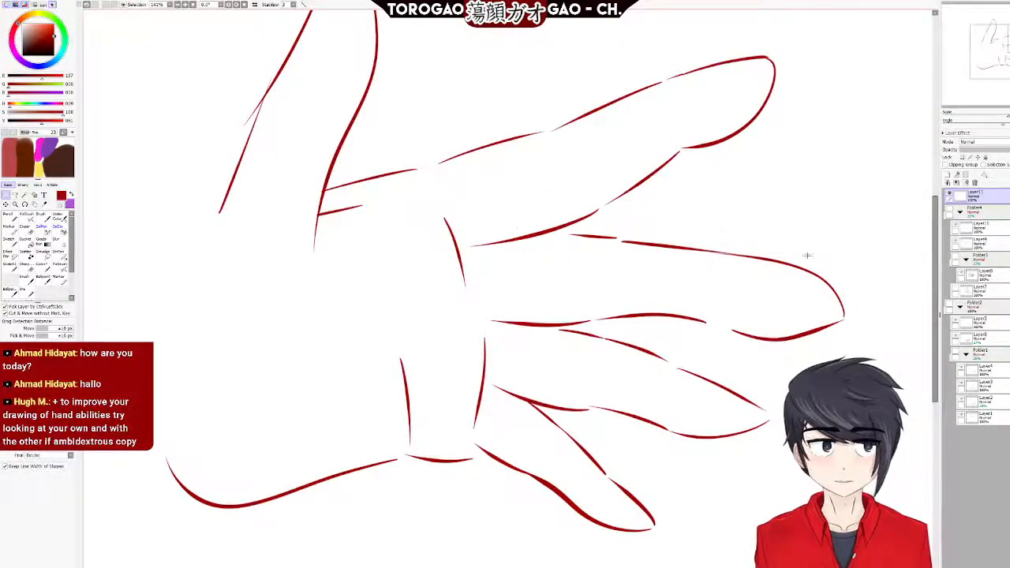
{"action": "scroll", "coordinate": [889, 336], "scroll_direction": "up", "scroll_amount": 2}
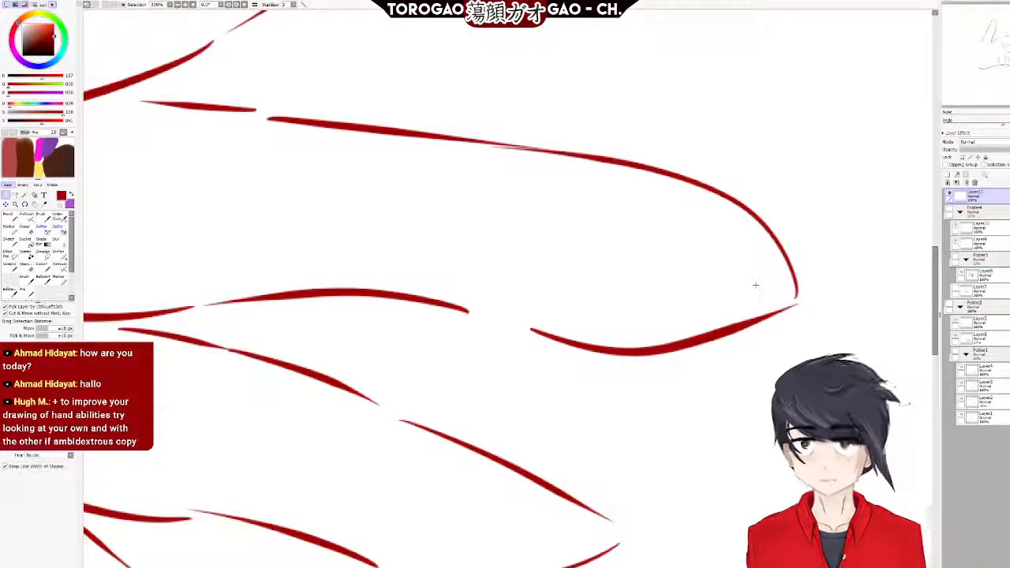
{"action": "scroll", "coordinate": [741, 262], "scroll_direction": "down", "scroll_amount": 5}
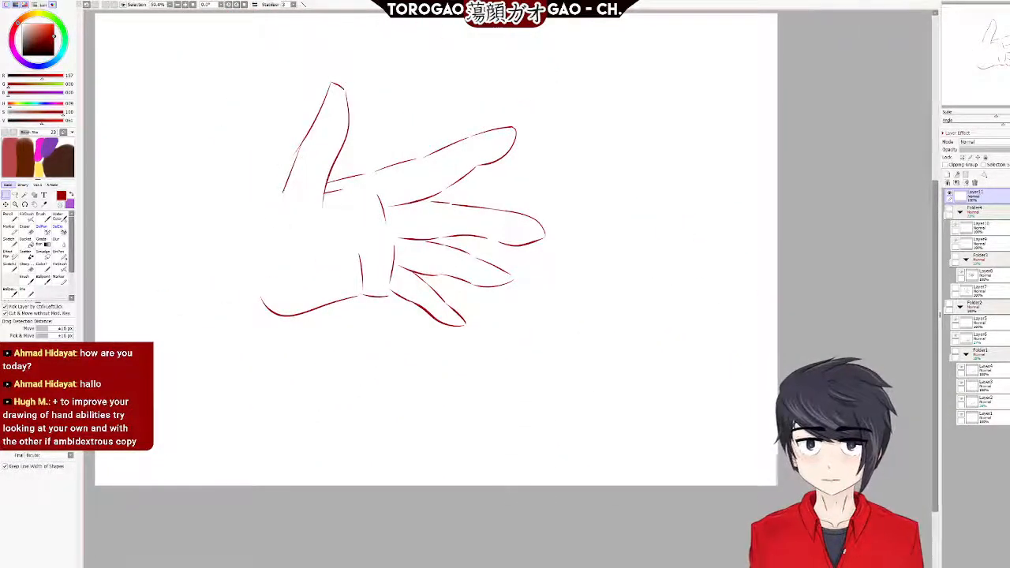
{"action": "left_click_drag", "start_coordinate": [500, 320], "coordinate": [577, 321]}
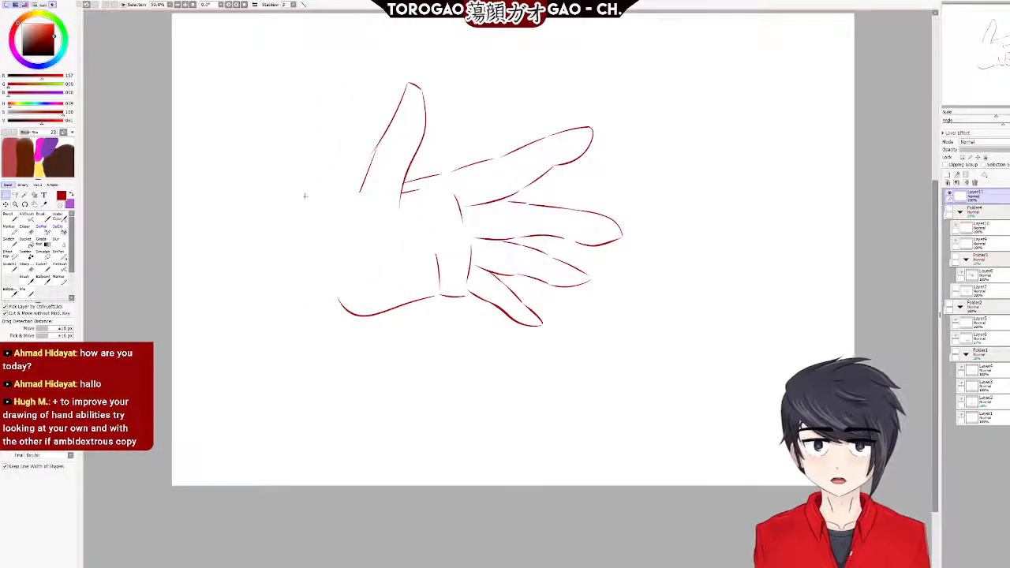
{"action": "scroll", "coordinate": [613, 350], "scroll_direction": "down", "scroll_amount": 3}
{"action": "scroll", "coordinate": [613, 350], "scroll_direction": "up", "scroll_amount": 4}
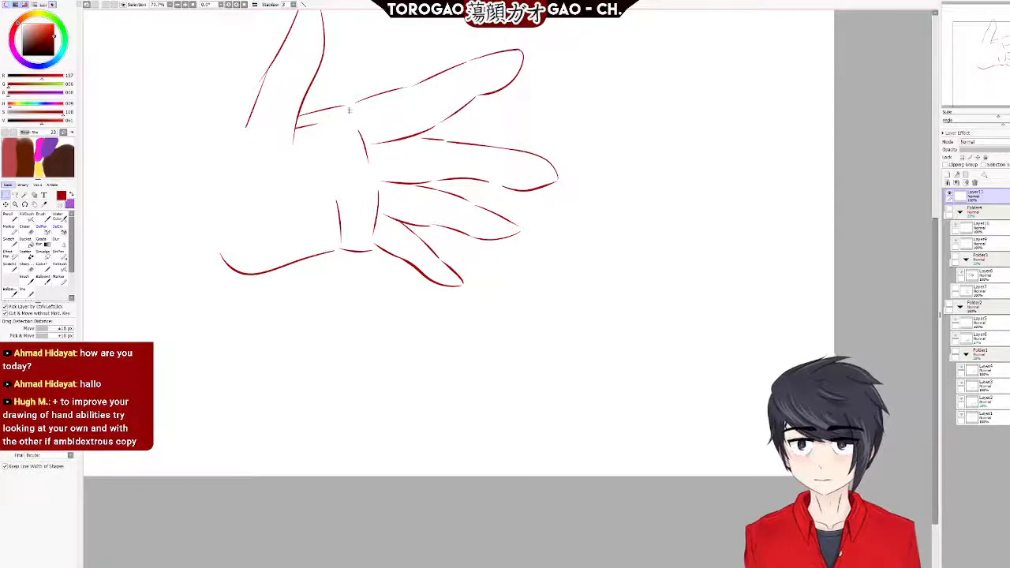
{"action": "scroll", "coordinate": [301, 186], "scroll_direction": "down", "scroll_amount": 1}
{"action": "scroll", "coordinate": [280, 190], "scroll_direction": "up", "scroll_amount": 4}
{"action": "scroll", "coordinate": [433, 203], "scroll_direction": "down", "scroll_amount": 6}
{"action": "scroll", "coordinate": [347, 115], "scroll_direction": "up", "scroll_amount": 2}
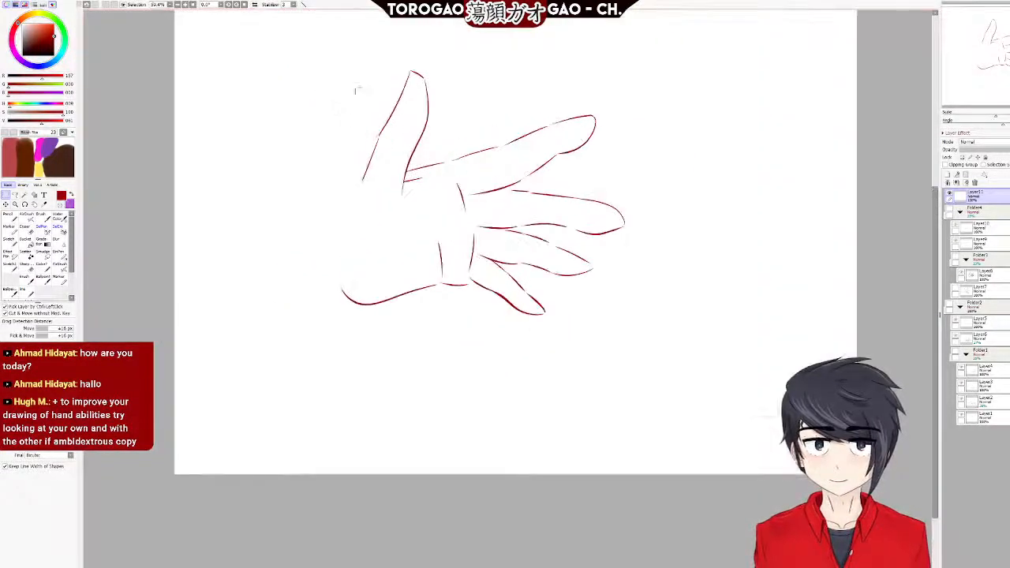
{"action": "scroll", "coordinate": [563, 222], "scroll_direction": "up", "scroll_amount": 3}
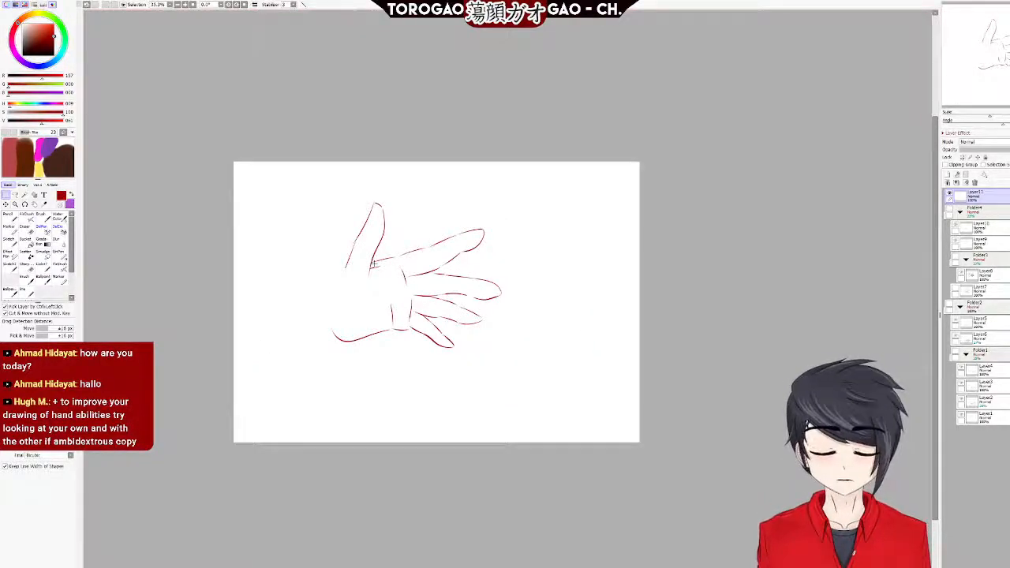
{"action": "scroll", "coordinate": [428, 246], "scroll_direction": "up", "scroll_amount": 1}
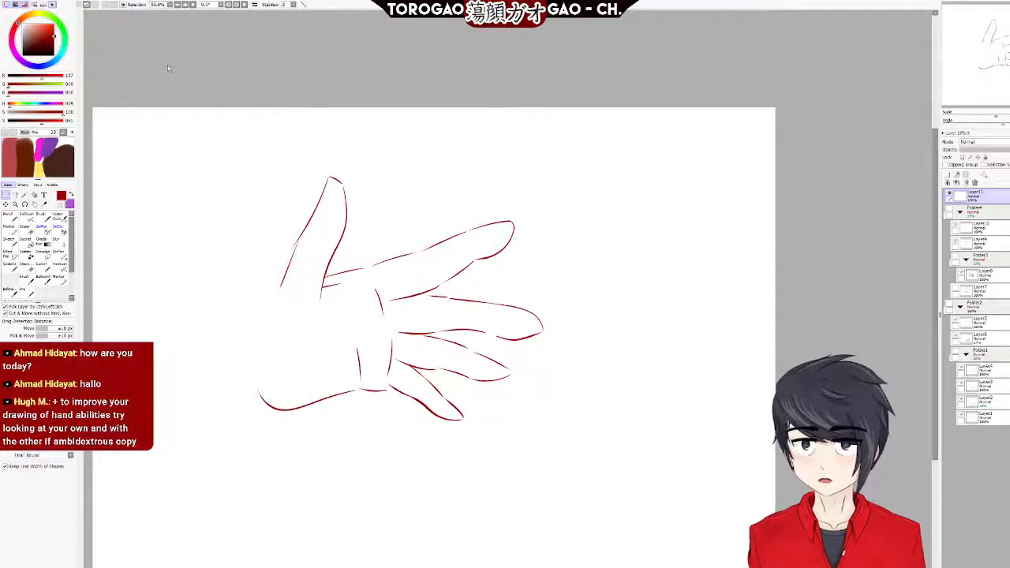
Inspect the character sketch on the other open canvas, comparing it with the hand line art.
{"action": "key", "text": "ctrl+Tab"}
{"action": "scroll", "coordinate": [597, 303], "scroll_direction": "up", "scroll_amount": 4}
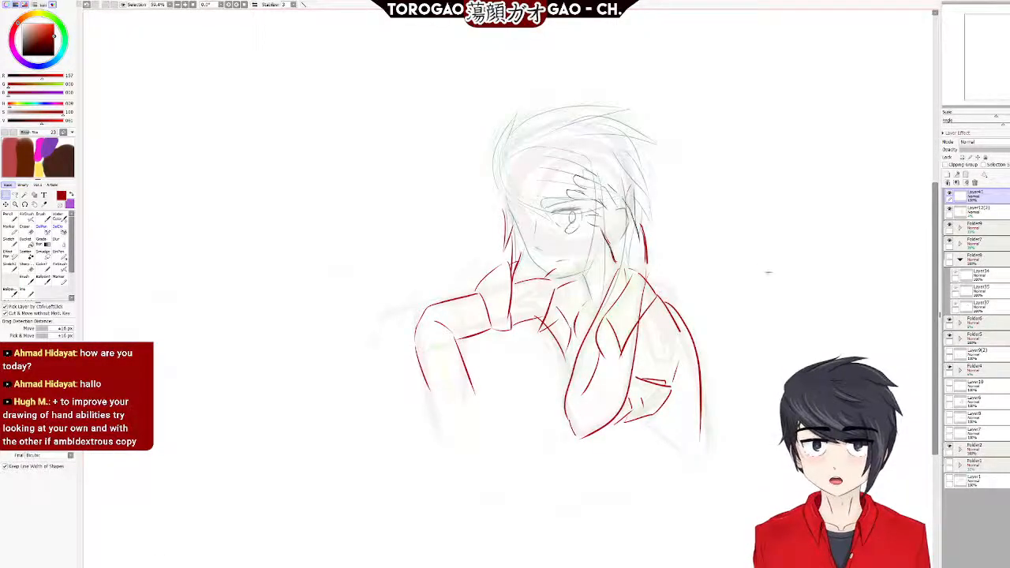
{"action": "scroll", "coordinate": [716, 268], "scroll_direction": "up", "scroll_amount": 3}
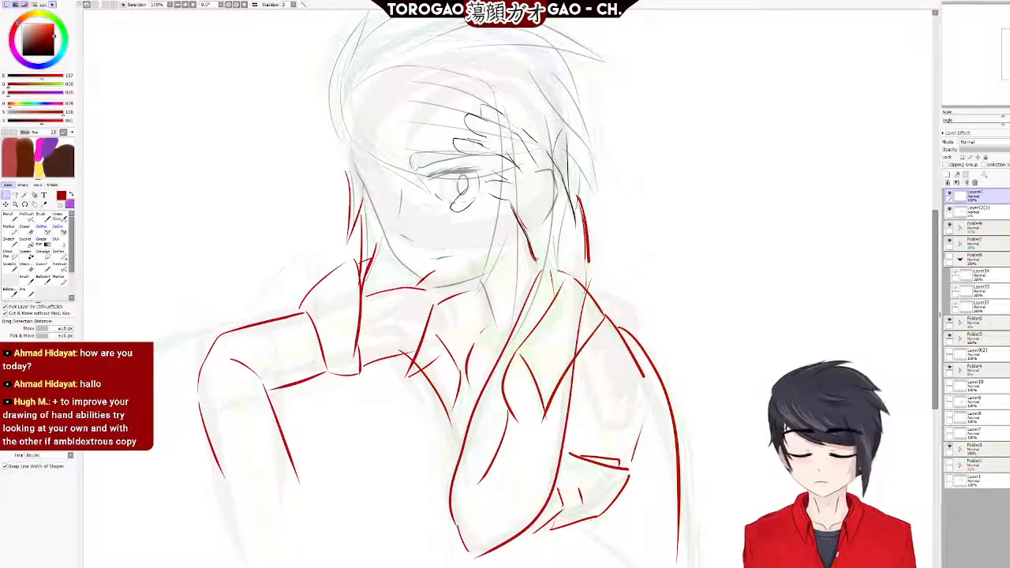
{"action": "key", "text": "ctrl+Tab"}
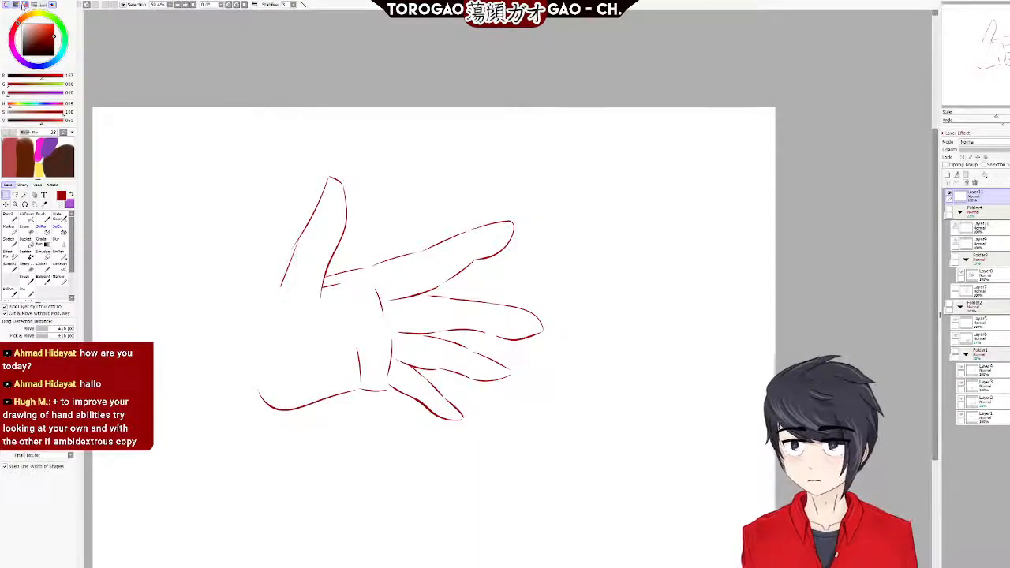
{"action": "key", "text": "ctrl+Tab"}
{"action": "key", "text": "ctrl+Tab"}
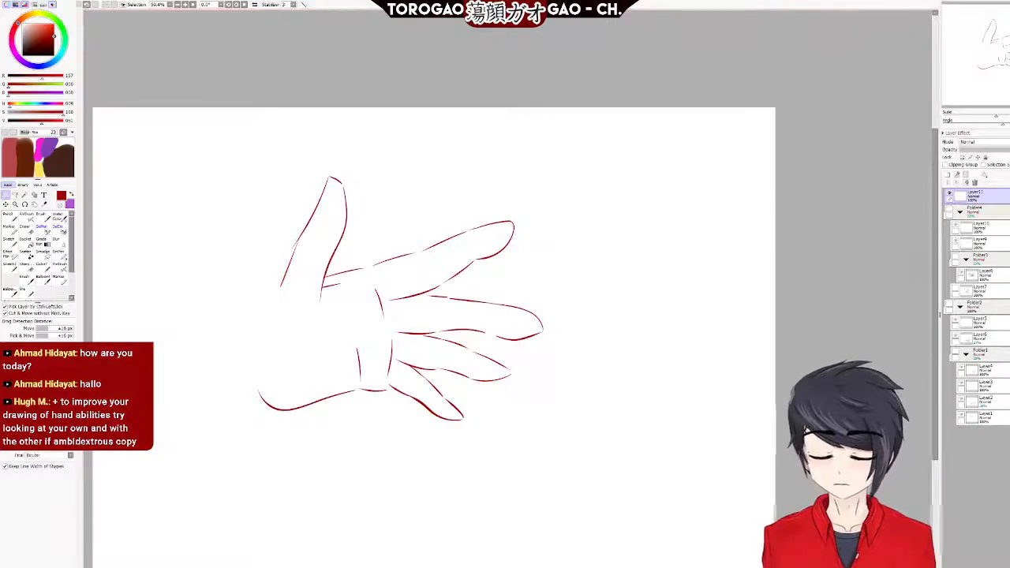
Create a new blank canvas.
{"action": "key", "text": "ctrl+n"}
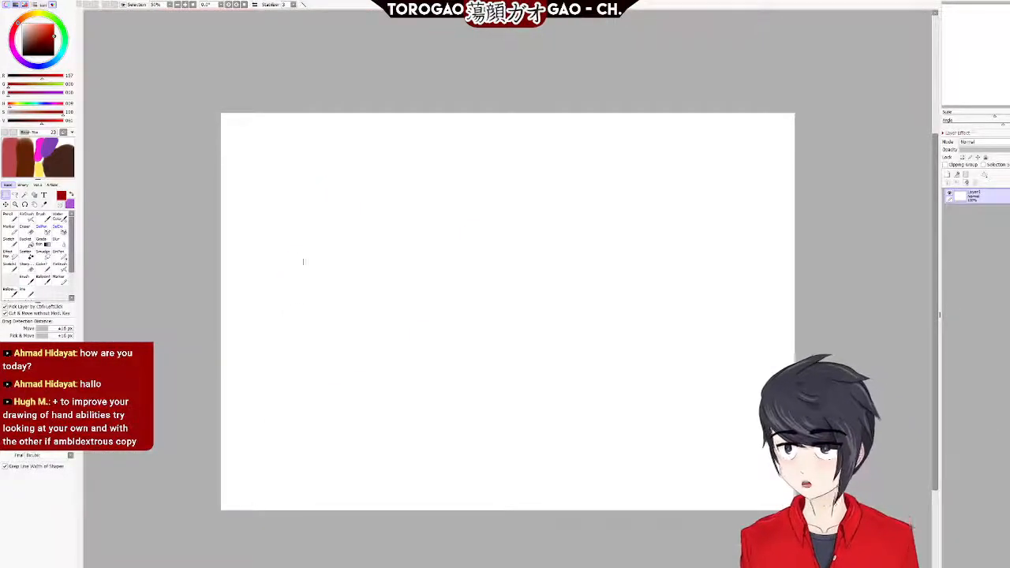
{"action": "scroll", "coordinate": [311, 341], "scroll_direction": "up", "scroll_amount": 3}
{"action": "scroll", "coordinate": [798, 286], "scroll_direction": "down", "scroll_amount": 3}
{"action": "scroll", "coordinate": [769, 275], "scroll_direction": "up", "scroll_amount": 3}
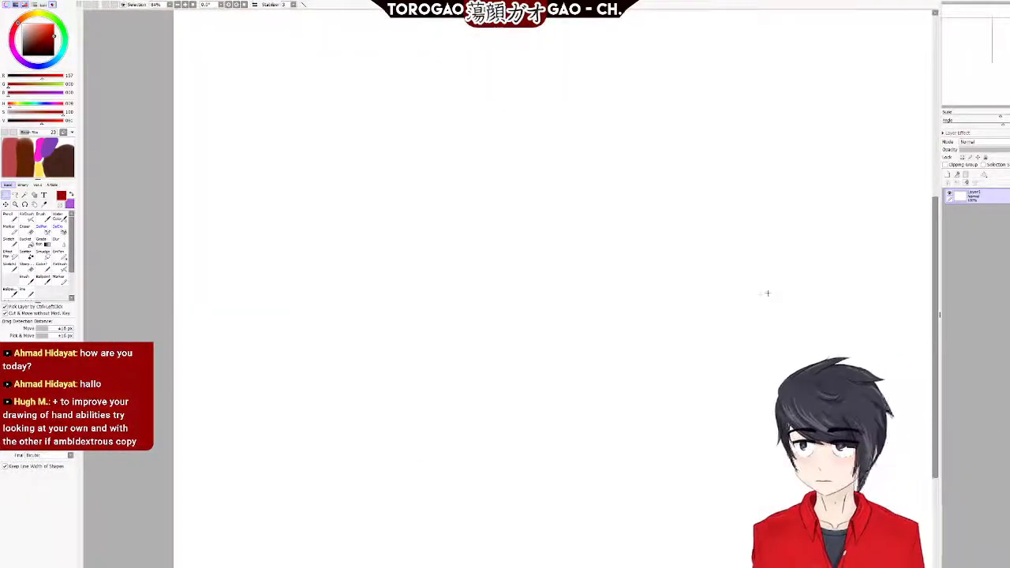
{"action": "scroll", "coordinate": [659, 384], "scroll_direction": "down", "scroll_amount": 4}
{"action": "scroll", "coordinate": [647, 372], "scroll_direction": "up", "scroll_amount": 3}
{"action": "scroll", "coordinate": [647, 373], "scroll_direction": "down", "scroll_amount": 2}
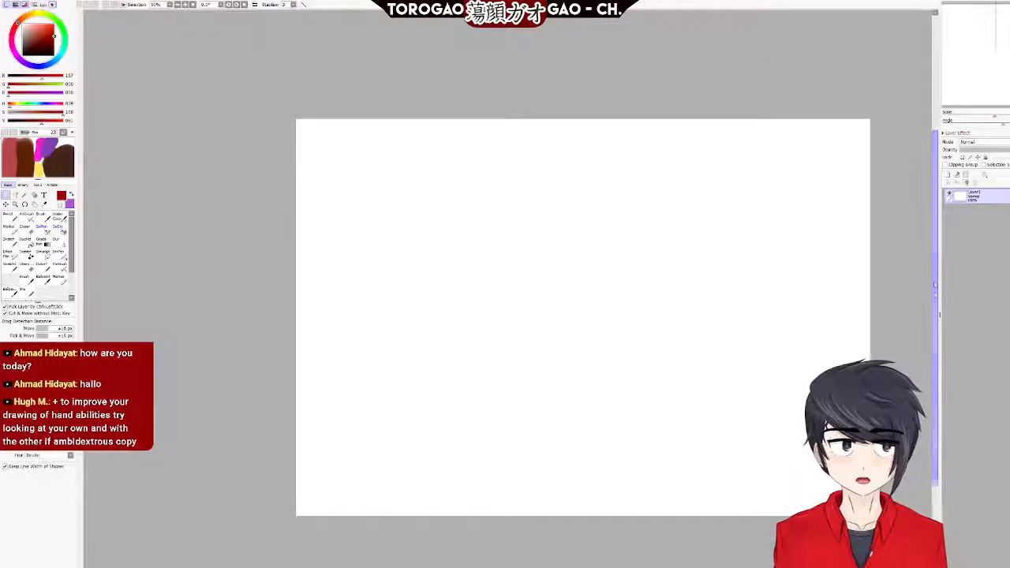
{"action": "scroll", "coordinate": [624, 371], "scroll_direction": "up", "scroll_amount": 3}
{"action": "scroll", "coordinate": [624, 374], "scroll_direction": "down", "scroll_amount": 2}
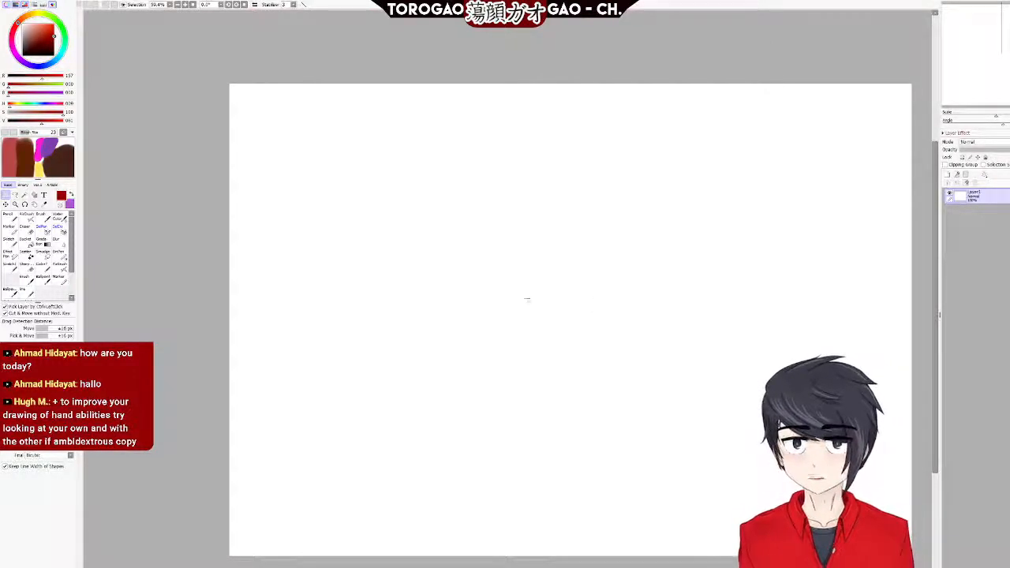
{"action": "left_click_drag", "start_coordinate": [937, 314], "coordinate": [937, 310]}
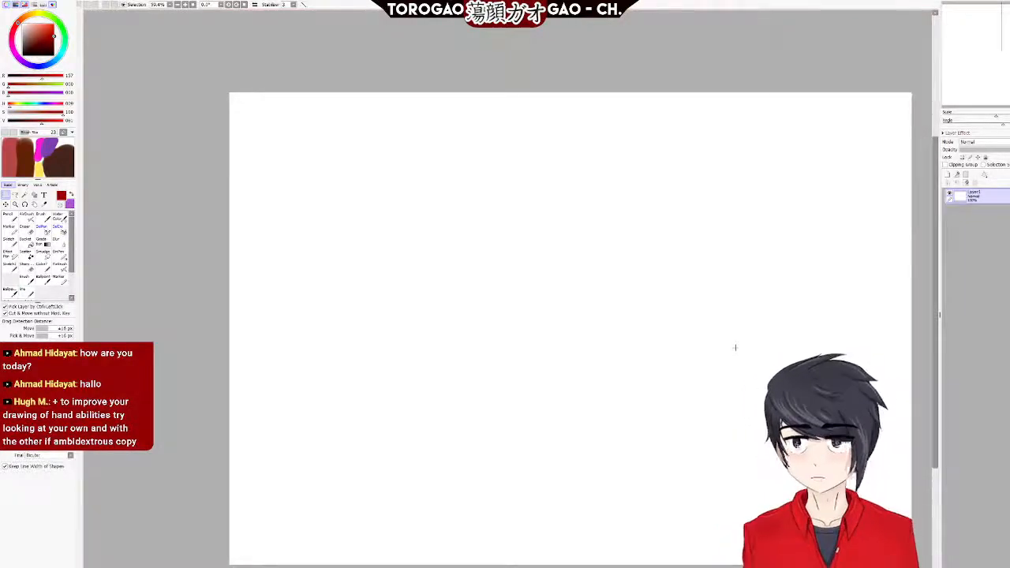
{"action": "scroll", "coordinate": [720, 338], "scroll_direction": "up", "scroll_amount": 4}
{"action": "scroll", "coordinate": [537, 332], "scroll_direction": "down", "scroll_amount": 6}
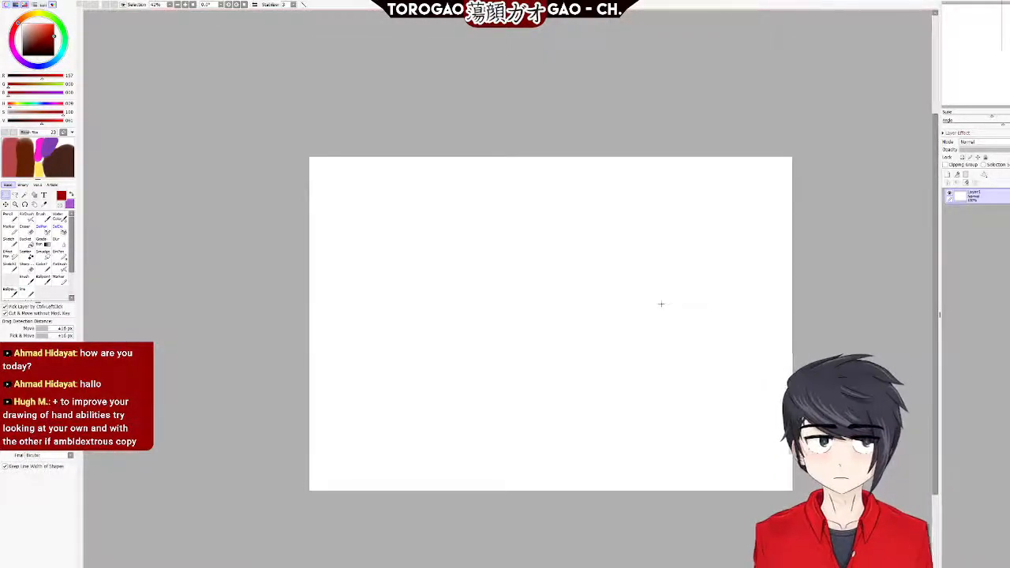
Set up the Ballpoint brush with dark blue as the drawing colour.
{"action": "left_click", "coordinate": [45, 280]}
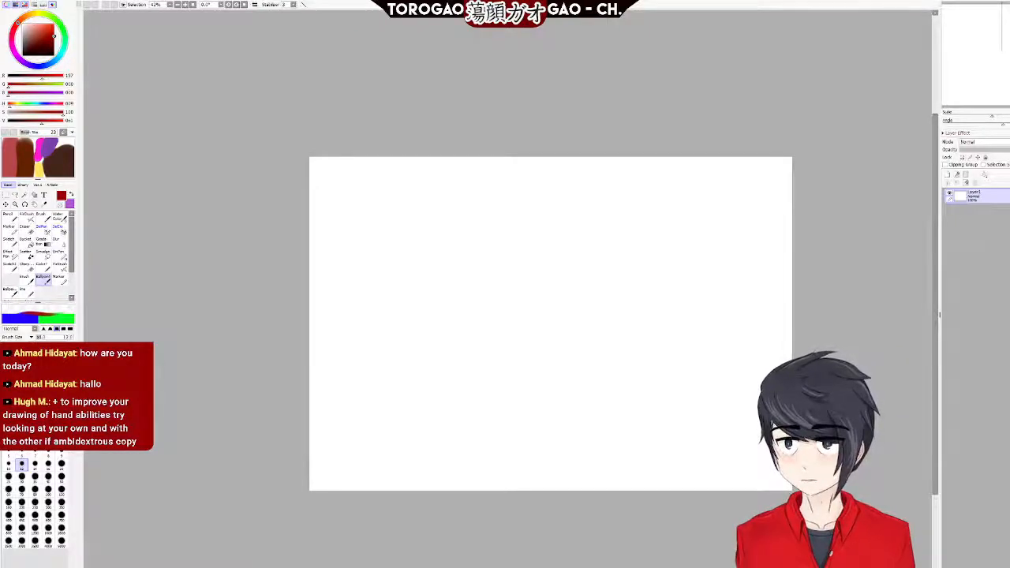
{"action": "left_click", "coordinate": [39, 68]}
{"action": "scroll", "coordinate": [528, 316], "scroll_direction": "up", "scroll_amount": 2}
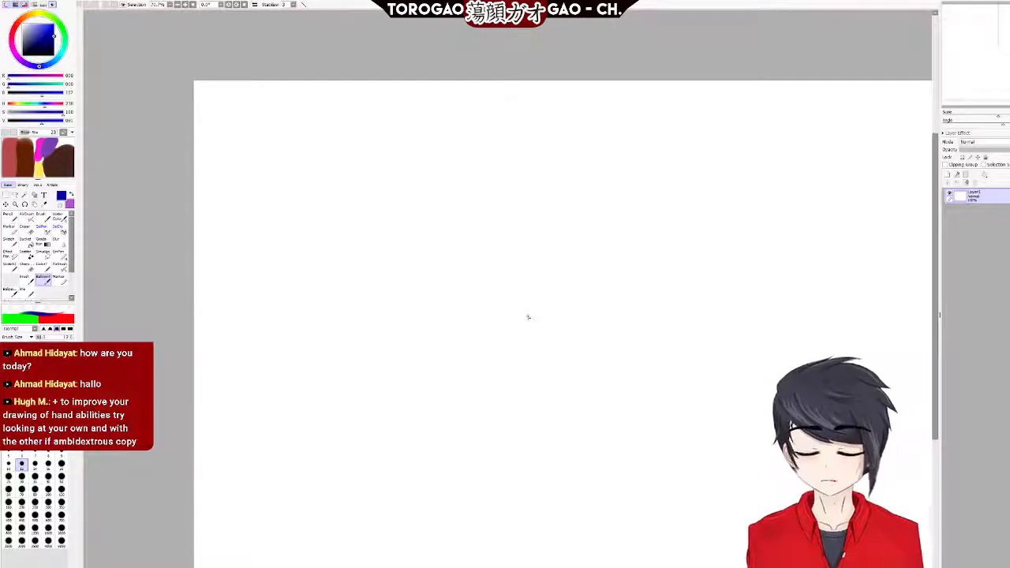
{"action": "key", "text": "e"}
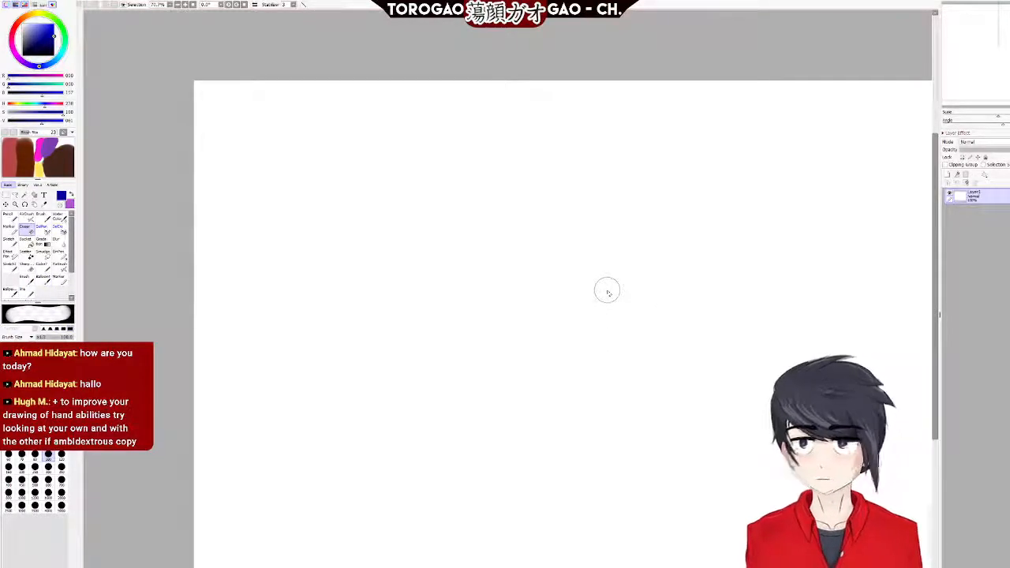
{"action": "key", "text": "b"}
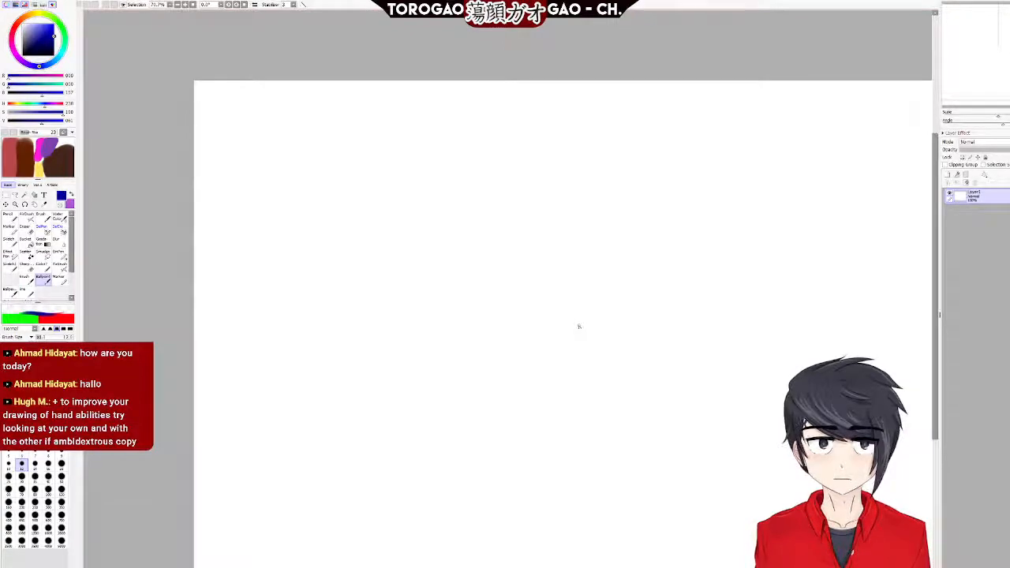
{"action": "left_click_drag", "start_coordinate": [617, 273], "coordinate": [452, 408]}
{"action": "key", "text": "ctrl+z"}
{"action": "left_click_drag", "start_coordinate": [616, 272], "coordinate": [527, 334]}
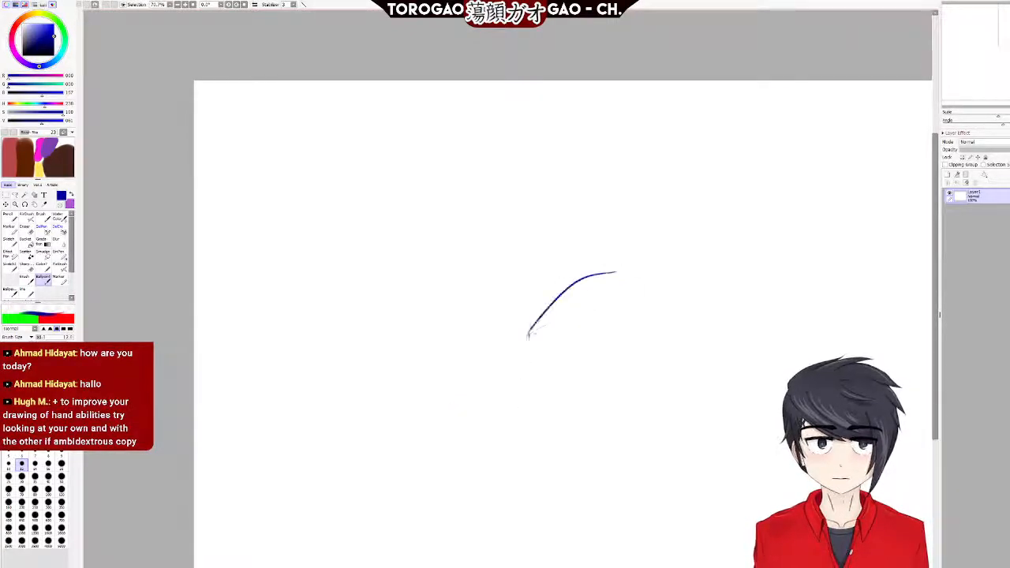
{"action": "key", "text": "ctrl+z"}
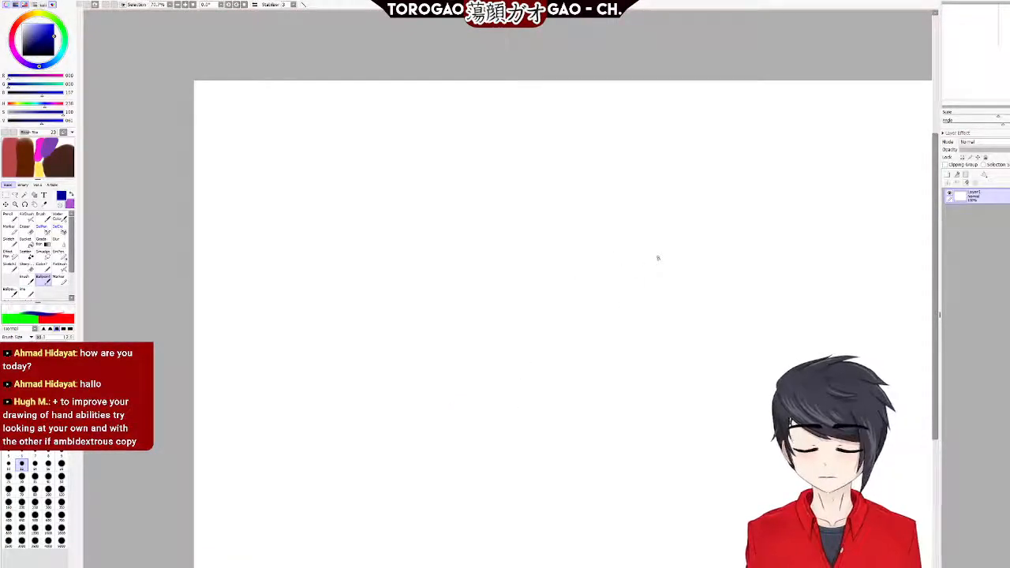
{"action": "left_click_drag", "start_coordinate": [647, 271], "coordinate": [532, 345]}
{"action": "key", "text": "ctrl+z"}
{"action": "left_click_drag", "start_coordinate": [608, 269], "coordinate": [537, 352]}
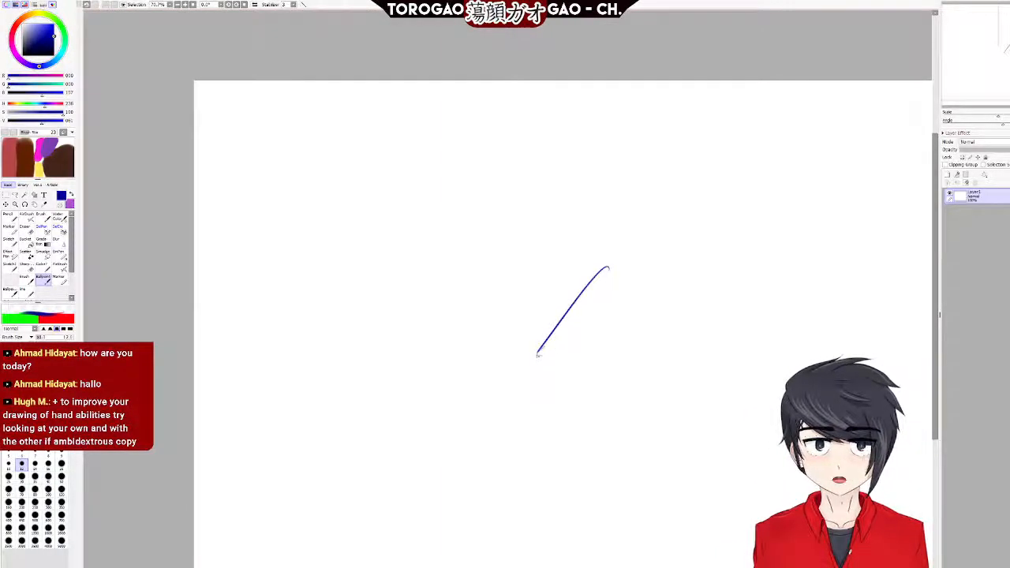
{"action": "key", "text": "ctrl+z"}
{"action": "mouse_move", "coordinate": [628, 318]}
{"action": "left_mouse_down"}
{"action": "mouse_move", "coordinate": [489, 375]}
{"action": "mouse_move", "coordinate": [541, 474]}
{"action": "left_mouse_up"}
{"action": "key", "text": "ctrl+z"}
Sketch the outline of the palm as an open four-sided block with a curved upper edge.
{"action": "left_click_drag", "start_coordinate": [625, 326], "coordinate": [646, 326]}
{"action": "left_click_drag", "start_coordinate": [503, 336], "coordinate": [555, 466]}
{"action": "key", "text": "ctrl+z"}
{"action": "mouse_move", "coordinate": [636, 299]}
{"action": "left_mouse_down"}
{"action": "mouse_move", "coordinate": [561, 316]}
{"action": "mouse_move", "coordinate": [577, 466]}
{"action": "mouse_move", "coordinate": [722, 424]}
{"action": "left_mouse_up"}
{"action": "key", "text": "ctrl+z"}
{"action": "key", "text": "ctrl+z"}
{"action": "mouse_move", "coordinate": [645, 302]}
{"action": "left_mouse_down"}
{"action": "mouse_move", "coordinate": [510, 394]}
{"action": "mouse_move", "coordinate": [611, 453]}
{"action": "mouse_move", "coordinate": [720, 436]}
{"action": "left_mouse_up"}
{"action": "key", "text": "ctrl+z"}
{"action": "left_click_drag", "start_coordinate": [660, 457], "coordinate": [748, 367]}
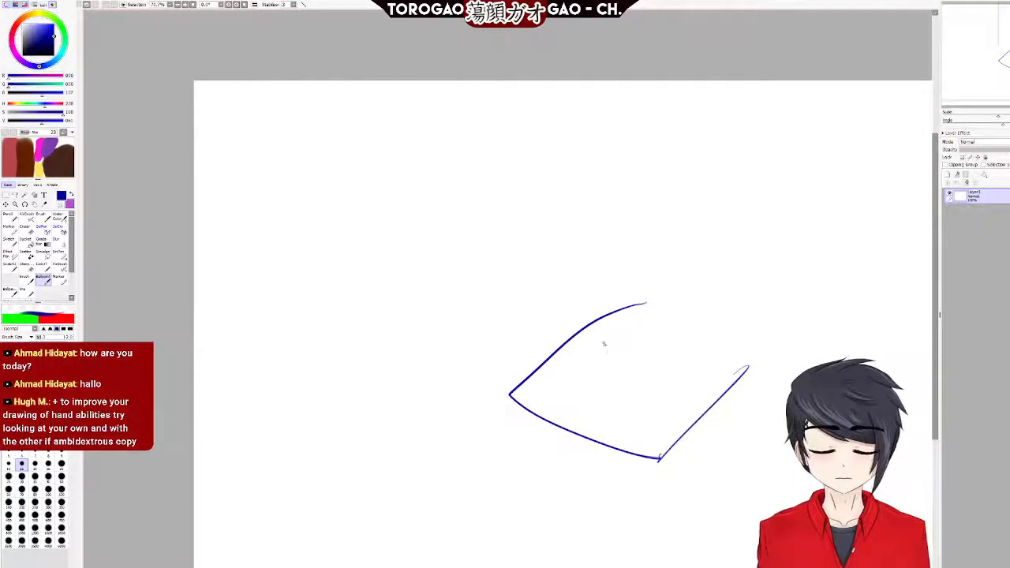
{"action": "mouse_move", "coordinate": [646, 302]}
{"action": "left_mouse_down"}
{"action": "mouse_move", "coordinate": [607, 301]}
{"action": "mouse_move", "coordinate": [528, 337]}
{"action": "left_mouse_up"}
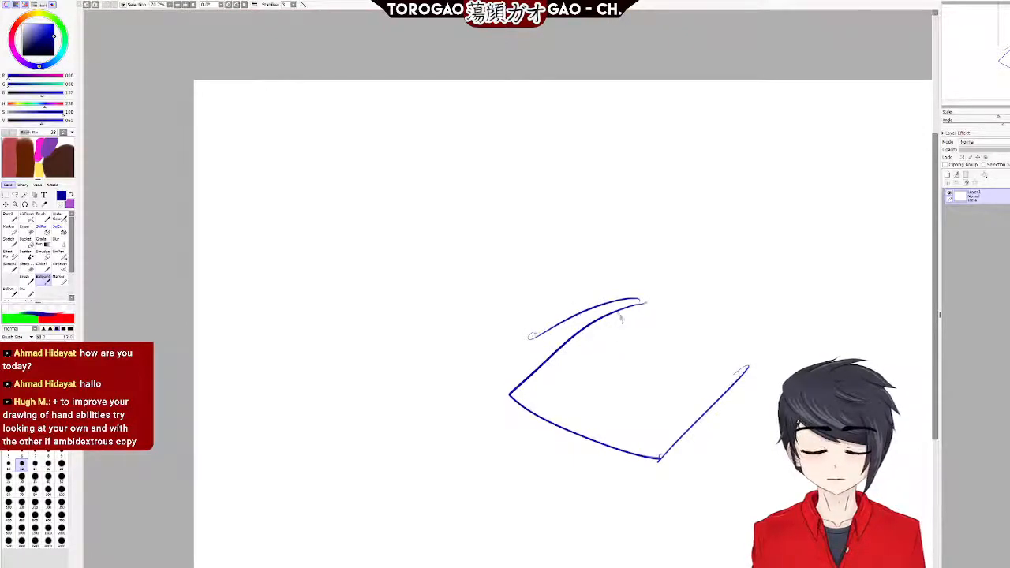
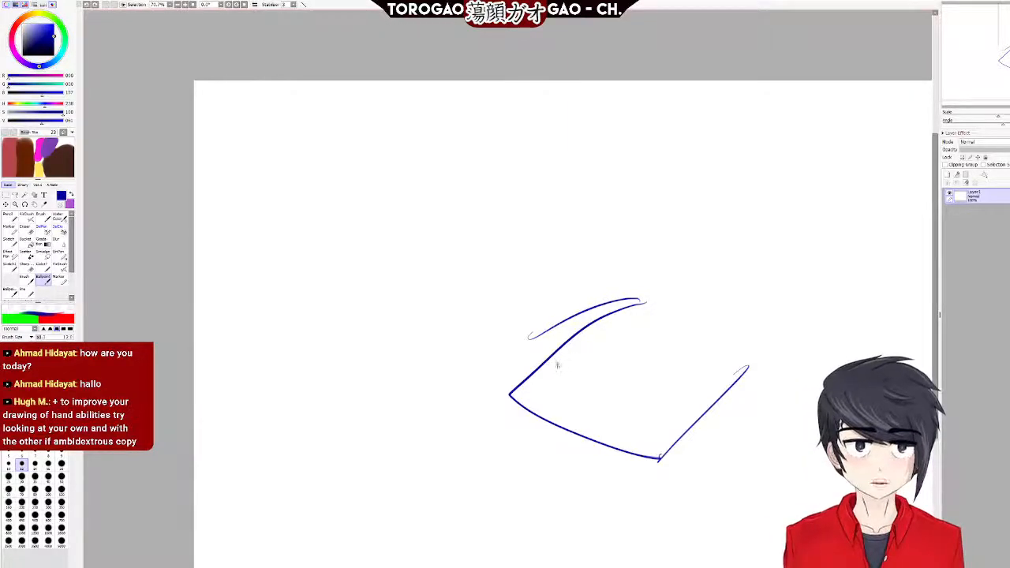
Sketch the thumb lying across the upper part of the palm, with a rounded tip and a reinforced lower edge.
{"action": "left_click_drag", "start_coordinate": [578, 315], "coordinate": [507, 339]}
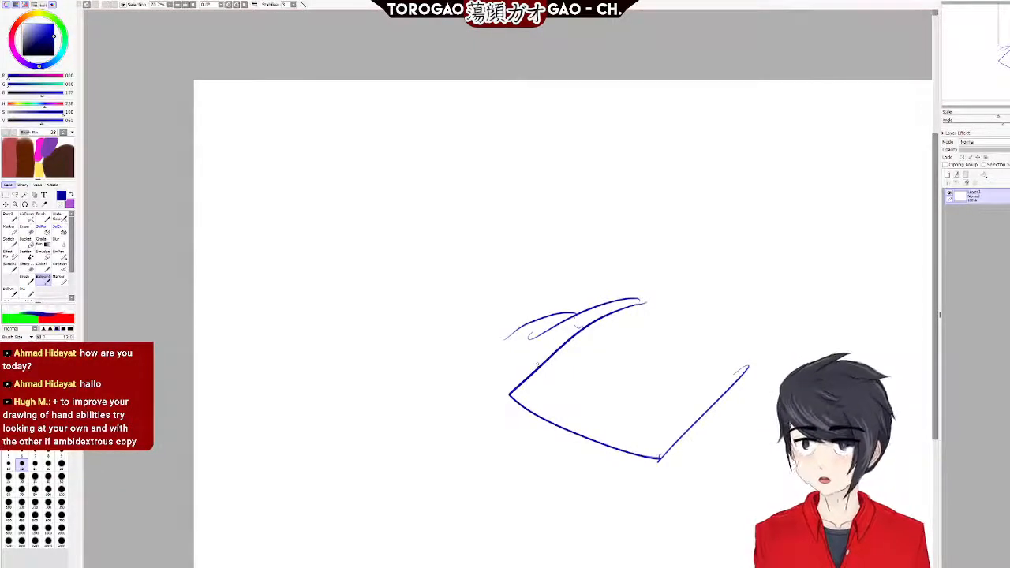
{"action": "key", "text": "ctrl+z"}
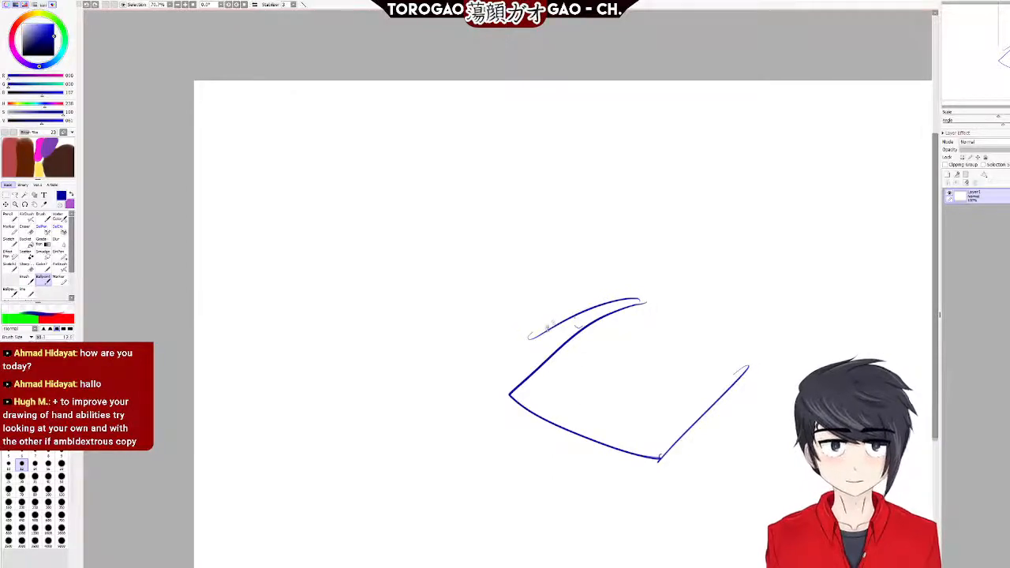
{"action": "mouse_move", "coordinate": [607, 310]}
{"action": "left_mouse_down"}
{"action": "mouse_move", "coordinate": [641, 302]}
{"action": "mouse_move", "coordinate": [544, 285]}
{"action": "mouse_move", "coordinate": [511, 297]}
{"action": "left_mouse_up"}
{"action": "key", "text": "ctrl+z"}
{"action": "mouse_move", "coordinate": [646, 300]}
{"action": "left_mouse_down"}
{"action": "mouse_move", "coordinate": [522, 309]}
{"action": "mouse_move", "coordinate": [498, 295]}
{"action": "mouse_move", "coordinate": [508, 341]}
{"action": "left_mouse_up"}
{"action": "key", "text": "ctrl+z"}
{"action": "left_click_drag", "start_coordinate": [505, 296], "coordinate": [531, 365]}
{"action": "mouse_move", "coordinate": [486, 318]}
{"action": "left_mouse_down"}
{"action": "mouse_move", "coordinate": [543, 369]}
{"action": "mouse_move", "coordinate": [556, 358]}
{"action": "left_mouse_up"}
{"action": "mouse_move", "coordinate": [491, 329]}
{"action": "left_mouse_down"}
{"action": "mouse_move", "coordinate": [568, 355]}
{"action": "mouse_move", "coordinate": [630, 342]}
{"action": "left_mouse_up"}
{"action": "mouse_move", "coordinate": [562, 351]}
{"action": "left_mouse_down"}
{"action": "mouse_move", "coordinate": [634, 344]}
{"action": "mouse_move", "coordinate": [641, 359]}
{"action": "left_mouse_up"}
{"action": "left_click_drag", "start_coordinate": [584, 352], "coordinate": [625, 357]}
{"action": "left_click_drag", "start_coordinate": [540, 355], "coordinate": [467, 407]}
{"action": "key", "text": "ctrl+z"}
{"action": "left_click_drag", "start_coordinate": [541, 357], "coordinate": [461, 439]}
{"action": "key", "text": "ctrl+z"}
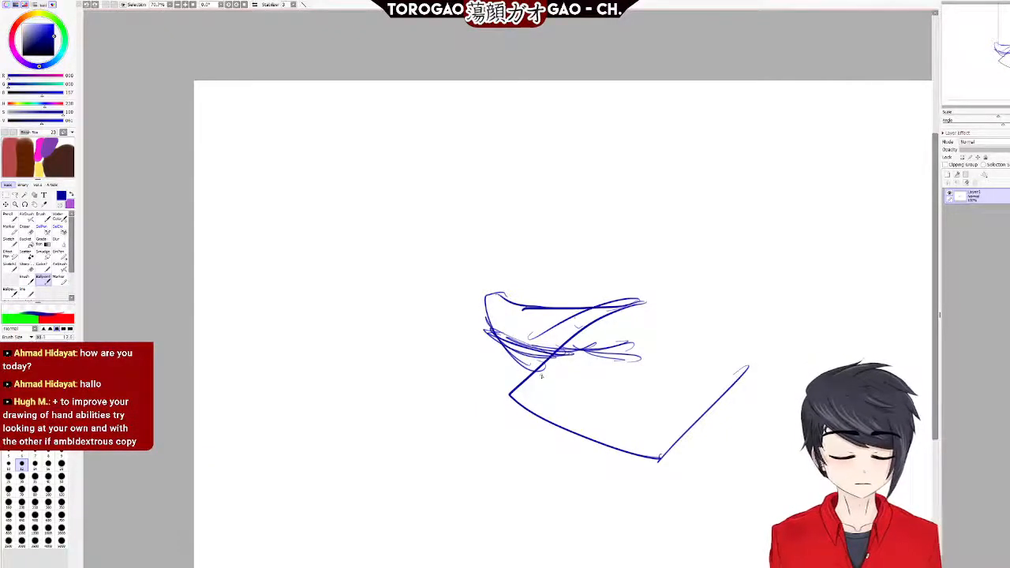
Sketch the curled fingers as angular blocks along the lower edge of the palm.
{"action": "mouse_move", "coordinate": [525, 386]}
{"action": "left_mouse_down"}
{"action": "mouse_move", "coordinate": [559, 408]}
{"action": "mouse_move", "coordinate": [518, 452]}
{"action": "left_mouse_up"}
{"action": "left_click_drag", "start_coordinate": [490, 399], "coordinate": [521, 452]}
{"action": "left_click_drag", "start_coordinate": [549, 419], "coordinate": [585, 457]}
{"action": "mouse_move", "coordinate": [555, 422]}
{"action": "left_mouse_down"}
{"action": "mouse_move", "coordinate": [639, 373]}
{"action": "mouse_move", "coordinate": [645, 419]}
{"action": "mouse_move", "coordinate": [542, 489]}
{"action": "left_mouse_up"}
{"action": "key", "text": "ctrl+z"}
{"action": "left_click_drag", "start_coordinate": [574, 448], "coordinate": [637, 399]}
{"action": "key", "text": "ctrl+z"}
{"action": "left_click_drag", "start_coordinate": [580, 451], "coordinate": [646, 410]}
{"action": "mouse_move", "coordinate": [596, 446]}
{"action": "left_mouse_down"}
{"action": "mouse_move", "coordinate": [637, 479]}
{"action": "mouse_move", "coordinate": [700, 417]}
{"action": "left_mouse_up"}
{"action": "mouse_move", "coordinate": [632, 418]}
{"action": "left_mouse_down"}
{"action": "mouse_move", "coordinate": [681, 404]}
{"action": "mouse_move", "coordinate": [657, 412]}
{"action": "mouse_move", "coordinate": [684, 447]}
{"action": "mouse_move", "coordinate": [670, 475]}
{"action": "mouse_move", "coordinate": [657, 474]}
{"action": "mouse_move", "coordinate": [725, 443]}
{"action": "mouse_move", "coordinate": [699, 416]}
{"action": "mouse_move", "coordinate": [718, 456]}
{"action": "left_mouse_up"}
{"action": "left_click_drag", "start_coordinate": [652, 462], "coordinate": [688, 427]}
Extend the thumb's lower edge into the palm and add a sloping outer contour for the hand.
{"action": "left_click_drag", "start_coordinate": [540, 351], "coordinate": [647, 338]}
{"action": "left_click_drag", "start_coordinate": [592, 357], "coordinate": [673, 342]}
{"action": "left_click_drag", "start_coordinate": [649, 295], "coordinate": [762, 368]}
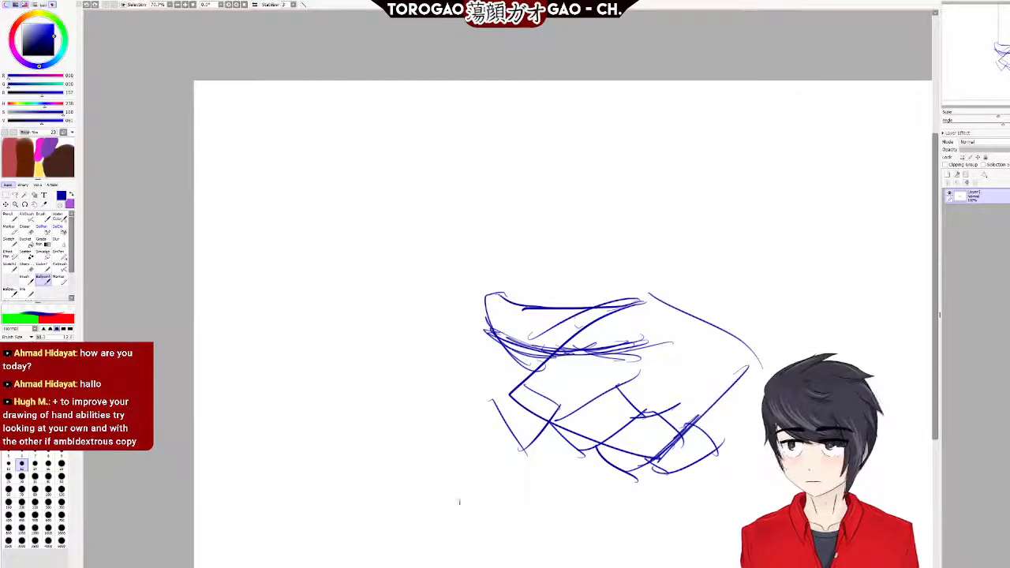
Reinforce the outline of the curled finger nearest the thumb and connect it to the thumb with a line.
{"action": "left_click_drag", "start_coordinate": [561, 402], "coordinate": [539, 454]}
{"action": "left_click_drag", "start_coordinate": [561, 408], "coordinate": [538, 462]}
{"action": "left_click_drag", "start_coordinate": [506, 418], "coordinate": [535, 460]}
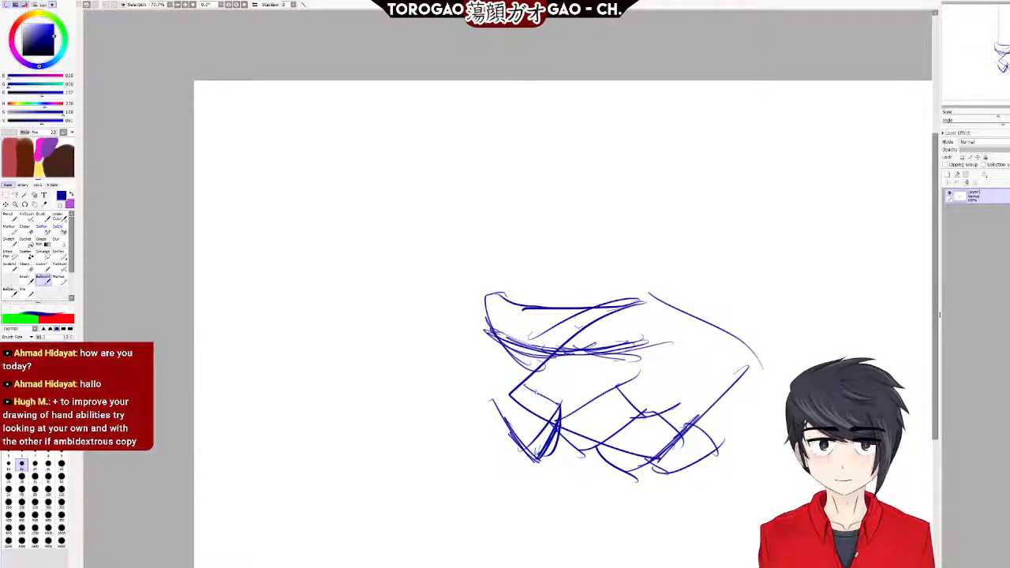
{"action": "mouse_move", "coordinate": [520, 405]}
{"action": "left_mouse_down"}
{"action": "mouse_move", "coordinate": [560, 395]}
{"action": "mouse_move", "coordinate": [553, 452]}
{"action": "left_mouse_up"}
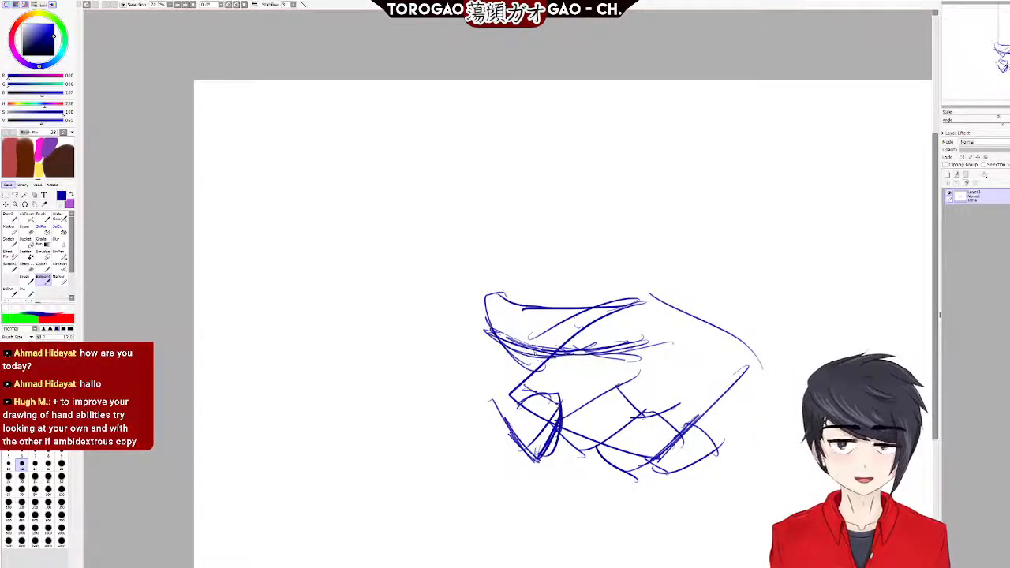
{"action": "left_click_drag", "start_coordinate": [543, 358], "coordinate": [486, 400]}
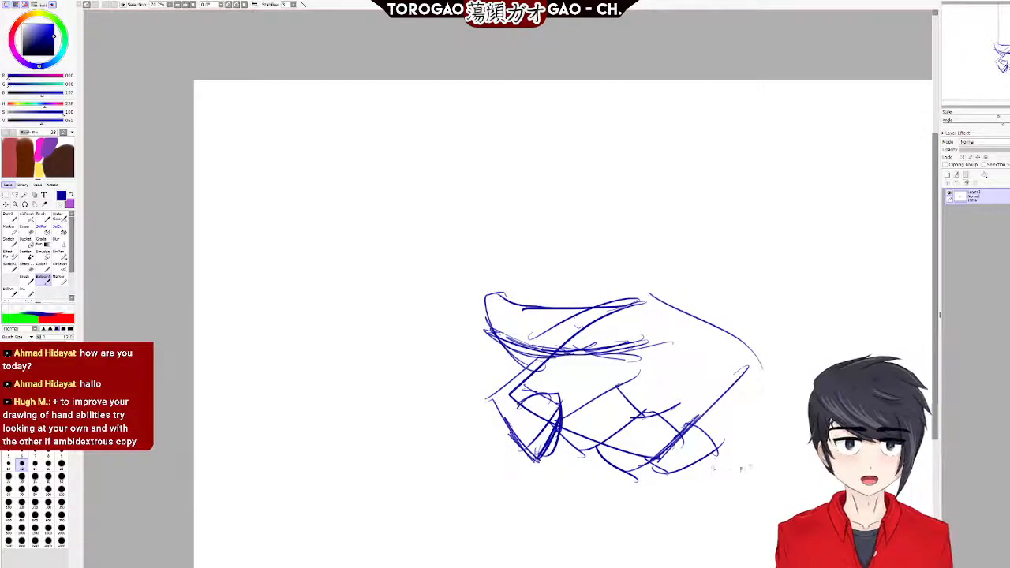
Add a new layer above the hand sketch and change the drawing colour to purple.
{"action": "left_click", "coordinate": [948, 174]}
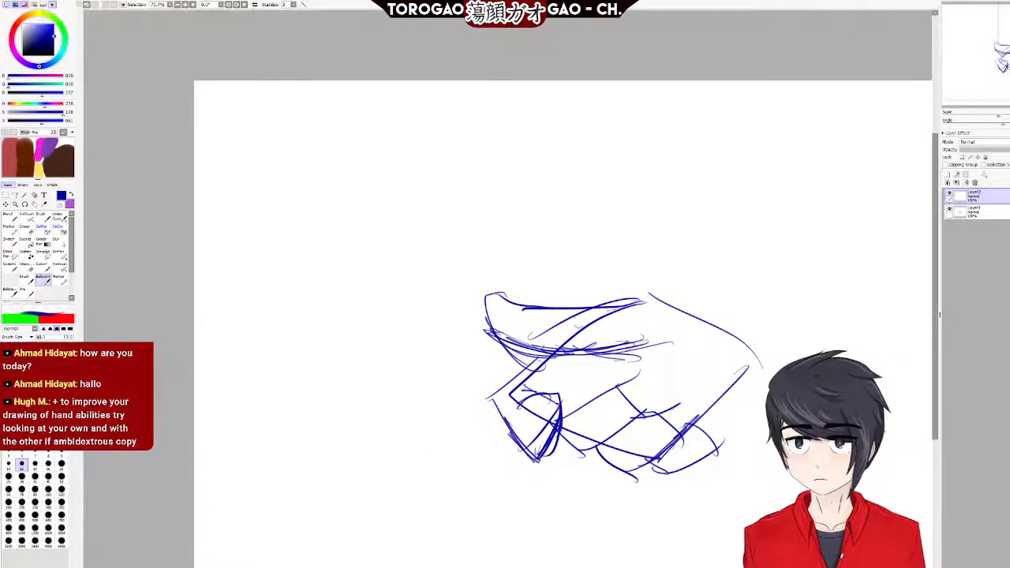
{"action": "left_click_drag", "start_coordinate": [14, 29], "coordinate": [16, 55]}
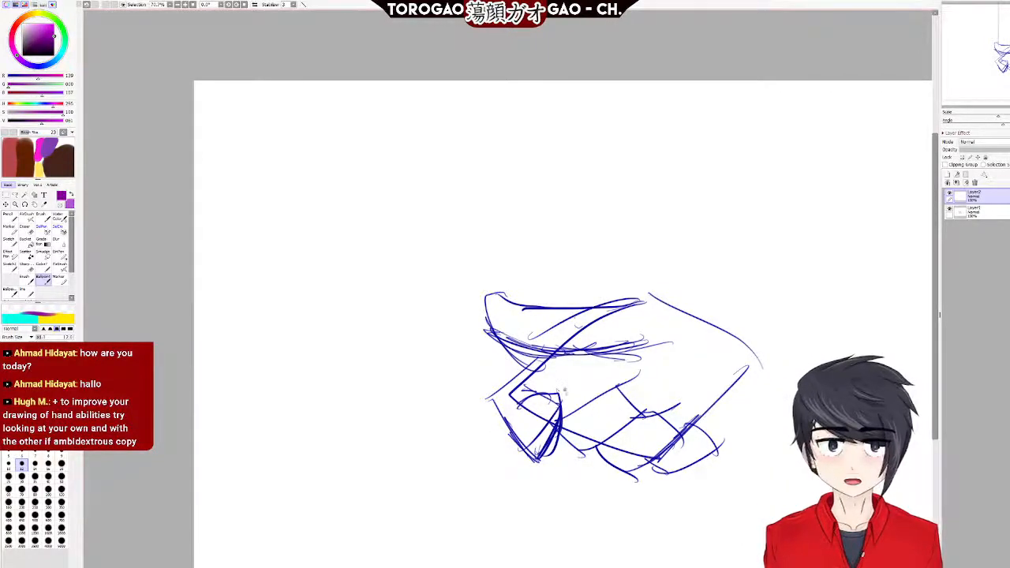
{"action": "left_click_drag", "start_coordinate": [525, 381], "coordinate": [734, 473]}
{"action": "key", "text": "ctrl+z"}
{"action": "mouse_move", "coordinate": [527, 377]}
{"action": "left_mouse_down"}
{"action": "mouse_move", "coordinate": [576, 404]}
{"action": "mouse_move", "coordinate": [731, 466]}
{"action": "left_mouse_up"}
{"action": "left_click_drag", "start_coordinate": [575, 305], "coordinate": [750, 403]}
{"action": "key", "text": "ctrl+z"}
{"action": "left_click_drag", "start_coordinate": [548, 315], "coordinate": [756, 397]}
{"action": "key", "text": "ctrl+z"}
{"action": "mouse_move", "coordinate": [563, 309]}
{"action": "left_mouse_down"}
{"action": "mouse_move", "coordinate": [659, 334]}
{"action": "mouse_move", "coordinate": [757, 382]}
{"action": "left_mouse_up"}
{"action": "key", "text": "ctrl+z"}
{"action": "mouse_move", "coordinate": [562, 306]}
{"action": "left_mouse_down"}
{"action": "mouse_move", "coordinate": [677, 350]}
{"action": "mouse_move", "coordinate": [736, 390]}
{"action": "mouse_move", "coordinate": [573, 316]}
{"action": "mouse_move", "coordinate": [739, 406]}
{"action": "left_mouse_up"}
{"action": "key", "text": "ctrl+z"}
{"action": "key", "text": "ctrl+z"}
{"action": "left_click_drag", "start_coordinate": [556, 319], "coordinate": [756, 415]}
{"action": "key", "text": "ctrl+z"}
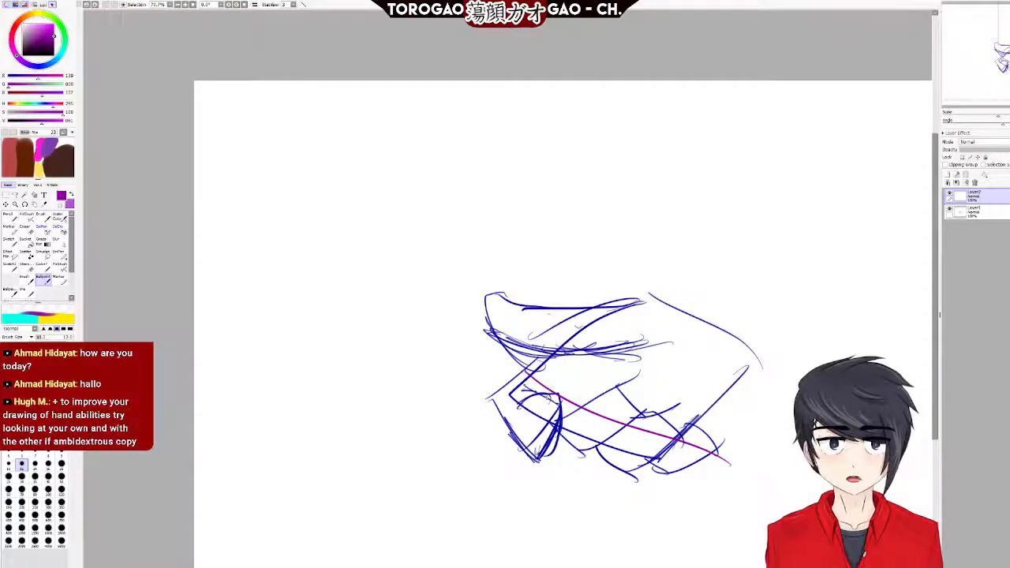
{"action": "key", "text": "ctrl+z"}
{"action": "mouse_move", "coordinate": [530, 387]}
{"action": "left_mouse_down"}
{"action": "mouse_move", "coordinate": [556, 408]}
{"action": "mouse_move", "coordinate": [750, 478]}
{"action": "left_mouse_up"}
{"action": "key", "text": "ctrl+z"}
{"action": "left_click_drag", "start_coordinate": [532, 393], "coordinate": [726, 458]}
{"action": "key", "text": "ctrl+z"}
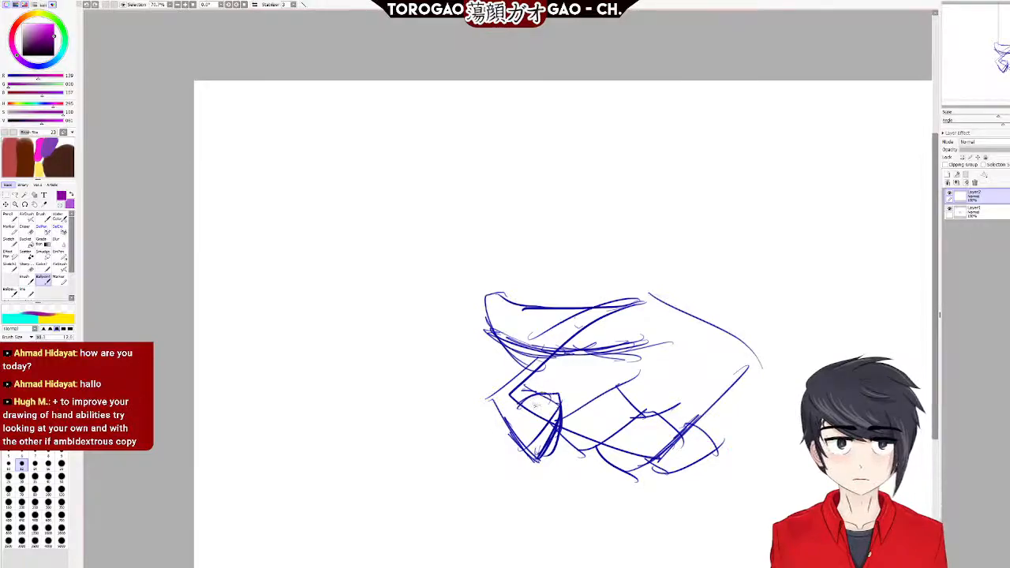
{"action": "left_click_drag", "start_coordinate": [518, 384], "coordinate": [757, 450]}
{"action": "key", "text": "ctrl+z"}
{"action": "left_click_drag", "start_coordinate": [496, 271], "coordinate": [476, 334]}
{"action": "key", "text": "ctrl+z"}
{"action": "left_click_drag", "start_coordinate": [411, 449], "coordinate": [591, 147]}
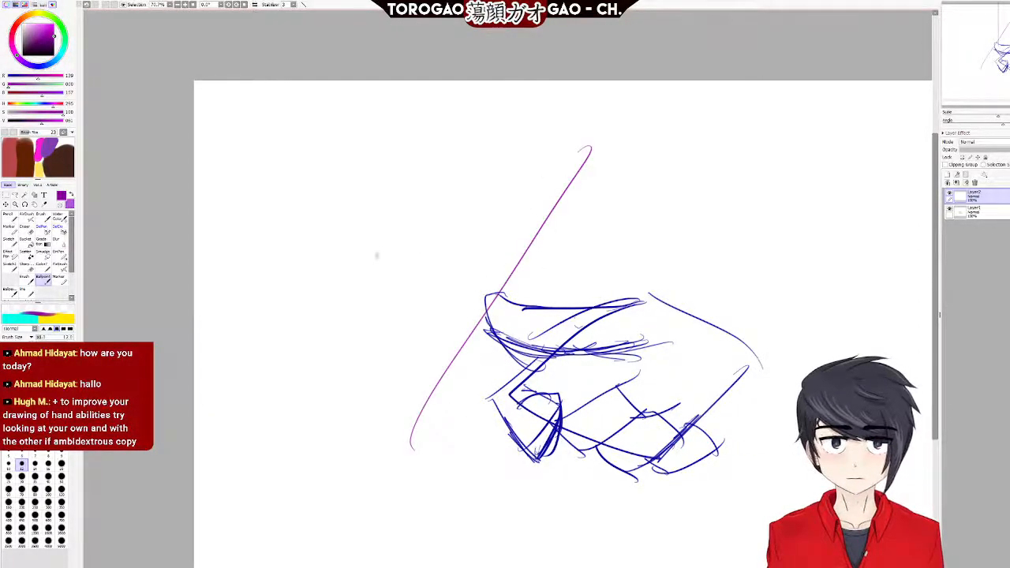
{"action": "key", "text": "ctrl+z"}
{"action": "left_click_drag", "start_coordinate": [405, 428], "coordinate": [670, 129]}
{"action": "key", "text": "ctrl+z"}
{"action": "left_click_drag", "start_coordinate": [401, 420], "coordinate": [607, 164]}
{"action": "key", "text": "ctrl+z"}
{"action": "key", "text": "ctrl+z"}
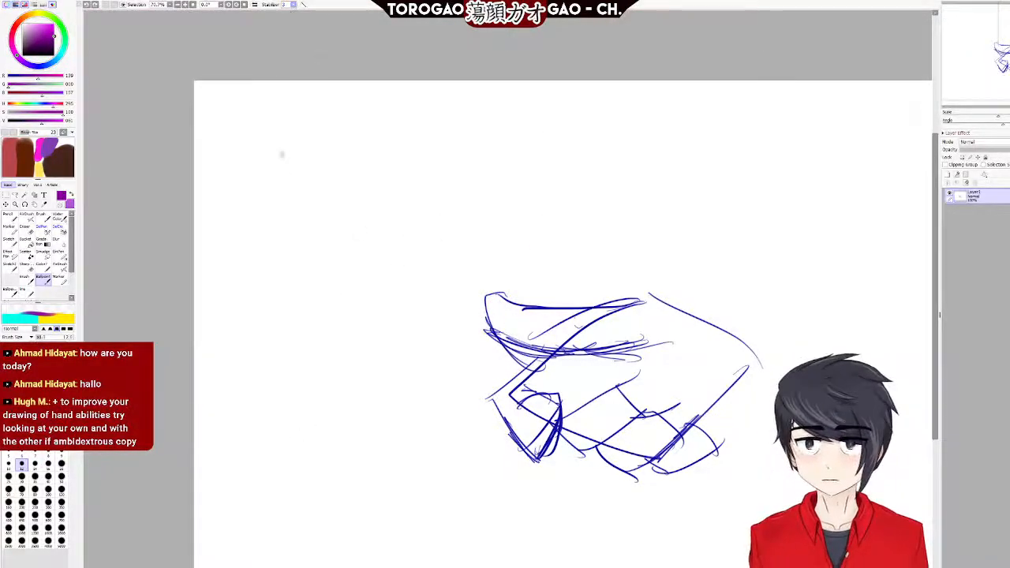
Set the stabilizer to S-7 and try two crossing guide lines over the hand sketch.
{"action": "left_click", "coordinate": [286, 167]}
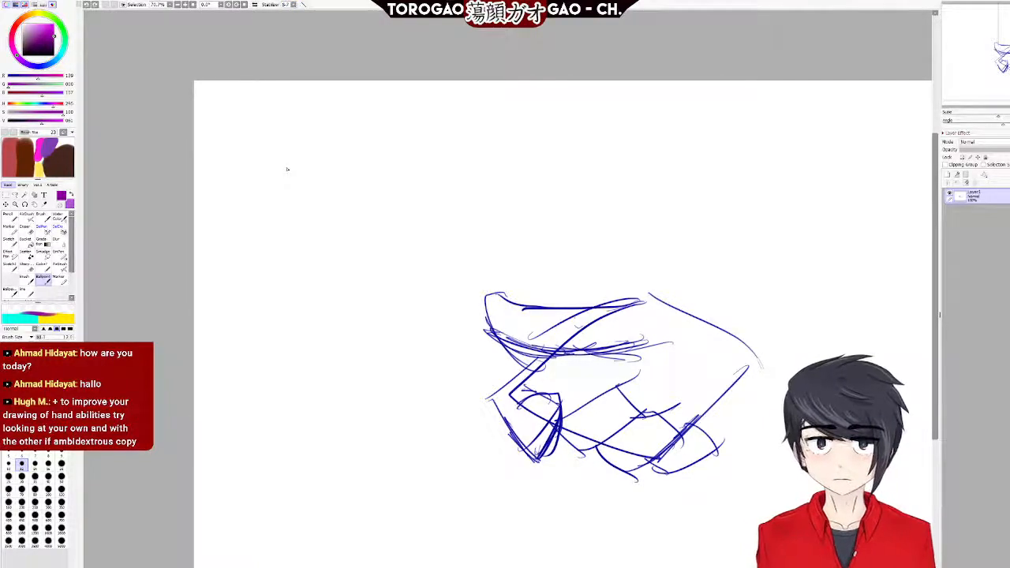
{"action": "mouse_move", "coordinate": [395, 491]}
{"action": "left_mouse_down"}
{"action": "mouse_move", "coordinate": [641, 186]}
{"action": "mouse_move", "coordinate": [662, 179]}
{"action": "left_mouse_up"}
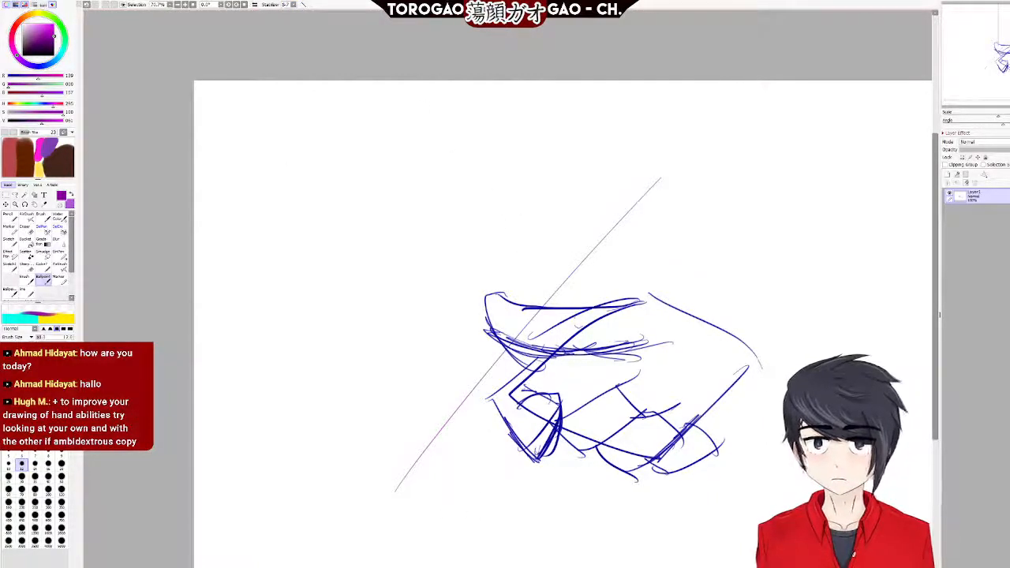
{"action": "mouse_move", "coordinate": [287, 231]}
{"action": "left_mouse_down"}
{"action": "mouse_move", "coordinate": [363, 253]}
{"action": "mouse_move", "coordinate": [797, 497]}
{"action": "left_mouse_up"}
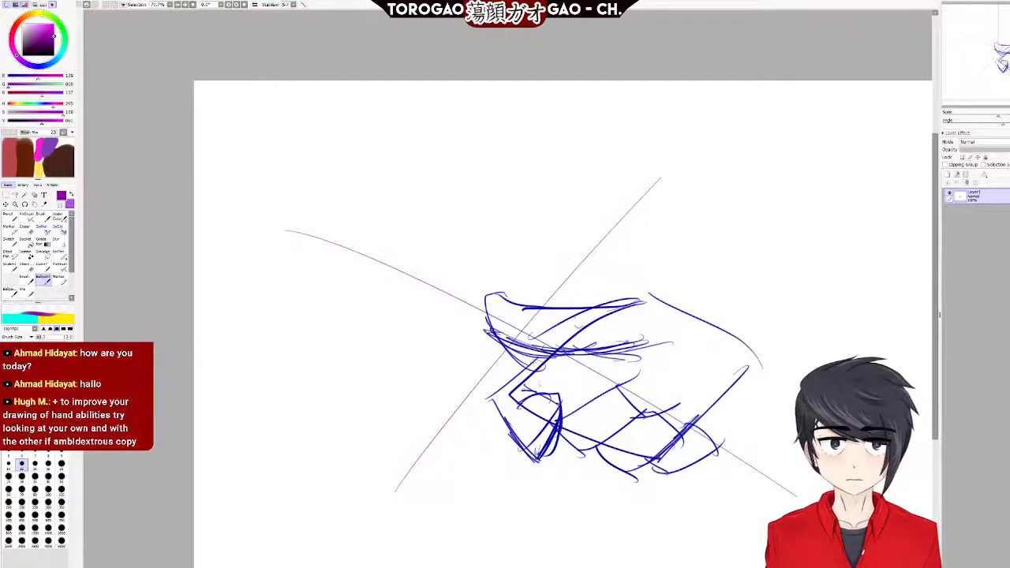
{"action": "key", "text": "ctrl+z"}
{"action": "key", "text": "ctrl+z"}
Add a layer above the sketch and draw a long purple guide line rising diagonally through the thumb.
{"action": "key", "text": "ctrl+shift+n"}
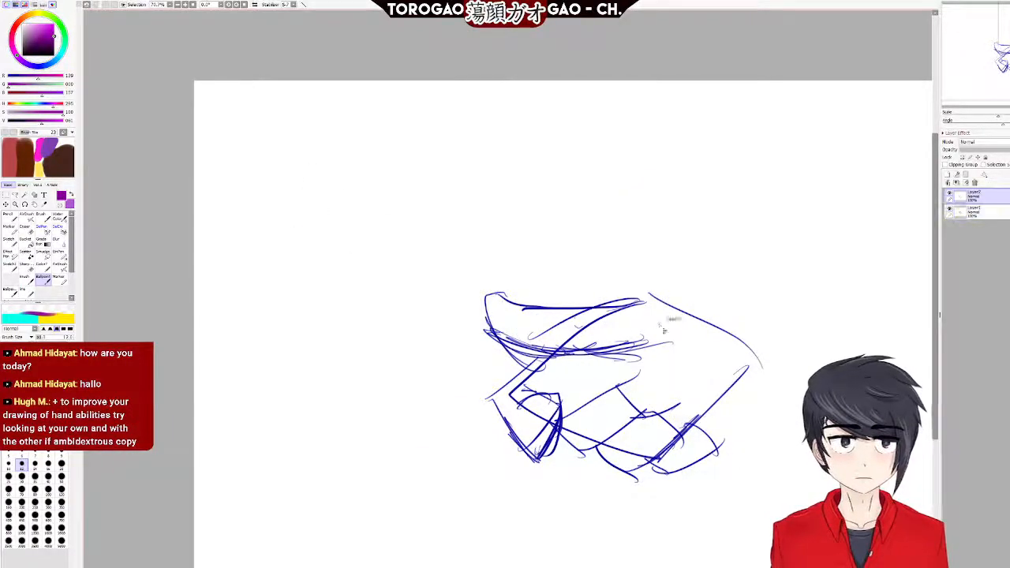
{"action": "left_click_drag", "start_coordinate": [386, 481], "coordinate": [665, 175]}
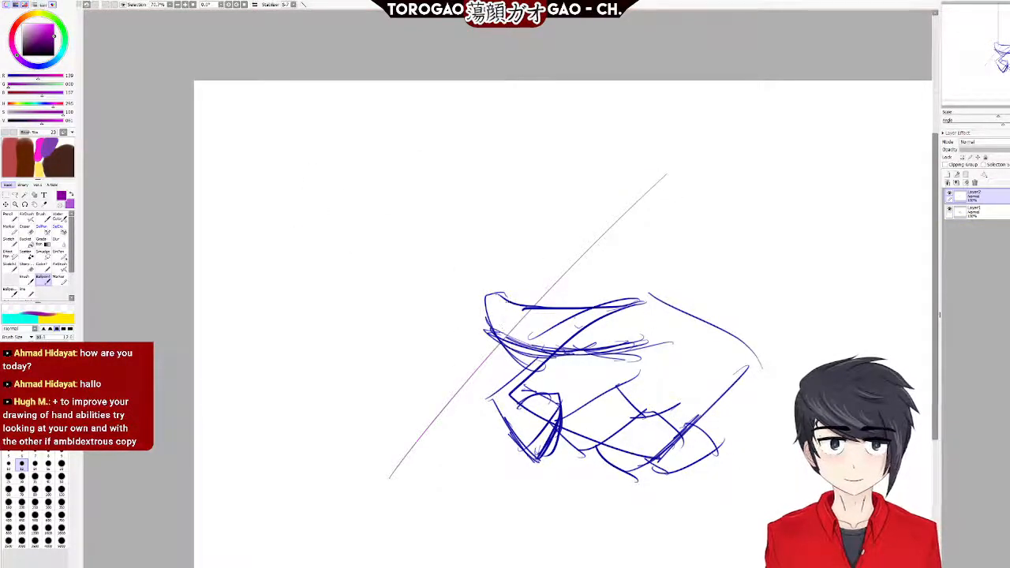
{"action": "key", "text": "ctrl+z"}
{"action": "left_click_drag", "start_coordinate": [422, 461], "coordinate": [693, 140]}
{"action": "key", "text": "ctrl+z"}
{"action": "left_click_drag", "start_coordinate": [420, 460], "coordinate": [705, 175]}
{"action": "key", "text": "ctrl+z"}
{"action": "left_click_drag", "start_coordinate": [445, 454], "coordinate": [683, 166]}
{"action": "key", "text": "ctrl+z"}
{"action": "left_click_drag", "start_coordinate": [408, 478], "coordinate": [655, 197]}
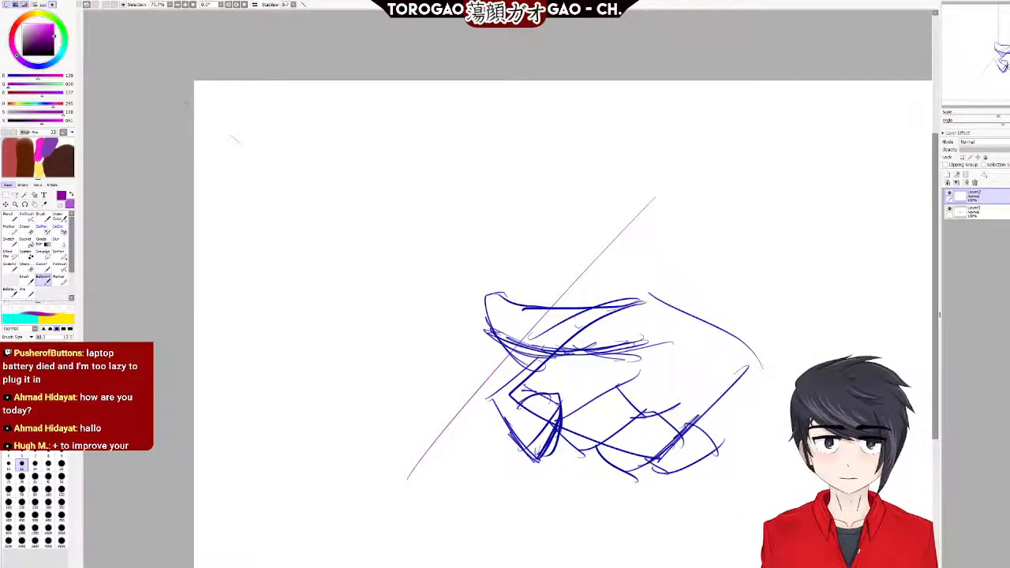
Draw a second long purple guide line descending across the hand and crossing the first one at the thumb.
{"action": "left_click_drag", "start_coordinate": [560, 317], "coordinate": [792, 414]}
{"action": "key", "text": "ctrl+z"}
{"action": "left_click_drag", "start_coordinate": [240, 153], "coordinate": [795, 415]}
{"action": "key", "text": "ctrl+z"}
{"action": "left_click_drag", "start_coordinate": [351, 219], "coordinate": [755, 430]}
{"action": "key", "text": "ctrl+z"}
{"action": "mouse_move", "coordinate": [392, 237]}
{"action": "left_mouse_down"}
{"action": "mouse_move", "coordinate": [464, 291]}
{"action": "mouse_move", "coordinate": [762, 430]}
{"action": "left_mouse_up"}
{"action": "key", "text": "ctrl+z"}
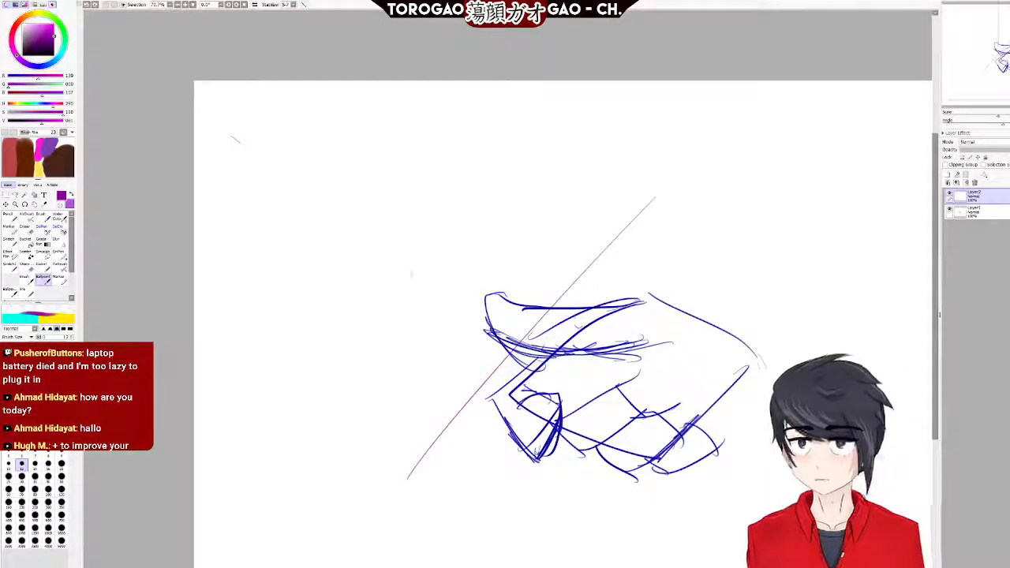
{"action": "left_click_drag", "start_coordinate": [313, 187], "coordinate": [829, 486]}
{"action": "key", "text": "ctrl+z"}
{"action": "mouse_move", "coordinate": [278, 183]}
{"action": "left_mouse_down"}
{"action": "mouse_move", "coordinate": [439, 288]}
{"action": "mouse_move", "coordinate": [758, 437]}
{"action": "left_mouse_up"}
{"action": "key", "text": "ctrl+z"}
{"action": "left_click_drag", "start_coordinate": [363, 224], "coordinate": [814, 501]}
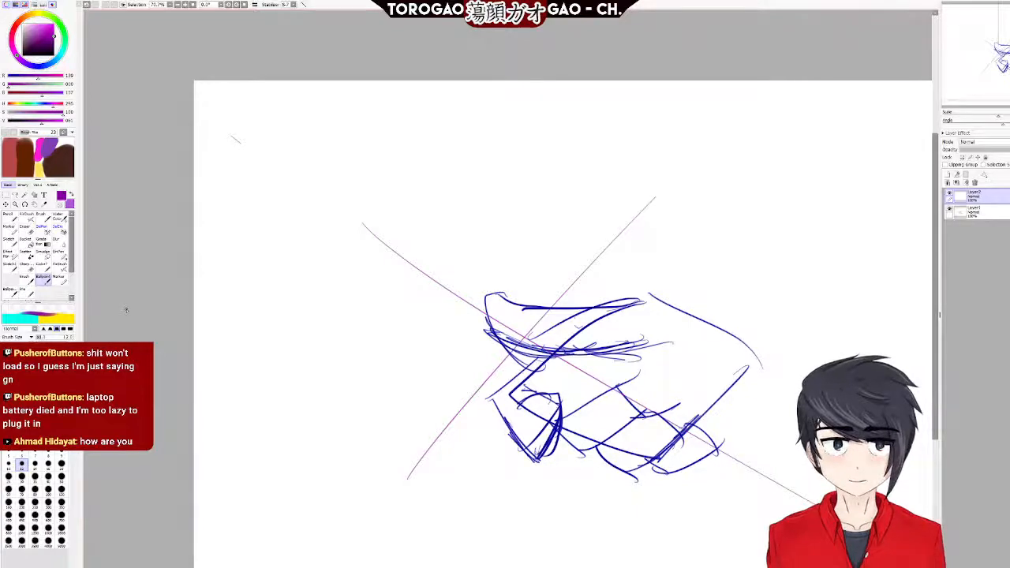
Add another layer above the guide lines and set the stabilizer to 3.
{"action": "scroll", "coordinate": [698, 348], "scroll_direction": "up", "scroll_amount": 1}
{"action": "scroll", "coordinate": [714, 400], "scroll_direction": "down", "scroll_amount": 3}
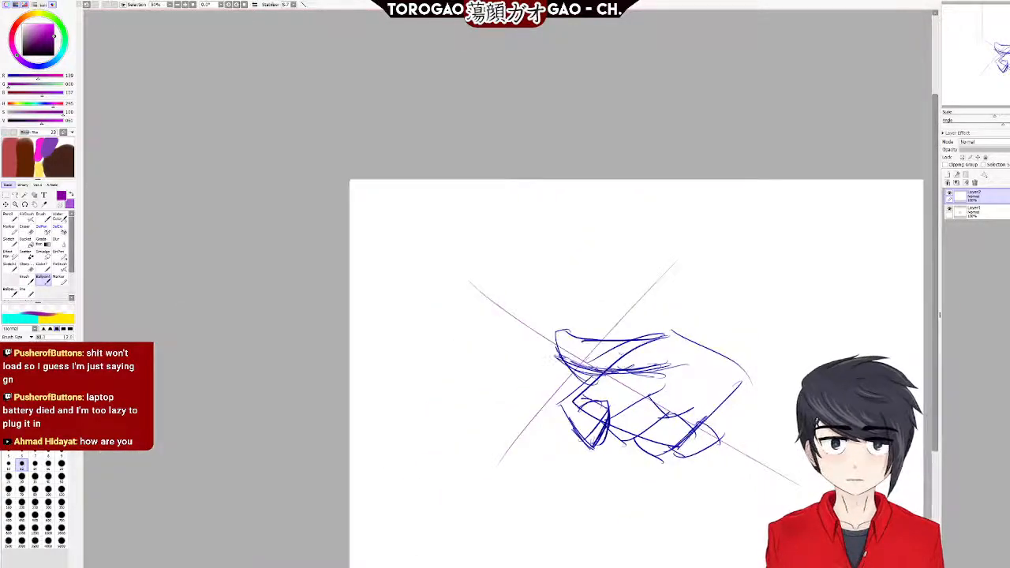
{"action": "scroll", "coordinate": [702, 401], "scroll_direction": "up", "scroll_amount": 2}
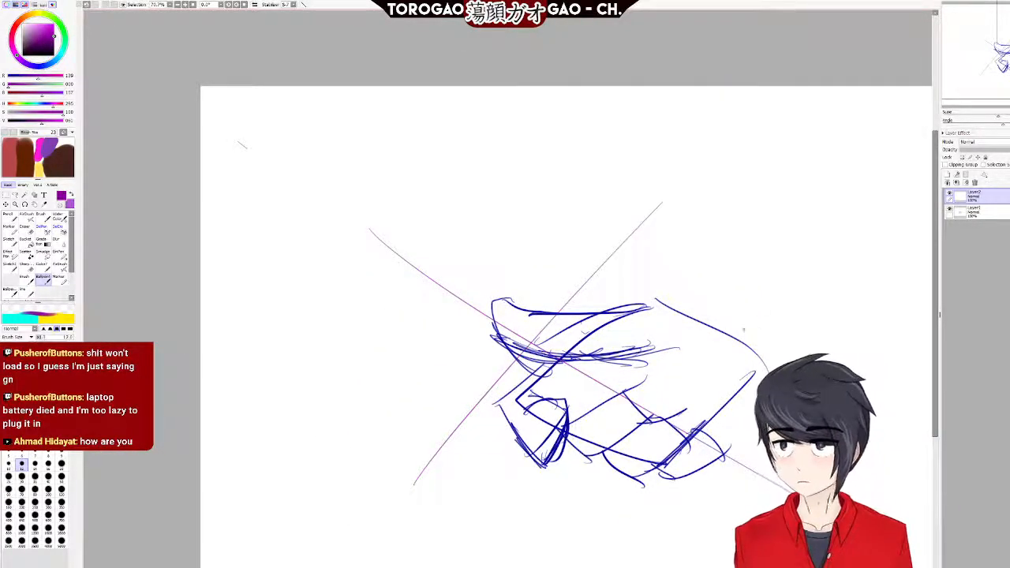
{"action": "left_click", "coordinate": [949, 173]}
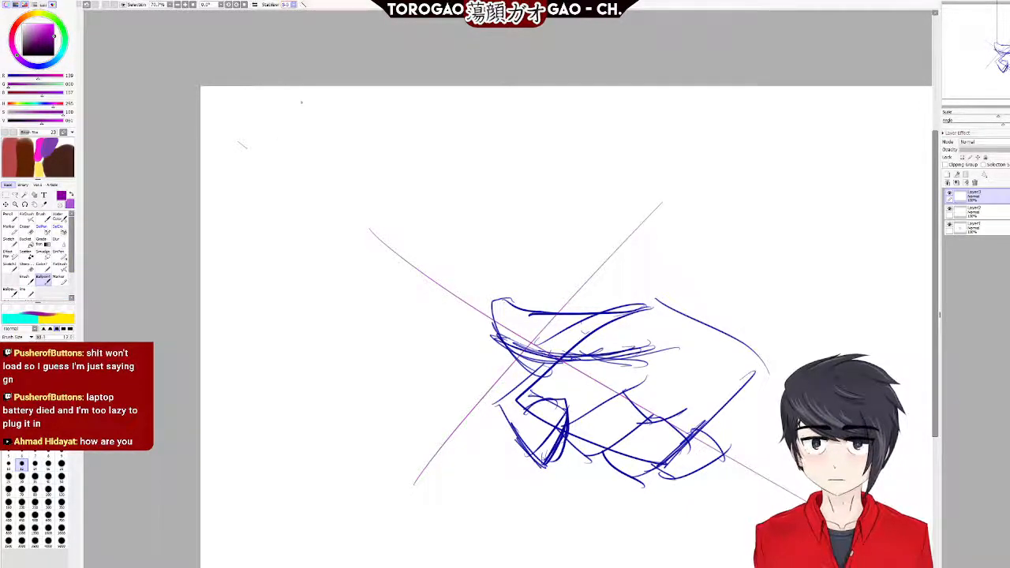
{"action": "left_click", "coordinate": [287, 35]}
{"action": "left_click_drag", "start_coordinate": [1003, 123], "coordinate": [1008, 123]}
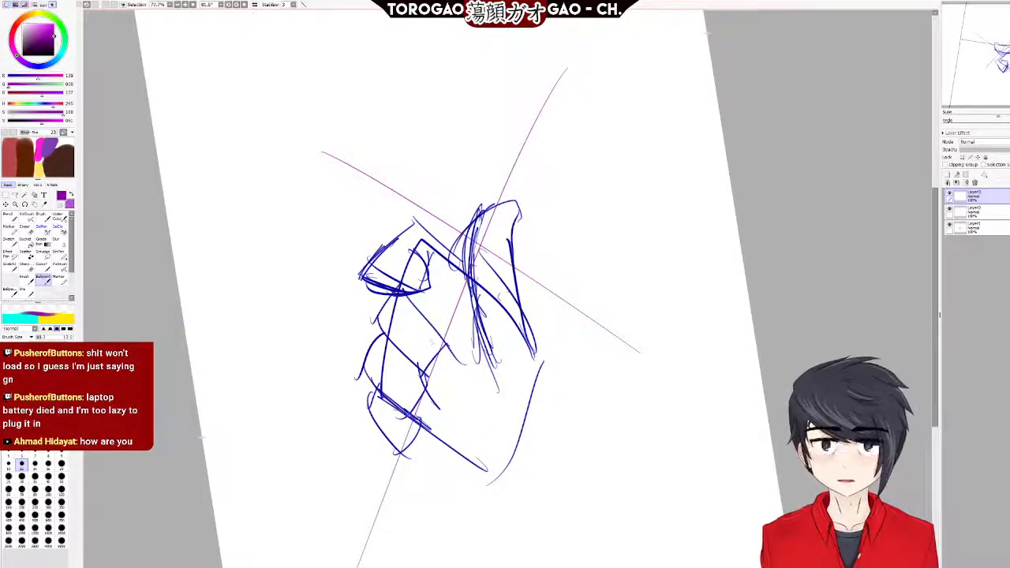
Draw the two long, roughly parallel purple edges of a handle running through the gripping hand.
{"action": "left_click_drag", "start_coordinate": [430, 289], "coordinate": [393, 434]}
{"action": "key", "text": "ctrl+z"}
{"action": "left_click_drag", "start_coordinate": [433, 270], "coordinate": [374, 474]}
{"action": "key", "text": "ctrl+z"}
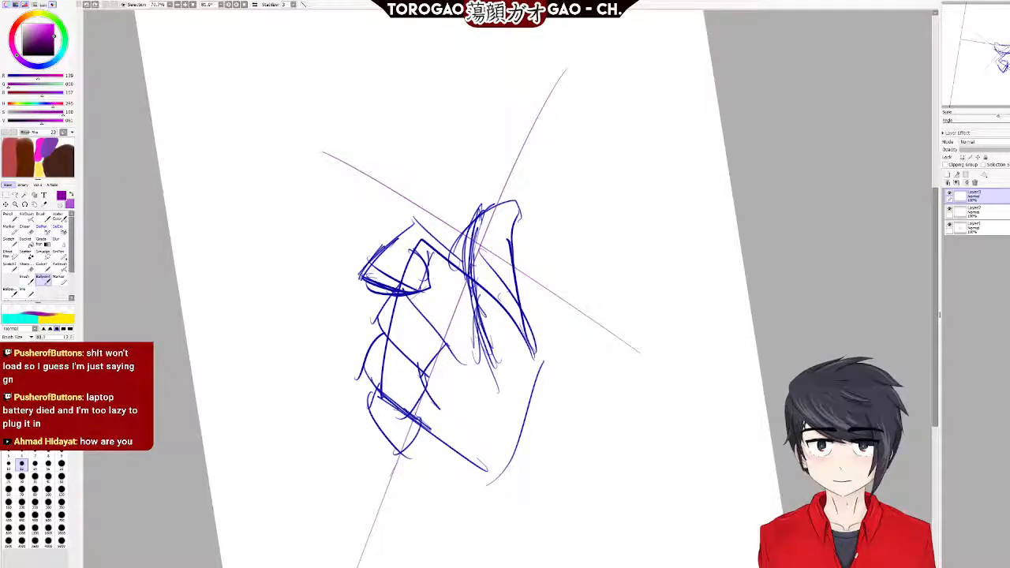
{"action": "left_click_drag", "start_coordinate": [433, 266], "coordinate": [371, 471]}
{"action": "mouse_move", "coordinate": [491, 301]}
{"action": "left_mouse_down"}
{"action": "mouse_move", "coordinate": [475, 417]}
{"action": "mouse_move", "coordinate": [453, 457]}
{"action": "left_mouse_up"}
{"action": "key", "text": "ctrl+z"}
{"action": "left_click_drag", "start_coordinate": [496, 300], "coordinate": [429, 477]}
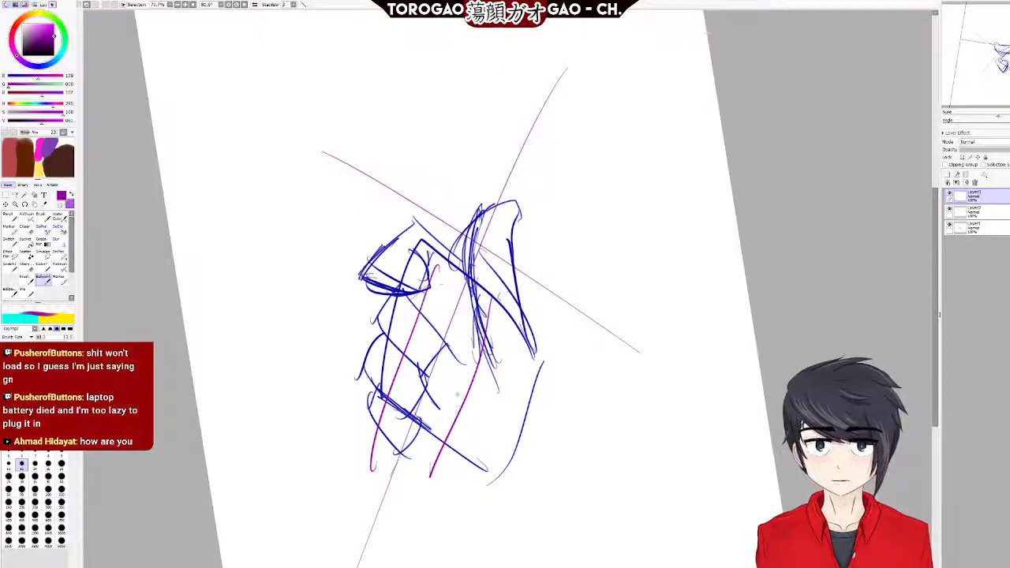
{"action": "mouse_move", "coordinate": [491, 303]}
{"action": "left_mouse_down"}
{"action": "mouse_move", "coordinate": [476, 360]}
{"action": "mouse_move", "coordinate": [407, 502]}
{"action": "left_mouse_up"}
{"action": "mouse_move", "coordinate": [486, 330]}
{"action": "left_mouse_down"}
{"action": "mouse_move", "coordinate": [434, 442]}
{"action": "mouse_move", "coordinate": [424, 499]}
{"action": "left_mouse_up"}
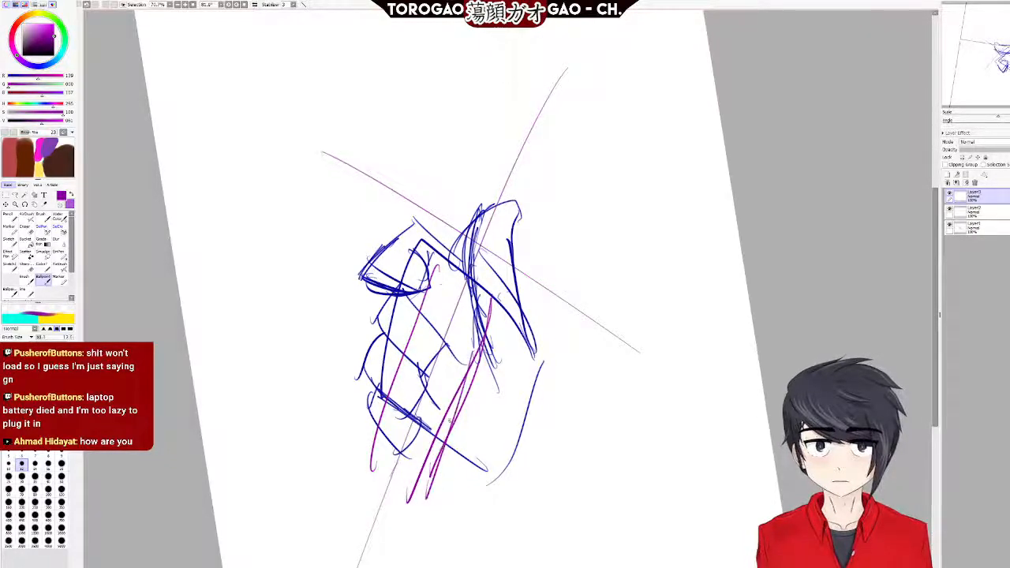
Darken both purple handle edges with repeated overlapping strokes along their length.
{"action": "left_click_drag", "start_coordinate": [429, 281], "coordinate": [376, 438]}
{"action": "left_click_drag", "start_coordinate": [428, 308], "coordinate": [380, 447]}
{"action": "left_click_drag", "start_coordinate": [416, 335], "coordinate": [377, 444]}
{"action": "left_click_drag", "start_coordinate": [402, 355], "coordinate": [370, 468]}
{"action": "left_click_drag", "start_coordinate": [426, 304], "coordinate": [390, 397]}
{"action": "mouse_move", "coordinate": [435, 271]}
{"action": "left_mouse_down"}
{"action": "mouse_move", "coordinate": [390, 373]}
{"action": "mouse_move", "coordinate": [403, 341]}
{"action": "left_mouse_up"}
{"action": "left_click_drag", "start_coordinate": [426, 302], "coordinate": [369, 468]}
{"action": "left_click_drag", "start_coordinate": [492, 297], "coordinate": [441, 443]}
{"action": "left_click_drag", "start_coordinate": [488, 341], "coordinate": [431, 488]}
{"action": "left_click_drag", "start_coordinate": [477, 369], "coordinate": [429, 485]}
{"action": "left_click_drag", "start_coordinate": [469, 387], "coordinate": [420, 497]}
{"action": "left_click_drag", "start_coordinate": [439, 453], "coordinate": [408, 510]}
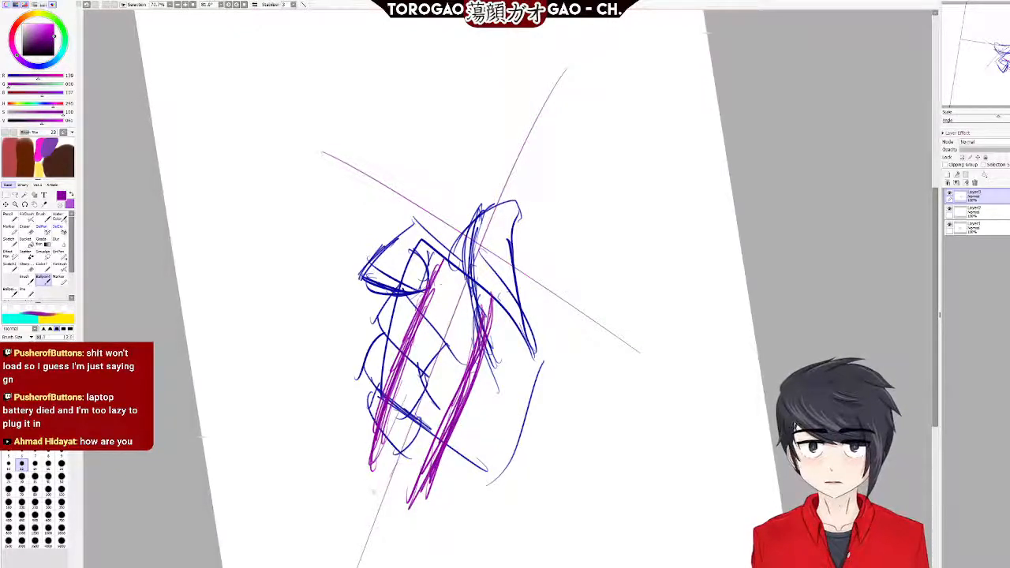
Sketch a rounded end at the bottom of the handle and extend both handle edges down to it.
{"action": "left_click_drag", "start_coordinate": [382, 406], "coordinate": [362, 496]}
{"action": "mouse_move", "coordinate": [387, 434]}
{"action": "left_mouse_down"}
{"action": "mouse_move", "coordinate": [355, 501]}
{"action": "mouse_move", "coordinate": [417, 535]}
{"action": "left_mouse_up"}
{"action": "mouse_move", "coordinate": [345, 499]}
{"action": "left_mouse_down"}
{"action": "mouse_move", "coordinate": [420, 558]}
{"action": "mouse_move", "coordinate": [324, 567]}
{"action": "left_mouse_up"}
{"action": "left_click_drag", "start_coordinate": [384, 505], "coordinate": [434, 564]}
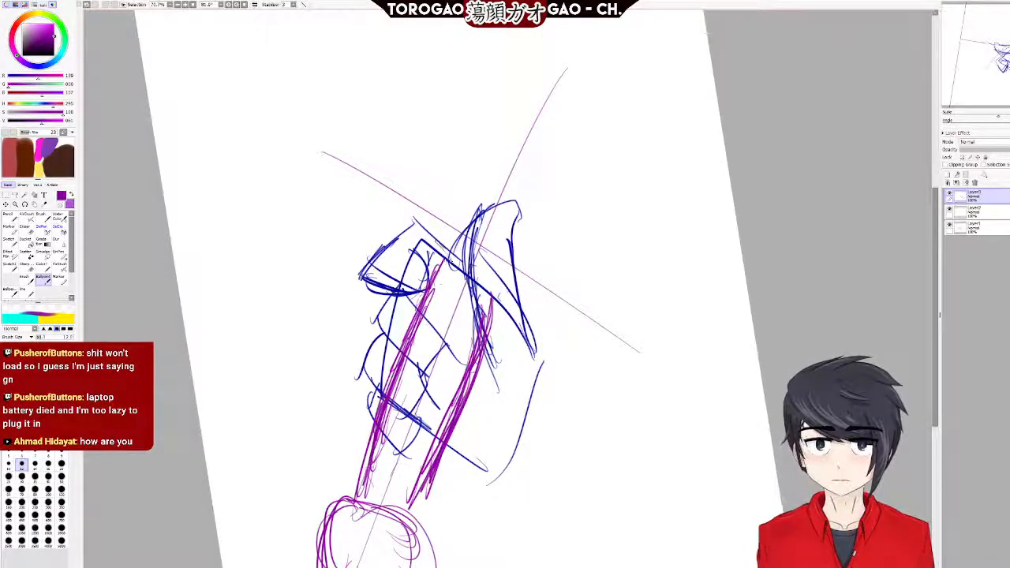
{"action": "left_click_drag", "start_coordinate": [361, 512], "coordinate": [315, 565]}
{"action": "mouse_move", "coordinate": [365, 529]}
{"action": "left_mouse_down"}
{"action": "mouse_move", "coordinate": [399, 528]}
{"action": "mouse_move", "coordinate": [316, 553]}
{"action": "mouse_move", "coordinate": [450, 566]}
{"action": "mouse_move", "coordinate": [420, 567]}
{"action": "left_mouse_up"}
{"action": "left_click_drag", "start_coordinate": [387, 527], "coordinate": [397, 567]}
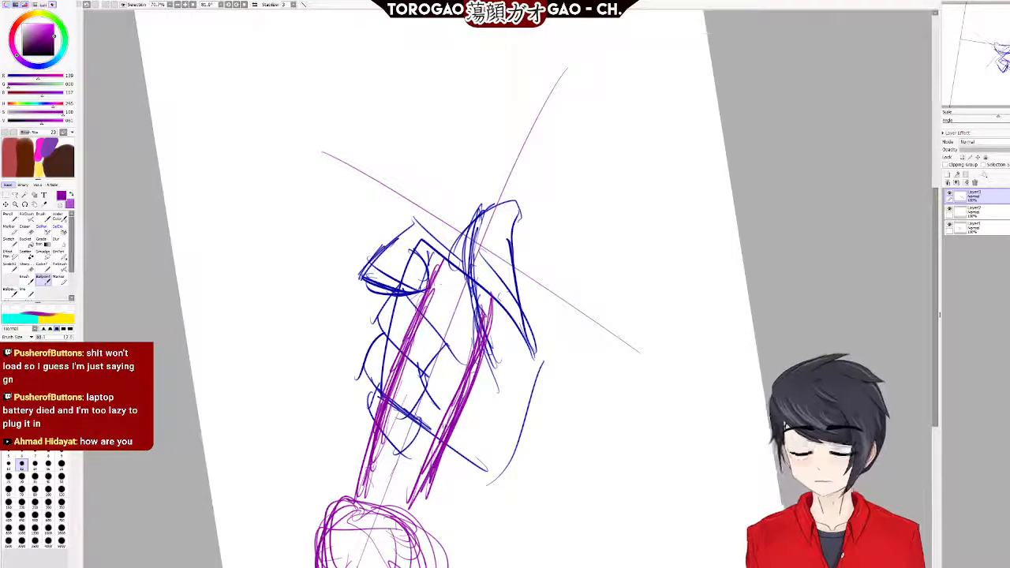
{"action": "left_click_drag", "start_coordinate": [447, 447], "coordinate": [413, 543]}
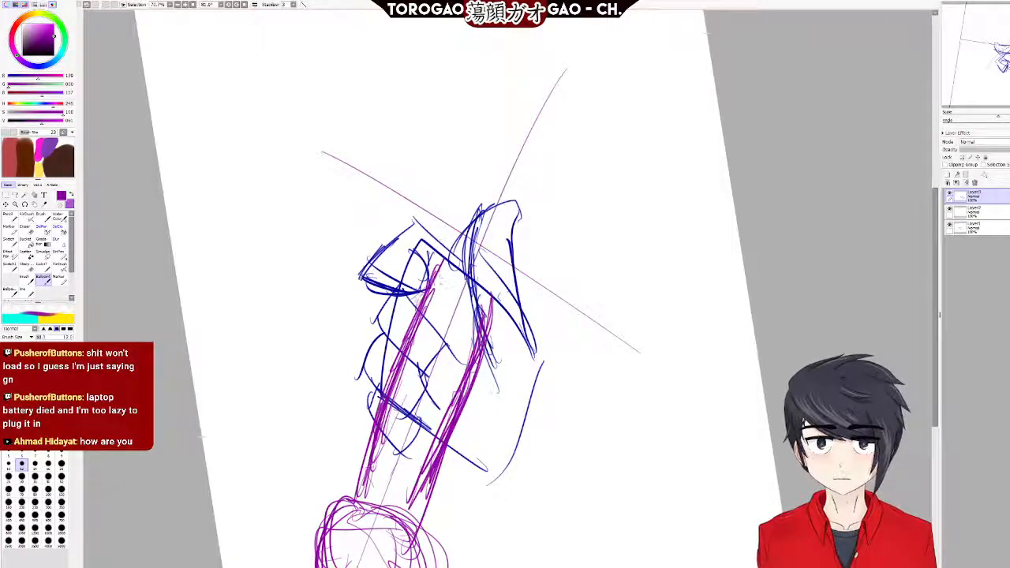
Extend both purple handle edges upward past the fingers and close the handle's upper end with overlapping curved cross strokes.
{"action": "left_click_drag", "start_coordinate": [442, 240], "coordinate": [421, 290]}
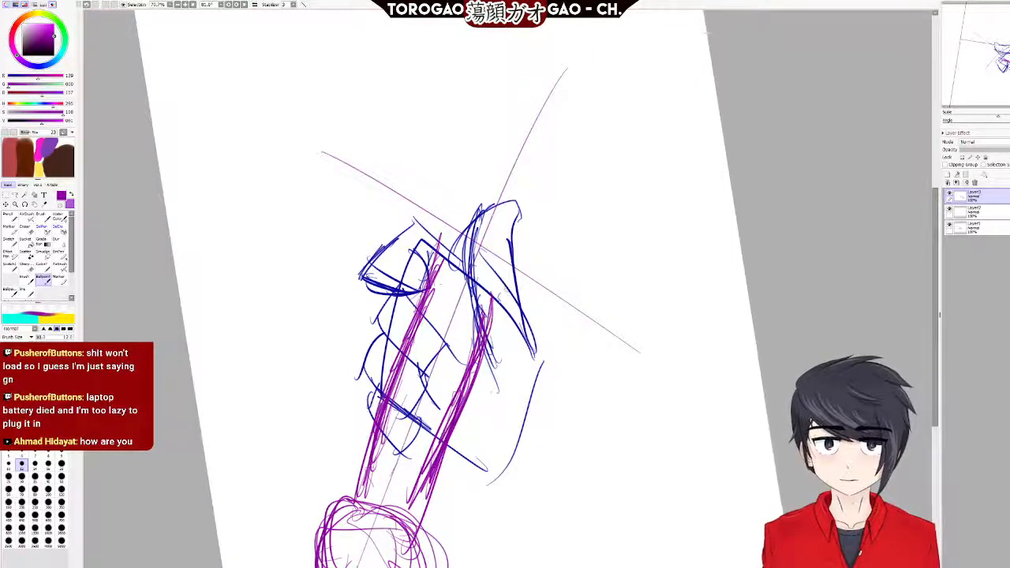
{"action": "left_click_drag", "start_coordinate": [506, 273], "coordinate": [466, 383]}
{"action": "left_click_drag", "start_coordinate": [513, 262], "coordinate": [472, 361]}
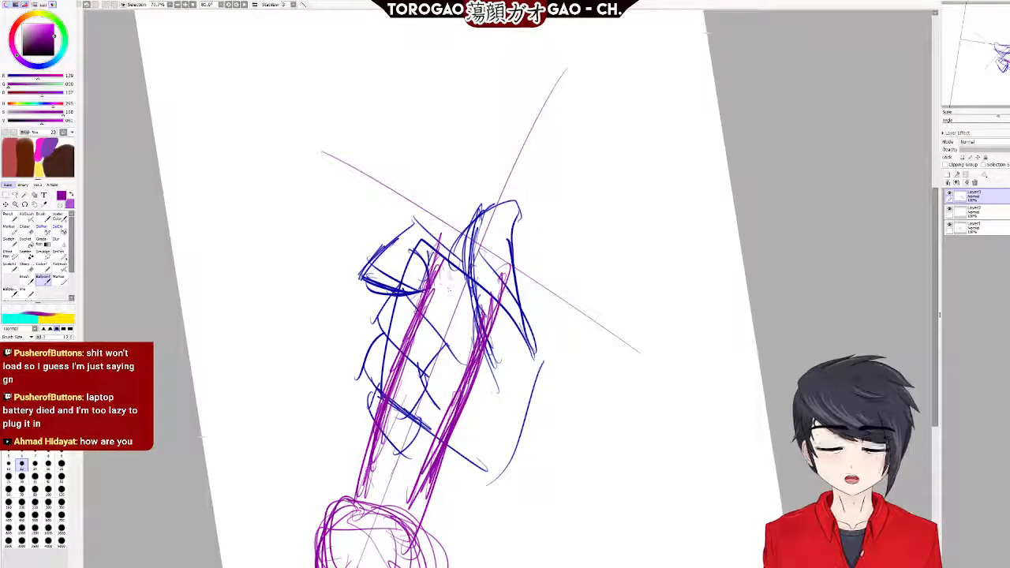
{"action": "left_click_drag", "start_coordinate": [481, 306], "coordinate": [502, 313]}
{"action": "key", "text": "ctrl+z"}
{"action": "left_click_drag", "start_coordinate": [429, 264], "coordinate": [497, 314]}
{"action": "left_click_drag", "start_coordinate": [432, 282], "coordinate": [510, 326]}
{"action": "mouse_move", "coordinate": [439, 286]}
{"action": "left_mouse_down"}
{"action": "mouse_move", "coordinate": [503, 309]}
{"action": "mouse_move", "coordinate": [504, 319]}
{"action": "left_mouse_up"}
{"action": "left_click_drag", "start_coordinate": [512, 285], "coordinate": [493, 324]}
{"action": "mouse_move", "coordinate": [440, 251]}
{"action": "left_mouse_down"}
{"action": "mouse_move", "coordinate": [427, 281]}
{"action": "mouse_move", "coordinate": [430, 273]}
{"action": "left_mouse_up"}
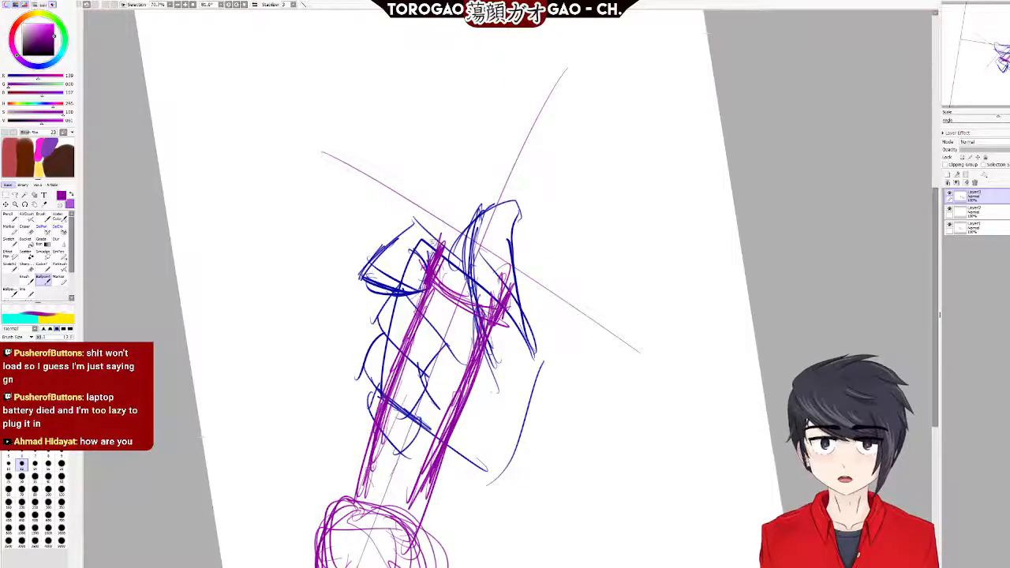
Draw the lower edges of two purple arms branching out from the handle's upper corners, one toward the upper left and one toward the right.
{"action": "left_click_drag", "start_coordinate": [441, 238], "coordinate": [366, 115]}
{"action": "key", "text": "ctrl+z"}
{"action": "left_click_drag", "start_coordinate": [440, 241], "coordinate": [323, 142]}
{"action": "key", "text": "ctrl+z"}
{"action": "left_click_drag", "start_coordinate": [440, 239], "coordinate": [327, 101]}
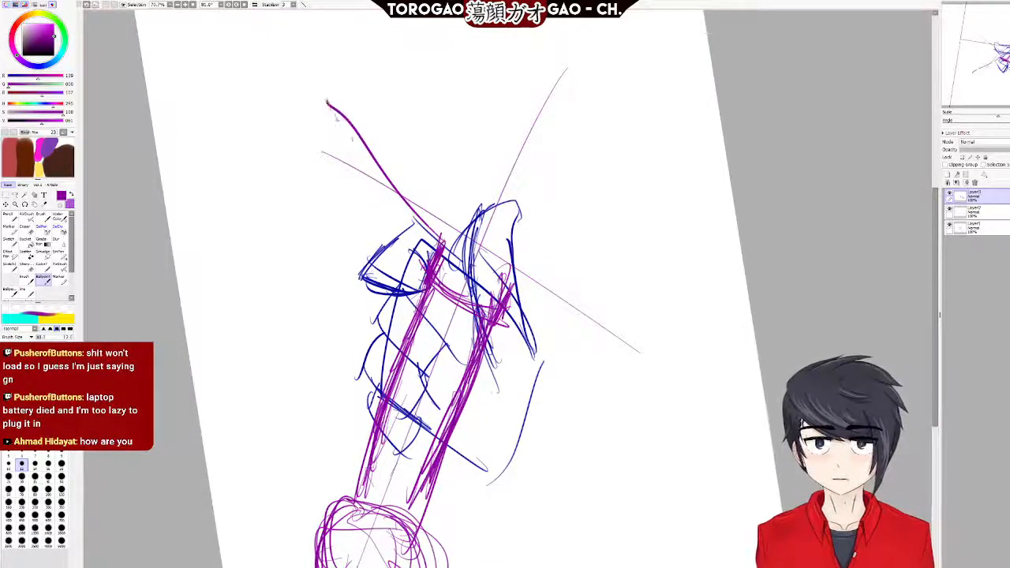
{"action": "left_click_drag", "start_coordinate": [518, 285], "coordinate": [701, 299]}
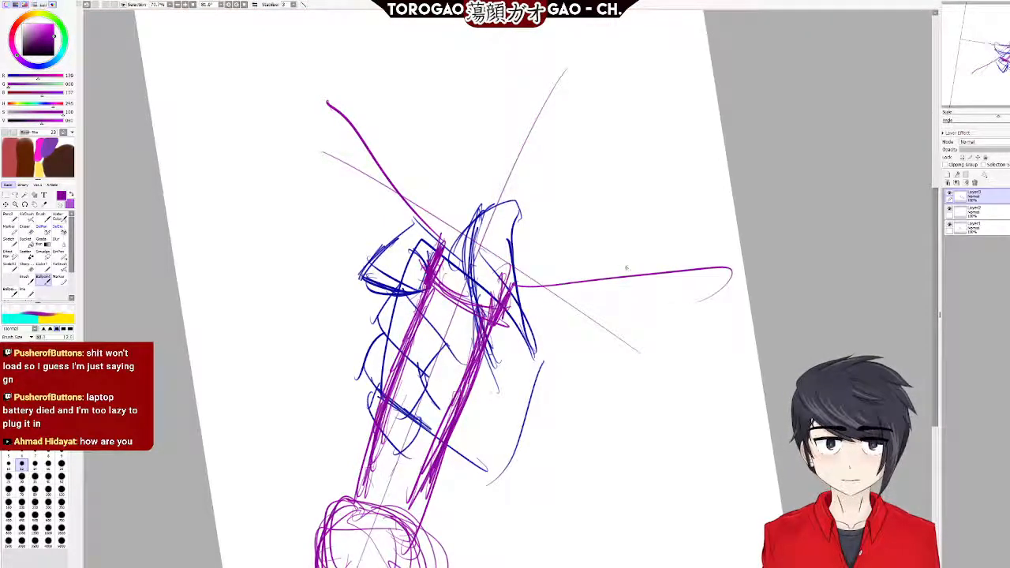
Draw the upper edge of the upper-left arm, redrawing it until it runs roughly parallel to the lower edge.
{"action": "left_click_drag", "start_coordinate": [367, 60], "coordinate": [458, 202]}
{"action": "key", "text": "ctrl+z"}
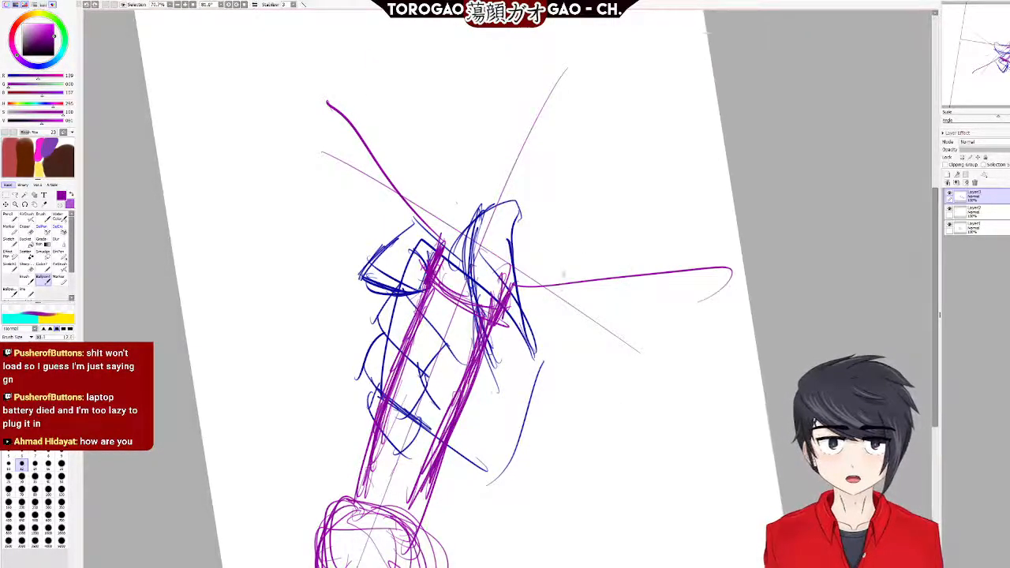
{"action": "left_click_drag", "start_coordinate": [361, 66], "coordinate": [420, 163]}
{"action": "key", "text": "ctrl+z"}
{"action": "left_click_drag", "start_coordinate": [340, 96], "coordinate": [469, 215]}
{"action": "key", "text": "ctrl+z"}
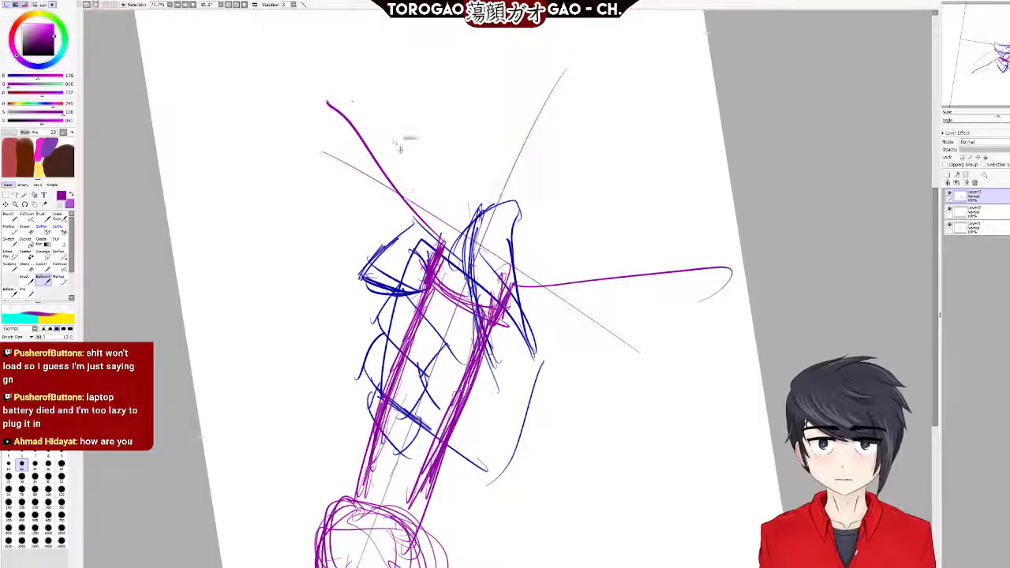
{"action": "left_click_drag", "start_coordinate": [345, 75], "coordinate": [466, 193]}
Draw the upper edge of the right arm as a long, nearly horizontal line above its lower edge.
{"action": "mouse_move", "coordinate": [542, 237]}
{"action": "left_mouse_down"}
{"action": "mouse_move", "coordinate": [512, 245]}
{"action": "mouse_move", "coordinate": [701, 265]}
{"action": "left_mouse_up"}
{"action": "key", "text": "ctrl+z"}
{"action": "mouse_move", "coordinate": [523, 247]}
{"action": "left_mouse_down"}
{"action": "mouse_move", "coordinate": [527, 236]}
{"action": "mouse_move", "coordinate": [740, 227]}
{"action": "left_mouse_up"}
{"action": "key", "text": "ctrl+z"}
{"action": "left_click_drag", "start_coordinate": [521, 243], "coordinate": [742, 253]}
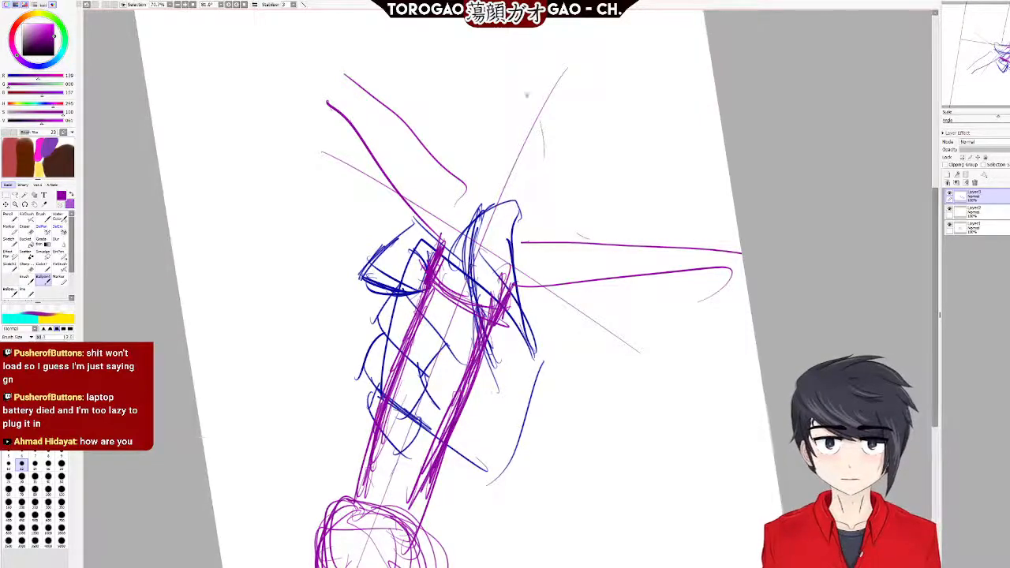
Sketch a short tapered block rising from the hand between the two arms, and try long outer edges beside it.
{"action": "mouse_move", "coordinate": [471, 200]}
{"action": "left_mouse_down"}
{"action": "mouse_move", "coordinate": [532, 168]}
{"action": "mouse_move", "coordinate": [525, 195]}
{"action": "mouse_move", "coordinate": [508, 149]}
{"action": "mouse_move", "coordinate": [543, 147]}
{"action": "mouse_move", "coordinate": [521, 223]}
{"action": "left_mouse_up"}
{"action": "key", "text": "ctrl+z"}
{"action": "left_click_drag", "start_coordinate": [457, 164], "coordinate": [544, 44]}
{"action": "key", "text": "ctrl+z"}
{"action": "mouse_move", "coordinate": [534, 237]}
{"action": "left_mouse_down"}
{"action": "mouse_move", "coordinate": [587, 122]}
{"action": "mouse_move", "coordinate": [649, 44]}
{"action": "left_mouse_up"}
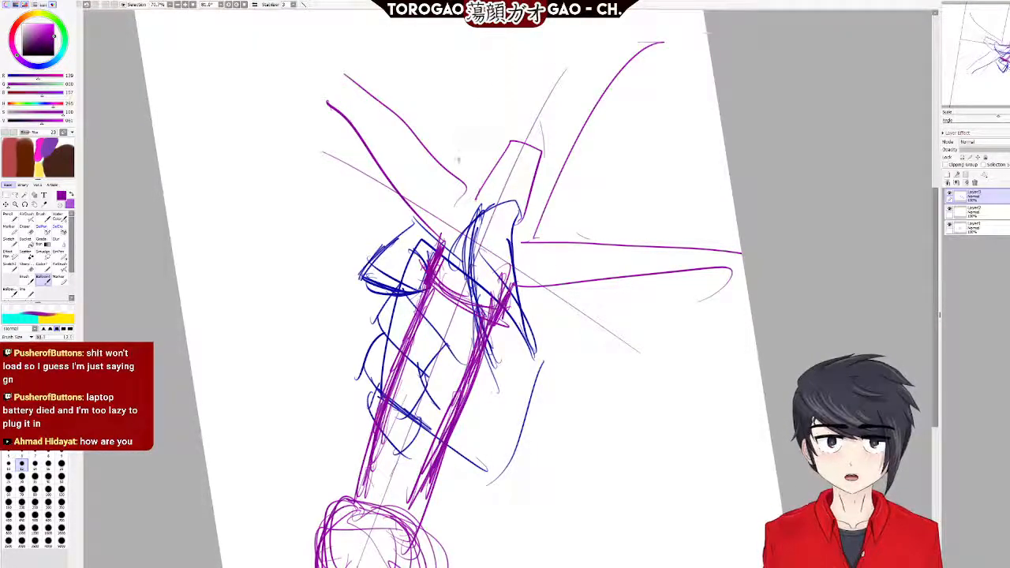
{"action": "left_click_drag", "start_coordinate": [457, 181], "coordinate": [533, 41]}
{"action": "key", "text": "ctrl+z"}
{"action": "key", "text": "ctrl+z"}
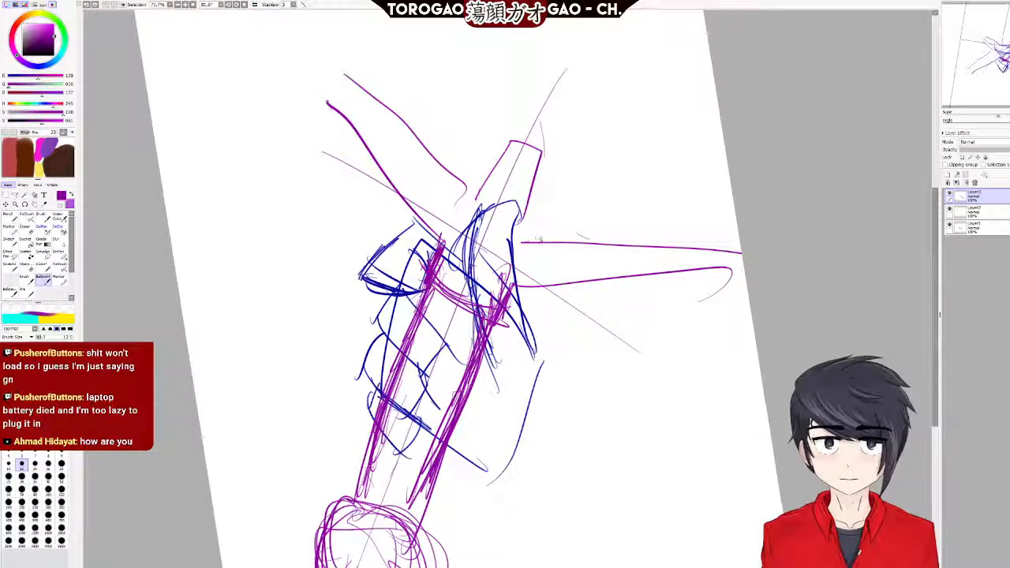
Draw a long straight purple edge rising from the right arm's base toward the top of the page.
{"action": "left_click_drag", "start_coordinate": [540, 240], "coordinate": [624, 42]}
{"action": "key", "text": "ctrl+z"}
{"action": "left_click_drag", "start_coordinate": [541, 242], "coordinate": [653, 43]}
{"action": "key", "text": "ctrl+z"}
{"action": "left_click_drag", "start_coordinate": [545, 238], "coordinate": [623, 44]}
{"action": "key", "text": "ctrl+z"}
{"action": "left_click_drag", "start_coordinate": [543, 237], "coordinate": [633, 52]}
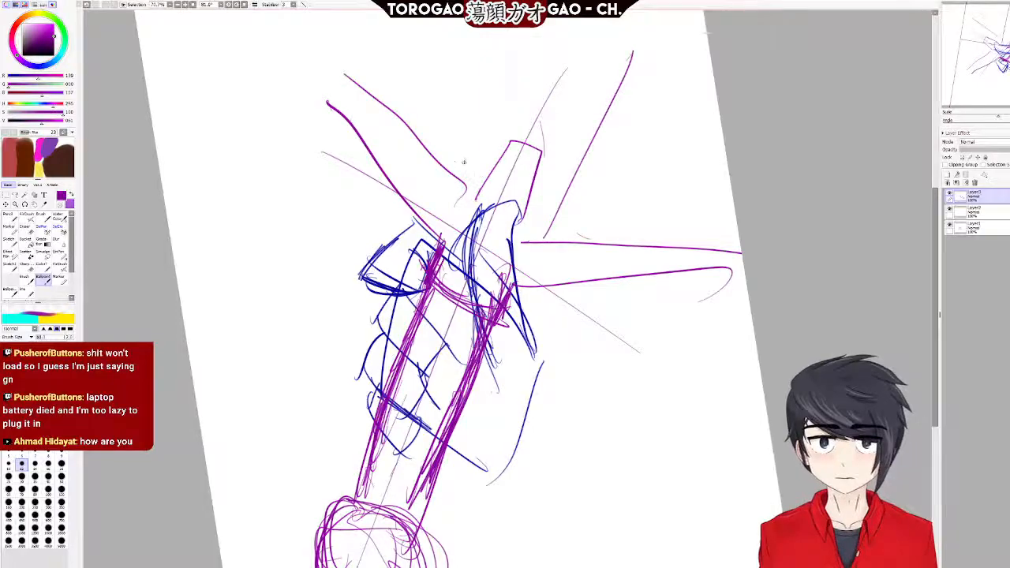
Draw the matching long edge rising from the upper-left arm and a rounded elongated shape above the tapered block.
{"action": "left_click_drag", "start_coordinate": [452, 164], "coordinate": [542, 41]}
{"action": "key", "text": "ctrl+z"}
{"action": "left_click_drag", "start_coordinate": [458, 166], "coordinate": [552, 42]}
{"action": "key", "text": "ctrl+z"}
{"action": "left_click_drag", "start_coordinate": [454, 178], "coordinate": [526, 43]}
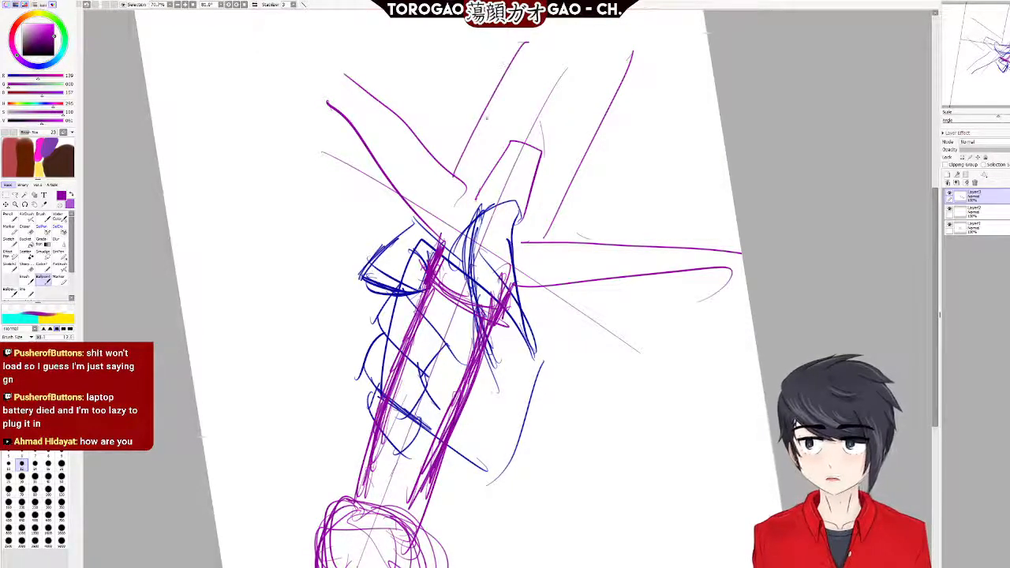
{"action": "mouse_move", "coordinate": [524, 122]}
{"action": "left_mouse_down"}
{"action": "mouse_move", "coordinate": [588, 44]}
{"action": "mouse_move", "coordinate": [550, 154]}
{"action": "left_mouse_up"}
Create a layer folder and put the purple handle layer inside it.
{"action": "scroll", "coordinate": [293, 391], "scroll_direction": "down", "scroll_amount": 7}
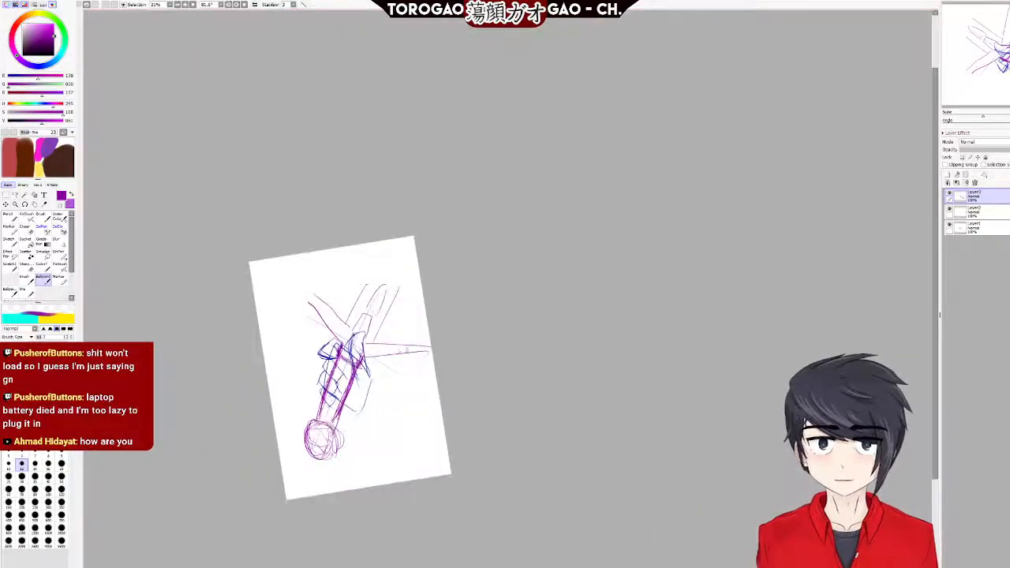
{"action": "scroll", "coordinate": [316, 356], "scroll_direction": "up", "scroll_amount": 4}
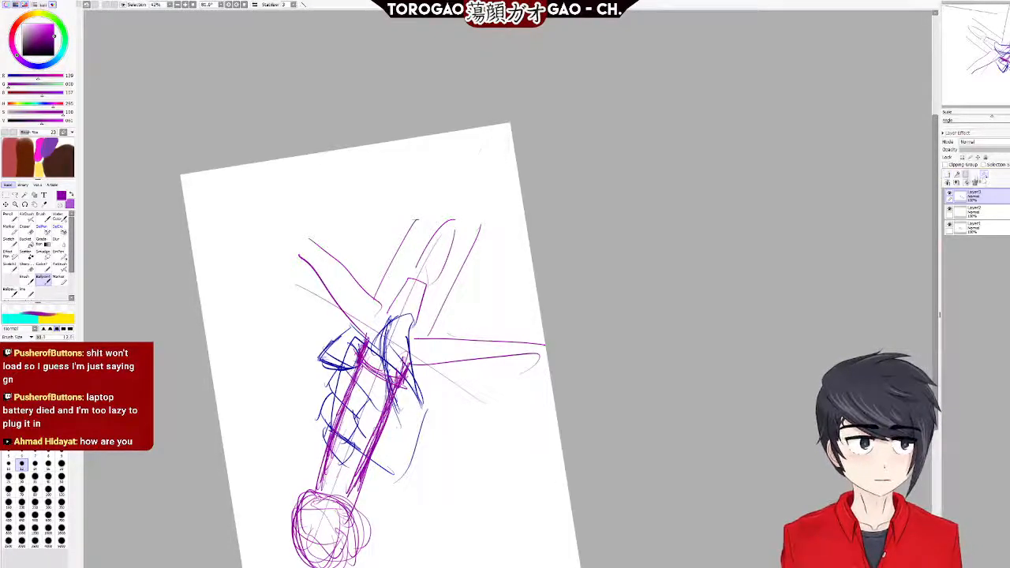
{"action": "left_click", "coordinate": [967, 175]}
{"action": "left_click_drag", "start_coordinate": [992, 194], "coordinate": [990, 197]}
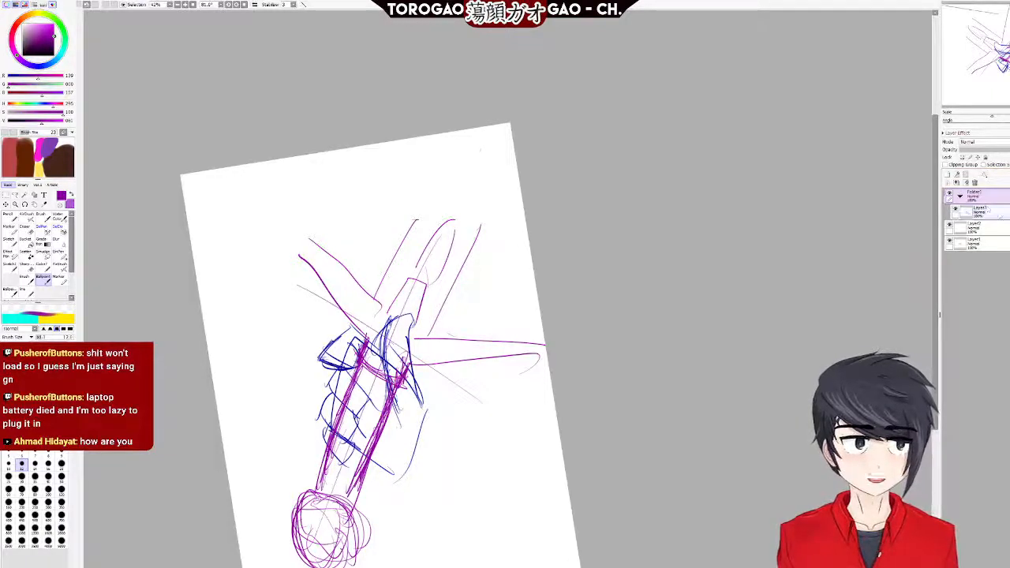
{"action": "left_click", "coordinate": [991, 210]}
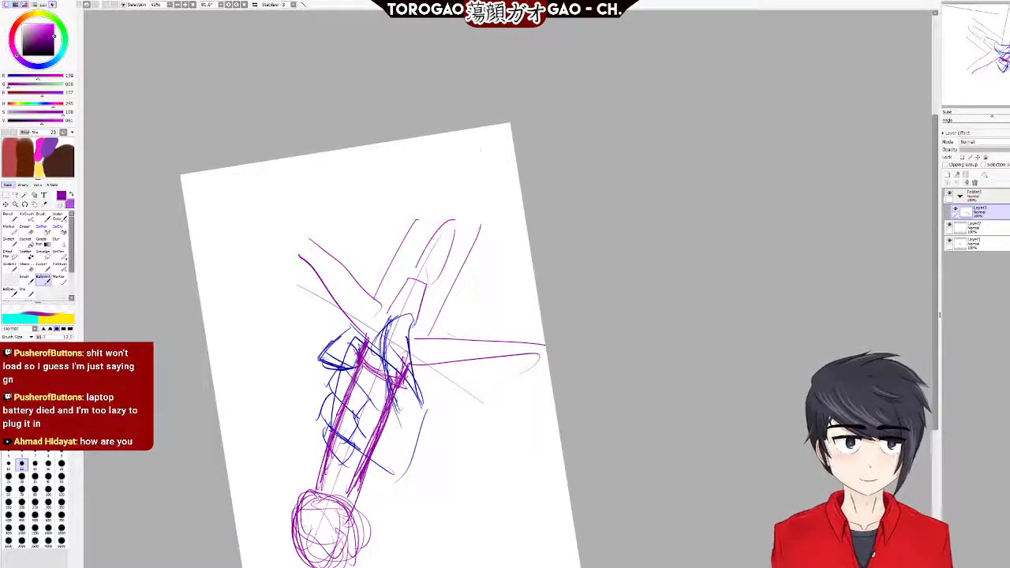
Try a lower opacity on the purple handle layer and toggle the other layers' visibility to identify their contents.
{"action": "left_click_drag", "start_coordinate": [1009, 150], "coordinate": [996, 151]}
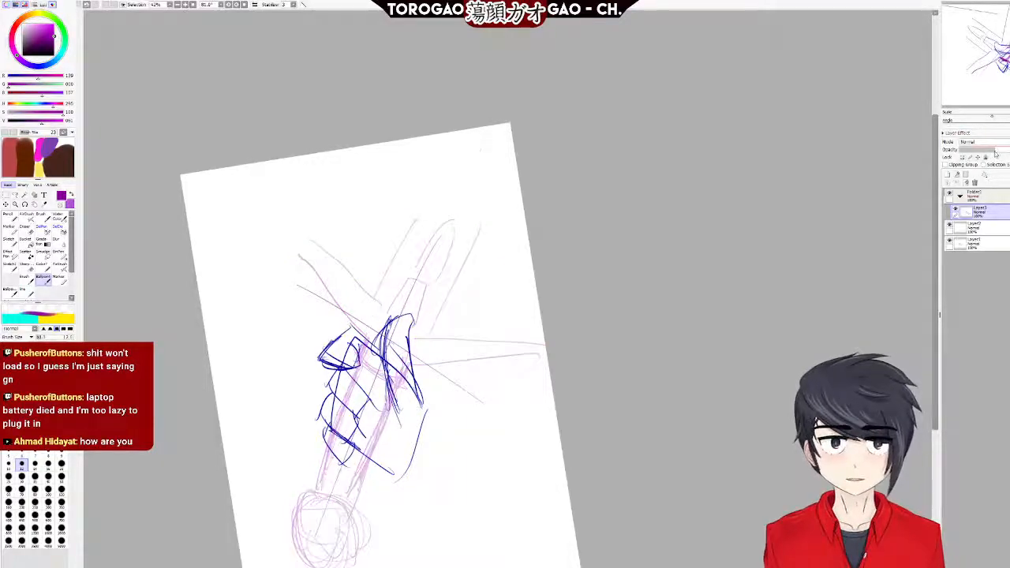
{"action": "left_click", "coordinate": [950, 241]}
{"action": "left_click", "coordinate": [949, 242]}
{"action": "left_click", "coordinate": [950, 227]}
{"action": "left_click", "coordinate": [950, 226]}
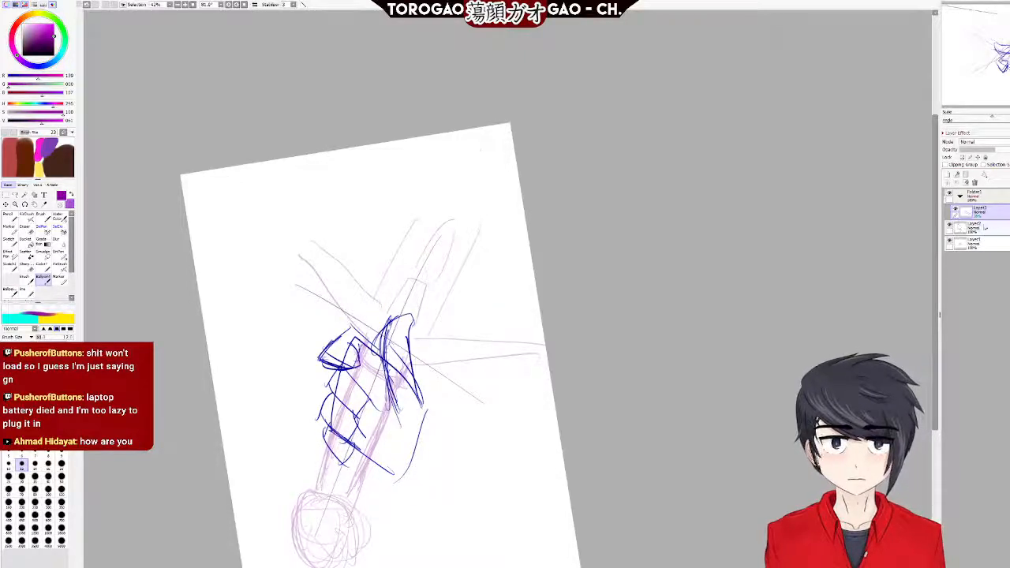
Move the guide-line layer into the folder beneath the handle layer and restore the handle layer to full opacity.
{"action": "left_click", "coordinate": [992, 227]}
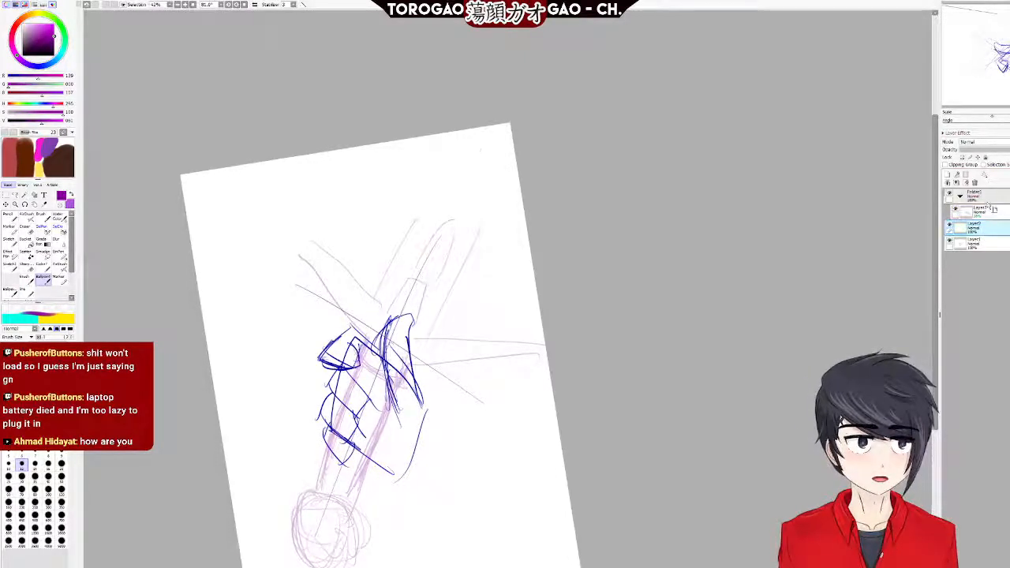
{"action": "left_click_drag", "start_coordinate": [987, 227], "coordinate": [993, 205]}
{"action": "left_click", "coordinate": [992, 213]}
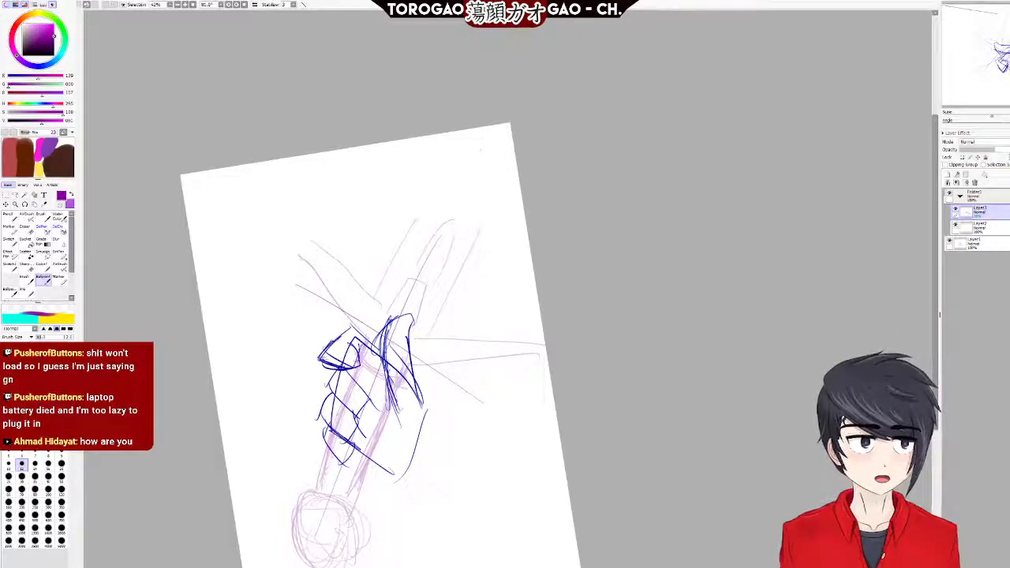
{"action": "left_click", "coordinate": [979, 194]}
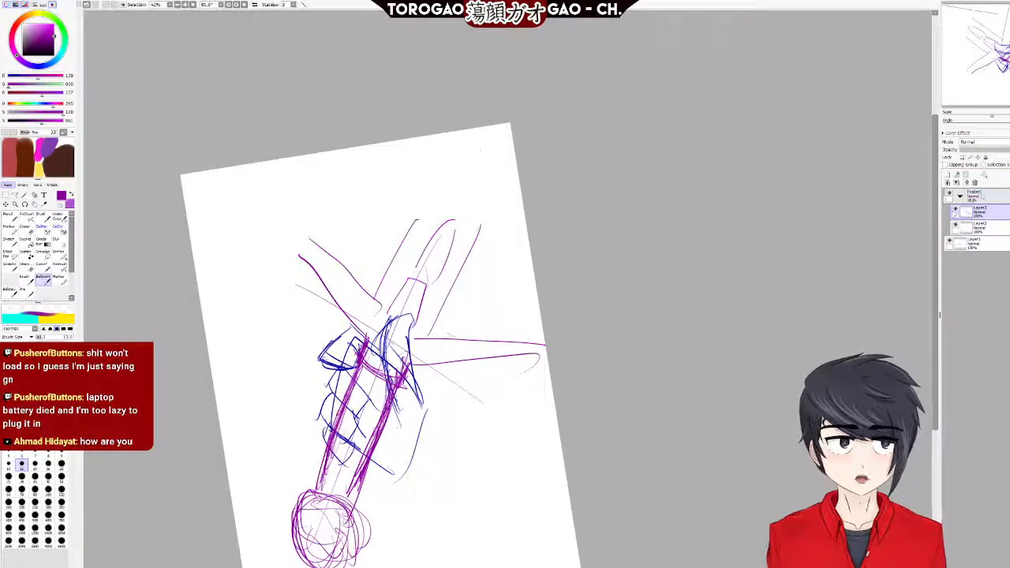
Lower the opacity of the whole folder and move the dark blue hand layer above it.
{"action": "left_click_drag", "start_coordinate": [1009, 149], "coordinate": [1007, 148]}
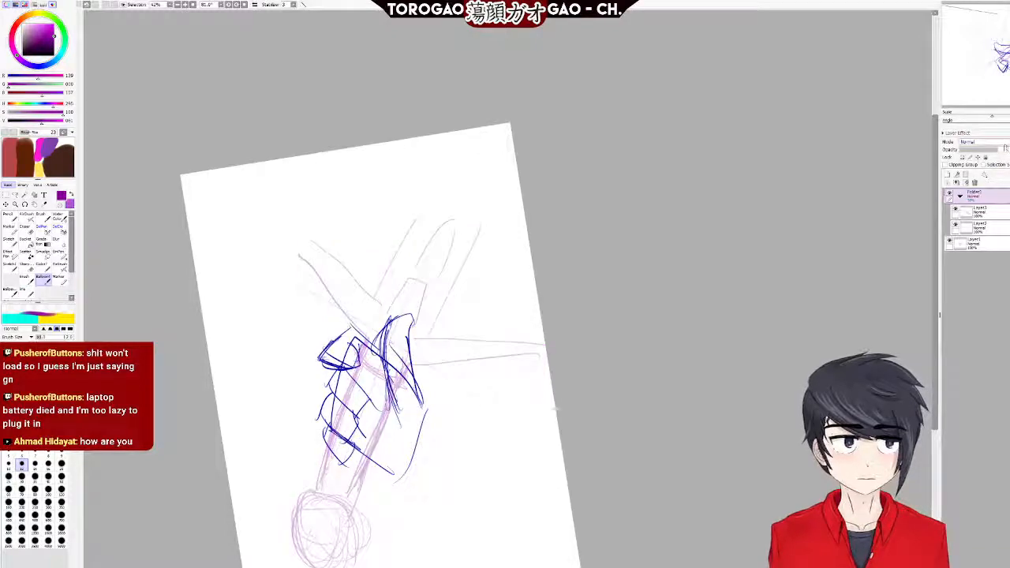
{"action": "left_click", "coordinate": [992, 247]}
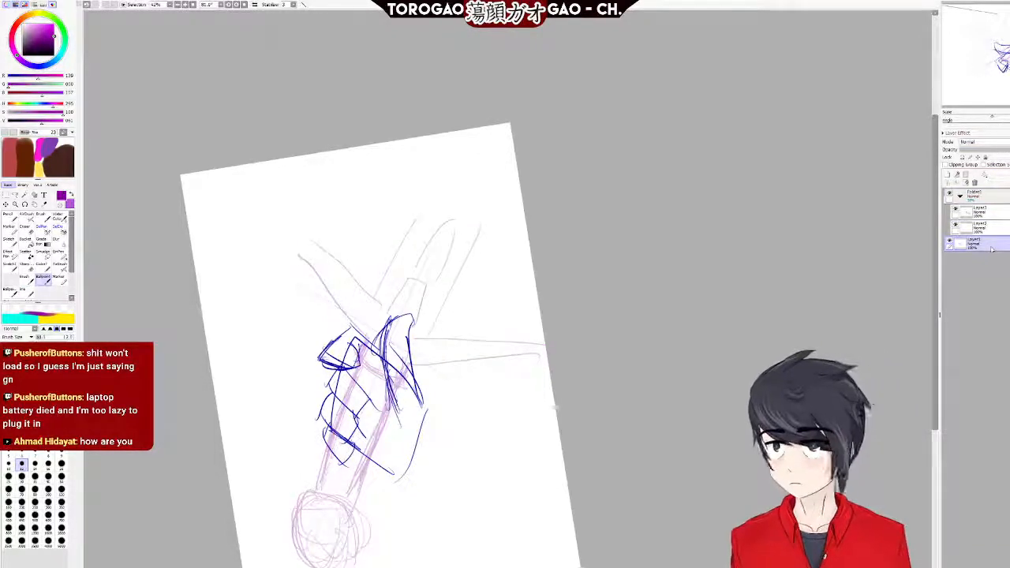
{"action": "left_click_drag", "start_coordinate": [992, 250], "coordinate": [983, 190]}
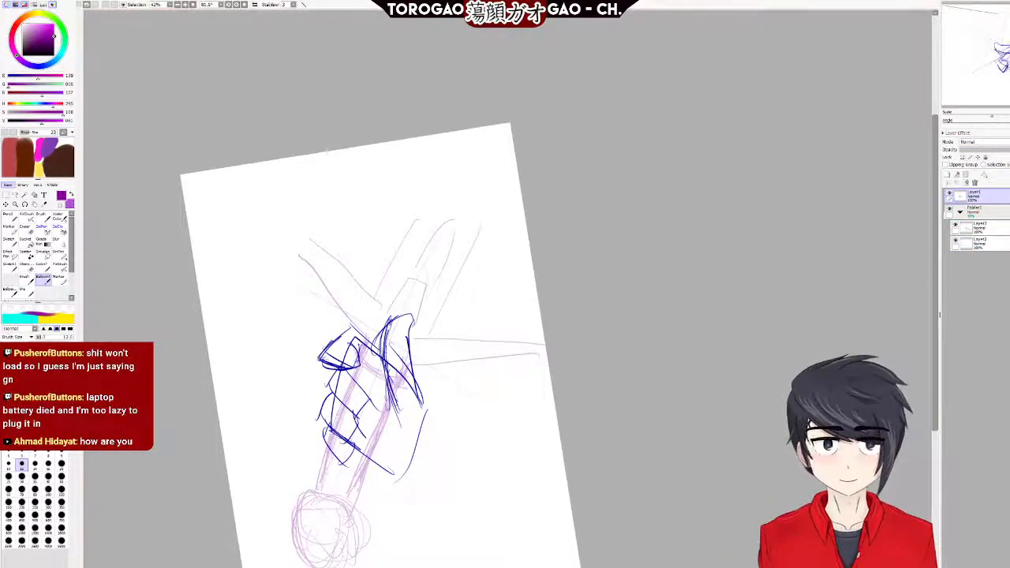
Reset the canvas rotation and examine the hand sketch against the faded handle at different magnifications.
{"action": "scroll", "coordinate": [275, 438], "scroll_direction": "up", "scroll_amount": 2}
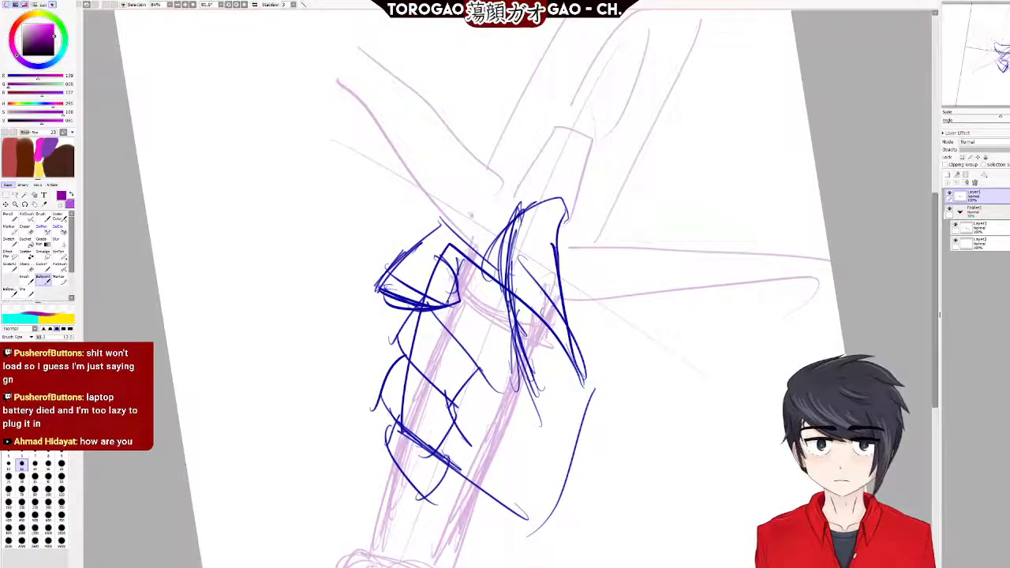
{"action": "key", "text": "Home"}
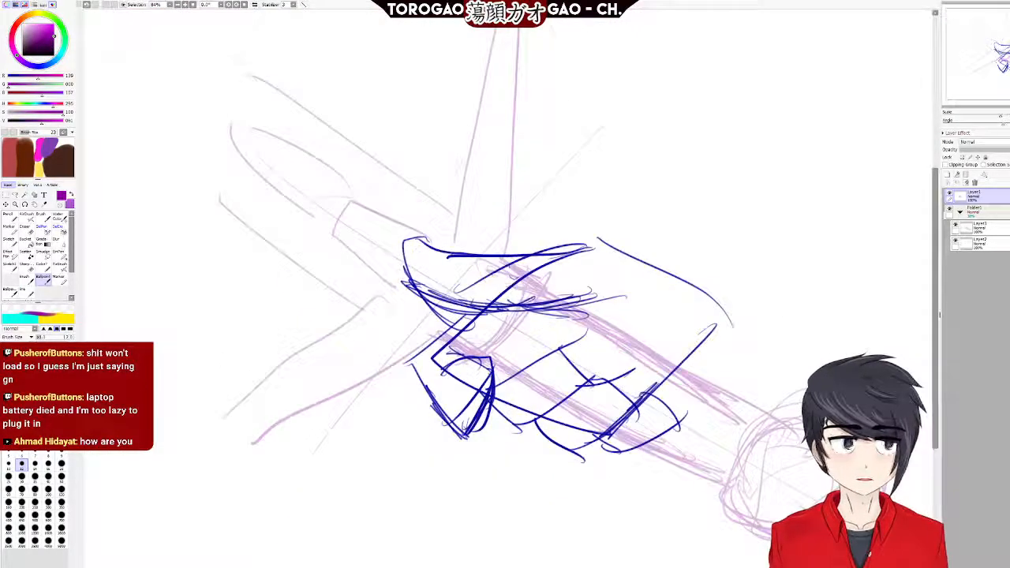
{"action": "scroll", "coordinate": [386, 237], "scroll_direction": "down", "scroll_amount": 3}
{"action": "scroll", "coordinate": [332, 396], "scroll_direction": "up", "scroll_amount": 3}
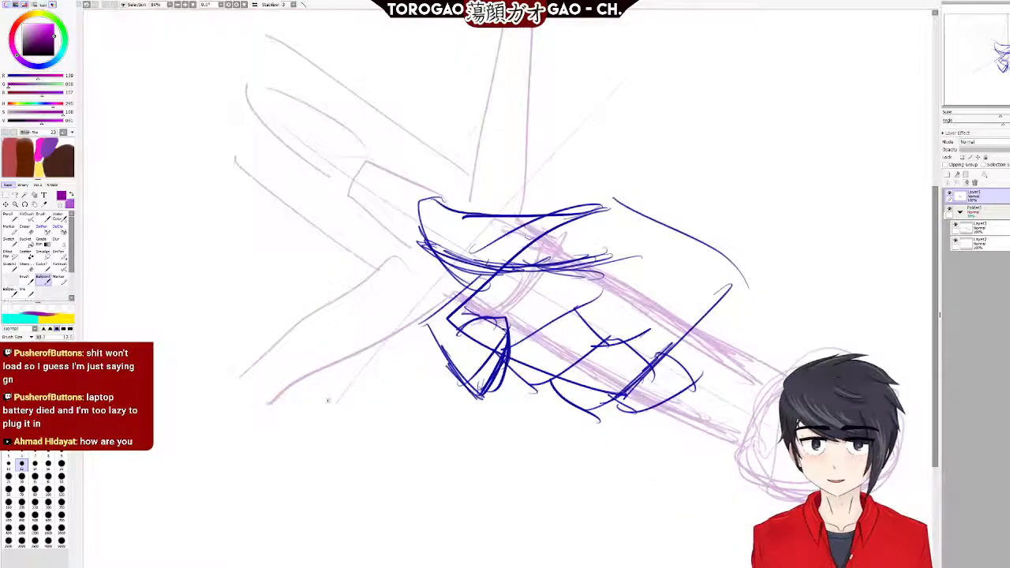
{"action": "scroll", "coordinate": [521, 351], "scroll_direction": "up", "scroll_amount": 3}
{"action": "scroll", "coordinate": [521, 350], "scroll_direction": "down", "scroll_amount": 2}
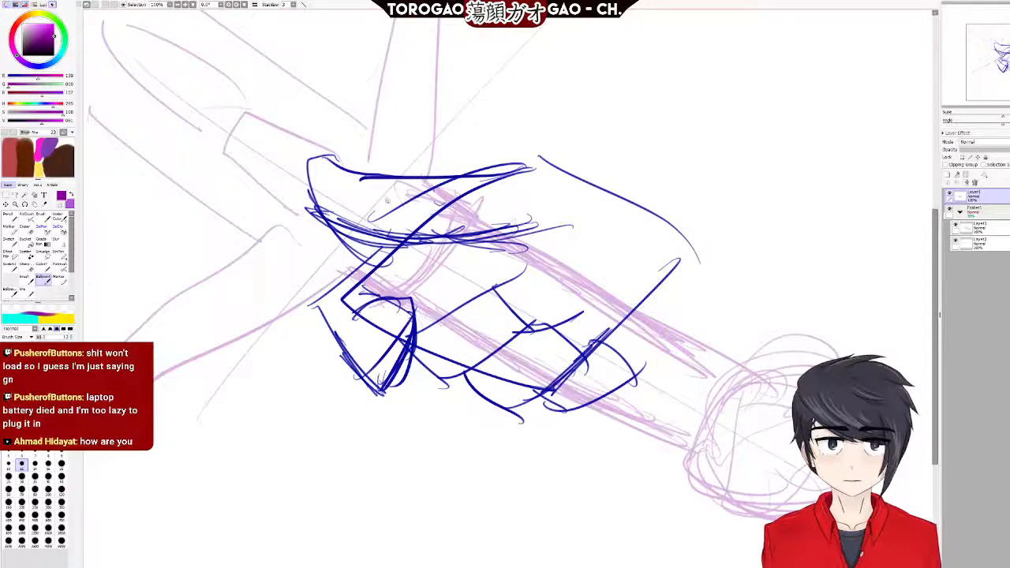
{"action": "scroll", "coordinate": [398, 280], "scroll_direction": "down", "scroll_amount": 4}
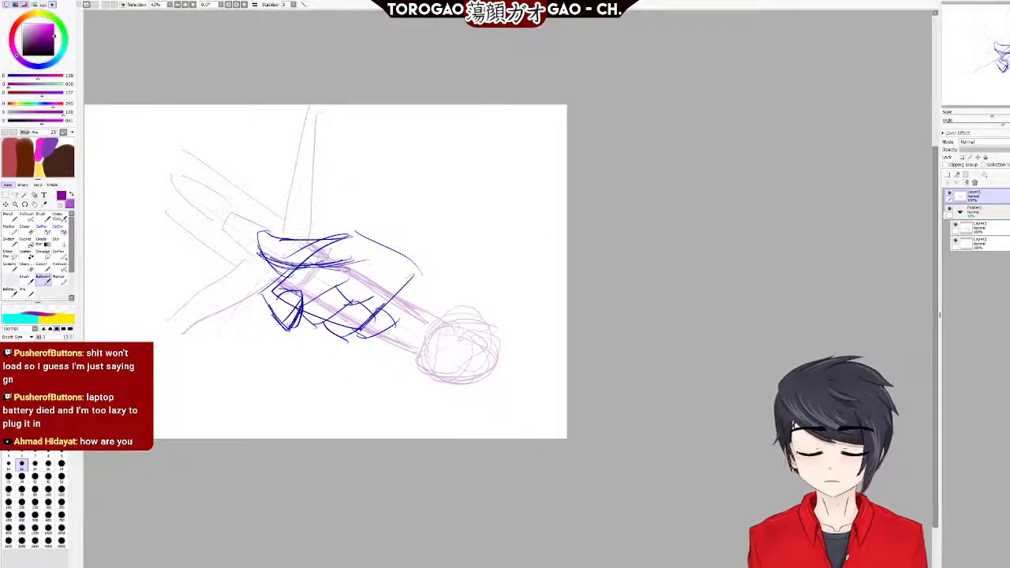
{"action": "scroll", "coordinate": [167, 238], "scroll_direction": "up", "scroll_amount": 4}
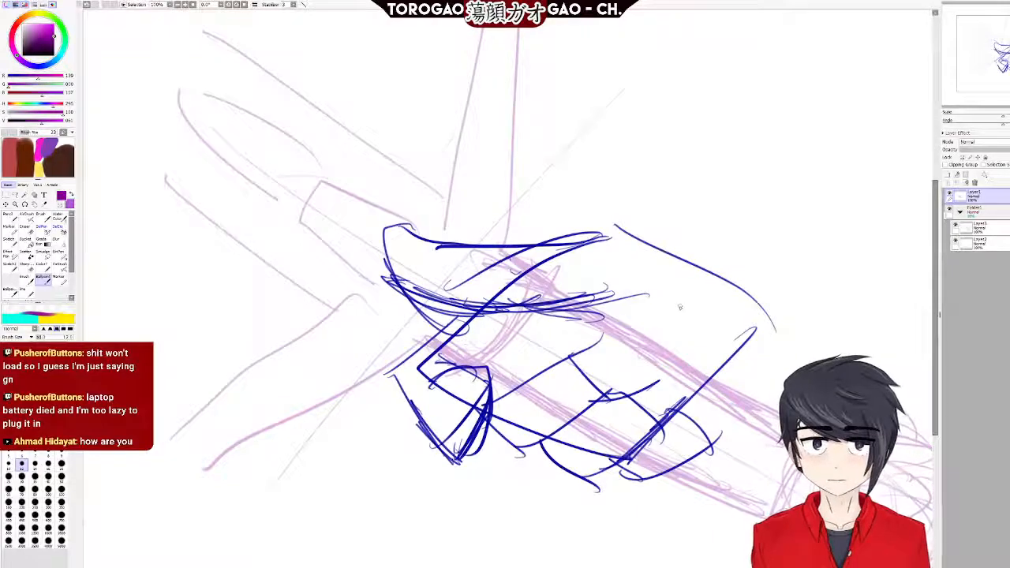
Create a second folder holding the hand layer and the first folder, and check the hand layer by toggling its visibility.
{"action": "left_click", "coordinate": [965, 175]}
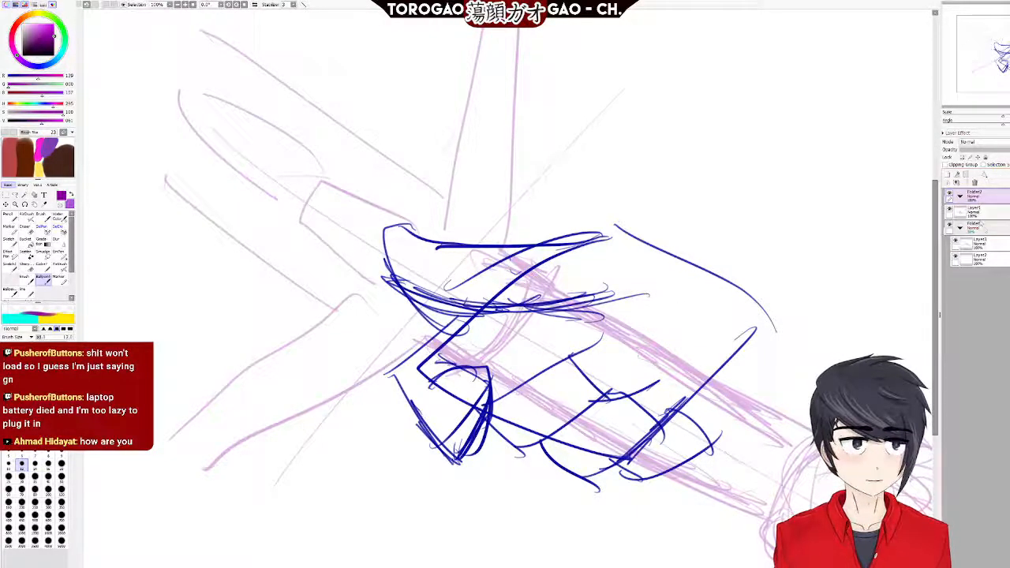
{"action": "left_click_drag", "start_coordinate": [984, 227], "coordinate": [993, 213]}
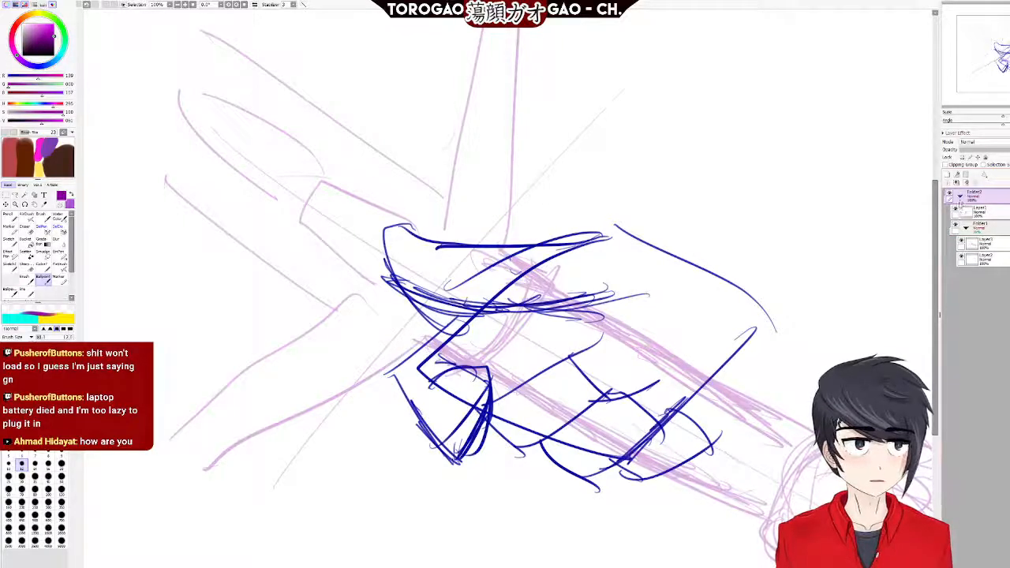
{"action": "left_click", "coordinate": [956, 210]}
{"action": "left_click", "coordinate": [956, 210]}
{"action": "left_click", "coordinate": [956, 210]}
{"action": "left_click", "coordinate": [956, 210]}
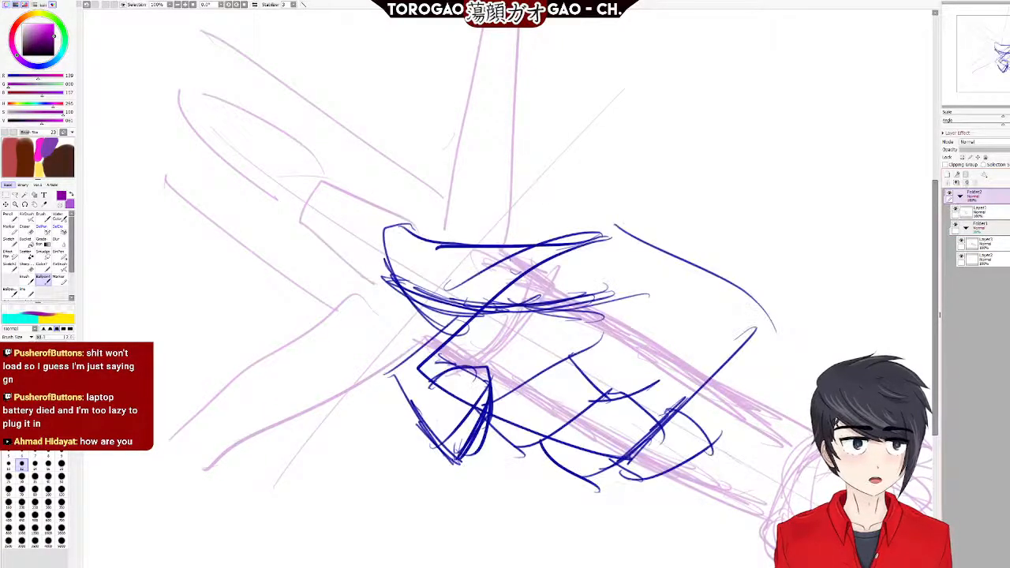
Lower the opacity of the second folder to fade the dark blue hand sketch.
{"action": "left_click", "coordinate": [1002, 150]}
{"action": "scroll", "coordinate": [608, 300], "scroll_direction": "down", "scroll_amount": 5}
{"action": "scroll", "coordinate": [623, 291], "scroll_direction": "up", "scroll_amount": 5}
Move the handle folder out of the hand folder, place it directly below, and check it by toggling its visibility.
{"action": "left_click_drag", "start_coordinate": [997, 232], "coordinate": [992, 195]}
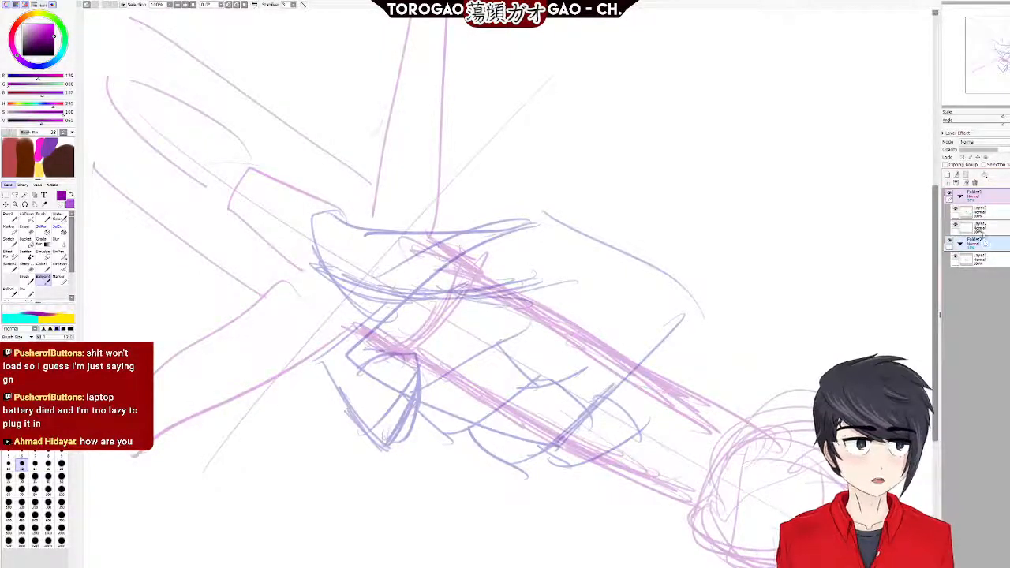
{"action": "left_click_drag", "start_coordinate": [991, 197], "coordinate": [986, 241]}
{"action": "left_click", "coordinate": [950, 228]}
{"action": "left_click", "coordinate": [949, 228]}
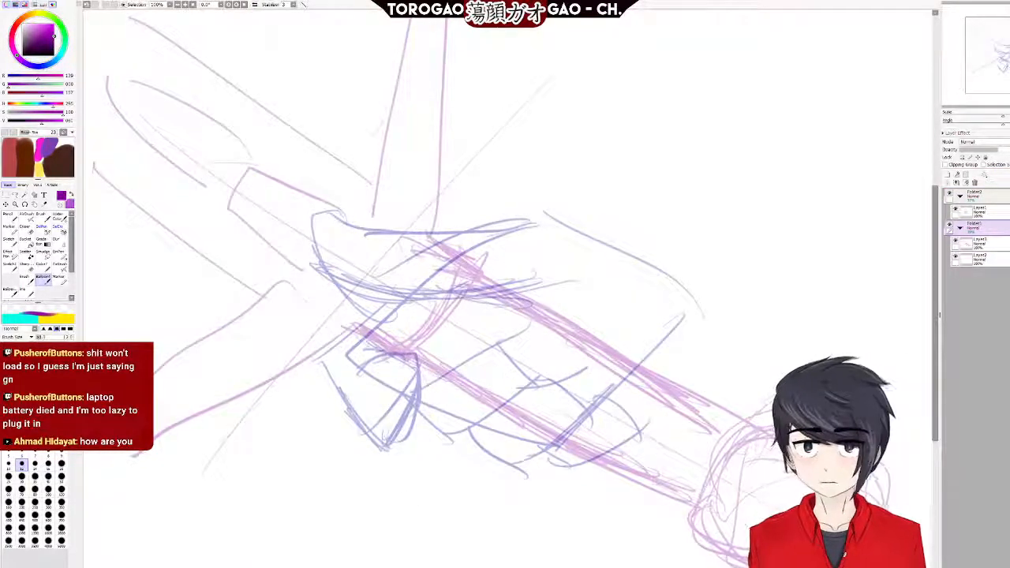
Fine-tune the opacity of the handle folder and compare both faded sketches at different magnifications.
{"action": "left_click_drag", "start_coordinate": [379, 547], "coordinate": [509, 546]}
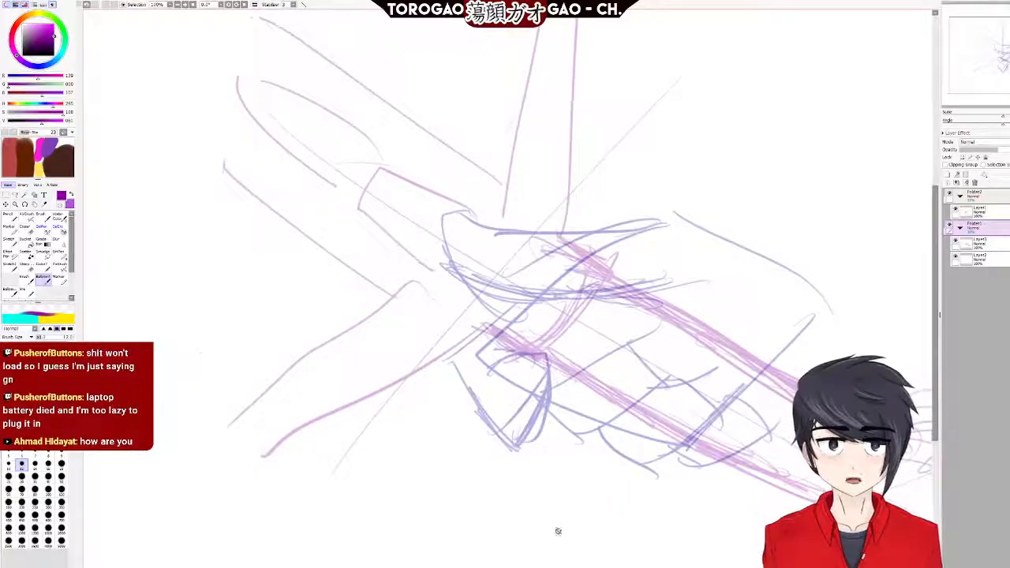
{"action": "left_click", "coordinate": [1004, 196]}
{"action": "left_click", "coordinate": [1007, 228]}
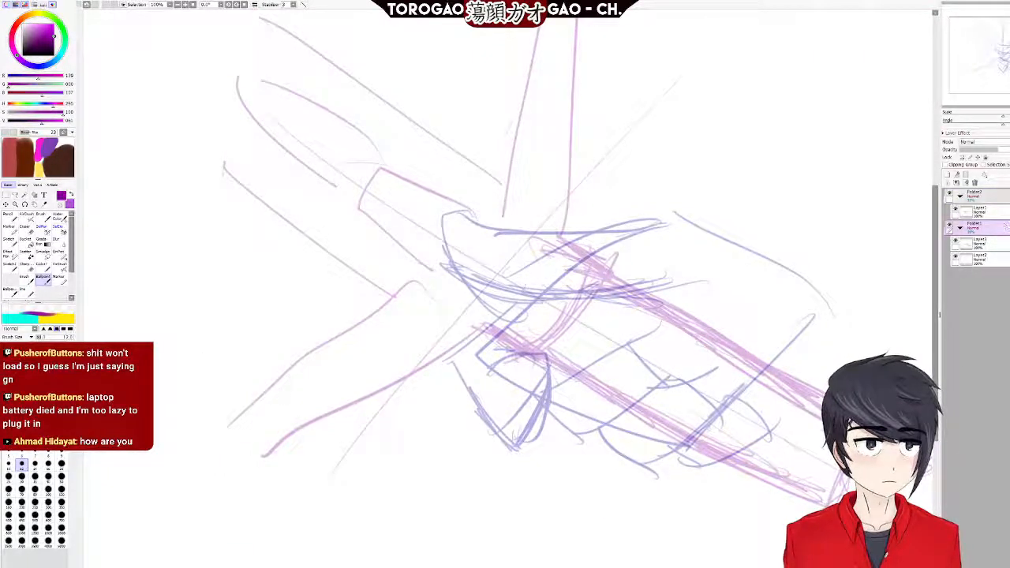
{"action": "mouse_move", "coordinate": [991, 152]}
{"action": "left_mouse_down"}
{"action": "mouse_move", "coordinate": [971, 152]}
{"action": "mouse_move", "coordinate": [993, 151]}
{"action": "left_mouse_up"}
{"action": "left_click", "coordinate": [990, 199]}
{"action": "scroll", "coordinate": [676, 349], "scroll_direction": "down", "scroll_amount": 1}
{"action": "scroll", "coordinate": [676, 349], "scroll_direction": "down", "scroll_amount": 4}
{"action": "scroll", "coordinate": [672, 331], "scroll_direction": "up", "scroll_amount": 4}
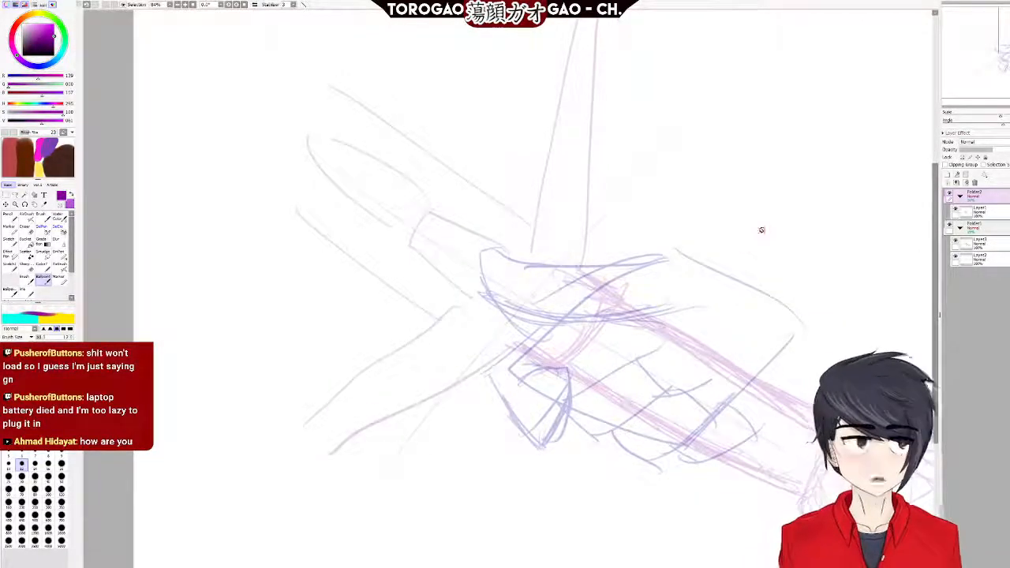
Choose green and a smooth pen brush, and create a new layer above both sketch folders.
{"action": "left_click", "coordinate": [59, 23]}
{"action": "scroll", "coordinate": [647, 358], "scroll_direction": "up", "scroll_amount": 3}
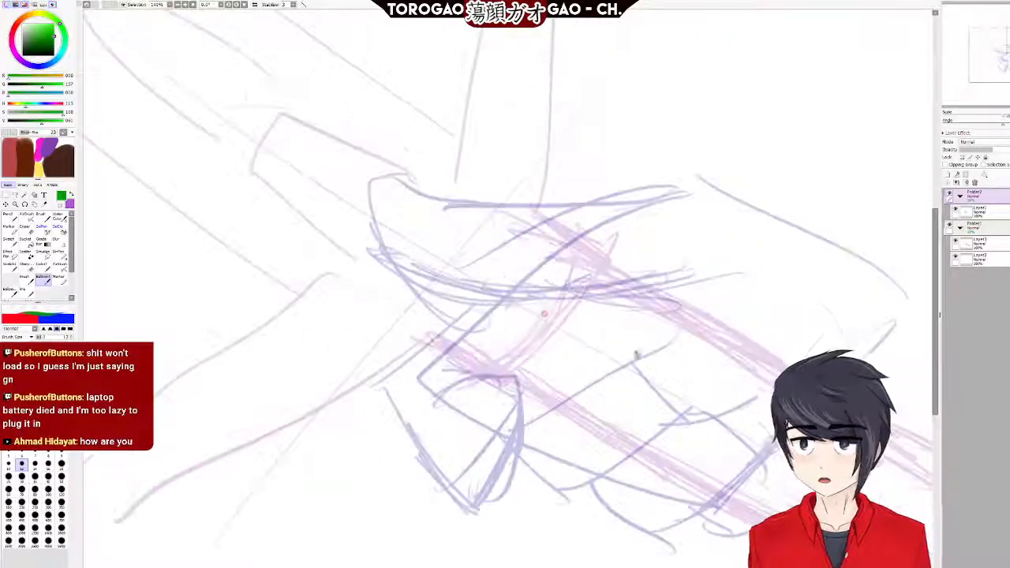
{"action": "scroll", "coordinate": [436, 284], "scroll_direction": "down", "scroll_amount": 3}
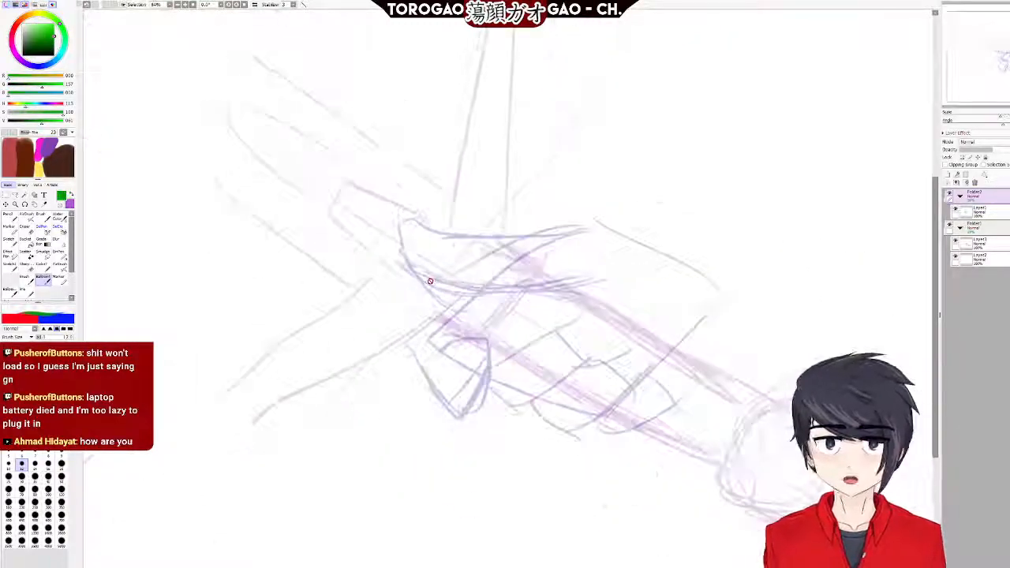
{"action": "left_click", "coordinate": [28, 293]}
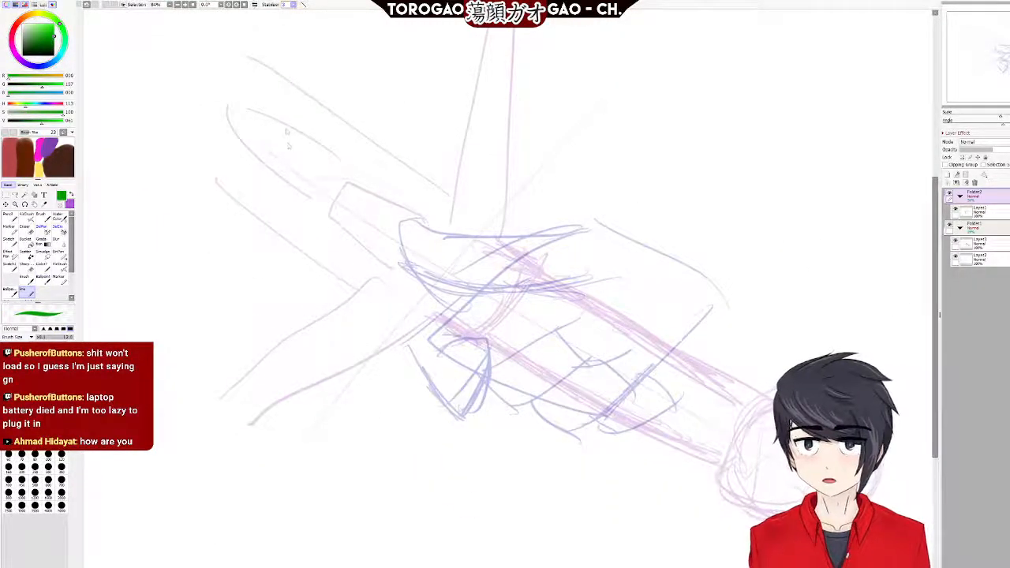
{"action": "scroll", "coordinate": [525, 265], "scroll_direction": "up", "scroll_amount": 2}
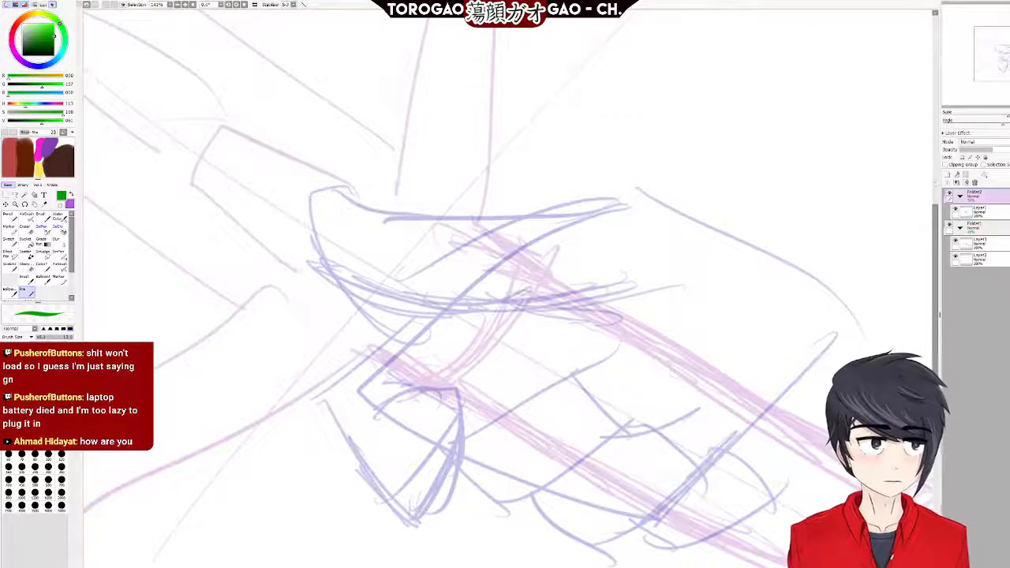
{"action": "left_click", "coordinate": [948, 175]}
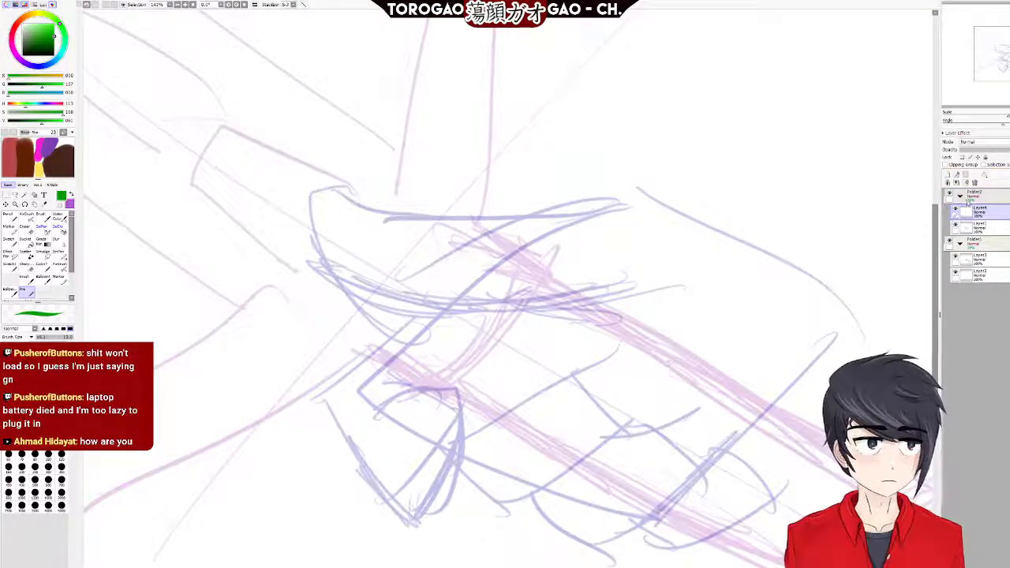
{"action": "left_click_drag", "start_coordinate": [993, 200], "coordinate": [988, 192]}
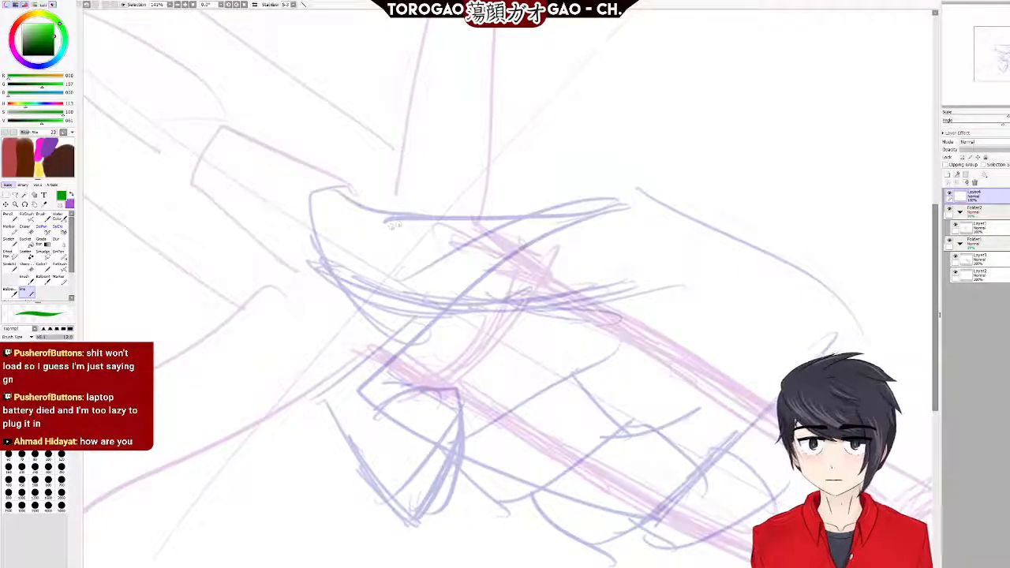
{"action": "left_click_drag", "start_coordinate": [405, 209], "coordinate": [325, 207]}
{"action": "key", "text": "ctrl+z"}
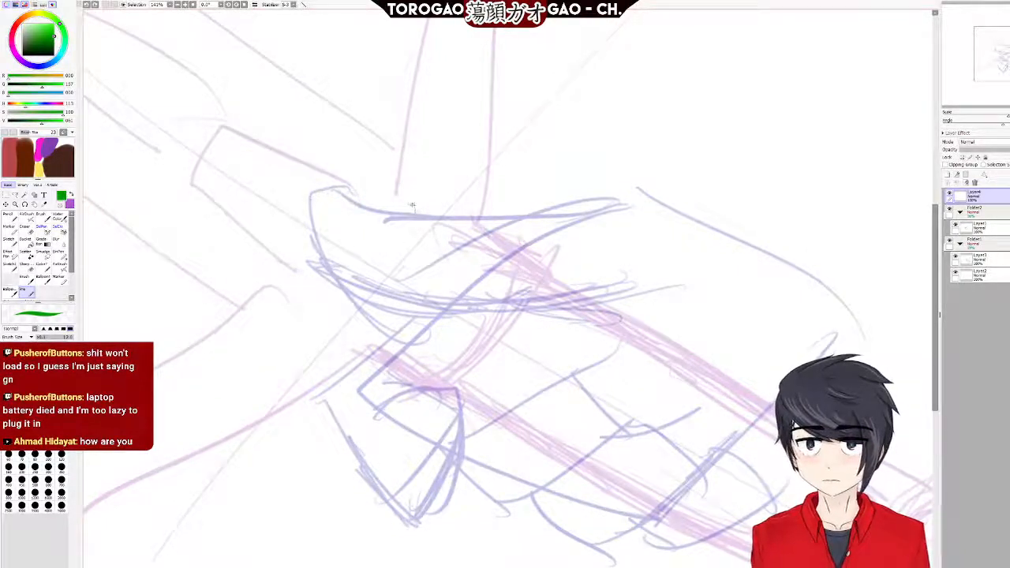
{"action": "left_click_drag", "start_coordinate": [406, 211], "coordinate": [291, 205]}
{"action": "key", "text": "ctrl+z"}
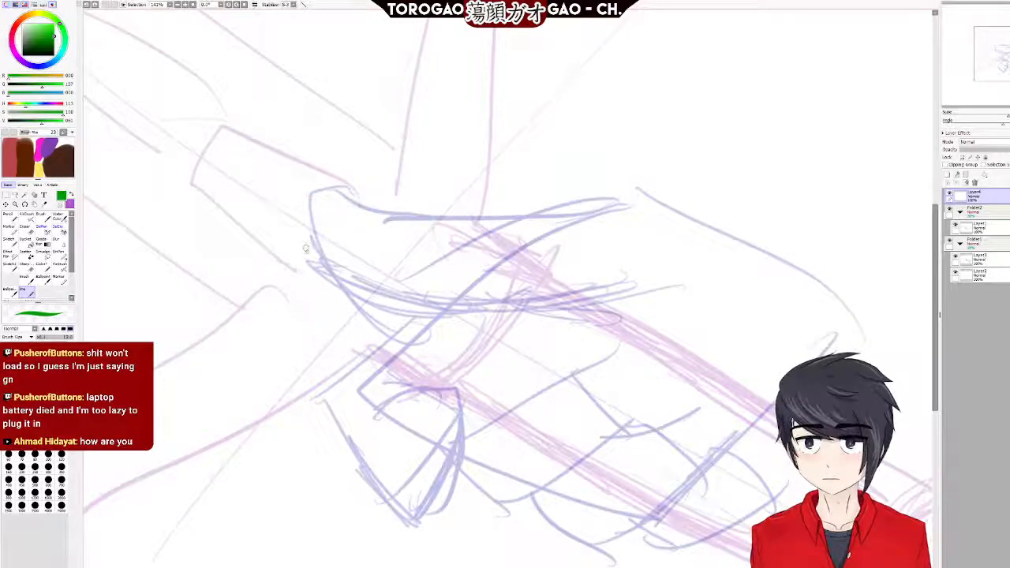
{"action": "mouse_move", "coordinate": [319, 241]}
{"action": "left_mouse_down"}
{"action": "mouse_move", "coordinate": [384, 323]}
{"action": "mouse_move", "coordinate": [424, 327]}
{"action": "left_mouse_up"}
{"action": "key", "text": "ctrl+z"}
Trace the thumb in green with a curved underside, a short line at the tip and a long upper edge.
{"action": "mouse_move", "coordinate": [314, 191]}
{"action": "left_mouse_down"}
{"action": "mouse_move", "coordinate": [406, 305]}
{"action": "mouse_move", "coordinate": [471, 310]}
{"action": "left_mouse_up"}
{"action": "left_click_drag", "start_coordinate": [325, 190], "coordinate": [452, 226]}
{"action": "key", "text": "ctrl+z"}
{"action": "left_click_drag", "start_coordinate": [337, 190], "coordinate": [412, 228]}
{"action": "left_click_drag", "start_coordinate": [355, 196], "coordinate": [467, 218]}
{"action": "key", "text": "ctrl+z"}
{"action": "mouse_move", "coordinate": [379, 197]}
{"action": "left_mouse_down"}
{"action": "mouse_move", "coordinate": [424, 212]}
{"action": "mouse_move", "coordinate": [628, 204]}
{"action": "left_mouse_up"}
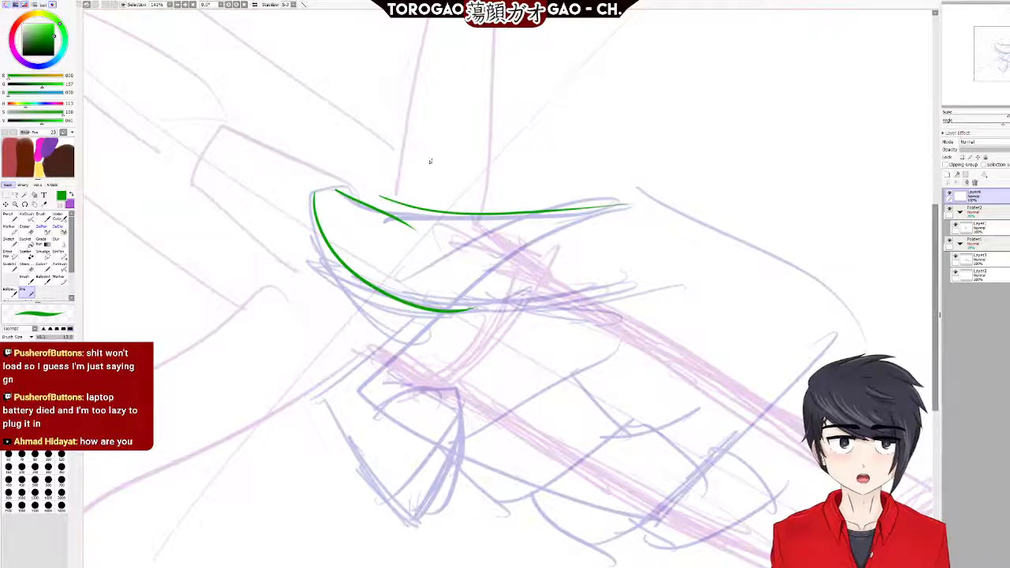
{"action": "mouse_move", "coordinate": [378, 410]}
{"action": "left_mouse_down"}
{"action": "mouse_move", "coordinate": [457, 392]}
{"action": "mouse_move", "coordinate": [448, 387]}
{"action": "mouse_move", "coordinate": [458, 396]}
{"action": "mouse_move", "coordinate": [460, 501]}
{"action": "left_mouse_up"}
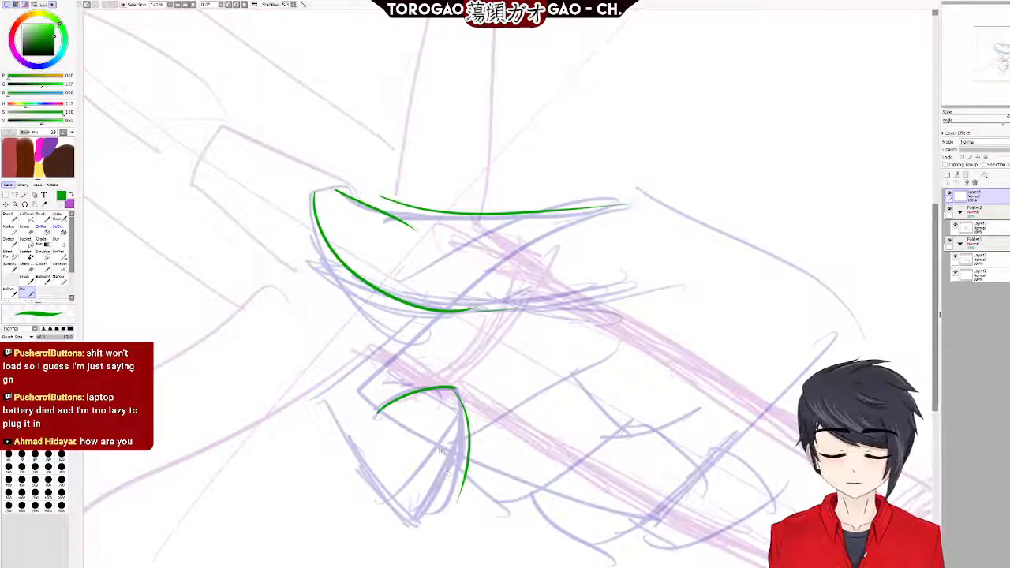
{"action": "key", "text": "ctrl+z"}
{"action": "key", "text": "ctrl+z"}
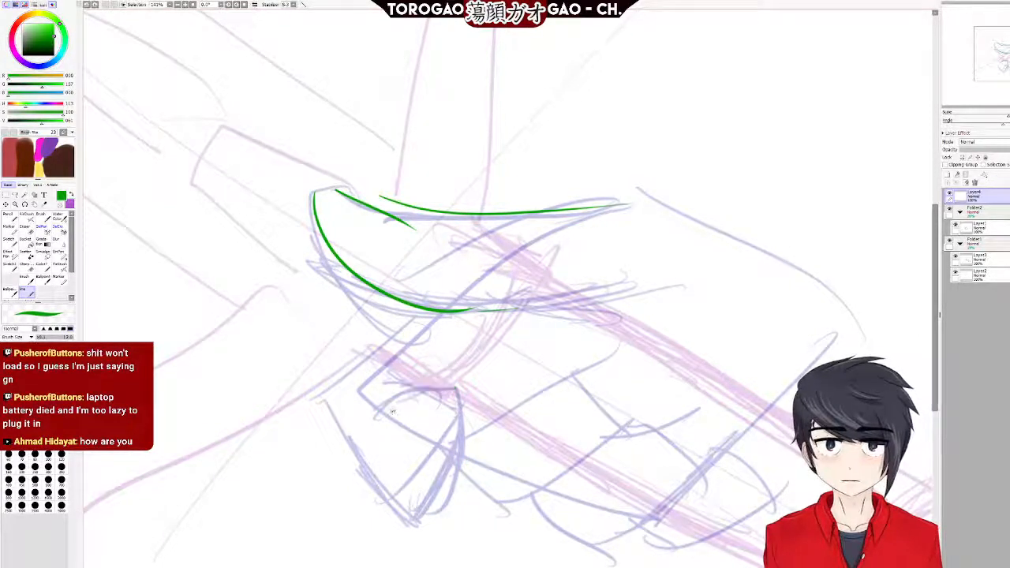
Trace the index finger below the thumb in green, with a rounded top and two slanting sides.
{"action": "mouse_move", "coordinate": [390, 424]}
{"action": "left_mouse_down"}
{"action": "mouse_move", "coordinate": [395, 401]}
{"action": "mouse_move", "coordinate": [452, 387]}
{"action": "mouse_move", "coordinate": [467, 404]}
{"action": "mouse_move", "coordinate": [472, 494]}
{"action": "left_mouse_up"}
{"action": "mouse_move", "coordinate": [461, 407]}
{"action": "left_mouse_down"}
{"action": "mouse_move", "coordinate": [466, 436]}
{"action": "mouse_move", "coordinate": [447, 517]}
{"action": "left_mouse_up"}
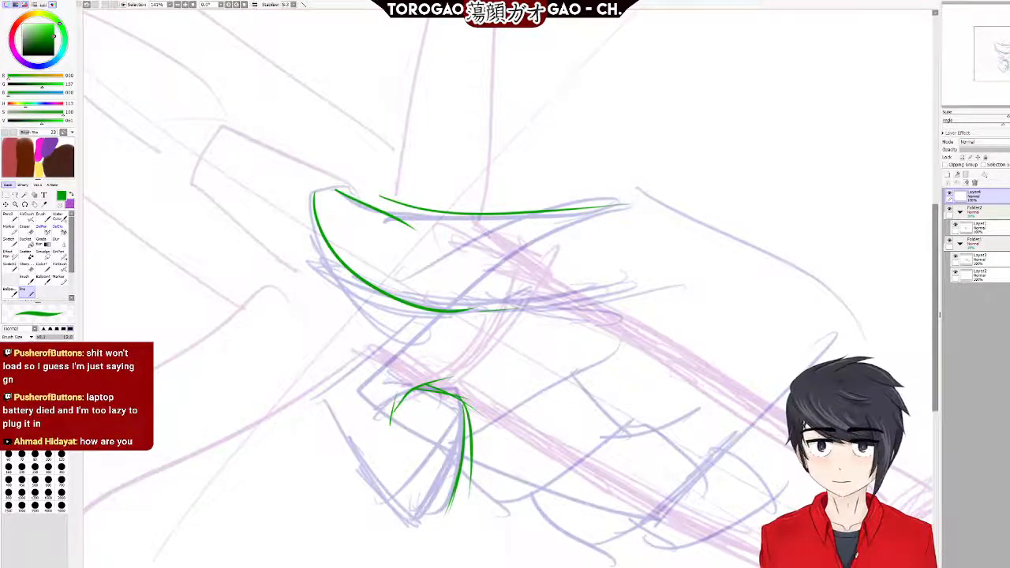
{"action": "left_click_drag", "start_coordinate": [327, 397], "coordinate": [363, 464]}
{"action": "left_click_drag", "start_coordinate": [335, 428], "coordinate": [402, 500]}
{"action": "left_click_drag", "start_coordinate": [355, 461], "coordinate": [405, 503]}
Trace the middle finger as a rounded green shape next to the index finger and join the two with short strokes.
{"action": "mouse_move", "coordinate": [489, 439]}
{"action": "left_mouse_down"}
{"action": "mouse_move", "coordinate": [529, 393]}
{"action": "mouse_move", "coordinate": [580, 368]}
{"action": "left_mouse_up"}
{"action": "mouse_move", "coordinate": [511, 407]}
{"action": "left_mouse_down"}
{"action": "mouse_move", "coordinate": [593, 377]}
{"action": "mouse_move", "coordinate": [611, 387]}
{"action": "mouse_move", "coordinate": [615, 413]}
{"action": "left_mouse_up"}
{"action": "left_click_drag", "start_coordinate": [604, 384], "coordinate": [610, 439]}
{"action": "mouse_move", "coordinate": [615, 401]}
{"action": "left_mouse_down"}
{"action": "mouse_move", "coordinate": [612, 429]}
{"action": "mouse_move", "coordinate": [572, 482]}
{"action": "left_mouse_up"}
{"action": "key", "text": "ctrl+z"}
{"action": "left_click_drag", "start_coordinate": [610, 406], "coordinate": [556, 478]}
{"action": "mouse_move", "coordinate": [591, 443]}
{"action": "left_mouse_down"}
{"action": "mouse_move", "coordinate": [554, 491]}
{"action": "mouse_move", "coordinate": [487, 517]}
{"action": "left_mouse_up"}
{"action": "left_click_drag", "start_coordinate": [464, 464], "coordinate": [506, 515]}
{"action": "left_click_drag", "start_coordinate": [466, 418], "coordinate": [490, 428]}
Trace the ring finger in green alongside the middle finger, with its underside, top edge and outer side.
{"action": "mouse_move", "coordinate": [533, 492]}
{"action": "left_mouse_down"}
{"action": "mouse_move", "coordinate": [575, 557]}
{"action": "mouse_move", "coordinate": [665, 494]}
{"action": "left_mouse_up"}
{"action": "left_click_drag", "start_coordinate": [605, 543], "coordinate": [665, 479]}
{"action": "left_click_drag", "start_coordinate": [596, 452], "coordinate": [649, 427]}
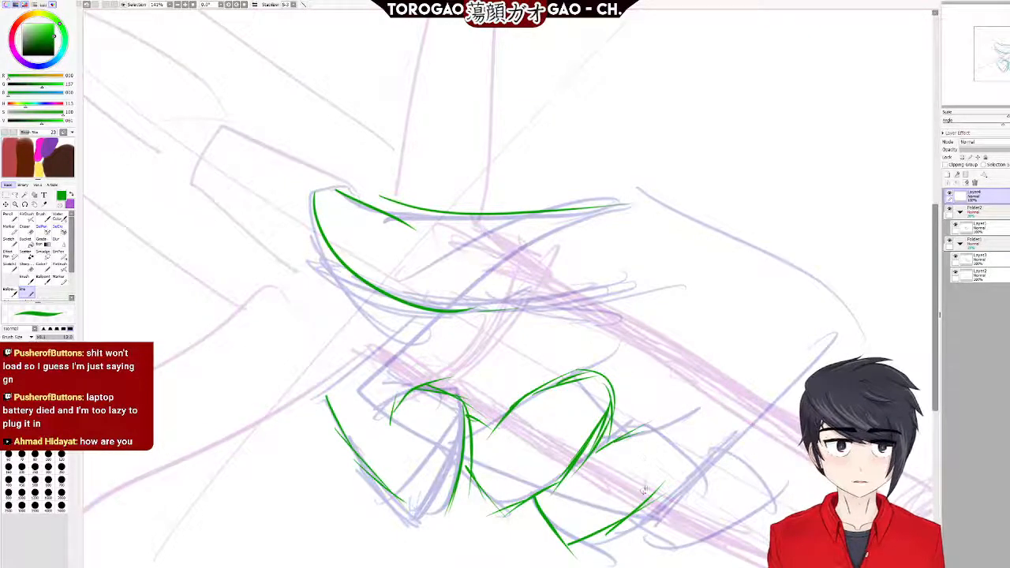
{"action": "left_click_drag", "start_coordinate": [648, 501], "coordinate": [679, 457]}
{"action": "mouse_move", "coordinate": [624, 433]}
{"action": "left_mouse_down"}
{"action": "mouse_move", "coordinate": [683, 423]}
{"action": "mouse_move", "coordinate": [676, 473]}
{"action": "mouse_move", "coordinate": [718, 467]}
{"action": "left_mouse_up"}
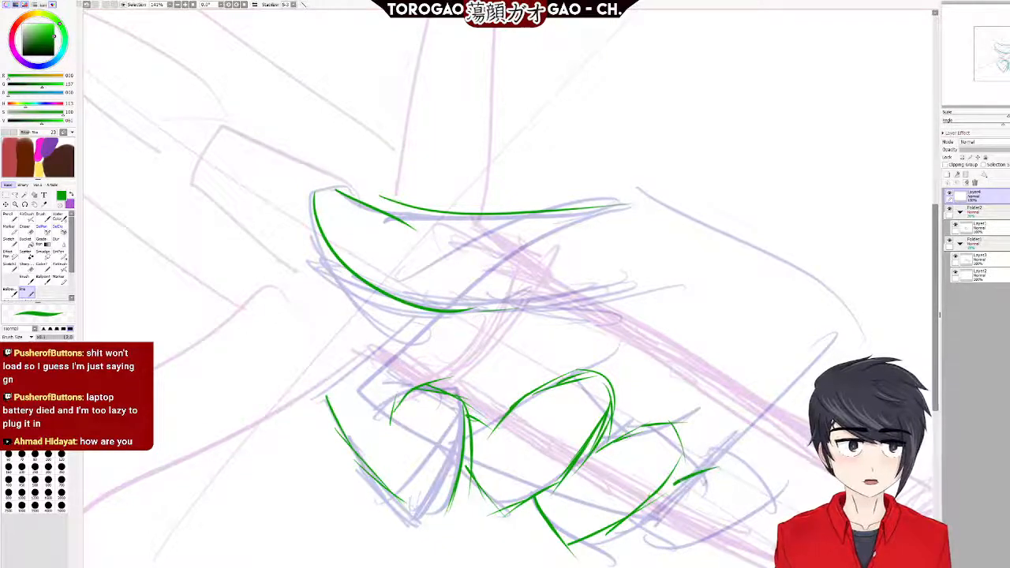
{"action": "key", "text": "ctrl+z"}
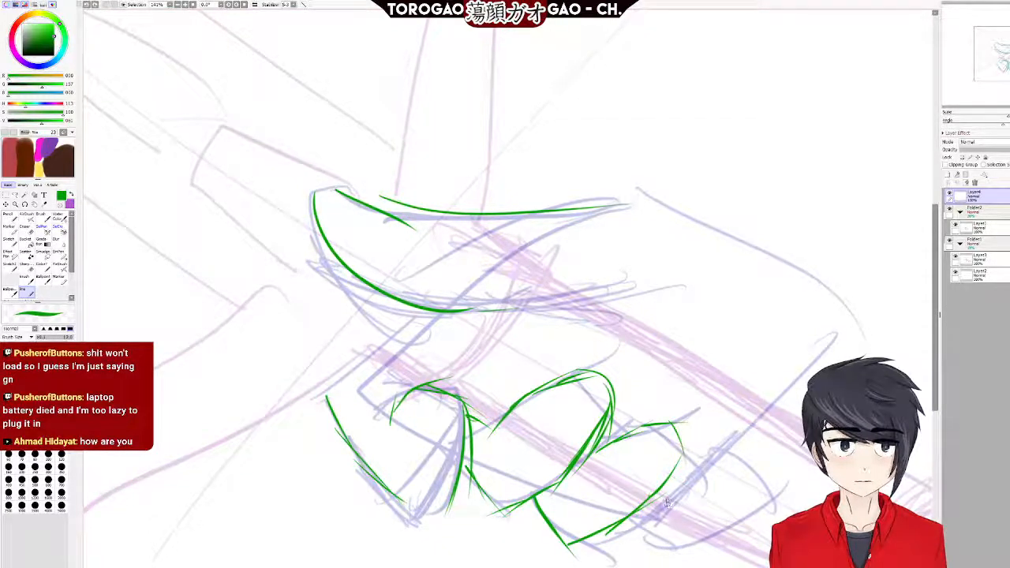
{"action": "left_click_drag", "start_coordinate": [663, 500], "coordinate": [726, 472]}
{"action": "key", "text": "ctrl+z"}
{"action": "mouse_move", "coordinate": [679, 495]}
{"action": "left_mouse_down"}
{"action": "mouse_move", "coordinate": [709, 490]}
{"action": "mouse_move", "coordinate": [726, 519]}
{"action": "mouse_move", "coordinate": [726, 550]}
{"action": "left_mouse_up"}
{"action": "key", "text": "ctrl+z"}
{"action": "mouse_move", "coordinate": [675, 495]}
{"action": "left_mouse_down"}
{"action": "mouse_move", "coordinate": [720, 473]}
{"action": "mouse_move", "coordinate": [725, 532]}
{"action": "left_mouse_up"}
{"action": "key", "text": "ctrl+z"}
{"action": "mouse_move", "coordinate": [671, 494]}
{"action": "left_mouse_down"}
{"action": "mouse_move", "coordinate": [715, 474]}
{"action": "mouse_move", "coordinate": [743, 500]}
{"action": "mouse_move", "coordinate": [691, 547]}
{"action": "left_mouse_up"}
{"action": "key", "text": "ctrl+z"}
Trace the little finger in green beside the ring finger and reinforce its outer knuckle edge.
{"action": "left_click_drag", "start_coordinate": [677, 496], "coordinate": [723, 479]}
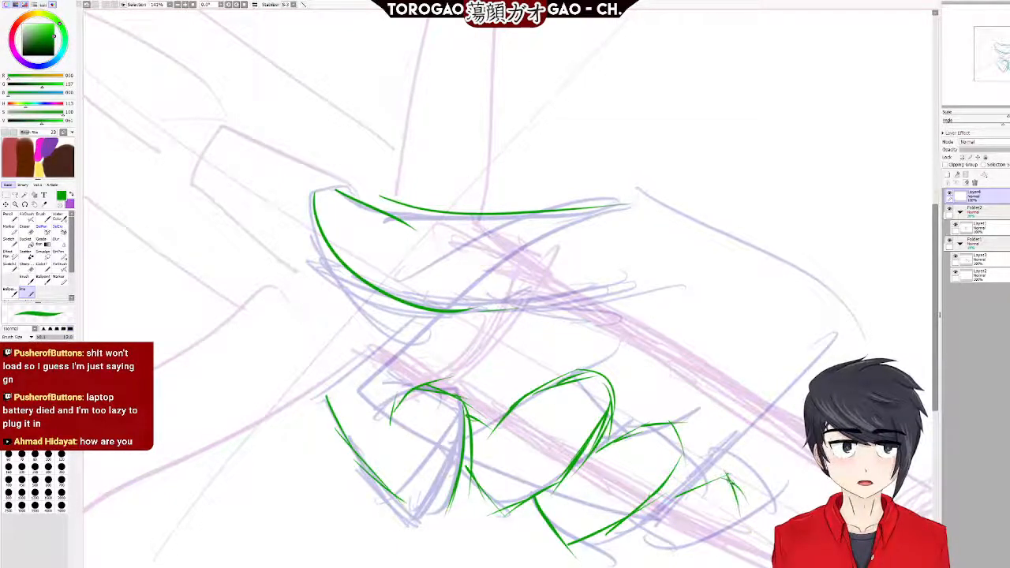
{"action": "left_click_drag", "start_coordinate": [660, 556], "coordinate": [739, 518]}
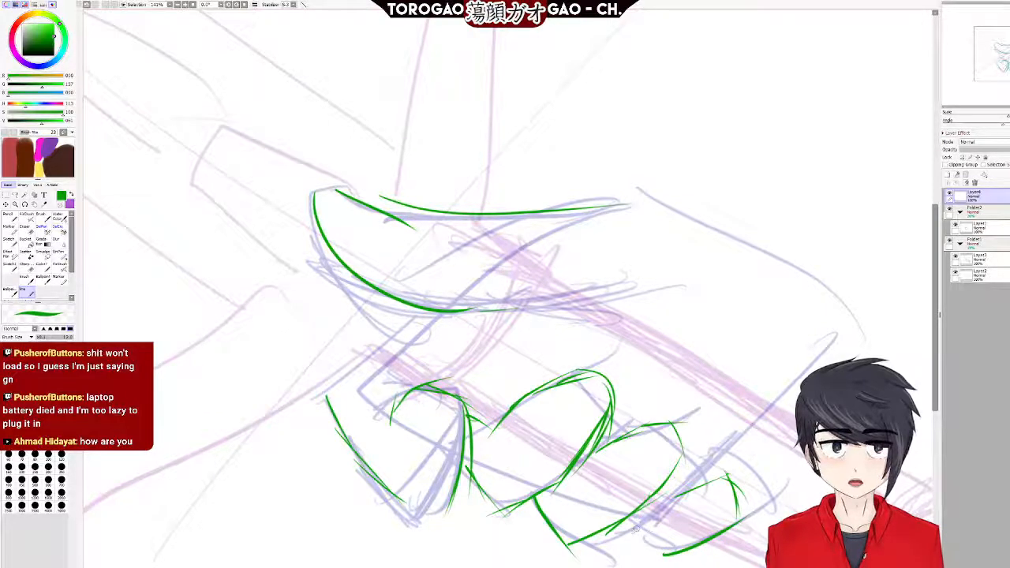
{"action": "left_click_drag", "start_coordinate": [635, 527], "coordinate": [660, 551]}
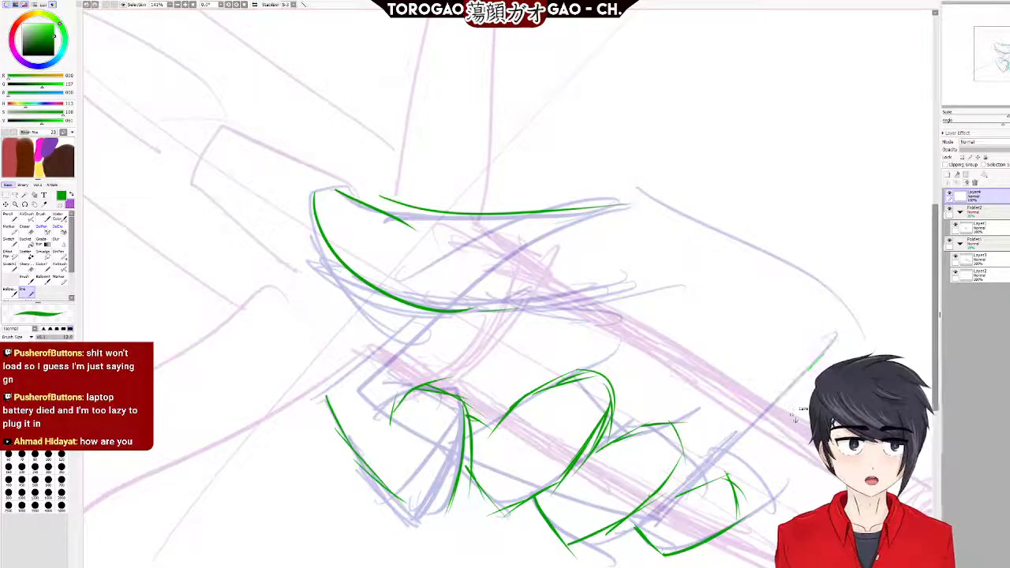
{"action": "left_click_drag", "start_coordinate": [722, 474], "coordinate": [746, 505]}
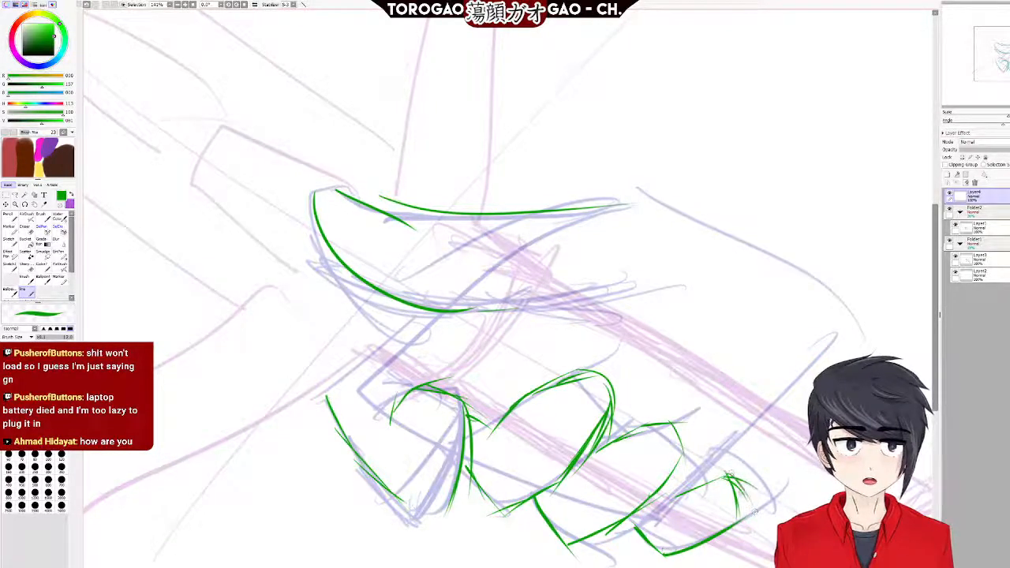
Trace the hand's edge from the little finger toward the wrist, and the upper contour behind the thumb.
{"action": "left_click_drag", "start_coordinate": [721, 470], "coordinate": [822, 353]}
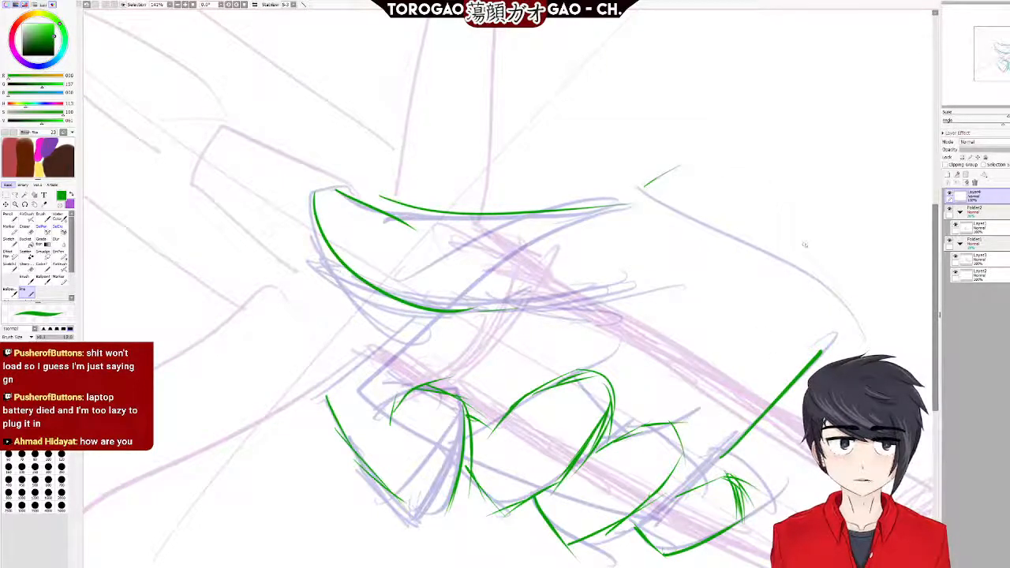
{"action": "mouse_move", "coordinate": [698, 477]}
{"action": "left_mouse_down"}
{"action": "mouse_move", "coordinate": [834, 337]}
{"action": "mouse_move", "coordinate": [831, 354]}
{"action": "left_mouse_up"}
{"action": "key", "text": "ctrl+z"}
{"action": "key", "text": "ctrl+z"}
{"action": "left_click_drag", "start_coordinate": [859, 319], "coordinate": [826, 353]}
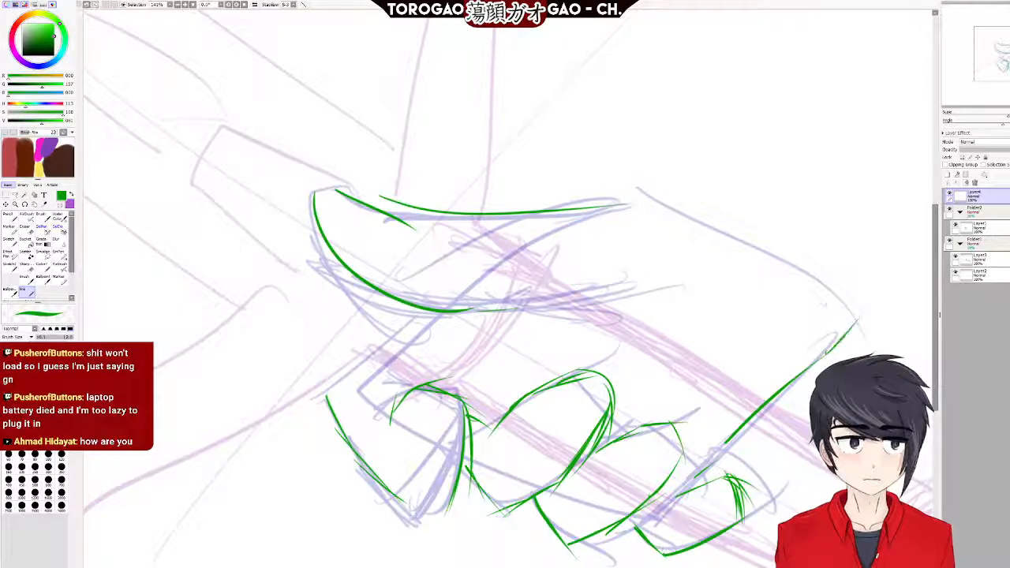
{"action": "left_click_drag", "start_coordinate": [582, 203], "coordinate": [629, 172]}
{"action": "left_click_drag", "start_coordinate": [721, 180], "coordinate": [845, 278]}
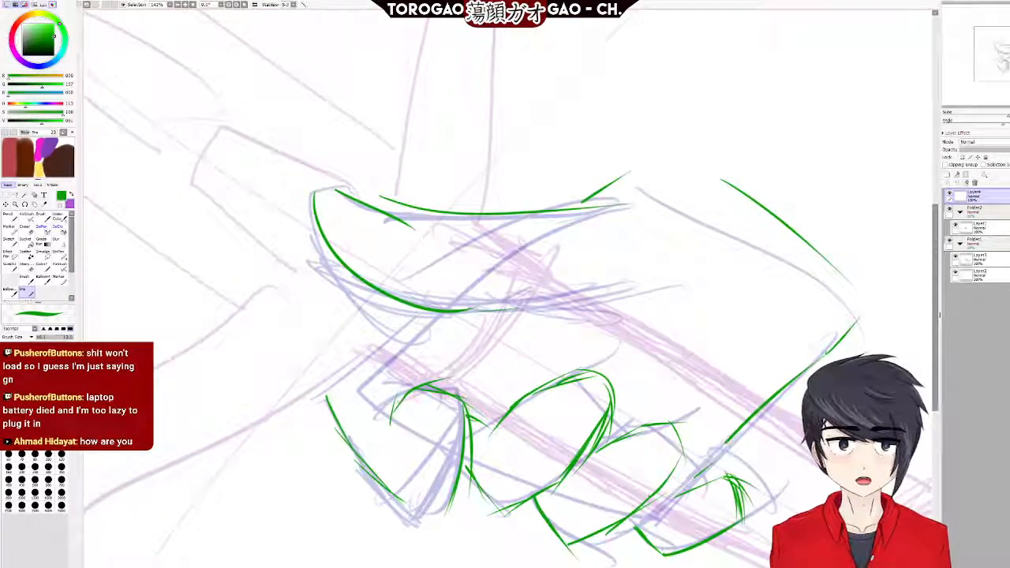
Check the green line work on its own by hiding both sketch folders and showing them again.
{"action": "scroll", "coordinate": [262, 379], "scroll_direction": "down", "scroll_amount": 4}
{"action": "scroll", "coordinate": [292, 332], "scroll_direction": "up", "scroll_amount": 2}
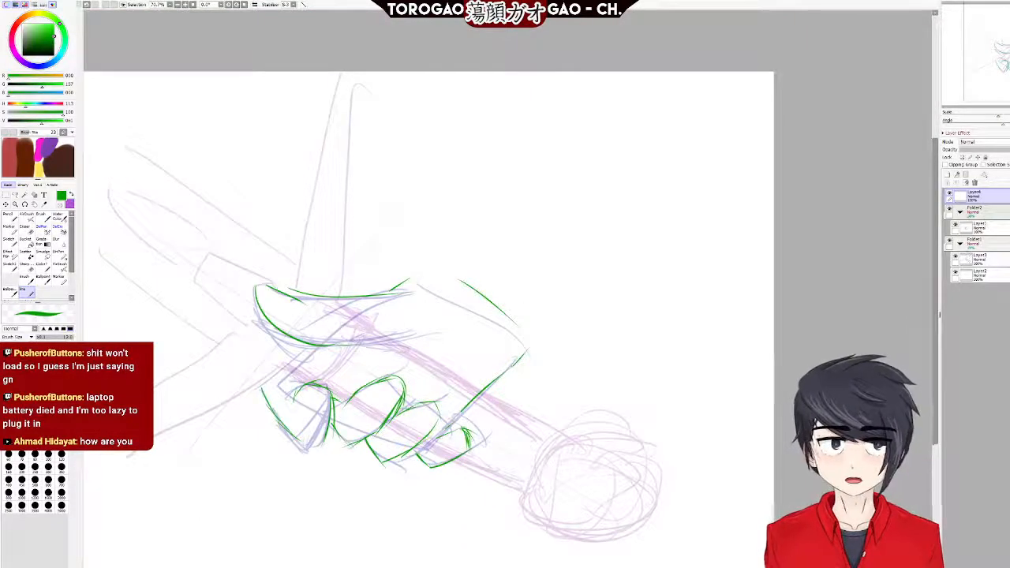
{"action": "left_click", "coordinate": [950, 211]}
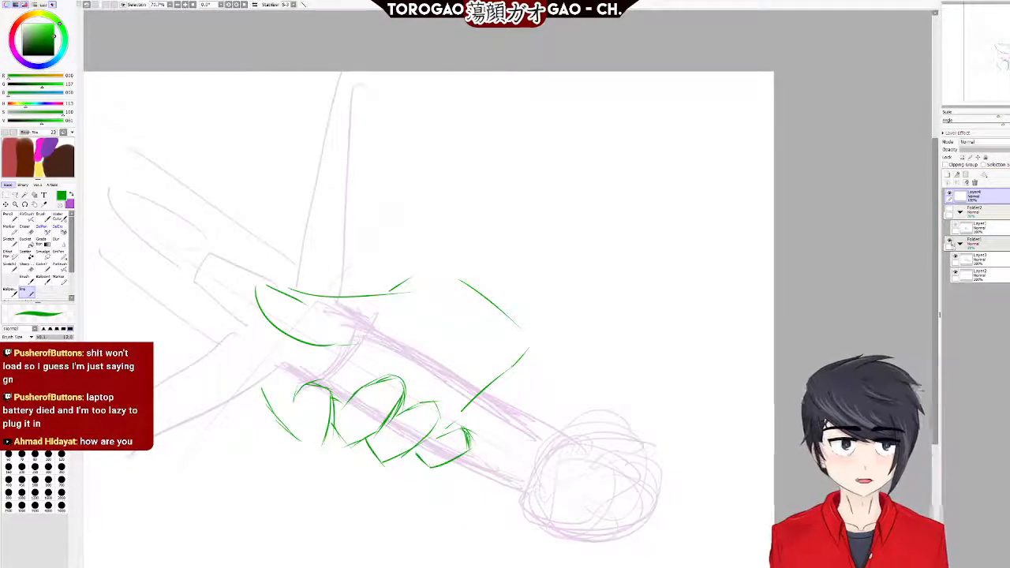
{"action": "left_click", "coordinate": [951, 241]}
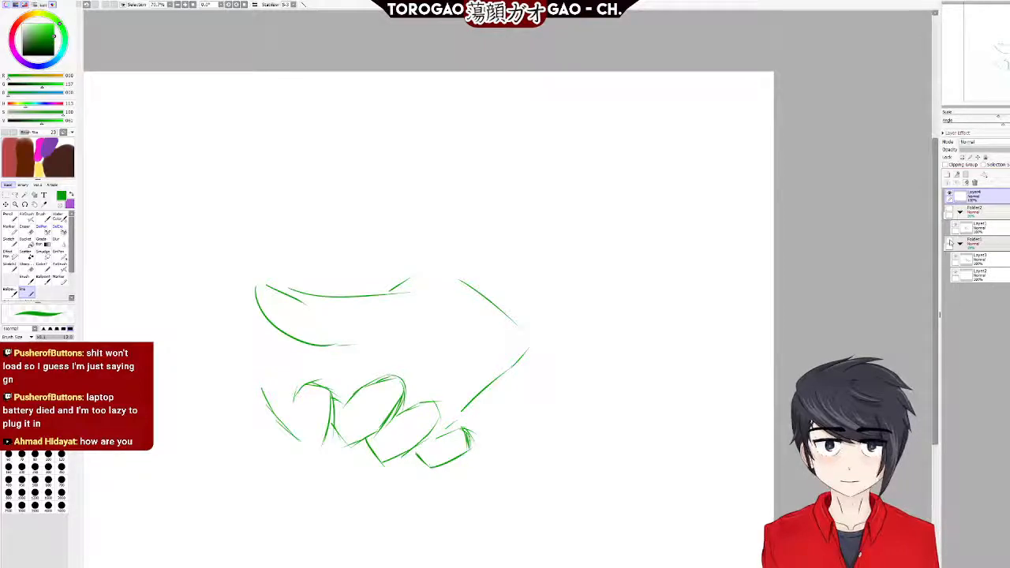
{"action": "left_click", "coordinate": [951, 244]}
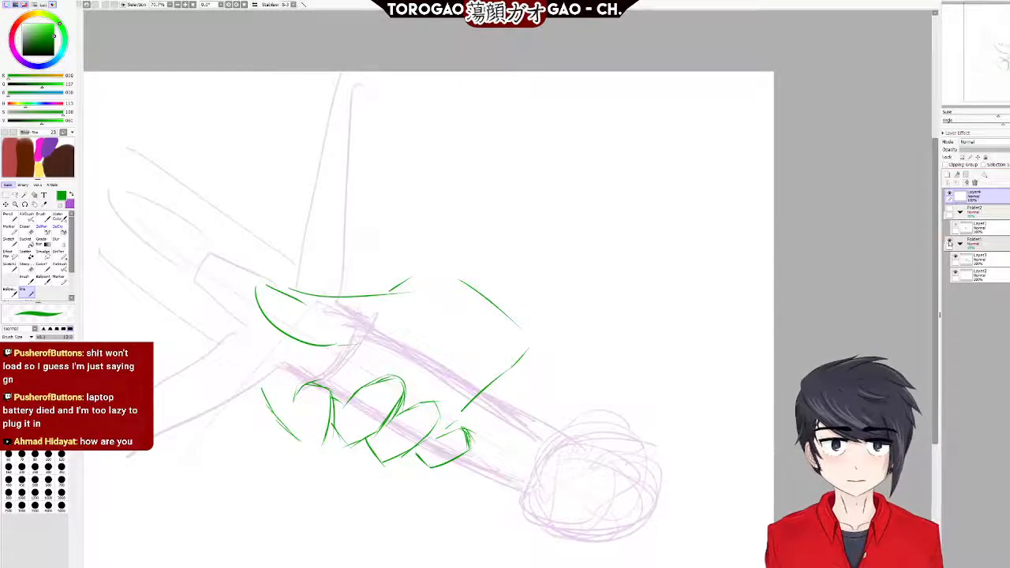
{"action": "left_click", "coordinate": [951, 210]}
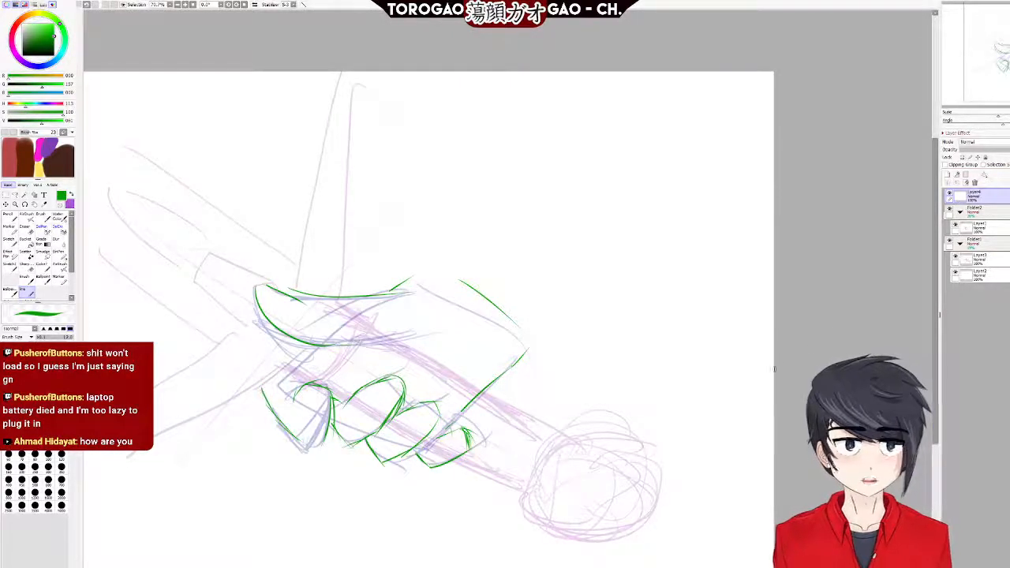
On the green line layer, connect the thumb's underside to the index finger and scribble a lower top edge on that finger.
{"action": "left_click", "coordinate": [979, 213]}
{"action": "scroll", "coordinate": [265, 459], "scroll_direction": "up", "scroll_amount": 5}
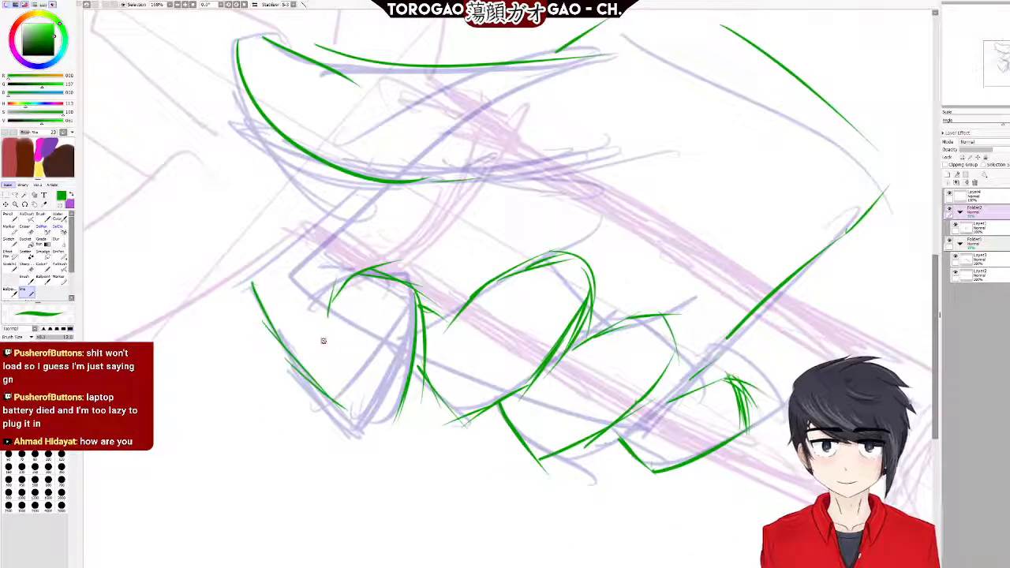
{"action": "left_click_drag", "start_coordinate": [938, 291], "coordinate": [940, 268]}
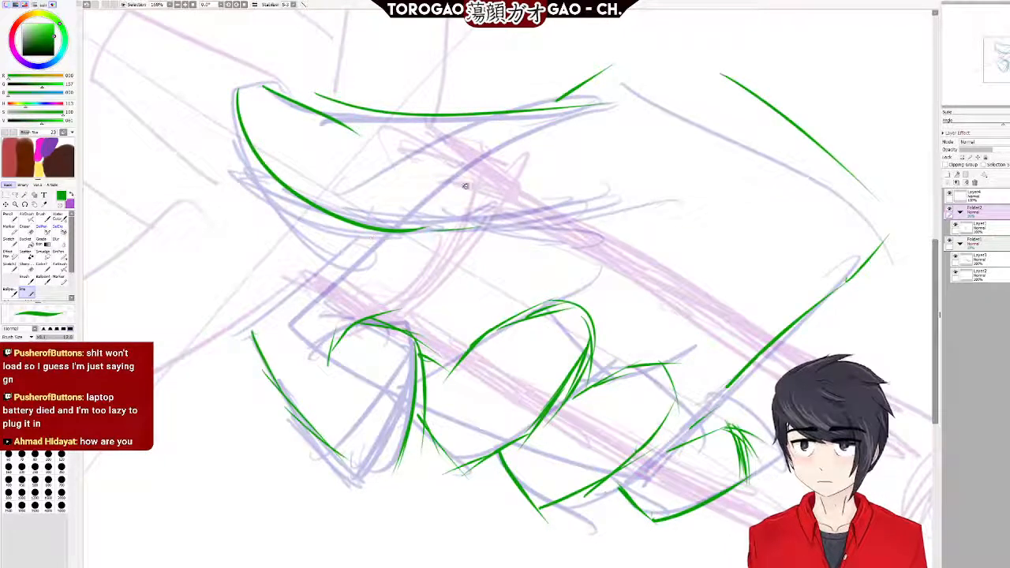
{"action": "left_click", "coordinate": [983, 195]}
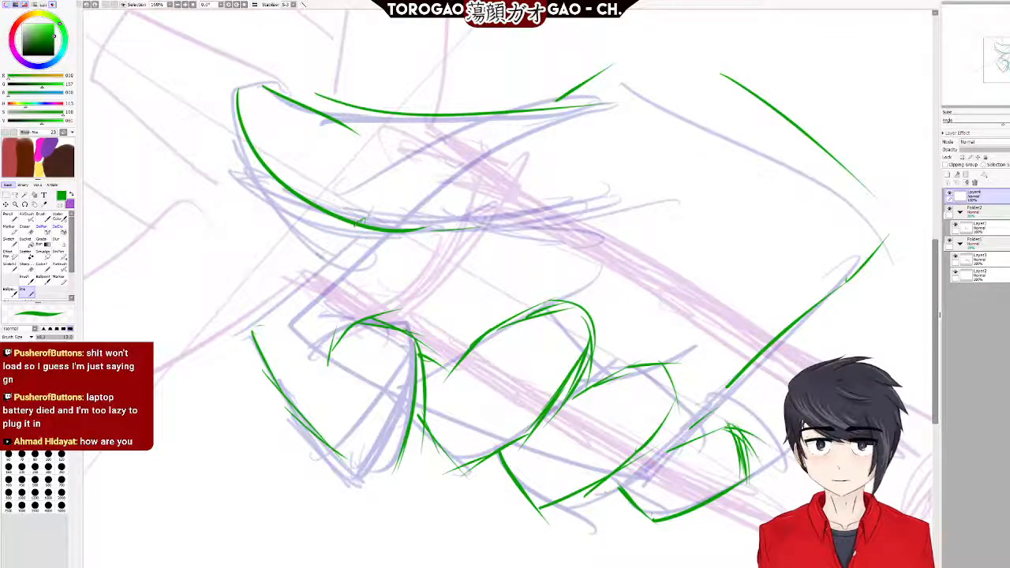
{"action": "left_click_drag", "start_coordinate": [364, 219], "coordinate": [258, 331]}
{"action": "mouse_move", "coordinate": [330, 352]}
{"action": "left_mouse_down"}
{"action": "mouse_move", "coordinate": [383, 361]}
{"action": "mouse_move", "coordinate": [405, 352]}
{"action": "mouse_move", "coordinate": [344, 357]}
{"action": "mouse_move", "coordinate": [365, 358]}
{"action": "mouse_move", "coordinate": [345, 345]}
{"action": "mouse_move", "coordinate": [412, 365]}
{"action": "left_mouse_up"}
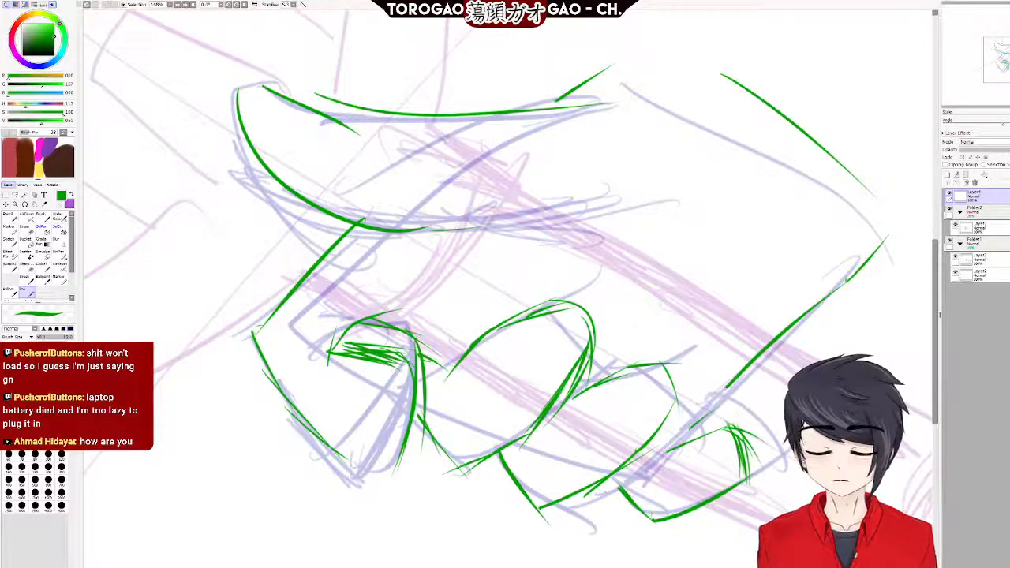
Erase the old curved top outline of the index finger and return to the pen.
{"action": "key", "text": "e"}
{"action": "left_click_drag", "start_coordinate": [340, 289], "coordinate": [412, 338]}
{"action": "left_click_drag", "start_coordinate": [395, 285], "coordinate": [426, 316]}
{"action": "key", "text": "n"}
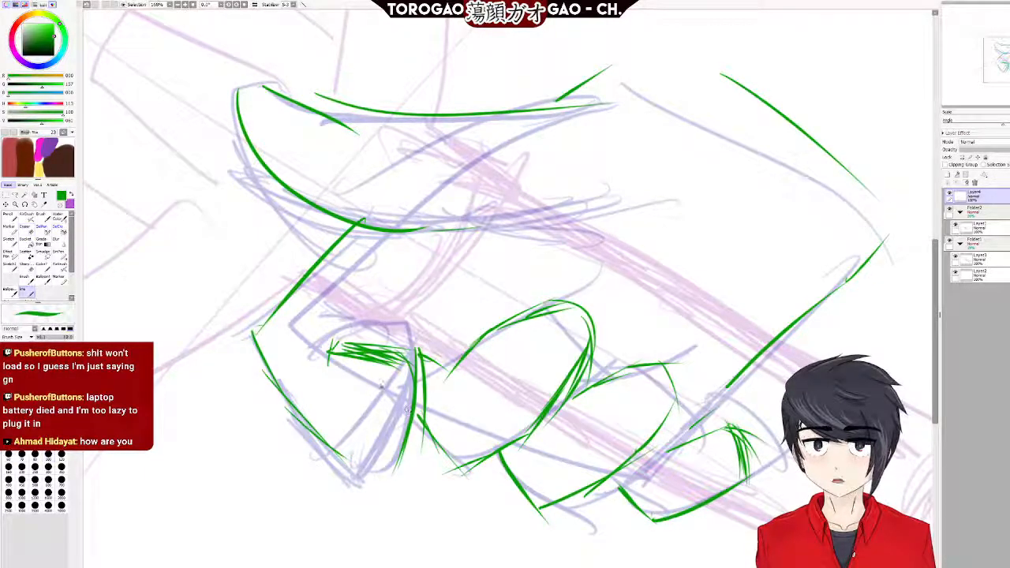
Rework the index finger's inner edge with green strokes from its scribbled top edge down to the fingertip.
{"action": "mouse_move", "coordinate": [339, 354]}
{"action": "left_mouse_down"}
{"action": "mouse_move", "coordinate": [413, 375]}
{"action": "mouse_move", "coordinate": [421, 431]}
{"action": "left_mouse_up"}
{"action": "left_click_drag", "start_coordinate": [413, 381], "coordinate": [388, 499]}
{"action": "key", "text": "ctrl+z"}
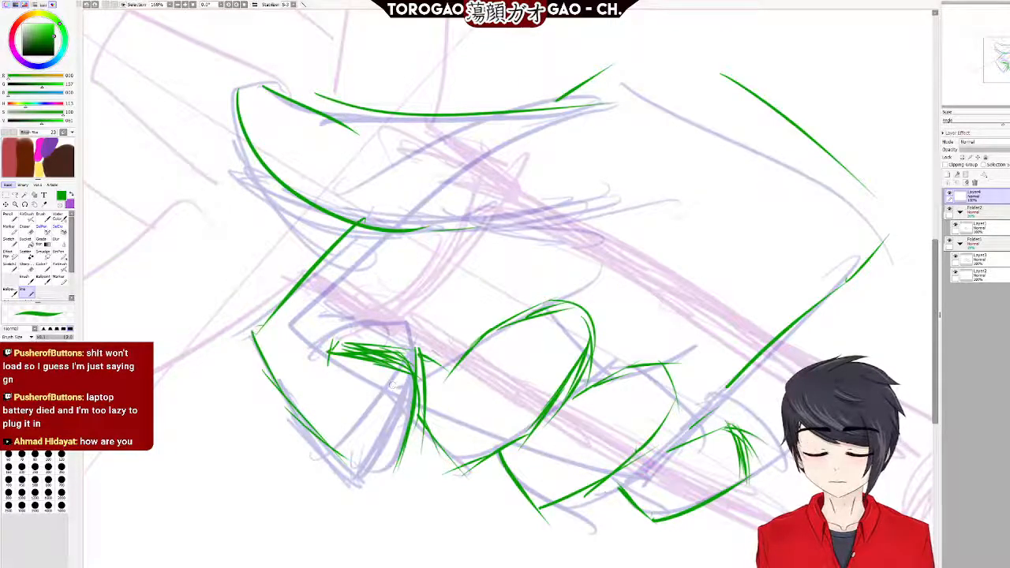
{"action": "left_click_drag", "start_coordinate": [414, 413], "coordinate": [373, 471]}
{"action": "left_click_drag", "start_coordinate": [406, 434], "coordinate": [367, 465]}
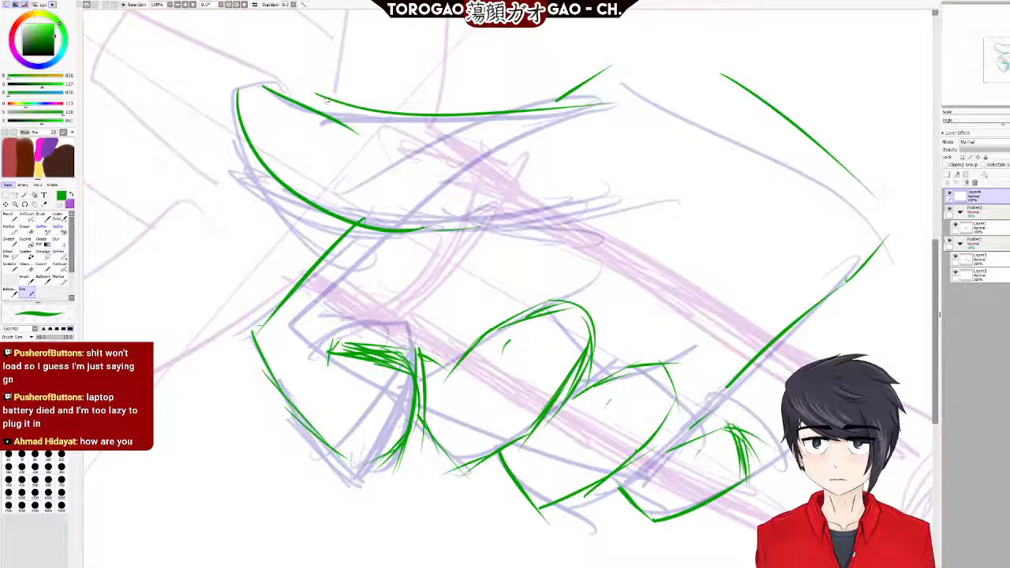
Thicken the thumb's lower contour with overlapping green strokes and extend it in a slight bump toward the palm.
{"action": "left_click_drag", "start_coordinate": [304, 203], "coordinate": [408, 212]}
{"action": "mouse_move", "coordinate": [329, 211]}
{"action": "left_mouse_down"}
{"action": "mouse_move", "coordinate": [409, 222]}
{"action": "mouse_move", "coordinate": [485, 211]}
{"action": "left_mouse_up"}
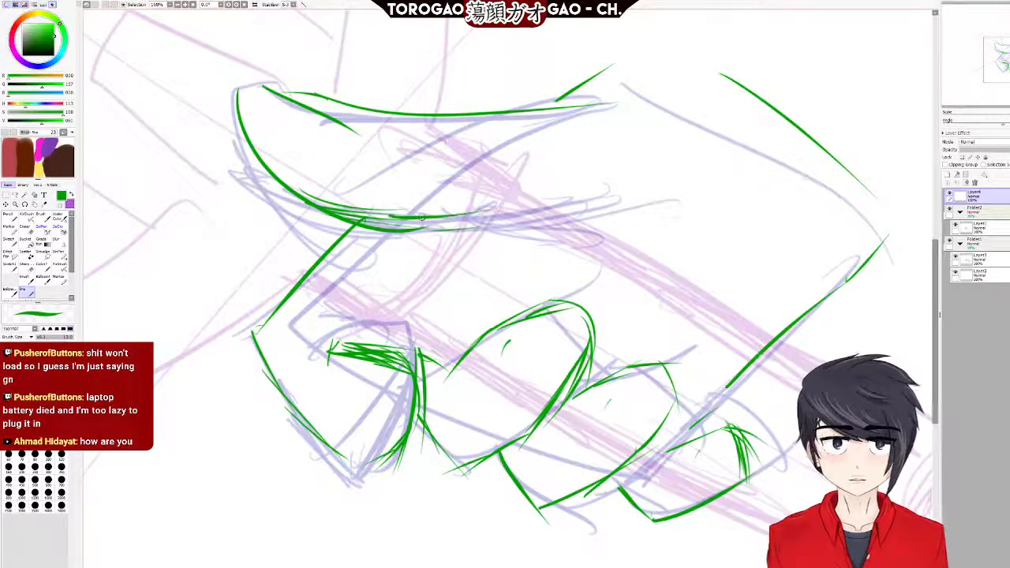
{"action": "left_click_drag", "start_coordinate": [418, 215], "coordinate": [520, 195]}
{"action": "mouse_move", "coordinate": [454, 210]}
{"action": "left_mouse_down"}
{"action": "mouse_move", "coordinate": [517, 192]}
{"action": "mouse_move", "coordinate": [542, 199]}
{"action": "left_mouse_up"}
{"action": "mouse_move", "coordinate": [480, 199]}
{"action": "left_mouse_down"}
{"action": "mouse_move", "coordinate": [561, 207]}
{"action": "mouse_move", "coordinate": [743, 328]}
{"action": "left_mouse_up"}
{"action": "key", "text": "ctrl+z"}
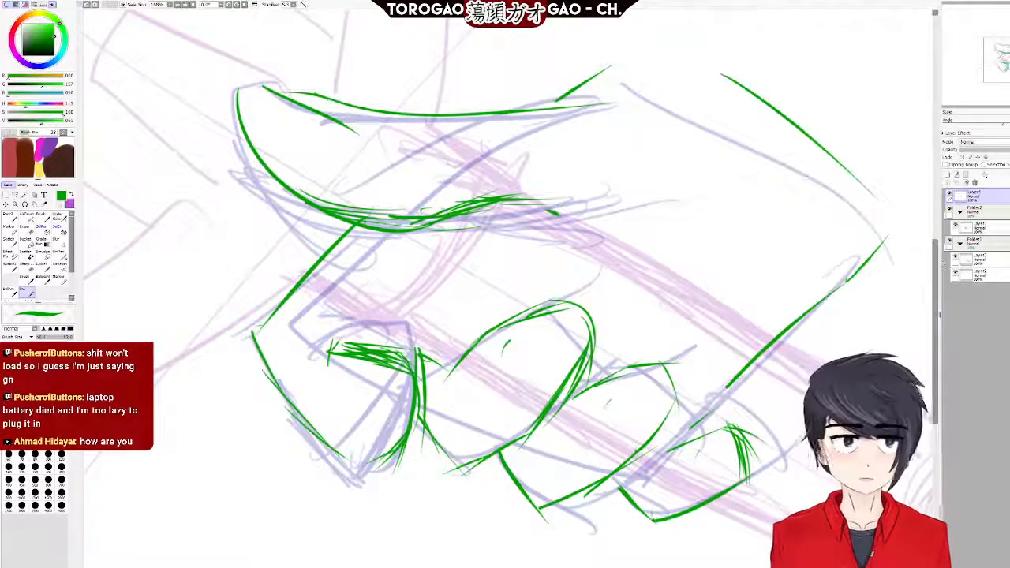
Add a new layer directly above the handle sketch folder and change the pen colour to dark violet.
{"action": "left_click", "coordinate": [996, 231]}
{"action": "left_click", "coordinate": [979, 257]}
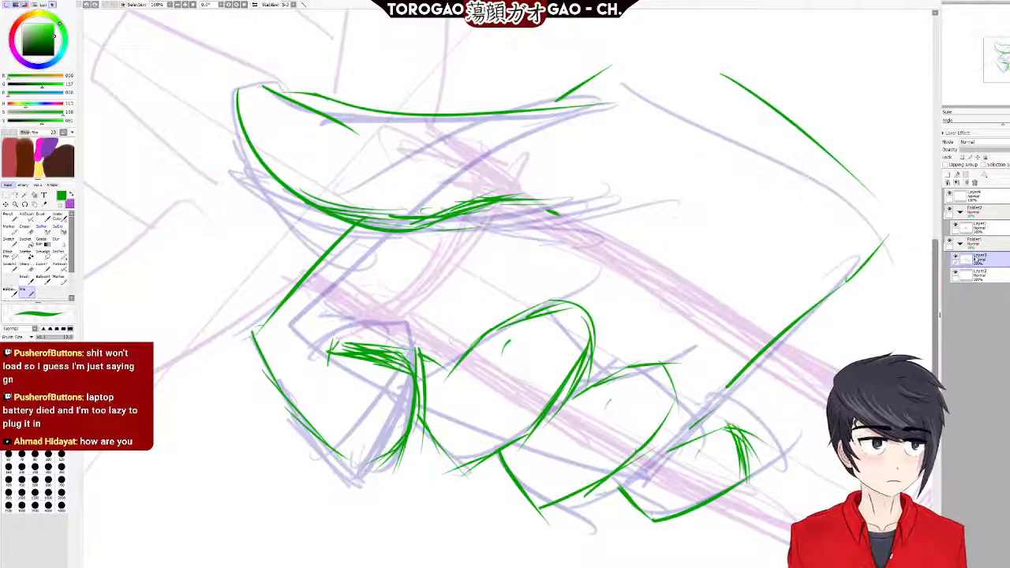
{"action": "left_click", "coordinate": [949, 174]}
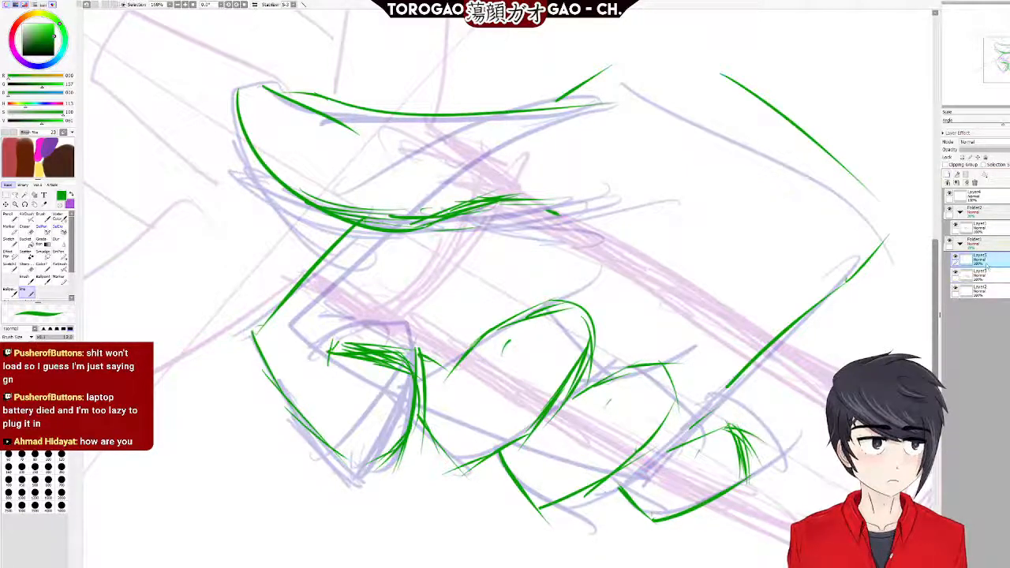
{"action": "left_click_drag", "start_coordinate": [994, 243], "coordinate": [993, 241]}
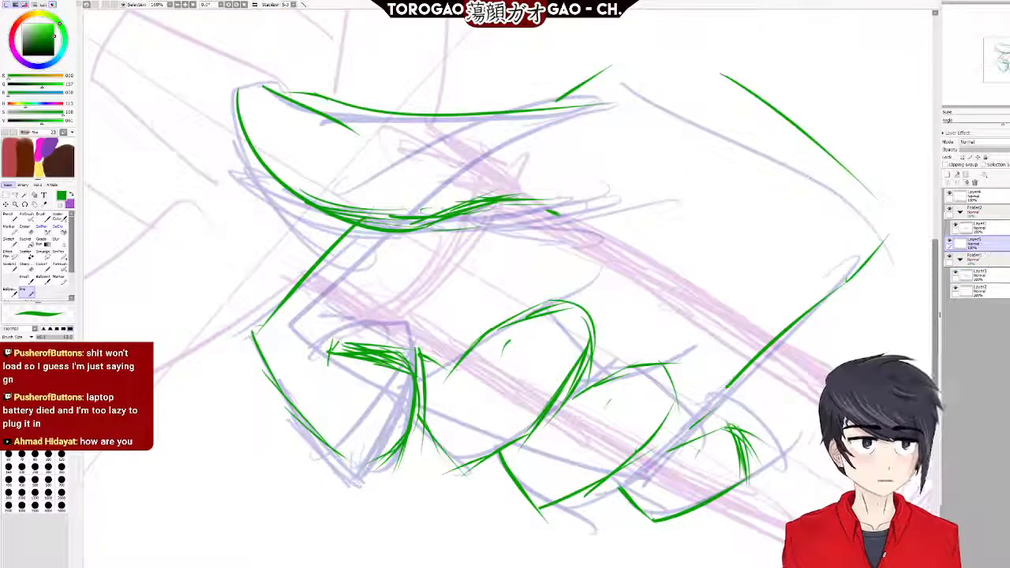
{"action": "scroll", "coordinate": [204, 241], "scroll_direction": "down", "scroll_amount": 5}
{"action": "scroll", "coordinate": [292, 253], "scroll_direction": "up", "scroll_amount": 4}
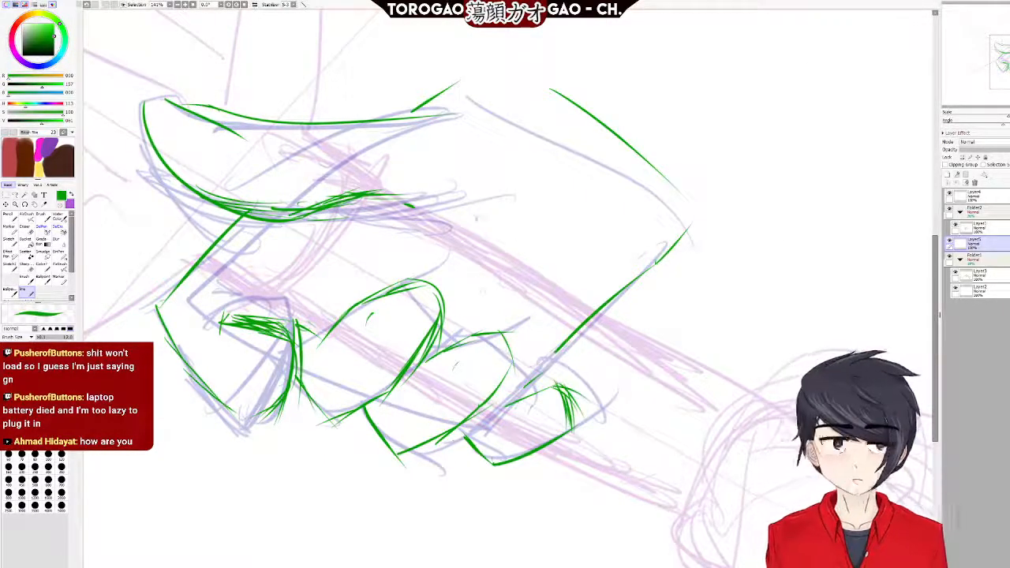
{"action": "scroll", "coordinate": [496, 345], "scroll_direction": "up", "scroll_amount": 4}
{"action": "scroll", "coordinate": [672, 339], "scroll_direction": "down", "scroll_amount": 4}
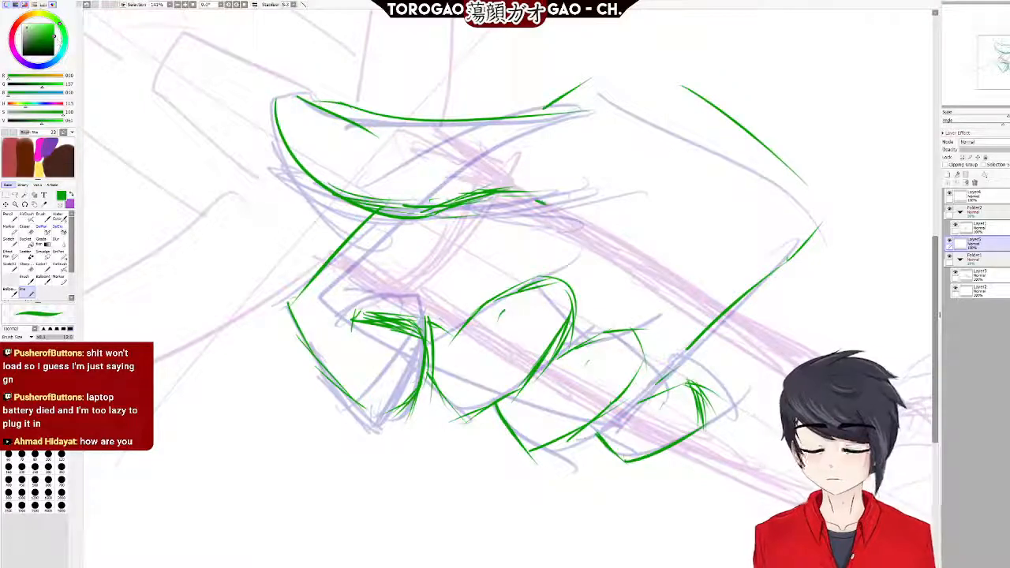
{"action": "left_click", "coordinate": [22, 62]}
{"action": "scroll", "coordinate": [357, 409], "scroll_direction": "up", "scroll_amount": 1}
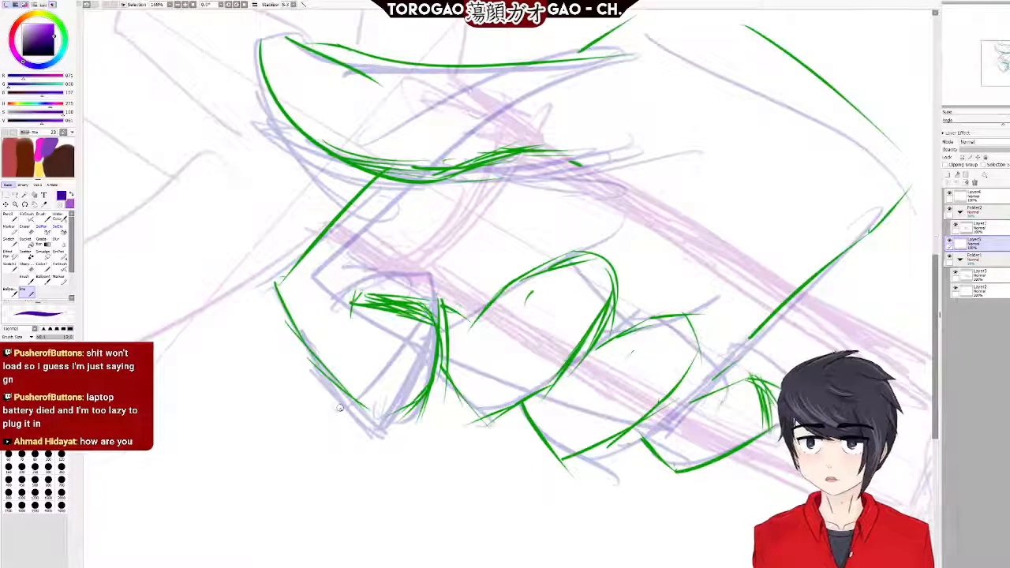
Trace the handle's upper edge with one straight violet line from the thumb toward the pommel, redoing it until it fits.
{"action": "mouse_move", "coordinate": [567, 162]}
{"action": "left_mouse_down"}
{"action": "mouse_move", "coordinate": [654, 203]}
{"action": "mouse_move", "coordinate": [869, 355]}
{"action": "left_mouse_up"}
{"action": "key", "text": "ctrl+z"}
{"action": "left_click_drag", "start_coordinate": [543, 158], "coordinate": [931, 338]}
{"action": "key", "text": "ctrl+z"}
{"action": "left_click_drag", "start_coordinate": [561, 153], "coordinate": [877, 330]}
{"action": "key", "text": "ctrl+z"}
{"action": "mouse_move", "coordinate": [567, 161]}
{"action": "left_mouse_down"}
{"action": "mouse_move", "coordinate": [726, 248]}
{"action": "mouse_move", "coordinate": [877, 351]}
{"action": "left_mouse_up"}
{"action": "key", "text": "ctrl+z"}
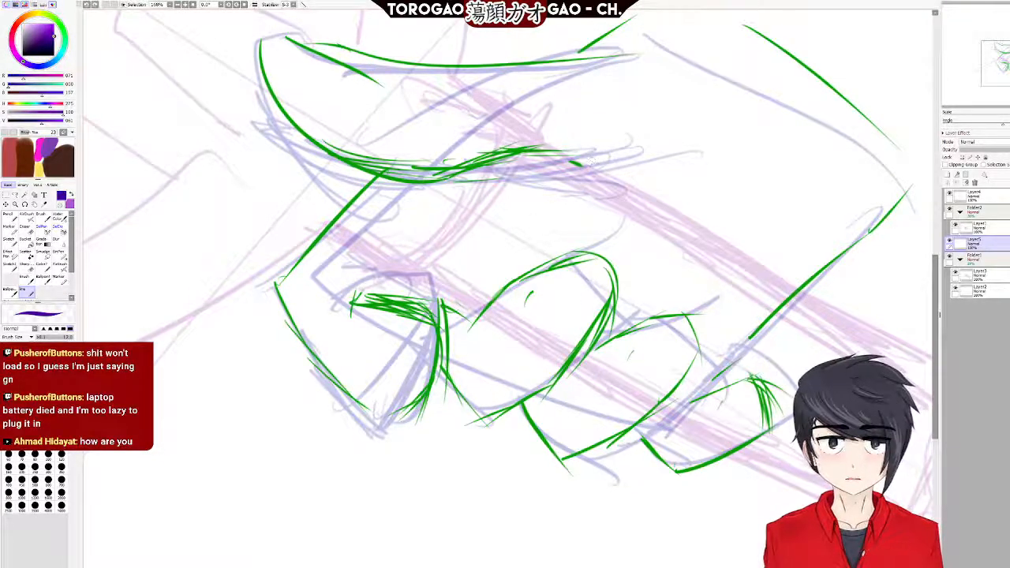
{"action": "left_click_drag", "start_coordinate": [567, 162], "coordinate": [856, 357]}
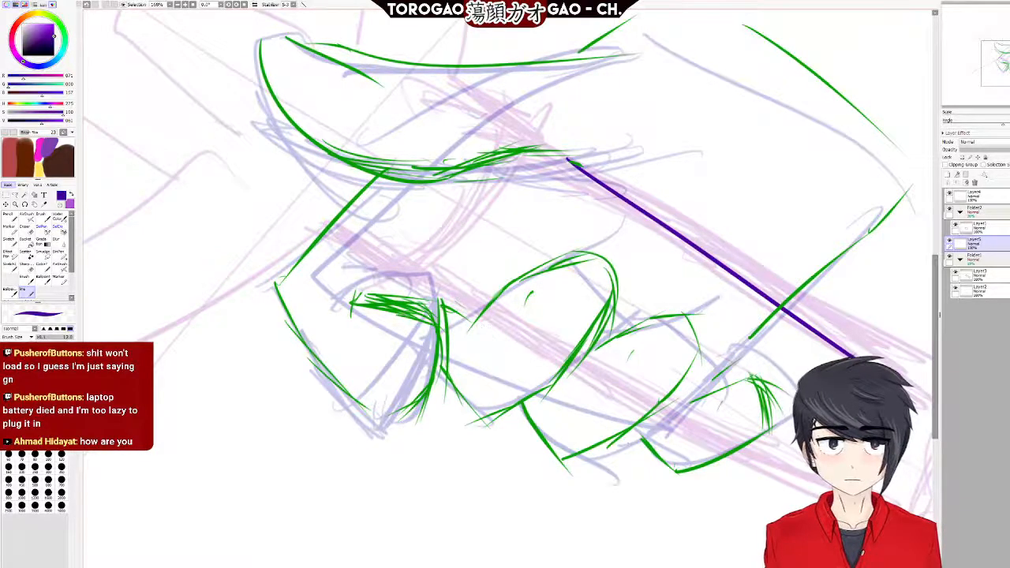
Trace the handle's lower edge with a long violet line running behind the fingers toward the pommel, retrying its angle.
{"action": "left_click_drag", "start_coordinate": [361, 238], "coordinate": [732, 433]}
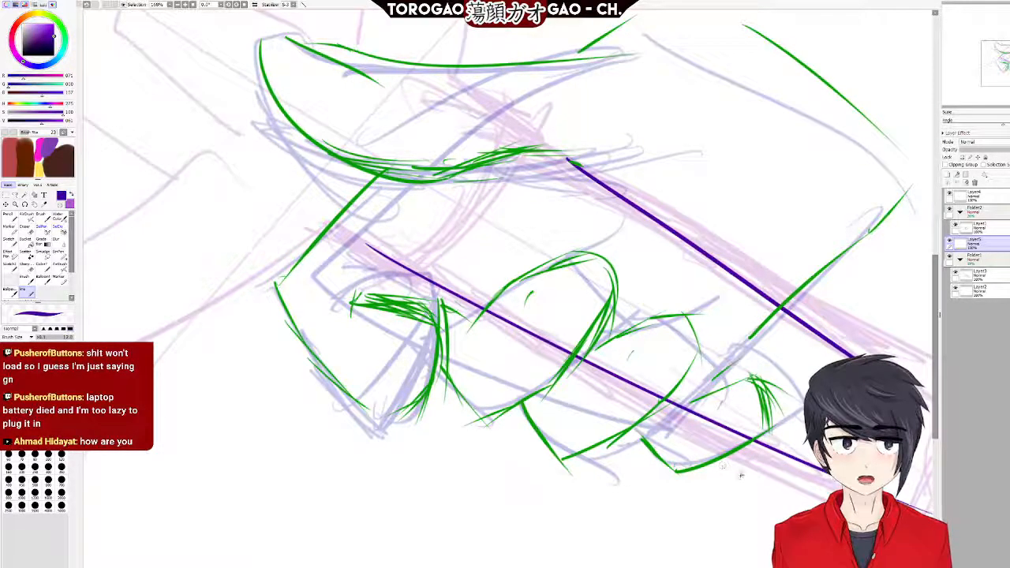
{"action": "key", "text": "ctrl+z"}
{"action": "left_click_drag", "start_coordinate": [369, 260], "coordinate": [733, 450]}
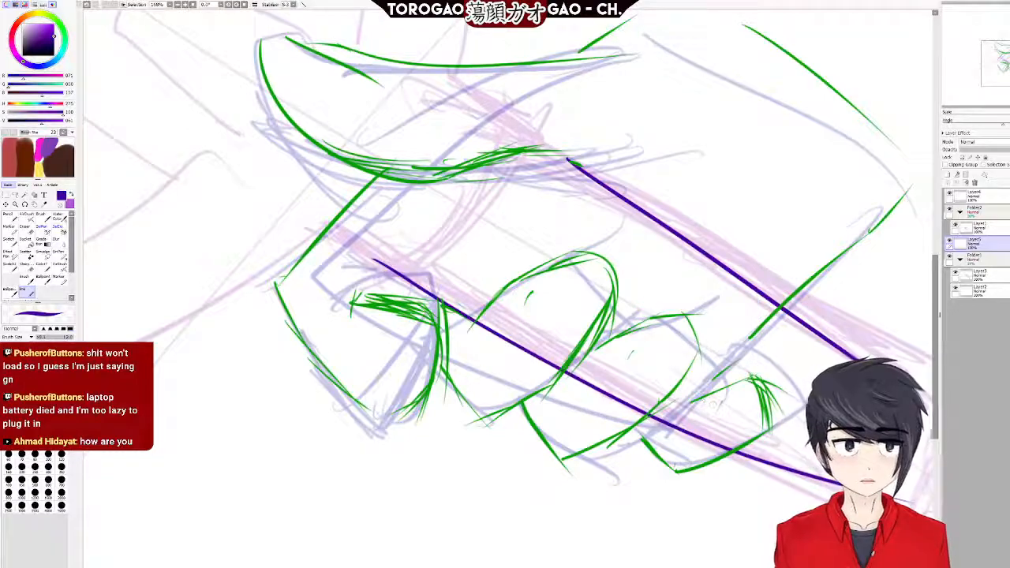
{"action": "key", "text": "ctrl+z"}
{"action": "left_click_drag", "start_coordinate": [395, 262], "coordinate": [829, 490]}
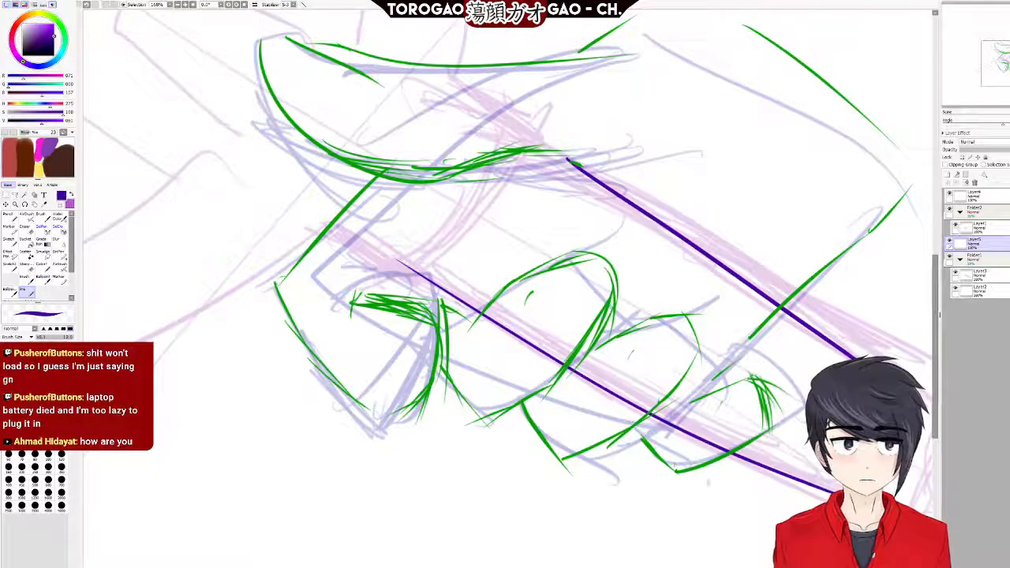
{"action": "key", "text": "ctrl+z"}
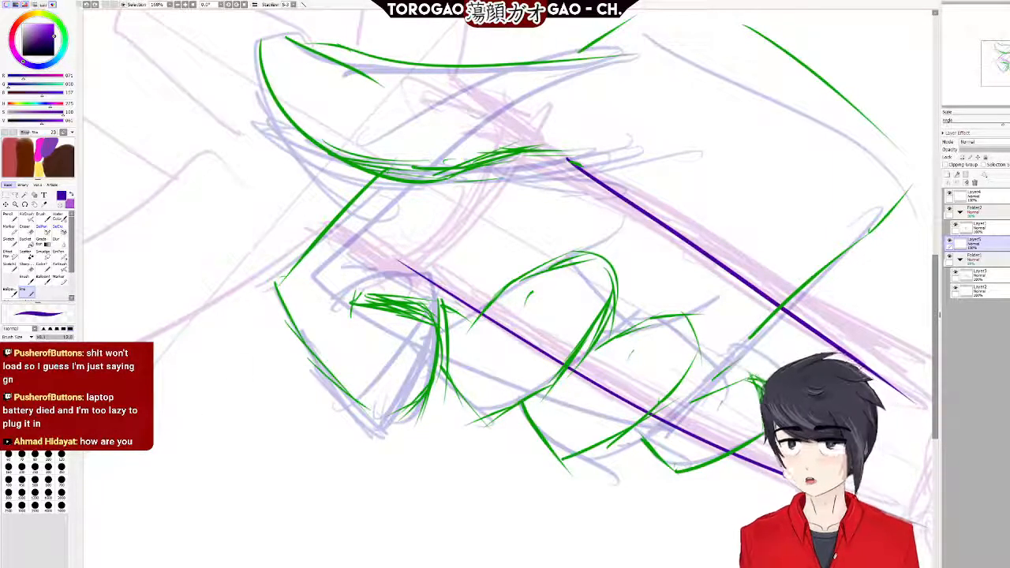
Draw the curved violet edge at the handle's upper end, from the thumb's underside down to the handle's lower edge.
{"action": "scroll", "coordinate": [118, 355], "scroll_direction": "down", "scroll_amount": 6}
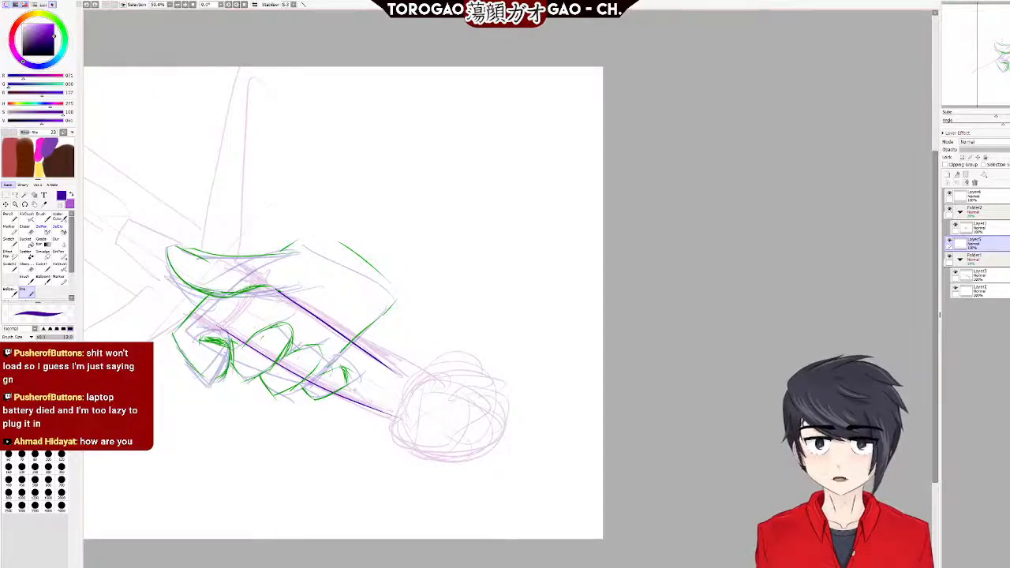
{"action": "scroll", "coordinate": [185, 352], "scroll_direction": "up", "scroll_amount": 4}
{"action": "left_click_drag", "start_coordinate": [488, 567], "coordinate": [338, 566]}
{"action": "scroll", "coordinate": [575, 242], "scroll_direction": "up", "scroll_amount": 3}
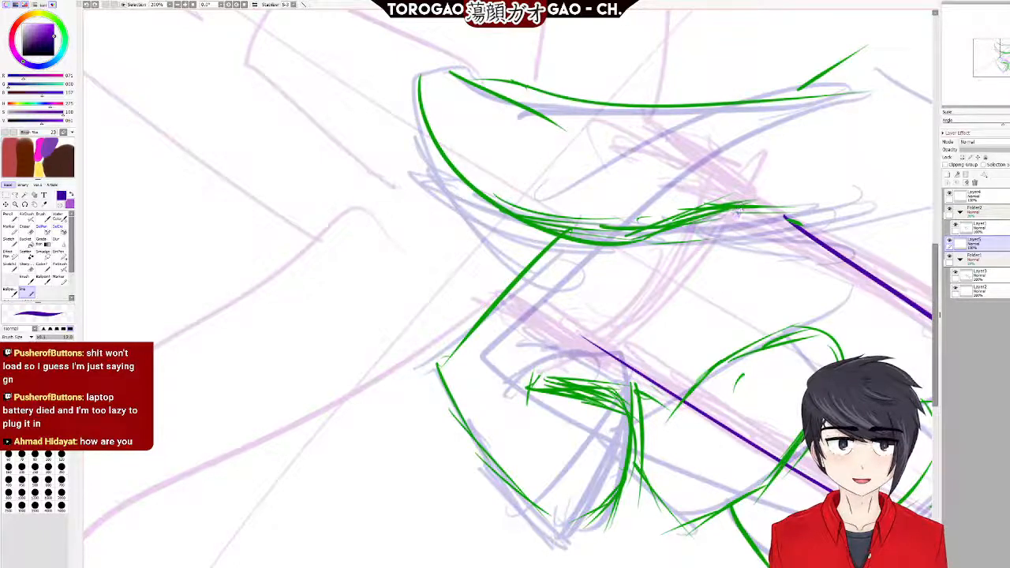
{"action": "left_click_drag", "start_coordinate": [740, 208], "coordinate": [613, 344]}
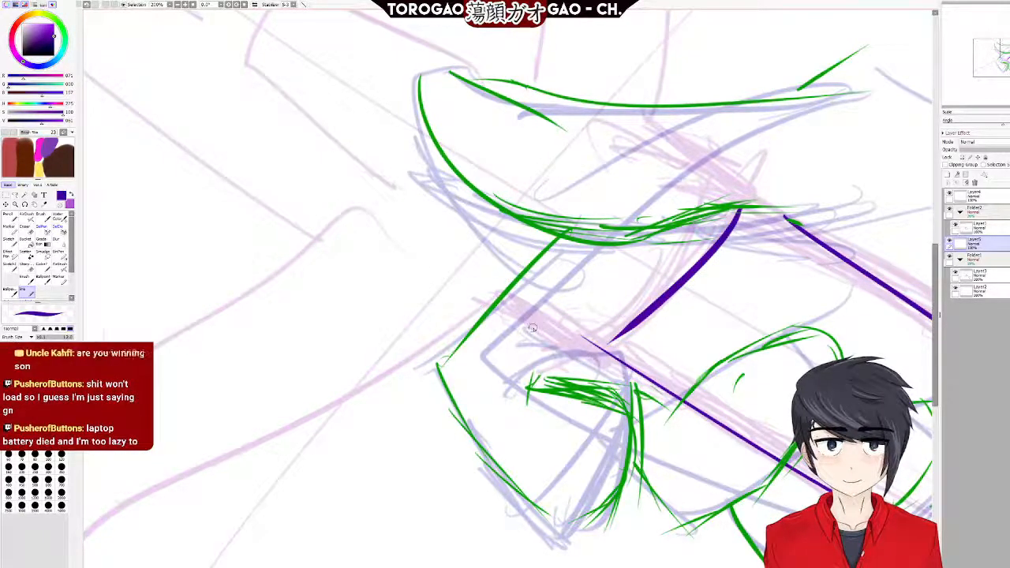
{"action": "key", "text": "ctrl+z"}
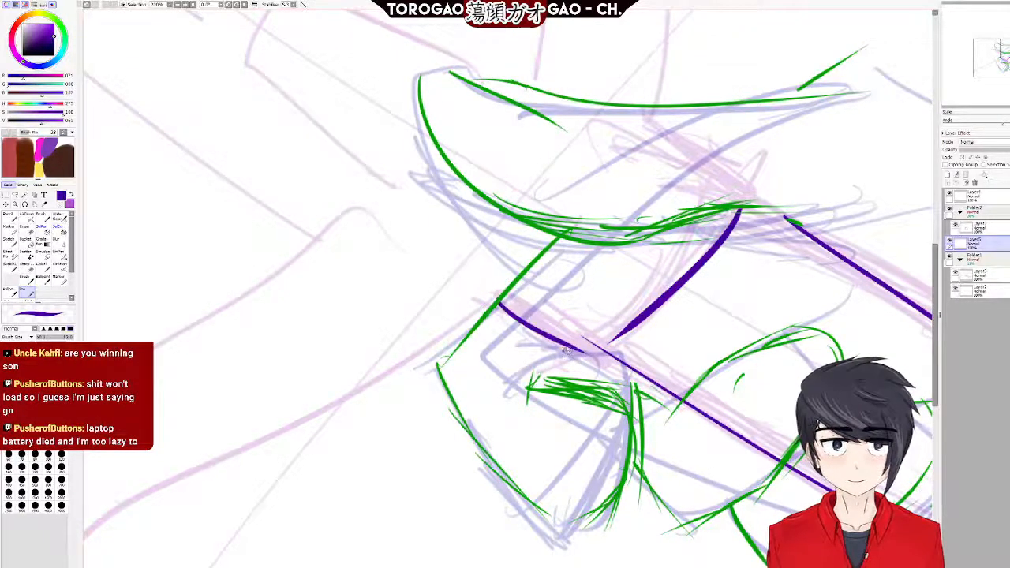
Connect the index finger's outer contour to the lower end of the curved handle edge with a short violet line.
{"action": "left_click_drag", "start_coordinate": [530, 317], "coordinate": [606, 365]}
{"action": "key", "text": "ctrl+z"}
{"action": "left_click_drag", "start_coordinate": [505, 297], "coordinate": [598, 342]}
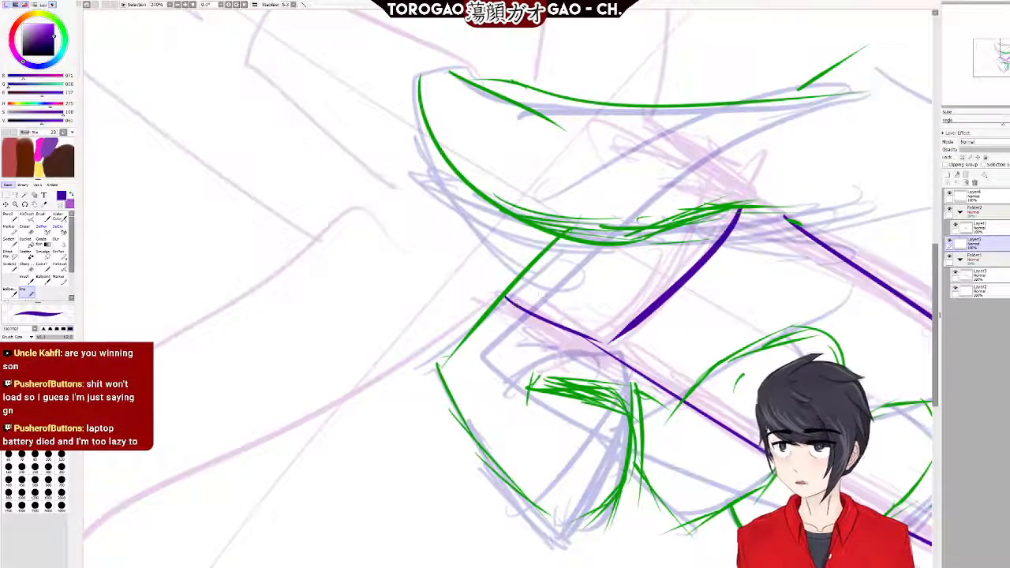
{"action": "key", "text": "ctrl+z"}
{"action": "left_click_drag", "start_coordinate": [510, 303], "coordinate": [581, 339]}
{"action": "key", "text": "ctrl+z"}
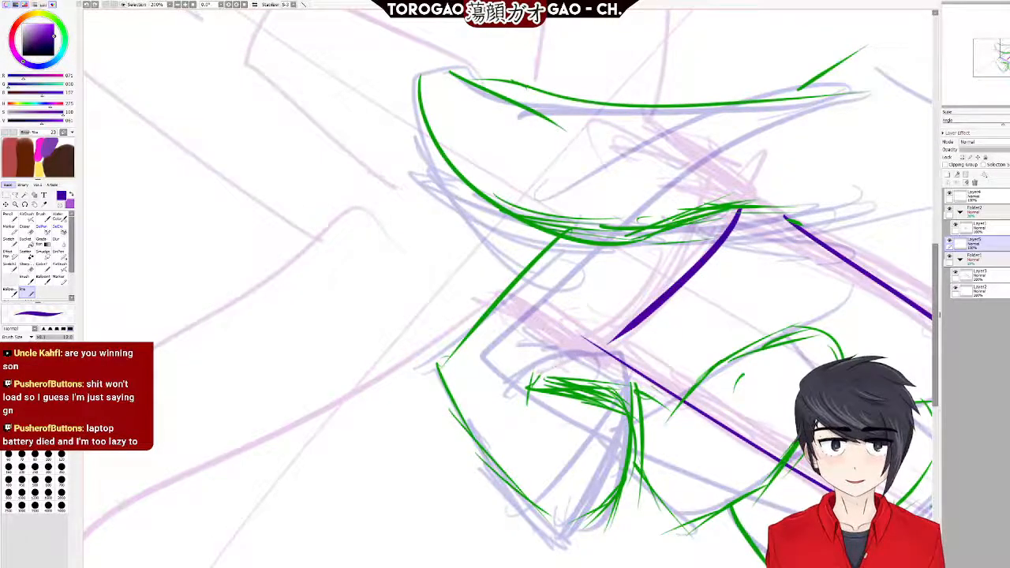
{"action": "mouse_move", "coordinate": [506, 300]}
{"action": "left_mouse_down"}
{"action": "mouse_move", "coordinate": [574, 359]}
{"action": "mouse_move", "coordinate": [601, 347]}
{"action": "left_mouse_up"}
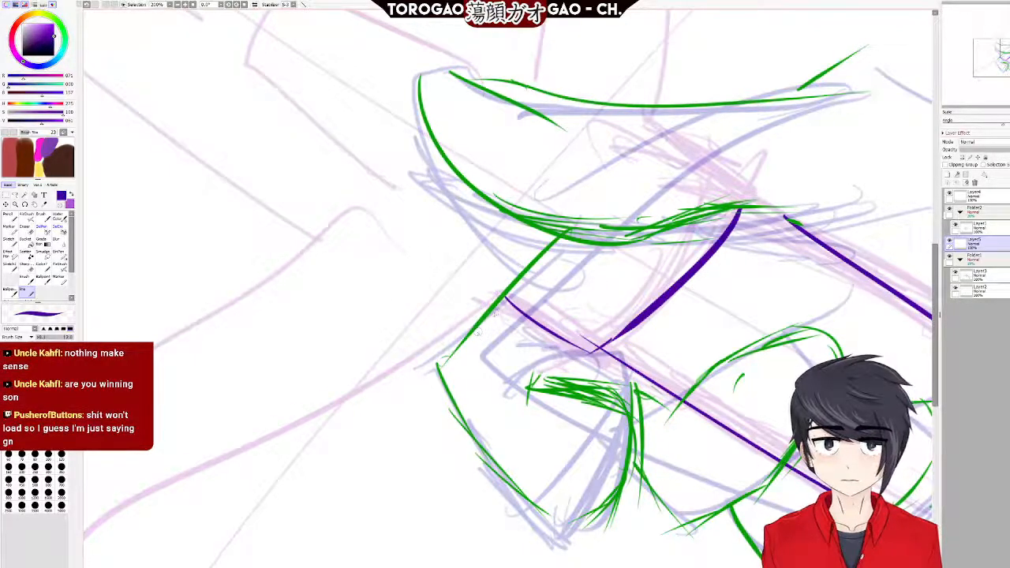
Trace both edges of the lower branching arm and the lower edge of the upper arm's base in violet.
{"action": "left_click_drag", "start_coordinate": [494, 300], "coordinate": [110, 552]}
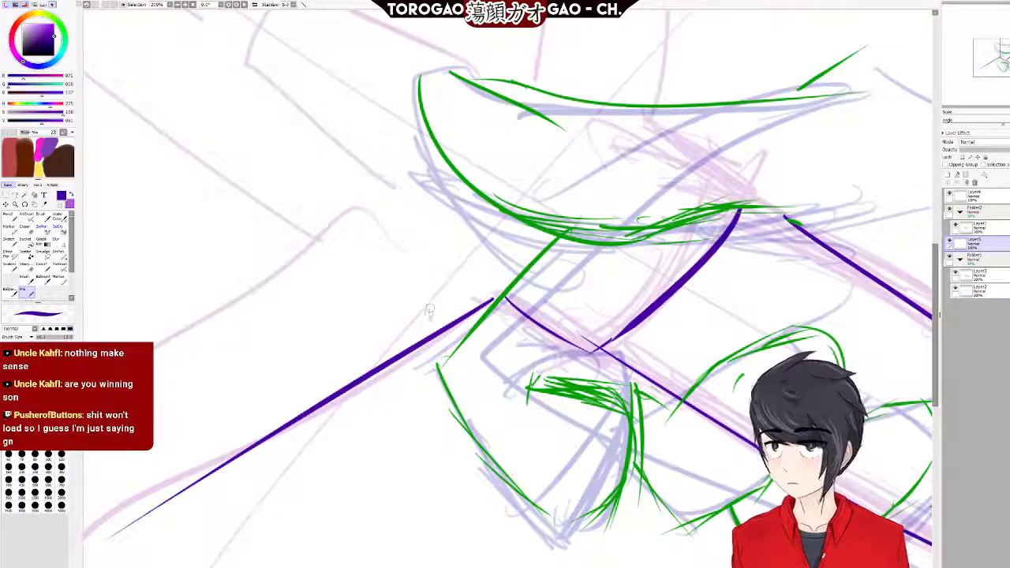
{"action": "key", "text": "ctrl+z"}
{"action": "left_click_drag", "start_coordinate": [497, 297], "coordinate": [256, 436]}
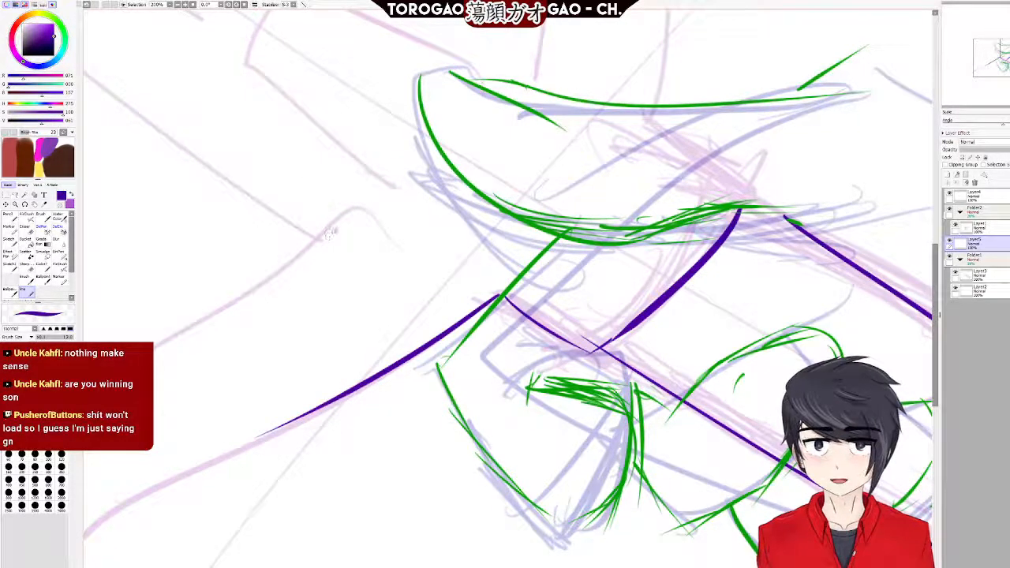
{"action": "left_click_drag", "start_coordinate": [360, 209], "coordinate": [152, 369]}
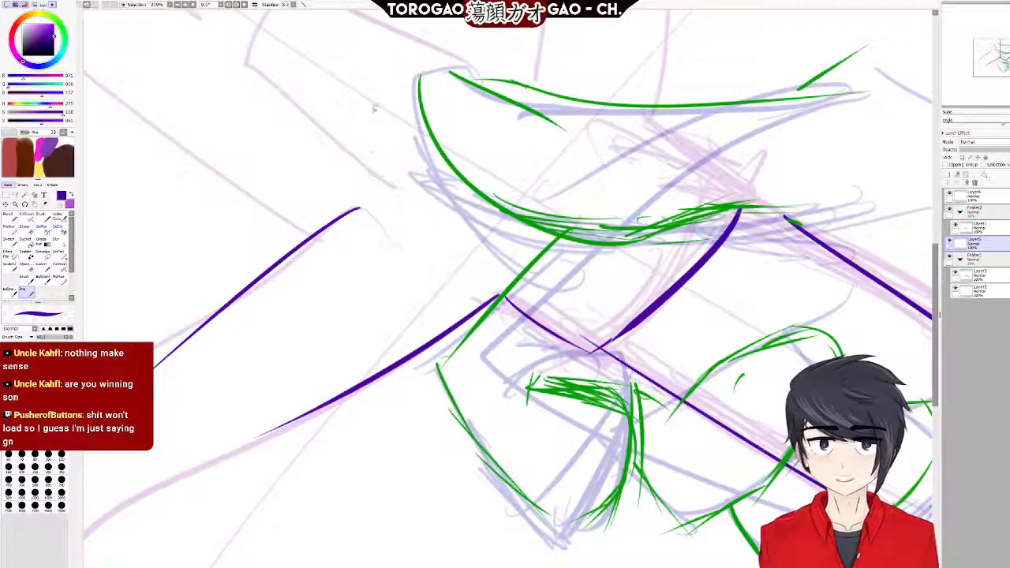
{"action": "left_click_drag", "start_coordinate": [257, 72], "coordinate": [387, 187]}
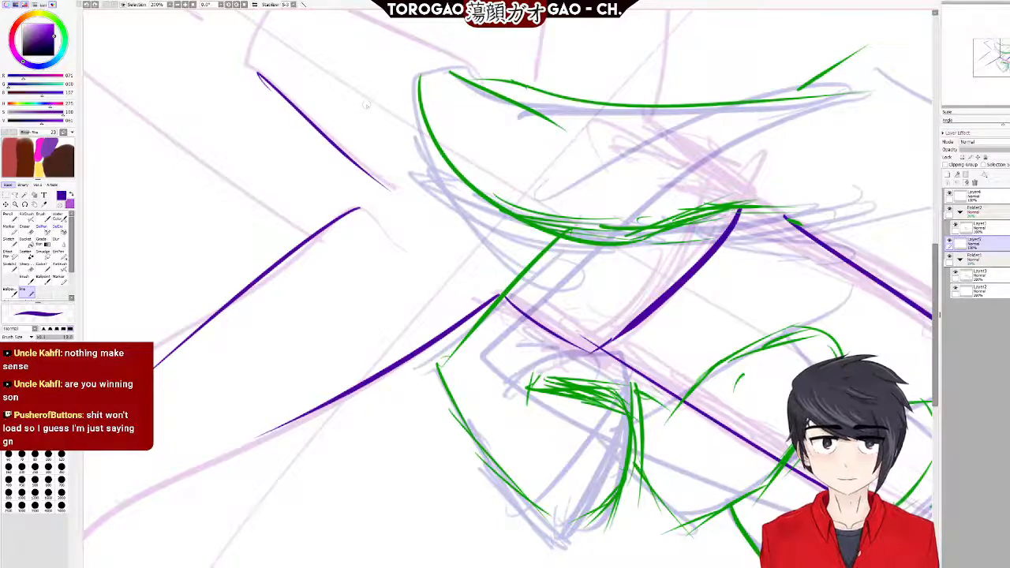
Lower the opacity of the violet handle line layer.
{"action": "scroll", "coordinate": [375, 77], "scroll_direction": "down", "scroll_amount": 4}
{"action": "scroll", "coordinate": [423, 150], "scroll_direction": "up", "scroll_amount": 3}
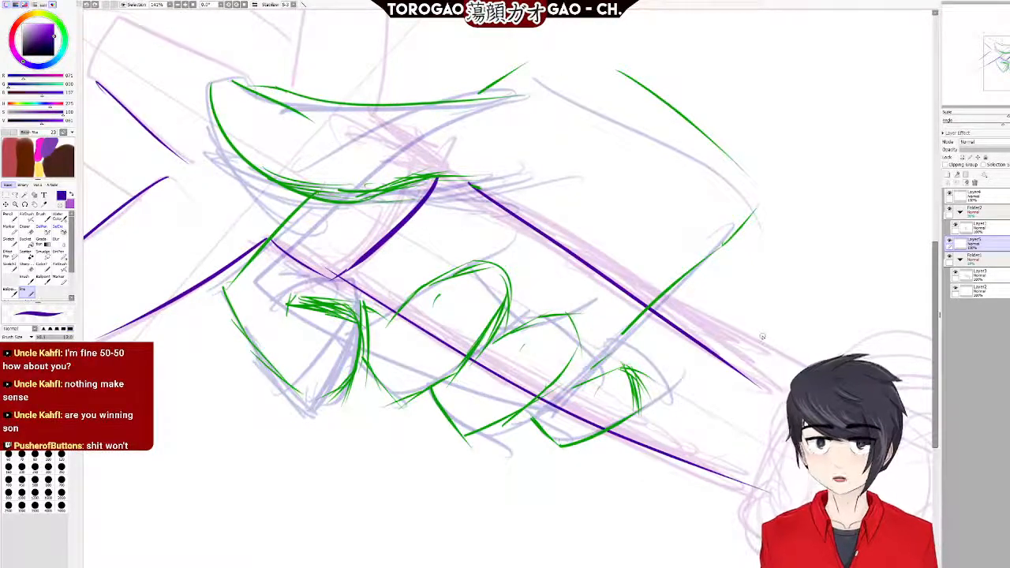
{"action": "scroll", "coordinate": [666, 343], "scroll_direction": "down", "scroll_amount": 4}
{"action": "left_click", "coordinate": [994, 150]}
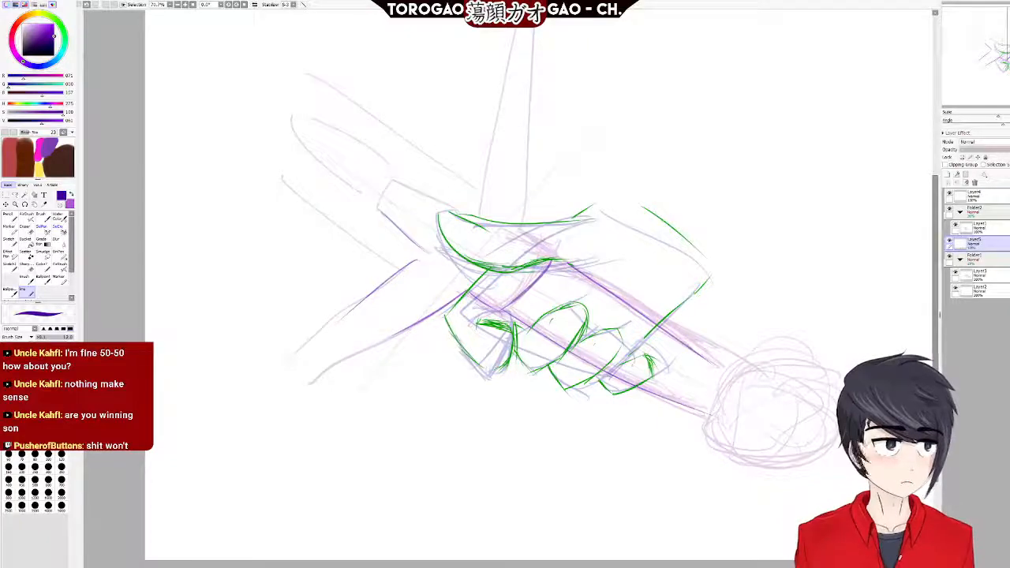
Examine the green hand lines and faded violet handle lines against the sketches, both close up and as a whole.
{"action": "scroll", "coordinate": [805, 366], "scroll_direction": "up", "scroll_amount": 1}
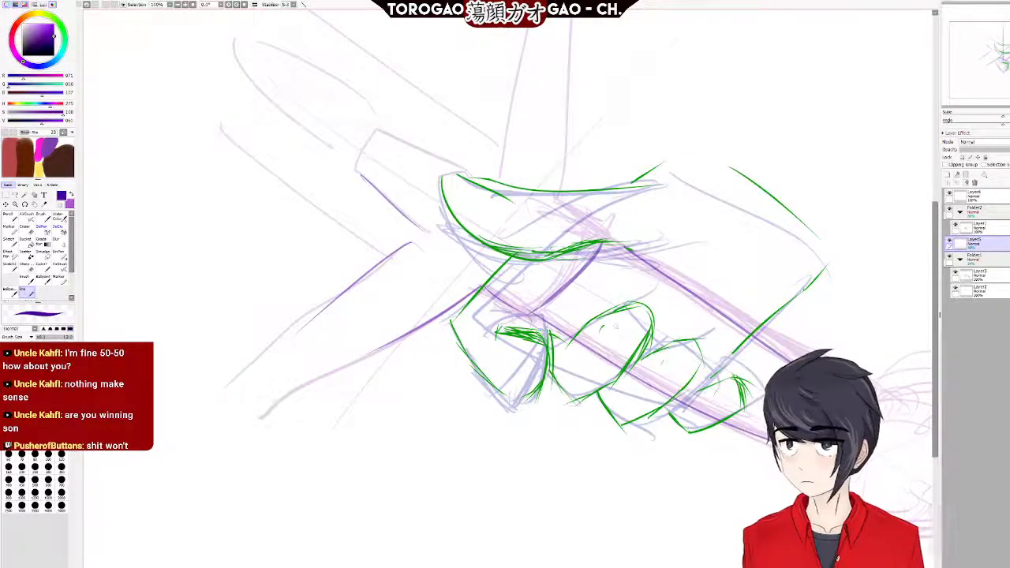
{"action": "scroll", "coordinate": [617, 326], "scroll_direction": "up", "scroll_amount": 1}
{"action": "scroll", "coordinate": [556, 337], "scroll_direction": "down", "scroll_amount": 2}
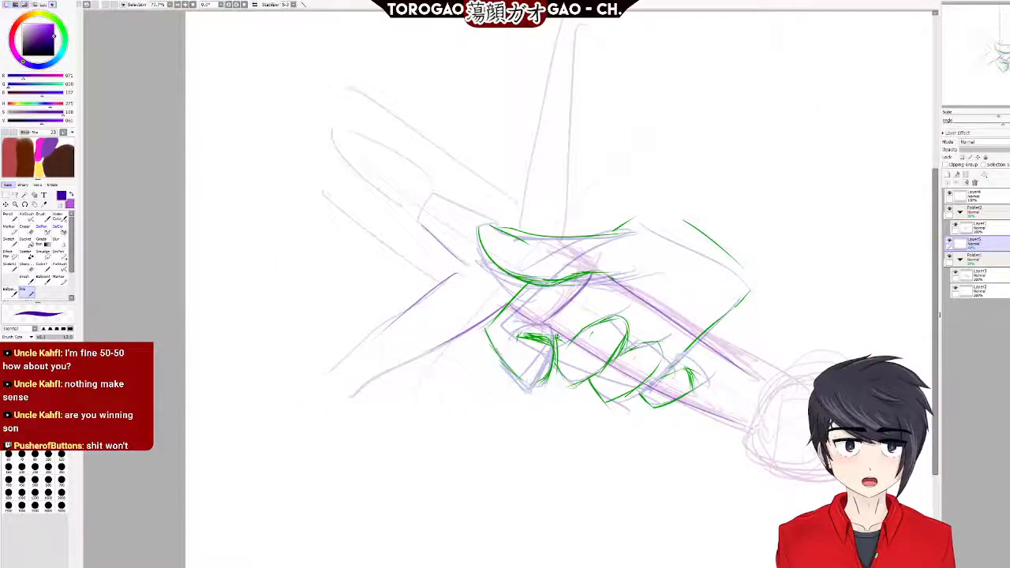
{"action": "scroll", "coordinate": [531, 277], "scroll_direction": "up", "scroll_amount": 2}
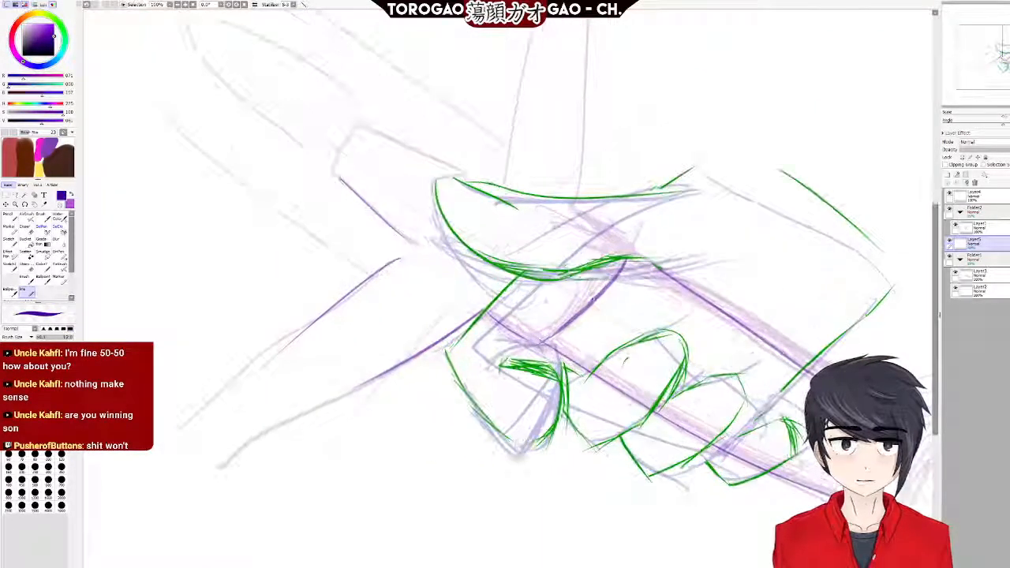
{"action": "scroll", "coordinate": [848, 343], "scroll_direction": "down", "scroll_amount": 3}
{"action": "scroll", "coordinate": [711, 324], "scroll_direction": "up", "scroll_amount": 2}
{"action": "scroll", "coordinate": [709, 322], "scroll_direction": "down", "scroll_amount": 2}
{"action": "scroll", "coordinate": [709, 322], "scroll_direction": "up", "scroll_amount": 4}
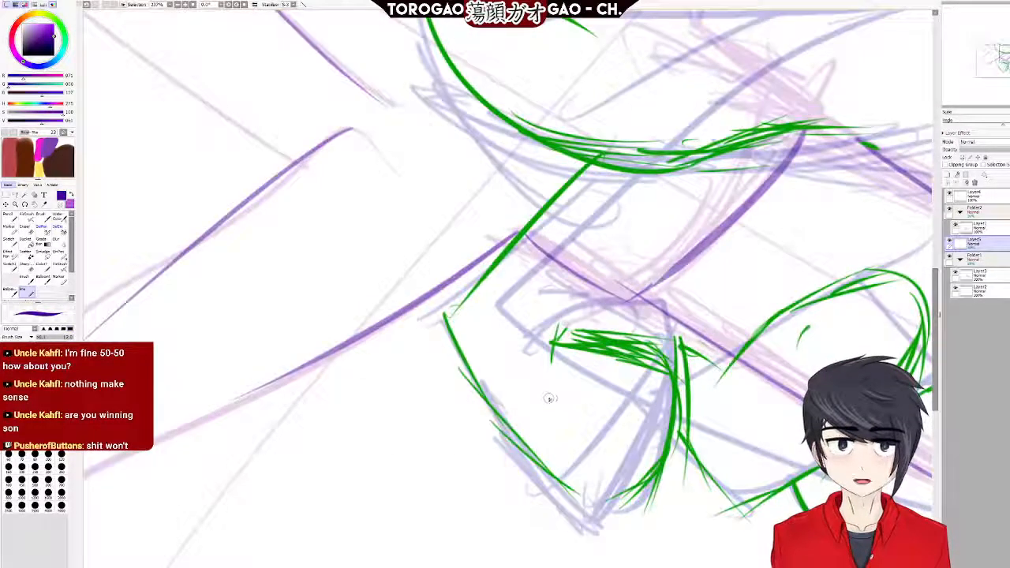
{"action": "scroll", "coordinate": [548, 397], "scroll_direction": "down", "scroll_amount": 1}
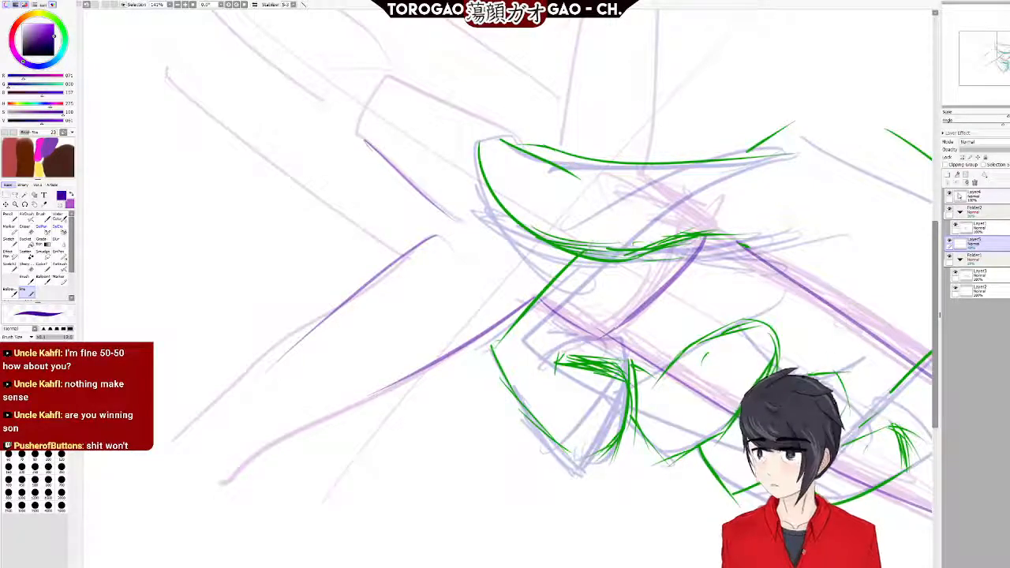
{"action": "scroll", "coordinate": [791, 138], "scroll_direction": "down", "scroll_amount": 3}
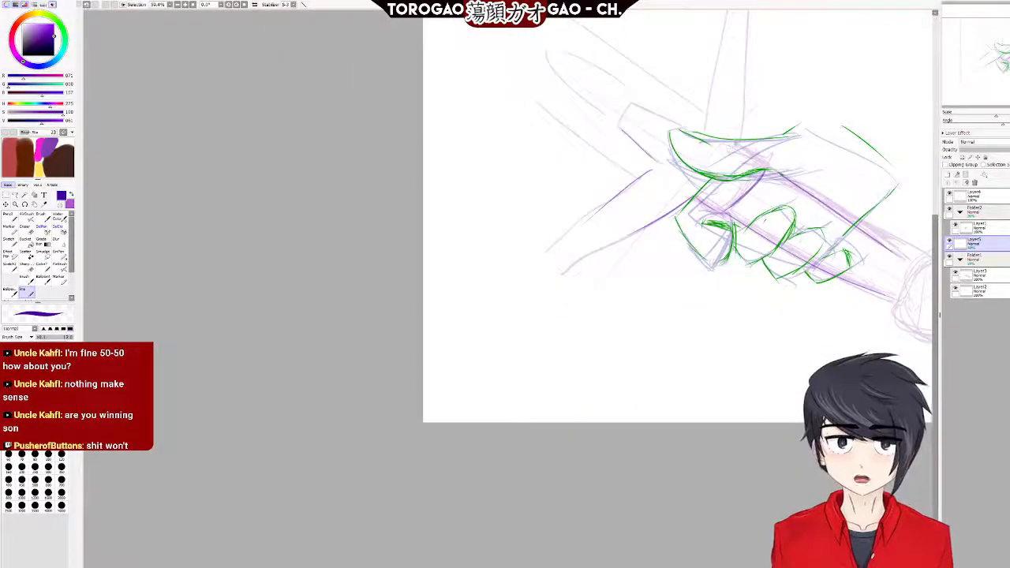
Create a new layer folder at the top of the layer stack and put the topmost layer inside it.
{"action": "scroll", "coordinate": [787, 181], "scroll_direction": "up", "scroll_amount": 3}
{"action": "scroll", "coordinate": [916, 241], "scroll_direction": "up", "scroll_amount": 2}
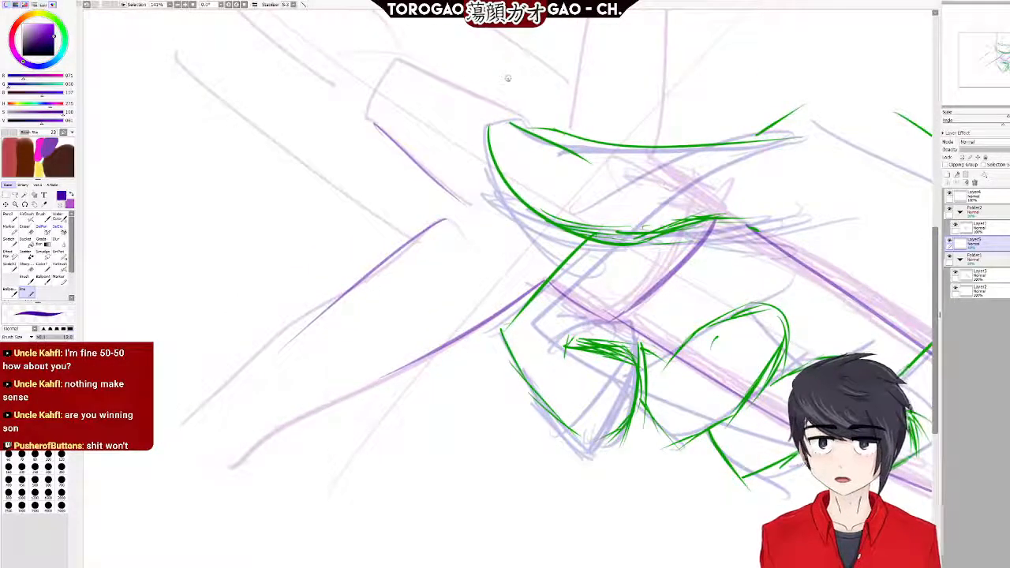
{"action": "left_click", "coordinate": [986, 193]}
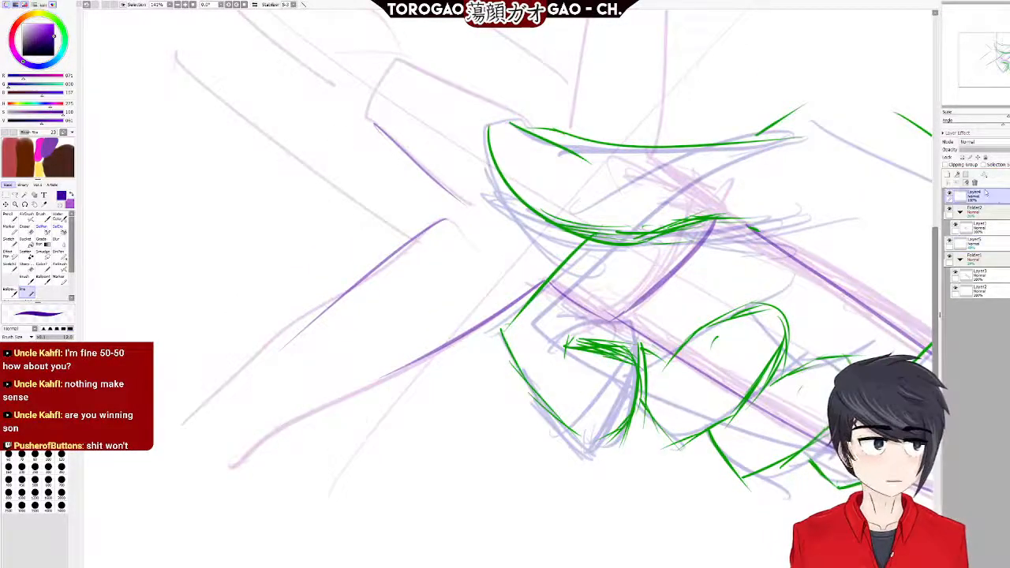
{"action": "left_click", "coordinate": [949, 193]}
{"action": "left_click", "coordinate": [950, 194]}
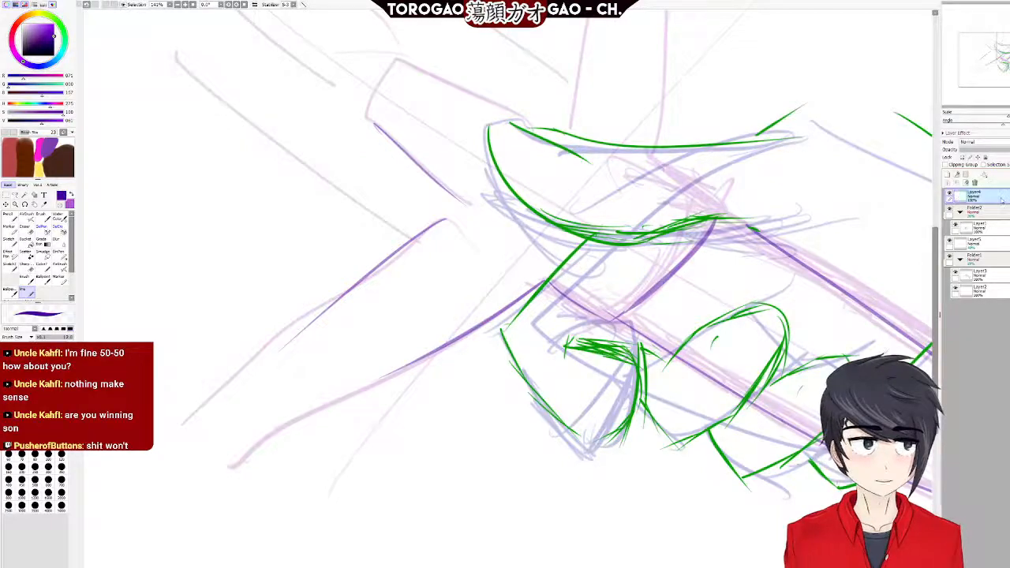
{"action": "left_click", "coordinate": [966, 174]}
{"action": "left_click_drag", "start_coordinate": [993, 213], "coordinate": [990, 197]}
{"action": "left_click", "coordinate": [983, 228]}
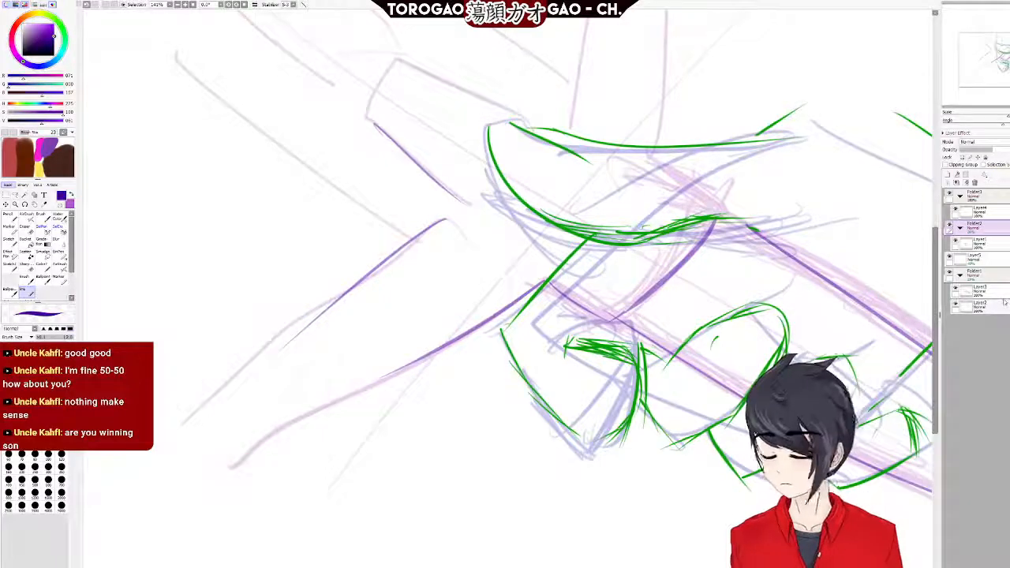
Move the remaining sketch folders and line layers into the new top folder and lower that folder's opacity.
{"action": "left_click", "coordinate": [1006, 303], "text": "shift"}
{"action": "left_click_drag", "start_coordinate": [999, 224], "coordinate": [1005, 198]}
{"action": "left_click_drag", "start_coordinate": [1003, 306], "coordinate": [1001, 207]}
{"action": "left_click", "coordinate": [998, 197]}
{"action": "left_click_drag", "start_coordinate": [1008, 150], "coordinate": [1001, 150]}
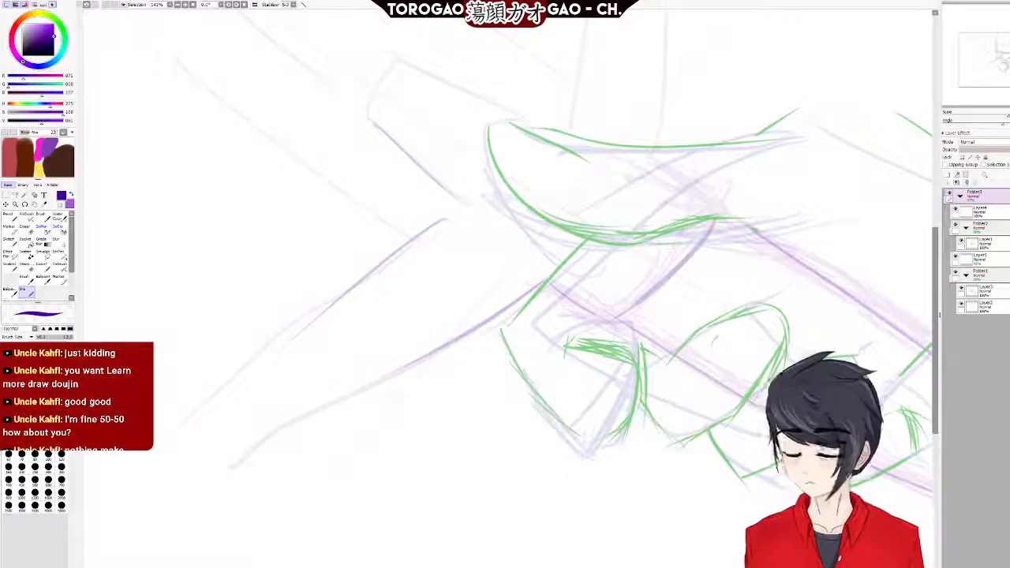
Add a new layer above the faded sketch folder and choose dark red as the drawing colour.
{"action": "scroll", "coordinate": [853, 310], "scroll_direction": "down", "scroll_amount": 5}
{"action": "scroll", "coordinate": [860, 320], "scroll_direction": "up", "scroll_amount": 4}
{"action": "scroll", "coordinate": [886, 300], "scroll_direction": "up", "scroll_amount": 1}
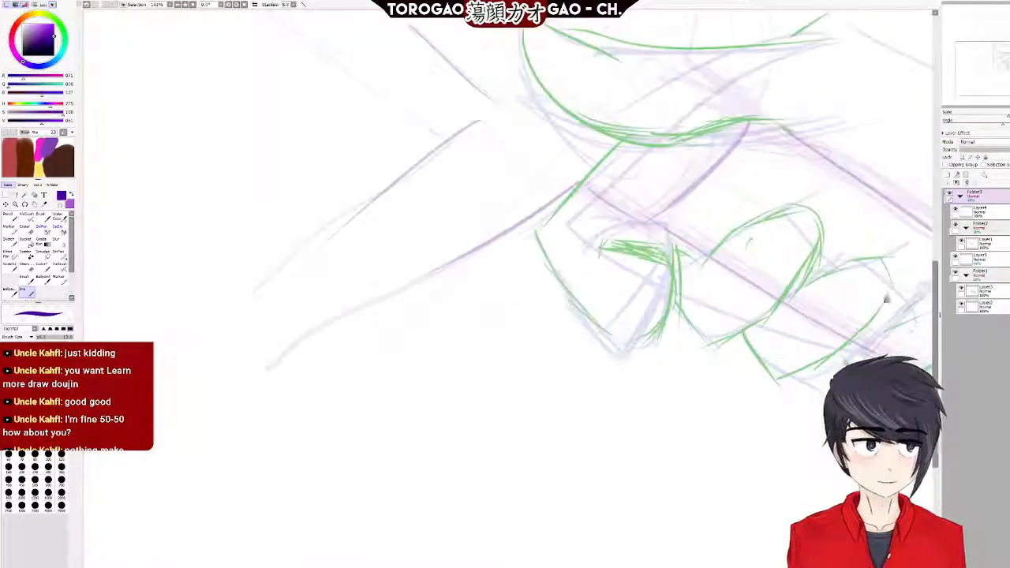
{"action": "scroll", "coordinate": [751, 293], "scroll_direction": "down", "scroll_amount": 4}
{"action": "scroll", "coordinate": [840, 241], "scroll_direction": "up", "scroll_amount": 4}
{"action": "scroll", "coordinate": [790, 245], "scroll_direction": "up", "scroll_amount": 2}
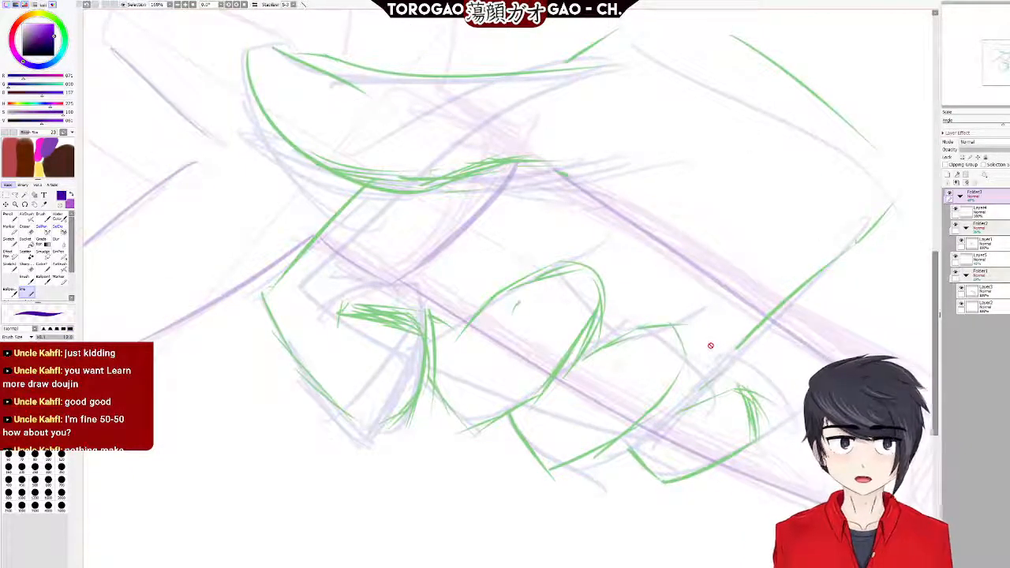
{"action": "left_click", "coordinate": [949, 174]}
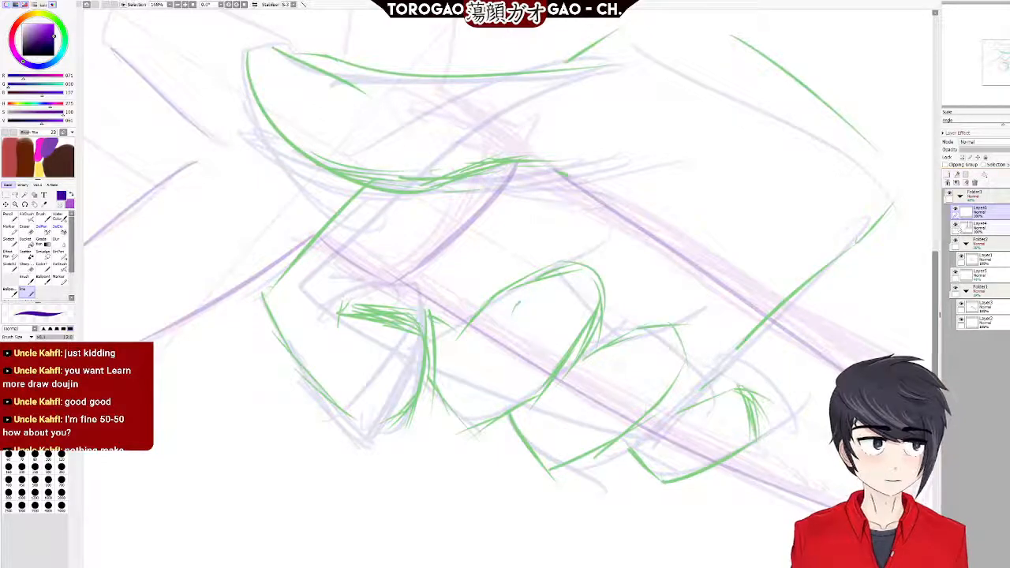
{"action": "left_click_drag", "start_coordinate": [985, 211], "coordinate": [980, 191]}
{"action": "scroll", "coordinate": [644, 231], "scroll_direction": "down", "scroll_amount": 4}
{"action": "scroll", "coordinate": [656, 246], "scroll_direction": "up", "scroll_amount": 1}
{"action": "scroll", "coordinate": [656, 246], "scroll_direction": "down", "scroll_amount": 3}
{"action": "scroll", "coordinate": [672, 234], "scroll_direction": "up", "scroll_amount": 3}
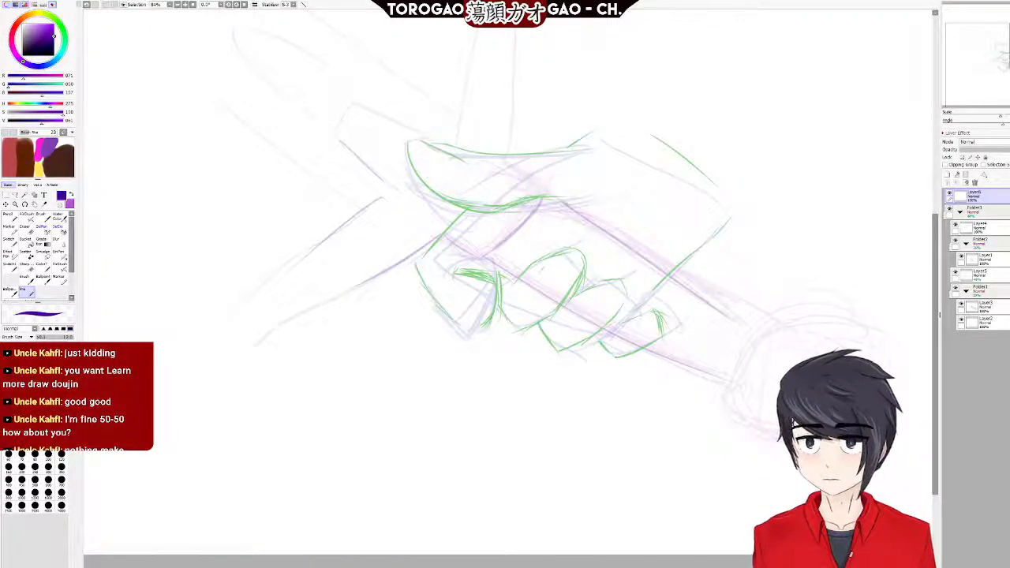
{"action": "left_click", "coordinate": [16, 29]}
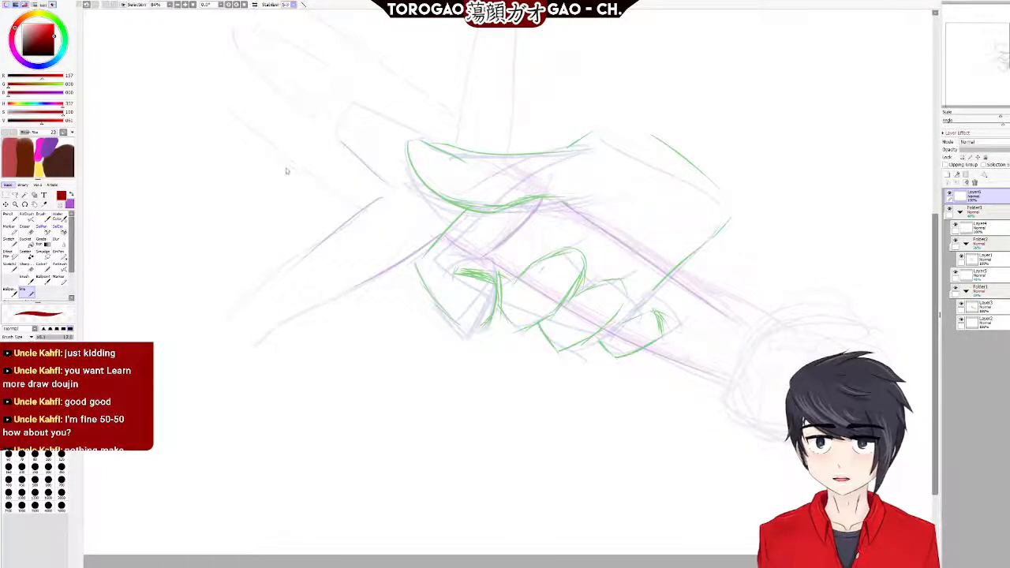
Trace the thumb's lower contour from its tip to the base in dark red, redrawing the curve until it is smooth.
{"action": "scroll", "coordinate": [460, 128], "scroll_direction": "up", "scroll_amount": 3}
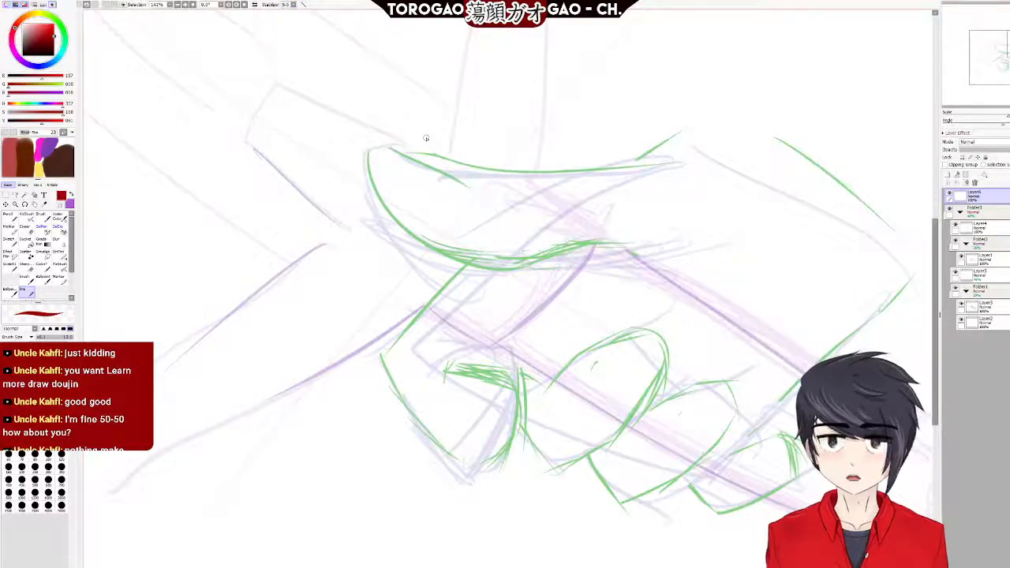
{"action": "mouse_move", "coordinate": [447, 164]}
{"action": "left_mouse_down"}
{"action": "mouse_move", "coordinate": [369, 158]}
{"action": "mouse_move", "coordinate": [395, 226]}
{"action": "mouse_move", "coordinate": [565, 261]}
{"action": "left_mouse_up"}
{"action": "key", "text": "ctrl+z"}
{"action": "key", "text": "ctrl+z"}
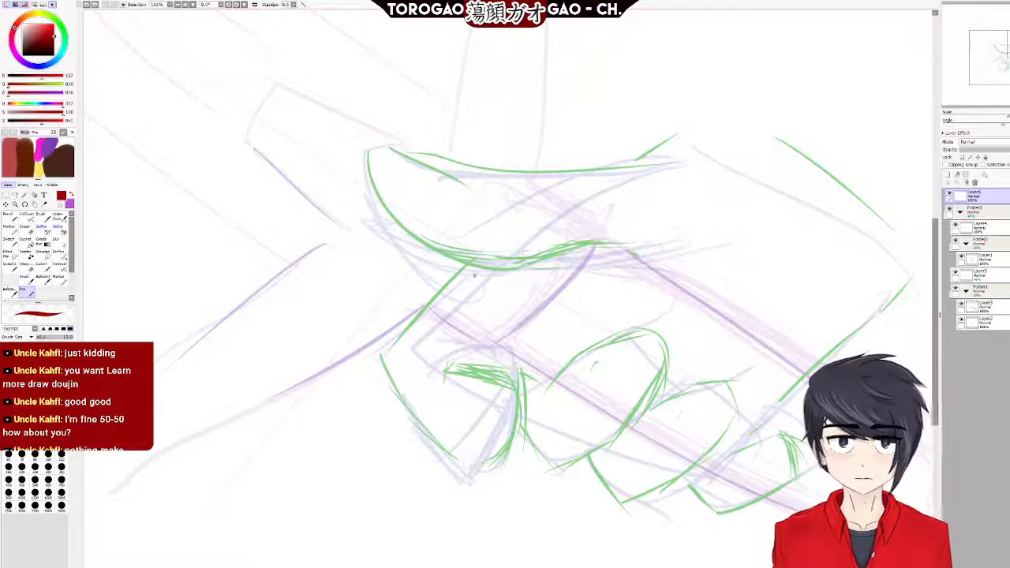
{"action": "left_click_drag", "start_coordinate": [368, 158], "coordinate": [565, 251]}
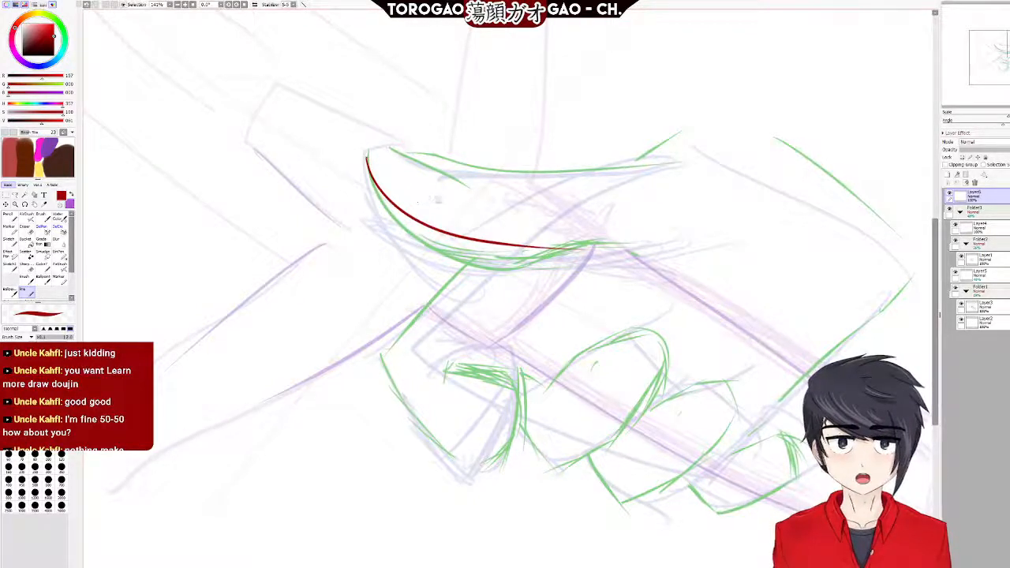
{"action": "key", "text": "ctrl+z"}
{"action": "mouse_move", "coordinate": [364, 156]}
{"action": "left_mouse_down"}
{"action": "mouse_move", "coordinate": [369, 181]}
{"action": "mouse_move", "coordinate": [563, 260]}
{"action": "mouse_move", "coordinate": [615, 260]}
{"action": "left_mouse_up"}
{"action": "key", "text": "ctrl+z"}
{"action": "mouse_move", "coordinate": [368, 158]}
{"action": "left_mouse_down"}
{"action": "mouse_move", "coordinate": [378, 192]}
{"action": "mouse_move", "coordinate": [531, 245]}
{"action": "mouse_move", "coordinate": [581, 247]}
{"action": "left_mouse_up"}
{"action": "key", "text": "ctrl+z"}
{"action": "mouse_move", "coordinate": [368, 154]}
{"action": "left_mouse_down"}
{"action": "mouse_move", "coordinate": [389, 197]}
{"action": "mouse_move", "coordinate": [624, 248]}
{"action": "left_mouse_up"}
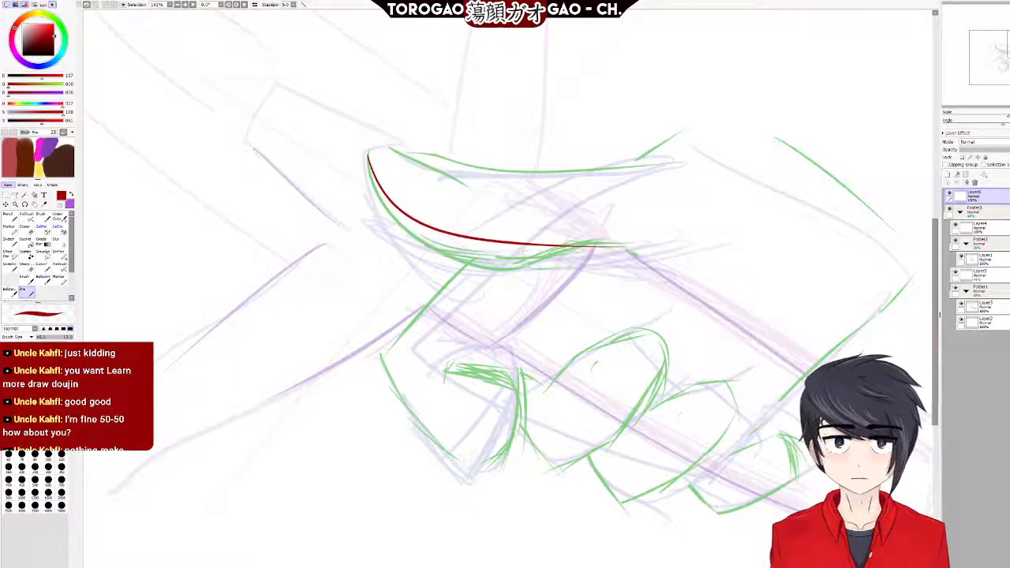
Trace the thumb's upper contour from the tip towards the wrist in dark red.
{"action": "left_click_drag", "start_coordinate": [384, 143], "coordinate": [649, 169]}
{"action": "key", "text": "ctrl+z"}
{"action": "left_click_drag", "start_coordinate": [390, 148], "coordinate": [616, 169]}
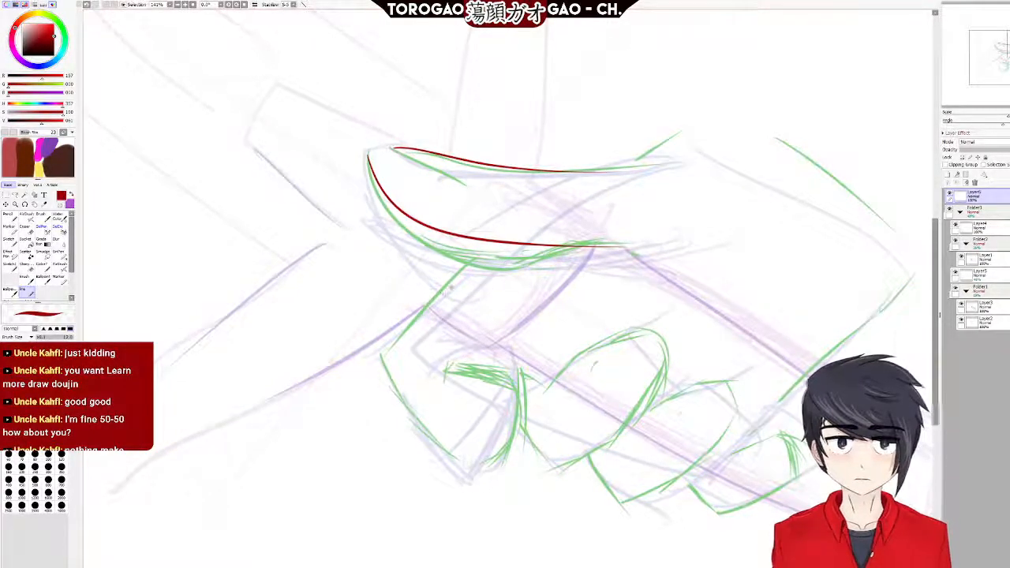
Trace the middle finger's rounded knuckle and its side facing the ring finger as one dark red curve.
{"action": "left_click_drag", "start_coordinate": [554, 387], "coordinate": [634, 330]}
{"action": "key", "text": "ctrl+z"}
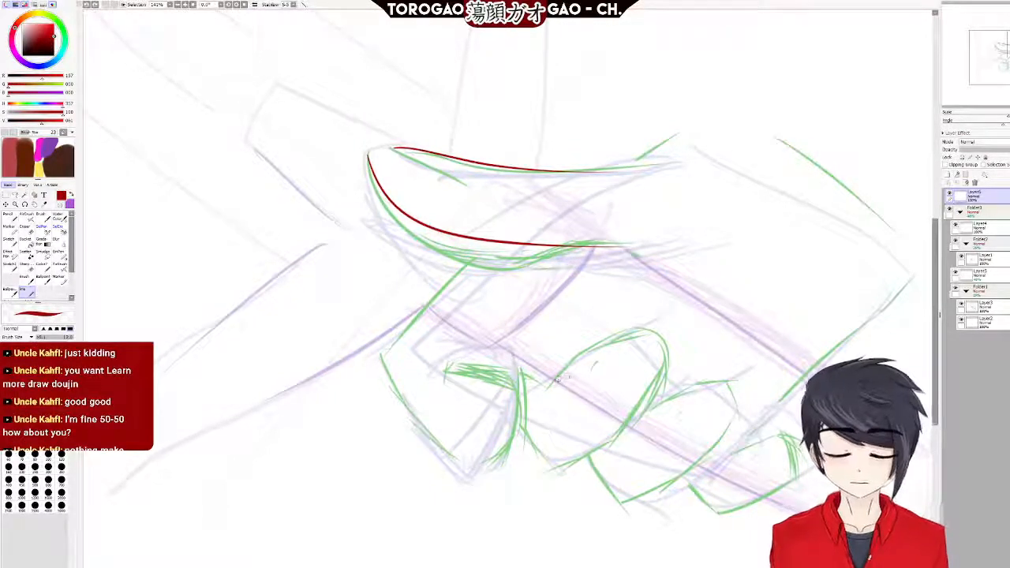
{"action": "left_click_drag", "start_coordinate": [628, 330], "coordinate": [673, 362]}
{"action": "key", "text": "ctrl+z"}
{"action": "mouse_move", "coordinate": [631, 329]}
{"action": "left_mouse_down"}
{"action": "mouse_move", "coordinate": [660, 345]}
{"action": "mouse_move", "coordinate": [669, 373]}
{"action": "left_mouse_up"}
{"action": "key", "text": "ctrl+z"}
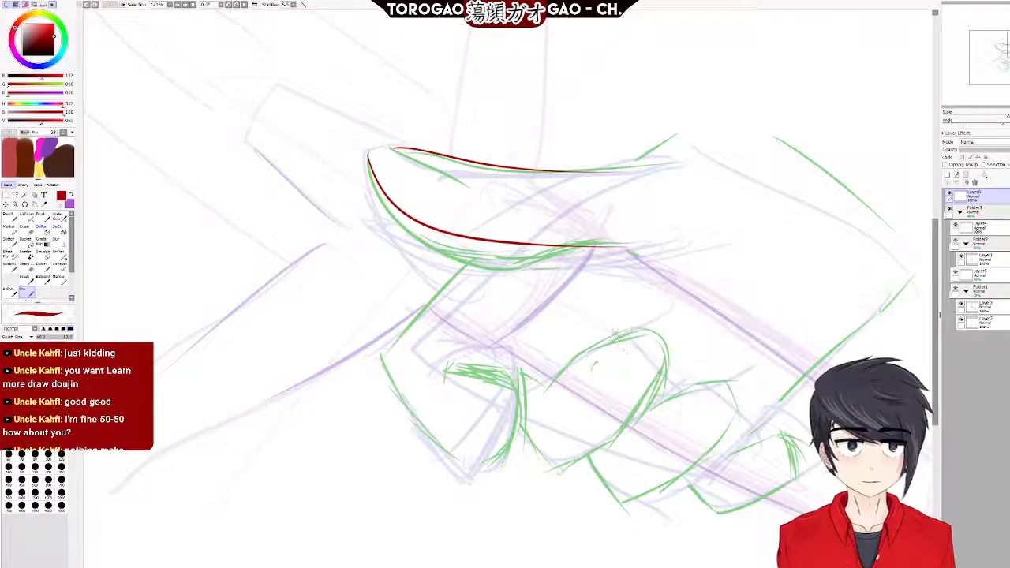
{"action": "mouse_move", "coordinate": [620, 334]}
{"action": "left_mouse_down"}
{"action": "mouse_move", "coordinate": [645, 334]}
{"action": "mouse_move", "coordinate": [656, 389]}
{"action": "mouse_move", "coordinate": [588, 460]}
{"action": "left_mouse_up"}
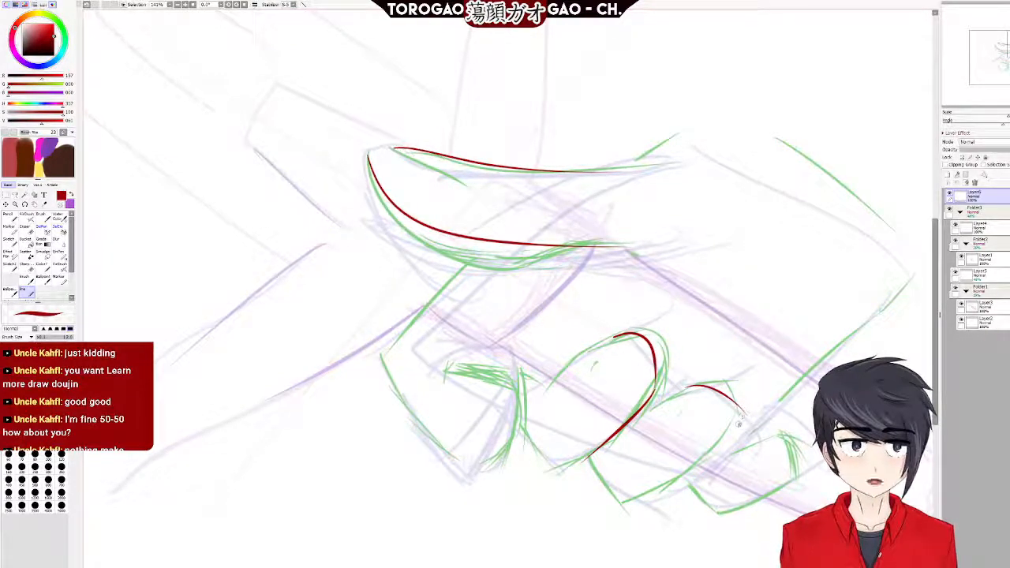
Trace the ring finger's knuckle and sides and the lower edge of the middle finger in dark red.
{"action": "mouse_move", "coordinate": [699, 386]}
{"action": "left_mouse_down"}
{"action": "mouse_move", "coordinate": [715, 386]}
{"action": "mouse_move", "coordinate": [737, 428]}
{"action": "mouse_move", "coordinate": [664, 495]}
{"action": "left_mouse_up"}
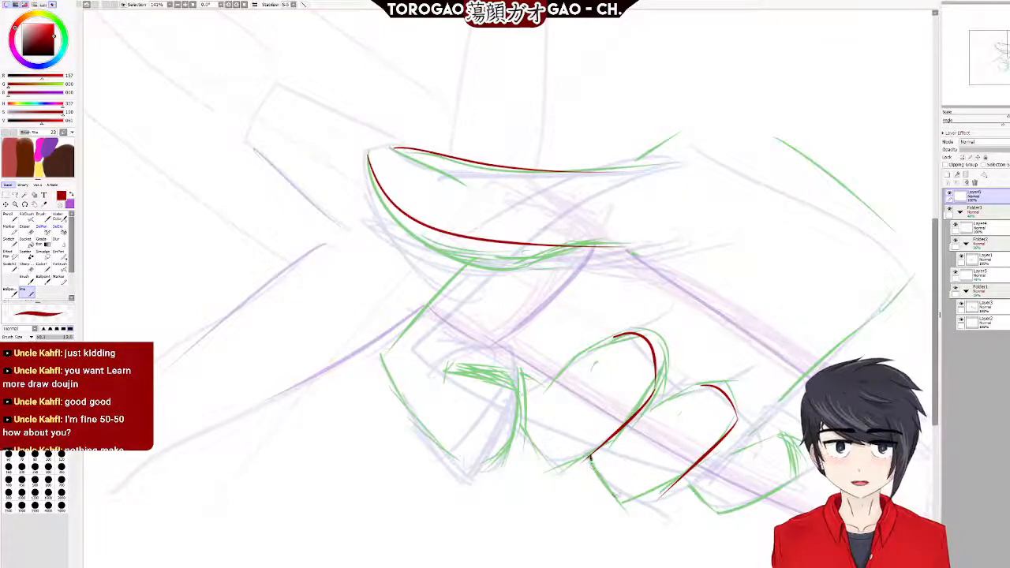
{"action": "left_click_drag", "start_coordinate": [591, 458], "coordinate": [625, 505]}
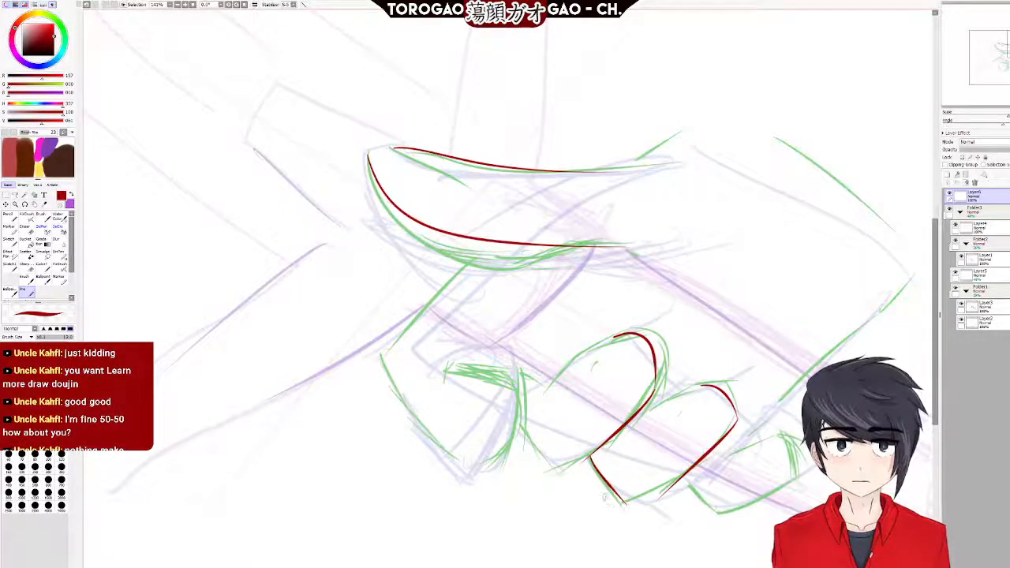
{"action": "mouse_move", "coordinate": [518, 427]}
{"action": "left_mouse_down"}
{"action": "mouse_move", "coordinate": [550, 474]}
{"action": "mouse_move", "coordinate": [589, 456]}
{"action": "left_mouse_up"}
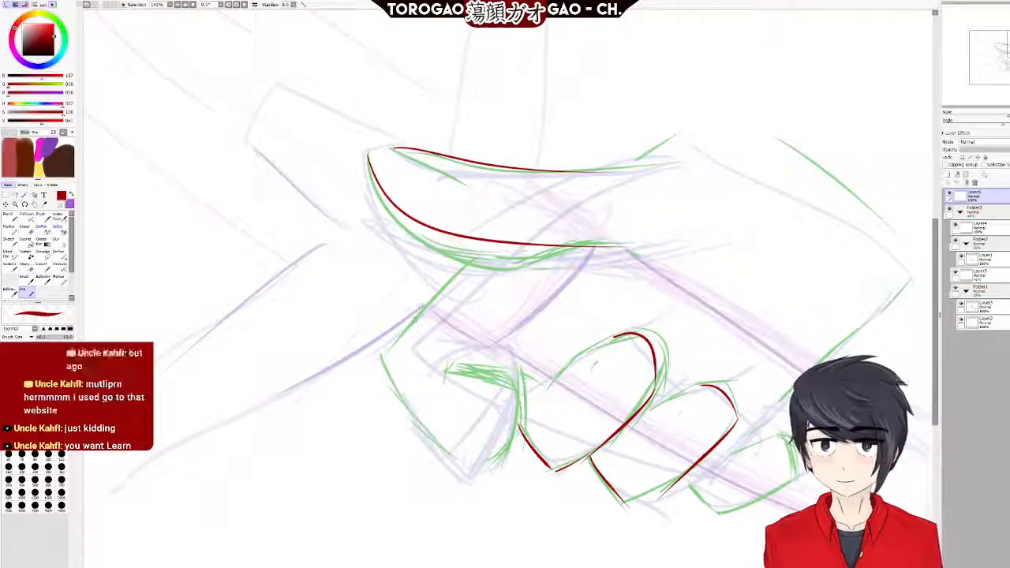
Trace the index finger's short inner top edge and the side facing the middle finger in dark red.
{"action": "left_click_drag", "start_coordinate": [449, 370], "coordinate": [518, 371]}
{"action": "key", "text": "ctrl+z"}
{"action": "mouse_move", "coordinate": [448, 368]}
{"action": "left_mouse_down"}
{"action": "mouse_move", "coordinate": [515, 382]}
{"action": "mouse_move", "coordinate": [515, 461]}
{"action": "left_mouse_up"}
{"action": "key", "text": "ctrl+z"}
{"action": "mouse_move", "coordinate": [448, 375]}
{"action": "left_mouse_down"}
{"action": "mouse_move", "coordinate": [512, 379]}
{"action": "mouse_move", "coordinate": [504, 459]}
{"action": "left_mouse_up"}
{"action": "key", "text": "ctrl+z"}
{"action": "left_click_drag", "start_coordinate": [512, 379], "coordinate": [509, 461]}
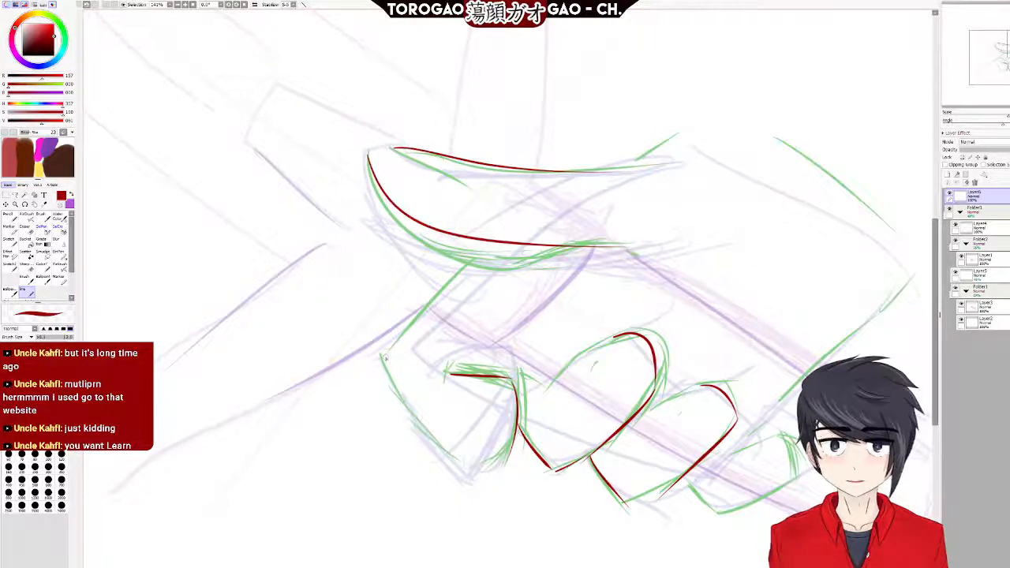
Trace the index finger's outer lower contour down to its lowest corner in dark red.
{"action": "left_click_drag", "start_coordinate": [383, 362], "coordinate": [491, 476]}
{"action": "key", "text": "ctrl+z"}
{"action": "left_click_drag", "start_coordinate": [387, 374], "coordinate": [452, 461]}
{"action": "left_click_drag", "start_coordinate": [399, 397], "coordinate": [486, 473]}
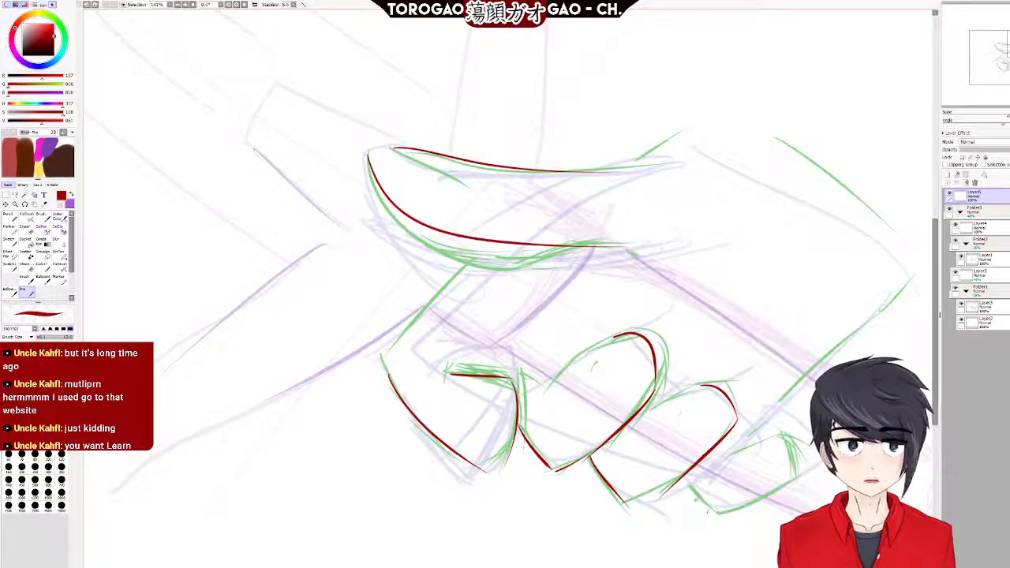
Trace the little finger's lower, end and upper edges in dark red.
{"action": "left_click_drag", "start_coordinate": [688, 489], "coordinate": [721, 514]}
{"action": "key", "text": "ctrl+z"}
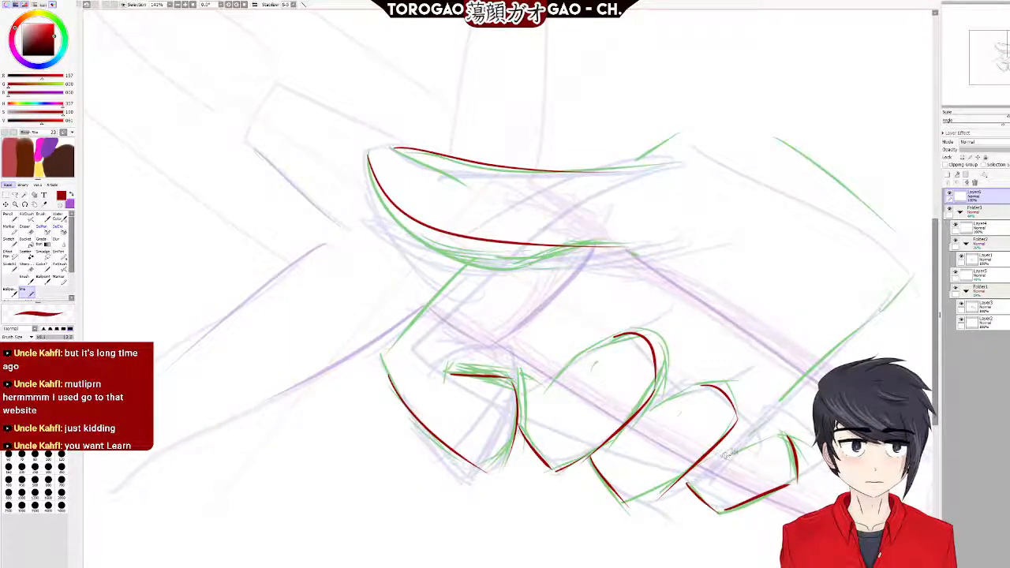
{"action": "left_click_drag", "start_coordinate": [781, 434], "coordinate": [734, 451]}
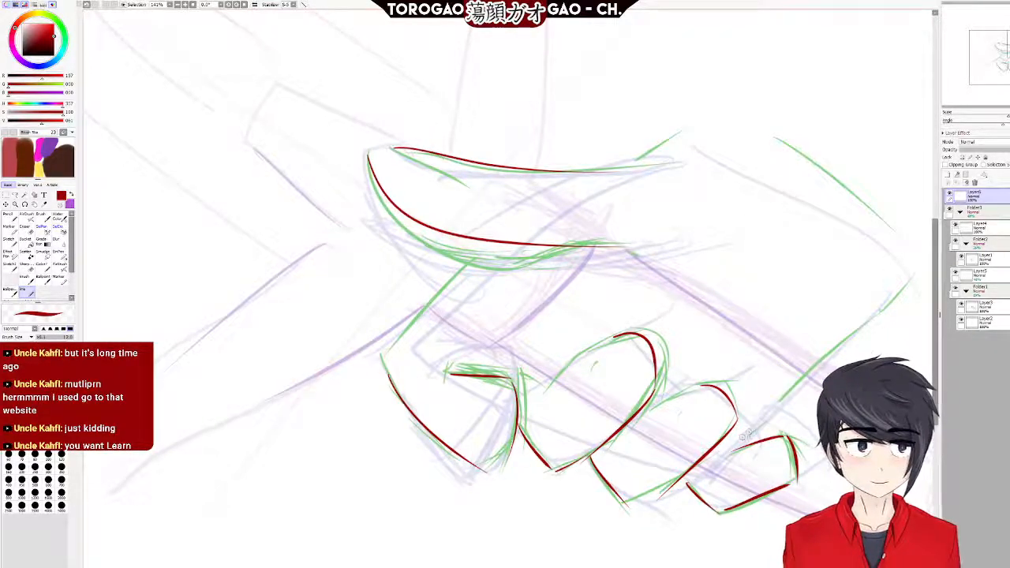
Trace the palm's edge from the little finger up around the heel of the hand in dark red.
{"action": "left_click_drag", "start_coordinate": [738, 443], "coordinate": [833, 358]}
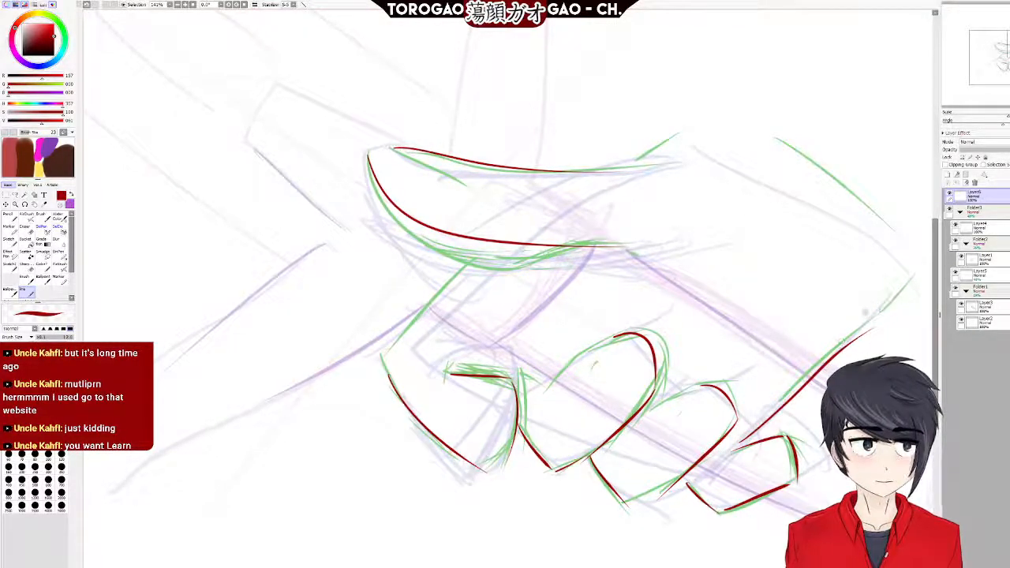
{"action": "left_click_drag", "start_coordinate": [904, 258], "coordinate": [876, 322]}
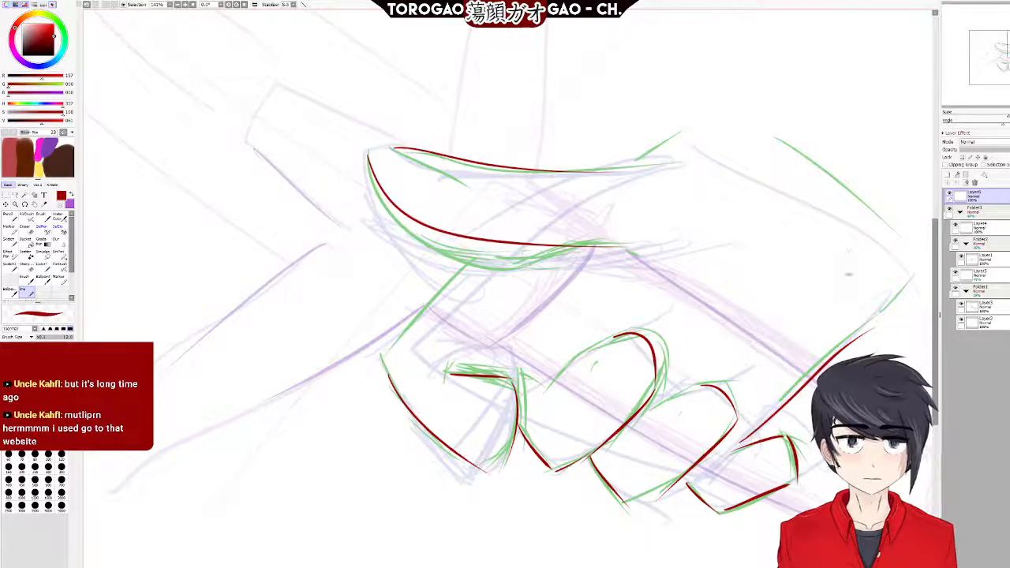
{"action": "key", "text": "ctrl+z"}
{"action": "mouse_move", "coordinate": [874, 327]}
{"action": "left_mouse_down"}
{"action": "mouse_move", "coordinate": [915, 307]}
{"action": "mouse_move", "coordinate": [909, 211]}
{"action": "left_mouse_up"}
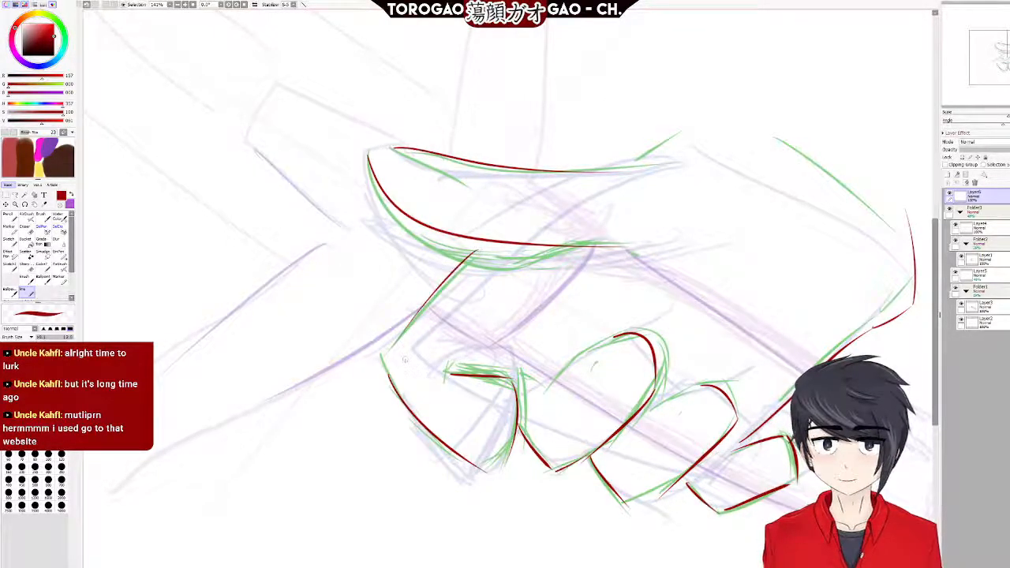
Draw the index finger's line from the thumb to its knuckle and the upper contours of the middle and ring fingers in dark red.
{"action": "left_click_drag", "start_coordinate": [473, 251], "coordinate": [377, 387]}
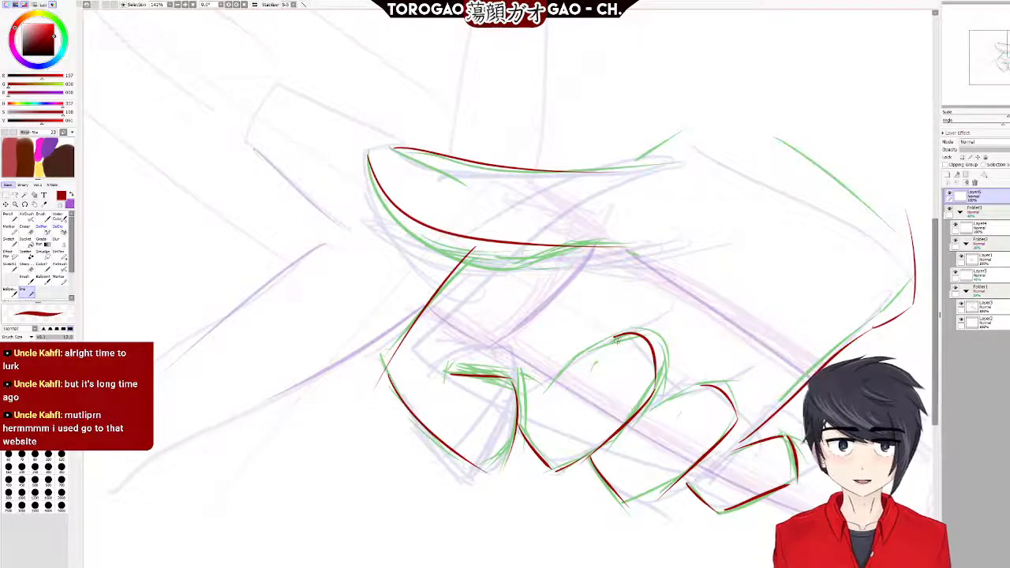
{"action": "left_click_drag", "start_coordinate": [618, 337], "coordinate": [559, 376]}
{"action": "key", "text": "ctrl+z"}
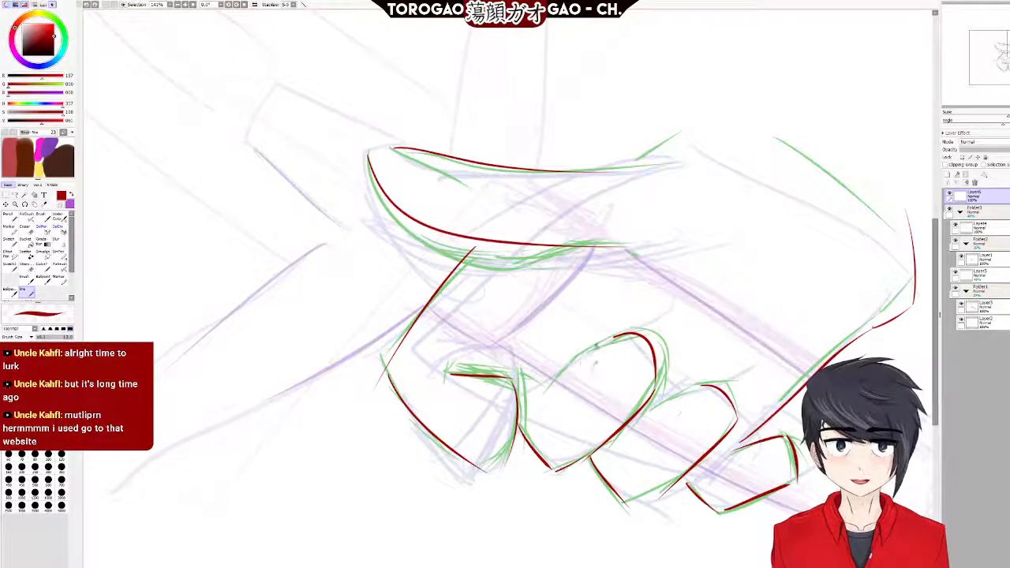
{"action": "left_click_drag", "start_coordinate": [611, 339], "coordinate": [549, 403]}
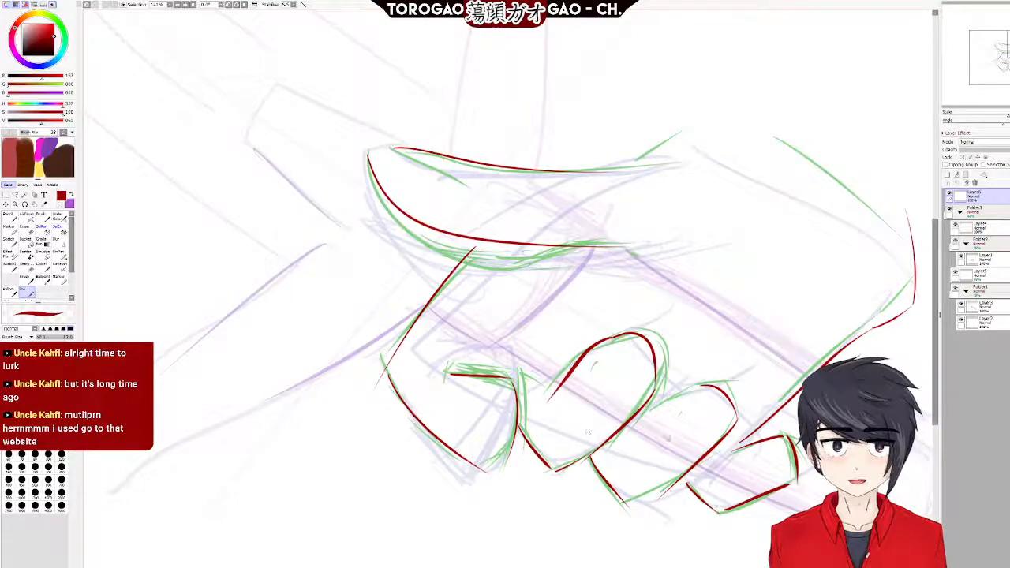
{"action": "left_click_drag", "start_coordinate": [702, 386], "coordinate": [652, 411]}
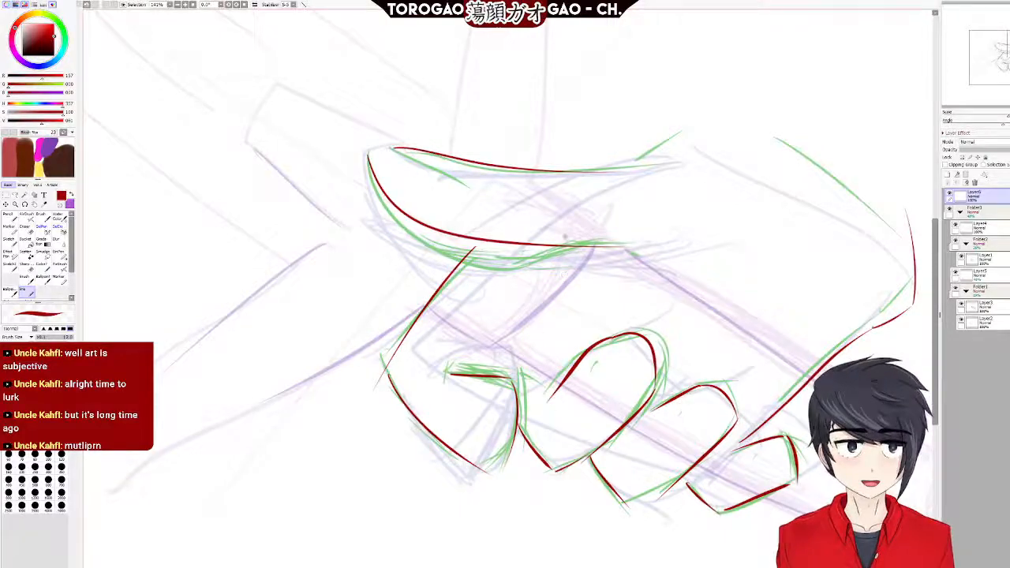
Move the violet handle line layer out of the faded folder to directly below the red line layer.
{"action": "mouse_move", "coordinate": [960, 271]}
{"action": "left_mouse_down"}
{"action": "mouse_move", "coordinate": [981, 275]}
{"action": "mouse_move", "coordinate": [990, 210]}
{"action": "left_mouse_up"}
{"action": "scroll", "coordinate": [685, 298], "scroll_direction": "down", "scroll_amount": 4}
{"action": "scroll", "coordinate": [686, 298], "scroll_direction": "up", "scroll_amount": 3}
{"action": "scroll", "coordinate": [685, 299], "scroll_direction": "down", "scroll_amount": 2}
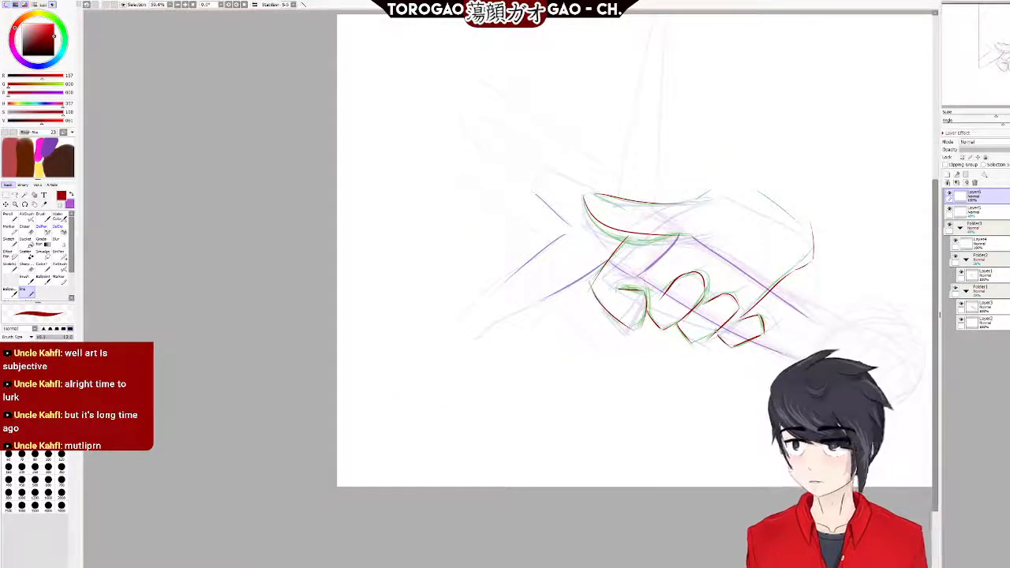
{"action": "scroll", "coordinate": [782, 356], "scroll_direction": "up", "scroll_amount": 5}
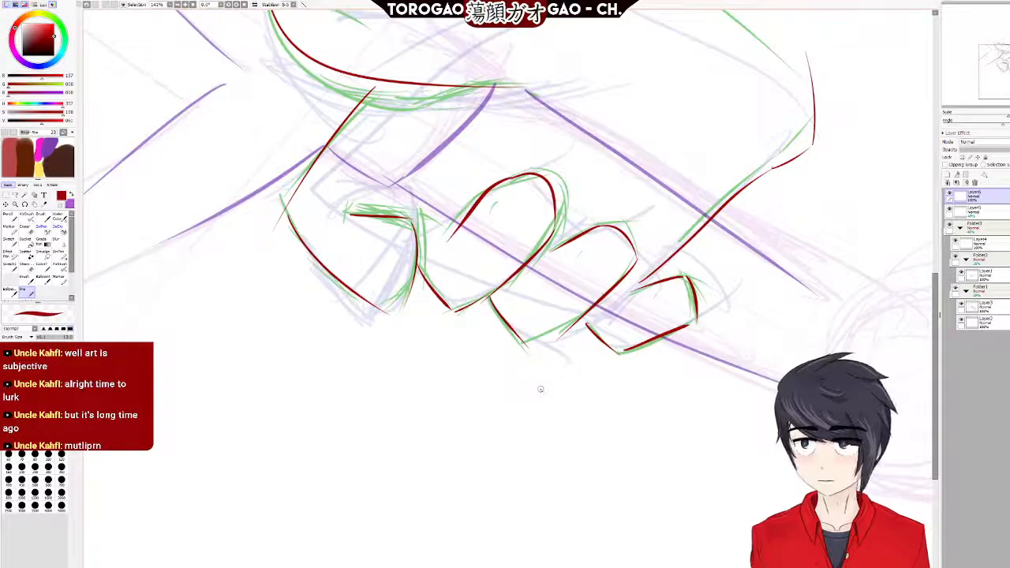
{"action": "scroll", "coordinate": [541, 390], "scroll_direction": "down", "scroll_amount": 1}
{"action": "scroll", "coordinate": [345, 150], "scroll_direction": "up", "scroll_amount": 2}
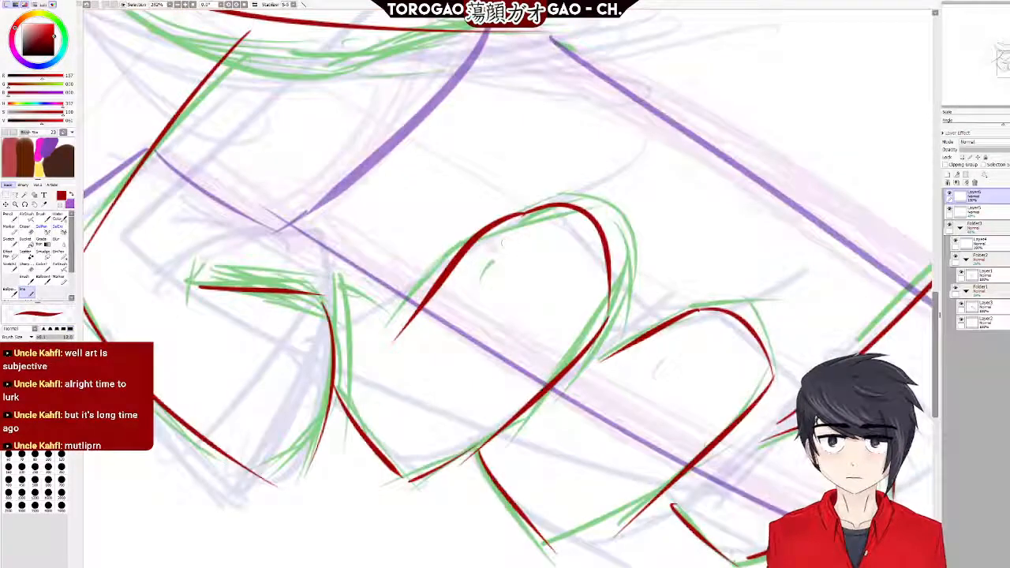
Examine the red line art of the hand against the violet handle lines with the faded sketch folder hidden, and show the folder again.
{"action": "scroll", "coordinate": [332, 243], "scroll_direction": "up", "scroll_amount": 1}
{"action": "scroll", "coordinate": [332, 243], "scroll_direction": "down", "scroll_amount": 2}
{"action": "scroll", "coordinate": [320, 244], "scroll_direction": "up", "scroll_amount": 2}
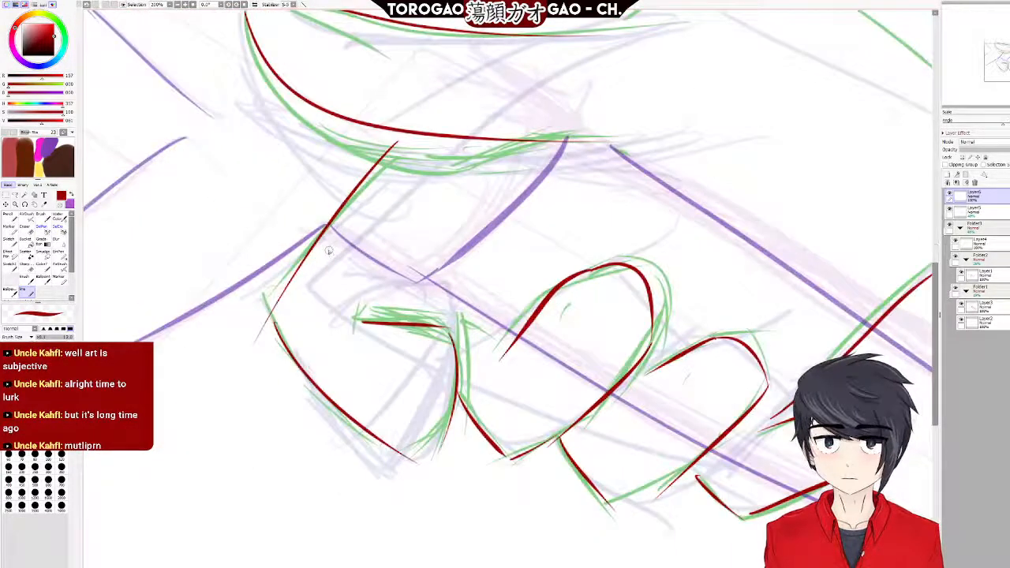
{"action": "scroll", "coordinate": [295, 223], "scroll_direction": "down", "scroll_amount": 1}
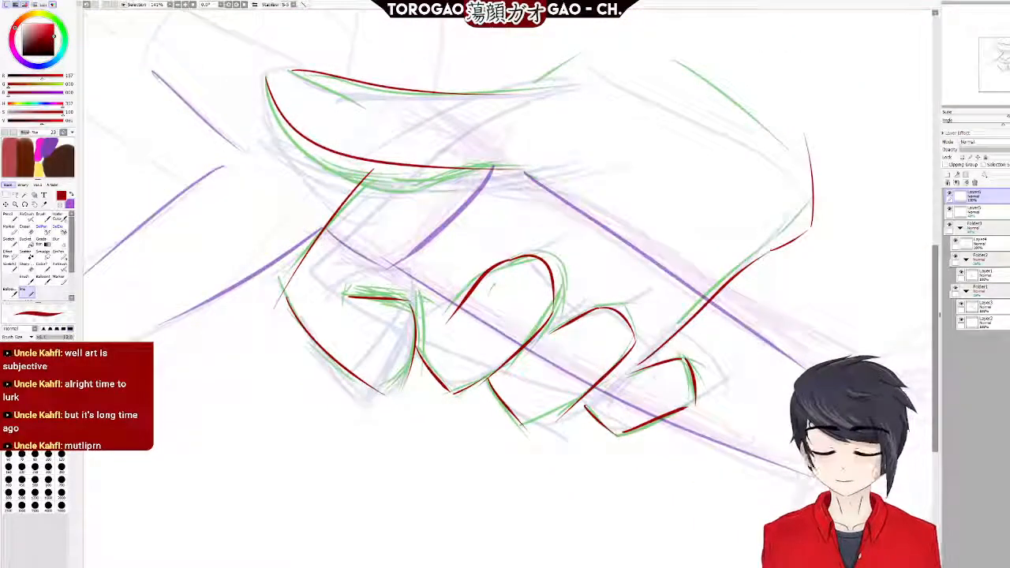
{"action": "left_click_drag", "start_coordinate": [468, 128], "coordinate": [613, 127]}
{"action": "scroll", "coordinate": [686, 123], "scroll_direction": "up", "scroll_amount": 1}
{"action": "scroll", "coordinate": [638, 184], "scroll_direction": "up", "scroll_amount": 1}
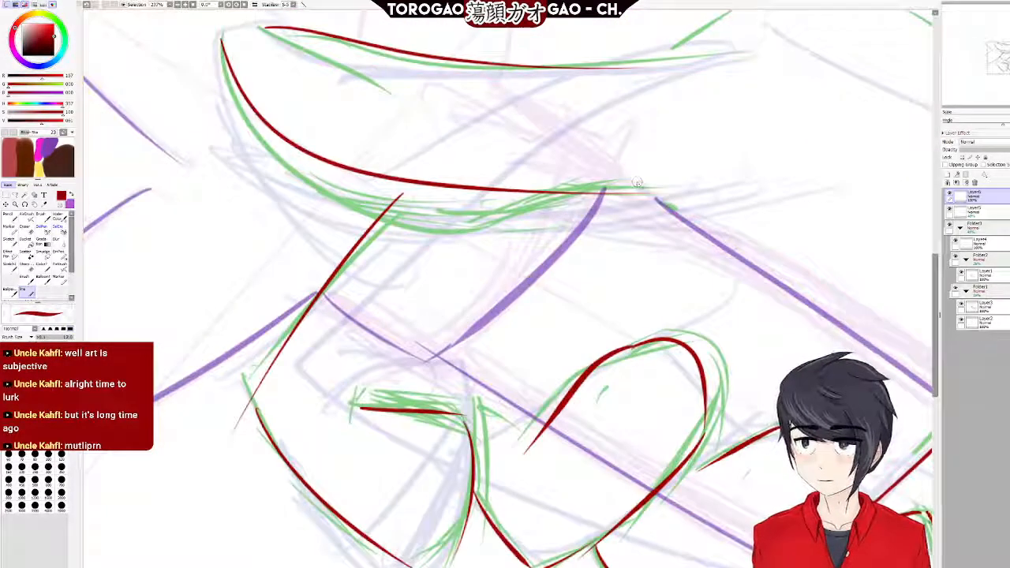
{"action": "scroll", "coordinate": [635, 169], "scroll_direction": "down", "scroll_amount": 1}
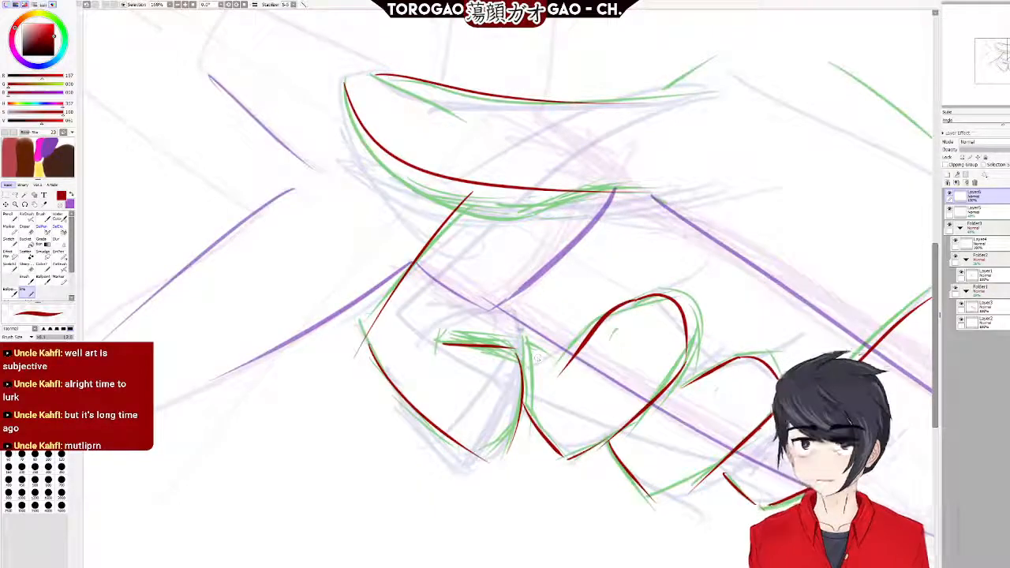
{"action": "scroll", "coordinate": [513, 275], "scroll_direction": "up", "scroll_amount": 1}
{"action": "scroll", "coordinate": [552, 332], "scroll_direction": "down", "scroll_amount": 3}
{"action": "scroll", "coordinate": [739, 442], "scroll_direction": "up", "scroll_amount": 2}
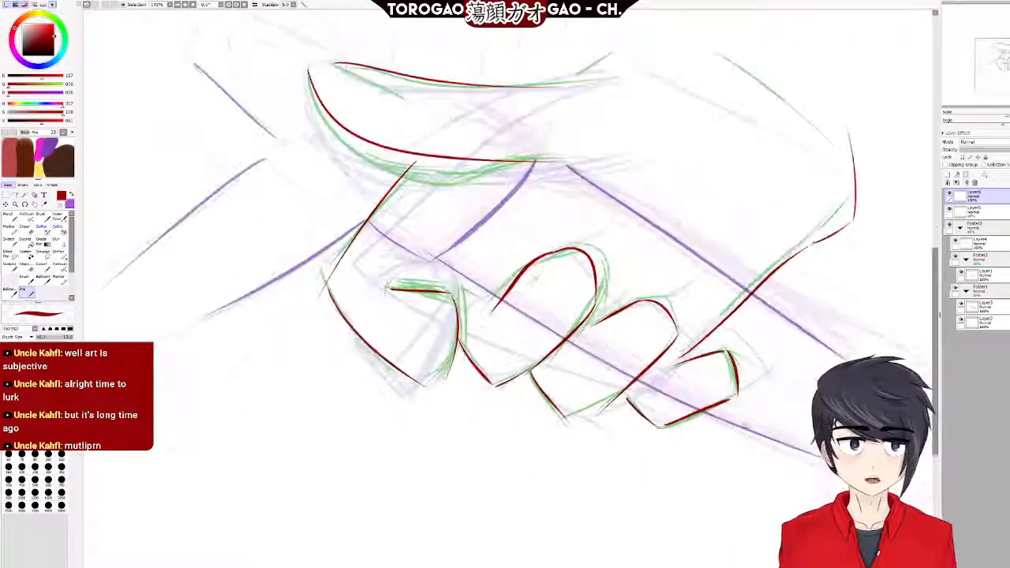
{"action": "left_click", "coordinate": [950, 226]}
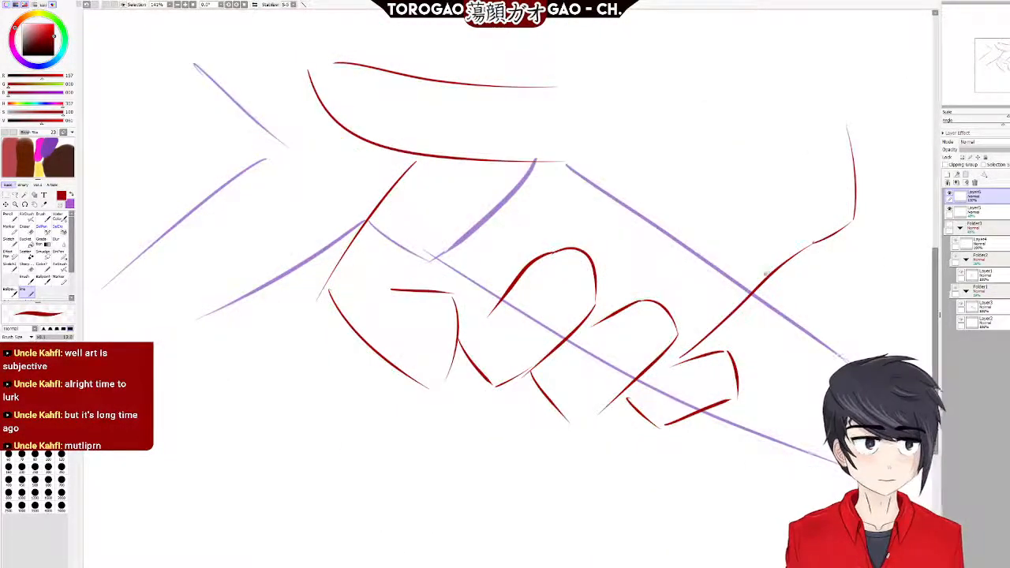
{"action": "scroll", "coordinate": [724, 270], "scroll_direction": "down", "scroll_amount": 5}
{"action": "scroll", "coordinate": [722, 270], "scroll_direction": "up", "scroll_amount": 4}
{"action": "left_click", "coordinate": [950, 227]}
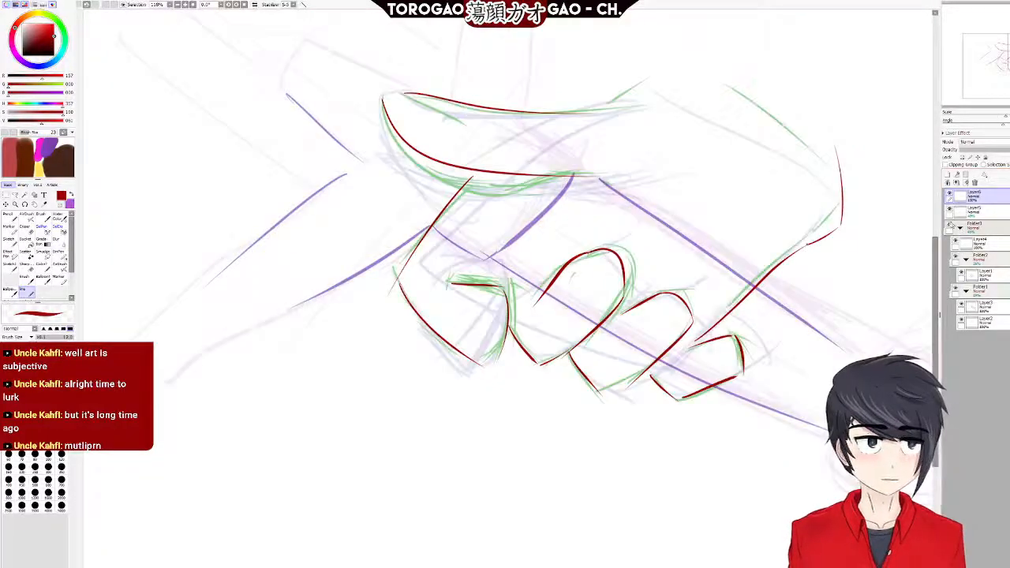
Draw a dark red line rising from the thumb's base and a short diagonal line above the ring finger.
{"action": "scroll", "coordinate": [840, 233], "scroll_direction": "up", "scroll_amount": 5}
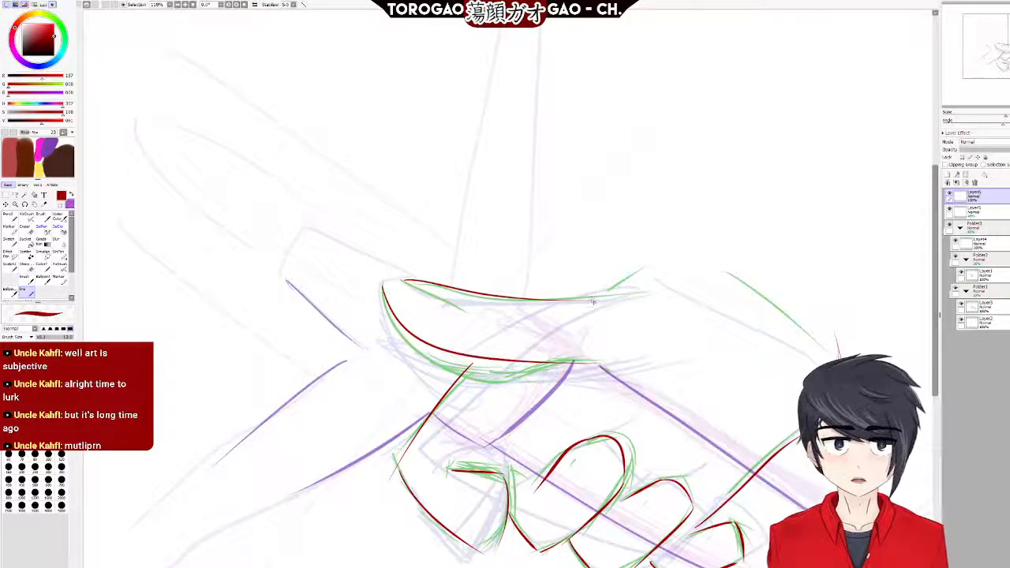
{"action": "left_click_drag", "start_coordinate": [587, 293], "coordinate": [655, 252]}
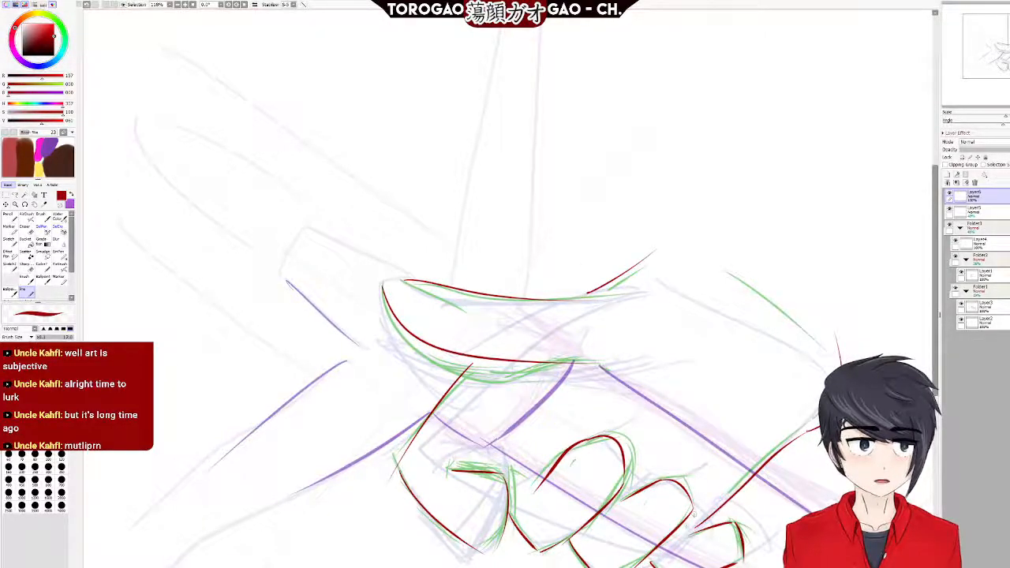
{"action": "left_click_drag", "start_coordinate": [658, 442], "coordinate": [701, 488]}
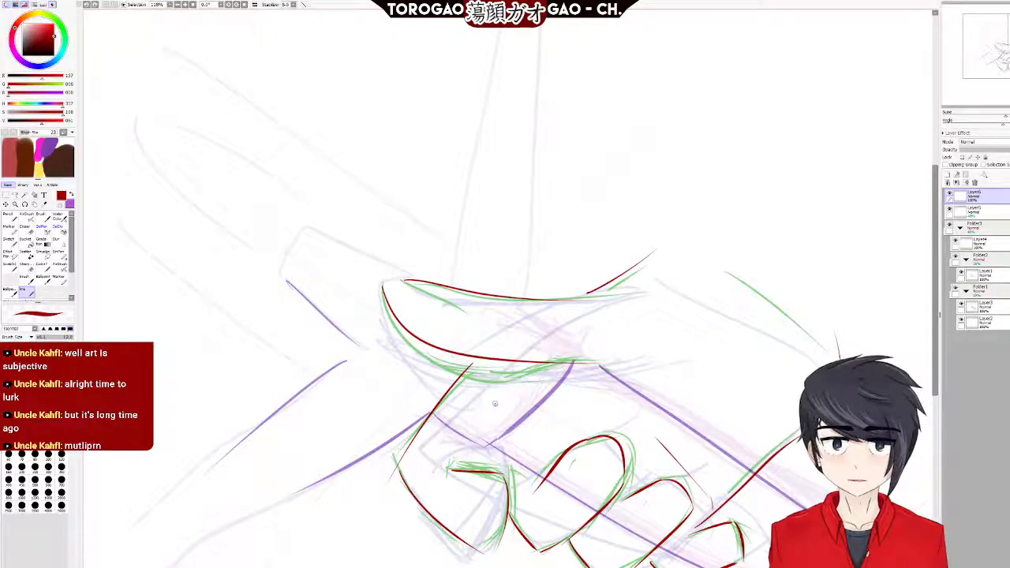
Erase the index finger's straight red line between the thumb and its knuckle and redraw it as a gentler curve.
{"action": "key", "text": "e"}
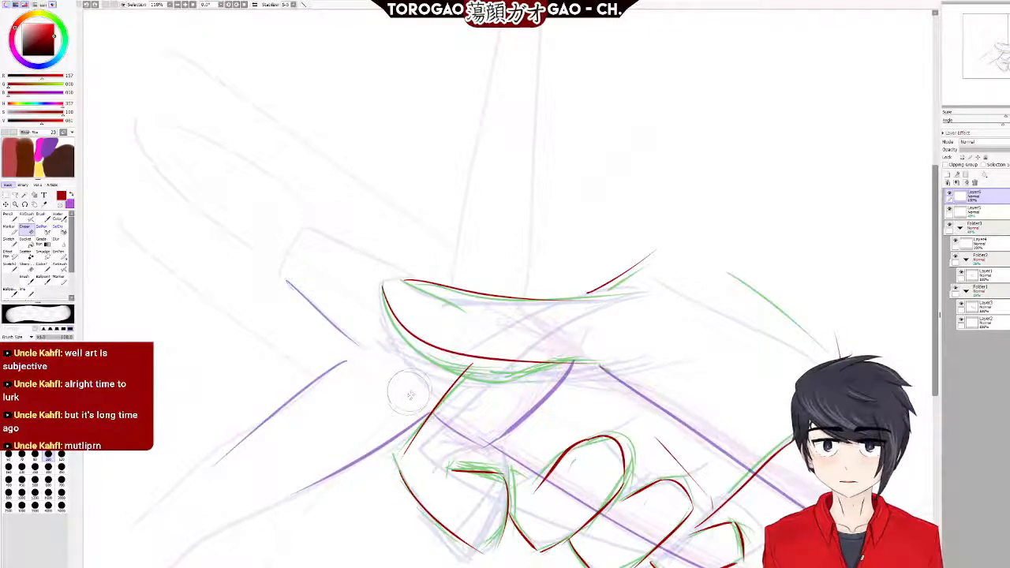
{"action": "left_click_drag", "start_coordinate": [457, 379], "coordinate": [402, 447]}
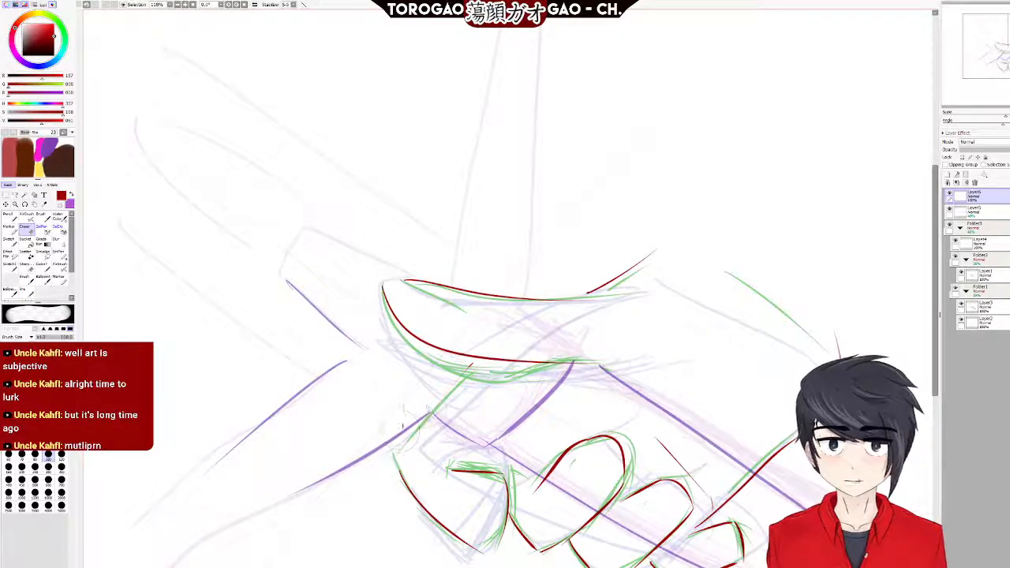
{"action": "left_click_drag", "start_coordinate": [457, 381], "coordinate": [471, 372]}
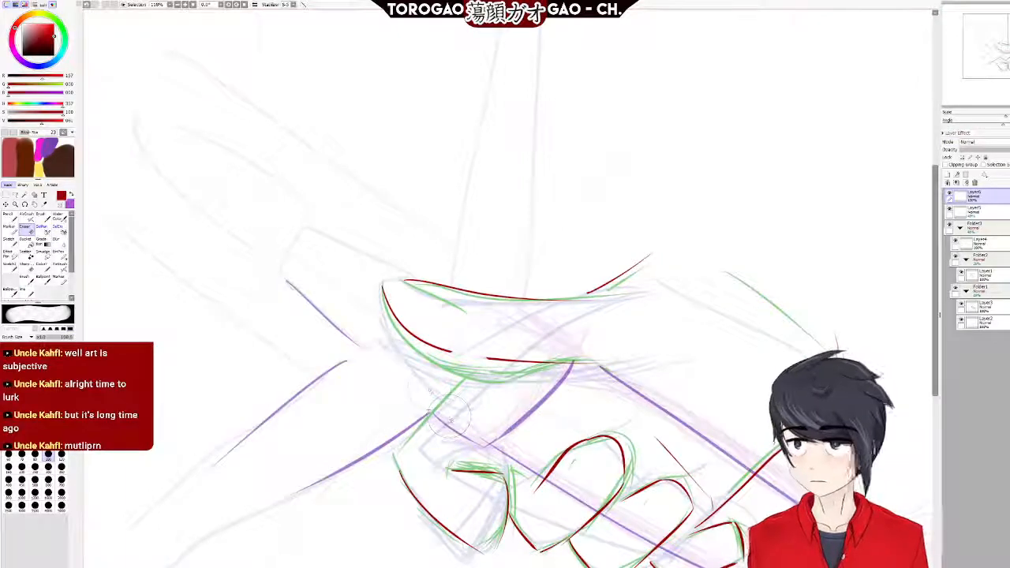
{"action": "key", "text": "ctrl+z"}
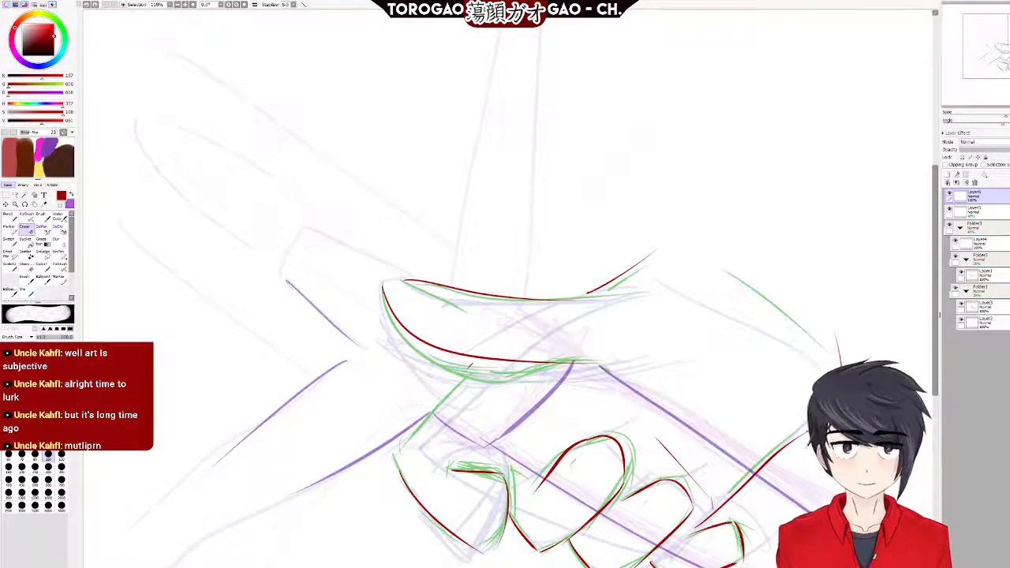
{"action": "left_click_drag", "start_coordinate": [460, 387], "coordinate": [485, 393]}
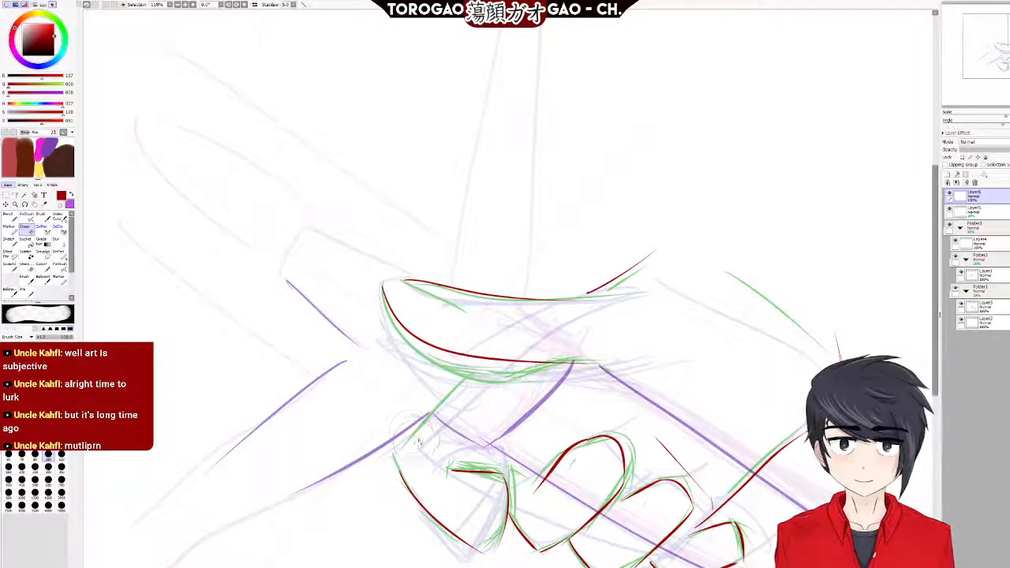
{"action": "key", "text": "b"}
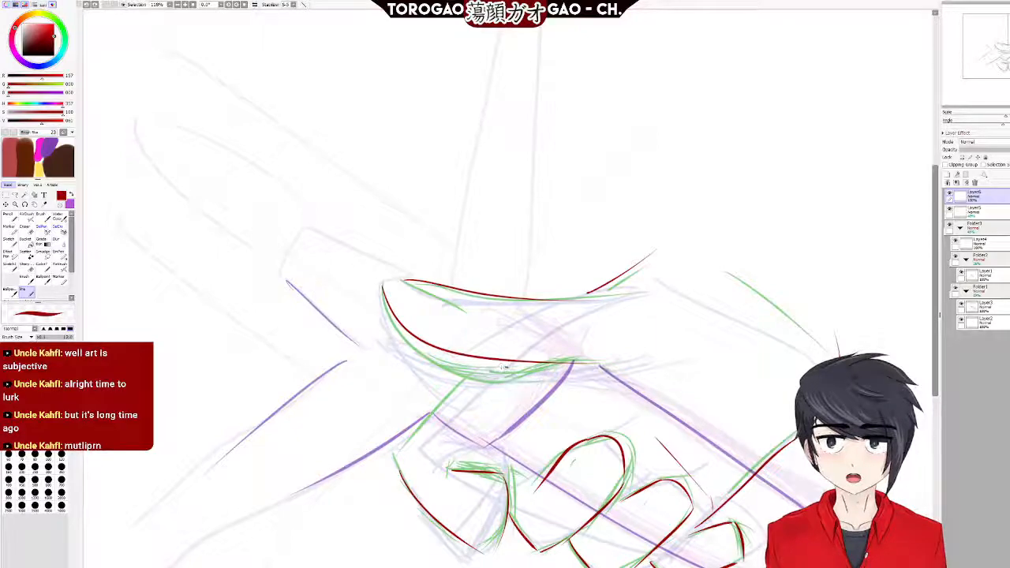
{"action": "left_click_drag", "start_coordinate": [501, 368], "coordinate": [389, 456]}
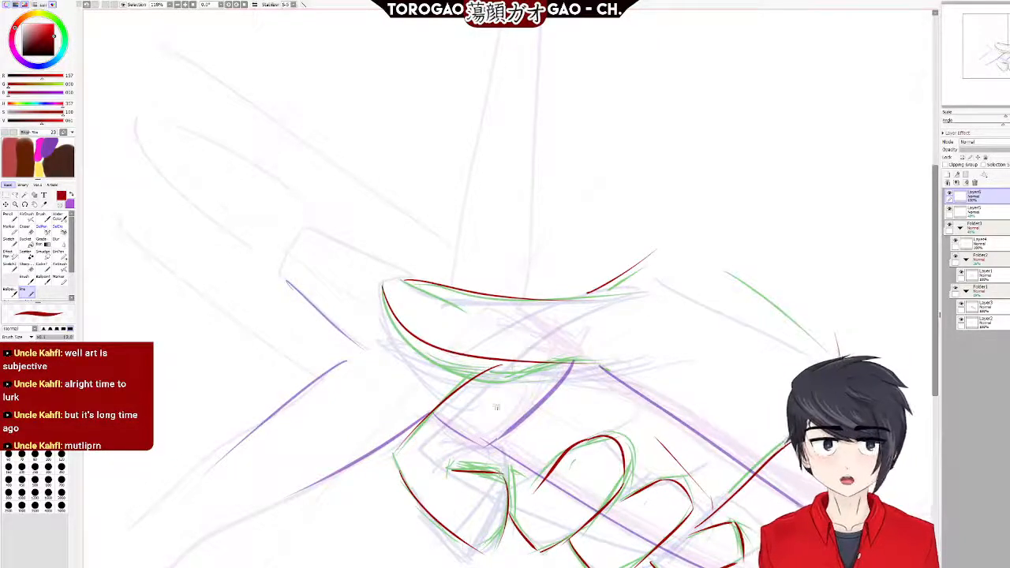
Try to draw short dark red diagonal lines between the thumb and the middle finger.
{"action": "scroll", "coordinate": [631, 506], "scroll_direction": "down", "scroll_amount": 6}
{"action": "scroll", "coordinate": [701, 469], "scroll_direction": "up", "scroll_amount": 5}
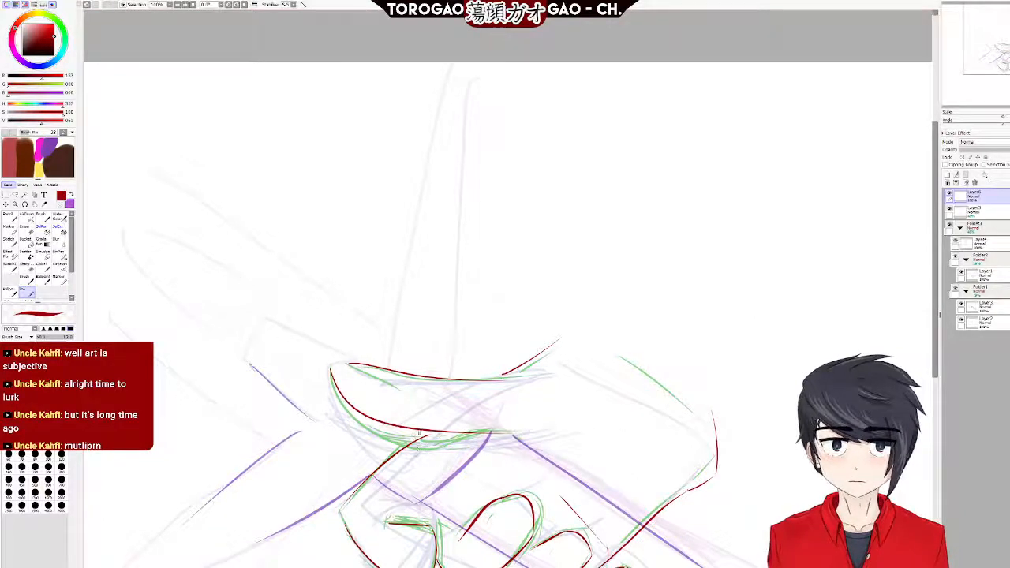
{"action": "left_click_drag", "start_coordinate": [426, 497], "coordinate": [487, 458]}
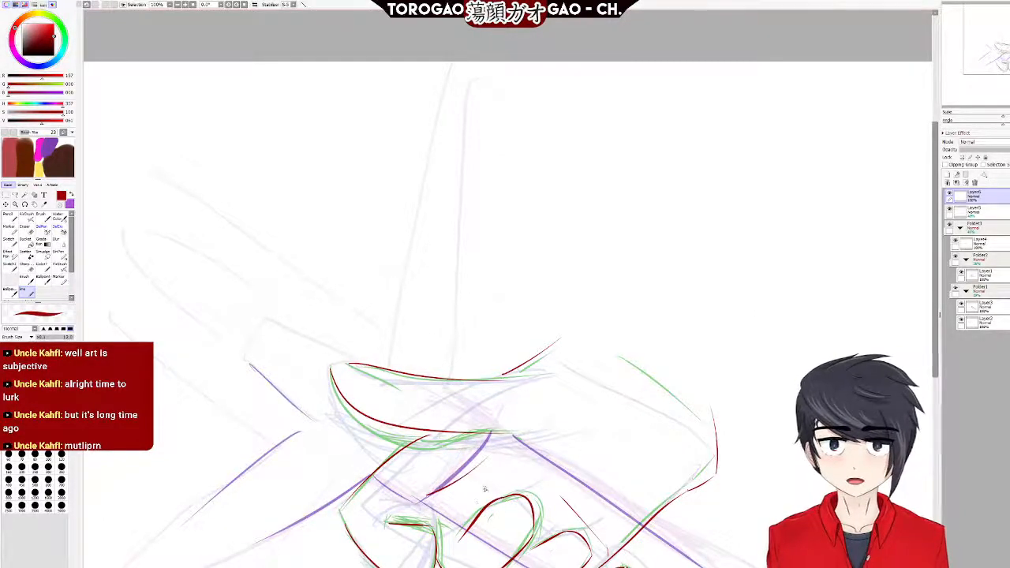
{"action": "key", "text": "ctrl+z"}
{"action": "left_click_drag", "start_coordinate": [438, 487], "coordinate": [504, 448]}
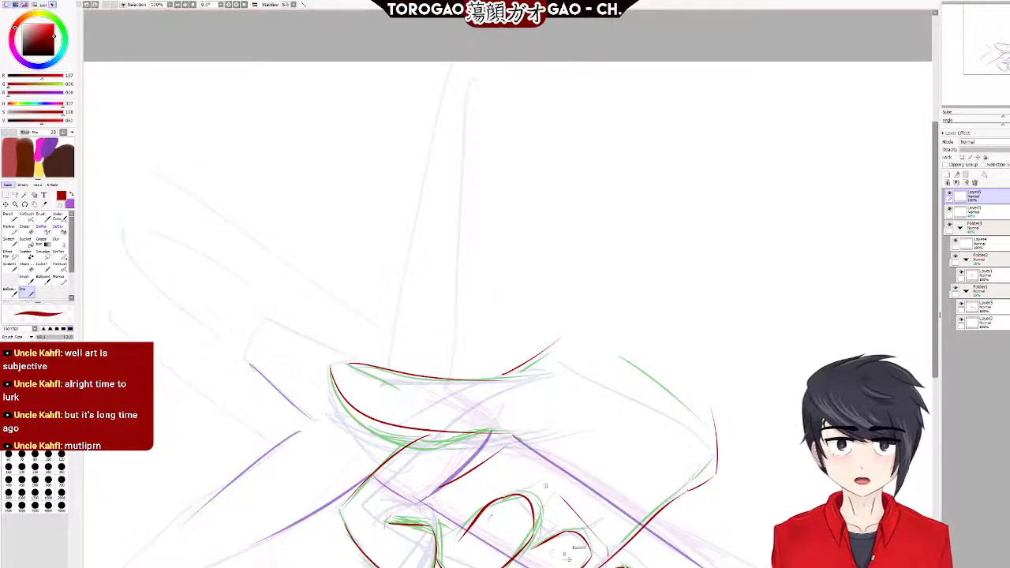
{"action": "left_click_drag", "start_coordinate": [534, 499], "coordinate": [565, 479]}
{"action": "key", "text": "ctrl+z"}
{"action": "key", "text": "ctrl+z"}
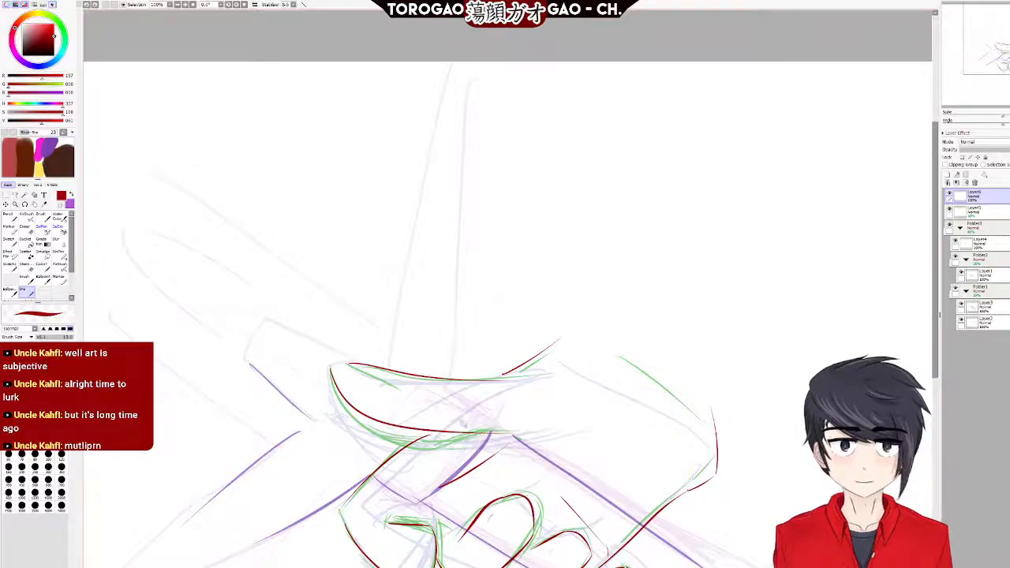
Check the violet handle layer by toggling its visibility and move it above the red line layer.
{"action": "scroll", "coordinate": [427, 473], "scroll_direction": "down", "scroll_amount": 6}
{"action": "scroll", "coordinate": [474, 506], "scroll_direction": "up", "scroll_amount": 7}
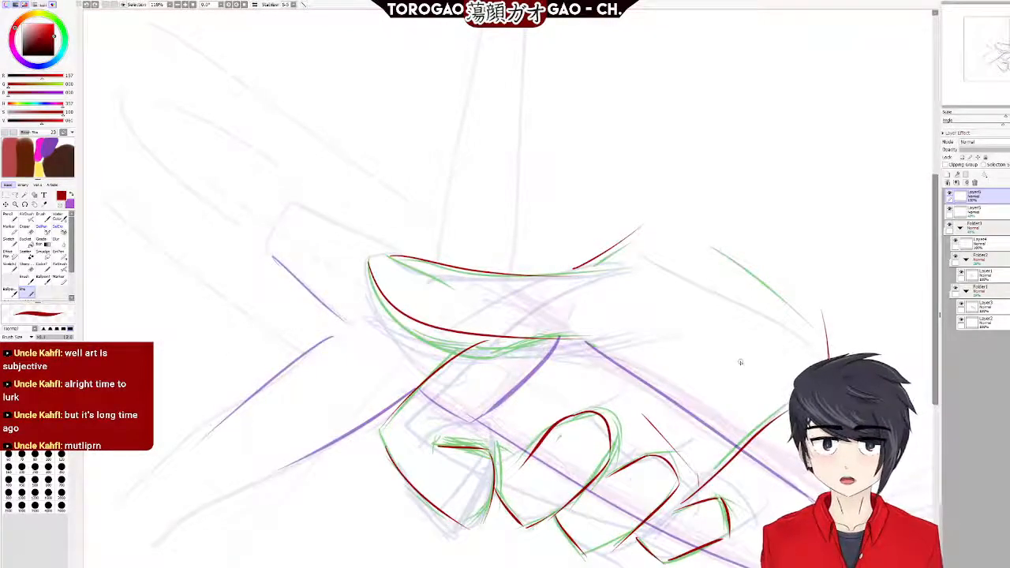
{"action": "left_click", "coordinate": [951, 210]}
{"action": "left_click", "coordinate": [951, 209]}
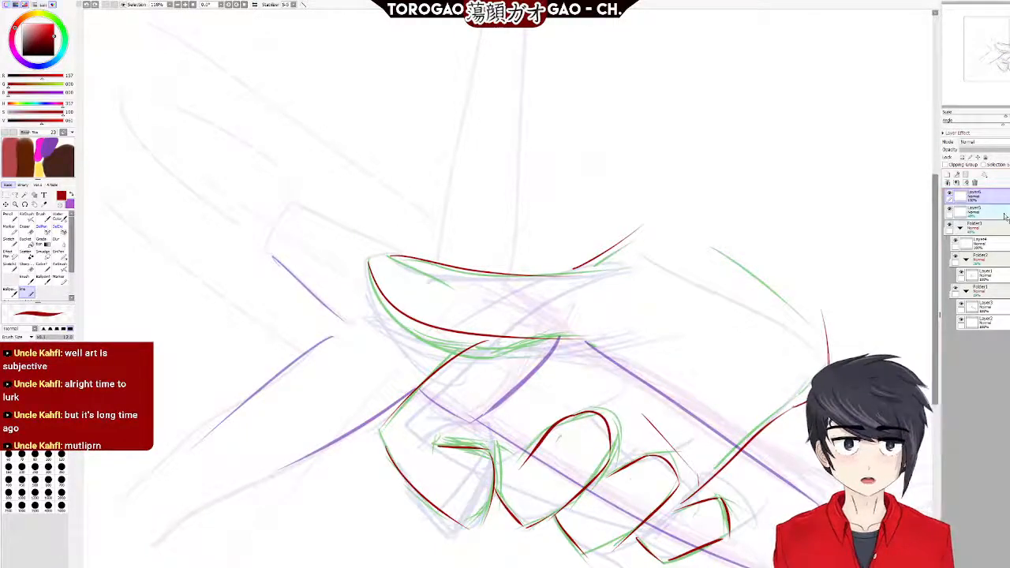
{"action": "left_click", "coordinate": [1002, 211]}
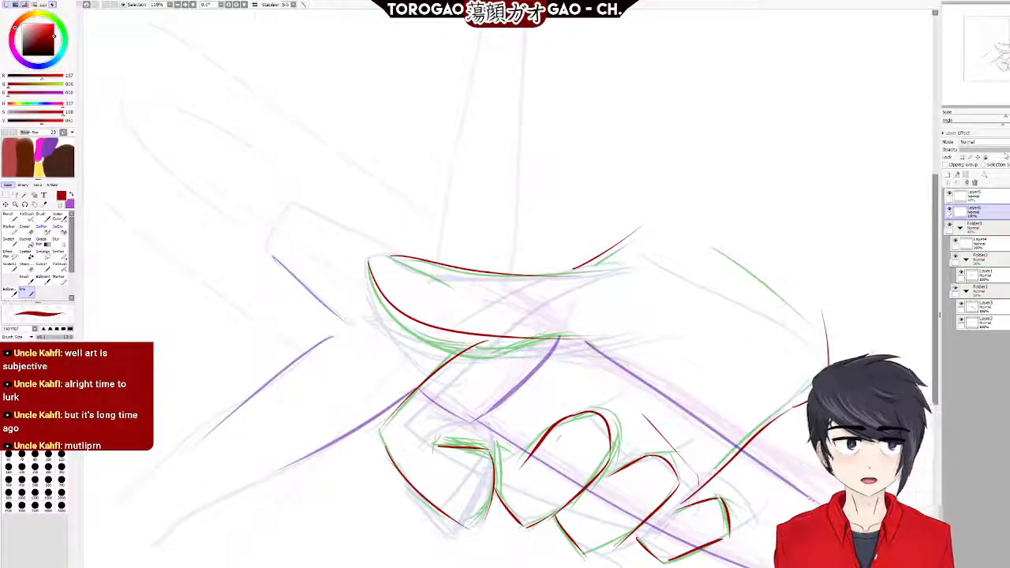
Draw a second, steeper dark red line from the thumb's base toward the wrist, on the red line layer.
{"action": "scroll", "coordinate": [800, 224], "scroll_direction": "down", "scroll_amount": 2}
{"action": "scroll", "coordinate": [800, 225], "scroll_direction": "up", "scroll_amount": 4}
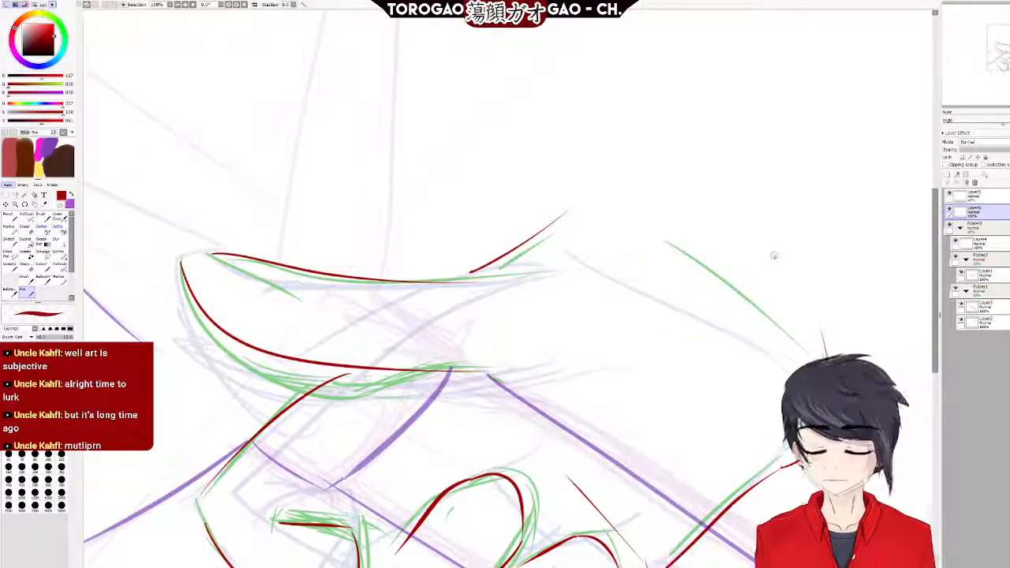
{"action": "left_click_drag", "start_coordinate": [493, 274], "coordinate": [608, 182]}
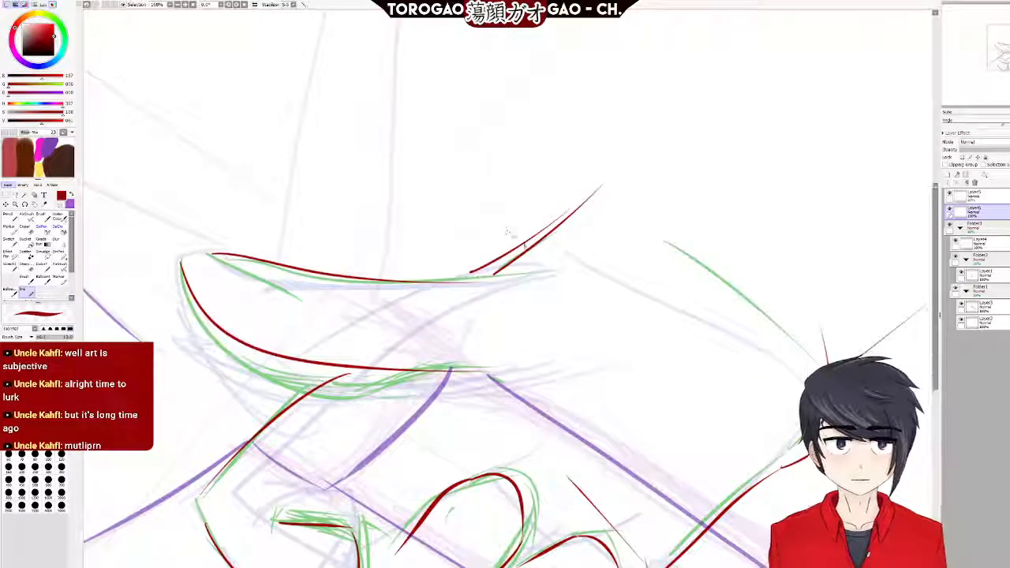
{"action": "scroll", "coordinate": [521, 304], "scroll_direction": "down", "scroll_amount": 7}
{"action": "scroll", "coordinate": [461, 293], "scroll_direction": "up", "scroll_amount": 3}
{"action": "scroll", "coordinate": [601, 330], "scroll_direction": "up", "scroll_amount": 2}
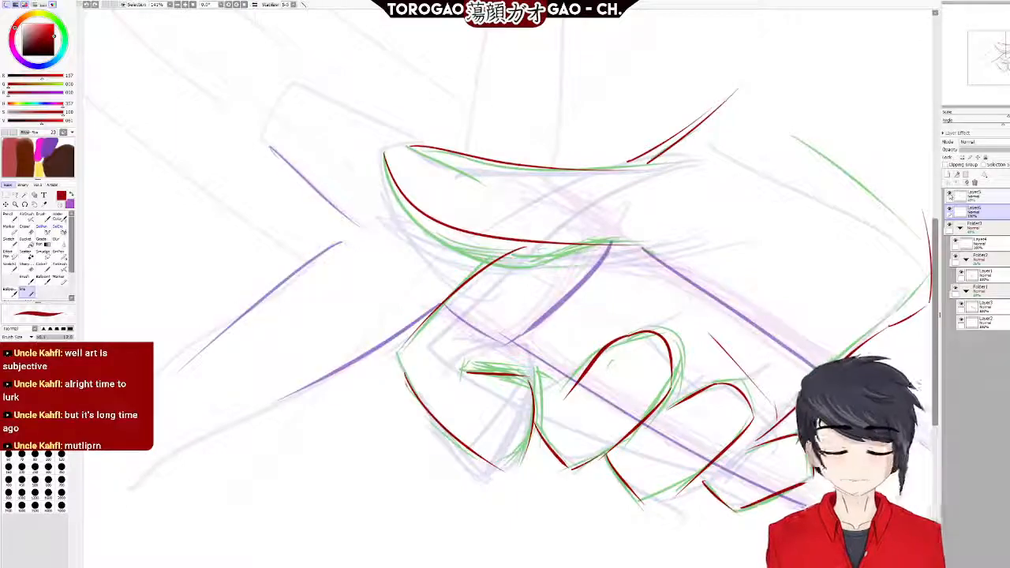
Raise the violet handle line layer's opacity to 100%.
{"action": "scroll", "coordinate": [648, 308], "scroll_direction": "down", "scroll_amount": 3}
{"action": "scroll", "coordinate": [648, 309], "scroll_direction": "up", "scroll_amount": 3}
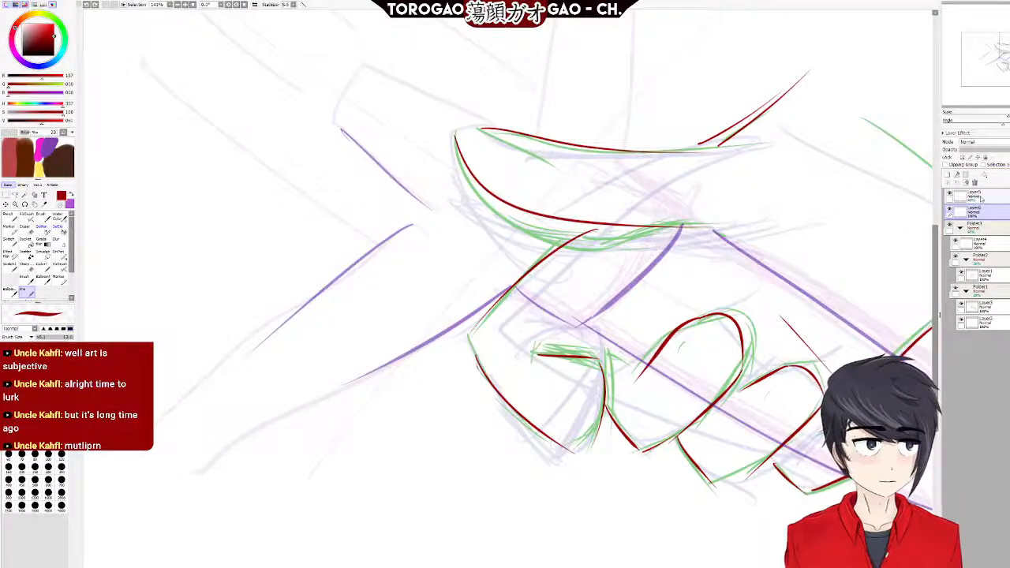
{"action": "left_click_drag", "start_coordinate": [984, 150], "coordinate": [1009, 150]}
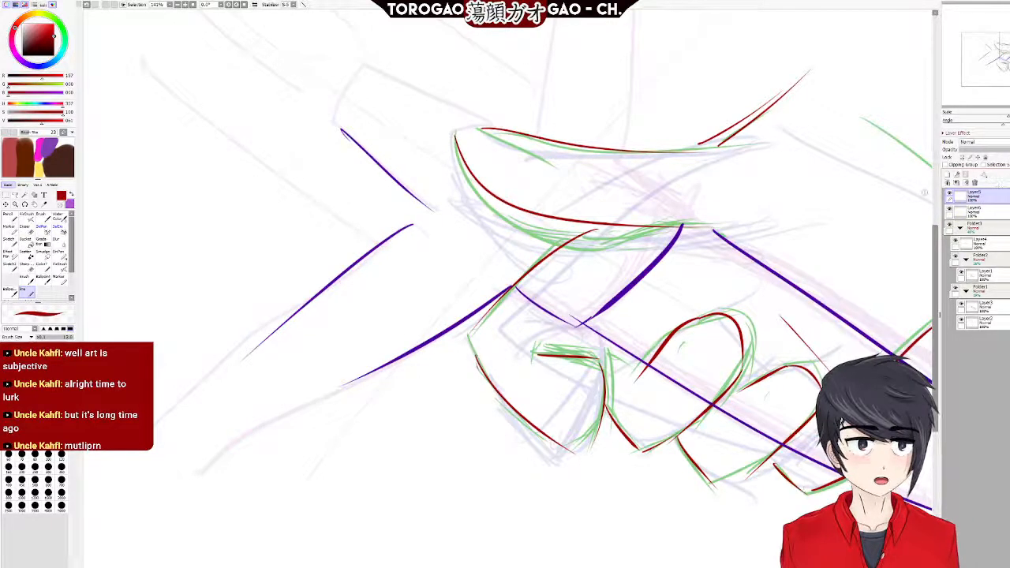
{"action": "scroll", "coordinate": [818, 255], "scroll_direction": "down", "scroll_amount": 3}
{"action": "scroll", "coordinate": [818, 256], "scroll_direction": "up", "scroll_amount": 4}
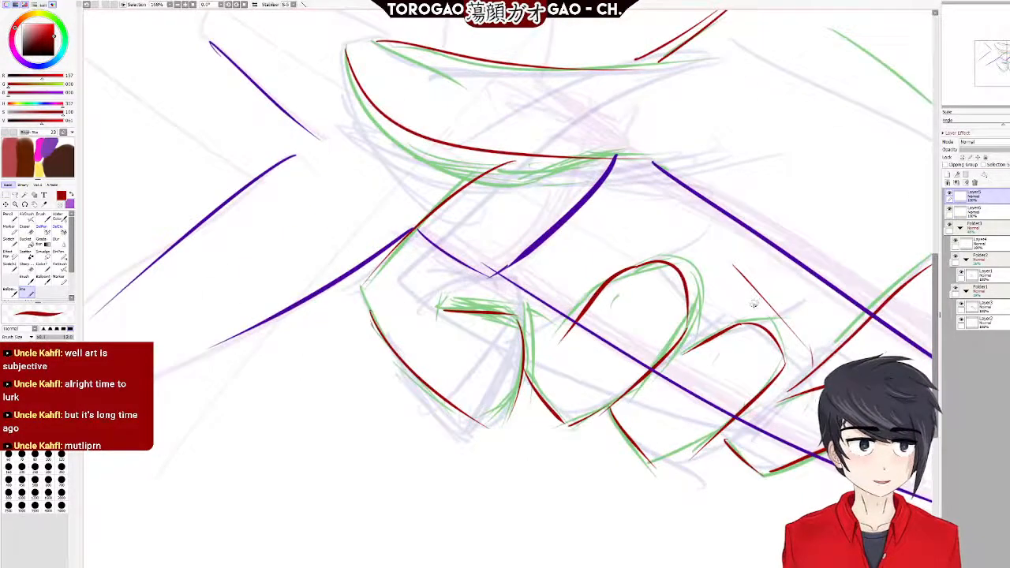
Sample the handle line's dark violet as the drawing colour.
{"action": "scroll", "coordinate": [754, 303], "scroll_direction": "down", "scroll_amount": 4}
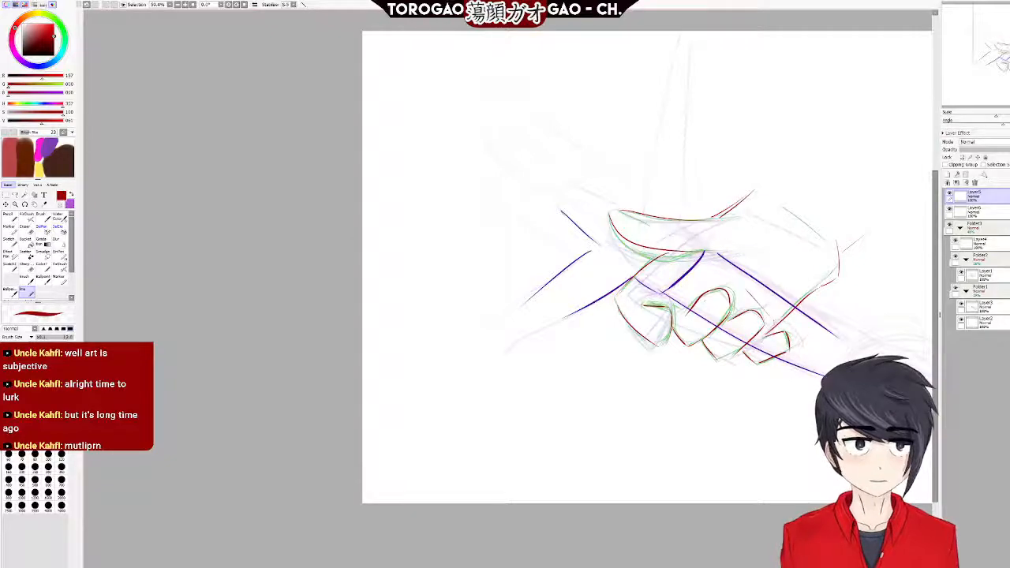
{"action": "left_click_drag", "start_coordinate": [935, 208], "coordinate": [935, 165]}
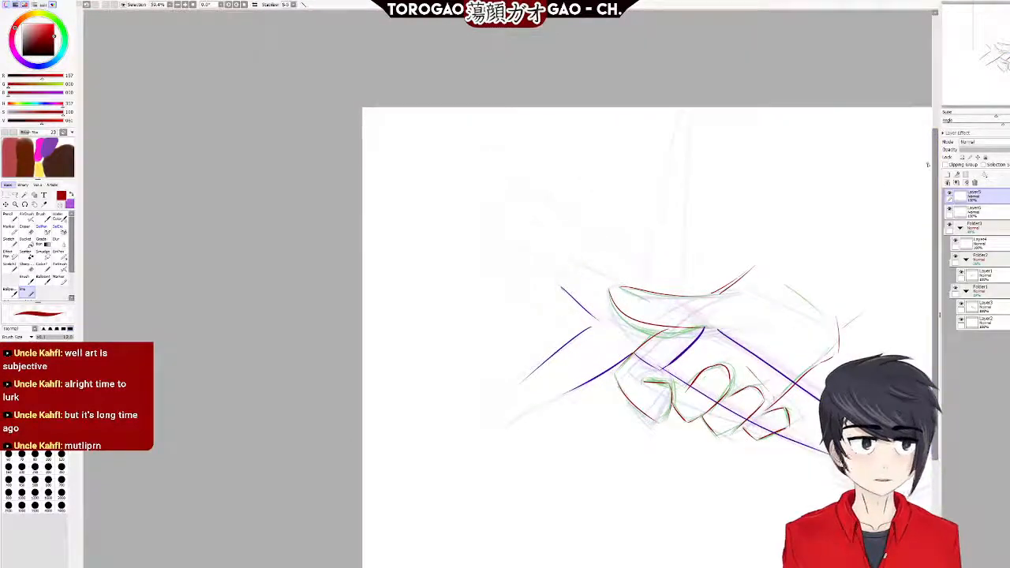
{"action": "scroll", "coordinate": [537, 226], "scroll_direction": "up", "scroll_amount": 8}
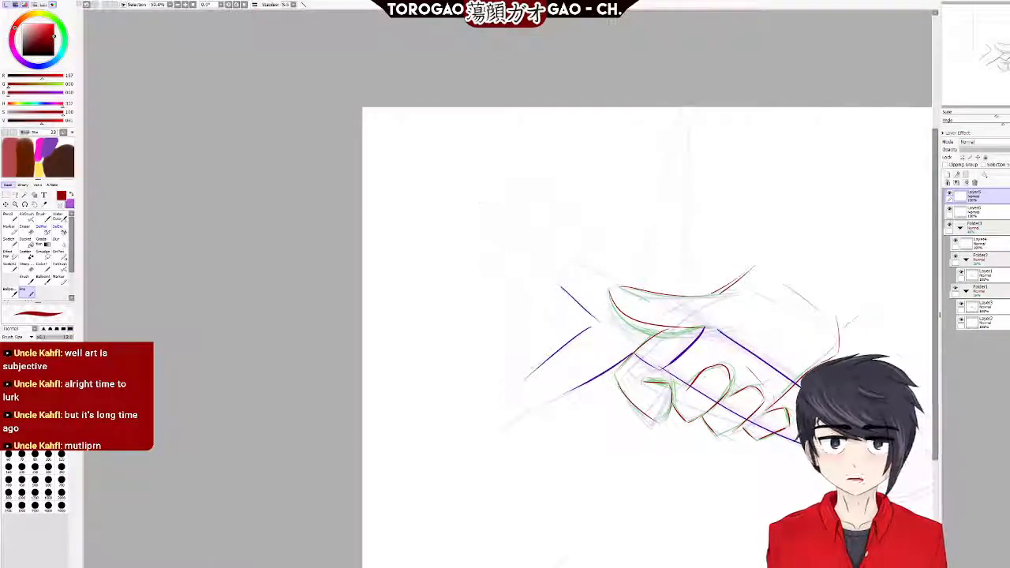
{"action": "scroll", "coordinate": [738, 448], "scroll_direction": "up", "scroll_amount": 3}
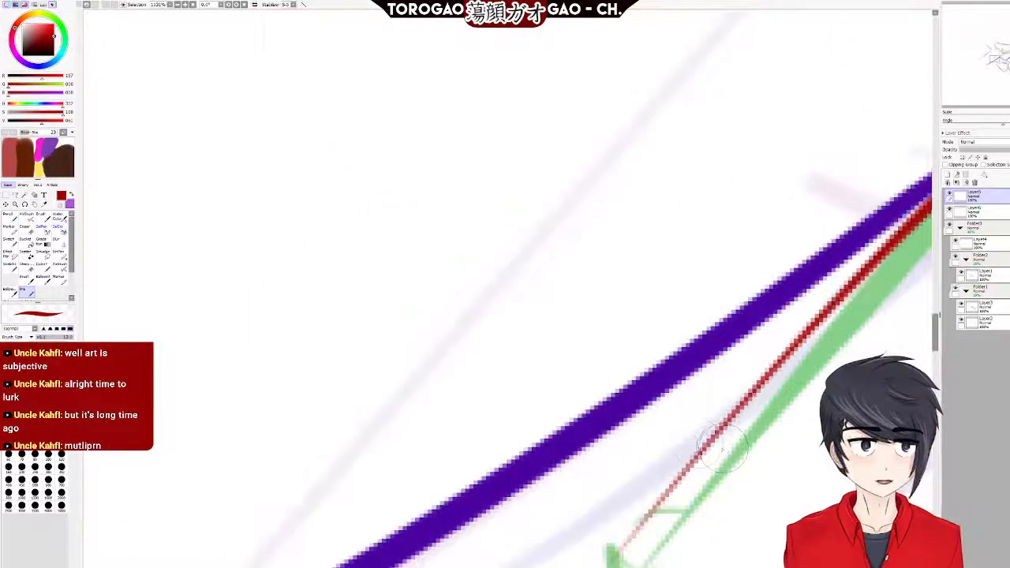
{"action": "right_click", "coordinate": [658, 384]}
{"action": "scroll", "coordinate": [798, 462], "scroll_direction": "down", "scroll_amount": 6}
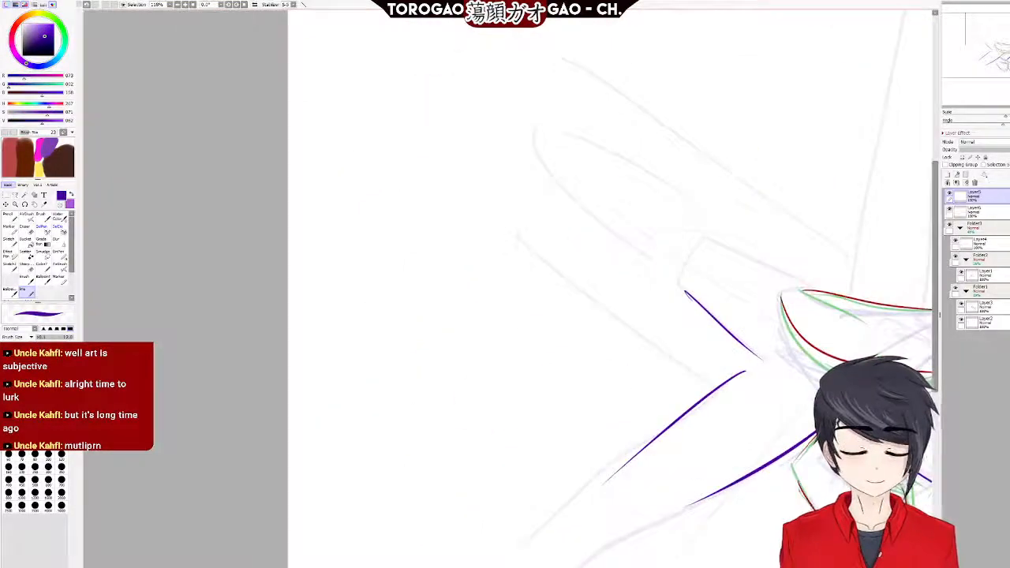
Draw both long edges of the upright arm in dark violet, with a short line at its base above the handle.
{"action": "scroll", "coordinate": [635, 554], "scroll_direction": "right", "scroll_amount": 4}
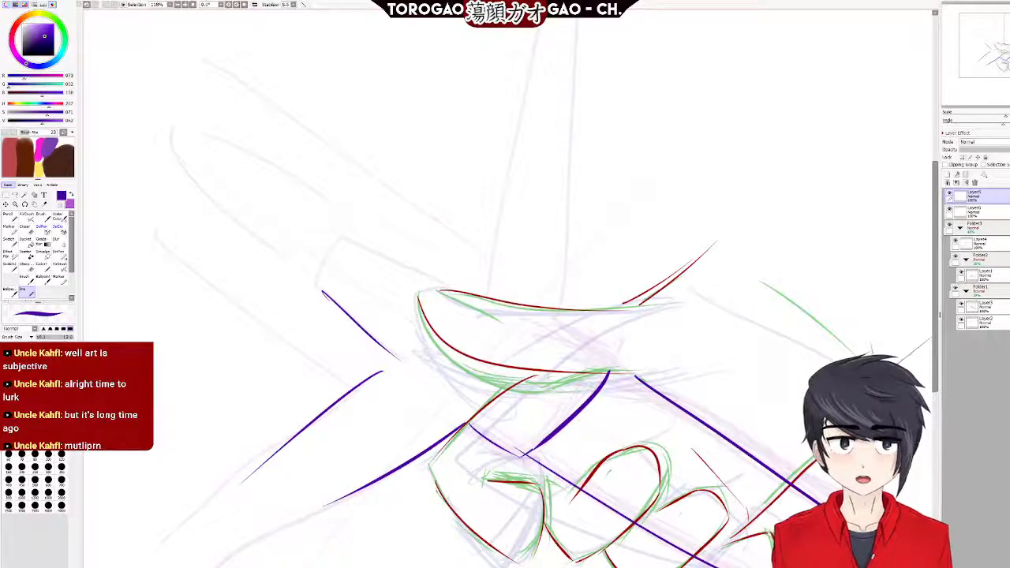
{"action": "scroll", "coordinate": [928, 243], "scroll_direction": "up", "scroll_amount": 2}
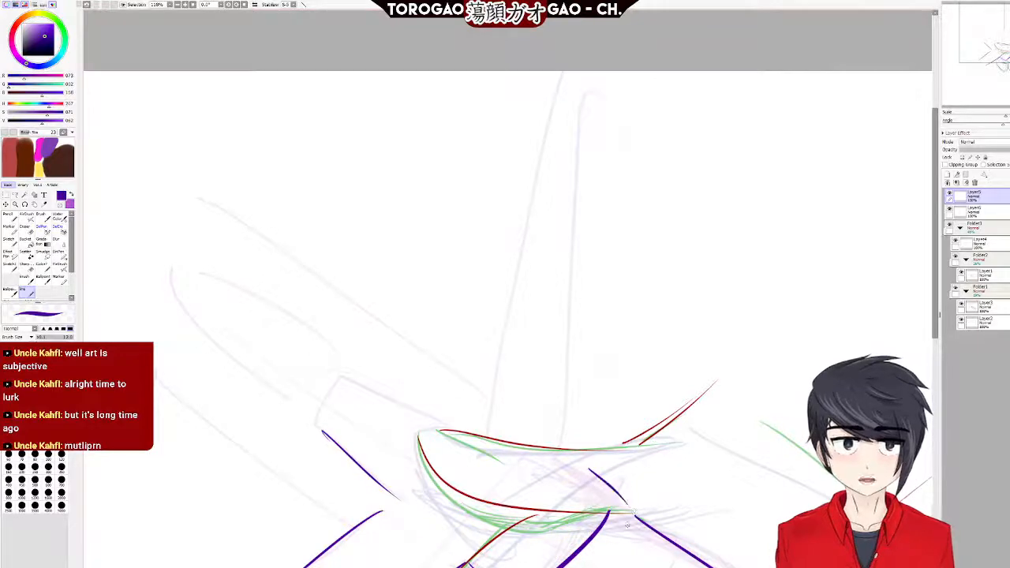
{"action": "mouse_move", "coordinate": [618, 496]}
{"action": "left_mouse_down"}
{"action": "mouse_move", "coordinate": [575, 470]}
{"action": "mouse_move", "coordinate": [615, 103]}
{"action": "left_mouse_up"}
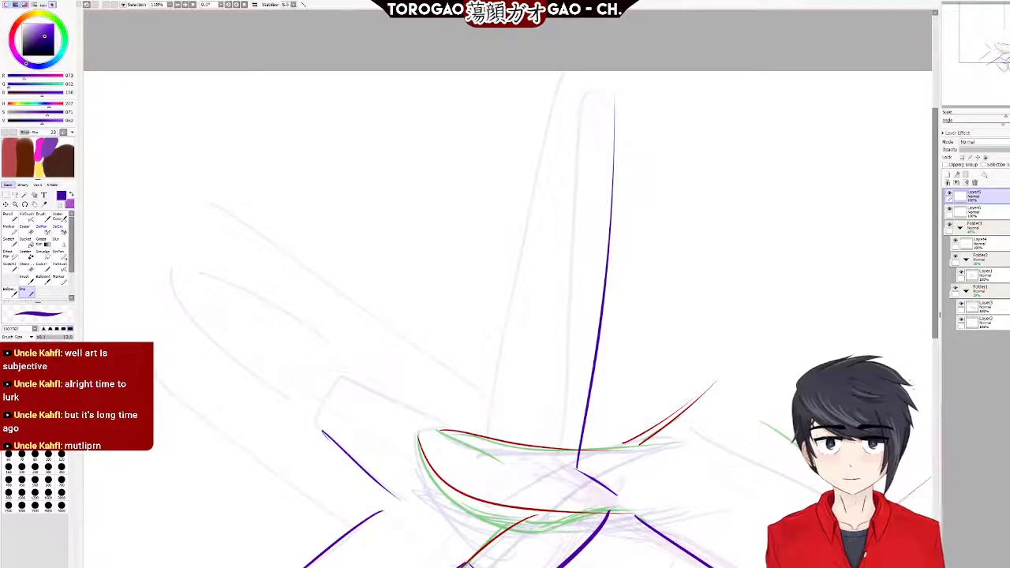
{"action": "left_click_drag", "start_coordinate": [491, 410], "coordinate": [585, 107]}
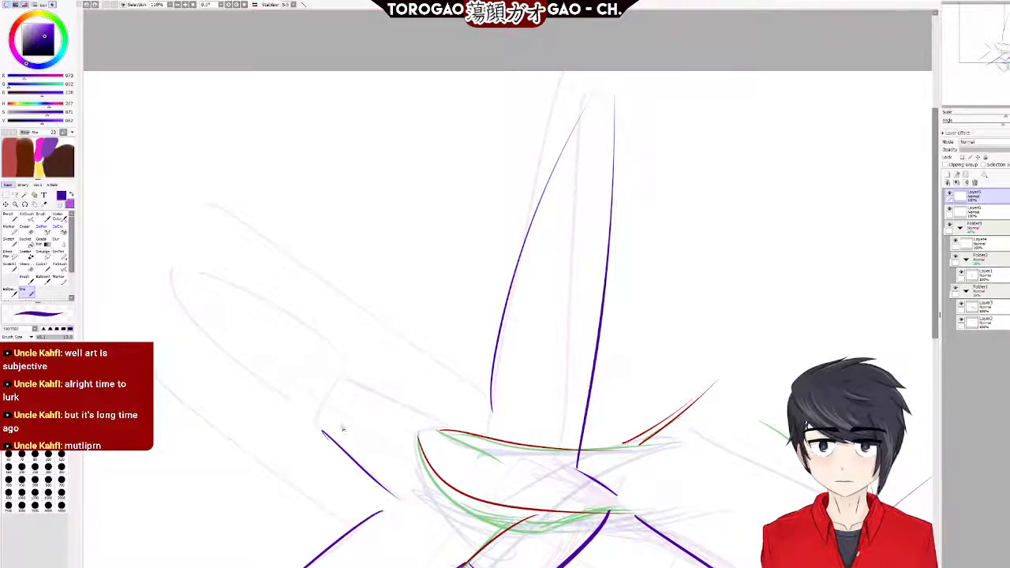
Draw the end and upper edge of the short stub beside the thumb in dark violet.
{"action": "mouse_move", "coordinate": [323, 430]}
{"action": "left_mouse_down"}
{"action": "mouse_move", "coordinate": [352, 375]}
{"action": "mouse_move", "coordinate": [434, 407]}
{"action": "left_mouse_up"}
{"action": "key", "text": "ctrl+z"}
{"action": "left_click_drag", "start_coordinate": [355, 386], "coordinate": [443, 430]}
{"action": "scroll", "coordinate": [156, 553], "scroll_direction": "down", "scroll_amount": 5}
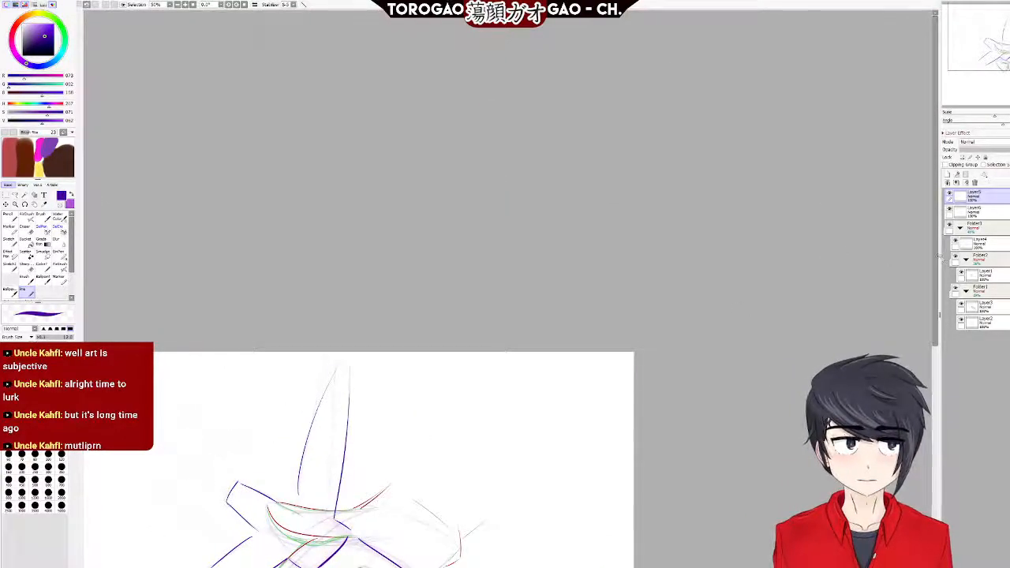
{"action": "scroll", "coordinate": [126, 516], "scroll_direction": "down", "scroll_amount": 1}
{"action": "left_click_drag", "start_coordinate": [929, 273], "coordinate": [932, 350]}
{"action": "scroll", "coordinate": [110, 324], "scroll_direction": "up", "scroll_amount": 5}
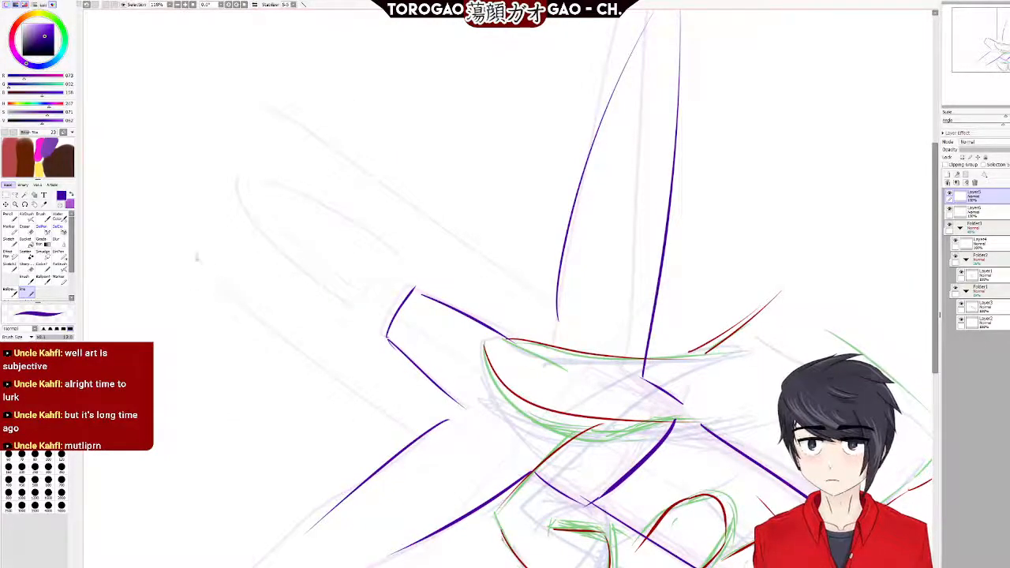
{"action": "left_click_drag", "start_coordinate": [184, 250], "coordinate": [432, 404]}
{"action": "key", "text": "ctrl+z"}
{"action": "mouse_move", "coordinate": [183, 250]}
{"action": "left_mouse_down"}
{"action": "mouse_move", "coordinate": [261, 330]}
{"action": "mouse_move", "coordinate": [426, 430]}
{"action": "left_mouse_up"}
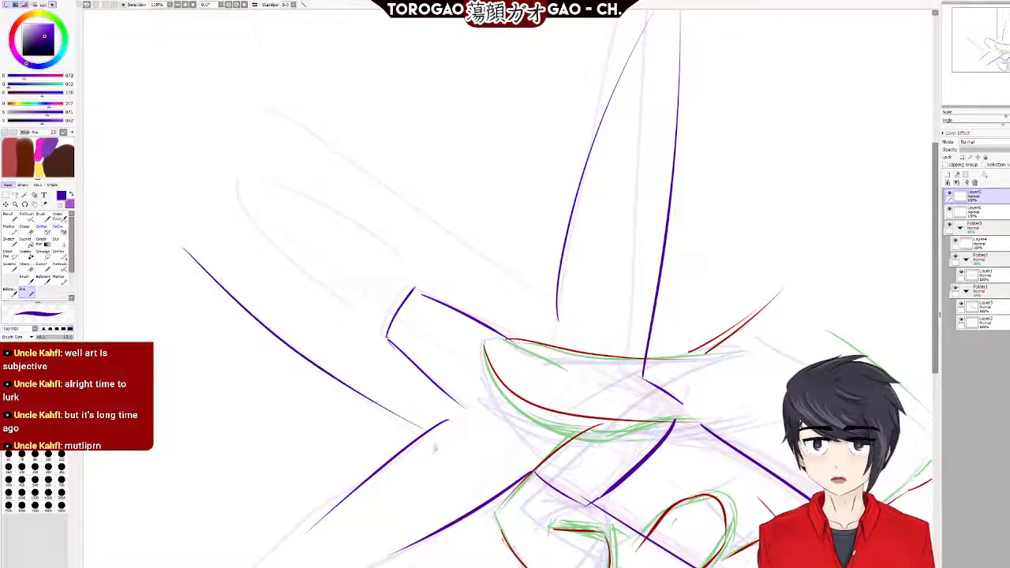
{"action": "key", "text": "ctrl+z"}
{"action": "left_click_drag", "start_coordinate": [183, 249], "coordinate": [427, 431]}
{"action": "key", "text": "ctrl+z"}
{"action": "left_click_drag", "start_coordinate": [186, 274], "coordinate": [412, 439]}
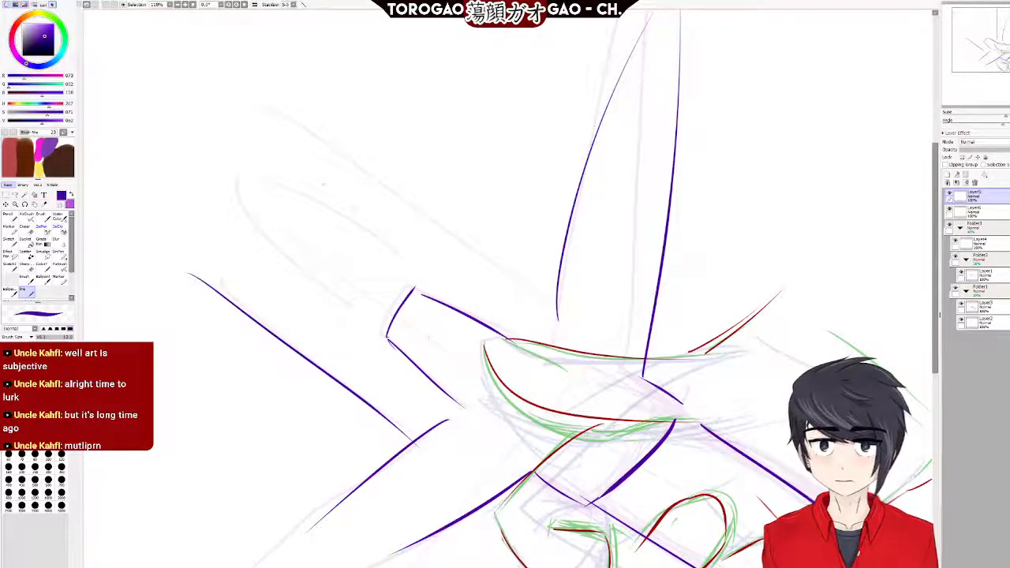
{"action": "key", "text": "ctrl+z"}
{"action": "left_click_drag", "start_coordinate": [216, 290], "coordinate": [425, 411]}
{"action": "key", "text": "ctrl+z"}
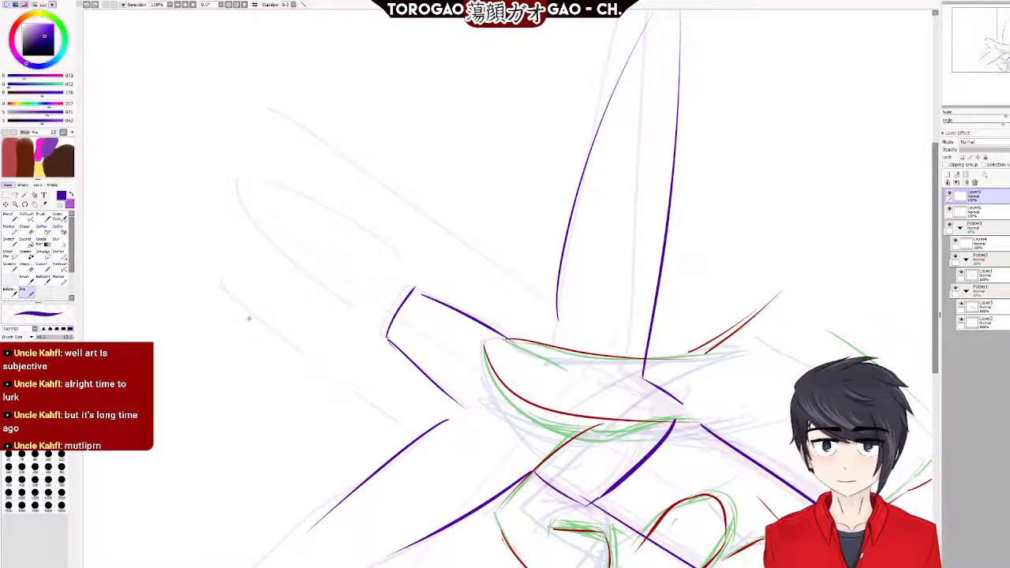
{"action": "left_click_drag", "start_coordinate": [198, 271], "coordinate": [411, 439]}
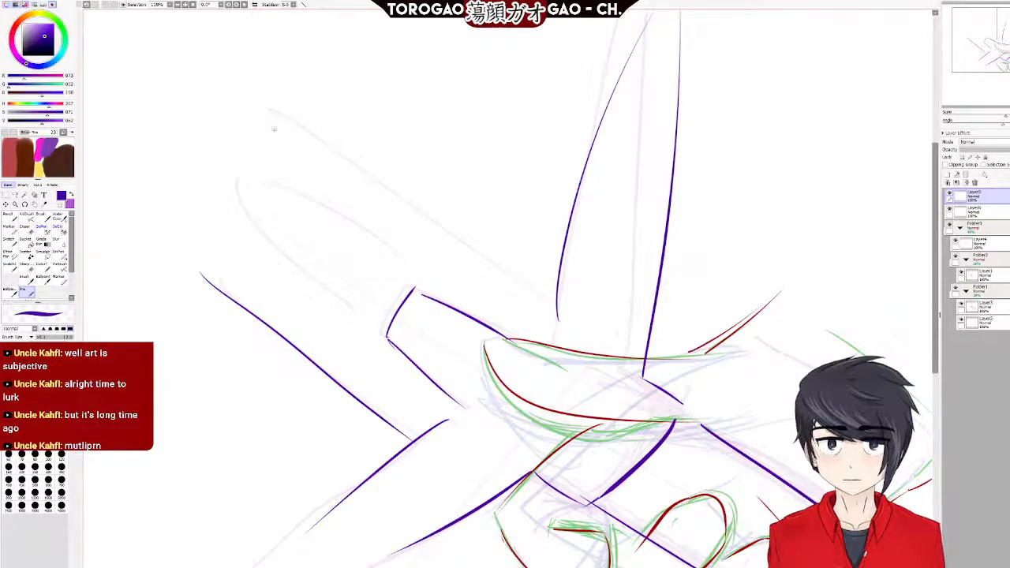
{"action": "key", "text": "ctrl+z"}
{"action": "left_click_drag", "start_coordinate": [207, 273], "coordinate": [427, 435]}
{"action": "key", "text": "ctrl+z"}
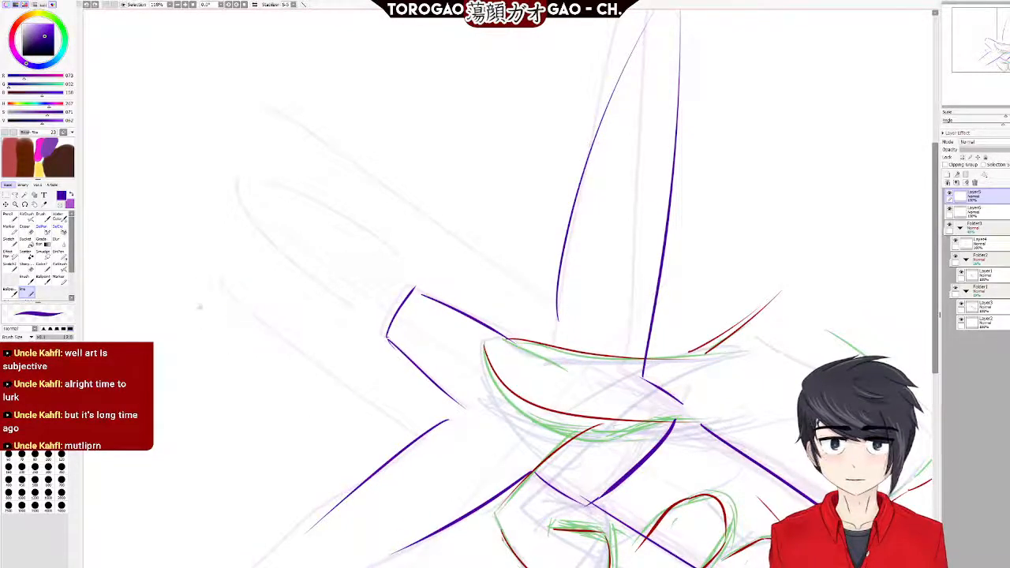
Draw the upper-left arm's two long edges in dark violet, plus a short line joining it to the upright arm's base.
{"action": "left_click_drag", "start_coordinate": [192, 277], "coordinate": [408, 436]}
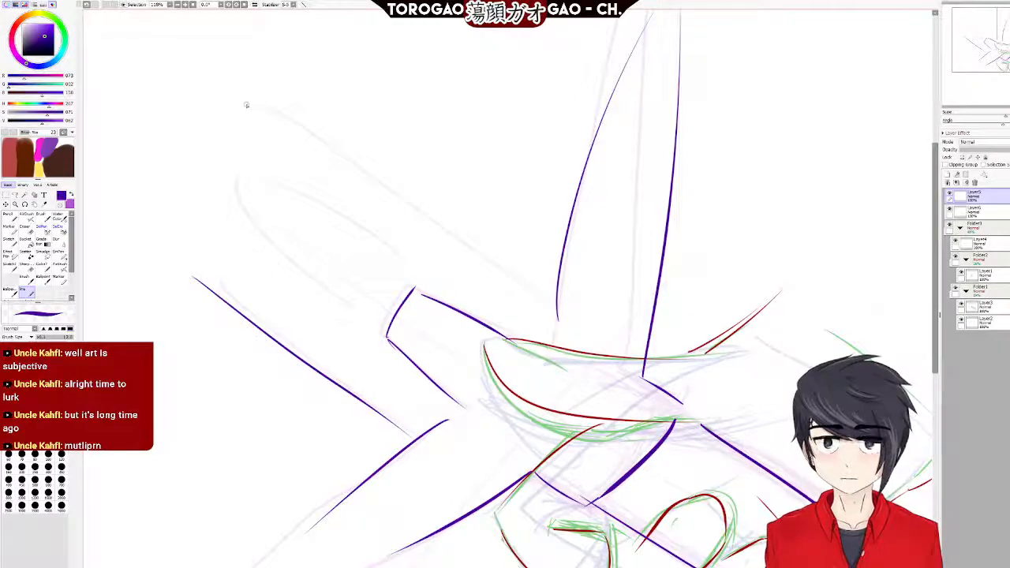
{"action": "left_click_drag", "start_coordinate": [270, 101], "coordinate": [510, 292]}
{"action": "key", "text": "ctrl+z"}
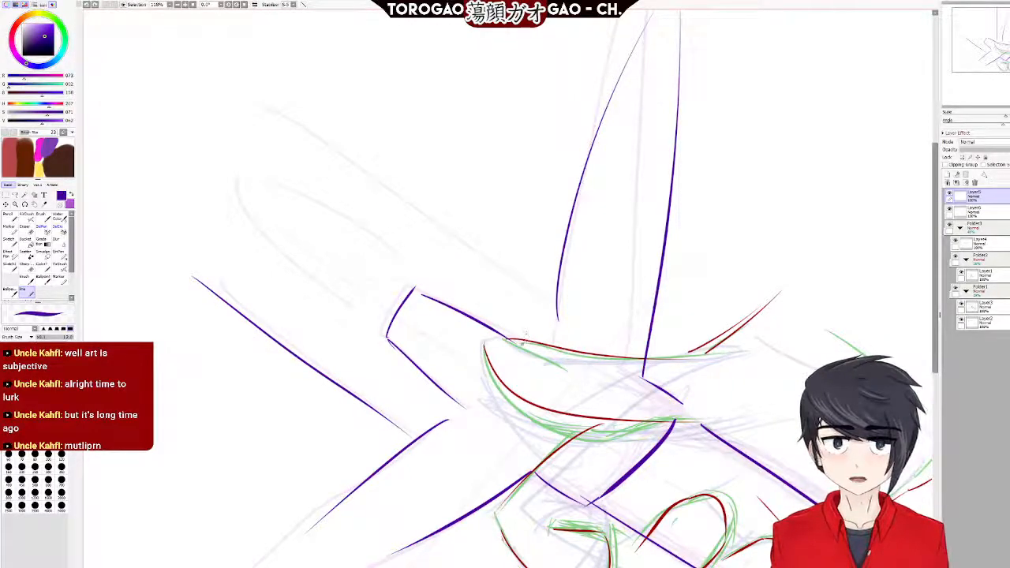
{"action": "left_click_drag", "start_coordinate": [556, 283], "coordinate": [522, 335]}
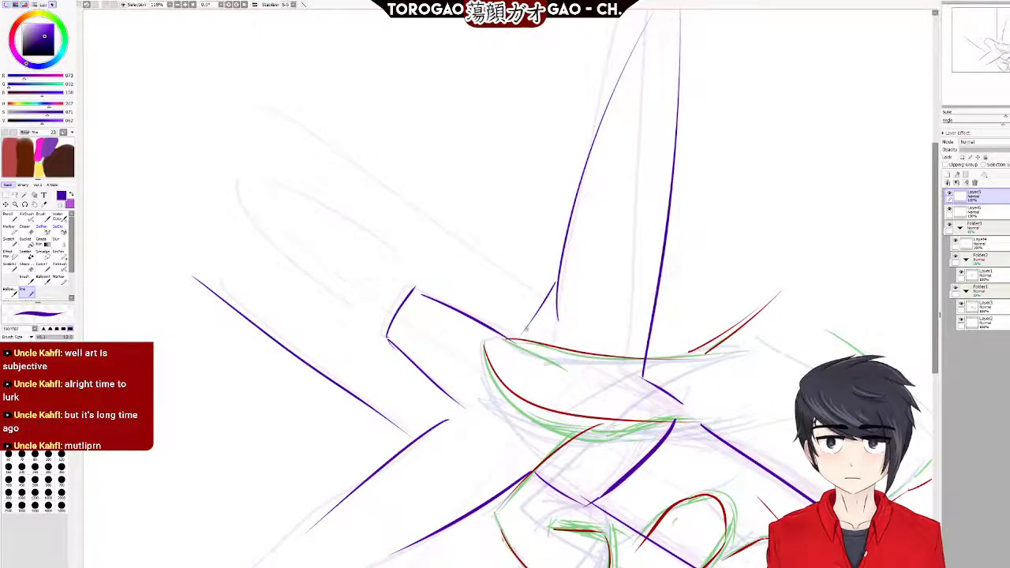
{"action": "mouse_move", "coordinate": [266, 105]}
{"action": "left_mouse_down"}
{"action": "mouse_move", "coordinate": [414, 205]}
{"action": "mouse_move", "coordinate": [542, 311]}
{"action": "left_mouse_up"}
{"action": "key", "text": "ctrl+z"}
{"action": "left_click_drag", "start_coordinate": [264, 103], "coordinate": [333, 149]}
{"action": "left_click_drag", "start_coordinate": [425, 212], "coordinate": [538, 290]}
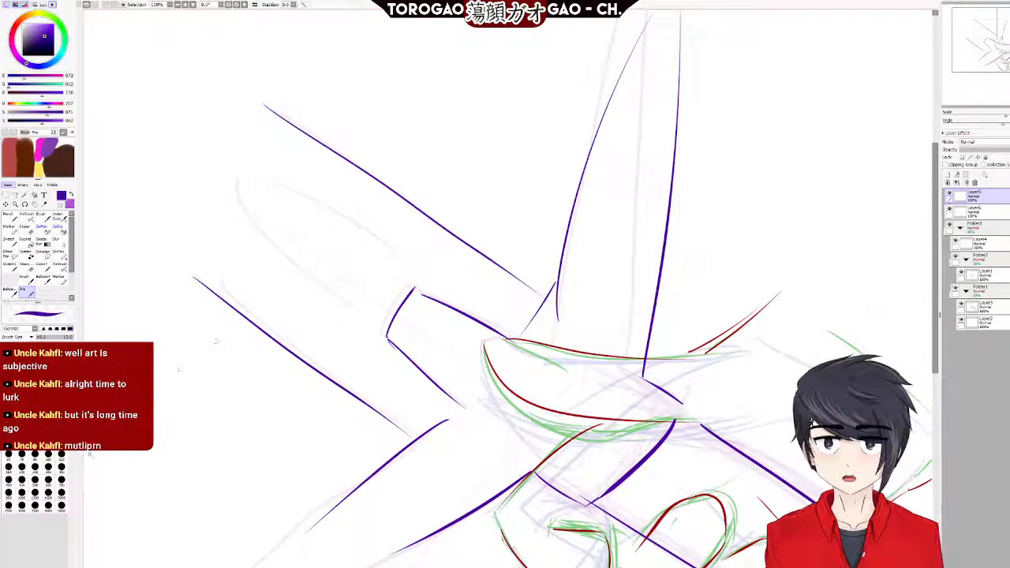
{"action": "scroll", "coordinate": [640, 323], "scroll_direction": "down", "scroll_amount": 8}
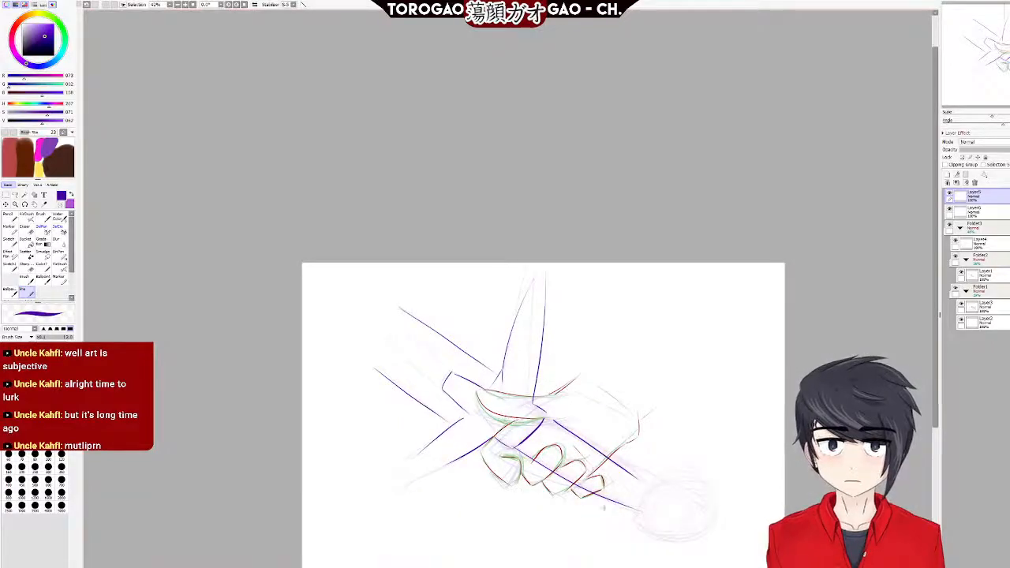
{"action": "scroll", "coordinate": [640, 323], "scroll_direction": "up", "scroll_amount": 9}
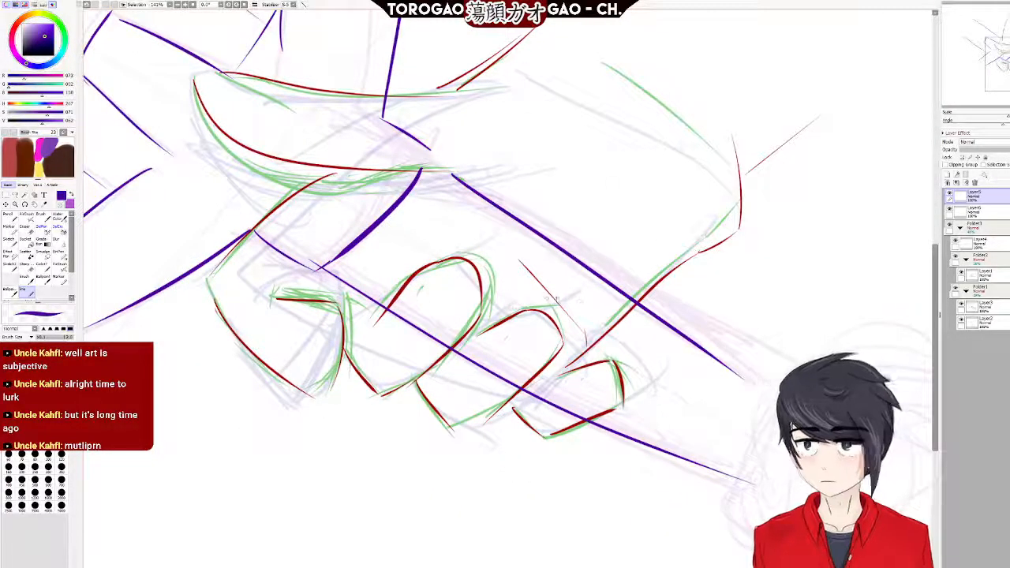
{"action": "scroll", "coordinate": [695, 391], "scroll_direction": "down", "scroll_amount": 8}
{"action": "scroll", "coordinate": [695, 390], "scroll_direction": "up", "scroll_amount": 8}
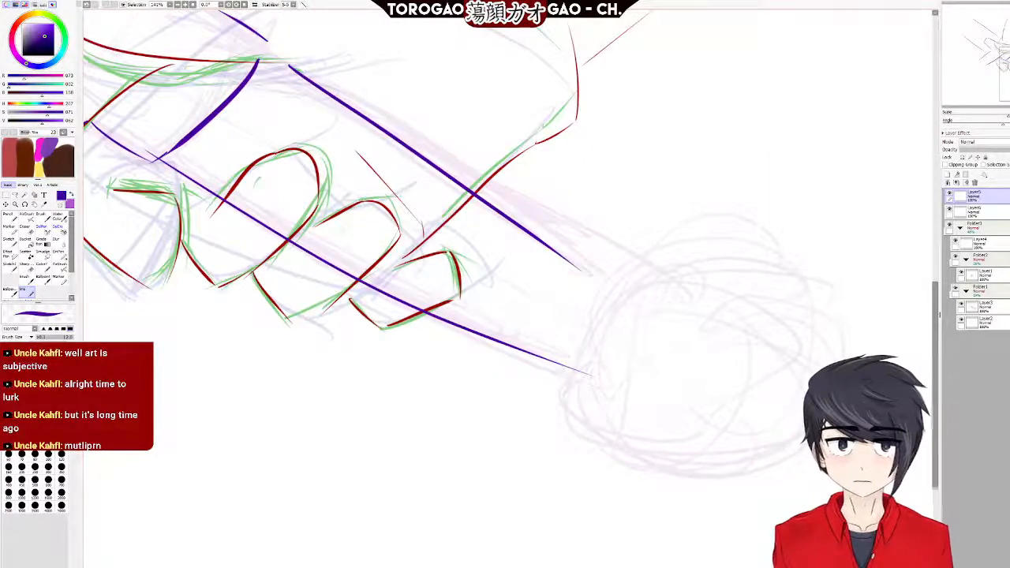
{"action": "mouse_move", "coordinate": [597, 381]}
{"action": "left_mouse_down"}
{"action": "mouse_move", "coordinate": [706, 255]}
{"action": "mouse_move", "coordinate": [650, 496]}
{"action": "mouse_move", "coordinate": [604, 335]}
{"action": "mouse_move", "coordinate": [697, 262]}
{"action": "mouse_move", "coordinate": [754, 502]}
{"action": "mouse_move", "coordinate": [589, 387]}
{"action": "mouse_move", "coordinate": [675, 459]}
{"action": "mouse_move", "coordinate": [688, 314]}
{"action": "mouse_move", "coordinate": [803, 436]}
{"action": "mouse_move", "coordinate": [669, 440]}
{"action": "mouse_move", "coordinate": [654, 335]}
{"action": "left_mouse_up"}
{"action": "key", "text": "ctrl+z"}
{"action": "key", "text": "ctrl+z"}
{"action": "key", "text": "ctrl+z"}
{"action": "mouse_move", "coordinate": [604, 361]}
{"action": "left_mouse_down"}
{"action": "mouse_move", "coordinate": [665, 281]}
{"action": "mouse_move", "coordinate": [835, 369]}
{"action": "mouse_move", "coordinate": [625, 418]}
{"action": "left_mouse_up"}
{"action": "key", "text": "ctrl+z"}
{"action": "mouse_move", "coordinate": [609, 359]}
{"action": "left_mouse_down"}
{"action": "mouse_move", "coordinate": [698, 267]}
{"action": "mouse_move", "coordinate": [774, 324]}
{"action": "mouse_move", "coordinate": [761, 460]}
{"action": "mouse_move", "coordinate": [616, 308]}
{"action": "left_mouse_up"}
{"action": "key", "text": "ctrl+z"}
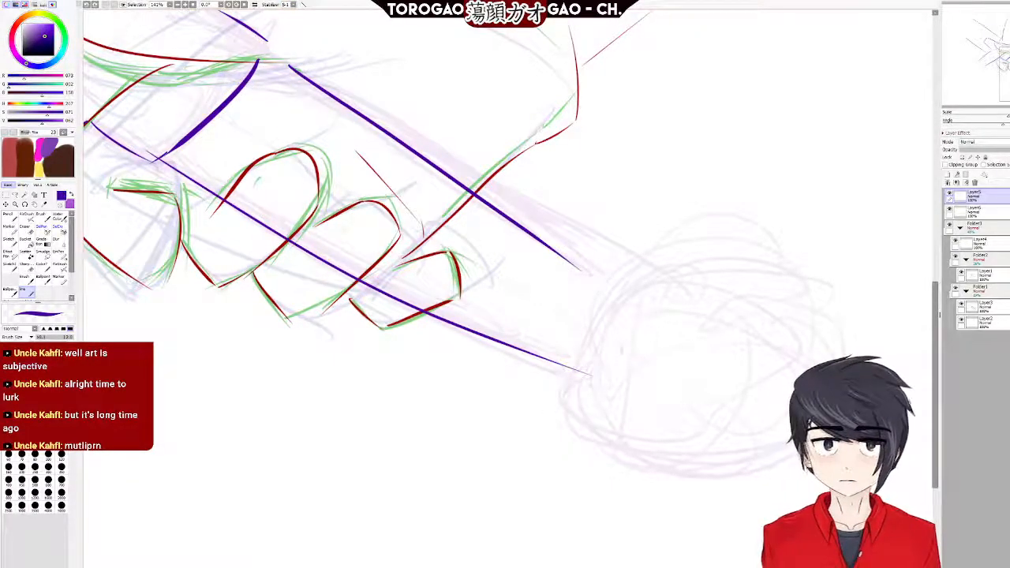
{"action": "mouse_move", "coordinate": [608, 393]}
{"action": "left_mouse_down"}
{"action": "mouse_move", "coordinate": [713, 275]}
{"action": "mouse_move", "coordinate": [649, 480]}
{"action": "mouse_move", "coordinate": [627, 375]}
{"action": "mouse_move", "coordinate": [602, 442]}
{"action": "mouse_move", "coordinate": [609, 346]}
{"action": "mouse_move", "coordinate": [598, 448]}
{"action": "left_mouse_up"}
{"action": "key", "text": "ctrl+z"}
{"action": "key", "text": "ctrl+z"}
{"action": "key", "text": "ctrl+z"}
{"action": "mouse_move", "coordinate": [608, 351]}
{"action": "left_mouse_down"}
{"action": "mouse_move", "coordinate": [758, 292]}
{"action": "mouse_move", "coordinate": [606, 341]}
{"action": "mouse_move", "coordinate": [754, 483]}
{"action": "mouse_move", "coordinate": [609, 353]}
{"action": "mouse_move", "coordinate": [581, 399]}
{"action": "left_mouse_up"}
{"action": "key", "text": "ctrl+z"}
{"action": "key", "text": "ctrl+z"}
{"action": "key", "text": "ctrl+z"}
{"action": "mouse_move", "coordinate": [626, 342]}
{"action": "left_mouse_down"}
{"action": "mouse_move", "coordinate": [792, 321]}
{"action": "mouse_move", "coordinate": [655, 478]}
{"action": "left_mouse_up"}
{"action": "key", "text": "ctrl+z"}
{"action": "mouse_move", "coordinate": [621, 361]}
{"action": "left_mouse_down"}
{"action": "mouse_move", "coordinate": [676, 304]}
{"action": "mouse_move", "coordinate": [641, 338]}
{"action": "mouse_move", "coordinate": [794, 372]}
{"action": "left_mouse_up"}
{"action": "key", "text": "ctrl+z"}
{"action": "key", "text": "ctrl+z"}
Draw the round pommel at the handle's lower end with dark violet upper and lower arcs.
{"action": "left_click_drag", "start_coordinate": [626, 342], "coordinate": [714, 317]}
{"action": "left_click_drag", "start_coordinate": [809, 358], "coordinate": [796, 387]}
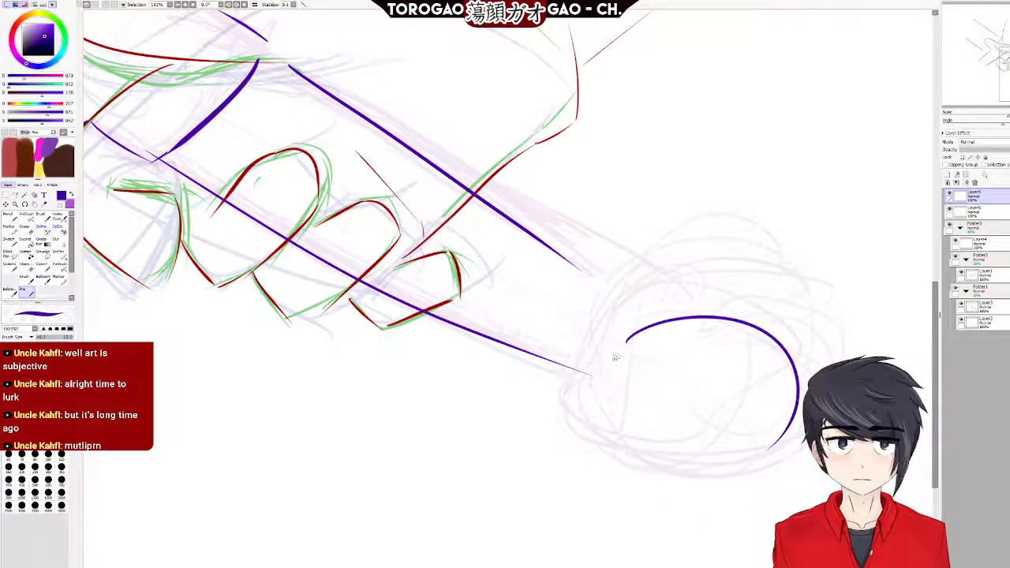
{"action": "left_click_drag", "start_coordinate": [614, 354], "coordinate": [759, 447]}
{"action": "key", "text": "ctrl+z"}
{"action": "mouse_move", "coordinate": [625, 345]}
{"action": "left_mouse_down"}
{"action": "mouse_move", "coordinate": [655, 464]}
{"action": "mouse_move", "coordinate": [794, 452]}
{"action": "left_mouse_up"}
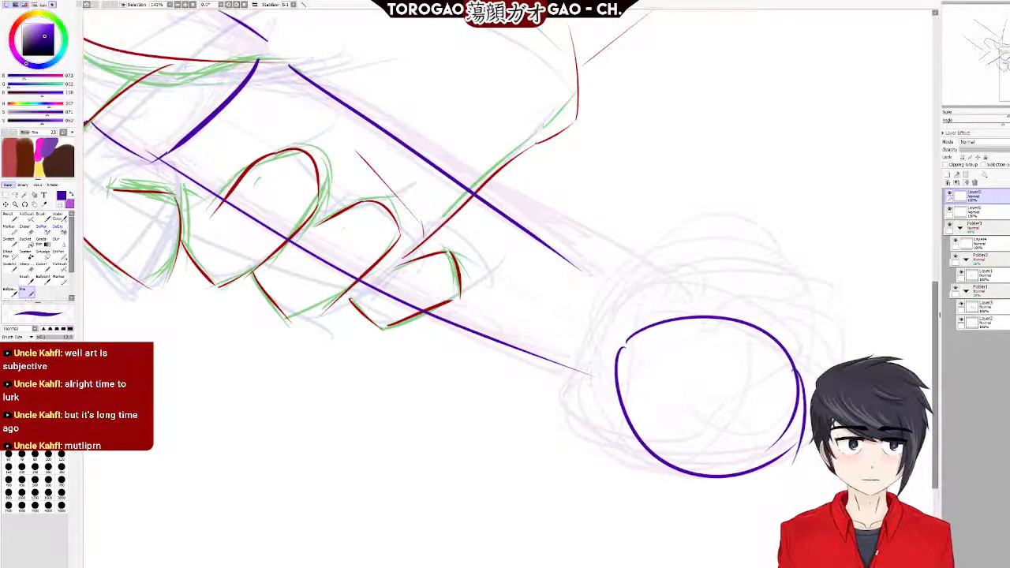
Hide the folder holding the faded sketches and examine the clean red and violet lines on their own.
{"action": "scroll", "coordinate": [580, 289], "scroll_direction": "down", "scroll_amount": 5}
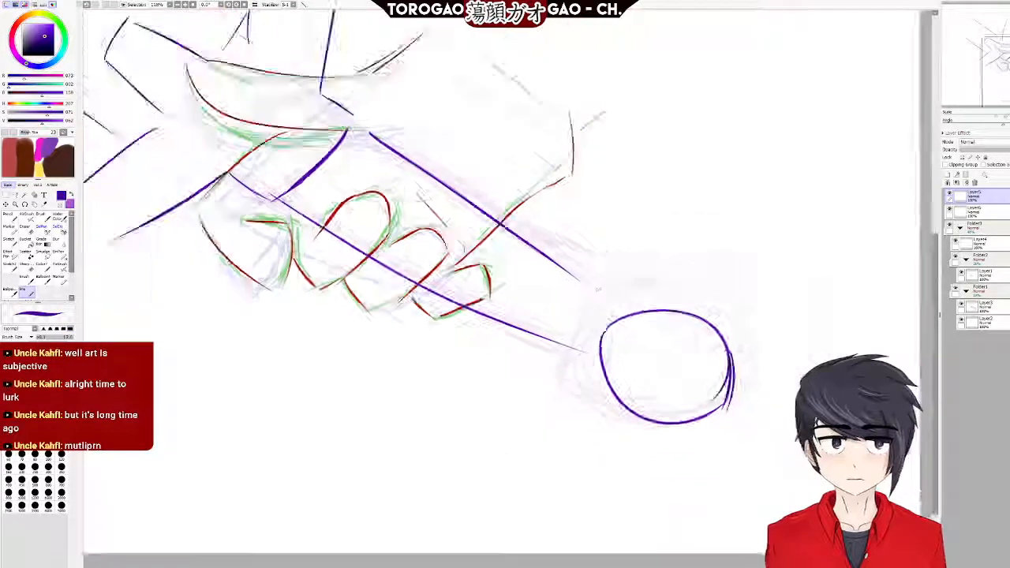
{"action": "scroll", "coordinate": [231, 115], "scroll_direction": "up", "scroll_amount": 1}
{"action": "scroll", "coordinate": [385, 245], "scroll_direction": "down", "scroll_amount": 1}
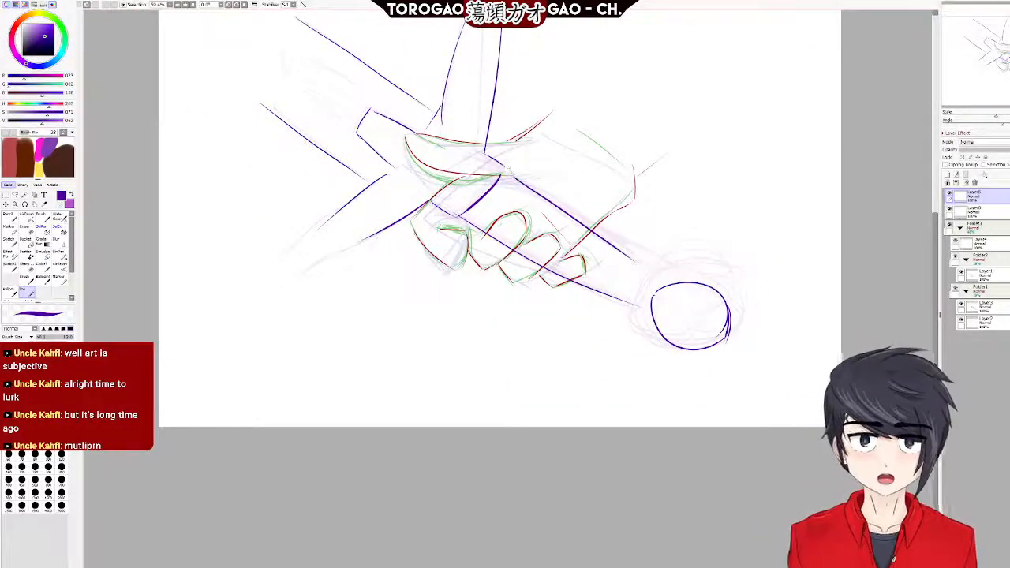
{"action": "scroll", "coordinate": [510, 168], "scroll_direction": "up", "scroll_amount": 4}
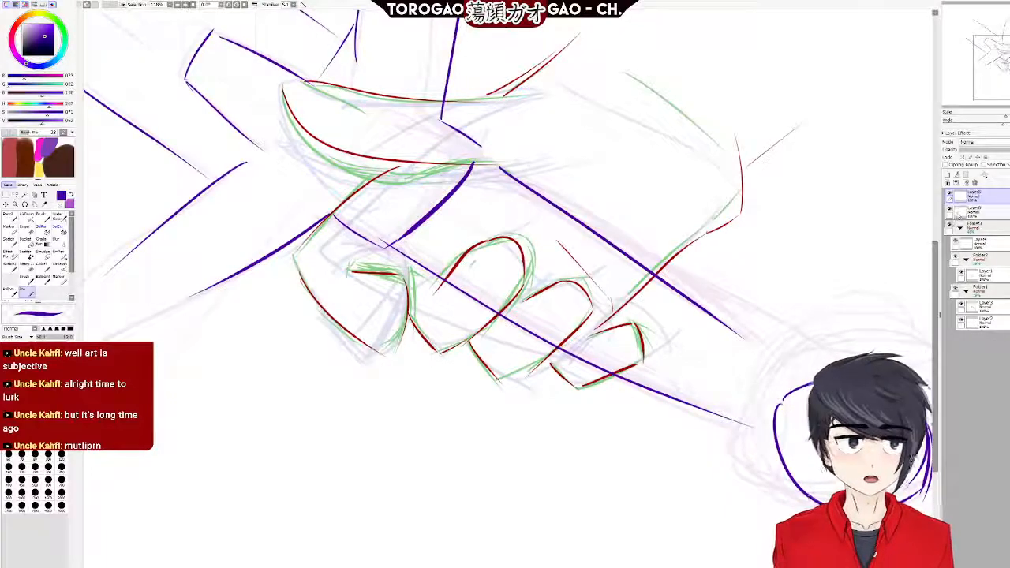
{"action": "left_click", "coordinate": [956, 227]}
{"action": "left_click", "coordinate": [951, 226]}
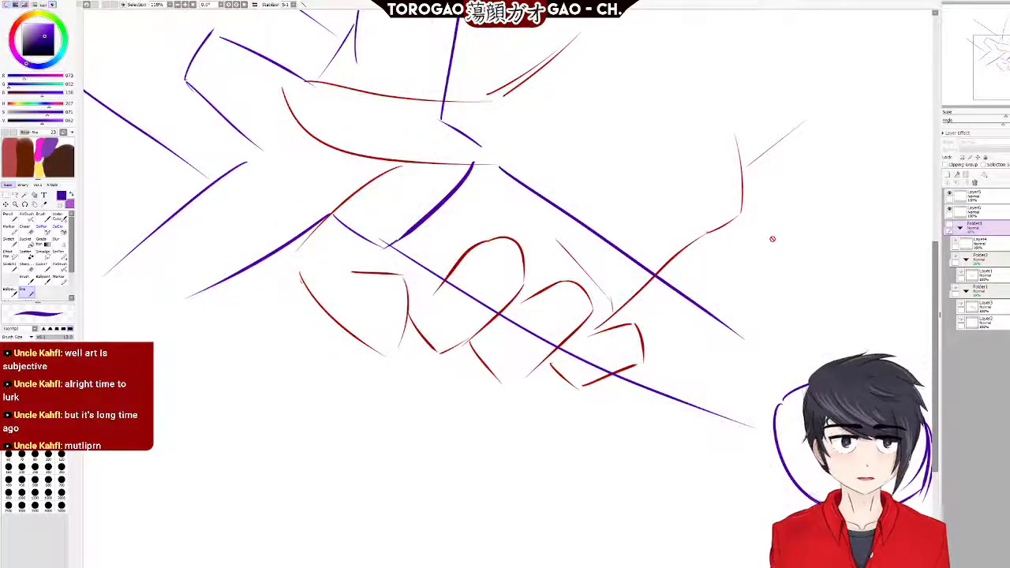
{"action": "scroll", "coordinate": [474, 187], "scroll_direction": "down", "scroll_amount": 3}
{"action": "scroll", "coordinate": [584, 165], "scroll_direction": "up", "scroll_amount": 4}
{"action": "scroll", "coordinate": [607, 199], "scroll_direction": "down", "scroll_amount": 3}
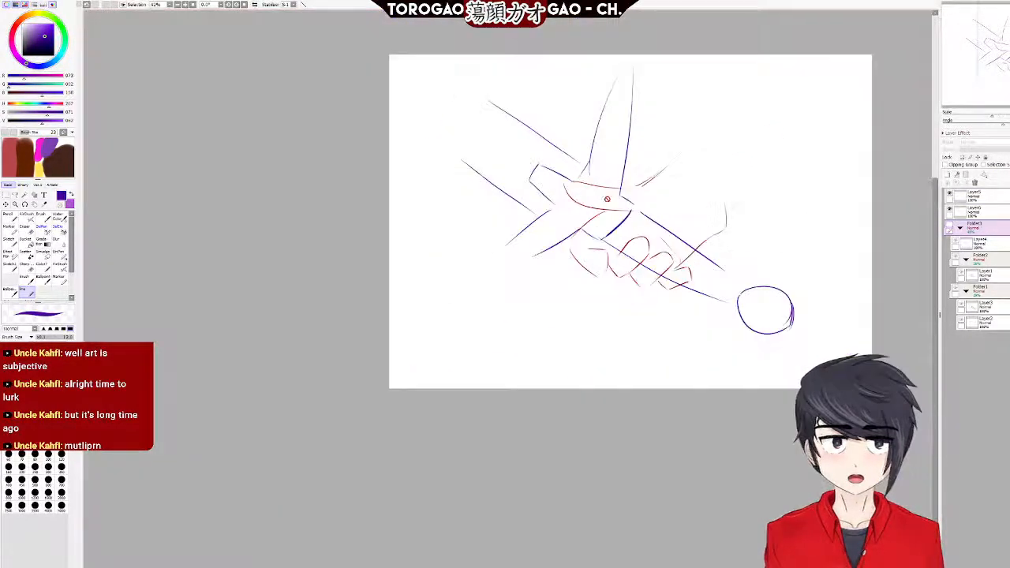
{"action": "scroll", "coordinate": [631, 241], "scroll_direction": "up", "scroll_amount": 3}
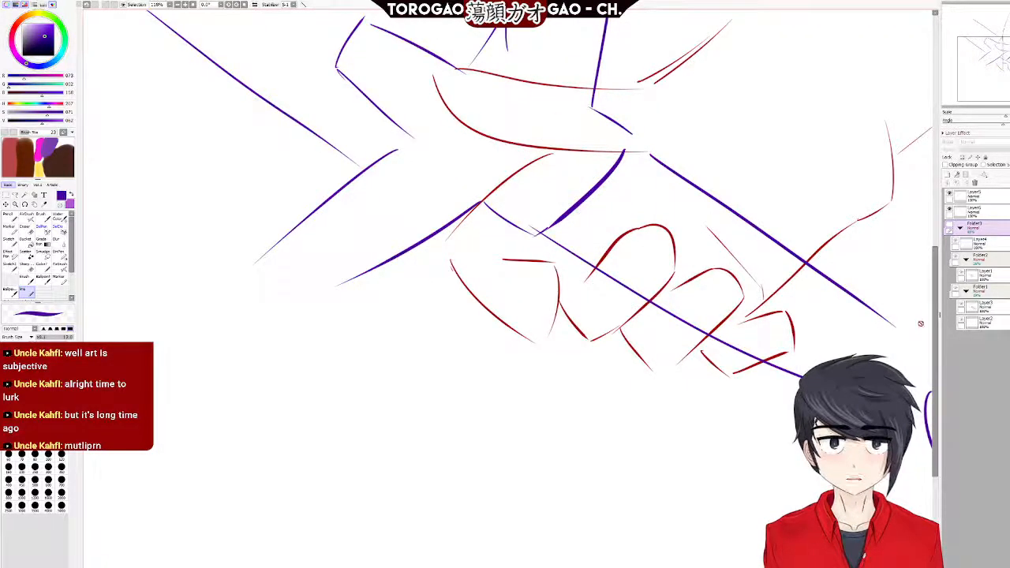
{"action": "scroll", "coordinate": [591, 326], "scroll_direction": "down", "scroll_amount": 3}
{"action": "scroll", "coordinate": [671, 235], "scroll_direction": "up", "scroll_amount": 1}
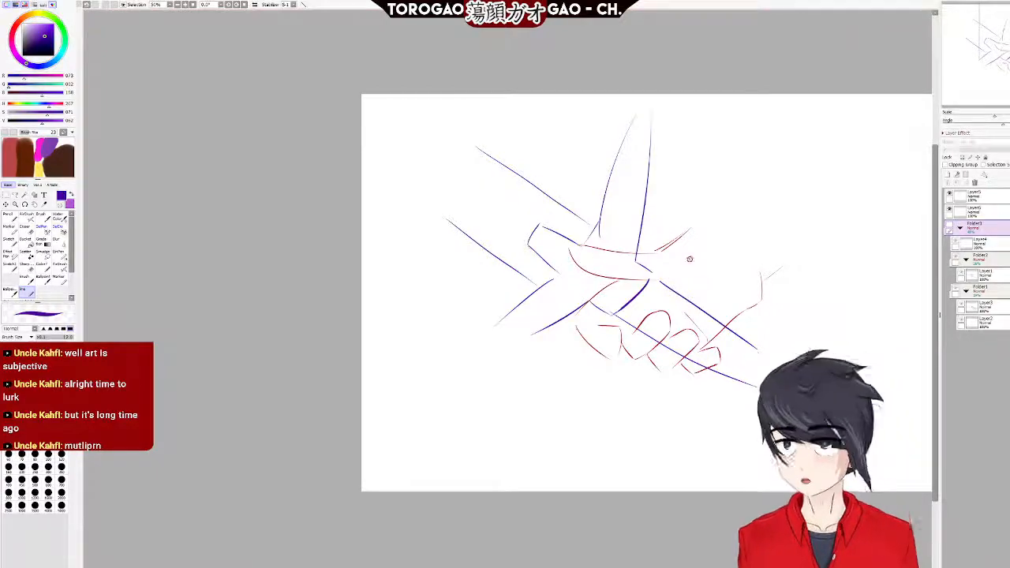
{"action": "scroll", "coordinate": [737, 374], "scroll_direction": "up", "scroll_amount": 4}
Select the violet handle line layer and toggle its visibility off and on to check the red hand lines alone.
{"action": "left_click", "coordinate": [983, 197]}
{"action": "left_click", "coordinate": [951, 195]}
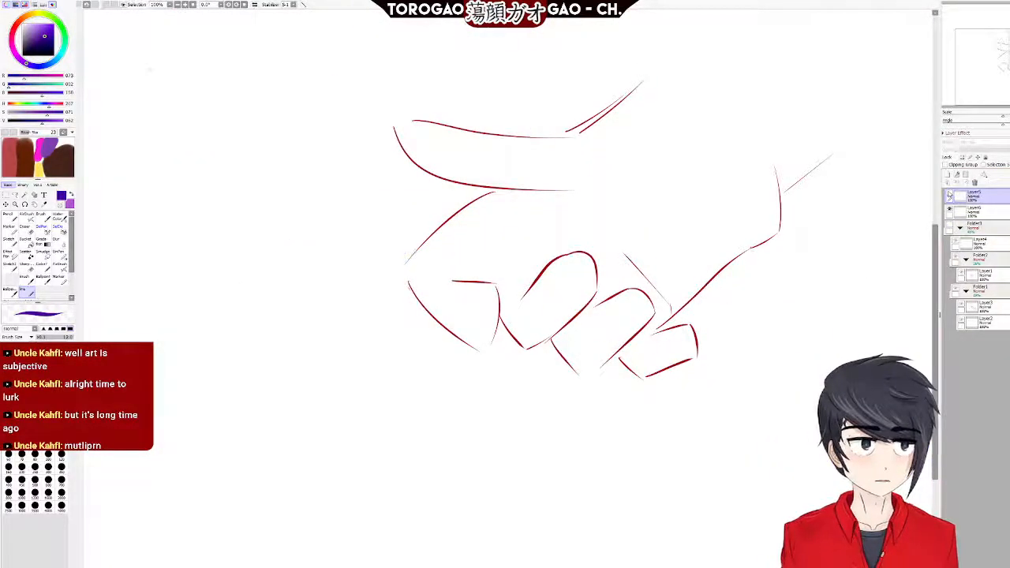
{"action": "left_click", "coordinate": [951, 195]}
Set the drawing colour to black and switch from the ink brush to the Color preset beside Highlight.
{"action": "scroll", "coordinate": [861, 307], "scroll_direction": "up", "scroll_amount": 3}
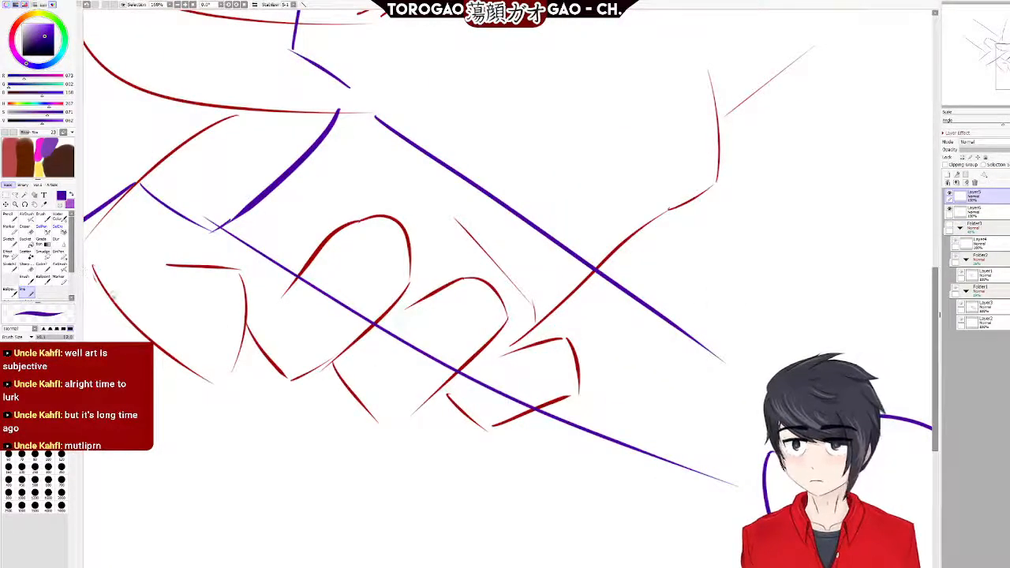
{"action": "scroll", "coordinate": [95, 309], "scroll_direction": "up", "scroll_amount": 2}
{"action": "left_click_drag", "start_coordinate": [42, 43], "coordinate": [54, 56]}
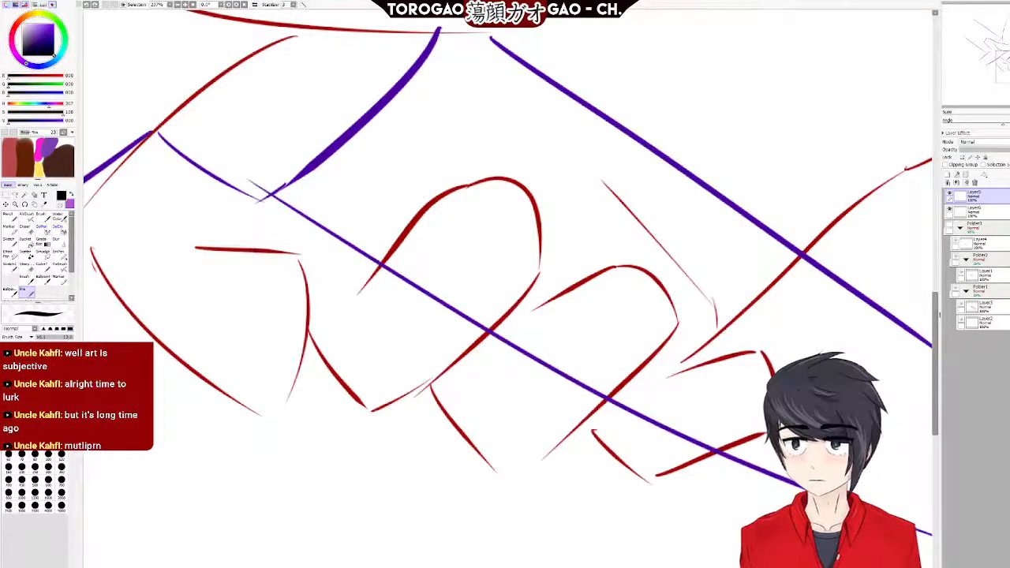
{"action": "left_click", "coordinate": [62, 442]}
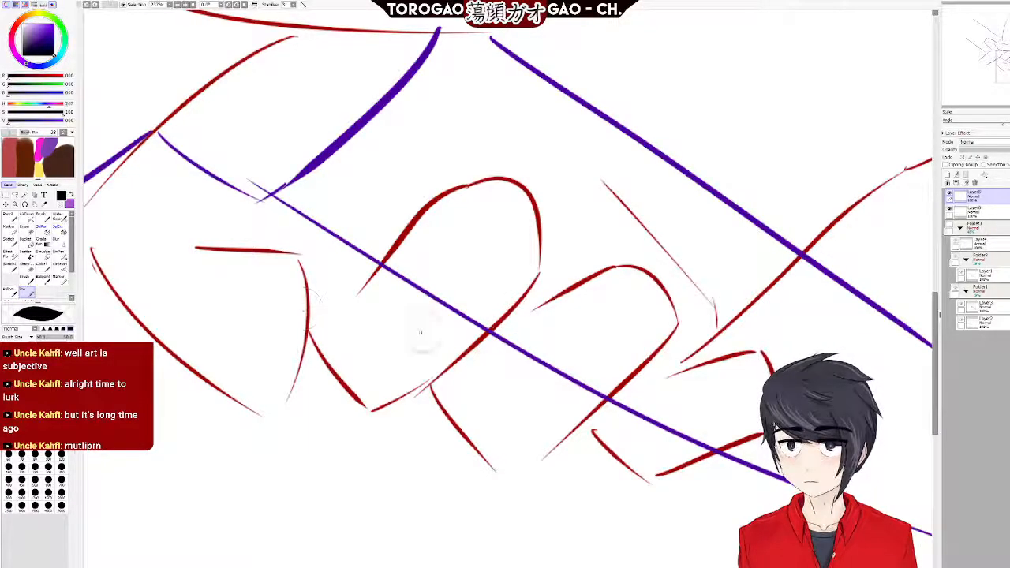
{"action": "scroll", "coordinate": [36, 286], "scroll_direction": "down", "scroll_amount": 2}
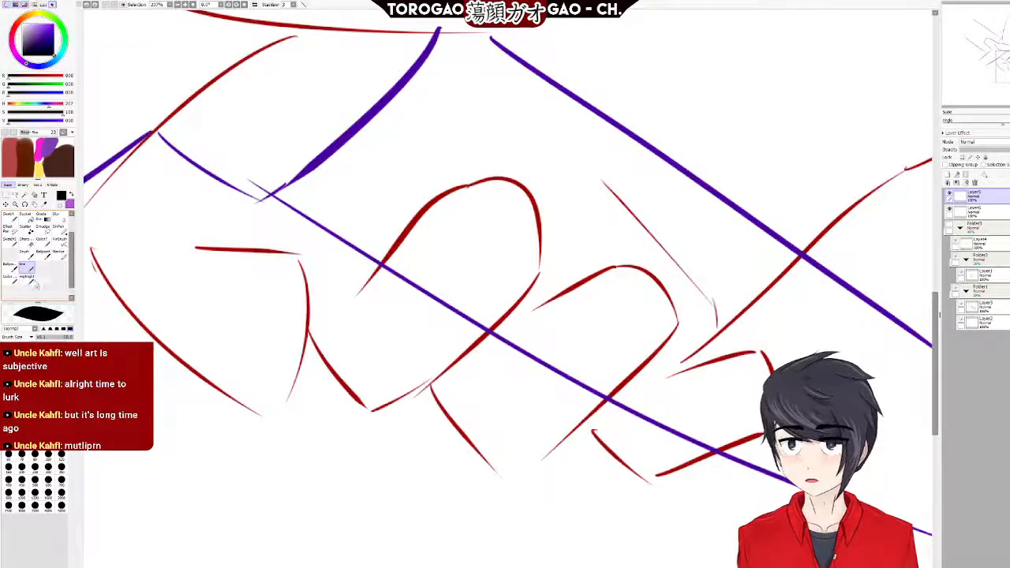
{"action": "left_click", "coordinate": [22, 430]}
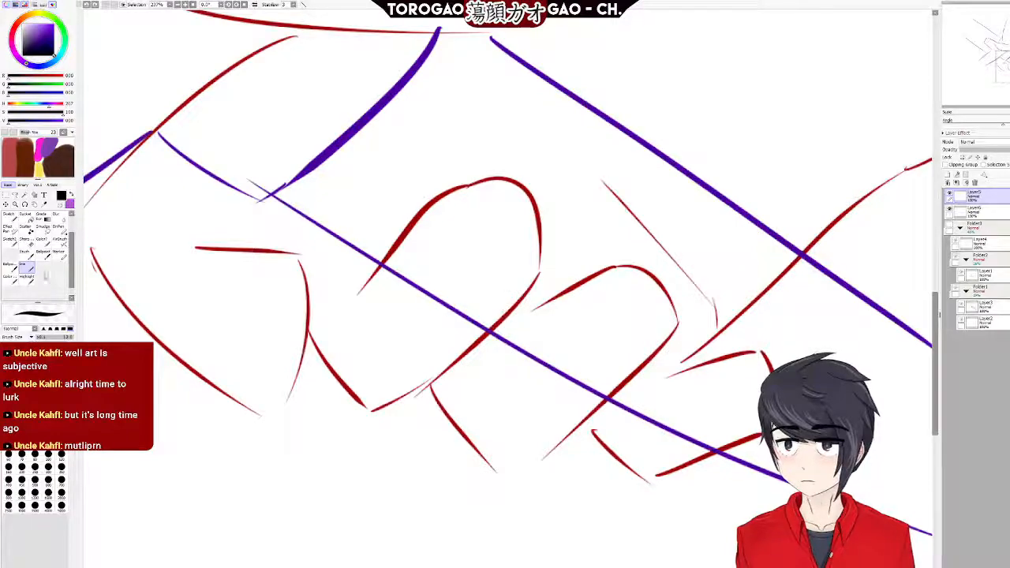
{"action": "left_click", "coordinate": [9, 278]}
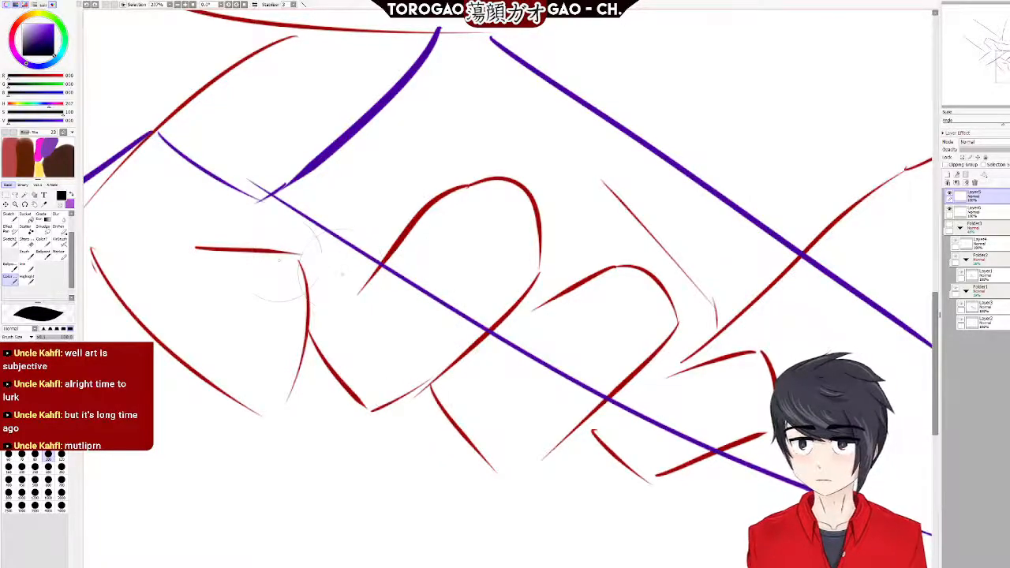
Switch to the other Color brush preset and enlarge its brush size for masking.
{"action": "left_click", "coordinate": [41, 241]}
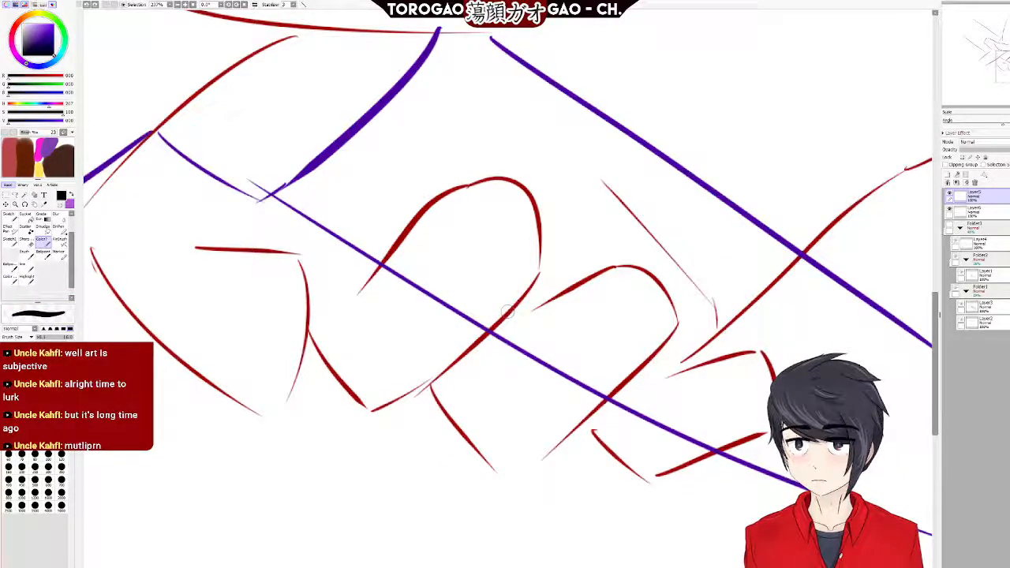
{"action": "key", "text": "bracketright"}
{"action": "key", "text": "bracketright"}
{"action": "key", "text": "bracketright"}
{"action": "key", "text": "bracketright"}
{"action": "key", "text": "bracketright"}
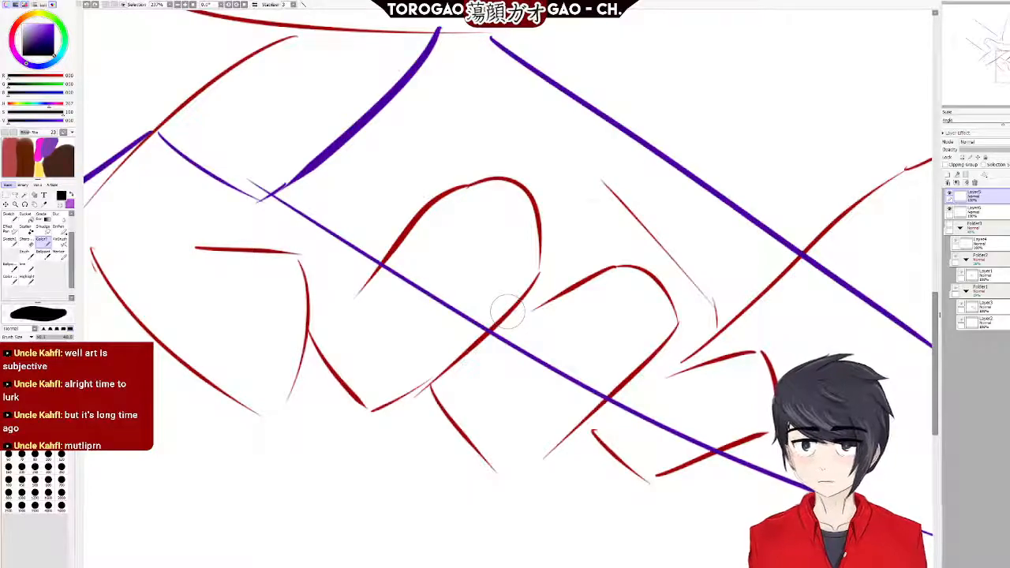
Add a layer mask to the violet handle layer and mask out the handle's lower edge where it crosses the fingers.
{"action": "mouse_move", "coordinate": [395, 289]}
{"action": "left_mouse_down"}
{"action": "mouse_move", "coordinate": [414, 268]}
{"action": "mouse_move", "coordinate": [391, 302]}
{"action": "mouse_move", "coordinate": [421, 306]}
{"action": "left_mouse_up"}
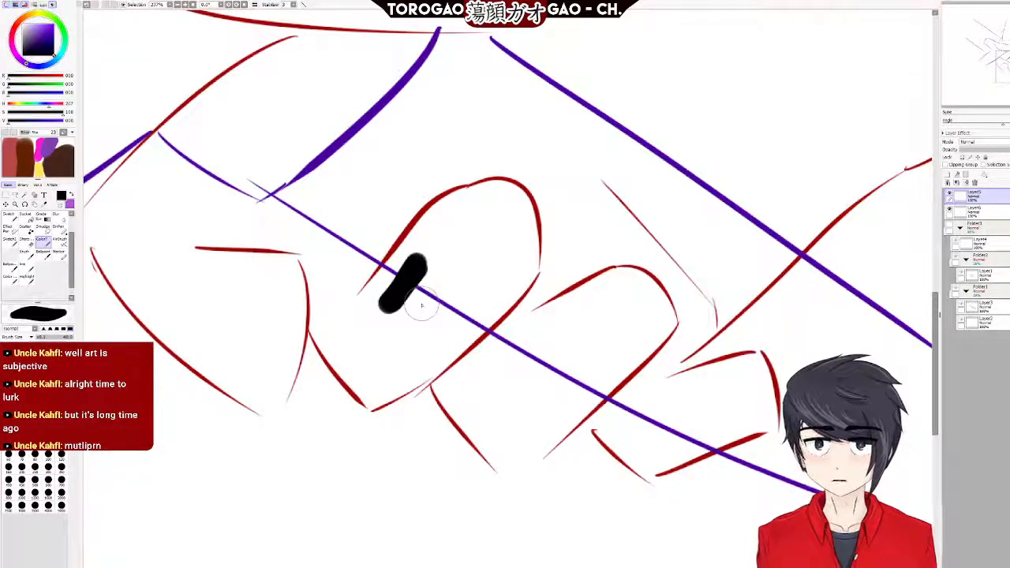
{"action": "key", "text": "ctrl+z"}
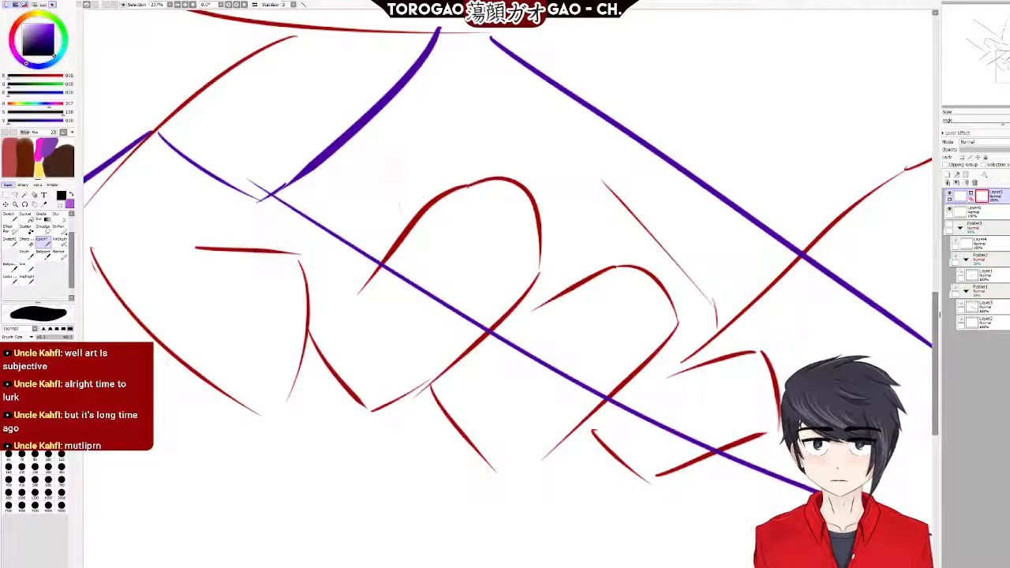
{"action": "mouse_move", "coordinate": [404, 270]}
{"action": "left_mouse_down"}
{"action": "mouse_move", "coordinate": [382, 282]}
{"action": "mouse_move", "coordinate": [389, 270]}
{"action": "mouse_move", "coordinate": [406, 311]}
{"action": "mouse_move", "coordinate": [432, 275]}
{"action": "mouse_move", "coordinate": [439, 305]}
{"action": "mouse_move", "coordinate": [450, 295]}
{"action": "mouse_move", "coordinate": [473, 322]}
{"action": "mouse_move", "coordinate": [461, 308]}
{"action": "mouse_move", "coordinate": [574, 381]}
{"action": "mouse_move", "coordinate": [555, 373]}
{"action": "mouse_move", "coordinate": [672, 421]}
{"action": "mouse_move", "coordinate": [689, 440]}
{"action": "mouse_move", "coordinate": [677, 450]}
{"action": "mouse_move", "coordinate": [672, 434]}
{"action": "mouse_move", "coordinate": [721, 466]}
{"action": "left_mouse_up"}
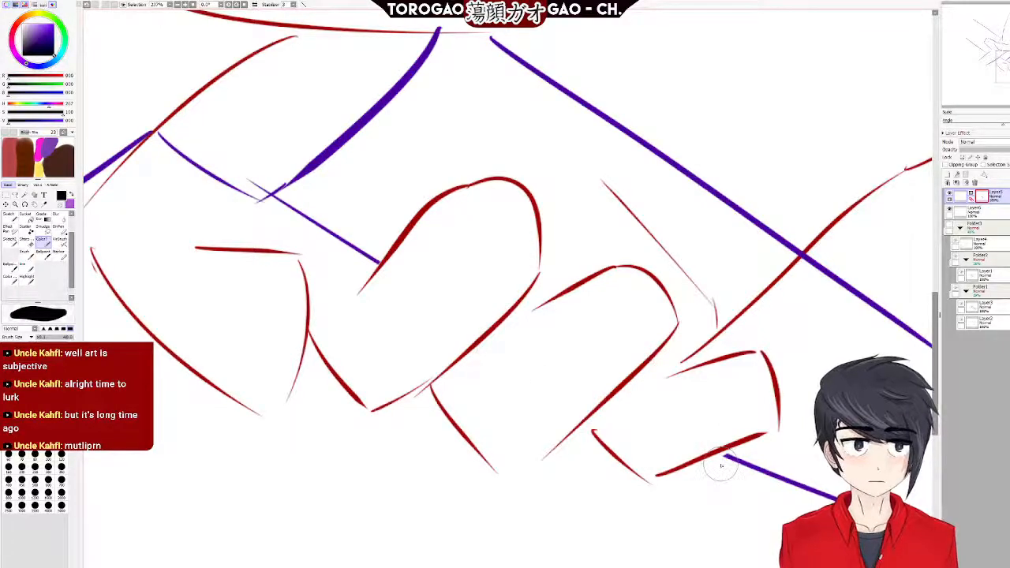
Mask out the violet lines between the two long red thumb lines, trimming the blade's right edge at the upper one.
{"action": "scroll", "coordinate": [87, 375], "scroll_direction": "down", "scroll_amount": 6}
{"action": "scroll", "coordinate": [87, 367], "scroll_direction": "up", "scroll_amount": 1}
{"action": "scroll", "coordinate": [309, 370], "scroll_direction": "up", "scroll_amount": 4}
{"action": "scroll", "coordinate": [327, 242], "scroll_direction": "down", "scroll_amount": 3}
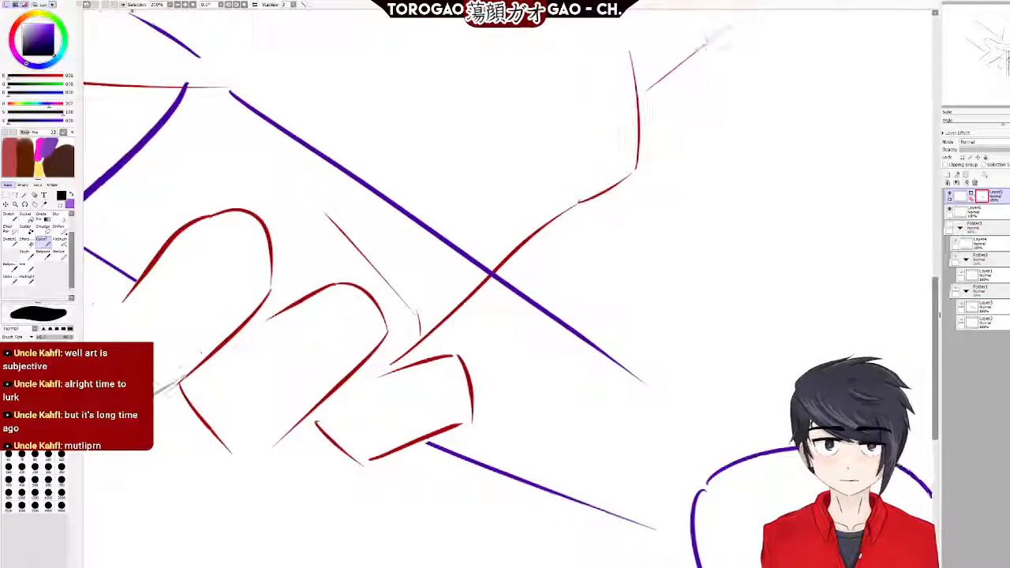
{"action": "scroll", "coordinate": [492, 142], "scroll_direction": "up", "scroll_amount": 2}
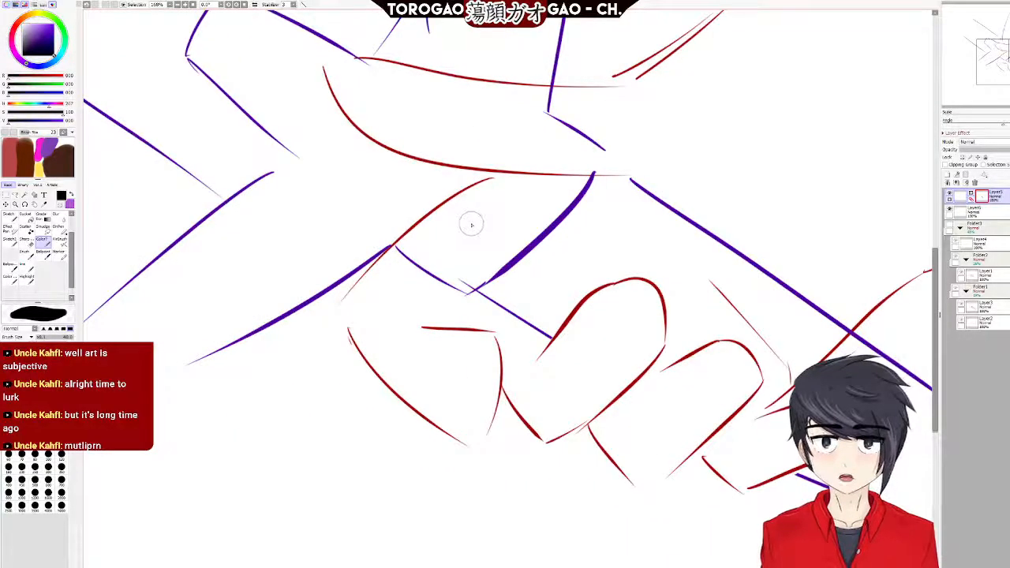
{"action": "scroll", "coordinate": [469, 224], "scroll_direction": "down", "scroll_amount": 3}
{"action": "scroll", "coordinate": [563, 232], "scroll_direction": "up", "scroll_amount": 2}
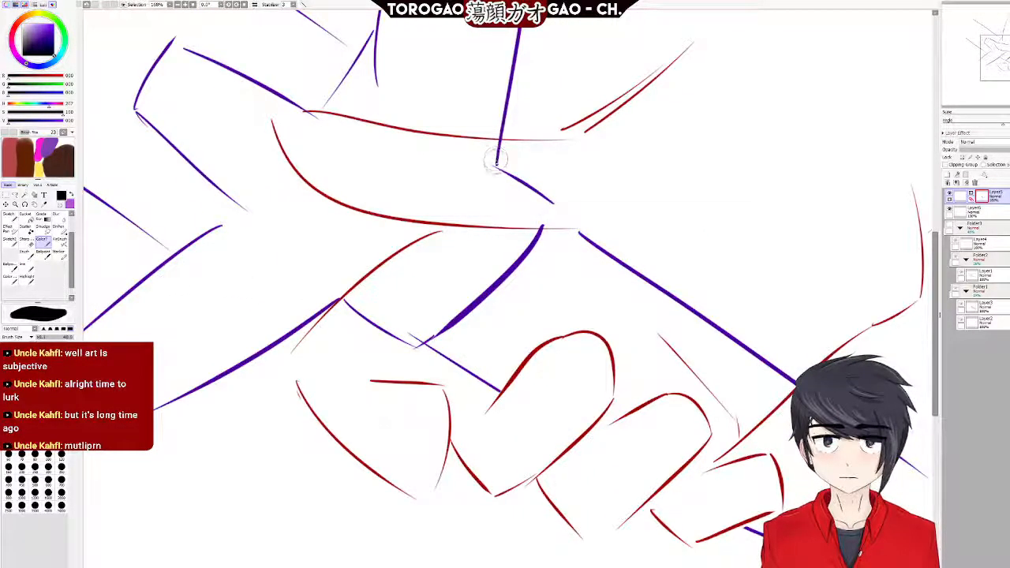
{"action": "mouse_move", "coordinate": [499, 153]}
{"action": "left_mouse_down"}
{"action": "mouse_move", "coordinate": [503, 185]}
{"action": "mouse_move", "coordinate": [551, 195]}
{"action": "mouse_move", "coordinate": [497, 173]}
{"action": "left_mouse_up"}
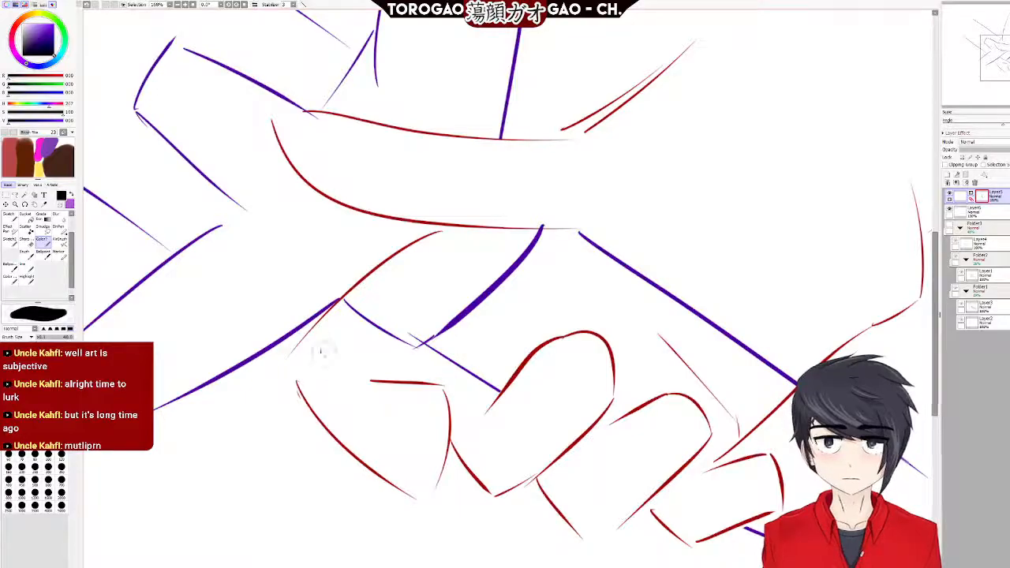
Examine the overlaps of the red hand lines and violet handle lines from the guard to the round pommel.
{"action": "scroll", "coordinate": [467, 198], "scroll_direction": "down", "scroll_amount": 3}
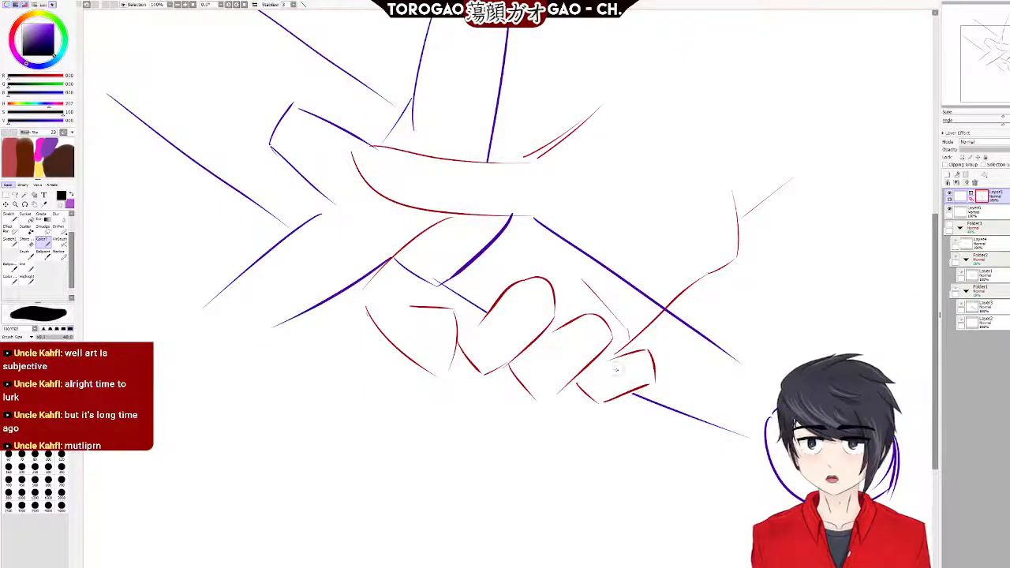
{"action": "scroll", "coordinate": [451, 225], "scroll_direction": "up", "scroll_amount": 3}
{"action": "scroll", "coordinate": [474, 224], "scroll_direction": "down", "scroll_amount": 3}
{"action": "scroll", "coordinate": [548, 221], "scroll_direction": "up", "scroll_amount": 3}
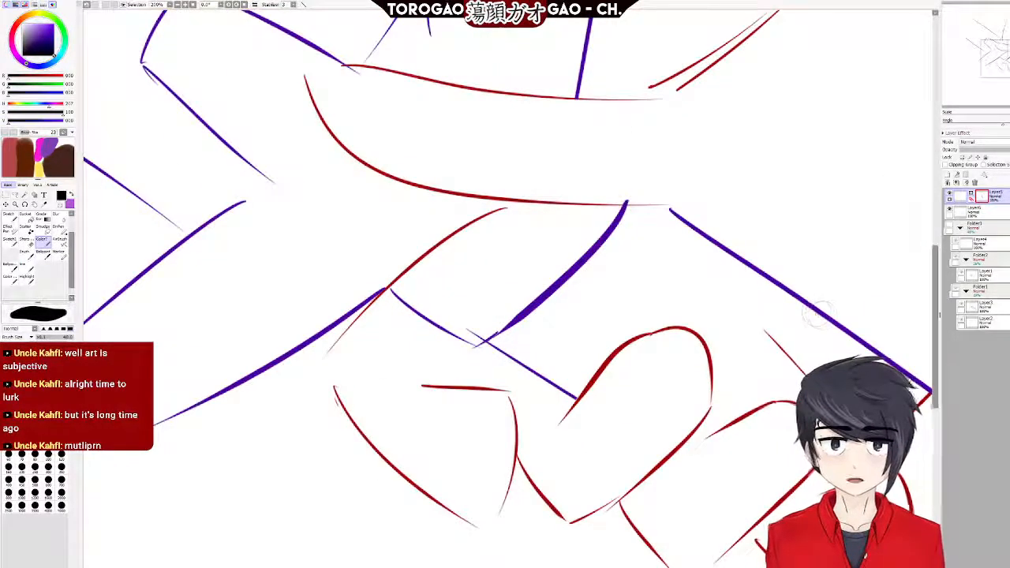
{"action": "scroll", "coordinate": [674, 259], "scroll_direction": "down", "scroll_amount": 3}
{"action": "scroll", "coordinate": [402, 348], "scroll_direction": "up", "scroll_amount": 2}
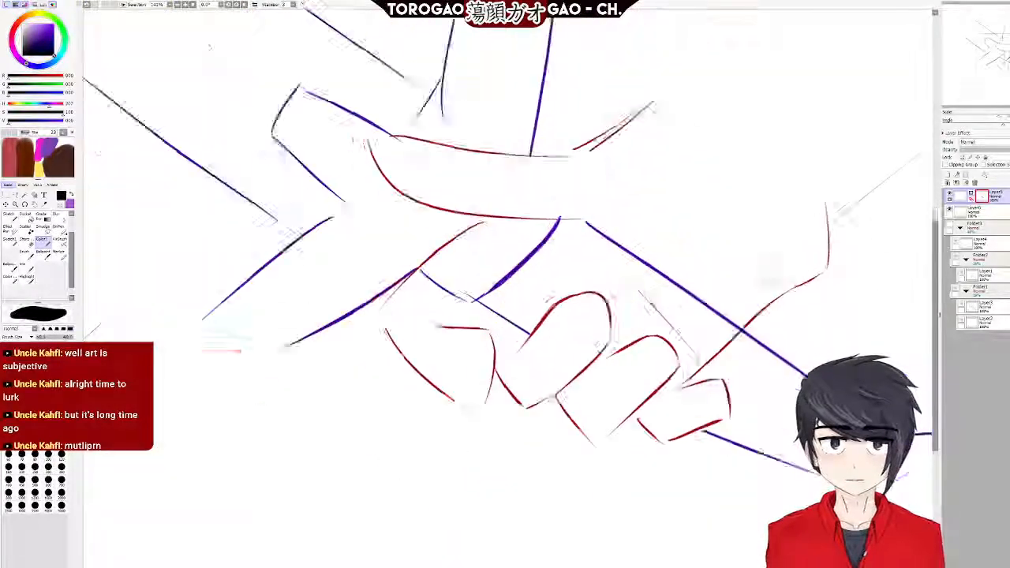
{"action": "scroll", "coordinate": [705, 330], "scroll_direction": "down", "scroll_amount": 3}
{"action": "scroll", "coordinate": [704, 330], "scroll_direction": "up", "scroll_amount": 3}
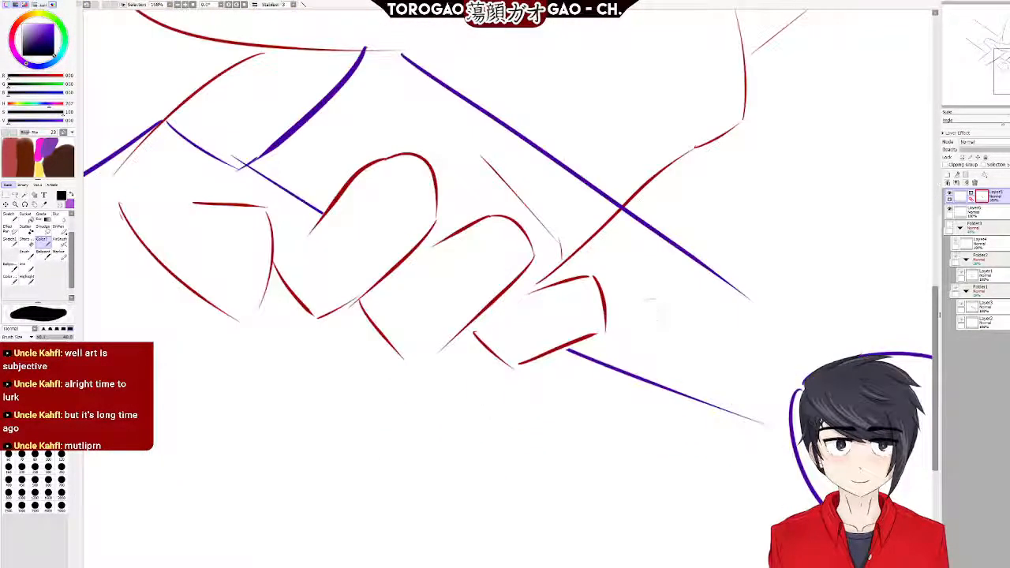
{"action": "scroll", "coordinate": [390, 248], "scroll_direction": "down", "scroll_amount": 3}
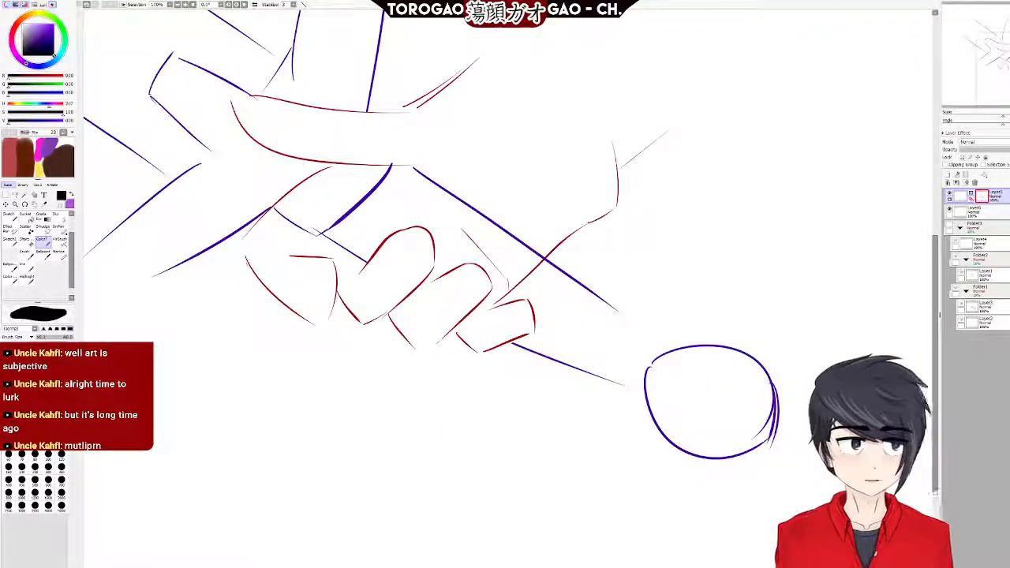
Select the red hand line layer, add a layer mask to it, and toggle its visibility off and on.
{"action": "left_click", "coordinate": [957, 213]}
{"action": "left_click", "coordinate": [985, 174]}
{"action": "left_click", "coordinate": [949, 194]}
{"action": "left_click", "coordinate": [949, 194]}
{"action": "scroll", "coordinate": [582, 229], "scroll_direction": "up", "scroll_amount": 3}
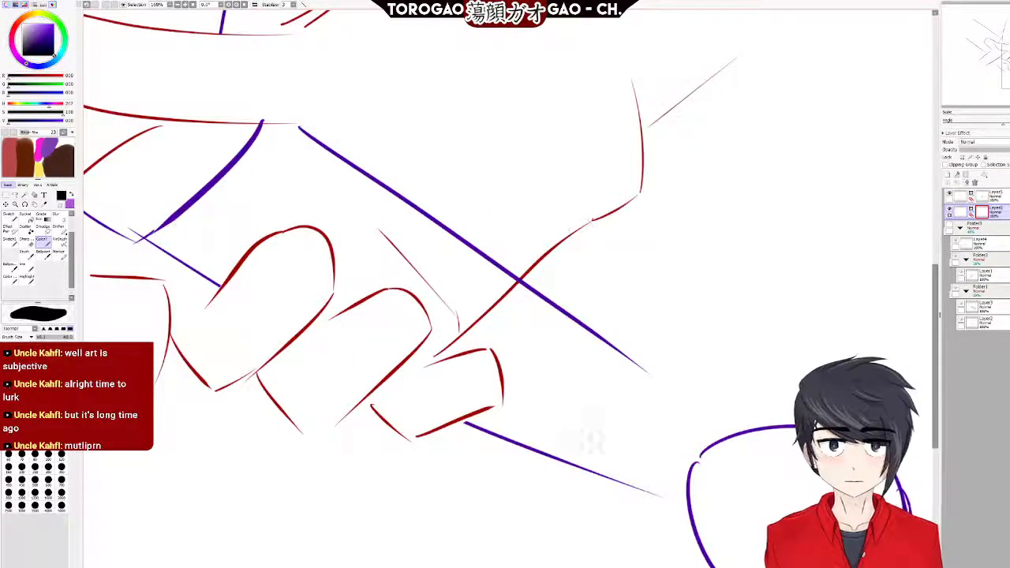
Mask out the red hand line below the handle's upper edge and the thin red diagonal above the fingers.
{"action": "mouse_move", "coordinate": [513, 288]}
{"action": "left_mouse_down"}
{"action": "mouse_move", "coordinate": [476, 328]}
{"action": "mouse_move", "coordinate": [431, 353]}
{"action": "mouse_move", "coordinate": [454, 308]}
{"action": "left_mouse_up"}
{"action": "left_click_drag", "start_coordinate": [377, 227], "coordinate": [413, 267]}
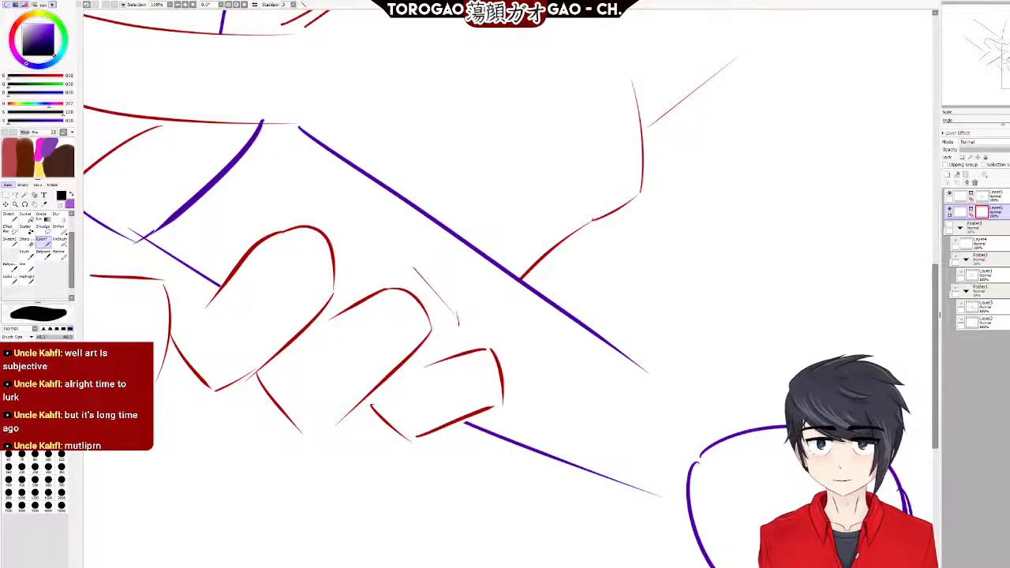
{"action": "left_click_drag", "start_coordinate": [449, 297], "coordinate": [471, 327]}
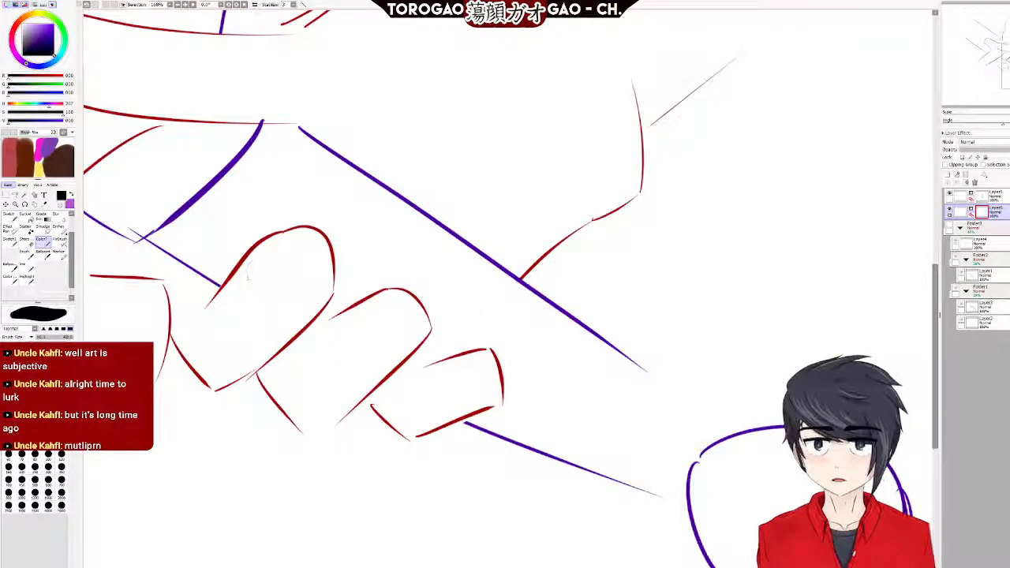
Mask out the red line above the violet corner between the thumb and the first finger.
{"action": "scroll", "coordinate": [113, 293], "scroll_direction": "down", "scroll_amount": 5}
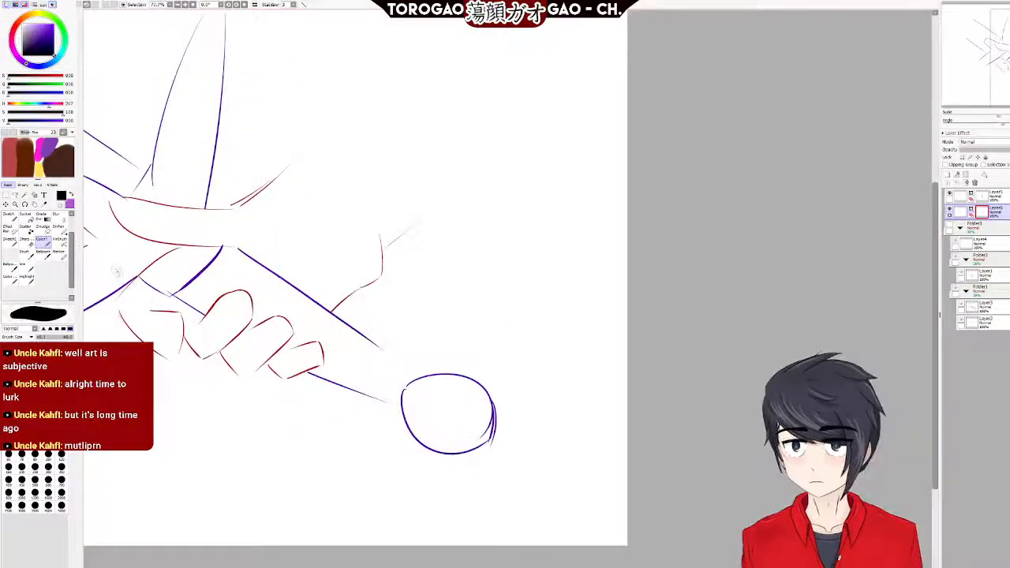
{"action": "scroll", "coordinate": [98, 315], "scroll_direction": "up", "scroll_amount": 5}
{"action": "scroll", "coordinate": [118, 189], "scroll_direction": "up", "scroll_amount": 2}
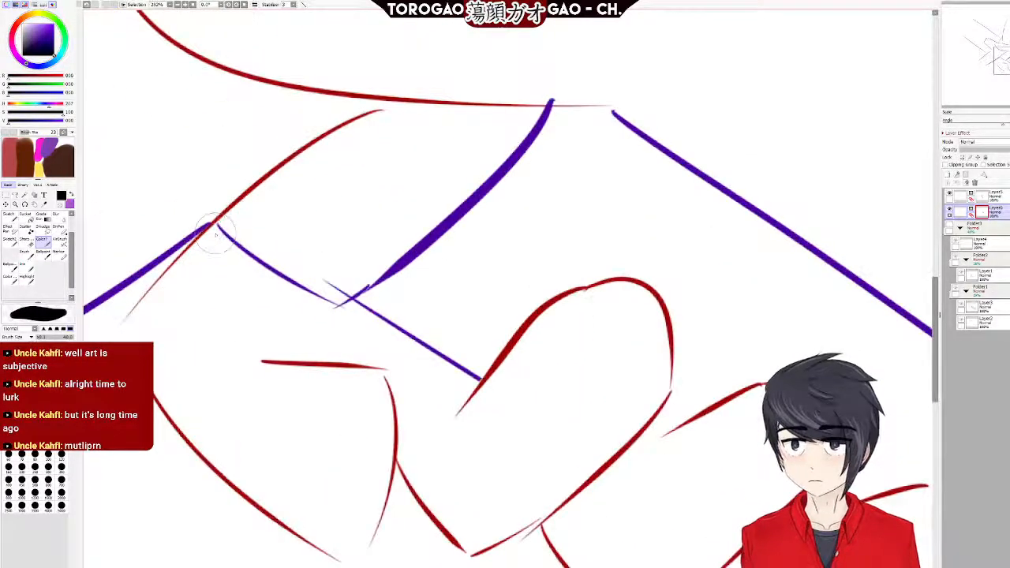
{"action": "mouse_move", "coordinate": [383, 126]}
{"action": "left_mouse_down"}
{"action": "mouse_move", "coordinate": [340, 157]}
{"action": "mouse_move", "coordinate": [381, 127]}
{"action": "mouse_move", "coordinate": [328, 154]}
{"action": "mouse_move", "coordinate": [316, 125]}
{"action": "mouse_move", "coordinate": [327, 138]}
{"action": "mouse_move", "coordinate": [325, 126]}
{"action": "mouse_move", "coordinate": [276, 192]}
{"action": "mouse_move", "coordinate": [271, 170]}
{"action": "mouse_move", "coordinate": [269, 197]}
{"action": "mouse_move", "coordinate": [221, 208]}
{"action": "left_mouse_up"}
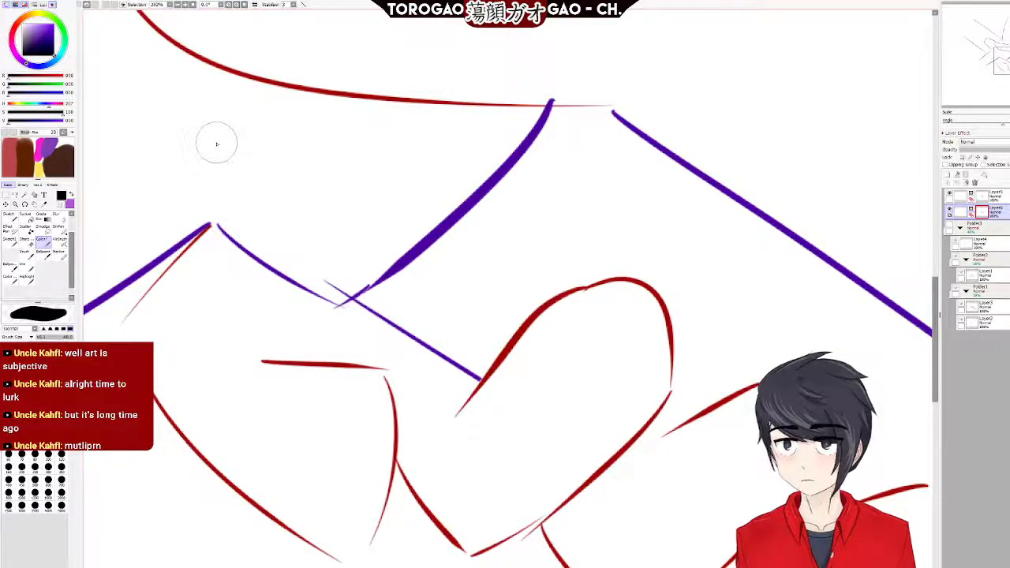
{"action": "scroll", "coordinate": [257, 207], "scroll_direction": "down", "scroll_amount": 7}
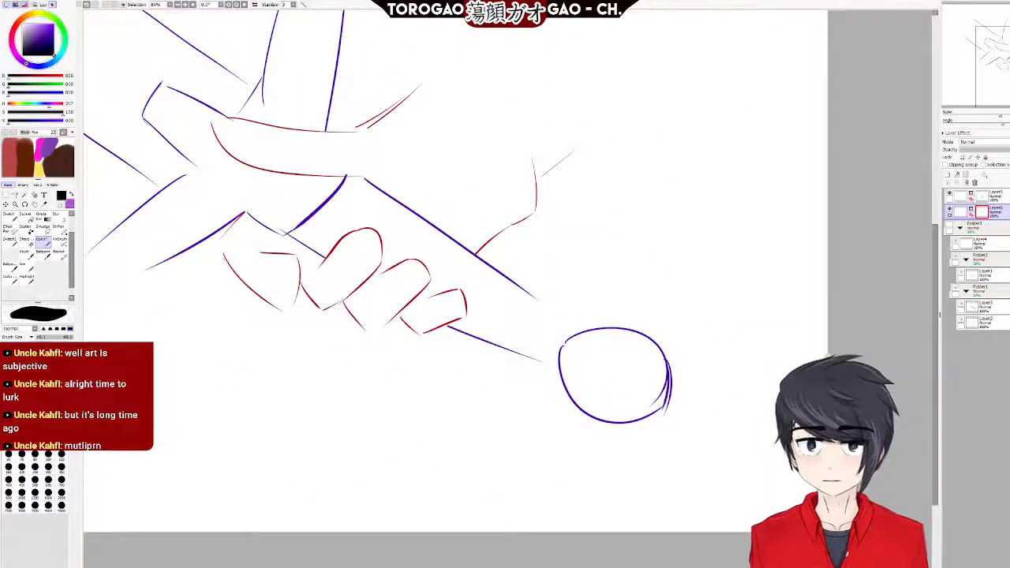
Return to the violet layer's mask and trim the thick violet curve's tip where it pokes above the lower thumb line.
{"action": "scroll", "coordinate": [240, 111], "scroll_direction": "up", "scroll_amount": 7}
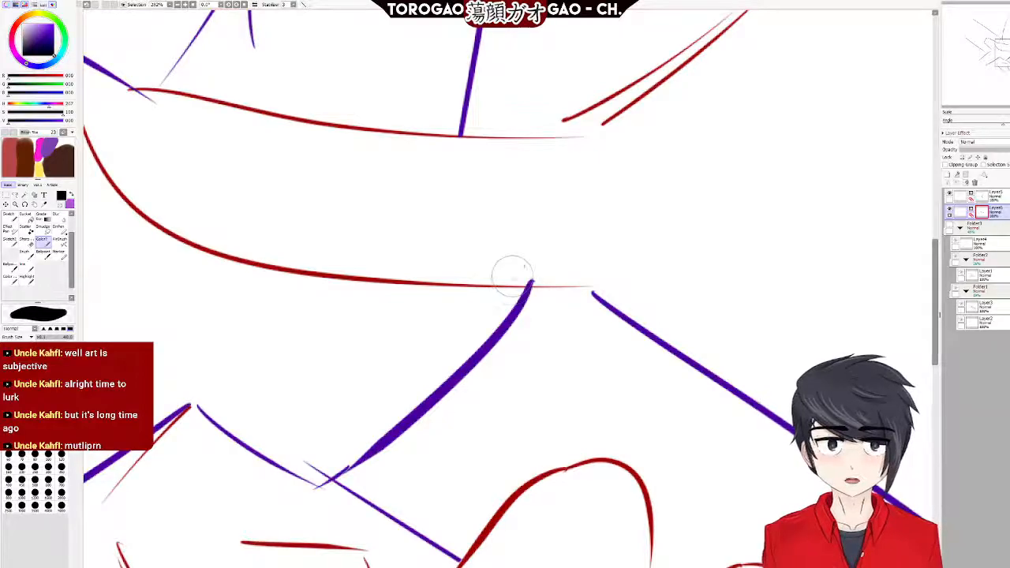
{"action": "scroll", "coordinate": [510, 271], "scroll_direction": "down", "scroll_amount": 1}
{"action": "scroll", "coordinate": [474, 291], "scroll_direction": "up", "scroll_amount": 2}
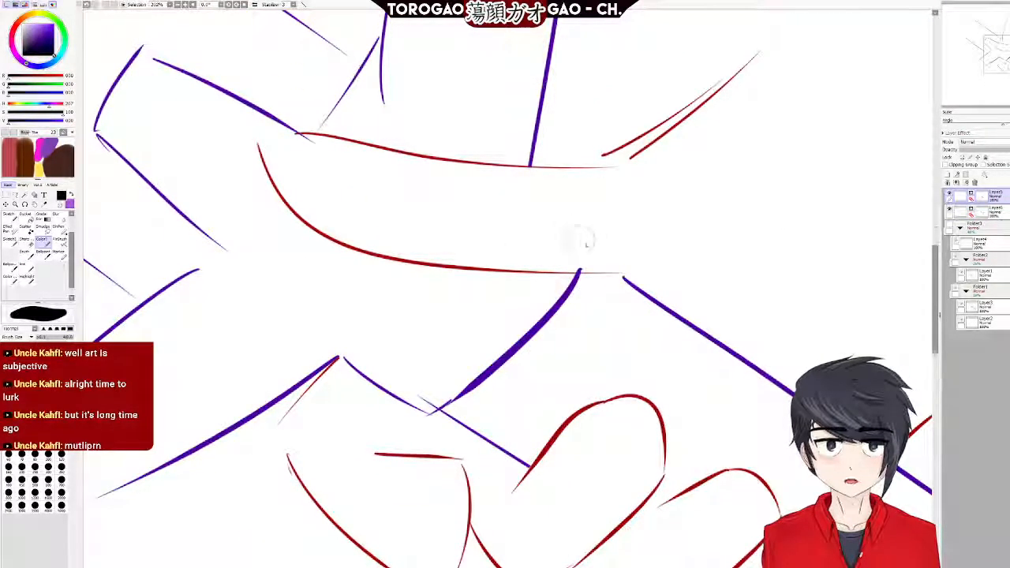
{"action": "scroll", "coordinate": [553, 245], "scroll_direction": "up", "scroll_amount": 8}
{"action": "mouse_move", "coordinate": [542, 282]}
{"action": "left_mouse_down"}
{"action": "mouse_move", "coordinate": [544, 271]}
{"action": "mouse_move", "coordinate": [566, 268]}
{"action": "left_mouse_up"}
{"action": "key", "text": "ctrl+z"}
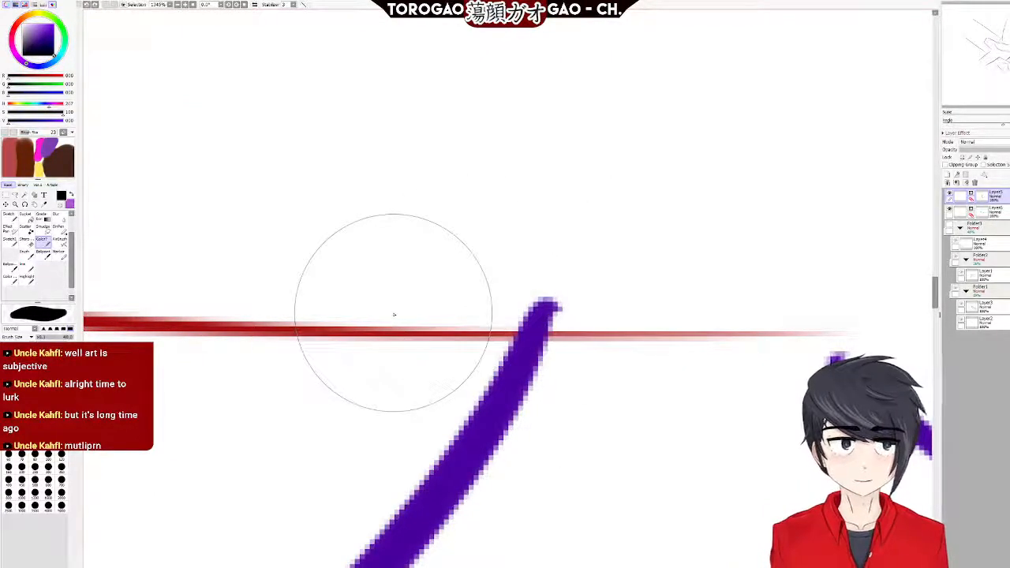
{"action": "left_click", "coordinate": [983, 198]}
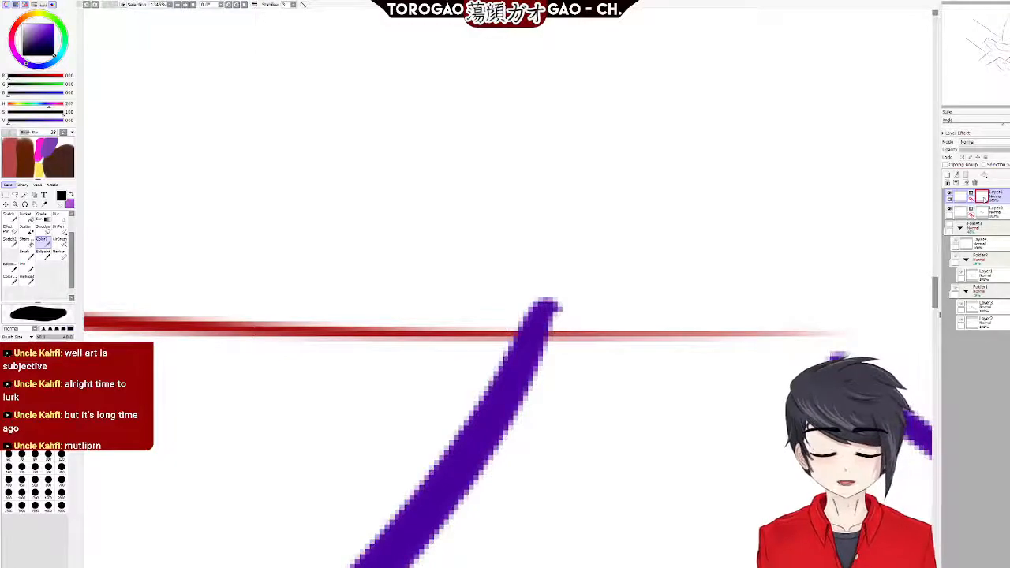
{"action": "left_click_drag", "start_coordinate": [533, 261], "coordinate": [517, 260]}
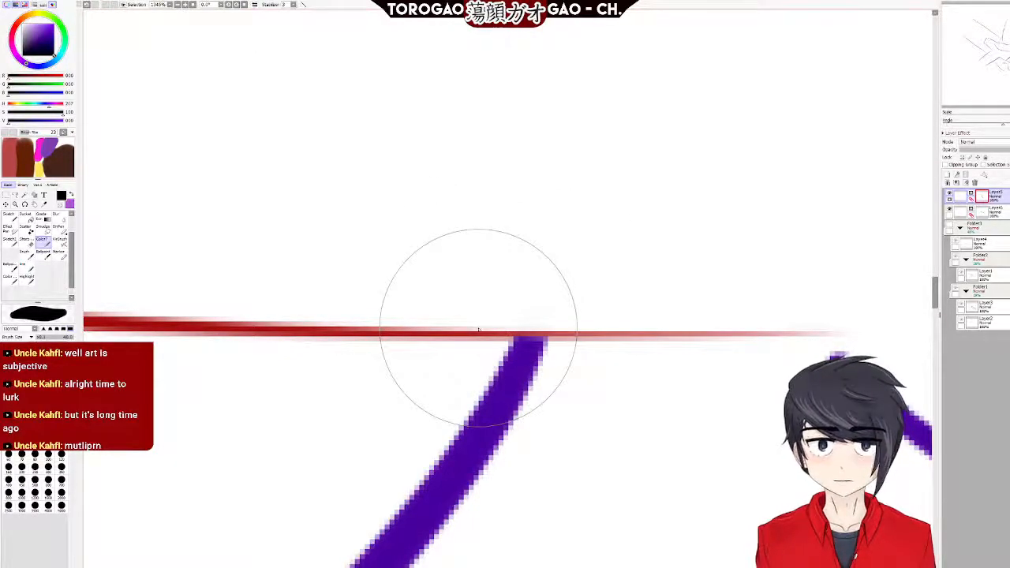
Examine the trimmed red and violet lines around the thumb, fingers, blade and pommel, both close up and as a whole.
{"action": "scroll", "coordinate": [452, 233], "scroll_direction": "down", "scroll_amount": 12}
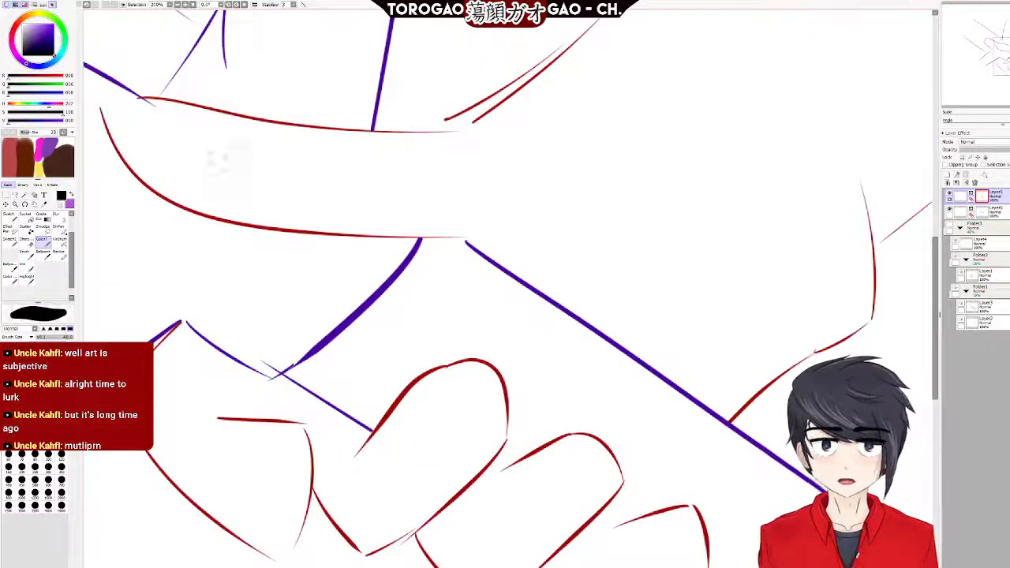
{"action": "scroll", "coordinate": [182, 93], "scroll_direction": "up", "scroll_amount": 5}
{"action": "scroll", "coordinate": [166, 85], "scroll_direction": "down", "scroll_amount": 6}
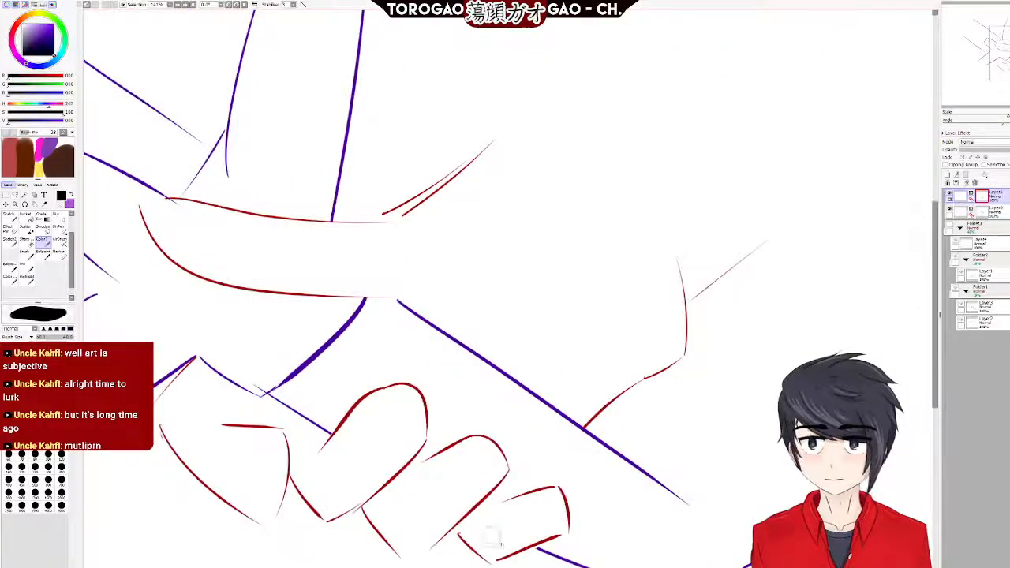
{"action": "scroll", "coordinate": [394, 502], "scroll_direction": "down", "scroll_amount": 2}
{"action": "left_click_drag", "start_coordinate": [321, 509], "coordinate": [458, 509]}
{"action": "scroll", "coordinate": [458, 509], "scroll_direction": "up", "scroll_amount": 2}
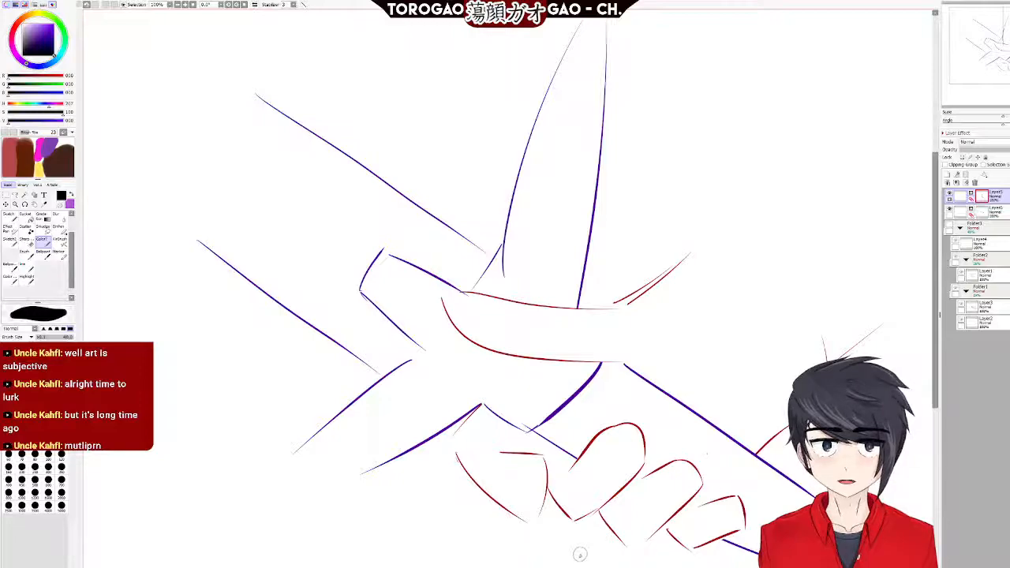
{"action": "scroll", "coordinate": [708, 453], "scroll_direction": "down", "scroll_amount": 5}
{"action": "scroll", "coordinate": [778, 452], "scroll_direction": "up", "scroll_amount": 4}
{"action": "scroll", "coordinate": [758, 447], "scroll_direction": "down", "scroll_amount": 5}
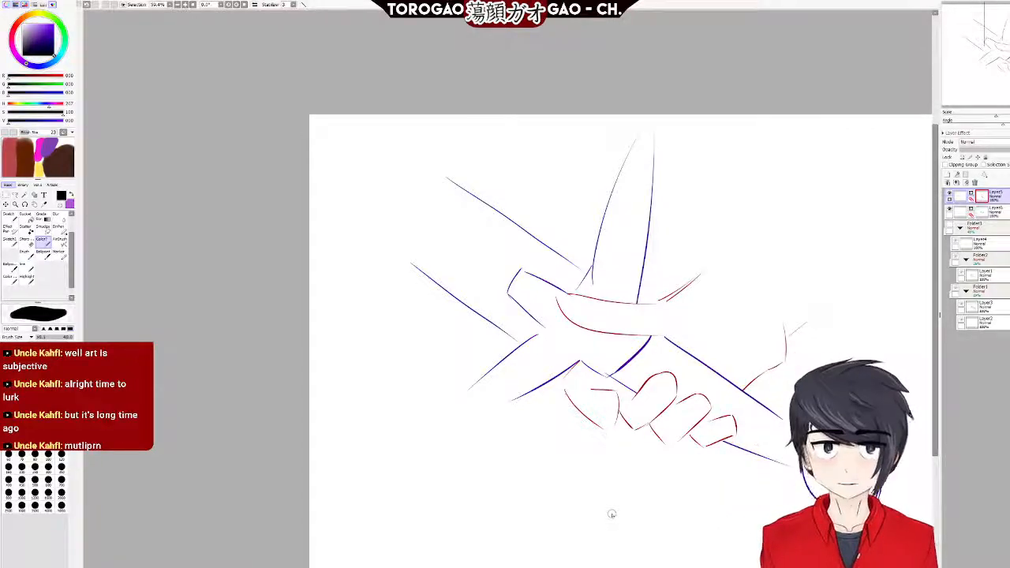
{"action": "scroll", "coordinate": [608, 514], "scroll_direction": "up", "scroll_amount": 2}
{"action": "scroll", "coordinate": [758, 464], "scroll_direction": "down", "scroll_amount": 2}
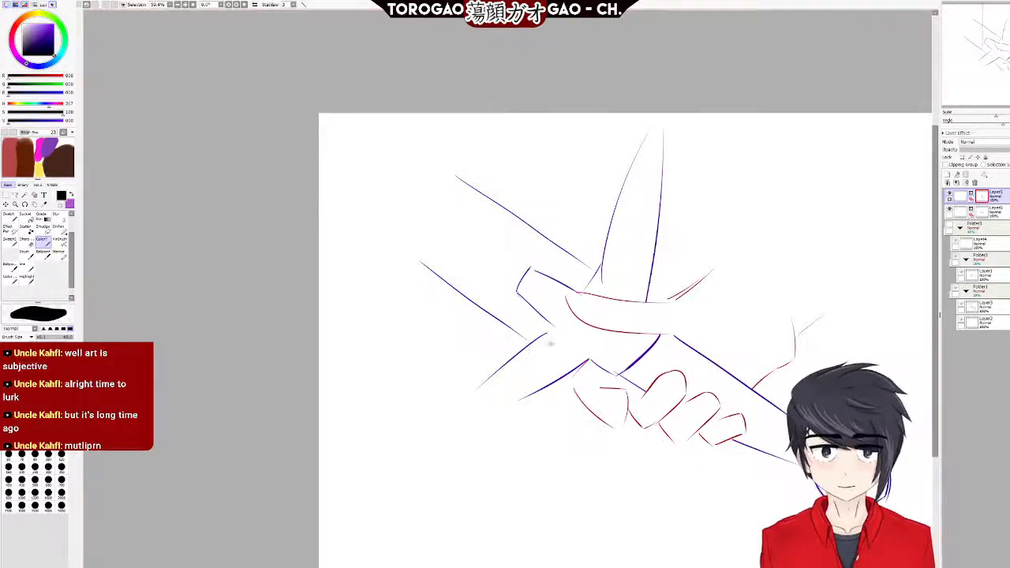
{"action": "scroll", "coordinate": [789, 411], "scroll_direction": "up", "scroll_amount": 5}
{"action": "scroll", "coordinate": [656, 415], "scroll_direction": "down", "scroll_amount": 5}
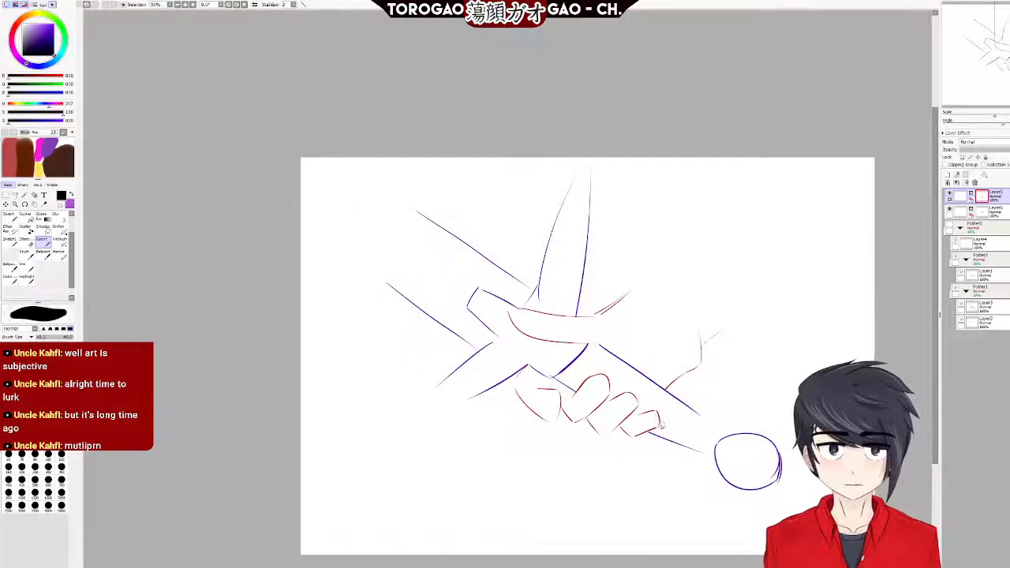
{"action": "scroll", "coordinate": [759, 409], "scroll_direction": "up", "scroll_amount": 3}
{"action": "scroll", "coordinate": [760, 410], "scroll_direction": "up", "scroll_amount": 1}
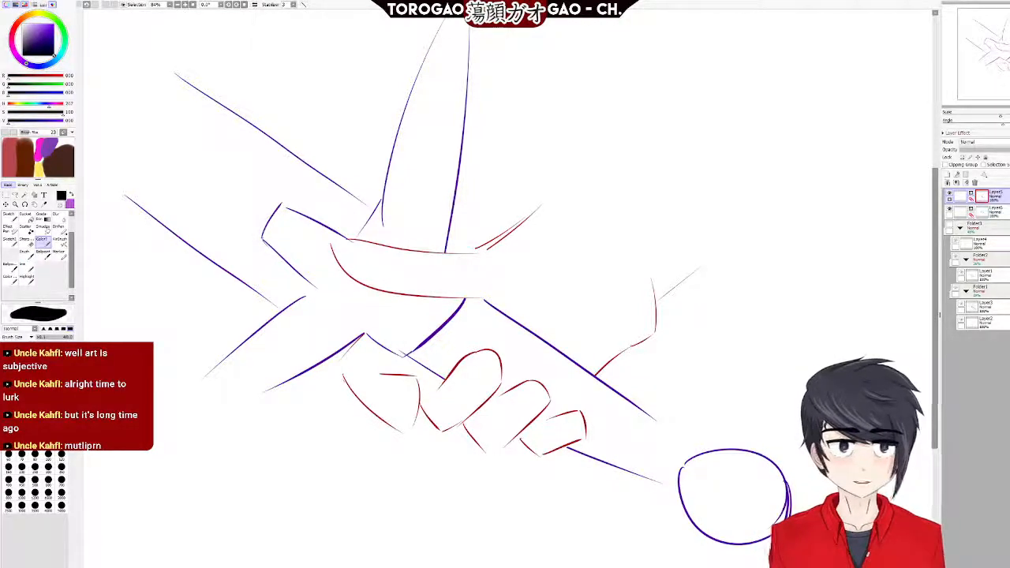
{"action": "scroll", "coordinate": [414, 505], "scroll_direction": "down", "scroll_amount": 4}
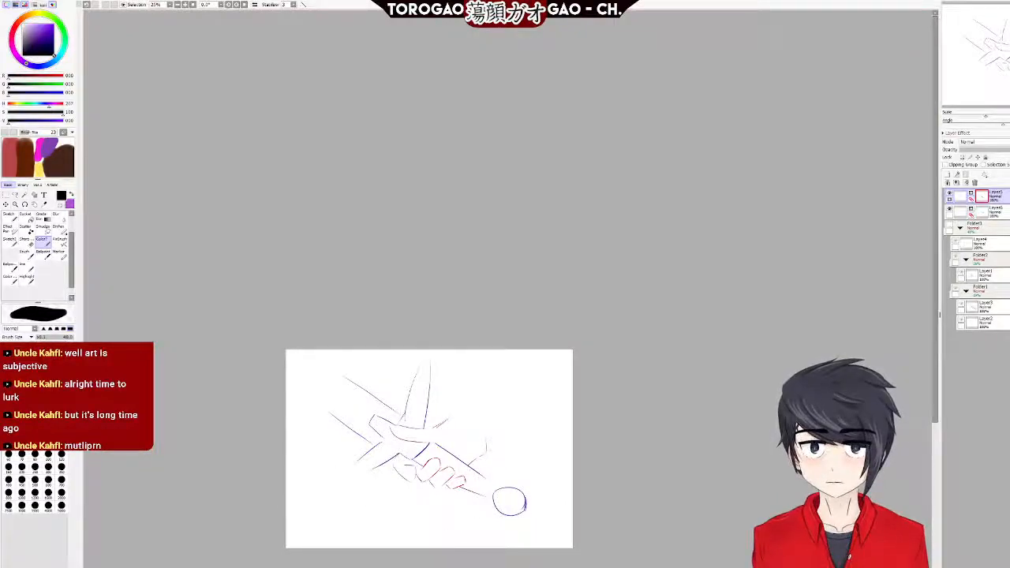
{"action": "scroll", "coordinate": [425, 508], "scroll_direction": "up", "scroll_amount": 5}
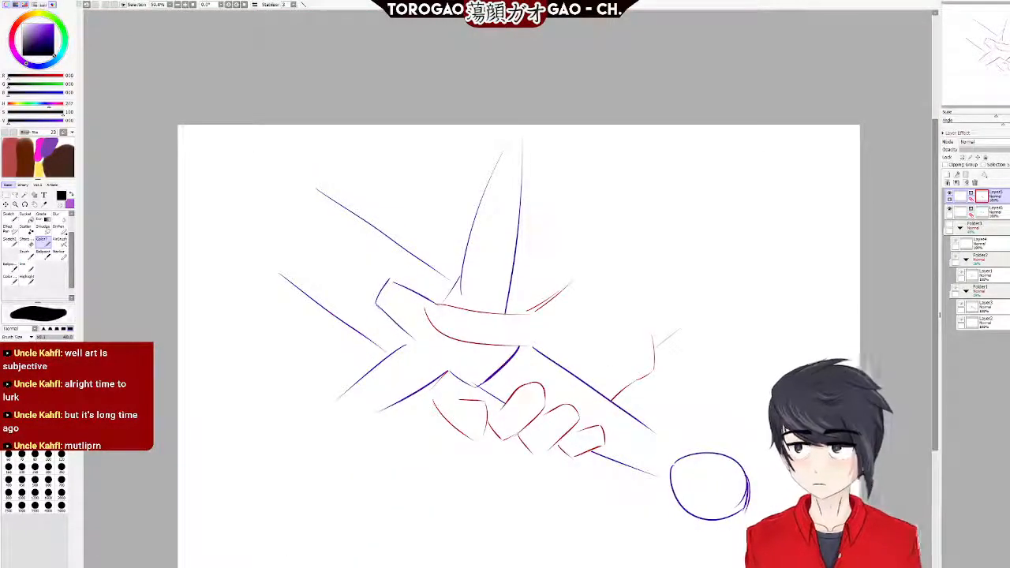
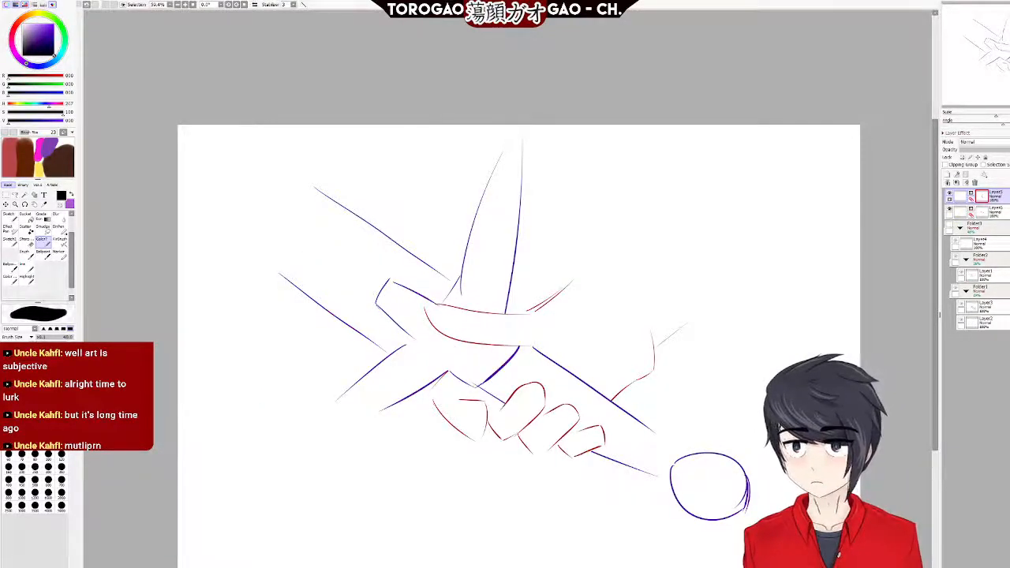
Examine the finished knife-grip line drawing and the earlier open-hand drawing as a whole.
{"action": "scroll", "coordinate": [479, 535], "scroll_direction": "down", "scroll_amount": 3}
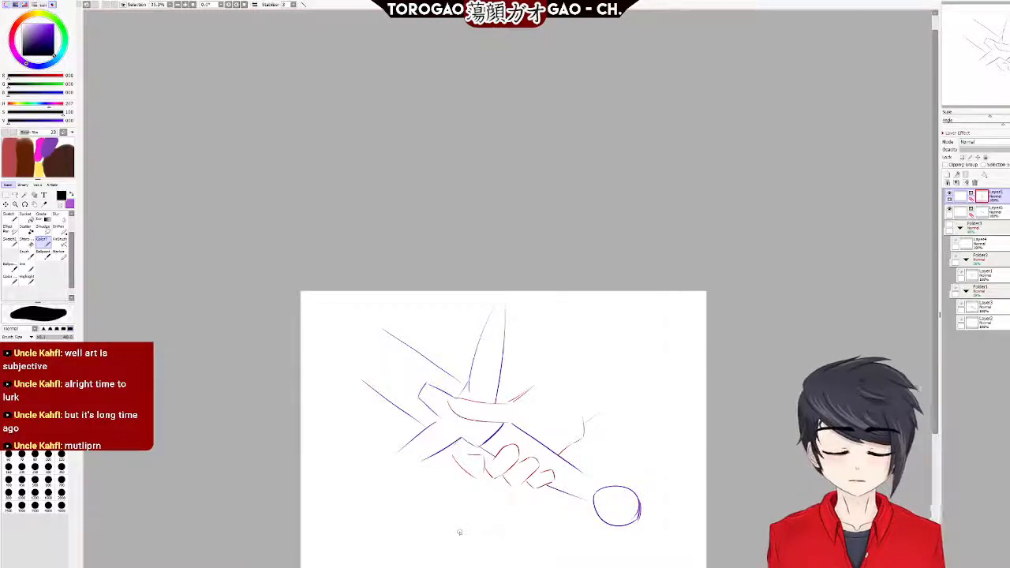
{"action": "scroll", "coordinate": [611, 417], "scroll_direction": "up", "scroll_amount": 1}
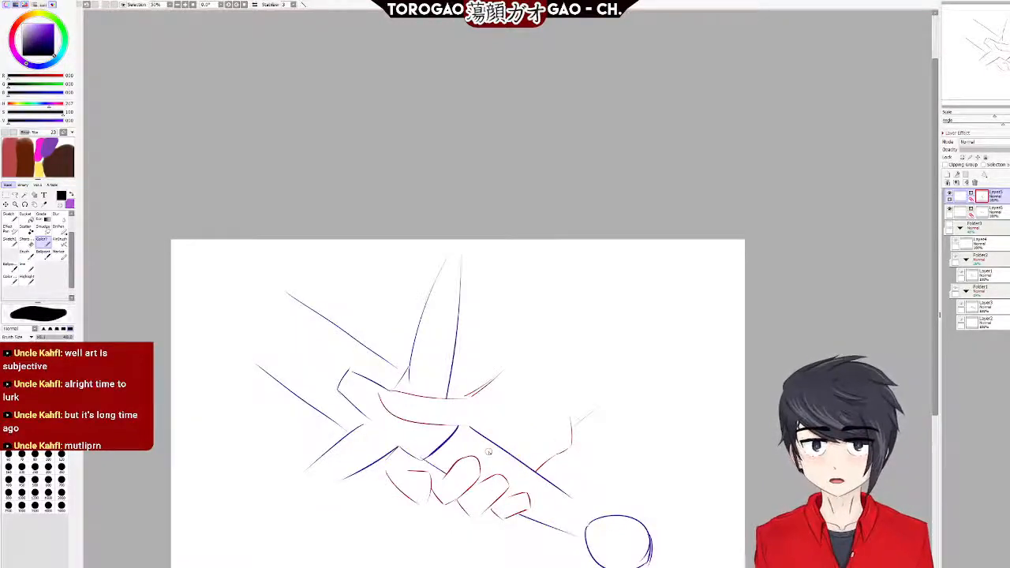
{"action": "scroll", "coordinate": [466, 436], "scroll_direction": "down", "scroll_amount": 2}
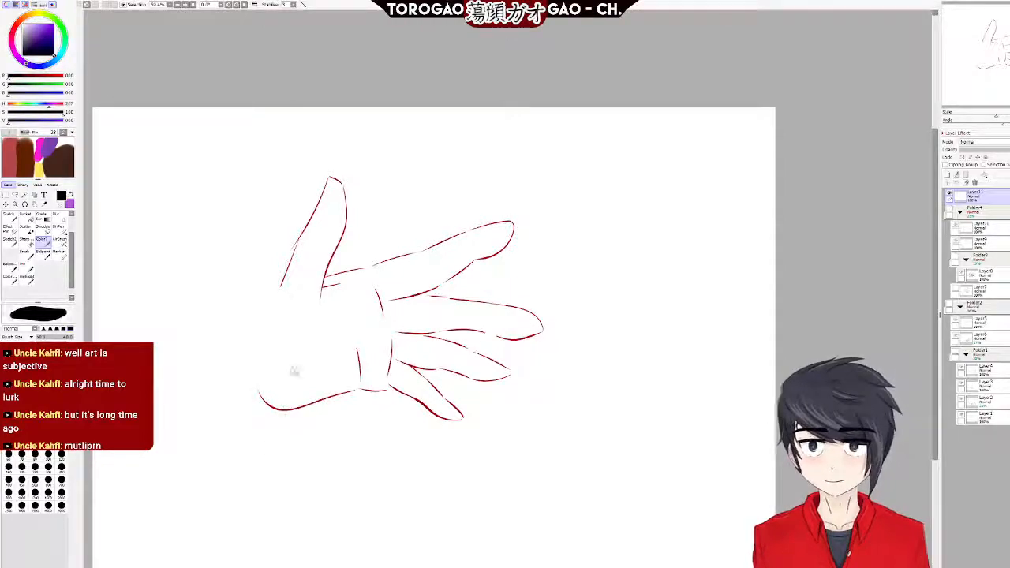
{"action": "scroll", "coordinate": [242, 442], "scroll_direction": "down", "scroll_amount": 3}
{"action": "scroll", "coordinate": [246, 440], "scroll_direction": "up", "scroll_amount": 4}
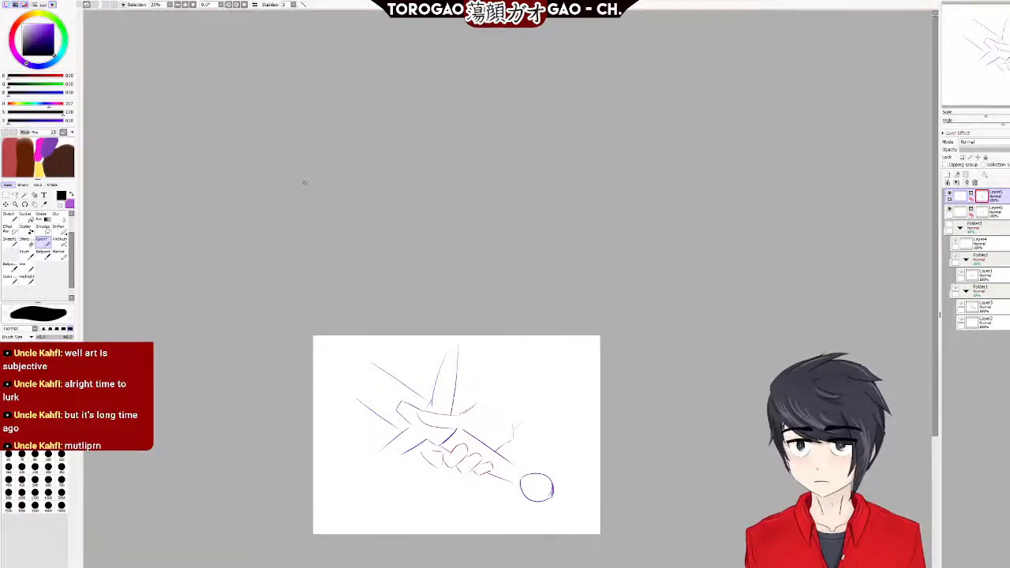
{"action": "scroll", "coordinate": [427, 330], "scroll_direction": "up", "scroll_amount": 2}
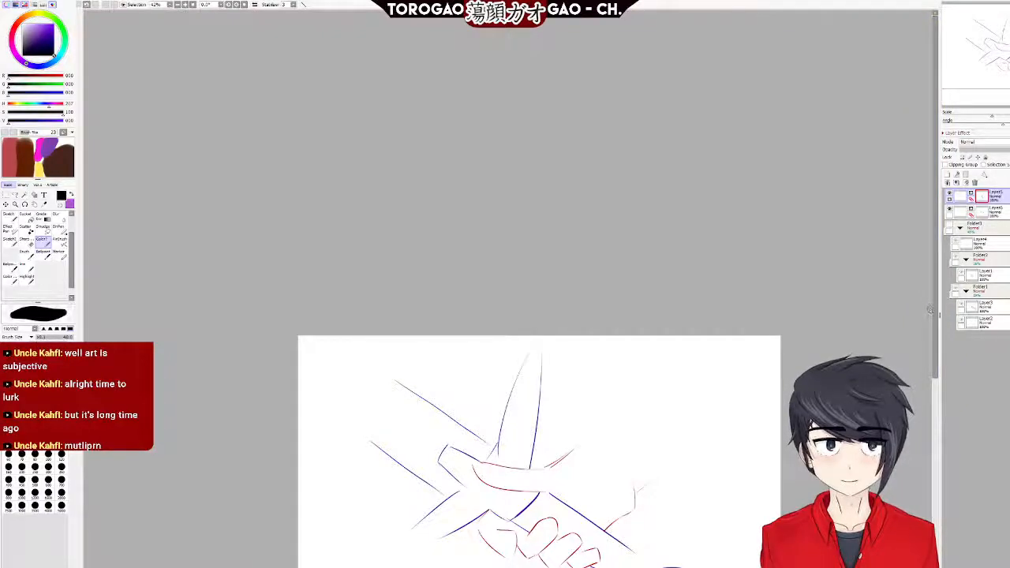
{"action": "scroll", "coordinate": [936, 399], "scroll_direction": "down", "scroll_amount": 3}
{"action": "scroll", "coordinate": [936, 399], "scroll_direction": "down", "scroll_amount": 1}
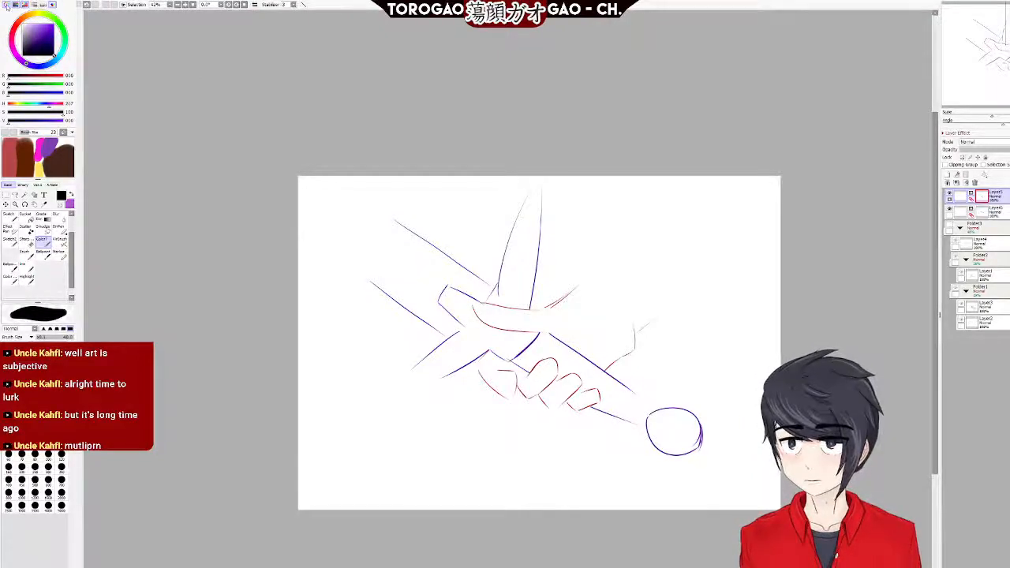
Create a new blank canvas and choose the Ballpoint brush with a dark blue colour for sketching.
{"action": "left_click", "coordinate": [577, 361]}
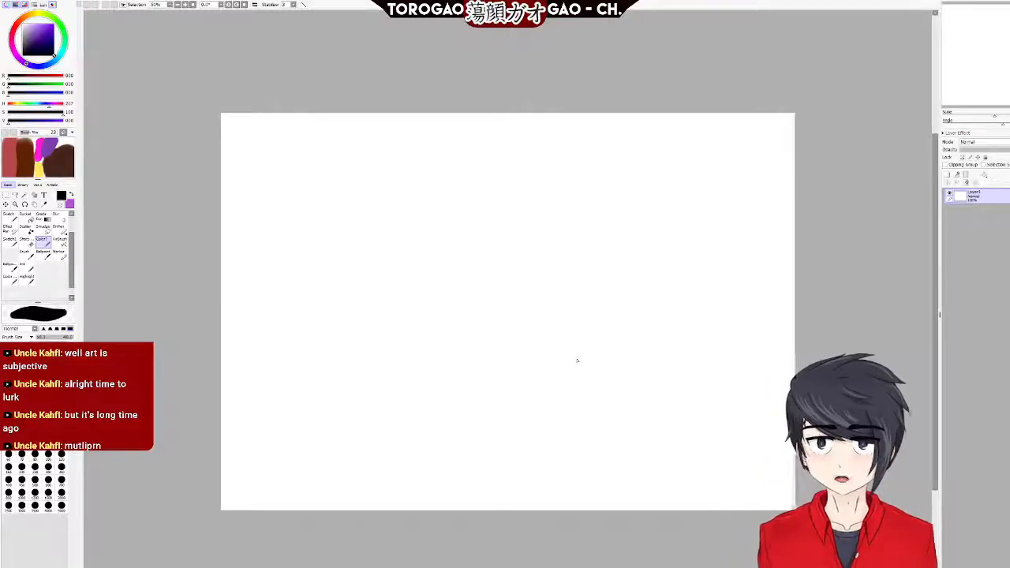
{"action": "left_click", "coordinate": [44, 255]}
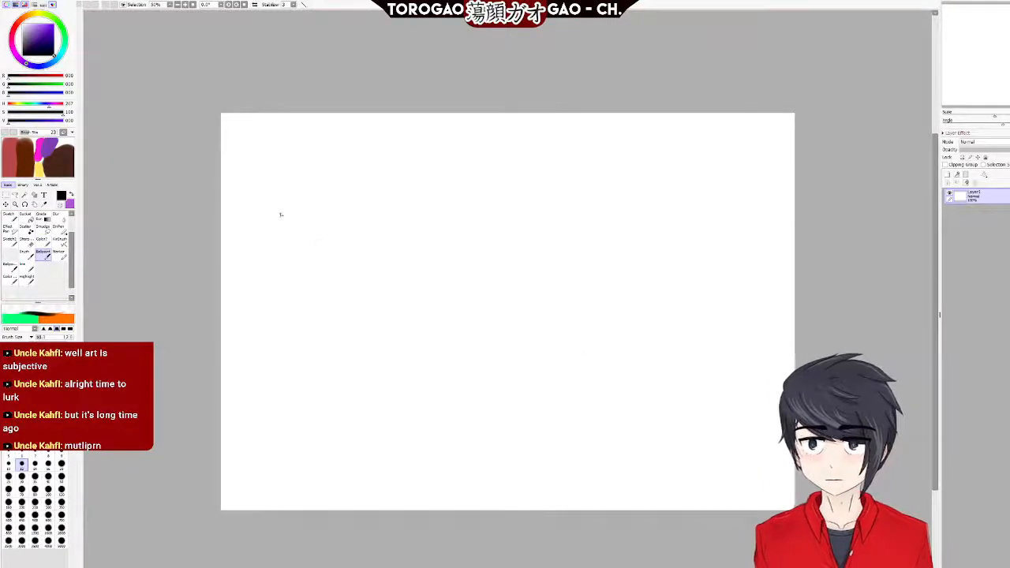
{"action": "left_click", "coordinate": [40, 66]}
{"action": "left_click", "coordinate": [49, 37]}
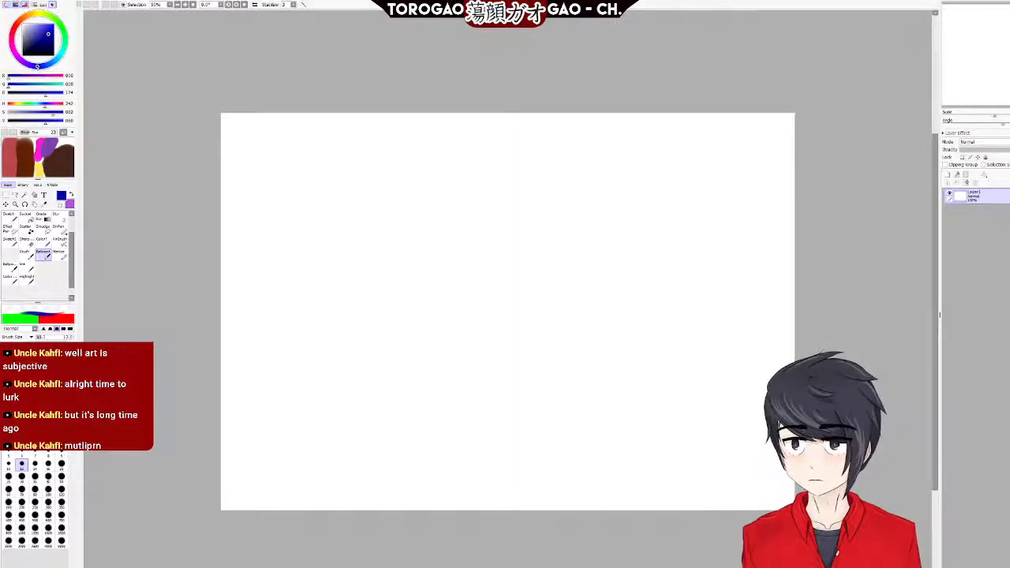
{"action": "left_click", "coordinate": [61, 23]}
{"action": "left_click", "coordinate": [34, 67]}
{"action": "left_click", "coordinate": [49, 33]}
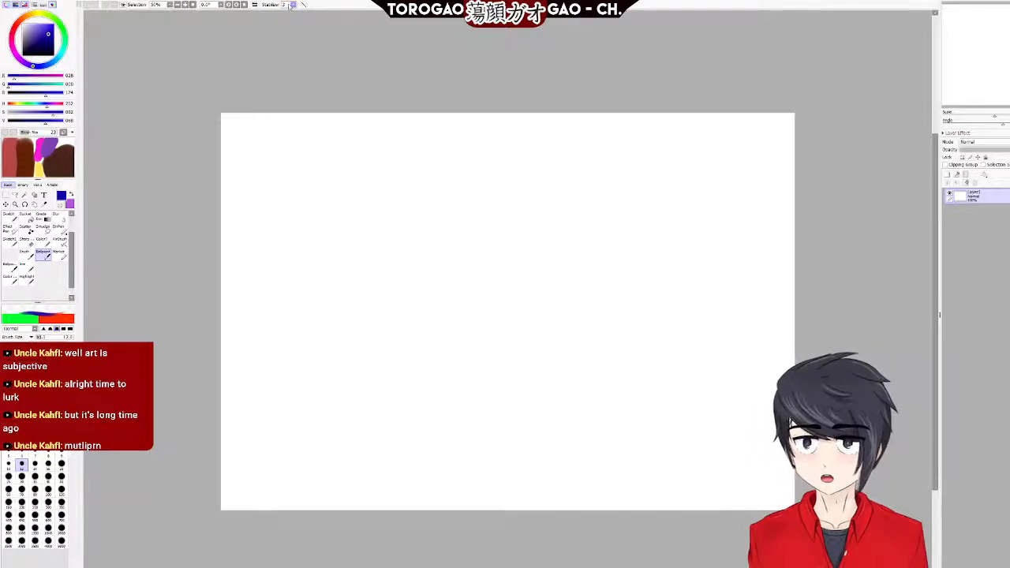
{"action": "scroll", "coordinate": [466, 299], "scroll_direction": "up", "scroll_amount": 4}
{"action": "scroll", "coordinate": [556, 257], "scroll_direction": "down", "scroll_amount": 3}
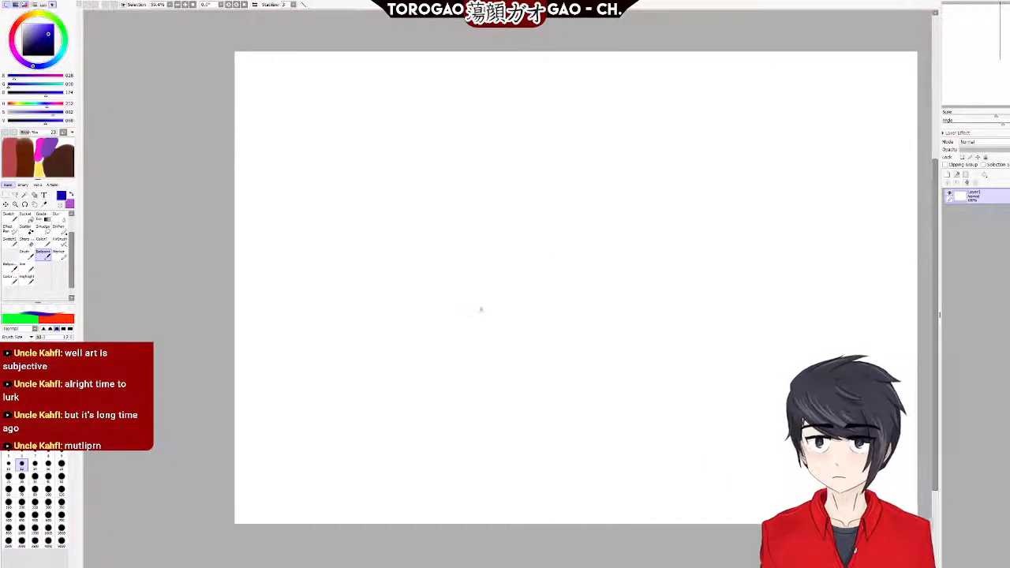
{"action": "left_click_drag", "start_coordinate": [488, 195], "coordinate": [497, 296]}
{"action": "key", "text": "ctrl+z"}
{"action": "left_click_drag", "start_coordinate": [494, 203], "coordinate": [521, 324]}
{"action": "key", "text": "ctrl+z"}
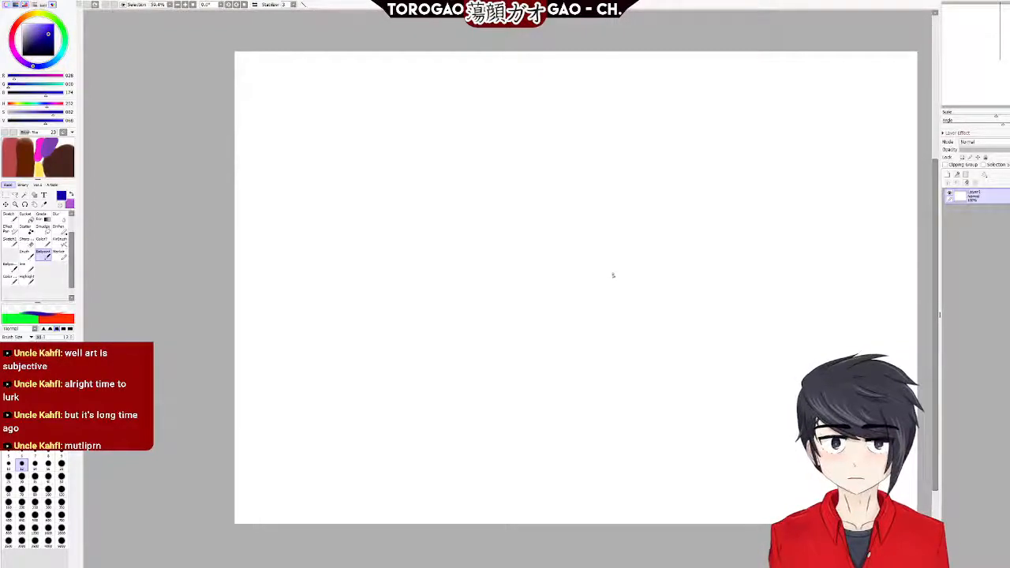
Sketch the palm of a new hand with a slanted upper edge, a curved knuckle line and a slanted lower edge.
{"action": "mouse_move", "coordinate": [538, 171]}
{"action": "left_mouse_down"}
{"action": "mouse_move", "coordinate": [453, 236]}
{"action": "mouse_move", "coordinate": [507, 257]}
{"action": "left_mouse_up"}
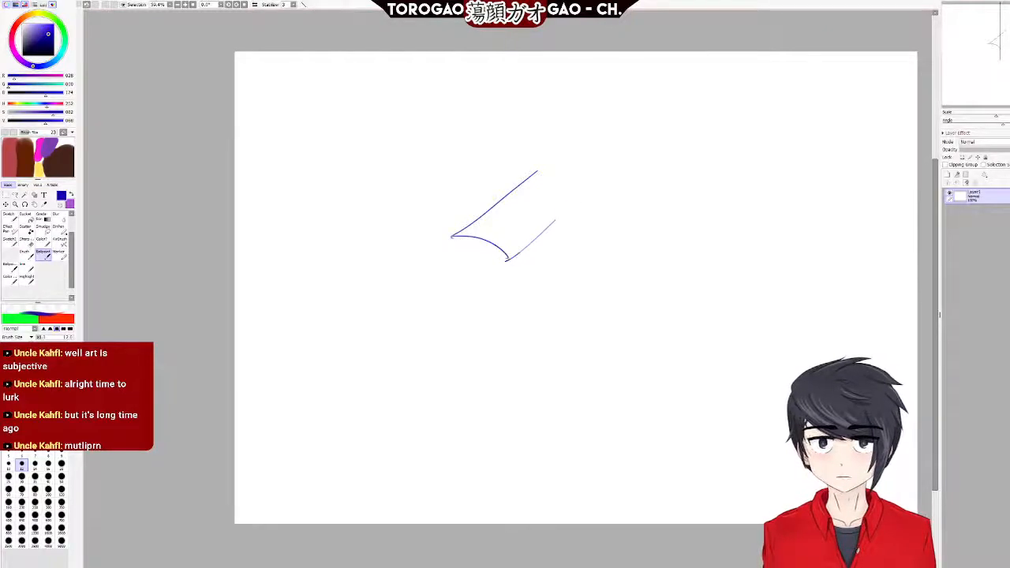
{"action": "key", "text": "ctrl+z"}
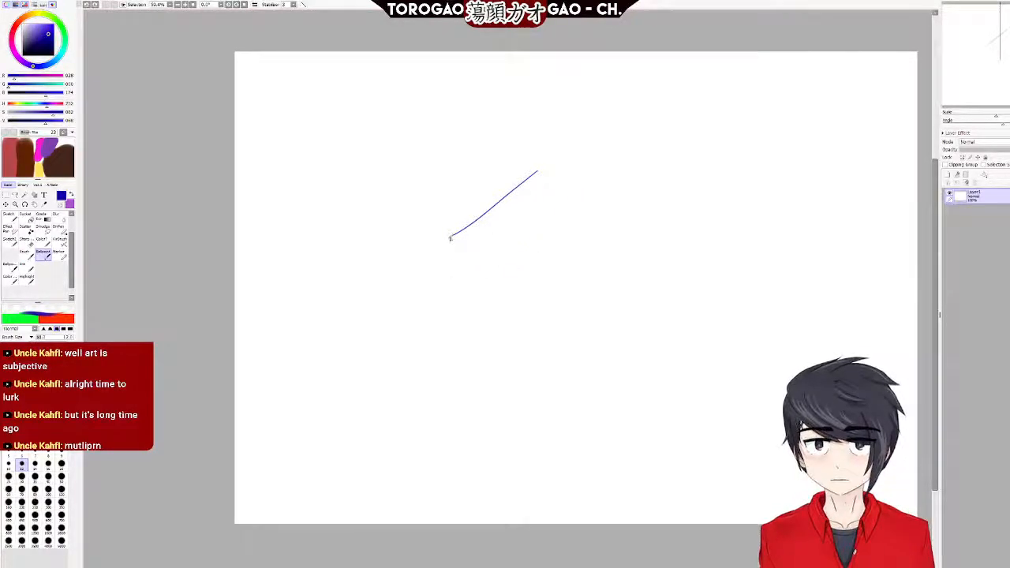
{"action": "mouse_move", "coordinate": [452, 236]}
{"action": "left_mouse_down"}
{"action": "mouse_move", "coordinate": [467, 262]}
{"action": "mouse_move", "coordinate": [558, 268]}
{"action": "mouse_move", "coordinate": [600, 192]}
{"action": "left_mouse_up"}
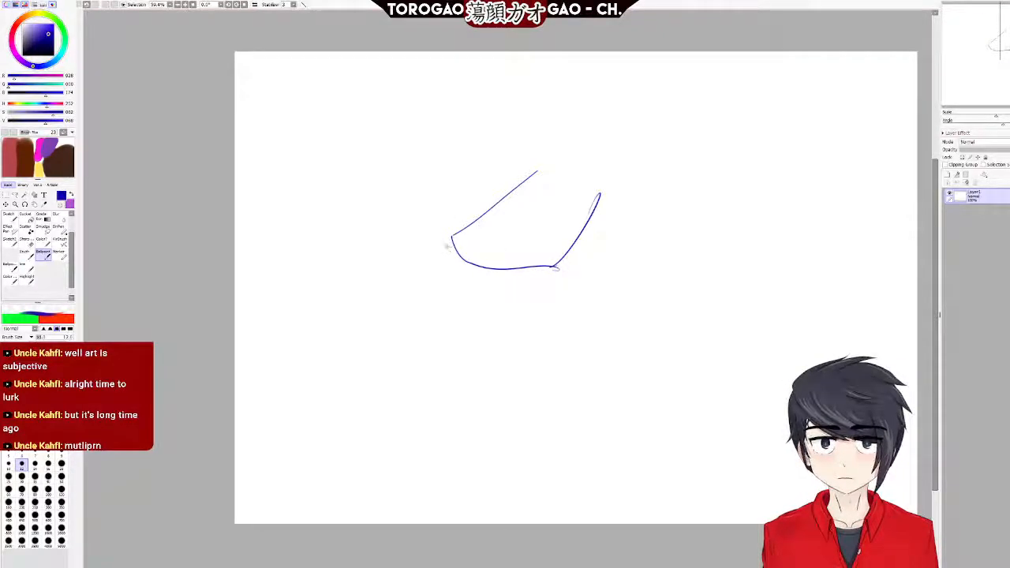
Sketch the angular block of the four fingers beyond the knuckle line and the thumb's line above it.
{"action": "mouse_move", "coordinate": [451, 236]}
{"action": "left_mouse_down"}
{"action": "mouse_move", "coordinate": [368, 286]}
{"action": "mouse_move", "coordinate": [361, 281]}
{"action": "mouse_move", "coordinate": [362, 322]}
{"action": "mouse_move", "coordinate": [381, 338]}
{"action": "mouse_move", "coordinate": [362, 329]}
{"action": "mouse_move", "coordinate": [426, 354]}
{"action": "mouse_move", "coordinate": [500, 321]}
{"action": "left_mouse_up"}
{"action": "mouse_move", "coordinate": [410, 356]}
{"action": "left_mouse_down"}
{"action": "mouse_move", "coordinate": [499, 303]}
{"action": "mouse_move", "coordinate": [551, 256]}
{"action": "mouse_move", "coordinate": [563, 263]}
{"action": "mouse_move", "coordinate": [449, 353]}
{"action": "left_mouse_up"}
{"action": "left_click_drag", "start_coordinate": [565, 262], "coordinate": [470, 357]}
{"action": "left_click_drag", "start_coordinate": [519, 299], "coordinate": [448, 361]}
{"action": "mouse_move", "coordinate": [409, 355]}
{"action": "left_mouse_down"}
{"action": "mouse_move", "coordinate": [401, 347]}
{"action": "mouse_move", "coordinate": [489, 381]}
{"action": "left_mouse_up"}
{"action": "mouse_move", "coordinate": [529, 172]}
{"action": "left_mouse_down"}
{"action": "mouse_move", "coordinate": [392, 216]}
{"action": "mouse_move", "coordinate": [454, 228]}
{"action": "left_mouse_up"}
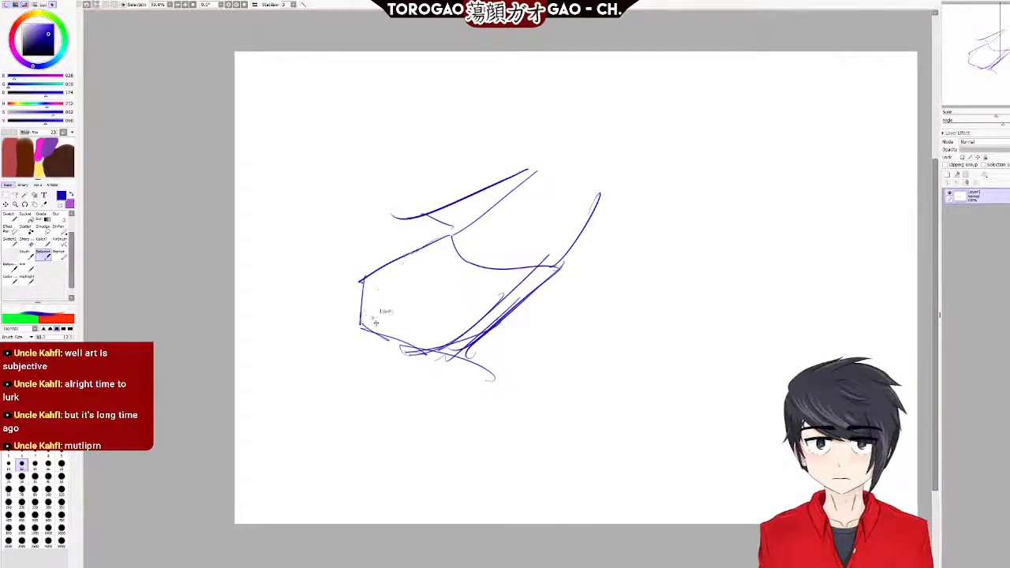
Divide the finger block with a long curved line from the knuckles and a short line near the fingertips.
{"action": "left_click_drag", "start_coordinate": [360, 326], "coordinate": [464, 251]}
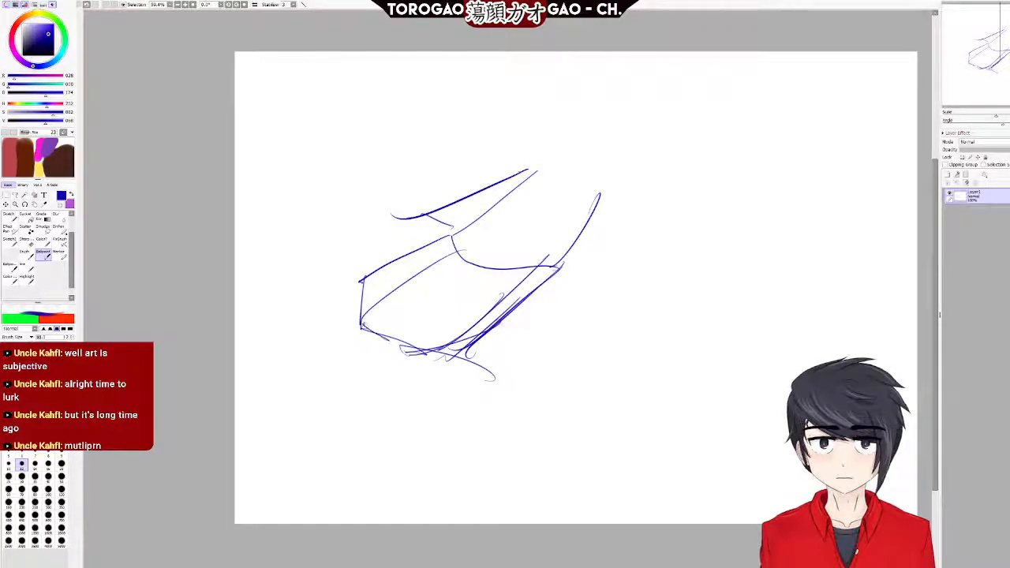
{"action": "mouse_move", "coordinate": [356, 328]}
{"action": "left_mouse_down"}
{"action": "mouse_move", "coordinate": [392, 341]}
{"action": "mouse_move", "coordinate": [469, 270]}
{"action": "left_mouse_up"}
{"action": "left_click_drag", "start_coordinate": [400, 329], "coordinate": [498, 248]}
{"action": "key", "text": "ctrl+z"}
{"action": "key", "text": "ctrl+z"}
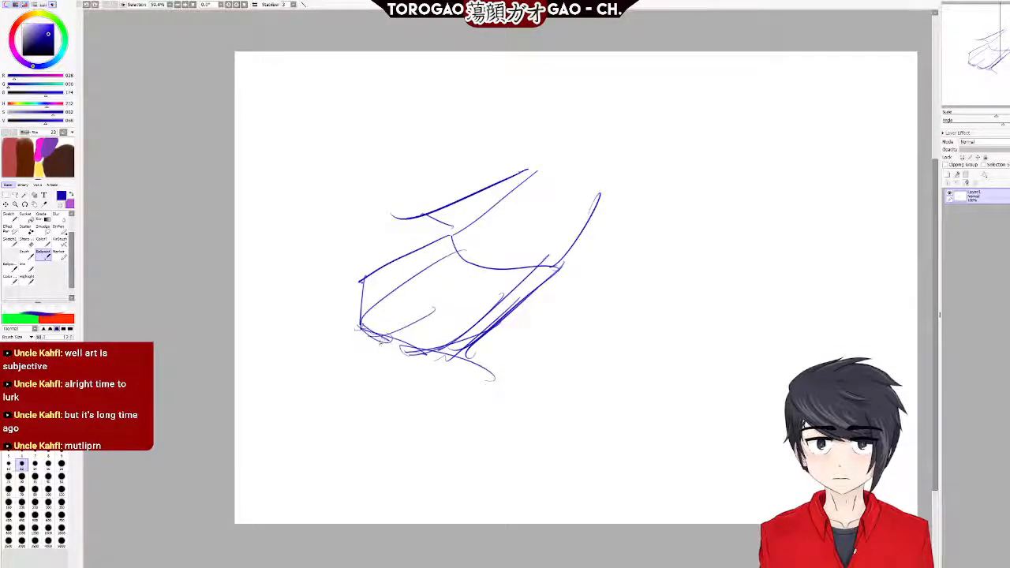
{"action": "left_click_drag", "start_coordinate": [378, 341], "coordinate": [480, 267]}
{"action": "key", "text": "ctrl+z"}
{"action": "left_click_drag", "start_coordinate": [381, 340], "coordinate": [478, 268]}
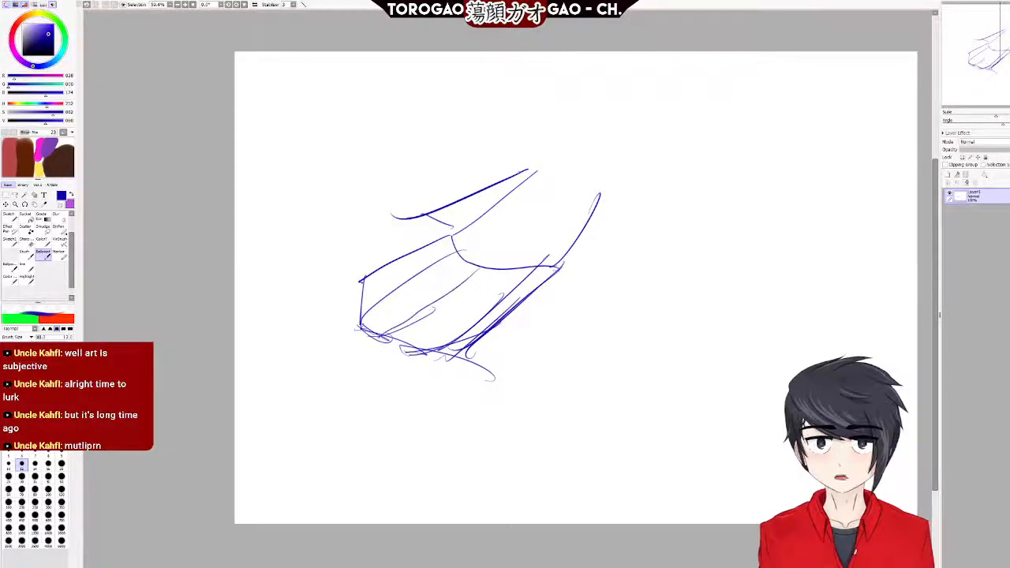
{"action": "key", "text": "ctrl+z"}
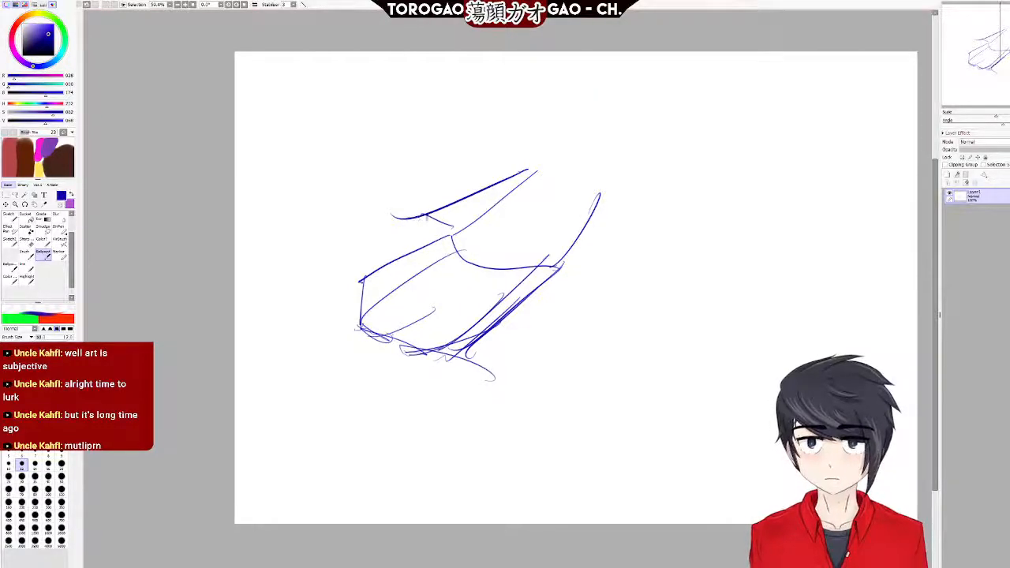
Sketch the thumb's pointed tip and its underside running back to the palm.
{"action": "mouse_move", "coordinate": [436, 212]}
{"action": "left_mouse_down"}
{"action": "mouse_move", "coordinate": [410, 243]}
{"action": "mouse_move", "coordinate": [418, 228]}
{"action": "mouse_move", "coordinate": [427, 250]}
{"action": "mouse_move", "coordinate": [455, 255]}
{"action": "mouse_move", "coordinate": [491, 219]}
{"action": "left_mouse_up"}
{"action": "key", "text": "ctrl+z"}
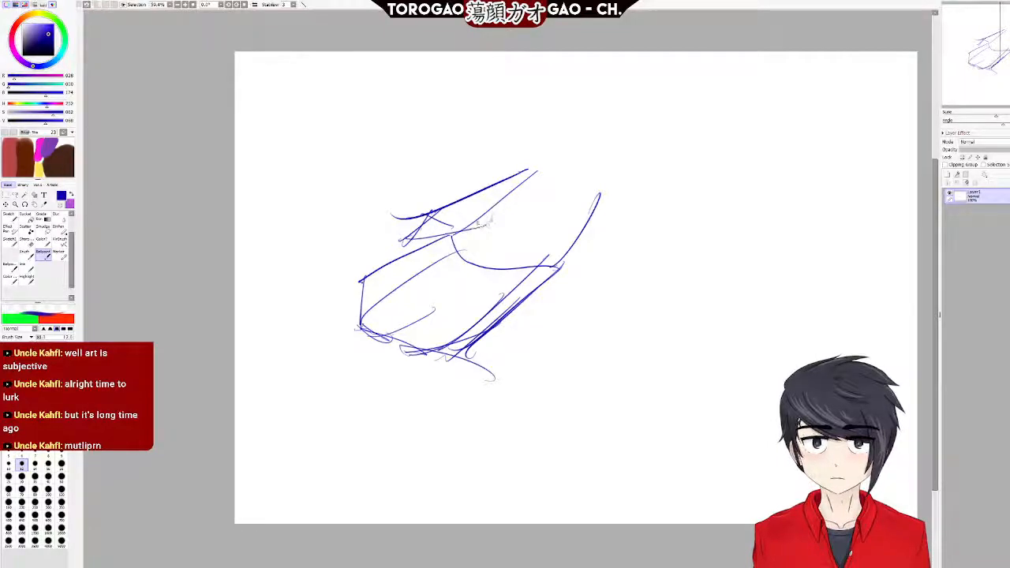
Add a new layer and go over the long upper finger divider from the knuckles to the fingertip with repeated strokes.
{"action": "key", "text": "ctrl+shift+n"}
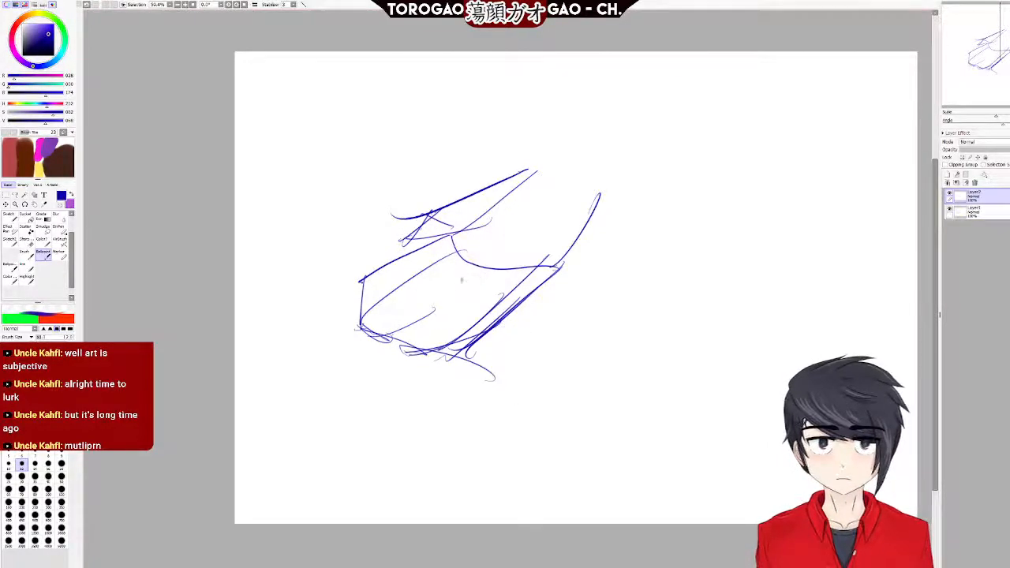
{"action": "left_click_drag", "start_coordinate": [464, 251], "coordinate": [396, 303]}
{"action": "key", "text": "ctrl+z"}
{"action": "left_click_drag", "start_coordinate": [469, 250], "coordinate": [374, 308]}
{"action": "left_click_drag", "start_coordinate": [455, 246], "coordinate": [376, 312]}
{"action": "left_click_drag", "start_coordinate": [434, 269], "coordinate": [377, 311]}
{"action": "key", "text": "ctrl+z"}
{"action": "left_click_drag", "start_coordinate": [426, 270], "coordinate": [358, 333]}
Round off the lowest corner of the fingertips and strengthen the short curved line along that finger's underside.
{"action": "left_click_drag", "start_coordinate": [387, 295], "coordinate": [353, 346]}
{"action": "mouse_move", "coordinate": [362, 327]}
{"action": "left_mouse_down"}
{"action": "mouse_move", "coordinate": [376, 357]}
{"action": "mouse_move", "coordinate": [437, 308]}
{"action": "left_mouse_up"}
{"action": "left_click_drag", "start_coordinate": [387, 337], "coordinate": [439, 306]}
{"action": "left_click_drag", "start_coordinate": [398, 331], "coordinate": [440, 306]}
{"action": "left_click_drag", "start_coordinate": [424, 273], "coordinate": [395, 355]}
{"action": "mouse_move", "coordinate": [393, 340]}
{"action": "left_mouse_down"}
{"action": "mouse_move", "coordinate": [404, 358]}
{"action": "mouse_move", "coordinate": [419, 341]}
{"action": "mouse_move", "coordinate": [453, 343]}
{"action": "left_mouse_up"}
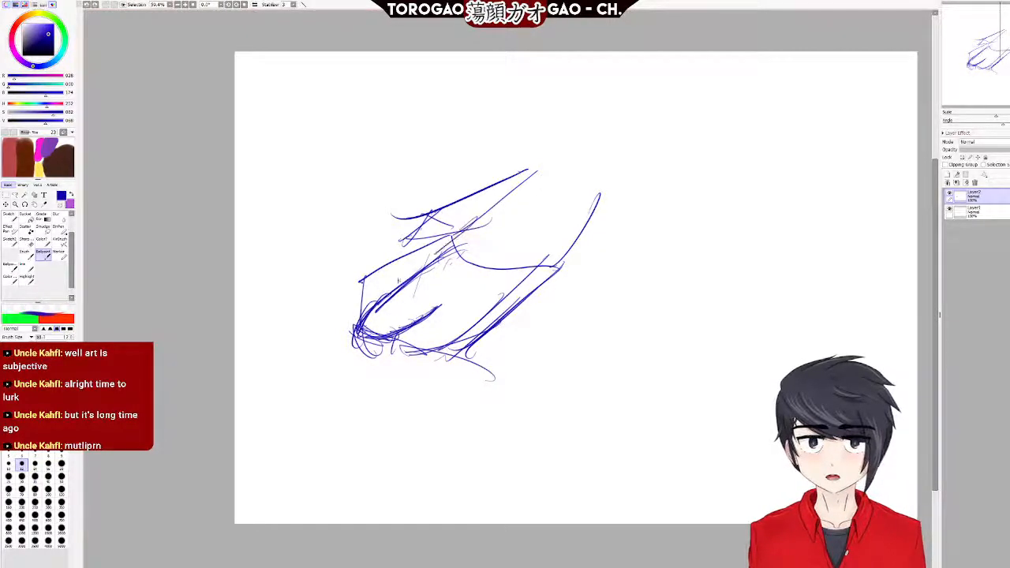
Build up the upper two fingers with rough strokes running from the knuckles to rounded tips.
{"action": "mouse_move", "coordinate": [473, 221]}
{"action": "left_mouse_down"}
{"action": "mouse_move", "coordinate": [404, 263]}
{"action": "mouse_move", "coordinate": [373, 271]}
{"action": "left_mouse_up"}
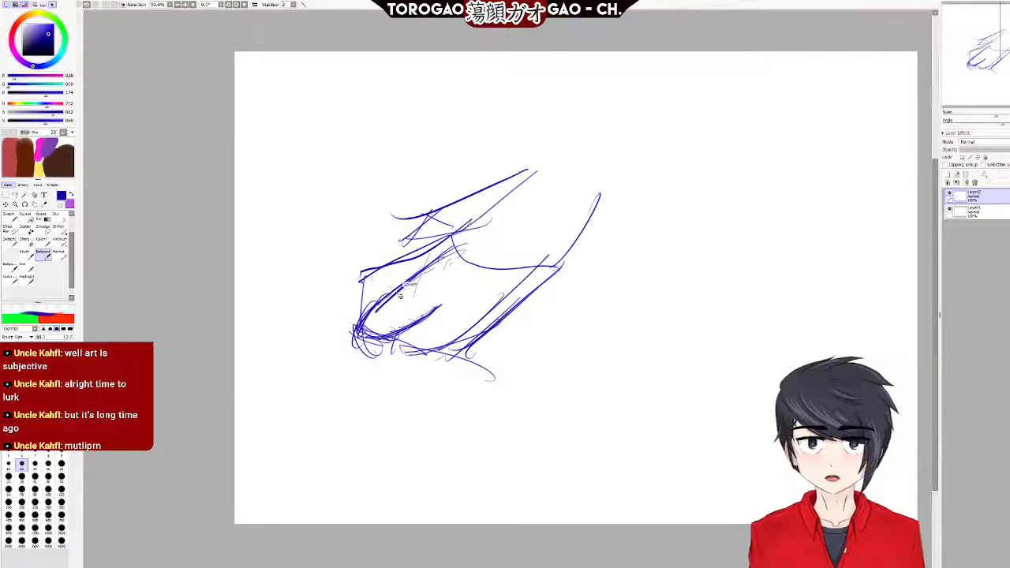
{"action": "key", "text": "ctrl+z"}
{"action": "mouse_move", "coordinate": [475, 222]}
{"action": "left_mouse_down"}
{"action": "mouse_move", "coordinate": [356, 286]}
{"action": "mouse_move", "coordinate": [352, 322]}
{"action": "mouse_move", "coordinate": [379, 339]}
{"action": "left_mouse_up"}
{"action": "left_click_drag", "start_coordinate": [416, 303], "coordinate": [352, 324]}
{"action": "left_click_drag", "start_coordinate": [442, 284], "coordinate": [360, 309]}
{"action": "mouse_move", "coordinate": [478, 266]}
{"action": "left_mouse_down"}
{"action": "mouse_move", "coordinate": [356, 314]}
{"action": "mouse_move", "coordinate": [375, 316]}
{"action": "mouse_move", "coordinate": [385, 331]}
{"action": "mouse_move", "coordinate": [373, 346]}
{"action": "left_mouse_up"}
{"action": "mouse_move", "coordinate": [454, 302]}
{"action": "left_mouse_down"}
{"action": "mouse_move", "coordinate": [375, 346]}
{"action": "mouse_move", "coordinate": [402, 330]}
{"action": "left_mouse_up"}
{"action": "left_click_drag", "start_coordinate": [454, 302], "coordinate": [399, 351]}
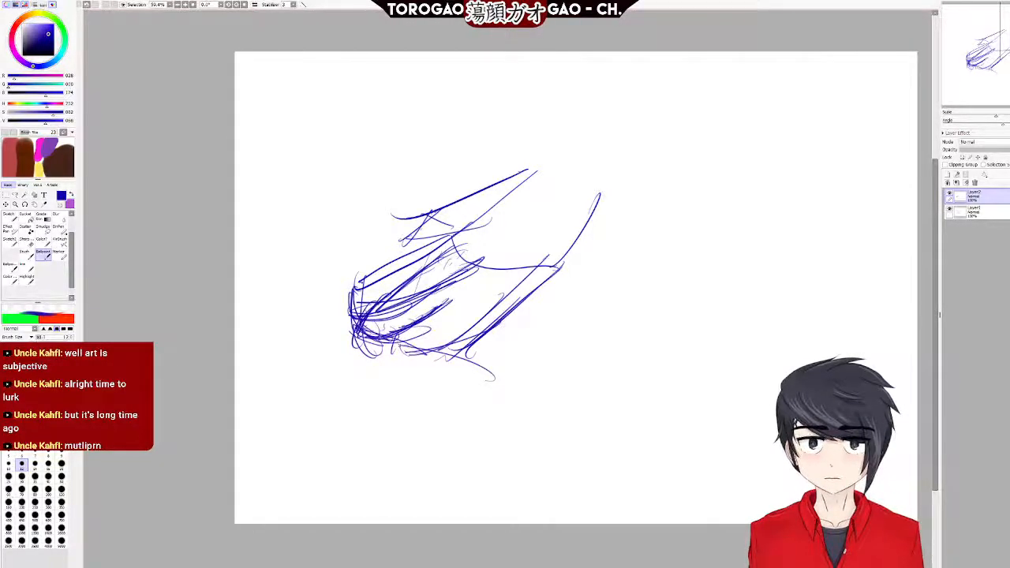
Sketch the lower two fingers with dense slanted strokes from the knuckle line down to their tips.
{"action": "mouse_move", "coordinate": [429, 319]}
{"action": "left_mouse_down"}
{"action": "mouse_move", "coordinate": [393, 348]}
{"action": "mouse_move", "coordinate": [401, 361]}
{"action": "left_mouse_up"}
{"action": "mouse_move", "coordinate": [482, 322]}
{"action": "left_mouse_down"}
{"action": "mouse_move", "coordinate": [407, 353]}
{"action": "mouse_move", "coordinate": [414, 357]}
{"action": "left_mouse_up"}
{"action": "mouse_move", "coordinate": [507, 281]}
{"action": "left_mouse_down"}
{"action": "mouse_move", "coordinate": [417, 356]}
{"action": "mouse_move", "coordinate": [458, 327]}
{"action": "left_mouse_up"}
{"action": "left_click_drag", "start_coordinate": [493, 289], "coordinate": [457, 325]}
{"action": "mouse_move", "coordinate": [525, 246]}
{"action": "left_mouse_down"}
{"action": "mouse_move", "coordinate": [467, 346]}
{"action": "mouse_move", "coordinate": [447, 358]}
{"action": "left_mouse_up"}
{"action": "left_click_drag", "start_coordinate": [541, 270], "coordinate": [443, 351]}
{"action": "left_click_drag", "start_coordinate": [570, 246], "coordinate": [487, 339]}
{"action": "left_click_drag", "start_coordinate": [532, 215], "coordinate": [522, 248]}
{"action": "left_click_drag", "start_coordinate": [447, 314], "coordinate": [416, 338]}
{"action": "left_click_drag", "start_coordinate": [491, 292], "coordinate": [478, 299]}
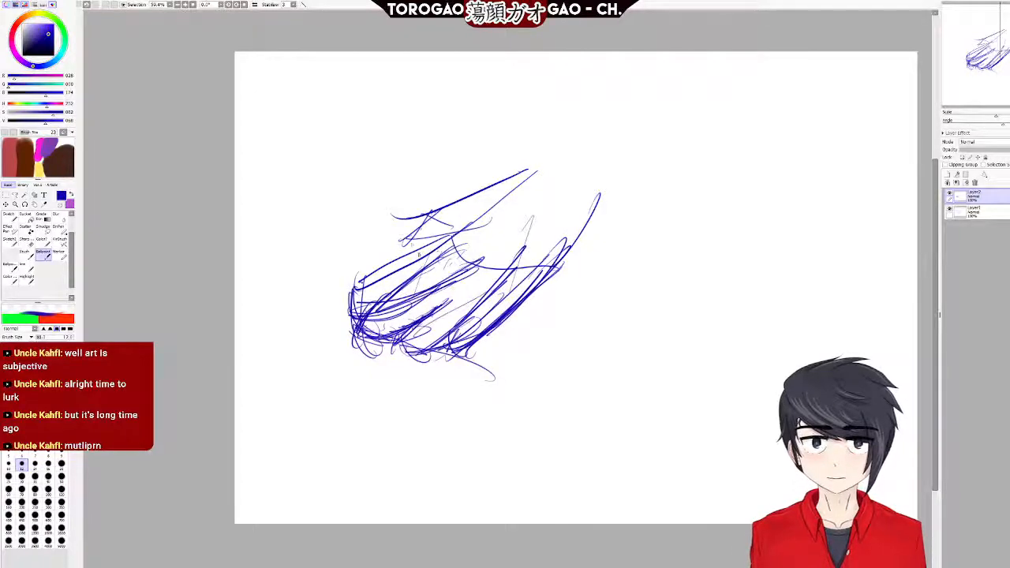
Rework the thumb with a rounded tip and curved strokes back into the palm.
{"action": "mouse_move", "coordinate": [418, 210]}
{"action": "left_mouse_down"}
{"action": "mouse_move", "coordinate": [383, 240]}
{"action": "mouse_move", "coordinate": [386, 253]}
{"action": "mouse_move", "coordinate": [457, 237]}
{"action": "left_mouse_up"}
{"action": "left_click_drag", "start_coordinate": [384, 237], "coordinate": [503, 227]}
{"action": "left_click_drag", "start_coordinate": [456, 232], "coordinate": [525, 207]}
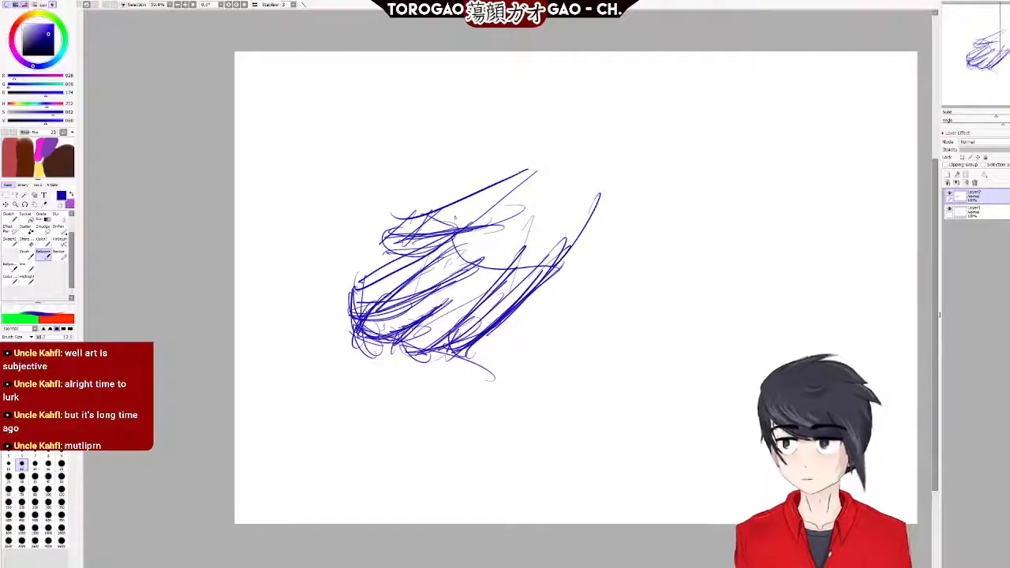
Add another layer, hide both rough sketch layers, and make the new empty layer active with the Ballpoint brush.
{"action": "key", "text": "e"}
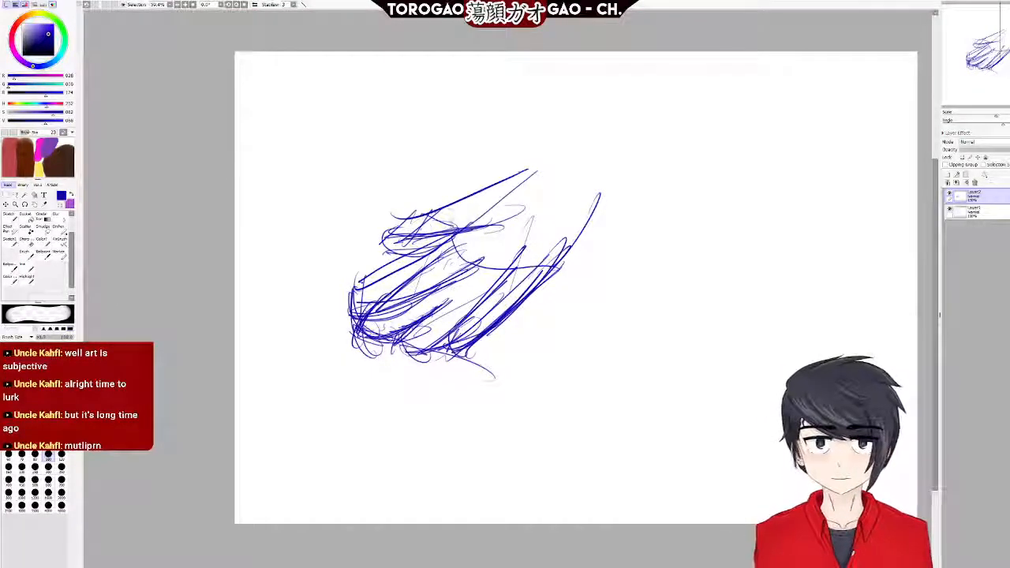
{"action": "scroll", "coordinate": [513, 230], "scroll_direction": "down", "scroll_amount": 6}
{"action": "scroll", "coordinate": [583, 258], "scroll_direction": "up", "scroll_amount": 7}
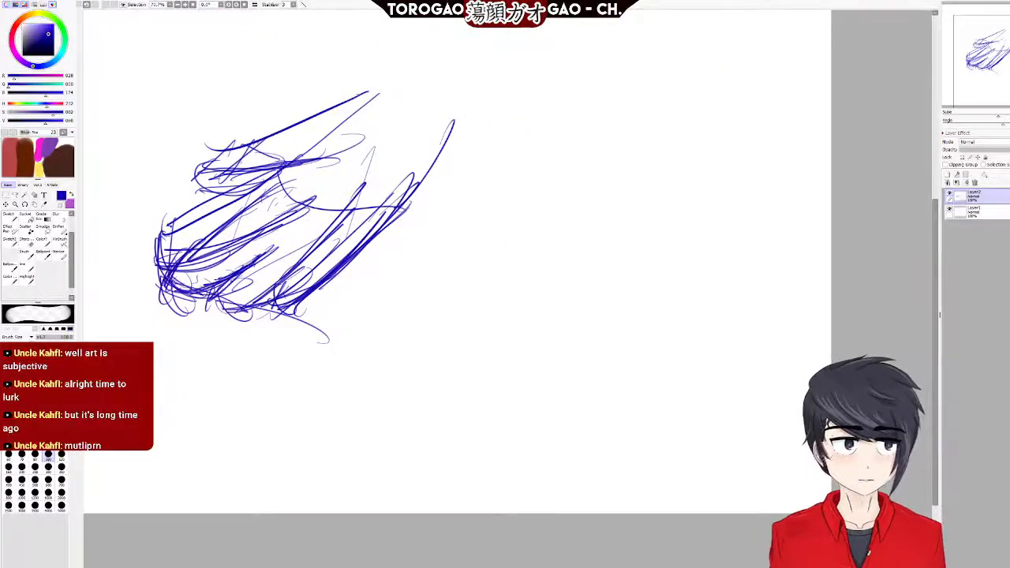
{"action": "left_click", "coordinate": [948, 175]}
{"action": "left_click", "coordinate": [950, 209]}
{"action": "left_click", "coordinate": [952, 228]}
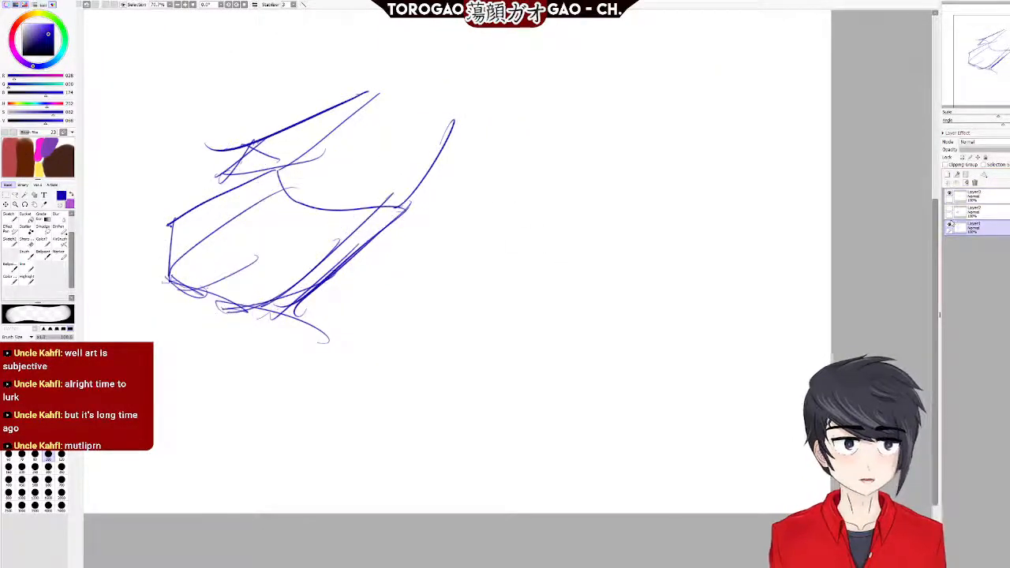
{"action": "left_click", "coordinate": [950, 225]}
{"action": "scroll", "coordinate": [430, 268], "scroll_direction": "up", "scroll_amount": 2}
{"action": "scroll", "coordinate": [385, 328], "scroll_direction": "down", "scroll_amount": 4}
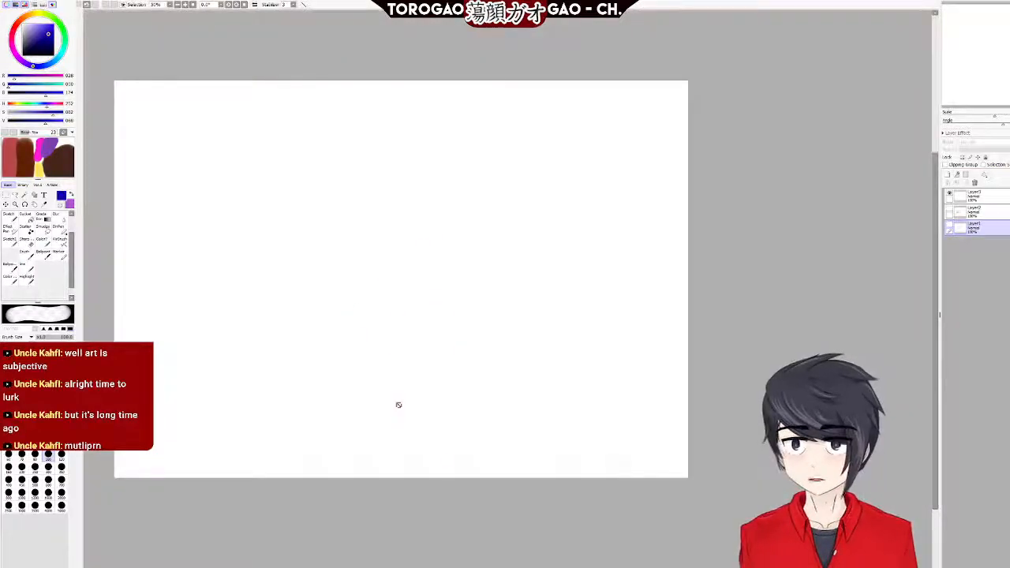
{"action": "key", "text": "Left"}
{"action": "left_click", "coordinate": [978, 196]}
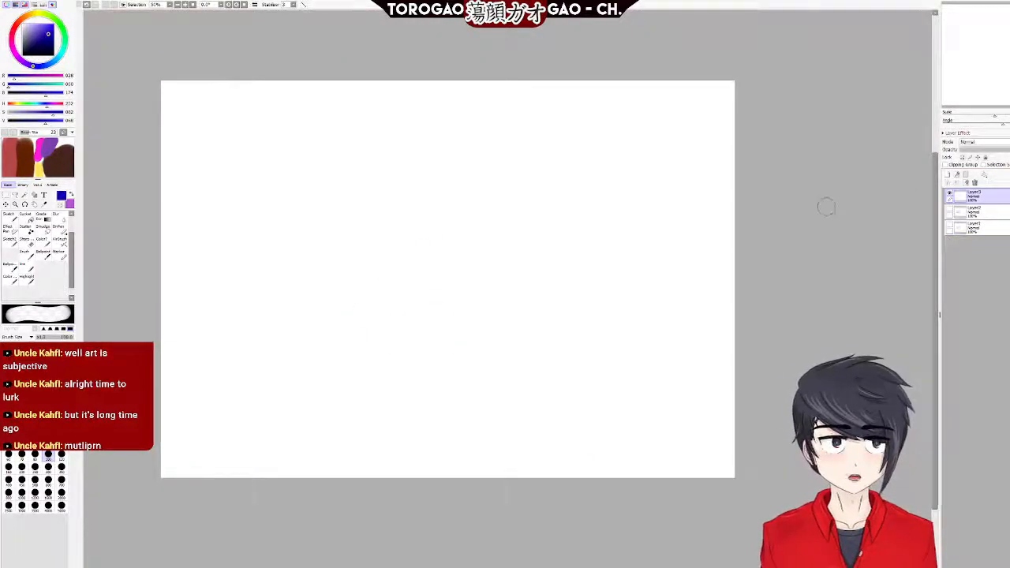
{"action": "key", "text": "b"}
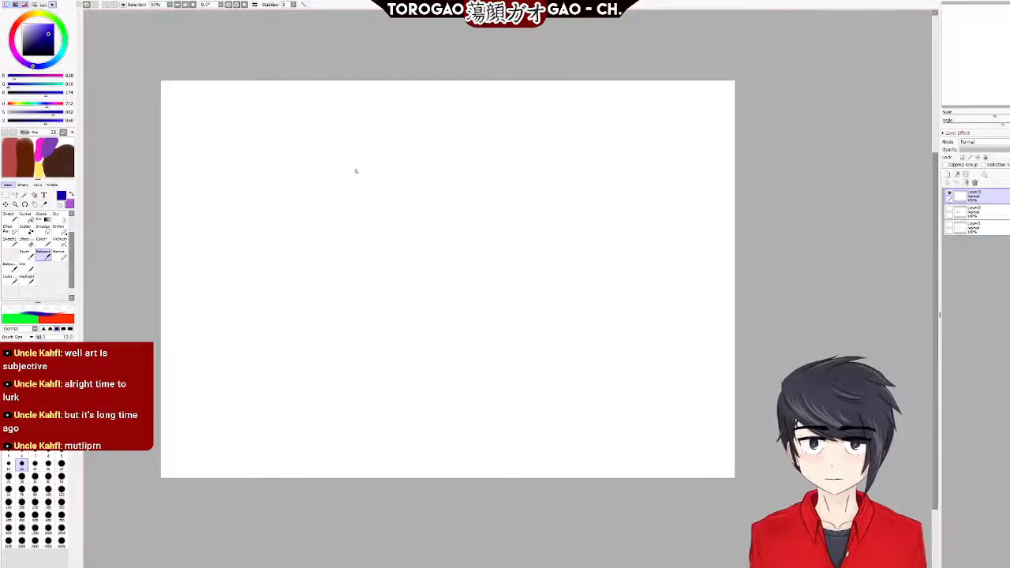
{"action": "left_click_drag", "start_coordinate": [340, 153], "coordinate": [308, 266]}
{"action": "key", "text": "ctrl+z"}
{"action": "mouse_move", "coordinate": [395, 177]}
{"action": "left_mouse_down"}
{"action": "mouse_move", "coordinate": [367, 294]}
{"action": "mouse_move", "coordinate": [464, 325]}
{"action": "left_mouse_up"}
{"action": "key", "text": "ctrl+z"}
{"action": "key", "text": "ctrl+z"}
{"action": "key", "text": "ctrl+z"}
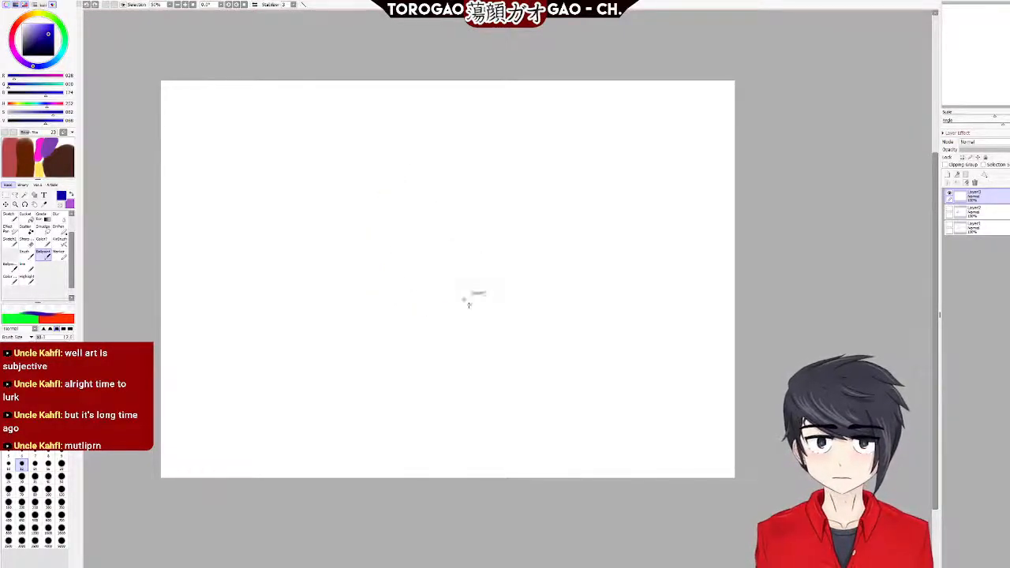
Block in the palm of a new hand pose at the canvas centre, with a first stroke for the thumb's outer side.
{"action": "mouse_move", "coordinate": [448, 204]}
{"action": "left_mouse_down"}
{"action": "mouse_move", "coordinate": [410, 313]}
{"action": "mouse_move", "coordinate": [549, 352]}
{"action": "left_mouse_up"}
{"action": "mouse_move", "coordinate": [448, 204]}
{"action": "left_mouse_down"}
{"action": "mouse_move", "coordinate": [579, 283]}
{"action": "mouse_move", "coordinate": [523, 194]}
{"action": "left_mouse_up"}
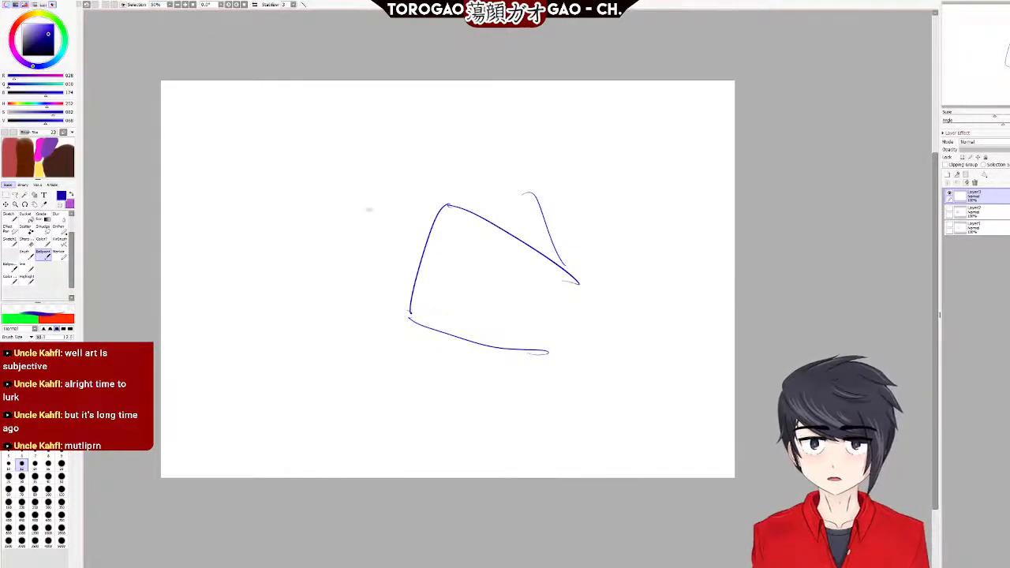
{"action": "left_click_drag", "start_coordinate": [300, 155], "coordinate": [263, 236]}
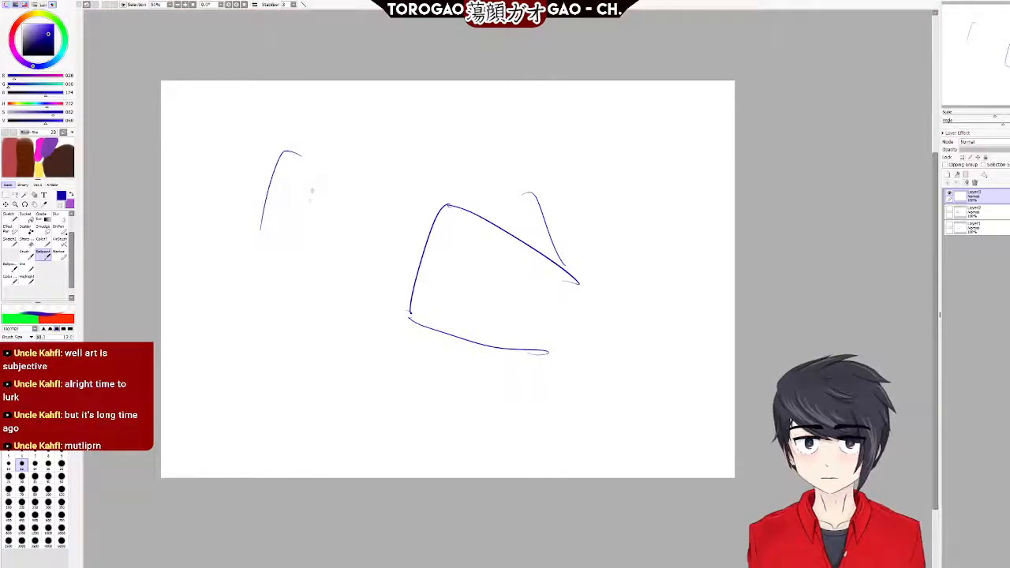
{"action": "key", "text": "ctrl+z"}
{"action": "left_click_drag", "start_coordinate": [296, 135], "coordinate": [271, 230]}
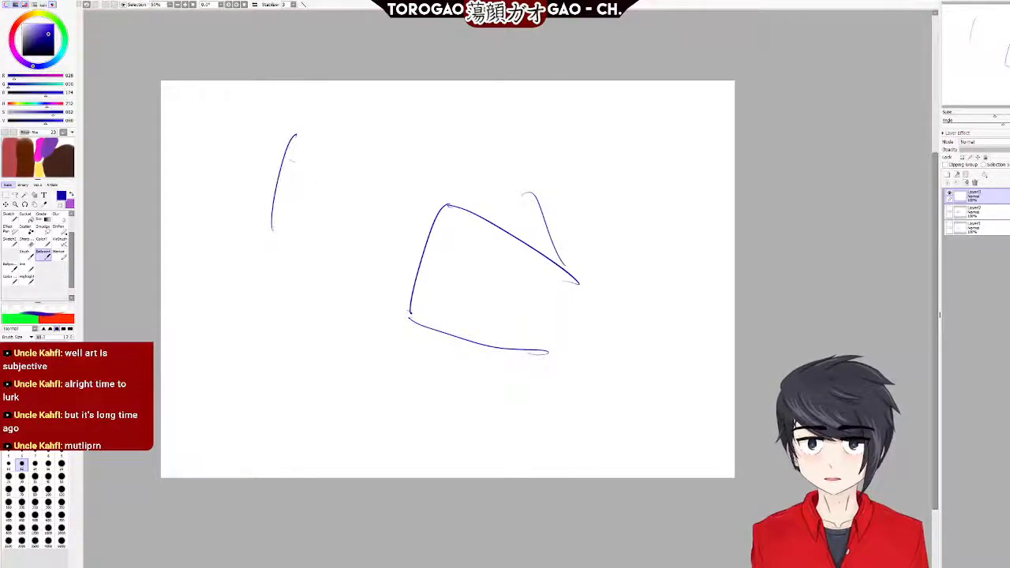
{"action": "key", "text": "ctrl+z"}
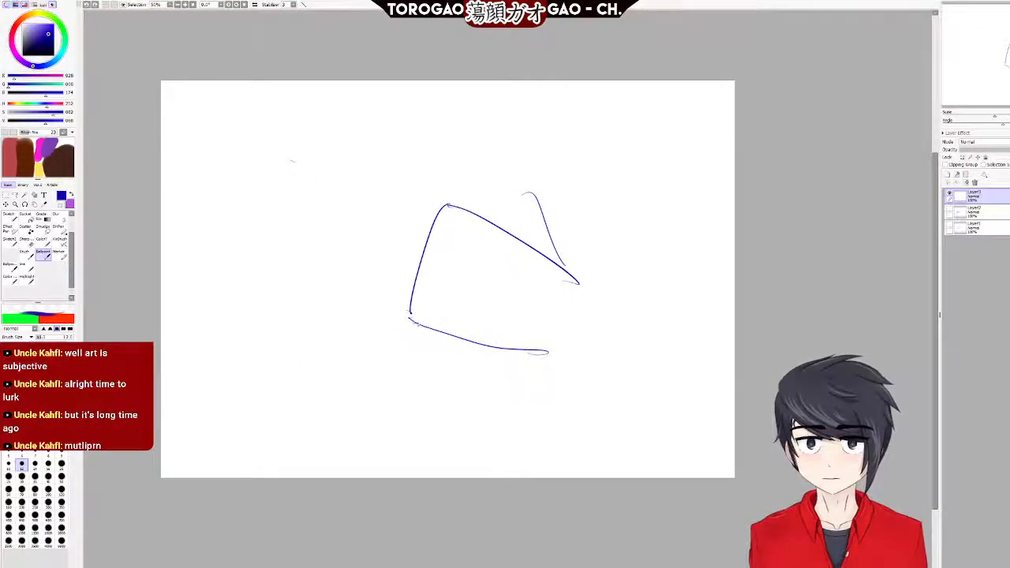
{"action": "mouse_move", "coordinate": [304, 136]}
{"action": "left_mouse_down"}
{"action": "mouse_move", "coordinate": [442, 206]}
{"action": "mouse_move", "coordinate": [299, 113]}
{"action": "mouse_move", "coordinate": [247, 265]}
{"action": "left_mouse_up"}
{"action": "key", "text": "ctrl+z"}
Rough out the block for the four fingers, with a curved fingertip edge and a lower edge running back to the palm.
{"action": "mouse_move", "coordinate": [249, 225]}
{"action": "left_mouse_down"}
{"action": "mouse_move", "coordinate": [251, 327]}
{"action": "mouse_move", "coordinate": [365, 366]}
{"action": "left_mouse_up"}
{"action": "left_click_drag", "start_coordinate": [254, 331], "coordinate": [408, 317]}
{"action": "mouse_move", "coordinate": [313, 330]}
{"action": "left_mouse_down"}
{"action": "mouse_move", "coordinate": [426, 336]}
{"action": "mouse_move", "coordinate": [429, 320]}
{"action": "left_mouse_up"}
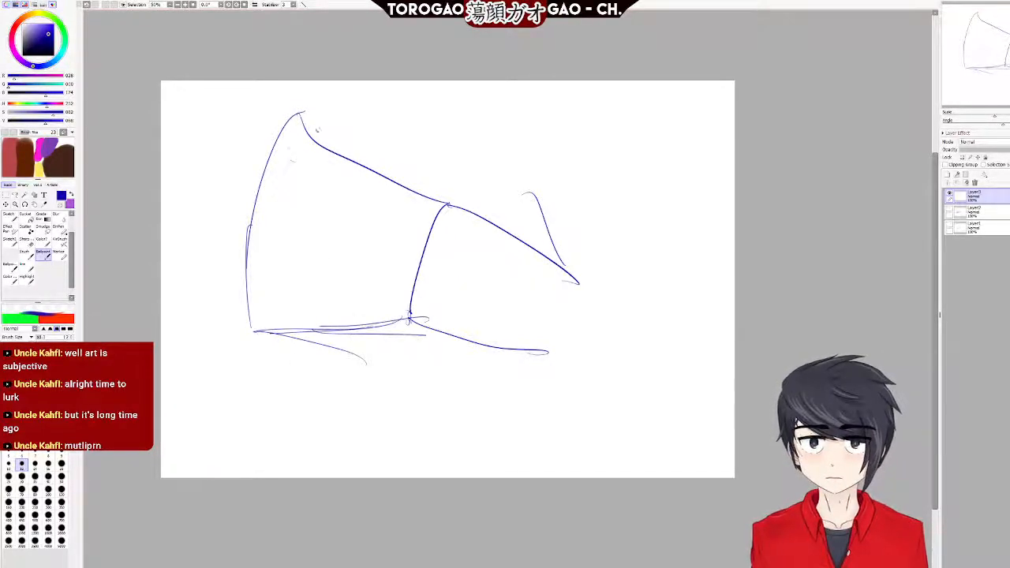
{"action": "mouse_move", "coordinate": [300, 111]}
{"action": "left_mouse_down"}
{"action": "mouse_move", "coordinate": [410, 168]}
{"action": "mouse_move", "coordinate": [394, 166]}
{"action": "left_mouse_up"}
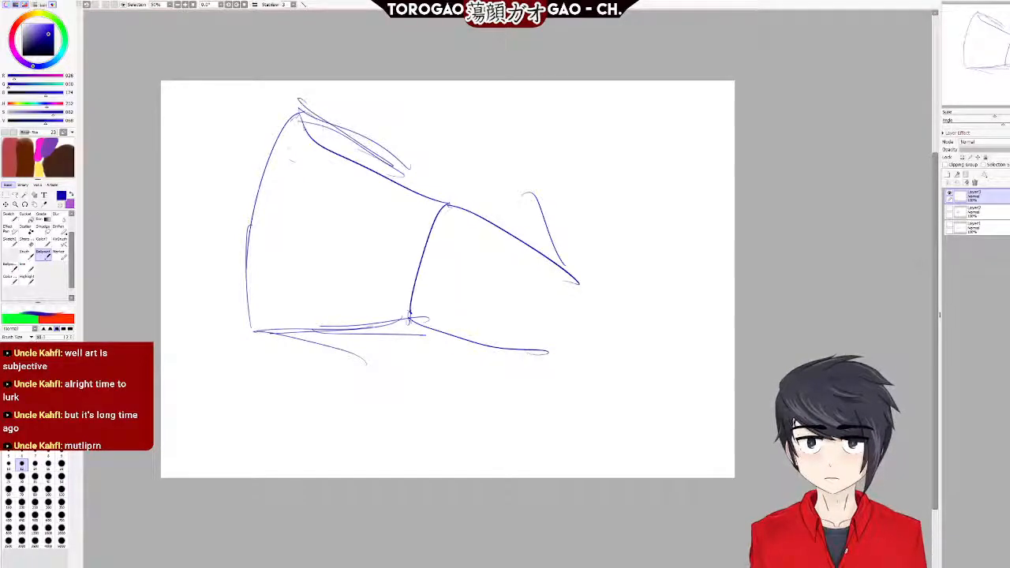
{"action": "key", "text": "ctrl+z"}
{"action": "key", "text": "ctrl+z"}
{"action": "key", "text": "ctrl+z"}
{"action": "left_click_drag", "start_coordinate": [300, 113], "coordinate": [435, 227]}
{"action": "key", "text": "ctrl+z"}
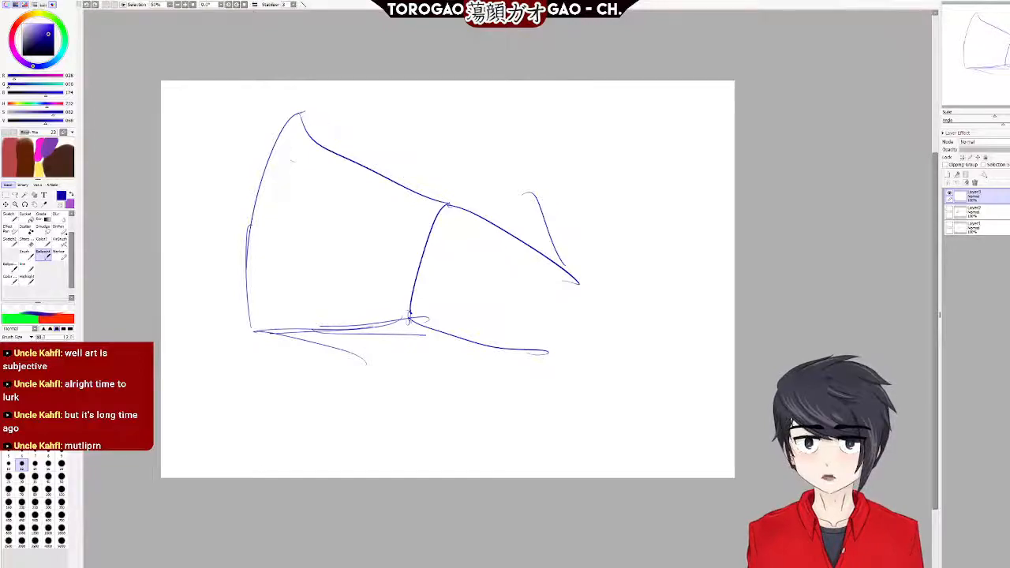
Add a bulging contour along the finger block's upper edge and reinforce its fingertip and lower edges with repeated strokes.
{"action": "mouse_move", "coordinate": [301, 113]}
{"action": "left_mouse_down"}
{"action": "mouse_move", "coordinate": [410, 152]}
{"action": "mouse_move", "coordinate": [450, 207]}
{"action": "left_mouse_up"}
{"action": "key", "text": "ctrl+z"}
{"action": "mouse_move", "coordinate": [300, 113]}
{"action": "left_mouse_down"}
{"action": "mouse_move", "coordinate": [442, 209]}
{"action": "mouse_move", "coordinate": [266, 148]}
{"action": "mouse_move", "coordinate": [243, 211]}
{"action": "left_mouse_up"}
{"action": "mouse_move", "coordinate": [273, 146]}
{"action": "left_mouse_down"}
{"action": "mouse_move", "coordinate": [249, 207]}
{"action": "mouse_move", "coordinate": [251, 272]}
{"action": "left_mouse_up"}
{"action": "mouse_move", "coordinate": [258, 207]}
{"action": "left_mouse_down"}
{"action": "mouse_move", "coordinate": [251, 328]}
{"action": "mouse_move", "coordinate": [265, 358]}
{"action": "left_mouse_up"}
{"action": "left_click_drag", "start_coordinate": [244, 223], "coordinate": [240, 251]}
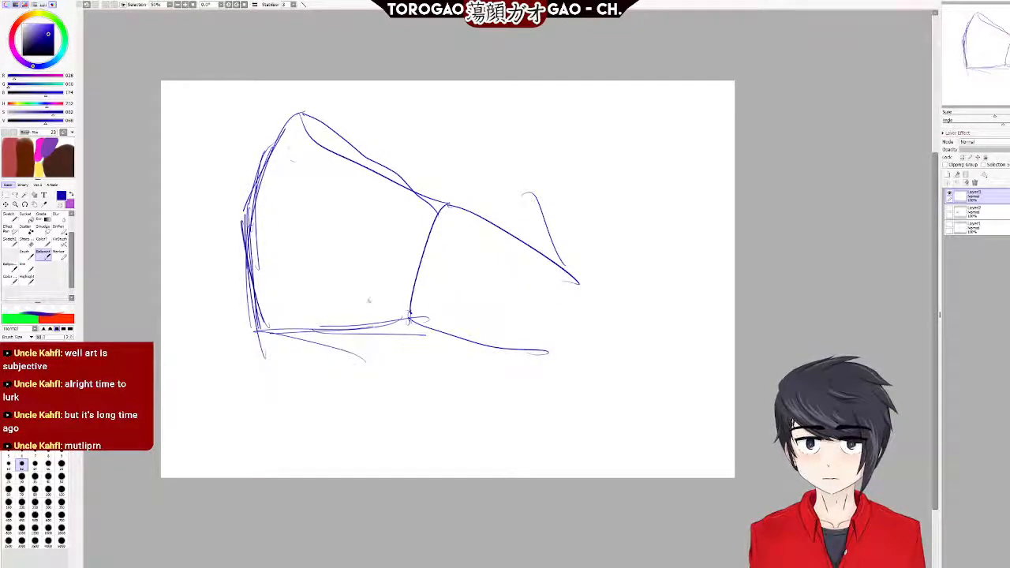
{"action": "mouse_move", "coordinate": [264, 331]}
{"action": "left_mouse_down"}
{"action": "mouse_move", "coordinate": [375, 330]}
{"action": "mouse_move", "coordinate": [291, 332]}
{"action": "mouse_move", "coordinate": [433, 317]}
{"action": "left_mouse_up"}
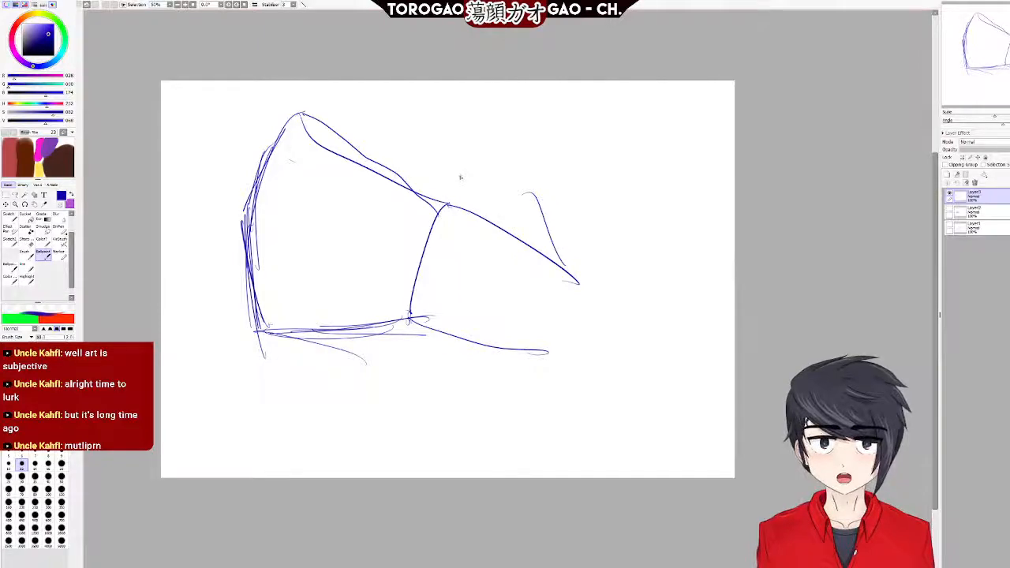
{"action": "left_click_drag", "start_coordinate": [488, 217], "coordinate": [543, 199]}
{"action": "left_click_drag", "start_coordinate": [487, 218], "coordinate": [471, 131]}
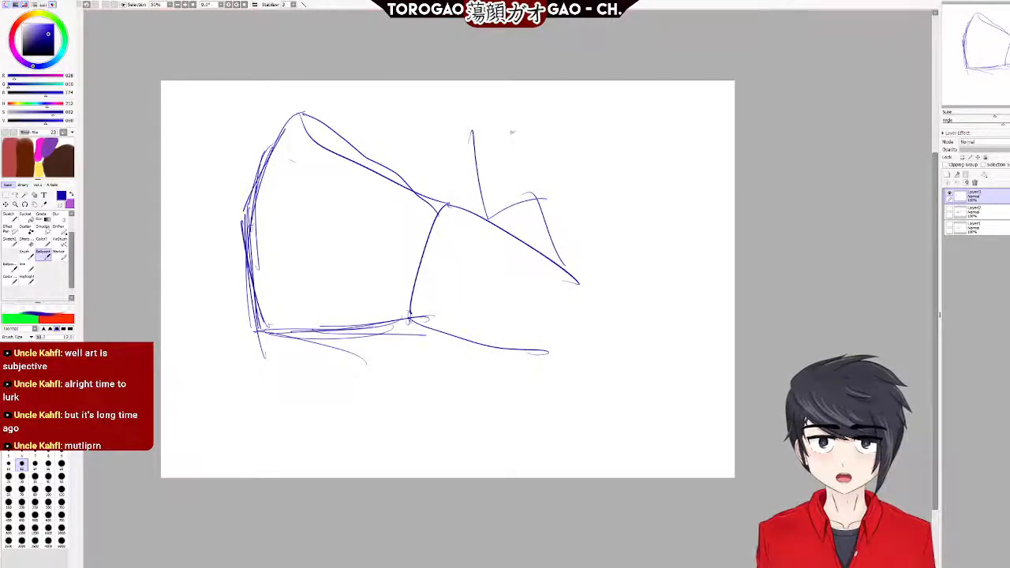
{"action": "key", "text": "ctrl+z"}
{"action": "key", "text": "ctrl+z"}
Sketch a tapered thumb rising from the palm's upper edge, with long strokes meeting at a narrow tip.
{"action": "mouse_move", "coordinate": [560, 251]}
{"action": "left_mouse_down"}
{"action": "mouse_move", "coordinate": [498, 139]}
{"action": "mouse_move", "coordinate": [484, 215]}
{"action": "left_mouse_up"}
{"action": "left_click_drag", "start_coordinate": [474, 166], "coordinate": [505, 236]}
{"action": "left_click_drag", "start_coordinate": [480, 202], "coordinate": [505, 229]}
{"action": "mouse_move", "coordinate": [458, 128]}
{"action": "left_mouse_down"}
{"action": "mouse_move", "coordinate": [500, 227]}
{"action": "mouse_move", "coordinate": [478, 100]}
{"action": "mouse_move", "coordinate": [465, 158]}
{"action": "left_mouse_up"}
{"action": "mouse_move", "coordinate": [481, 90]}
{"action": "left_mouse_down"}
{"action": "mouse_move", "coordinate": [505, 125]}
{"action": "mouse_move", "coordinate": [533, 213]}
{"action": "left_mouse_up"}
Thicken the palm's lower edge with overlapping strokes running from the finger base towards the wrist.
{"action": "mouse_move", "coordinate": [408, 317]}
{"action": "left_mouse_down"}
{"action": "mouse_move", "coordinate": [544, 368]}
{"action": "mouse_move", "coordinate": [522, 350]}
{"action": "mouse_move", "coordinate": [488, 352]}
{"action": "left_mouse_up"}
{"action": "left_click_drag", "start_coordinate": [409, 321], "coordinate": [499, 348]}
{"action": "left_click_drag", "start_coordinate": [438, 330], "coordinate": [521, 356]}
{"action": "mouse_move", "coordinate": [460, 340]}
{"action": "left_mouse_down"}
{"action": "mouse_move", "coordinate": [540, 369]}
{"action": "mouse_move", "coordinate": [572, 355]}
{"action": "left_mouse_up"}
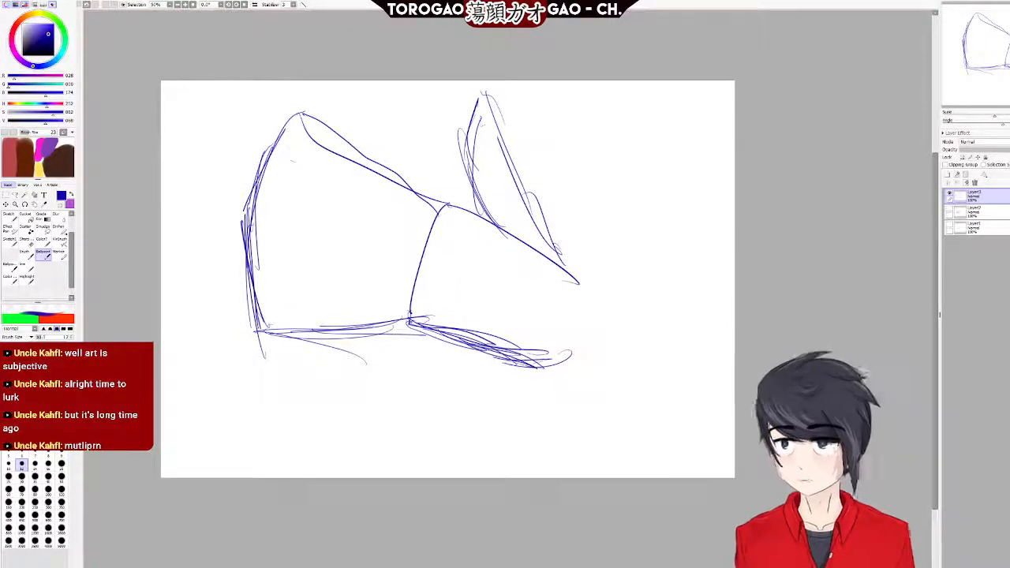
Add a new layer, make the rough hand layer below it active again and lower that layer's opacity.
{"action": "key", "text": "ctrl+shift+n"}
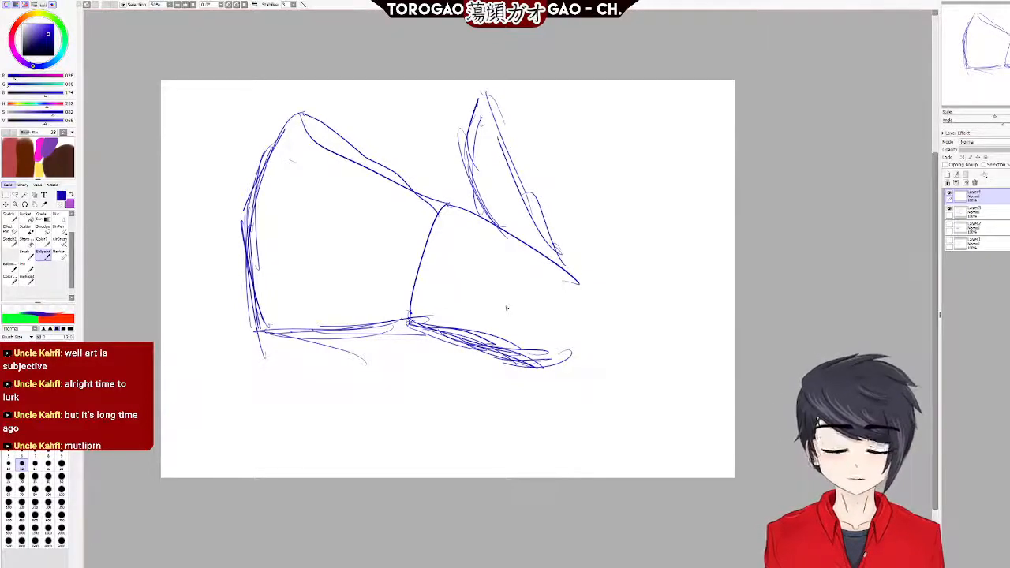
{"action": "left_click", "coordinate": [973, 211]}
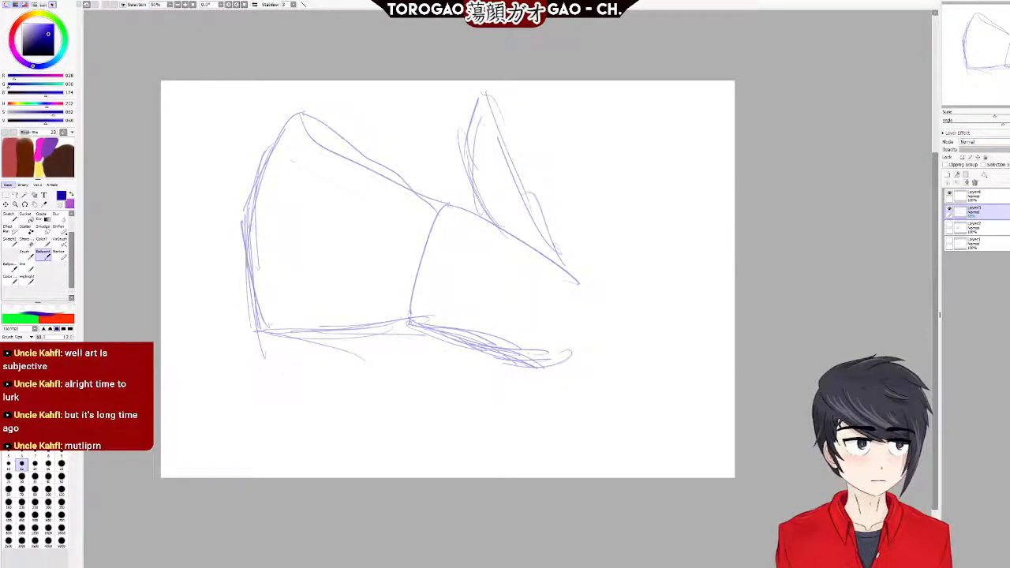
Sketch rounded tips for the top two fingers, building up the uppermost one with repeated strokes along both sides.
{"action": "scroll", "coordinate": [400, 198], "scroll_direction": "up", "scroll_amount": 3}
{"action": "left_click_drag", "start_coordinate": [474, 261], "coordinate": [570, 261]}
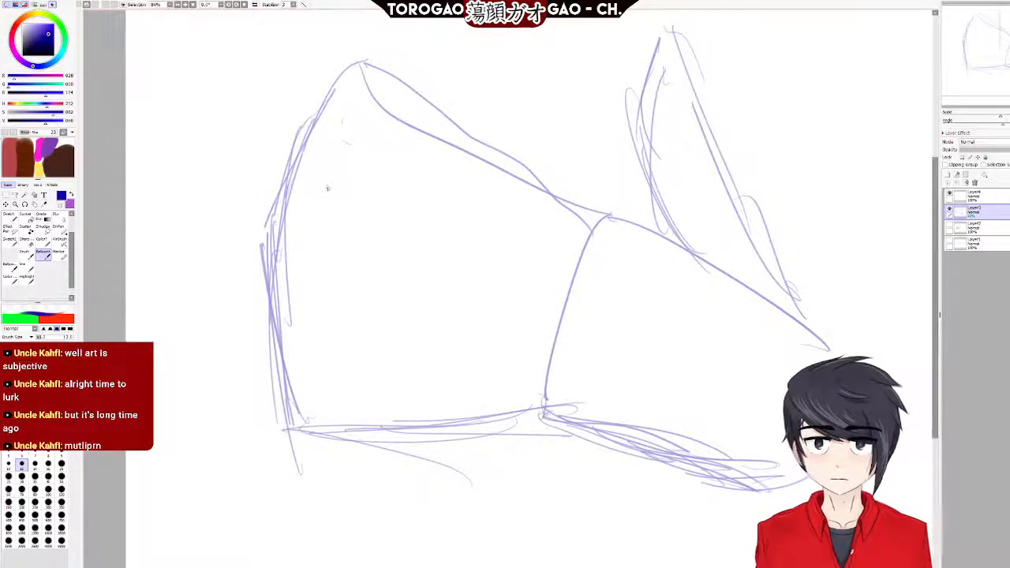
{"action": "left_click_drag", "start_coordinate": [329, 169], "coordinate": [296, 225]}
{"action": "mouse_move", "coordinate": [406, 86]}
{"action": "left_mouse_down"}
{"action": "mouse_move", "coordinate": [348, 60]}
{"action": "mouse_move", "coordinate": [328, 81]}
{"action": "left_mouse_up"}
{"action": "key", "text": "ctrl+z"}
{"action": "mouse_move", "coordinate": [414, 92]}
{"action": "left_mouse_down"}
{"action": "mouse_move", "coordinate": [347, 78]}
{"action": "mouse_move", "coordinate": [412, 155]}
{"action": "left_mouse_up"}
{"action": "left_click_drag", "start_coordinate": [350, 105], "coordinate": [401, 127]}
{"action": "left_click_drag", "start_coordinate": [374, 72], "coordinate": [449, 109]}
{"action": "left_click_drag", "start_coordinate": [375, 72], "coordinate": [448, 118]}
{"action": "mouse_move", "coordinate": [345, 116]}
{"action": "left_mouse_down"}
{"action": "mouse_move", "coordinate": [412, 163]}
{"action": "mouse_move", "coordinate": [405, 147]}
{"action": "mouse_move", "coordinate": [409, 163]}
{"action": "left_mouse_up"}
{"action": "left_click_drag", "start_coordinate": [376, 73], "coordinate": [456, 120]}
Mark both sides of the top finger's base at the palm and reinforce the second finger's rounded tip.
{"action": "left_click_drag", "start_coordinate": [515, 225], "coordinate": [581, 245]}
{"action": "left_click_drag", "start_coordinate": [557, 166], "coordinate": [610, 211]}
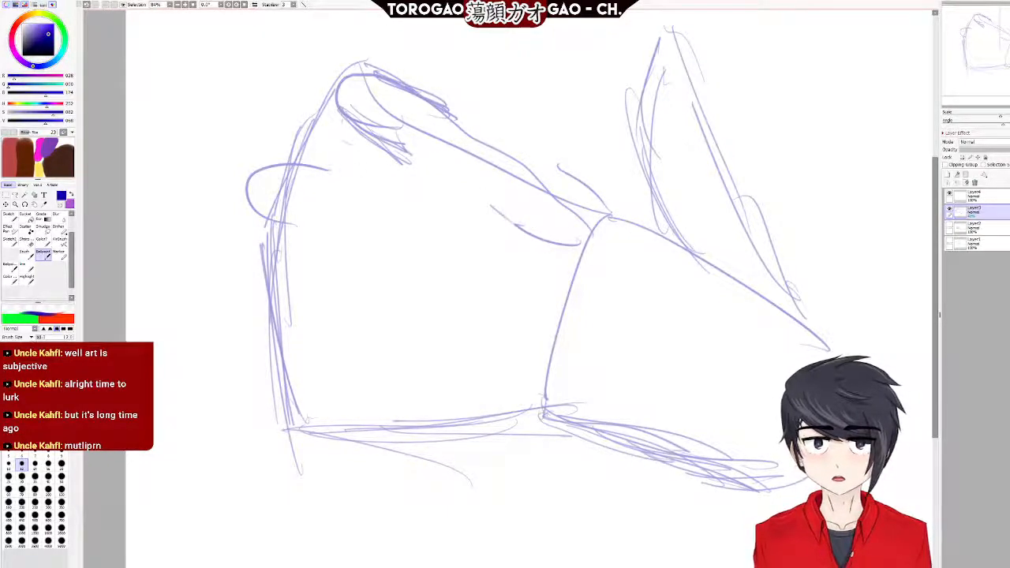
{"action": "left_click_drag", "start_coordinate": [519, 146], "coordinate": [568, 165]}
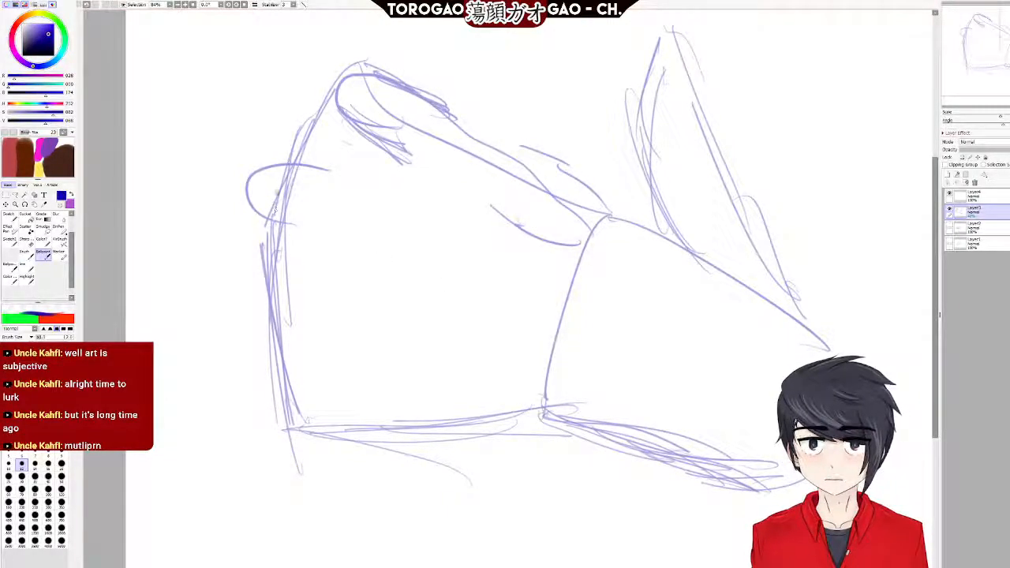
{"action": "mouse_move", "coordinate": [270, 166]}
{"action": "left_mouse_down"}
{"action": "mouse_move", "coordinate": [240, 175]}
{"action": "mouse_move", "coordinate": [246, 202]}
{"action": "mouse_move", "coordinate": [266, 228]}
{"action": "mouse_move", "coordinate": [289, 223]}
{"action": "left_mouse_up"}
Sketch the third finger's rounded tip and extend its upper and lower sides towards the palm with layered strokes.
{"action": "mouse_move", "coordinate": [289, 302]}
{"action": "left_mouse_down"}
{"action": "mouse_move", "coordinate": [270, 318]}
{"action": "mouse_move", "coordinate": [262, 307]}
{"action": "mouse_move", "coordinate": [256, 314]}
{"action": "mouse_move", "coordinate": [284, 352]}
{"action": "left_mouse_up"}
{"action": "mouse_move", "coordinate": [257, 316]}
{"action": "left_mouse_down"}
{"action": "mouse_move", "coordinate": [292, 339]}
{"action": "mouse_move", "coordinate": [258, 330]}
{"action": "left_mouse_up"}
{"action": "left_click_drag", "start_coordinate": [273, 339], "coordinate": [320, 365]}
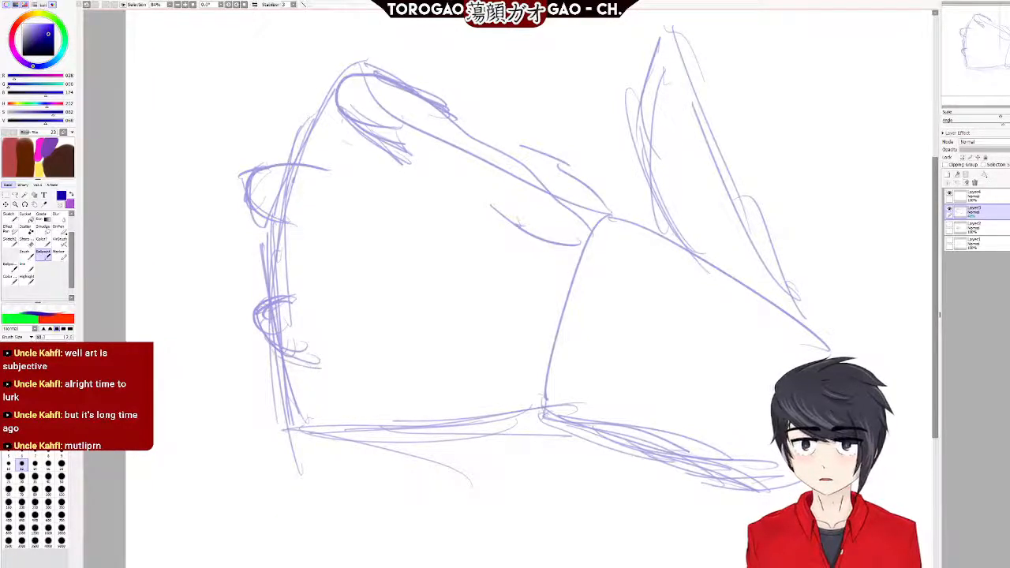
{"action": "mouse_move", "coordinate": [277, 307]}
{"action": "left_mouse_down"}
{"action": "mouse_move", "coordinate": [272, 352]}
{"action": "mouse_move", "coordinate": [263, 348]}
{"action": "mouse_move", "coordinate": [278, 363]}
{"action": "left_mouse_up"}
{"action": "left_click_drag", "start_coordinate": [289, 351], "coordinate": [345, 367]}
{"action": "mouse_move", "coordinate": [270, 306]}
{"action": "left_mouse_down"}
{"action": "mouse_move", "coordinate": [345, 308]}
{"action": "mouse_move", "coordinate": [343, 292]}
{"action": "left_mouse_up"}
{"action": "left_click_drag", "start_coordinate": [264, 338], "coordinate": [344, 347]}
{"action": "left_click_drag", "start_coordinate": [281, 352], "coordinate": [352, 354]}
{"action": "left_click_drag", "start_coordinate": [334, 344], "coordinate": [360, 352]}
{"action": "left_click_drag", "start_coordinate": [291, 306], "coordinate": [365, 303]}
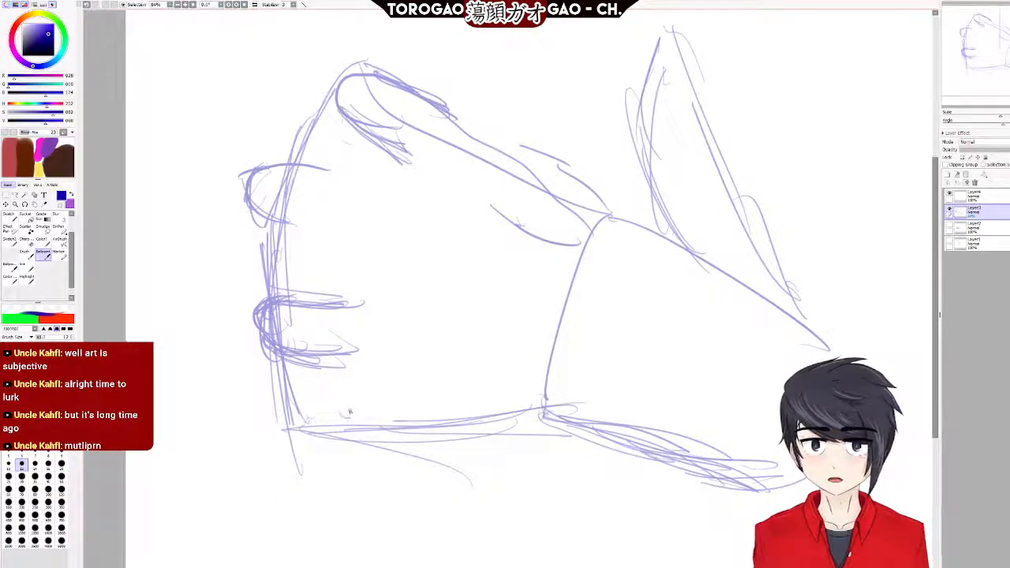
Sketch the little finger's rounded tip and sides over the finger block's lower edge, set back from the other fingertips.
{"action": "mouse_move", "coordinate": [386, 392]}
{"action": "left_mouse_down"}
{"action": "mouse_move", "coordinate": [348, 415]}
{"action": "mouse_move", "coordinate": [344, 430]}
{"action": "mouse_move", "coordinate": [360, 451]}
{"action": "mouse_move", "coordinate": [420, 455]}
{"action": "left_mouse_up"}
{"action": "key", "text": "ctrl+z"}
{"action": "left_click_drag", "start_coordinate": [359, 447], "coordinate": [450, 450]}
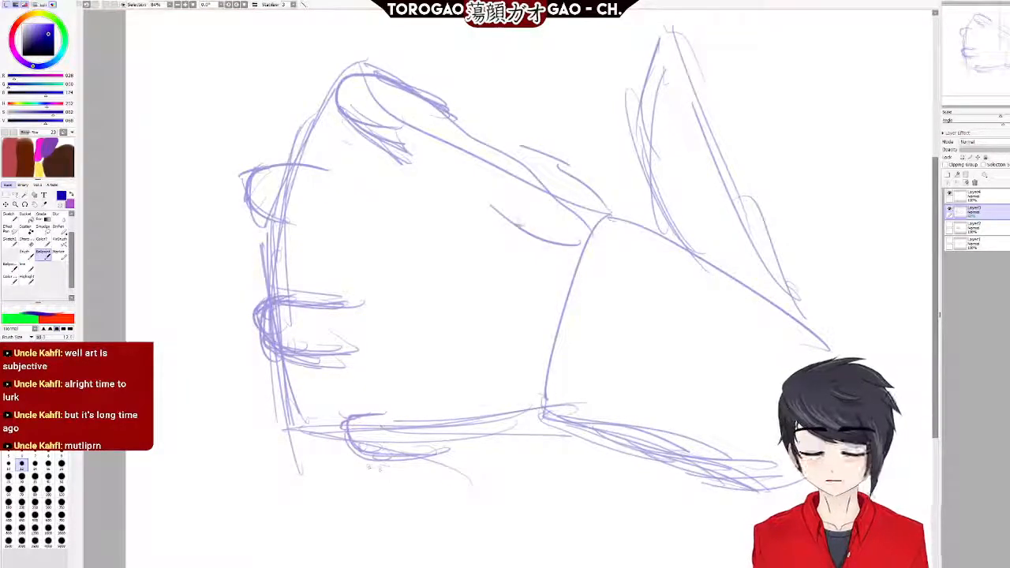
{"action": "left_click_drag", "start_coordinate": [369, 466], "coordinate": [419, 462]}
{"action": "left_click_drag", "start_coordinate": [367, 419], "coordinate": [423, 408]}
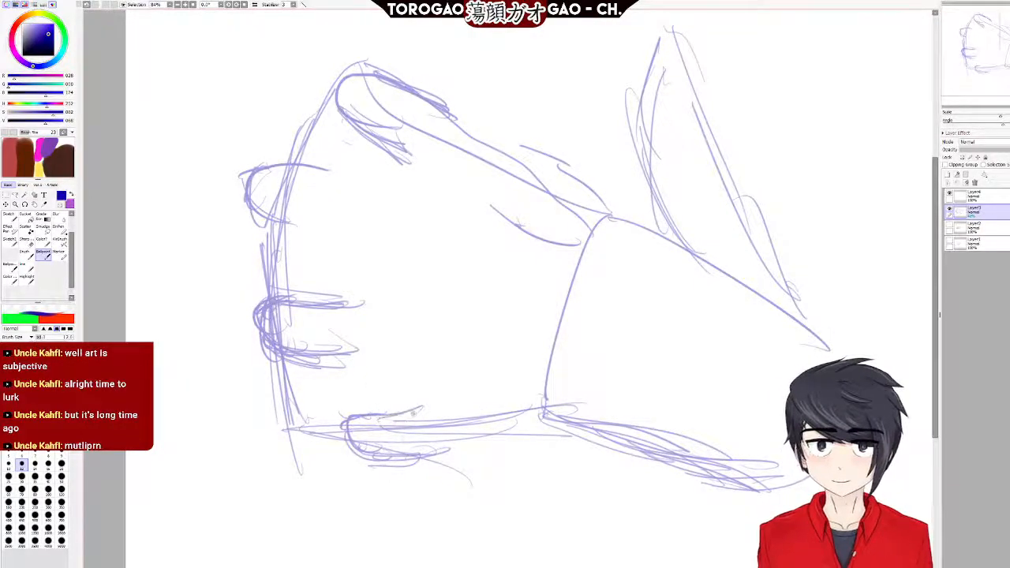
Extend the second finger's upper and lower sides from its tip towards the palm.
{"action": "left_click_drag", "start_coordinate": [268, 203], "coordinate": [342, 227]}
{"action": "left_click_drag", "start_coordinate": [293, 163], "coordinate": [356, 181]}
{"action": "left_click_drag", "start_coordinate": [283, 222], "coordinate": [354, 234]}
Sketch the sides of the second finger's base at the palm edge and start the third finger's base below it.
{"action": "left_click_drag", "start_coordinate": [556, 245], "coordinate": [583, 250]}
{"action": "mouse_move", "coordinate": [490, 219]}
{"action": "left_mouse_down"}
{"action": "mouse_move", "coordinate": [583, 250]}
{"action": "mouse_move", "coordinate": [489, 246]}
{"action": "left_mouse_up"}
{"action": "mouse_move", "coordinate": [453, 274]}
{"action": "left_mouse_down"}
{"action": "mouse_move", "coordinate": [542, 313]}
{"action": "mouse_move", "coordinate": [562, 309]}
{"action": "left_mouse_up"}
{"action": "left_click_drag", "start_coordinate": [487, 225], "coordinate": [557, 247]}
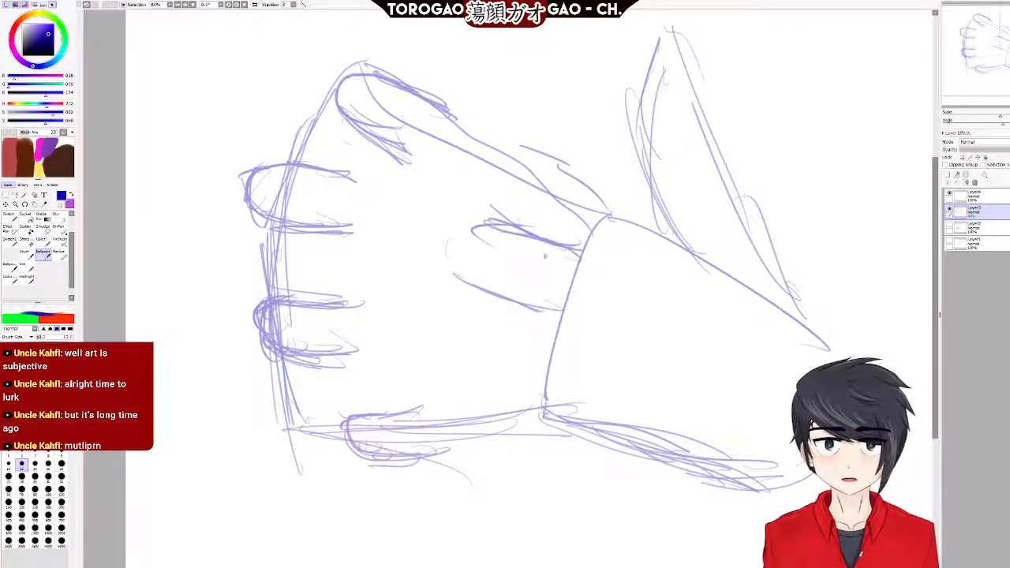
{"action": "left_click_drag", "start_coordinate": [556, 316], "coordinate": [566, 321]}
{"action": "left_click_drag", "start_coordinate": [482, 310], "coordinate": [563, 319]}
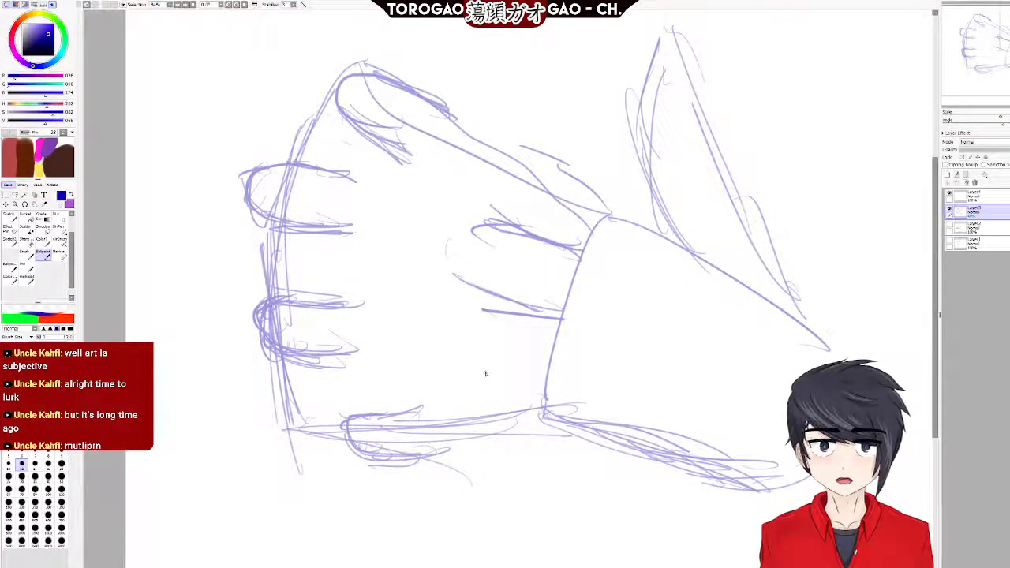
Sketch the base lines of the ring and little fingers where they meet the palm.
{"action": "left_click_drag", "start_coordinate": [480, 362], "coordinate": [581, 373]}
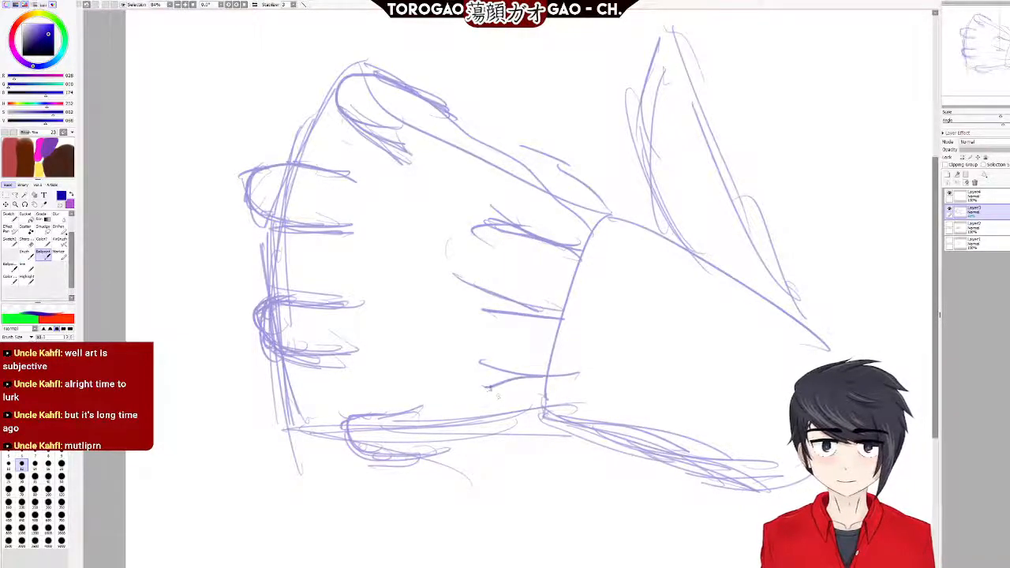
{"action": "left_click_drag", "start_coordinate": [499, 447], "coordinate": [570, 435]}
{"action": "mouse_move", "coordinate": [502, 451]}
{"action": "left_mouse_down"}
{"action": "mouse_move", "coordinate": [586, 431]}
{"action": "mouse_move", "coordinate": [622, 458]}
{"action": "mouse_move", "coordinate": [581, 431]}
{"action": "left_mouse_up"}
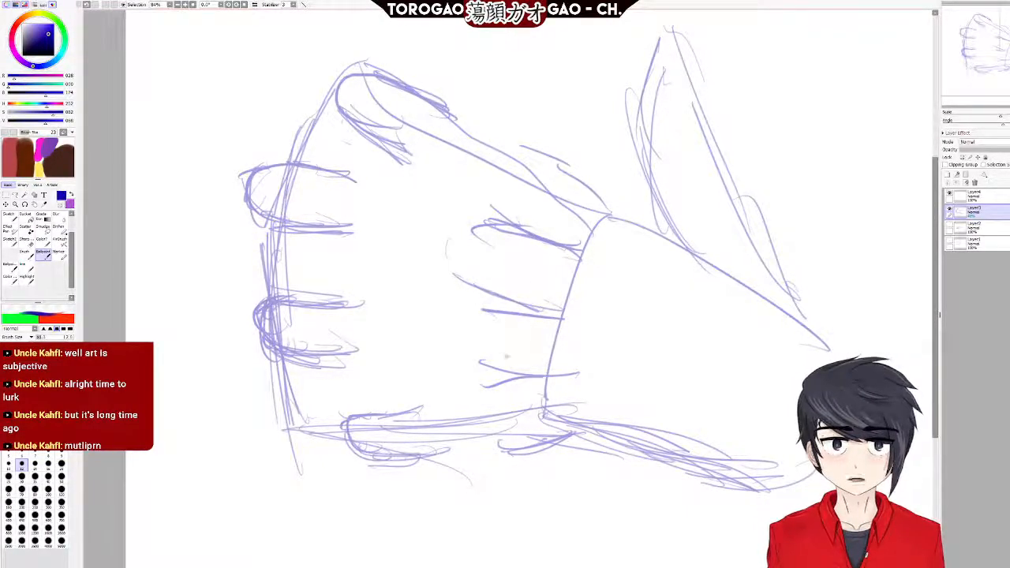
{"action": "mouse_move", "coordinate": [481, 363]}
{"action": "left_mouse_down"}
{"action": "mouse_move", "coordinate": [542, 376]}
{"action": "mouse_move", "coordinate": [530, 364]}
{"action": "left_mouse_up"}
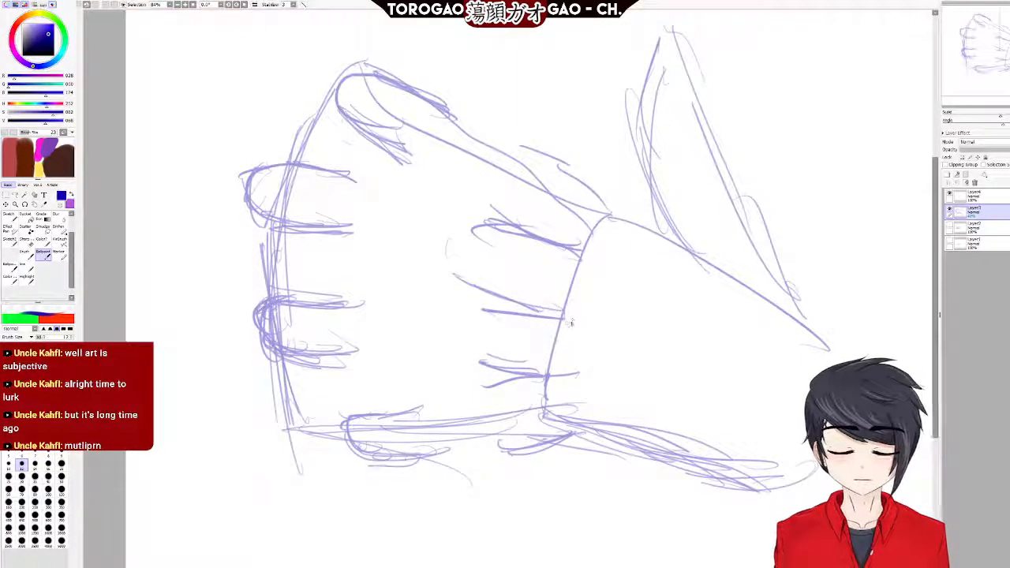
Connect the thumb's inner edge to the palm and round off the thumb's tip.
{"action": "left_click_drag", "start_coordinate": [608, 220], "coordinate": [735, 229]}
{"action": "mouse_move", "coordinate": [636, 78]}
{"action": "left_mouse_down"}
{"action": "mouse_move", "coordinate": [641, 108]}
{"action": "mouse_move", "coordinate": [692, 208]}
{"action": "mouse_move", "coordinate": [724, 235]}
{"action": "left_mouse_up"}
{"action": "mouse_move", "coordinate": [636, 88]}
{"action": "left_mouse_down"}
{"action": "mouse_move", "coordinate": [645, 47]}
{"action": "mouse_move", "coordinate": [685, 41]}
{"action": "mouse_move", "coordinate": [735, 118]}
{"action": "left_mouse_up"}
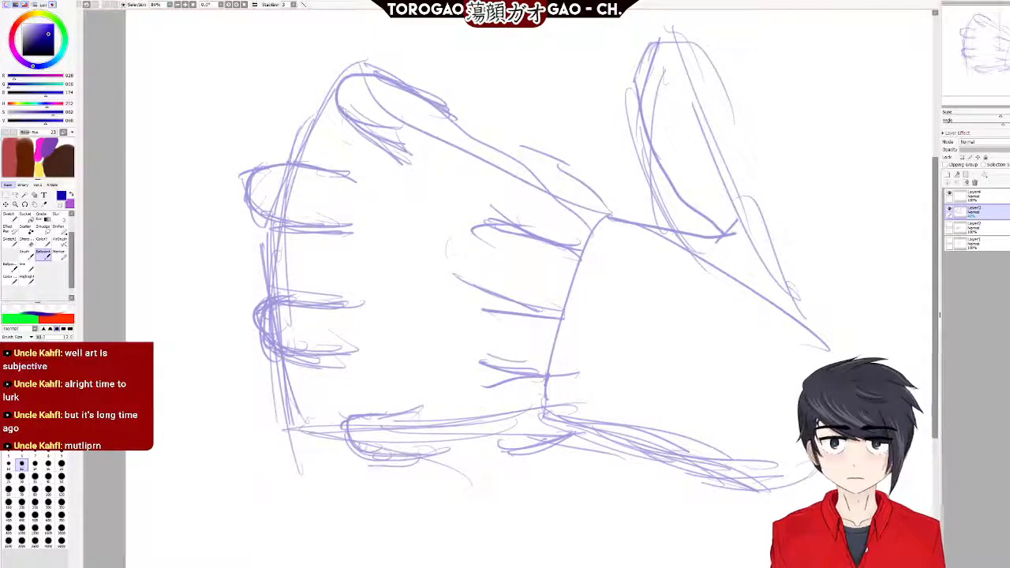
Sketch both long sides of the uppermost finger, joining its rounded tip to the knuckle line.
{"action": "mouse_move", "coordinate": [382, 161]}
{"action": "left_mouse_down"}
{"action": "mouse_move", "coordinate": [427, 170]}
{"action": "mouse_move", "coordinate": [487, 204]}
{"action": "left_mouse_up"}
{"action": "left_click_drag", "start_coordinate": [445, 103], "coordinate": [529, 148]}
{"action": "left_click_drag", "start_coordinate": [376, 135], "coordinate": [495, 196]}
{"action": "left_click_drag", "start_coordinate": [417, 157], "coordinate": [523, 221]}
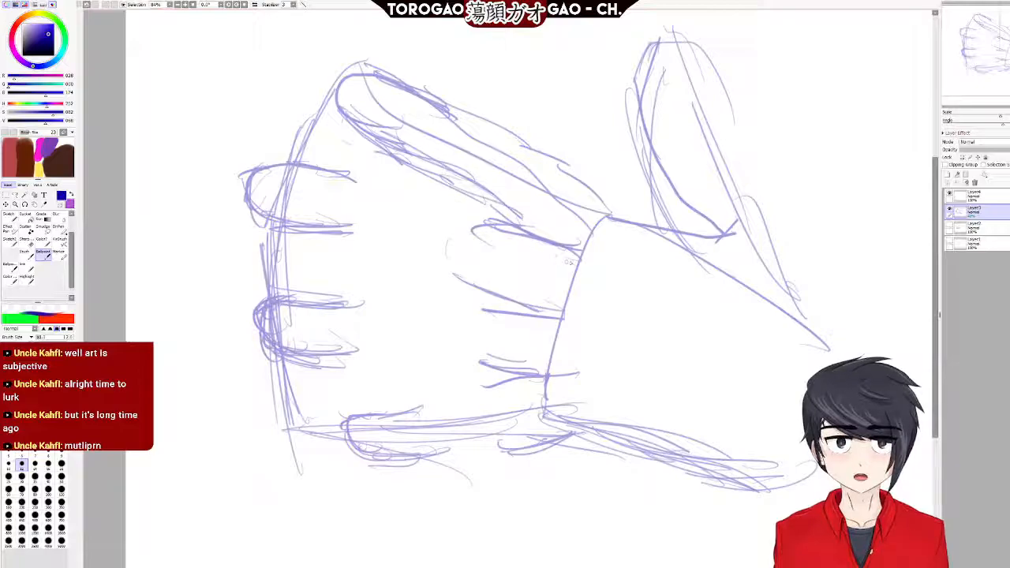
{"action": "mouse_move", "coordinate": [507, 207]}
{"action": "left_mouse_down"}
{"action": "mouse_move", "coordinate": [588, 251]}
{"action": "mouse_move", "coordinate": [590, 265]}
{"action": "left_mouse_up"}
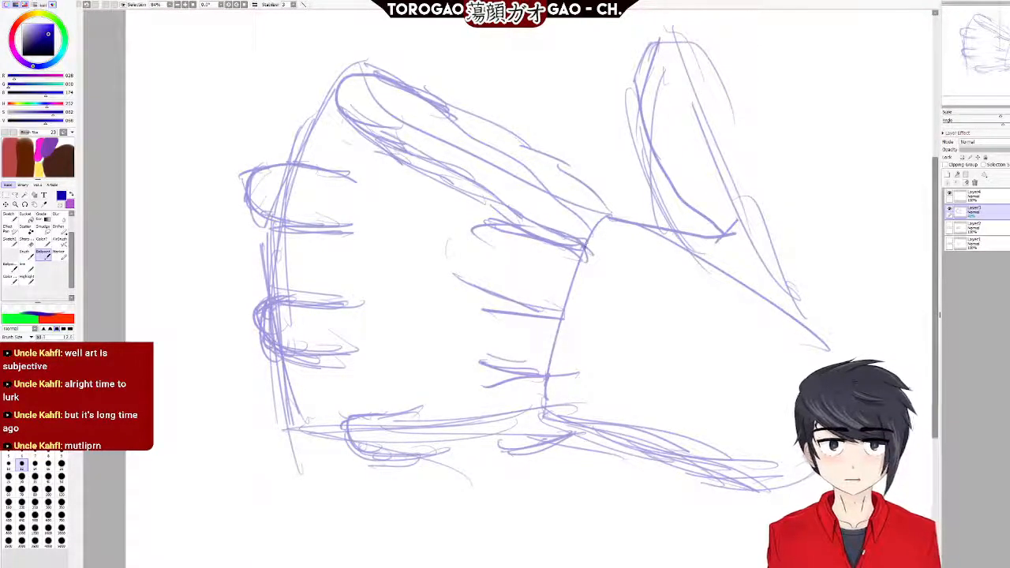
Sketch converging strokes at the base of the second finger, on both sides of it, ending at the palm edge.
{"action": "left_click_drag", "start_coordinate": [494, 229], "coordinate": [586, 264]}
{"action": "left_click_drag", "start_coordinate": [464, 273], "coordinate": [554, 298]}
{"action": "left_click_drag", "start_coordinate": [483, 287], "coordinate": [570, 312]}
{"action": "mouse_move", "coordinate": [517, 300]}
{"action": "left_mouse_down"}
{"action": "mouse_move", "coordinate": [572, 319]}
{"action": "mouse_move", "coordinate": [561, 314]}
{"action": "left_mouse_up"}
Erase the surplus strokes around the base of the second finger and return to the drawing pen.
{"action": "key", "text": "e"}
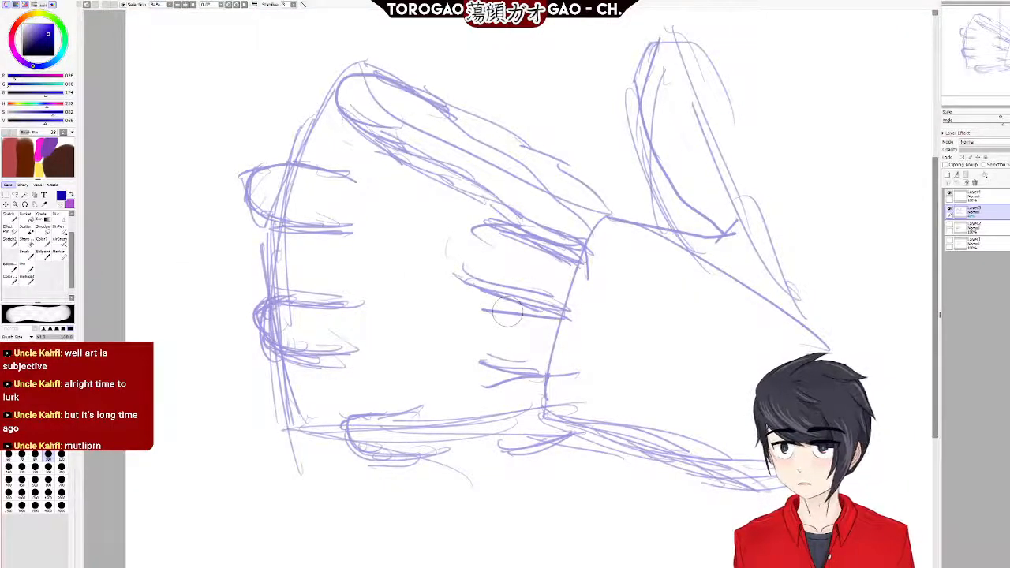
{"action": "key", "text": "n"}
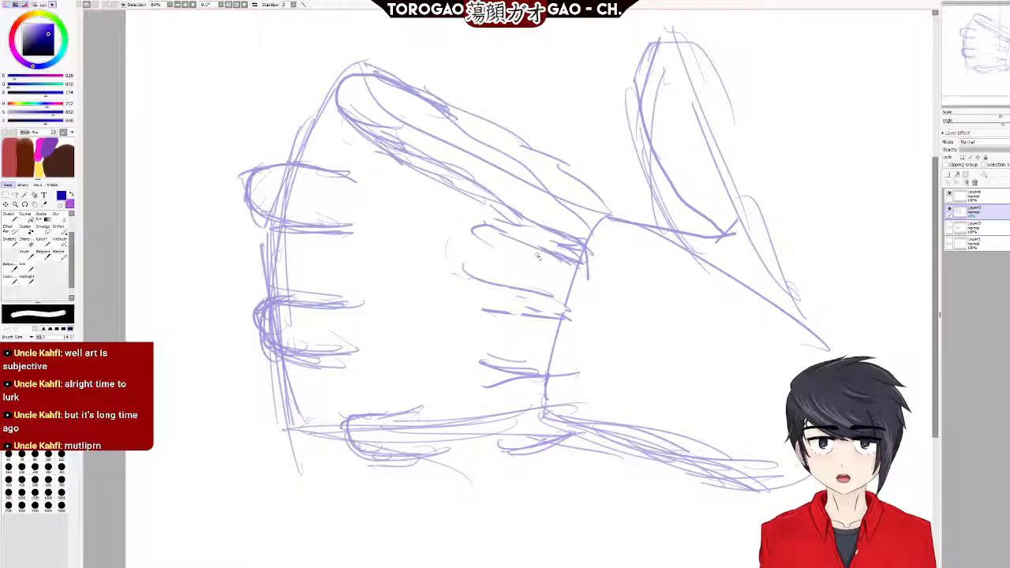
{"action": "key", "text": "b"}
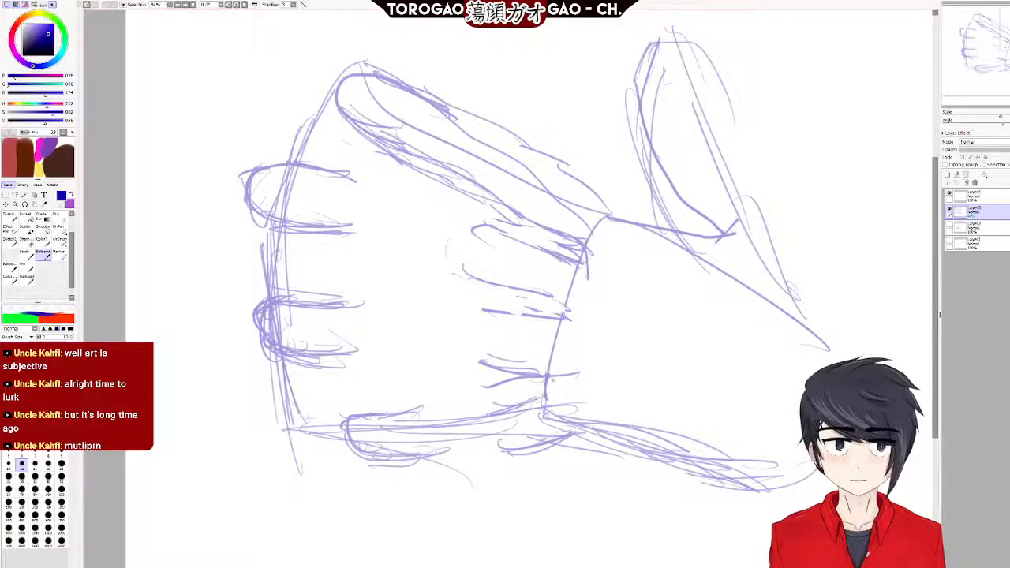
Darken the gaps between the finger bases along the palm edge and raise the sketch layer's opacity to 100%.
{"action": "left_click_drag", "start_coordinate": [544, 388], "coordinate": [506, 409]}
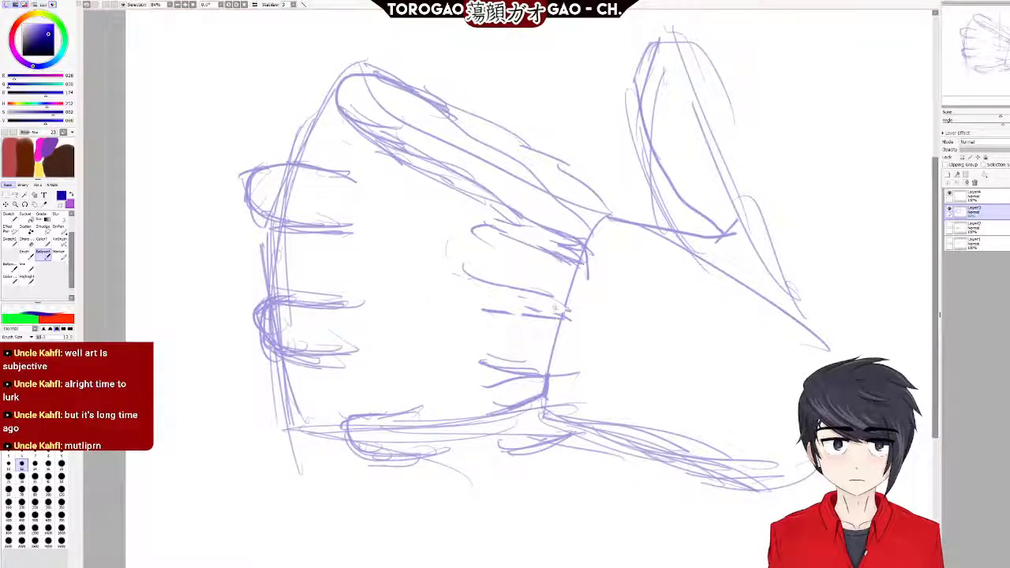
{"action": "left_click_drag", "start_coordinate": [548, 378], "coordinate": [550, 405]}
{"action": "mouse_move", "coordinate": [560, 298]}
{"action": "left_mouse_down"}
{"action": "mouse_move", "coordinate": [557, 320]}
{"action": "mouse_move", "coordinate": [557, 311]}
{"action": "left_mouse_up"}
{"action": "mouse_move", "coordinate": [586, 237]}
{"action": "left_mouse_down"}
{"action": "mouse_move", "coordinate": [575, 271]}
{"action": "mouse_move", "coordinate": [578, 262]}
{"action": "mouse_move", "coordinate": [587, 288]}
{"action": "mouse_move", "coordinate": [584, 257]}
{"action": "mouse_move", "coordinate": [560, 227]}
{"action": "mouse_move", "coordinate": [531, 222]}
{"action": "mouse_move", "coordinate": [560, 236]}
{"action": "left_mouse_up"}
{"action": "left_click_drag", "start_coordinate": [488, 225], "coordinate": [575, 254]}
{"action": "left_click_drag", "start_coordinate": [522, 235], "coordinate": [570, 251]}
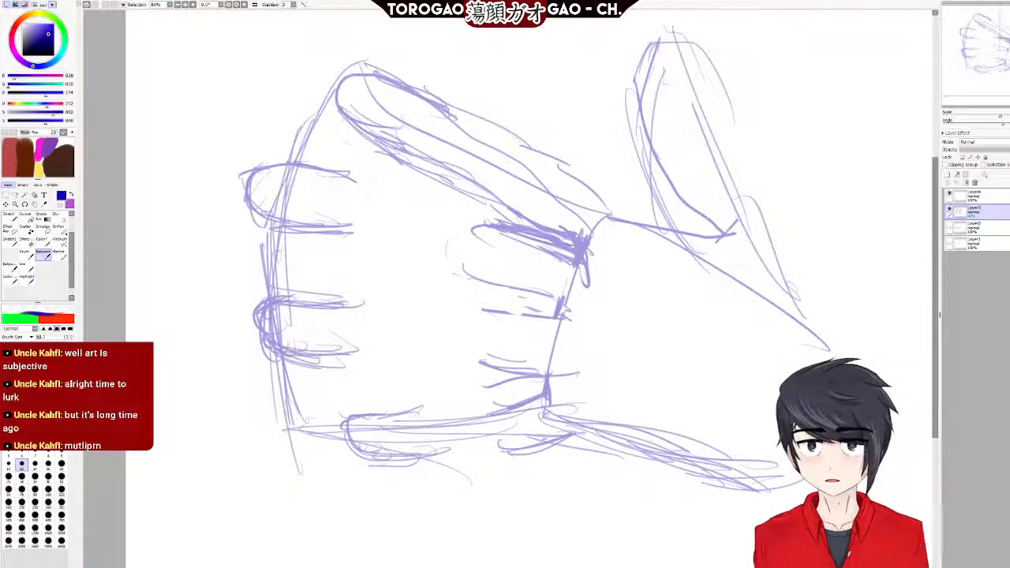
{"action": "mouse_move", "coordinate": [476, 282]}
{"action": "left_mouse_down"}
{"action": "mouse_move", "coordinate": [557, 301]}
{"action": "mouse_move", "coordinate": [542, 302]}
{"action": "mouse_move", "coordinate": [551, 308]}
{"action": "left_mouse_up"}
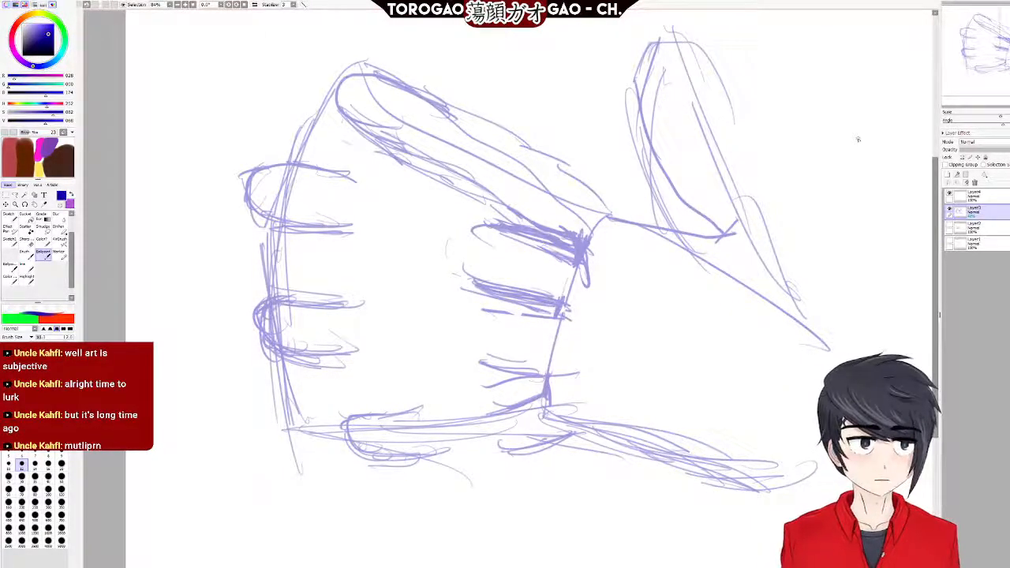
{"action": "key", "text": "ctrl+z"}
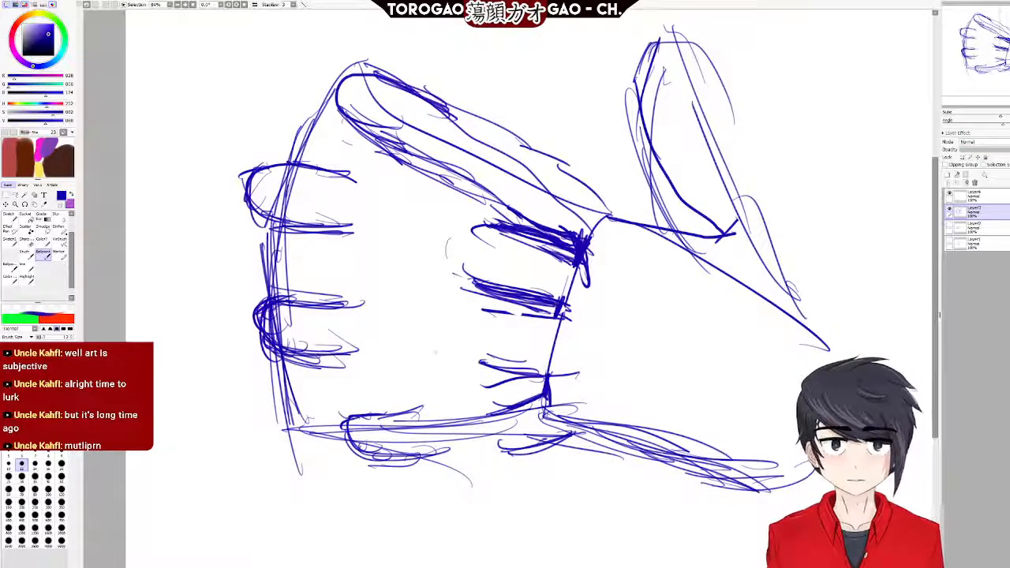
Fill in the lower finger gaps with bold strokes and reinforce the palm's lower edge toward the wrist.
{"action": "mouse_move", "coordinate": [482, 368]}
{"action": "left_mouse_down"}
{"action": "mouse_move", "coordinate": [499, 383]}
{"action": "mouse_move", "coordinate": [546, 380]}
{"action": "mouse_move", "coordinate": [537, 374]}
{"action": "mouse_move", "coordinate": [494, 410]}
{"action": "mouse_move", "coordinate": [474, 412]}
{"action": "left_mouse_up"}
{"action": "mouse_move", "coordinate": [554, 446]}
{"action": "left_mouse_down"}
{"action": "mouse_move", "coordinate": [506, 465]}
{"action": "mouse_move", "coordinate": [539, 450]}
{"action": "mouse_move", "coordinate": [608, 442]}
{"action": "mouse_move", "coordinate": [658, 461]}
{"action": "left_mouse_up"}
{"action": "left_click_drag", "start_coordinate": [579, 446], "coordinate": [654, 463]}
{"action": "left_click_drag", "start_coordinate": [582, 448], "coordinate": [726, 478]}
{"action": "left_click_drag", "start_coordinate": [640, 462], "coordinate": [762, 491]}
{"action": "left_click_drag", "start_coordinate": [678, 467], "coordinate": [806, 490]}
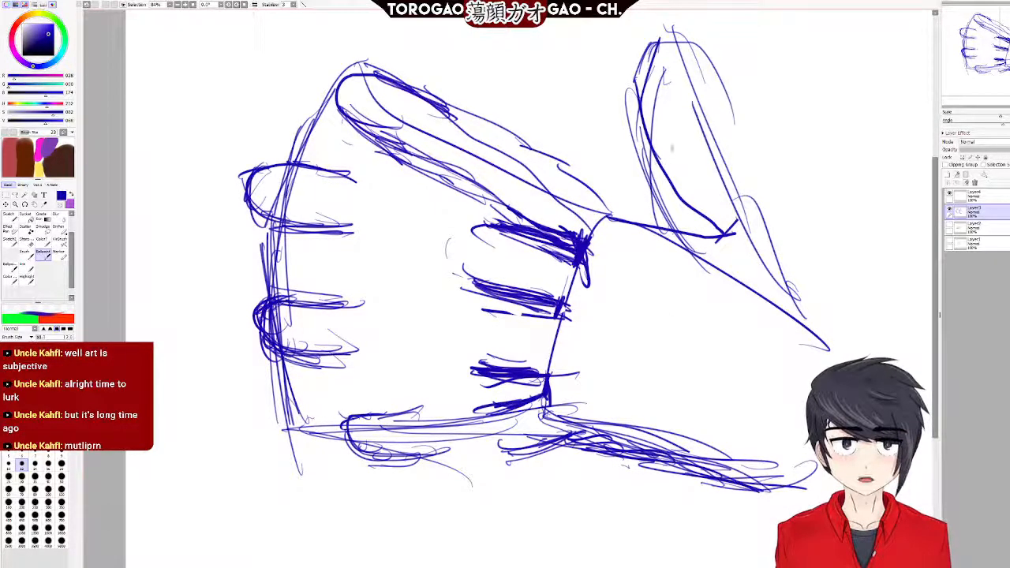
Reinforce the thumb's outline around its tip, inner base and upper outer side with bolder strokes.
{"action": "left_click_drag", "start_coordinate": [674, 41], "coordinate": [744, 148]}
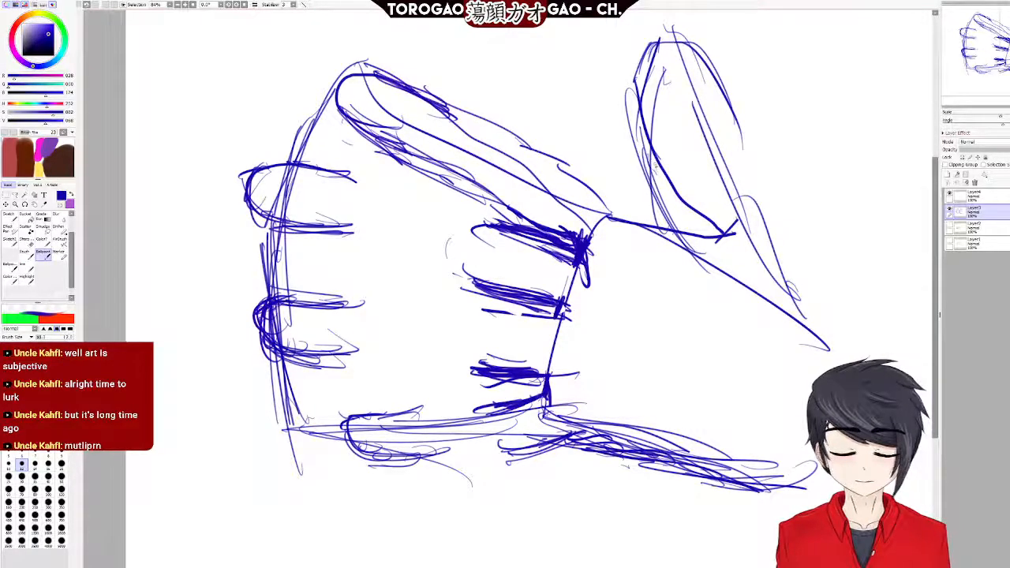
{"action": "left_click_drag", "start_coordinate": [668, 192], "coordinate": [726, 251]}
{"action": "left_click_drag", "start_coordinate": [692, 205], "coordinate": [721, 248]}
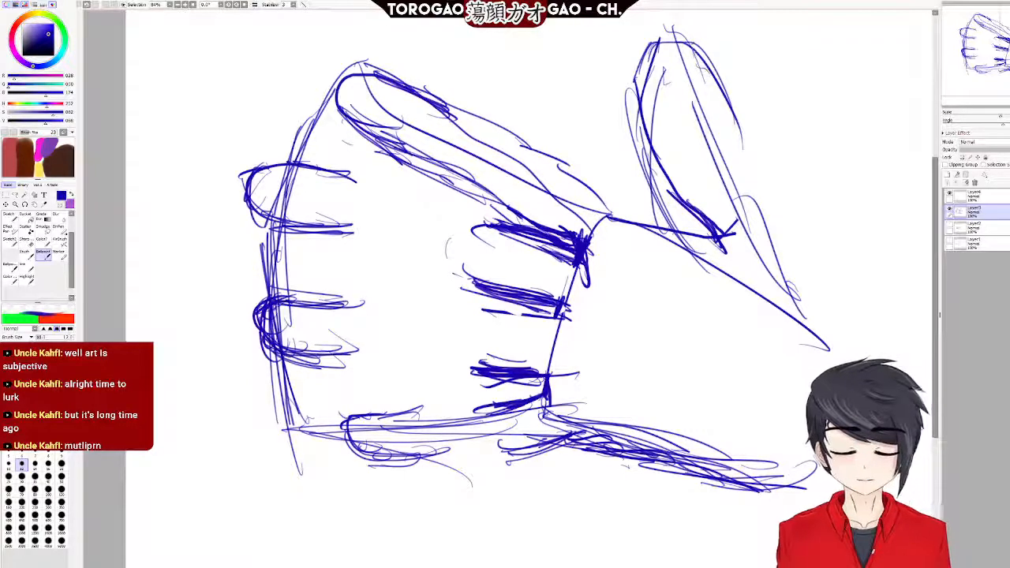
{"action": "left_click_drag", "start_coordinate": [659, 148], "coordinate": [641, 72]}
{"action": "mouse_move", "coordinate": [649, 120]}
{"action": "left_mouse_down"}
{"action": "mouse_move", "coordinate": [641, 57]}
{"action": "mouse_move", "coordinate": [671, 41]}
{"action": "mouse_move", "coordinate": [723, 71]}
{"action": "left_mouse_up"}
{"action": "left_click_drag", "start_coordinate": [659, 44], "coordinate": [709, 85]}
{"action": "mouse_move", "coordinate": [660, 52]}
{"action": "left_mouse_down"}
{"action": "mouse_move", "coordinate": [679, 42]}
{"action": "mouse_move", "coordinate": [713, 126]}
{"action": "left_mouse_up"}
{"action": "left_click_drag", "start_coordinate": [691, 49], "coordinate": [718, 142]}
{"action": "left_click_drag", "start_coordinate": [695, 79], "coordinate": [735, 180]}
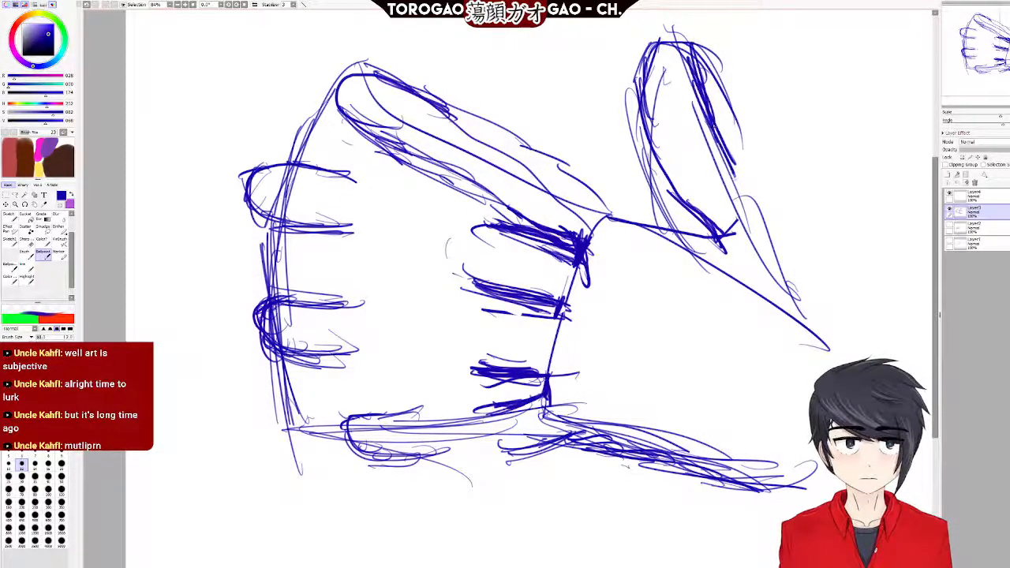
Thicken the thumb's outer contour and carry it down from the tip toward the wrist.
{"action": "left_click_drag", "start_coordinate": [687, 43], "coordinate": [708, 119]}
{"action": "left_click_drag", "start_coordinate": [691, 63], "coordinate": [724, 145]}
{"action": "mouse_move", "coordinate": [661, 42]}
{"action": "left_mouse_down"}
{"action": "mouse_move", "coordinate": [691, 46]}
{"action": "mouse_move", "coordinate": [747, 150]}
{"action": "left_mouse_up"}
{"action": "left_click_drag", "start_coordinate": [712, 110], "coordinate": [756, 185]}
{"action": "left_click_drag", "start_coordinate": [722, 143], "coordinate": [742, 180]}
{"action": "left_click_drag", "start_coordinate": [709, 102], "coordinate": [759, 205]}
{"action": "left_click_drag", "start_coordinate": [716, 126], "coordinate": [793, 251]}
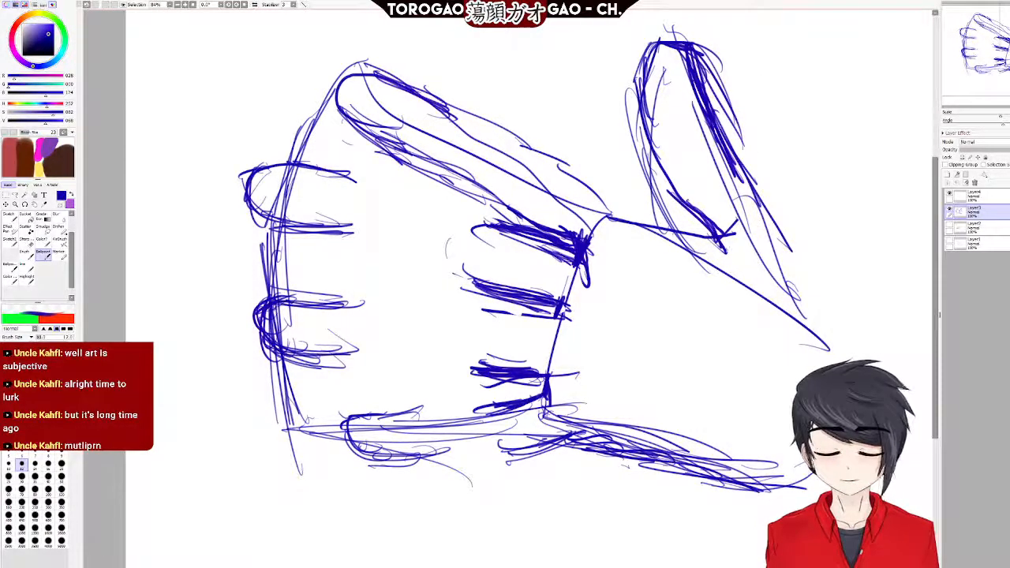
{"action": "left_click_drag", "start_coordinate": [744, 165], "coordinate": [807, 254]}
{"action": "left_click_drag", "start_coordinate": [755, 189], "coordinate": [821, 319]}
{"action": "mouse_move", "coordinate": [778, 218]}
{"action": "left_mouse_down"}
{"action": "mouse_move", "coordinate": [824, 320]}
{"action": "mouse_move", "coordinate": [838, 327]}
{"action": "mouse_move", "coordinate": [831, 318]}
{"action": "left_mouse_up"}
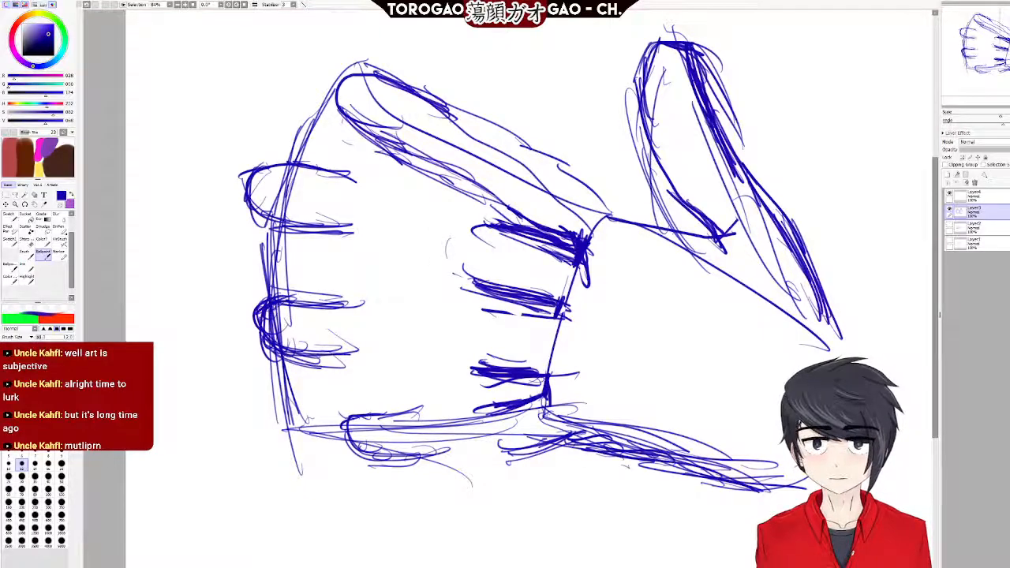
Draw the sides of the middle fingers across the open area, linking the fingertips to the finger bases.
{"action": "left_click_drag", "start_coordinate": [349, 351], "coordinate": [457, 364]}
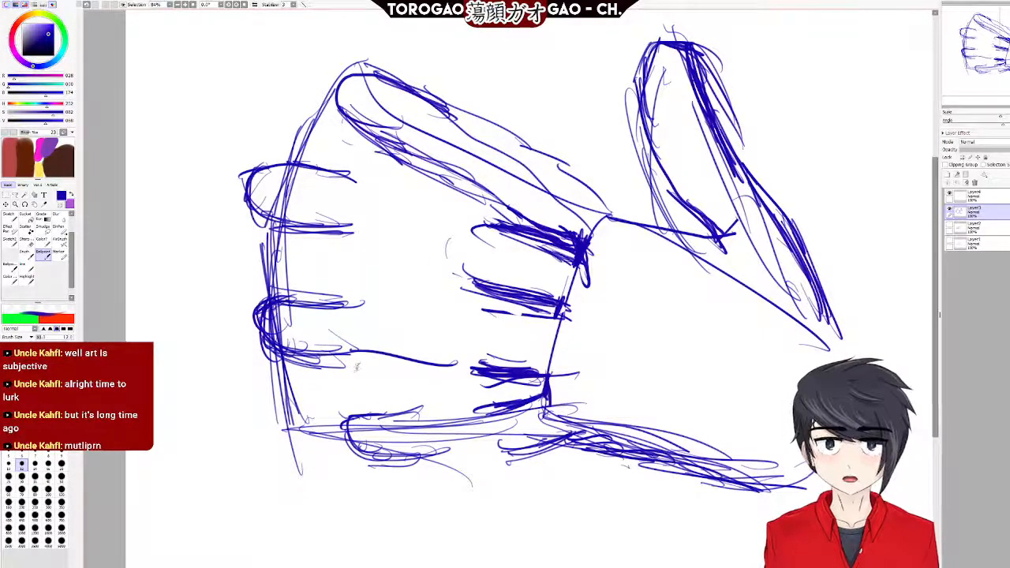
{"action": "key", "text": "ctrl+z"}
{"action": "left_click_drag", "start_coordinate": [352, 352], "coordinate": [456, 365]}
{"action": "left_click_drag", "start_coordinate": [360, 299], "coordinate": [472, 307]}
{"action": "key", "text": "ctrl+z"}
{"action": "left_click_drag", "start_coordinate": [361, 302], "coordinate": [493, 317]}
{"action": "left_click_drag", "start_coordinate": [363, 241], "coordinate": [464, 278]}
{"action": "left_click_drag", "start_coordinate": [377, 186], "coordinate": [472, 224]}
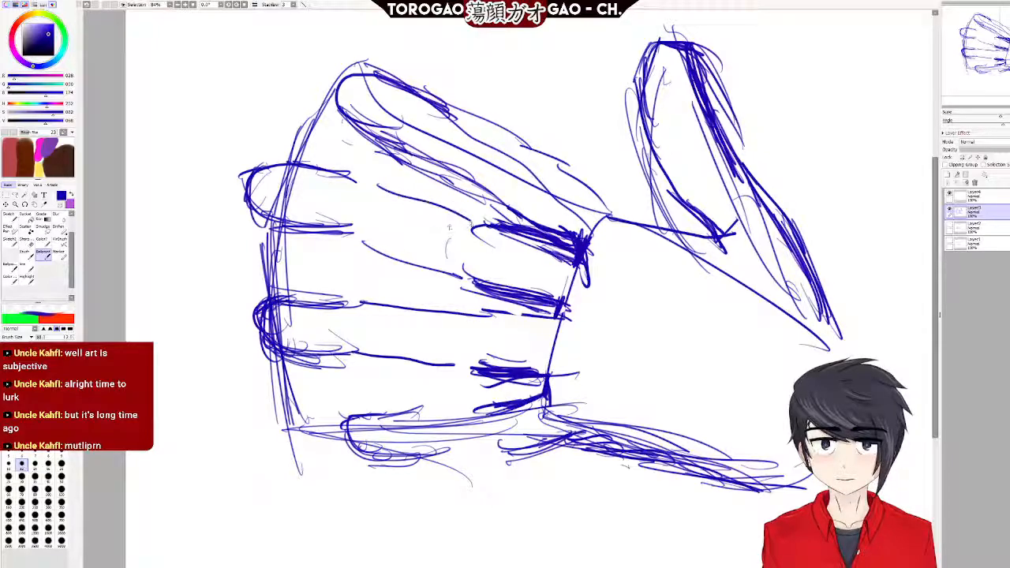
{"action": "mouse_move", "coordinate": [366, 242]}
{"action": "left_mouse_down"}
{"action": "mouse_move", "coordinate": [412, 268]}
{"action": "mouse_move", "coordinate": [464, 278]}
{"action": "left_mouse_up"}
{"action": "mouse_move", "coordinate": [421, 165]}
{"action": "left_mouse_down"}
{"action": "mouse_move", "coordinate": [466, 191]}
{"action": "mouse_move", "coordinate": [507, 195]}
{"action": "left_mouse_up"}
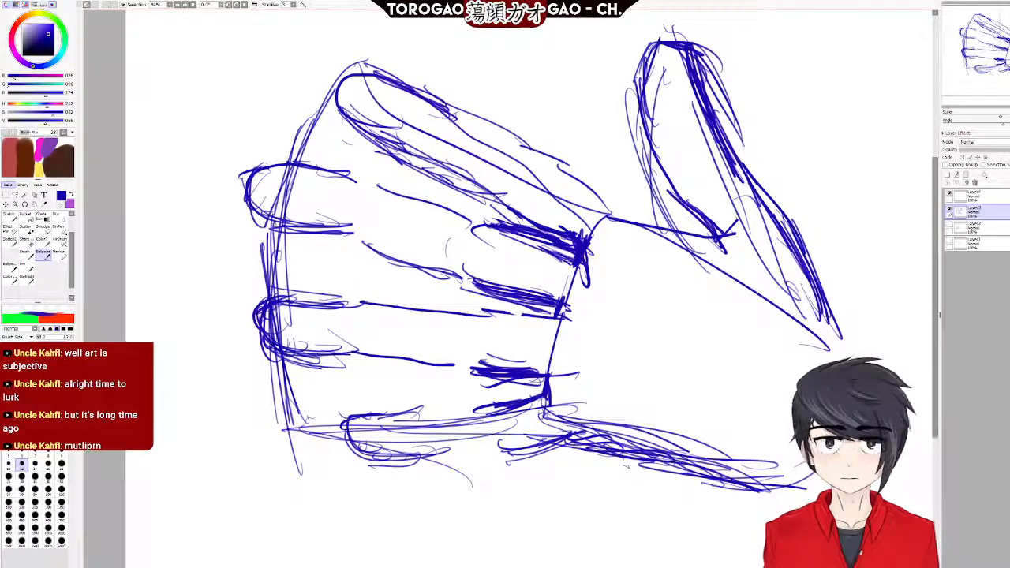
Erase part of the upper outline of the uppermost finger and switch back to the drawing pen.
{"action": "key", "text": "e"}
{"action": "left_click_drag", "start_coordinate": [487, 131], "coordinate": [469, 114]}
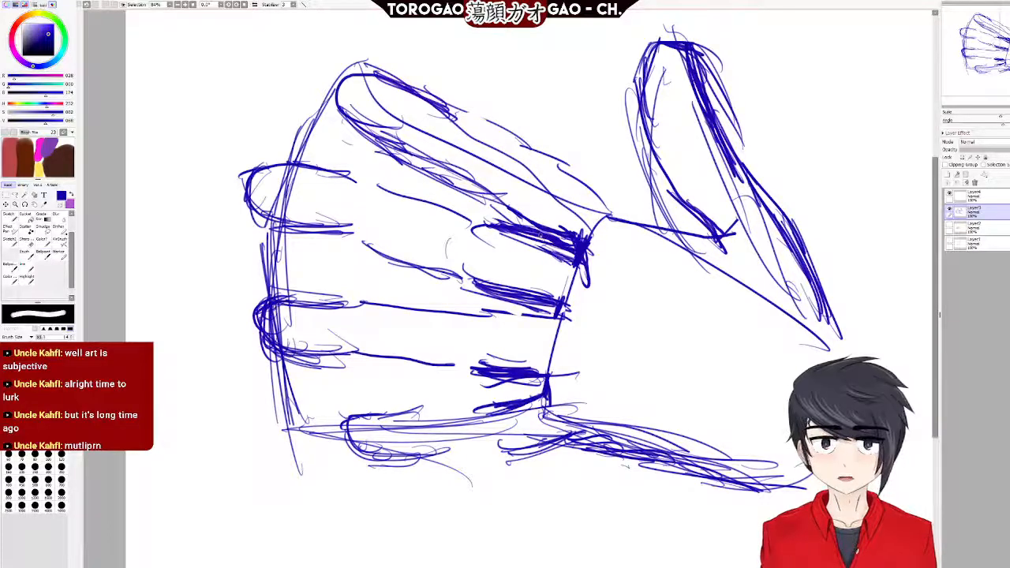
{"action": "key", "text": "e"}
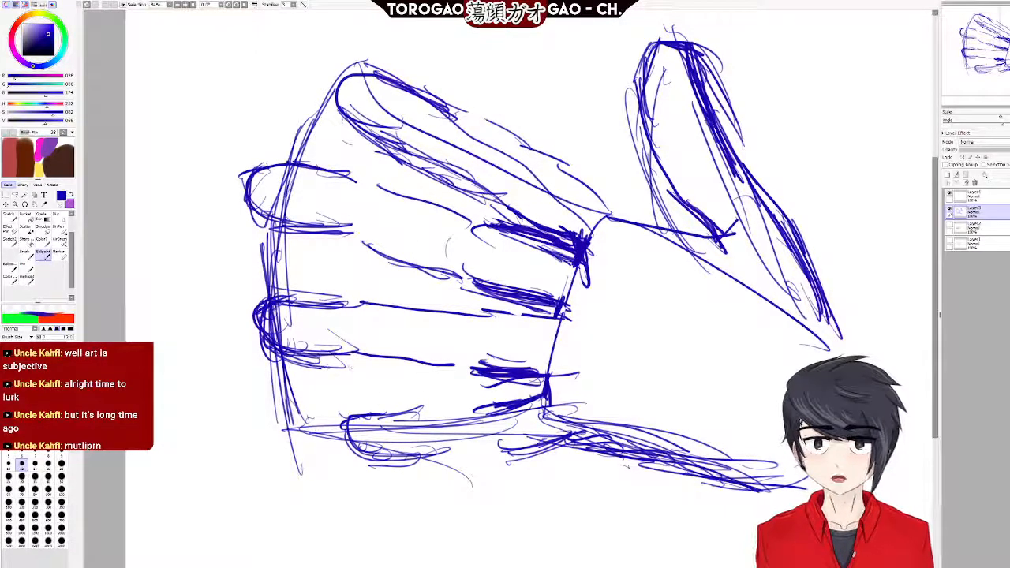
Sketch the underside of the little finger and thicken the palm's lower edge near the wrist.
{"action": "left_click_drag", "start_coordinate": [424, 417], "coordinate": [521, 480]}
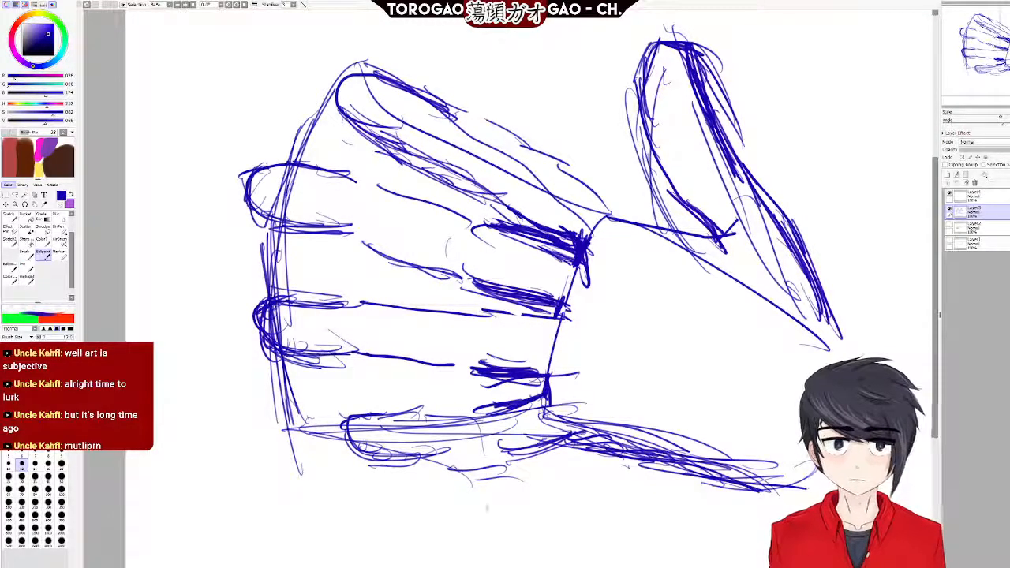
{"action": "left_click_drag", "start_coordinate": [431, 465], "coordinate": [529, 478]}
{"action": "mouse_move", "coordinate": [659, 456]}
{"action": "left_mouse_down"}
{"action": "mouse_move", "coordinate": [732, 491]}
{"action": "mouse_move", "coordinate": [797, 494]}
{"action": "left_mouse_up"}
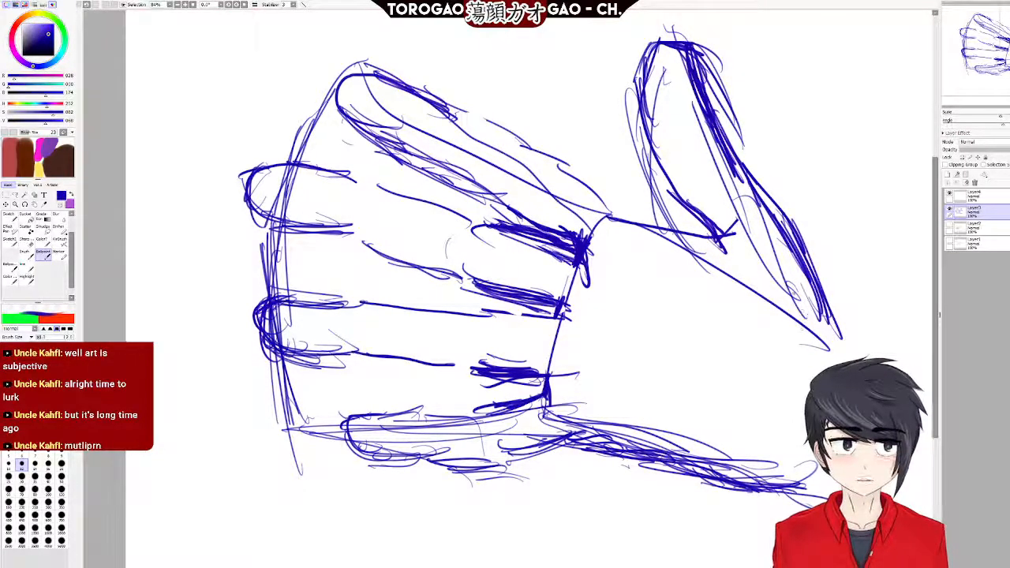
Extend the thumb's outer contour past its base into the wrist line, redoing the first stroke.
{"action": "left_click_drag", "start_coordinate": [806, 269], "coordinate": [853, 323]}
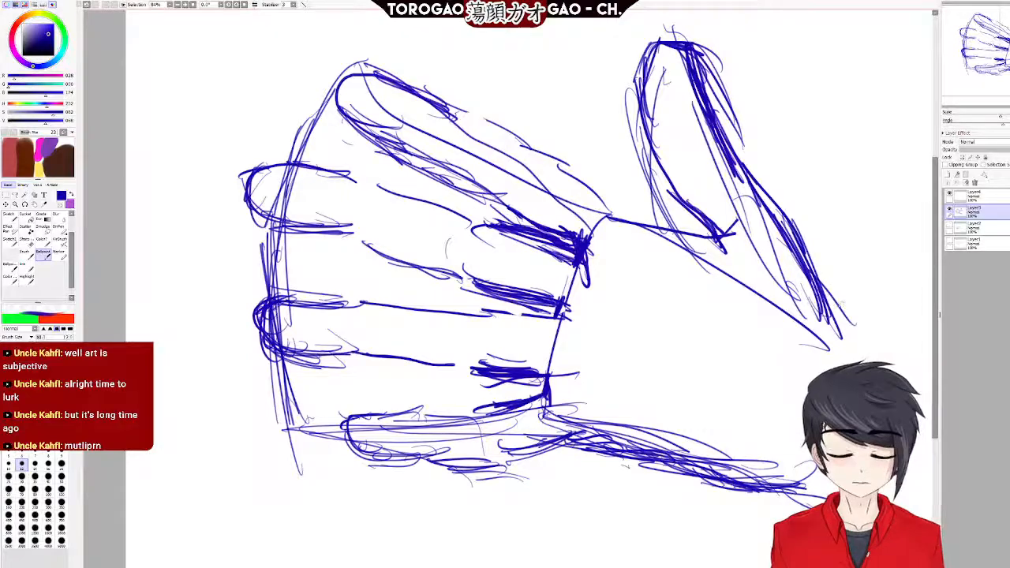
{"action": "key", "text": "ctrl+z"}
{"action": "left_click_drag", "start_coordinate": [822, 300], "coordinate": [859, 363]}
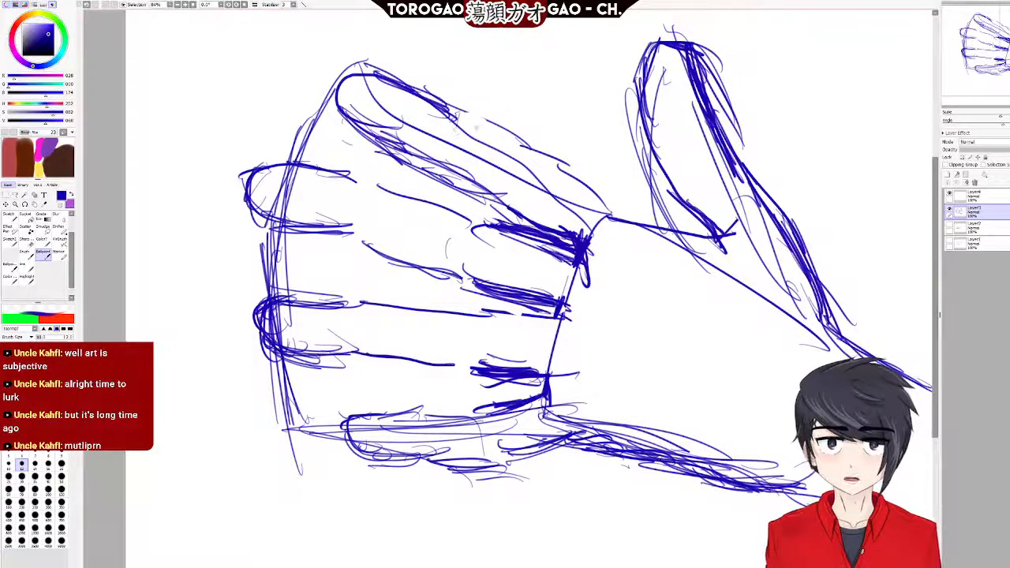
Add a light line on the palm near the wrist and thicken the outer base of the uppermost finger.
{"action": "left_click_drag", "start_coordinate": [703, 397], "coordinate": [757, 435]}
{"action": "mouse_move", "coordinate": [537, 166]}
{"action": "left_mouse_down"}
{"action": "mouse_move", "coordinate": [629, 213]}
{"action": "mouse_move", "coordinate": [557, 170]}
{"action": "mouse_move", "coordinate": [623, 215]}
{"action": "mouse_move", "coordinate": [570, 177]}
{"action": "left_mouse_up"}
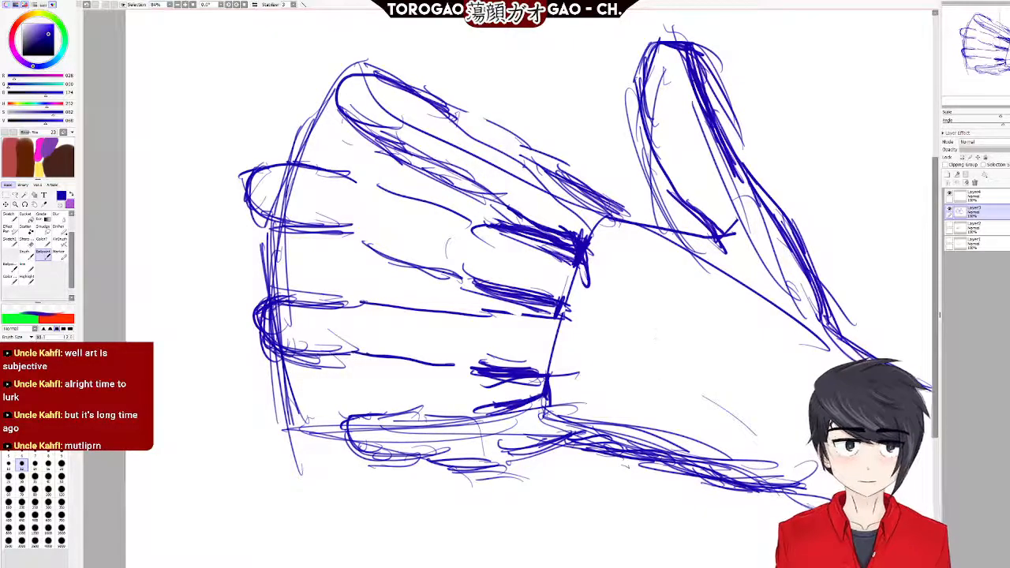
{"action": "mouse_move", "coordinate": [601, 396]}
{"action": "left_mouse_down"}
{"action": "mouse_move", "coordinate": [628, 383]}
{"action": "mouse_move", "coordinate": [692, 283]}
{"action": "left_mouse_up"}
{"action": "key", "text": "ctrl+z"}
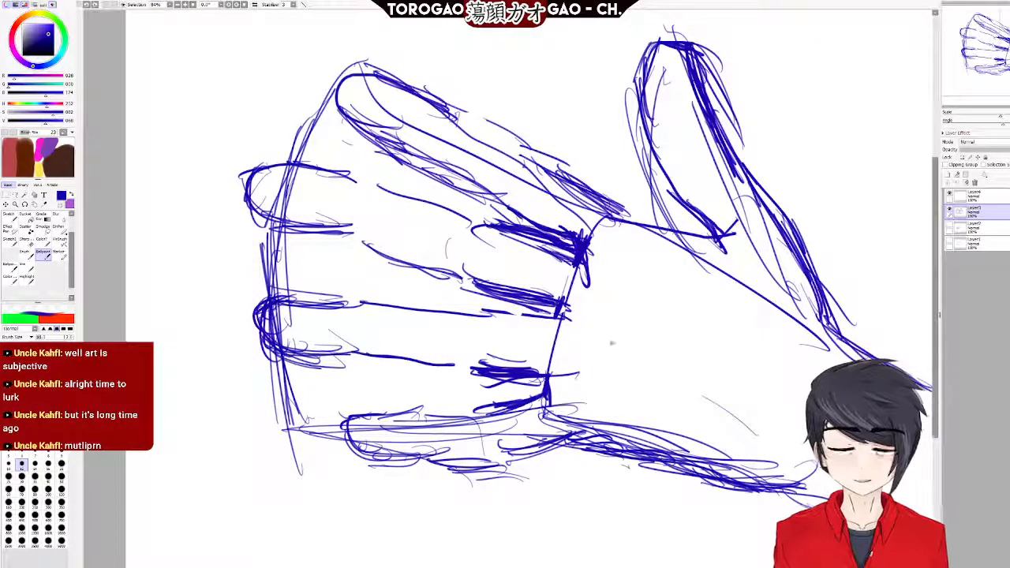
{"action": "left_click_drag", "start_coordinate": [587, 371], "coordinate": [667, 272]}
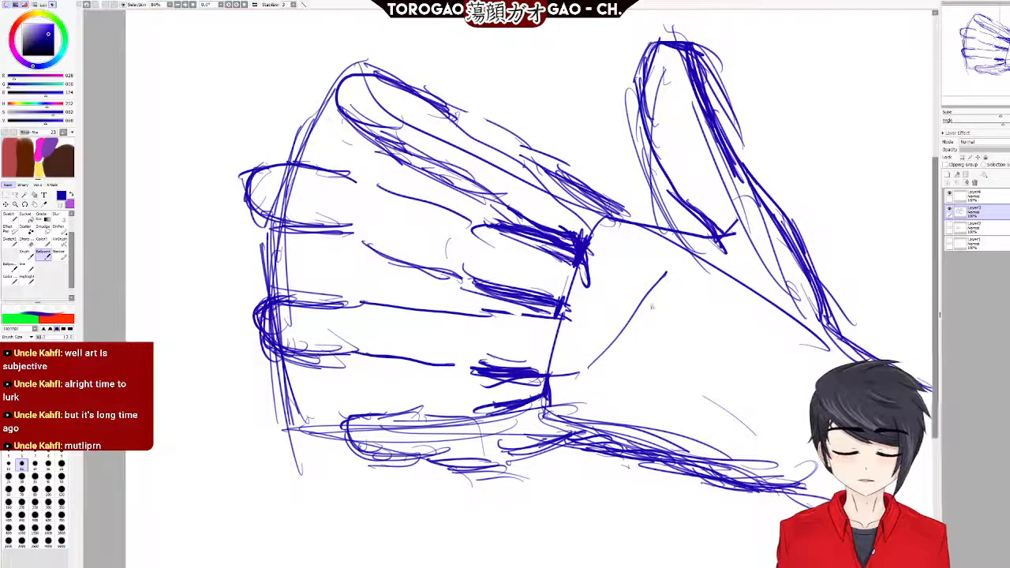
{"action": "left_click_drag", "start_coordinate": [615, 357], "coordinate": [698, 315]}
{"action": "key", "text": "ctrl+z"}
{"action": "key", "text": "ctrl+z"}
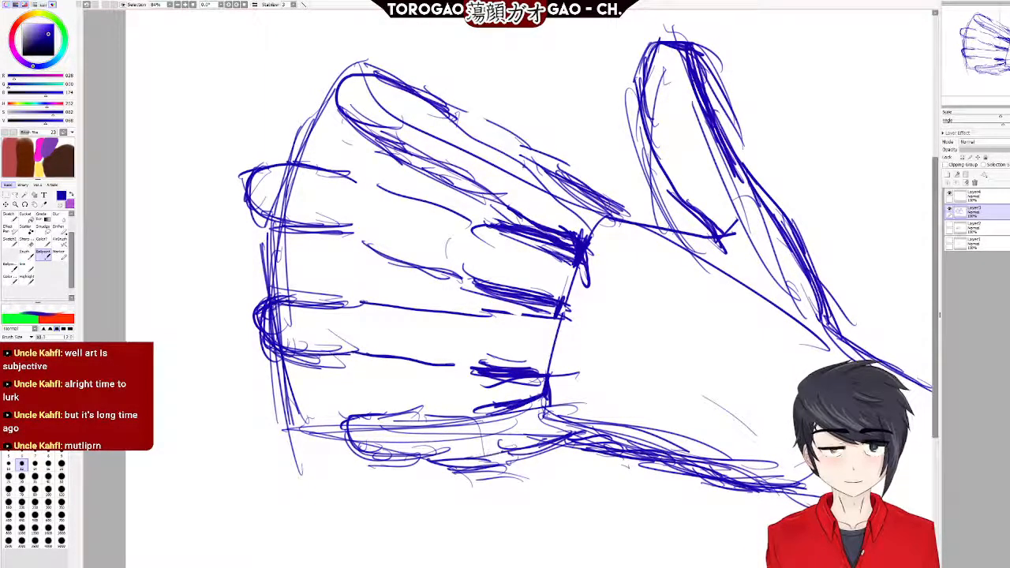
Reinforce the contour running from the little finger's underside into the lower edge of the palm.
{"action": "left_click_drag", "start_coordinate": [440, 461], "coordinate": [593, 437]}
{"action": "mouse_move", "coordinate": [538, 454]}
{"action": "left_mouse_down"}
{"action": "mouse_move", "coordinate": [605, 444]}
{"action": "mouse_move", "coordinate": [634, 456]}
{"action": "left_mouse_up"}
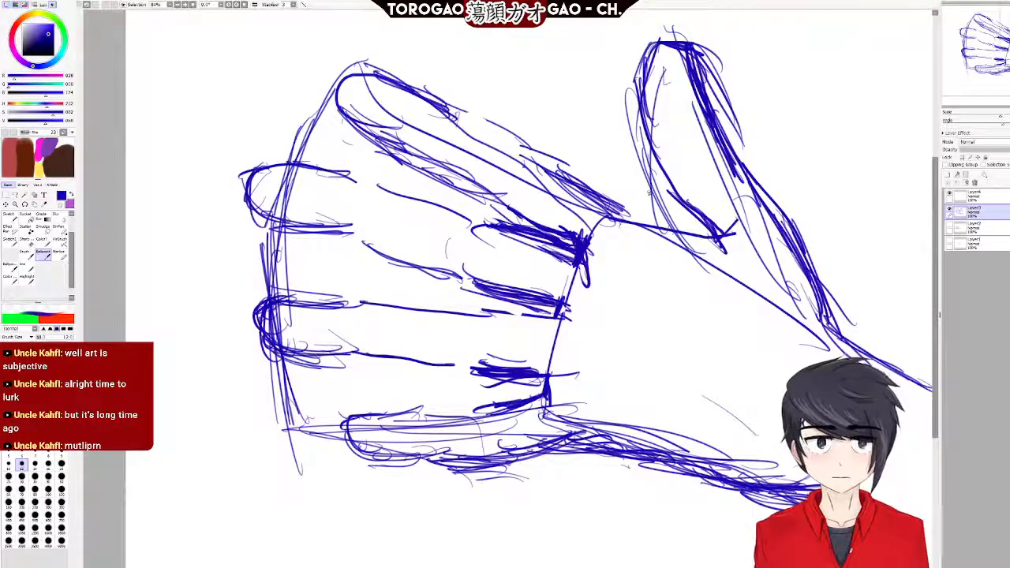
{"action": "scroll", "coordinate": [685, 55], "scroll_direction": "down", "scroll_amount": 7}
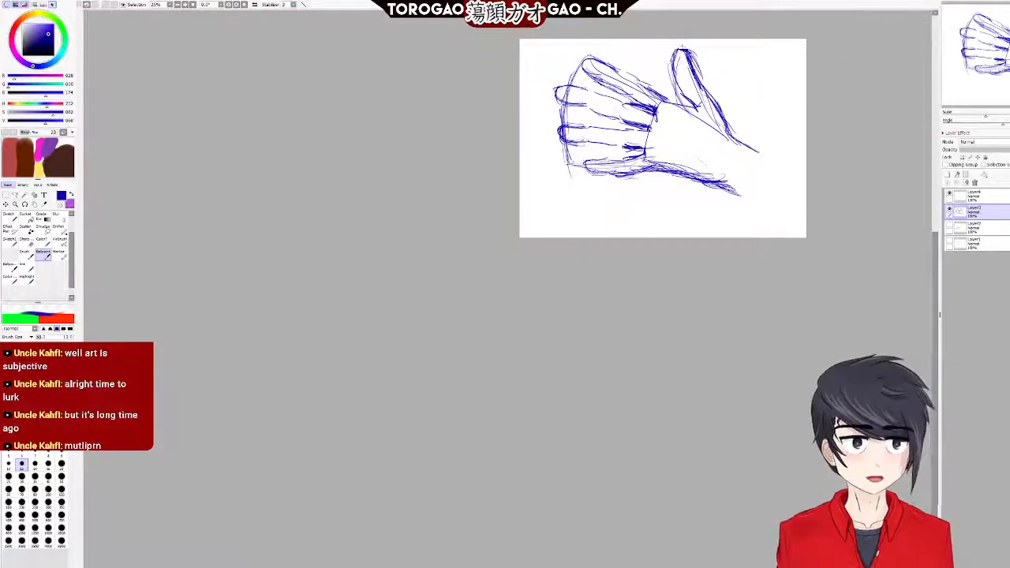
{"action": "scroll", "coordinate": [720, 73], "scroll_direction": "up", "scroll_amount": 4}
{"action": "scroll", "coordinate": [709, 60], "scroll_direction": "up", "scroll_amount": 3}
{"action": "scroll", "coordinate": [709, 60], "scroll_direction": "down", "scroll_amount": 3}
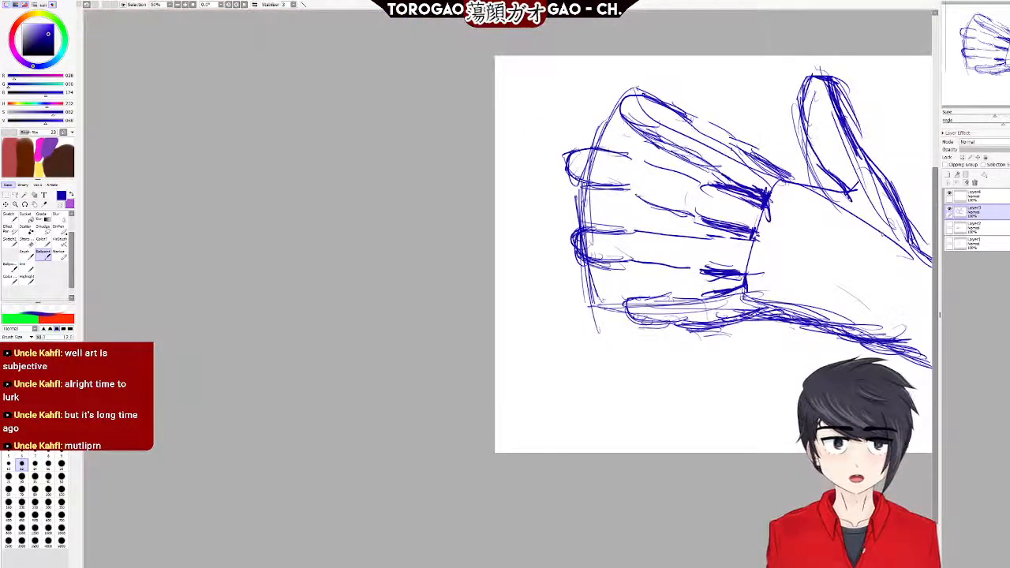
Add a new layer above the hand sketch and switch to green with a clean-line brush for the line art.
{"action": "left_click", "coordinate": [952, 196]}
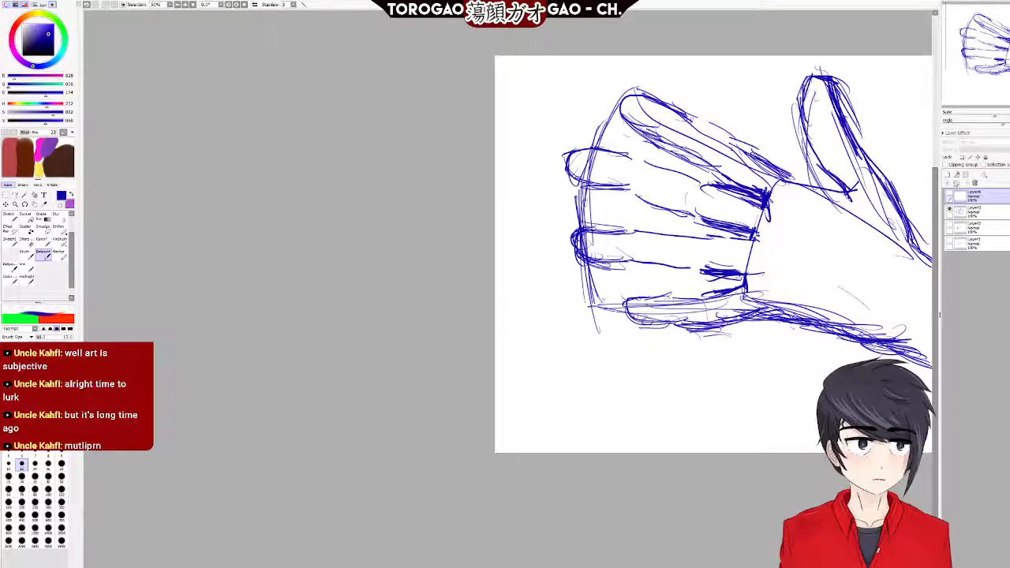
{"action": "left_click", "coordinate": [948, 175]}
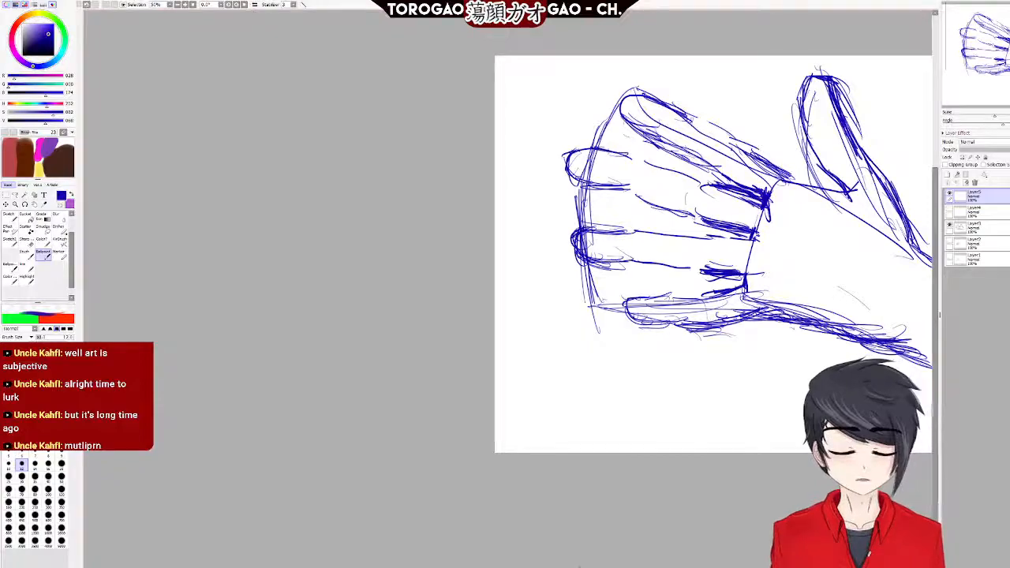
{"action": "left_click_drag", "start_coordinate": [694, 253], "coordinate": [520, 253]}
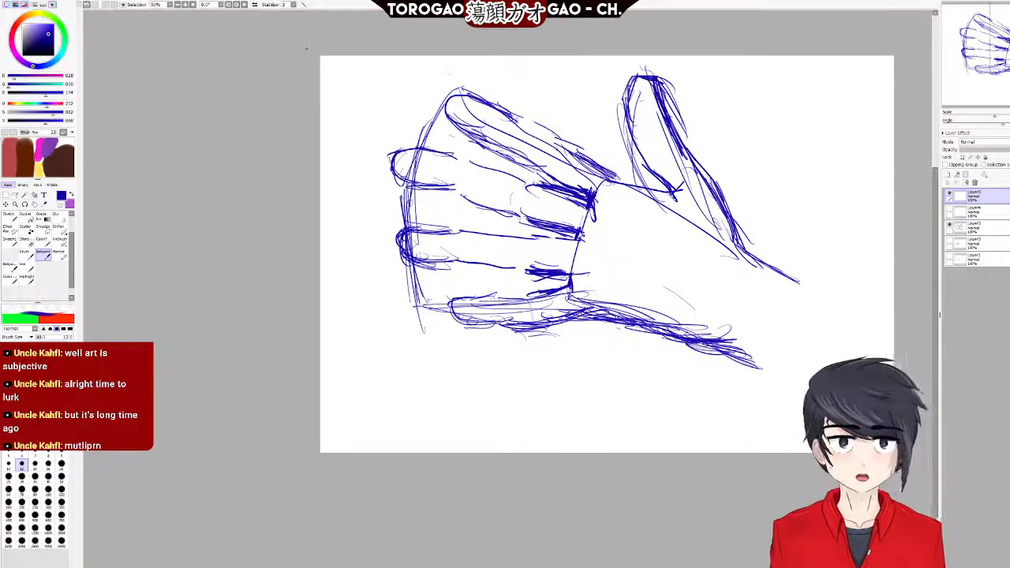
{"action": "scroll", "coordinate": [541, 164], "scroll_direction": "up", "scroll_amount": 2}
{"action": "scroll", "coordinate": [541, 163], "scroll_direction": "down", "scroll_amount": 3}
{"action": "scroll", "coordinate": [805, 195], "scroll_direction": "up", "scroll_amount": 4}
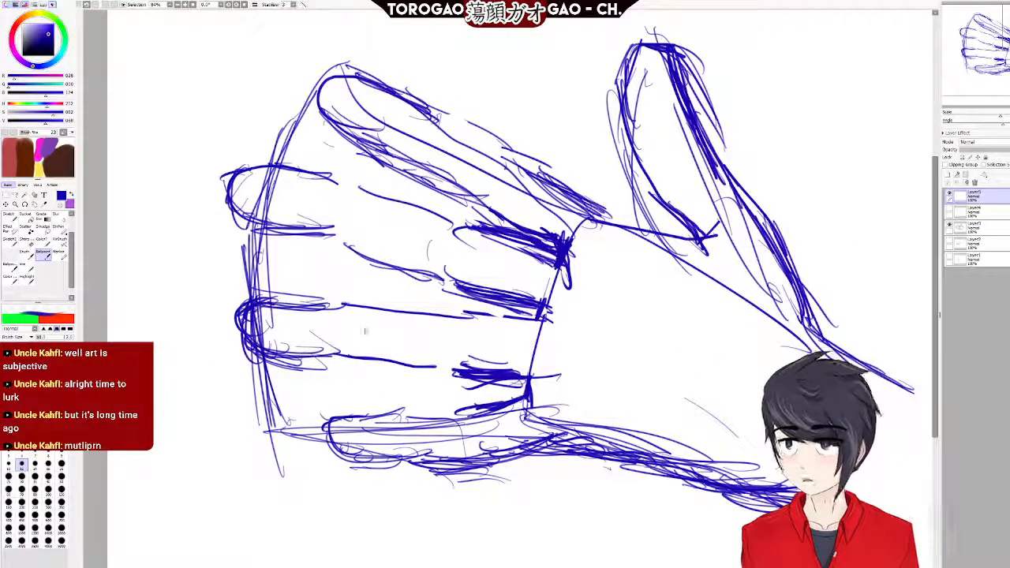
{"action": "key", "text": "x"}
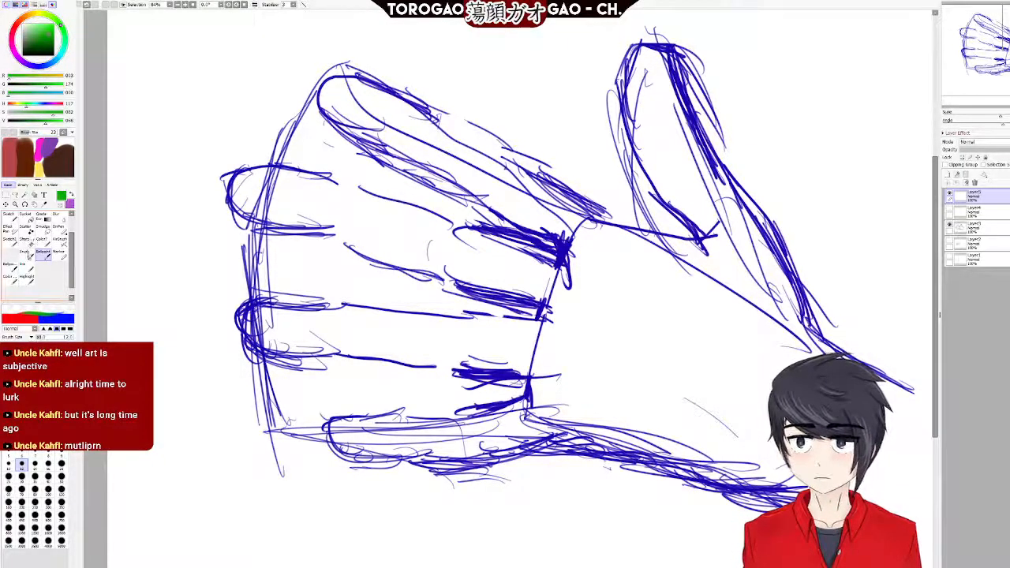
{"action": "left_click", "coordinate": [28, 269]}
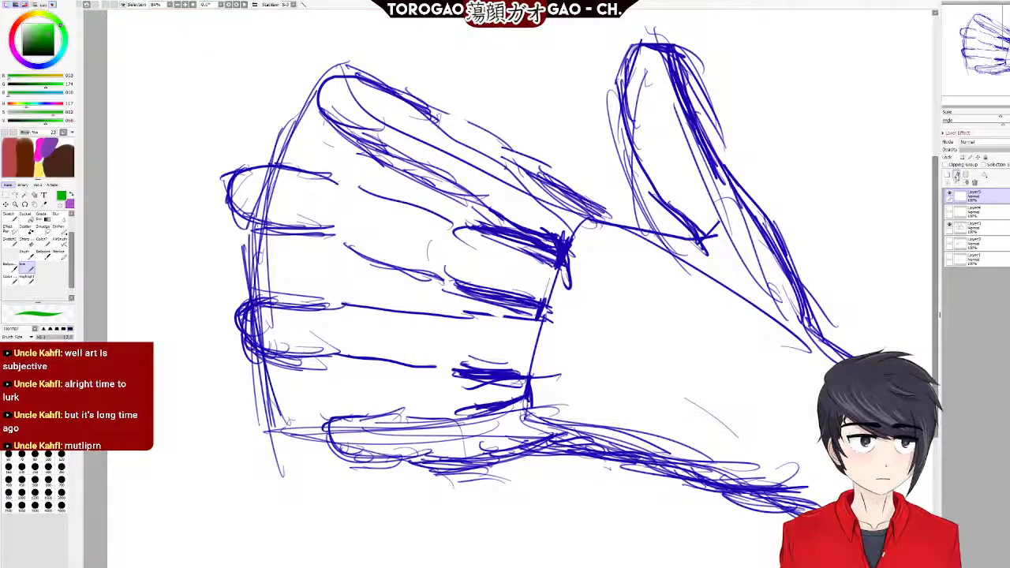
Group the sketch layers in a new folder, lower the folder's opacity, and make the empty line-art layer active.
{"action": "left_click", "coordinate": [966, 176]}
{"action": "left_click_drag", "start_coordinate": [982, 197], "coordinate": [984, 221]}
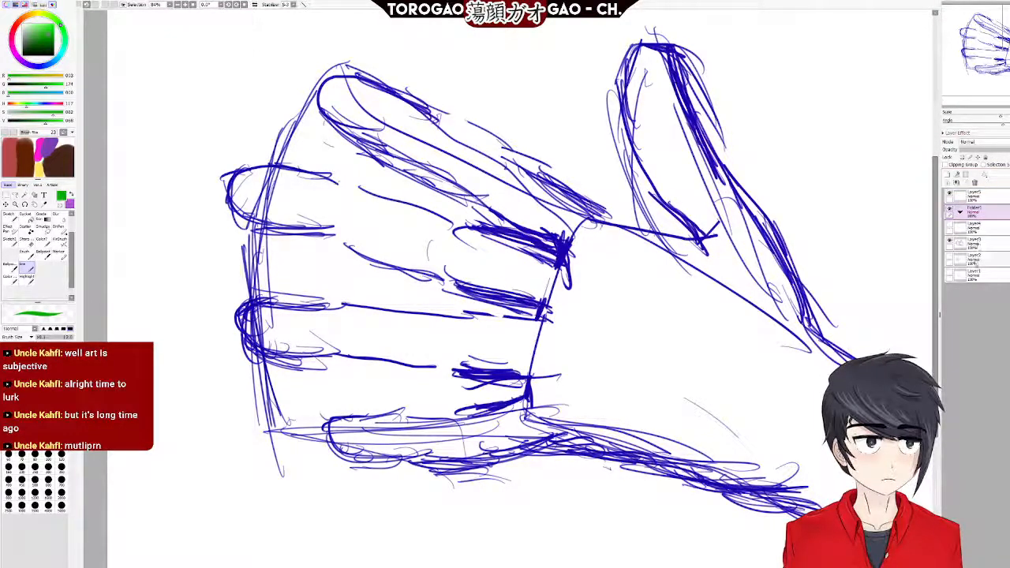
{"action": "left_click", "coordinate": [985, 230]}
{"action": "left_click_drag", "start_coordinate": [991, 273], "coordinate": [1000, 218]}
{"action": "left_click_drag", "start_coordinate": [1003, 150], "coordinate": [972, 149]}
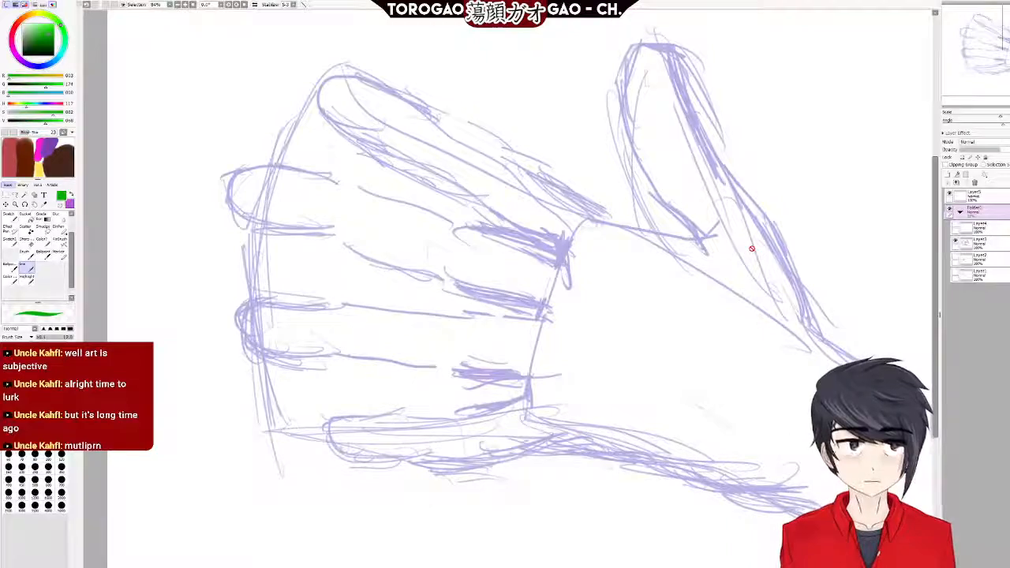
{"action": "left_click", "coordinate": [976, 194]}
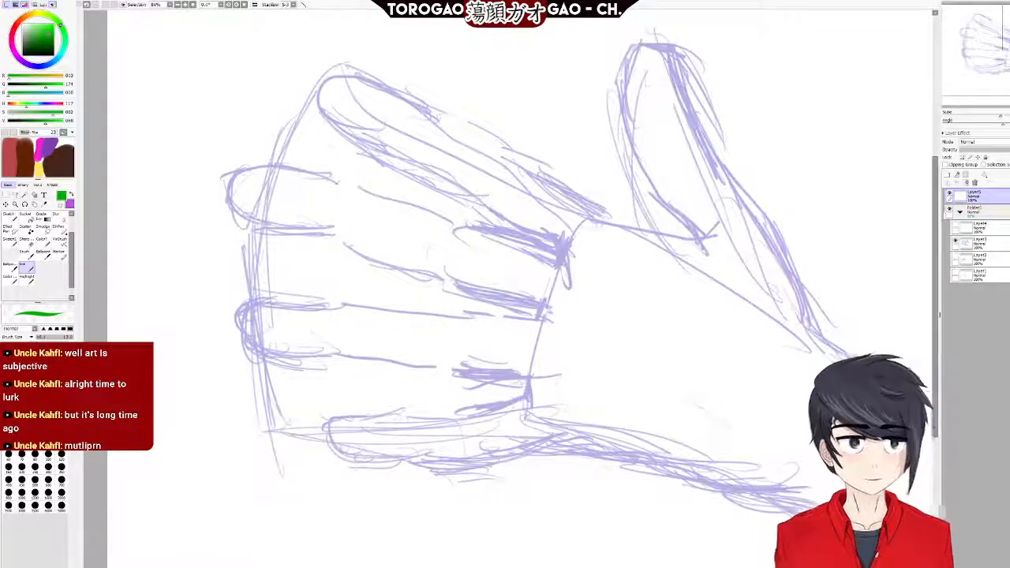
{"action": "mouse_move", "coordinate": [492, 208]}
{"action": "left_mouse_down"}
{"action": "mouse_move", "coordinate": [552, 239]}
{"action": "mouse_move", "coordinate": [572, 267]}
{"action": "left_mouse_up"}
{"action": "key", "text": "ctrl+z"}
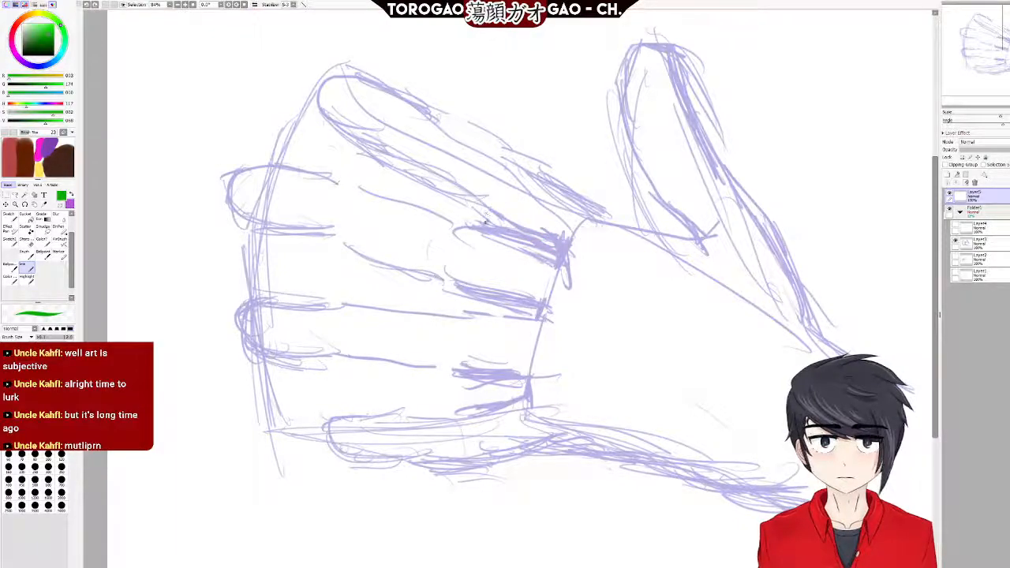
{"action": "mouse_move", "coordinate": [490, 212]}
{"action": "left_mouse_down"}
{"action": "mouse_move", "coordinate": [569, 244]}
{"action": "mouse_move", "coordinate": [581, 287]}
{"action": "left_mouse_up"}
{"action": "key", "text": "ctrl+z"}
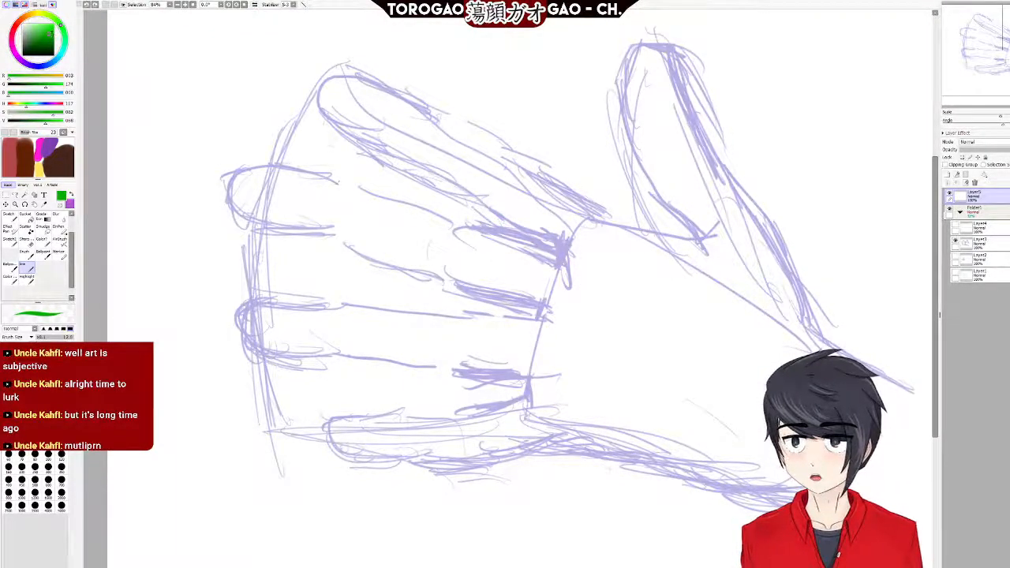
Darken the green brush colour and fade the sketch folder further, returning to the line-art layer.
{"action": "left_click_drag", "start_coordinate": [50, 30], "coordinate": [47, 39]}
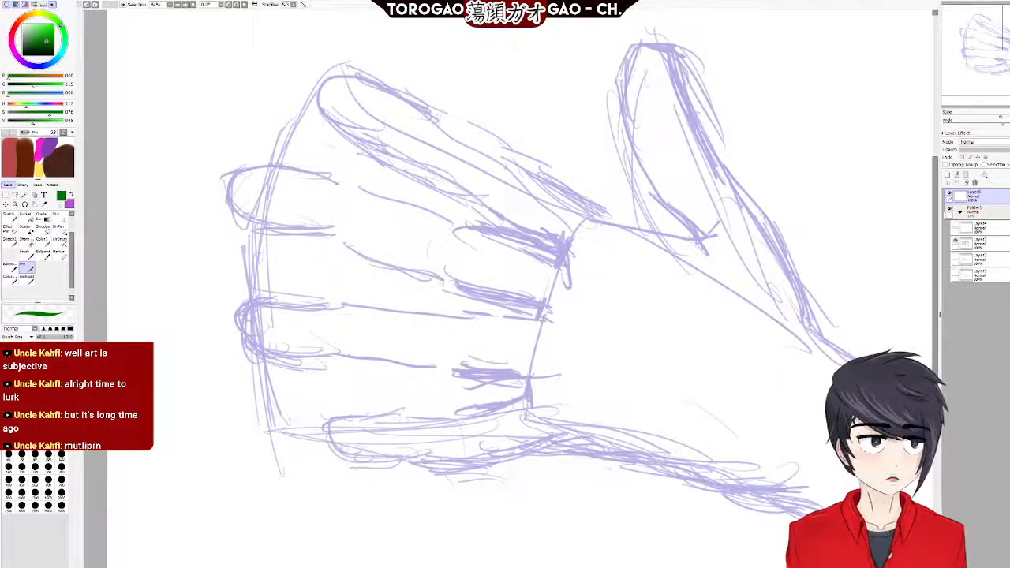
{"action": "left_click", "coordinate": [975, 211]}
{"action": "left_click_drag", "start_coordinate": [1000, 150], "coordinate": [979, 151]}
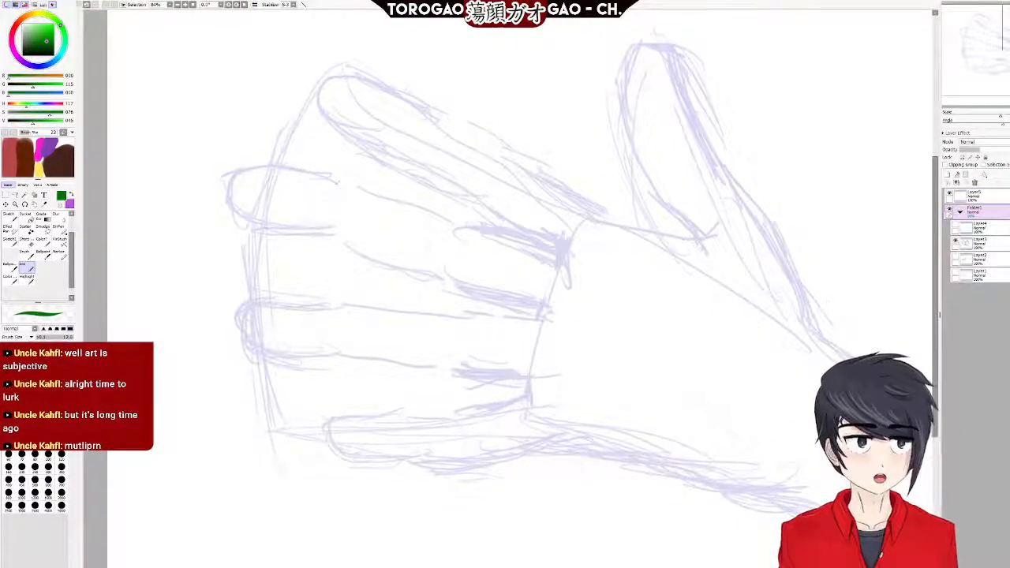
{"action": "left_click", "coordinate": [996, 197]}
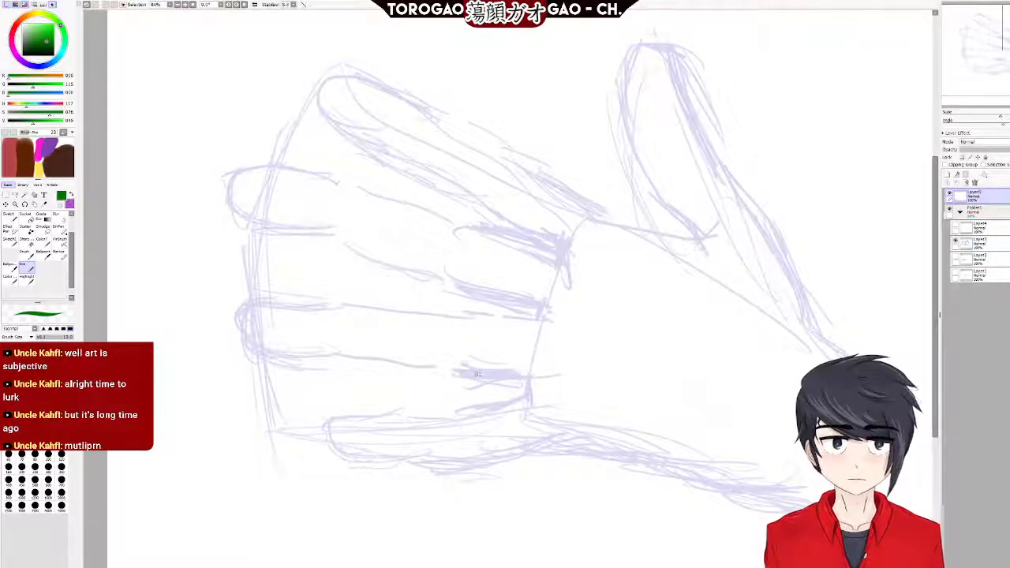
Ink the gap between the ring and little fingers, begin the two gaps above it, and line the index finger's outer base.
{"action": "left_click_drag", "start_coordinate": [464, 374], "coordinate": [527, 385]}
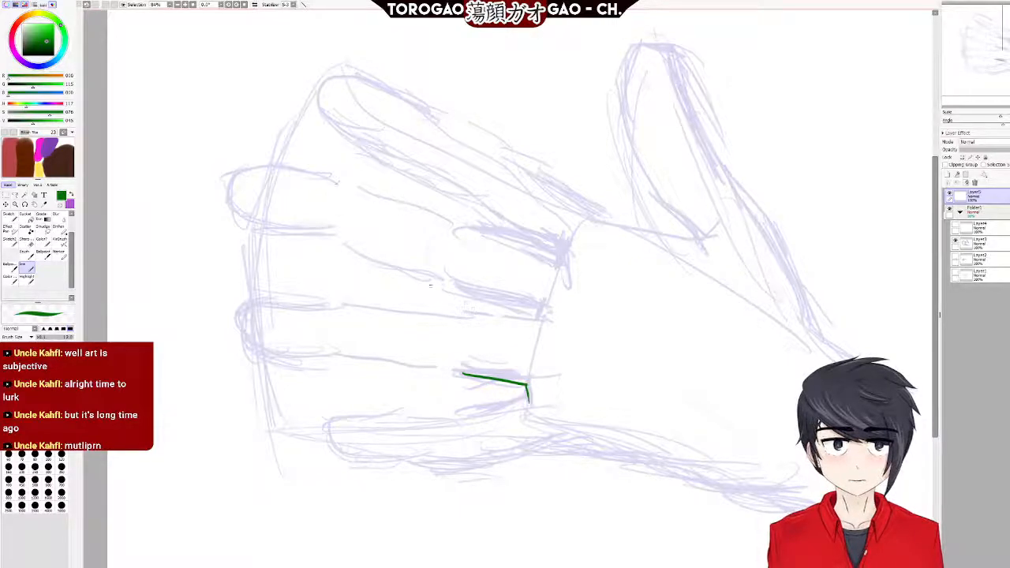
{"action": "mouse_move", "coordinate": [460, 411]}
{"action": "left_mouse_down"}
{"action": "mouse_move", "coordinate": [529, 404]}
{"action": "mouse_move", "coordinate": [524, 381]}
{"action": "left_mouse_up"}
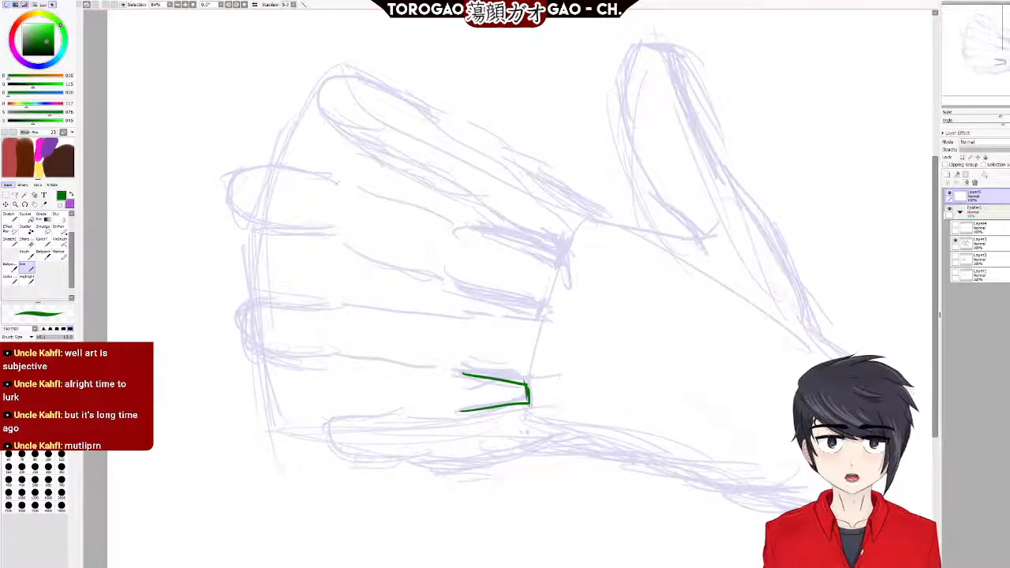
{"action": "left_click_drag", "start_coordinate": [540, 301], "coordinate": [536, 320]}
{"action": "mouse_move", "coordinate": [518, 222]}
{"action": "left_mouse_down"}
{"action": "mouse_move", "coordinate": [567, 243]}
{"action": "mouse_move", "coordinate": [567, 267]}
{"action": "mouse_move", "coordinate": [505, 218]}
{"action": "left_mouse_up"}
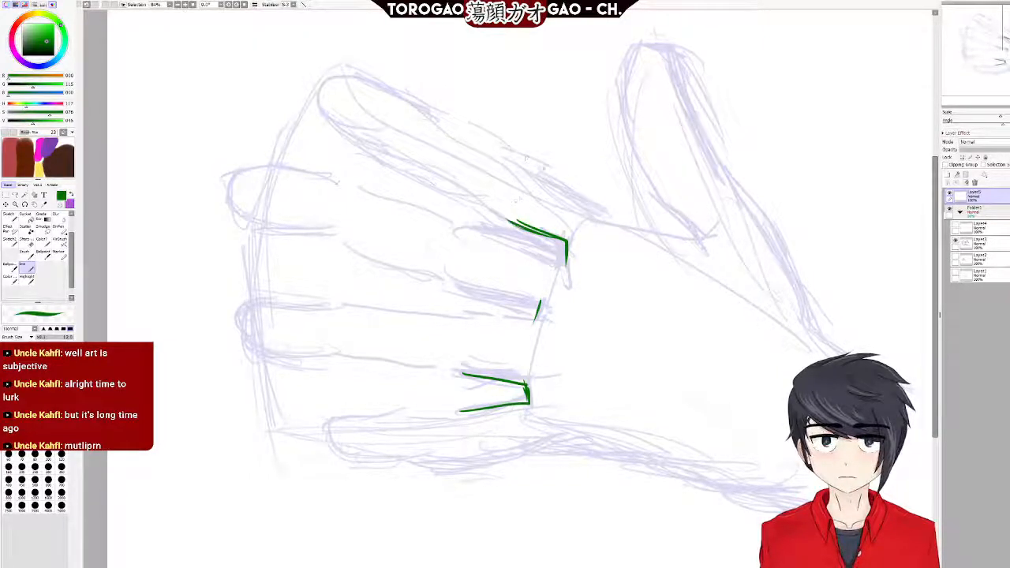
{"action": "left_click_drag", "start_coordinate": [516, 154], "coordinate": [608, 220]}
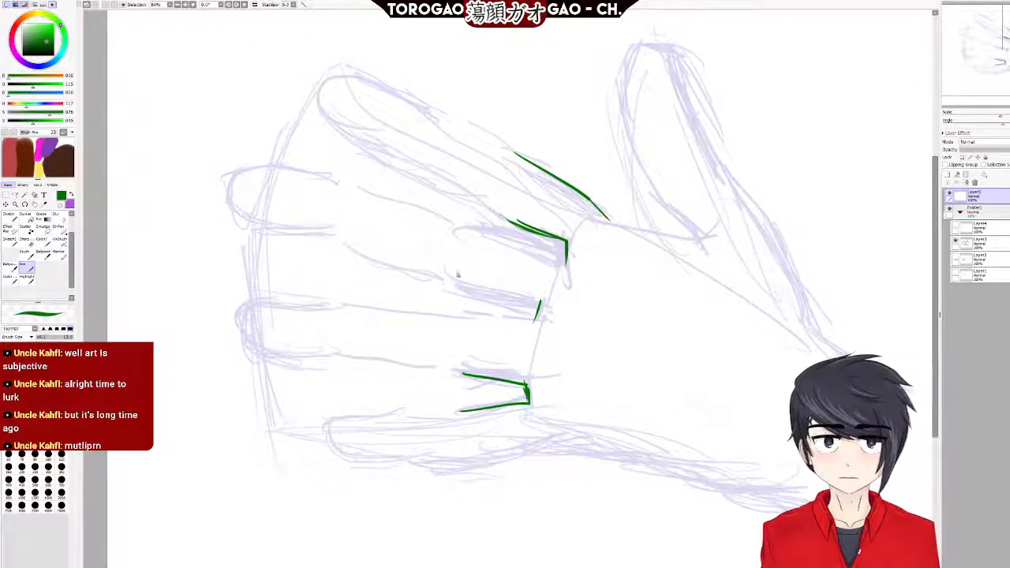
Ink the rounded tips of the middle, ring and little fingers over the faded sketch.
{"action": "mouse_move", "coordinate": [362, 148]}
{"action": "left_mouse_down"}
{"action": "mouse_move", "coordinate": [311, 91]}
{"action": "mouse_move", "coordinate": [398, 68]}
{"action": "left_mouse_up"}
{"action": "key", "text": "ctrl+z"}
{"action": "mouse_move", "coordinate": [332, 178]}
{"action": "left_mouse_down"}
{"action": "mouse_move", "coordinate": [231, 173]}
{"action": "mouse_move", "coordinate": [225, 199]}
{"action": "mouse_move", "coordinate": [264, 224]}
{"action": "mouse_move", "coordinate": [296, 224]}
{"action": "left_mouse_up"}
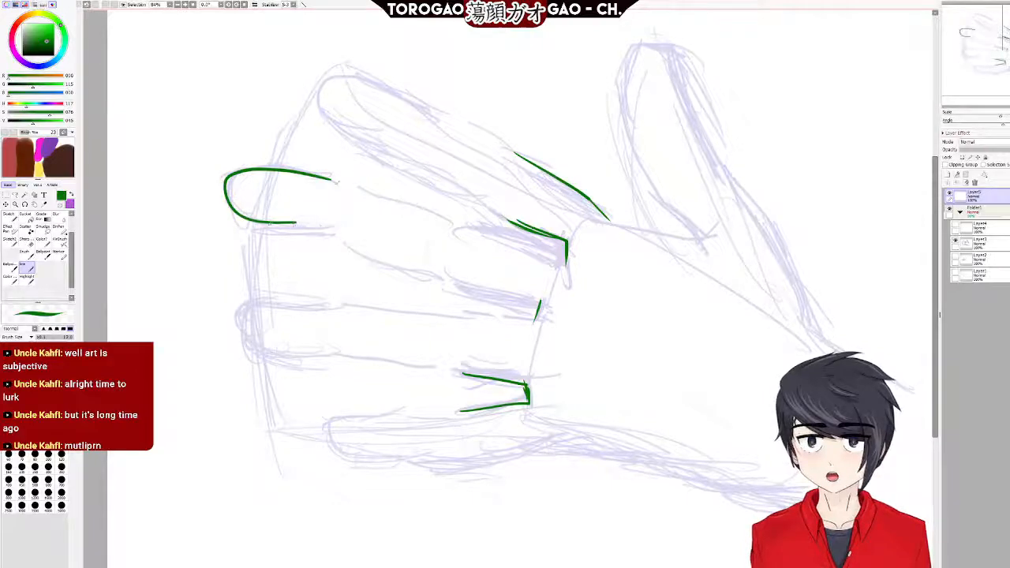
{"action": "mouse_move", "coordinate": [313, 305]}
{"action": "left_mouse_down"}
{"action": "mouse_move", "coordinate": [243, 316]}
{"action": "mouse_move", "coordinate": [236, 333]}
{"action": "mouse_move", "coordinate": [273, 357]}
{"action": "mouse_move", "coordinate": [315, 360]}
{"action": "left_mouse_up"}
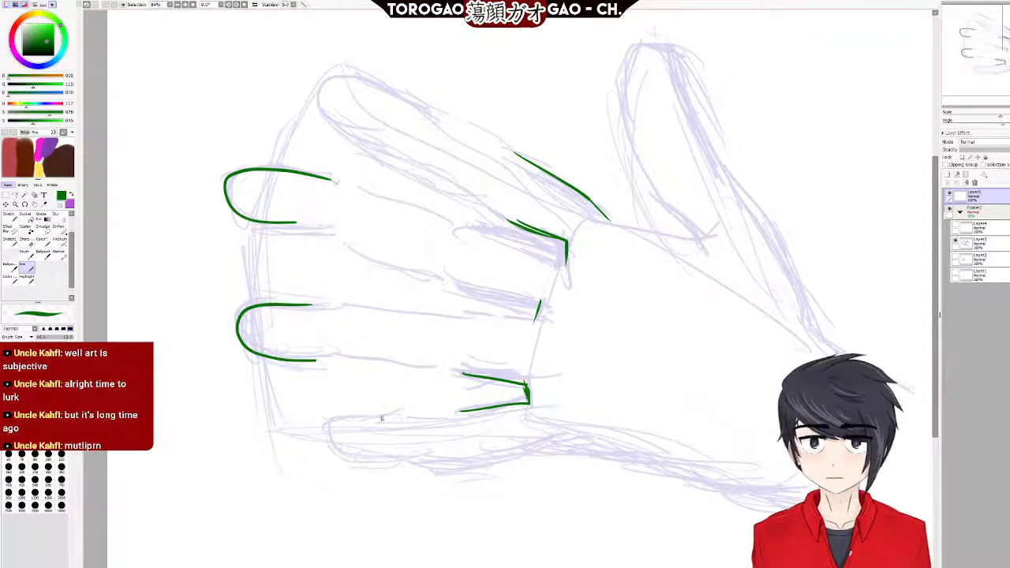
{"action": "mouse_move", "coordinate": [376, 415]}
{"action": "left_mouse_down"}
{"action": "mouse_move", "coordinate": [330, 447]}
{"action": "mouse_move", "coordinate": [389, 457]}
{"action": "left_mouse_up"}
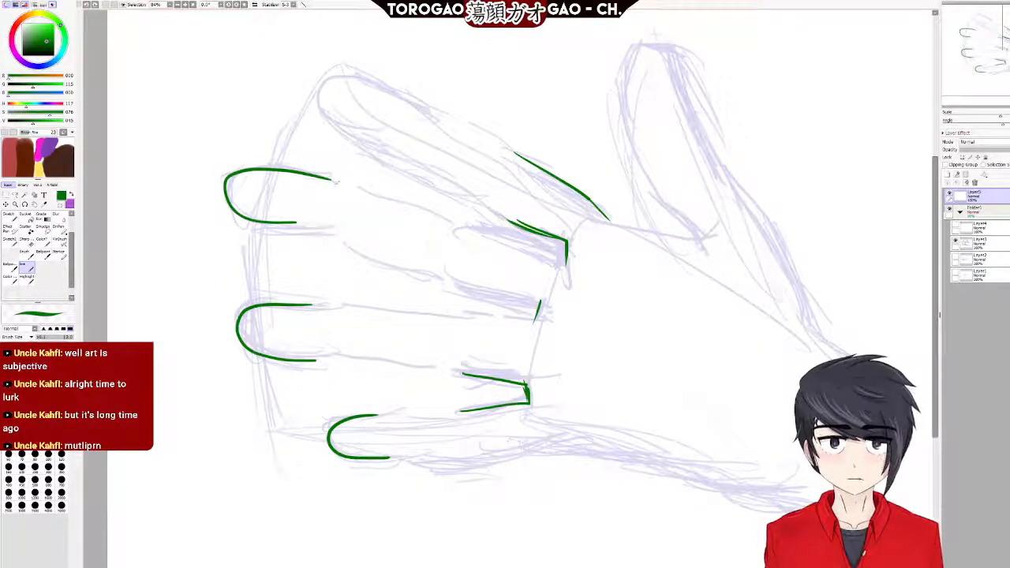
Ink the little finger's underside near the palm and the ring finger's upper edge at its base, redoing weak strokes.
{"action": "left_click_drag", "start_coordinate": [485, 452], "coordinate": [532, 441]}
{"action": "key", "text": "ctrl+z"}
{"action": "left_click_drag", "start_coordinate": [452, 318], "coordinate": [537, 311]}
{"action": "key", "text": "ctrl+z"}
{"action": "left_click_drag", "start_coordinate": [445, 318], "coordinate": [535, 318]}
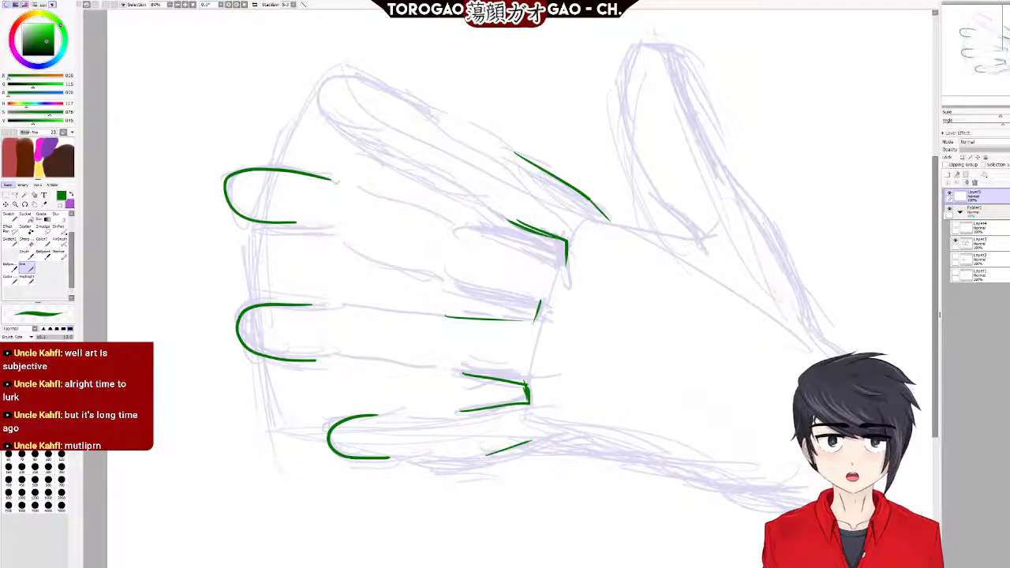
Thicken both edges of the index finger's base and ink the middle finger's upper and lower edges near the palm.
{"action": "left_click_drag", "start_coordinate": [552, 237], "coordinate": [476, 206]}
{"action": "left_click_drag", "start_coordinate": [508, 150], "coordinate": [562, 180]}
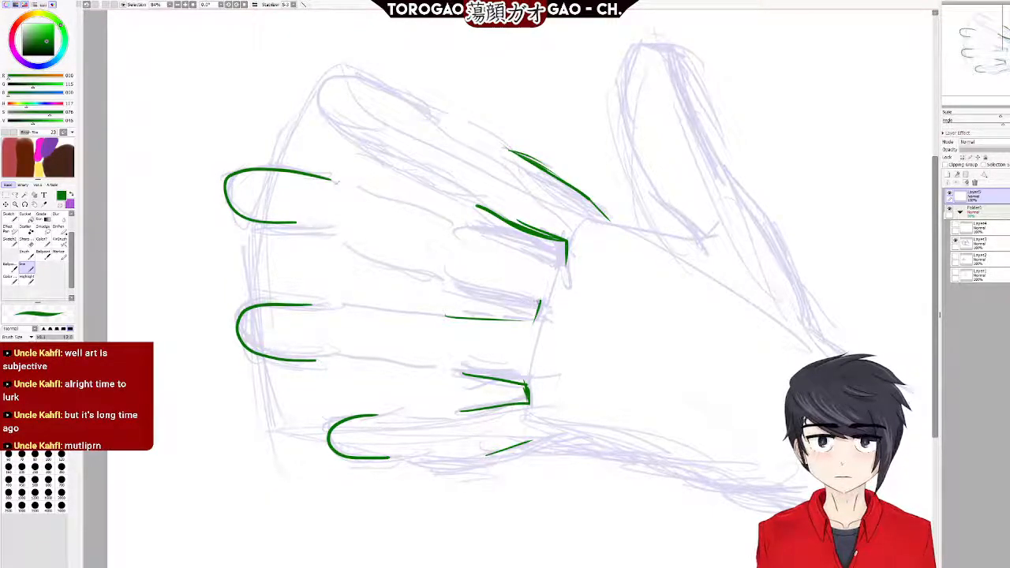
{"action": "left_click_drag", "start_coordinate": [540, 300], "coordinate": [455, 286]}
{"action": "left_click_drag", "start_coordinate": [467, 233], "coordinate": [567, 257]}
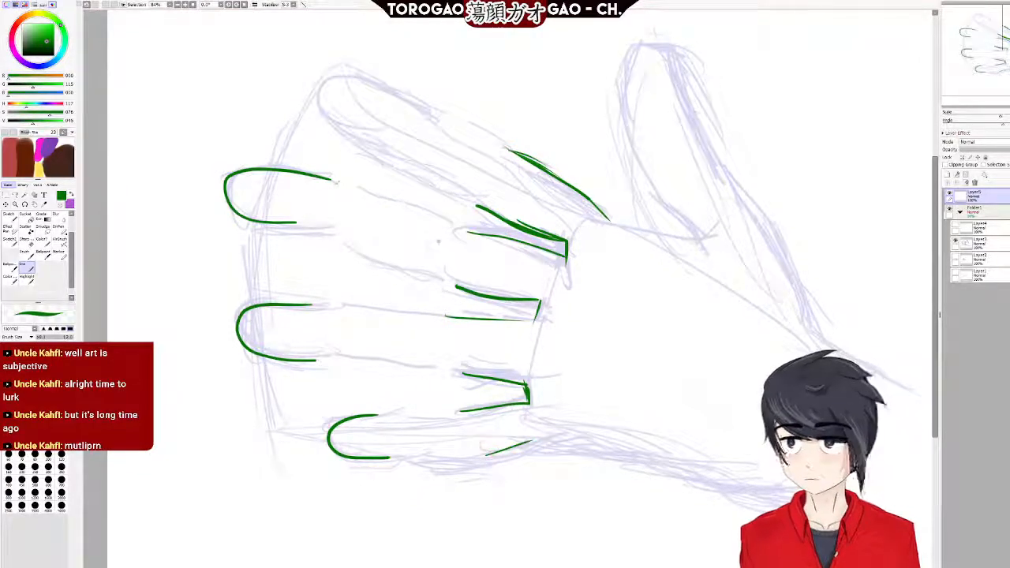
{"action": "left_click_drag", "start_coordinate": [450, 225], "coordinate": [567, 257]}
{"action": "left_click_drag", "start_coordinate": [443, 276], "coordinate": [531, 306]}
{"action": "mouse_move", "coordinate": [444, 293]}
{"action": "left_mouse_down"}
{"action": "mouse_move", "coordinate": [487, 303]}
{"action": "mouse_move", "coordinate": [445, 284]}
{"action": "mouse_move", "coordinate": [534, 300]}
{"action": "left_mouse_up"}
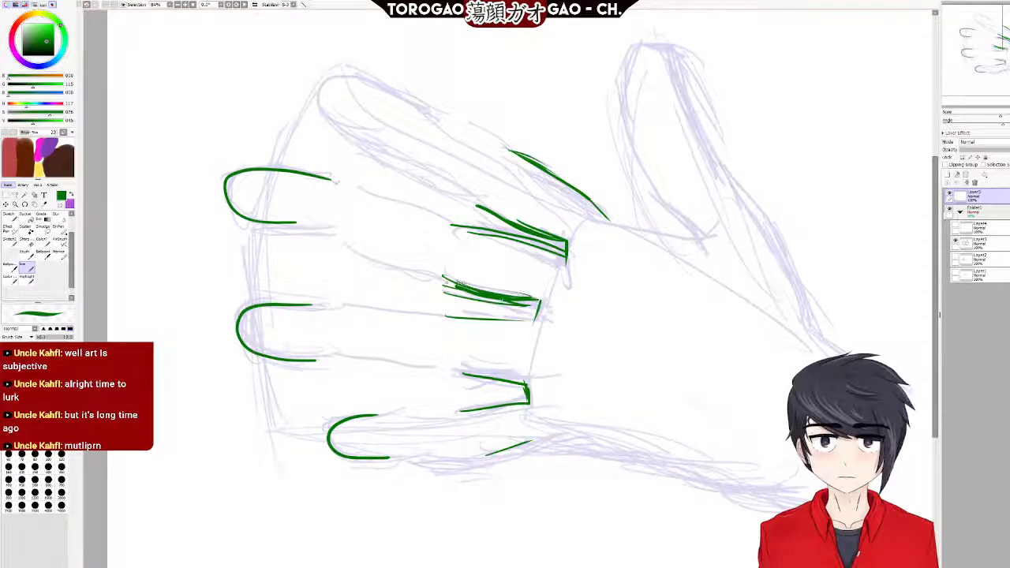
{"action": "key", "text": "ctrl+z"}
{"action": "key", "text": "ctrl+z"}
{"action": "key", "text": "ctrl+z"}
{"action": "key", "text": "ctrl+z"}
{"action": "key", "text": "ctrl+z"}
{"action": "key", "text": "ctrl+z"}
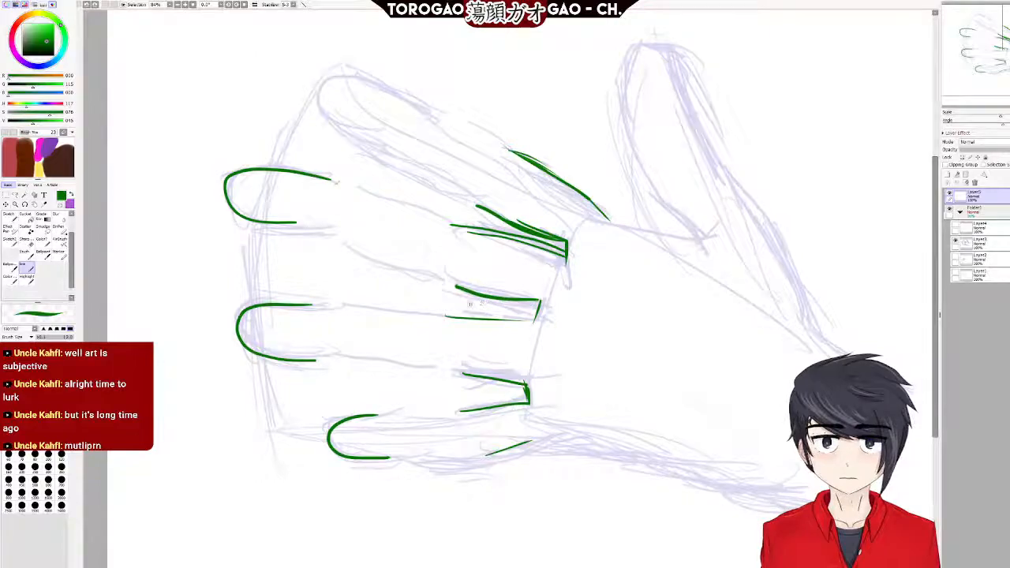
Reinforce both edges of the gap between the middle and ring fingers and erase the excess at the gap ends.
{"action": "left_click_drag", "start_coordinate": [447, 284], "coordinate": [540, 308]}
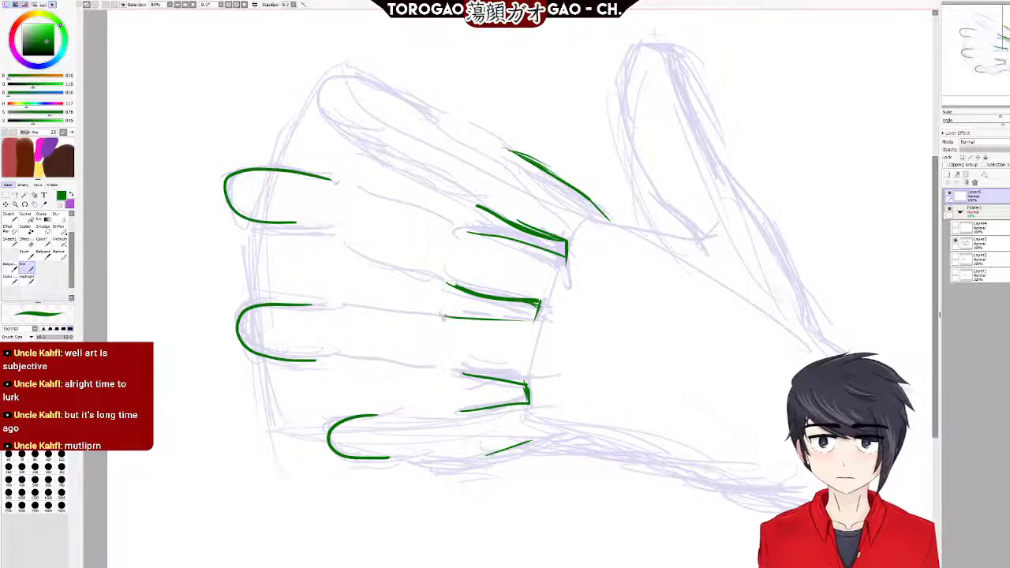
{"action": "left_click_drag", "start_coordinate": [441, 316], "coordinate": [533, 318]}
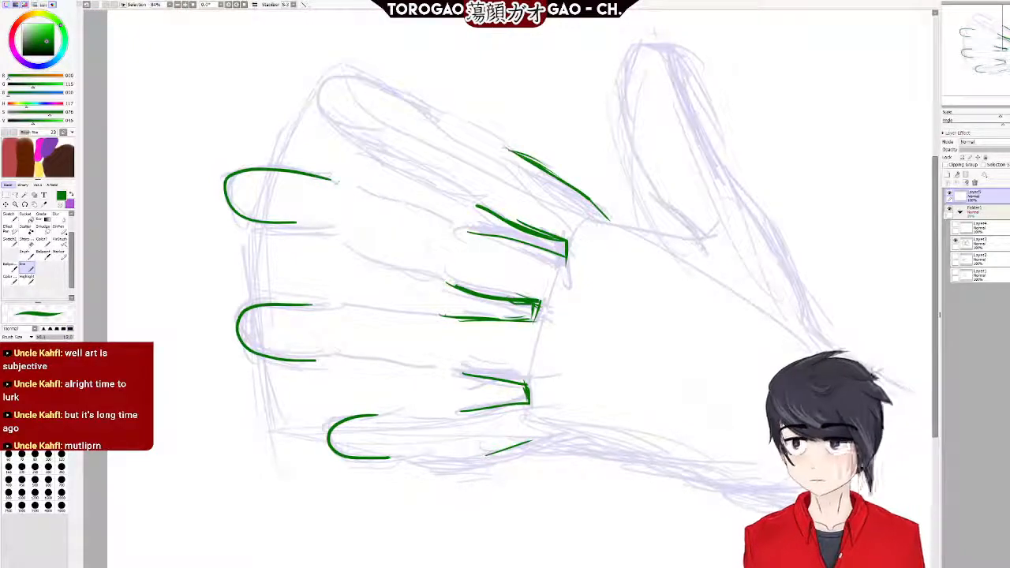
{"action": "key", "text": "e"}
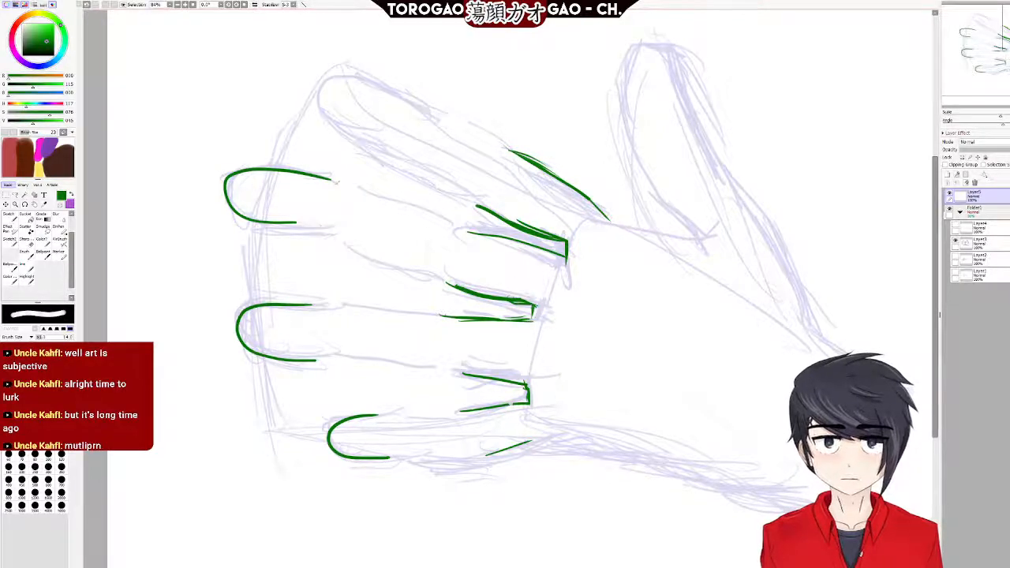
{"action": "key", "text": "b"}
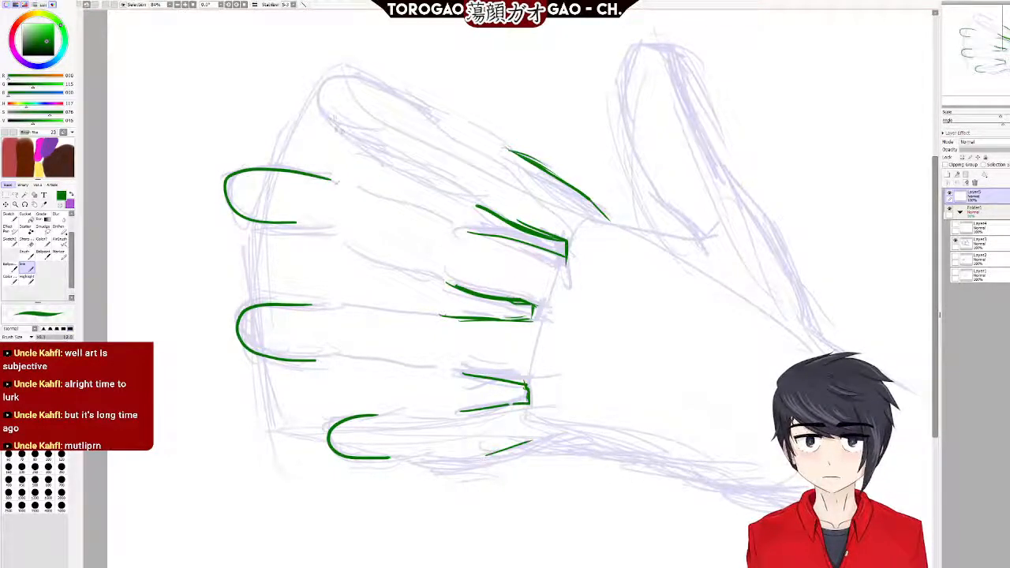
Ink the index finger's rounded tip and extend its edges toward the palm, redoing the first attempts.
{"action": "mouse_move", "coordinate": [365, 150]}
{"action": "left_mouse_down"}
{"action": "mouse_move", "coordinate": [320, 104]}
{"action": "mouse_move", "coordinate": [322, 83]}
{"action": "mouse_move", "coordinate": [356, 73]}
{"action": "mouse_move", "coordinate": [337, 77]}
{"action": "mouse_move", "coordinate": [353, 133]}
{"action": "left_mouse_up"}
{"action": "key", "text": "ctrl+z"}
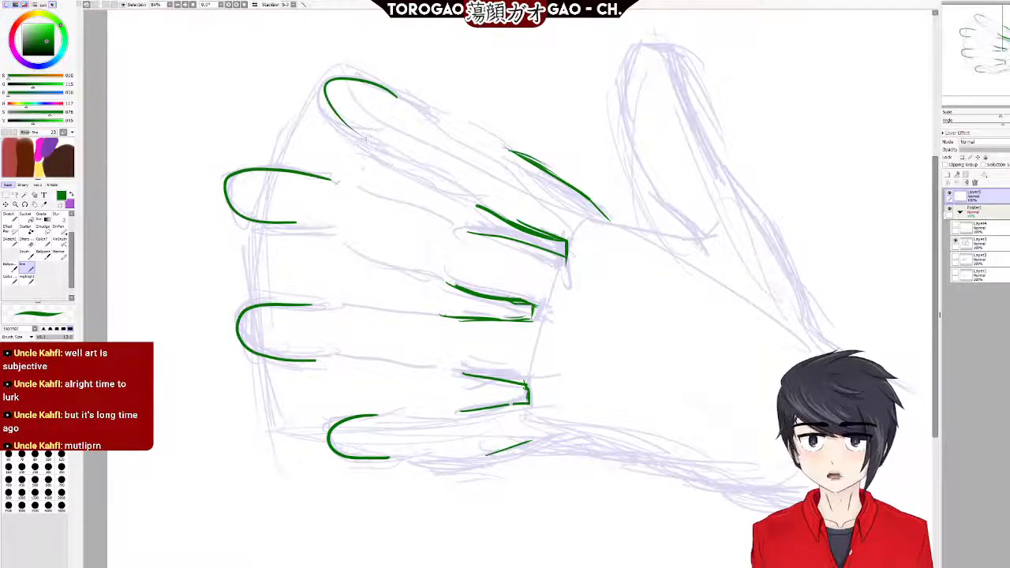
{"action": "key", "text": "ctrl+z"}
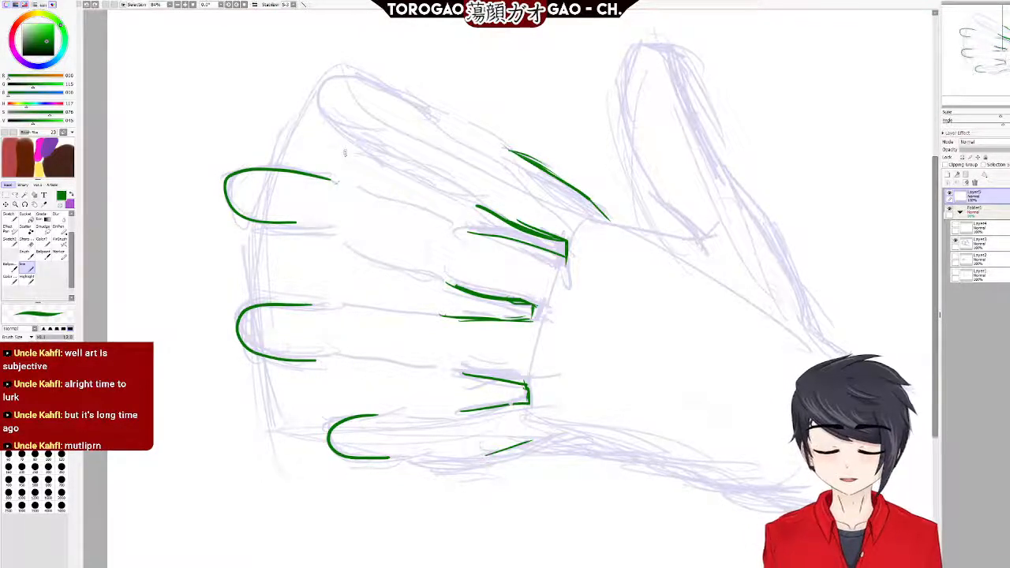
{"action": "mouse_move", "coordinate": [345, 75]}
{"action": "left_mouse_down"}
{"action": "mouse_move", "coordinate": [322, 86]}
{"action": "mouse_move", "coordinate": [336, 126]}
{"action": "mouse_move", "coordinate": [376, 145]}
{"action": "mouse_move", "coordinate": [327, 83]}
{"action": "mouse_move", "coordinate": [355, 131]}
{"action": "mouse_move", "coordinate": [380, 142]}
{"action": "left_mouse_up"}
{"action": "key", "text": "ctrl+z"}
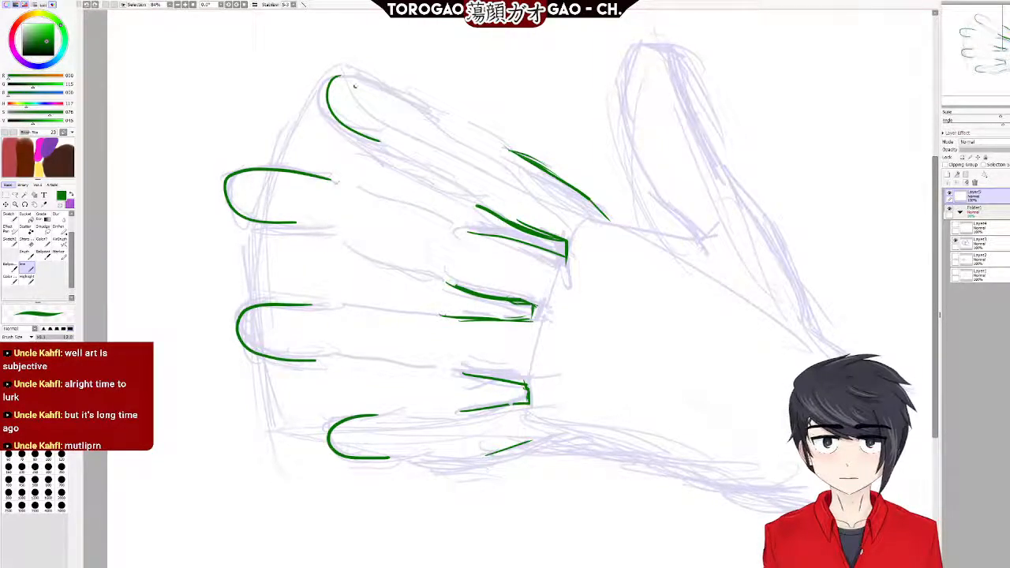
{"action": "left_click_drag", "start_coordinate": [341, 76], "coordinate": [405, 104]}
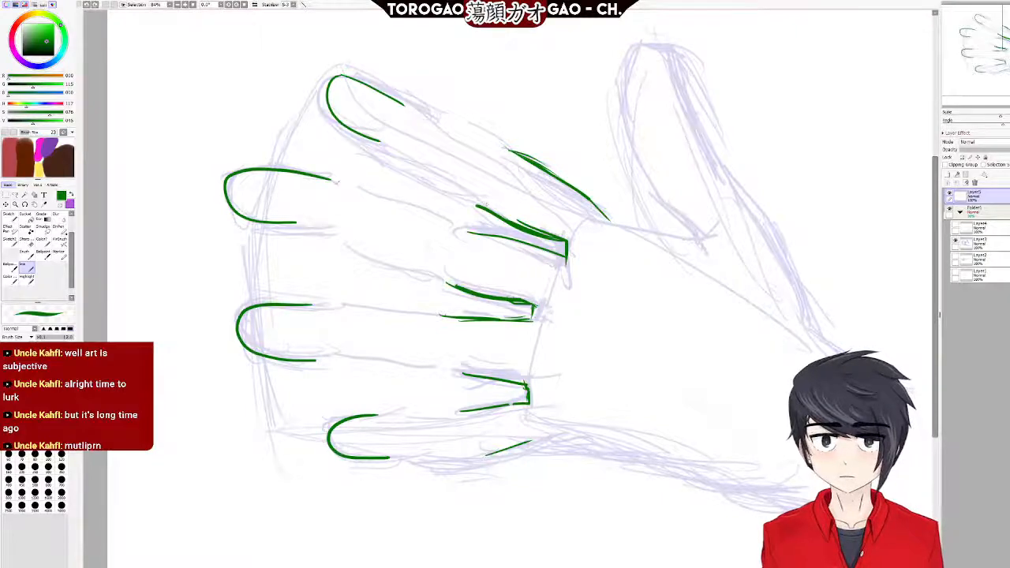
{"action": "left_click_drag", "start_coordinate": [381, 141], "coordinate": [400, 146]}
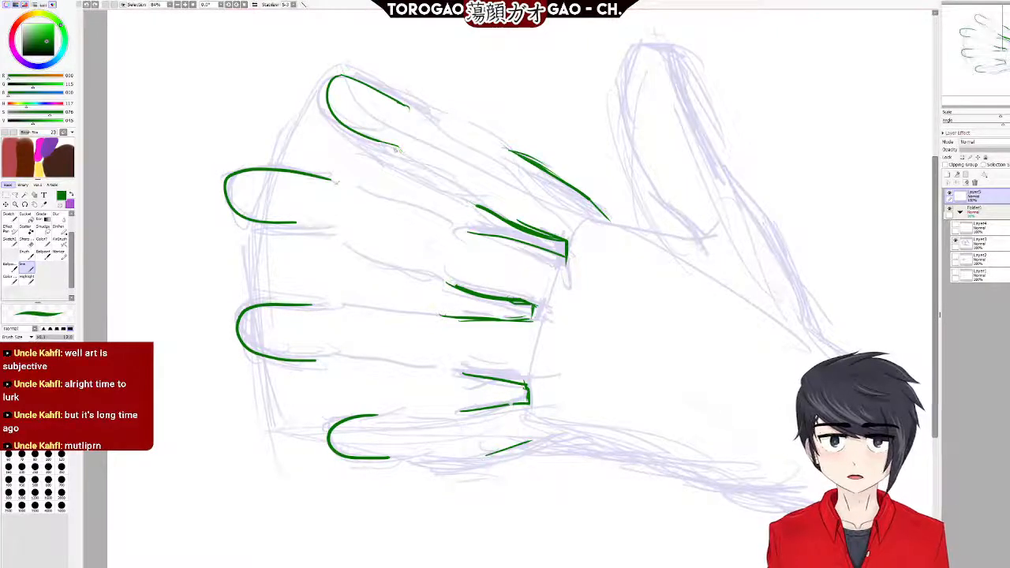
{"action": "left_click_drag", "start_coordinate": [397, 147], "coordinate": [465, 200]}
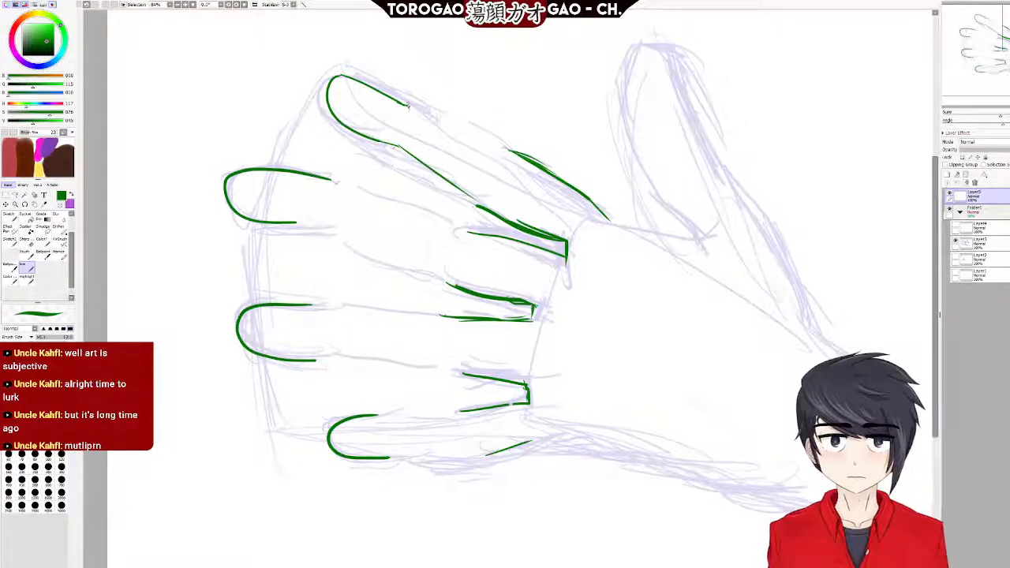
{"action": "key", "text": "ctrl+z"}
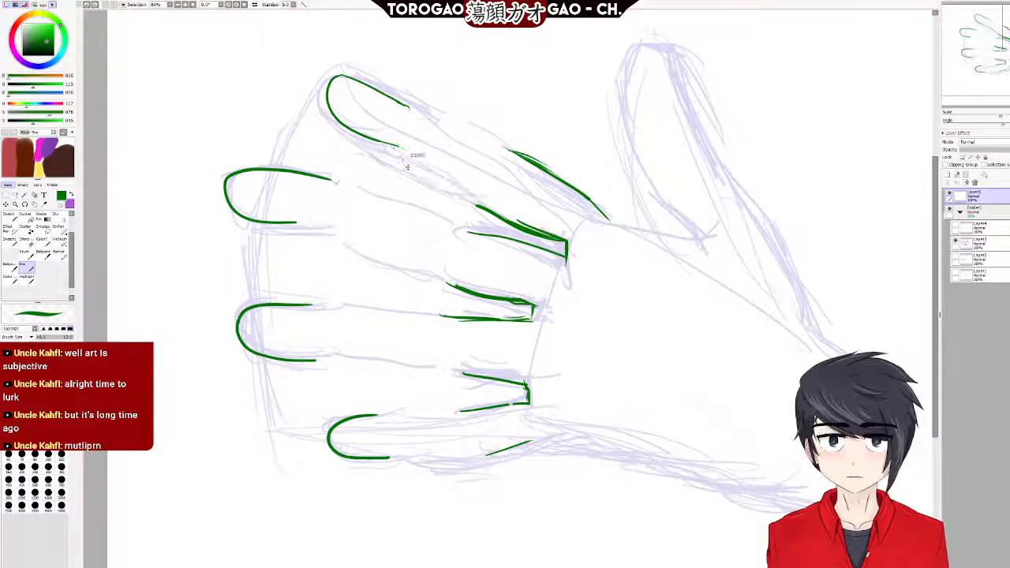
{"action": "left_click_drag", "start_coordinate": [381, 145], "coordinate": [454, 188]}
{"action": "key", "text": "ctrl+z"}
Ink the index finger's upper edge, erase the excess at its base, and continue the line into the thumb web.
{"action": "left_click_drag", "start_coordinate": [424, 110], "coordinate": [522, 158]}
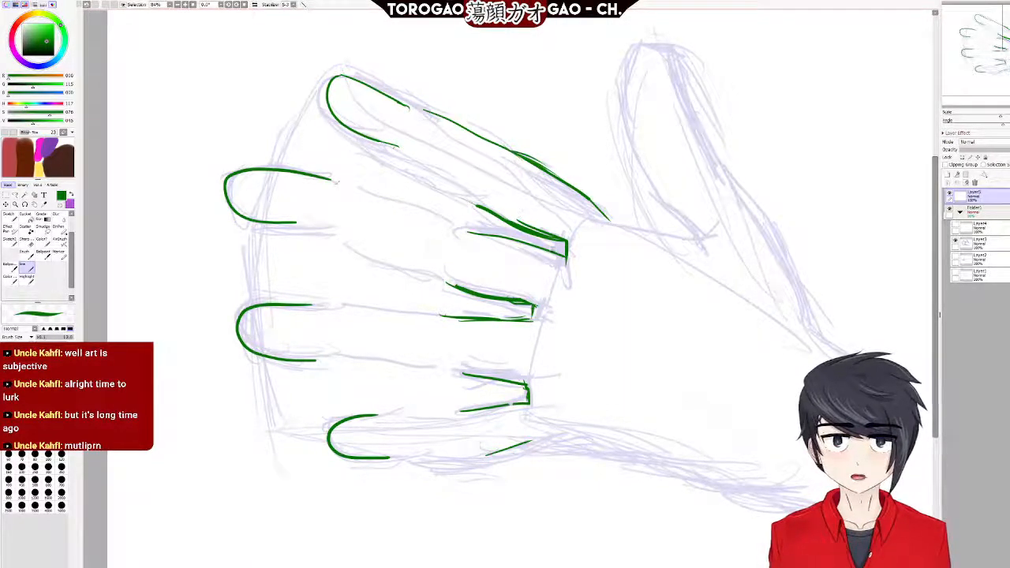
{"action": "key", "text": "e"}
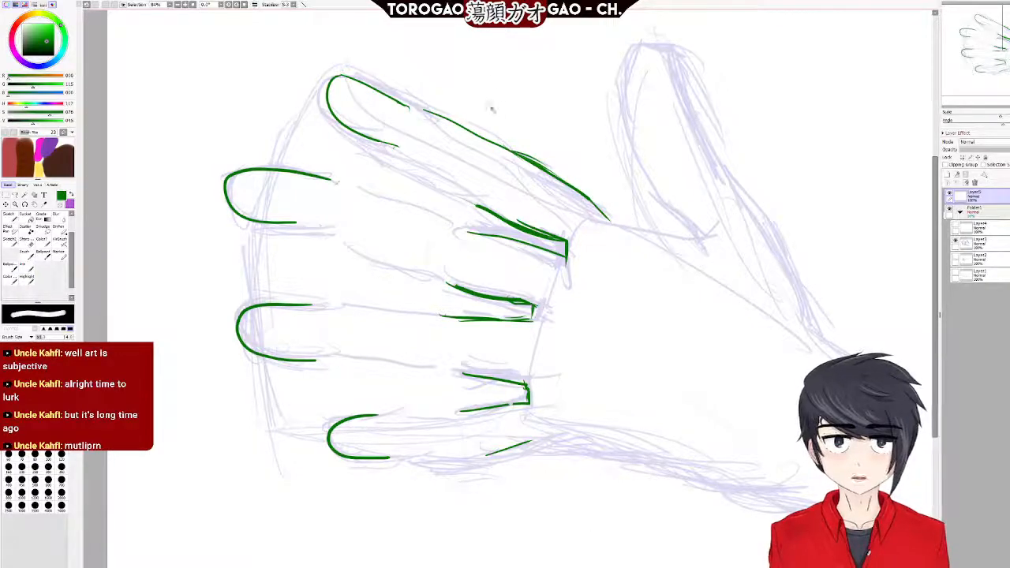
{"action": "mouse_move", "coordinate": [528, 154]}
{"action": "left_mouse_down"}
{"action": "mouse_move", "coordinate": [517, 150]}
{"action": "mouse_move", "coordinate": [611, 229]}
{"action": "mouse_move", "coordinate": [584, 196]}
{"action": "mouse_move", "coordinate": [607, 216]}
{"action": "left_mouse_up"}
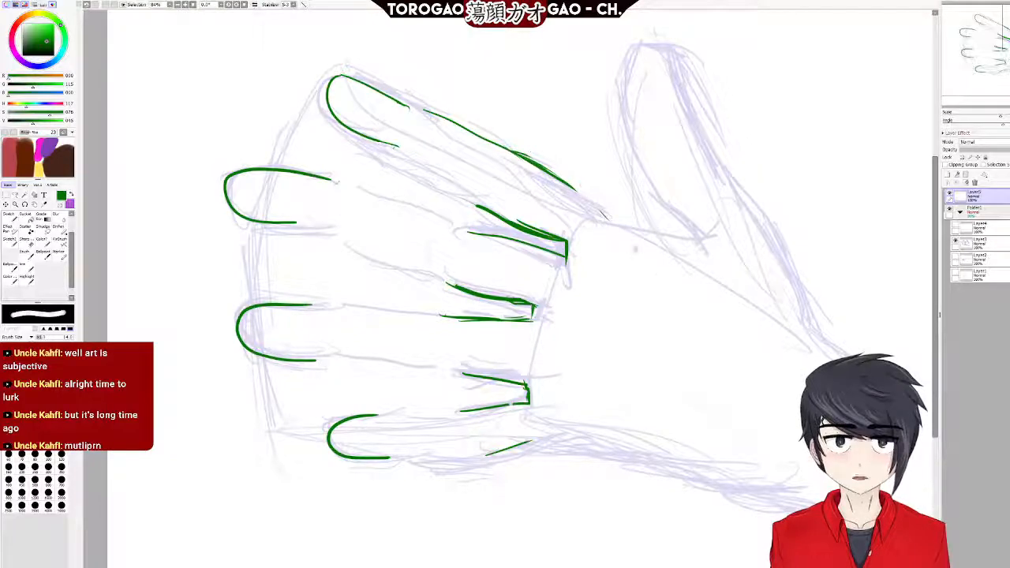
{"action": "left_click_drag", "start_coordinate": [509, 144], "coordinate": [559, 177]}
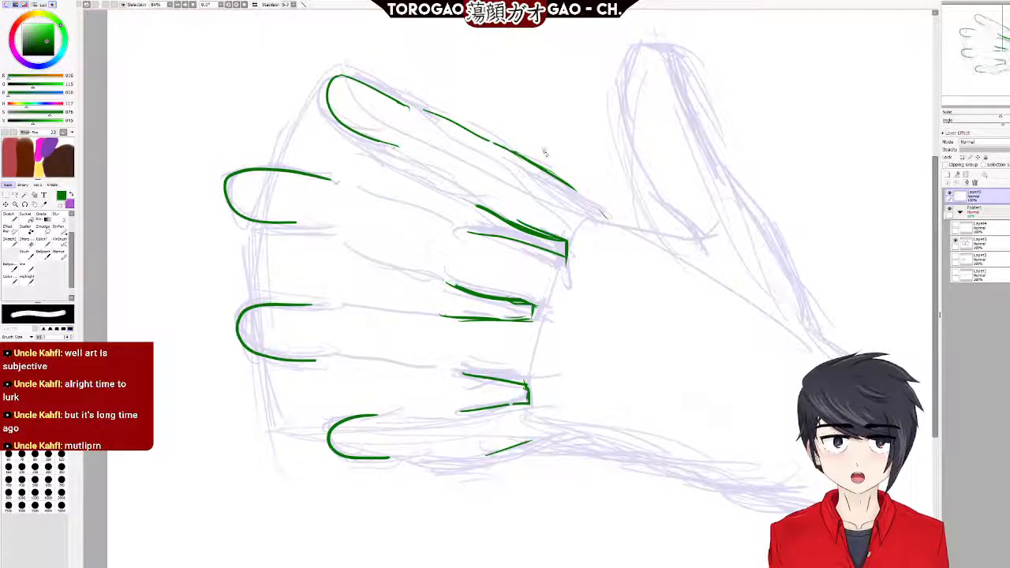
{"action": "key", "text": "b"}
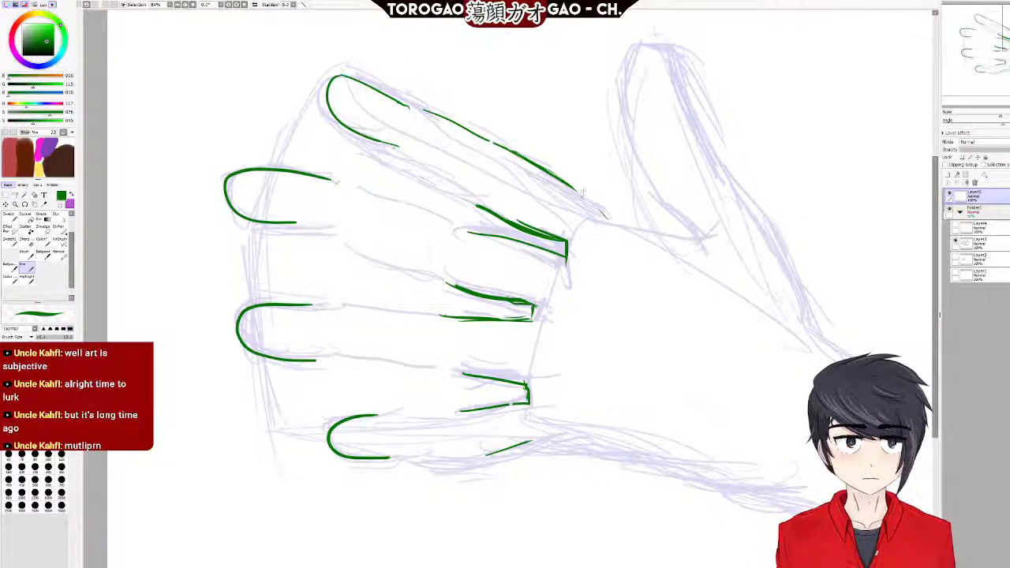
{"action": "left_click_drag", "start_coordinate": [573, 191], "coordinate": [690, 253]}
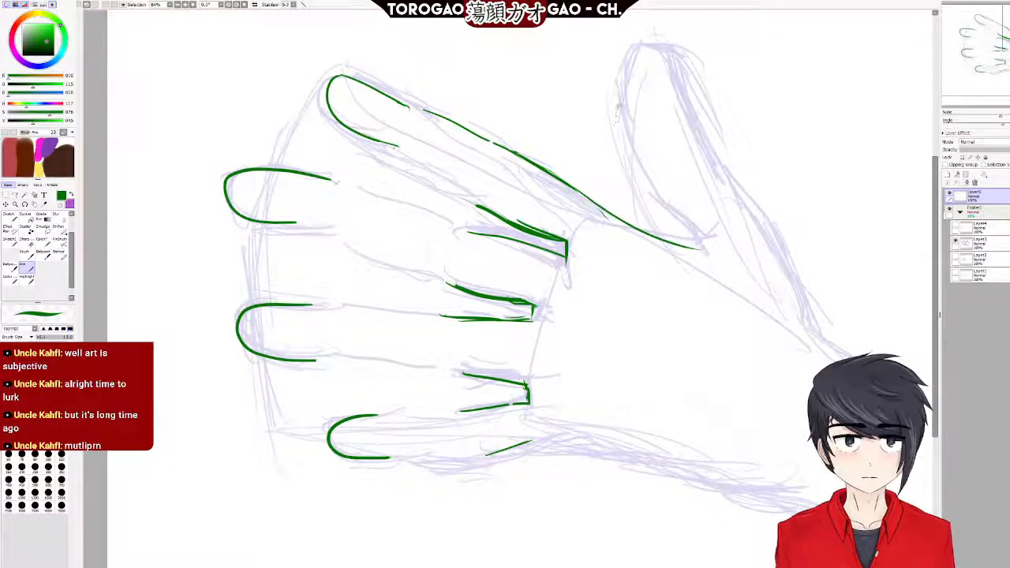
Ink the thumb's inner edge from the tip down to the web, redoing the first stroke.
{"action": "mouse_move", "coordinate": [639, 47]}
{"action": "left_mouse_down"}
{"action": "mouse_move", "coordinate": [622, 81]}
{"action": "mouse_move", "coordinate": [671, 212]}
{"action": "mouse_move", "coordinate": [709, 255]}
{"action": "left_mouse_up"}
{"action": "key", "text": "ctrl+z"}
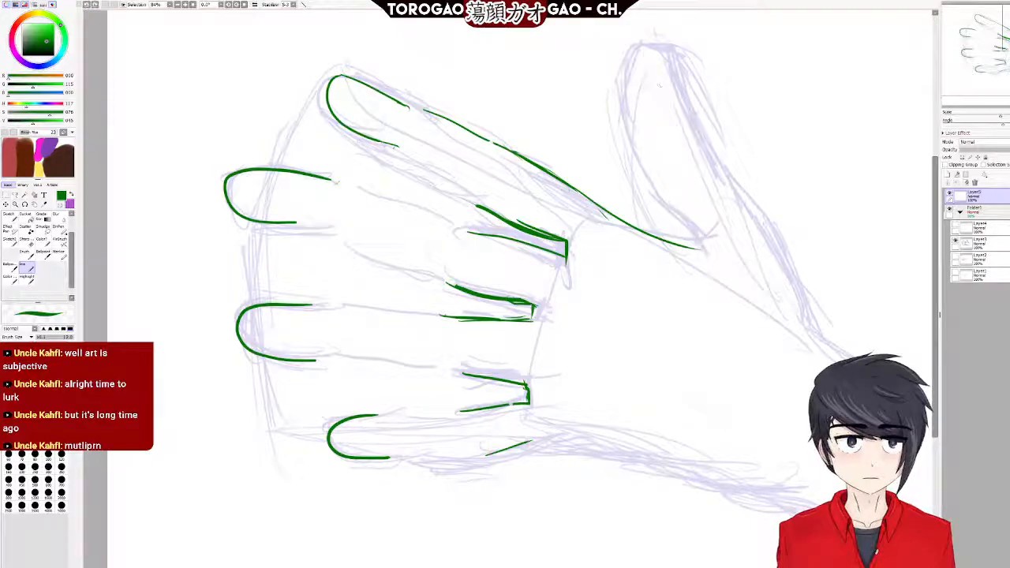
{"action": "mouse_move", "coordinate": [634, 46]}
{"action": "left_mouse_down"}
{"action": "mouse_move", "coordinate": [661, 194]}
{"action": "mouse_move", "coordinate": [698, 249]}
{"action": "left_mouse_up"}
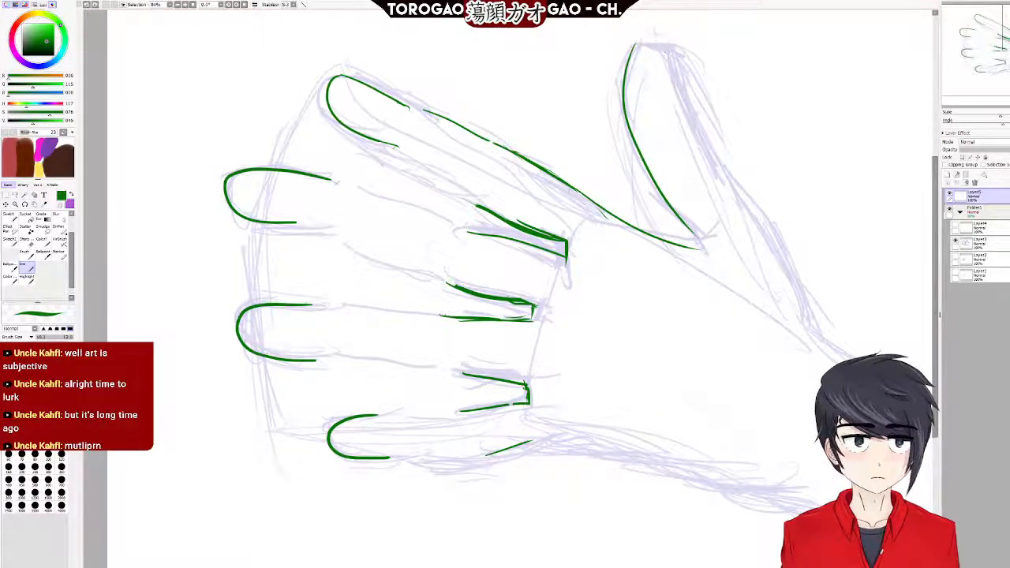
Ink the thumb's outer edge from near the tip down to the wrist, redoing strokes until the curve follows the sketch.
{"action": "mouse_move", "coordinate": [641, 44]}
{"action": "left_mouse_down"}
{"action": "mouse_move", "coordinate": [691, 81]}
{"action": "mouse_move", "coordinate": [736, 229]}
{"action": "mouse_move", "coordinate": [764, 286]}
{"action": "left_mouse_up"}
{"action": "key", "text": "ctrl+z"}
{"action": "left_click_drag", "start_coordinate": [638, 42], "coordinate": [693, 75]}
{"action": "key", "text": "ctrl+z"}
{"action": "mouse_move", "coordinate": [637, 42]}
{"action": "left_mouse_down"}
{"action": "mouse_move", "coordinate": [719, 137]}
{"action": "mouse_move", "coordinate": [790, 280]}
{"action": "left_mouse_up"}
{"action": "key", "text": "ctrl+z"}
{"action": "left_click_drag", "start_coordinate": [675, 73], "coordinate": [734, 189]}
{"action": "key", "text": "ctrl+z"}
{"action": "mouse_move", "coordinate": [671, 57]}
{"action": "left_mouse_down"}
{"action": "mouse_move", "coordinate": [693, 120]}
{"action": "mouse_move", "coordinate": [804, 284]}
{"action": "mouse_move", "coordinate": [817, 326]}
{"action": "left_mouse_up"}
{"action": "key", "text": "ctrl+z"}
{"action": "mouse_move", "coordinate": [785, 259]}
{"action": "left_mouse_down"}
{"action": "mouse_move", "coordinate": [812, 334]}
{"action": "mouse_move", "coordinate": [851, 361]}
{"action": "left_mouse_up"}
{"action": "key", "text": "ctrl+z"}
{"action": "mouse_move", "coordinate": [791, 270]}
{"action": "left_mouse_down"}
{"action": "mouse_move", "coordinate": [808, 314]}
{"action": "mouse_move", "coordinate": [851, 360]}
{"action": "left_mouse_up"}
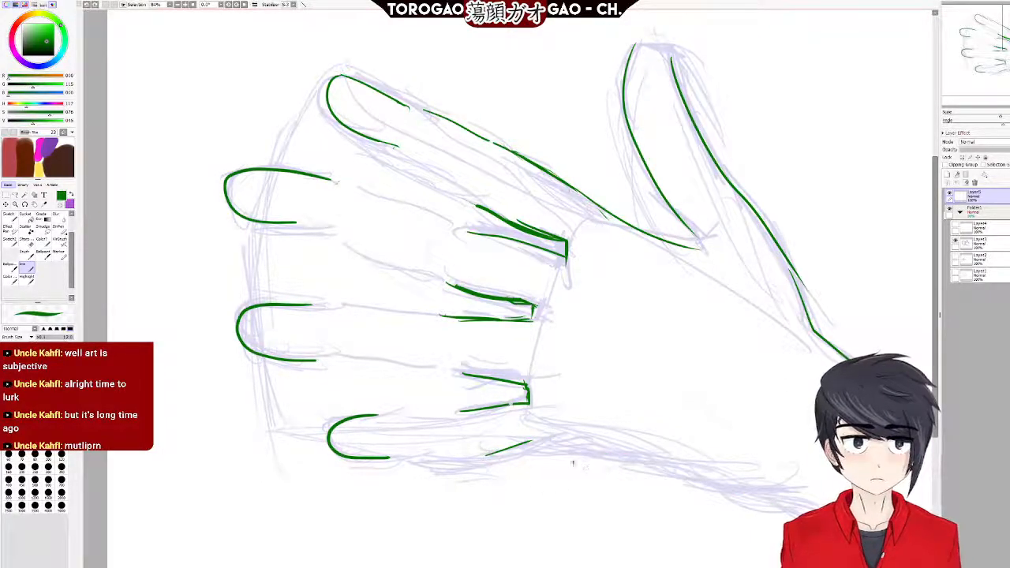
Ink the palm's lower edge toward the wrist and connect the little finger's upper and lower edges.
{"action": "mouse_move", "coordinate": [541, 439]}
{"action": "left_mouse_down"}
{"action": "mouse_move", "coordinate": [720, 474]}
{"action": "mouse_move", "coordinate": [809, 511]}
{"action": "left_mouse_up"}
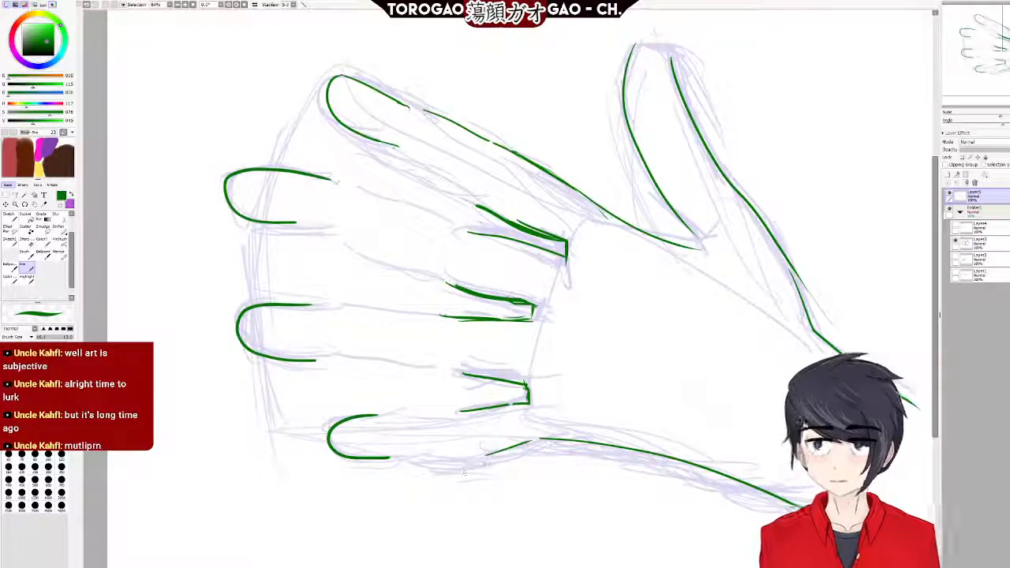
{"action": "left_click_drag", "start_coordinate": [500, 453], "coordinate": [403, 462]}
{"action": "key", "text": "ctrl+z"}
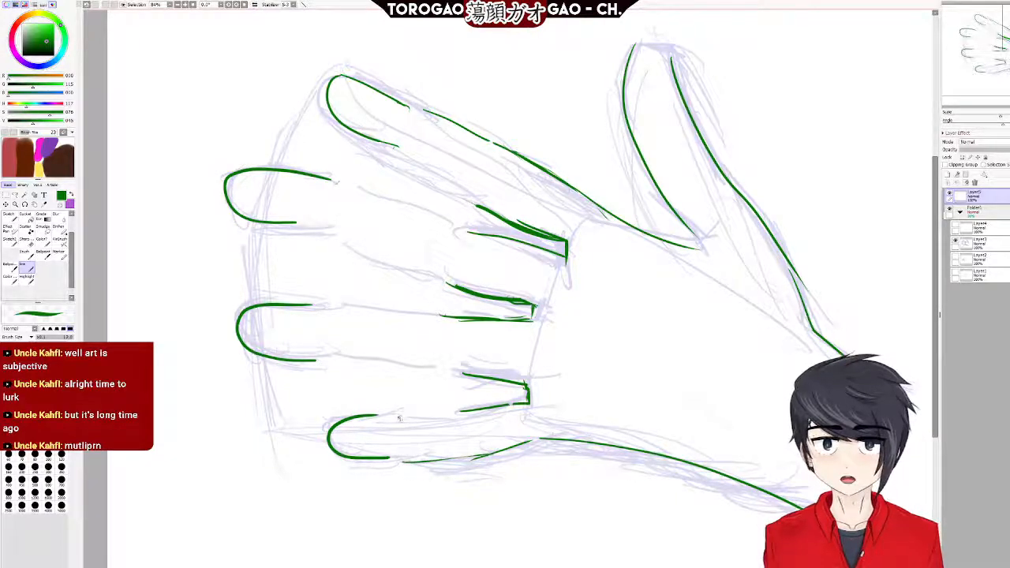
{"action": "left_click_drag", "start_coordinate": [387, 416], "coordinate": [450, 415]}
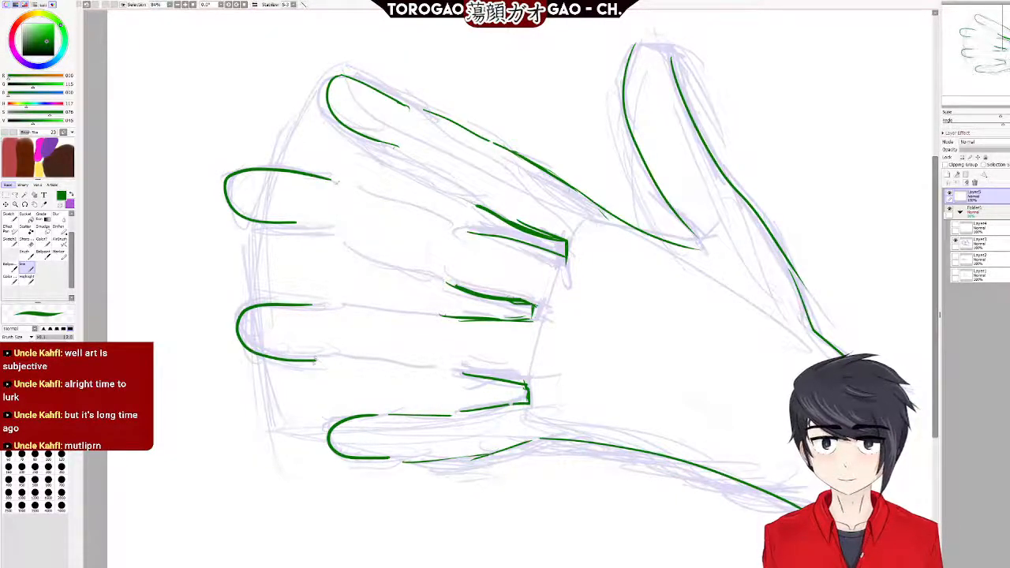
Extend the ring and middle fingers' base lines toward their tips and thicken both edges of the little finger's base.
{"action": "left_click_drag", "start_coordinate": [466, 375], "coordinate": [427, 366]}
{"action": "left_click_drag", "start_coordinate": [456, 318], "coordinate": [434, 314]}
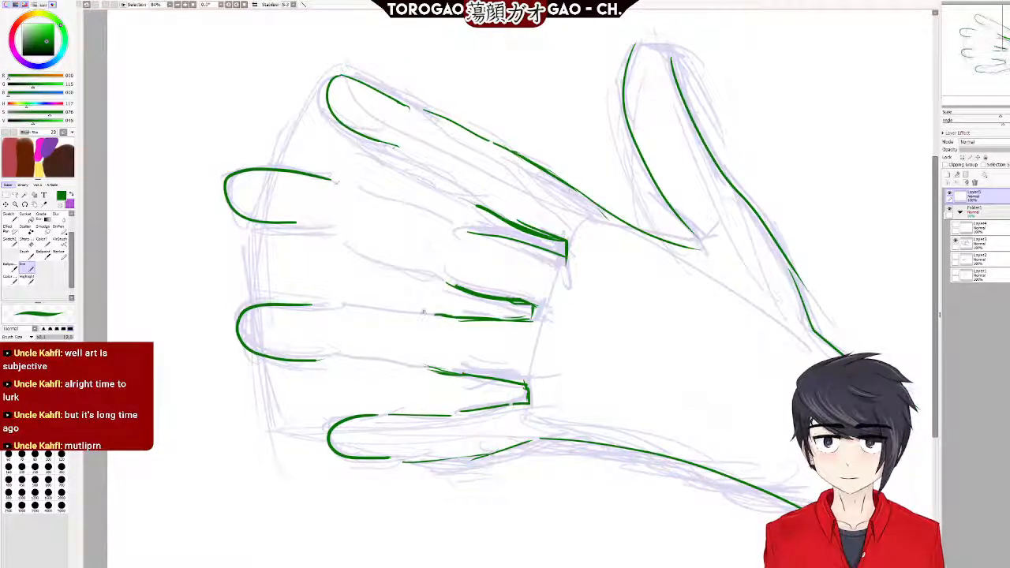
{"action": "left_click_drag", "start_coordinate": [488, 237], "coordinate": [455, 235]}
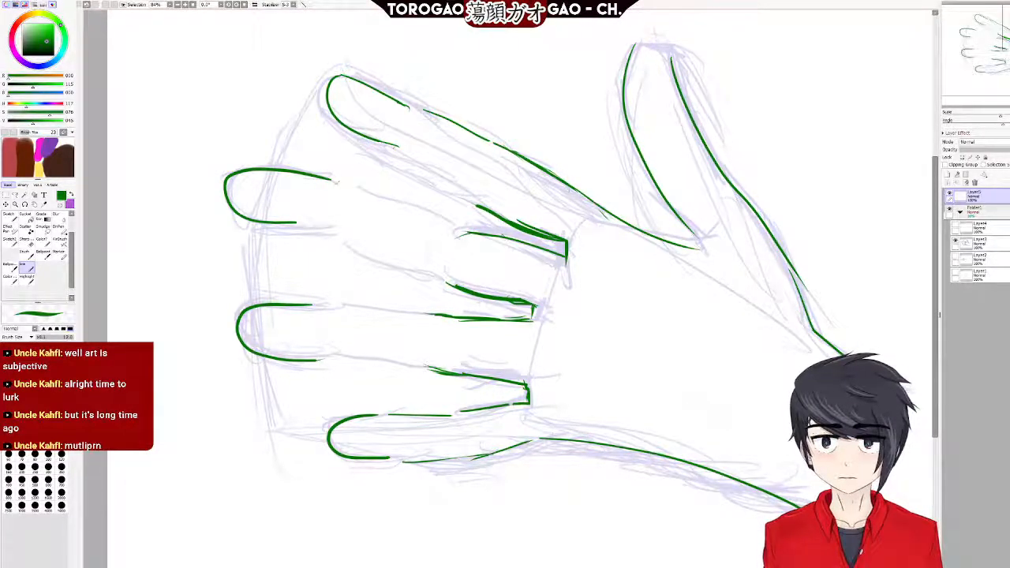
{"action": "left_click_drag", "start_coordinate": [454, 412], "coordinate": [475, 407]}
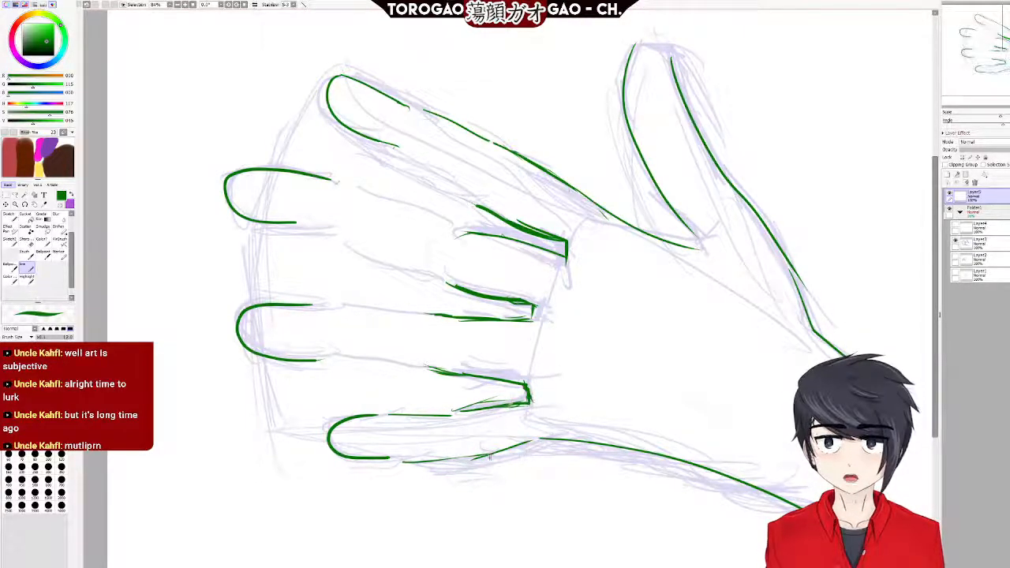
{"action": "left_click_drag", "start_coordinate": [474, 457], "coordinate": [534, 443]}
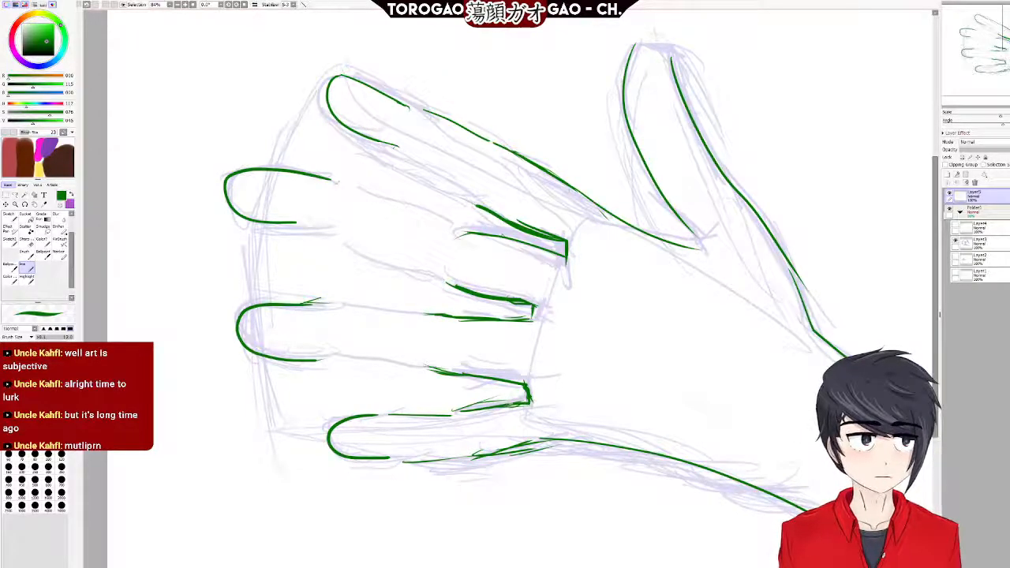
{"action": "scroll", "coordinate": [660, 184], "scroll_direction": "down", "scroll_amount": 5}
{"action": "scroll", "coordinate": [660, 184], "scroll_direction": "up", "scroll_amount": 4}
{"action": "scroll", "coordinate": [660, 184], "scroll_direction": "down", "scroll_amount": 5}
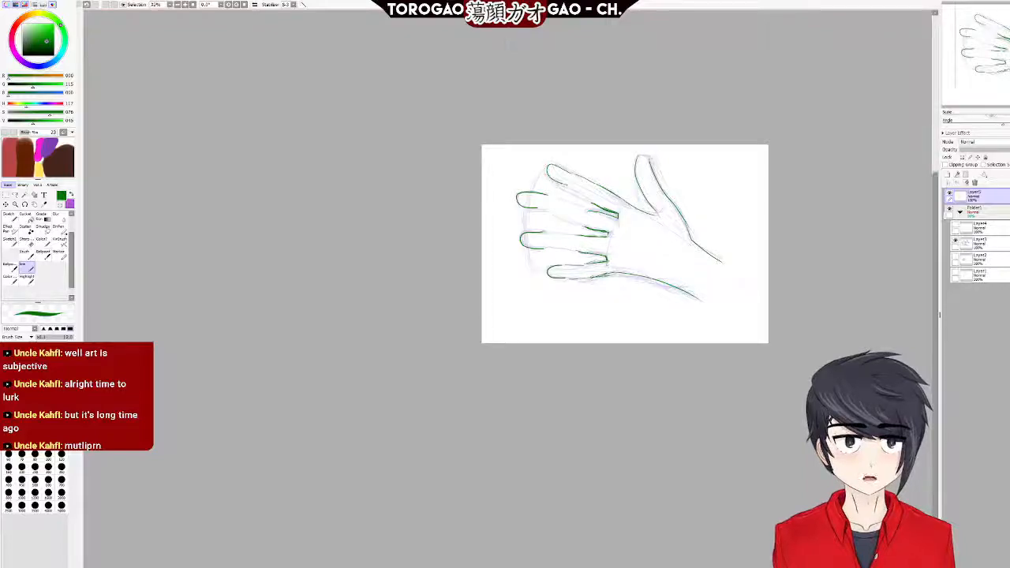
{"action": "scroll", "coordinate": [591, 258], "scroll_direction": "up", "scroll_amount": 4}
{"action": "scroll", "coordinate": [591, 257], "scroll_direction": "up", "scroll_amount": 3}
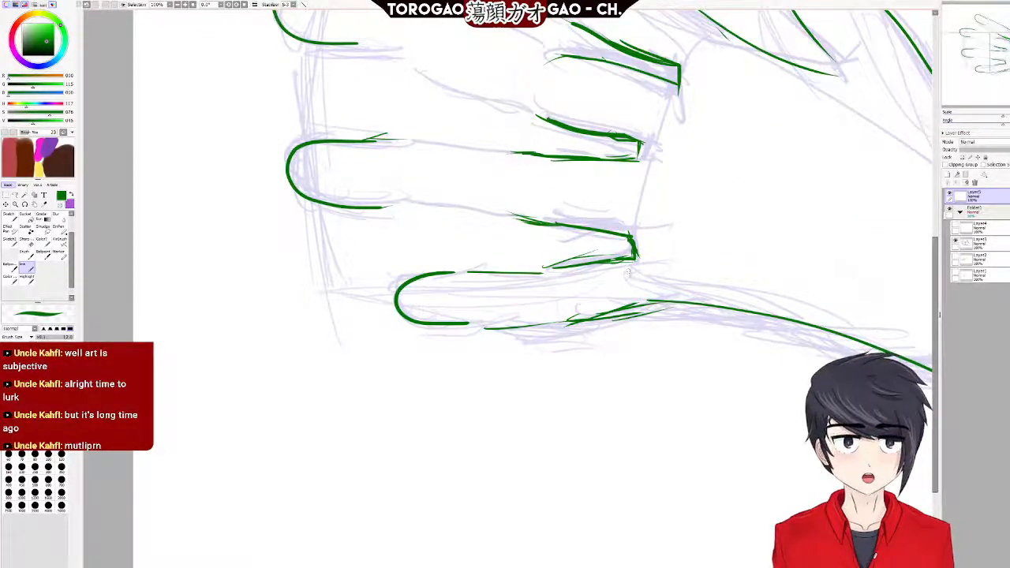
{"action": "scroll", "coordinate": [630, 268], "scroll_direction": "down", "scroll_amount": 4}
{"action": "scroll", "coordinate": [631, 268], "scroll_direction": "up", "scroll_amount": 3}
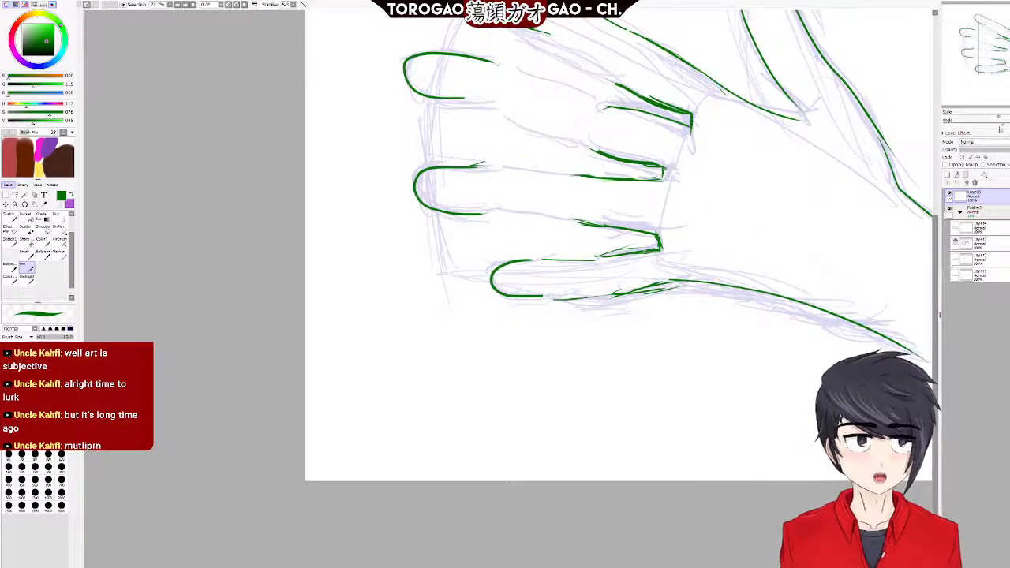
Rotate the canvas so the fingers point upward and ink the index finger's inner edge between tip and base.
{"action": "mouse_move", "coordinate": [1005, 124]}
{"action": "left_mouse_down"}
{"action": "mouse_move", "coordinate": [988, 123]}
{"action": "mouse_move", "coordinate": [1009, 123]}
{"action": "left_mouse_up"}
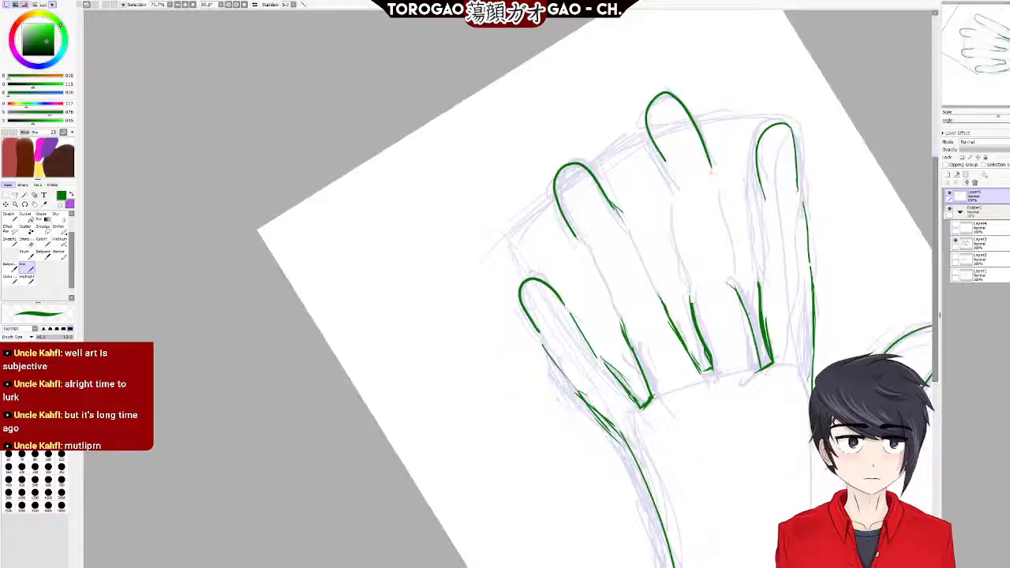
{"action": "scroll", "coordinate": [820, 245], "scroll_direction": "up", "scroll_amount": 5}
{"action": "scroll", "coordinate": [643, 241], "scroll_direction": "down", "scroll_amount": 2}
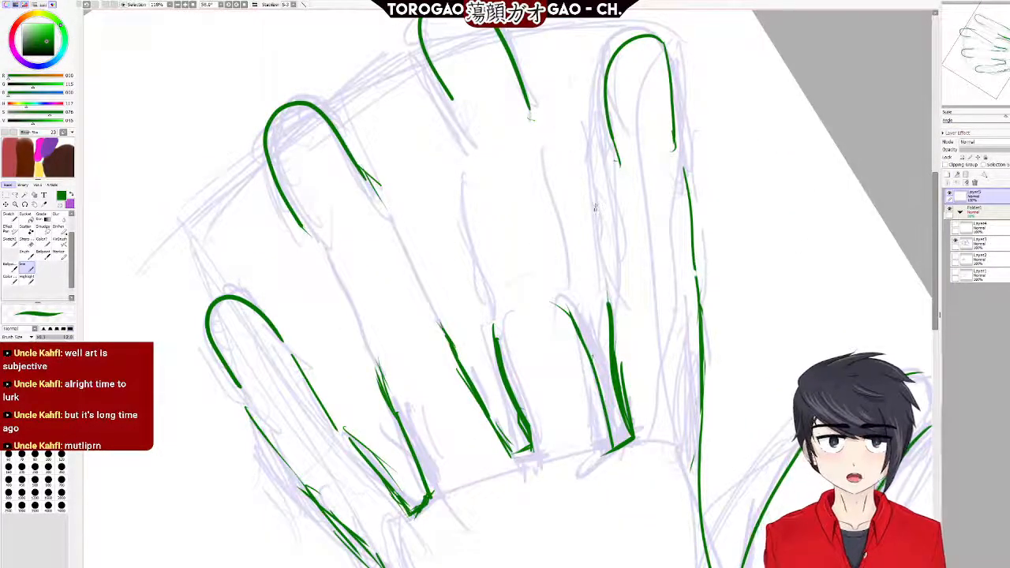
{"action": "left_click_drag", "start_coordinate": [616, 175], "coordinate": [619, 308]}
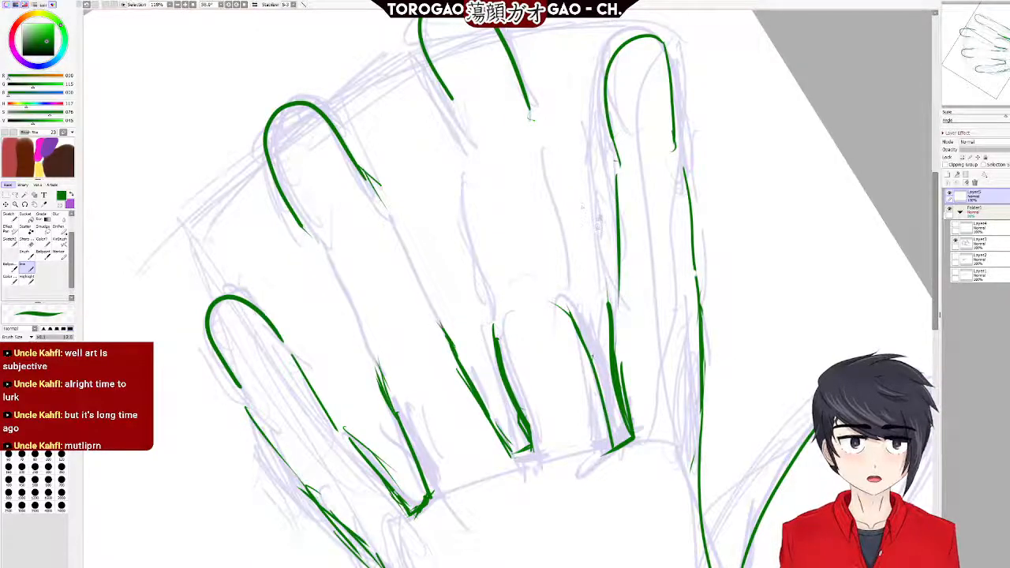
Extend the middle finger's tip line and ink both edges of the finger down to its base.
{"action": "left_click_drag", "start_coordinate": [435, 80], "coordinate": [454, 117]}
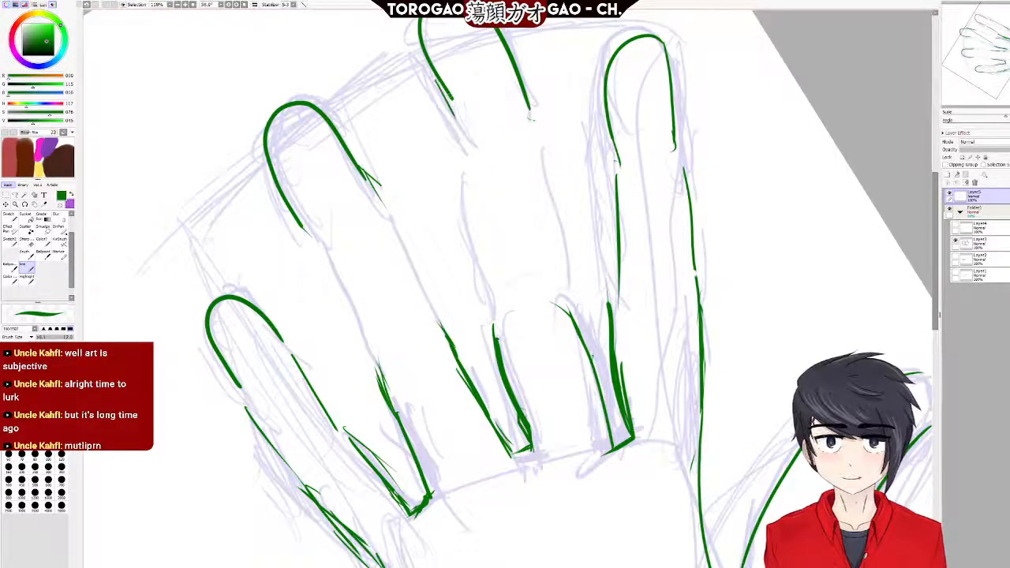
{"action": "left_click_drag", "start_coordinate": [431, 76], "coordinate": [468, 138]}
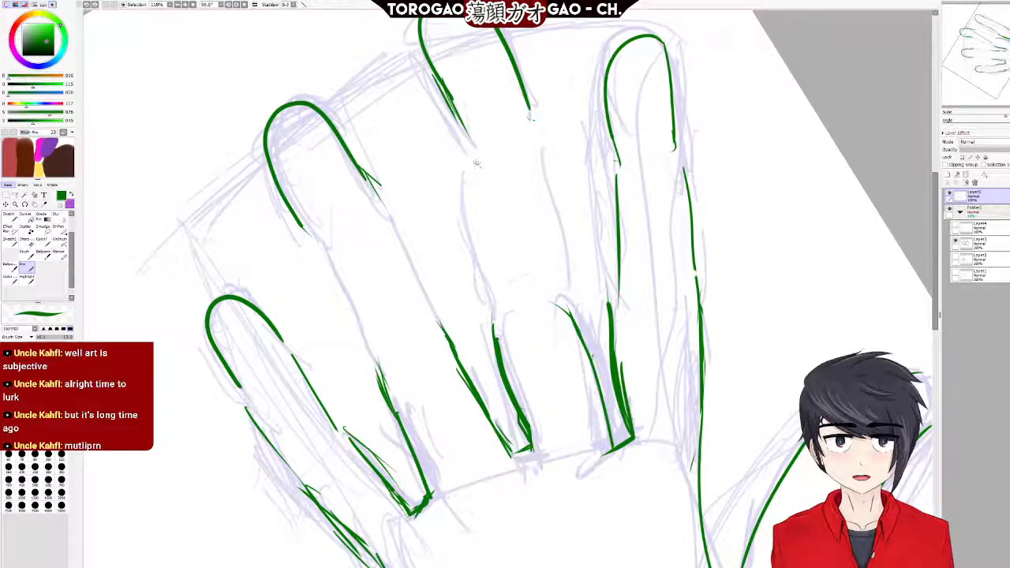
{"action": "left_click_drag", "start_coordinate": [467, 167], "coordinate": [497, 300]}
{"action": "key", "text": "ctrl+z"}
{"action": "left_click_drag", "start_coordinate": [466, 167], "coordinate": [491, 305]}
{"action": "left_click_drag", "start_coordinate": [545, 155], "coordinate": [574, 306]}
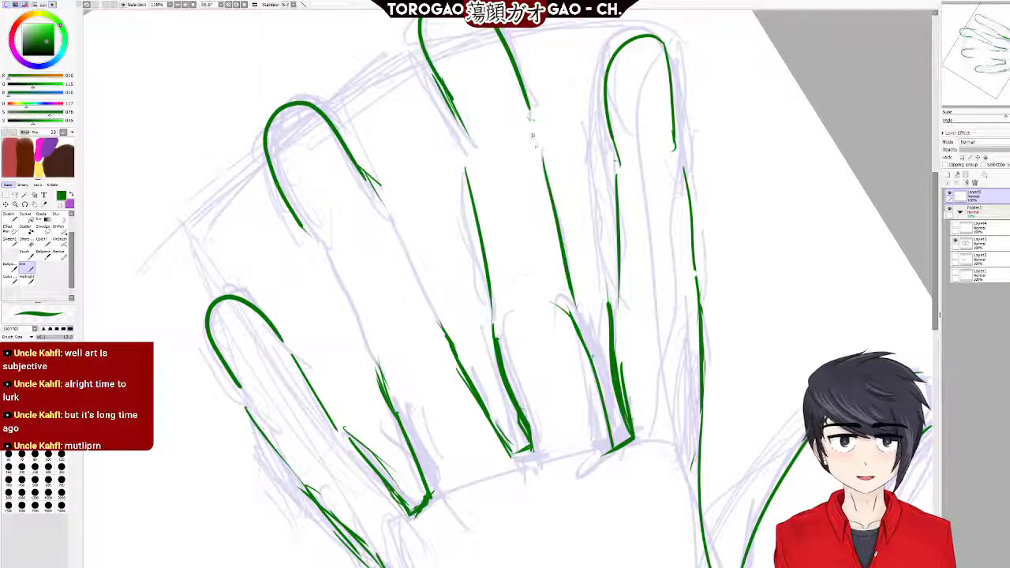
Ink both edges of the ring finger between its tip and its base.
{"action": "left_click_drag", "start_coordinate": [387, 218], "coordinate": [446, 324]}
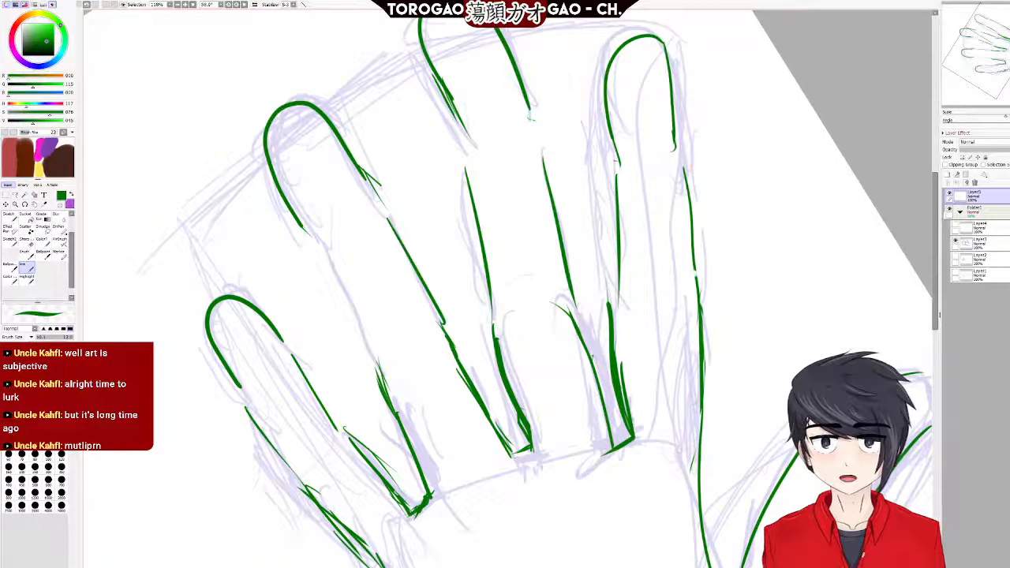
{"action": "left_click_drag", "start_coordinate": [322, 251], "coordinate": [379, 357]}
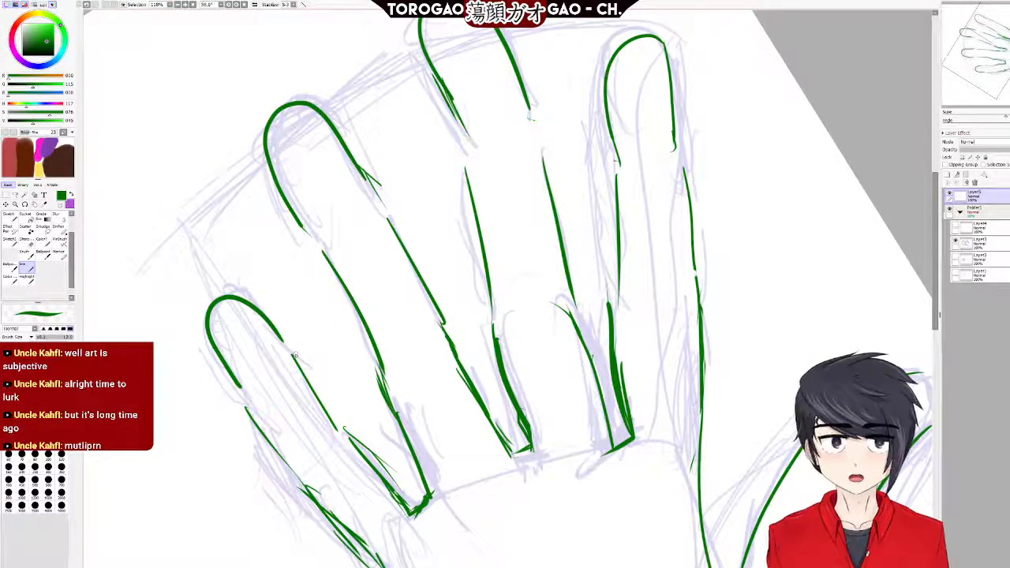
{"action": "scroll", "coordinate": [540, 264], "scroll_direction": "down", "scroll_amount": 6}
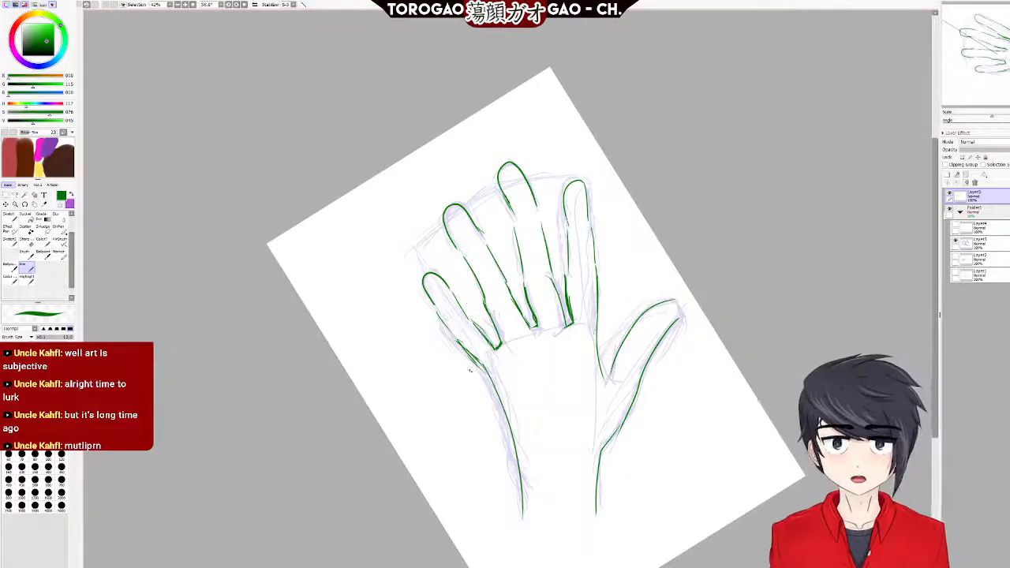
Mark the little finger's outline from tip to base for selection with the Selection Pen.
{"action": "scroll", "coordinate": [469, 376], "scroll_direction": "up", "scroll_amount": 3}
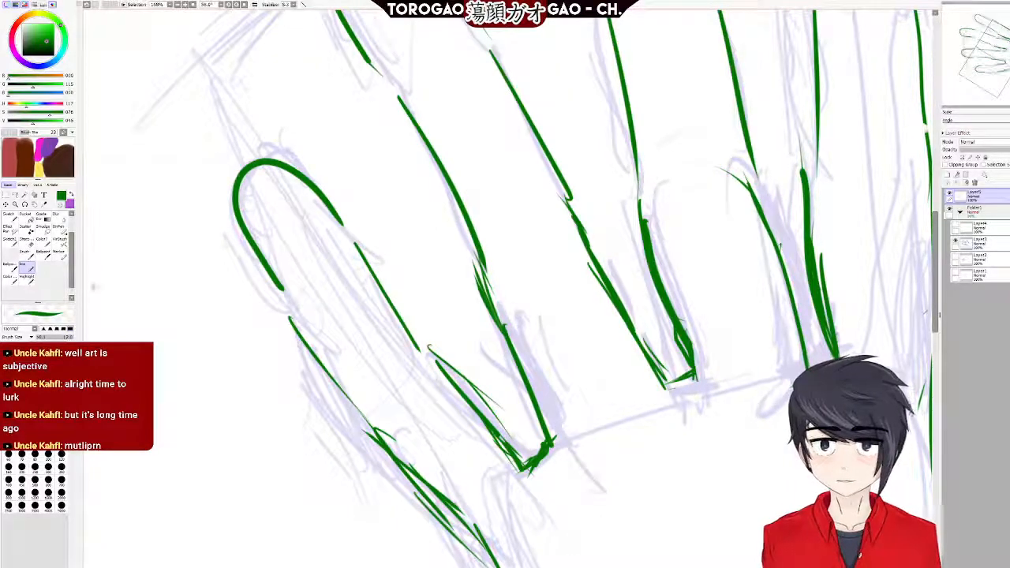
{"action": "key", "text": "g"}
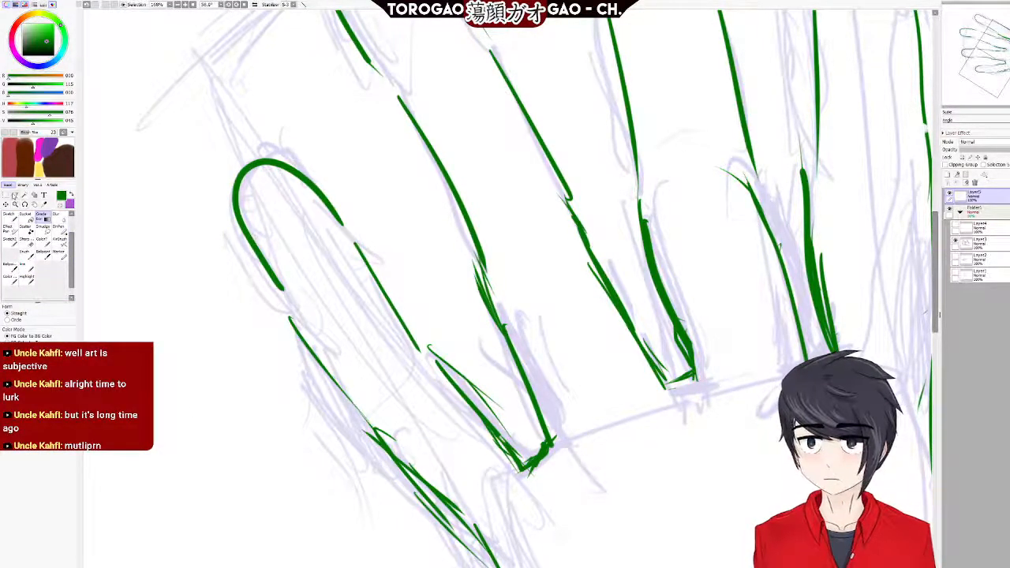
{"action": "left_click", "coordinate": [42, 230]}
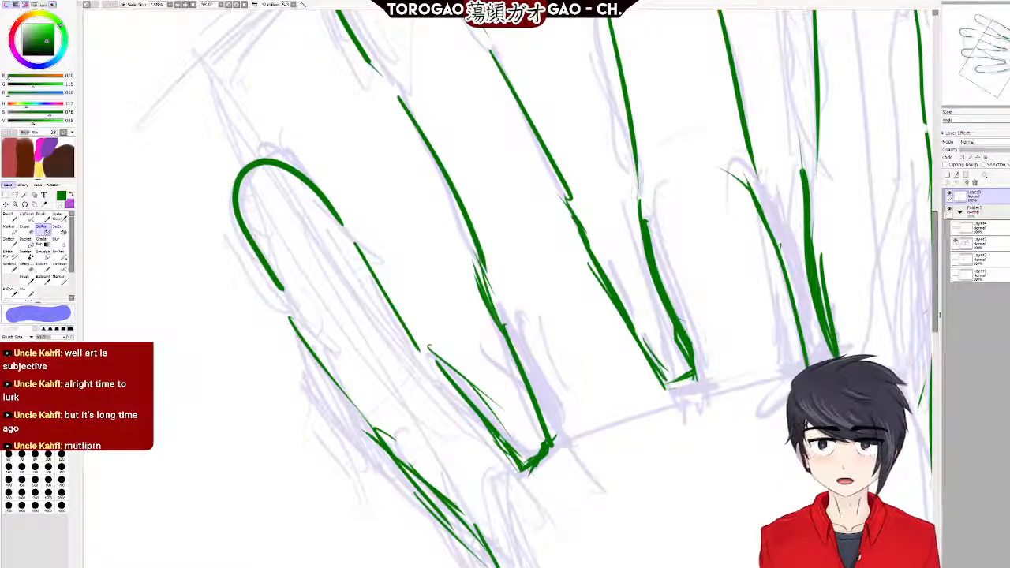
{"action": "left_click_drag", "start_coordinate": [525, 464], "coordinate": [273, 189]}
{"action": "mouse_move", "coordinate": [438, 387]}
{"action": "left_mouse_down"}
{"action": "mouse_move", "coordinate": [379, 292]}
{"action": "mouse_move", "coordinate": [288, 185]}
{"action": "mouse_move", "coordinate": [308, 182]}
{"action": "mouse_move", "coordinate": [310, 209]}
{"action": "mouse_move", "coordinate": [245, 169]}
{"action": "mouse_move", "coordinate": [296, 169]}
{"action": "mouse_move", "coordinate": [308, 154]}
{"action": "mouse_move", "coordinate": [272, 276]}
{"action": "mouse_move", "coordinate": [237, 217]}
{"action": "mouse_move", "coordinate": [348, 399]}
{"action": "mouse_move", "coordinate": [280, 308]}
{"action": "mouse_move", "coordinate": [409, 435]}
{"action": "mouse_move", "coordinate": [332, 347]}
{"action": "mouse_move", "coordinate": [472, 552]}
{"action": "mouse_move", "coordinate": [466, 557]}
{"action": "mouse_move", "coordinate": [483, 565]}
{"action": "left_mouse_up"}
{"action": "mouse_move", "coordinate": [263, 384]}
{"action": "left_mouse_down"}
{"action": "mouse_move", "coordinate": [229, 281]}
{"action": "mouse_move", "coordinate": [321, 363]}
{"action": "mouse_move", "coordinate": [291, 221]}
{"action": "mouse_move", "coordinate": [369, 262]}
{"action": "mouse_move", "coordinate": [482, 395]}
{"action": "left_mouse_up"}
{"action": "left_click_drag", "start_coordinate": [265, 176], "coordinate": [264, 207]}
{"action": "mouse_move", "coordinate": [227, 172]}
{"action": "left_mouse_down"}
{"action": "mouse_move", "coordinate": [237, 210]}
{"action": "mouse_move", "coordinate": [246, 182]}
{"action": "left_mouse_up"}
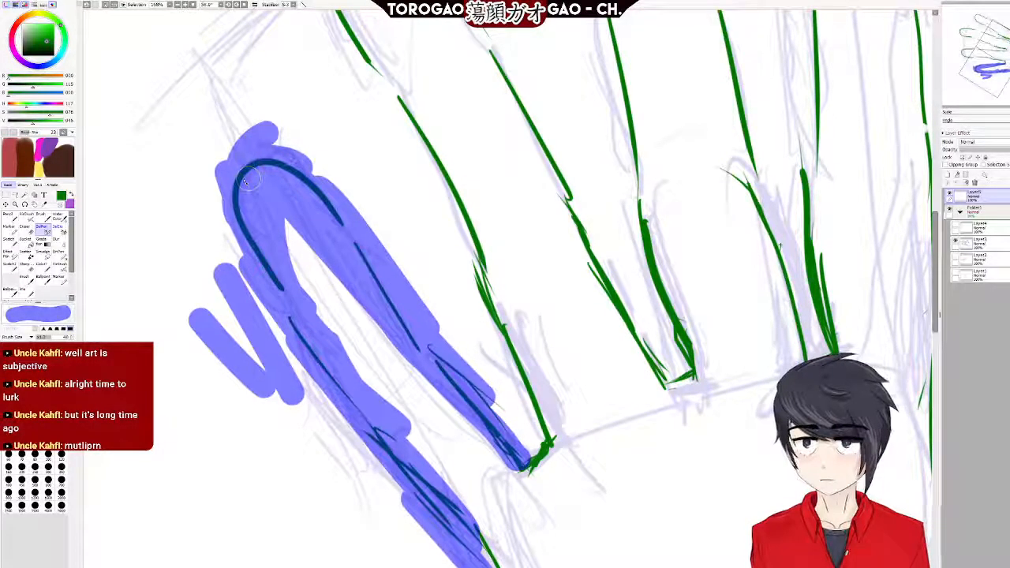
{"action": "scroll", "coordinate": [140, 331], "scroll_direction": "down", "scroll_amount": 6}
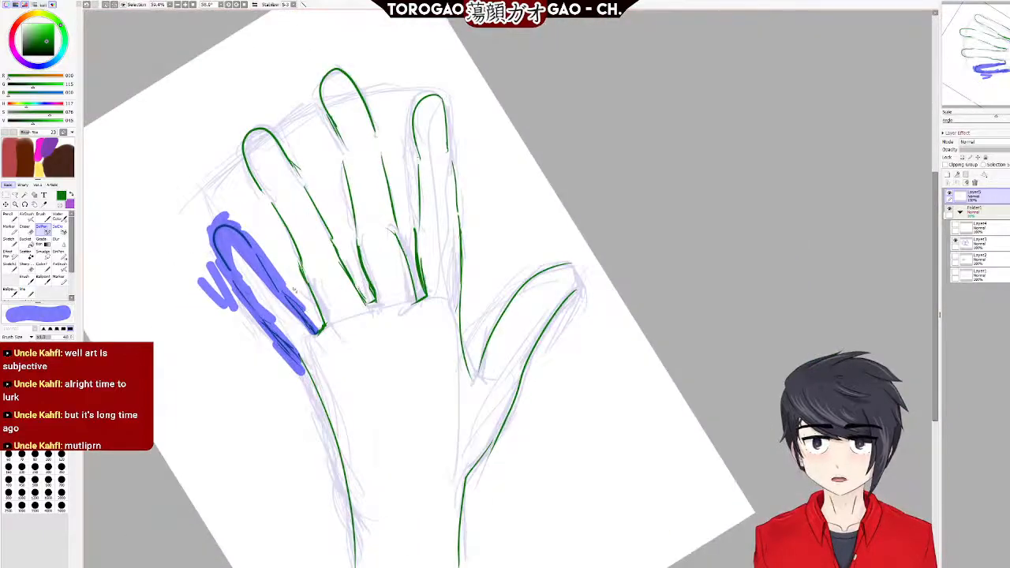
Move the selected little finger slightly toward the ring finger and clear the selection.
{"action": "scroll", "coordinate": [111, 228], "scroll_direction": "up", "scroll_amount": 3}
{"action": "left_click", "coordinate": [6, 196]}
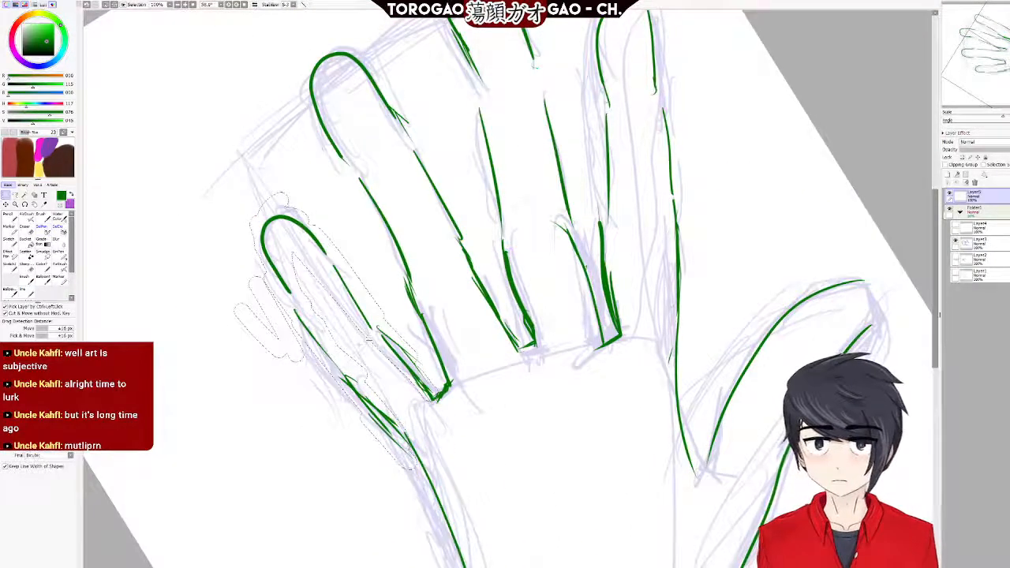
{"action": "mouse_move", "coordinate": [378, 329]}
{"action": "left_mouse_down"}
{"action": "mouse_move", "coordinate": [404, 325]}
{"action": "mouse_move", "coordinate": [389, 331]}
{"action": "left_mouse_up"}
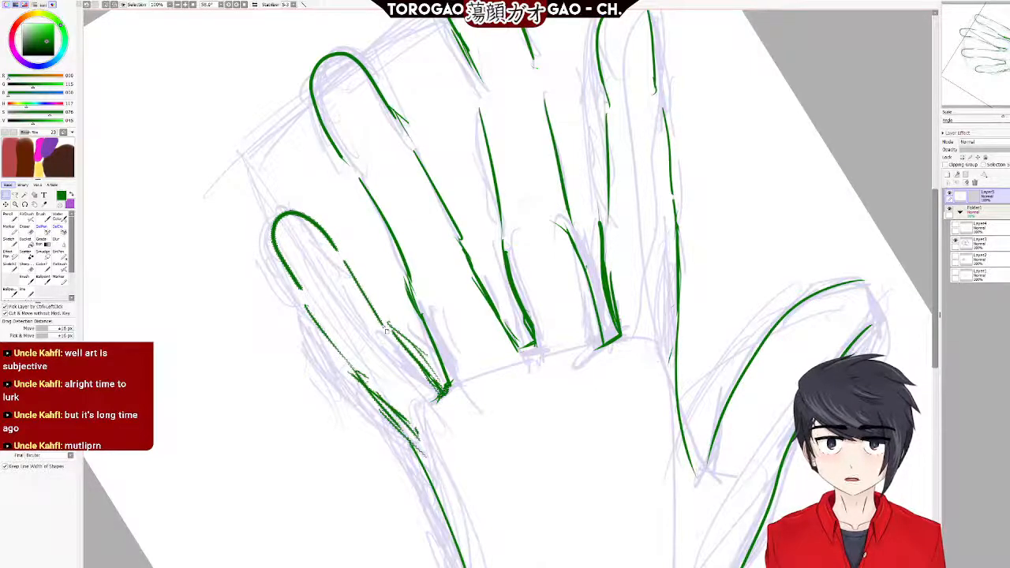
{"action": "scroll", "coordinate": [563, 341], "scroll_direction": "down", "scroll_amount": 3}
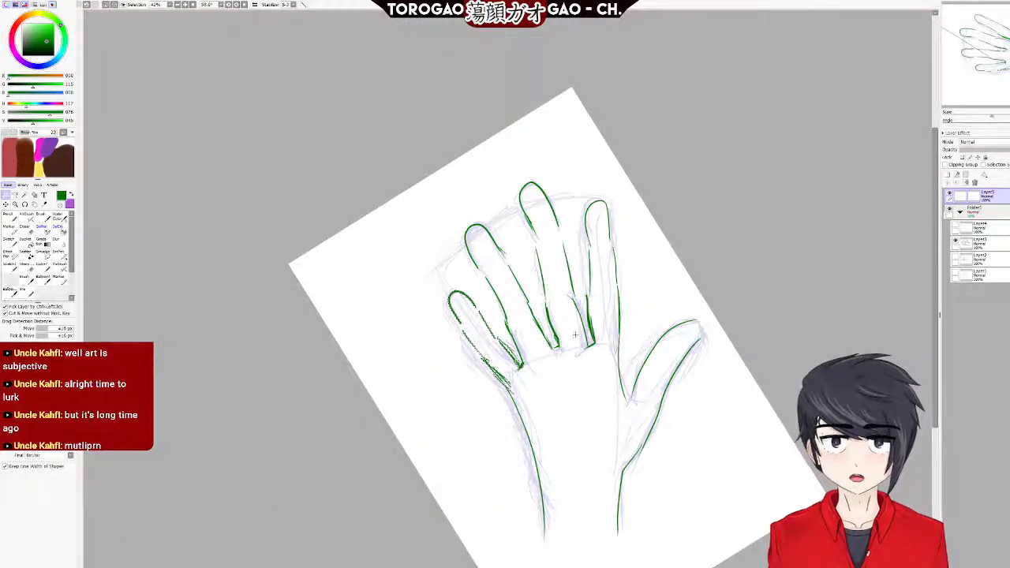
{"action": "scroll", "coordinate": [576, 335], "scroll_direction": "up", "scroll_amount": 2}
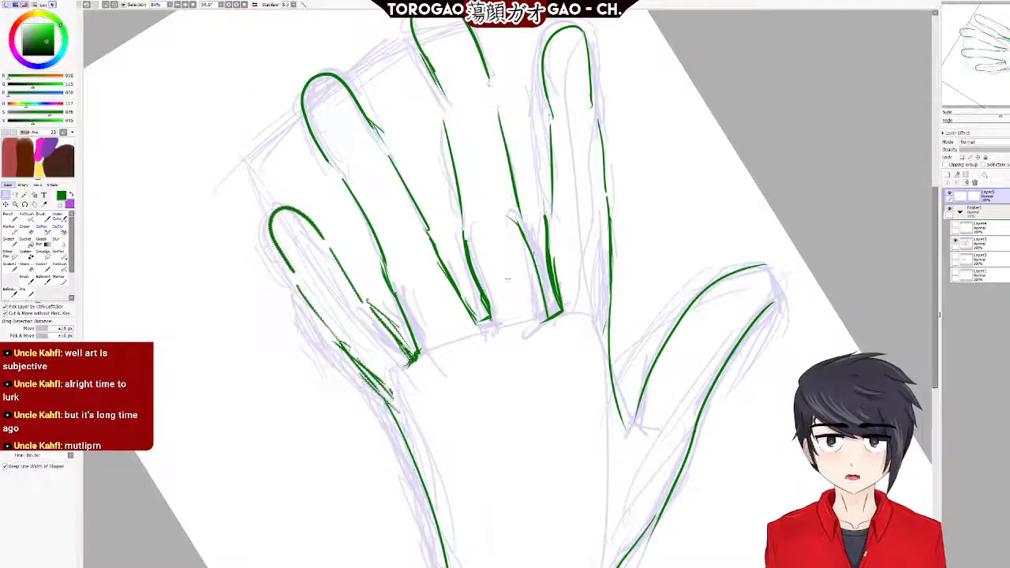
{"action": "left_click_drag", "start_coordinate": [937, 253], "coordinate": [936, 237]}
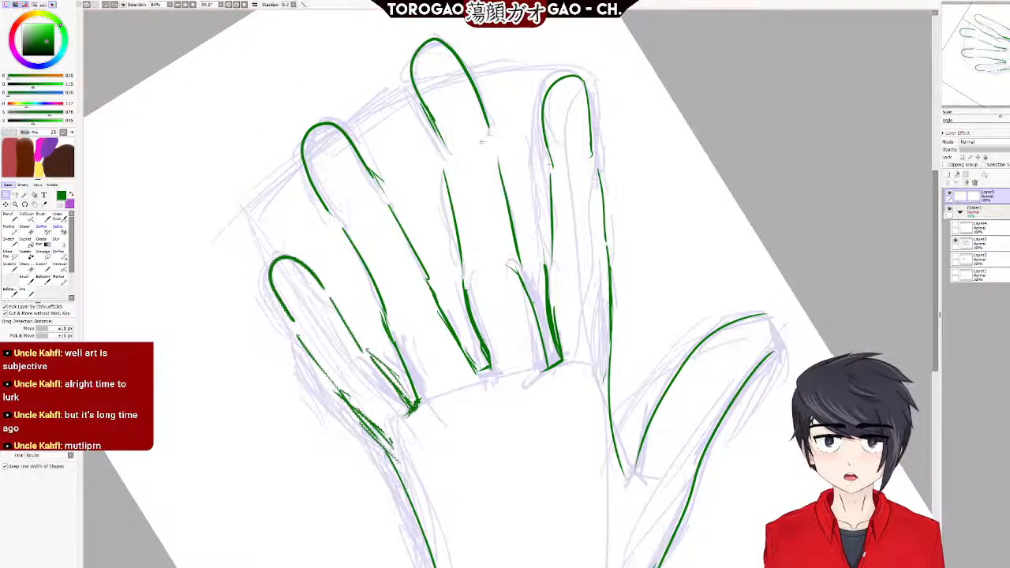
{"action": "scroll", "coordinate": [490, 288], "scroll_direction": "up", "scroll_amount": 2}
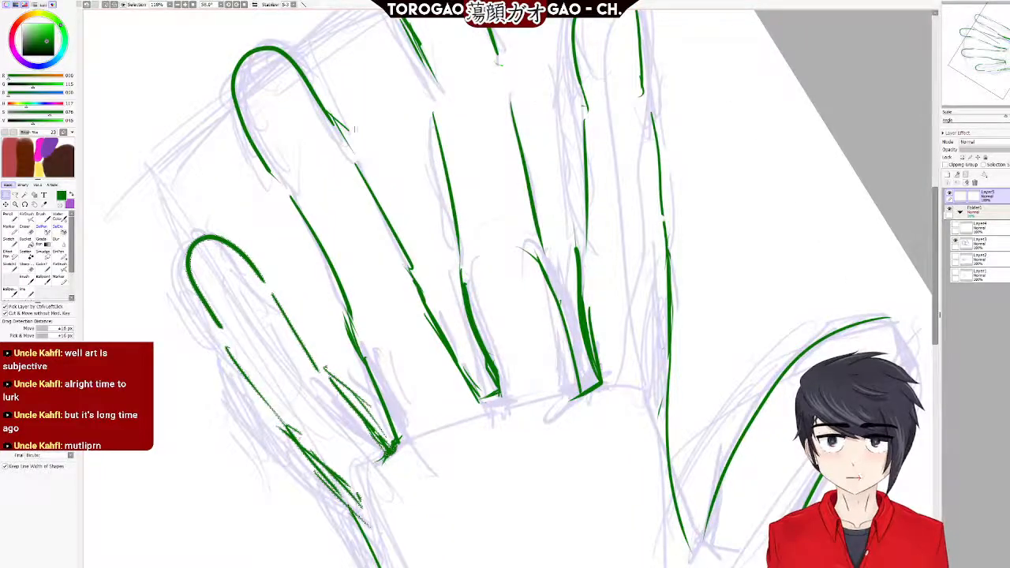
{"action": "left_click_drag", "start_coordinate": [937, 247], "coordinate": [937, 234]}
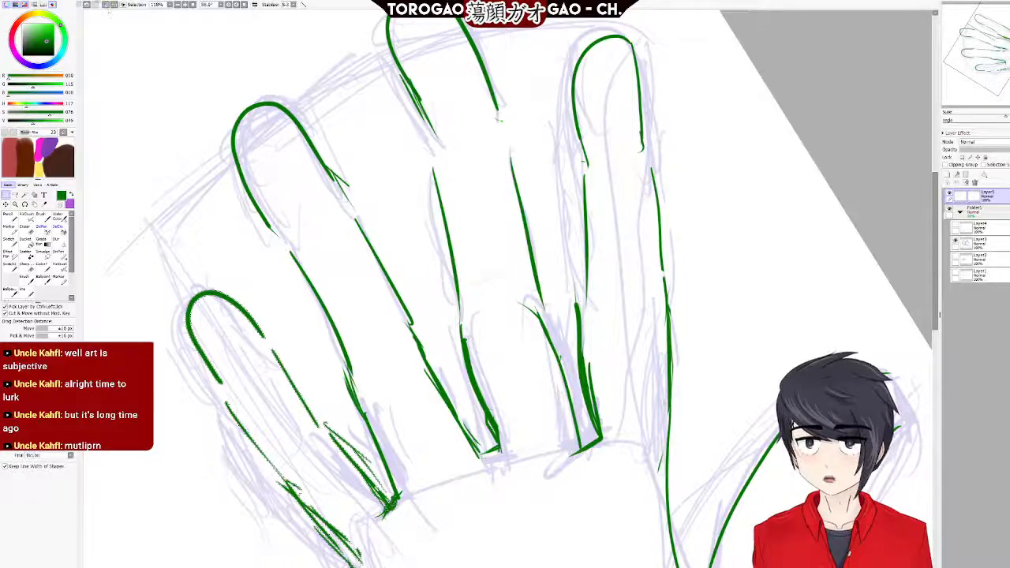
{"action": "scroll", "coordinate": [488, 206], "scroll_direction": "up", "scroll_amount": 1}
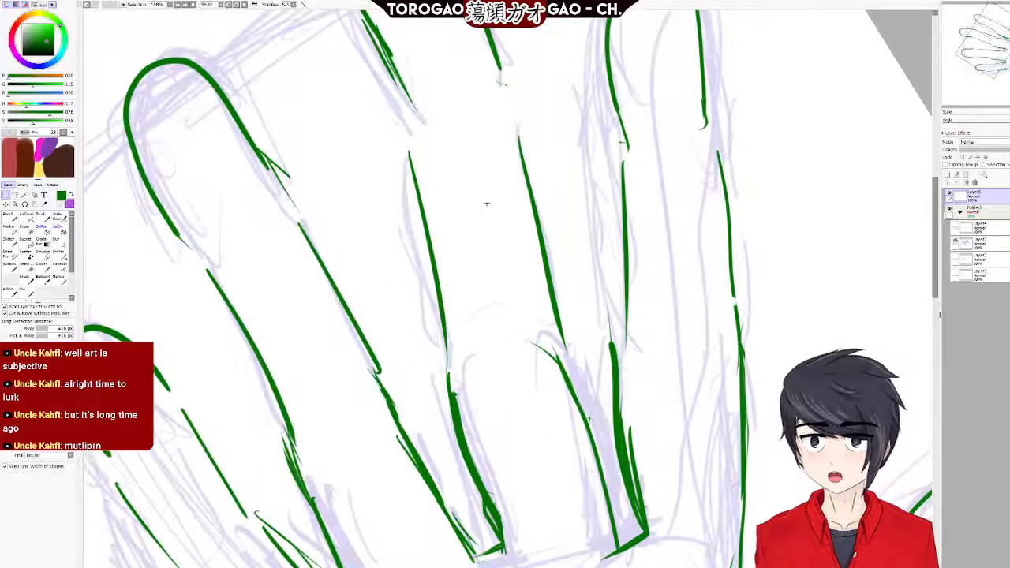
{"action": "scroll", "coordinate": [590, 231], "scroll_direction": "down", "scroll_amount": 5}
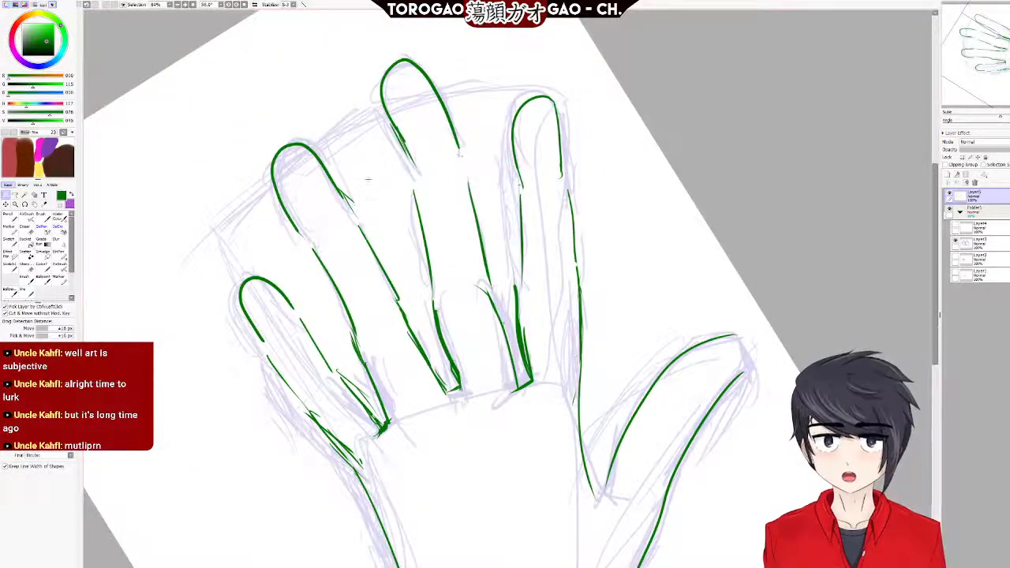
Select the middle fingertip with the Selection Pen, rotate it clockwise and shift it toward the index finger.
{"action": "left_click", "coordinate": [41, 231]}
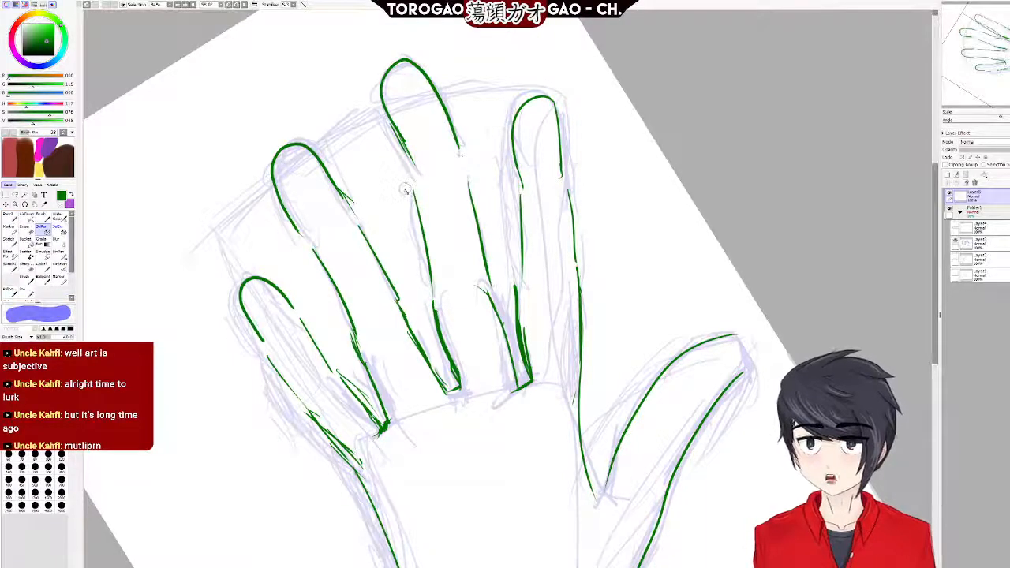
{"action": "left_click_drag", "start_coordinate": [418, 170], "coordinate": [388, 97]}
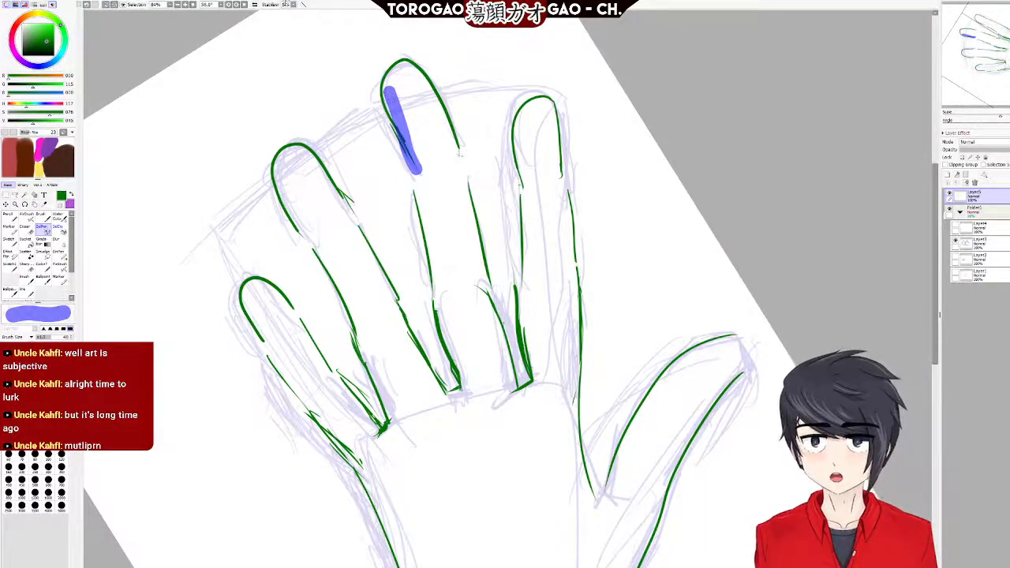
{"action": "mouse_move", "coordinate": [395, 83]}
{"action": "left_mouse_down"}
{"action": "mouse_move", "coordinate": [386, 62]}
{"action": "mouse_move", "coordinate": [432, 47]}
{"action": "mouse_move", "coordinate": [458, 154]}
{"action": "mouse_move", "coordinate": [417, 179]}
{"action": "mouse_move", "coordinate": [470, 158]}
{"action": "mouse_move", "coordinate": [462, 146]}
{"action": "mouse_move", "coordinate": [454, 162]}
{"action": "mouse_move", "coordinate": [448, 147]}
{"action": "left_mouse_up"}
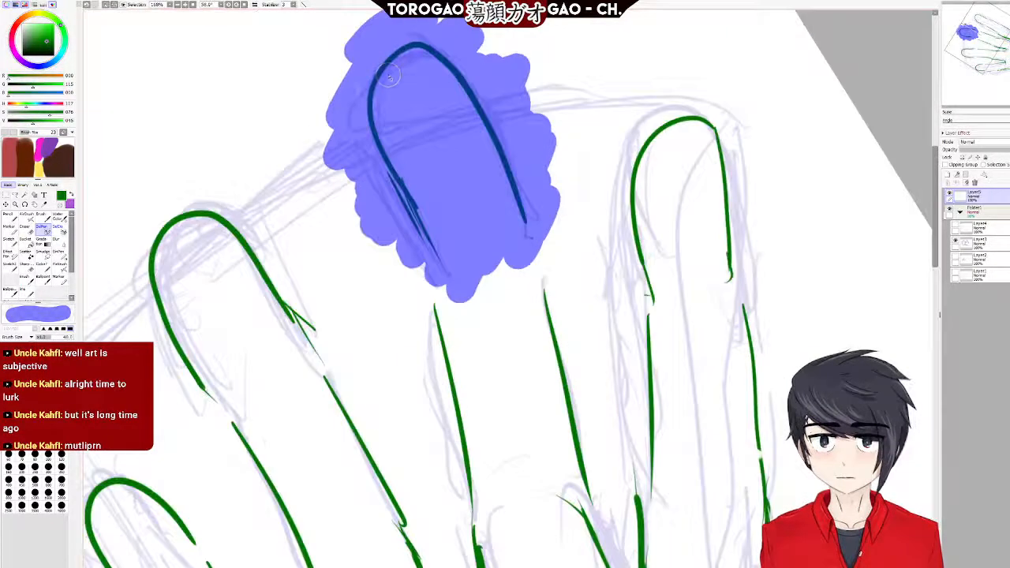
{"action": "scroll", "coordinate": [395, 69], "scroll_direction": "up", "scroll_amount": 2}
{"action": "left_click", "coordinate": [7, 192]}
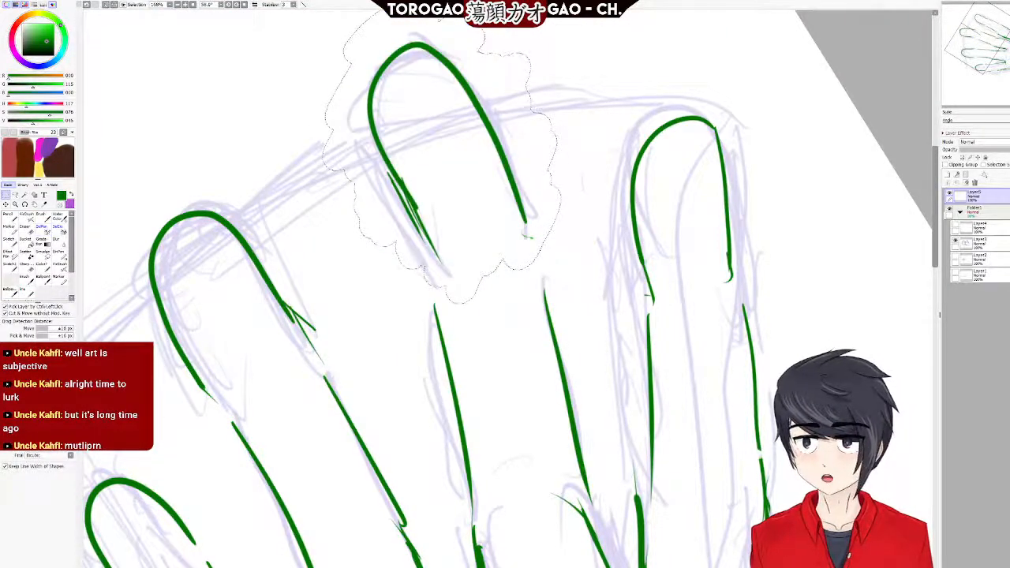
{"action": "key", "text": "ctrl+t"}
{"action": "left_click_drag", "start_coordinate": [566, 237], "coordinate": [551, 254]}
{"action": "left_click_drag", "start_coordinate": [449, 147], "coordinate": [465, 138]}
{"action": "scroll", "coordinate": [481, 238], "scroll_direction": "down", "scroll_amount": 5}
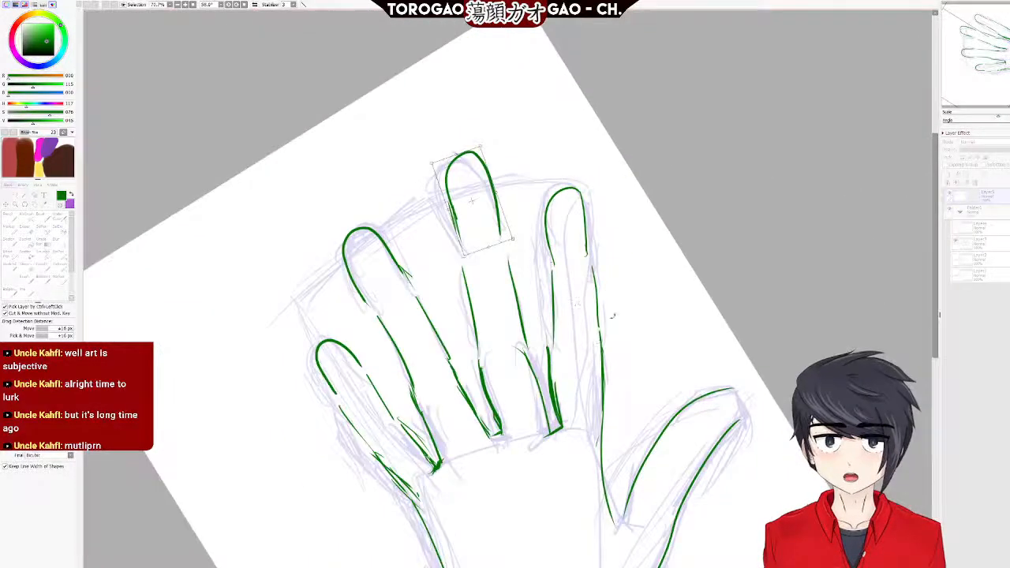
Lower the middle fingertip onto the ends of the finger's side lines and apply the transformation.
{"action": "scroll", "coordinate": [576, 323], "scroll_direction": "up", "scroll_amount": 3}
{"action": "mouse_move", "coordinate": [392, 110]}
{"action": "left_mouse_down"}
{"action": "mouse_move", "coordinate": [408, 137]}
{"action": "mouse_move", "coordinate": [394, 128]}
{"action": "left_mouse_up"}
{"action": "scroll", "coordinate": [403, 254], "scroll_direction": "down", "scroll_amount": 4}
{"action": "scroll", "coordinate": [591, 343], "scroll_direction": "down", "scroll_amount": 2}
{"action": "left_click_drag", "start_coordinate": [465, 254], "coordinate": [466, 258]}
{"action": "scroll", "coordinate": [465, 258], "scroll_direction": "up", "scroll_amount": 3}
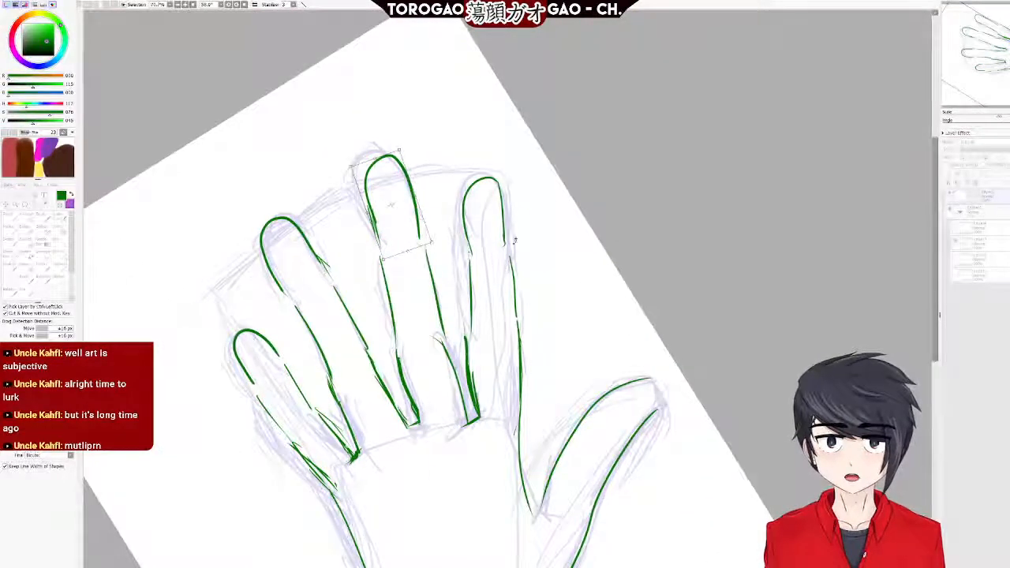
{"action": "scroll", "coordinate": [501, 265], "scroll_direction": "up", "scroll_amount": 2}
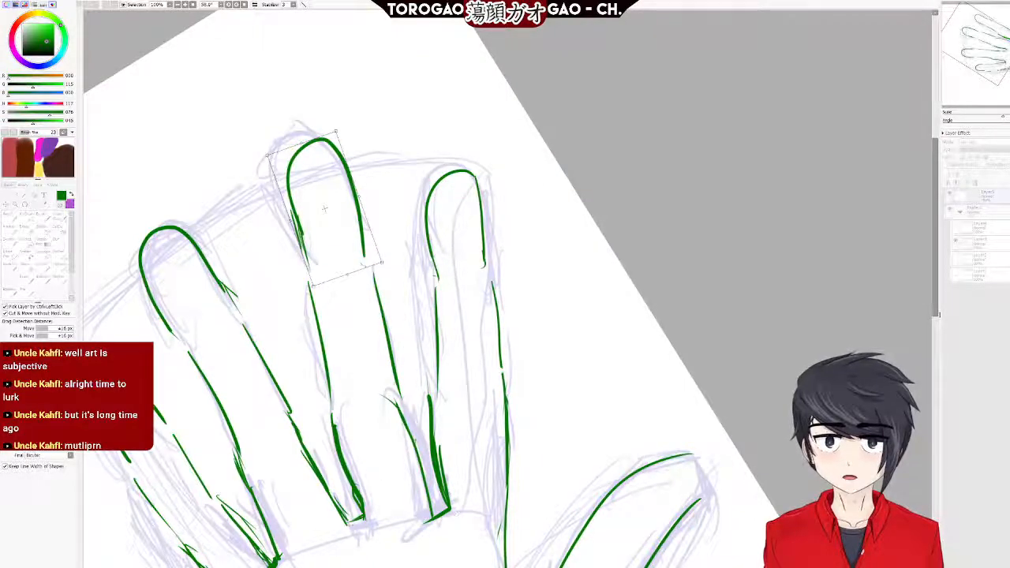
{"action": "scroll", "coordinate": [530, 297], "scroll_direction": "down", "scroll_amount": 2}
{"action": "scroll", "coordinate": [530, 298], "scroll_direction": "up", "scroll_amount": 3}
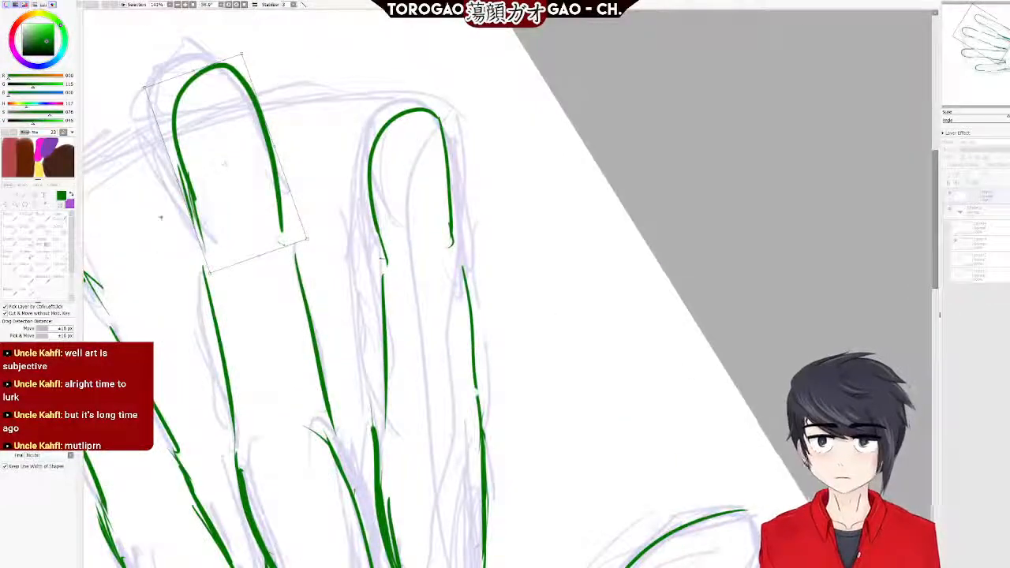
{"action": "key", "text": "Return"}
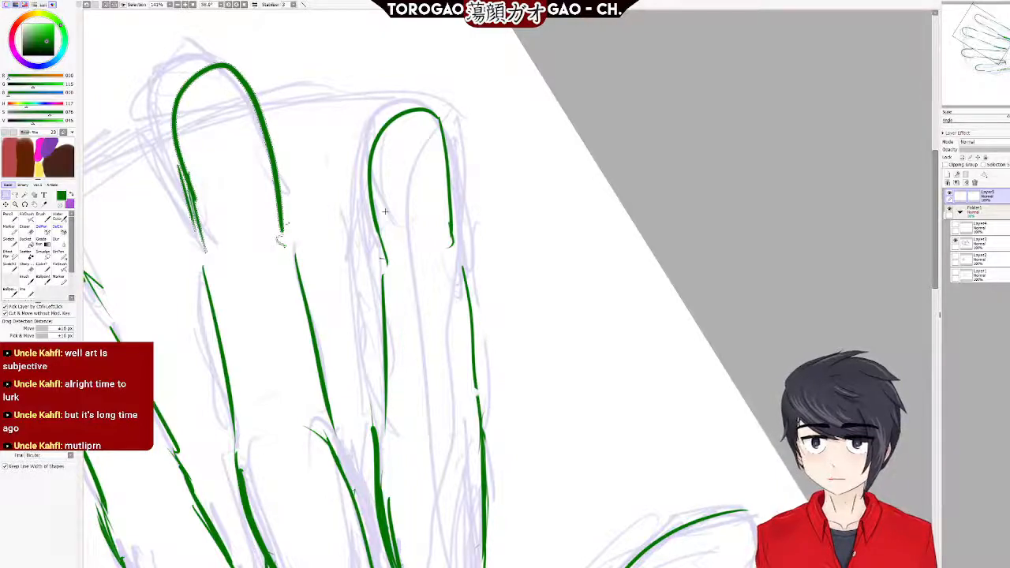
Mark the index fingertip with the Selection Pen and rotate the canvas slightly clockwise.
{"action": "left_click_drag", "start_coordinate": [11, 217], "coordinate": [28, 216]}
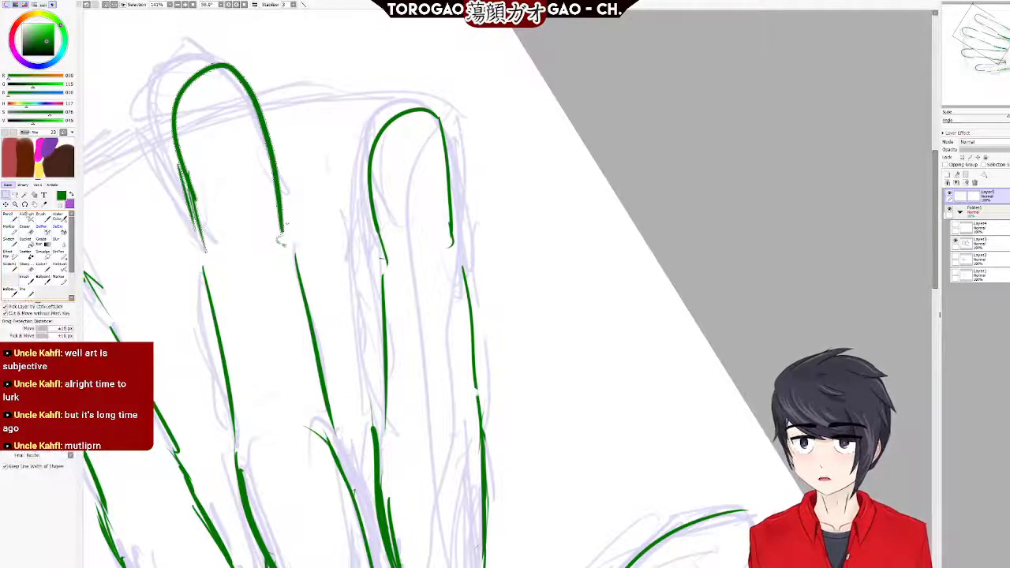
{"action": "left_click", "coordinate": [46, 231]}
{"action": "mouse_move", "coordinate": [389, 260]}
{"action": "left_mouse_down"}
{"action": "mouse_move", "coordinate": [364, 187]}
{"action": "mouse_move", "coordinate": [380, 227]}
{"action": "mouse_move", "coordinate": [376, 130]}
{"action": "mouse_move", "coordinate": [387, 109]}
{"action": "mouse_move", "coordinate": [430, 93]}
{"action": "mouse_move", "coordinate": [437, 102]}
{"action": "mouse_move", "coordinate": [384, 116]}
{"action": "mouse_move", "coordinate": [435, 108]}
{"action": "mouse_move", "coordinate": [387, 107]}
{"action": "mouse_move", "coordinate": [445, 151]}
{"action": "mouse_move", "coordinate": [447, 238]}
{"action": "mouse_move", "coordinate": [452, 209]}
{"action": "mouse_move", "coordinate": [424, 148]}
{"action": "mouse_move", "coordinate": [417, 138]}
{"action": "mouse_move", "coordinate": [402, 150]}
{"action": "mouse_move", "coordinate": [443, 139]}
{"action": "mouse_move", "coordinate": [390, 204]}
{"action": "mouse_move", "coordinate": [389, 152]}
{"action": "mouse_move", "coordinate": [375, 187]}
{"action": "mouse_move", "coordinate": [400, 136]}
{"action": "mouse_move", "coordinate": [379, 162]}
{"action": "left_mouse_up"}
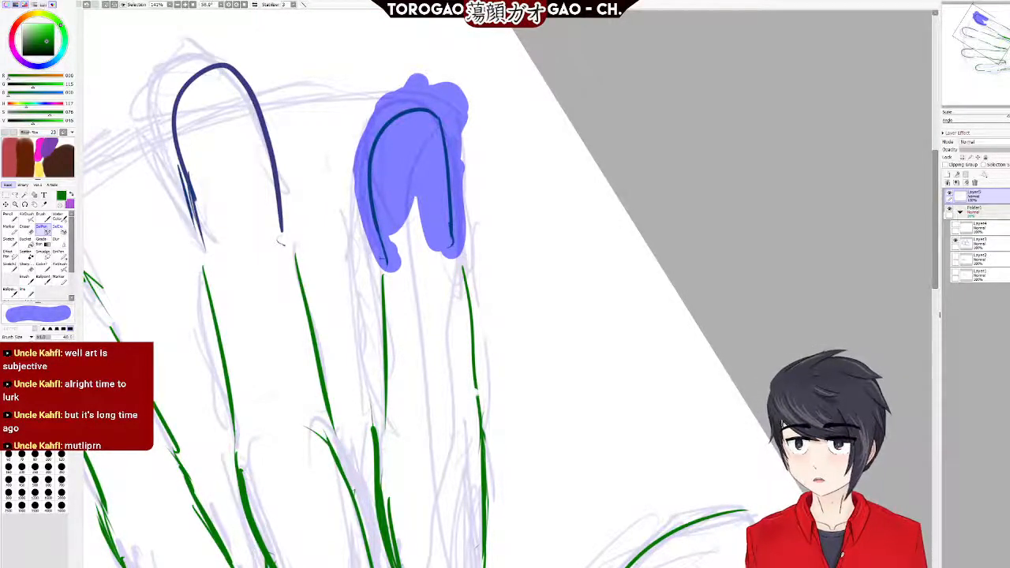
{"action": "key", "text": "r"}
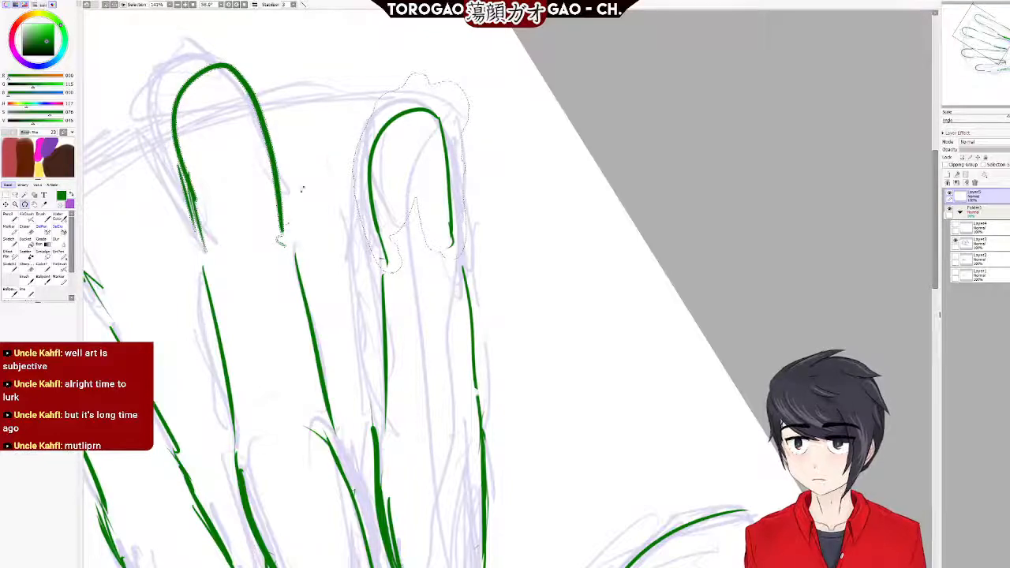
{"action": "left_click_drag", "start_coordinate": [411, 194], "coordinate": [436, 186]}
{"action": "left_click", "coordinate": [6, 195]}
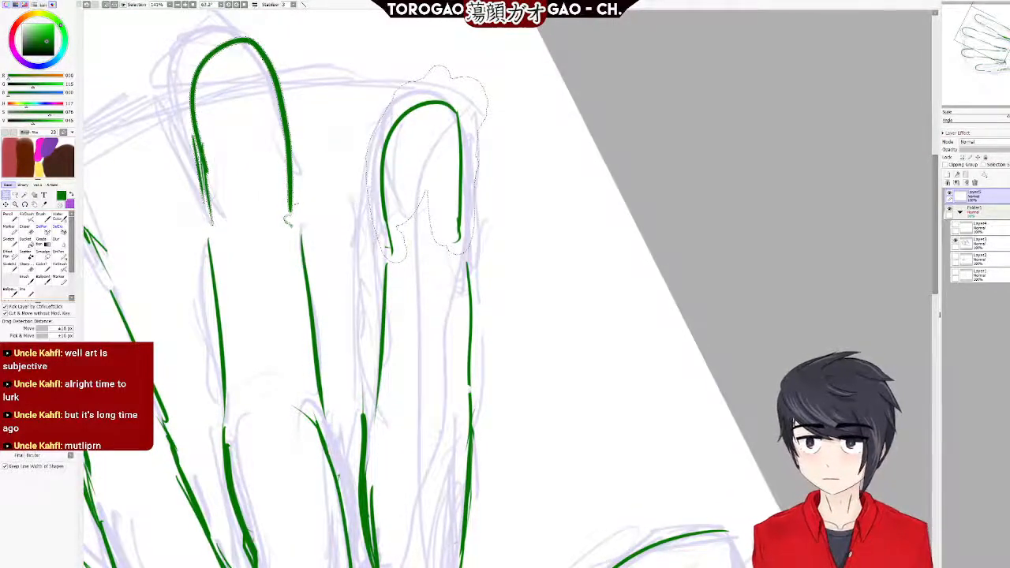
{"action": "key", "text": "ctrl+t"}
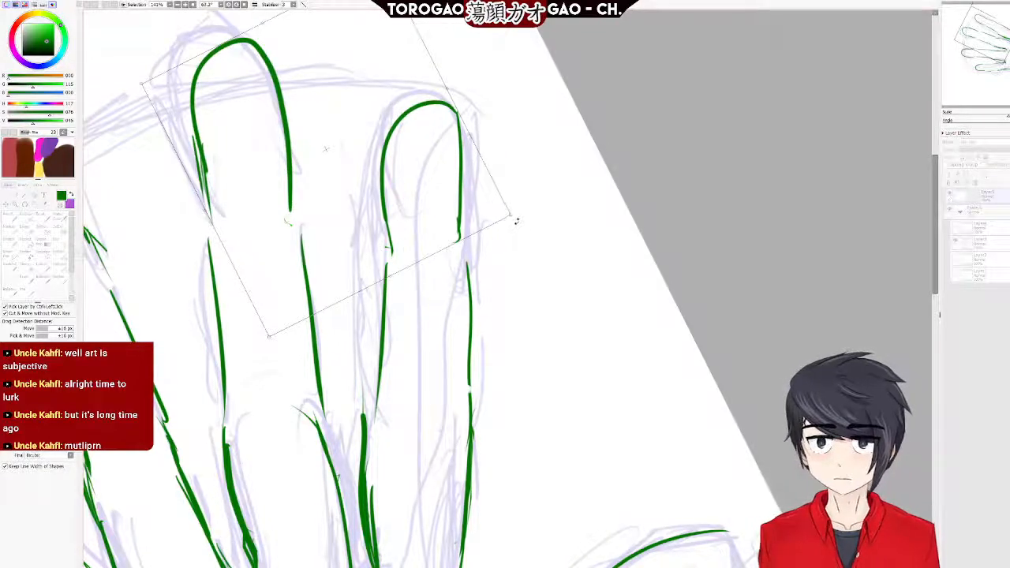
{"action": "left_click_drag", "start_coordinate": [517, 221], "coordinate": [508, 234]}
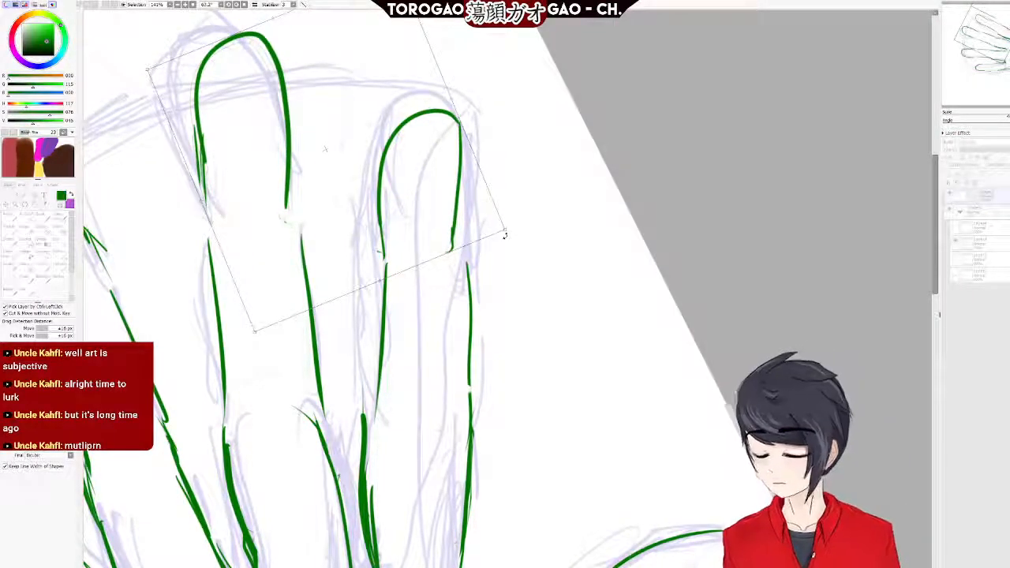
{"action": "key", "text": "Return"}
Erase the middle fingertip from the selection, and transform only the index fingertip with a slight clockwise rotation and a shift toward the thumb.
{"action": "left_click", "coordinate": [66, 232]}
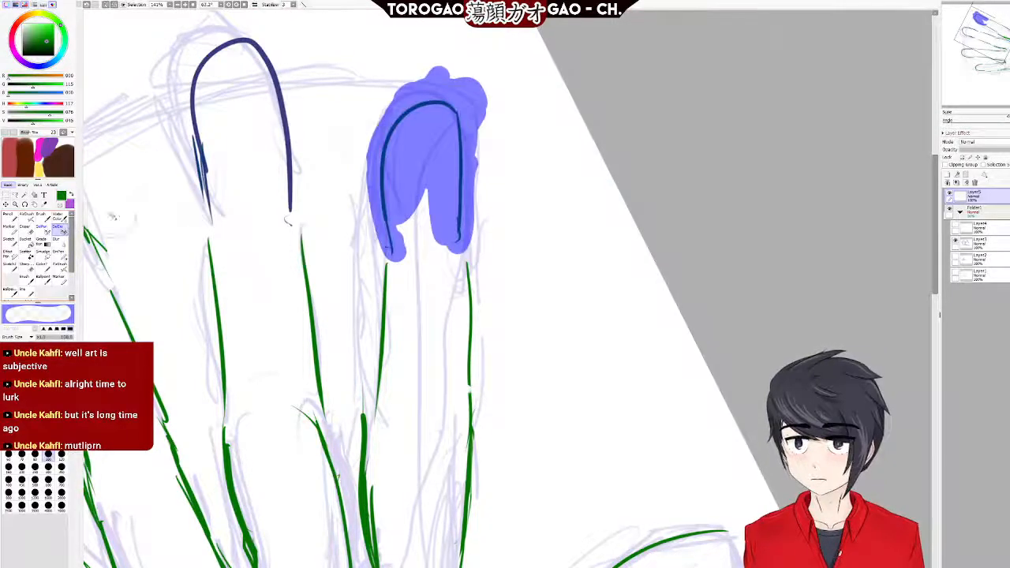
{"action": "mouse_move", "coordinate": [213, 193]}
{"action": "left_mouse_down"}
{"action": "mouse_move", "coordinate": [202, 88]}
{"action": "mouse_move", "coordinate": [272, 78]}
{"action": "mouse_move", "coordinate": [290, 218]}
{"action": "left_mouse_up"}
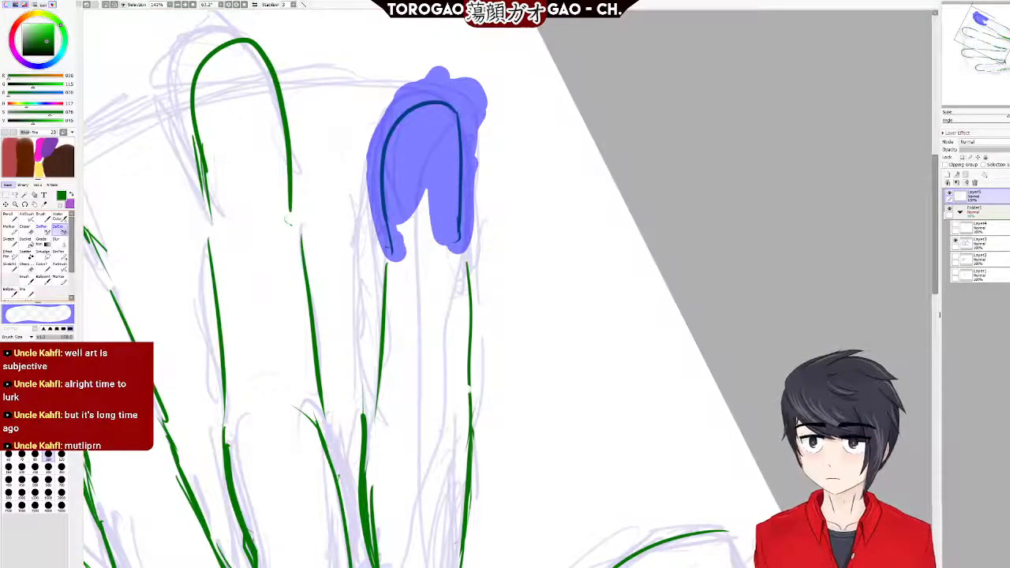
{"action": "left_click", "coordinate": [6, 204]}
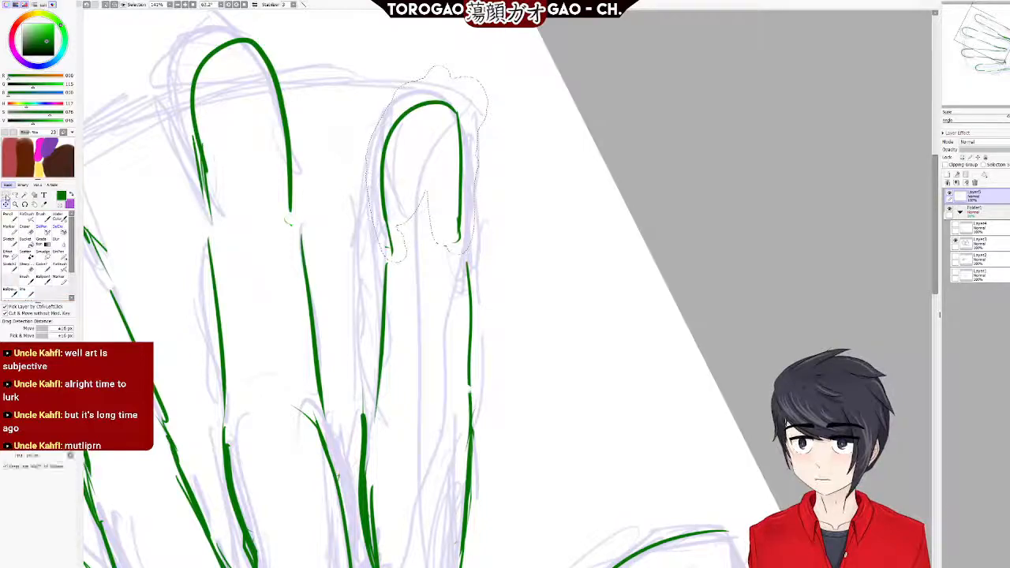
{"action": "key", "text": "ctrl+t"}
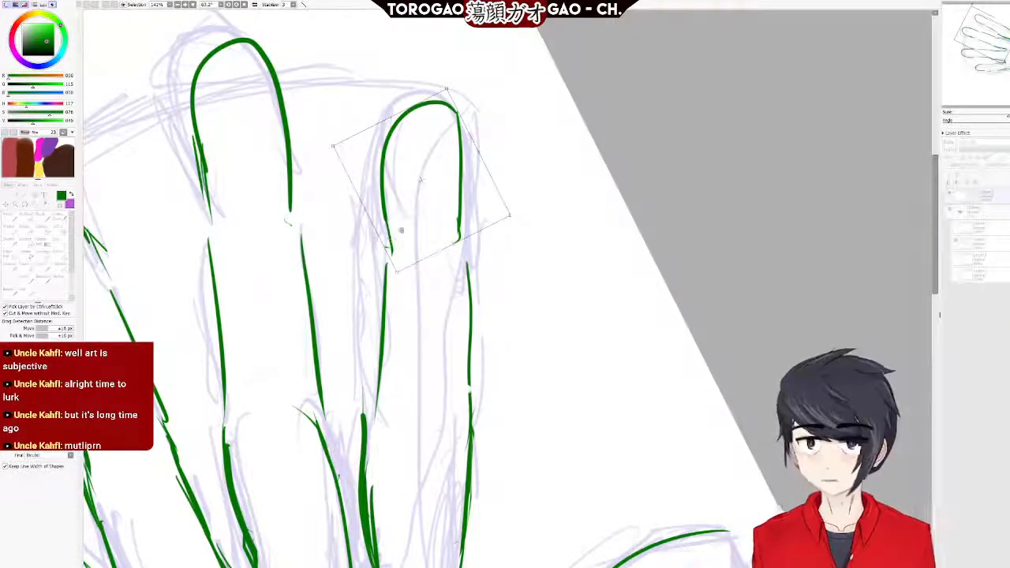
{"action": "left_click_drag", "start_coordinate": [414, 245], "coordinate": [420, 246]}
{"action": "left_click_drag", "start_coordinate": [517, 219], "coordinate": [517, 224]}
{"action": "left_click_drag", "start_coordinate": [433, 184], "coordinate": [437, 184]}
Nudge the index fingertip slightly down toward its side lines and apply the transformation.
{"action": "scroll", "coordinate": [544, 273], "scroll_direction": "down", "scroll_amount": 3}
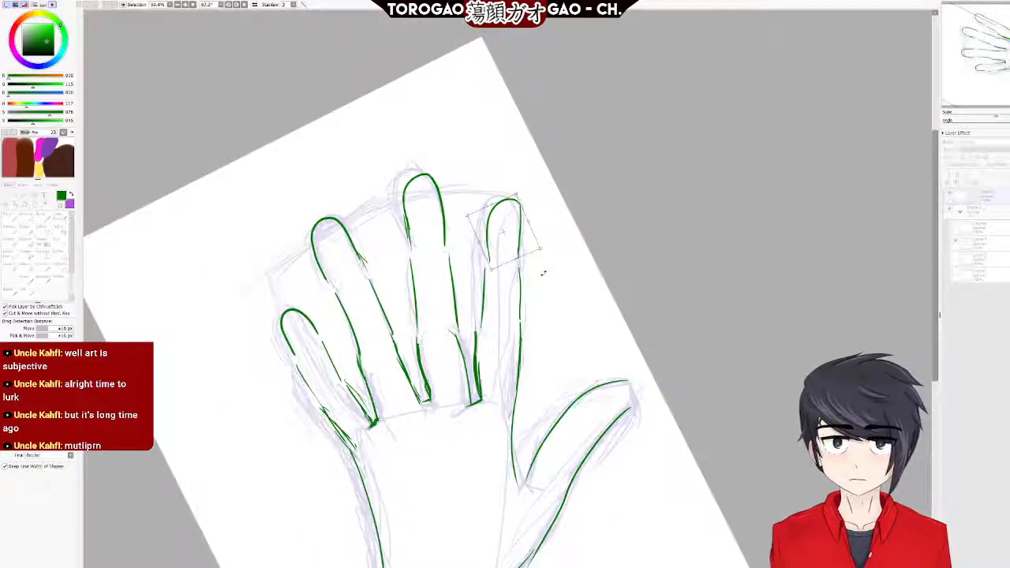
{"action": "left_click_drag", "start_coordinate": [495, 228], "coordinate": [496, 232]}
{"action": "scroll", "coordinate": [211, 245], "scroll_direction": "up", "scroll_amount": 4}
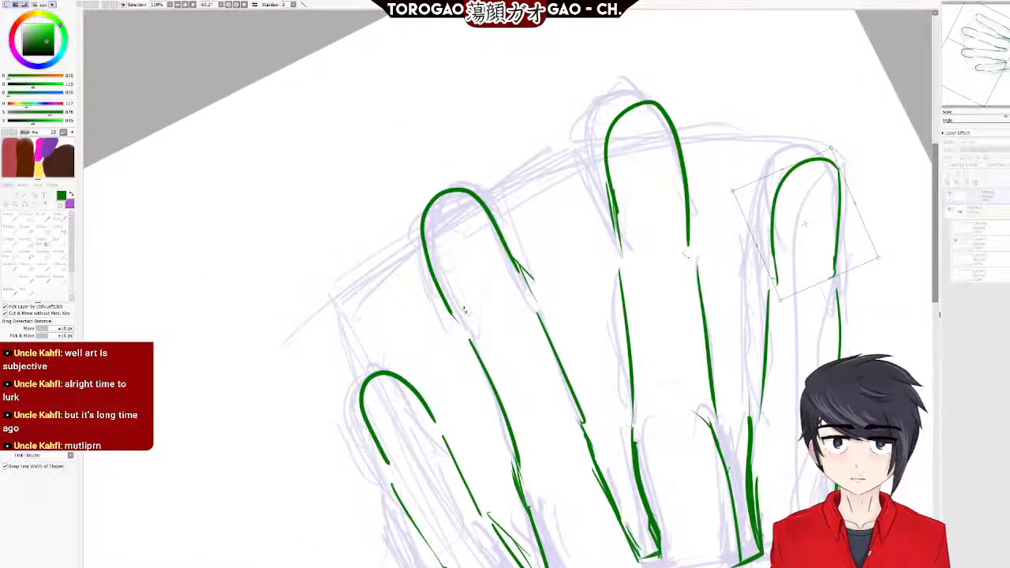
{"action": "scroll", "coordinate": [653, 331], "scroll_direction": "down", "scroll_amount": 5}
{"action": "scroll", "coordinate": [566, 345], "scroll_direction": "up", "scroll_amount": 2}
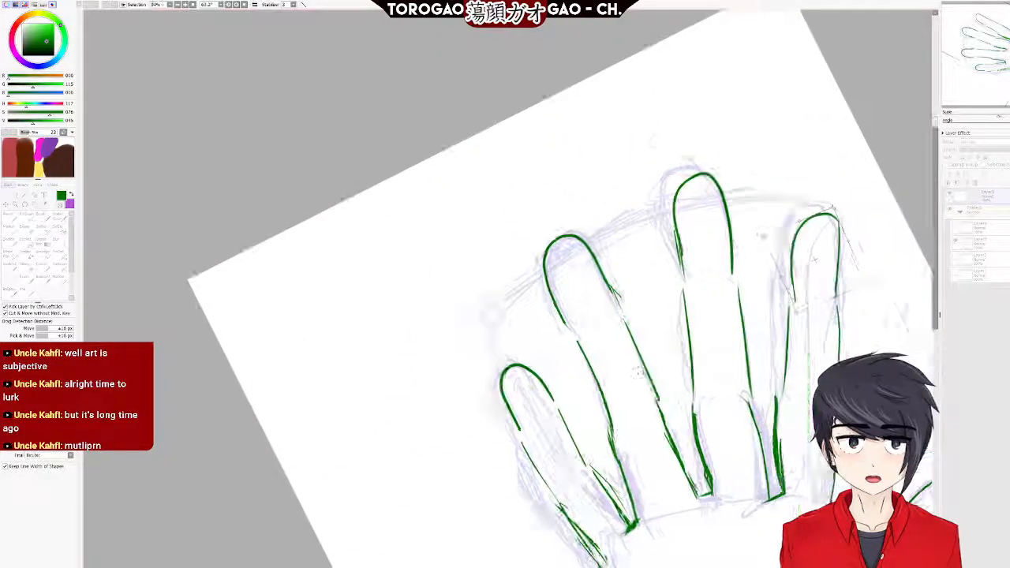
{"action": "scroll", "coordinate": [656, 348], "scroll_direction": "down", "scroll_amount": 2}
{"action": "scroll", "coordinate": [645, 303], "scroll_direction": "up", "scroll_amount": 2}
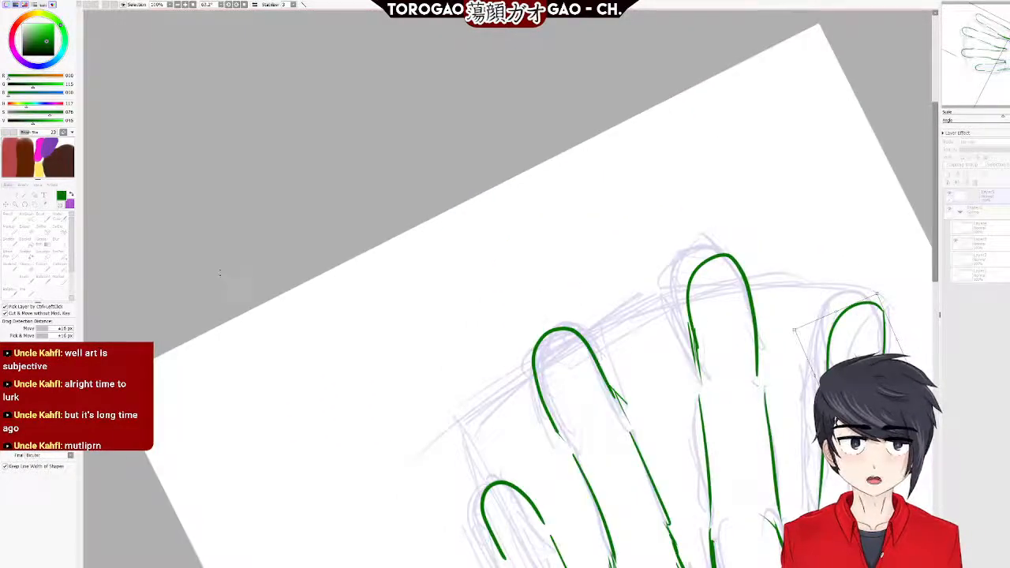
{"action": "key", "text": "Return"}
Select only the ring fingertip with the Selection Pen and Selection Eraser, move it down onto the ends of its side lines, and deselect.
{"action": "left_click", "coordinate": [47, 232]}
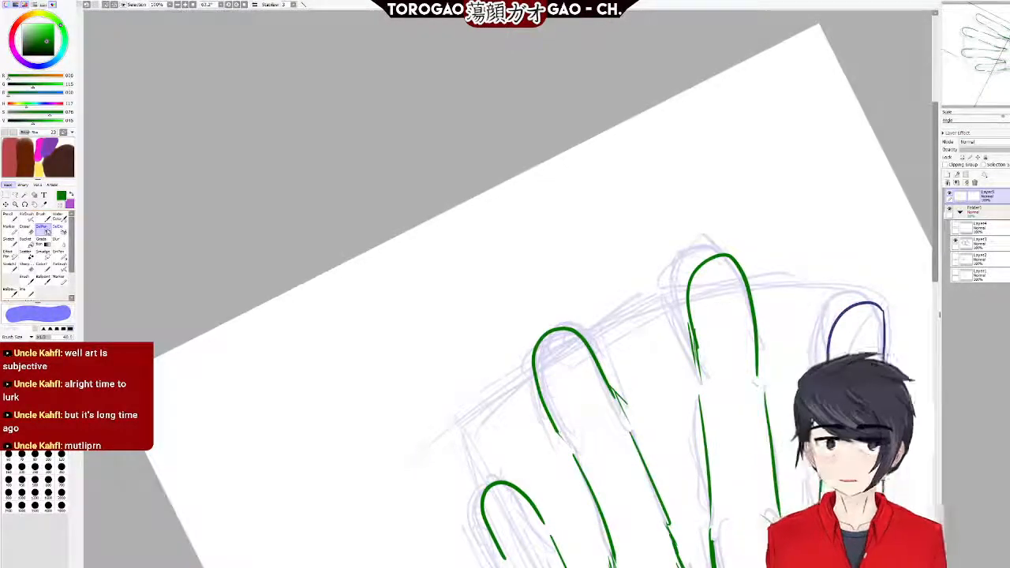
{"action": "scroll", "coordinate": [366, 294], "scroll_direction": "down", "scroll_amount": 3}
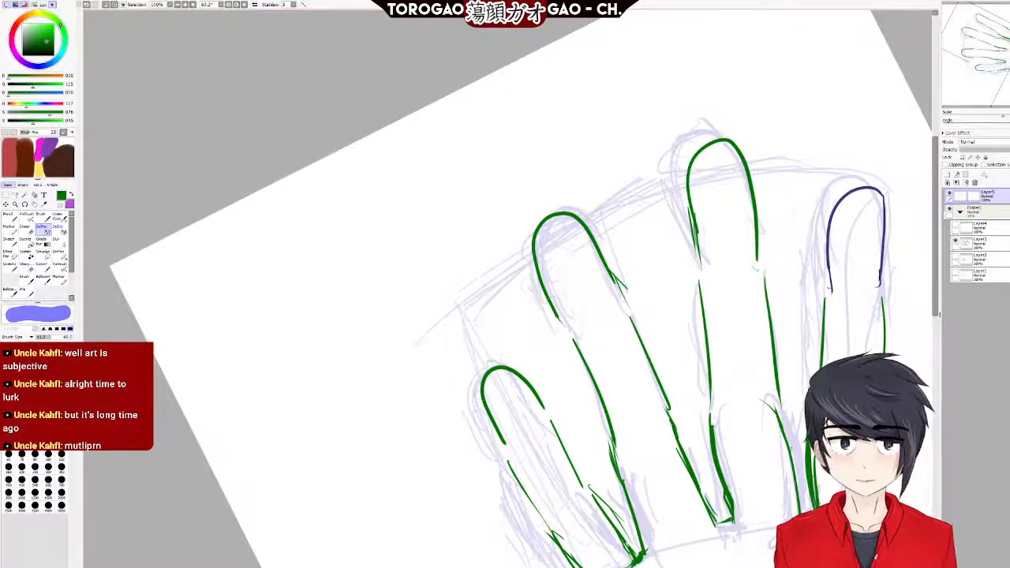
{"action": "mouse_move", "coordinate": [564, 332]}
{"action": "left_mouse_down"}
{"action": "mouse_move", "coordinate": [533, 255]}
{"action": "mouse_move", "coordinate": [535, 232]}
{"action": "mouse_move", "coordinate": [553, 215]}
{"action": "mouse_move", "coordinate": [582, 224]}
{"action": "mouse_move", "coordinate": [629, 301]}
{"action": "mouse_move", "coordinate": [559, 213]}
{"action": "mouse_move", "coordinate": [547, 226]}
{"action": "mouse_move", "coordinate": [541, 300]}
{"action": "mouse_move", "coordinate": [564, 326]}
{"action": "mouse_move", "coordinate": [624, 289]}
{"action": "mouse_move", "coordinate": [564, 258]}
{"action": "mouse_move", "coordinate": [573, 247]}
{"action": "mouse_move", "coordinate": [551, 221]}
{"action": "left_mouse_up"}
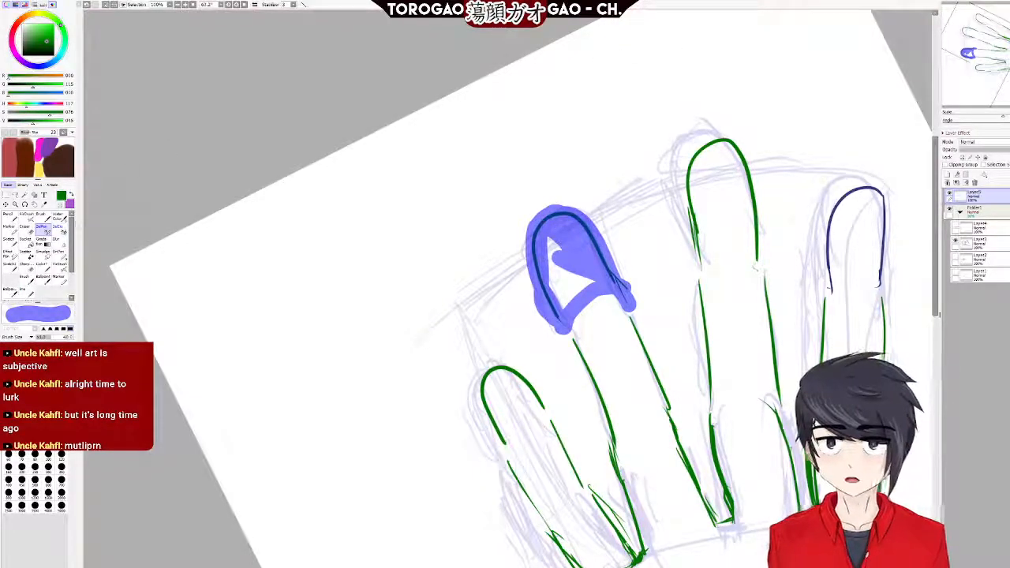
{"action": "left_click", "coordinate": [58, 229]}
{"action": "mouse_move", "coordinate": [830, 294]}
{"action": "left_mouse_down"}
{"action": "mouse_move", "coordinate": [849, 154]}
{"action": "mouse_move", "coordinate": [871, 156]}
{"action": "mouse_move", "coordinate": [891, 256]}
{"action": "left_mouse_up"}
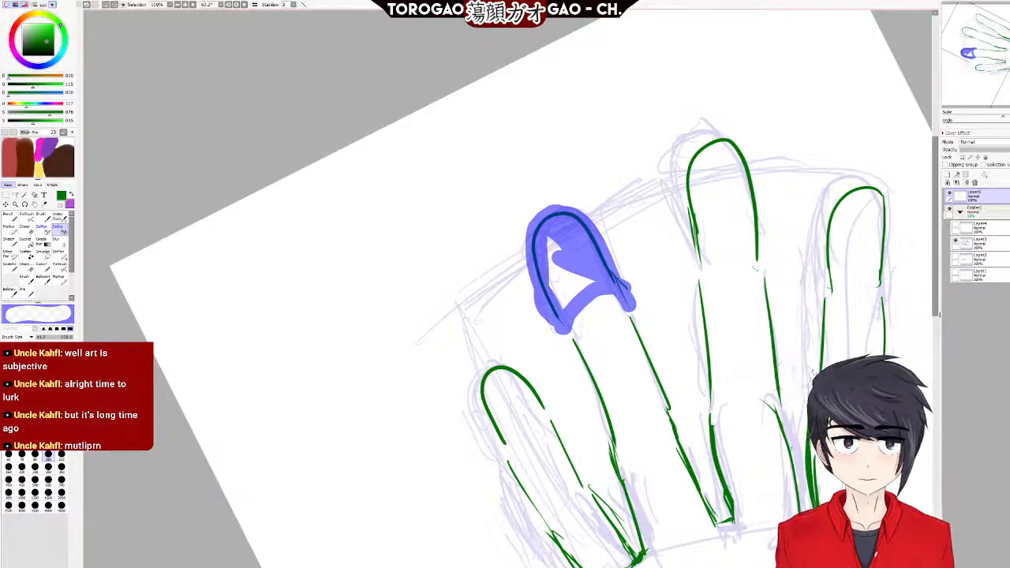
{"action": "scroll", "coordinate": [825, 300], "scroll_direction": "up", "scroll_amount": 1}
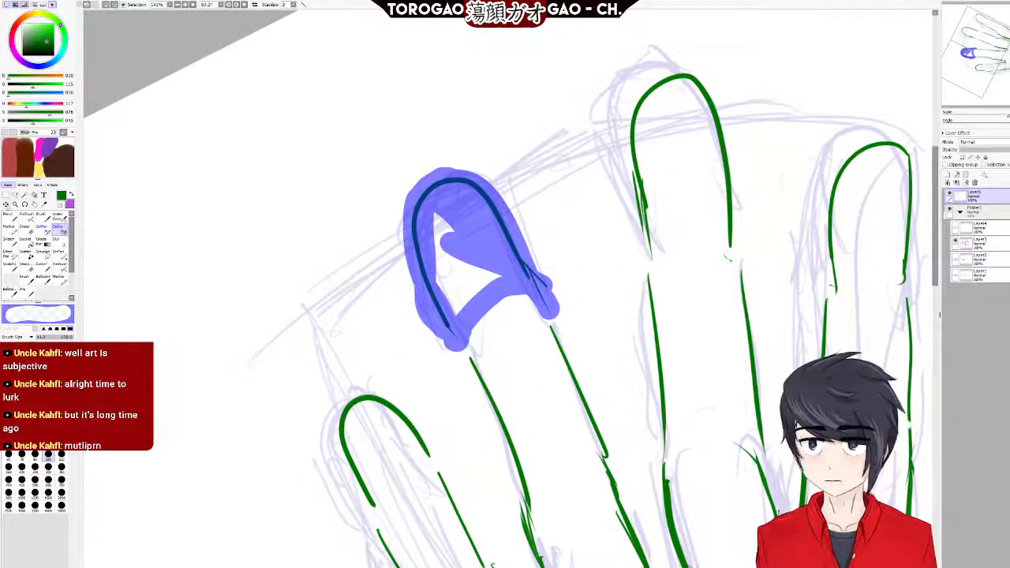
{"action": "left_click", "coordinate": [5, 204]}
{"action": "left_click_drag", "start_coordinate": [470, 242], "coordinate": [481, 266]}
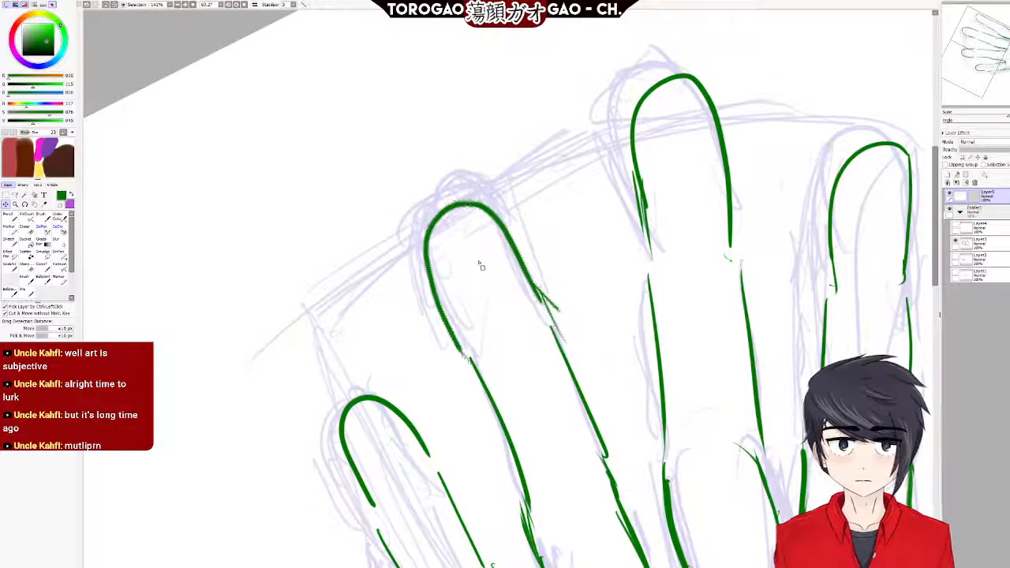
{"action": "scroll", "coordinate": [481, 266], "scroll_direction": "down", "scroll_amount": 3}
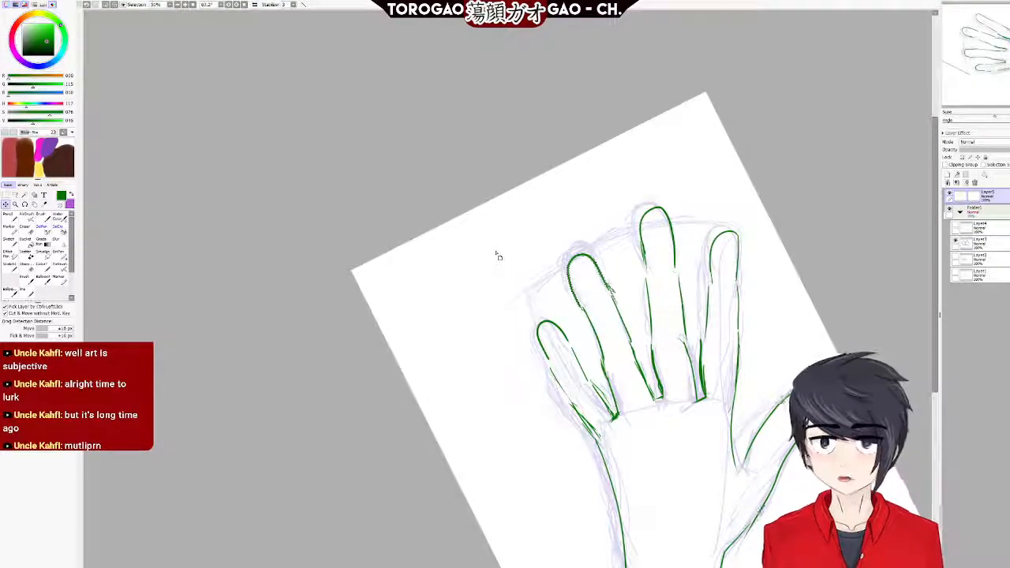
{"action": "key", "text": "ctrl+d"}
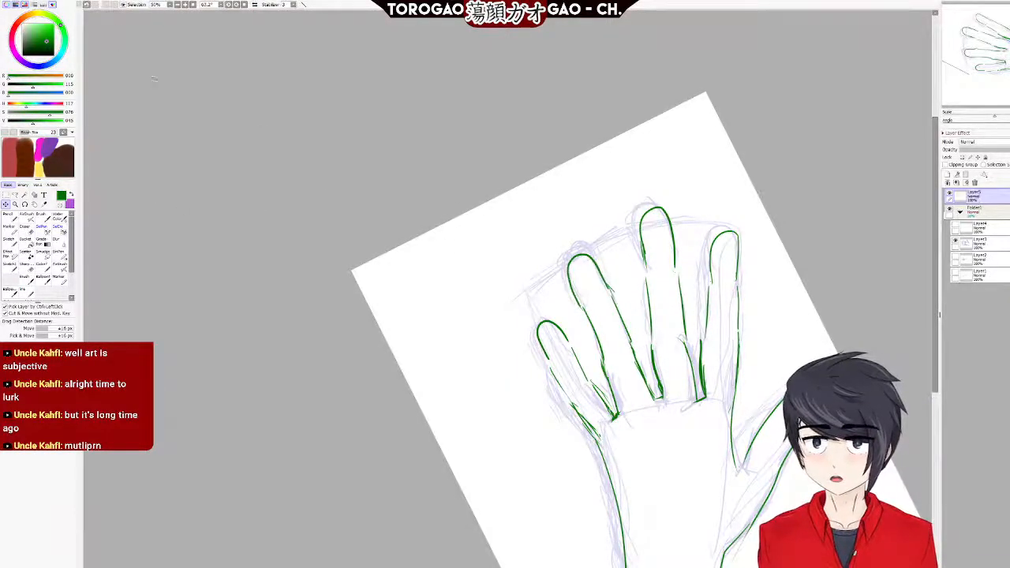
Mark the little finger's outer side line with the Selection Pen and transform it with a slight clockwise rotation toward the ring finger.
{"action": "scroll", "coordinate": [458, 309], "scroll_direction": "up", "scroll_amount": 1}
{"action": "scroll", "coordinate": [438, 312], "scroll_direction": "up", "scroll_amount": 3}
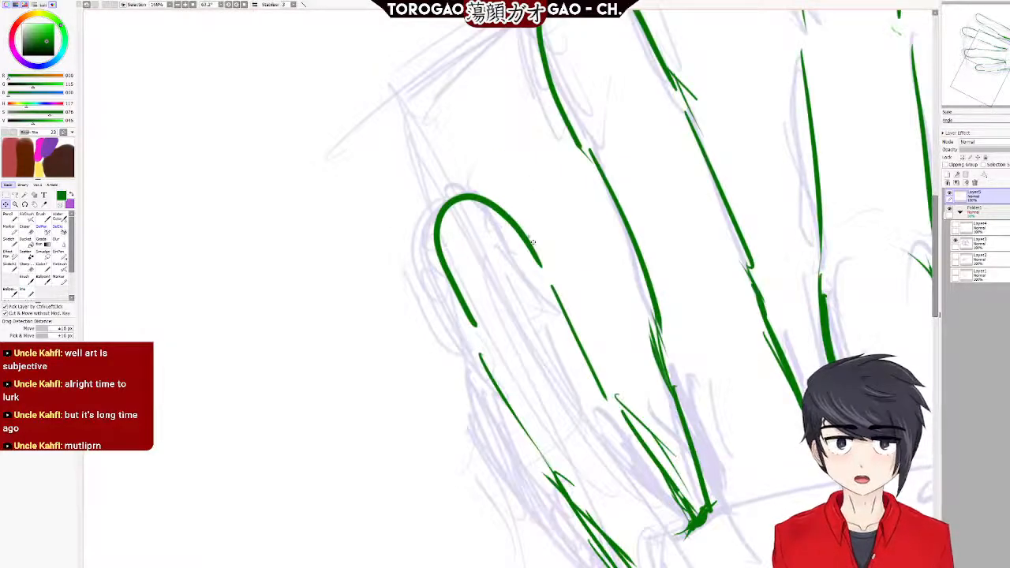
{"action": "scroll", "coordinate": [583, 334], "scroll_direction": "down", "scroll_amount": 3}
{"action": "scroll", "coordinate": [589, 354], "scroll_direction": "up", "scroll_amount": 3}
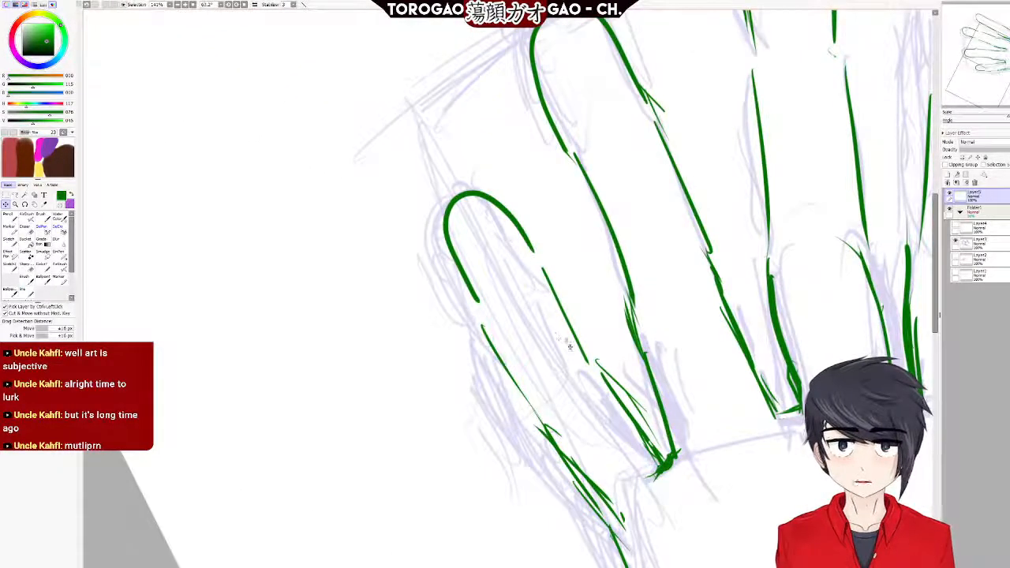
{"action": "scroll", "coordinate": [481, 308], "scroll_direction": "up", "scroll_amount": 3}
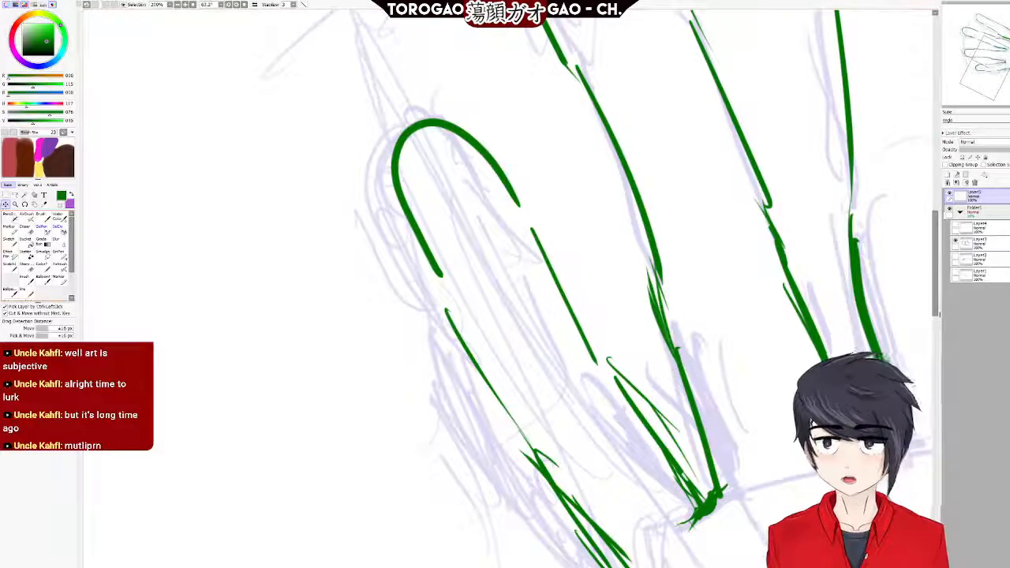
{"action": "left_click", "coordinate": [43, 229]}
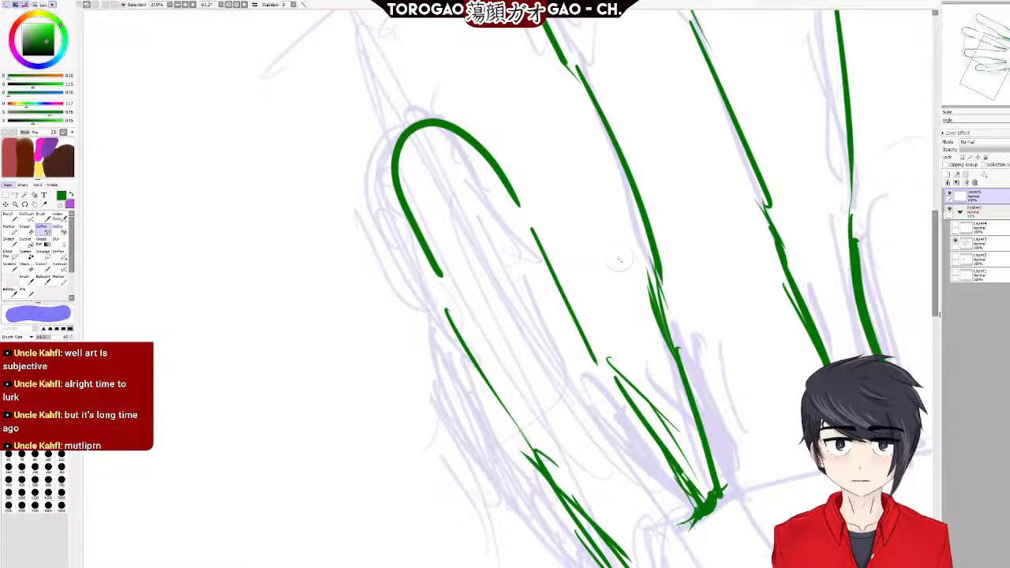
{"action": "mouse_move", "coordinate": [437, 319]}
{"action": "left_mouse_down"}
{"action": "mouse_move", "coordinate": [508, 393]}
{"action": "mouse_move", "coordinate": [543, 450]}
{"action": "left_mouse_up"}
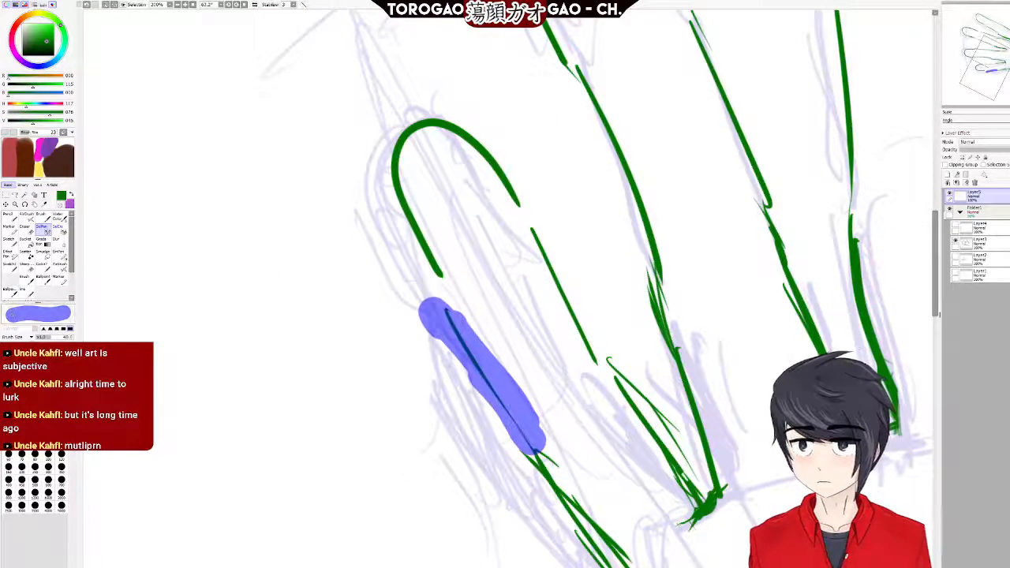
{"action": "left_click", "coordinate": [6, 204]}
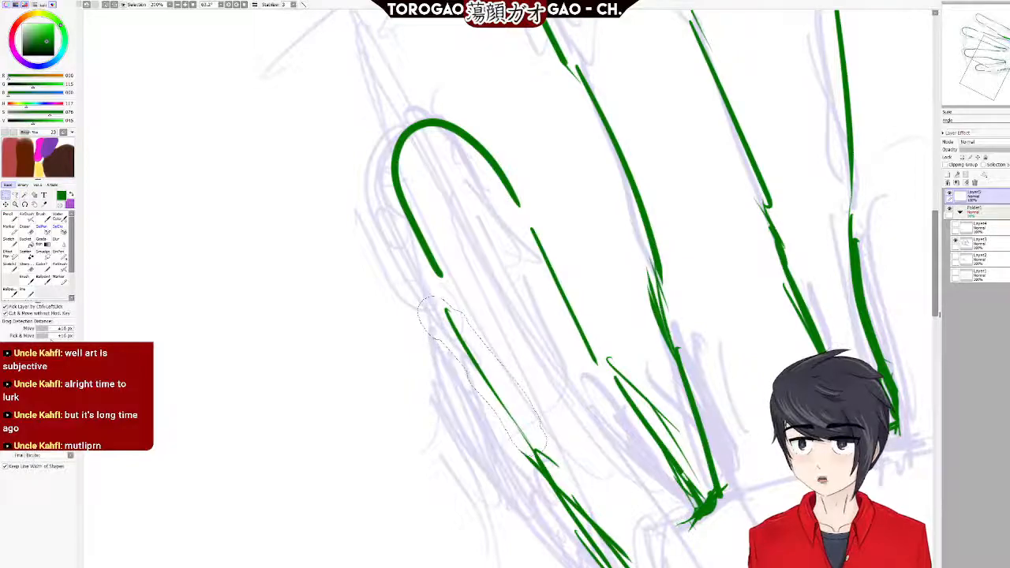
{"action": "key", "text": "ctrl+t"}
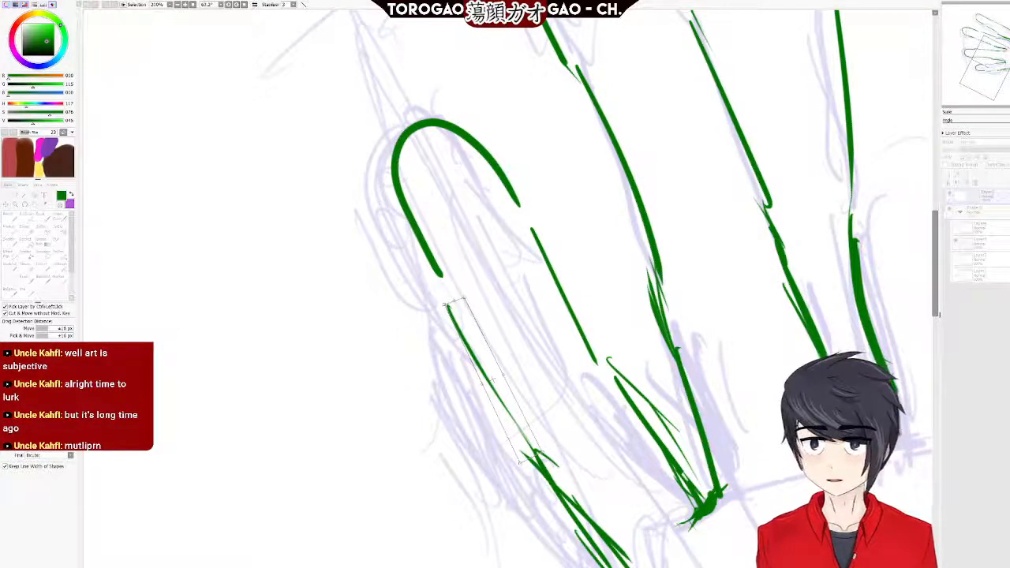
{"action": "left_click_drag", "start_coordinate": [296, 360], "coordinate": [300, 340]}
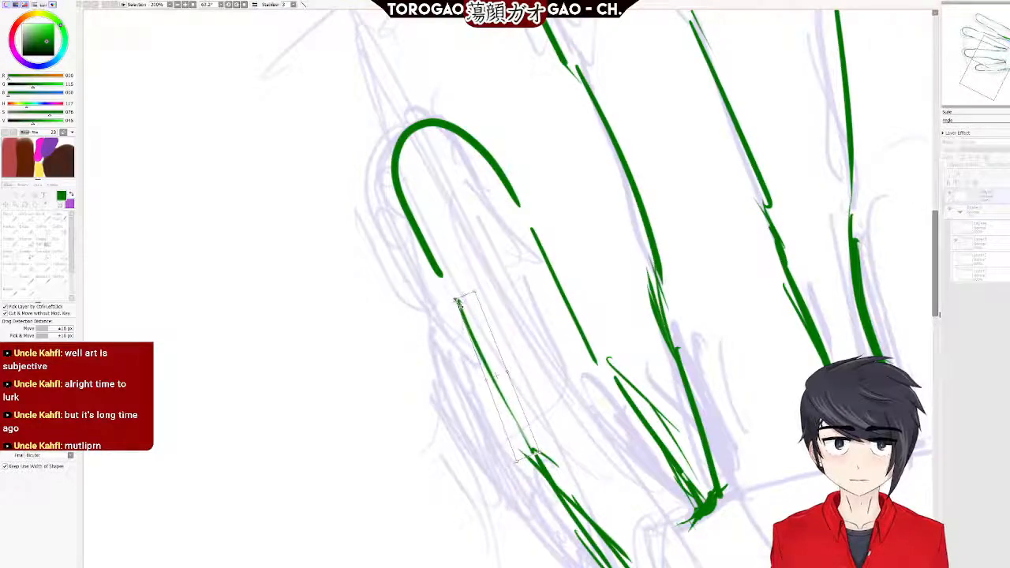
{"action": "key", "text": "Return"}
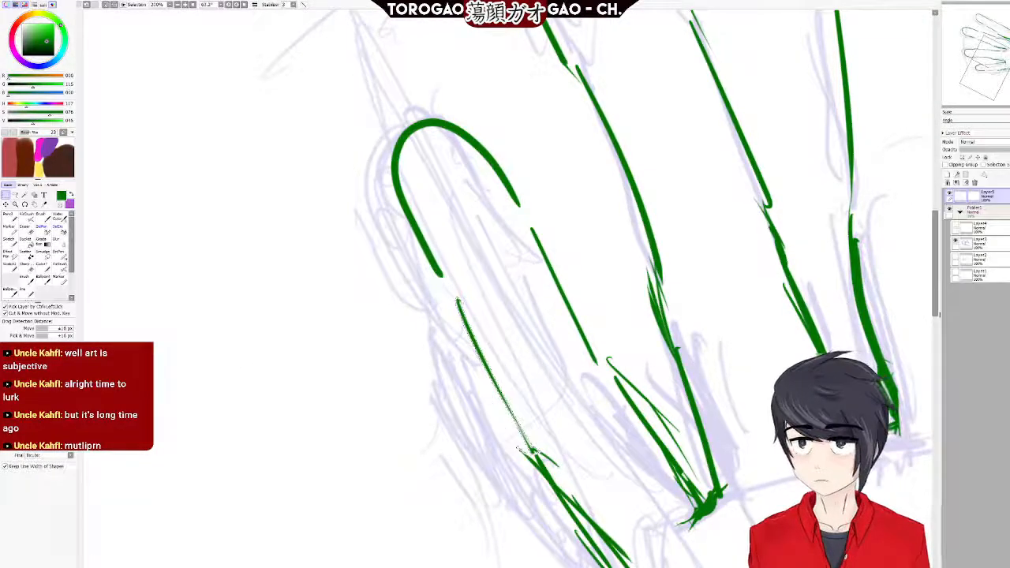
Mark the joined base lines between the middle and index fingers with the Selection Pen and move them slightly up toward the fingertips.
{"action": "scroll", "coordinate": [338, 321], "scroll_direction": "up", "scroll_amount": 3}
{"action": "scroll", "coordinate": [381, 287], "scroll_direction": "down", "scroll_amount": 4}
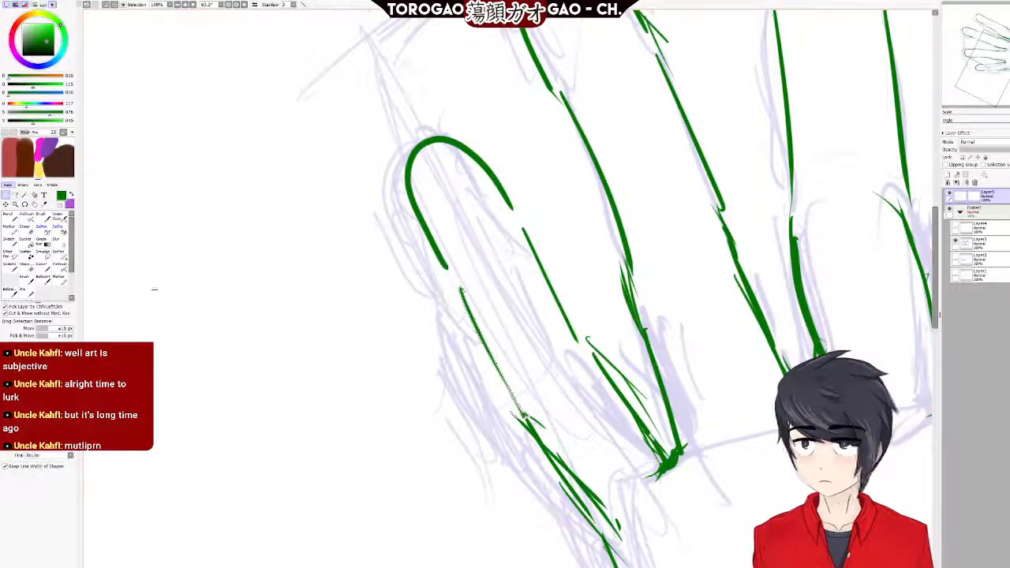
{"action": "scroll", "coordinate": [436, 286], "scroll_direction": "down", "scroll_amount": 4}
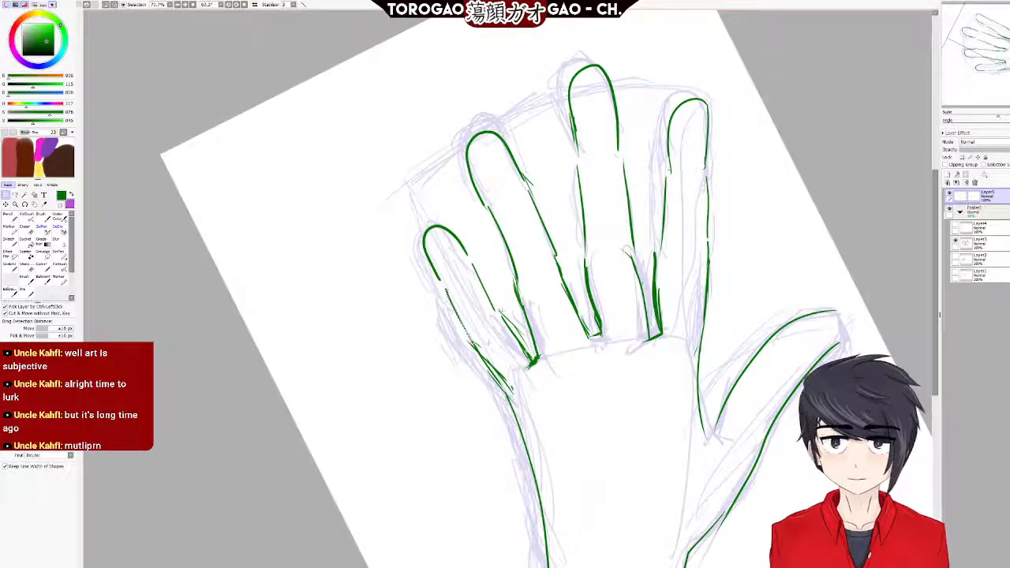
{"action": "scroll", "coordinate": [488, 274], "scroll_direction": "up", "scroll_amount": 3}
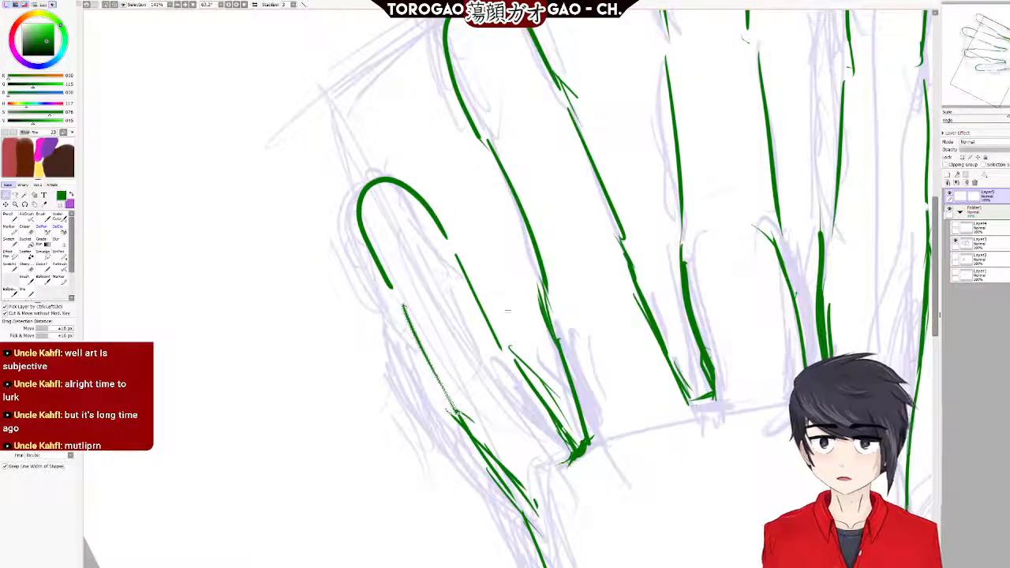
{"action": "scroll", "coordinate": [554, 408], "scroll_direction": "down", "scroll_amount": 3}
{"action": "scroll", "coordinate": [629, 227], "scroll_direction": "up", "scroll_amount": 4}
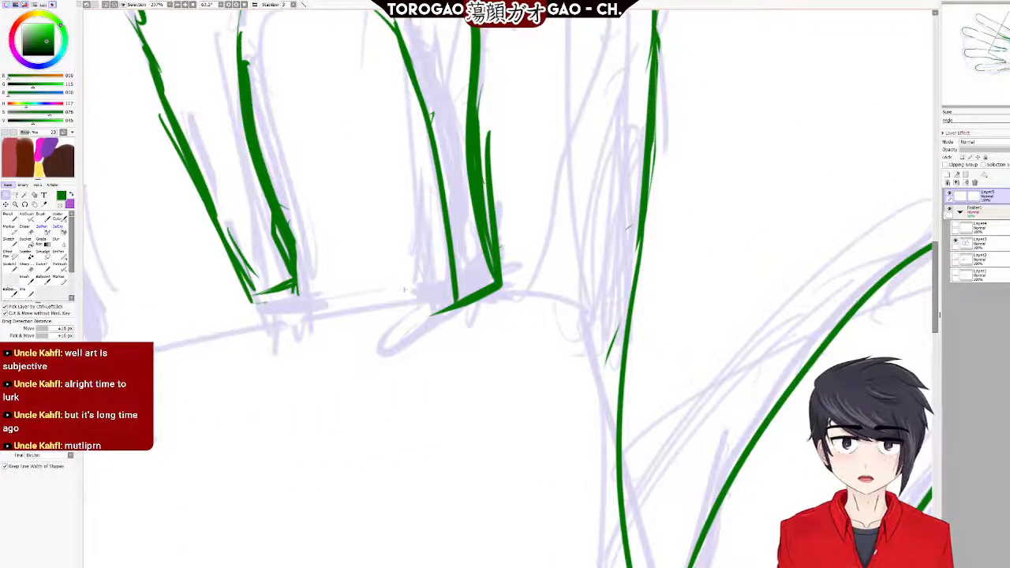
{"action": "scroll", "coordinate": [521, 307], "scroll_direction": "up", "scroll_amount": 3}
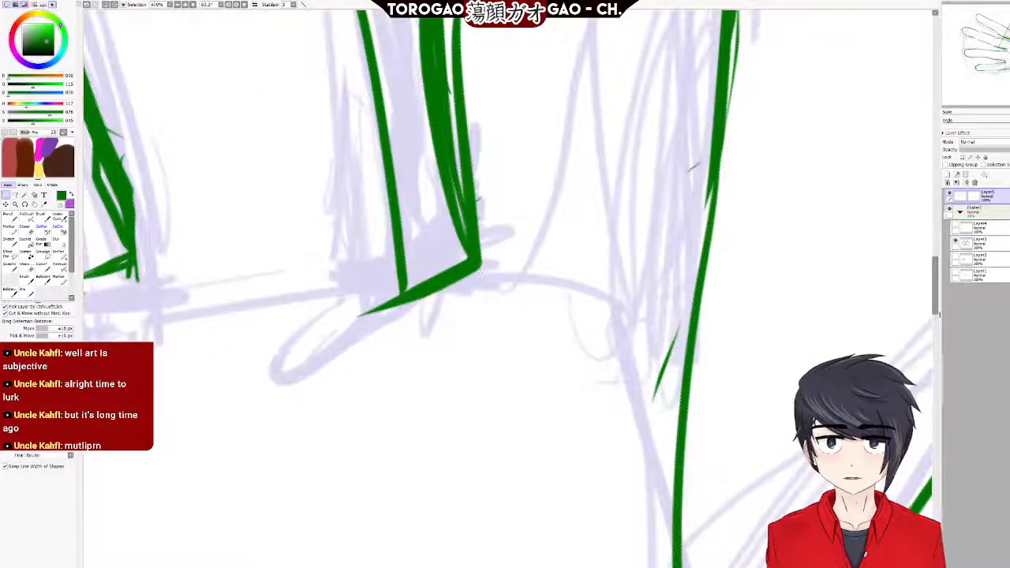
{"action": "left_click", "coordinate": [49, 230]}
{"action": "mouse_move", "coordinate": [339, 317]}
{"action": "left_mouse_down"}
{"action": "mouse_move", "coordinate": [493, 303]}
{"action": "mouse_move", "coordinate": [497, 285]}
{"action": "mouse_move", "coordinate": [480, 296]}
{"action": "mouse_move", "coordinate": [462, 175]}
{"action": "mouse_move", "coordinate": [468, 315]}
{"action": "mouse_move", "coordinate": [414, 341]}
{"action": "mouse_move", "coordinate": [422, 331]}
{"action": "mouse_move", "coordinate": [384, 193]}
{"action": "mouse_move", "coordinate": [394, 355]}
{"action": "left_mouse_up"}
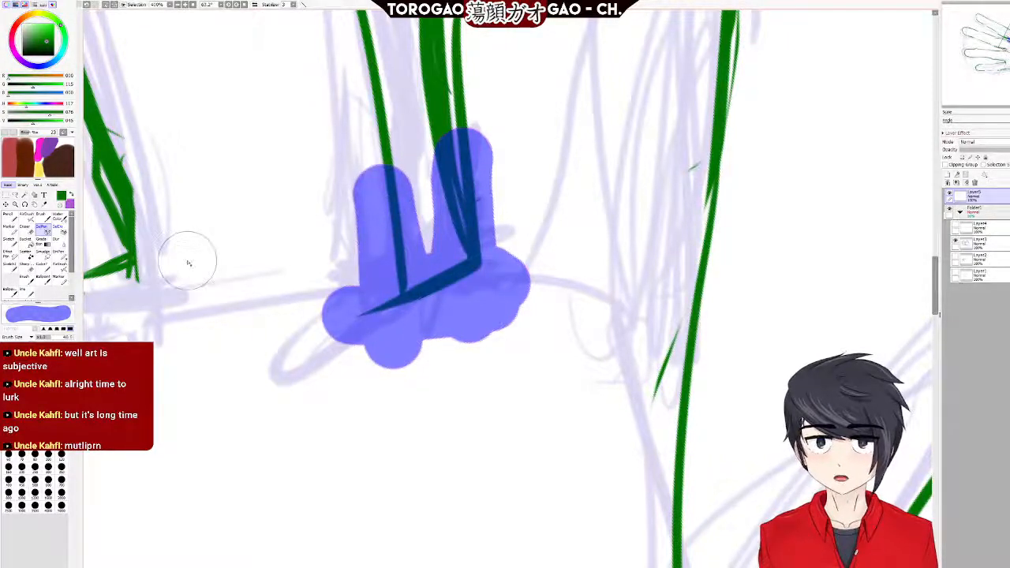
{"action": "left_click", "coordinate": [5, 204]}
{"action": "left_click_drag", "start_coordinate": [486, 347], "coordinate": [473, 296]}
{"action": "scroll", "coordinate": [475, 297], "scroll_direction": "down", "scroll_amount": 4}
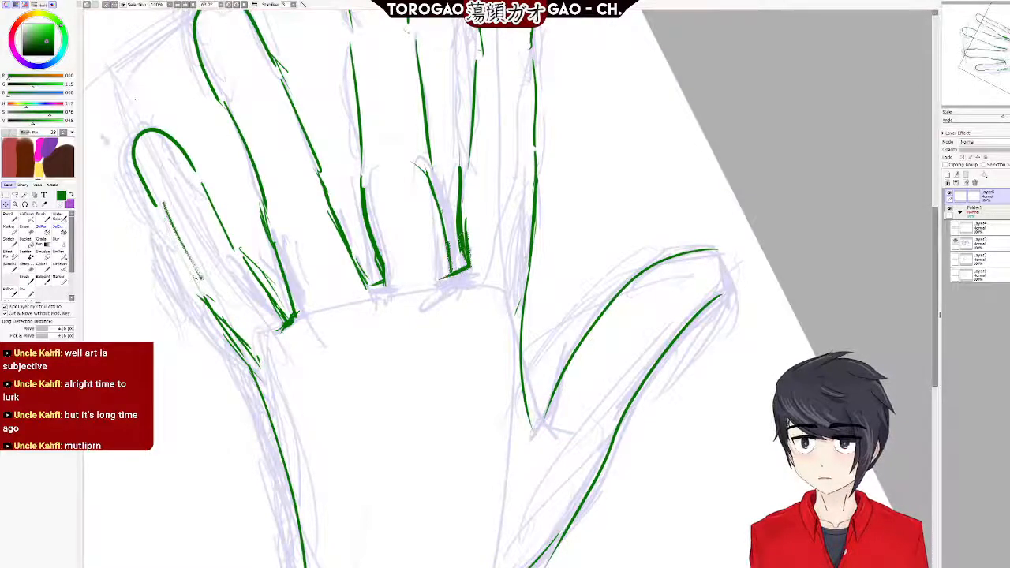
Erase the base lines between the middle and index fingers from the selection, and move the little finger's outer side line slightly down.
{"action": "left_click", "coordinate": [58, 229]}
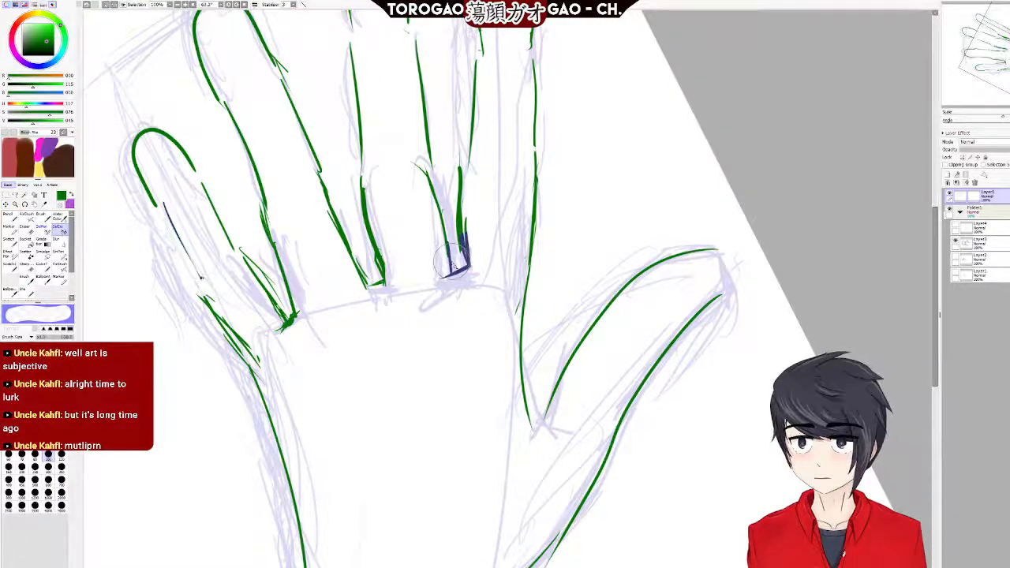
{"action": "left_click_drag", "start_coordinate": [445, 212], "coordinate": [457, 316]}
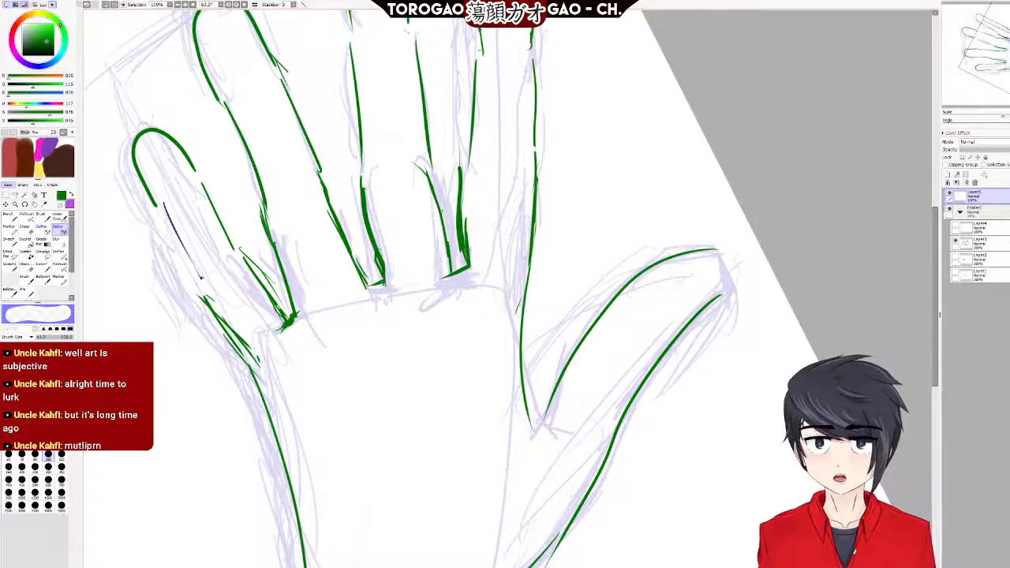
{"action": "left_click", "coordinate": [7, 205]}
{"action": "mouse_move", "coordinate": [191, 230]}
{"action": "left_mouse_down"}
{"action": "mouse_move", "coordinate": [195, 252]}
{"action": "mouse_move", "coordinate": [192, 243]}
{"action": "left_mouse_up"}
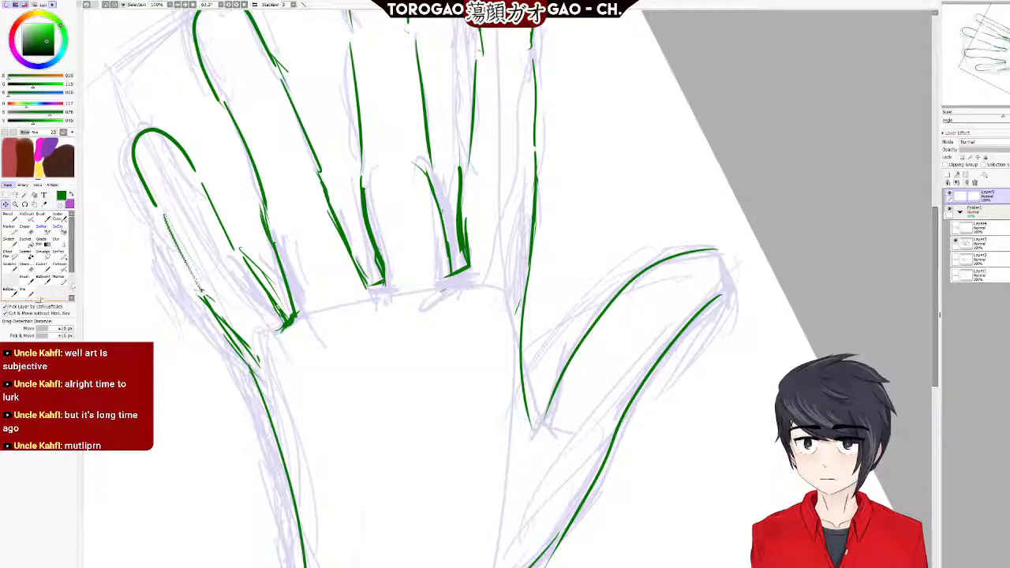
Examine the alignment of the little finger's outline segments against the sketch and the rest of the hand.
{"action": "left_click", "coordinate": [28, 230]}
{"action": "scroll", "coordinate": [402, 210], "scroll_direction": "down", "scroll_amount": 3}
{"action": "scroll", "coordinate": [289, 205], "scroll_direction": "up", "scroll_amount": 5}
{"action": "scroll", "coordinate": [364, 131], "scroll_direction": "down", "scroll_amount": 3}
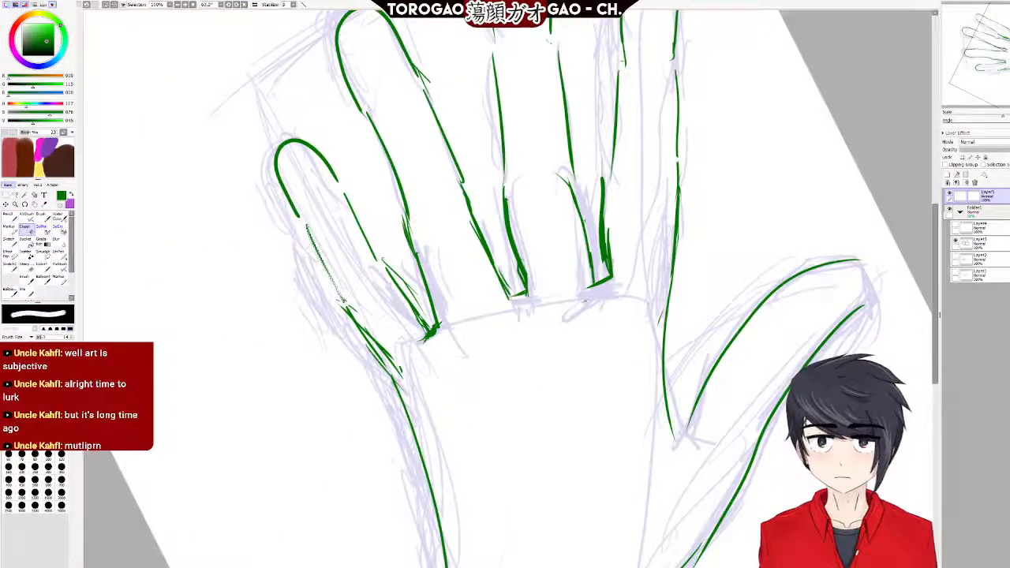
{"action": "scroll", "coordinate": [364, 132], "scroll_direction": "down", "scroll_amount": 2}
{"action": "scroll", "coordinate": [363, 131], "scroll_direction": "up", "scroll_amount": 4}
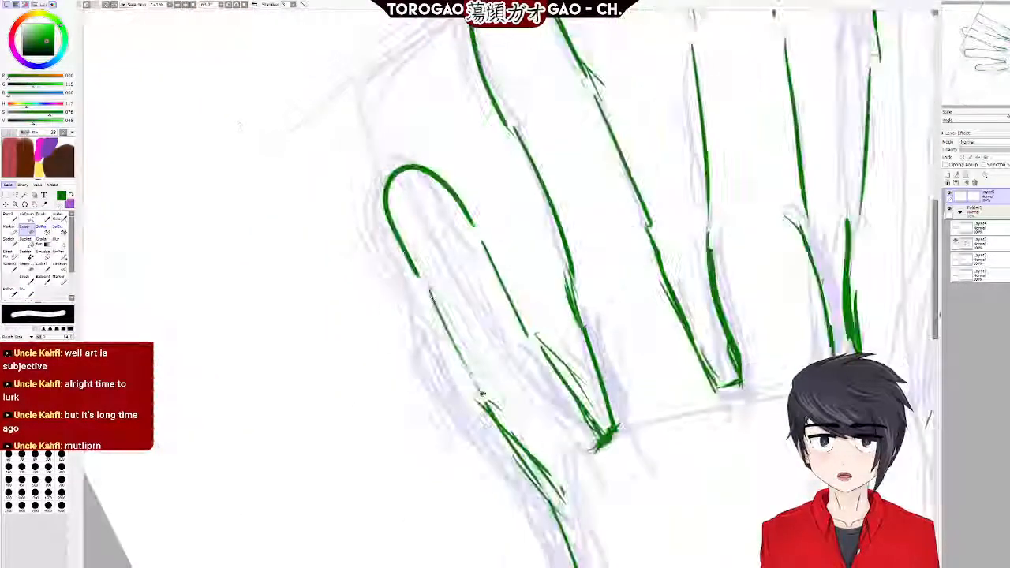
{"action": "scroll", "coordinate": [752, 187], "scroll_direction": "down", "scroll_amount": 4}
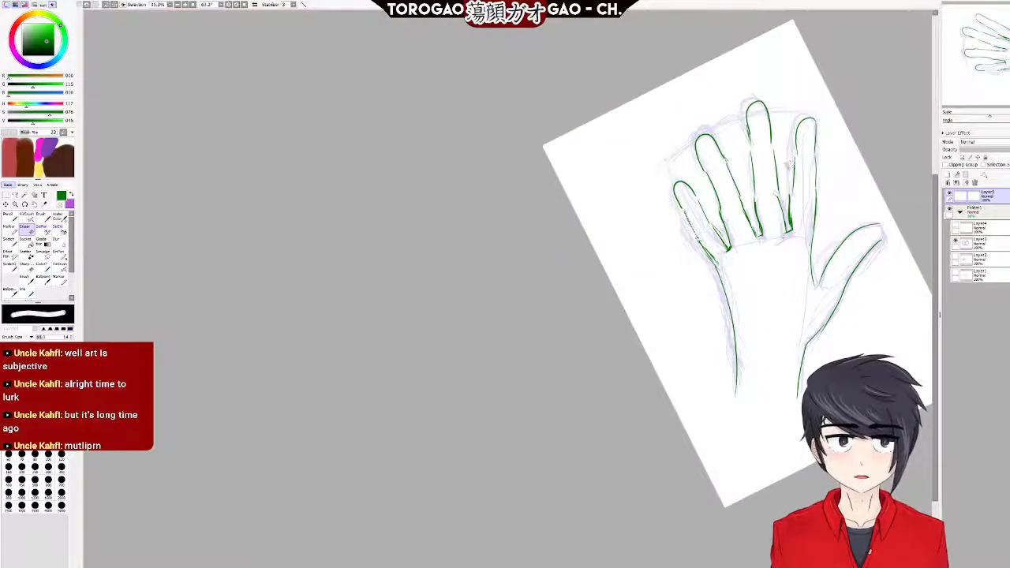
{"action": "scroll", "coordinate": [754, 188], "scroll_direction": "up", "scroll_amount": 4}
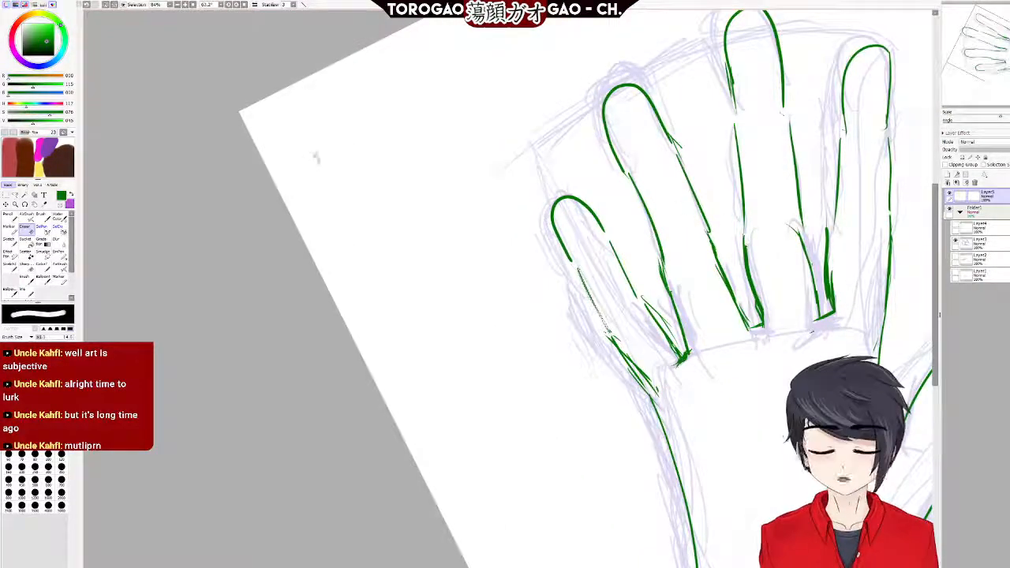
{"action": "scroll", "coordinate": [703, 260], "scroll_direction": "up", "scroll_amount": 3}
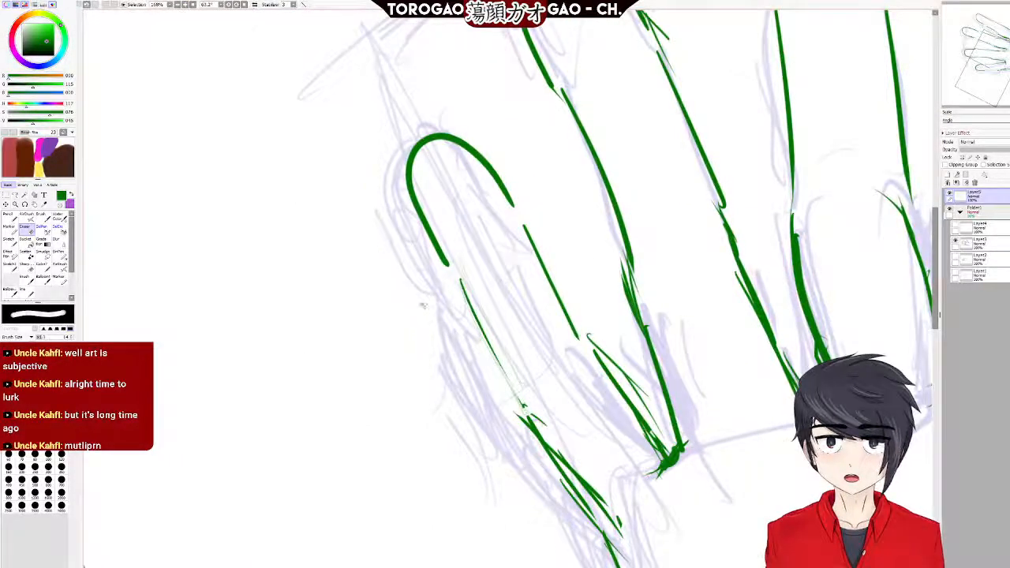
Mark the little fingertip with the Selection Pen and move it slightly down and toward the ring finger to meet its side lines.
{"action": "left_click", "coordinate": [45, 228]}
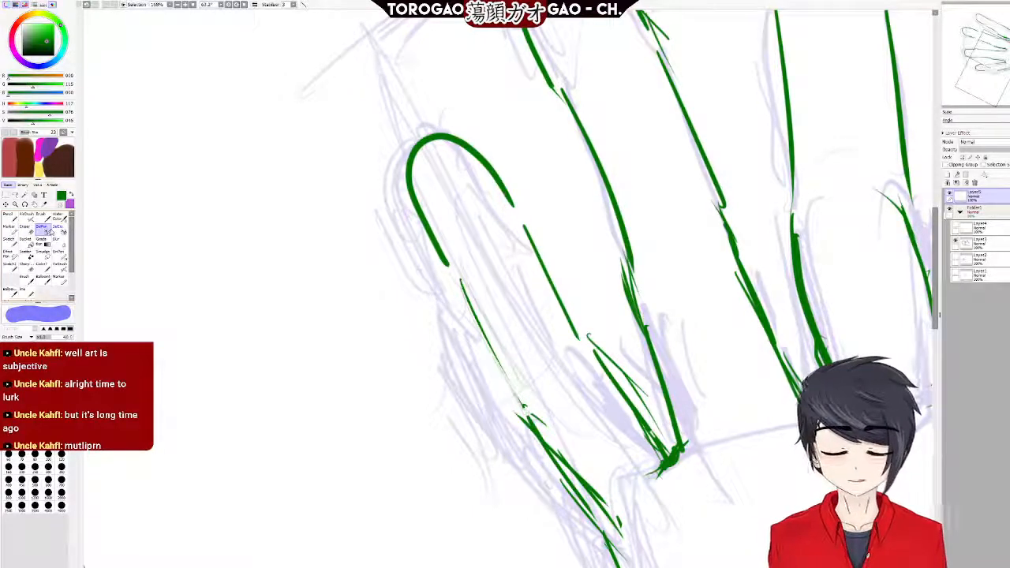
{"action": "mouse_move", "coordinate": [457, 267]}
{"action": "left_mouse_down"}
{"action": "mouse_move", "coordinate": [419, 229]}
{"action": "mouse_move", "coordinate": [412, 148]}
{"action": "mouse_move", "coordinate": [456, 126]}
{"action": "mouse_move", "coordinate": [515, 192]}
{"action": "mouse_move", "coordinate": [519, 207]}
{"action": "mouse_move", "coordinate": [457, 153]}
{"action": "mouse_move", "coordinate": [461, 142]}
{"action": "mouse_move", "coordinate": [422, 180]}
{"action": "mouse_move", "coordinate": [426, 167]}
{"action": "mouse_move", "coordinate": [440, 255]}
{"action": "mouse_move", "coordinate": [451, 230]}
{"action": "mouse_move", "coordinate": [498, 203]}
{"action": "mouse_move", "coordinate": [494, 180]}
{"action": "mouse_move", "coordinate": [394, 144]}
{"action": "left_mouse_up"}
{"action": "left_click", "coordinate": [6, 205]}
{"action": "left_click_drag", "start_coordinate": [452, 198], "coordinate": [465, 210]}
{"action": "scroll", "coordinate": [650, 214], "scroll_direction": "down", "scroll_amount": 5}
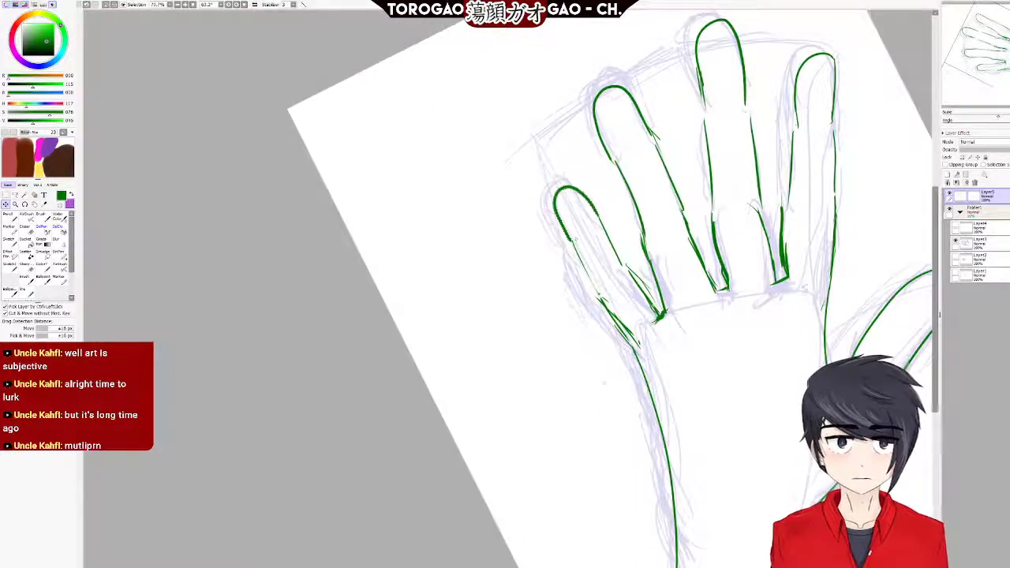
{"action": "scroll", "coordinate": [573, 193], "scroll_direction": "down", "scroll_amount": 3}
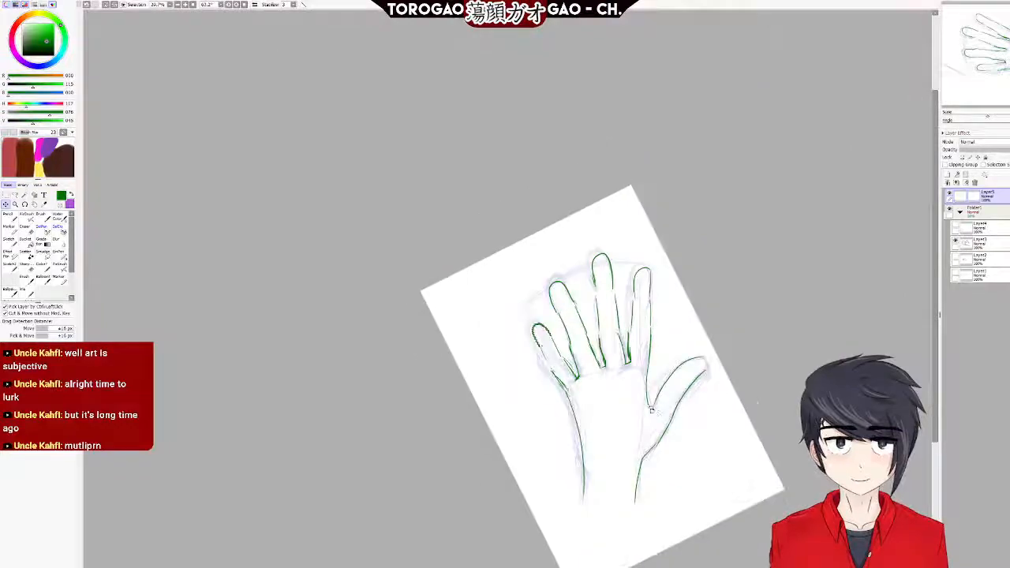
Clear the selection and hide the folder containing the blue sketch so only the green hand outline is shown.
{"action": "scroll", "coordinate": [676, 361], "scroll_direction": "up", "scroll_amount": 4}
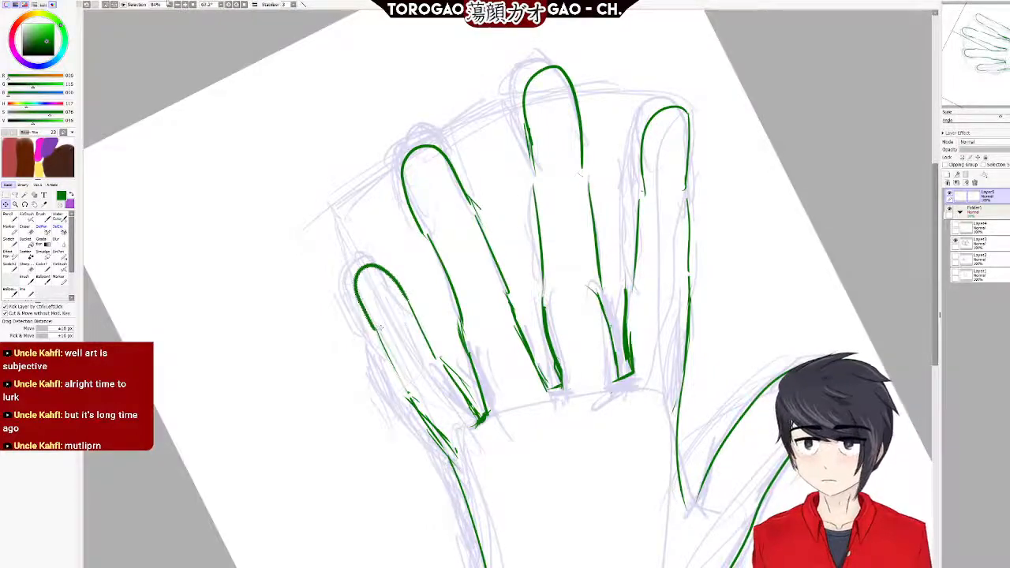
{"action": "key", "text": "ctrl+d"}
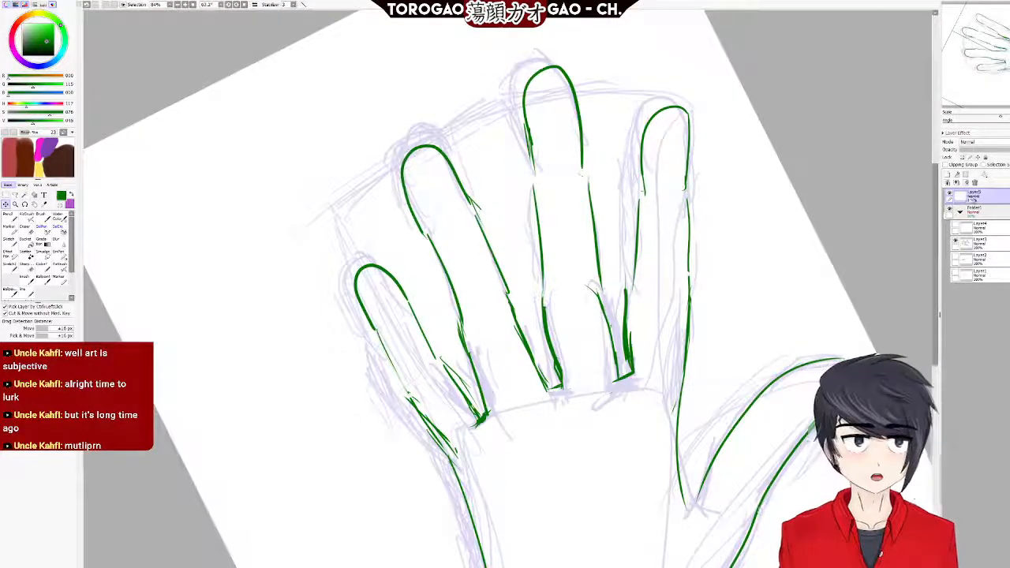
{"action": "left_click", "coordinate": [950, 209]}
{"action": "scroll", "coordinate": [817, 285], "scroll_direction": "down", "scroll_amount": 3}
{"action": "scroll", "coordinate": [852, 345], "scroll_direction": "up", "scroll_amount": 2}
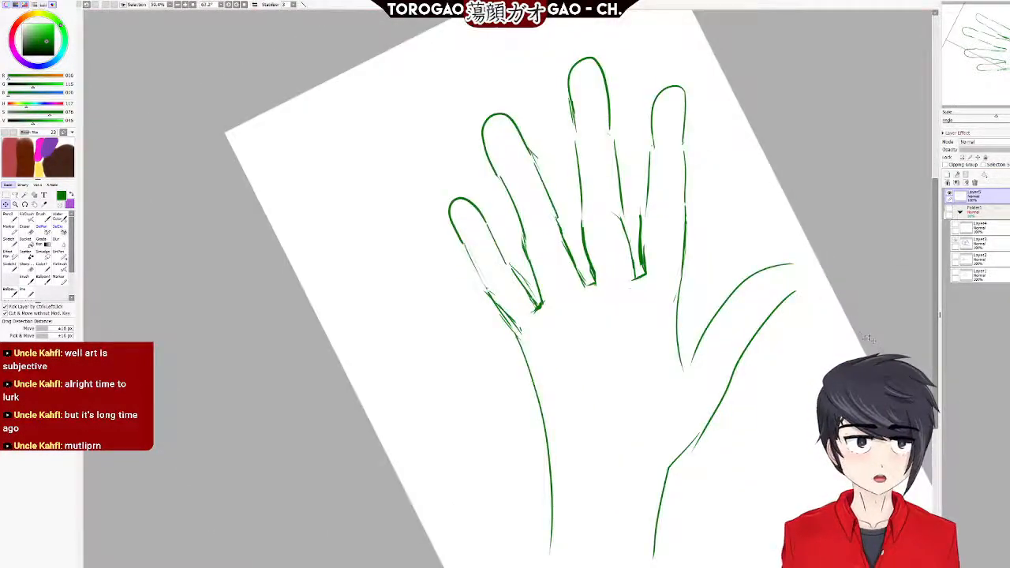
Add a new layer above the green line art and reset the canvas rotation.
{"action": "scroll", "coordinate": [837, 344], "scroll_direction": "down", "scroll_amount": 3}
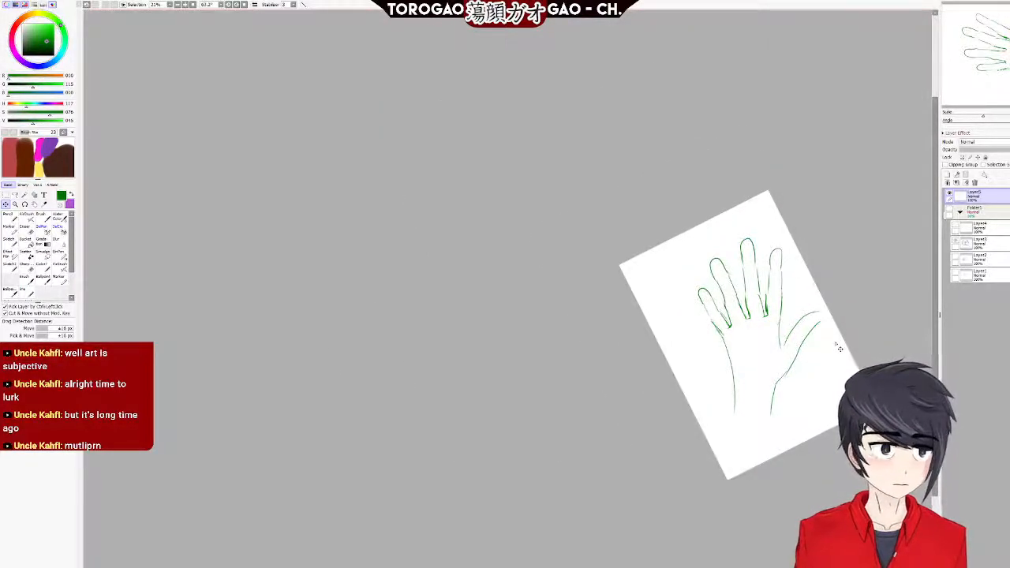
{"action": "scroll", "coordinate": [799, 249], "scroll_direction": "up", "scroll_amount": 5}
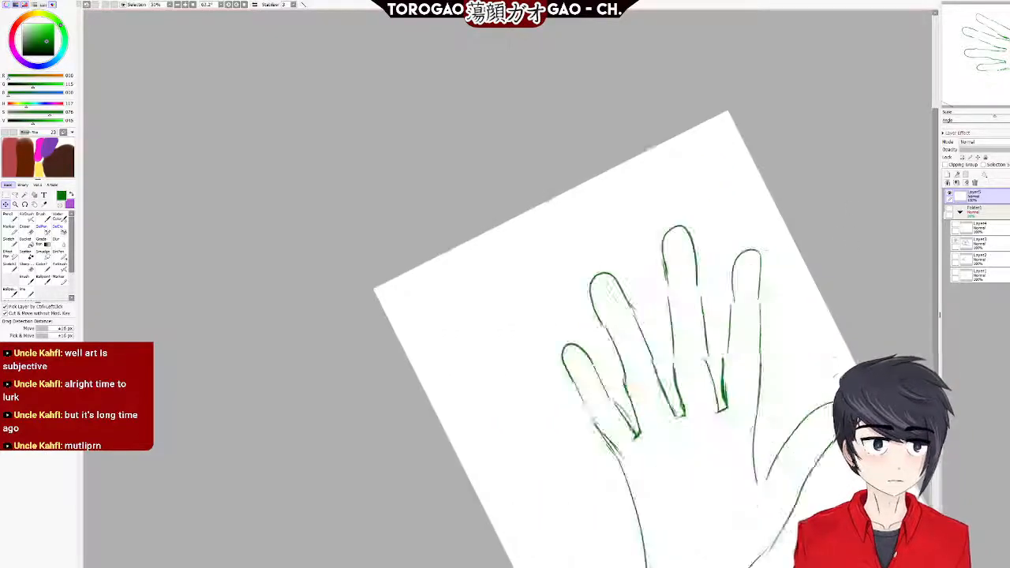
{"action": "left_click_drag", "start_coordinate": [936, 228], "coordinate": [935, 273]}
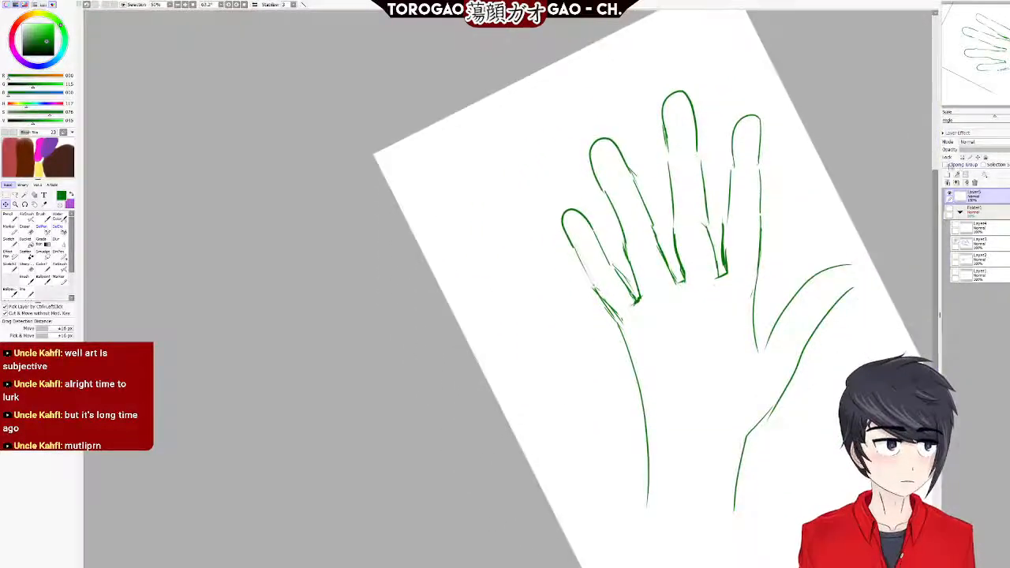
{"action": "left_click", "coordinate": [949, 173]}
{"action": "key", "text": "Home"}
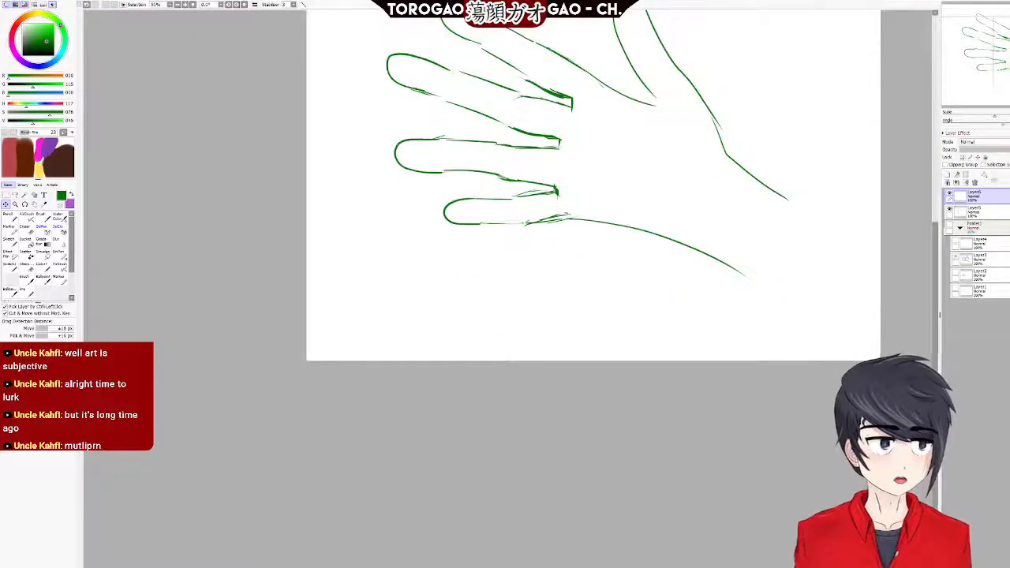
Examine the green outlines of the fingers, thumb and wrist for gaps and overlapping lines.
{"action": "left_click_drag", "start_coordinate": [936, 253], "coordinate": [934, 194]}
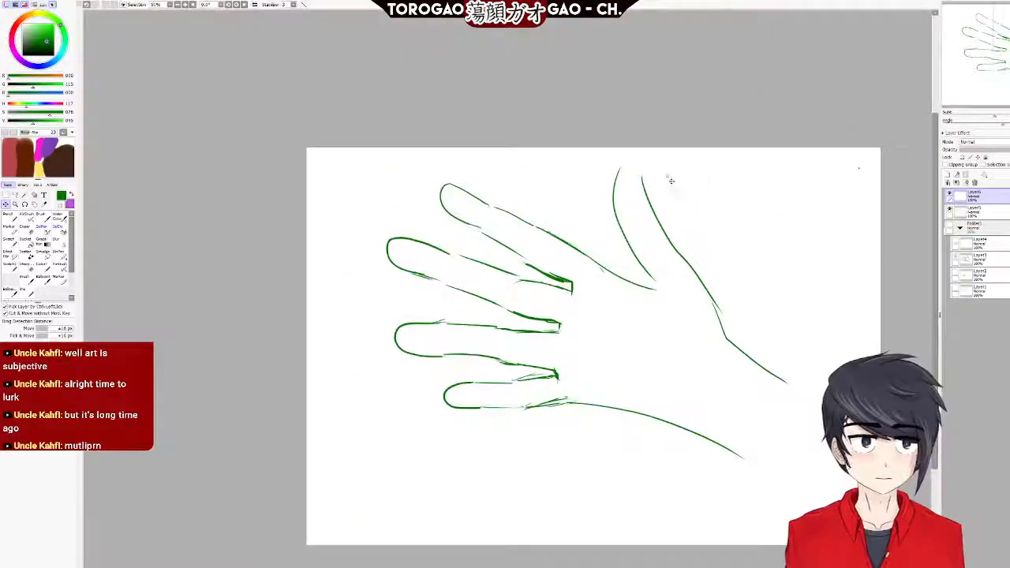
{"action": "scroll", "coordinate": [638, 163], "scroll_direction": "up", "scroll_amount": 4}
{"action": "scroll", "coordinate": [609, 341], "scroll_direction": "down", "scroll_amount": 4}
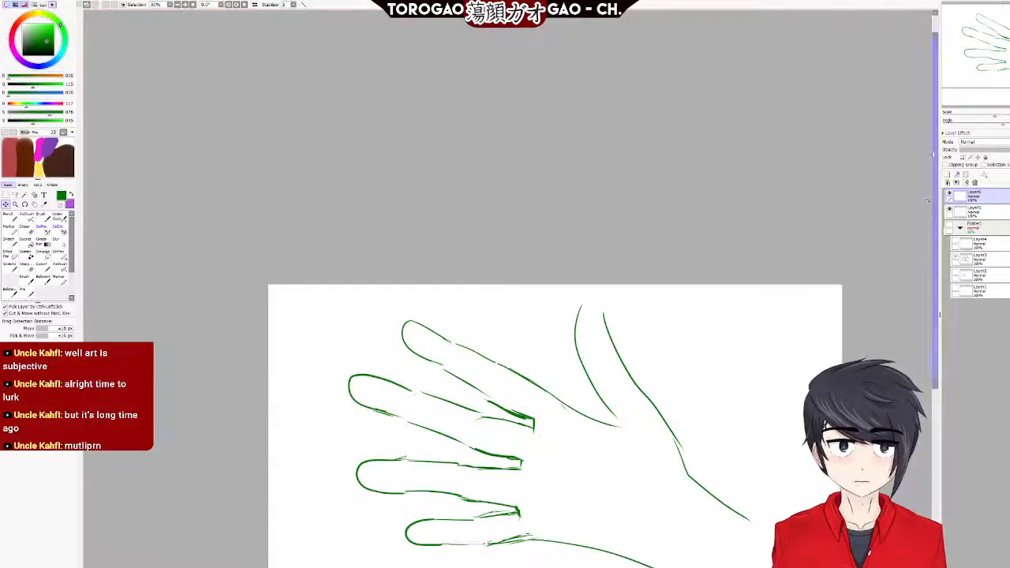
{"action": "left_click_drag", "start_coordinate": [936, 185], "coordinate": [936, 231]}
{"action": "scroll", "coordinate": [418, 280], "scroll_direction": "up", "scroll_amount": 2}
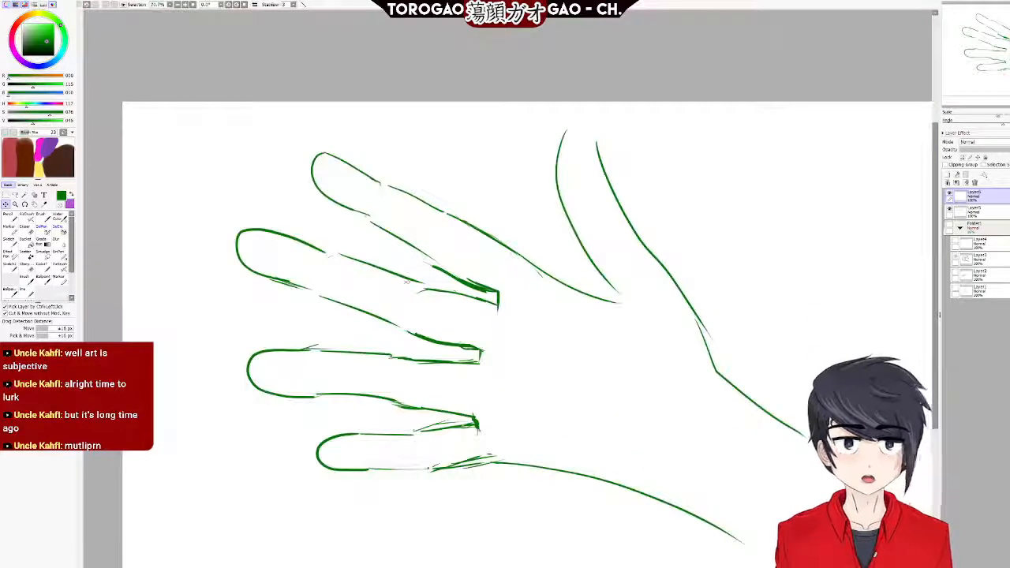
{"action": "scroll", "coordinate": [487, 474], "scroll_direction": "up", "scroll_amount": 1}
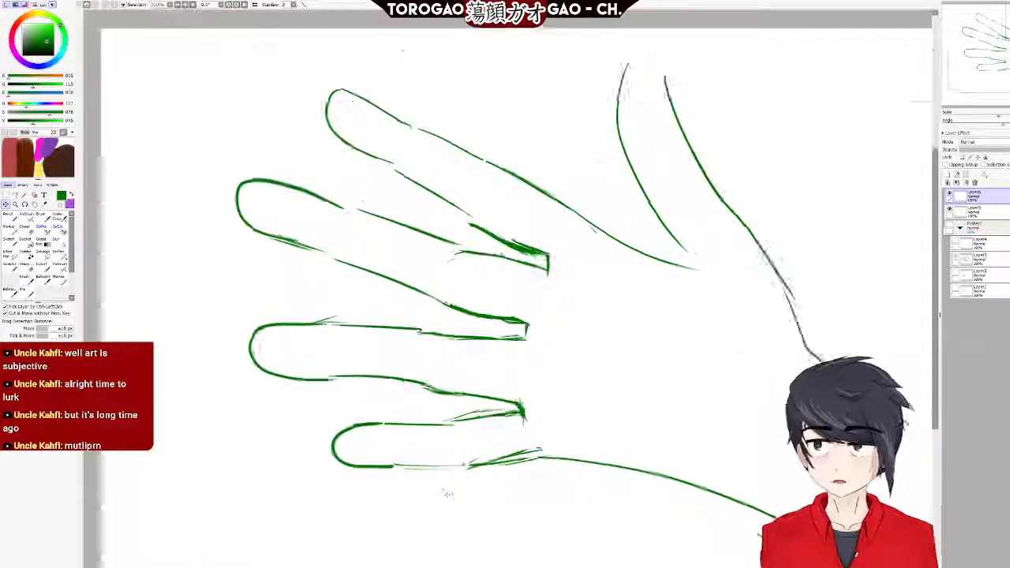
{"action": "scroll", "coordinate": [494, 425], "scroll_direction": "down", "scroll_amount": 1}
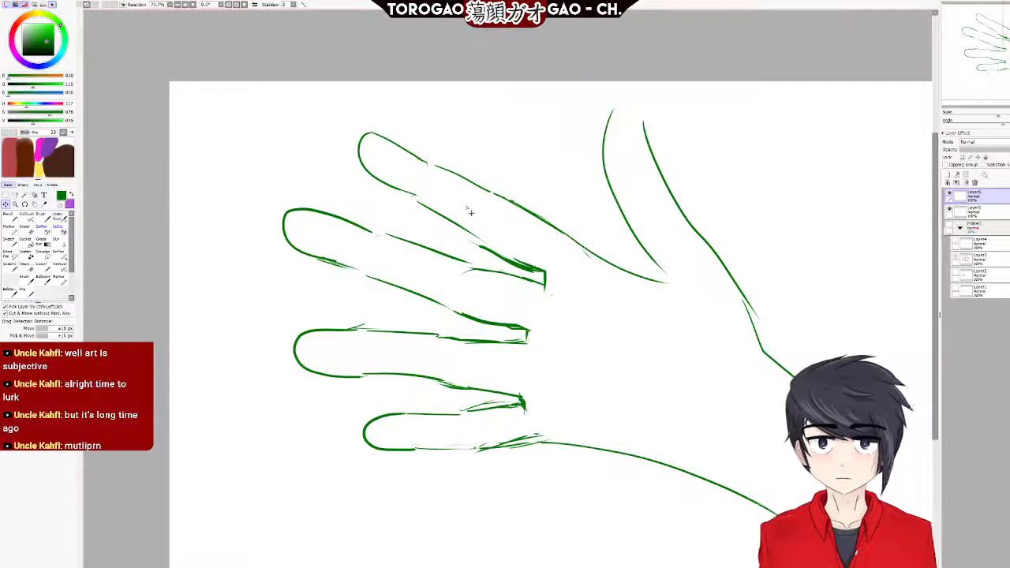
{"action": "scroll", "coordinate": [491, 228], "scroll_direction": "up", "scroll_amount": 2}
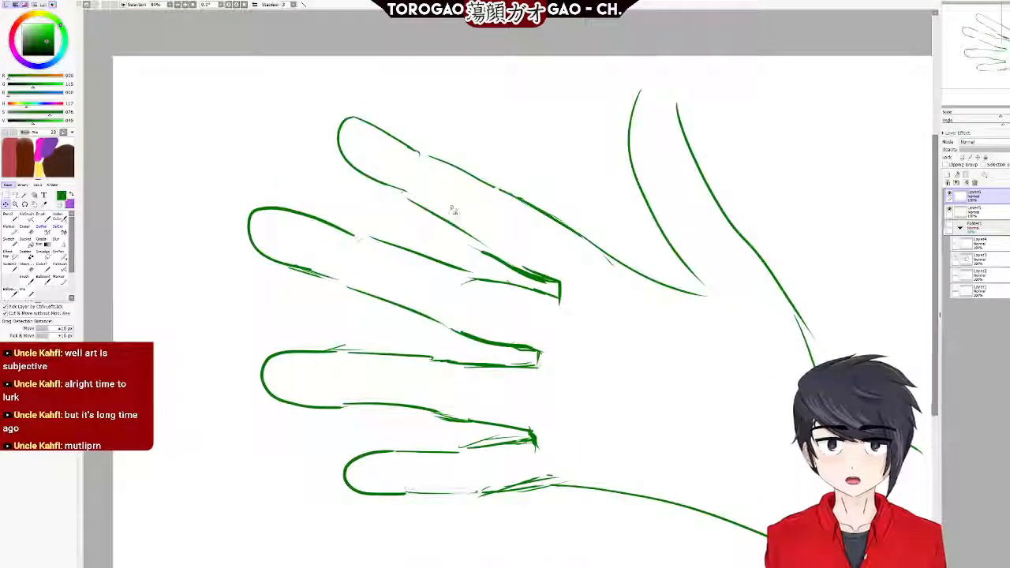
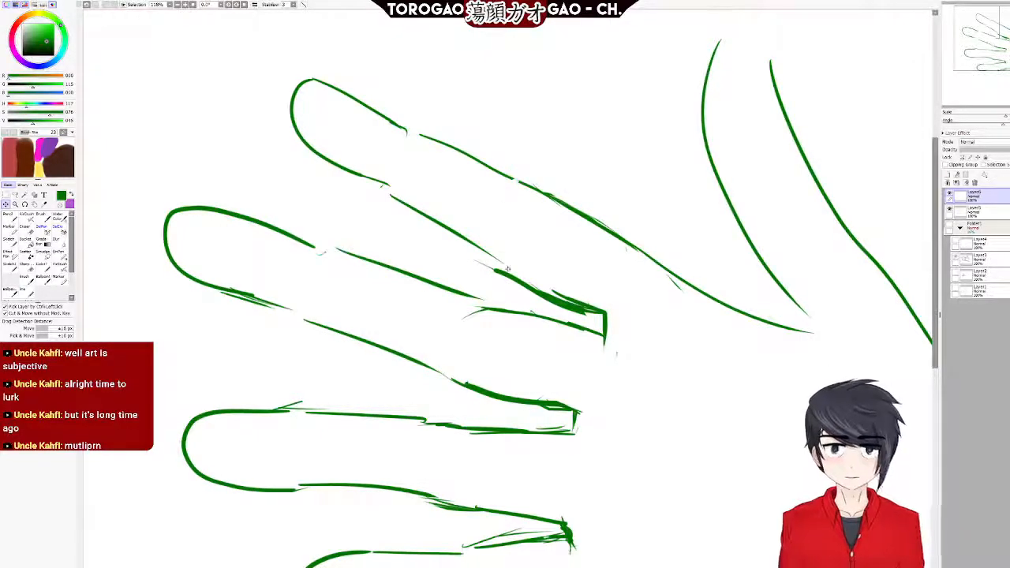
{"action": "scroll", "coordinate": [473, 276], "scroll_direction": "up", "scroll_amount": 1}
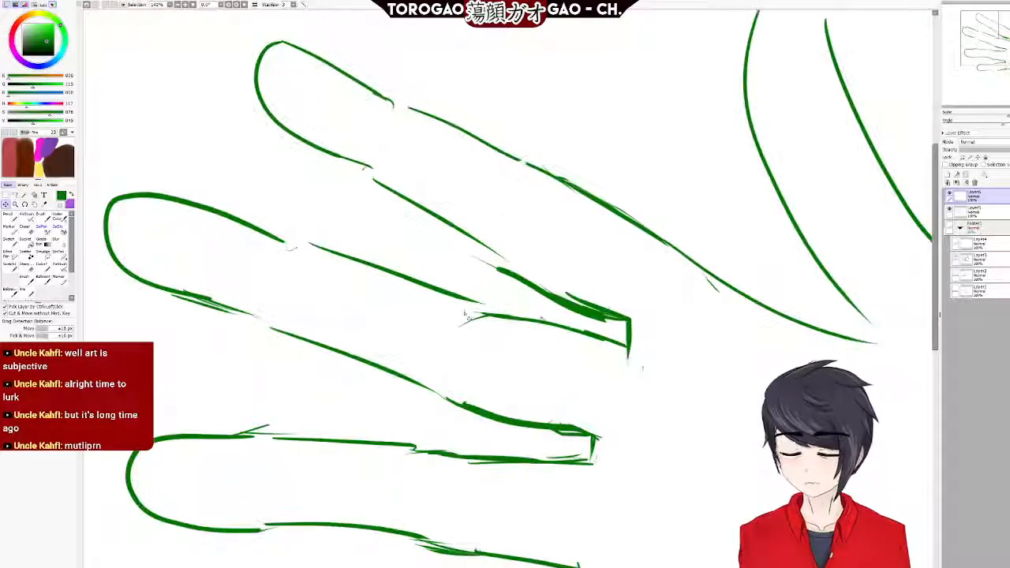
{"action": "scroll", "coordinate": [453, 349], "scroll_direction": "down", "scroll_amount": 4}
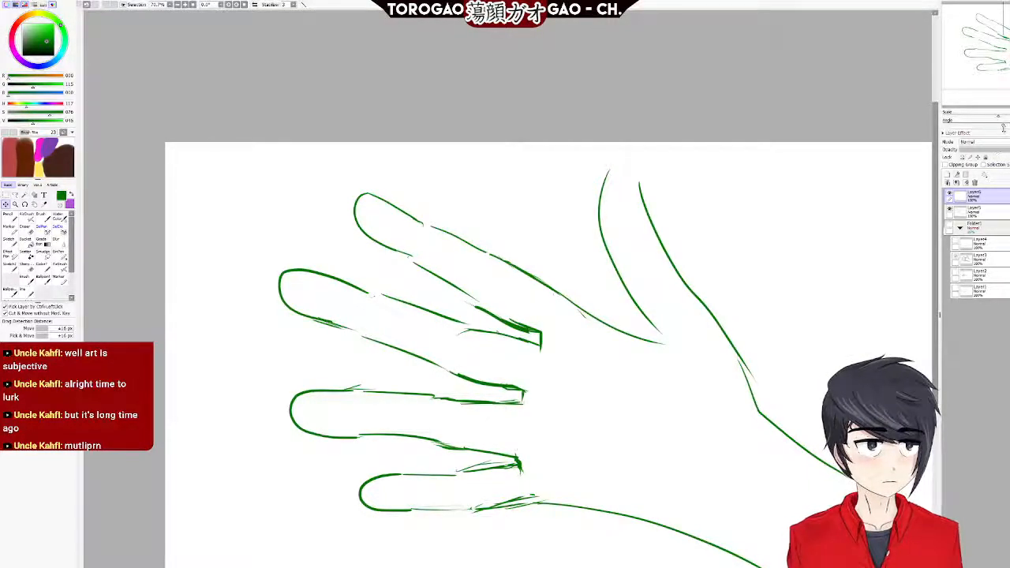
Select the green line art layer and lower its opacity so it serves as a faint tracing guide.
{"action": "left_click_drag", "start_coordinate": [1003, 123], "coordinate": [991, 124]}
{"action": "left_click", "coordinate": [996, 212]}
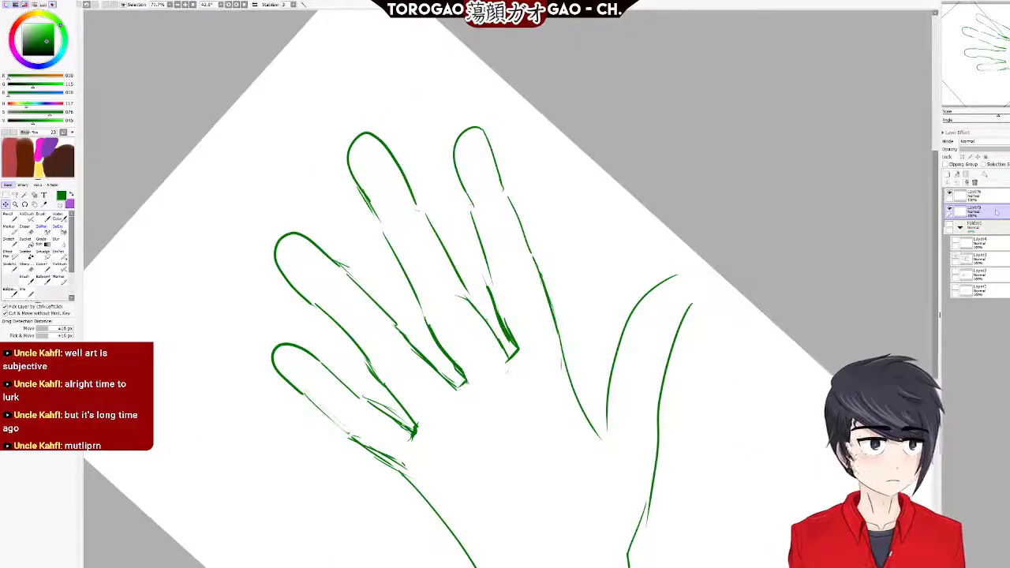
{"action": "left_click", "coordinate": [951, 211]}
{"action": "left_click", "coordinate": [950, 212]}
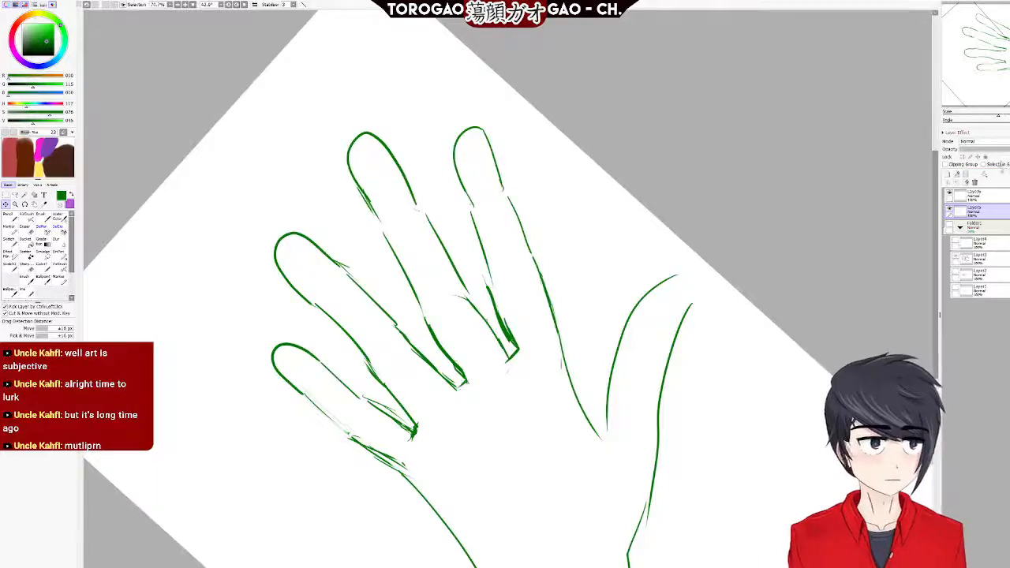
{"action": "left_click", "coordinate": [991, 196]}
{"action": "left_click", "coordinate": [991, 212]}
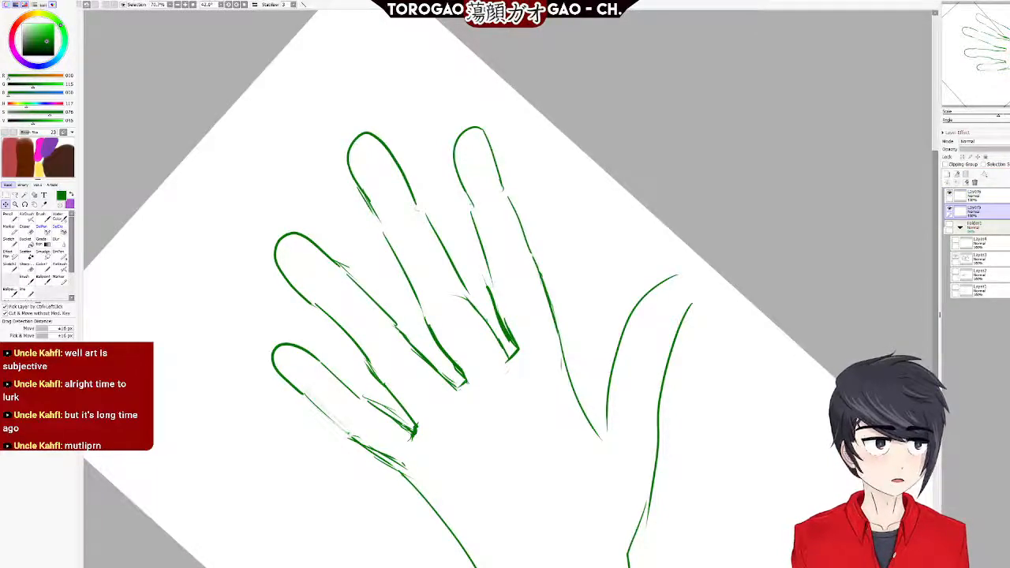
{"action": "left_click_drag", "start_coordinate": [1009, 149], "coordinate": [1001, 150]}
Set the drawing colour to a bright red and choose the tapered line brush for tracing.
{"action": "scroll", "coordinate": [657, 388], "scroll_direction": "down", "scroll_amount": 5}
{"action": "scroll", "coordinate": [545, 272], "scroll_direction": "up", "scroll_amount": 3}
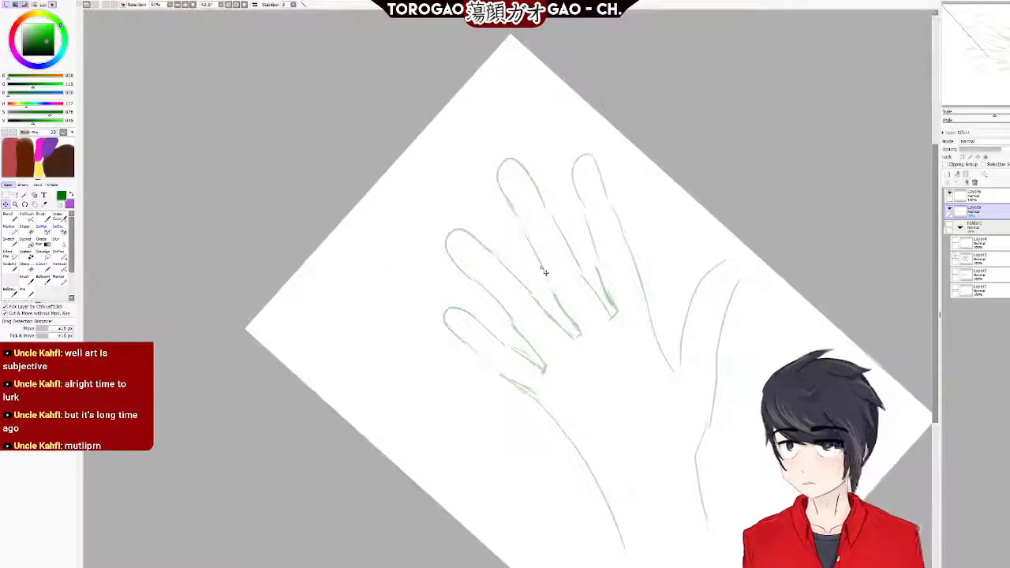
{"action": "scroll", "coordinate": [569, 269], "scroll_direction": "up", "scroll_amount": 2}
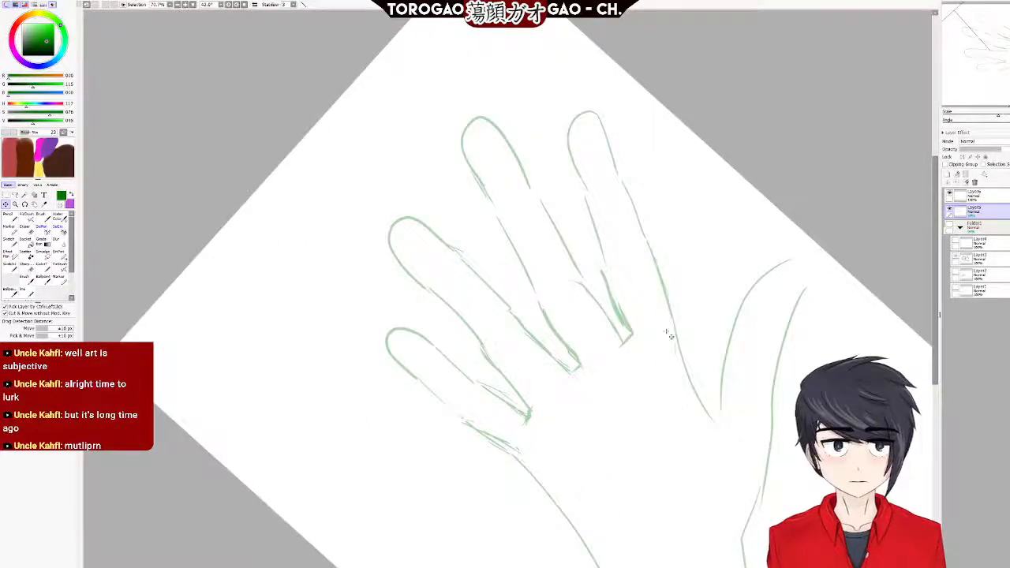
{"action": "scroll", "coordinate": [666, 334], "scroll_direction": "up", "scroll_amount": 3}
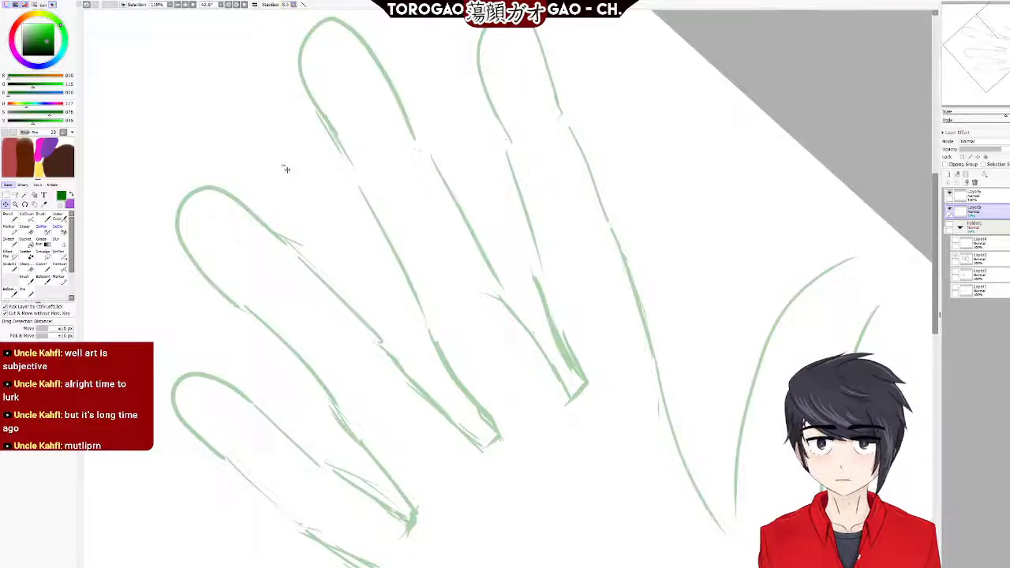
{"action": "key", "text": "x"}
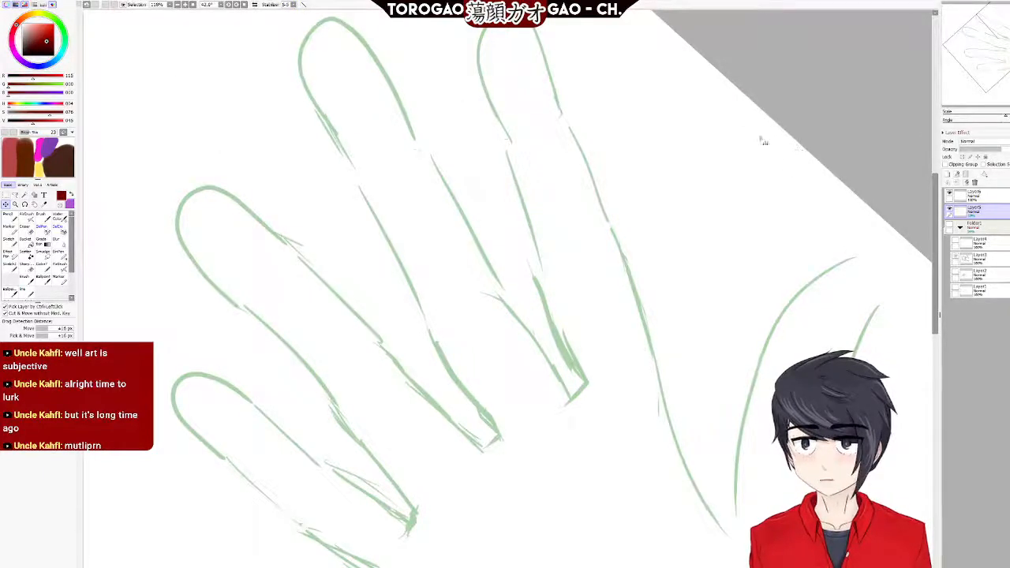
{"action": "left_click_drag", "start_coordinate": [52, 35], "coordinate": [50, 30]}
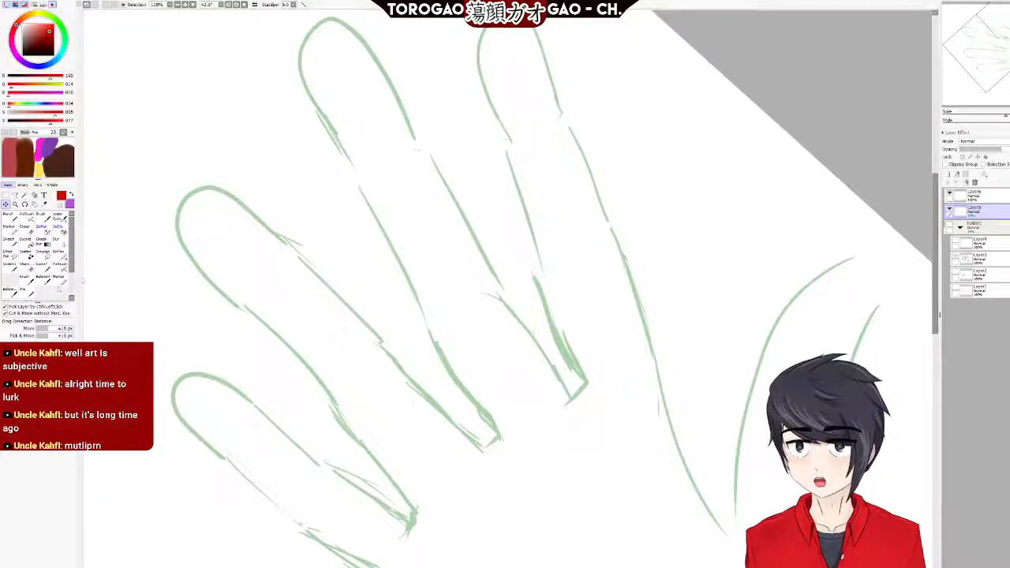
{"action": "left_click", "coordinate": [29, 292]}
Trace the index fingertip on the new top layer with one red curved stroke over the faded green outline.
{"action": "scroll", "coordinate": [267, 509], "scroll_direction": "down", "scroll_amount": 5}
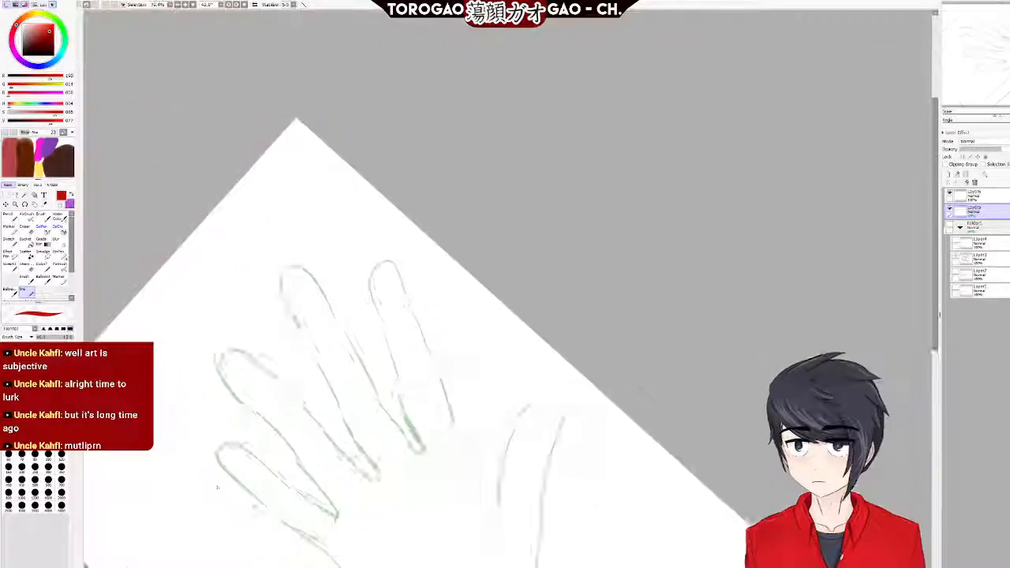
{"action": "scroll", "coordinate": [307, 276], "scroll_direction": "up", "scroll_amount": 3}
{"action": "scroll", "coordinate": [306, 271], "scroll_direction": "up", "scroll_amount": 2}
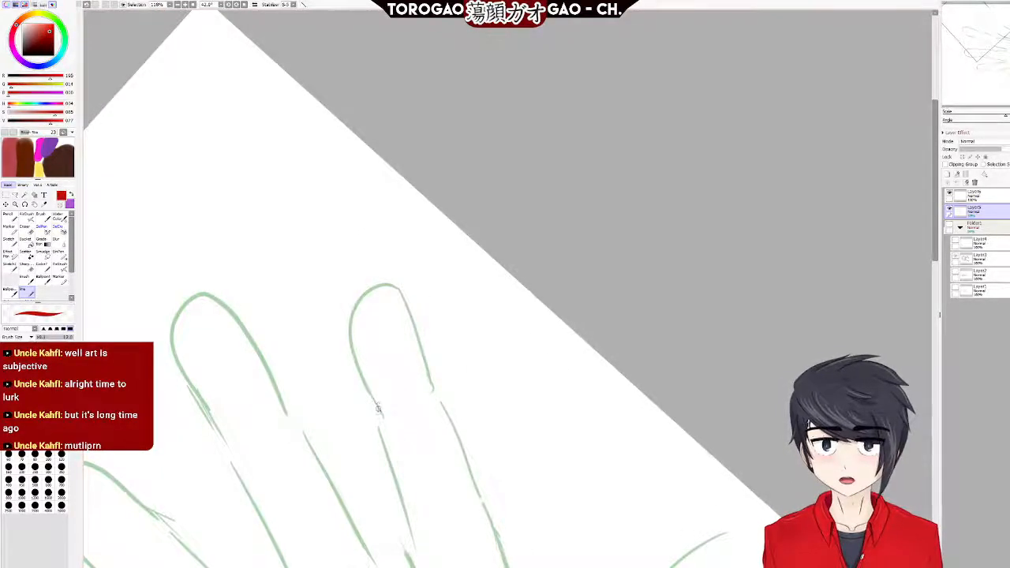
{"action": "left_click_drag", "start_coordinate": [380, 414], "coordinate": [350, 353]}
{"action": "key", "text": "ctrl+z"}
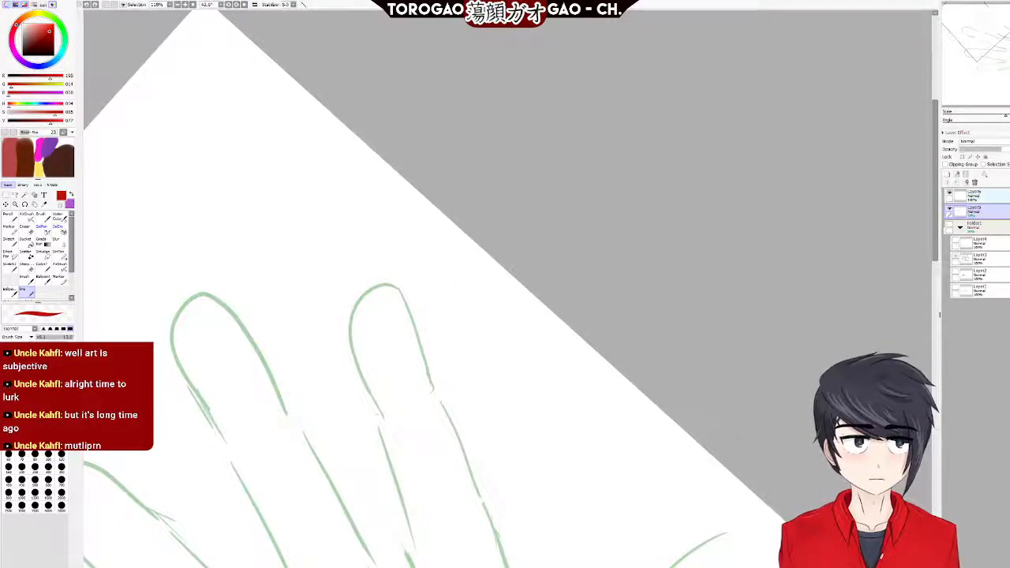
{"action": "left_click", "coordinate": [989, 195]}
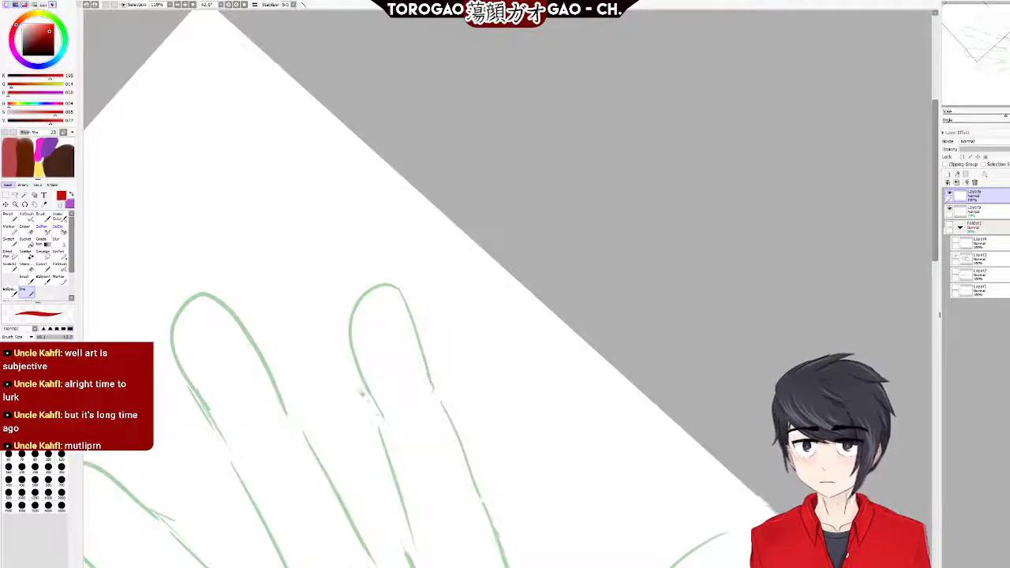
{"action": "mouse_move", "coordinate": [377, 402]}
{"action": "left_mouse_down"}
{"action": "mouse_move", "coordinate": [352, 349]}
{"action": "mouse_move", "coordinate": [355, 300]}
{"action": "mouse_move", "coordinate": [368, 283]}
{"action": "mouse_move", "coordinate": [394, 292]}
{"action": "mouse_move", "coordinate": [442, 385]}
{"action": "left_mouse_up"}
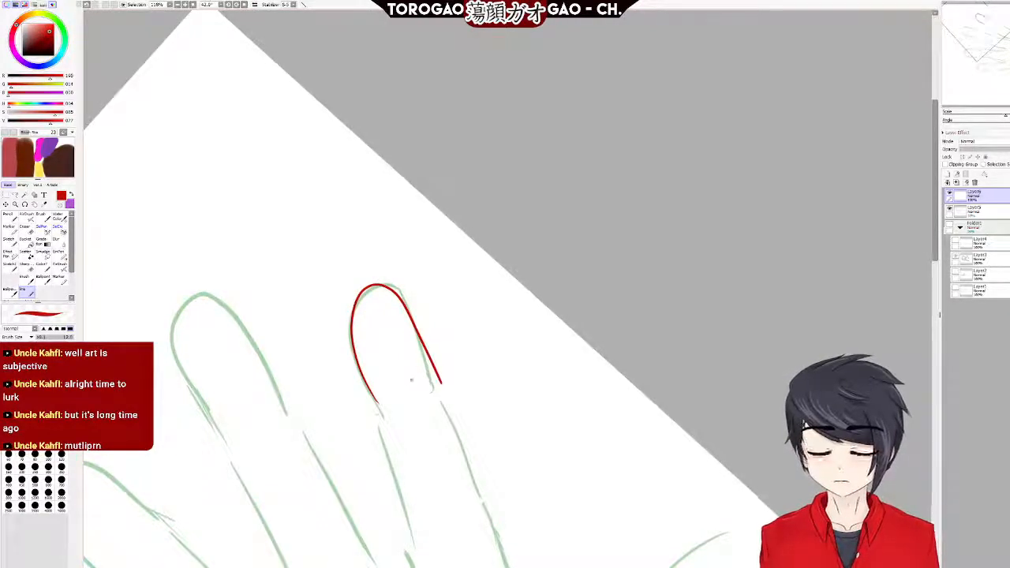
{"action": "key", "text": "ctrl+z"}
{"action": "mouse_move", "coordinate": [376, 411]}
{"action": "left_mouse_down"}
{"action": "mouse_move", "coordinate": [353, 331]}
{"action": "mouse_move", "coordinate": [378, 282]}
{"action": "mouse_move", "coordinate": [409, 314]}
{"action": "mouse_move", "coordinate": [439, 385]}
{"action": "left_mouse_up"}
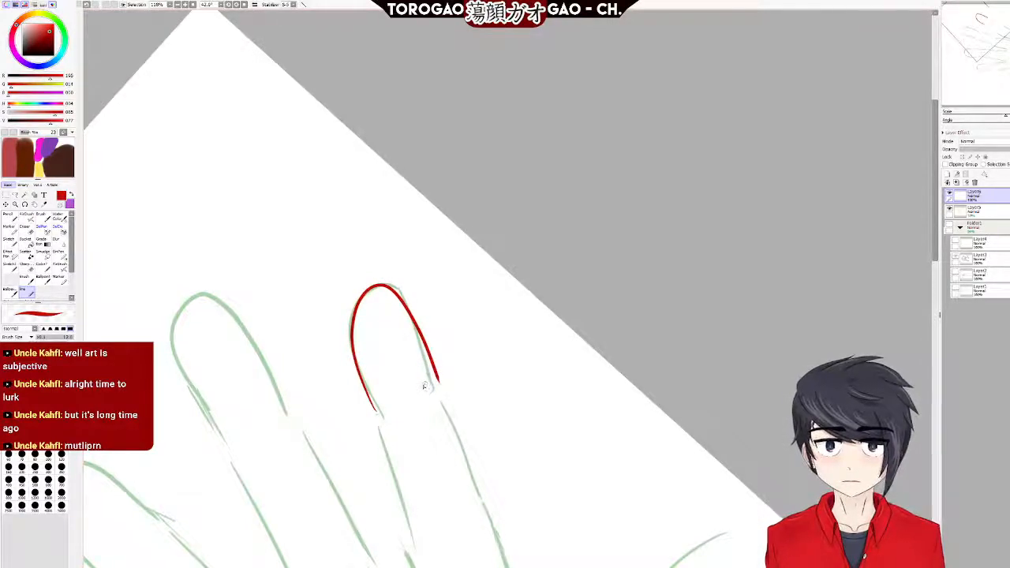
Trace the middle fingertip with one continuous red stroke over the green guide, undoing and redrawing unsatisfactory attempts.
{"action": "mouse_move", "coordinate": [228, 439]}
{"action": "left_mouse_down"}
{"action": "mouse_move", "coordinate": [184, 371]}
{"action": "mouse_move", "coordinate": [175, 302]}
{"action": "mouse_move", "coordinate": [198, 288]}
{"action": "mouse_move", "coordinate": [248, 323]}
{"action": "mouse_move", "coordinate": [310, 429]}
{"action": "mouse_move", "coordinate": [294, 425]}
{"action": "mouse_move", "coordinate": [304, 427]}
{"action": "mouse_move", "coordinate": [211, 310]}
{"action": "left_mouse_up"}
{"action": "key", "text": "ctrl+z"}
{"action": "key", "text": "ctrl+z"}
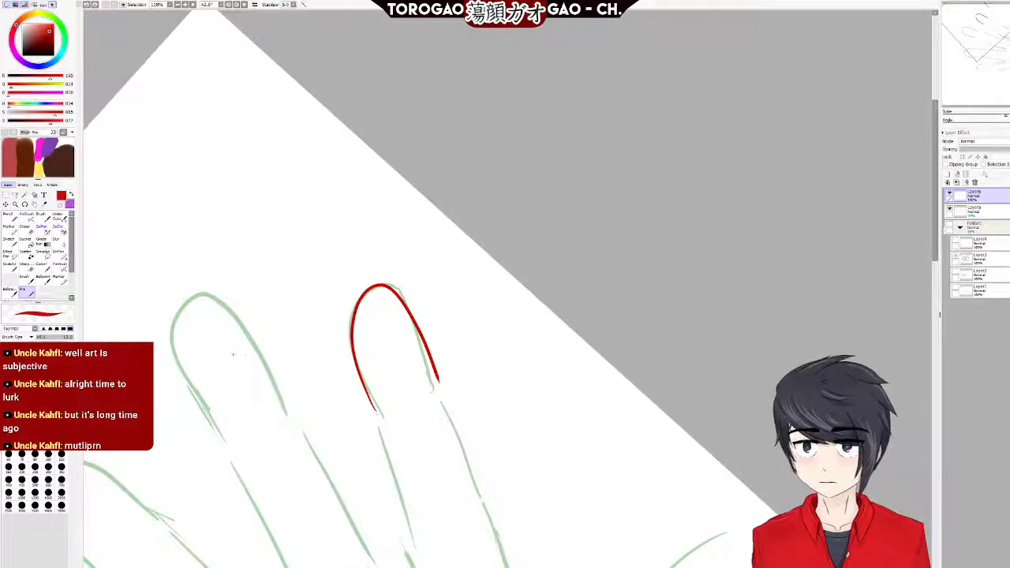
{"action": "mouse_move", "coordinate": [221, 431]}
{"action": "left_mouse_down"}
{"action": "mouse_move", "coordinate": [180, 368]}
{"action": "mouse_move", "coordinate": [172, 332]}
{"action": "mouse_move", "coordinate": [185, 293]}
{"action": "mouse_move", "coordinate": [214, 292]}
{"action": "mouse_move", "coordinate": [267, 343]}
{"action": "left_mouse_up"}
{"action": "left_click_drag", "start_coordinate": [293, 382], "coordinate": [304, 405]}
{"action": "key", "text": "ctrl+z"}
{"action": "mouse_move", "coordinate": [221, 433]}
{"action": "left_mouse_down"}
{"action": "mouse_move", "coordinate": [188, 376]}
{"action": "mouse_move", "coordinate": [169, 307]}
{"action": "mouse_move", "coordinate": [198, 285]}
{"action": "mouse_move", "coordinate": [223, 282]}
{"action": "mouse_move", "coordinate": [269, 333]}
{"action": "left_mouse_up"}
{"action": "key", "text": "ctrl+z"}
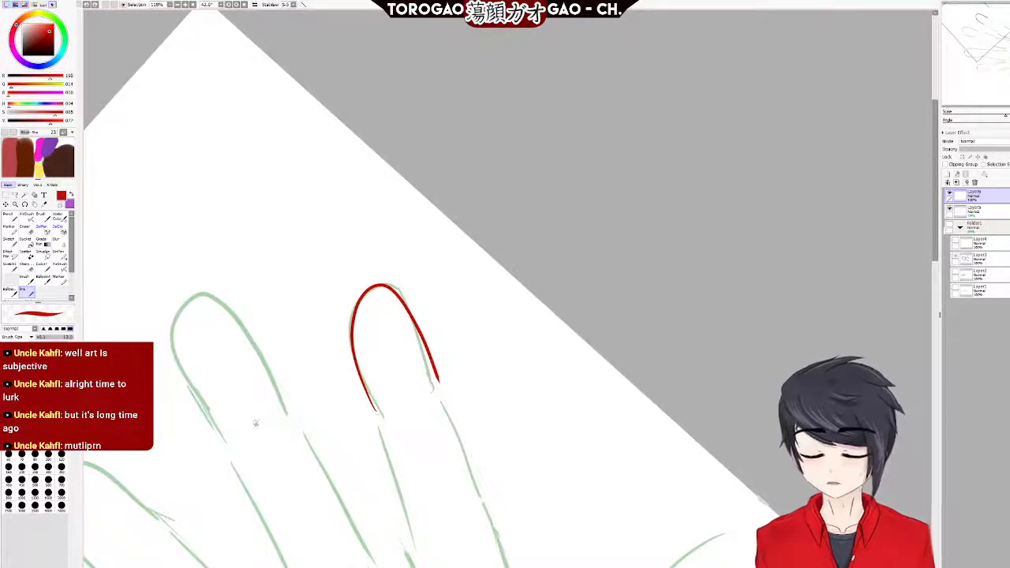
{"action": "mouse_move", "coordinate": [175, 353]}
{"action": "left_mouse_down"}
{"action": "mouse_move", "coordinate": [176, 309]}
{"action": "mouse_move", "coordinate": [226, 294]}
{"action": "left_mouse_up"}
{"action": "key", "text": "ctrl+z"}
{"action": "mouse_move", "coordinate": [223, 439]}
{"action": "left_mouse_down"}
{"action": "mouse_move", "coordinate": [184, 371]}
{"action": "mouse_move", "coordinate": [174, 304]}
{"action": "mouse_move", "coordinate": [198, 287]}
{"action": "mouse_move", "coordinate": [241, 324]}
{"action": "mouse_move", "coordinate": [298, 415]}
{"action": "left_mouse_up"}
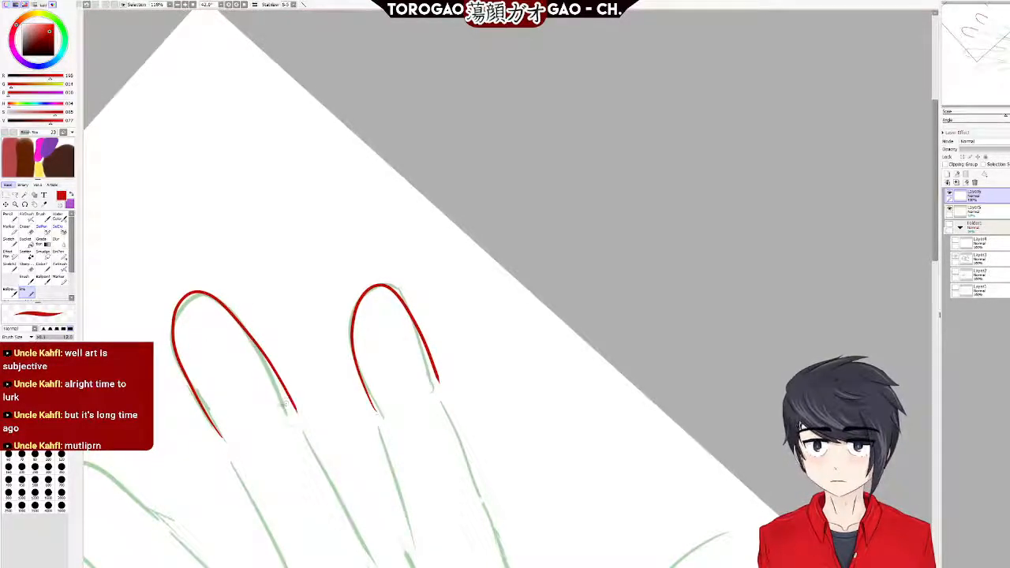
{"action": "key", "text": "ctrl+z"}
{"action": "mouse_move", "coordinate": [223, 439]}
{"action": "left_mouse_down"}
{"action": "mouse_move", "coordinate": [175, 358]}
{"action": "mouse_move", "coordinate": [171, 317]}
{"action": "mouse_move", "coordinate": [187, 292]}
{"action": "mouse_move", "coordinate": [225, 291]}
{"action": "mouse_move", "coordinate": [306, 412]}
{"action": "left_mouse_up"}
{"action": "key", "text": "ctrl+z"}
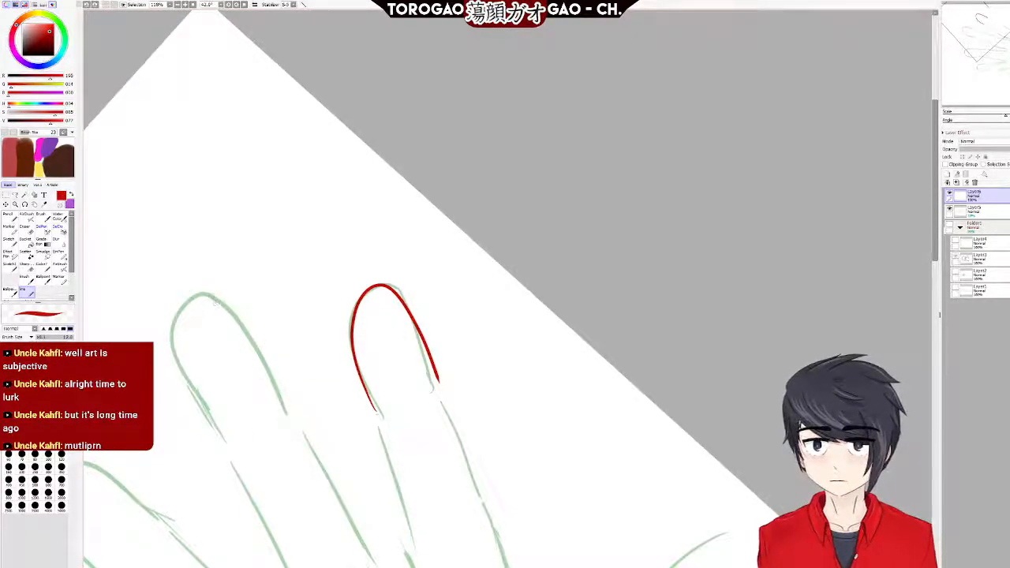
{"action": "mouse_move", "coordinate": [227, 445]}
{"action": "left_mouse_down"}
{"action": "mouse_move", "coordinate": [172, 319]}
{"action": "mouse_move", "coordinate": [187, 296]}
{"action": "mouse_move", "coordinate": [245, 318]}
{"action": "mouse_move", "coordinate": [304, 422]}
{"action": "mouse_move", "coordinate": [204, 304]}
{"action": "mouse_move", "coordinate": [183, 311]}
{"action": "mouse_move", "coordinate": [193, 382]}
{"action": "mouse_move", "coordinate": [227, 445]}
{"action": "left_mouse_up"}
{"action": "key", "text": "ctrl+z"}
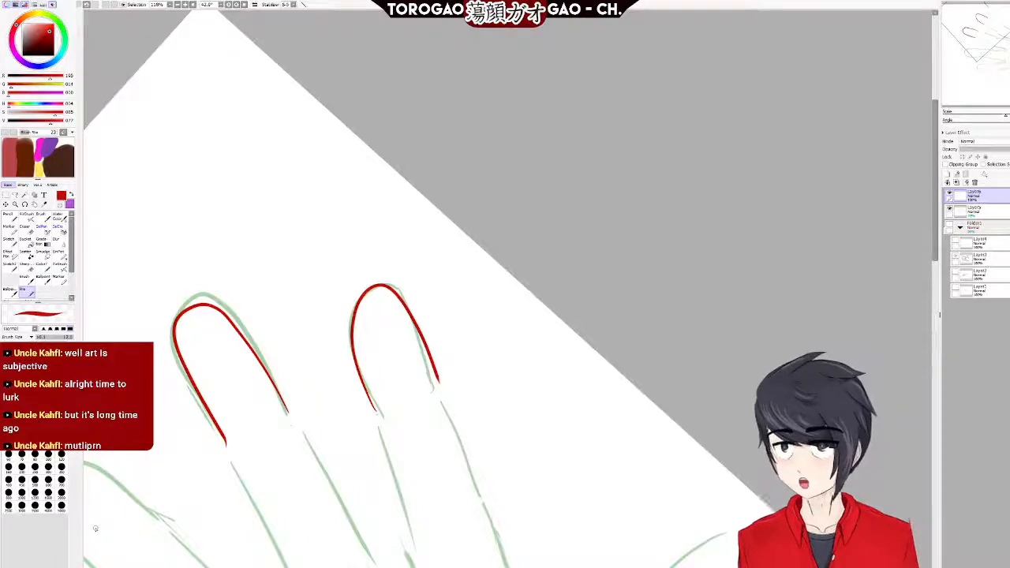
Trace both sides and the end of the index–middle finger gap in red, plus the middle finger's base edge beside the ring finger.
{"action": "scroll", "coordinate": [311, 455], "scroll_direction": "down", "scroll_amount": 6}
{"action": "scroll", "coordinate": [314, 495], "scroll_direction": "up", "scroll_amount": 5}
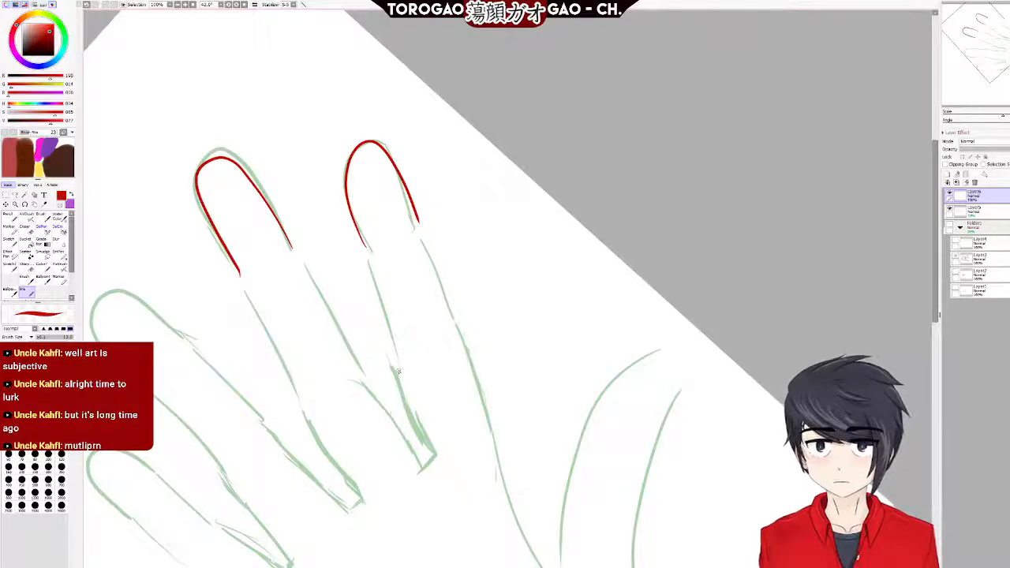
{"action": "left_click_drag", "start_coordinate": [401, 385], "coordinate": [433, 457]}
{"action": "key", "text": "ctrl+z"}
{"action": "mouse_move", "coordinate": [393, 359]}
{"action": "left_mouse_down"}
{"action": "mouse_move", "coordinate": [426, 436]}
{"action": "mouse_move", "coordinate": [430, 484]}
{"action": "left_mouse_up"}
{"action": "key", "text": "ctrl+z"}
{"action": "mouse_move", "coordinate": [393, 359]}
{"action": "left_mouse_down"}
{"action": "mouse_move", "coordinate": [427, 447]}
{"action": "mouse_move", "coordinate": [415, 491]}
{"action": "left_mouse_up"}
{"action": "key", "text": "ctrl+z"}
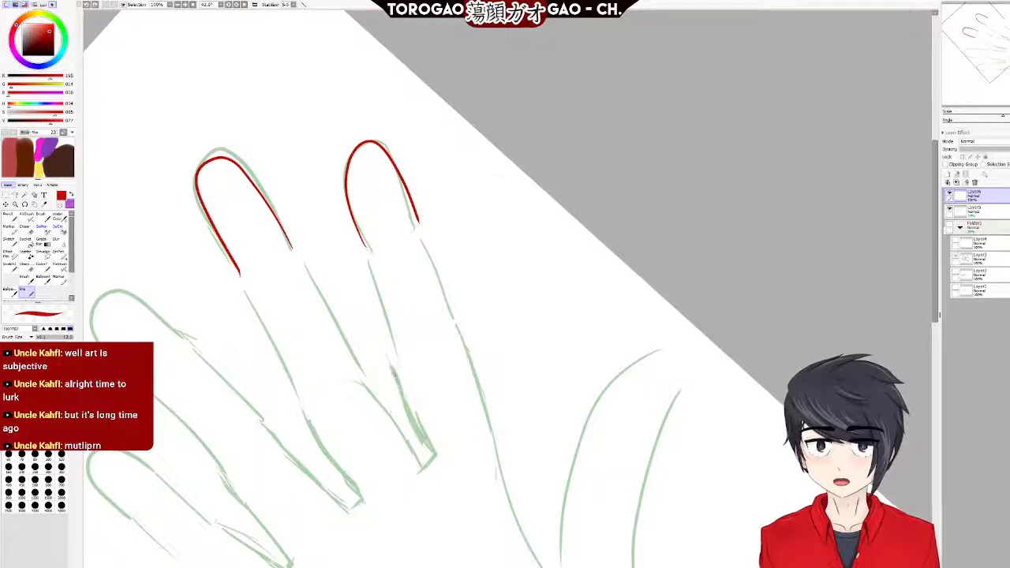
{"action": "mouse_move", "coordinate": [394, 371]}
{"action": "left_mouse_down"}
{"action": "mouse_move", "coordinate": [434, 453]}
{"action": "mouse_move", "coordinate": [411, 472]}
{"action": "left_mouse_up"}
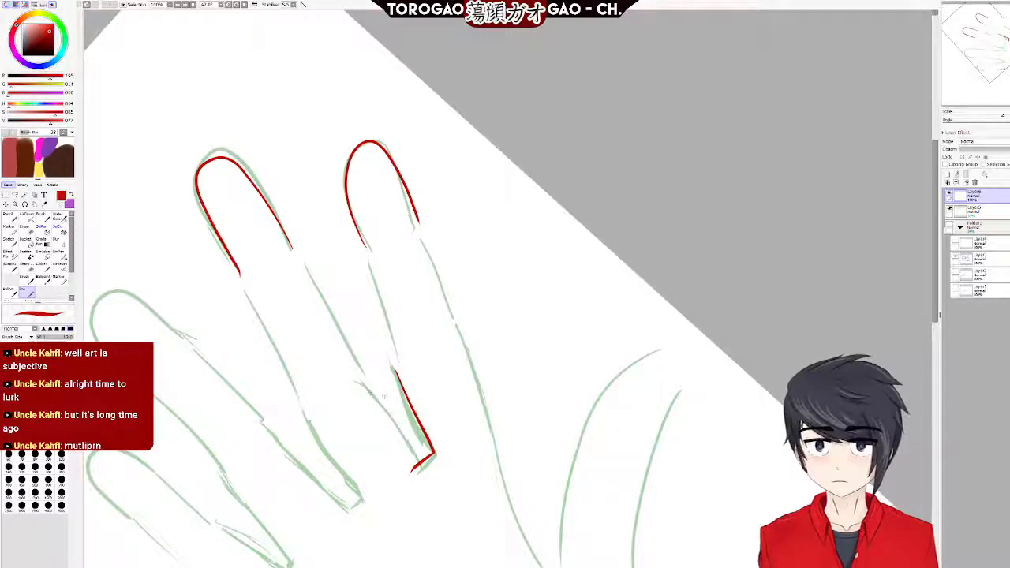
{"action": "left_click_drag", "start_coordinate": [373, 383], "coordinate": [416, 464]}
{"action": "key", "text": "ctrl+z"}
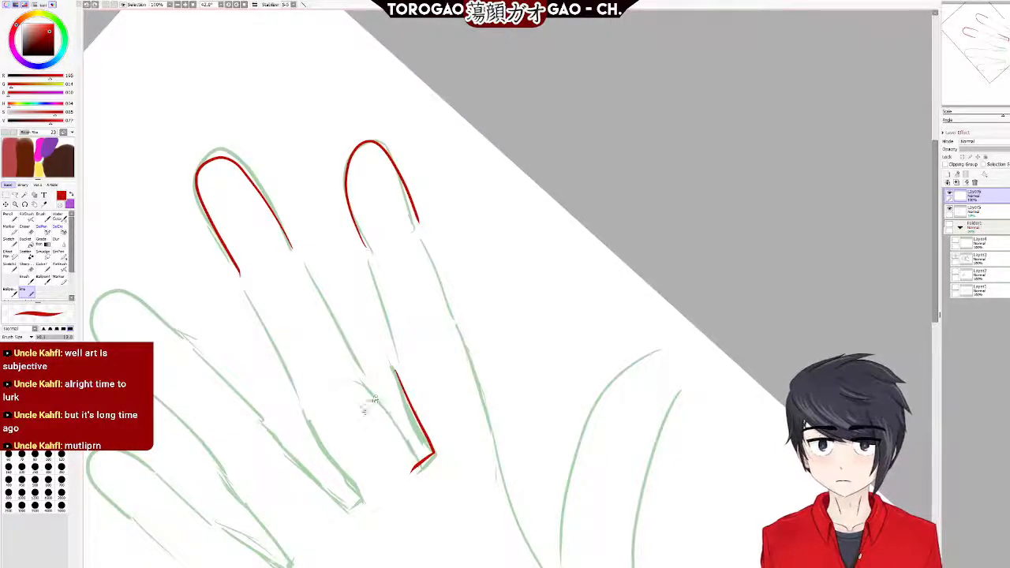
{"action": "left_click_drag", "start_coordinate": [377, 401], "coordinate": [417, 464]}
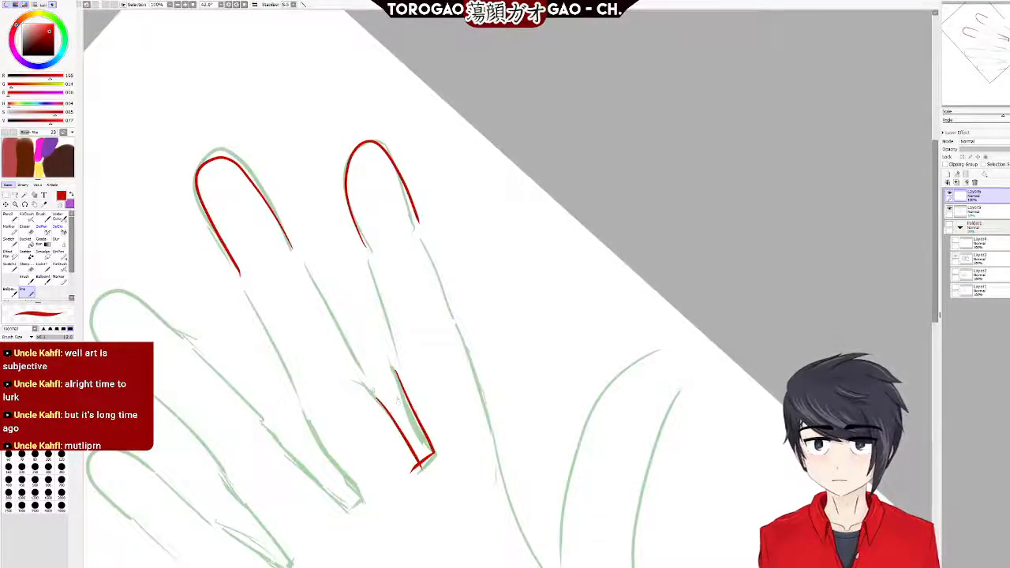
{"action": "left_click_drag", "start_coordinate": [306, 415], "coordinate": [362, 502]}
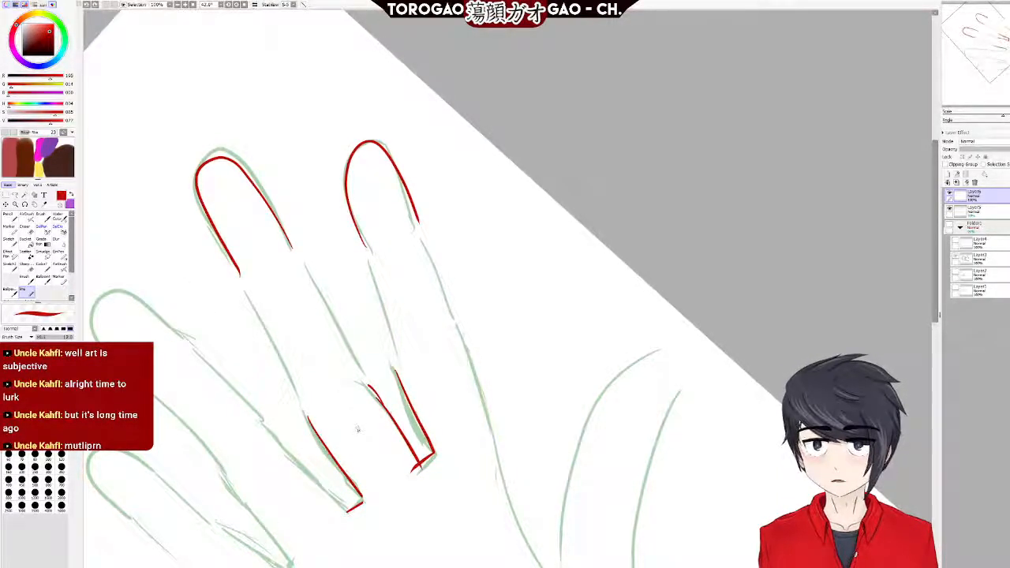
Trace the index finger's lower outer edge toward the thumb and both long sides of the thumb in red.
{"action": "mouse_move", "coordinate": [456, 328]}
{"action": "left_mouse_down"}
{"action": "mouse_move", "coordinate": [494, 420]}
{"action": "mouse_move", "coordinate": [529, 550]}
{"action": "mouse_move", "coordinate": [519, 557]}
{"action": "mouse_move", "coordinate": [562, 560]}
{"action": "mouse_move", "coordinate": [568, 441]}
{"action": "mouse_move", "coordinate": [591, 384]}
{"action": "mouse_move", "coordinate": [625, 349]}
{"action": "left_mouse_up"}
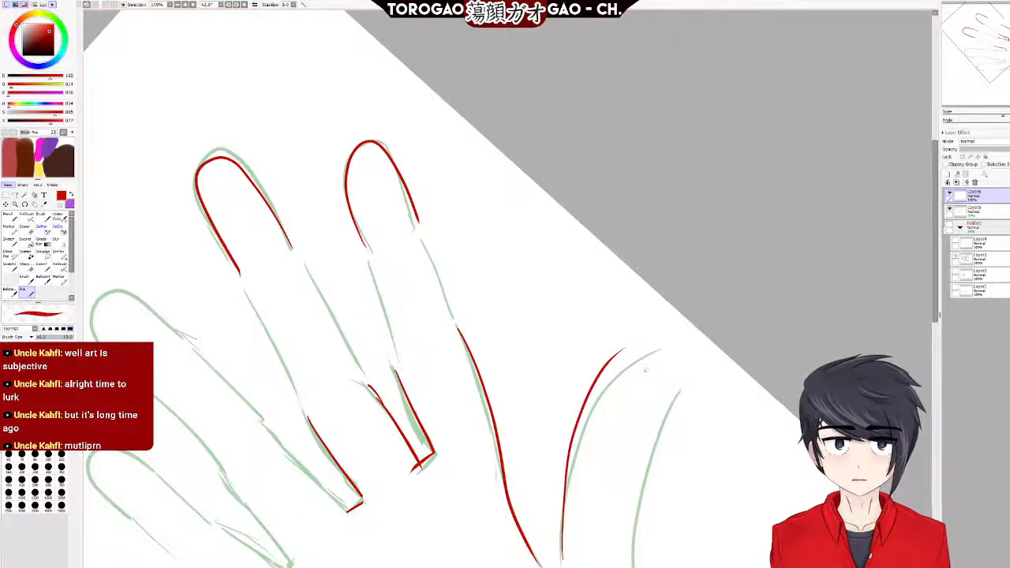
{"action": "left_click_drag", "start_coordinate": [677, 384], "coordinate": [640, 567]}
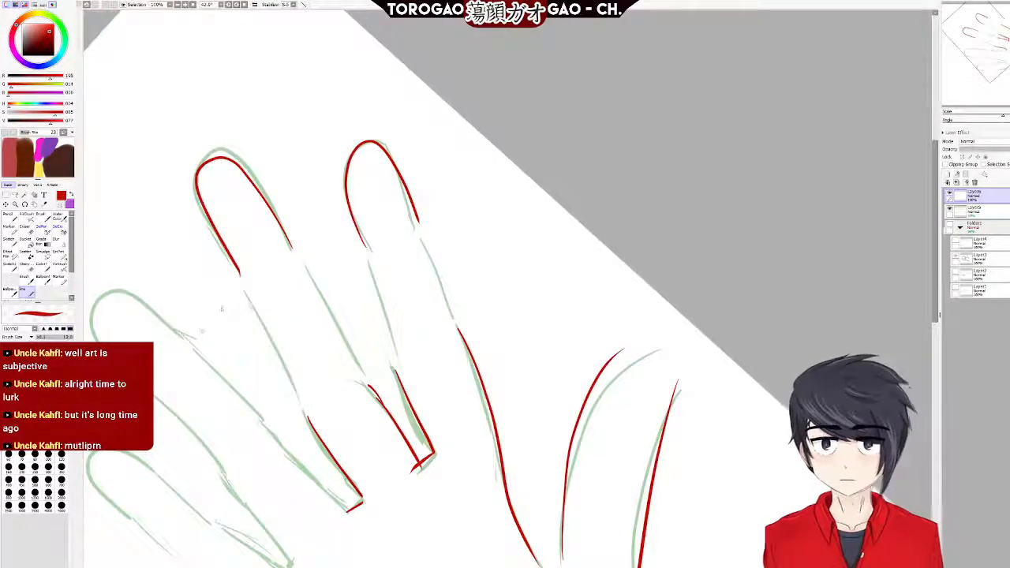
{"action": "mouse_move", "coordinate": [94, 342]}
{"action": "left_mouse_down"}
{"action": "mouse_move", "coordinate": [99, 295]}
{"action": "mouse_move", "coordinate": [132, 296]}
{"action": "mouse_move", "coordinate": [168, 336]}
{"action": "left_mouse_up"}
{"action": "key", "text": "ctrl+z"}
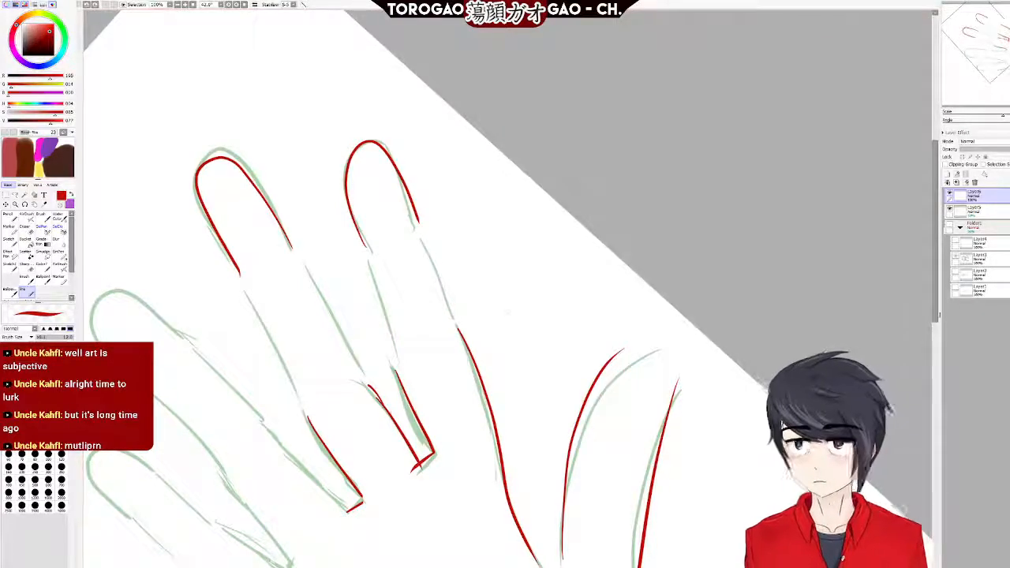
Trace the ring finger's base edge facing the middle finger with a red stroke running to the gap's end.
{"action": "scroll", "coordinate": [92, 452], "scroll_direction": "down", "scroll_amount": 5}
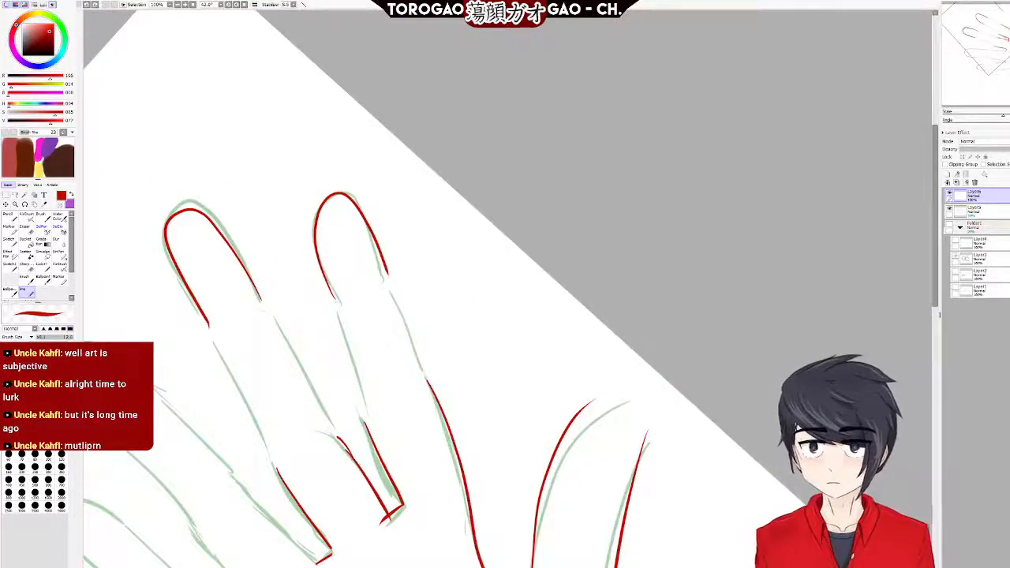
{"action": "scroll", "coordinate": [175, 474], "scroll_direction": "down", "scroll_amount": 5}
{"action": "scroll", "coordinate": [624, 413], "scroll_direction": "up", "scroll_amount": 3}
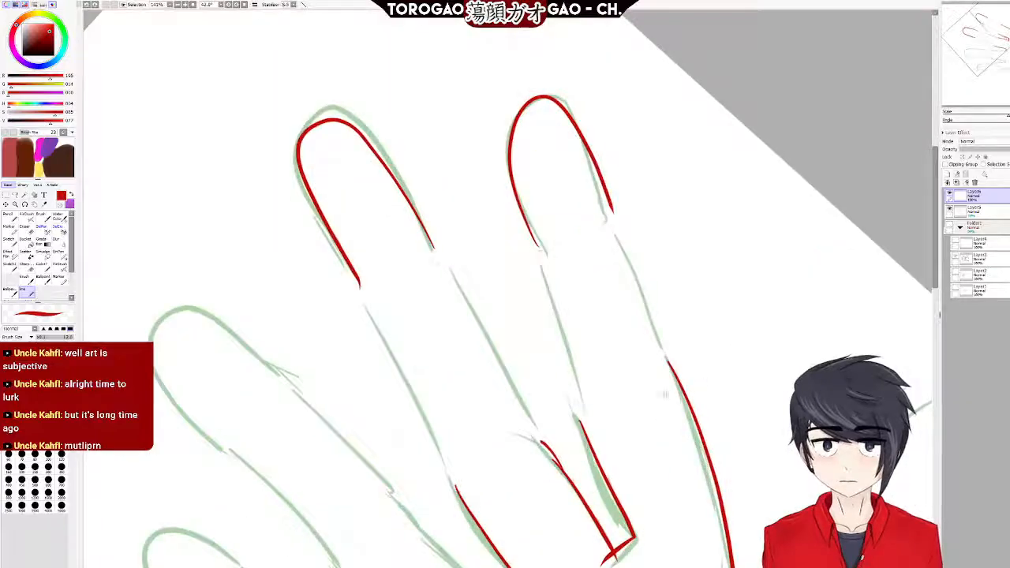
{"action": "scroll", "coordinate": [634, 296], "scroll_direction": "down", "scroll_amount": 5}
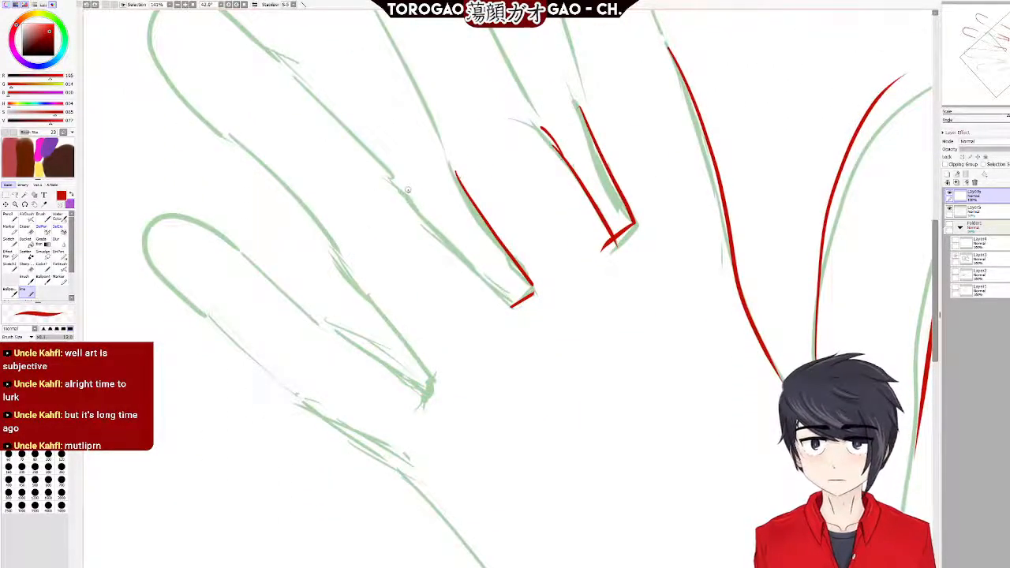
{"action": "left_click_drag", "start_coordinate": [406, 199], "coordinate": [493, 293]}
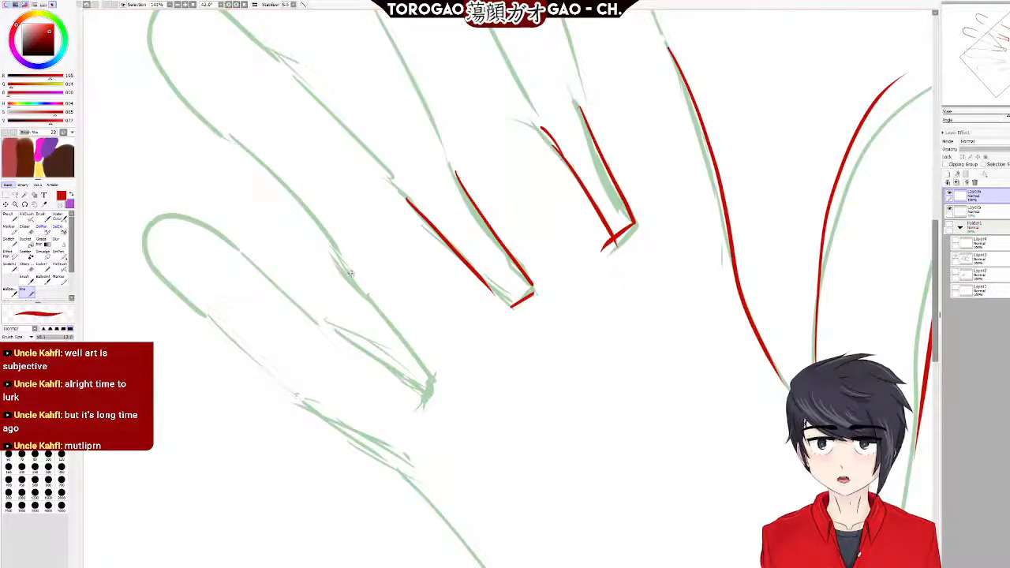
Trace the ring finger's base edge facing the pinky in red, slightly inward of the green guide, ending in an angled corner.
{"action": "left_click_drag", "start_coordinate": [346, 255], "coordinate": [434, 376]}
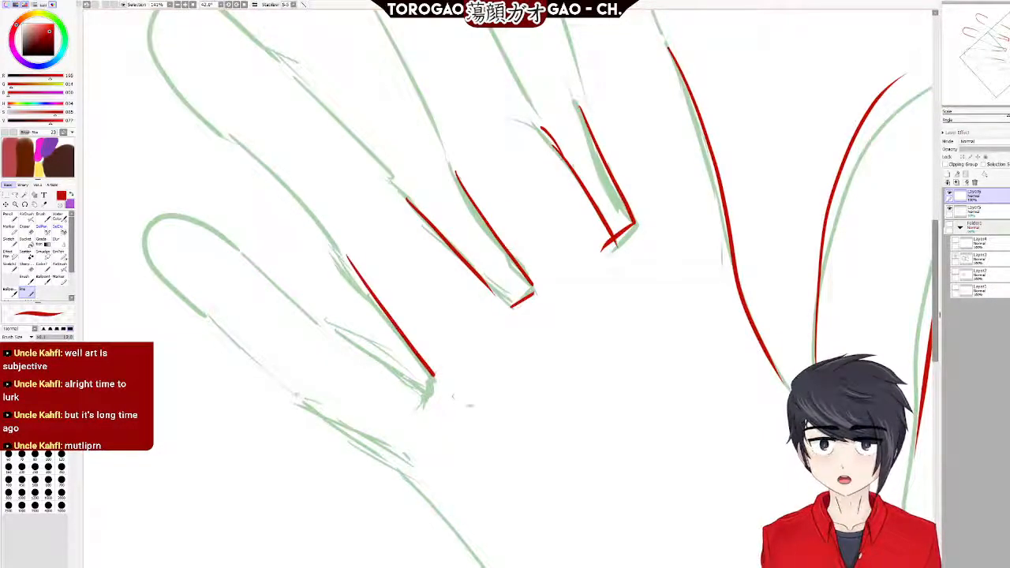
{"action": "key", "text": "ctrl+z"}
{"action": "left_click_drag", "start_coordinate": [344, 264], "coordinate": [433, 368]}
{"action": "key", "text": "ctrl+z"}
{"action": "mouse_move", "coordinate": [345, 257]}
{"action": "left_mouse_down"}
{"action": "mouse_move", "coordinate": [443, 357]}
{"action": "mouse_move", "coordinate": [433, 390]}
{"action": "left_mouse_up"}
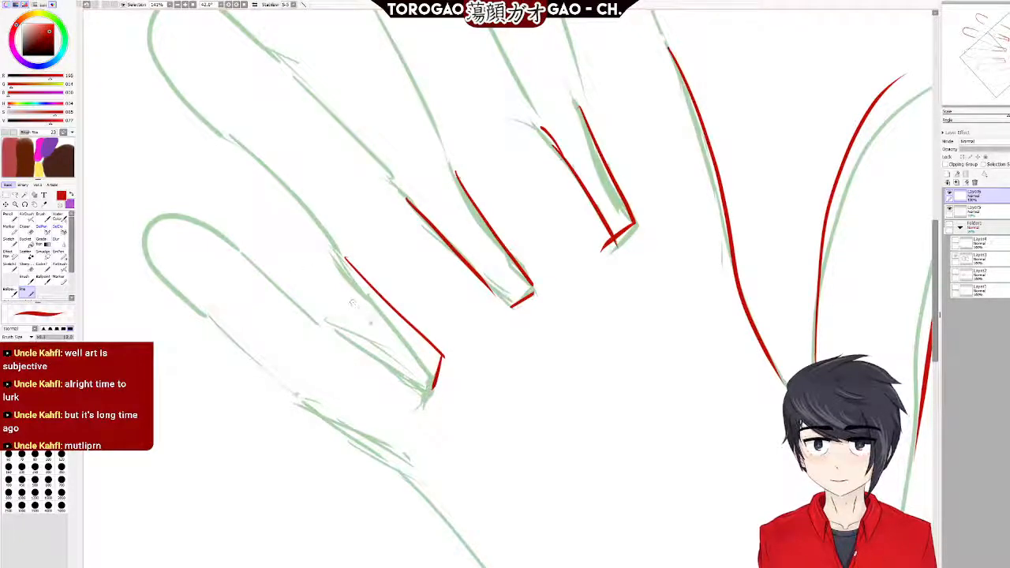
{"action": "mouse_move", "coordinate": [345, 326]}
{"action": "left_mouse_down"}
{"action": "mouse_move", "coordinate": [403, 368]}
{"action": "mouse_move", "coordinate": [431, 404]}
{"action": "left_mouse_up"}
{"action": "key", "text": "ctrl+z"}
{"action": "left_click_drag", "start_coordinate": [345, 319], "coordinate": [432, 389]}
{"action": "key", "text": "ctrl+z"}
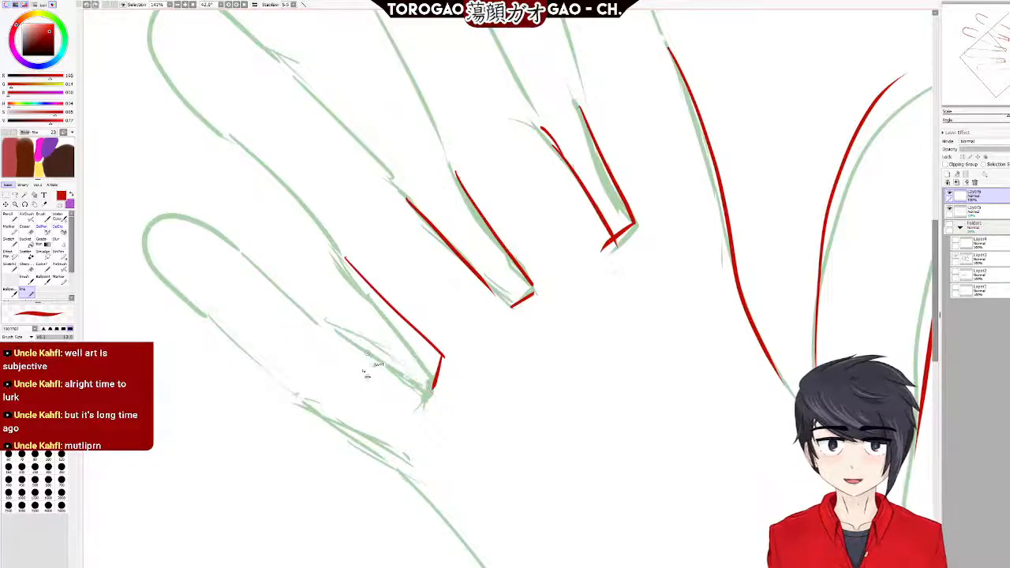
Redraw the short corner stroke at the bottom of the ring–pinky gap so it turns down more steeply.
{"action": "key", "text": "ctrl+z"}
{"action": "left_click_drag", "start_coordinate": [444, 361], "coordinate": [430, 396]}
{"action": "key", "text": "ctrl+z"}
{"action": "key", "text": "ctrl+z"}
{"action": "left_click_drag", "start_coordinate": [444, 361], "coordinate": [443, 384]}
{"action": "key", "text": "ctrl+z"}
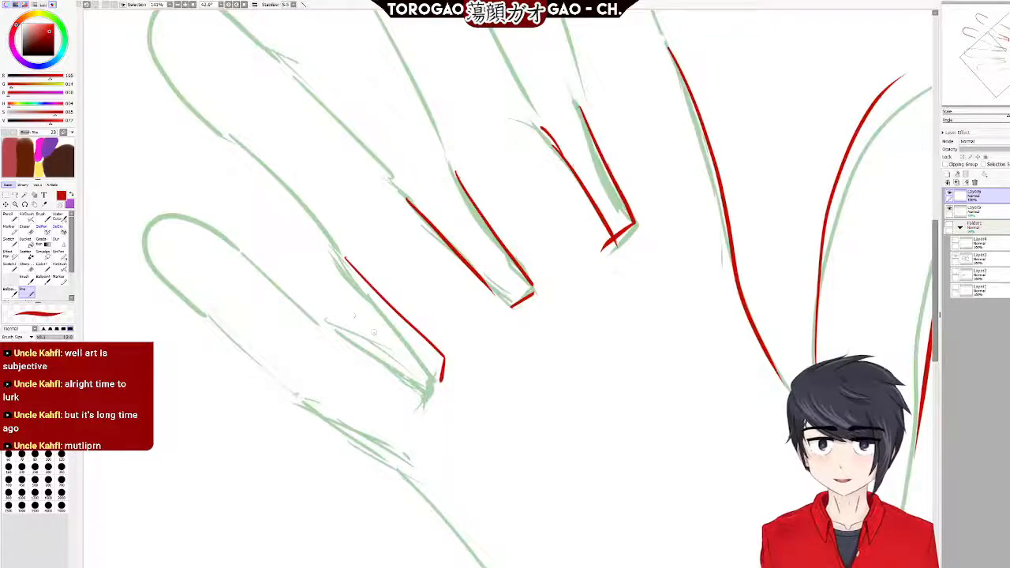
Trace both sides of the pinky's base with straight red strokes shifted slightly inward from the green guide.
{"action": "left_click_drag", "start_coordinate": [334, 311], "coordinate": [420, 385]}
{"action": "key", "text": "ctrl+z"}
{"action": "left_click_drag", "start_coordinate": [345, 315], "coordinate": [440, 381]}
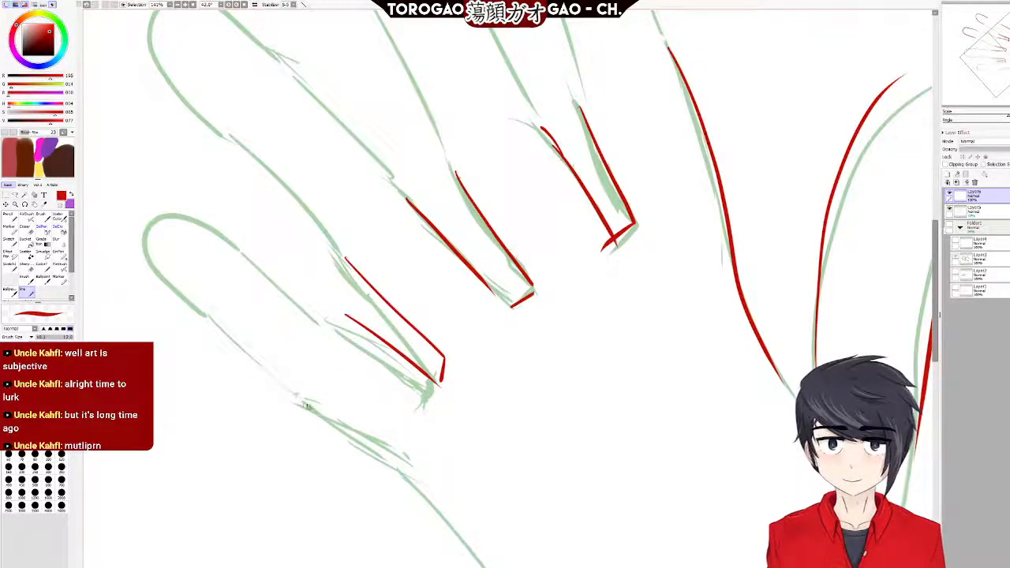
{"action": "mouse_move", "coordinate": [309, 387]}
{"action": "left_mouse_down"}
{"action": "mouse_move", "coordinate": [443, 495]}
{"action": "mouse_move", "coordinate": [329, 388]}
{"action": "mouse_move", "coordinate": [352, 407]}
{"action": "left_mouse_up"}
{"action": "key", "text": "ctrl+z"}
{"action": "left_click_drag", "start_coordinate": [394, 437], "coordinate": [401, 443]}
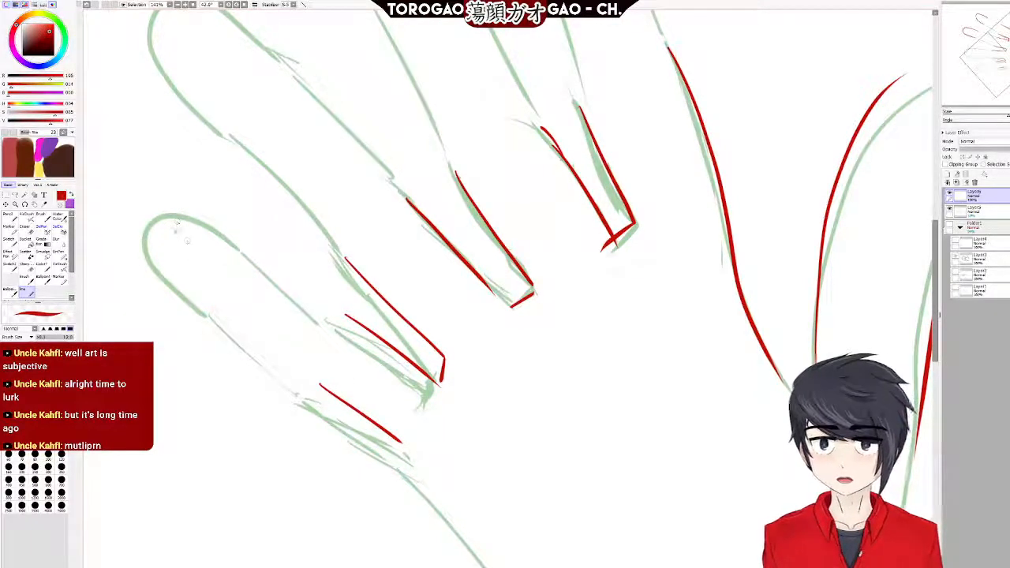
{"action": "mouse_move", "coordinate": [211, 295]}
{"action": "left_mouse_down"}
{"action": "mouse_move", "coordinate": [181, 208]}
{"action": "mouse_move", "coordinate": [268, 249]}
{"action": "mouse_move", "coordinate": [272, 284]}
{"action": "mouse_move", "coordinate": [183, 201]}
{"action": "mouse_move", "coordinate": [241, 211]}
{"action": "left_mouse_up"}
{"action": "key", "text": "ctrl+z"}
{"action": "key", "text": "ctrl+z"}
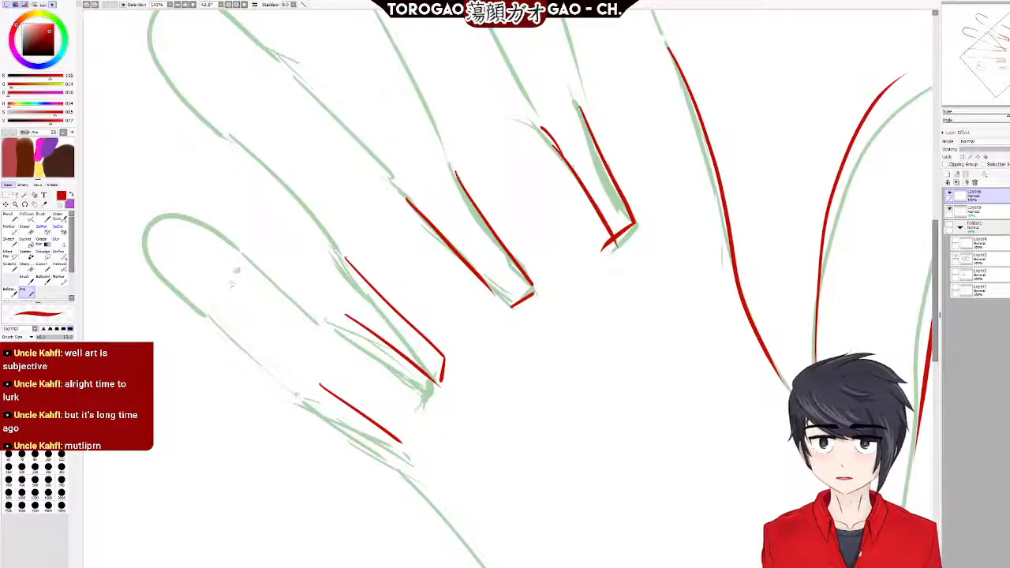
{"action": "mouse_move", "coordinate": [219, 278]}
{"action": "left_mouse_down"}
{"action": "mouse_move", "coordinate": [178, 210]}
{"action": "mouse_move", "coordinate": [270, 248]}
{"action": "mouse_move", "coordinate": [272, 320]}
{"action": "left_mouse_up"}
{"action": "key", "text": "ctrl+z"}
{"action": "mouse_move", "coordinate": [209, 270]}
{"action": "left_mouse_down"}
{"action": "mouse_move", "coordinate": [180, 210]}
{"action": "mouse_move", "coordinate": [229, 208]}
{"action": "mouse_move", "coordinate": [280, 257]}
{"action": "left_mouse_up"}
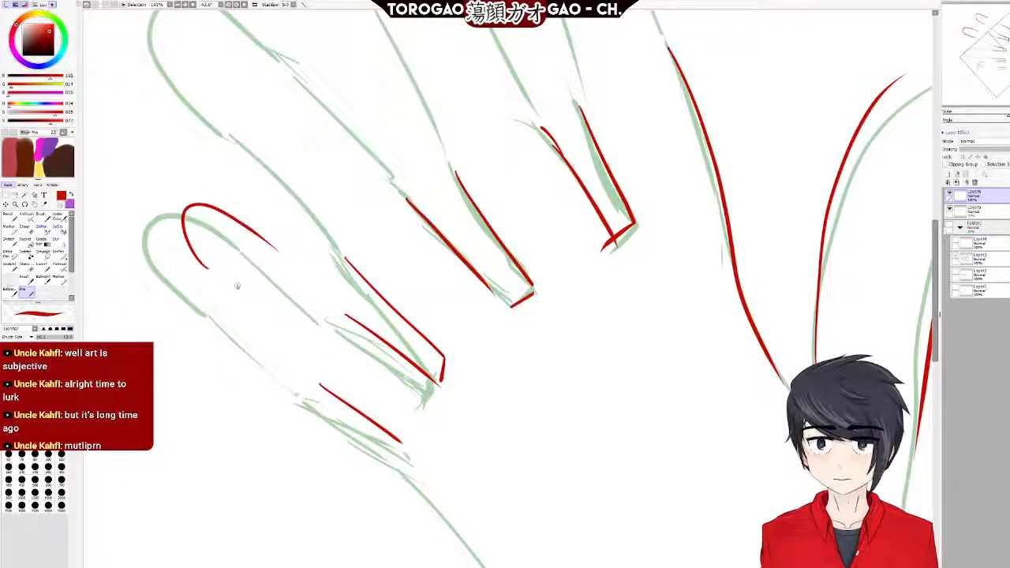
{"action": "key", "text": "ctrl+z"}
{"action": "mouse_move", "coordinate": [219, 281]}
{"action": "left_mouse_down"}
{"action": "mouse_move", "coordinate": [207, 207]}
{"action": "mouse_move", "coordinate": [264, 251]}
{"action": "left_mouse_up"}
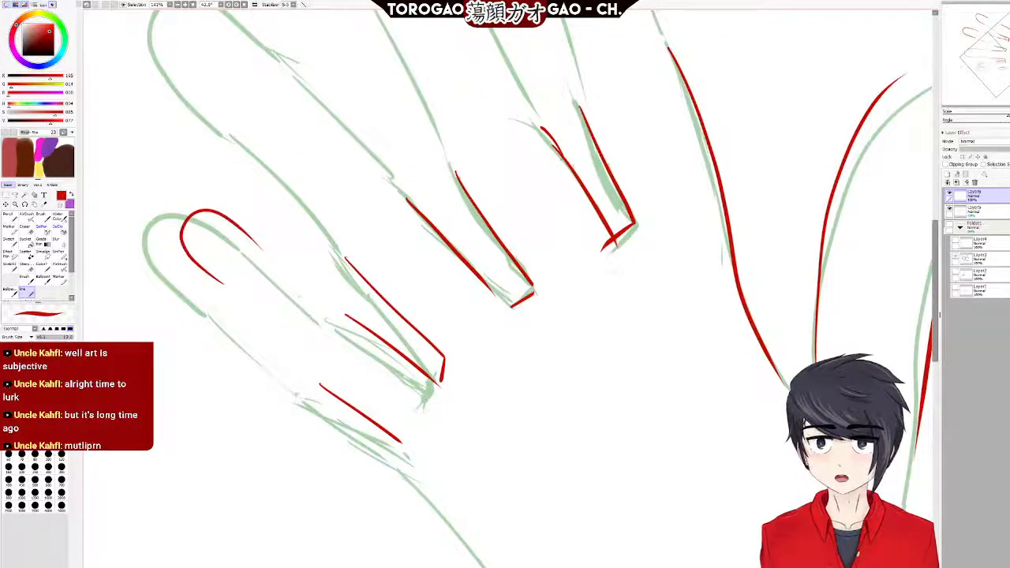
{"action": "key", "text": "ctrl+z"}
{"action": "mouse_move", "coordinate": [240, 296]}
{"action": "left_mouse_down"}
{"action": "mouse_move", "coordinate": [192, 250]}
{"action": "mouse_move", "coordinate": [198, 215]}
{"action": "mouse_move", "coordinate": [249, 224]}
{"action": "mouse_move", "coordinate": [293, 276]}
{"action": "left_mouse_up"}
{"action": "scroll", "coordinate": [290, 133], "scroll_direction": "down", "scroll_amount": 4}
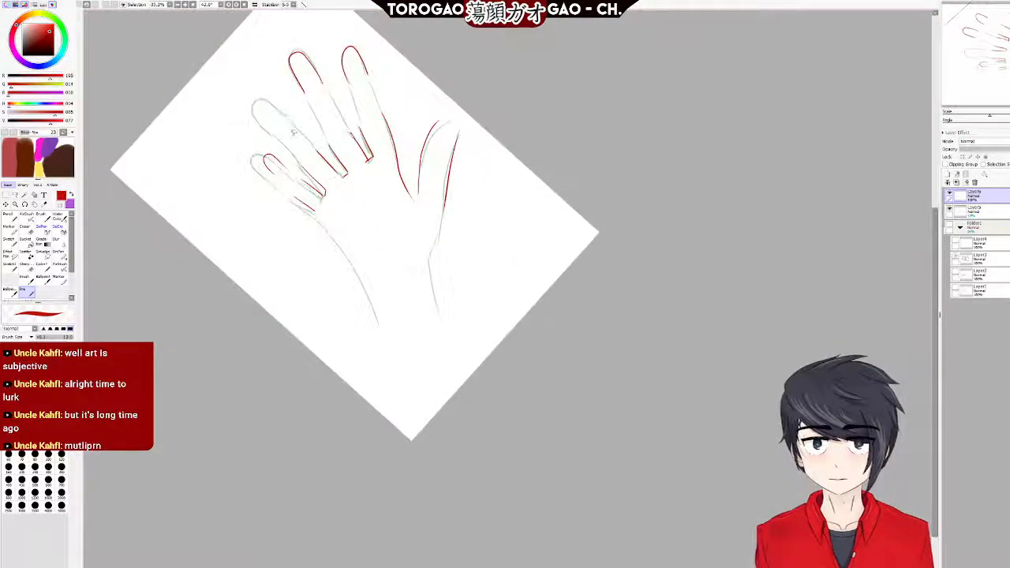
{"action": "scroll", "coordinate": [291, 110], "scroll_direction": "up", "scroll_amount": 3}
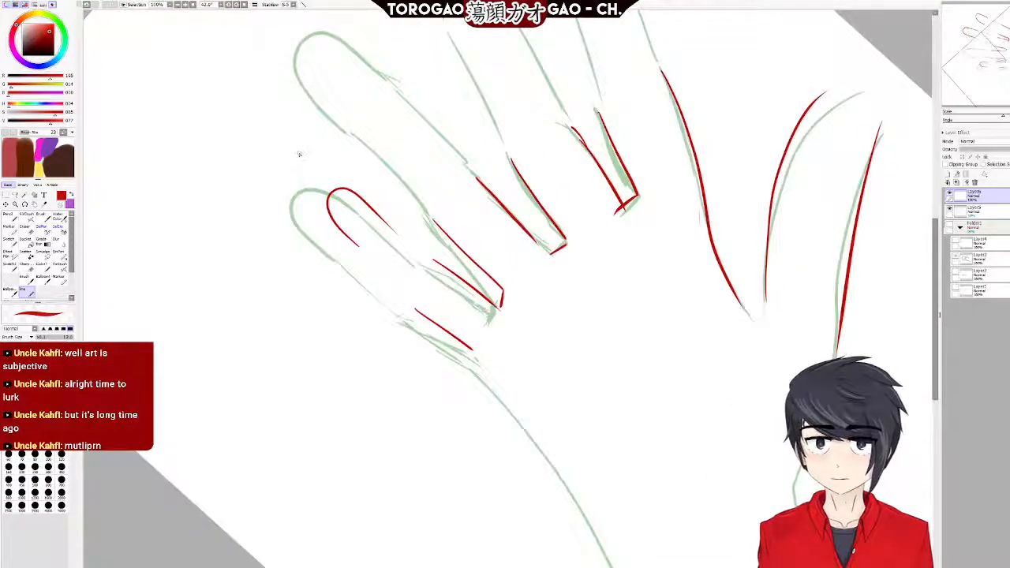
{"action": "key", "text": "ctrl+z"}
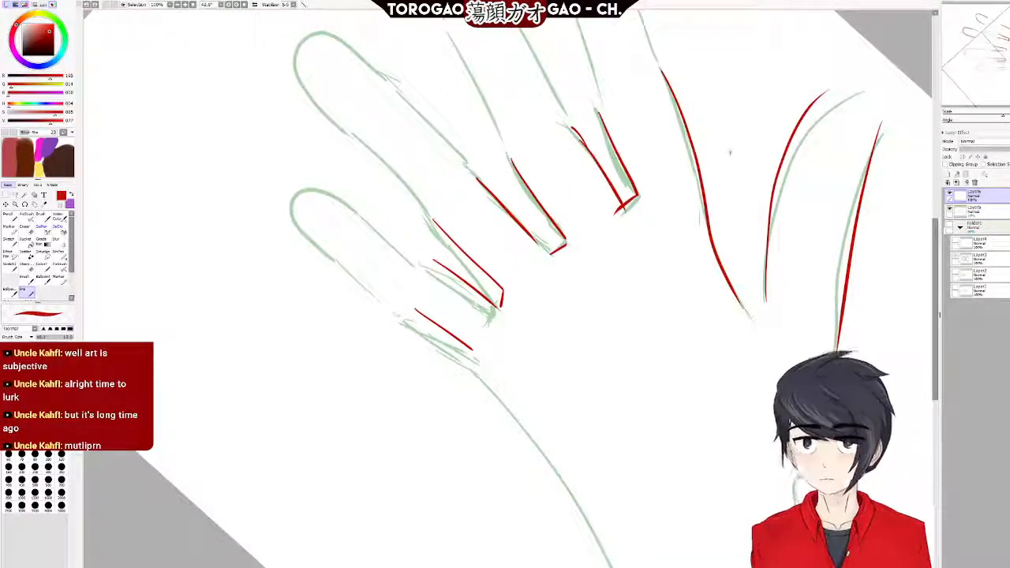
Turn the canvas so the fingers point upward and trace the ring fingertip with one red stroke just inside the green outline.
{"action": "left_click_drag", "start_coordinate": [1003, 120], "coordinate": [1009, 120]}
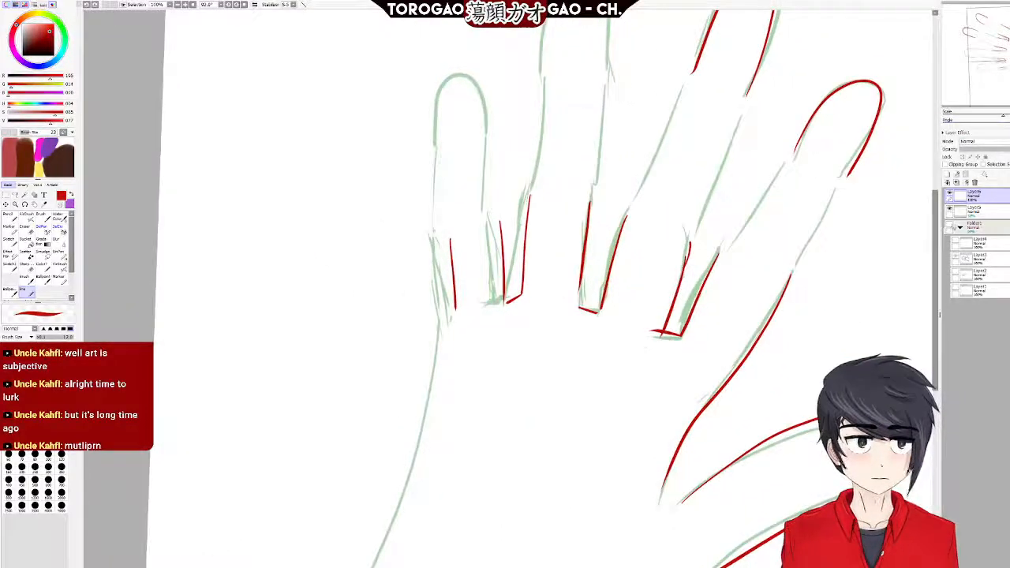
{"action": "scroll", "coordinate": [888, 139], "scroll_direction": "up", "scroll_amount": 1}
{"action": "left_click_drag", "start_coordinate": [937, 225], "coordinate": [937, 166]}
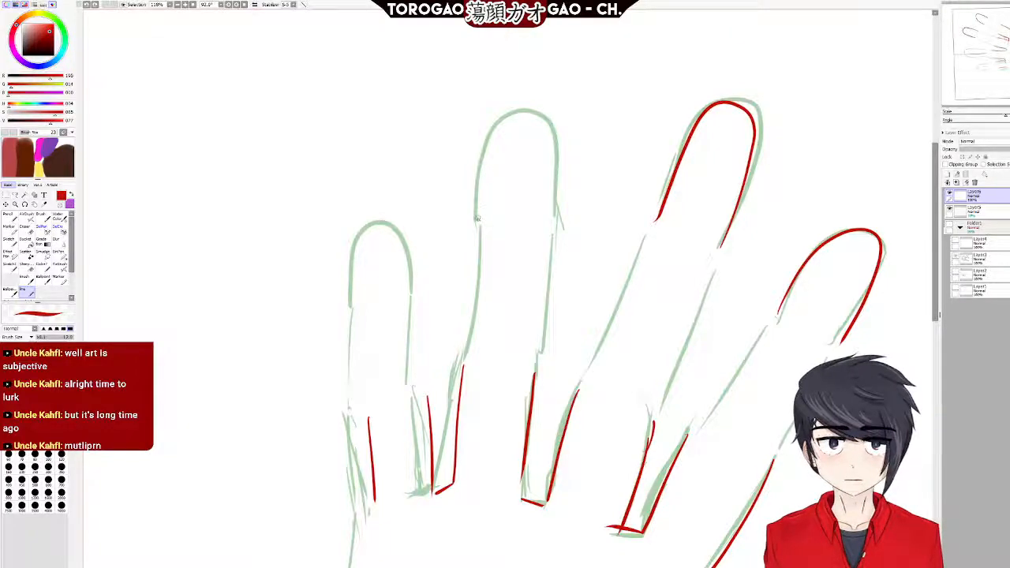
{"action": "mouse_move", "coordinate": [479, 217]}
{"action": "left_mouse_down"}
{"action": "mouse_move", "coordinate": [493, 118]}
{"action": "mouse_move", "coordinate": [512, 98]}
{"action": "mouse_move", "coordinate": [552, 139]}
{"action": "left_mouse_up"}
{"action": "key", "text": "ctrl+z"}
{"action": "mouse_move", "coordinate": [551, 220]}
{"action": "left_mouse_down"}
{"action": "mouse_move", "coordinate": [538, 121]}
{"action": "mouse_move", "coordinate": [521, 108]}
{"action": "mouse_move", "coordinate": [490, 158]}
{"action": "mouse_move", "coordinate": [490, 209]}
{"action": "mouse_move", "coordinate": [489, 131]}
{"action": "mouse_move", "coordinate": [513, 97]}
{"action": "mouse_move", "coordinate": [538, 107]}
{"action": "mouse_move", "coordinate": [547, 207]}
{"action": "mouse_move", "coordinate": [538, 126]}
{"action": "mouse_move", "coordinate": [511, 112]}
{"action": "left_mouse_up"}
{"action": "key", "text": "ctrl+z"}
{"action": "key", "text": "ctrl+z"}
{"action": "key", "text": "ctrl+z"}
{"action": "mouse_move", "coordinate": [551, 210]}
{"action": "left_mouse_down"}
{"action": "mouse_move", "coordinate": [544, 111]}
{"action": "mouse_move", "coordinate": [520, 106]}
{"action": "mouse_move", "coordinate": [488, 140]}
{"action": "mouse_move", "coordinate": [486, 209]}
{"action": "left_mouse_up"}
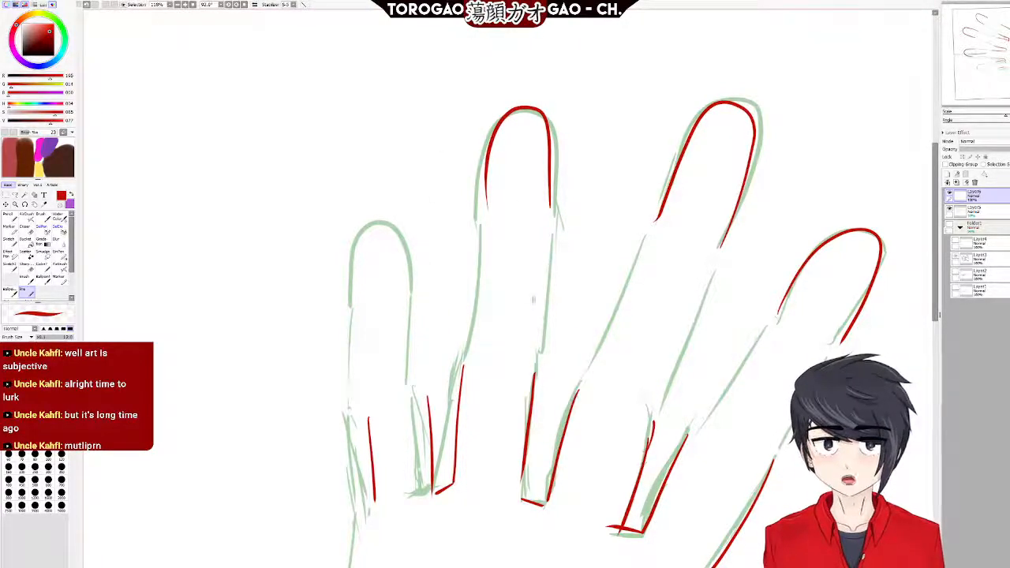
Trace the pinky fingertip with a single rounded red stroke over the green guide.
{"action": "mouse_move", "coordinate": [355, 298]}
{"action": "left_mouse_down"}
{"action": "mouse_move", "coordinate": [361, 221]}
{"action": "mouse_move", "coordinate": [386, 213]}
{"action": "mouse_move", "coordinate": [411, 278]}
{"action": "mouse_move", "coordinate": [400, 212]}
{"action": "mouse_move", "coordinate": [368, 222]}
{"action": "left_mouse_up"}
{"action": "key", "text": "ctrl+z"}
{"action": "key", "text": "ctrl+z"}
{"action": "mouse_move", "coordinate": [415, 284]}
{"action": "left_mouse_down"}
{"action": "mouse_move", "coordinate": [389, 219]}
{"action": "mouse_move", "coordinate": [373, 221]}
{"action": "mouse_move", "coordinate": [356, 265]}
{"action": "mouse_move", "coordinate": [357, 293]}
{"action": "left_mouse_up"}
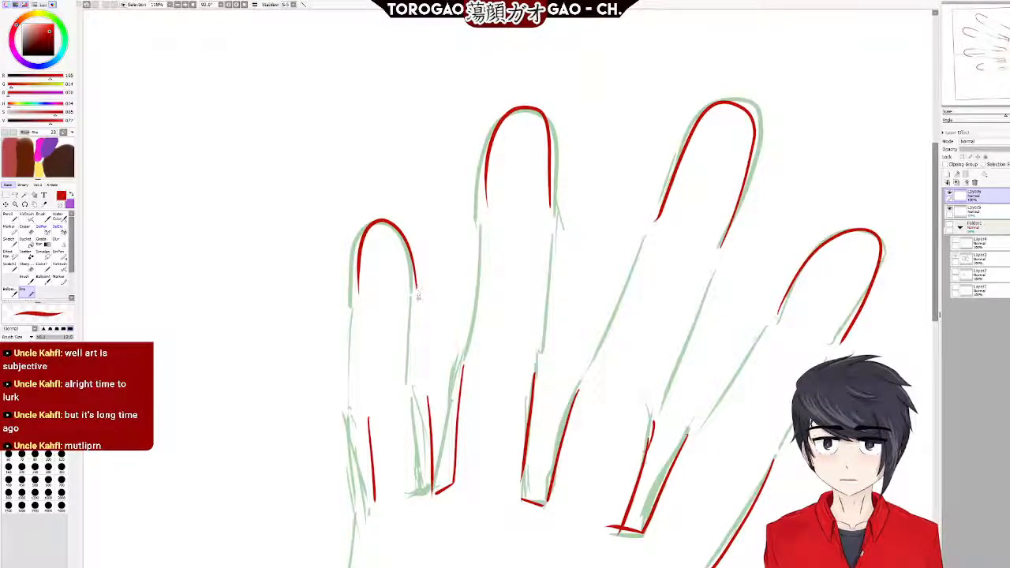
Trace the middle segment of the pinky's inner side, facing the ring finger, with a short red stroke.
{"action": "left_click_drag", "start_coordinate": [358, 315], "coordinate": [371, 387]}
{"action": "key", "text": "ctrl+z"}
{"action": "left_click_drag", "start_coordinate": [418, 308], "coordinate": [426, 387]}
{"action": "key", "text": "ctrl+z"}
{"action": "left_click_drag", "start_coordinate": [417, 310], "coordinate": [424, 384]}
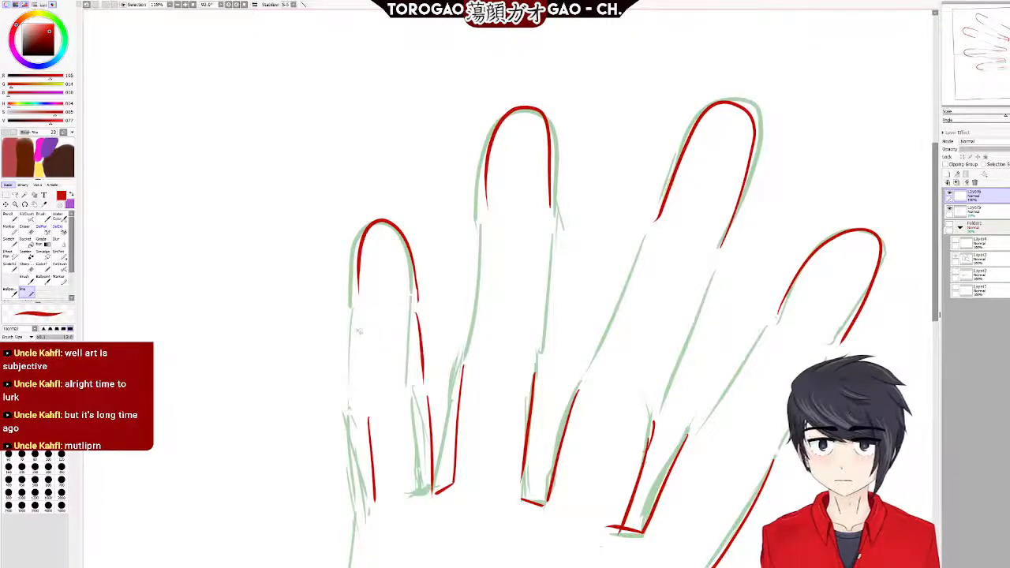
{"action": "left_click_drag", "start_coordinate": [359, 320], "coordinate": [373, 390]}
{"action": "key", "text": "ctrl+z"}
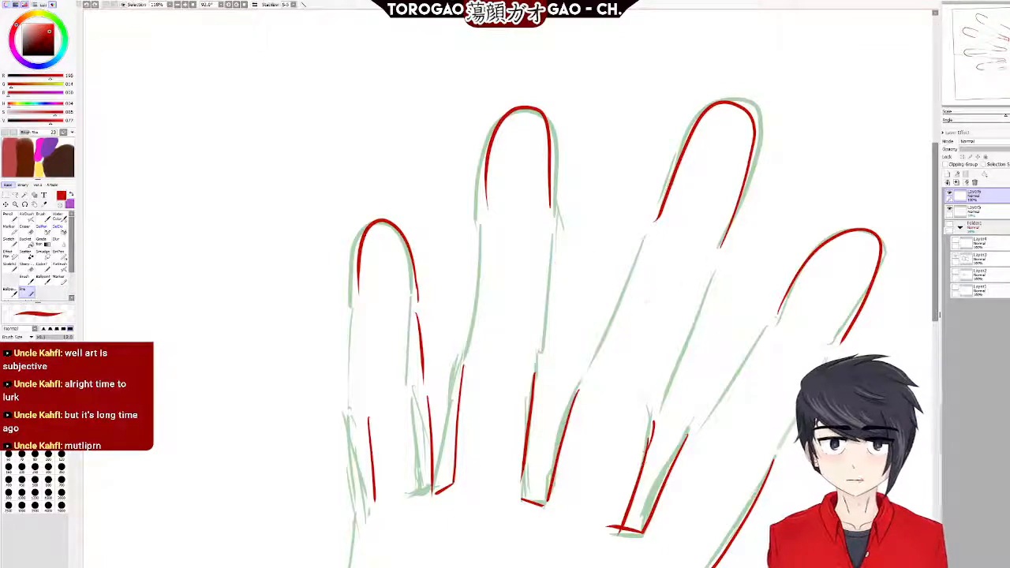
Trace the middle-segment sides of the middle and index fingers, linking their red tips to their bases.
{"action": "mouse_move", "coordinate": [647, 246]}
{"action": "left_mouse_down"}
{"action": "mouse_move", "coordinate": [614, 347]}
{"action": "mouse_move", "coordinate": [597, 368]}
{"action": "left_mouse_up"}
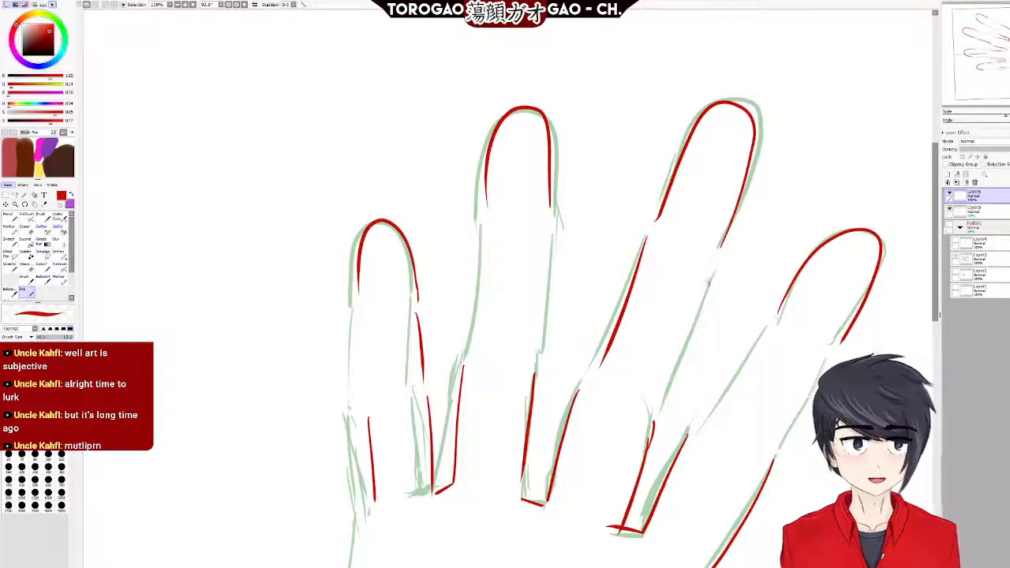
{"action": "left_click_drag", "start_coordinate": [711, 280], "coordinate": [665, 397]}
{"action": "left_click_drag", "start_coordinate": [761, 337], "coordinate": [688, 434]}
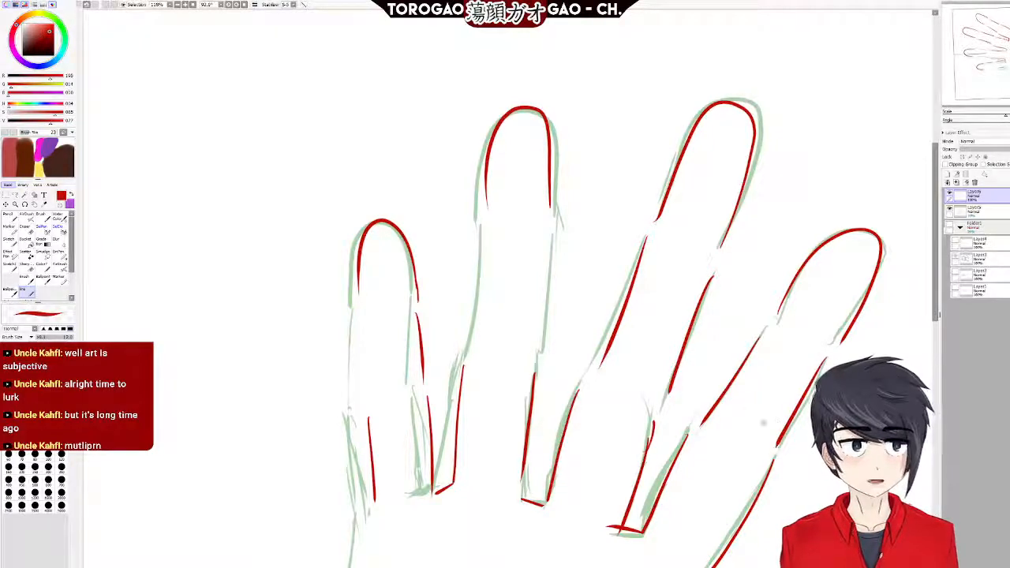
Trace the pinky's outer middle segment and both sides of the ring finger's middle segment down to their red base lines.
{"action": "left_click_drag", "start_coordinate": [356, 321], "coordinate": [368, 405]}
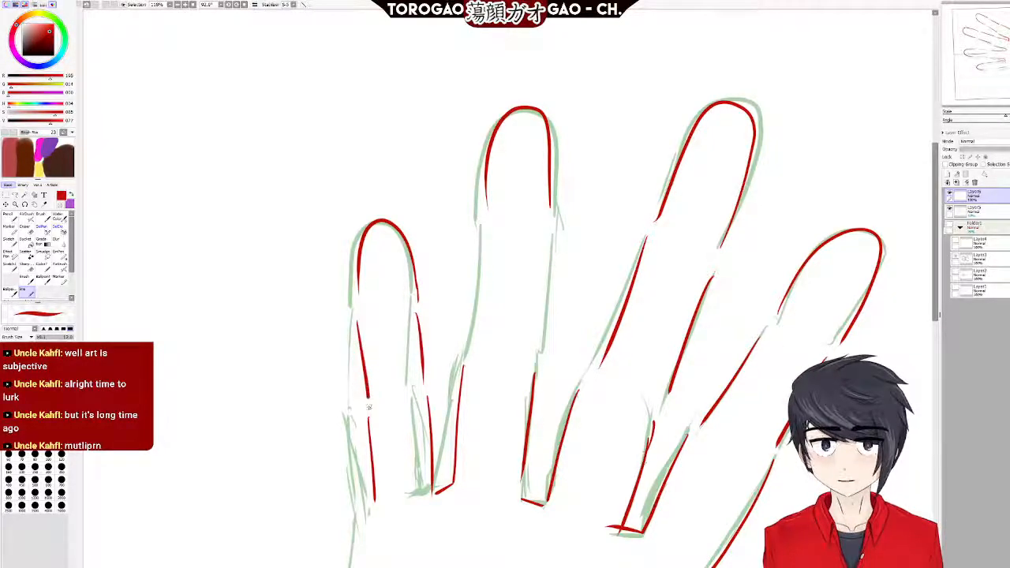
{"action": "left_click_drag", "start_coordinate": [552, 233], "coordinate": [533, 360]}
{"action": "key", "text": "ctrl+z"}
{"action": "left_click_drag", "start_coordinate": [553, 231], "coordinate": [533, 376]}
{"action": "left_click_drag", "start_coordinate": [486, 225], "coordinate": [472, 351]}
{"action": "key", "text": "ctrl+z"}
{"action": "left_click_drag", "start_coordinate": [486, 223], "coordinate": [468, 367]}
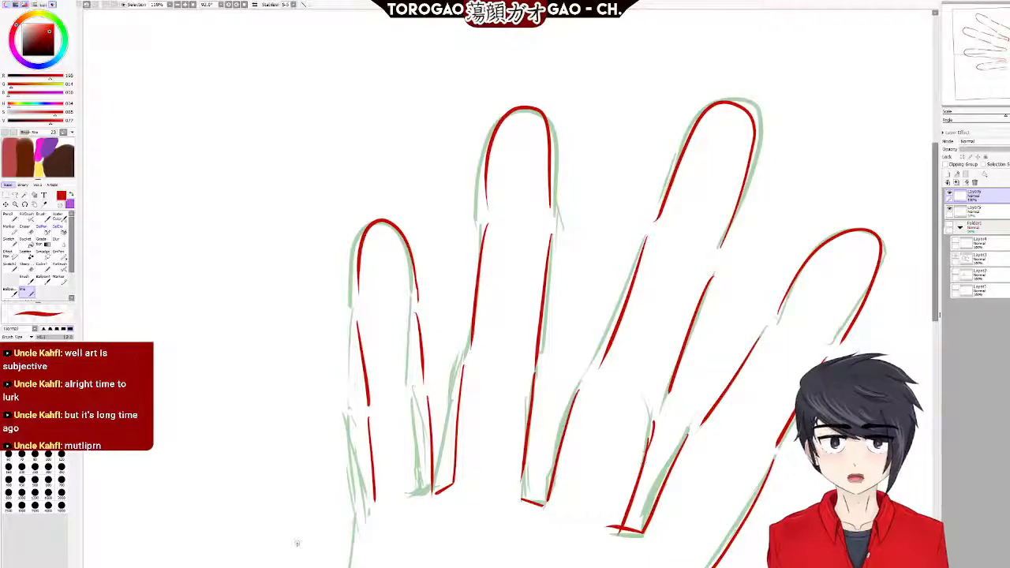
Trace the thumb base's lower edge down to the wrist with one smooth red stroke over the green guide.
{"action": "scroll", "coordinate": [463, 458], "scroll_direction": "down", "scroll_amount": 5}
{"action": "scroll", "coordinate": [463, 531], "scroll_direction": "up", "scroll_amount": 4}
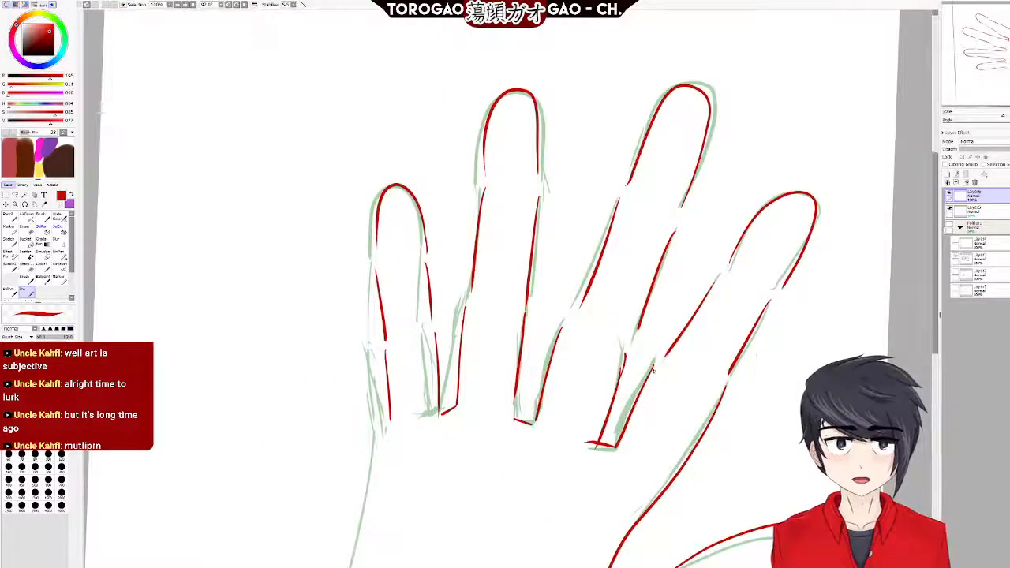
{"action": "left_click_drag", "start_coordinate": [936, 239], "coordinate": [911, 341]}
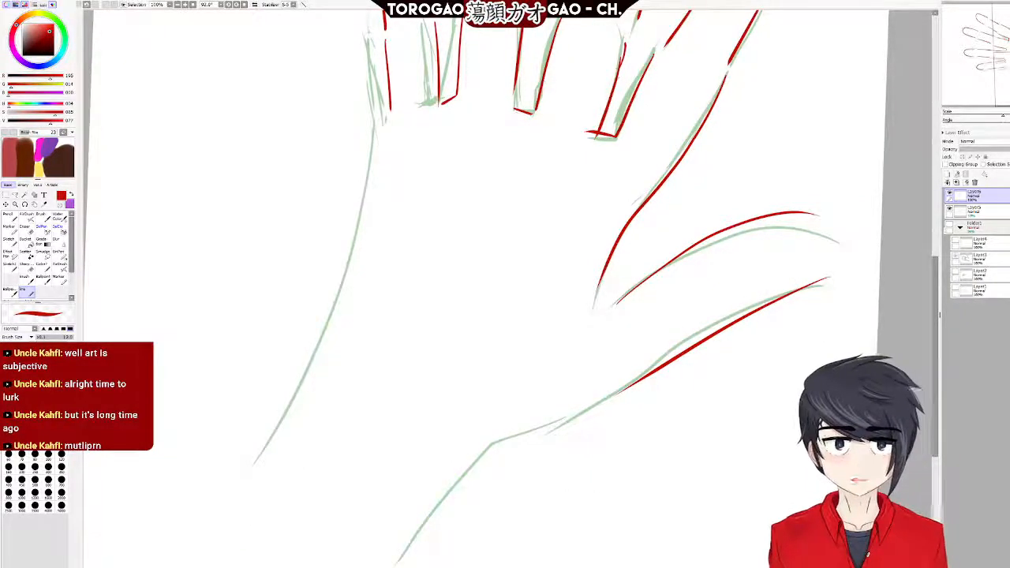
{"action": "mouse_move", "coordinate": [620, 394]}
{"action": "left_mouse_down"}
{"action": "mouse_move", "coordinate": [520, 435]}
{"action": "mouse_move", "coordinate": [426, 536]}
{"action": "left_mouse_up"}
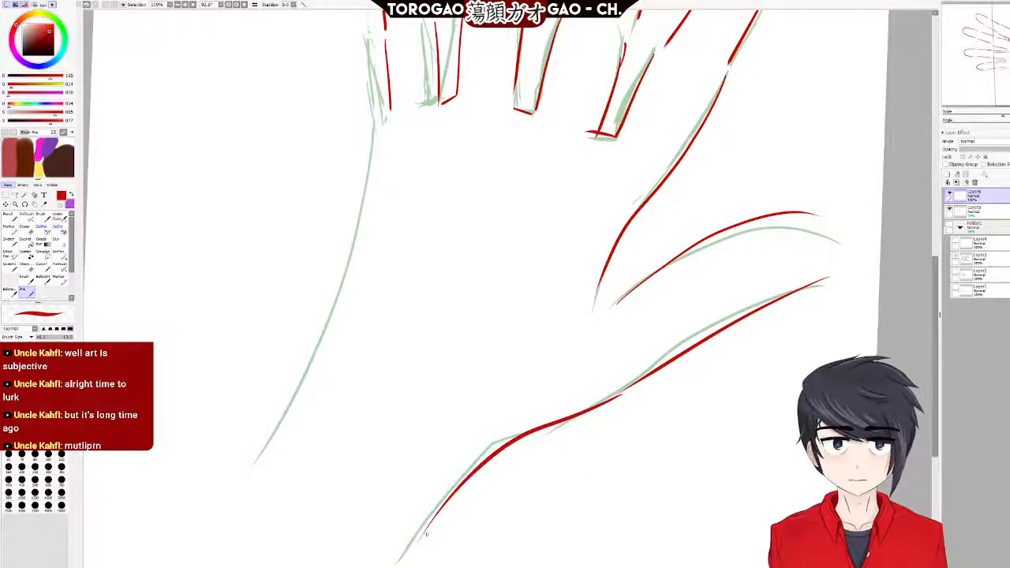
Trace the palm's outer edge from the pinky's base down to the wrist, redrawing the stroke until it follows the green guide.
{"action": "left_click_drag", "start_coordinate": [386, 112], "coordinate": [382, 158]}
{"action": "mouse_move", "coordinate": [362, 266]}
{"action": "left_mouse_down"}
{"action": "mouse_move", "coordinate": [271, 483]}
{"action": "mouse_move", "coordinate": [273, 474]}
{"action": "mouse_move", "coordinate": [267, 556]}
{"action": "left_mouse_up"}
{"action": "key", "text": "ctrl+z"}
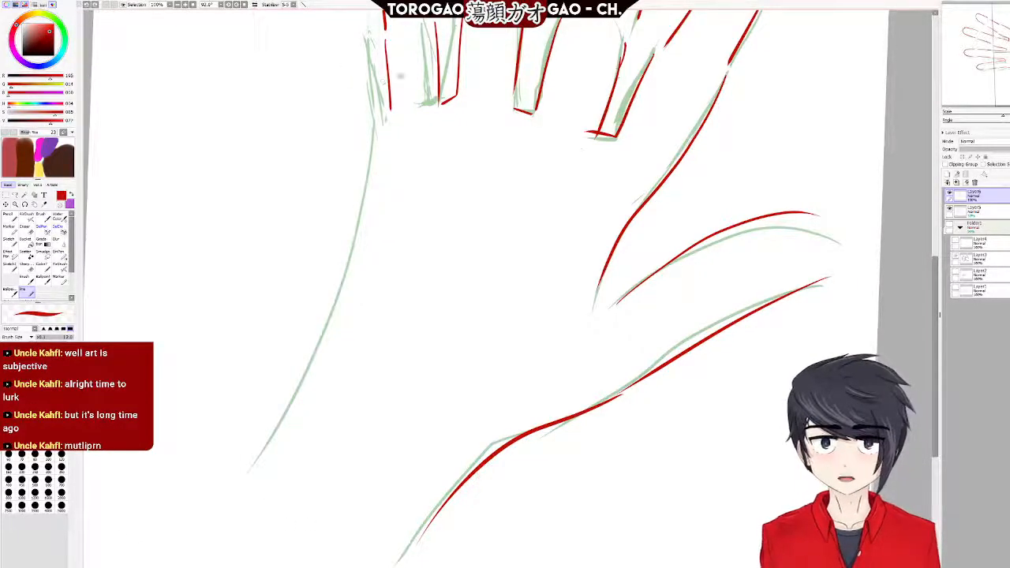
{"action": "left_click_drag", "start_coordinate": [386, 118], "coordinate": [244, 497]}
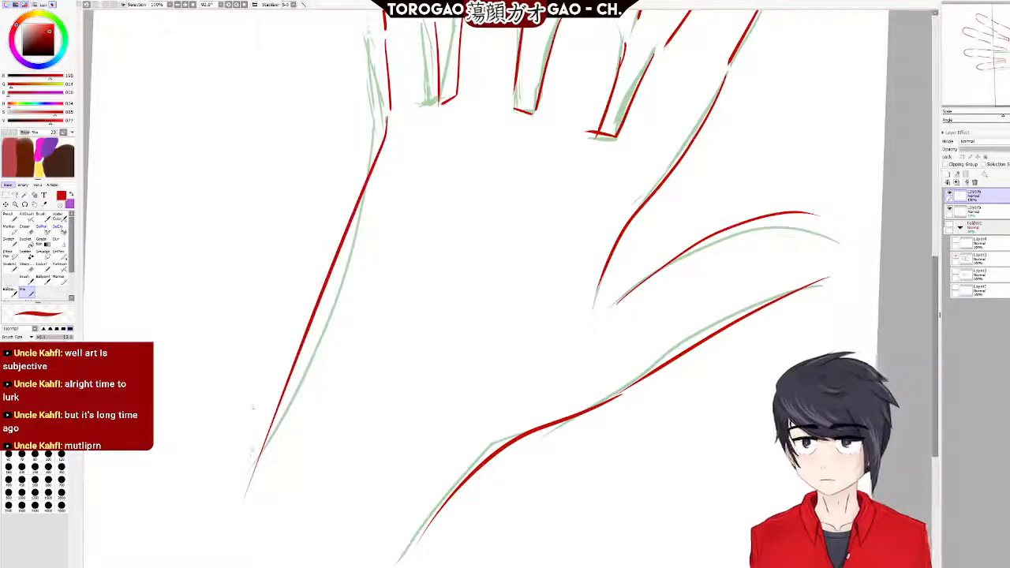
{"action": "key", "text": "ctrl+z"}
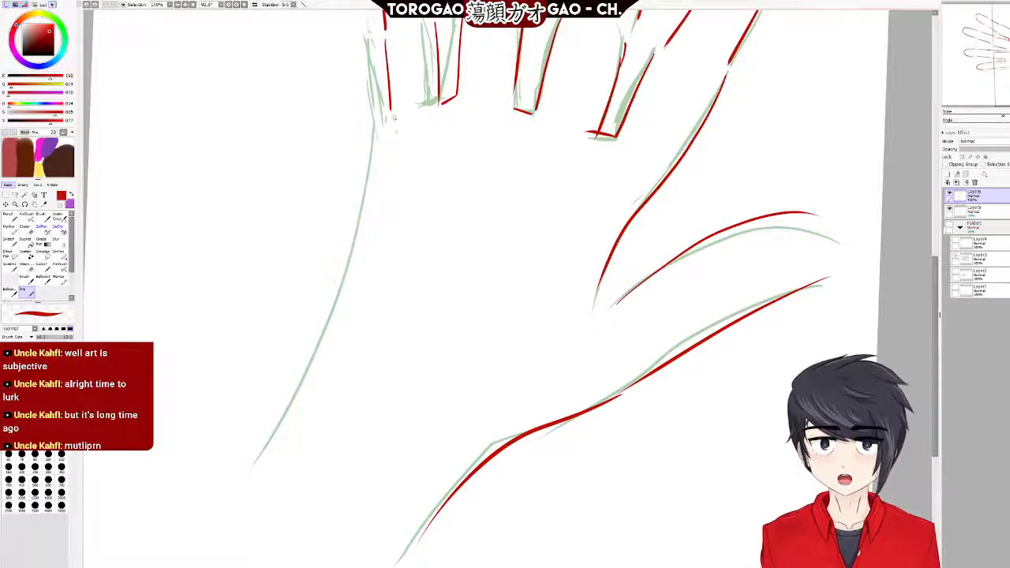
{"action": "mouse_move", "coordinate": [388, 118]}
{"action": "left_mouse_down"}
{"action": "mouse_move", "coordinate": [349, 272]}
{"action": "mouse_move", "coordinate": [257, 476]}
{"action": "left_mouse_up"}
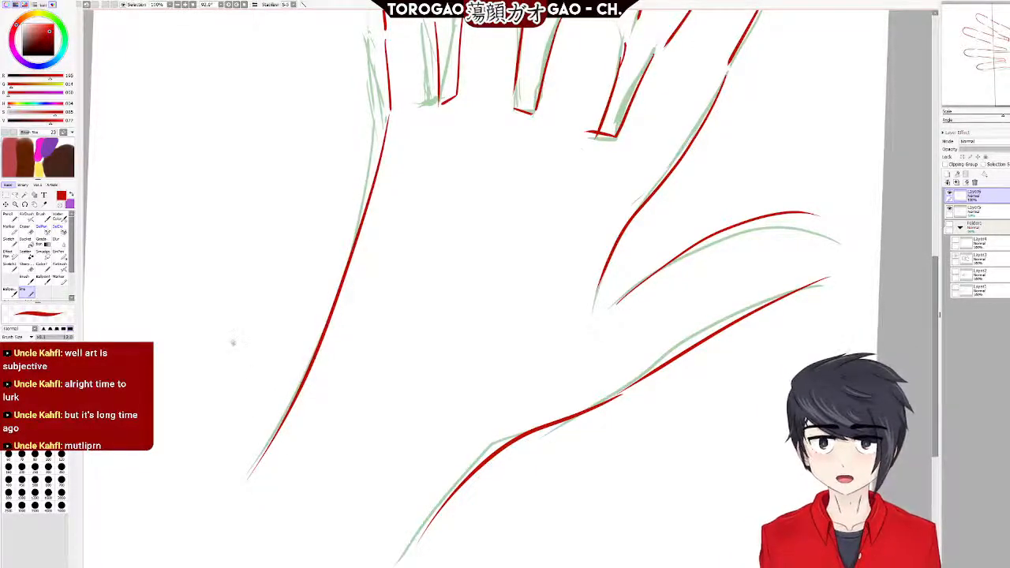
Hide the green guide layer and check the red hand line art on its own.
{"action": "scroll", "coordinate": [632, 187], "scroll_direction": "down", "scroll_amount": 4}
{"action": "scroll", "coordinate": [633, 187], "scroll_direction": "down", "scroll_amount": 2}
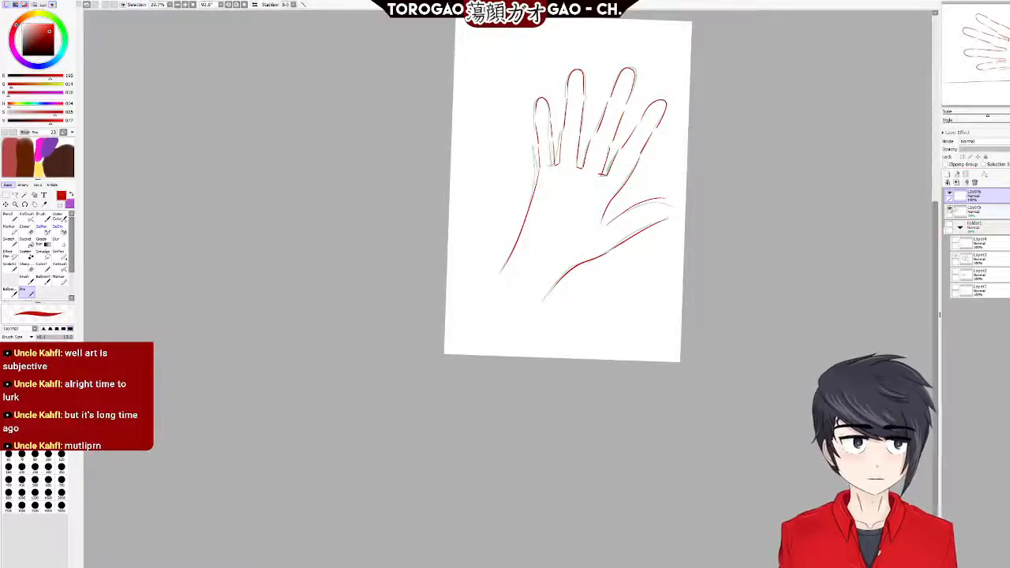
{"action": "scroll", "coordinate": [632, 188], "scroll_direction": "up", "scroll_amount": 3}
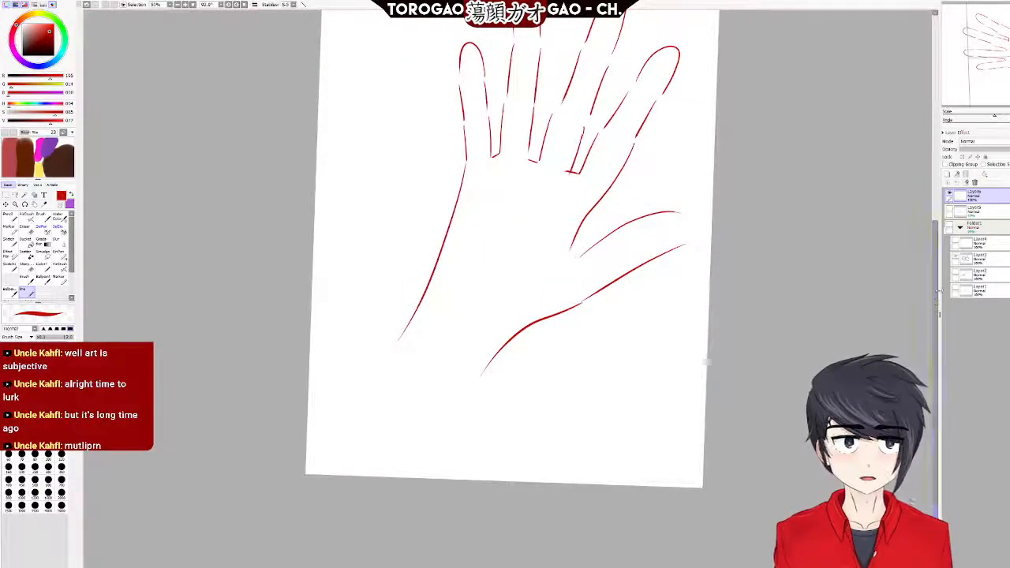
{"action": "left_click_drag", "start_coordinate": [939, 287], "coordinate": [939, 265]}
{"action": "scroll", "coordinate": [709, 252], "scroll_direction": "up", "scroll_amount": 3}
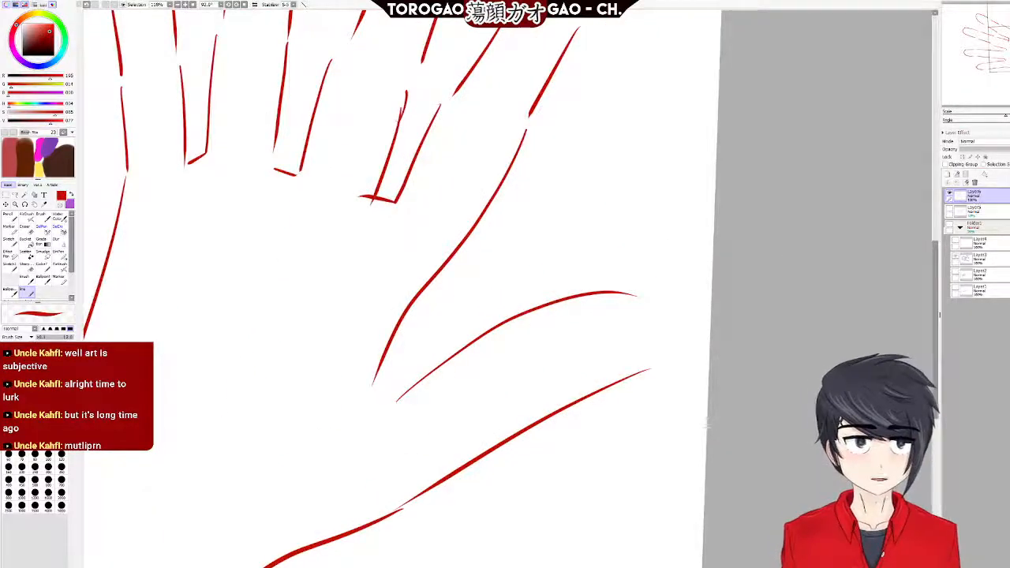
{"action": "scroll", "coordinate": [612, 318], "scroll_direction": "down", "scroll_amount": 3}
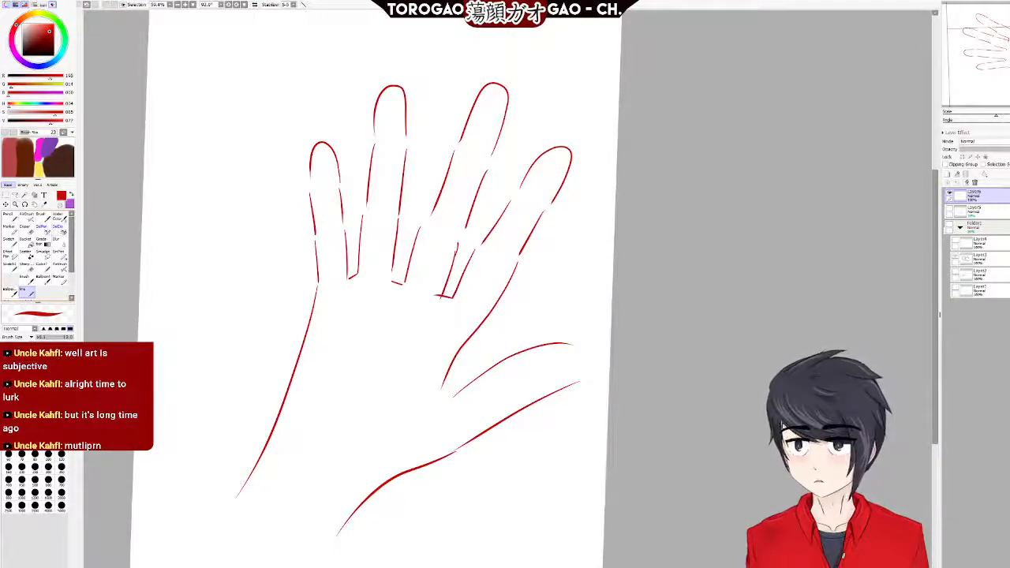
Select the thumb's lower line down to the wrist with the selection pen and transform it slightly closer to the thumb's upper line.
{"action": "left_click", "coordinate": [45, 229]}
{"action": "left_click_drag", "start_coordinate": [330, 537], "coordinate": [330, 546]}
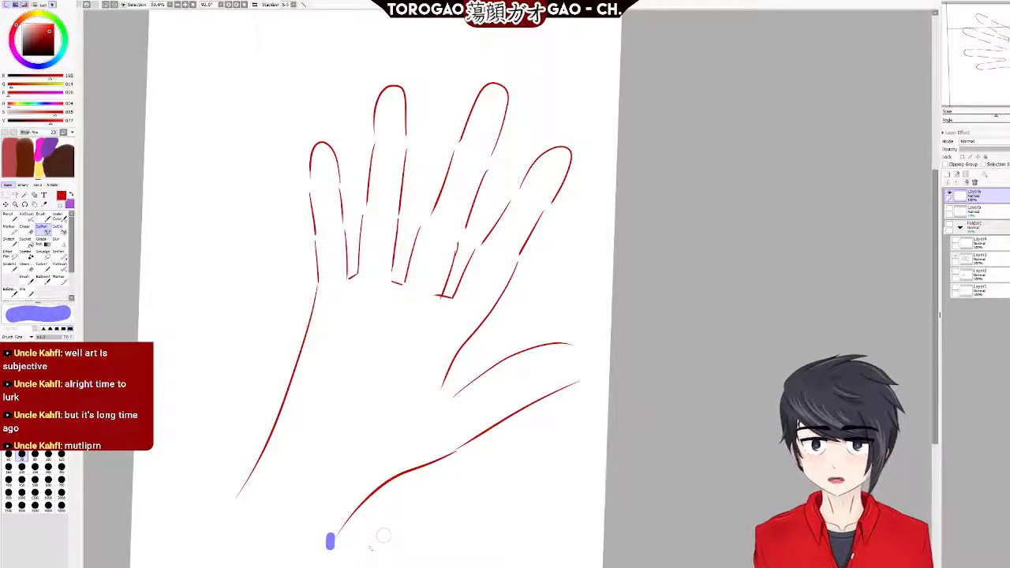
{"action": "mouse_move", "coordinate": [335, 549]}
{"action": "left_mouse_down"}
{"action": "mouse_move", "coordinate": [381, 475]}
{"action": "mouse_move", "coordinate": [588, 377]}
{"action": "mouse_move", "coordinate": [576, 386]}
{"action": "left_mouse_up"}
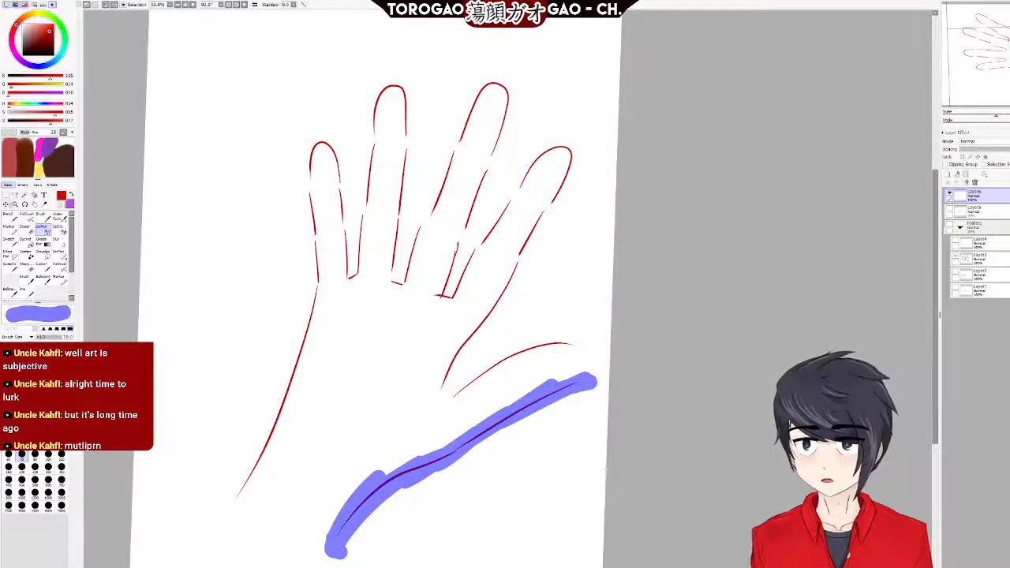
{"action": "left_click", "coordinate": [6, 204]}
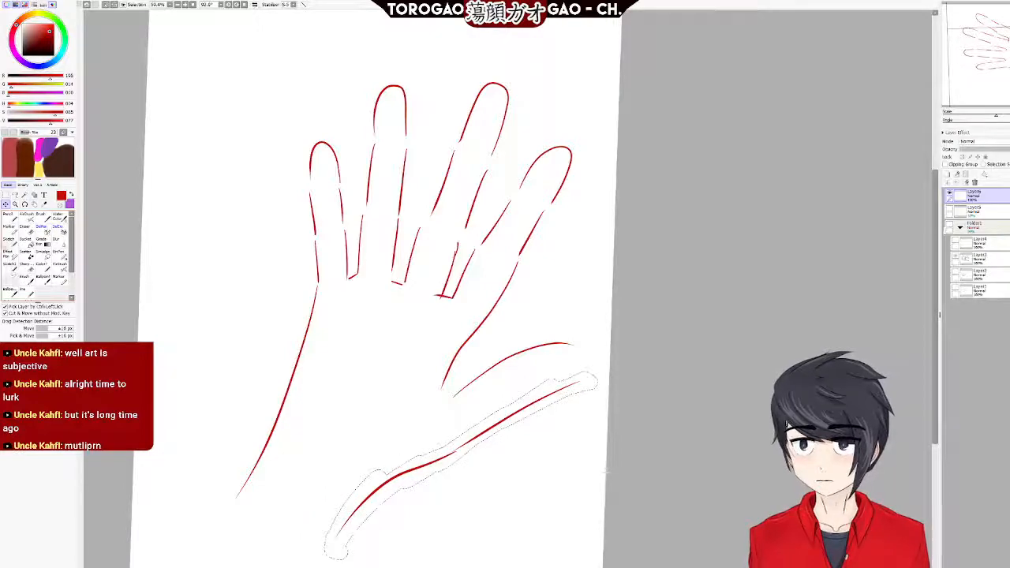
{"action": "key", "text": "ctrl+t"}
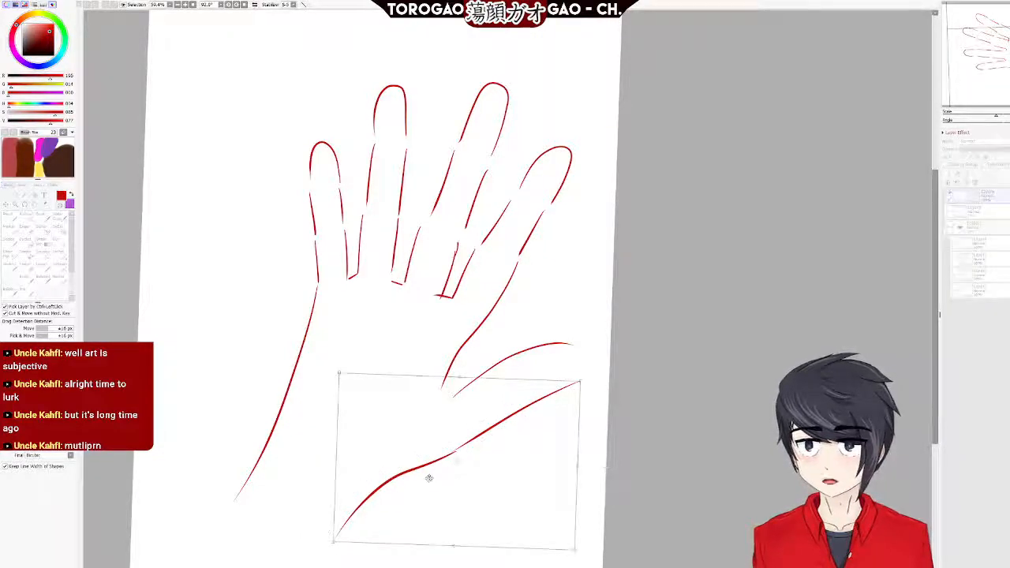
{"action": "mouse_move", "coordinate": [542, 507]}
{"action": "left_mouse_down"}
{"action": "mouse_move", "coordinate": [560, 542]}
{"action": "mouse_move", "coordinate": [579, 545]}
{"action": "left_mouse_up"}
{"action": "left_click_drag", "start_coordinate": [463, 461], "coordinate": [453, 460]}
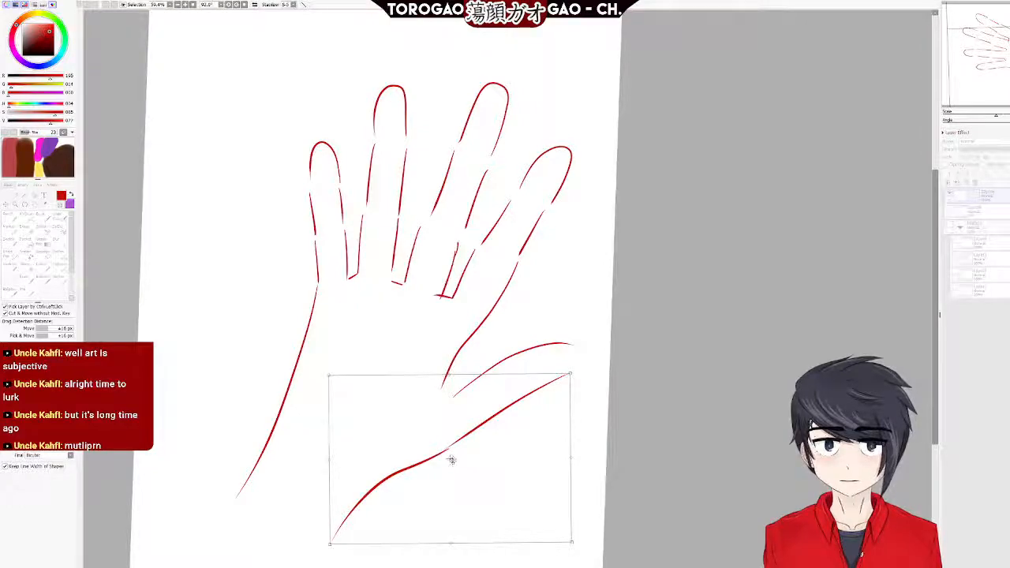
{"action": "scroll", "coordinate": [434, 446], "scroll_direction": "down", "scroll_amount": 5}
{"action": "scroll", "coordinate": [368, 434], "scroll_direction": "up", "scroll_amount": 4}
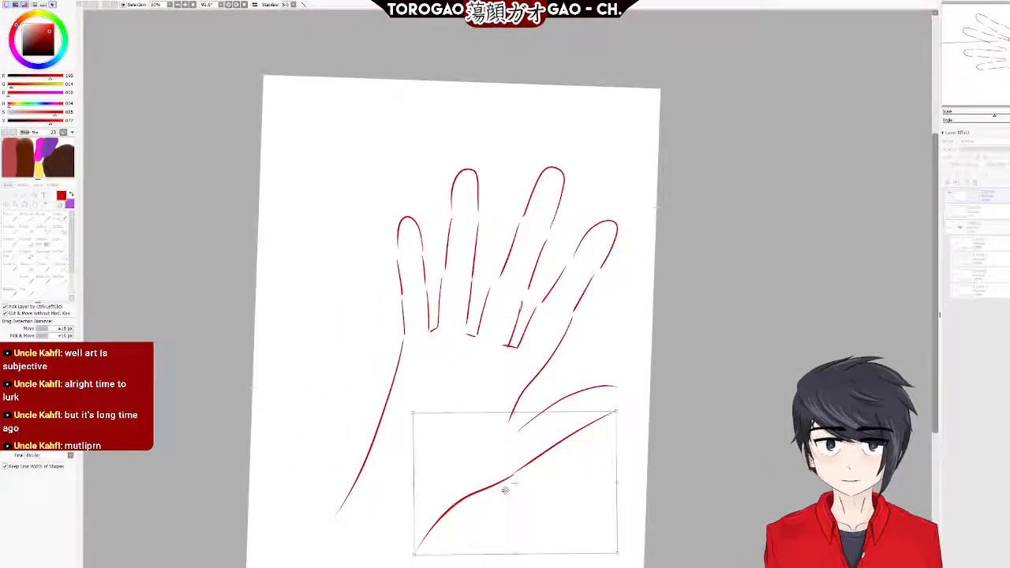
{"action": "scroll", "coordinate": [551, 448], "scroll_direction": "down", "scroll_amount": 2}
{"action": "scroll", "coordinate": [612, 390], "scroll_direction": "up", "scroll_amount": 4}
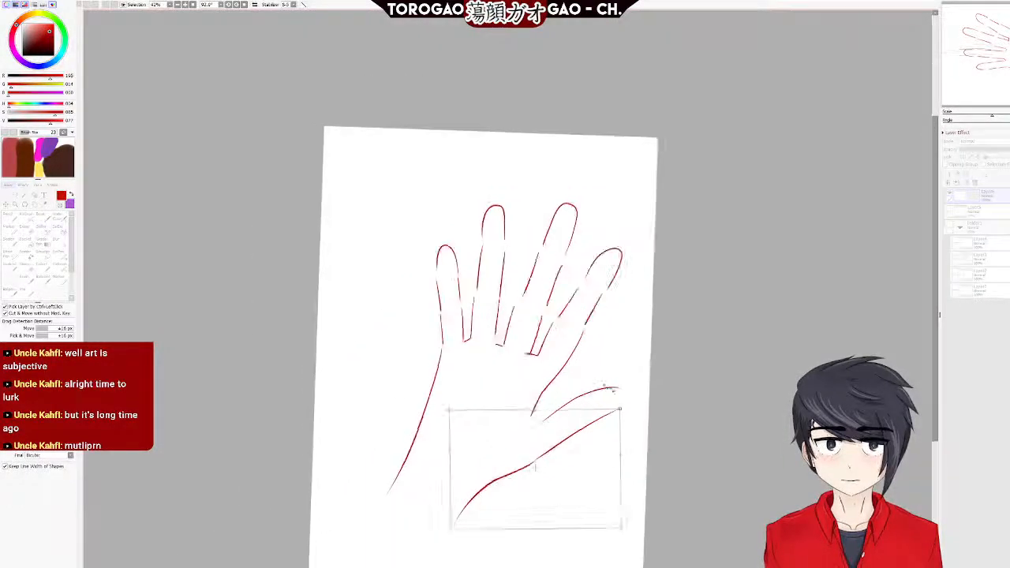
{"action": "scroll", "coordinate": [556, 392], "scroll_direction": "up", "scroll_amount": 1}
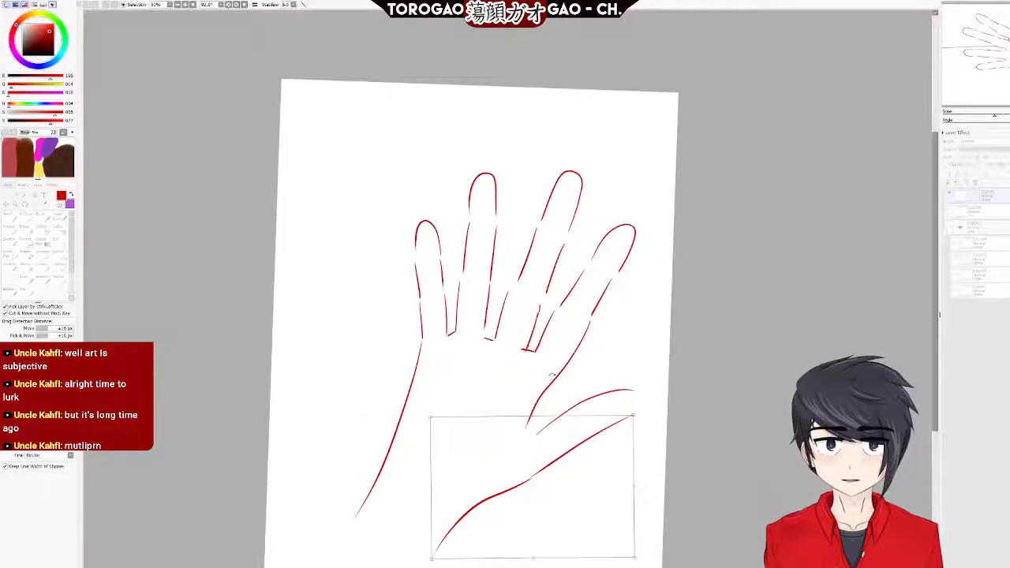
{"action": "key", "text": "Return"}
{"action": "scroll", "coordinate": [571, 368], "scroll_direction": "up", "scroll_amount": 4}
{"action": "scroll", "coordinate": [574, 442], "scroll_direction": "down", "scroll_amount": 3}
{"action": "scroll", "coordinate": [608, 412], "scroll_direction": "up", "scroll_amount": 4}
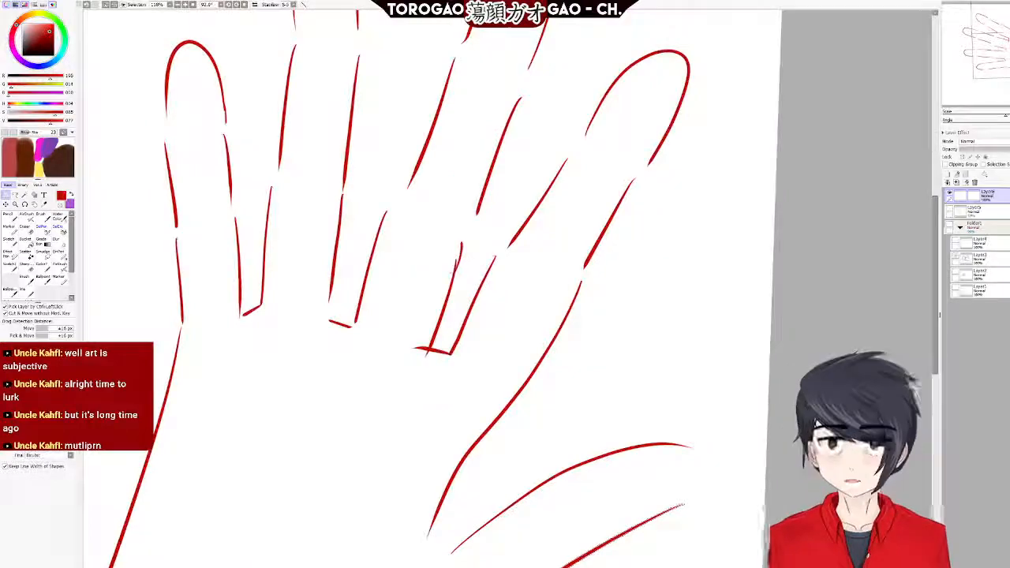
{"action": "scroll", "coordinate": [417, 427], "scroll_direction": "down", "scroll_amount": 4}
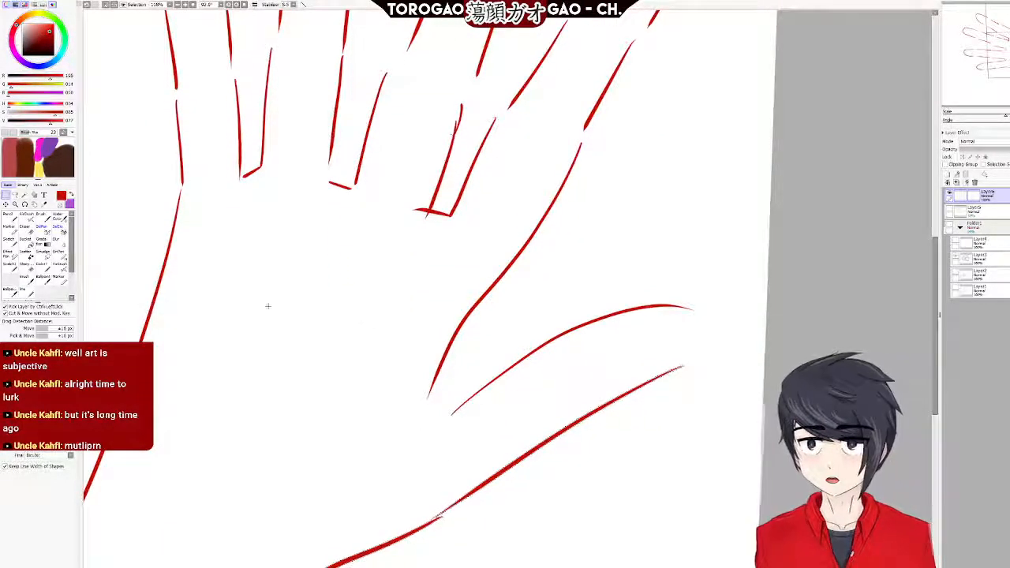
Add a short second red stroke beside the web line between the index finger and the thumb.
{"action": "left_click", "coordinate": [26, 293]}
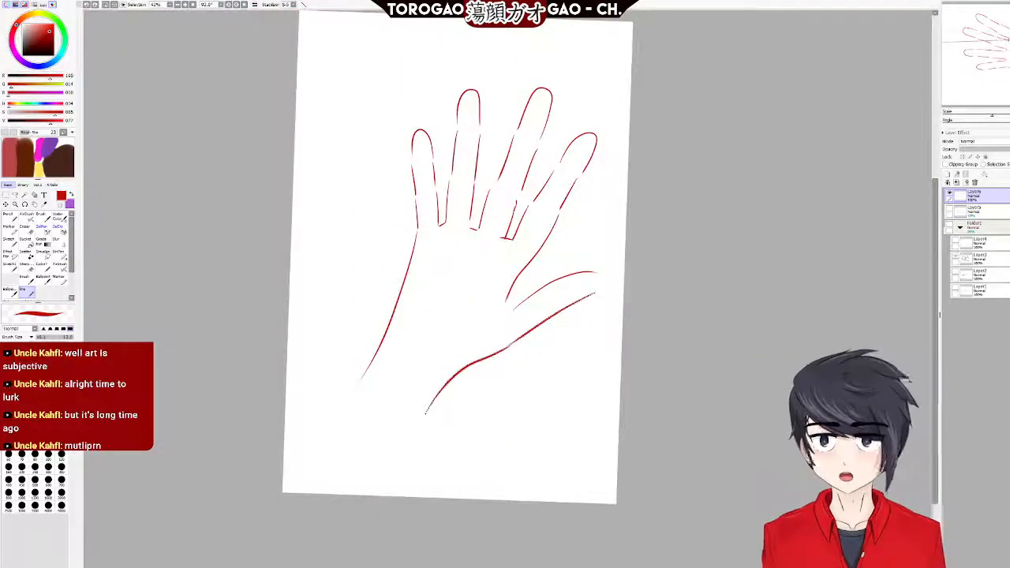
{"action": "scroll", "coordinate": [564, 269], "scroll_direction": "up", "scroll_amount": 3}
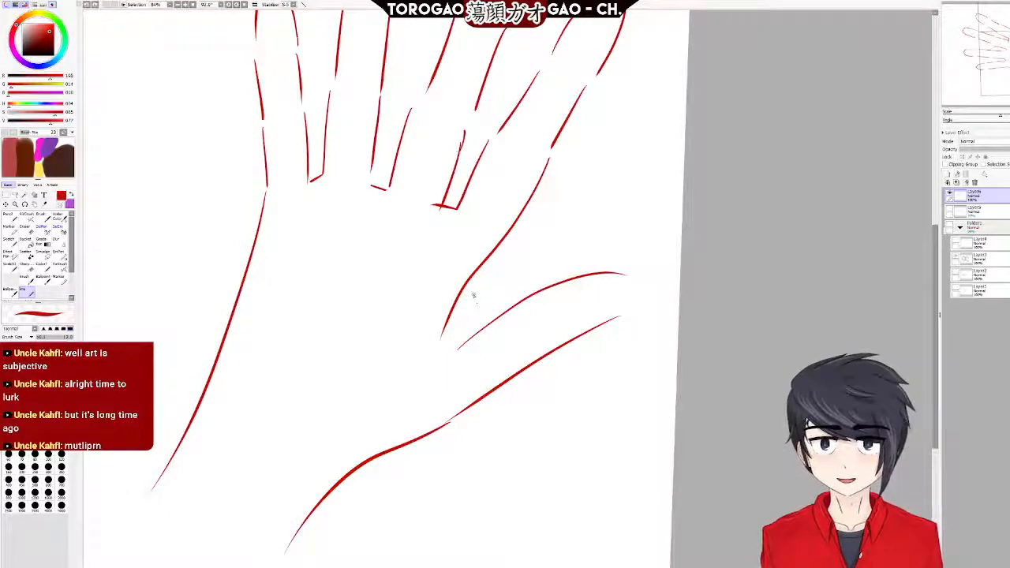
{"action": "left_click_drag", "start_coordinate": [476, 275], "coordinate": [442, 354]}
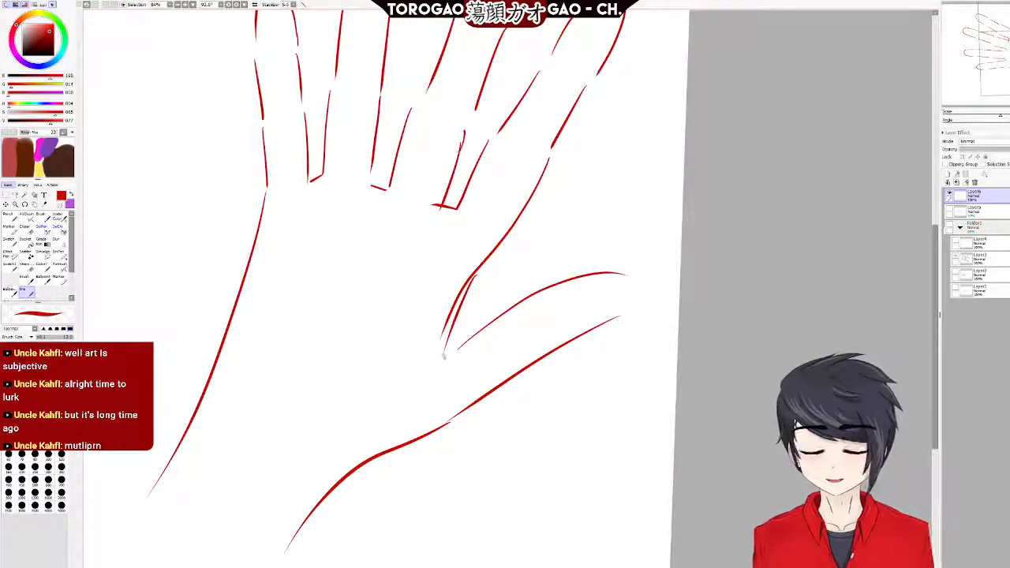
Try curved palm creases running from below the pinky toward the thumb web and across the lower palm.
{"action": "scroll", "coordinate": [304, 223], "scroll_direction": "down", "scroll_amount": 4}
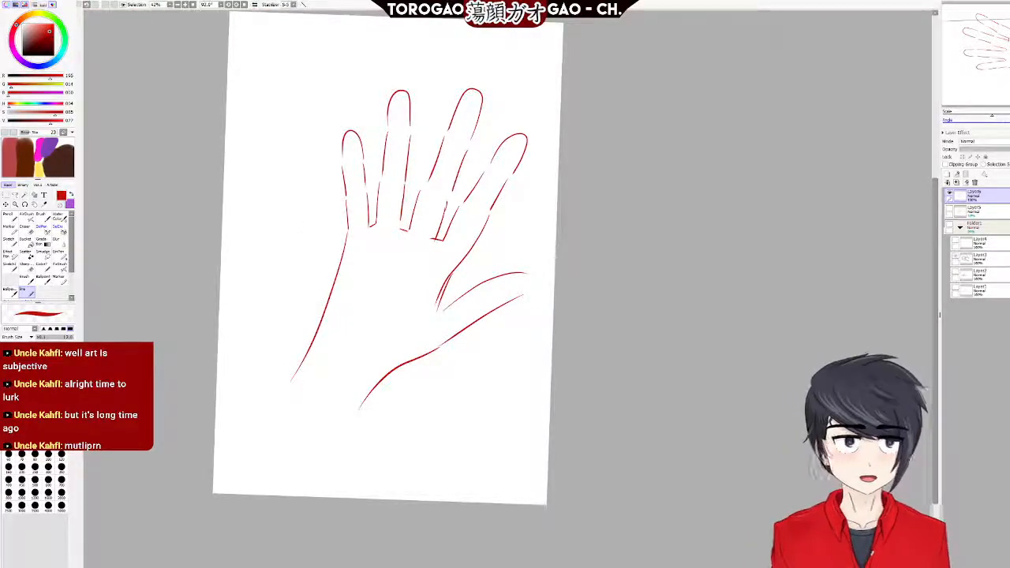
{"action": "scroll", "coordinate": [307, 249], "scroll_direction": "up", "scroll_amount": 4}
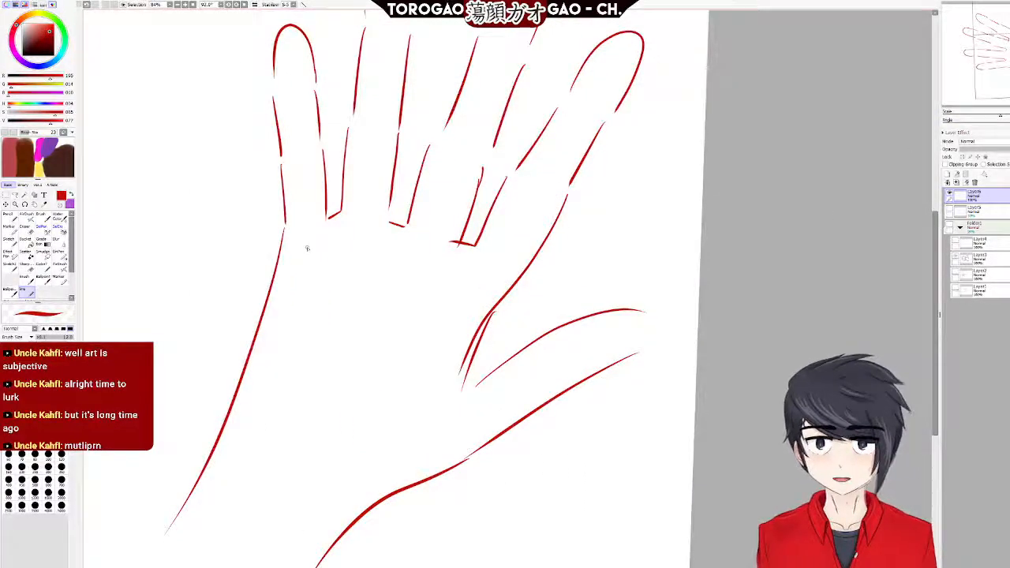
{"action": "left_click_drag", "start_coordinate": [284, 275], "coordinate": [351, 347]}
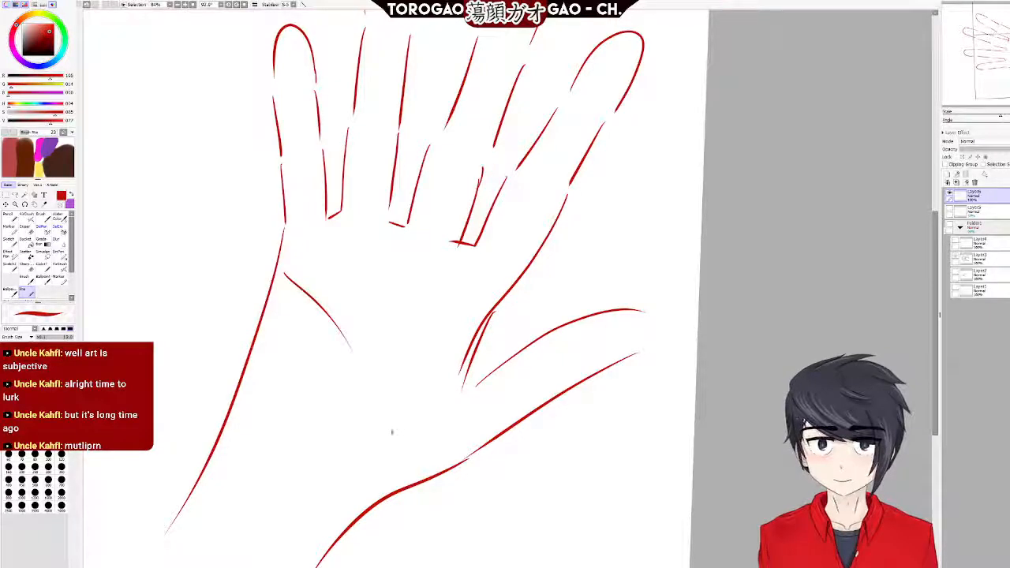
{"action": "key", "text": "ctrl+z"}
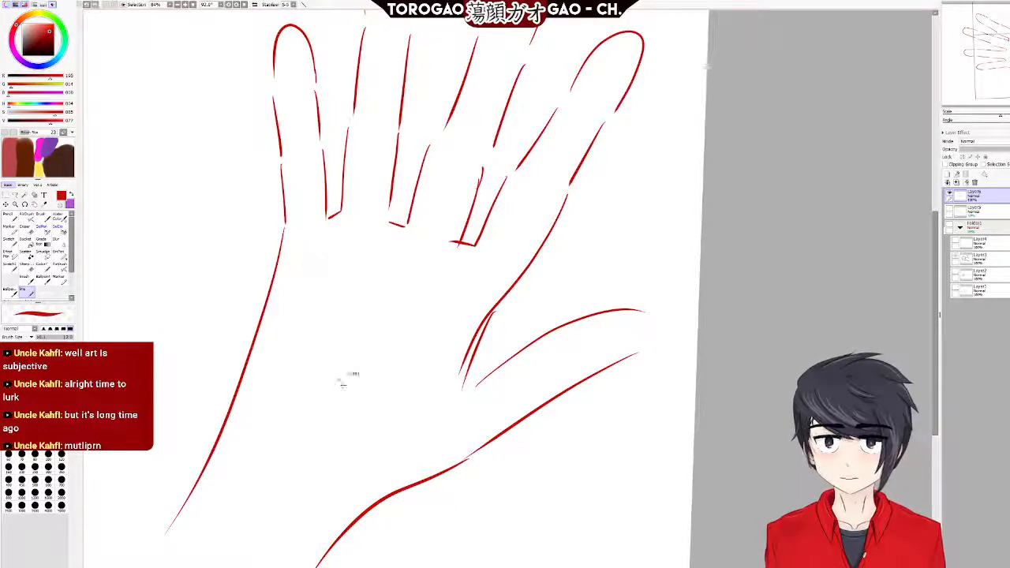
{"action": "left_click_drag", "start_coordinate": [329, 249], "coordinate": [464, 354]}
{"action": "key", "text": "ctrl+z"}
{"action": "mouse_move", "coordinate": [326, 259]}
{"action": "left_mouse_down"}
{"action": "mouse_move", "coordinate": [405, 319]}
{"action": "mouse_move", "coordinate": [461, 371]}
{"action": "left_mouse_up"}
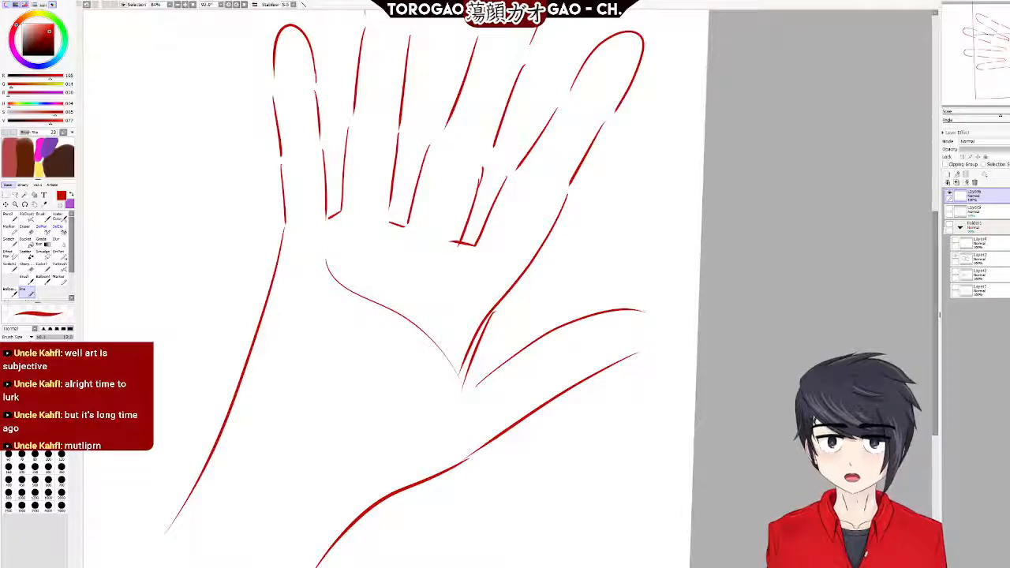
{"action": "left_click_drag", "start_coordinate": [294, 332], "coordinate": [383, 403]}
{"action": "left_click_drag", "start_coordinate": [273, 352], "coordinate": [302, 462]}
{"action": "key", "text": "ctrl+z"}
{"action": "key", "text": "ctrl+z"}
{"action": "key", "text": "ctrl+z"}
Try a shallow upper palm crease between the palm's outer edge and the area below the index finger.
{"action": "mouse_move", "coordinate": [465, 272]}
{"action": "left_mouse_down"}
{"action": "mouse_move", "coordinate": [336, 321]}
{"action": "mouse_move", "coordinate": [282, 322]}
{"action": "left_mouse_up"}
{"action": "key", "text": "ctrl+z"}
{"action": "left_click_drag", "start_coordinate": [278, 286], "coordinate": [406, 281]}
{"action": "key", "text": "ctrl+z"}
{"action": "left_click_drag", "start_coordinate": [276, 286], "coordinate": [463, 266]}
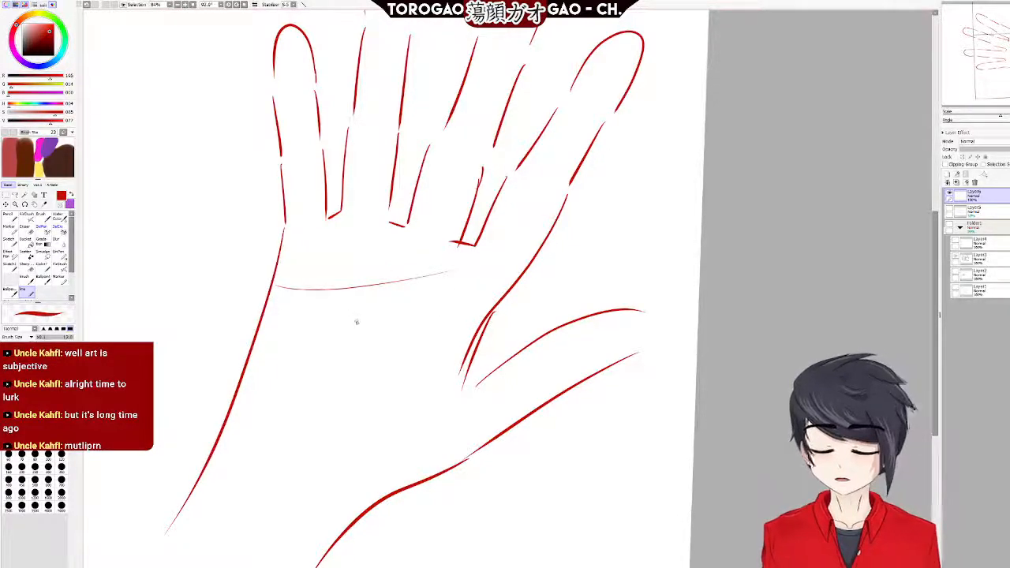
{"action": "key", "text": "ctrl+z"}
{"action": "left_click_drag", "start_coordinate": [278, 287], "coordinate": [442, 239]}
{"action": "key", "text": "ctrl+z"}
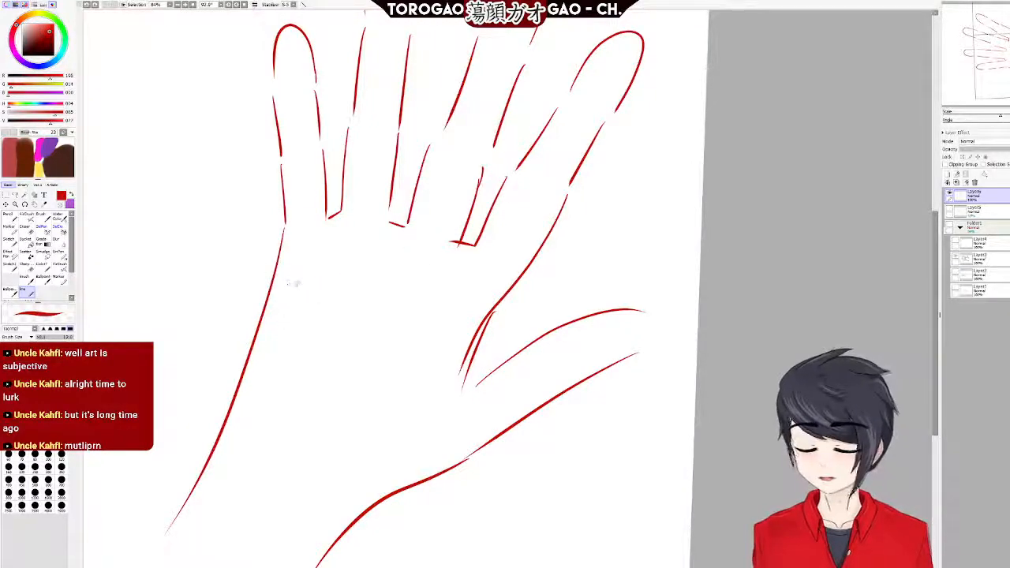
{"action": "mouse_move", "coordinate": [282, 282]}
{"action": "left_mouse_down"}
{"action": "mouse_move", "coordinate": [310, 291]}
{"action": "mouse_move", "coordinate": [429, 261]}
{"action": "left_mouse_up"}
{"action": "key", "text": "ctrl+z"}
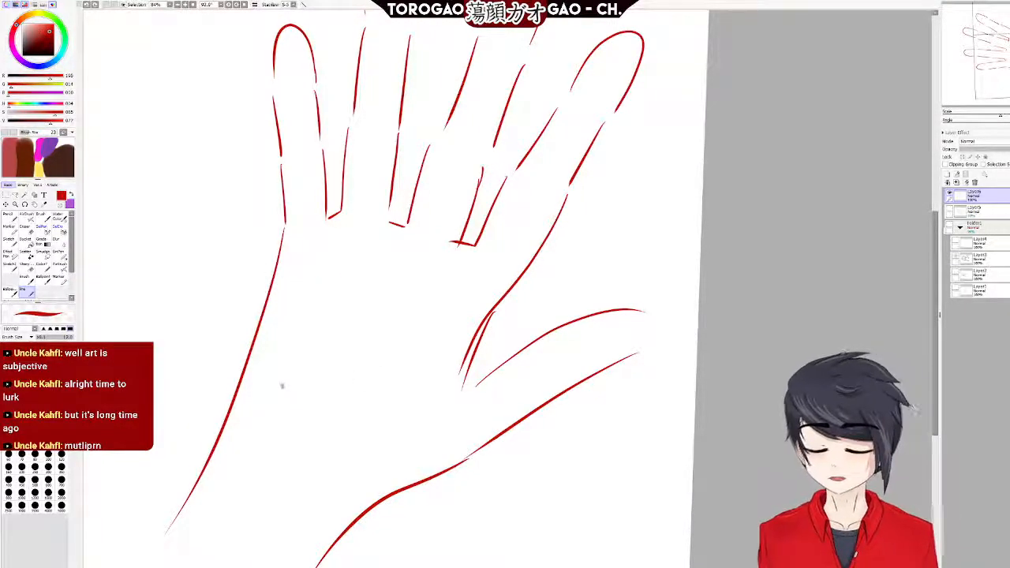
Try several curved upper palm creases from the base of the index finger toward the palm's outer edge.
{"action": "mouse_move", "coordinate": [274, 300]}
{"action": "left_mouse_down"}
{"action": "mouse_move", "coordinate": [405, 269]}
{"action": "mouse_move", "coordinate": [278, 314]}
{"action": "left_mouse_up"}
{"action": "key", "text": "ctrl+z"}
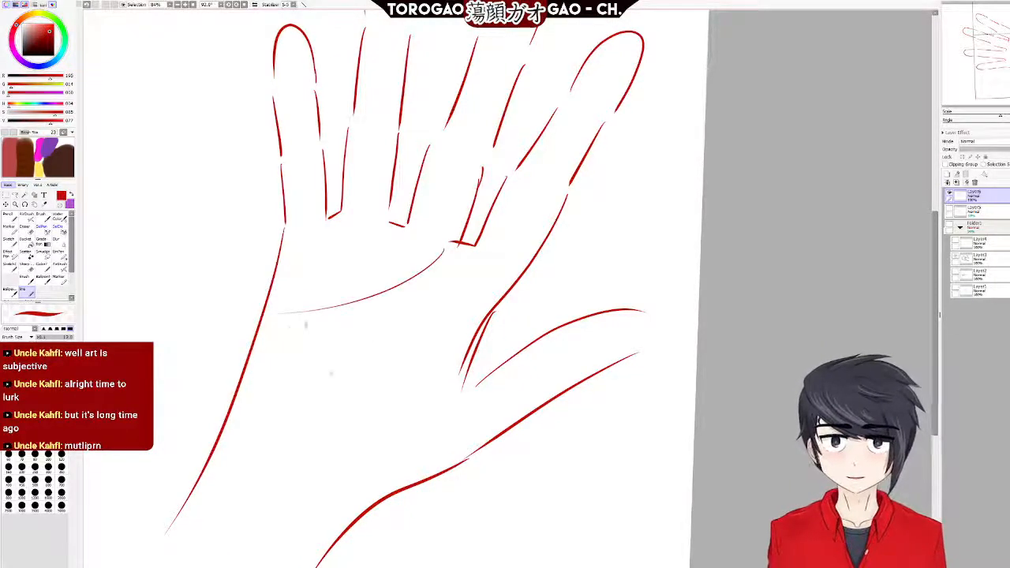
{"action": "key", "text": "ctrl+z"}
{"action": "left_click_drag", "start_coordinate": [446, 247], "coordinate": [272, 299]}
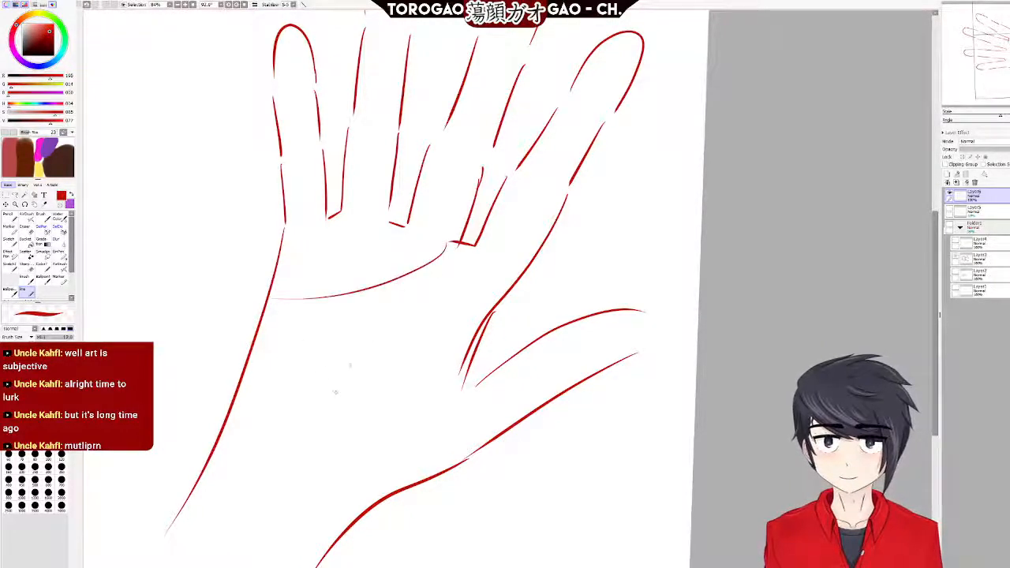
{"action": "key", "text": "ctrl+z"}
{"action": "mouse_move", "coordinate": [449, 245]}
{"action": "left_mouse_down"}
{"action": "mouse_move", "coordinate": [403, 286]}
{"action": "mouse_move", "coordinate": [309, 272]}
{"action": "left_mouse_up"}
{"action": "key", "text": "ctrl+z"}
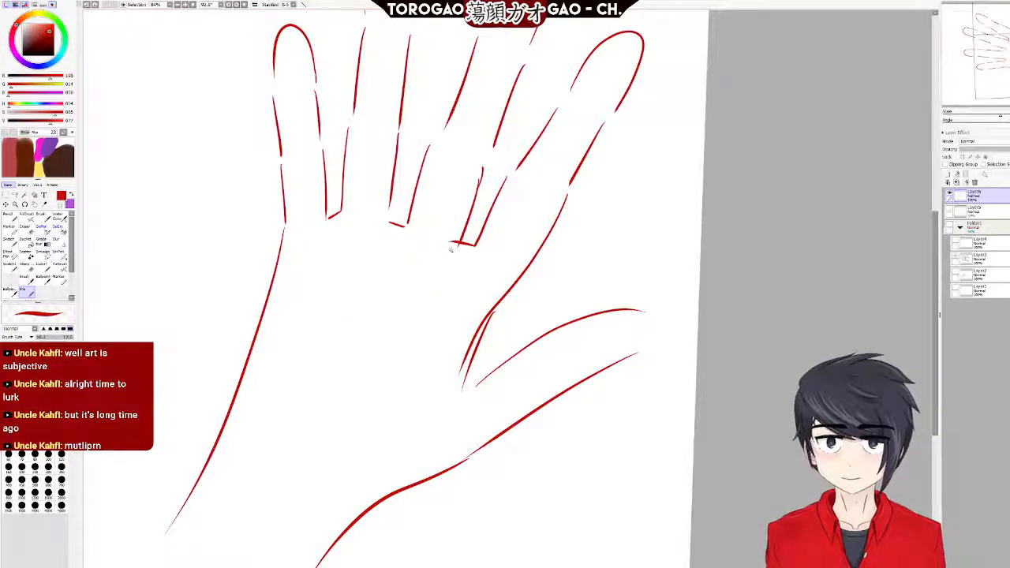
Add a new layer and draw a curved red upper palm crease from below the index finger toward the palm's outer edge.
{"action": "key", "text": "ctrl+shift+n"}
{"action": "mouse_move", "coordinate": [449, 252]}
{"action": "left_mouse_down"}
{"action": "mouse_move", "coordinate": [388, 290]}
{"action": "mouse_move", "coordinate": [307, 296]}
{"action": "left_mouse_up"}
{"action": "key", "text": "ctrl+z"}
{"action": "left_click_drag", "start_coordinate": [454, 251], "coordinate": [304, 286]}
{"action": "key", "text": "ctrl+z"}
{"action": "mouse_move", "coordinate": [448, 263]}
{"action": "left_mouse_down"}
{"action": "mouse_move", "coordinate": [369, 306]}
{"action": "mouse_move", "coordinate": [297, 296]}
{"action": "left_mouse_up"}
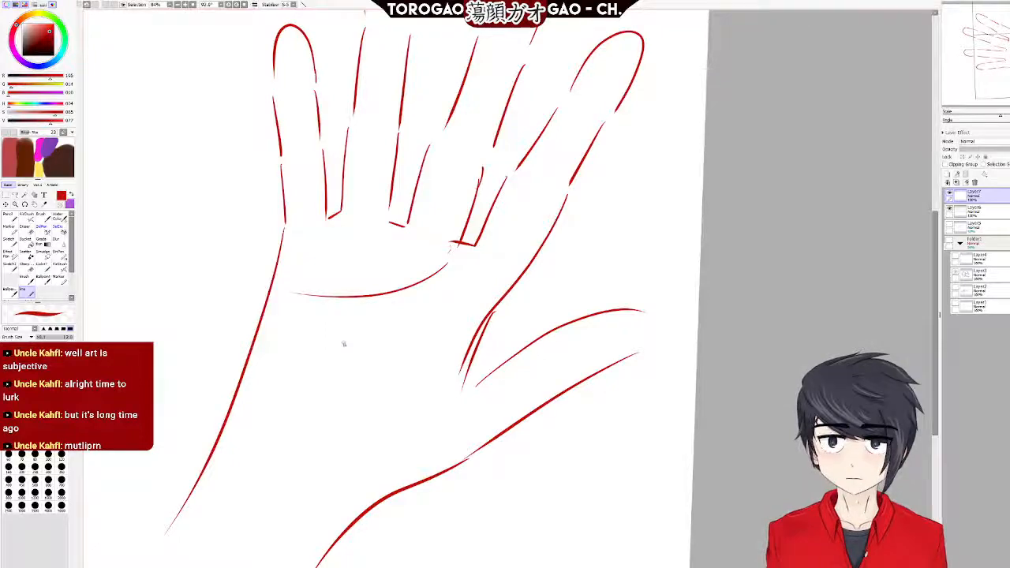
Draw a slanted middle crease, a diagonal thumb crease, and short marks at the finger bases and thumb web.
{"action": "mouse_move", "coordinate": [306, 339]}
{"action": "left_mouse_down"}
{"action": "mouse_move", "coordinate": [428, 316]}
{"action": "mouse_move", "coordinate": [329, 364]}
{"action": "left_mouse_up"}
{"action": "key", "text": "ctrl+z"}
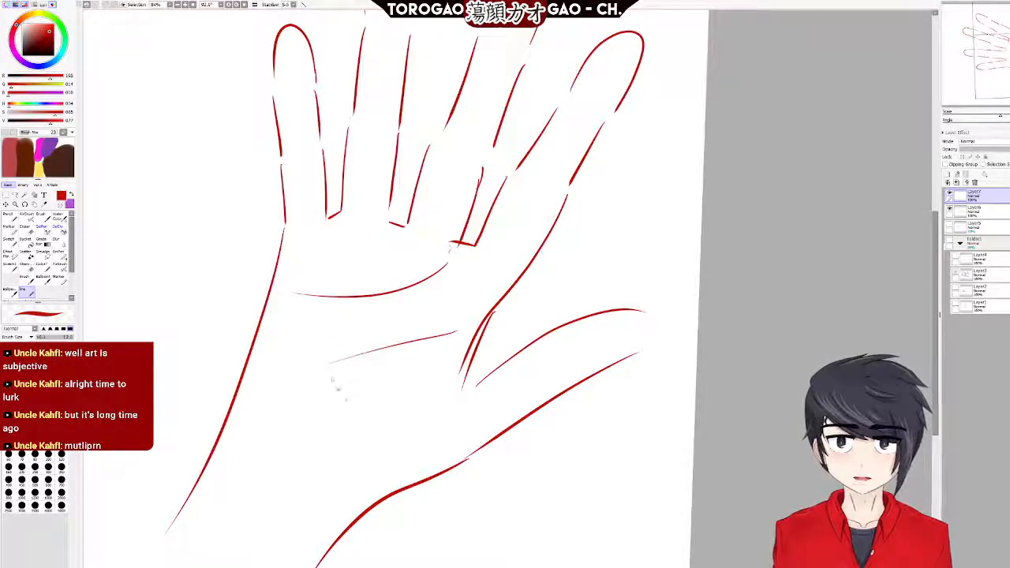
{"action": "left_click_drag", "start_coordinate": [435, 344], "coordinate": [368, 455]}
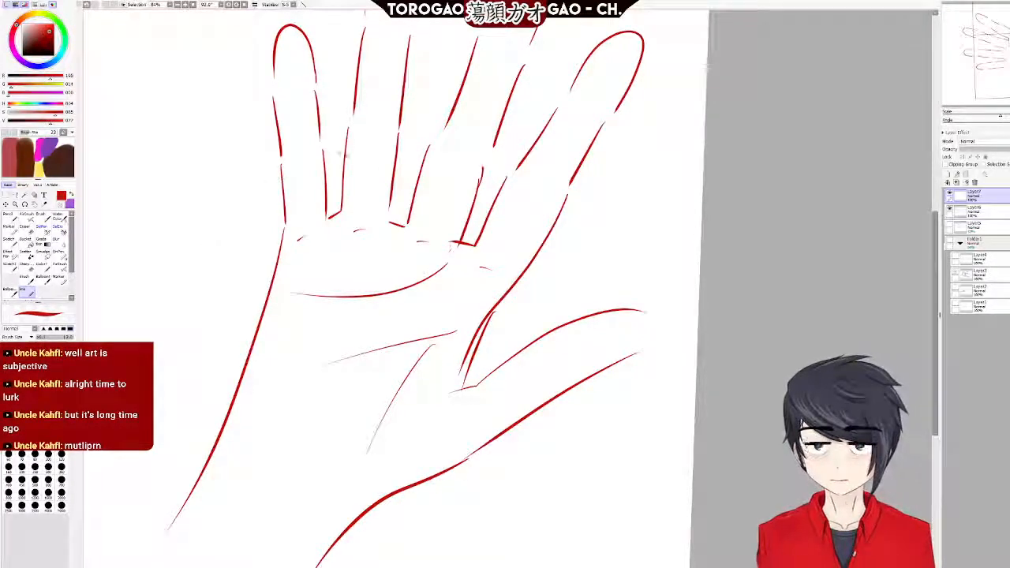
{"action": "scroll", "coordinate": [205, 239], "scroll_direction": "down", "scroll_amount": 4}
{"action": "scroll", "coordinate": [399, 208], "scroll_direction": "up", "scroll_amount": 5}
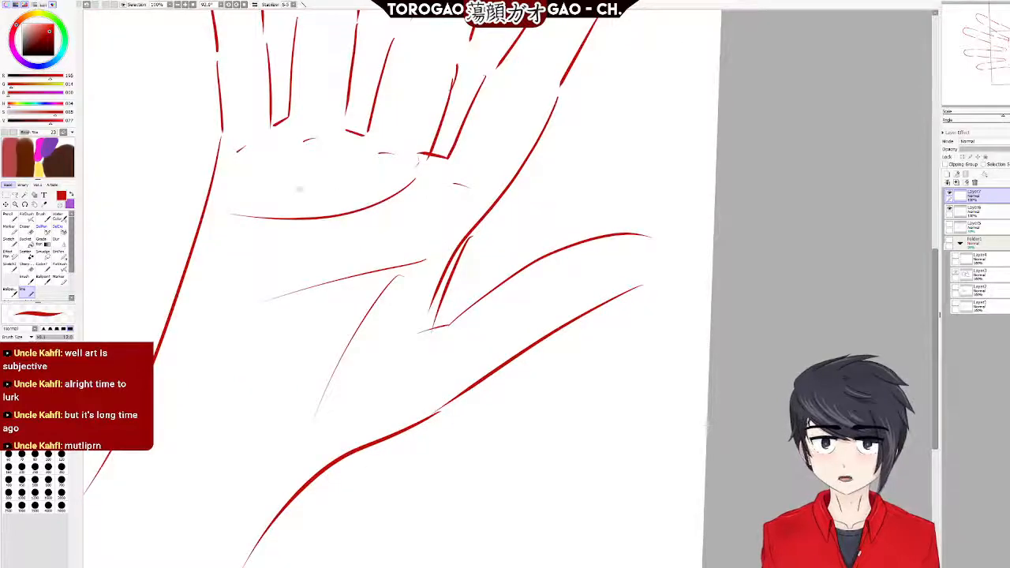
Select the upper palm crease with the selection pen and transform it slightly toward the palm's outer edge.
{"action": "key", "text": "e"}
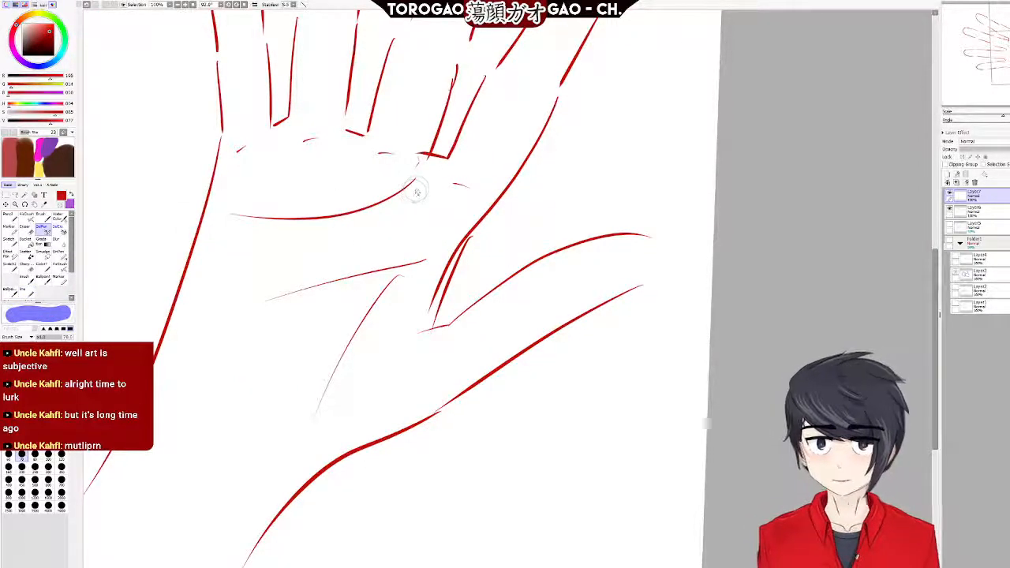
{"action": "mouse_move", "coordinate": [398, 194]}
{"action": "left_mouse_down"}
{"action": "mouse_move", "coordinate": [229, 209]}
{"action": "mouse_move", "coordinate": [334, 220]}
{"action": "mouse_move", "coordinate": [387, 209]}
{"action": "mouse_move", "coordinate": [243, 215]}
{"action": "mouse_move", "coordinate": [329, 219]}
{"action": "left_mouse_up"}
{"action": "left_click", "coordinate": [5, 204]}
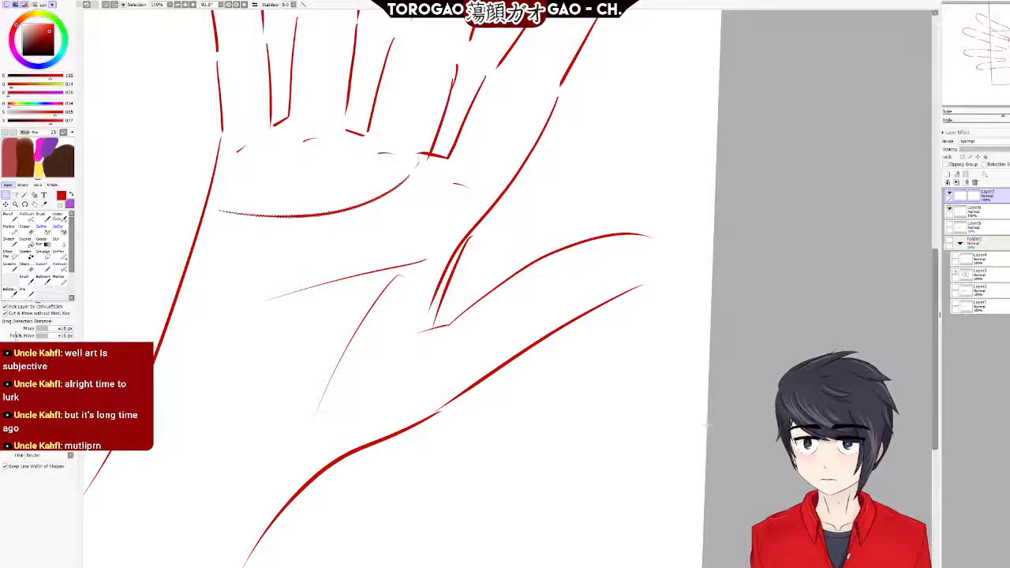
{"action": "key", "text": "ctrl+t"}
{"action": "left_click_drag", "start_coordinate": [220, 197], "coordinate": [236, 199]}
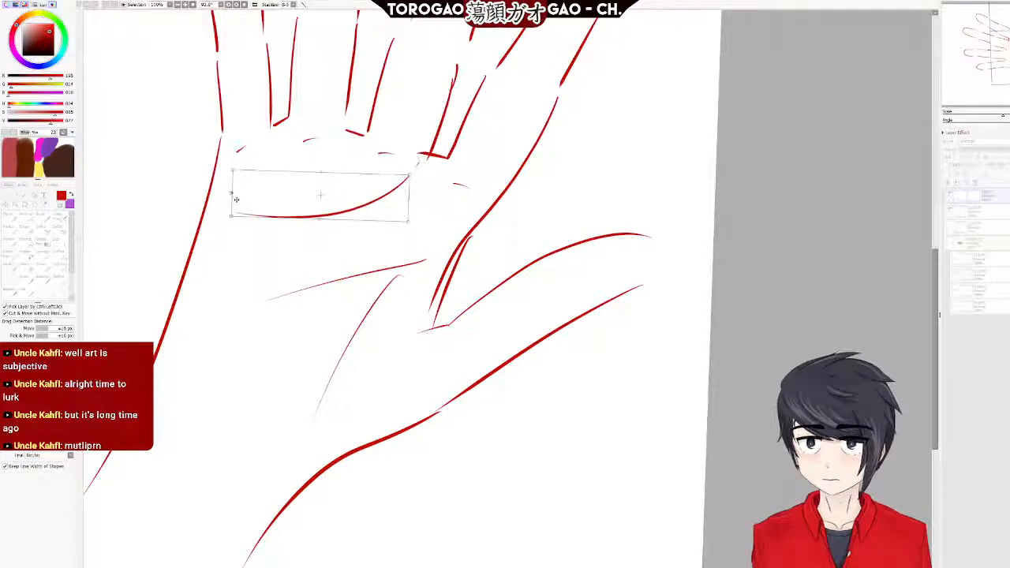
{"action": "left_click_drag", "start_coordinate": [350, 197], "coordinate": [341, 197]}
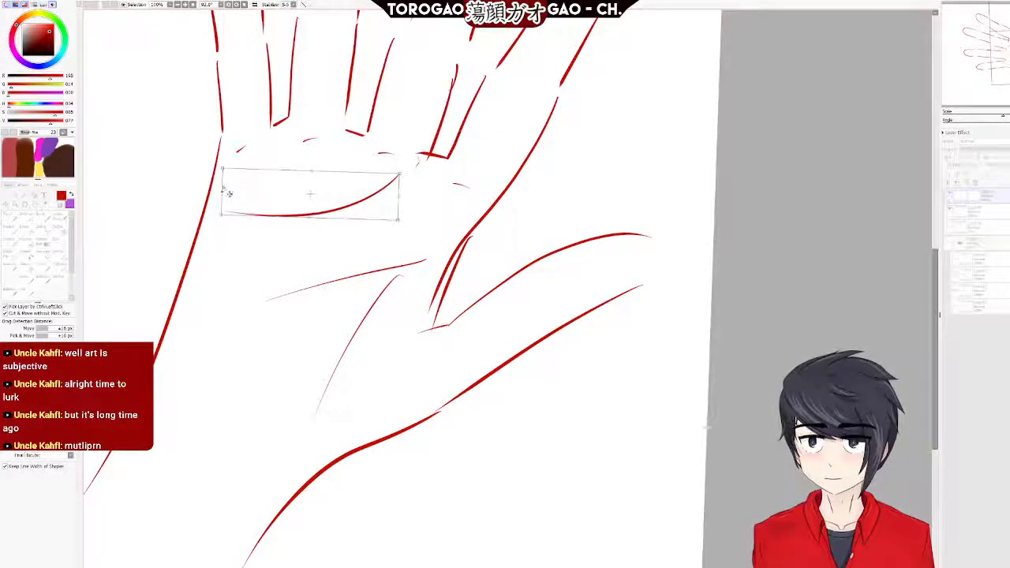
{"action": "key", "text": "Return"}
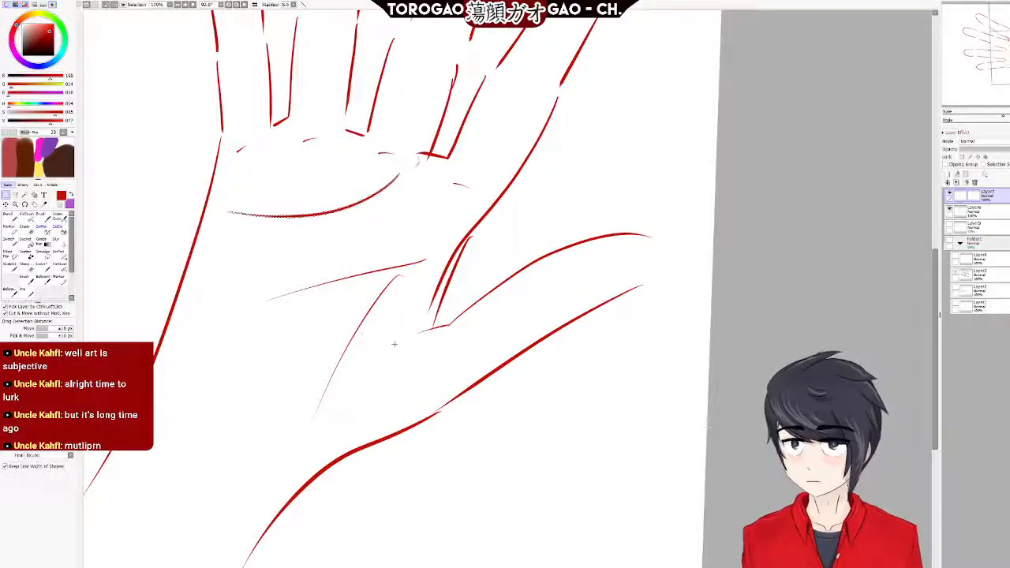
Replace the selection with the middle and thumb creases and move both up toward the upper crease and the palm's outer edge.
{"action": "scroll", "coordinate": [254, 310], "scroll_direction": "down", "scroll_amount": 3}
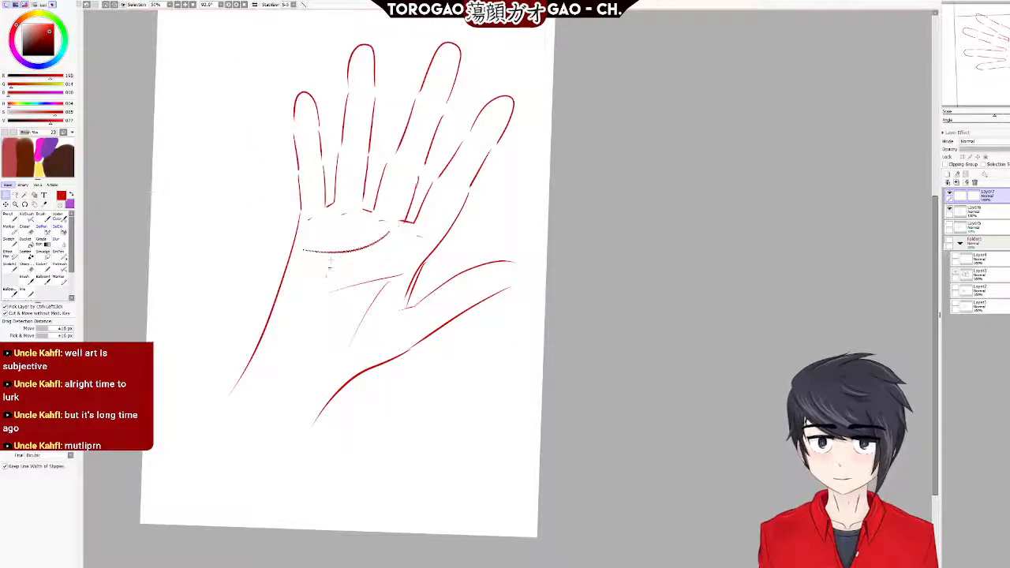
{"action": "scroll", "coordinate": [323, 276], "scroll_direction": "up", "scroll_amount": 4}
{"action": "scroll", "coordinate": [324, 276], "scroll_direction": "up", "scroll_amount": 1}
{"action": "left_click", "coordinate": [39, 229]}
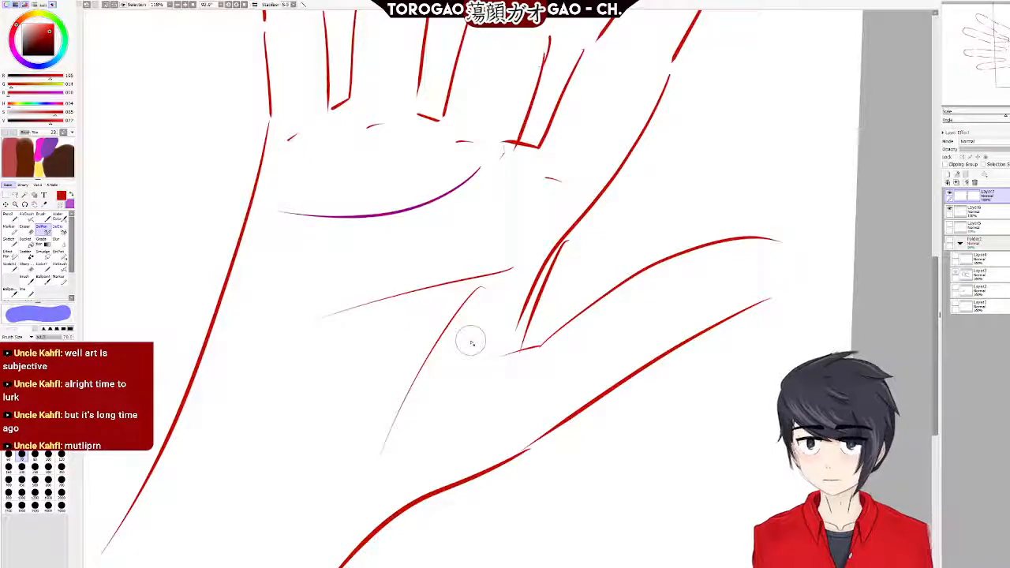
{"action": "left_click", "coordinate": [104, 5]}
{"action": "mouse_move", "coordinate": [308, 315]}
{"action": "left_mouse_down"}
{"action": "mouse_move", "coordinate": [444, 313]}
{"action": "mouse_move", "coordinate": [487, 298]}
{"action": "mouse_move", "coordinate": [507, 273]}
{"action": "mouse_move", "coordinate": [304, 301]}
{"action": "left_mouse_up"}
{"action": "left_click_drag", "start_coordinate": [488, 304], "coordinate": [367, 472]}
{"action": "left_click_drag", "start_coordinate": [452, 318], "coordinate": [354, 485]}
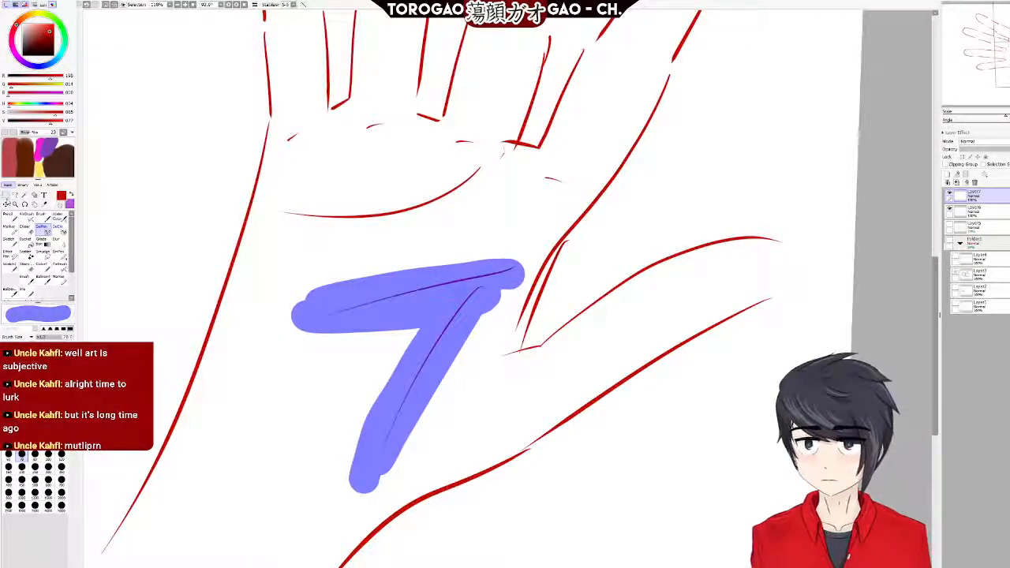
{"action": "left_click", "coordinate": [6, 194]}
{"action": "mouse_move", "coordinate": [405, 284]}
{"action": "left_mouse_down"}
{"action": "mouse_move", "coordinate": [394, 267]}
{"action": "mouse_move", "coordinate": [393, 278]}
{"action": "left_mouse_up"}
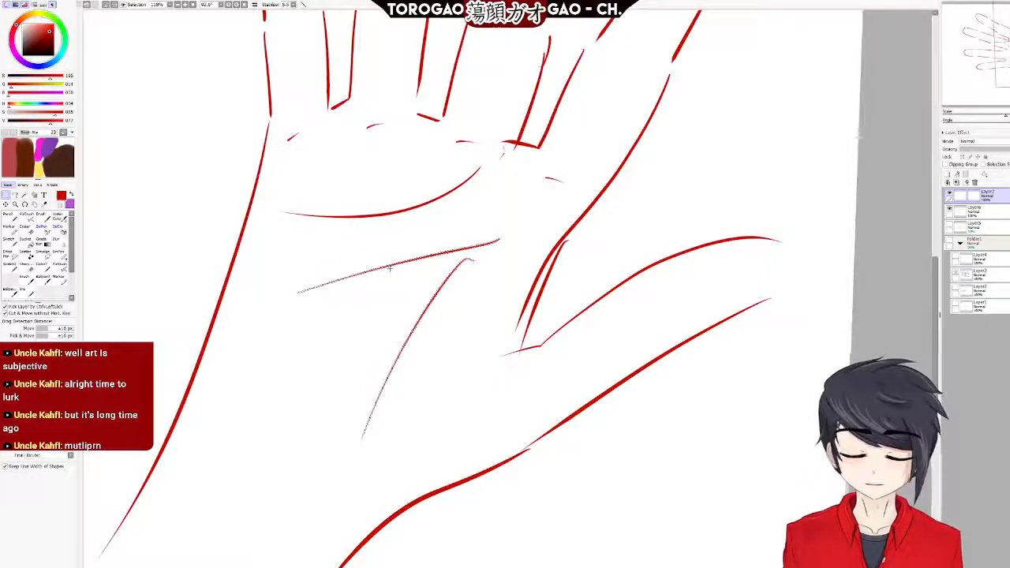
Nudge the two selected creases slightly back down toward the thumb and clear the selection.
{"action": "scroll", "coordinate": [474, 276], "scroll_direction": "down", "scroll_amount": 5}
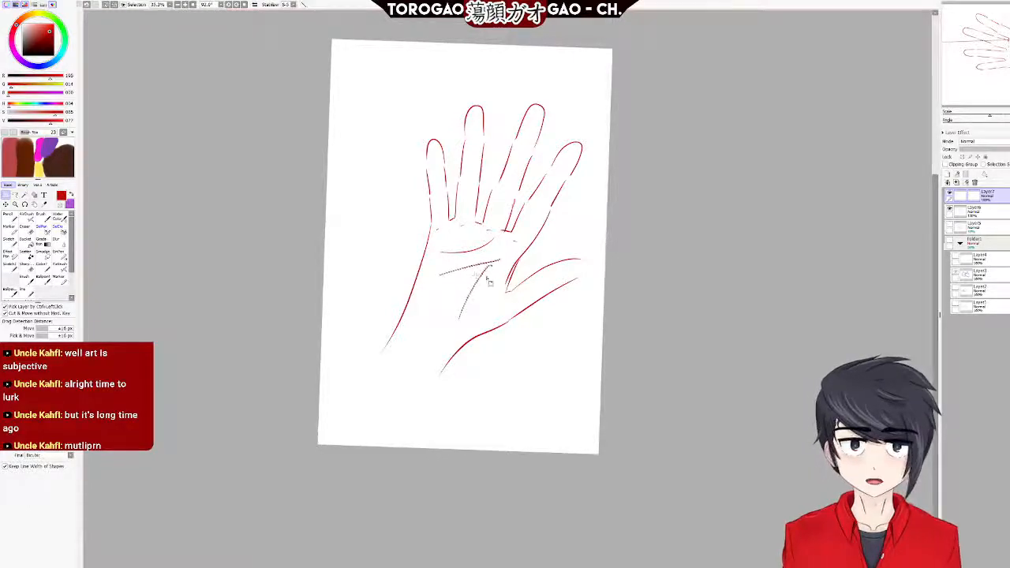
{"action": "scroll", "coordinate": [477, 272], "scroll_direction": "up", "scroll_amount": 2}
{"action": "left_click_drag", "start_coordinate": [454, 272], "coordinate": [467, 285]}
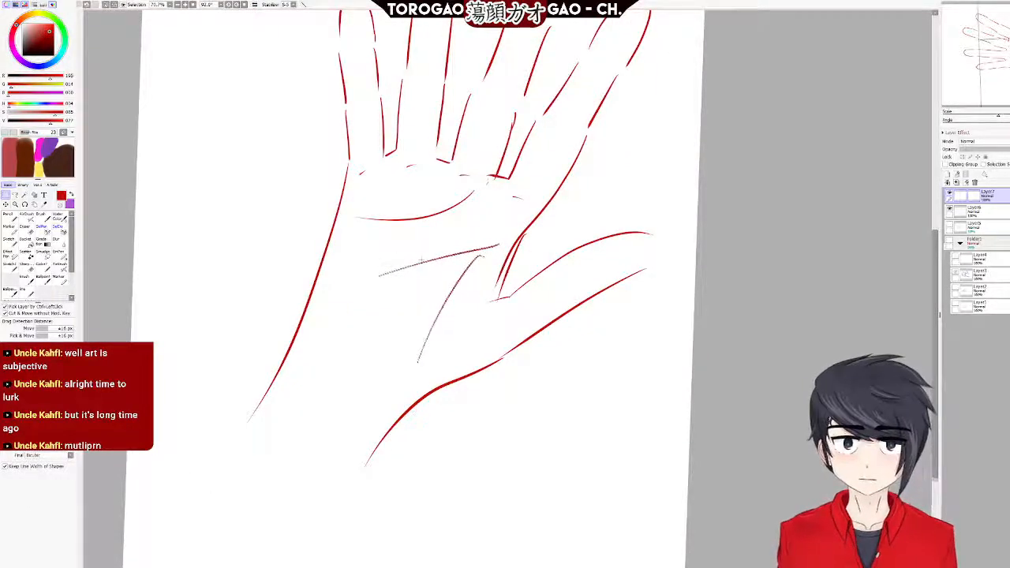
{"action": "scroll", "coordinate": [450, 283], "scroll_direction": "up", "scroll_amount": 5}
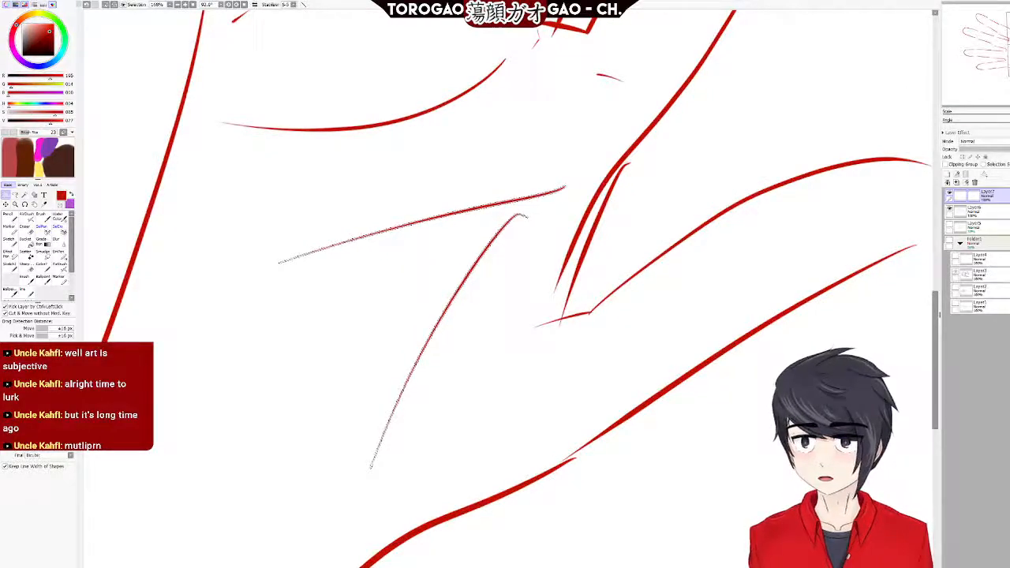
{"action": "key", "text": "ctrl+d"}
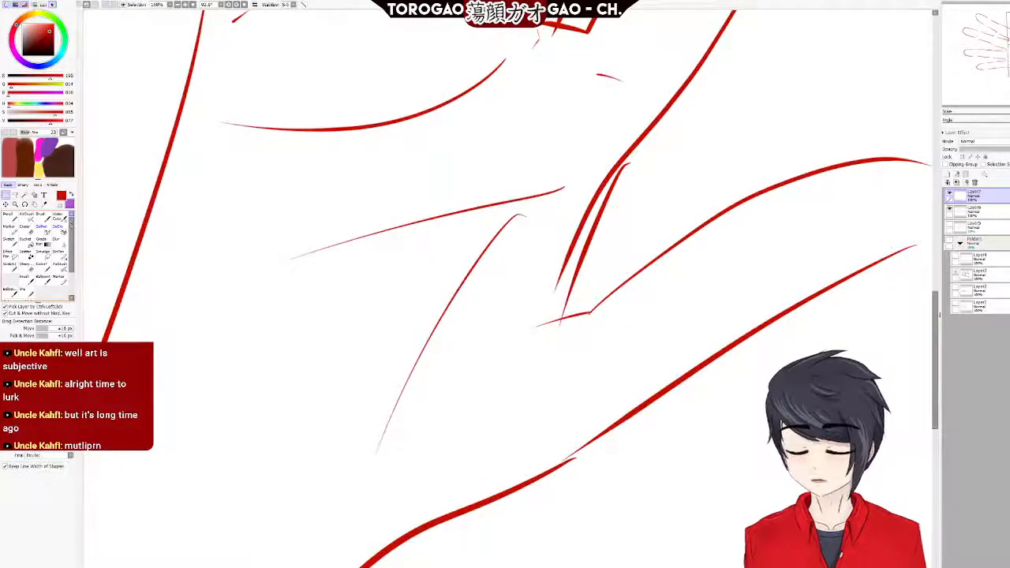
Select the middle palm crease with the selection pen and distort it into a wider, flatter arch ending near the thumb web.
{"action": "left_click", "coordinate": [48, 231]}
{"action": "mouse_move", "coordinate": [564, 180]}
{"action": "left_mouse_down"}
{"action": "mouse_move", "coordinate": [422, 201]}
{"action": "mouse_move", "coordinate": [266, 240]}
{"action": "mouse_move", "coordinate": [225, 262]}
{"action": "left_mouse_up"}
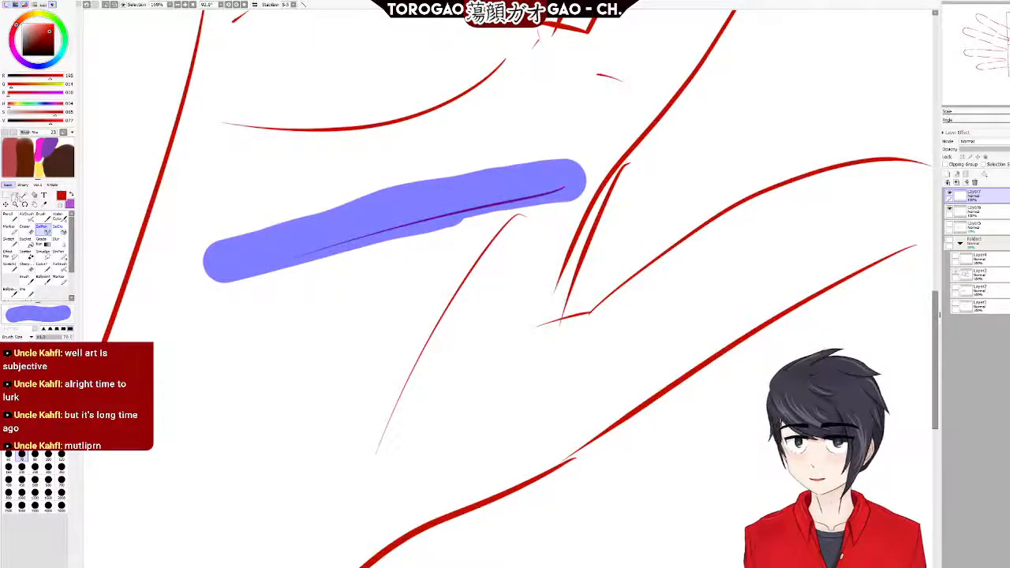
{"action": "left_click", "coordinate": [7, 195]}
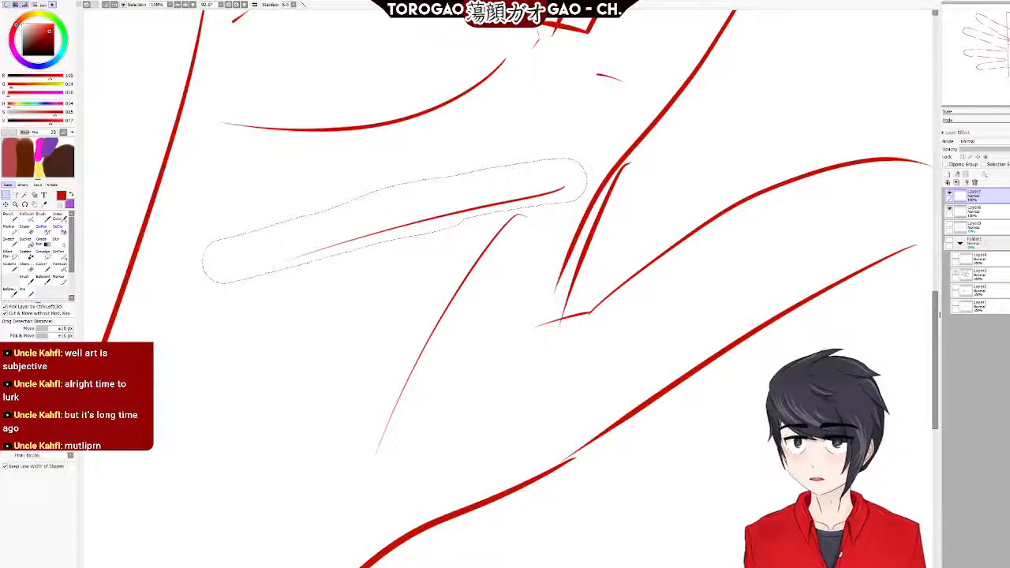
{"action": "key", "text": "ctrl+t"}
{"action": "mouse_move", "coordinate": [275, 264]}
{"action": "left_mouse_down"}
{"action": "mouse_move", "coordinate": [278, 252]}
{"action": "mouse_move", "coordinate": [218, 246]}
{"action": "left_mouse_up"}
{"action": "left_click_drag", "start_coordinate": [280, 177], "coordinate": [192, 82]}
{"action": "scroll", "coordinate": [299, 338], "scroll_direction": "down", "scroll_amount": 3}
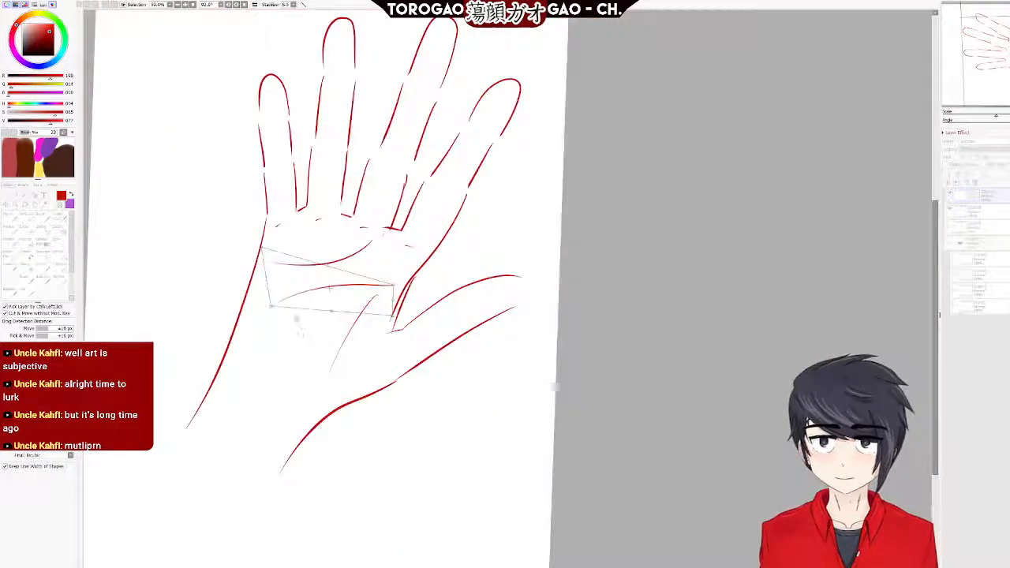
{"action": "scroll", "coordinate": [350, 345], "scroll_direction": "up", "scroll_amount": 2}
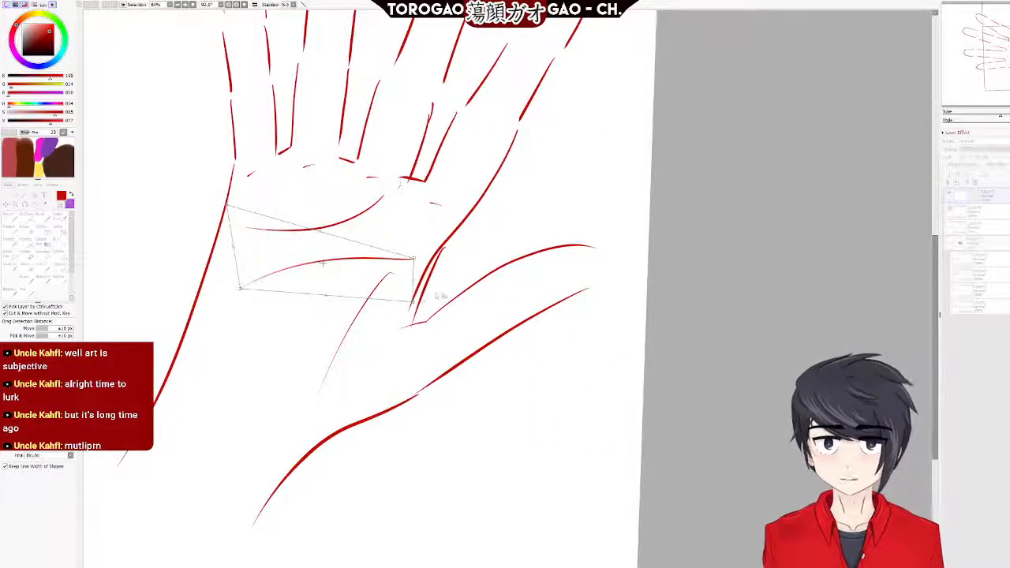
{"action": "scroll", "coordinate": [348, 267], "scroll_direction": "up", "scroll_amount": 2}
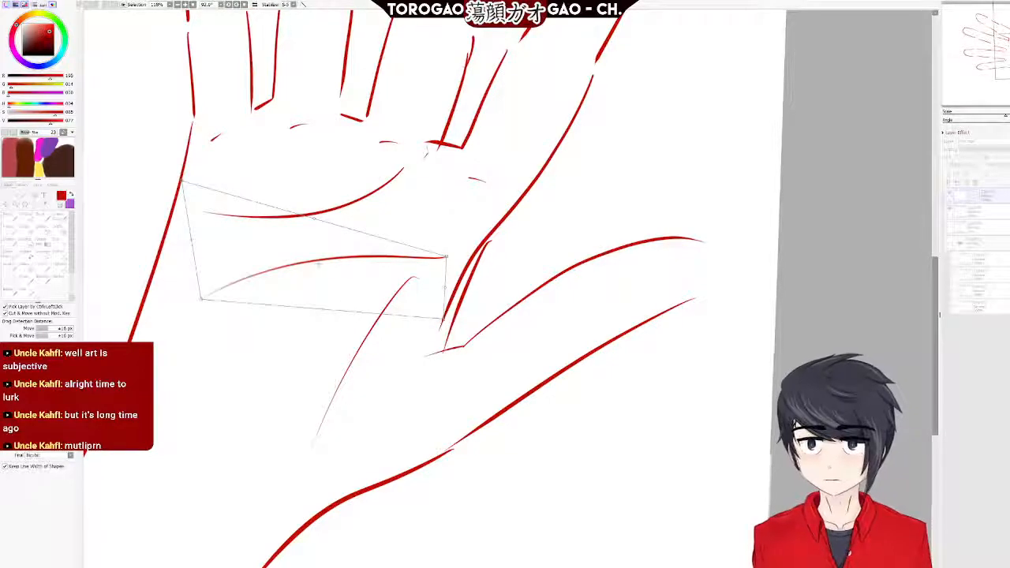
{"action": "key", "text": "Return"}
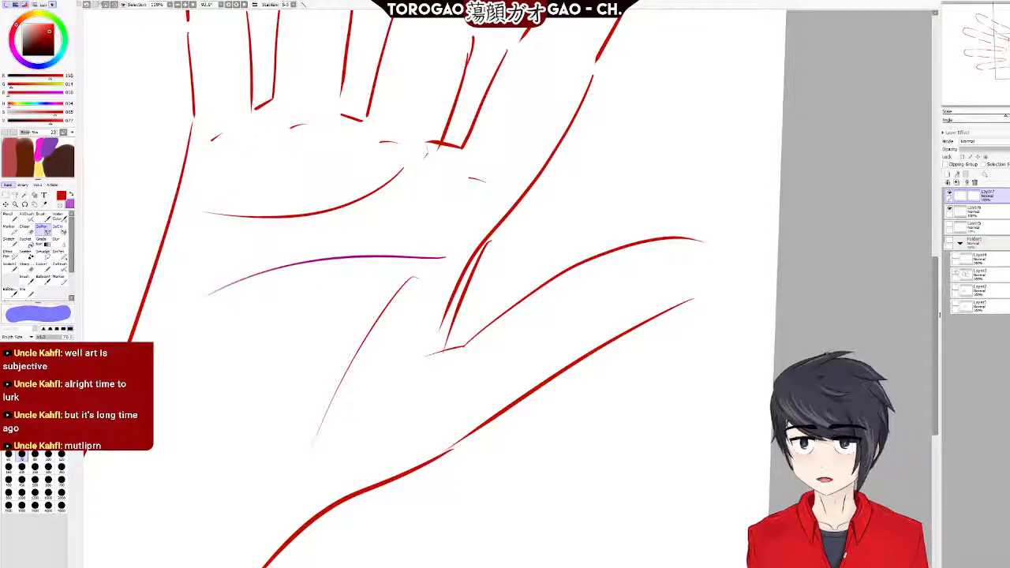
Select the diagonal thumb crease, rotate it to a shallower slant beside the thumb web, and clear the selection.
{"action": "mouse_move", "coordinate": [421, 274]}
{"action": "left_mouse_down"}
{"action": "mouse_move", "coordinate": [309, 426]}
{"action": "mouse_move", "coordinate": [296, 455]}
{"action": "mouse_move", "coordinate": [316, 457]}
{"action": "left_mouse_up"}
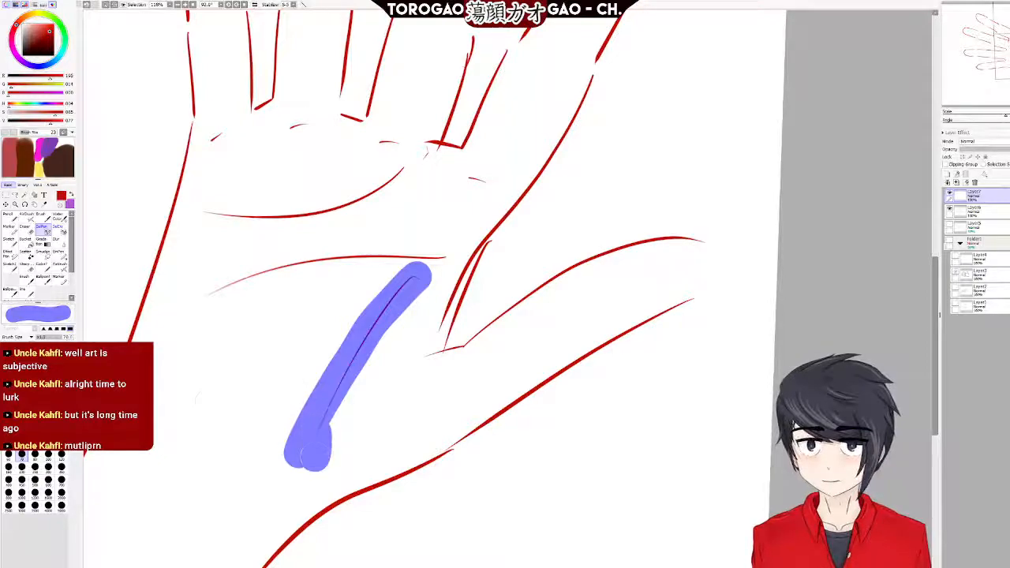
{"action": "left_click", "coordinate": [6, 195]}
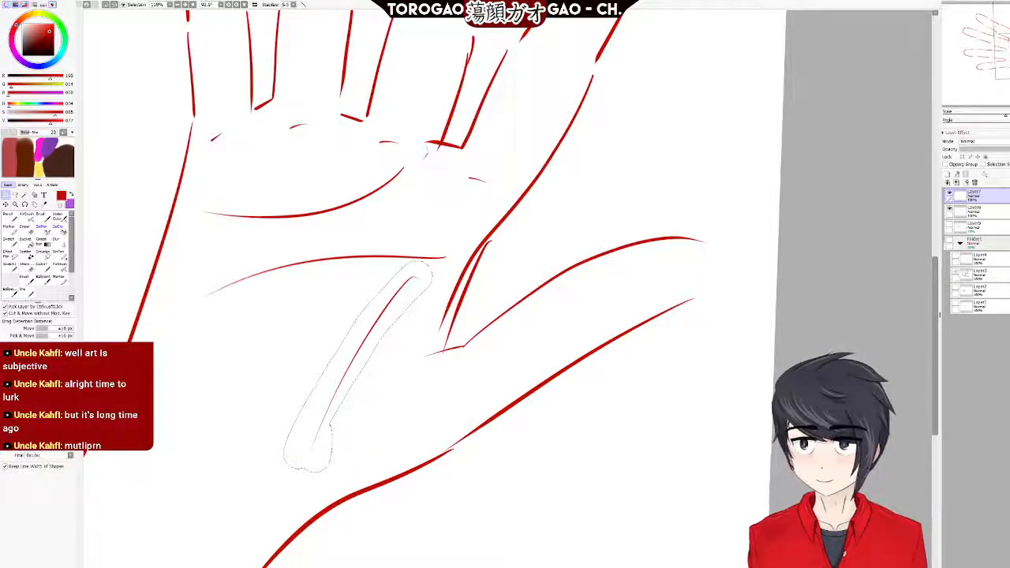
{"action": "key", "text": "ctrl+t"}
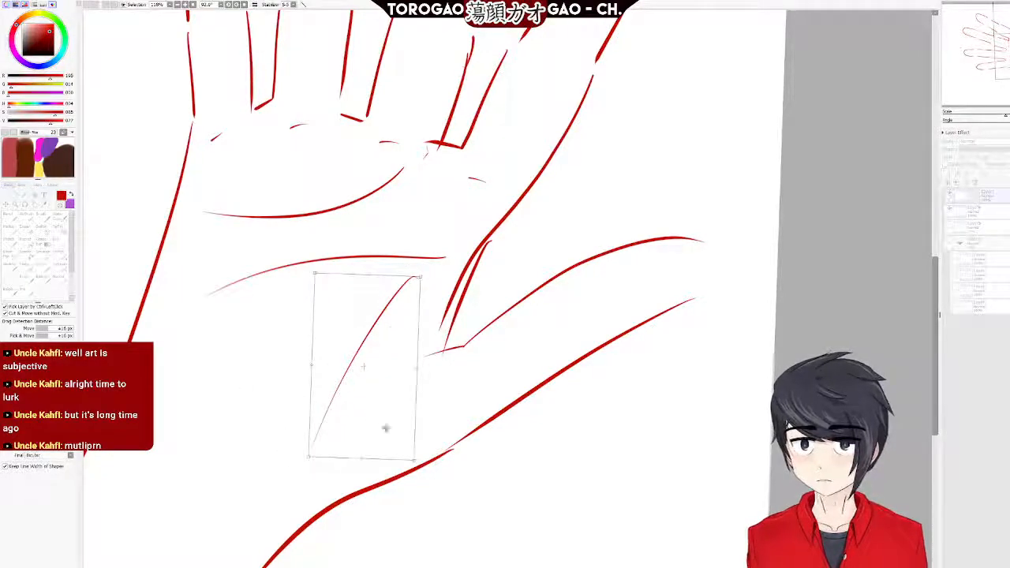
{"action": "left_click_drag", "start_coordinate": [407, 461], "coordinate": [385, 471]}
{"action": "left_click_drag", "start_coordinate": [362, 379], "coordinate": [346, 376]}
{"action": "left_click_drag", "start_coordinate": [424, 298], "coordinate": [432, 302]}
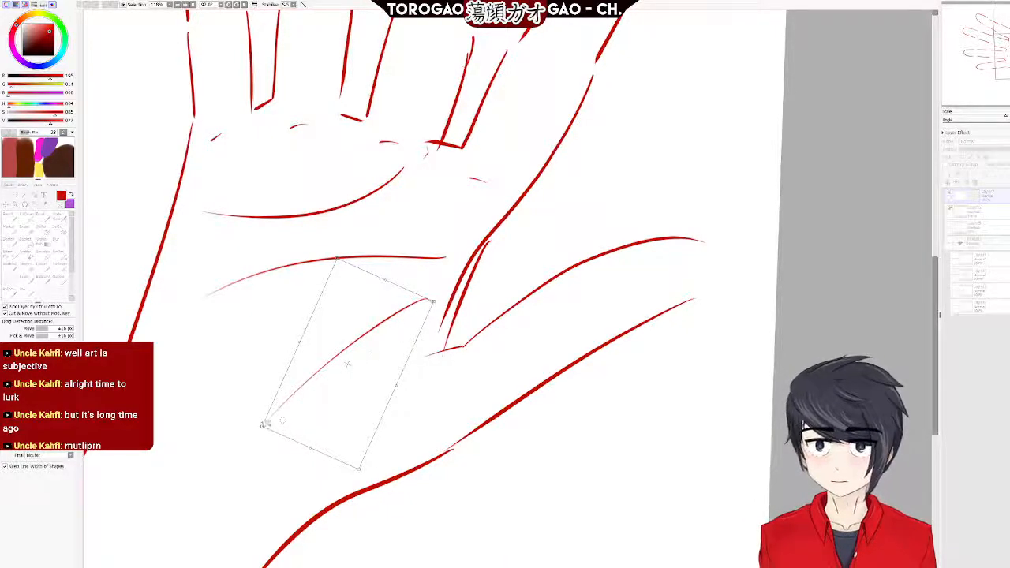
{"action": "left_click_drag", "start_coordinate": [340, 368], "coordinate": [338, 361]}
{"action": "scroll", "coordinate": [252, 393], "scroll_direction": "down", "scroll_amount": 6}
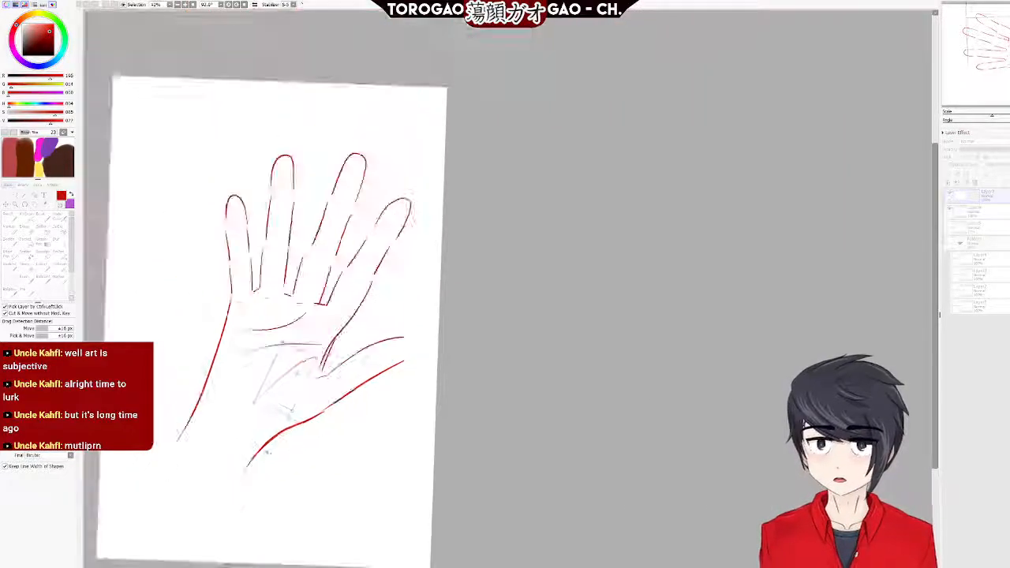
{"action": "key", "text": "Return"}
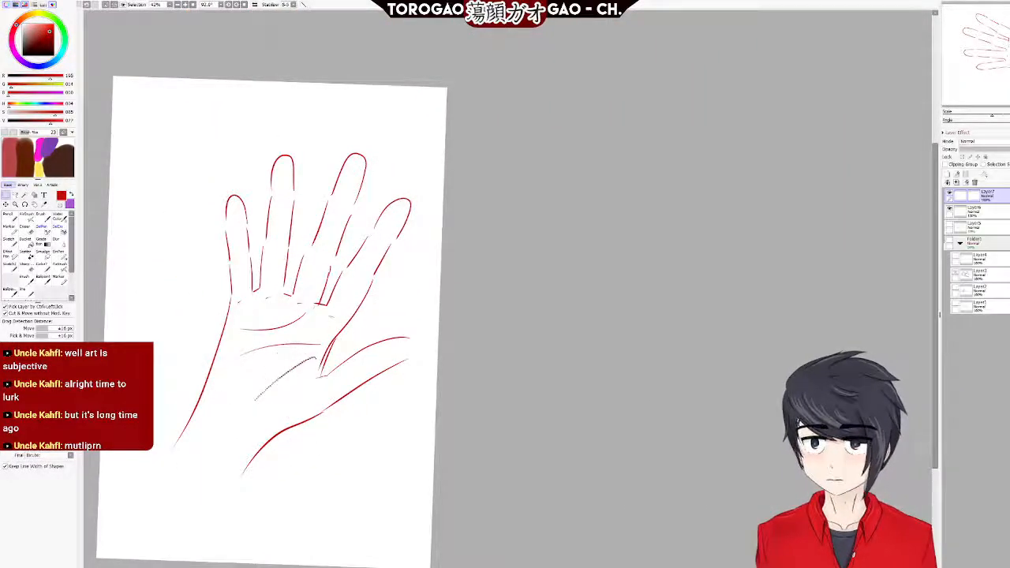
{"action": "scroll", "coordinate": [283, 401], "scroll_direction": "up", "scroll_amount": 3}
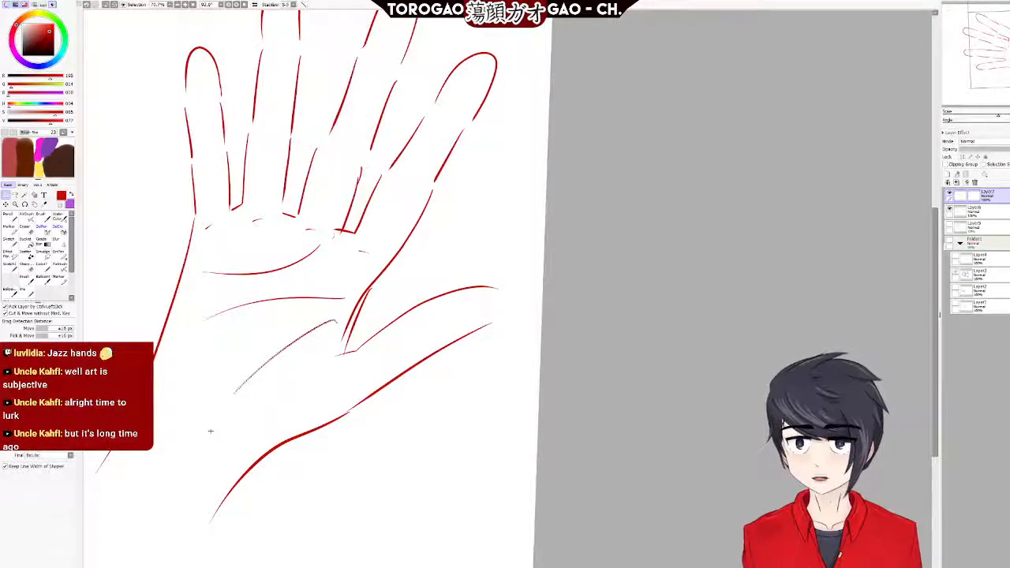
{"action": "left_click_drag", "start_coordinate": [289, 346], "coordinate": [464, 452]}
{"action": "scroll", "coordinate": [465, 451], "scroll_direction": "down", "scroll_amount": 2}
{"action": "scroll", "coordinate": [390, 460], "scroll_direction": "up", "scroll_amount": 4}
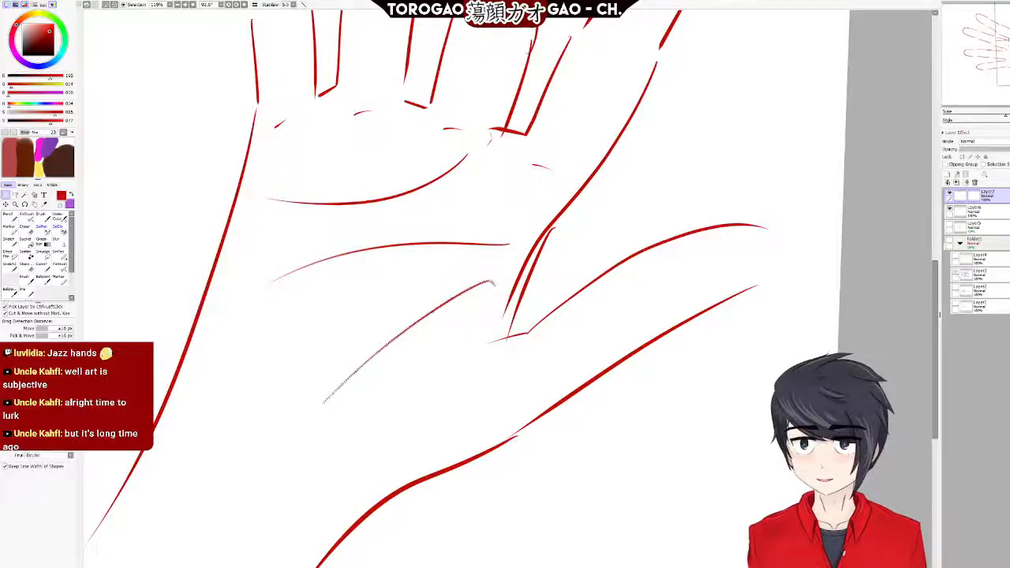
{"action": "scroll", "coordinate": [269, 365], "scroll_direction": "down", "scroll_amount": 1}
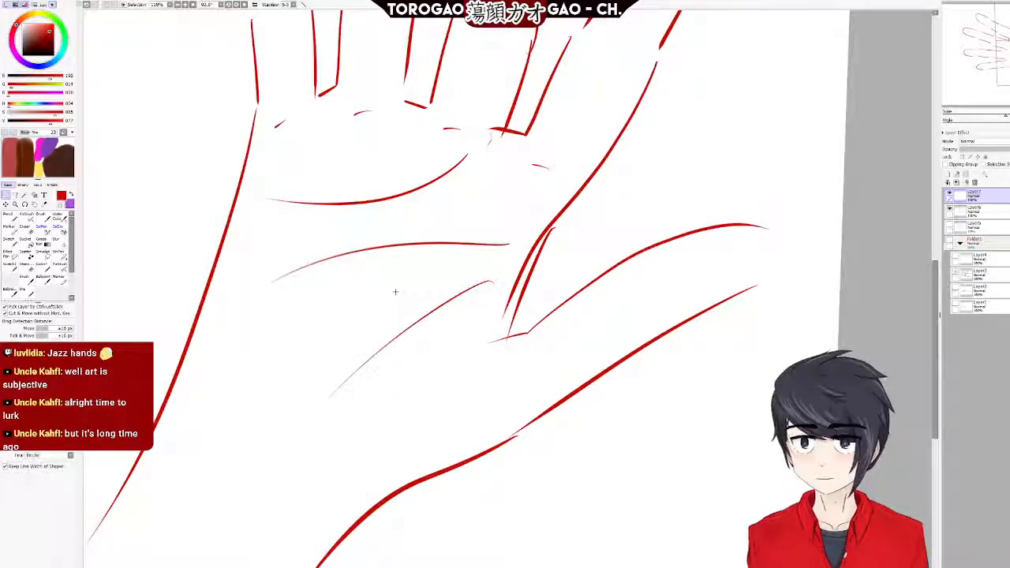
Select the fine tapered pen brush for redrawing the palm's outer edge.
{"action": "scroll", "coordinate": [269, 365], "scroll_direction": "down", "scroll_amount": 2}
{"action": "scroll", "coordinate": [269, 365], "scroll_direction": "up", "scroll_amount": 3}
{"action": "scroll", "coordinate": [205, 458], "scroll_direction": "down", "scroll_amount": 4}
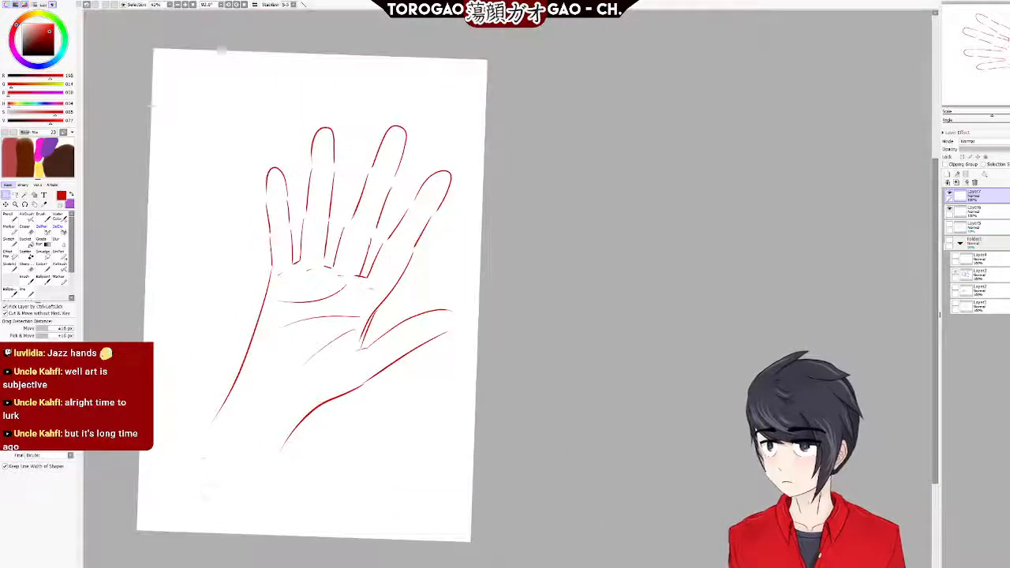
{"action": "scroll", "coordinate": [249, 410], "scroll_direction": "up", "scroll_amount": 4}
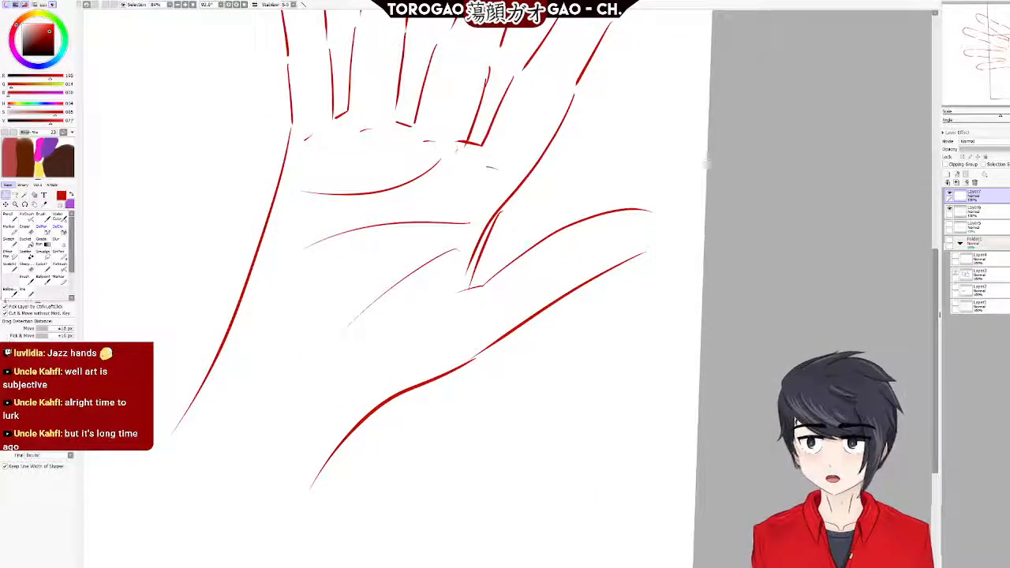
{"action": "left_click", "coordinate": [12, 243]}
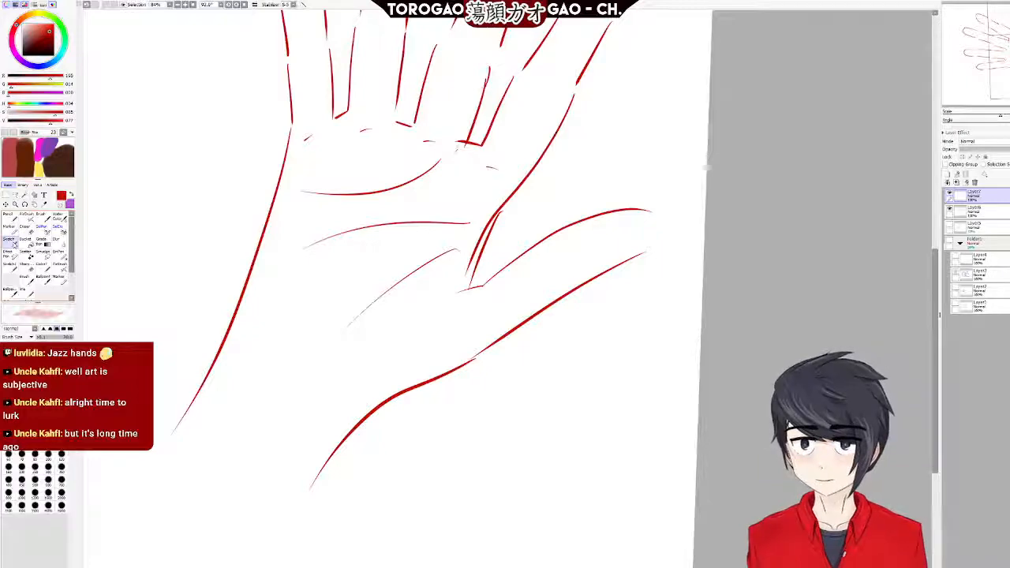
{"action": "left_click", "coordinate": [9, 227]}
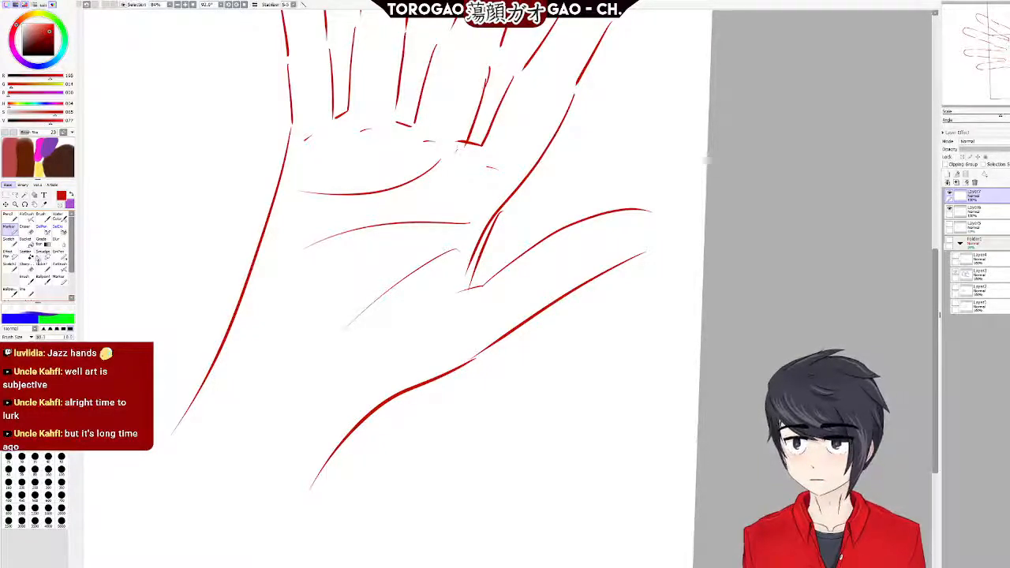
{"action": "left_click", "coordinate": [32, 293]}
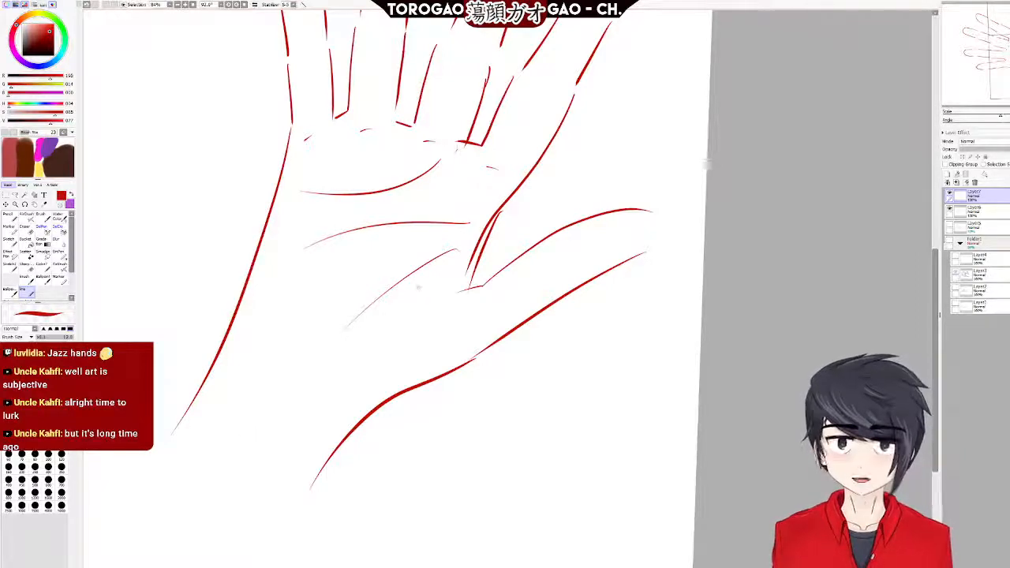
Try several replacement strokes along the palm's outer edge from below the little finger to the wrist.
{"action": "left_click_drag", "start_coordinate": [210, 386], "coordinate": [320, 404]}
{"action": "key", "text": "ctrl+z"}
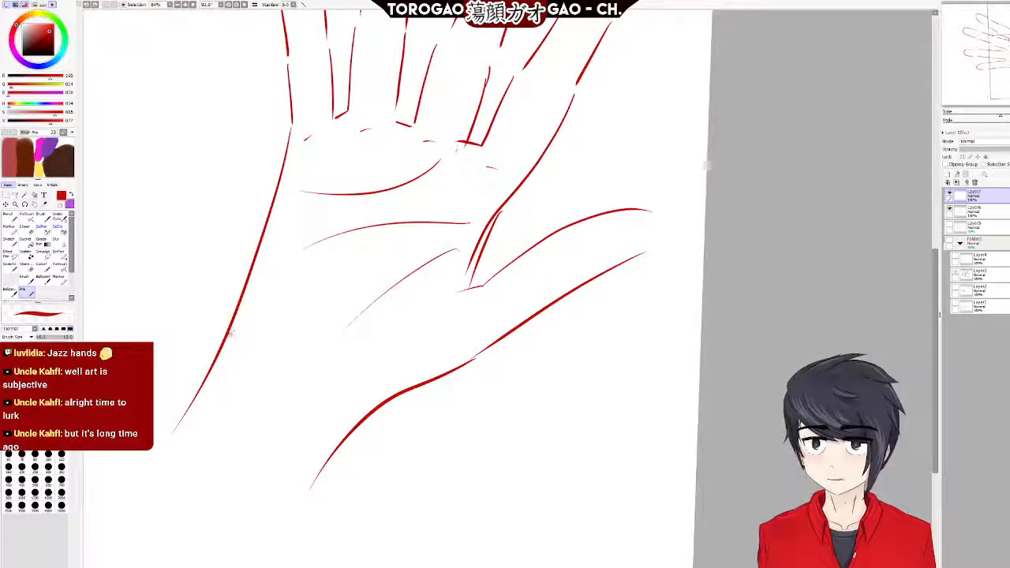
{"action": "left_click_drag", "start_coordinate": [209, 383], "coordinate": [195, 419]}
{"action": "key", "text": "ctrl+z"}
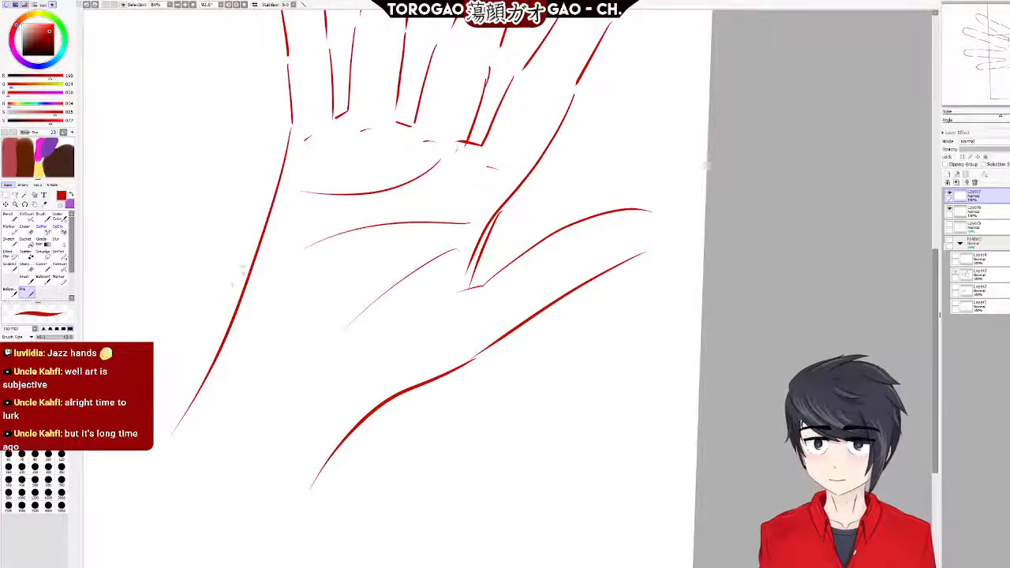
{"action": "left_click_drag", "start_coordinate": [274, 202], "coordinate": [233, 323]}
{"action": "key", "text": "ctrl+z"}
{"action": "mouse_move", "coordinate": [278, 171]}
{"action": "left_mouse_down"}
{"action": "mouse_move", "coordinate": [235, 292]}
{"action": "mouse_move", "coordinate": [163, 436]}
{"action": "left_mouse_up"}
{"action": "key", "text": "ctrl+z"}
{"action": "left_click_drag", "start_coordinate": [279, 174], "coordinate": [208, 436]}
{"action": "key", "text": "ctrl+z"}
{"action": "mouse_move", "coordinate": [280, 172]}
{"action": "left_mouse_down"}
{"action": "mouse_move", "coordinate": [206, 408]}
{"action": "mouse_move", "coordinate": [173, 430]}
{"action": "left_mouse_up"}
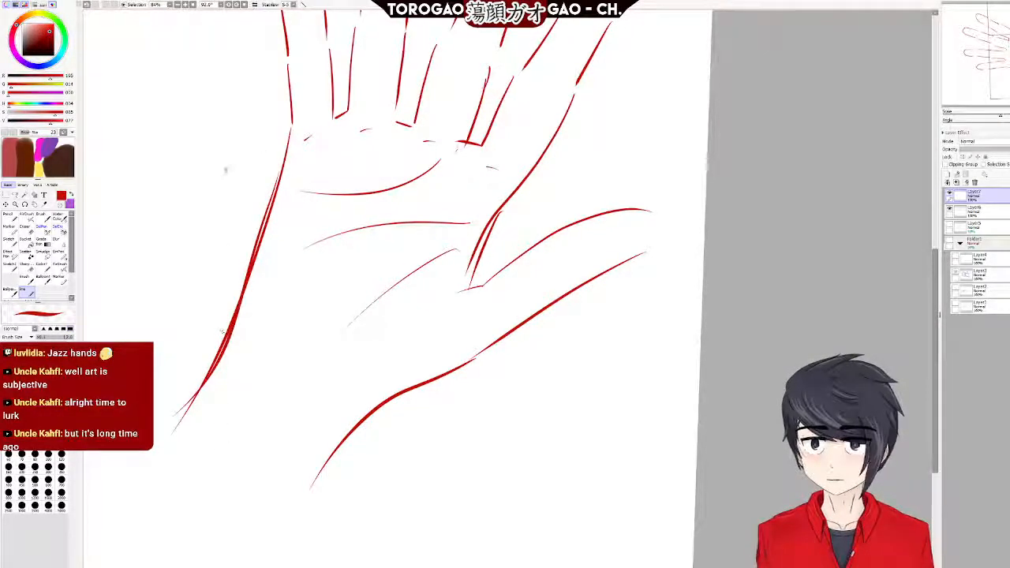
{"action": "key", "text": "ctrl+z"}
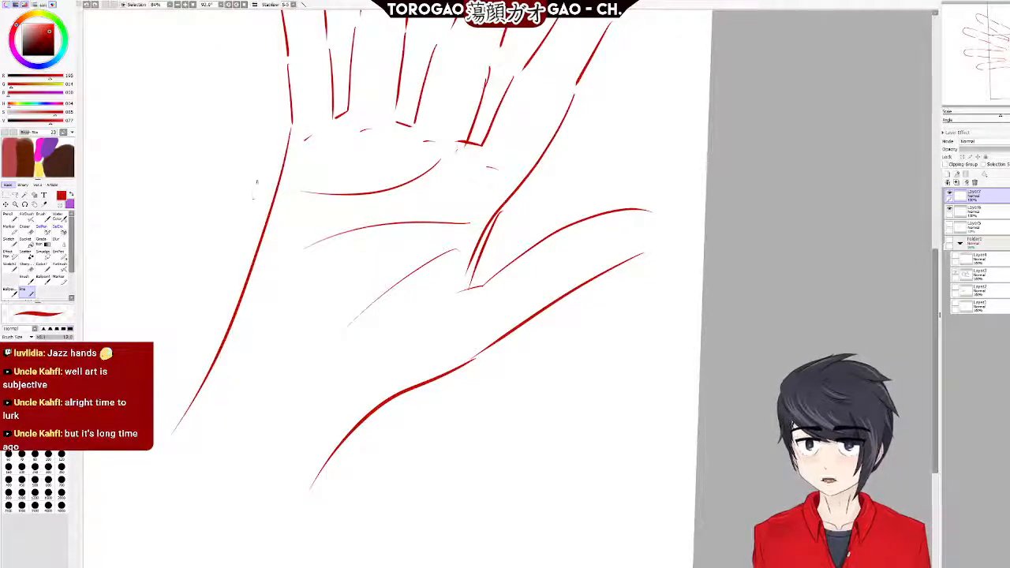
{"action": "mouse_move", "coordinate": [275, 190]}
{"action": "left_mouse_down"}
{"action": "mouse_move", "coordinate": [227, 380]}
{"action": "mouse_move", "coordinate": [174, 432]}
{"action": "left_mouse_up"}
{"action": "key", "text": "ctrl+z"}
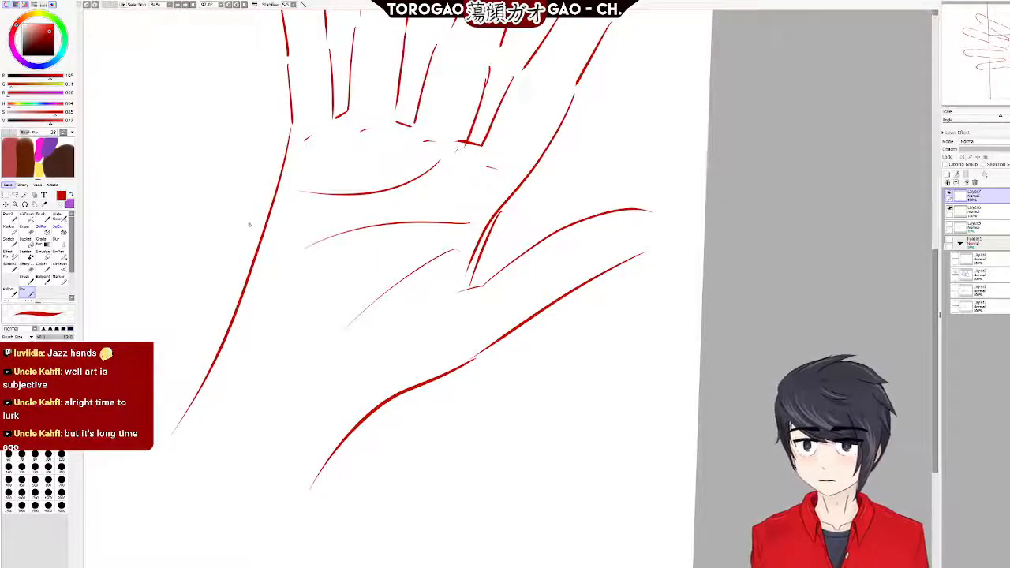
{"action": "left_click_drag", "start_coordinate": [271, 204], "coordinate": [202, 418]}
{"action": "key", "text": "ctrl+z"}
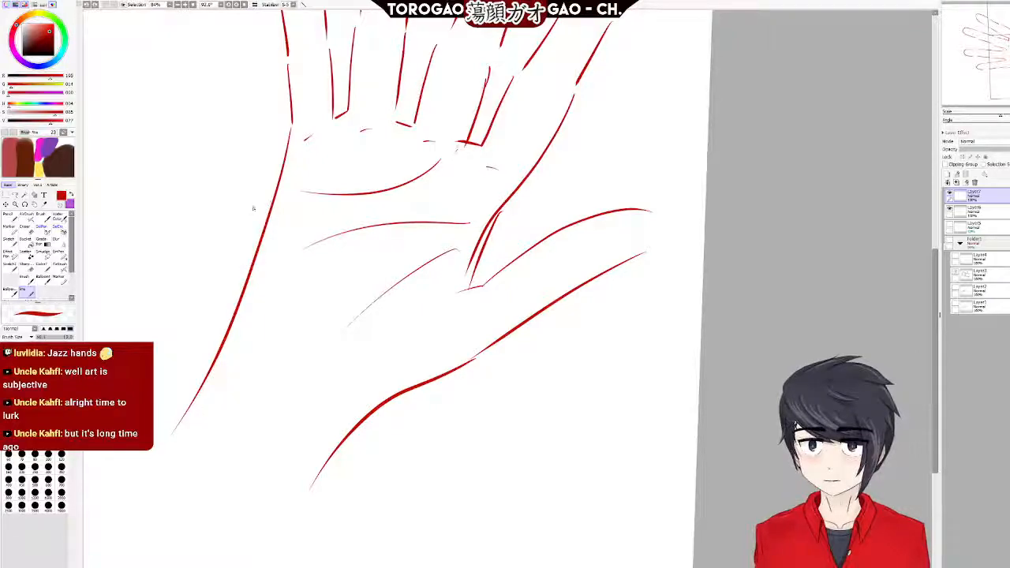
Redraw the palm's outer edge as a straighter tapered line running down over the old outline to the wrist.
{"action": "left_click_drag", "start_coordinate": [272, 199], "coordinate": [212, 401]}
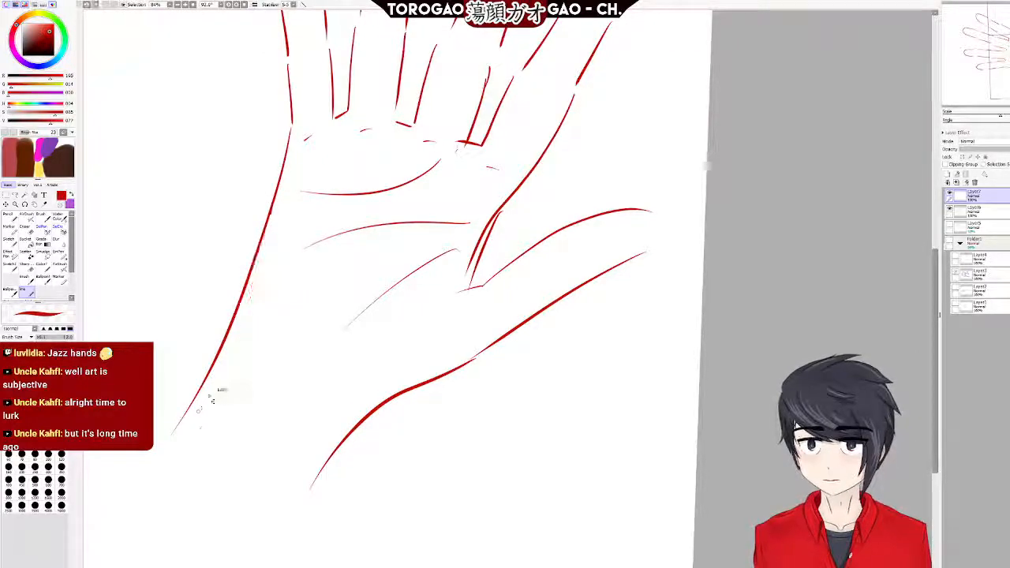
{"action": "mouse_move", "coordinate": [272, 203]}
{"action": "left_mouse_down"}
{"action": "mouse_move", "coordinate": [215, 379]}
{"action": "mouse_move", "coordinate": [179, 431]}
{"action": "left_mouse_up"}
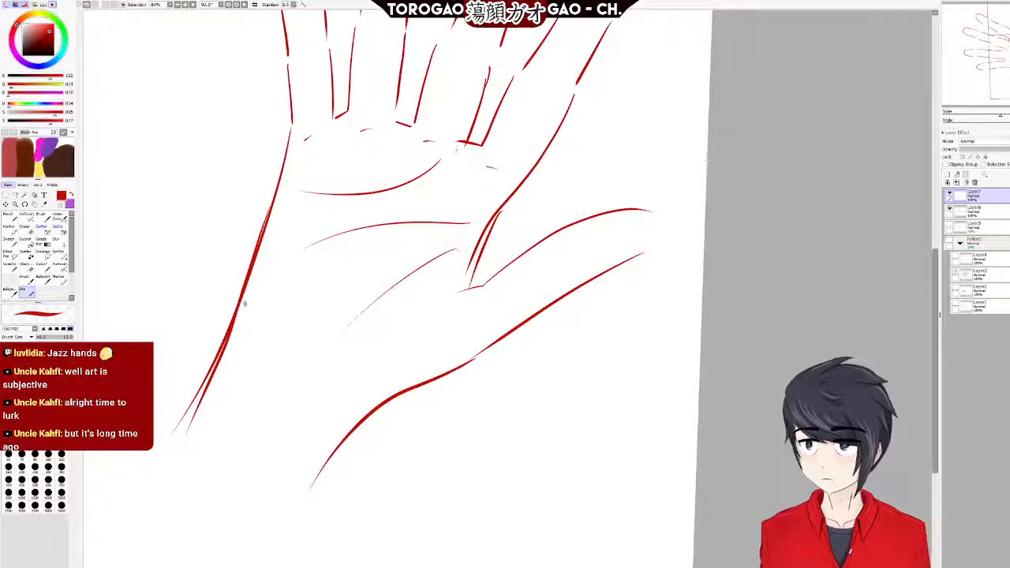
{"action": "scroll", "coordinate": [265, 209], "scroll_direction": "down", "scroll_amount": 5}
{"action": "scroll", "coordinate": [207, 257], "scroll_direction": "up", "scroll_amount": 5}
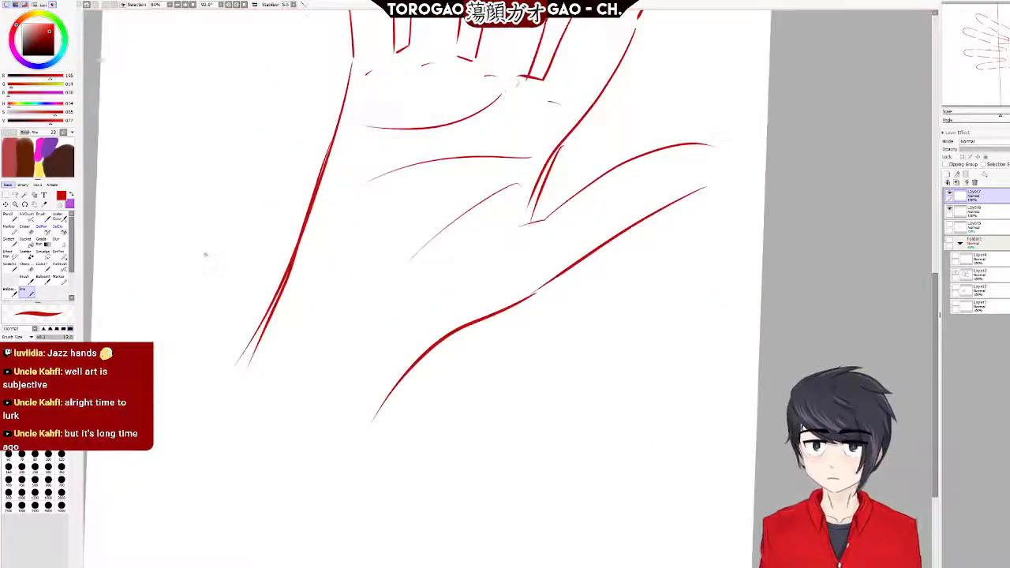
Compare the new outer palm line with the old outline by toggling the hand outline layer's visibility.
{"action": "left_click", "coordinate": [951, 210]}
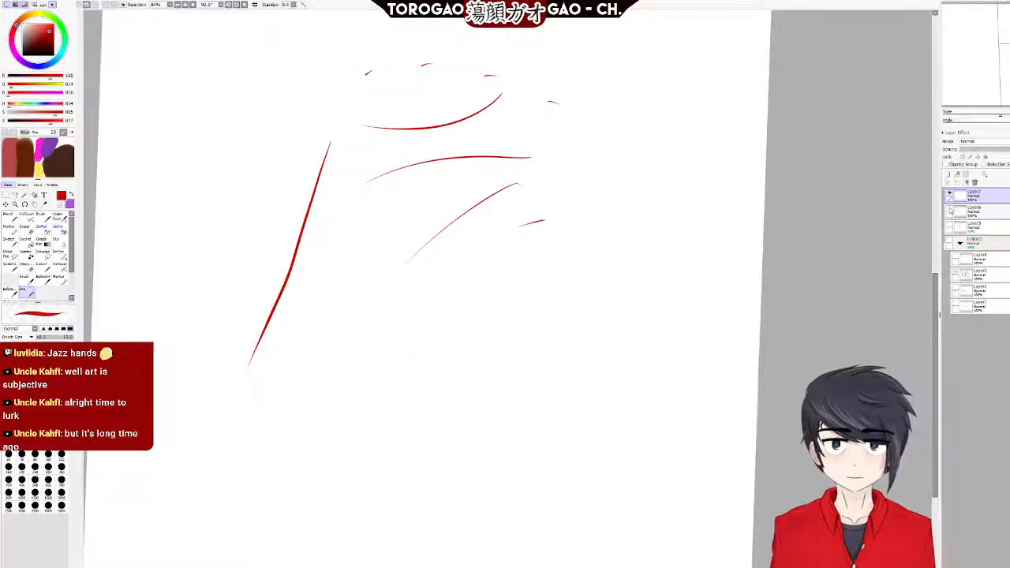
{"action": "left_click", "coordinate": [951, 210]}
{"action": "left_click", "coordinate": [951, 210]}
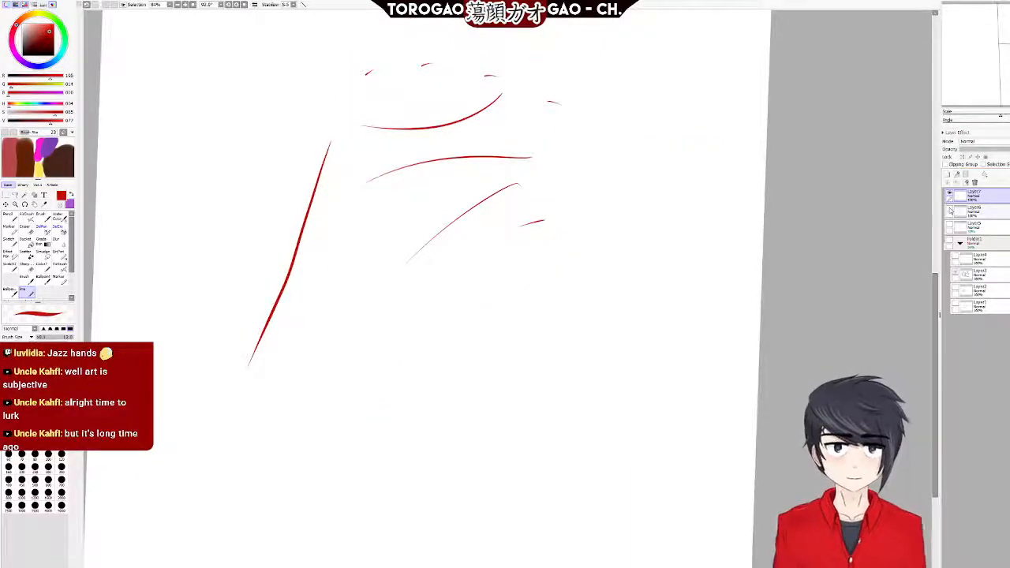
{"action": "left_click", "coordinate": [952, 210]}
{"action": "left_click", "coordinate": [951, 210]}
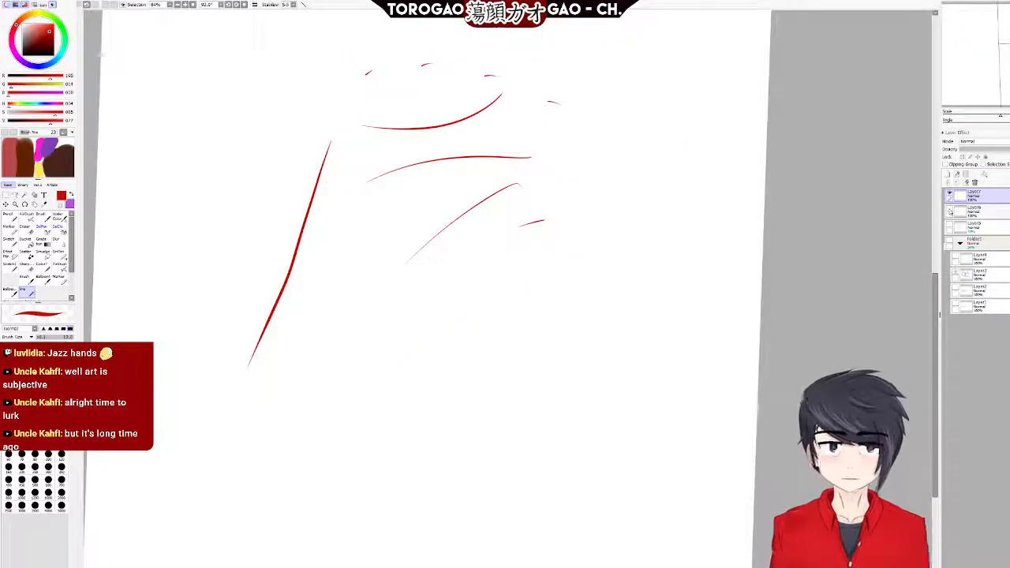
{"action": "left_click", "coordinate": [952, 210]}
Hide the crease layer and set up a layer mask on the hand outline layer for painting with a solid brush.
{"action": "left_click", "coordinate": [950, 194]}
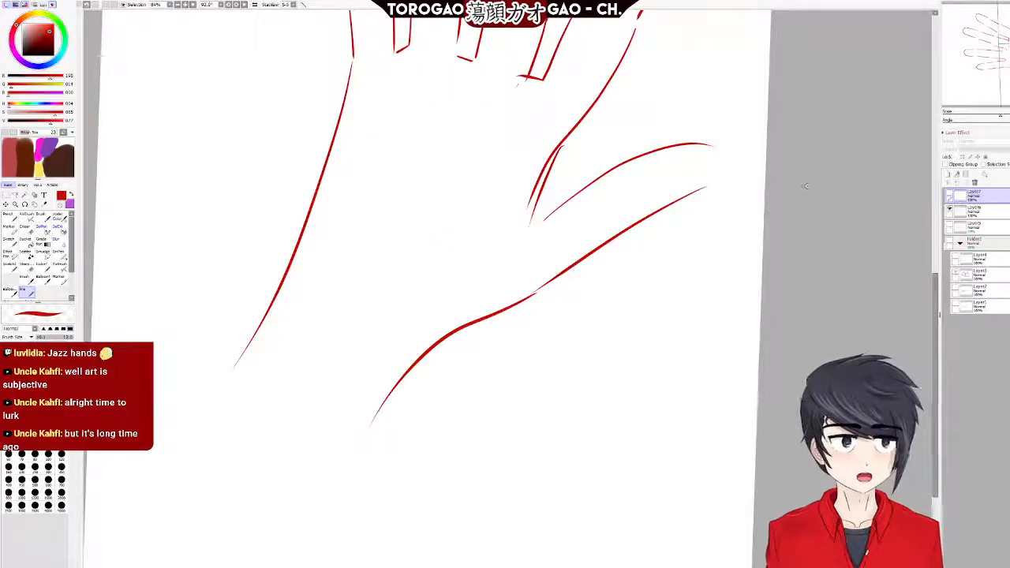
{"action": "scroll", "coordinate": [379, 207], "scroll_direction": "up", "scroll_amount": 1}
{"action": "scroll", "coordinate": [150, 209], "scroll_direction": "down", "scroll_amount": 3}
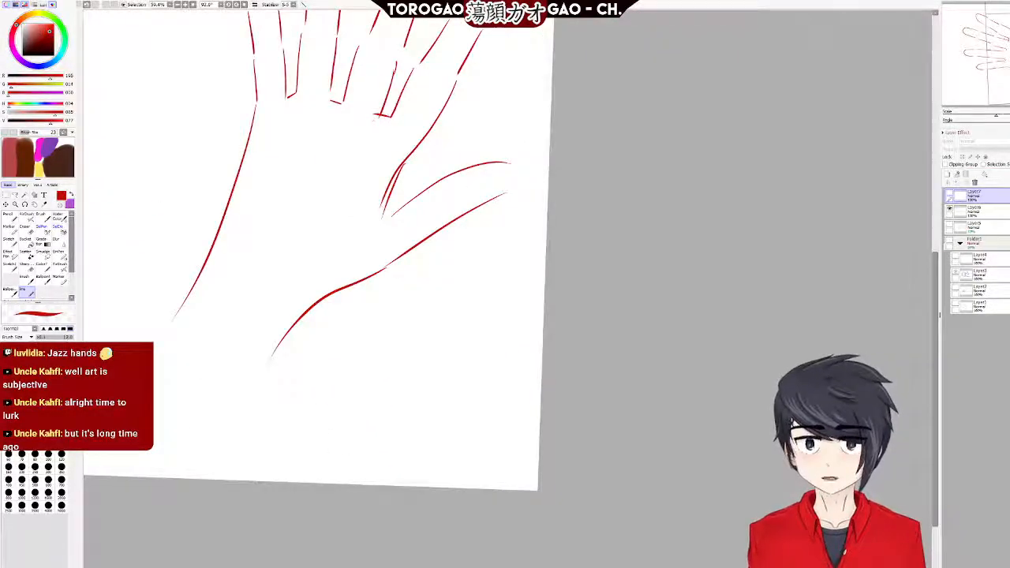
{"action": "left_click_drag", "start_coordinate": [513, 565], "coordinate": [483, 565]}
{"action": "left_click_drag", "start_coordinate": [934, 270], "coordinate": [933, 228]}
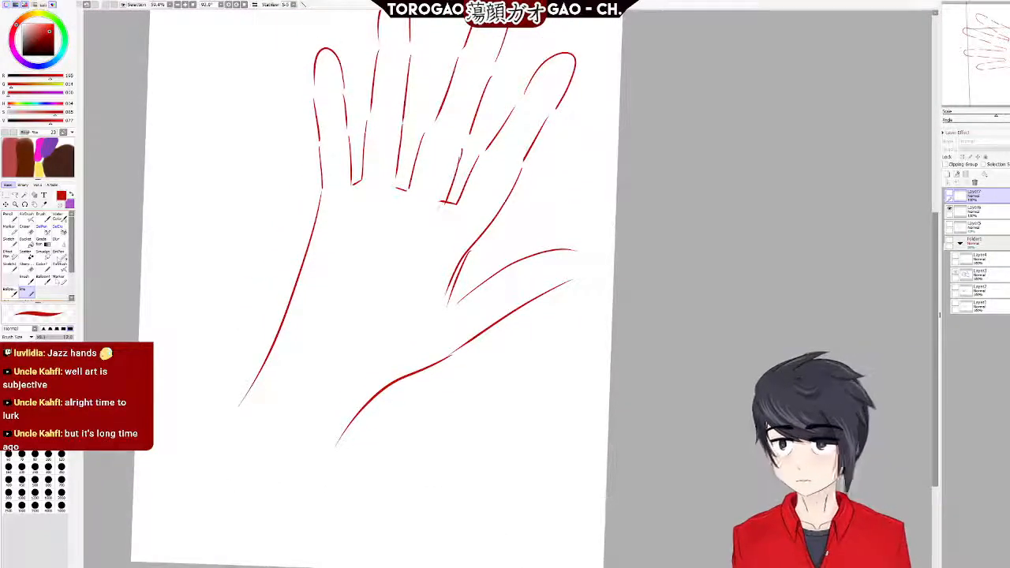
{"action": "left_click", "coordinate": [38, 267]}
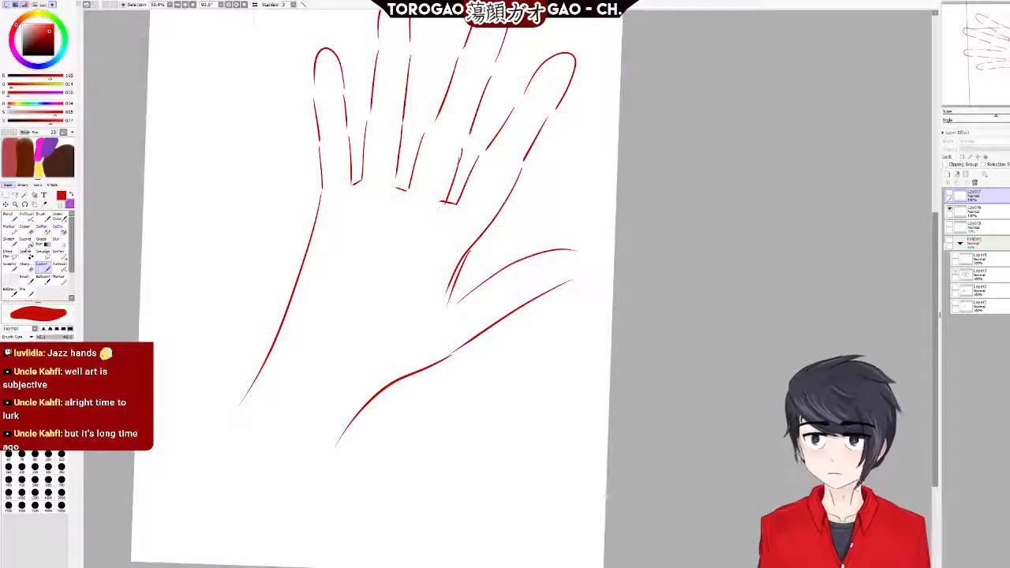
{"action": "left_click", "coordinate": [31, 291]}
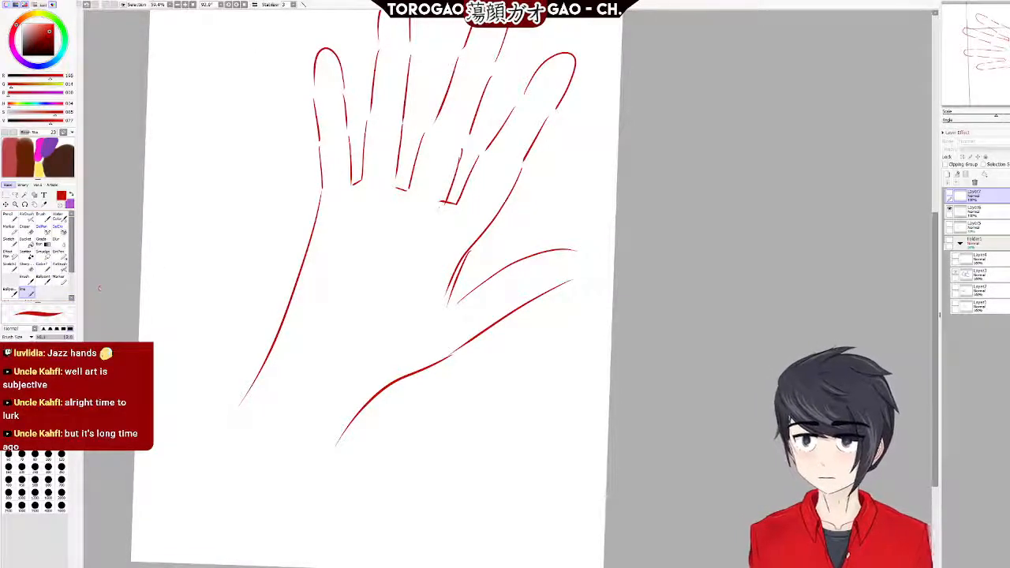
{"action": "left_click", "coordinate": [46, 270]}
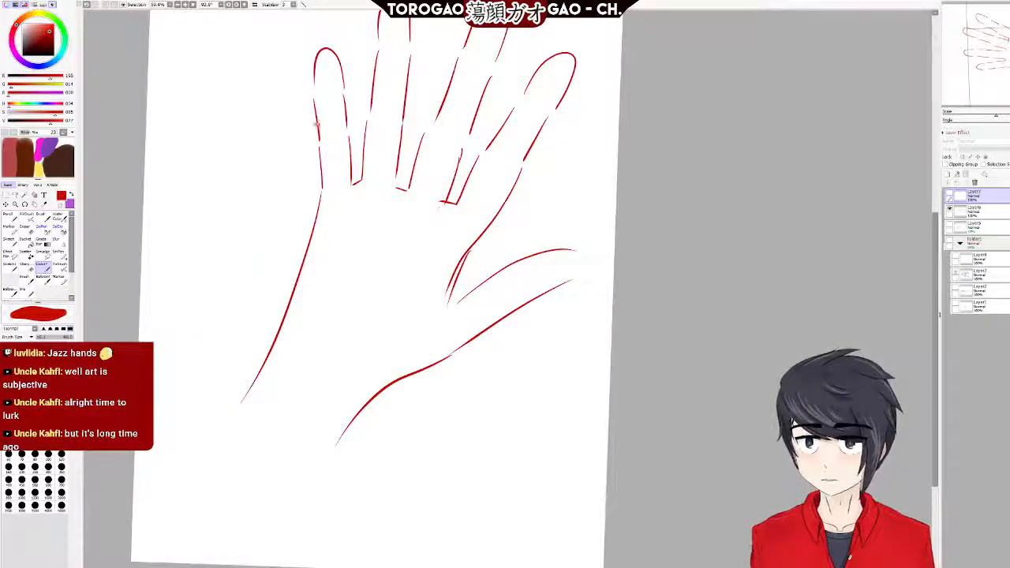
{"action": "left_click", "coordinate": [975, 210]}
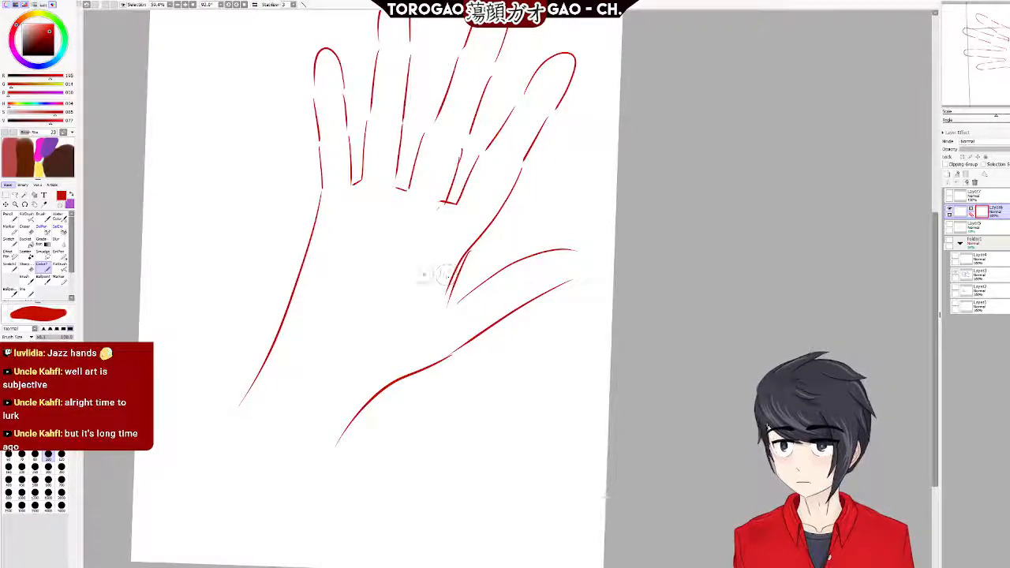
Mask out the old outer palm edge from the little finger's base to the wrist, using black.
{"action": "left_click_drag", "start_coordinate": [231, 412], "coordinate": [244, 388]}
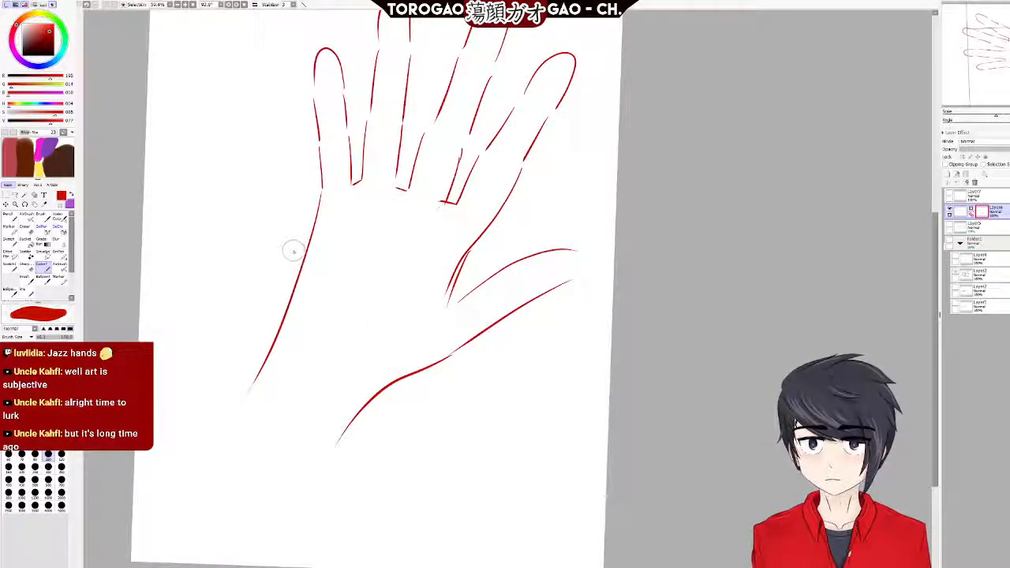
{"action": "mouse_move", "coordinate": [309, 237]}
{"action": "left_mouse_down"}
{"action": "mouse_move", "coordinate": [269, 383]}
{"action": "mouse_move", "coordinate": [250, 414]}
{"action": "mouse_move", "coordinate": [288, 309]}
{"action": "left_mouse_up"}
{"action": "key", "text": "ctrl+z"}
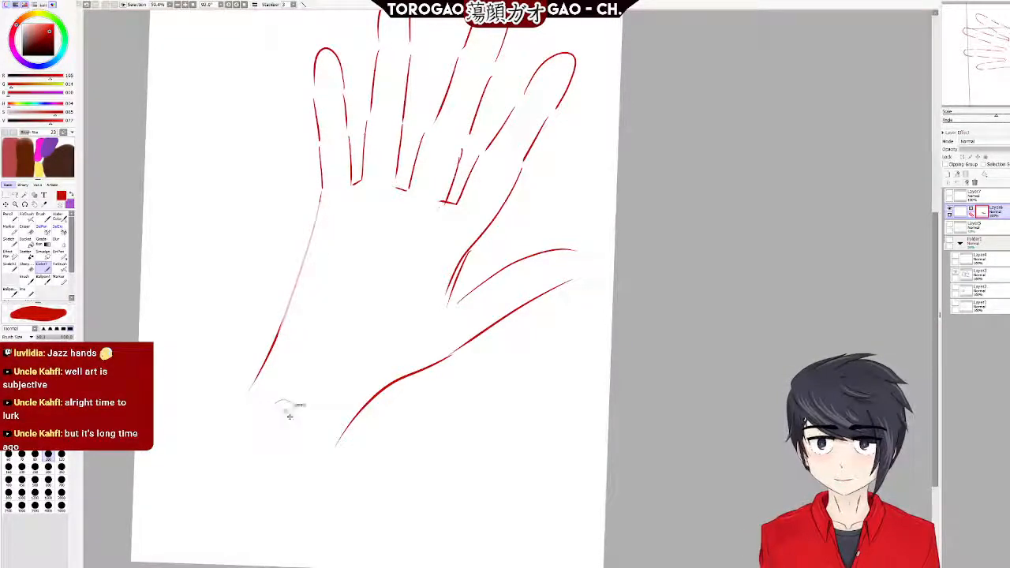
{"action": "left_click_drag", "start_coordinate": [49, 49], "coordinate": [80, 86]}
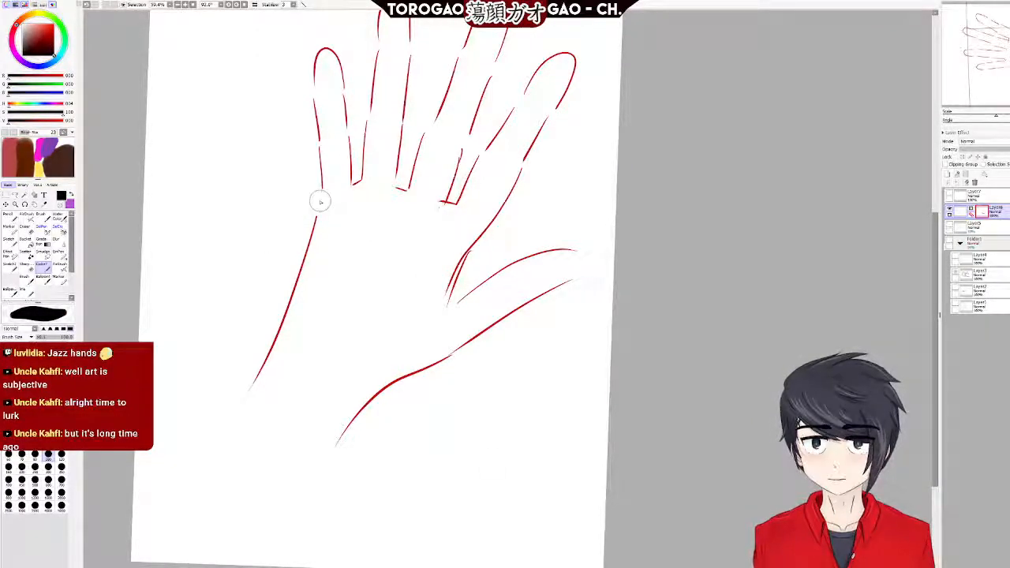
{"action": "left_click_drag", "start_coordinate": [321, 199], "coordinate": [251, 391]}
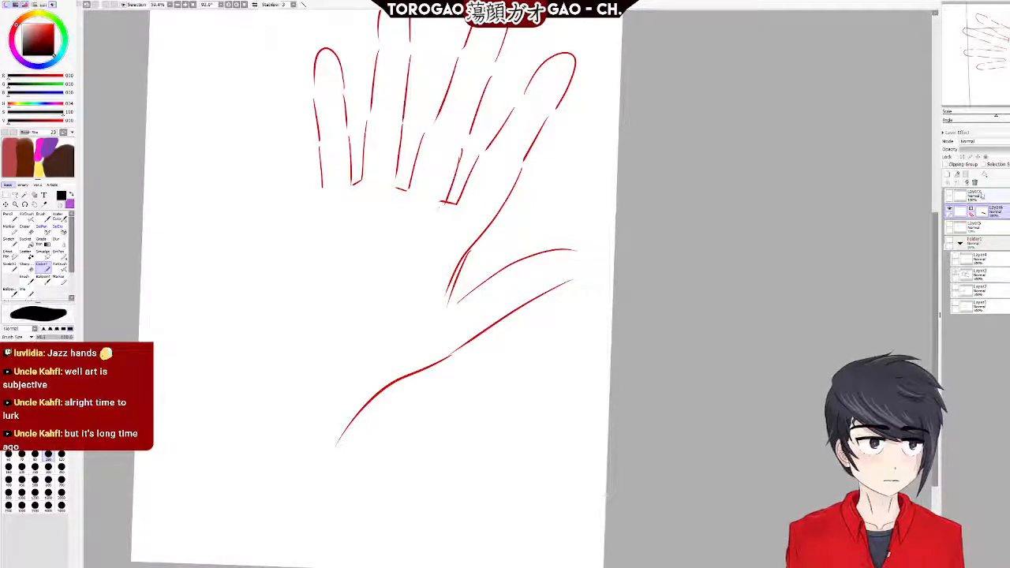
Show and activate the crease layer, and cover the new outer palm line with the selection pen.
{"action": "left_click", "coordinate": [981, 196]}
{"action": "left_click", "coordinate": [949, 194]}
{"action": "scroll", "coordinate": [616, 271], "scroll_direction": "down", "scroll_amount": 5}
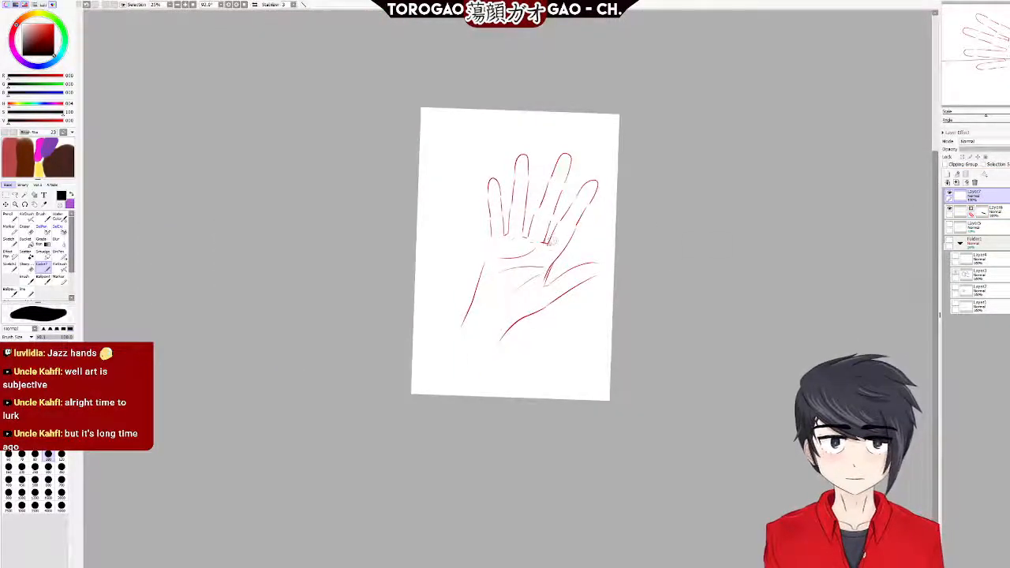
{"action": "scroll", "coordinate": [513, 251], "scroll_direction": "up", "scroll_amount": 4}
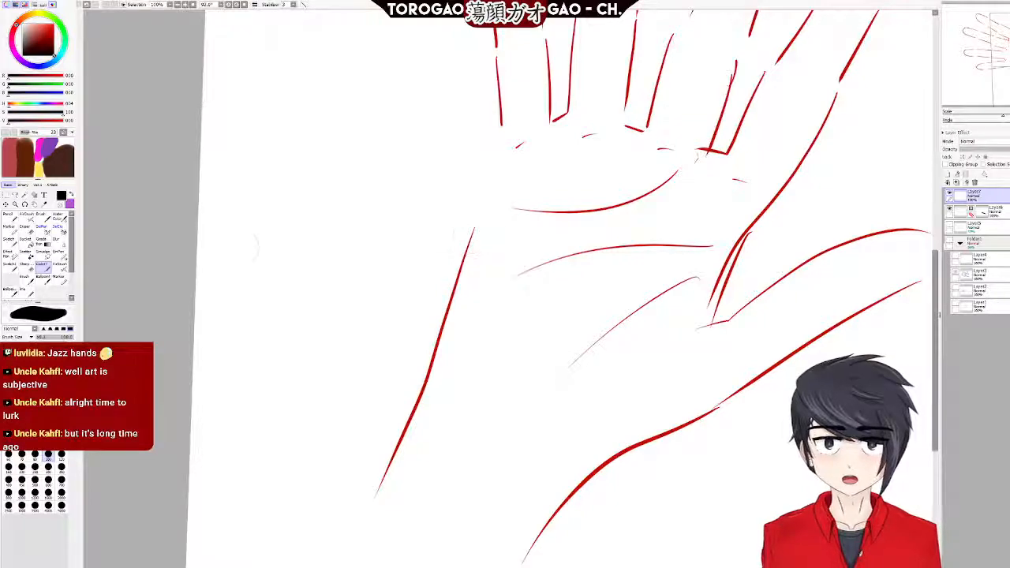
{"action": "left_click", "coordinate": [41, 228]}
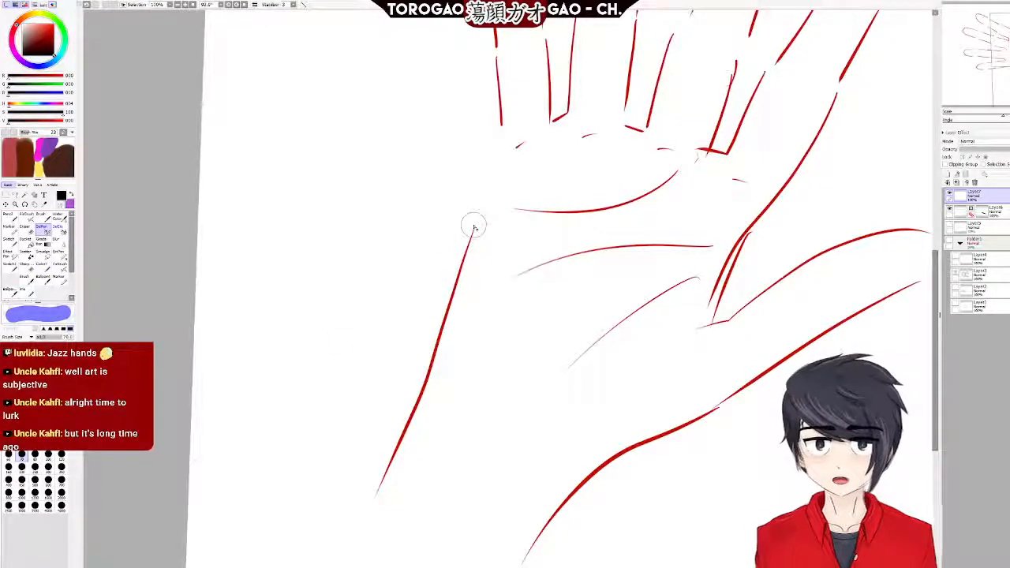
{"action": "left_click_drag", "start_coordinate": [473, 225], "coordinate": [406, 386]}
{"action": "left_click_drag", "start_coordinate": [468, 288], "coordinate": [413, 465]}
{"action": "mouse_move", "coordinate": [419, 391]}
{"action": "left_mouse_down"}
{"action": "mouse_move", "coordinate": [371, 483]}
{"action": "mouse_move", "coordinate": [389, 507]}
{"action": "mouse_move", "coordinate": [368, 526]}
{"action": "mouse_move", "coordinate": [355, 503]}
{"action": "left_mouse_up"}
{"action": "mouse_move", "coordinate": [412, 452]}
{"action": "left_mouse_down"}
{"action": "mouse_move", "coordinate": [473, 308]}
{"action": "mouse_move", "coordinate": [477, 260]}
{"action": "left_mouse_up"}
{"action": "scroll", "coordinate": [287, 317], "scroll_direction": "down", "scroll_amount": 3}
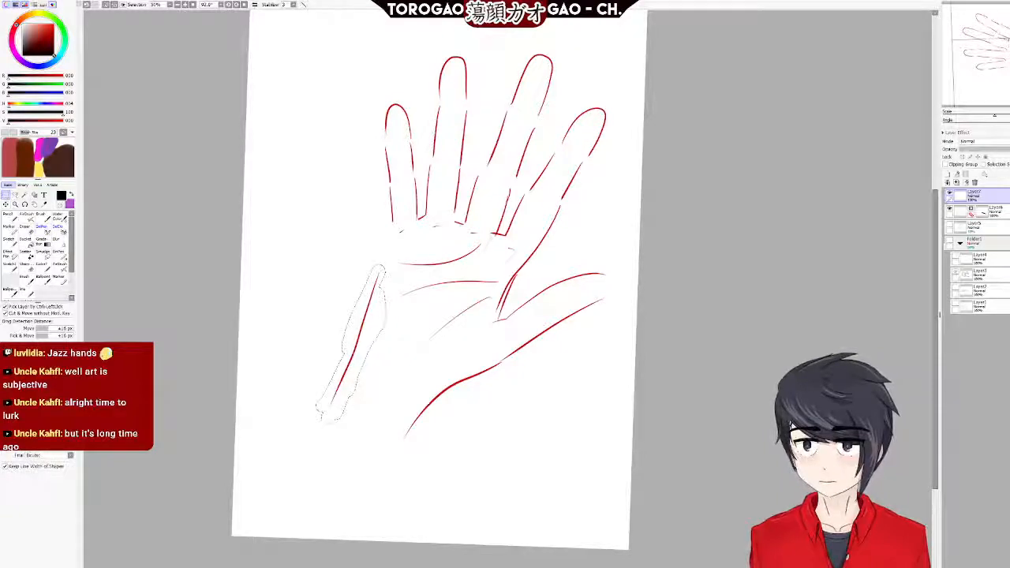
Free-transform the selected outer palm line, moving its upper end to the little finger's base and skewing its lower end toward the wrist.
{"action": "key", "text": "ctrl+t"}
{"action": "left_click_drag", "start_coordinate": [382, 274], "coordinate": [394, 243]}
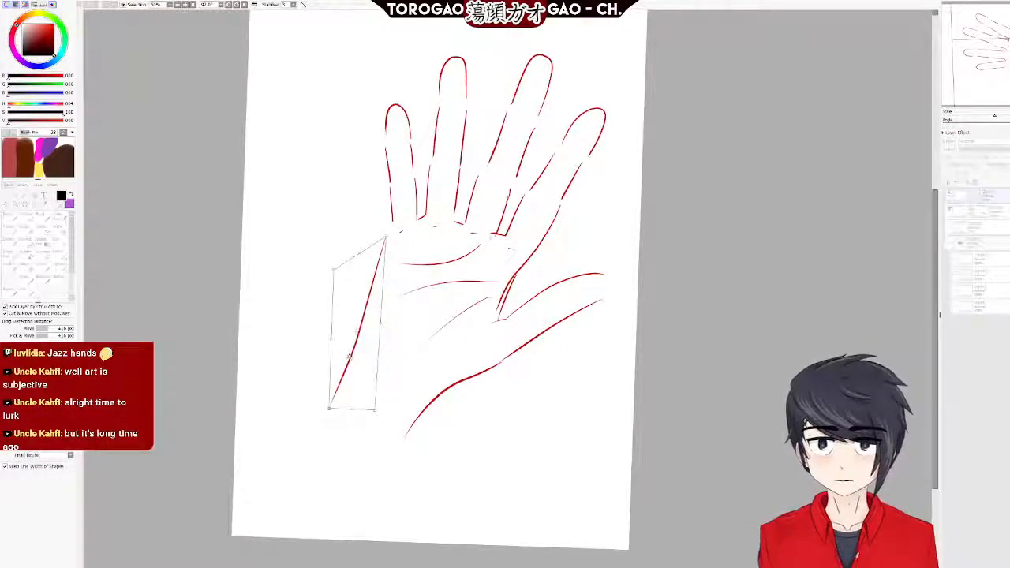
{"action": "left_click_drag", "start_coordinate": [349, 356], "coordinate": [345, 353]}
{"action": "left_click_drag", "start_coordinate": [330, 414], "coordinate": [324, 414]}
{"action": "left_click_drag", "start_coordinate": [348, 332], "coordinate": [355, 333]}
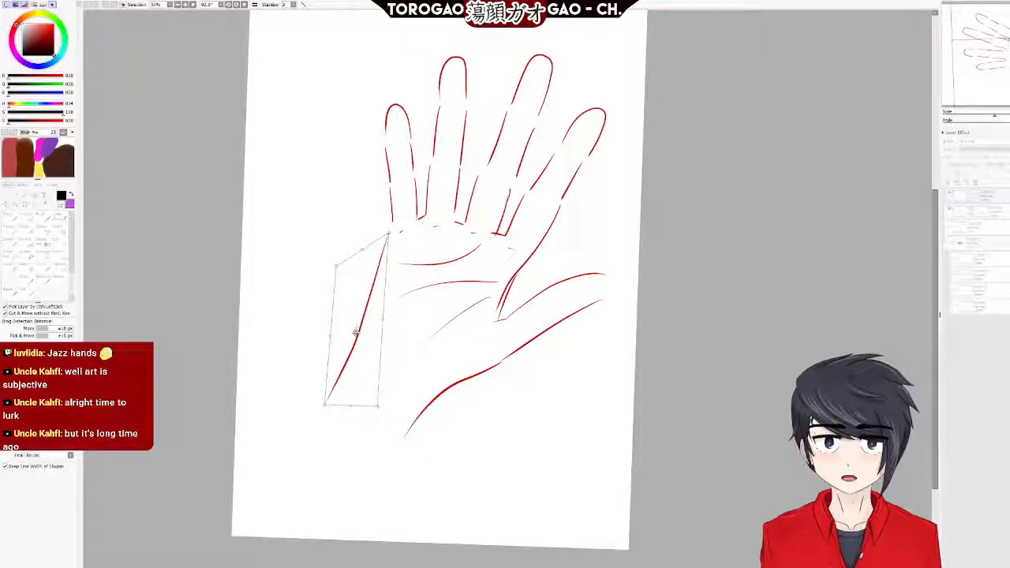
{"action": "left_click_drag", "start_coordinate": [386, 399], "coordinate": [390, 419]}
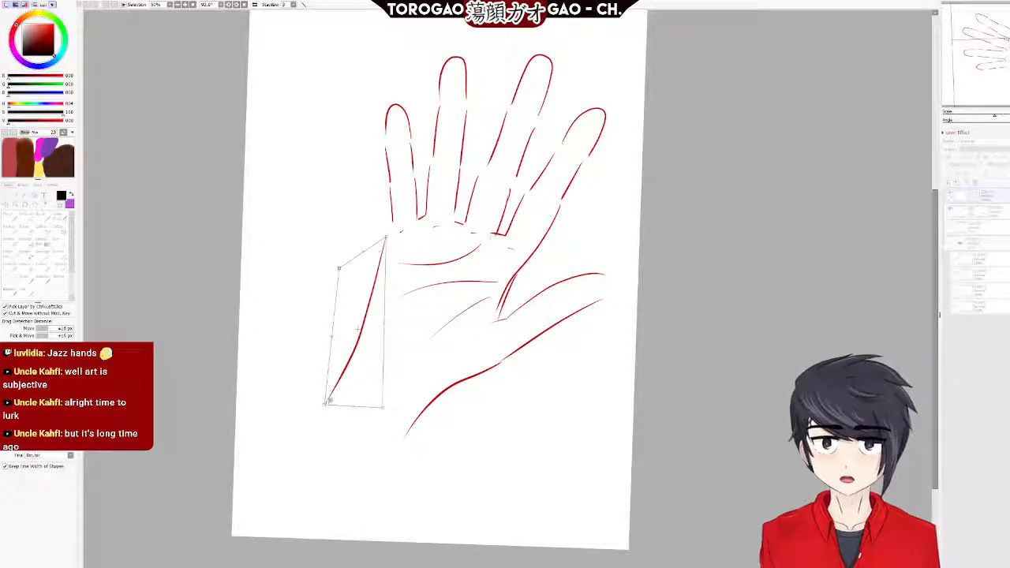
{"action": "left_click_drag", "start_coordinate": [330, 415], "coordinate": [377, 403]}
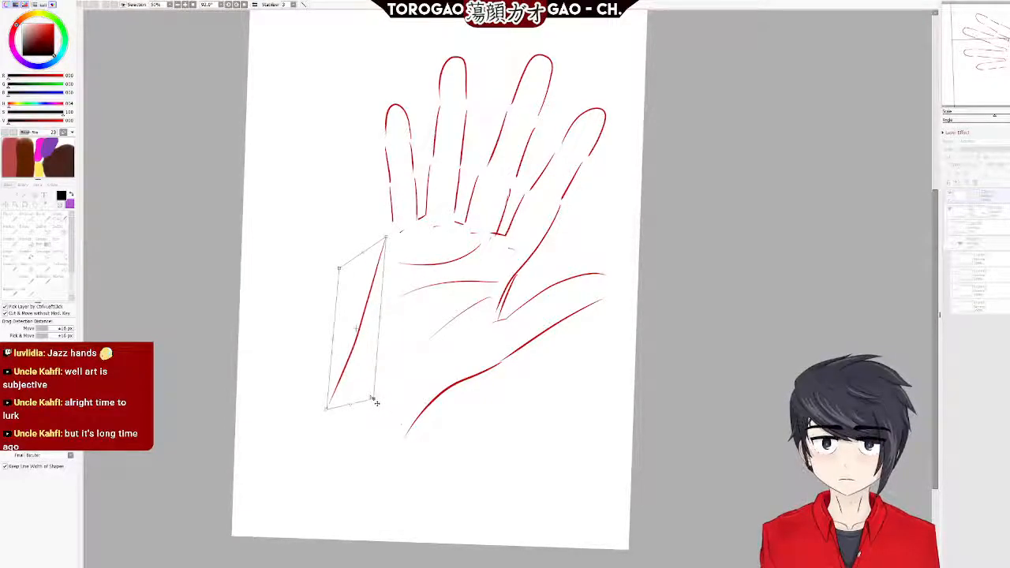
{"action": "left_click_drag", "start_coordinate": [356, 329], "coordinate": [358, 326]}
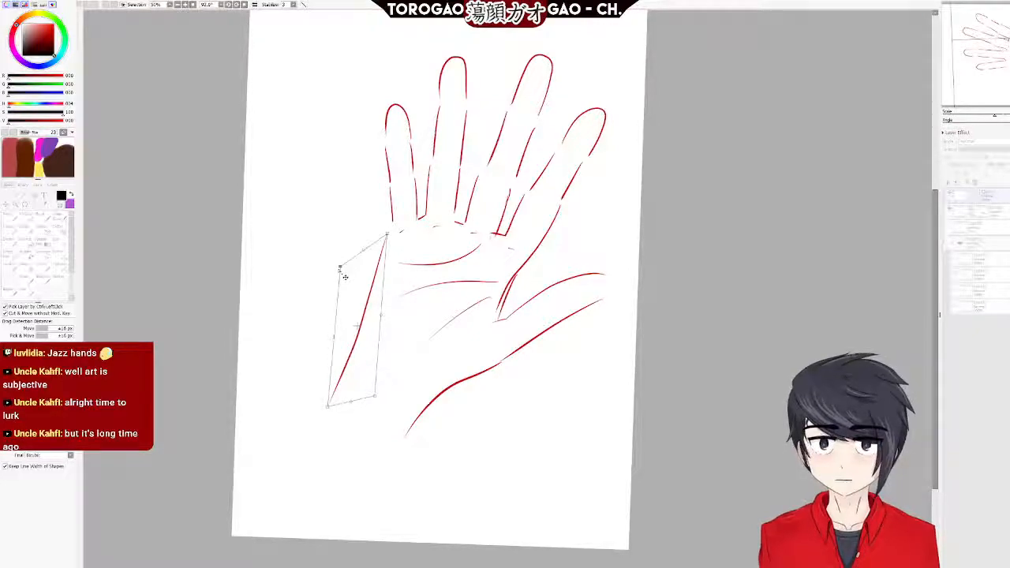
Fine-tune the outer palm line's upper end against the whole hand, apply the transformation and clear the selection.
{"action": "scroll", "coordinate": [471, 322], "scroll_direction": "down", "scroll_amount": 5}
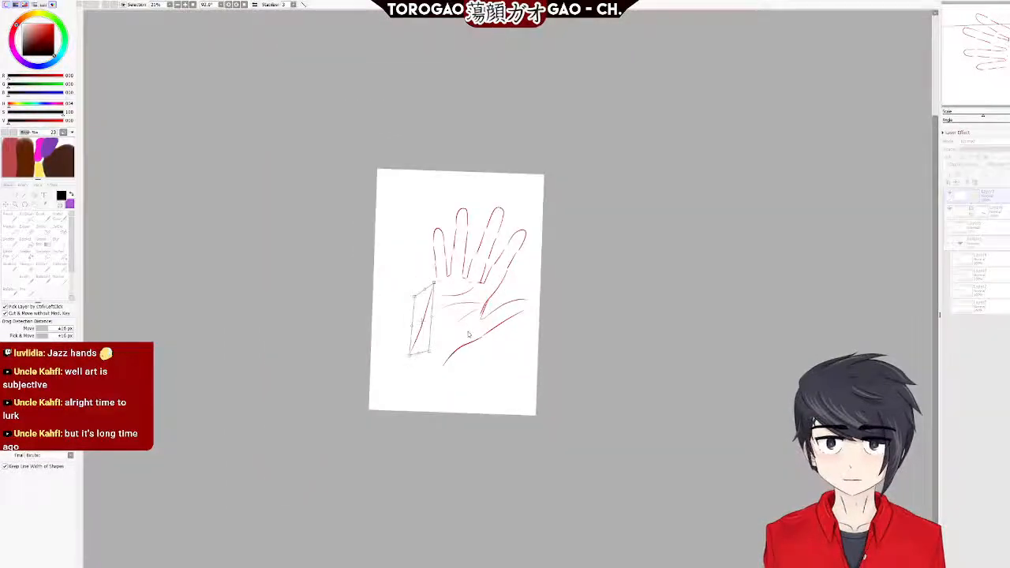
{"action": "scroll", "coordinate": [470, 336], "scroll_direction": "up", "scroll_amount": 6}
{"action": "left_click_drag", "start_coordinate": [371, 185], "coordinate": [372, 185]}
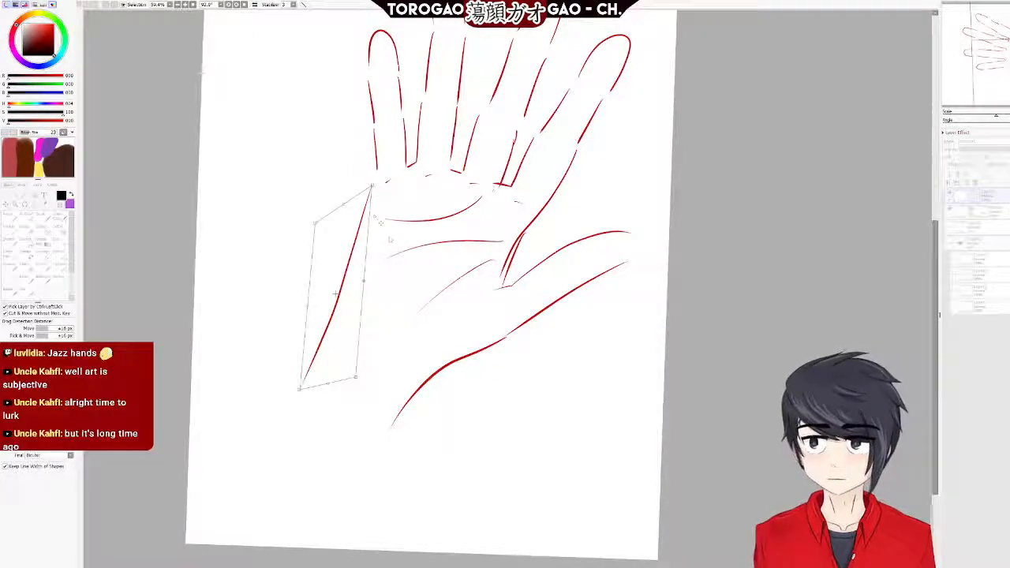
{"action": "scroll", "coordinate": [356, 226], "scroll_direction": "down", "scroll_amount": 1}
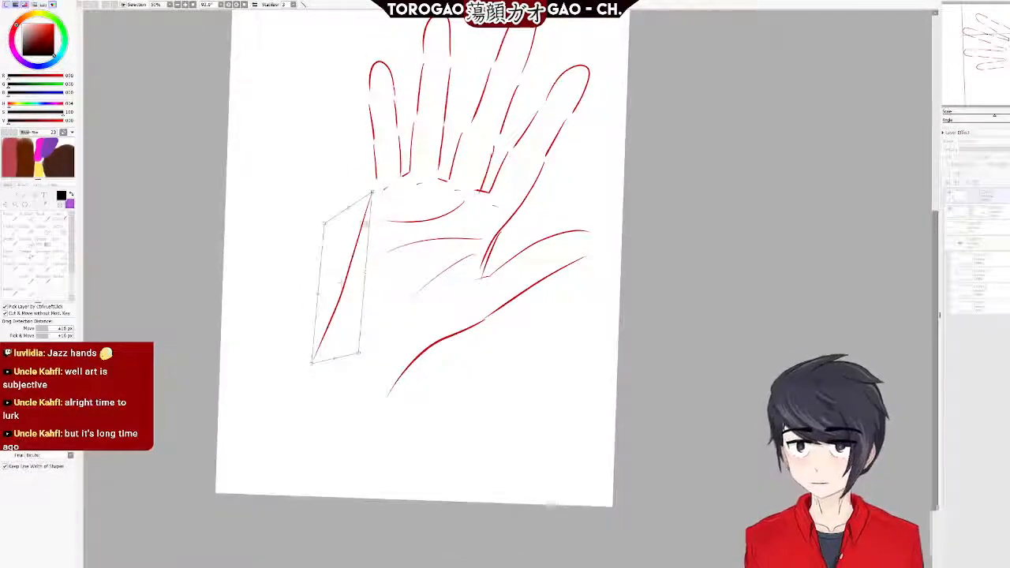
{"action": "scroll", "coordinate": [496, 371], "scroll_direction": "up", "scroll_amount": 4}
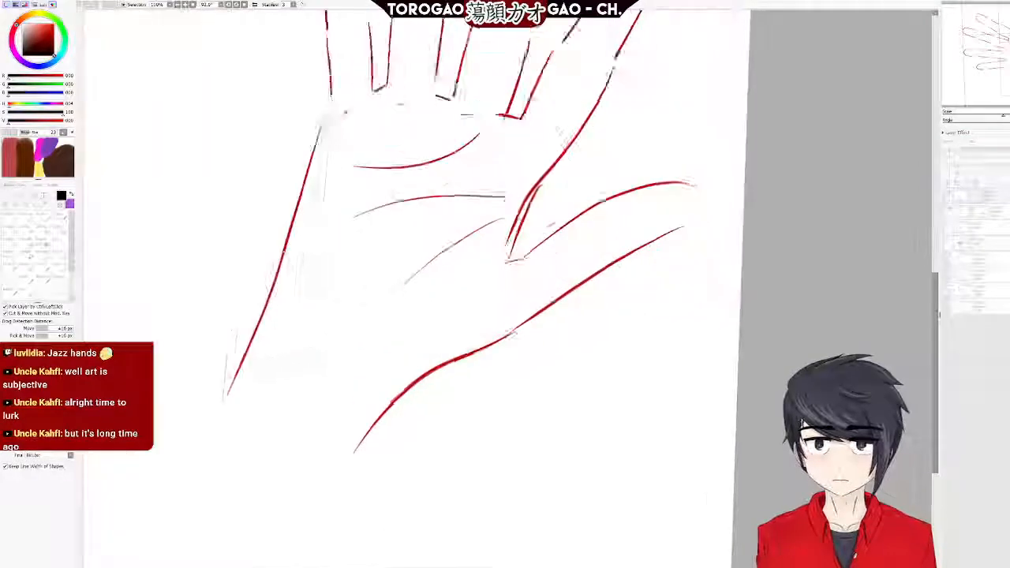
{"action": "key", "text": "Return"}
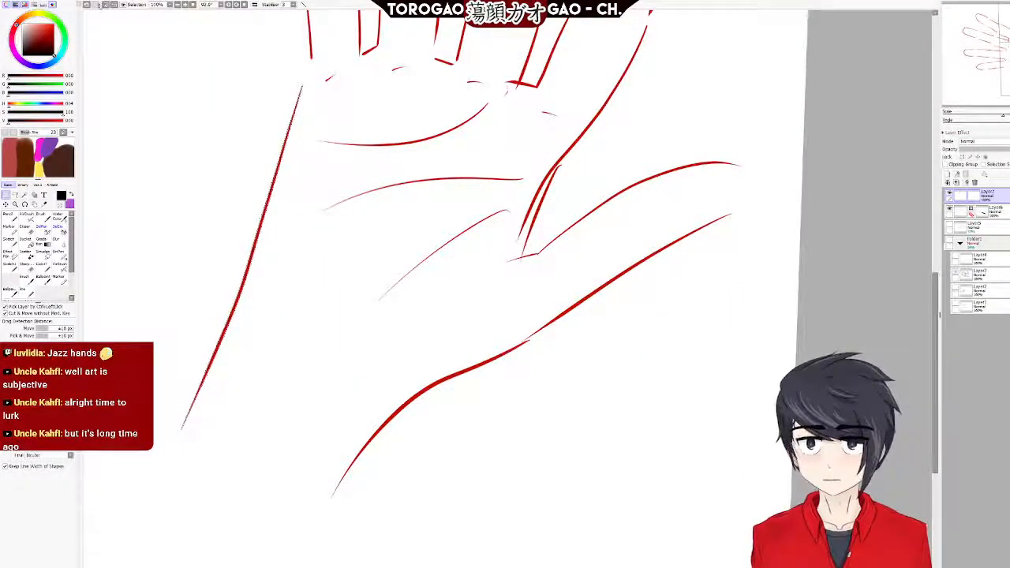
{"action": "key", "text": "ctrl+d"}
Draw two thin, slightly sloping crease lines across the wrist, using the red sampled from the existing line art.
{"action": "scroll", "coordinate": [276, 251], "scroll_direction": "down", "scroll_amount": 4}
{"action": "scroll", "coordinate": [245, 330], "scroll_direction": "up", "scroll_amount": 3}
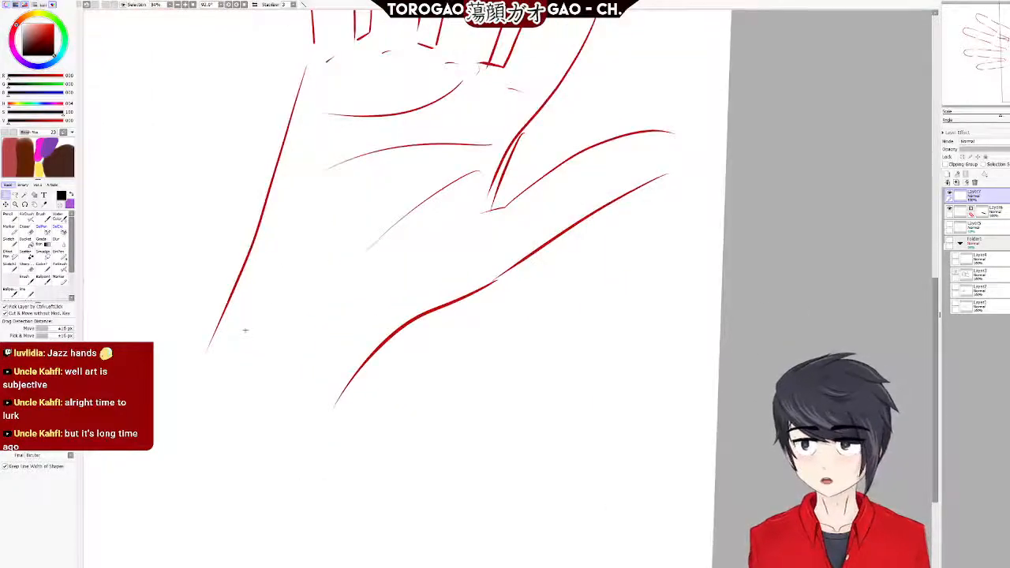
{"action": "left_click", "coordinate": [24, 291]}
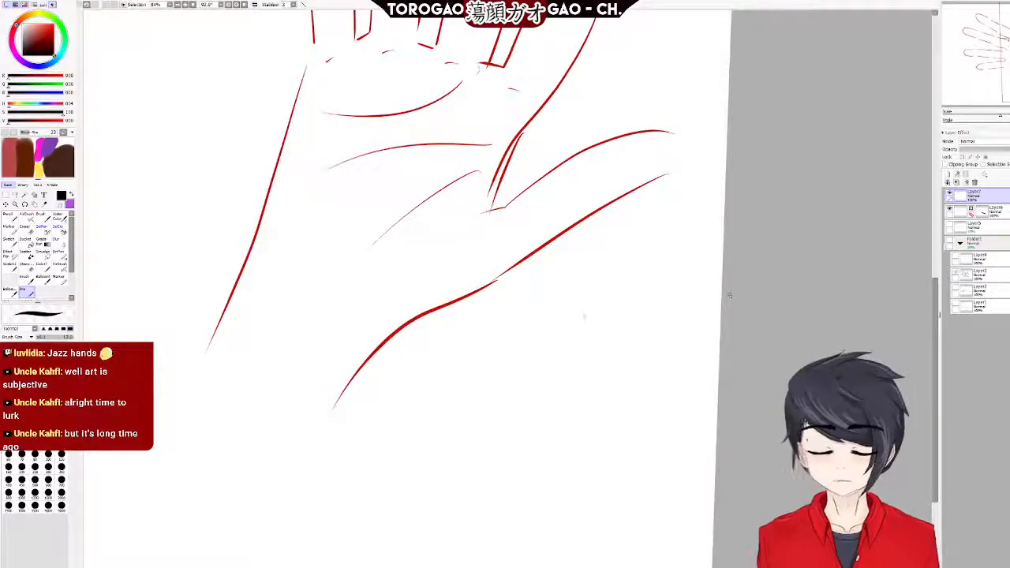
{"action": "scroll", "coordinate": [368, 232], "scroll_direction": "up", "scroll_amount": 8}
{"action": "right_click", "coordinate": [607, 557]}
{"action": "scroll", "coordinate": [606, 557], "scroll_direction": "down", "scroll_amount": 7}
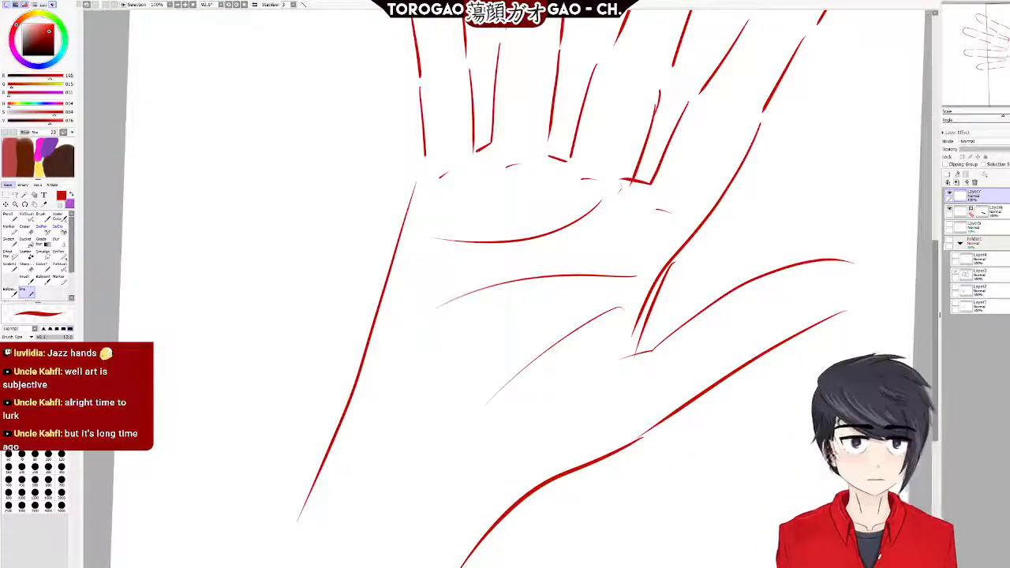
{"action": "left_click", "coordinate": [950, 193]}
{"action": "left_click", "coordinate": [951, 193]}
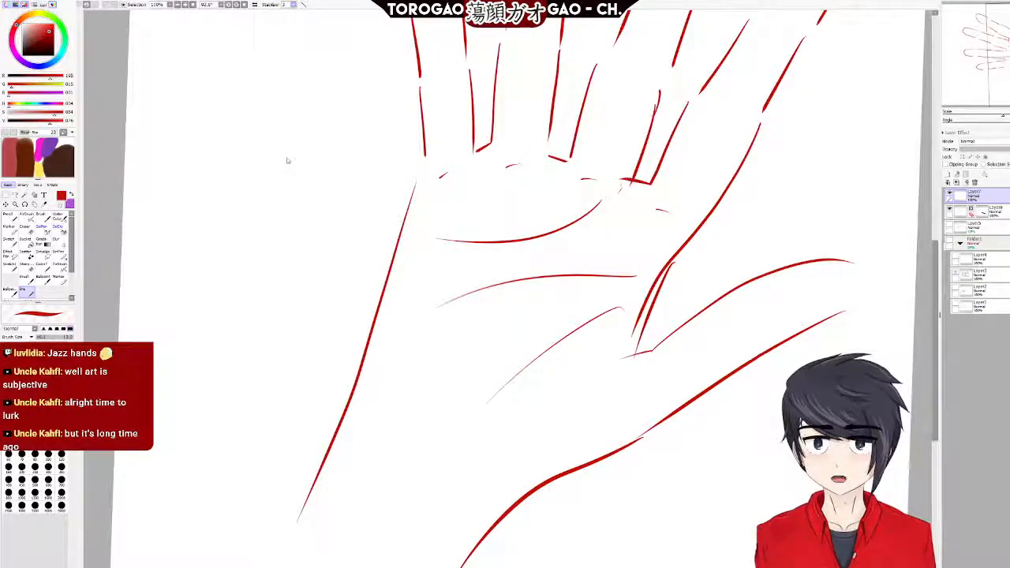
{"action": "left_click_drag", "start_coordinate": [938, 278], "coordinate": [938, 306]}
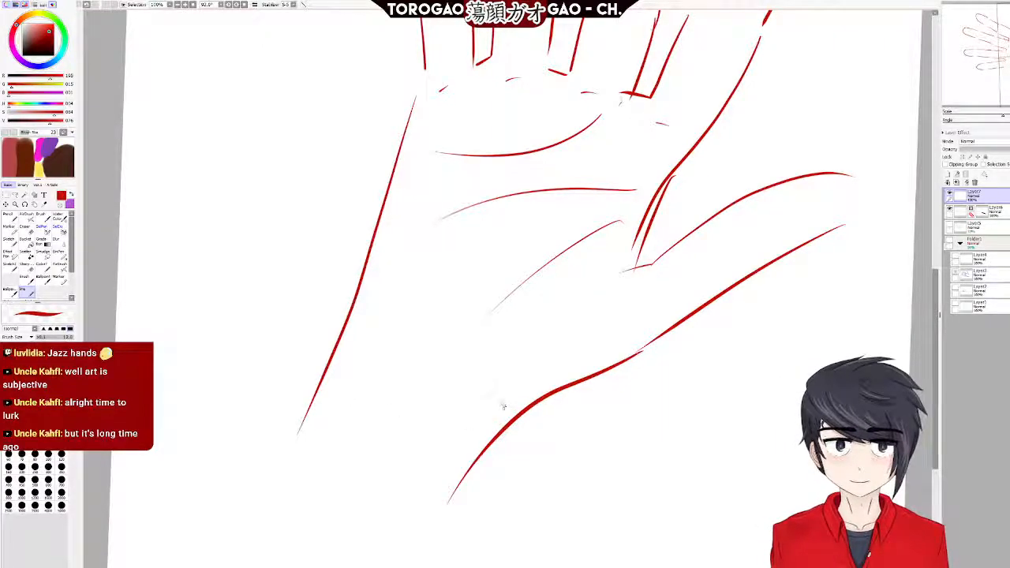
{"action": "mouse_move", "coordinate": [333, 384]}
{"action": "left_mouse_down"}
{"action": "mouse_move", "coordinate": [513, 404]}
{"action": "mouse_move", "coordinate": [355, 375]}
{"action": "mouse_move", "coordinate": [469, 437]}
{"action": "left_mouse_up"}
{"action": "key", "text": "ctrl+z"}
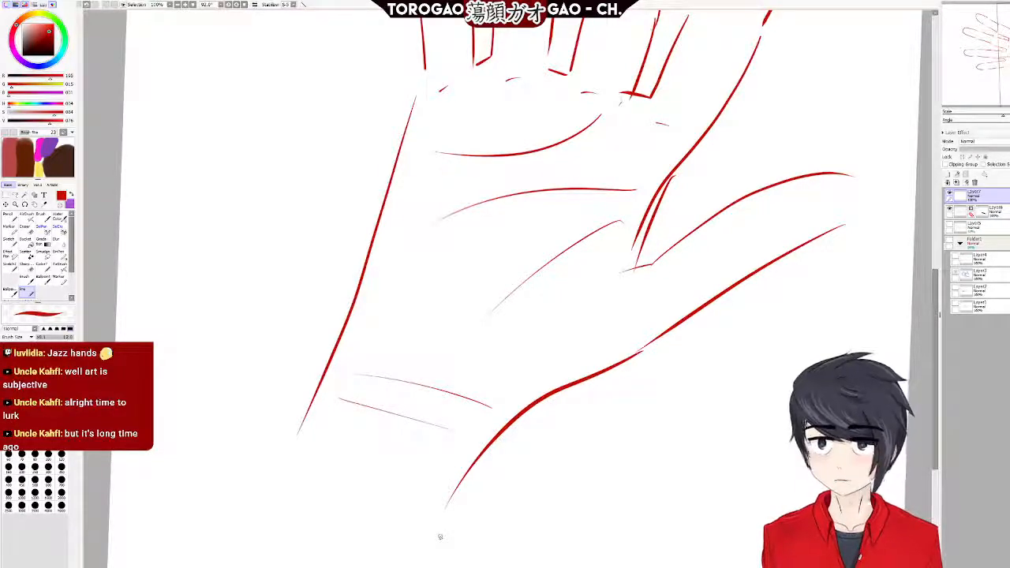
Examine the whole hand's proportions and wrist creases at several zoom levels, both tilted and with the canvas rotation reset.
{"action": "scroll", "coordinate": [441, 537], "scroll_direction": "down", "scroll_amount": 4}
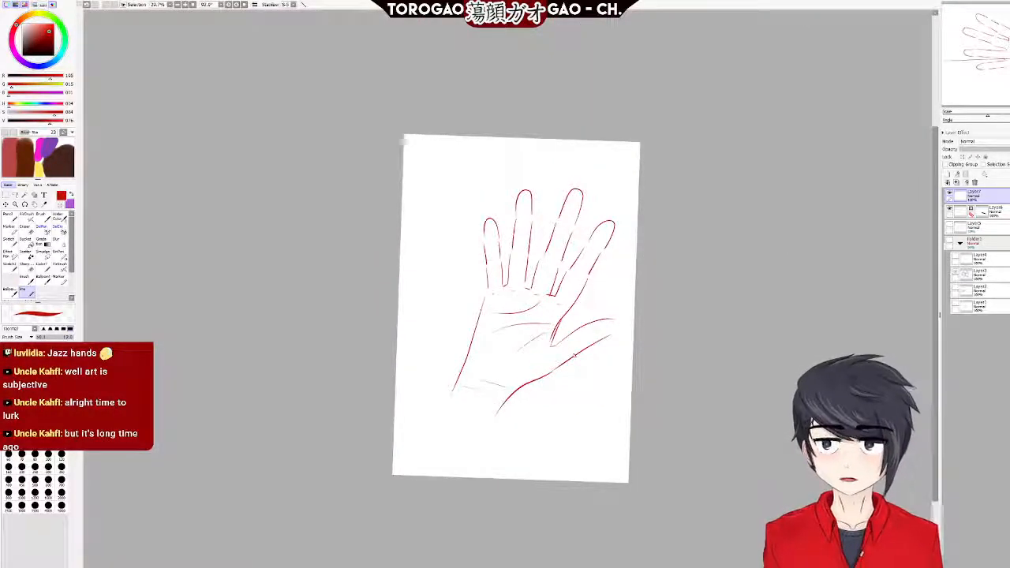
{"action": "scroll", "coordinate": [558, 369], "scroll_direction": "up", "scroll_amount": 2}
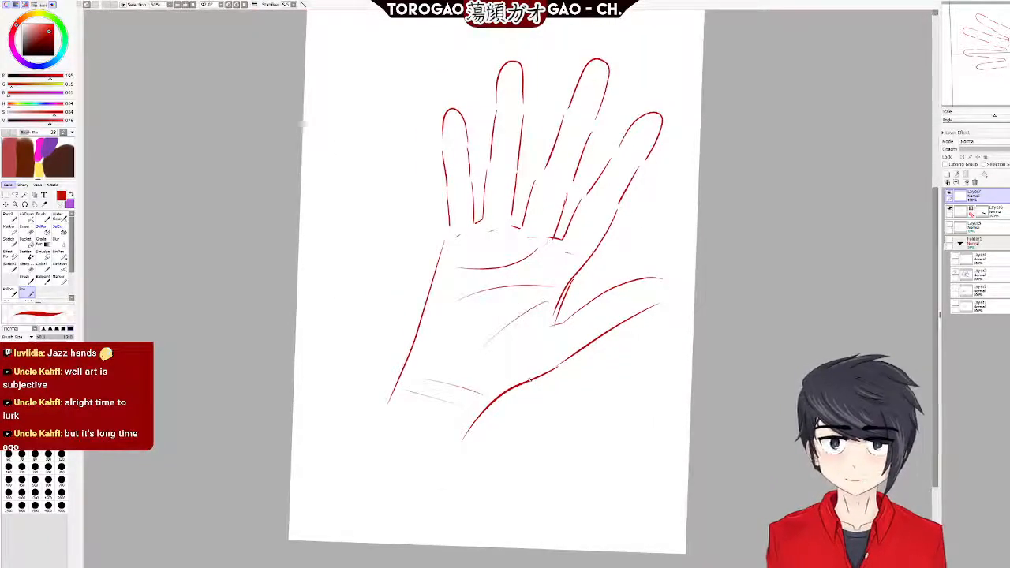
{"action": "scroll", "coordinate": [547, 353], "scroll_direction": "down", "scroll_amount": 2}
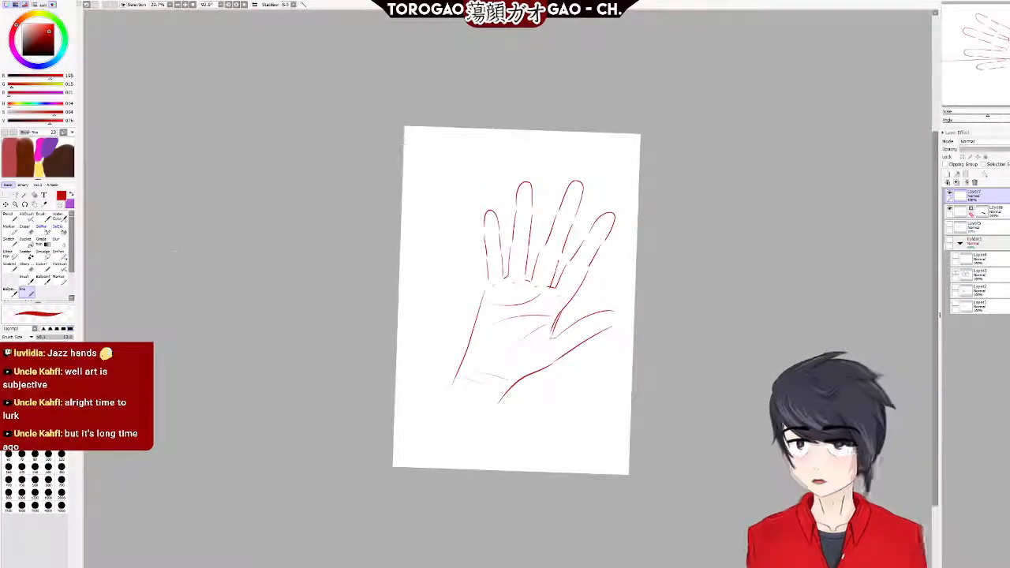
{"action": "scroll", "coordinate": [550, 284], "scroll_direction": "up", "scroll_amount": 2}
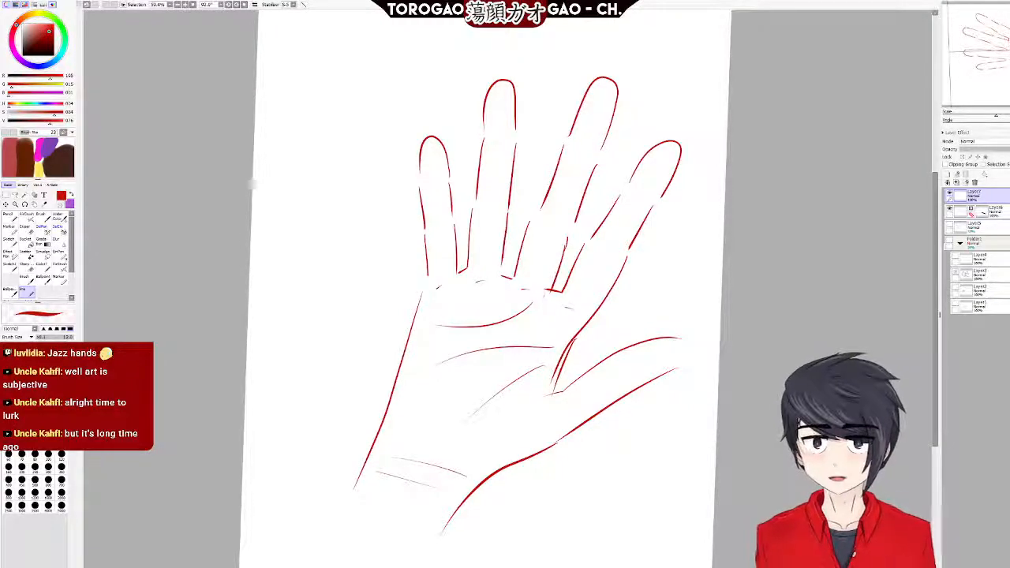
{"action": "left_click_drag", "start_coordinate": [163, 8], "coordinate": [324, 41]}
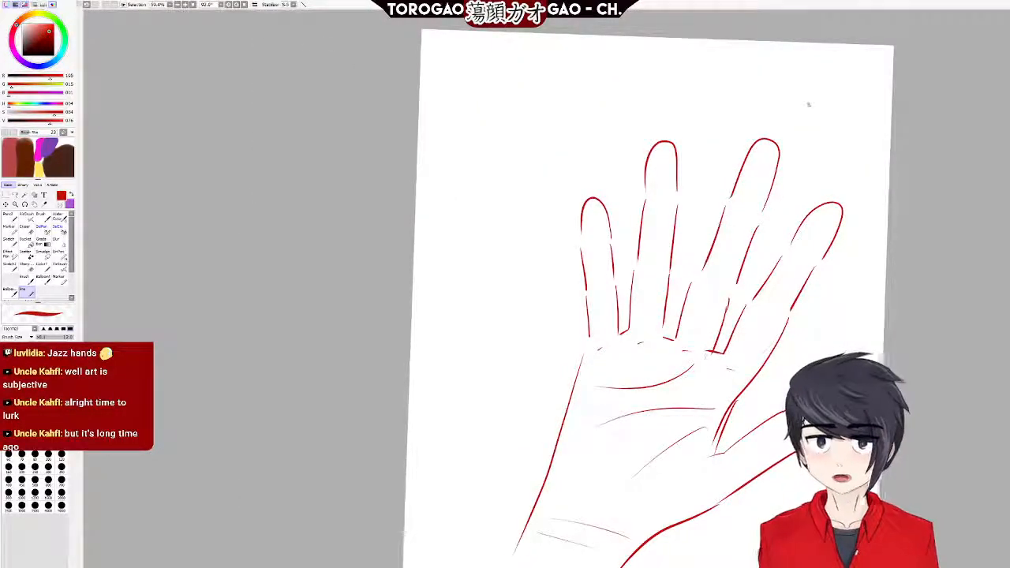
{"action": "key", "text": "Home"}
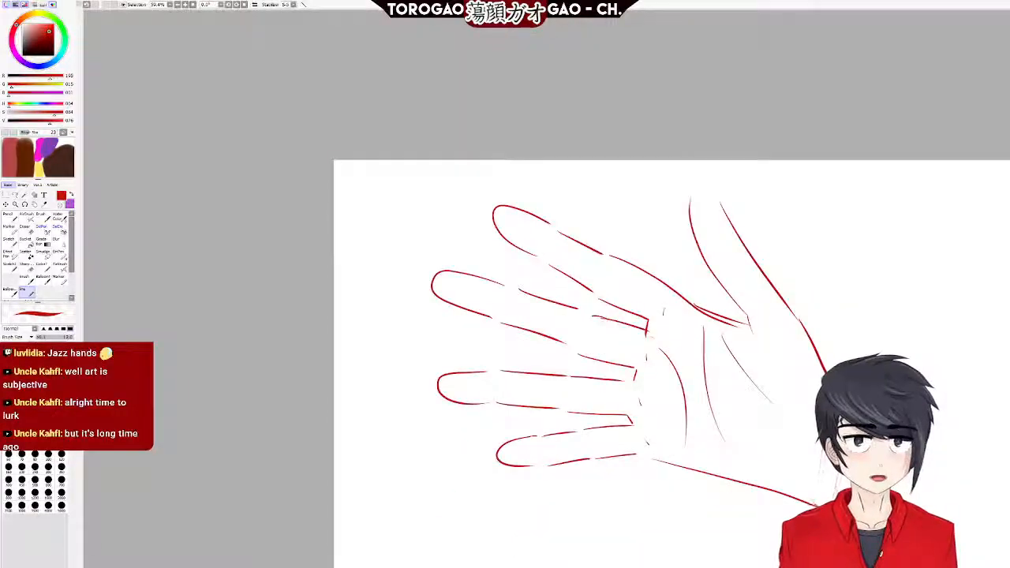
{"action": "scroll", "coordinate": [830, 228], "scroll_direction": "down", "scroll_amount": 5}
{"action": "scroll", "coordinate": [830, 228], "scroll_direction": "up", "scroll_amount": 4}
{"action": "scroll", "coordinate": [830, 228], "scroll_direction": "down", "scroll_amount": 2}
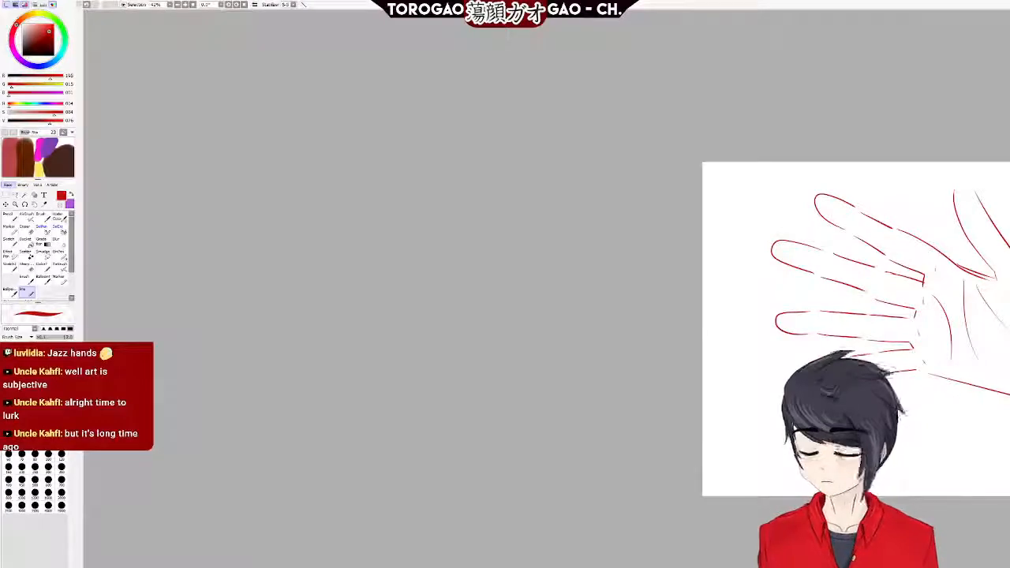
{"action": "scroll", "coordinate": [588, 464], "scroll_direction": "down", "scroll_amount": 1}
{"action": "scroll", "coordinate": [588, 464], "scroll_direction": "up", "scroll_amount": 2}
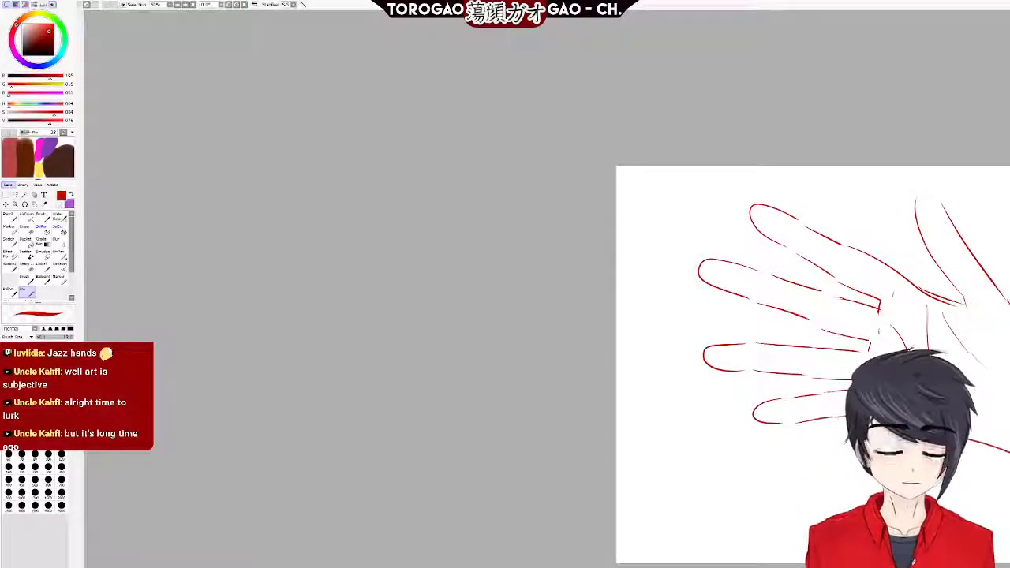
{"action": "scroll", "coordinate": [813, 367], "scroll_direction": "down", "scroll_amount": 2}
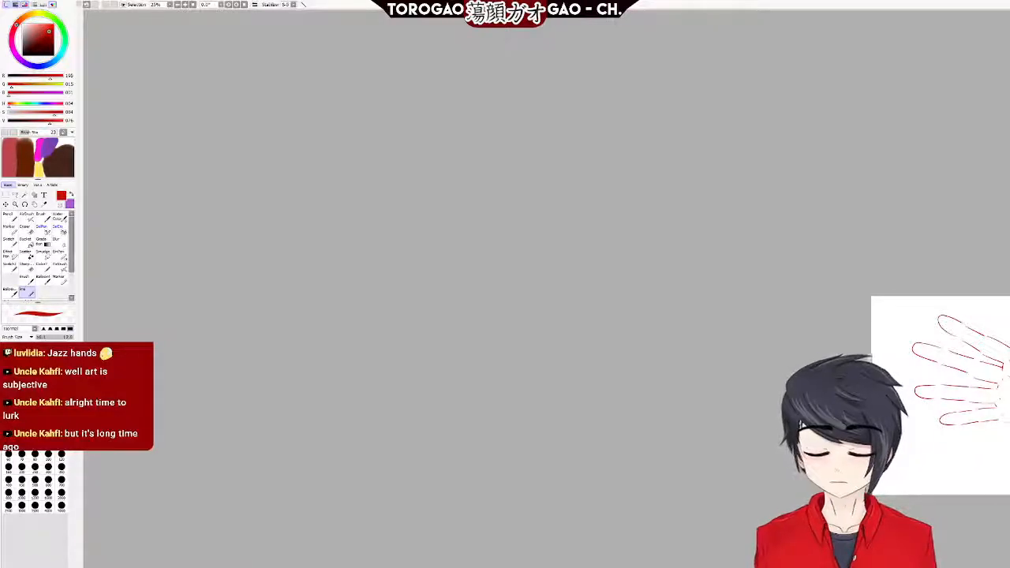
{"action": "scroll", "coordinate": [940, 379], "scroll_direction": "up", "scroll_amount": 5}
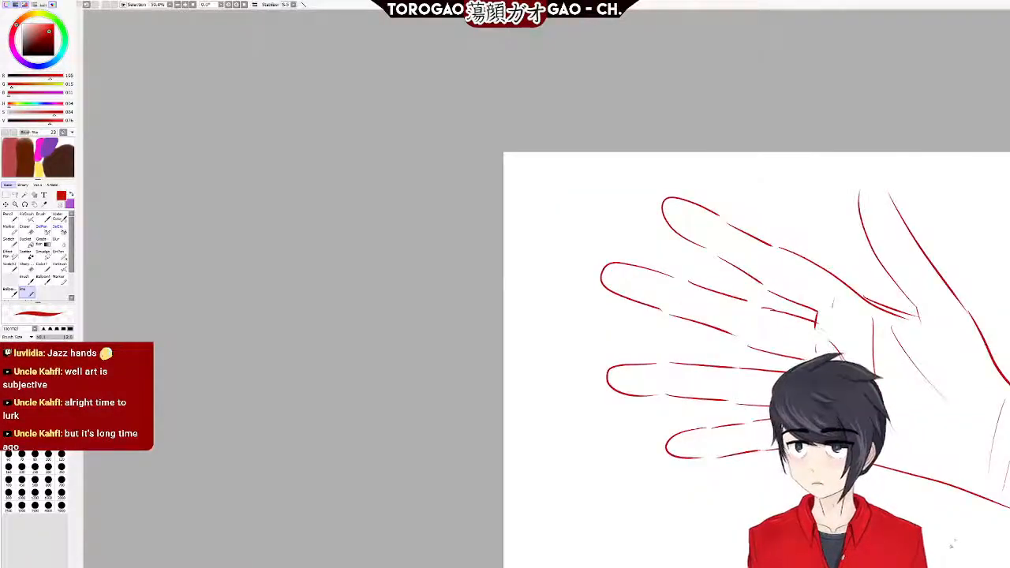
{"action": "left_click_drag", "start_coordinate": [940, 379], "coordinate": [788, 379]}
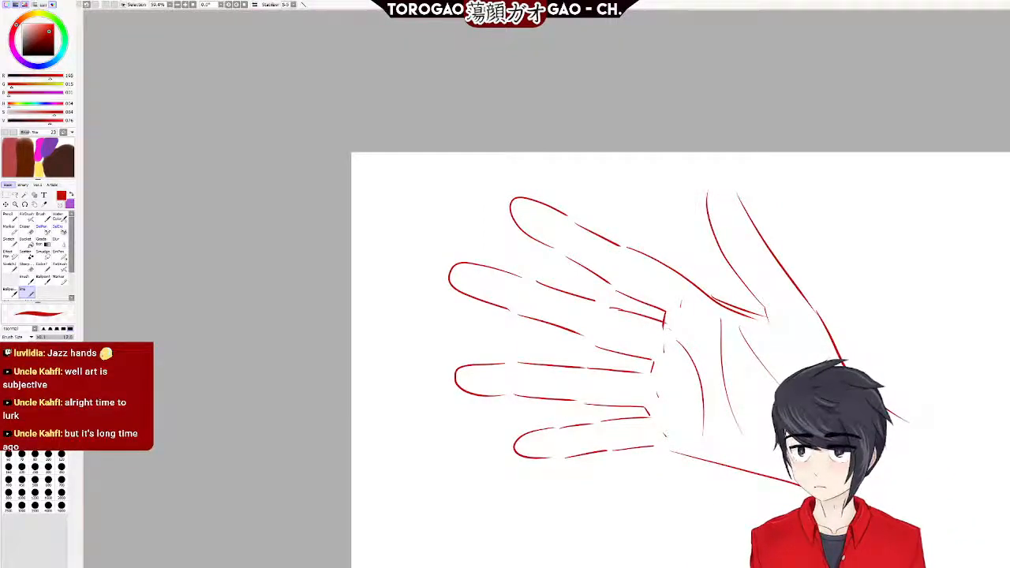
Look at the open figure sketch with the hand over its face and return to the hand drawing.
{"action": "key", "text": "ctrl+Tab"}
{"action": "key", "text": "ctrl+Tab"}
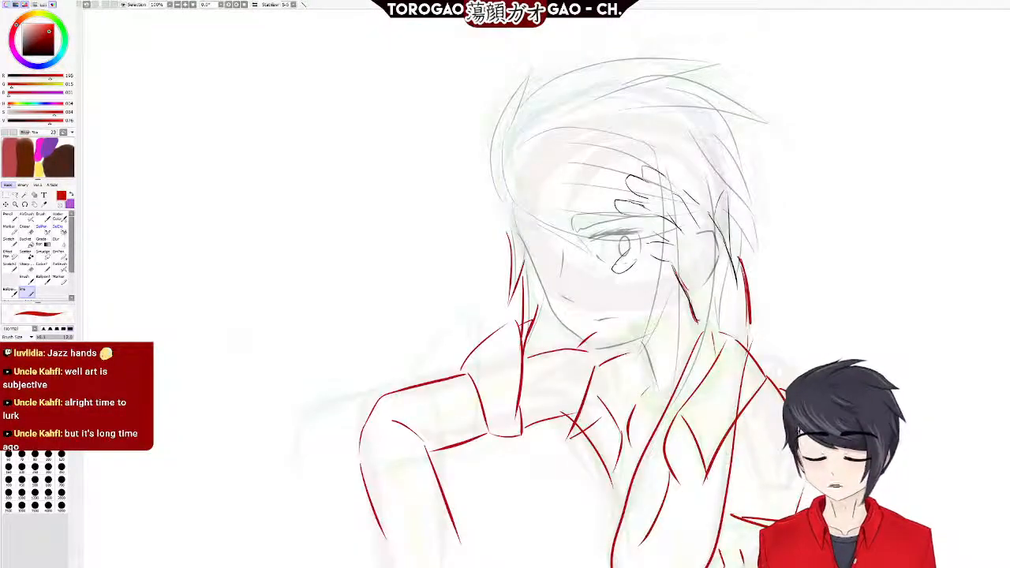
{"action": "key", "text": "ctrl+Tab"}
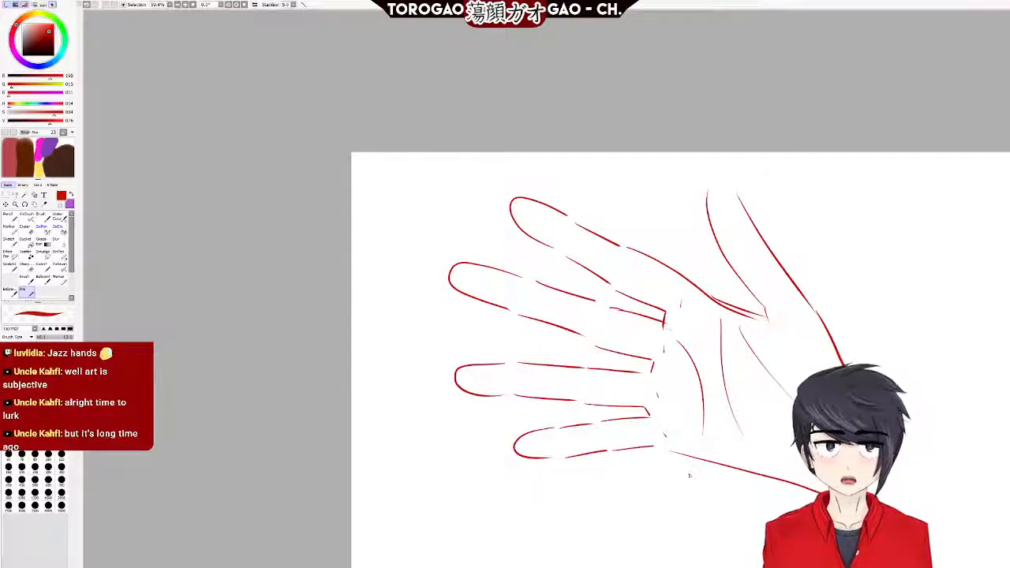
{"action": "key", "text": "super+Down"}
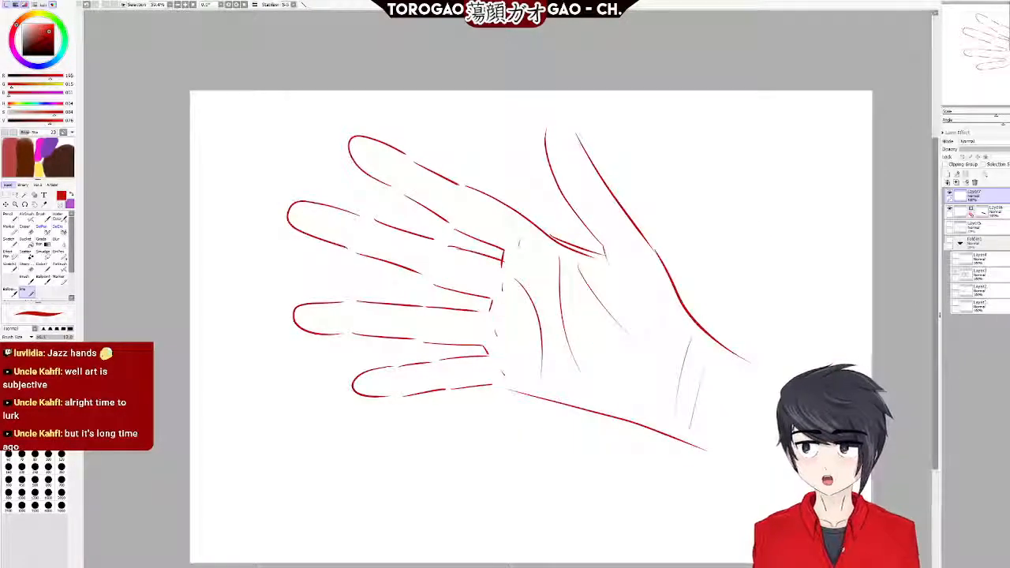